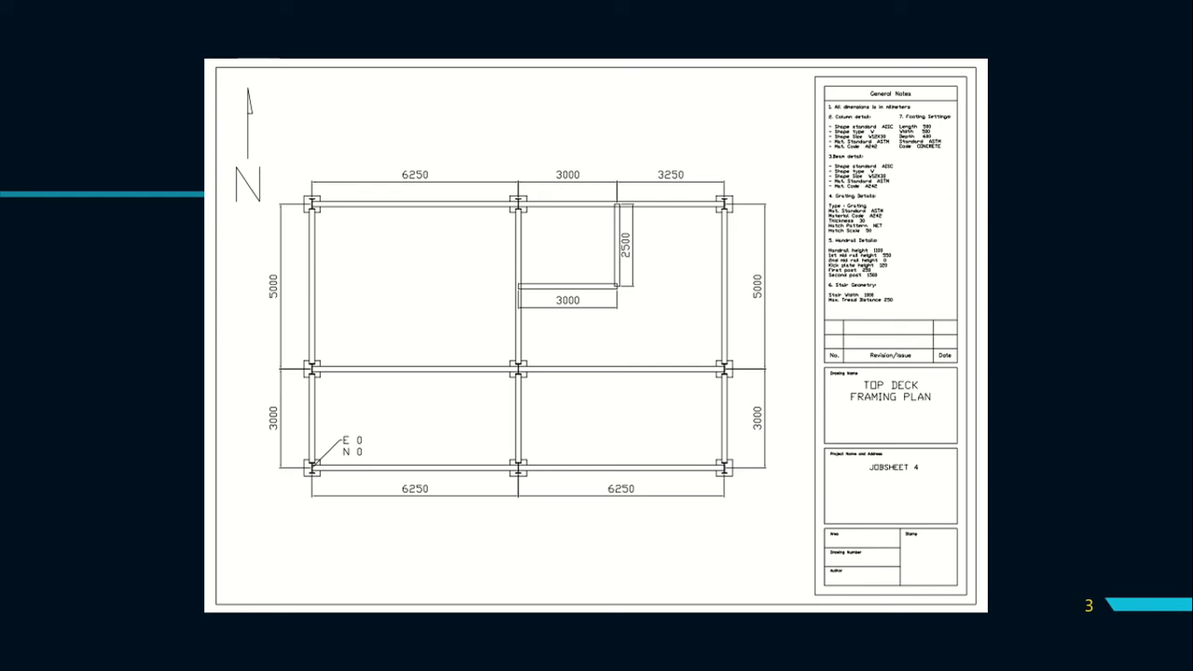
Step: Page from Key Elevation and the C-301 column through the piping isometrics to slide 10
key("Right")
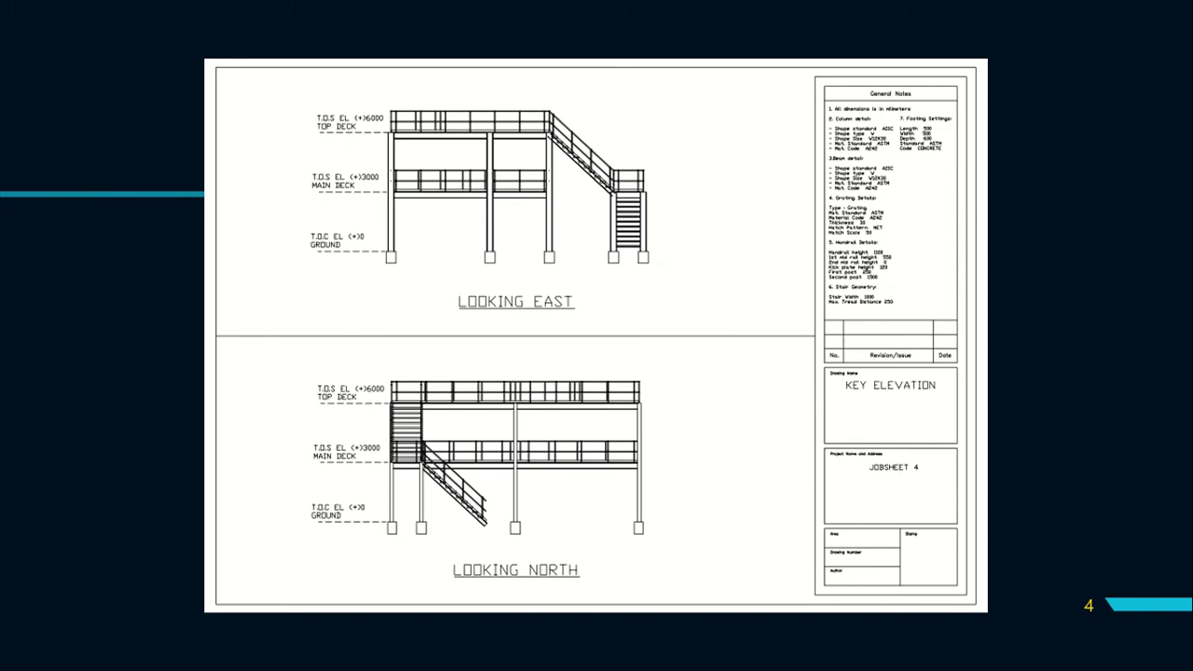
key("Right")
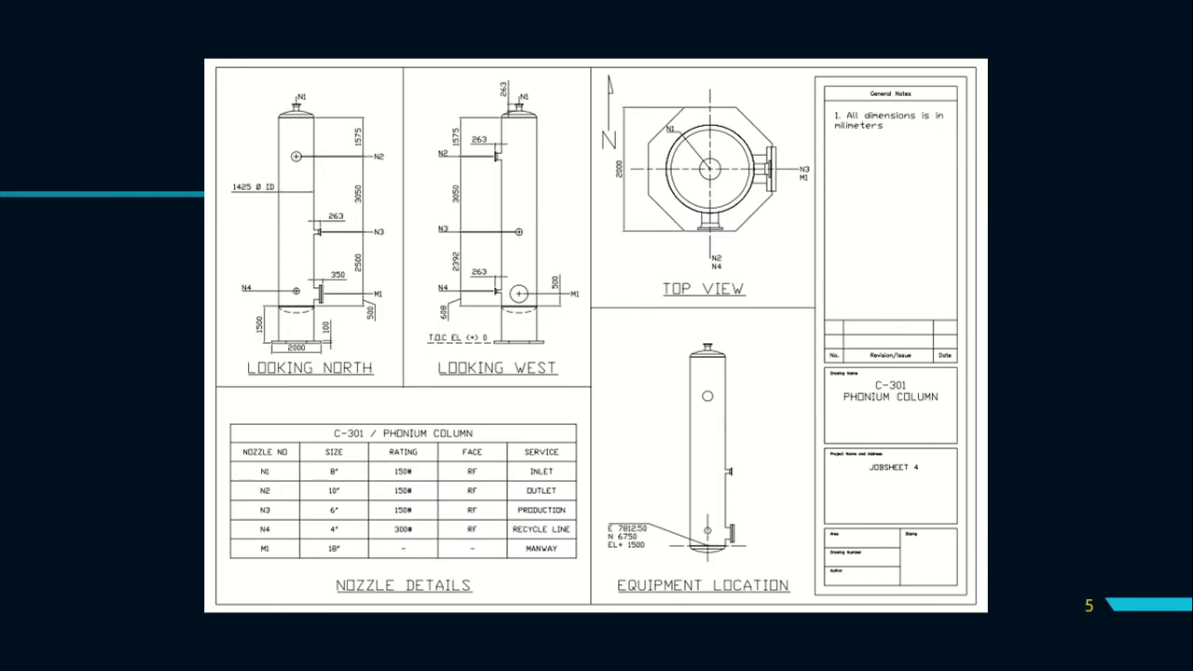
key("Right")
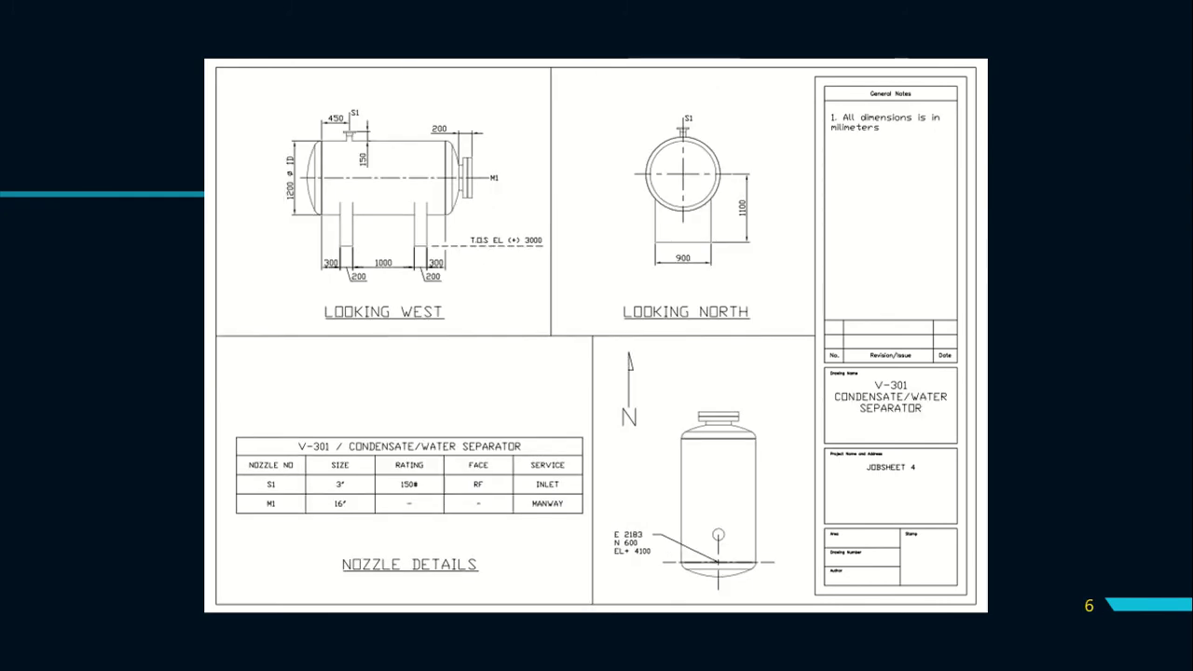
key("Right")
key("Left")
key("Left")
key("Left")
key("Left")
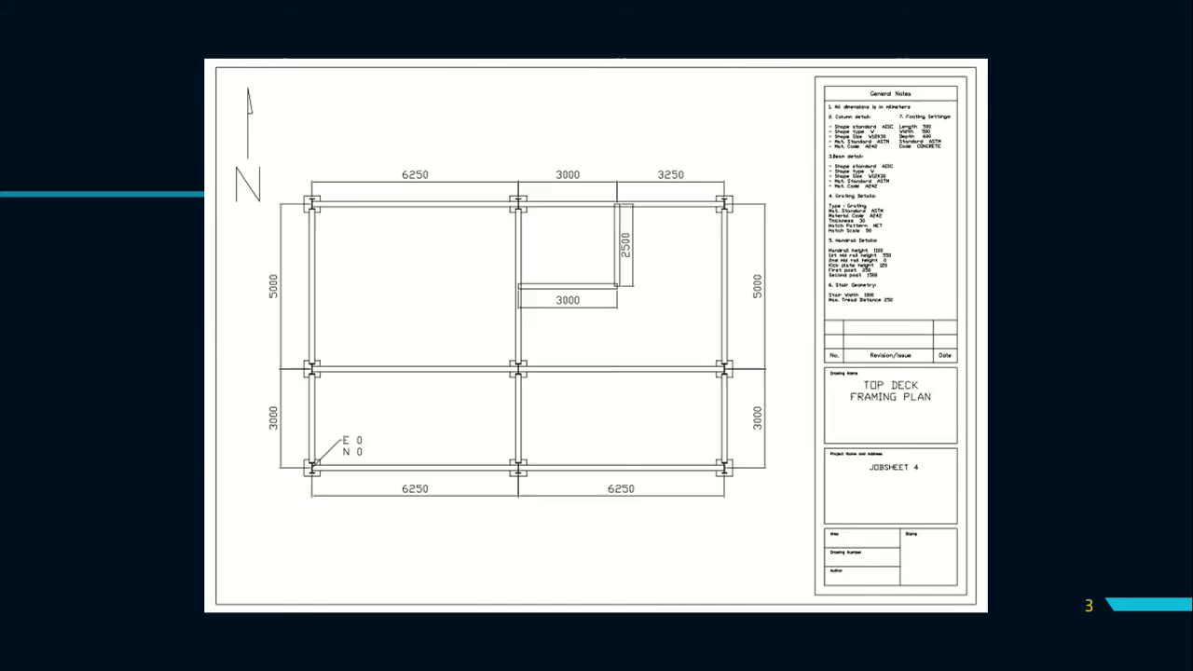
key("Right")
key("Right")
key("Right")
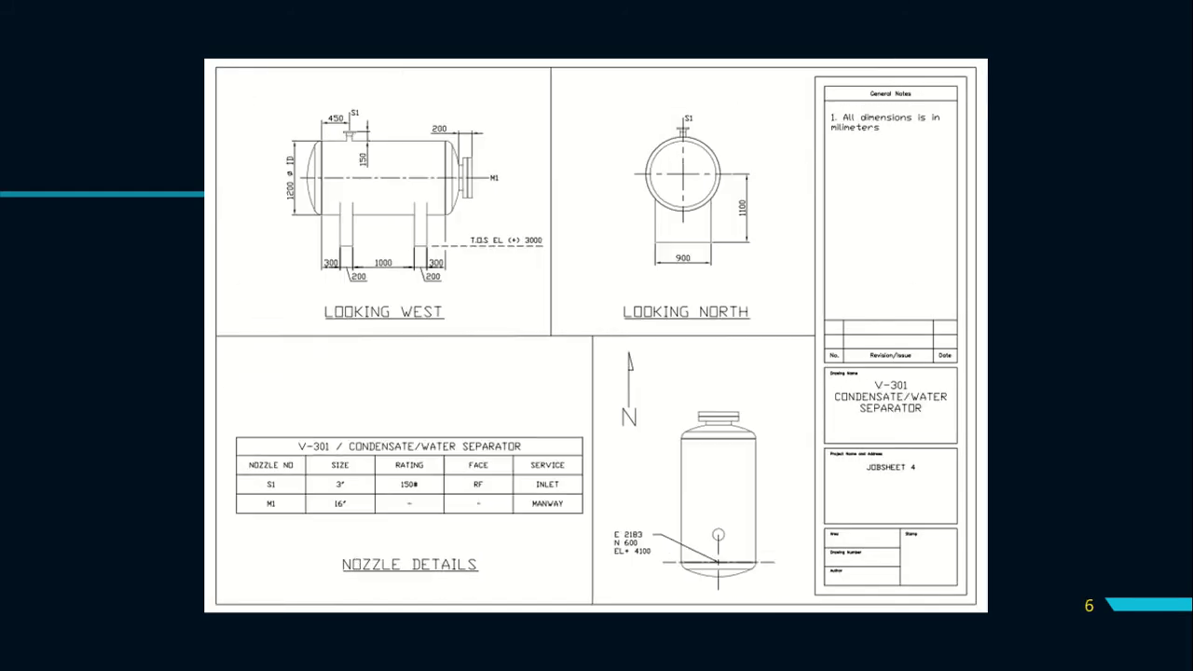
key("Right")
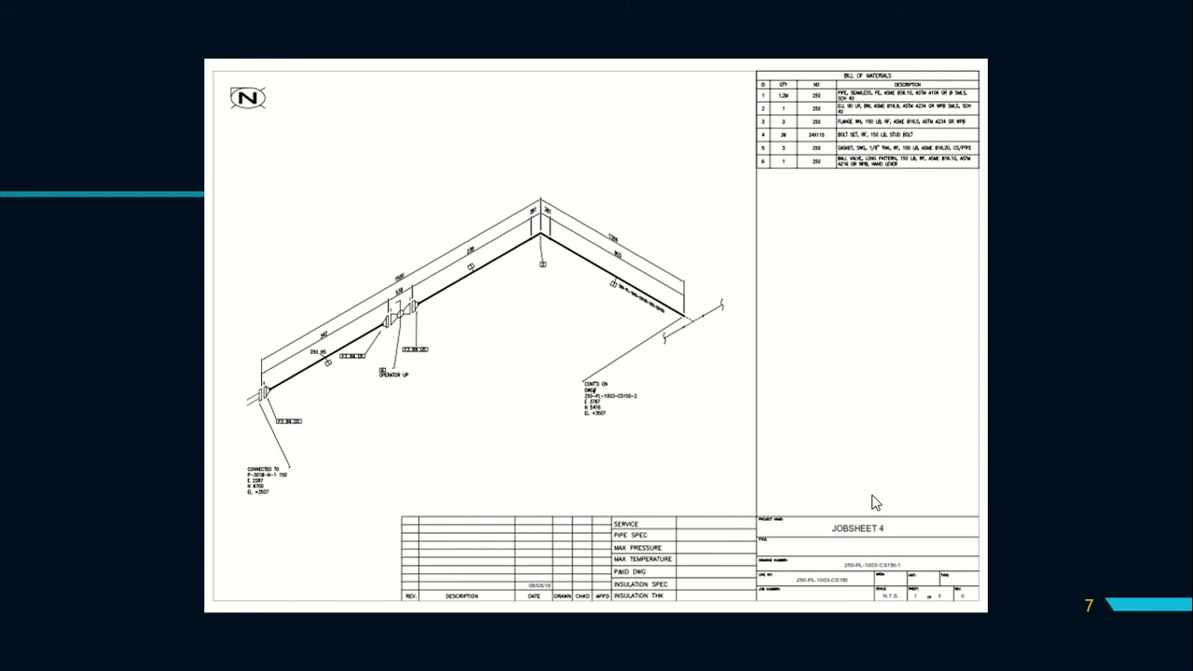
left_click(917, 519)
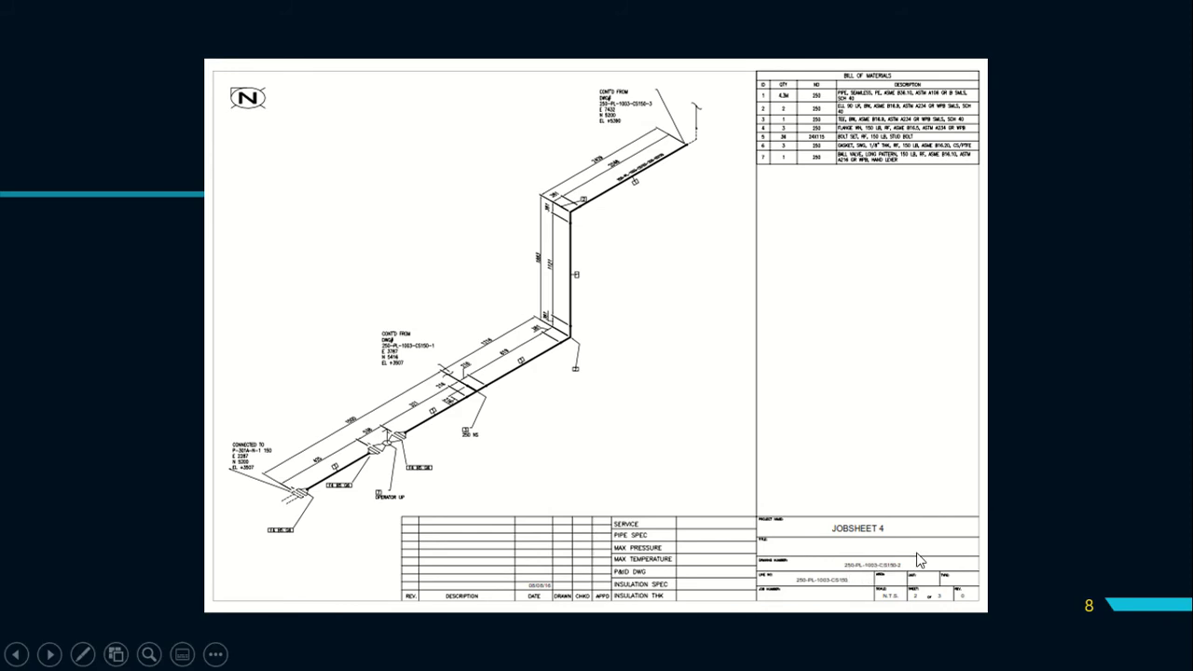
left_click(891, 569)
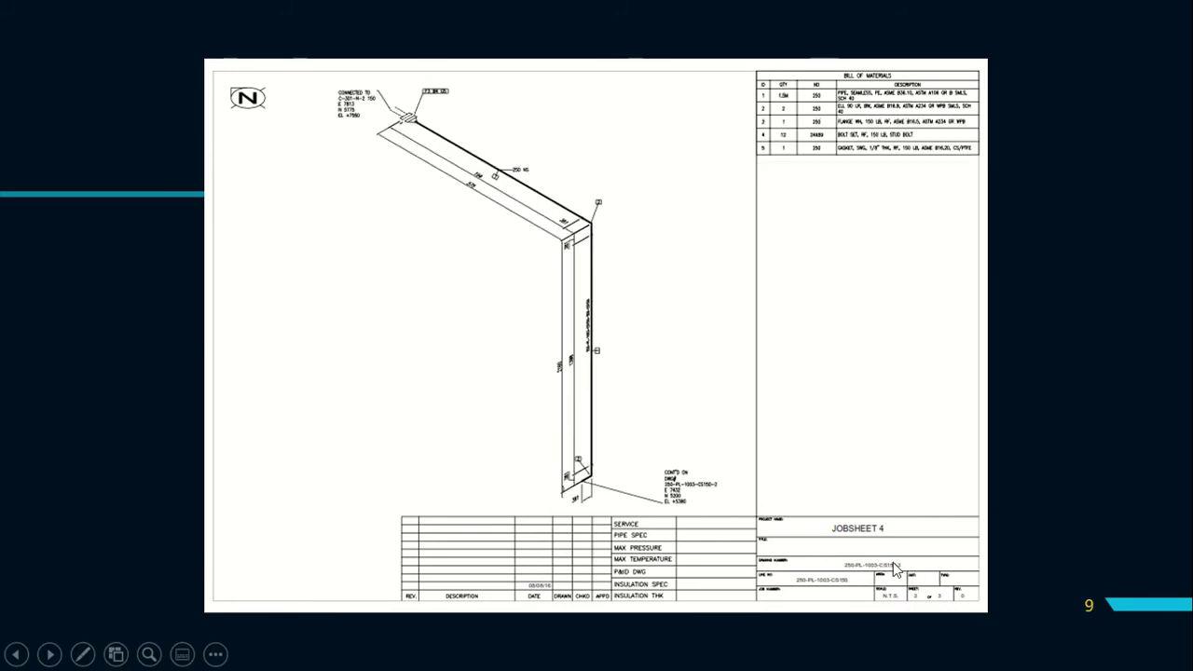
left_click(871, 569)
Step: Step back from the DEMONSTRATION VIDEO slide to the C-301 column slide
left_click(870, 571)
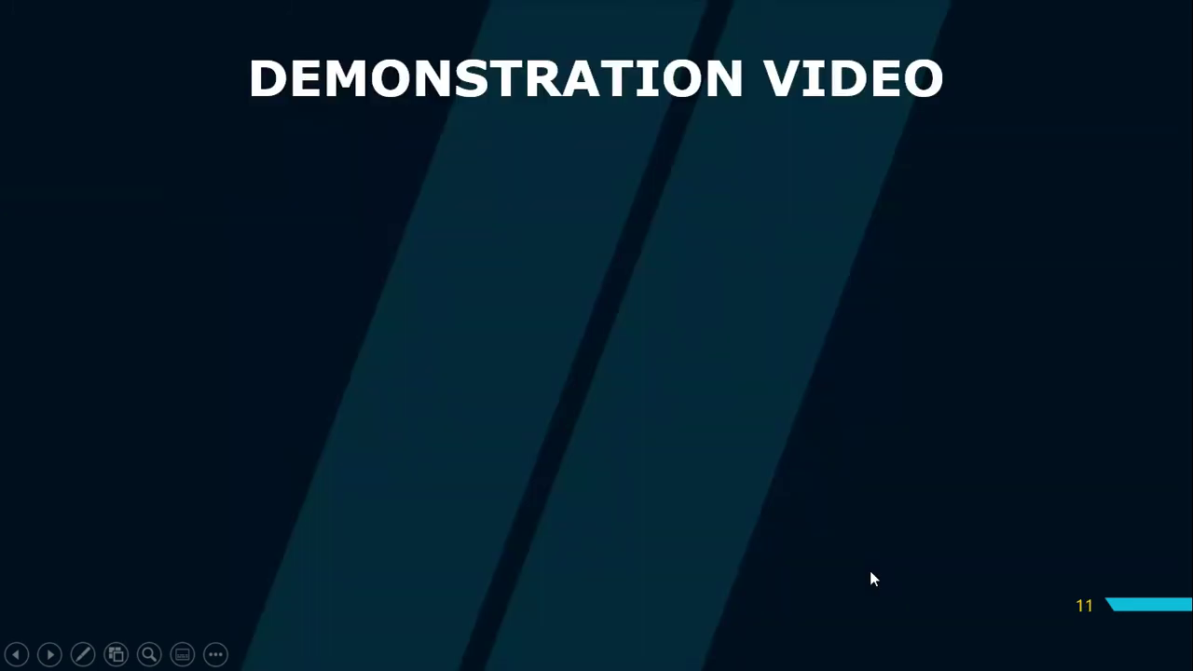
key("Left")
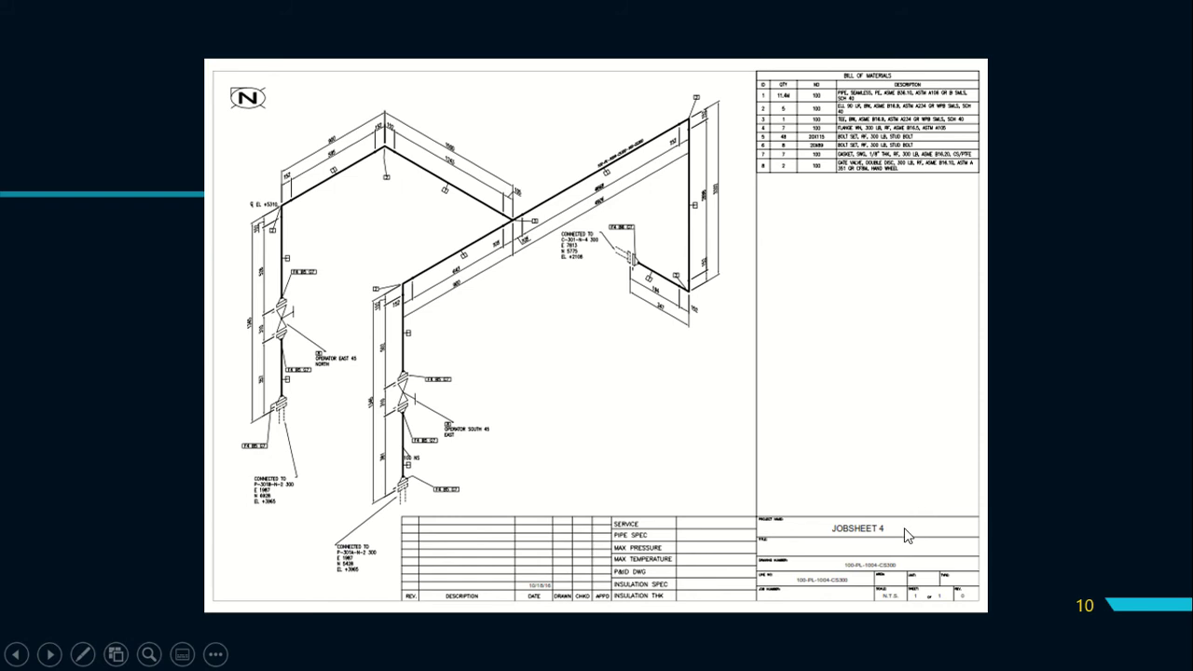
key("Left")
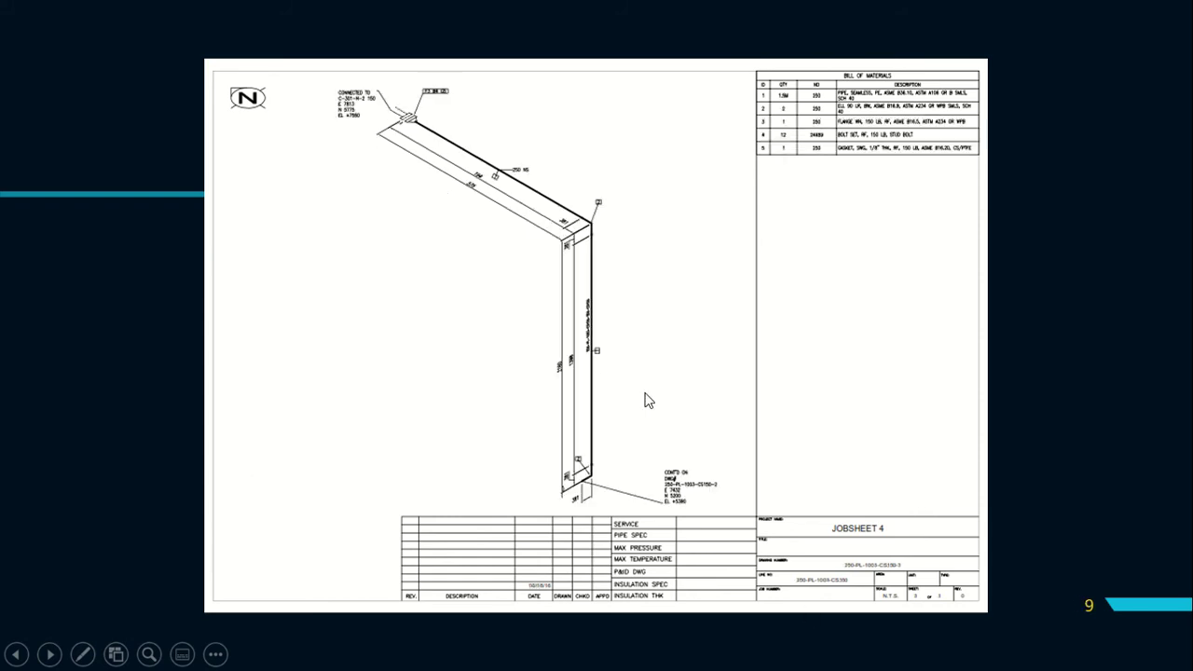
key("Left")
key("Left")
key("Left")
key("Left")
key("Left")
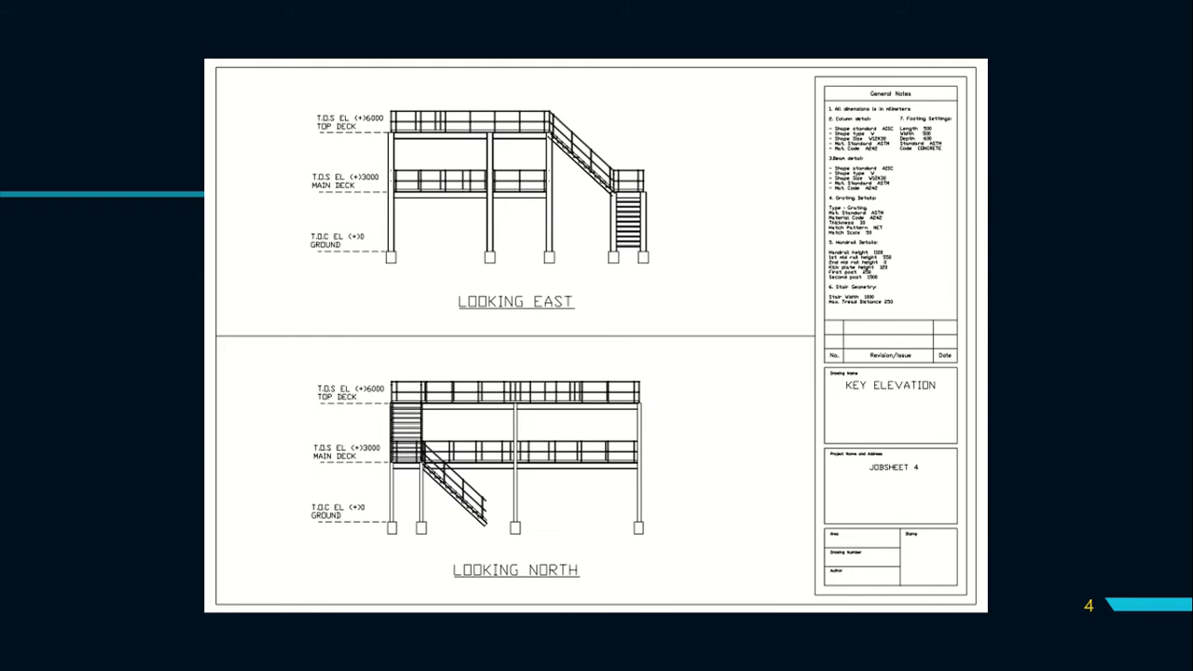
key("Left")
Step: Revisit the Key Elevation, C-301 and V-301 separator slides, then switch to AutoCAD Plant 3D
key("Right")
key("Right")
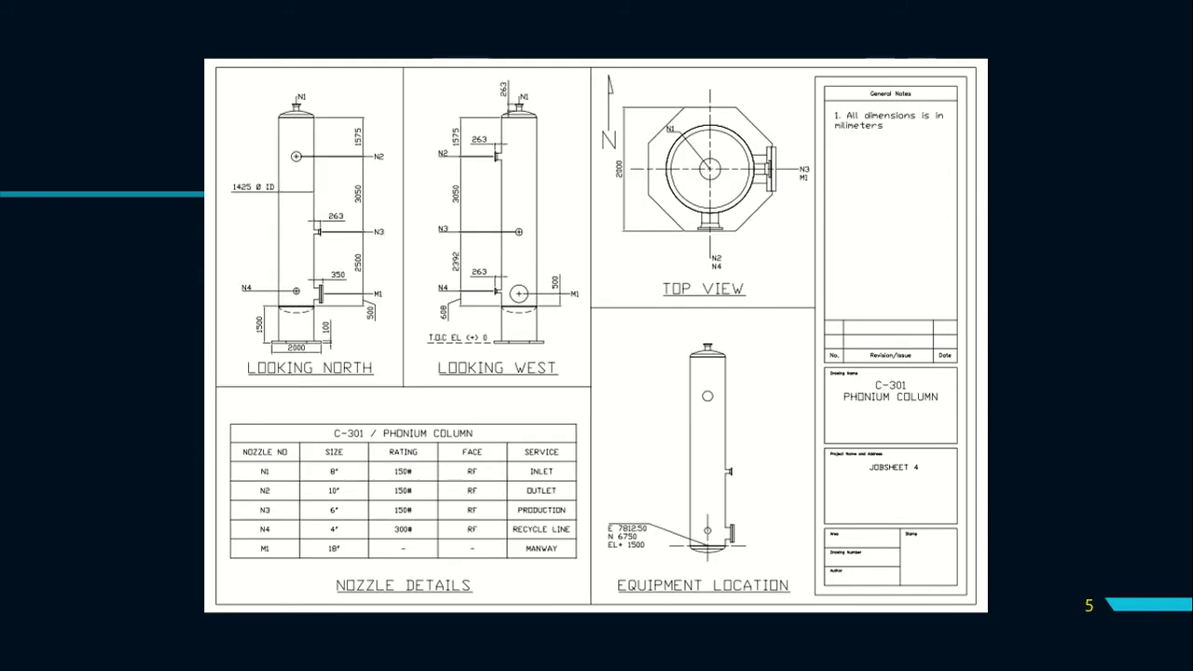
key("Right")
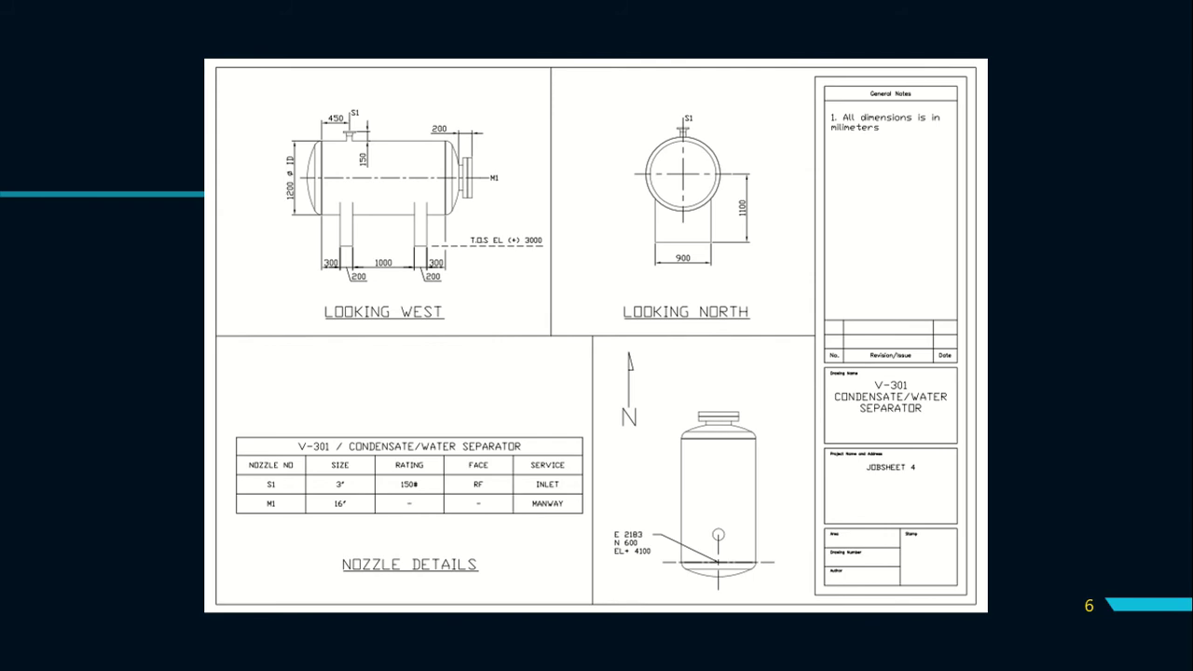
key("Left")
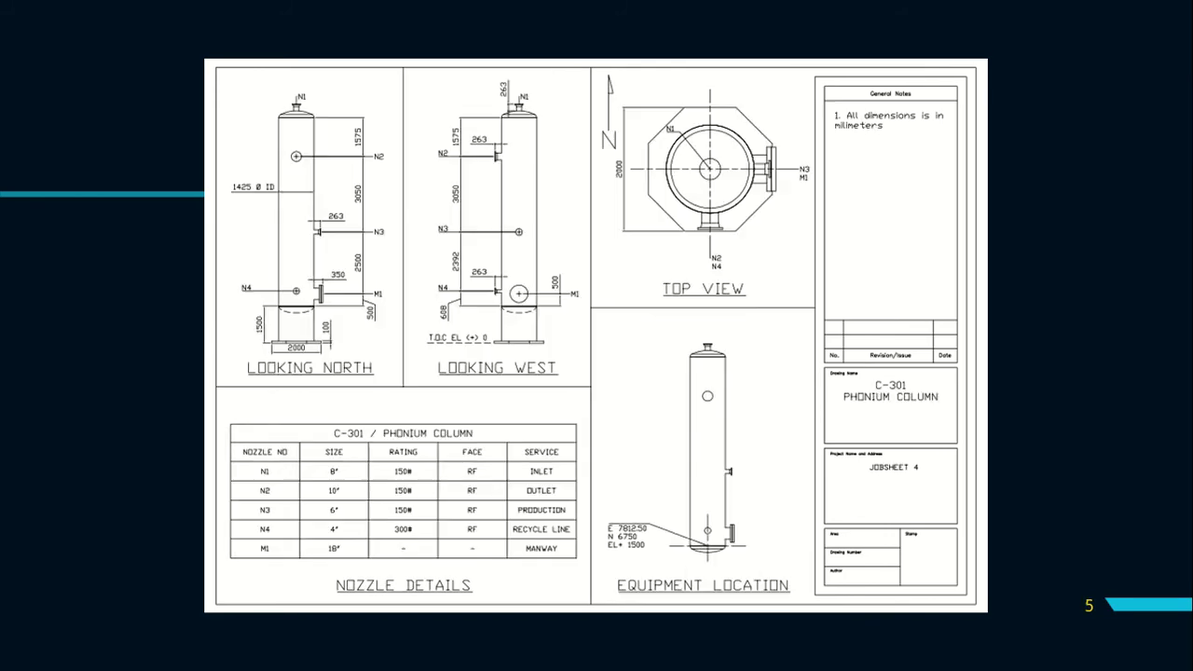
key("Right")
key("Right")
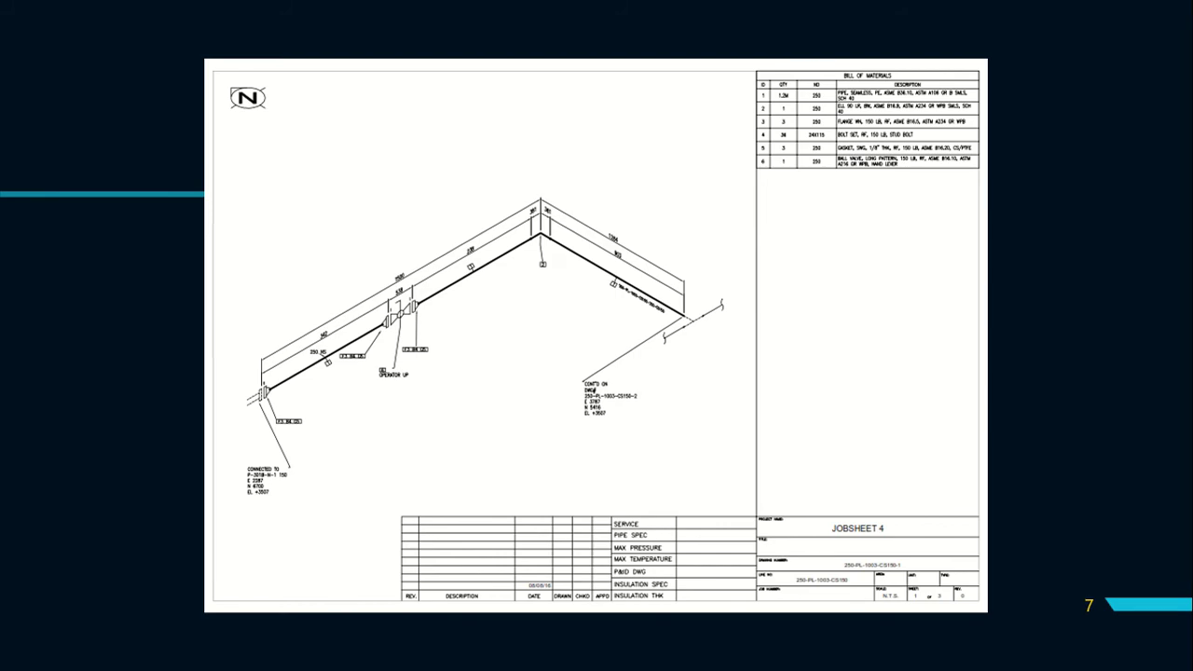
key("alt+Tab")
key("Tab")
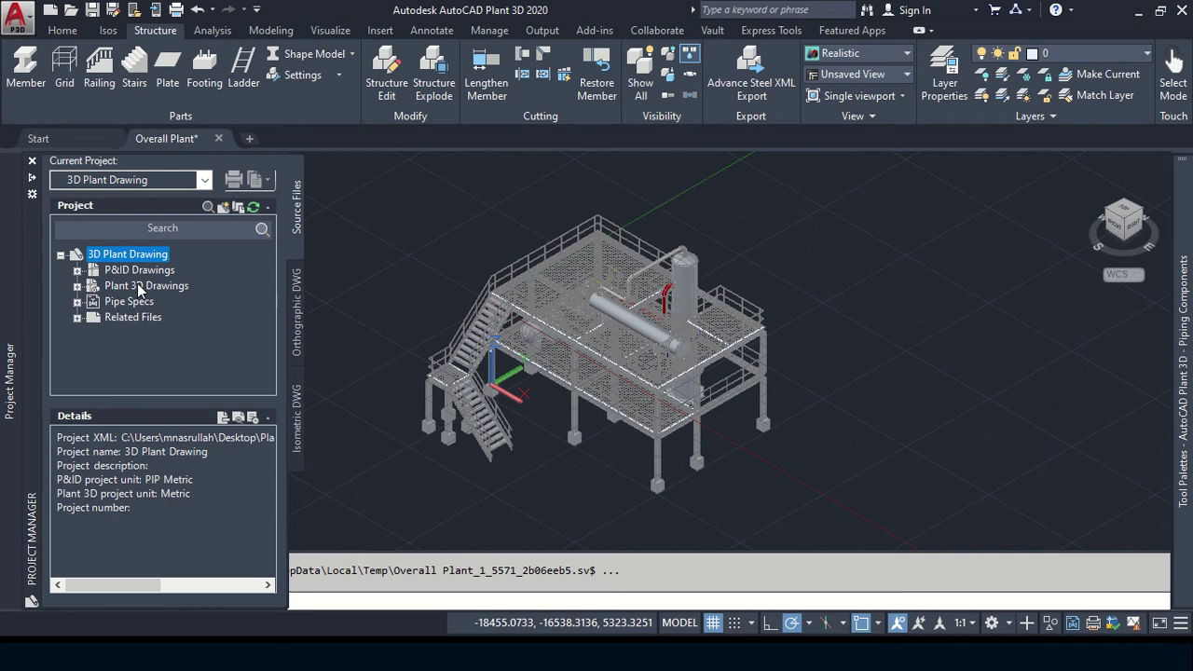
Step: Show the Isometric DWG list in Project Manager and the Isos ribbon tools
left_click(296, 430)
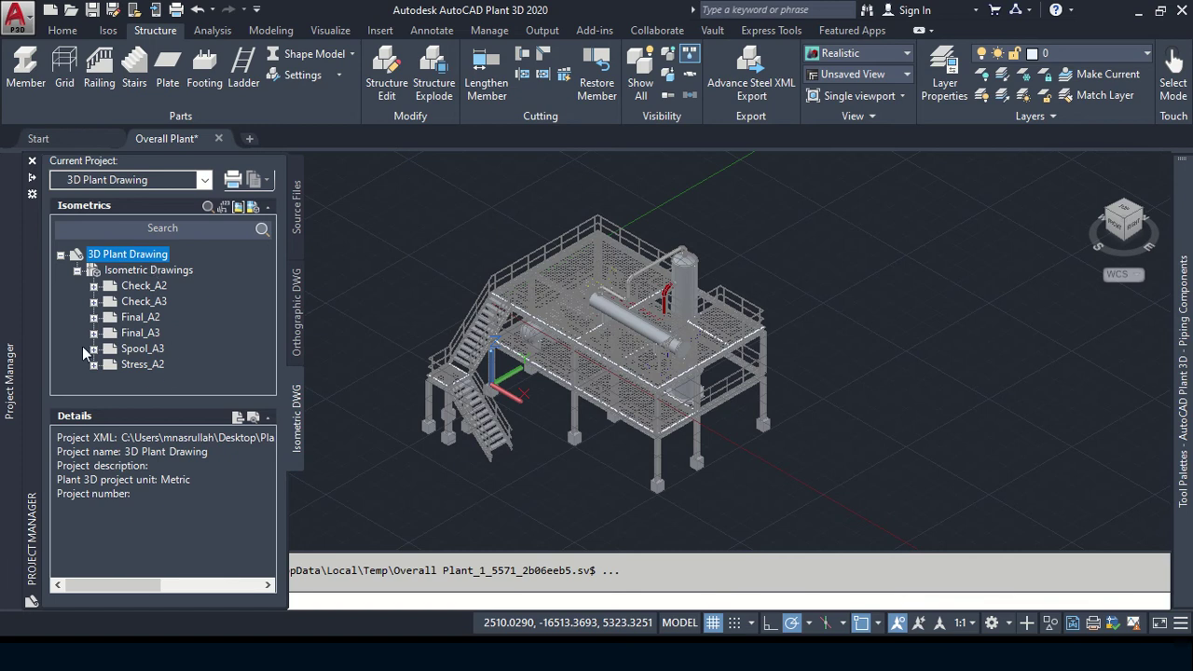
left_click(108, 30)
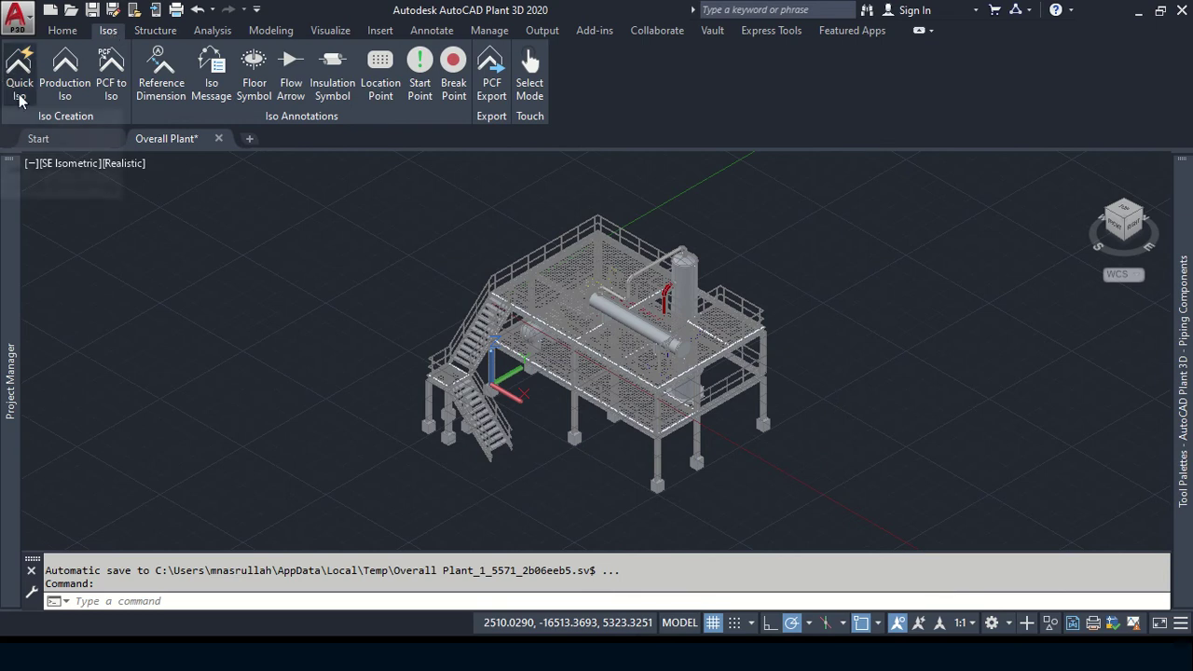
Step: Start a Production Iso and keep Check_A2 as the iso style
left_click(76, 100)
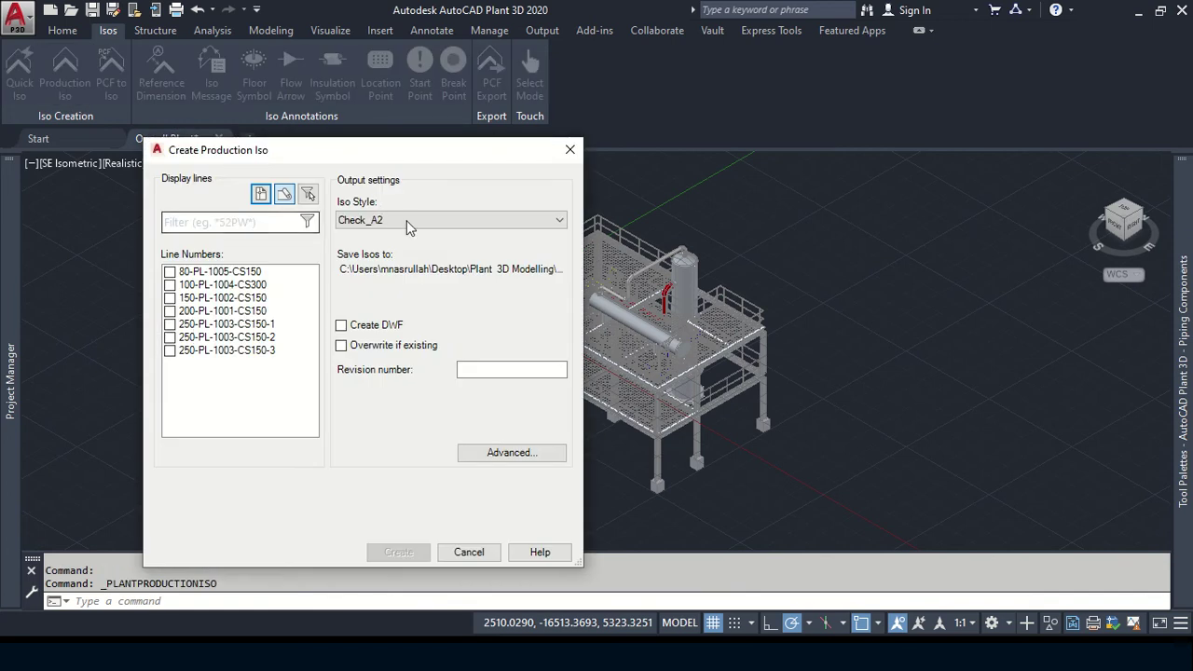
left_click(417, 222)
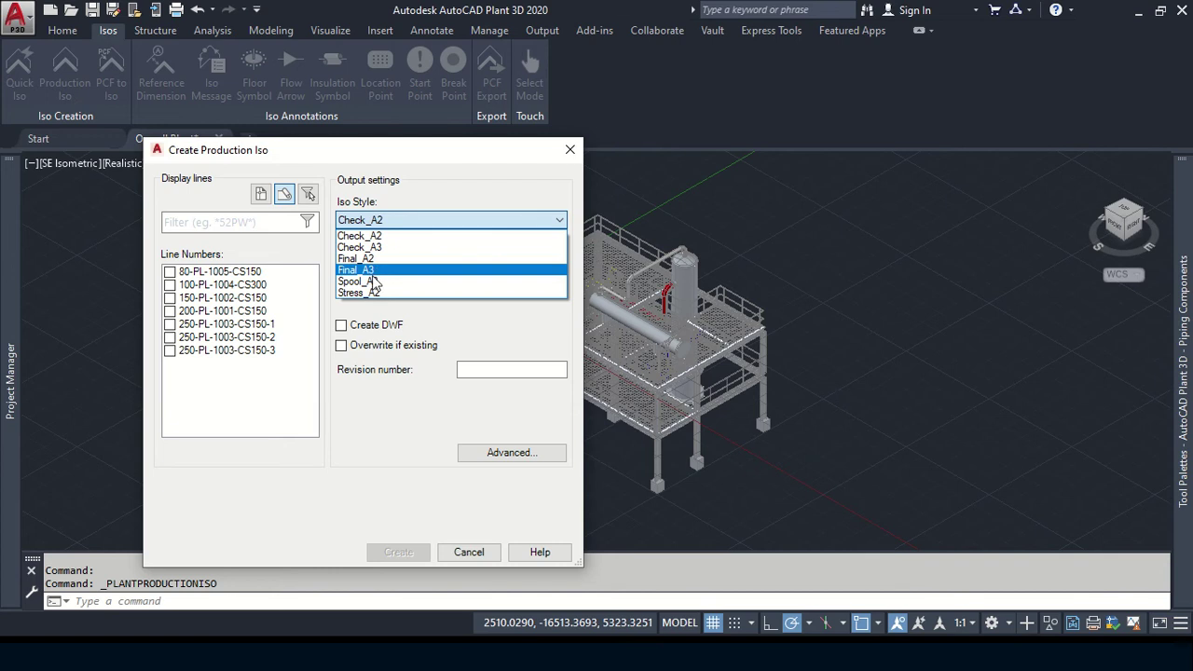
left_click(451, 331)
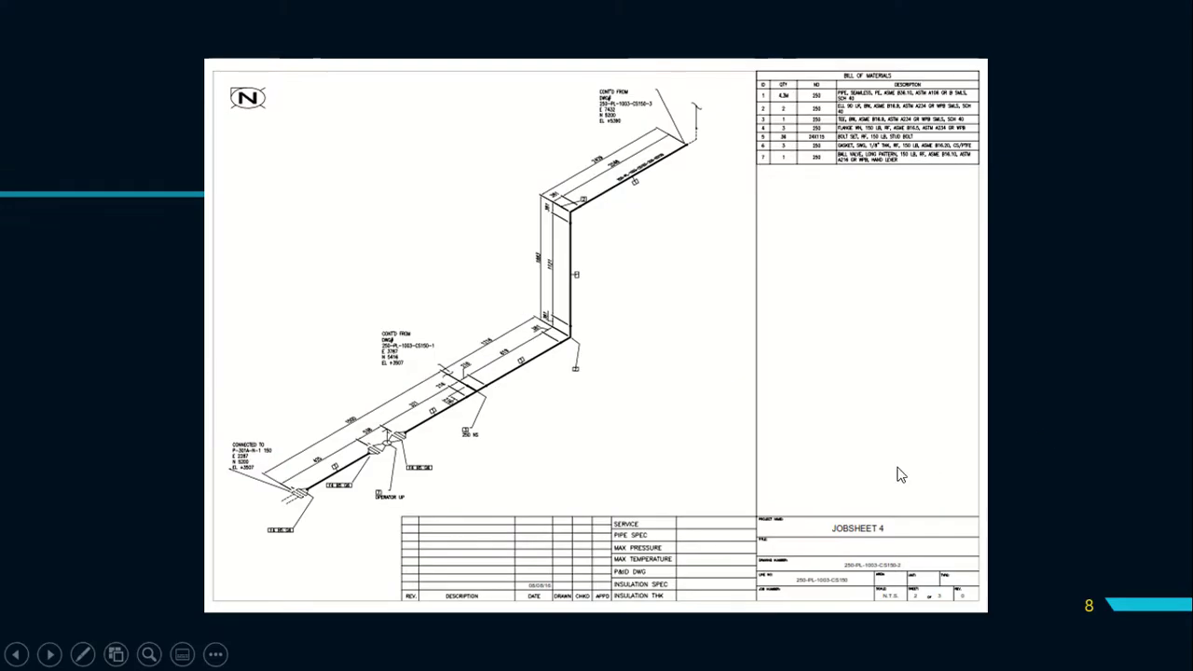
Step: Review the separator and piping isometric slides up to slide 10, then return to AutoCAD
left_click(896, 476)
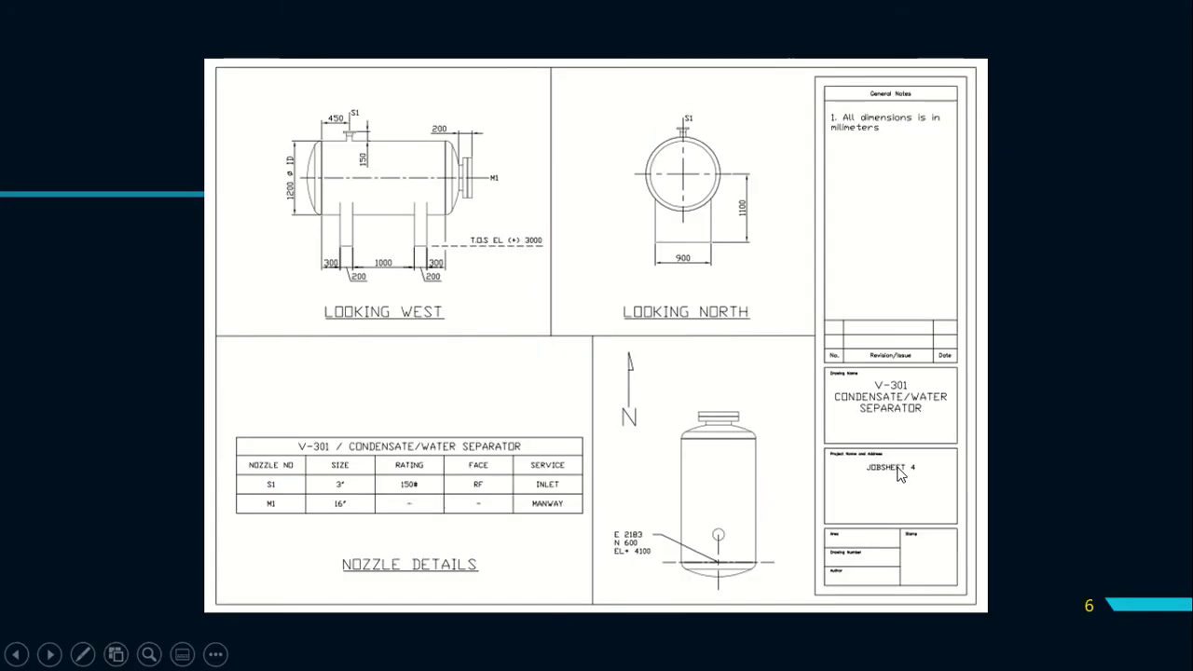
left_click(896, 477)
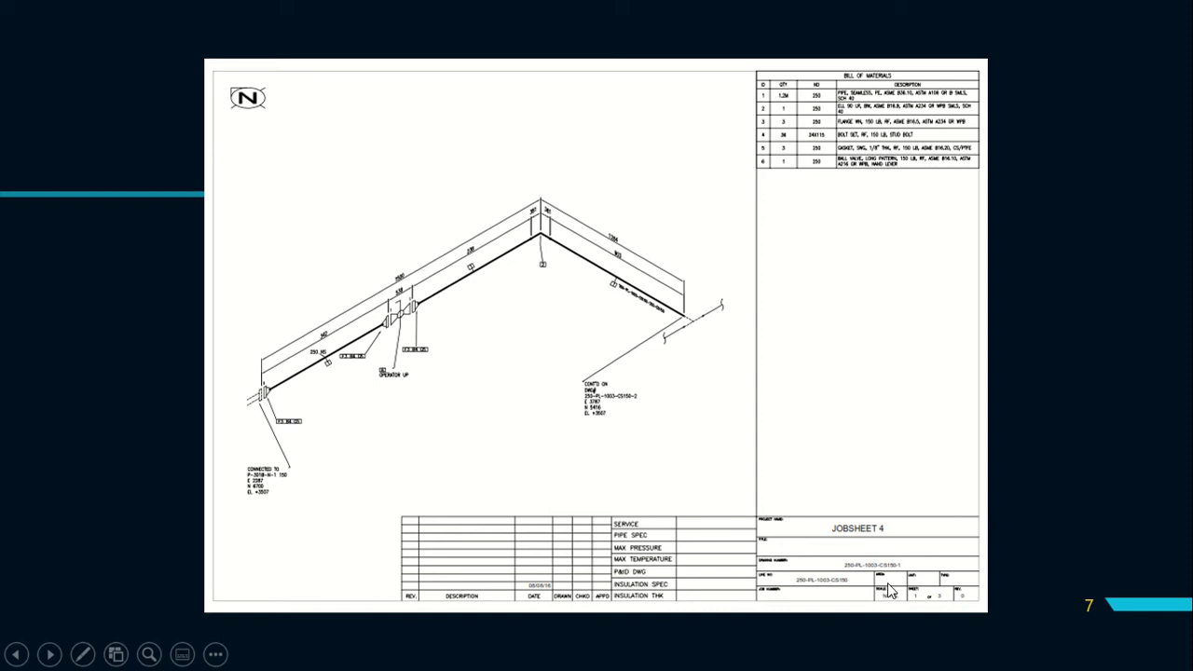
left_click(905, 539)
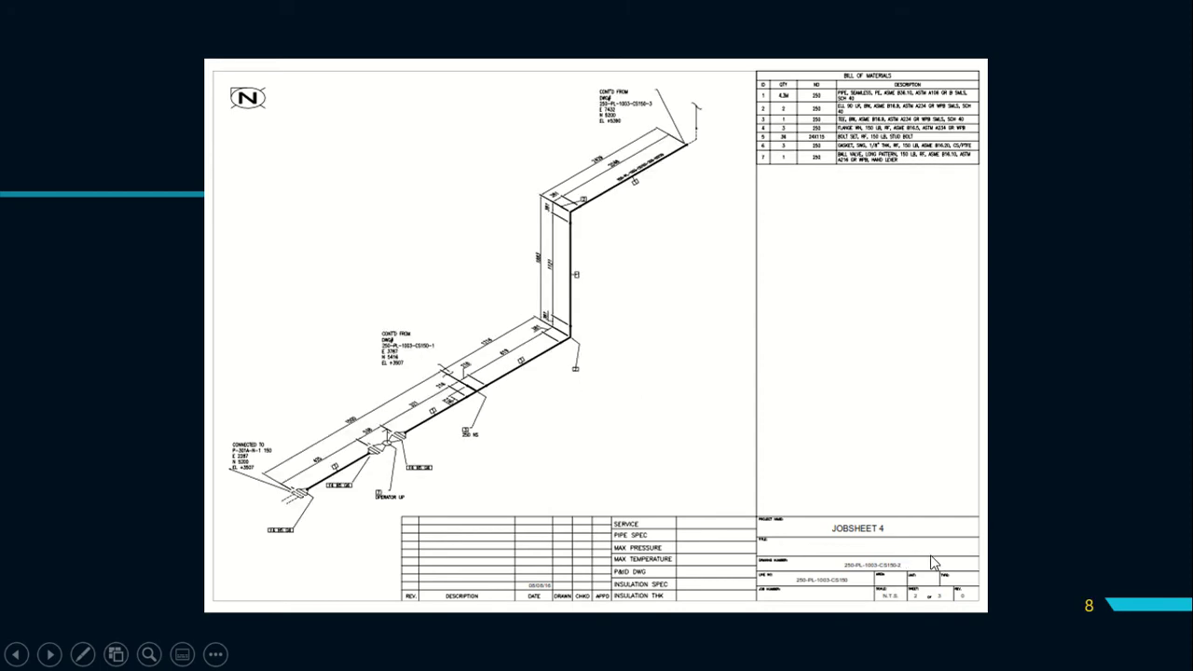
left_click(919, 572)
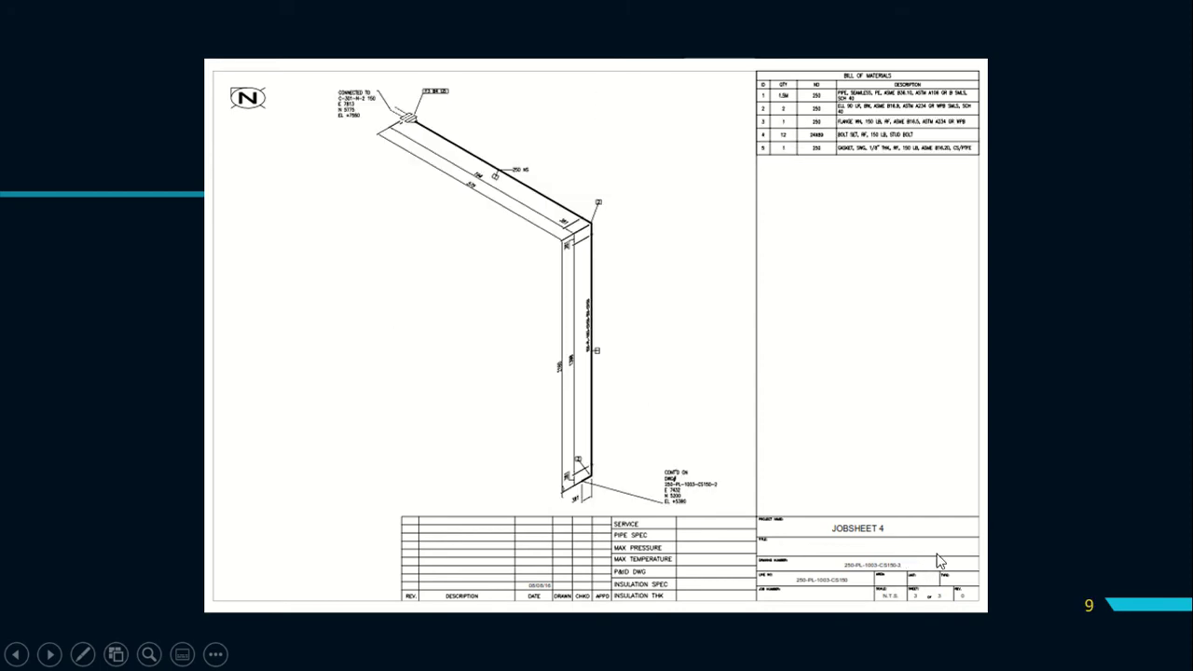
left_click(936, 570)
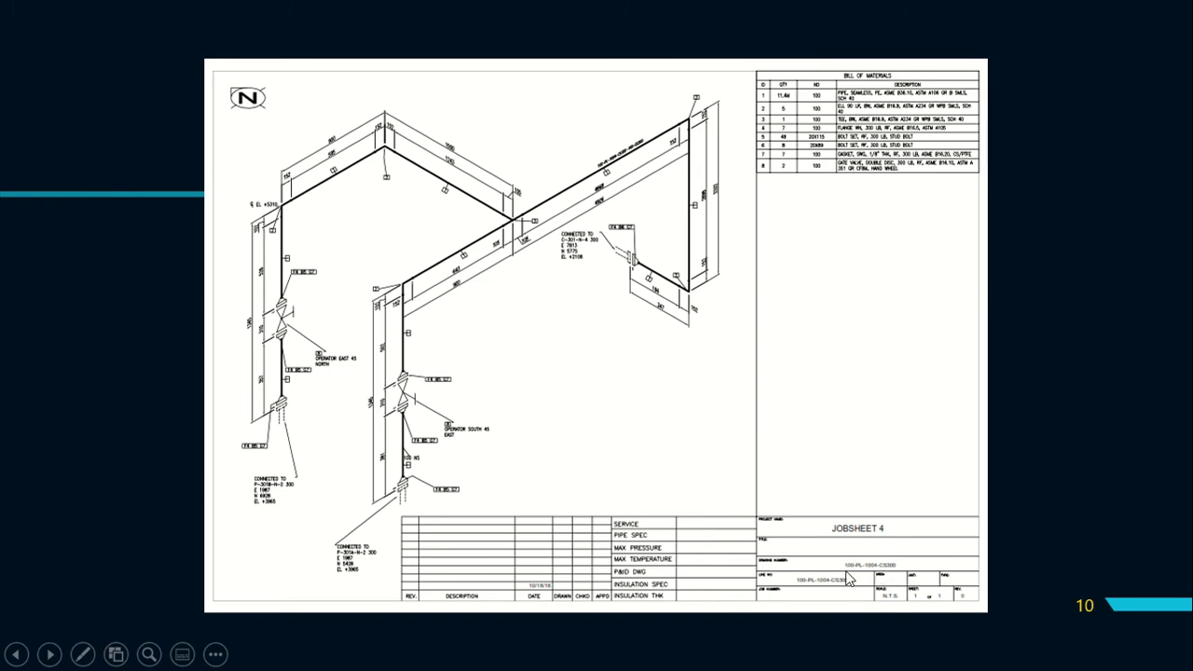
key("alt+Tab")
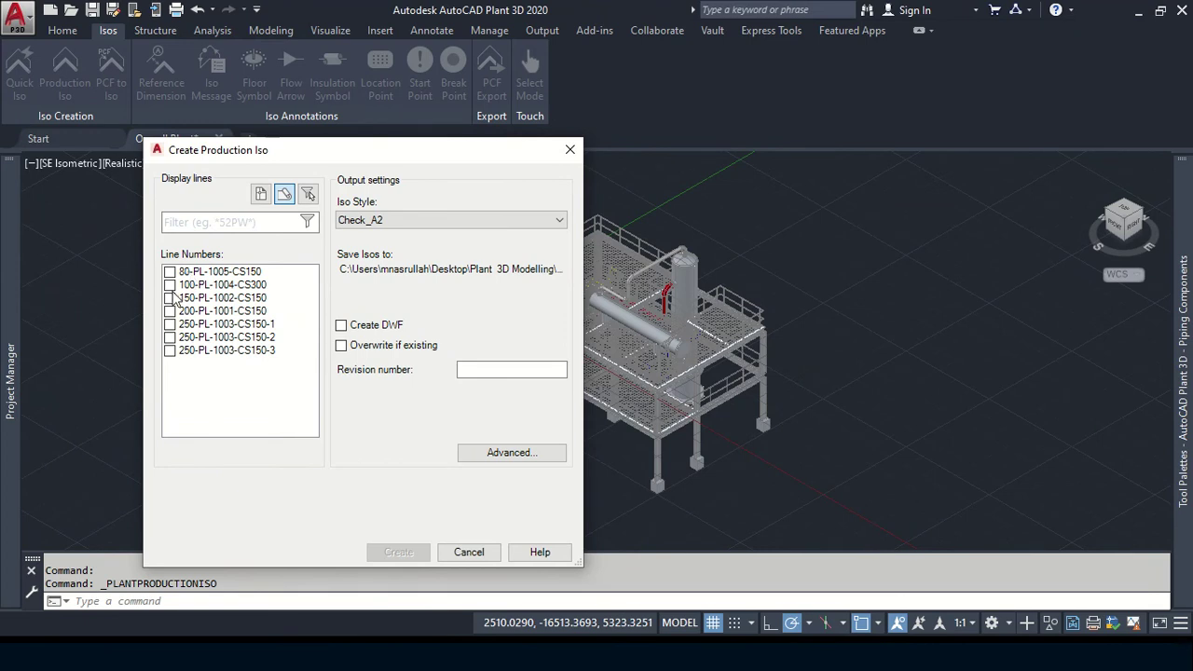
Step: Create production isos with DWF output for 100-PL-1004-CS300 and 250-PL-1003-CS150-1, -2, -3
left_click(170, 286)
left_click(169, 323)
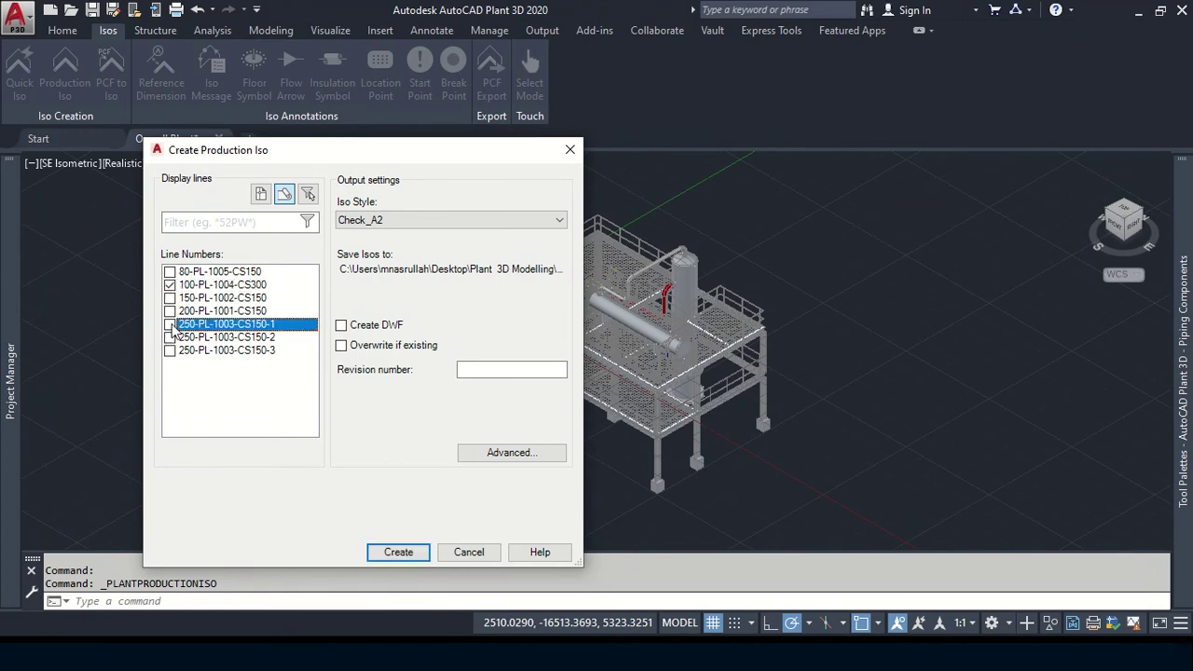
left_click(169, 336)
left_click(169, 351)
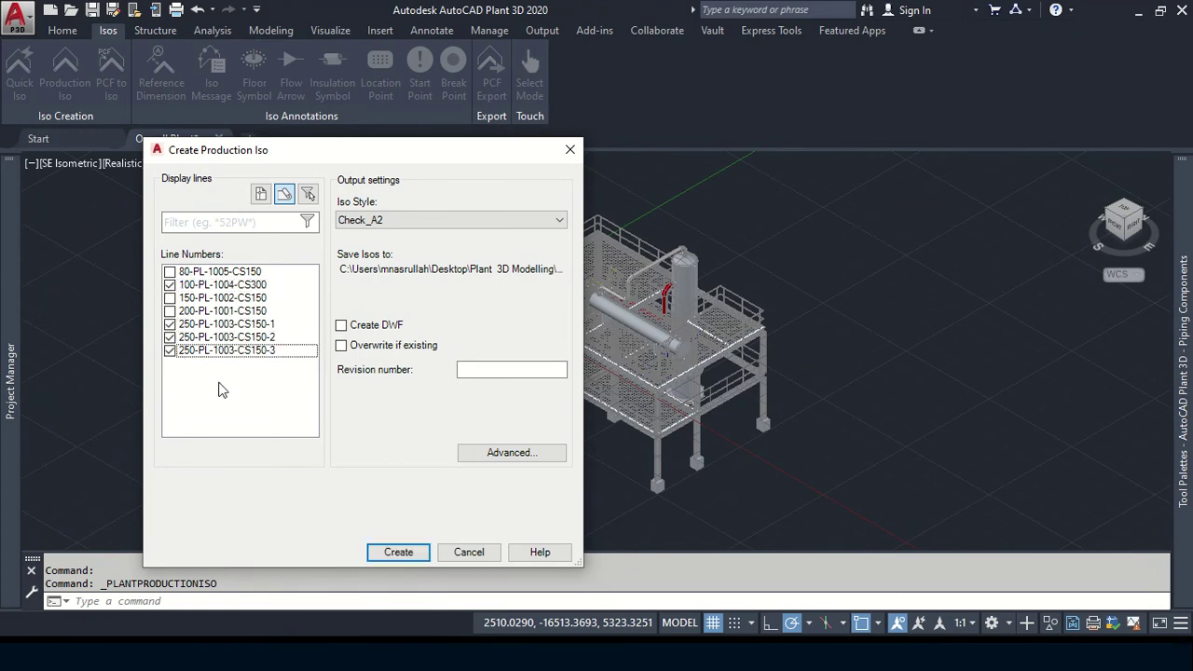
left_click(363, 331)
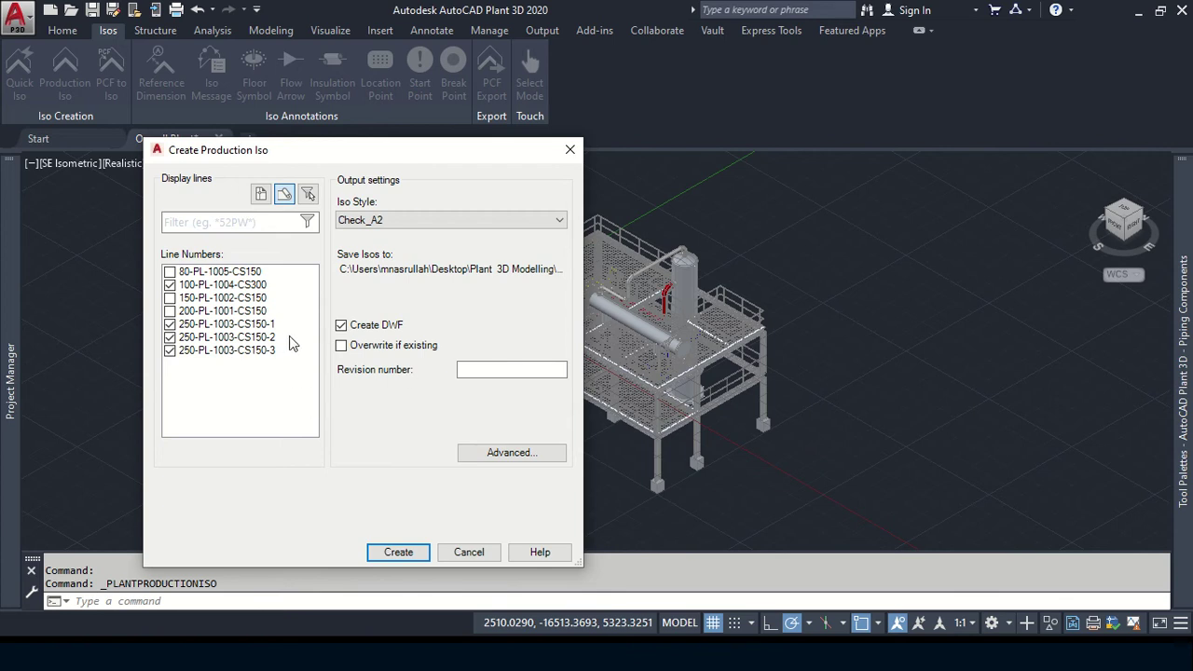
left_click(508, 368)
left_click(508, 368)
left_click(407, 551)
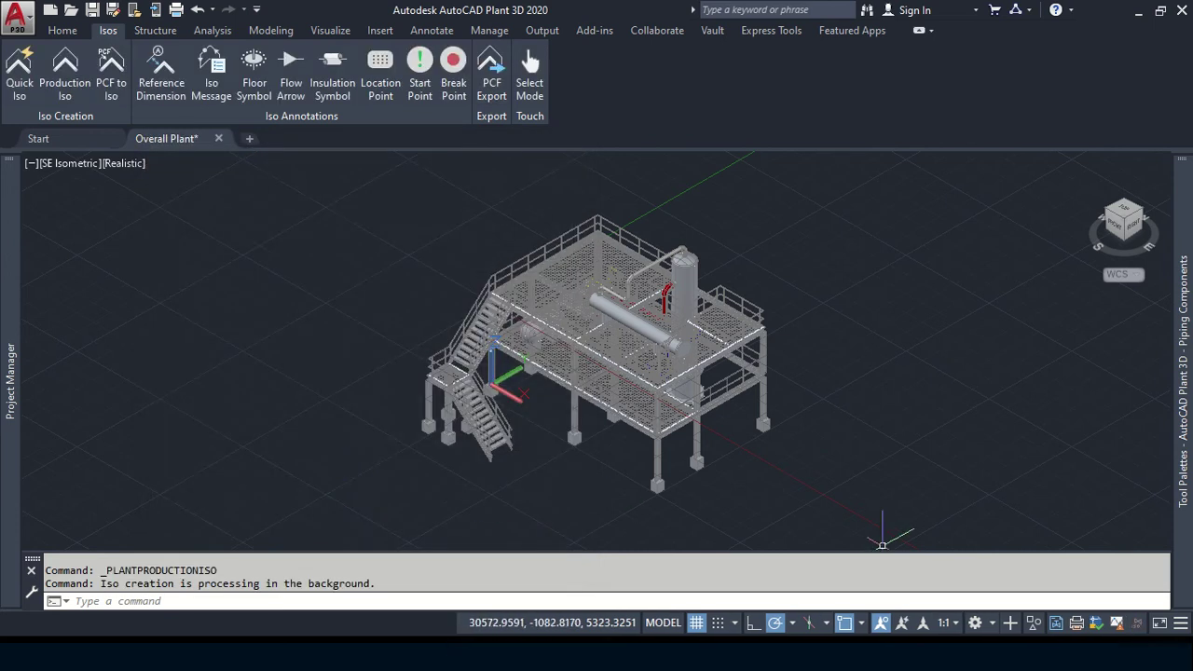
mouse_move(1137, 623)
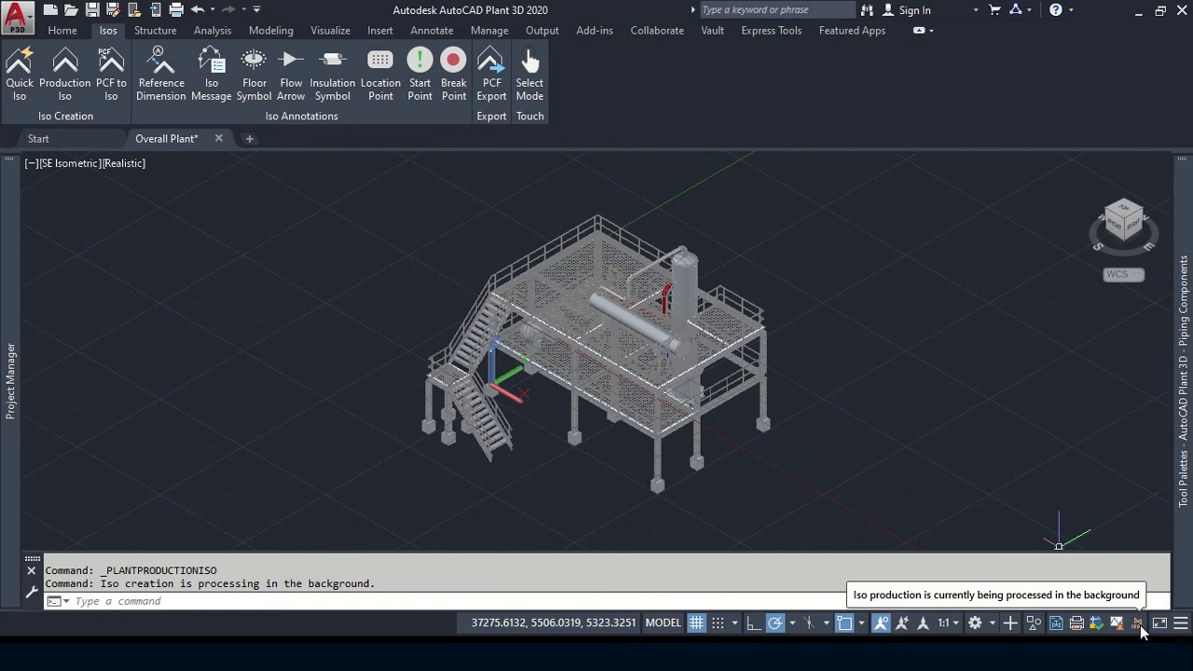
Step: Expand the Check_A2 isometric folder, dismissing the background plotting notice
left_click(1142, 631)
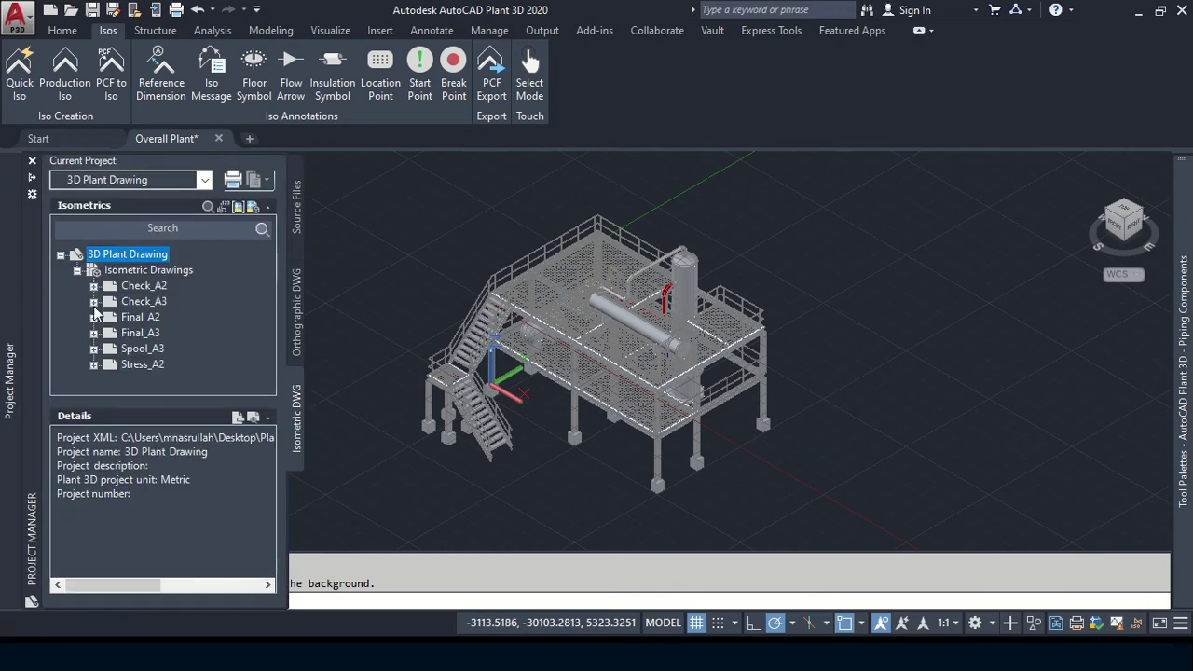
left_click(93, 286)
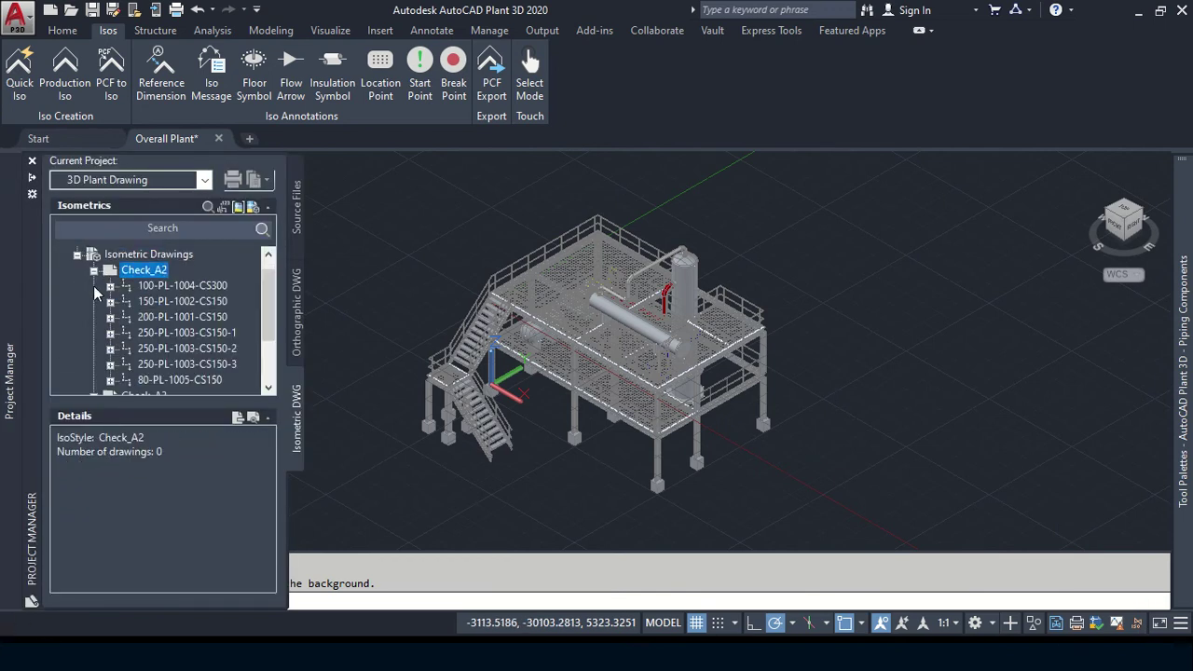
scroll(173, 312, "down", 1)
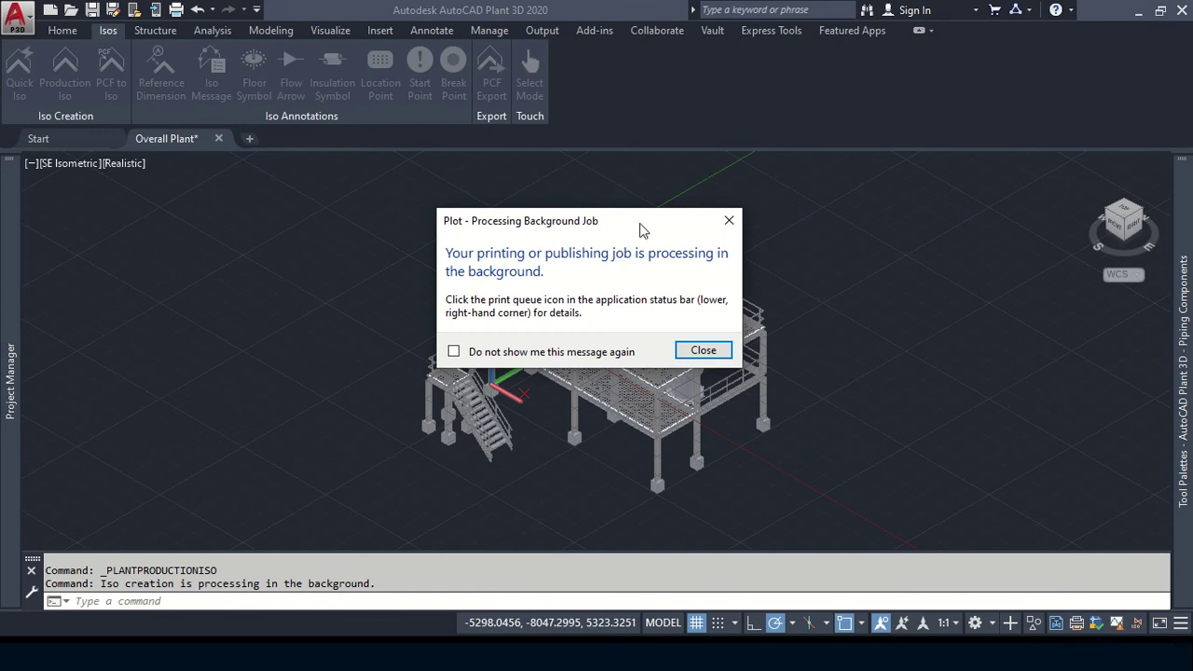
left_click(712, 351)
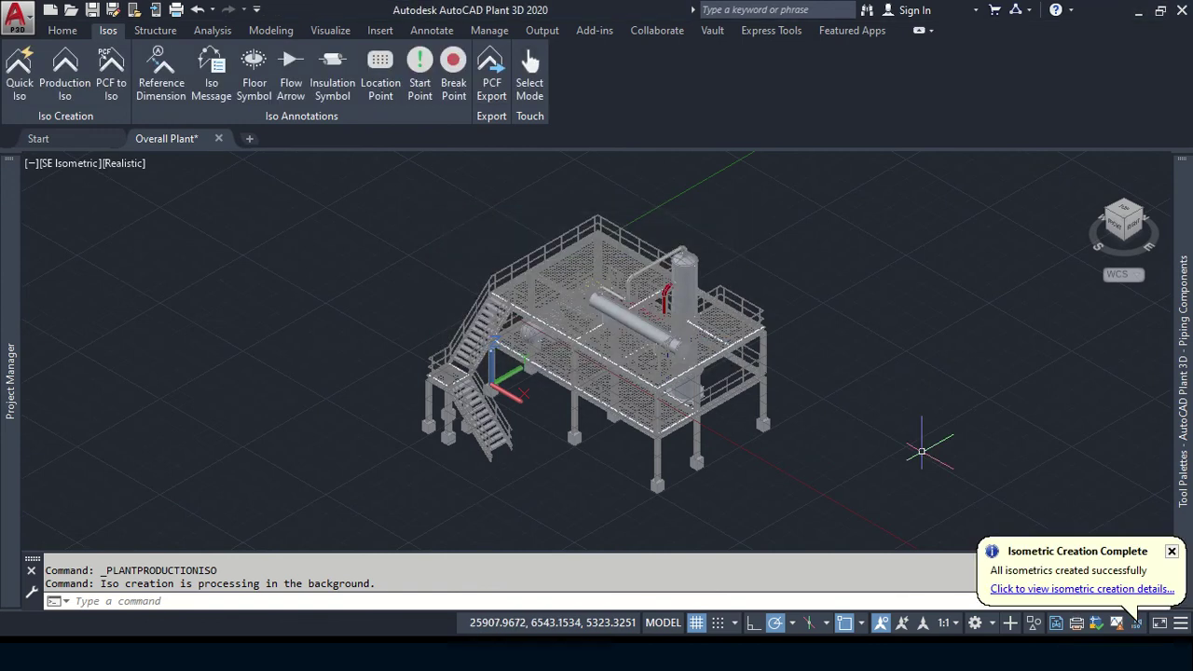
left_click(1081, 586)
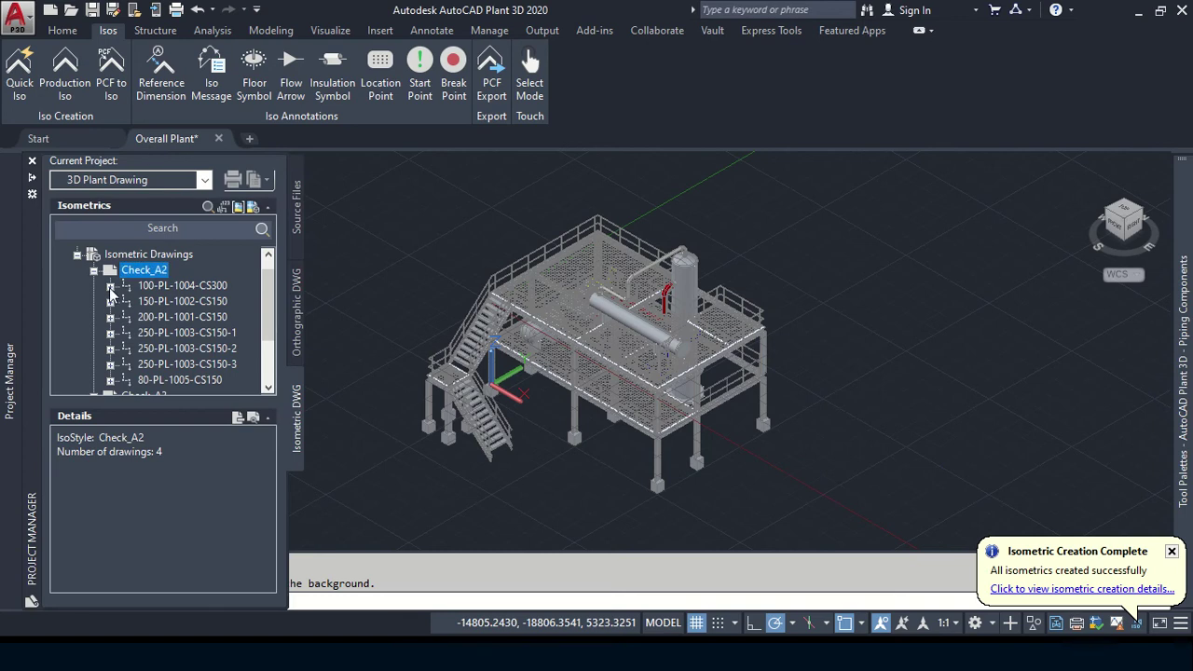
scroll(109, 286, "down", 1)
scroll(121, 289, "up", 1)
scroll(140, 291, "down", 1)
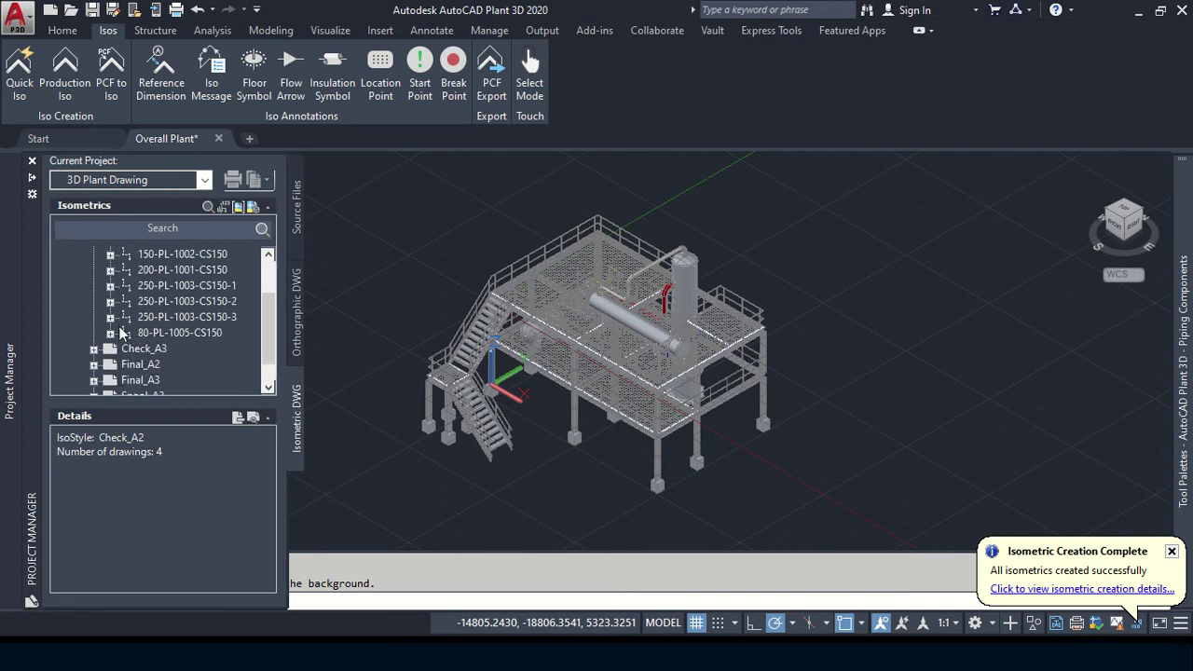
scroll(119, 335, "up", 1)
scroll(125, 316, "up", 1)
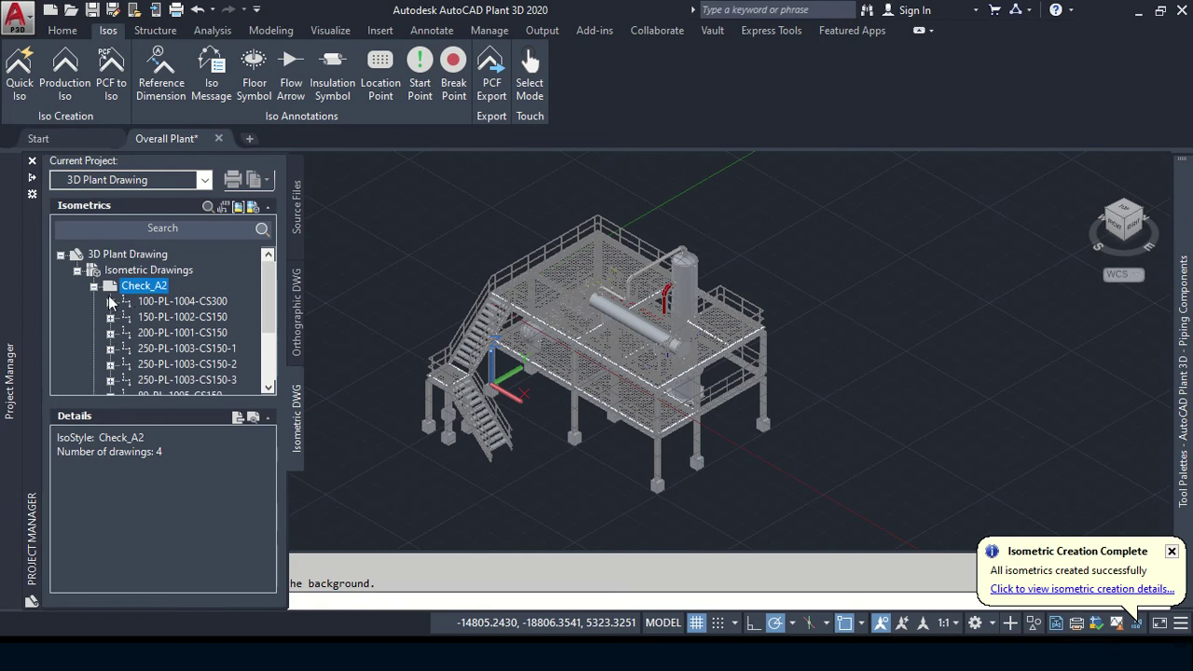
Step: Open the 100-PL-1004-CS300 iso and the 250-PL-1003-CS150-1 iso read-only
double_click(118, 306)
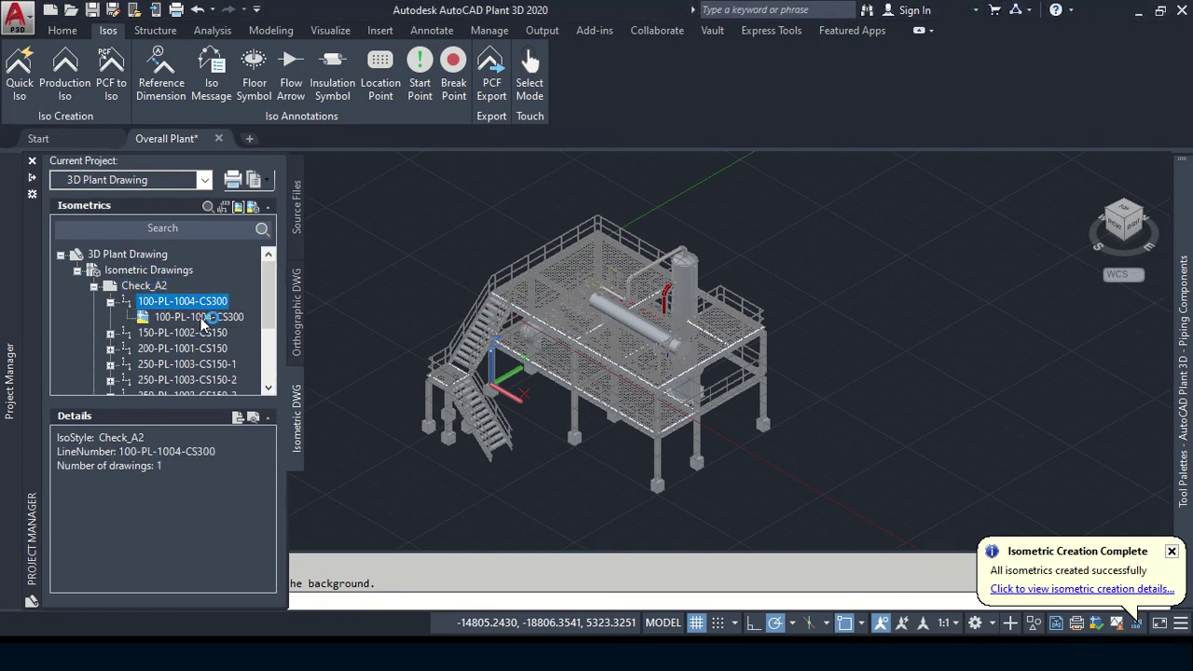
double_click(234, 317)
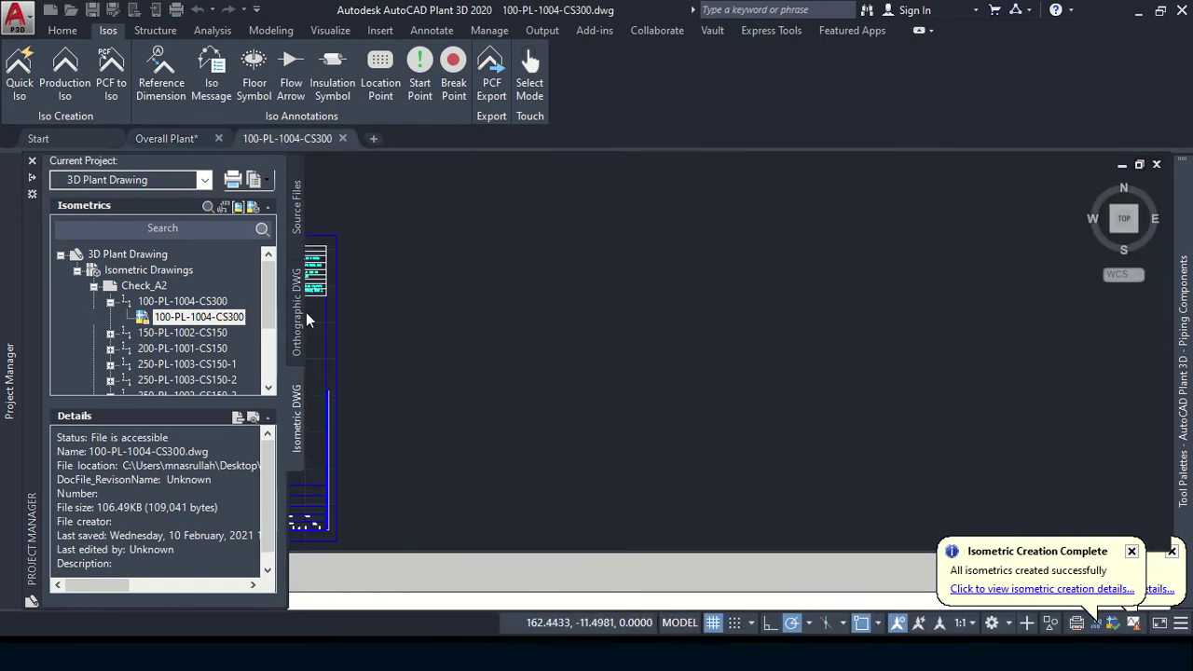
middle_click_drag(267, 336, 670, 297)
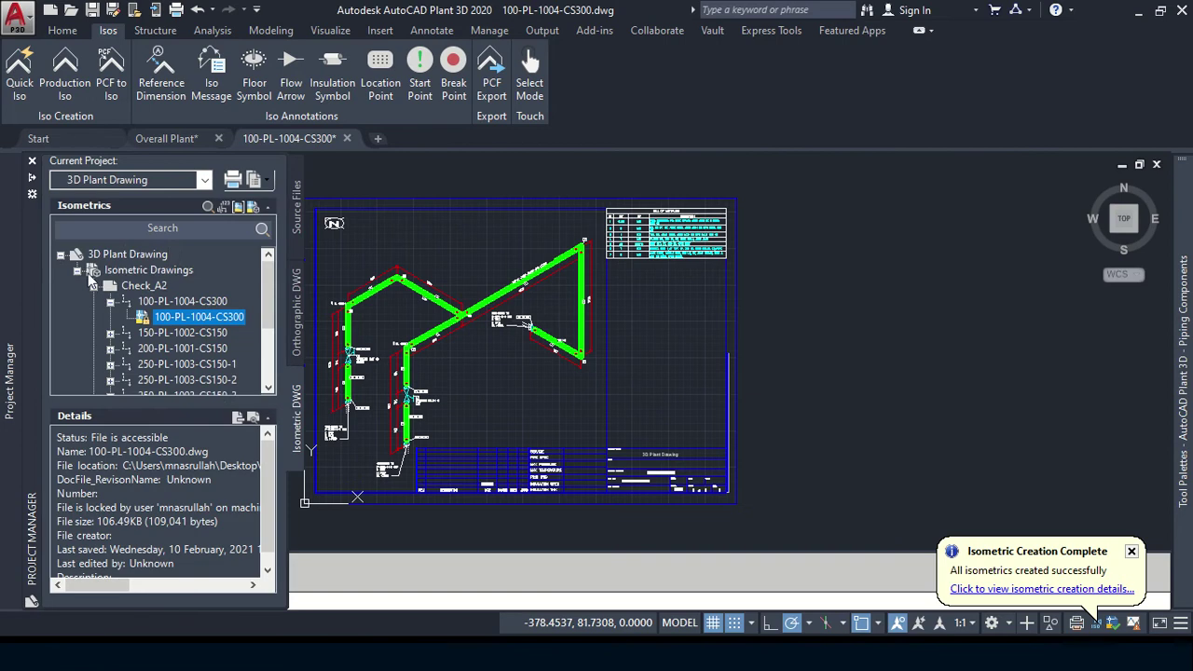
left_click(112, 319)
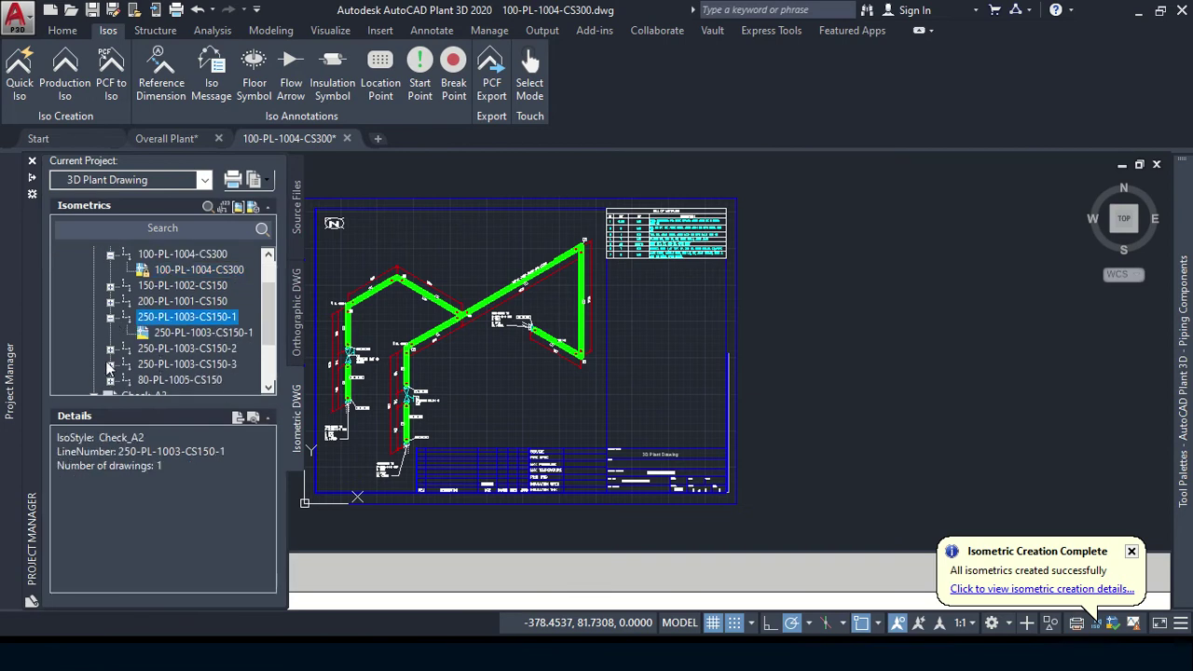
left_click(110, 350)
left_click(110, 382)
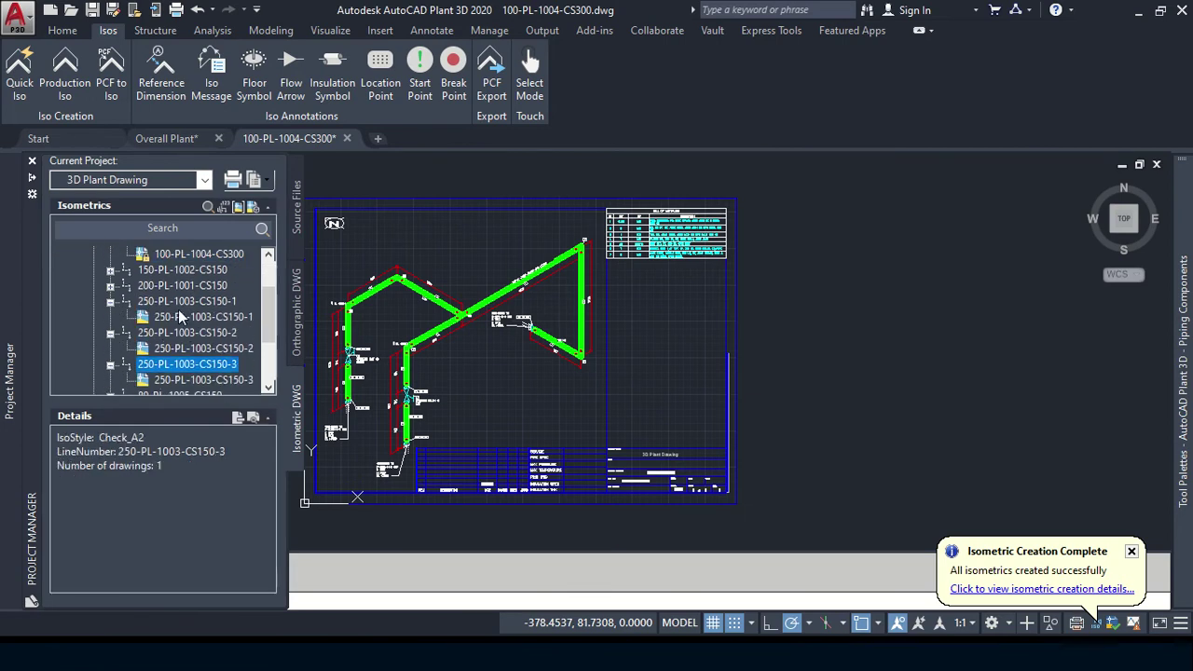
double_click(164, 318)
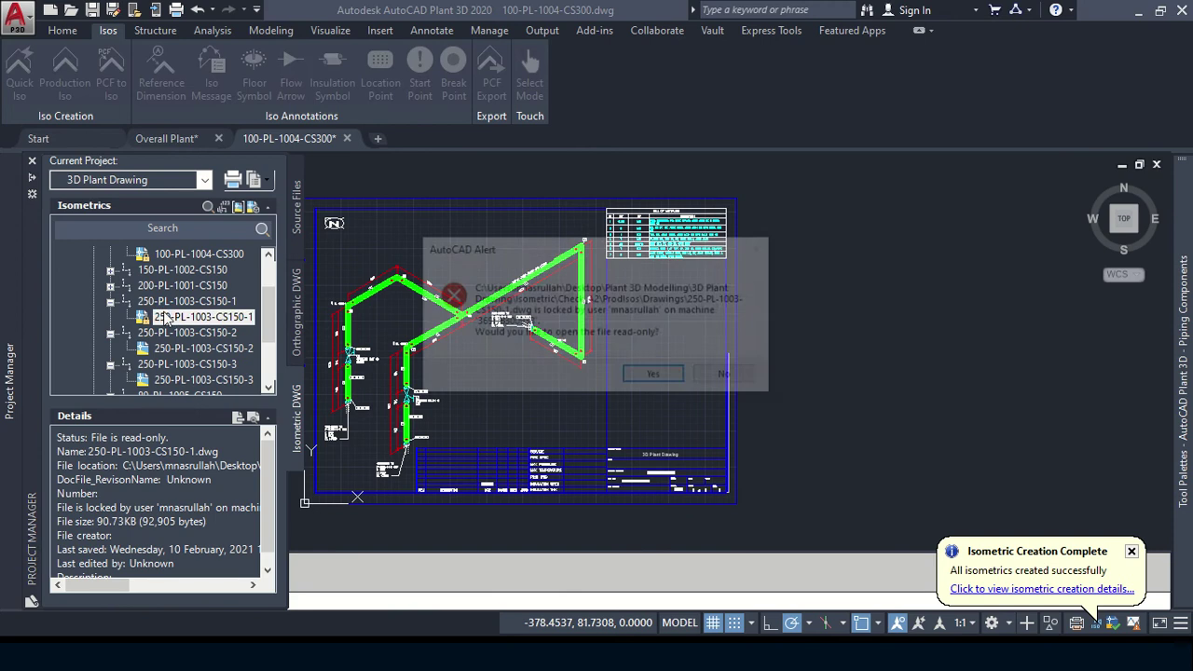
left_click(656, 376)
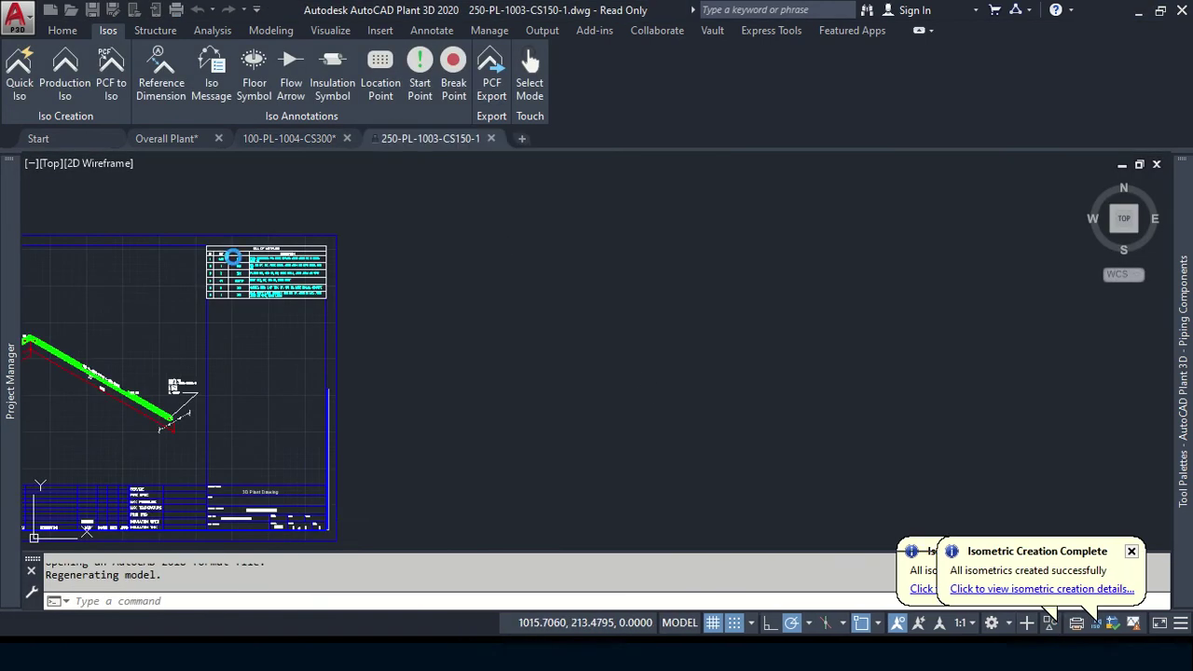
middle_click_drag(239, 265, 659, 193)
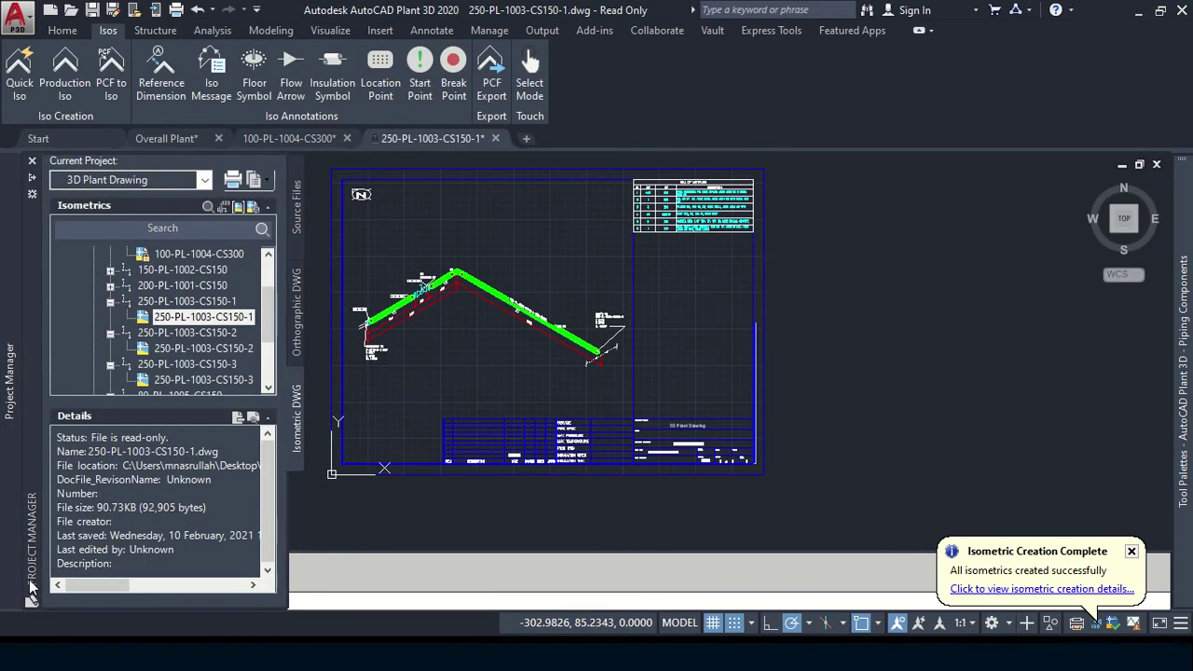
Step: Open the 250-PL-1003-CS150-2 and -3 isos, then return to the 100-PL-1004-CS300 drawing
left_click(172, 350)
left_click(162, 364)
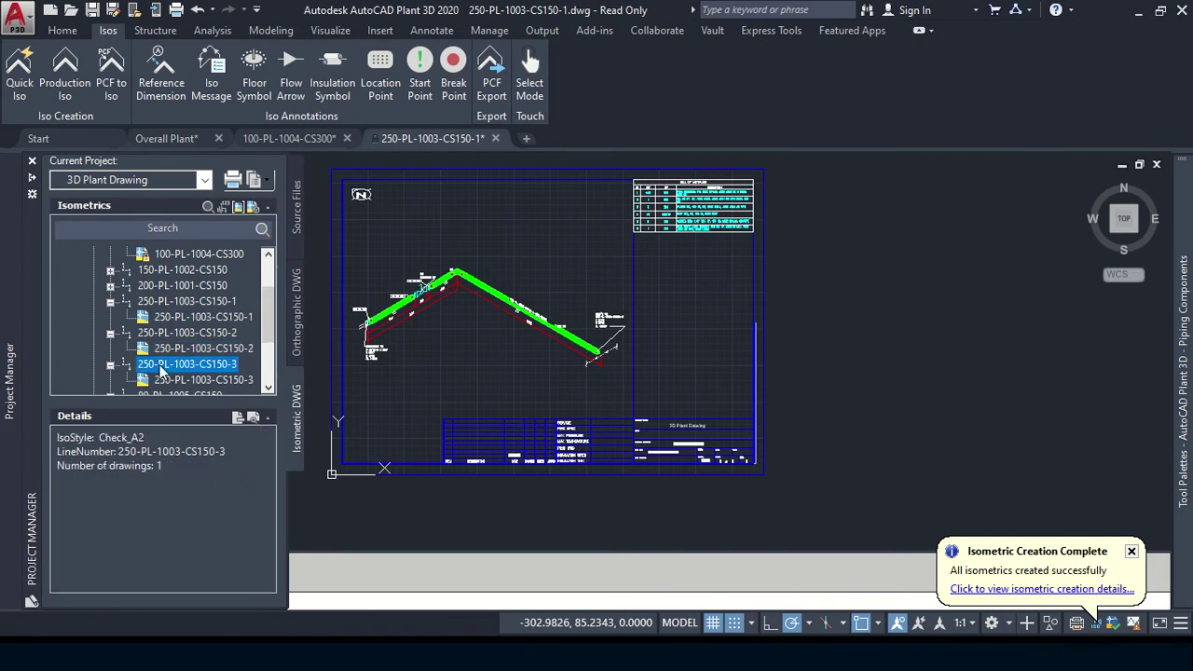
double_click(201, 348)
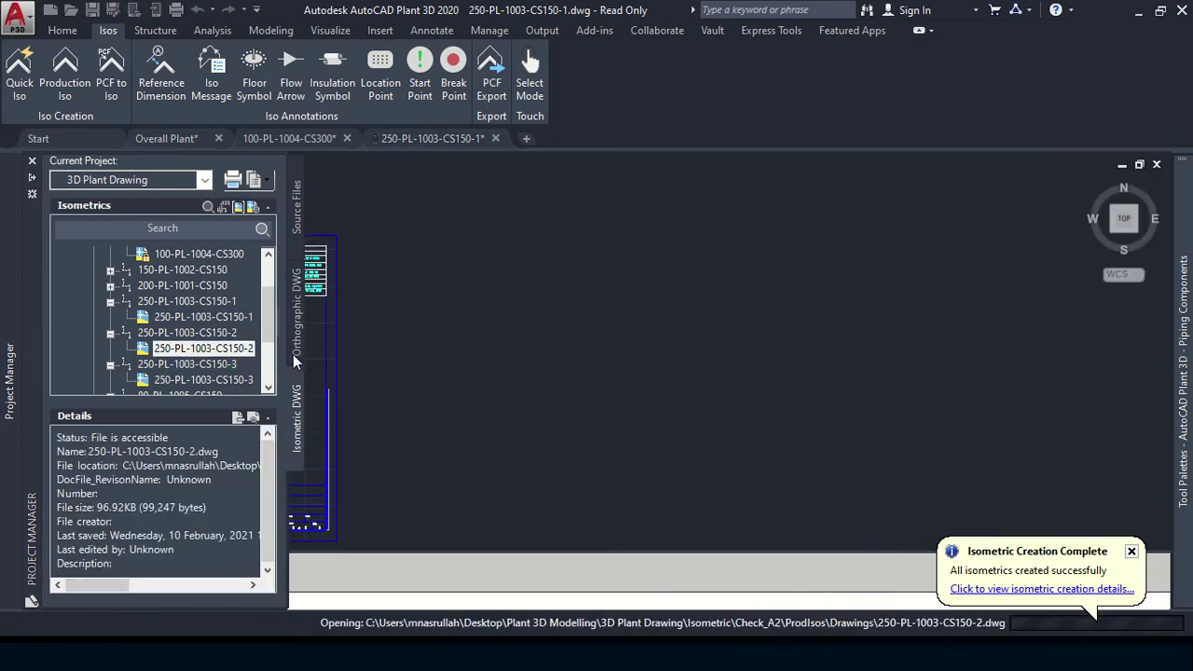
left_click(212, 380)
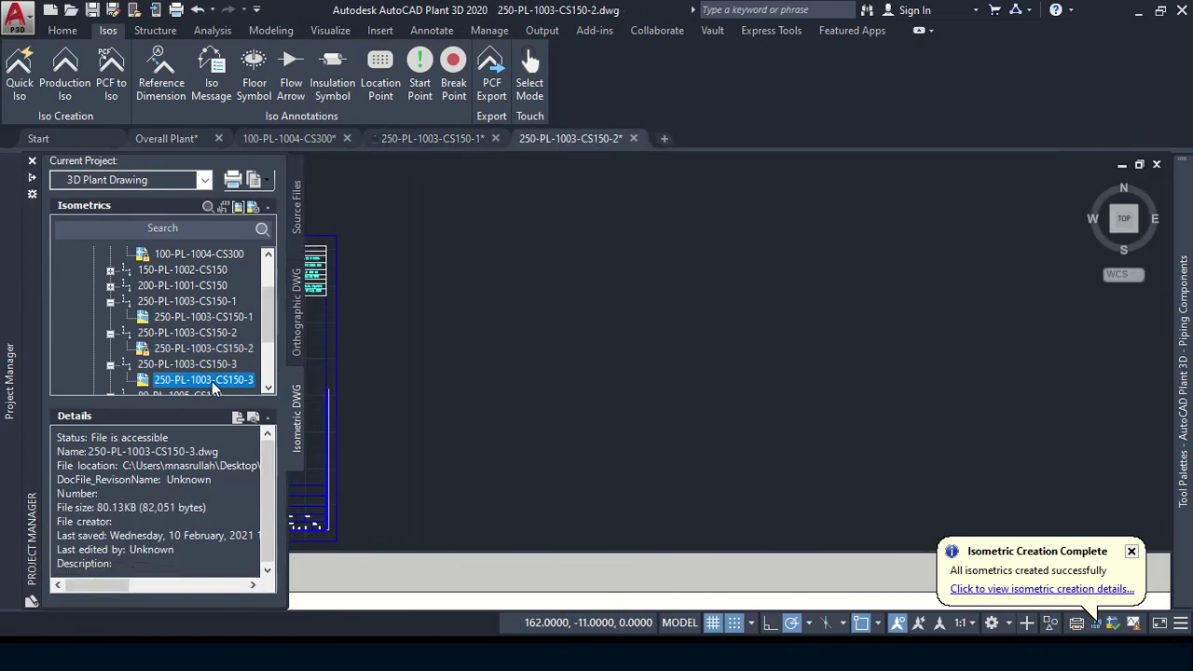
double_click(212, 380)
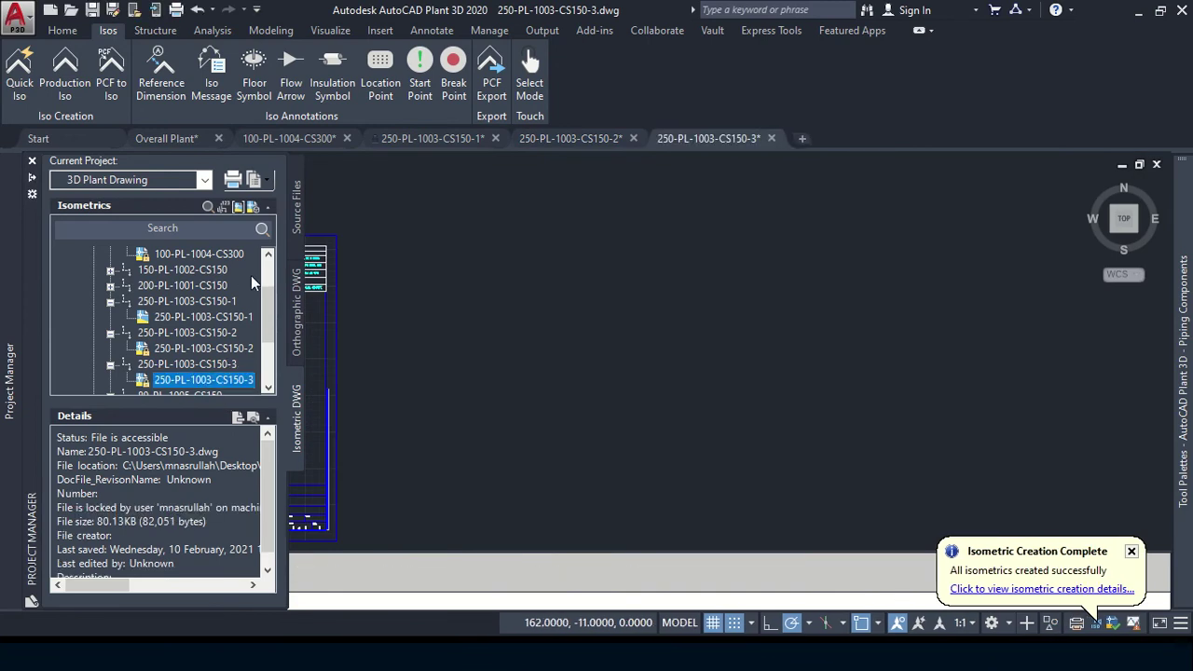
left_click(292, 142)
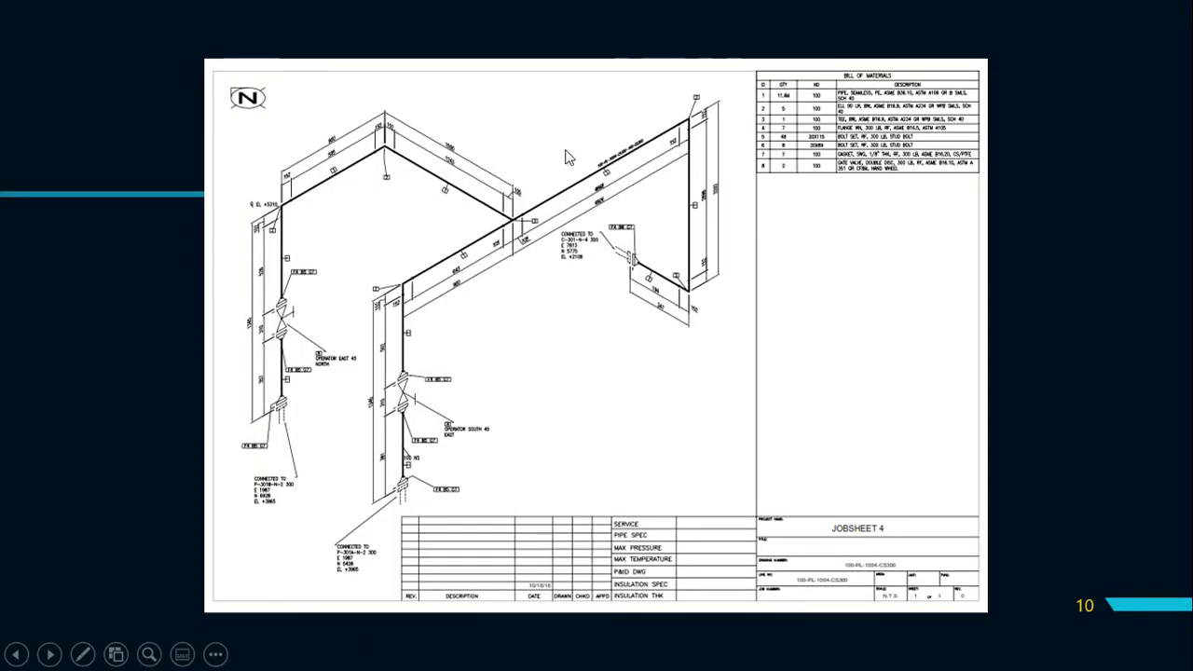
Step: Page back to the slide 7 sample isometric for 250-PL-1003-CS150-1, then switch to AutoCAD
key("Left")
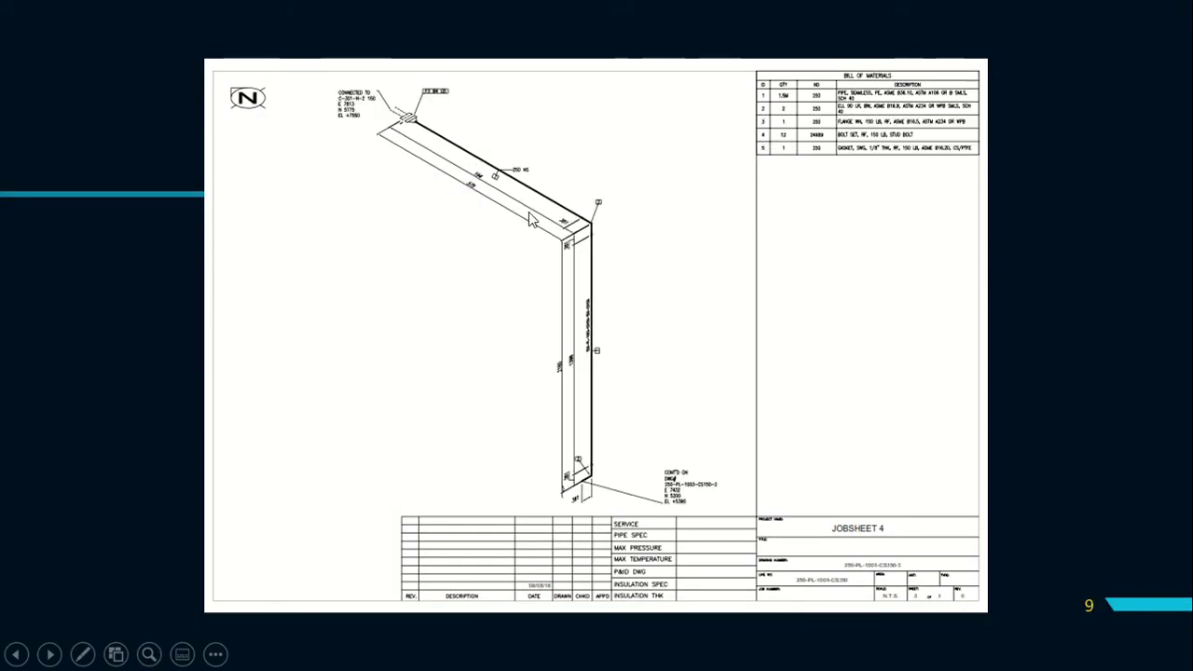
key("Left")
key("Left")
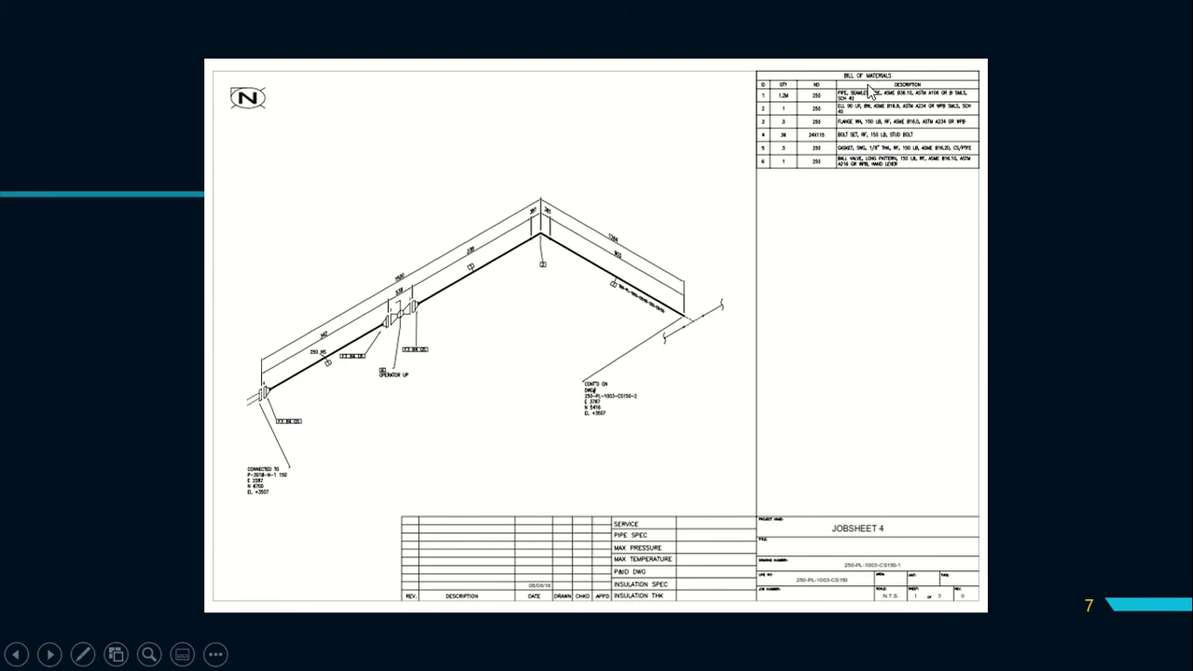
key("alt+Tab")
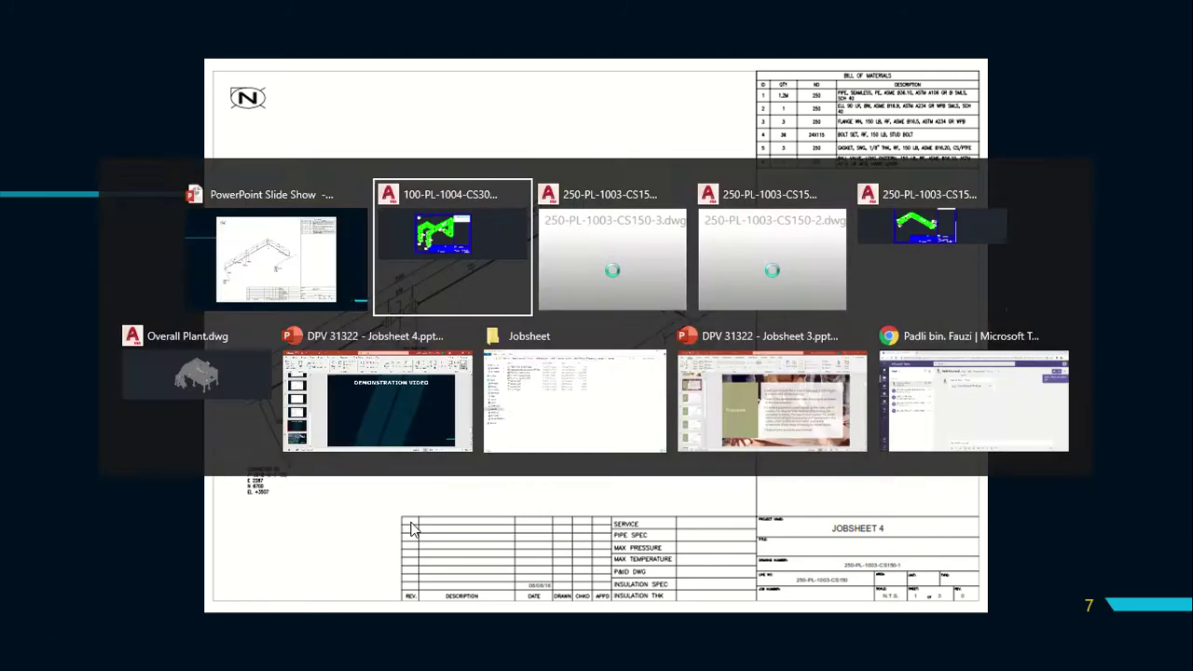
key("alt+Tab")
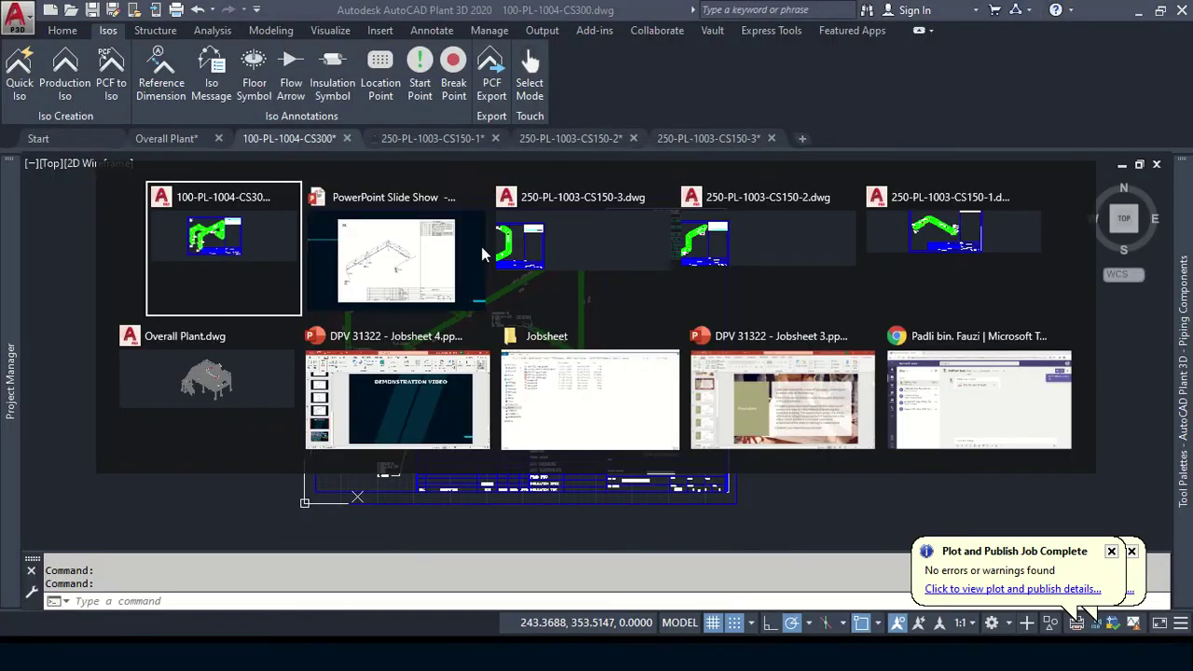
key("Left")
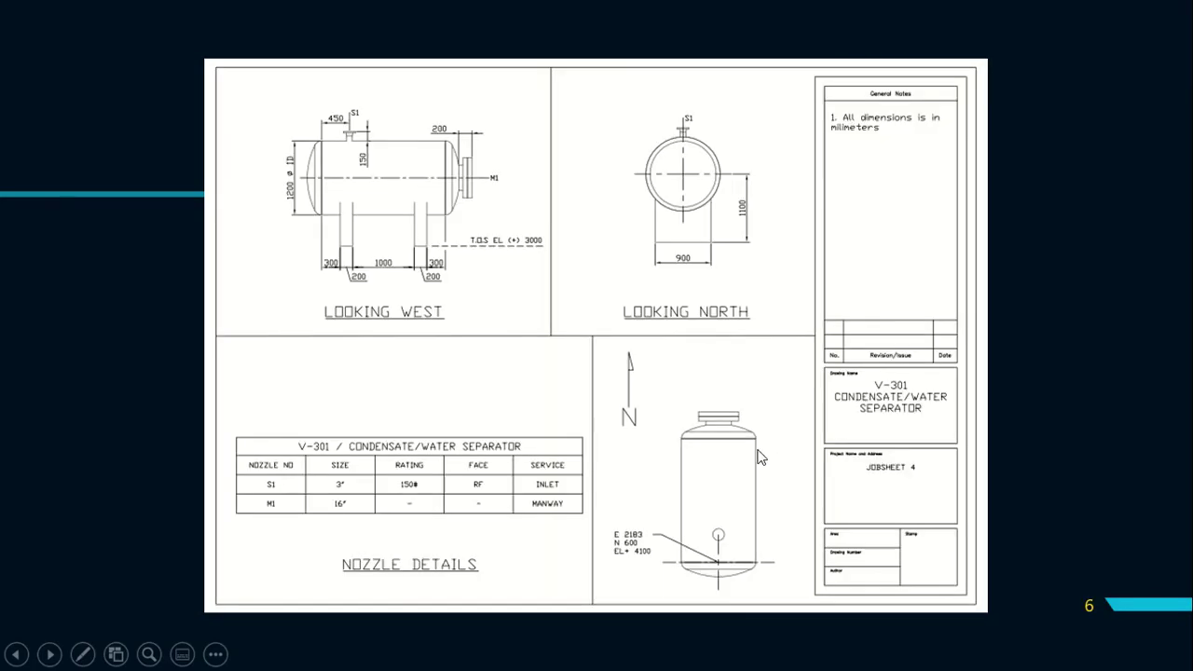
key("Right")
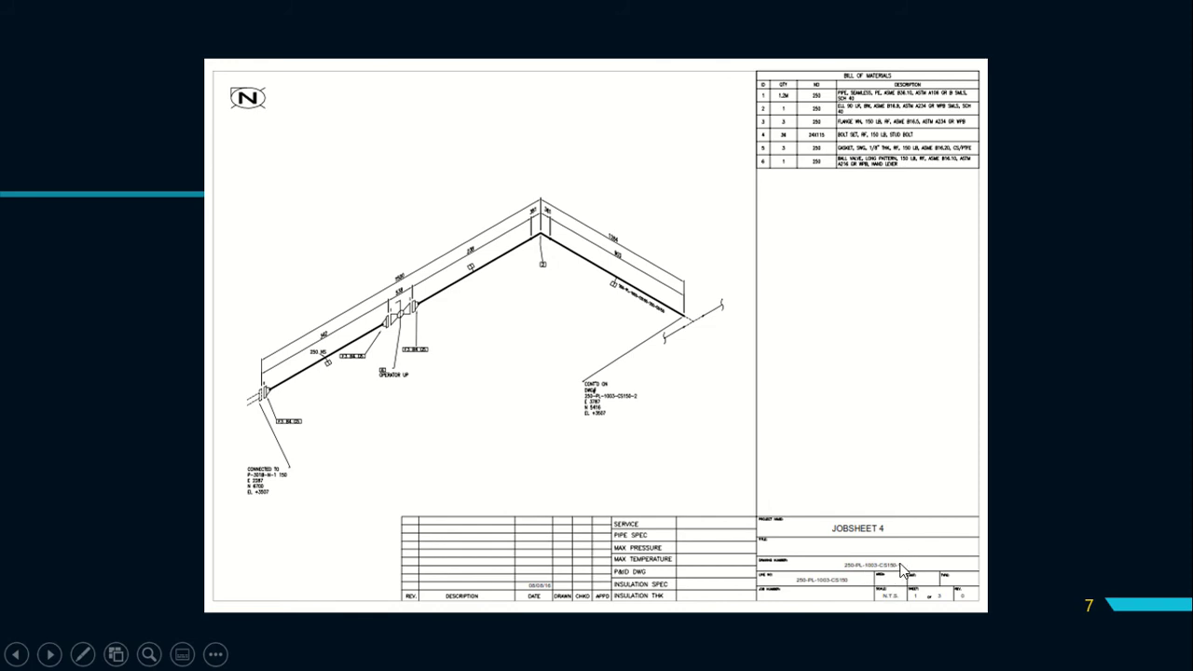
key("alt+Tab")
key("alt+Tab")
key("alt+Tab")
key("alt+Tab")
key("alt+Tab")
key("alt+Tab")
key("alt+Tab")
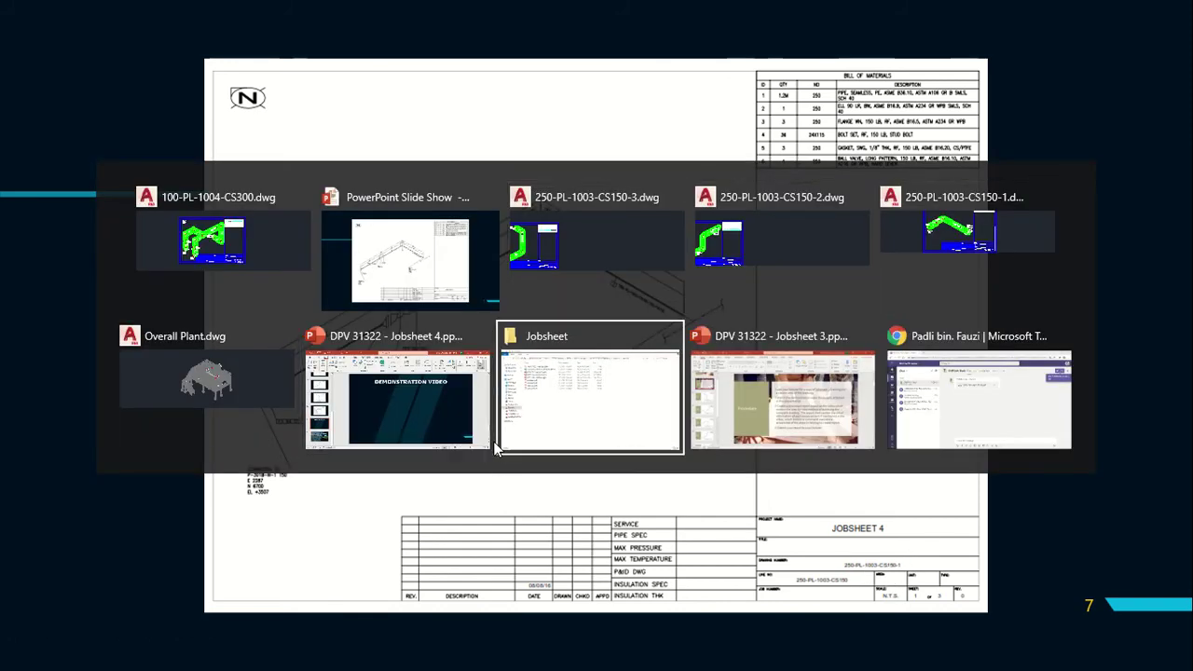
key("alt+Tab")
key("alt+Tab")
key("alt+Tab")
key("alt+Tab")
key("alt+Tab")
key("alt+Tab")
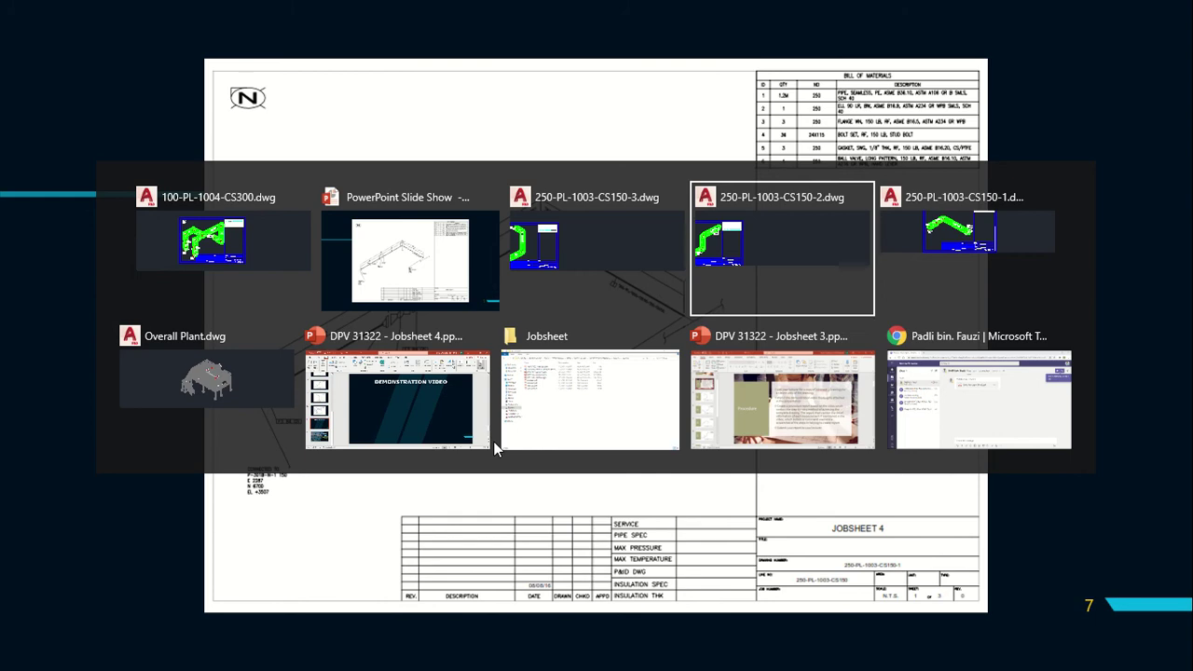
key("alt+Tab")
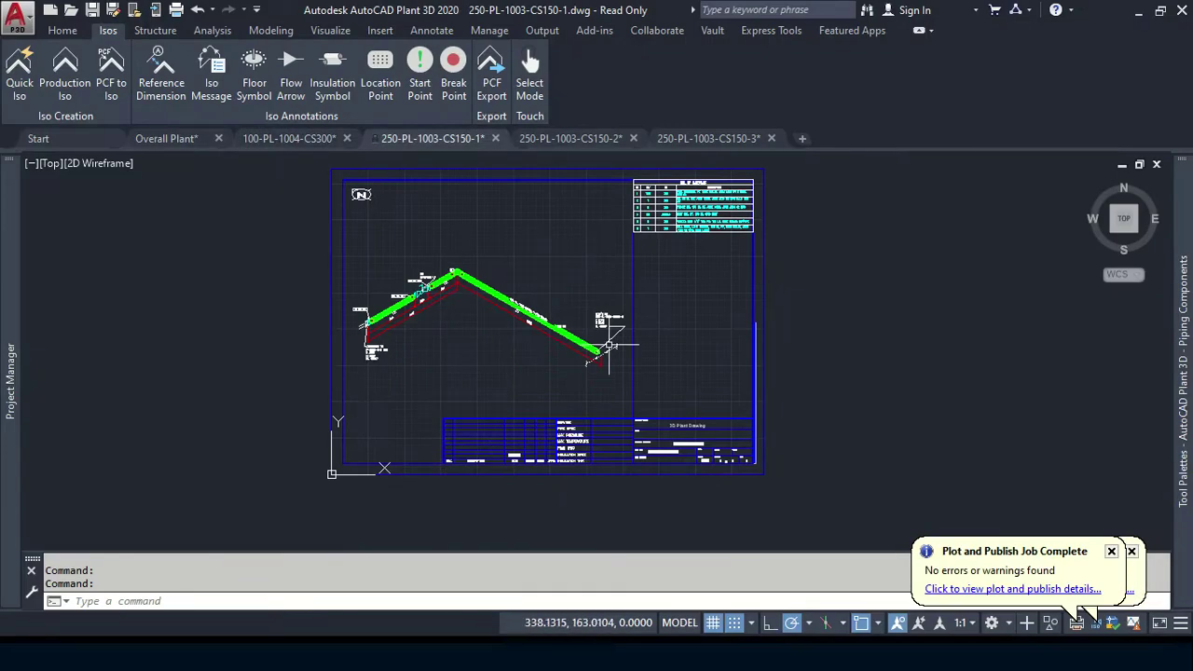
Step: Switch between the slideshow and AutoCAD to bring up the 250-PL-1003-CS150-1 drawing
scroll(488, 279, "up", 4)
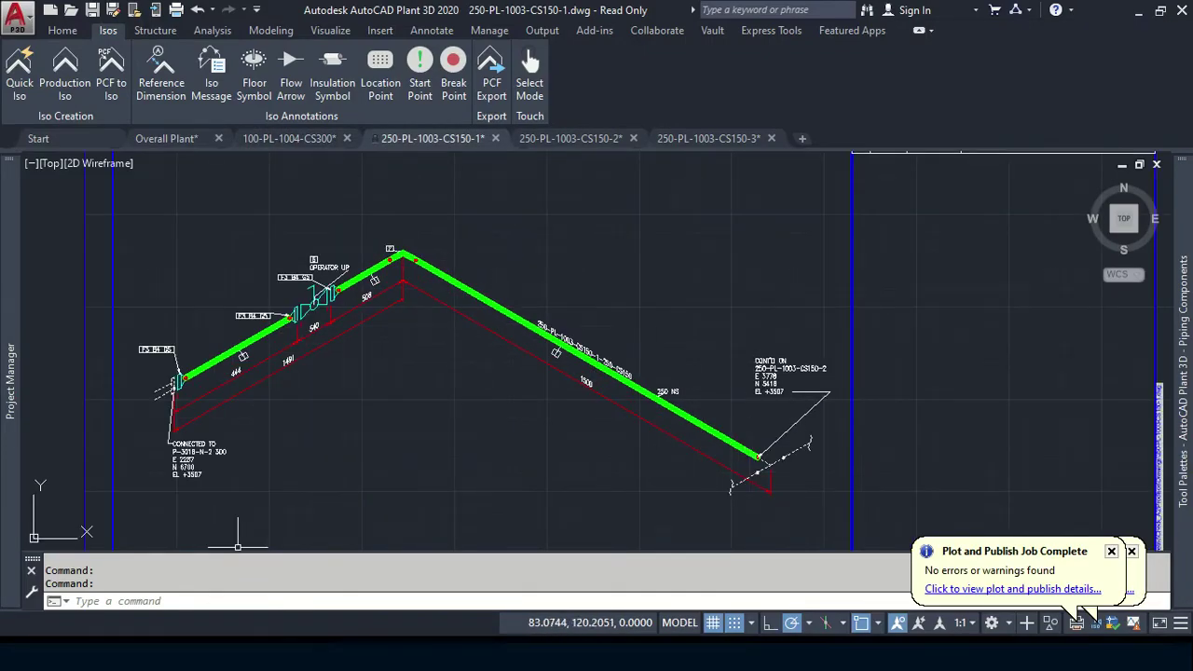
key("alt+Tab")
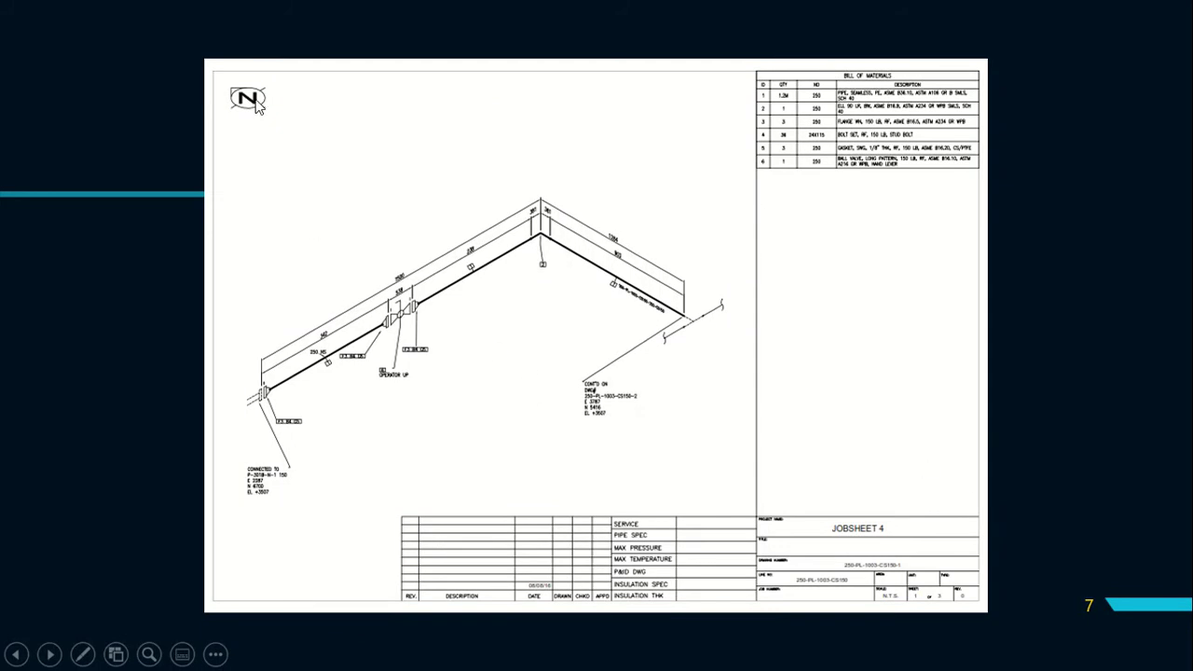
key("alt+Tab")
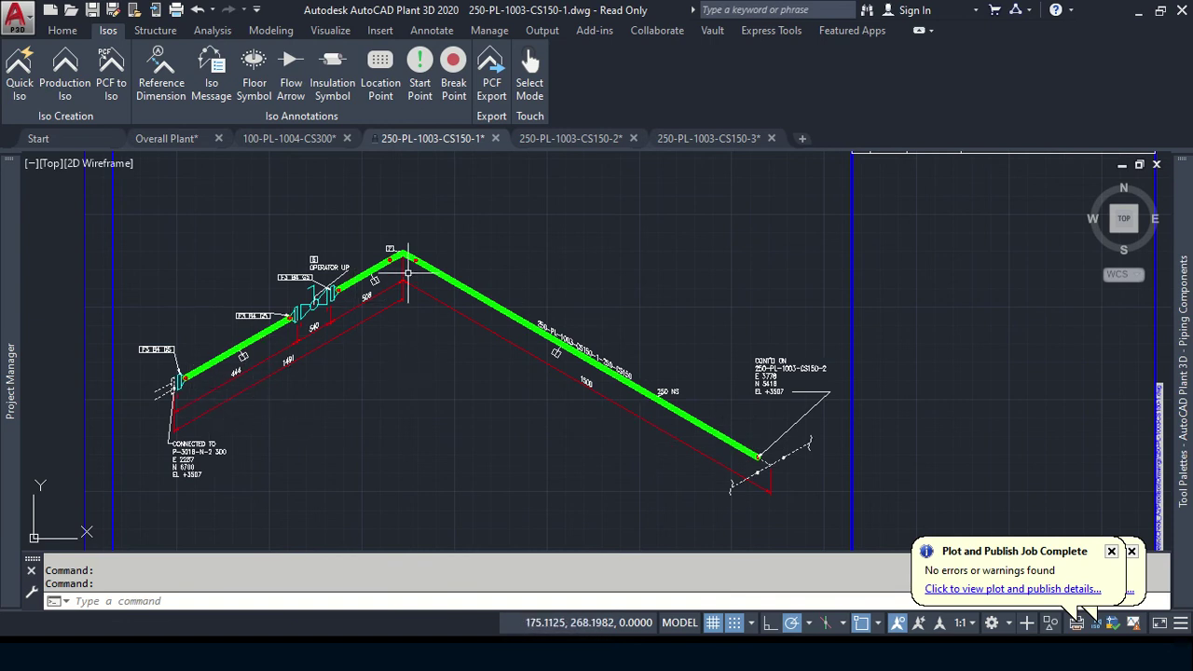
Step: Close the write-protected 250-PL-1003-CS150-1 drawing without saving, centring the CS150-2 sheet
left_click(496, 138)
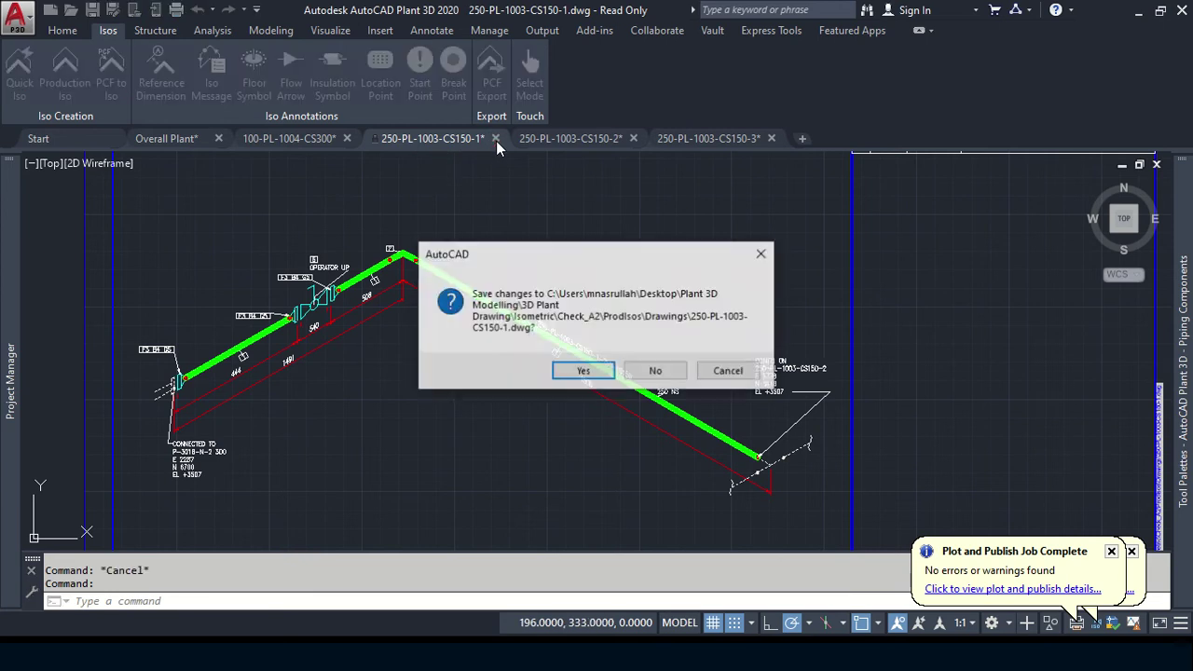
left_click(565, 369)
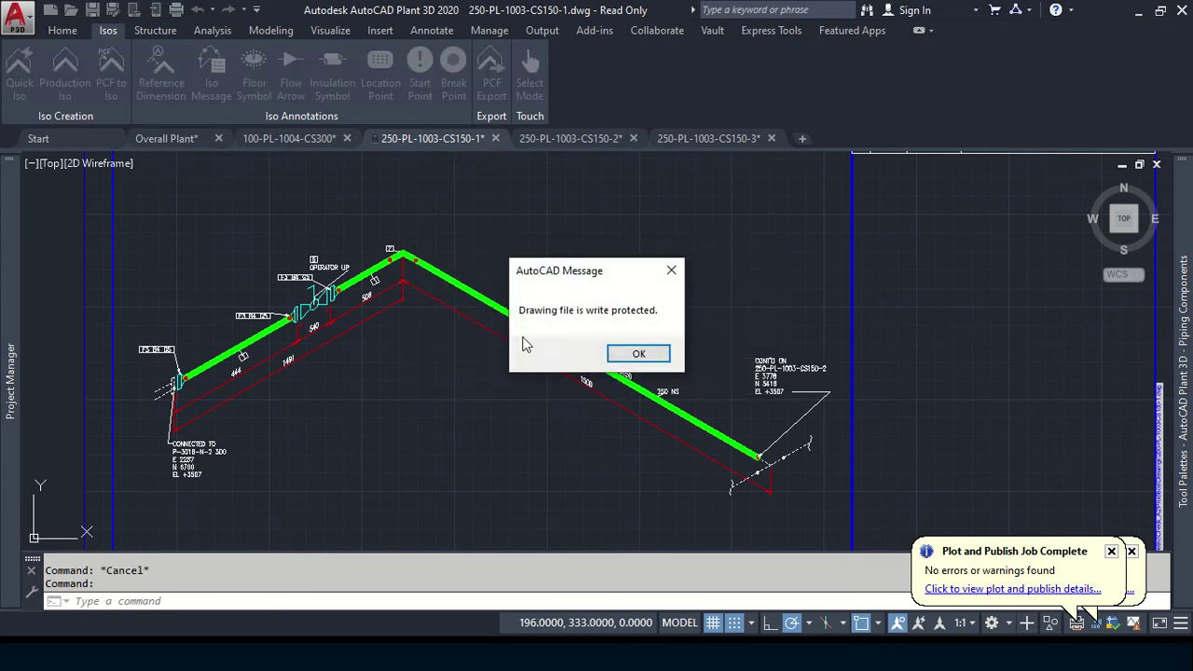
left_click(638, 352)
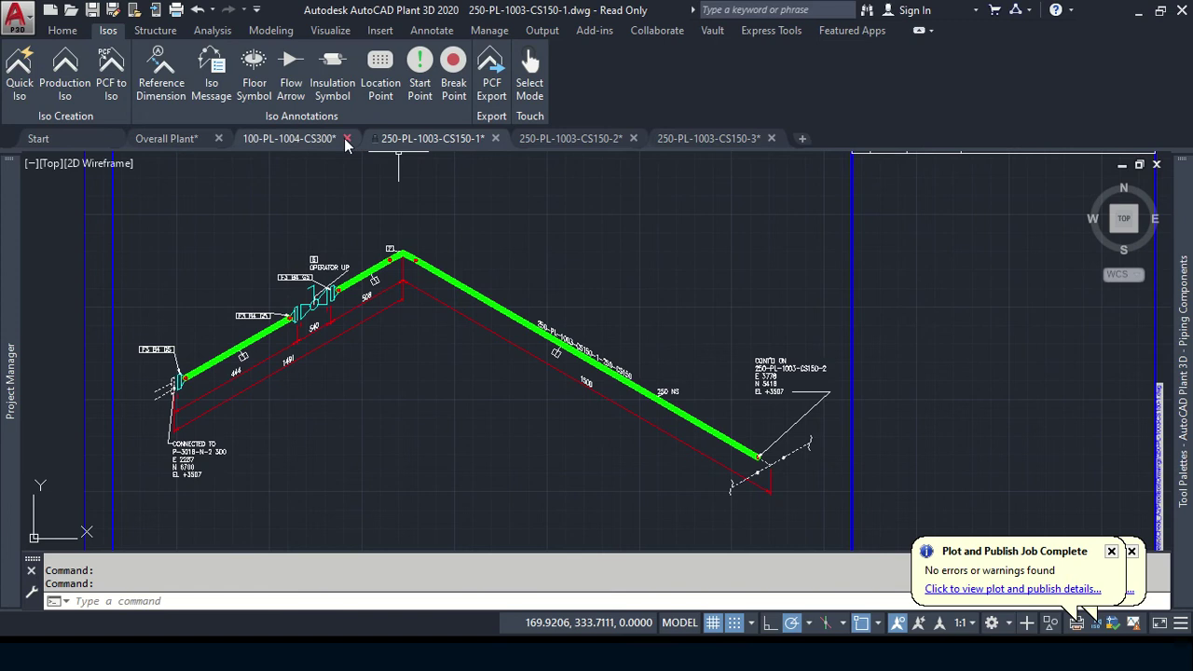
left_click(494, 138)
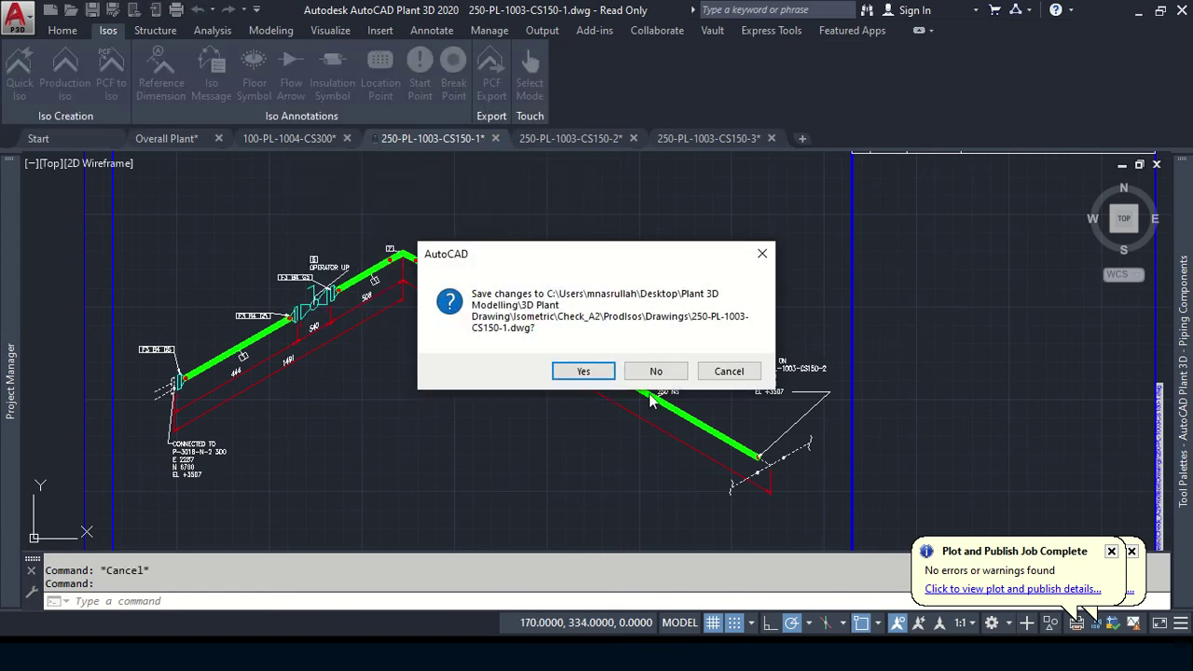
left_click(656, 371)
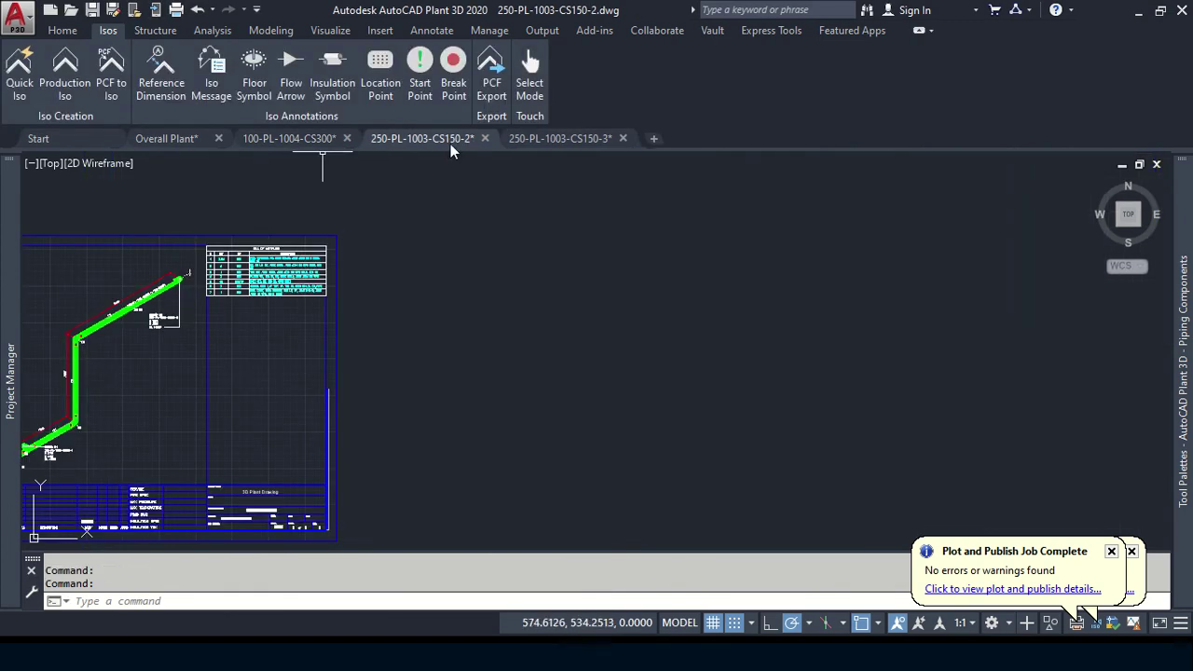
middle_click_drag(227, 239, 541, 308)
scroll(662, 280, "down", 3)
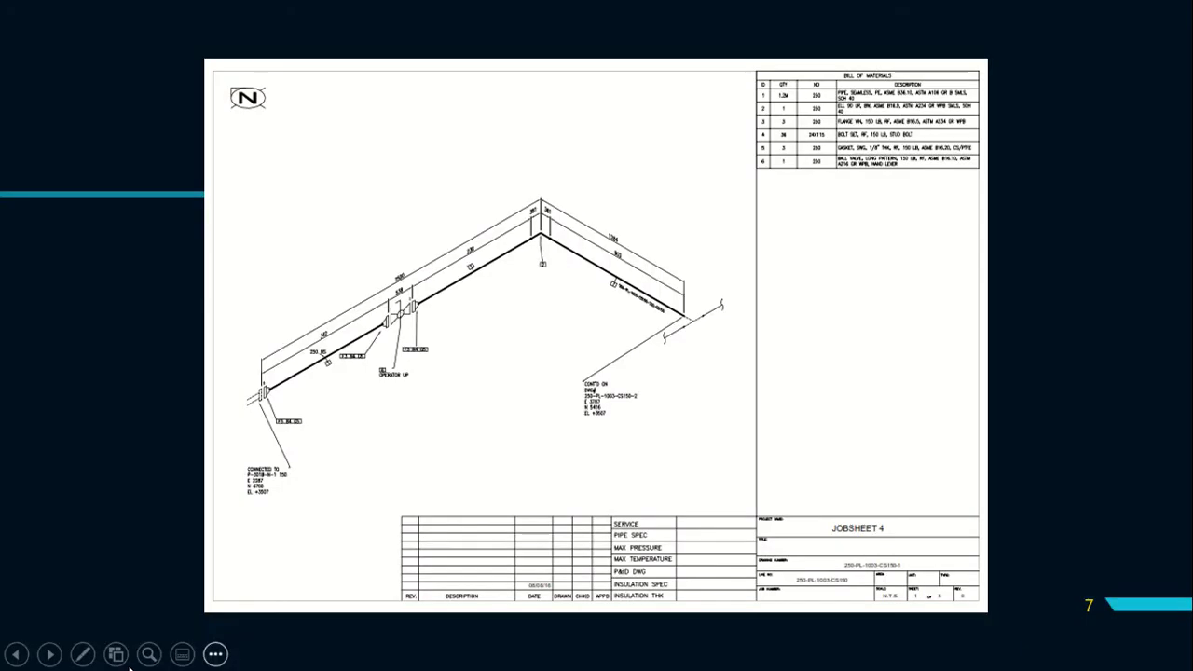
Step: Advance to the next reference slide, then pan to the vertical pipe riser in the drawing
left_click(497, 443)
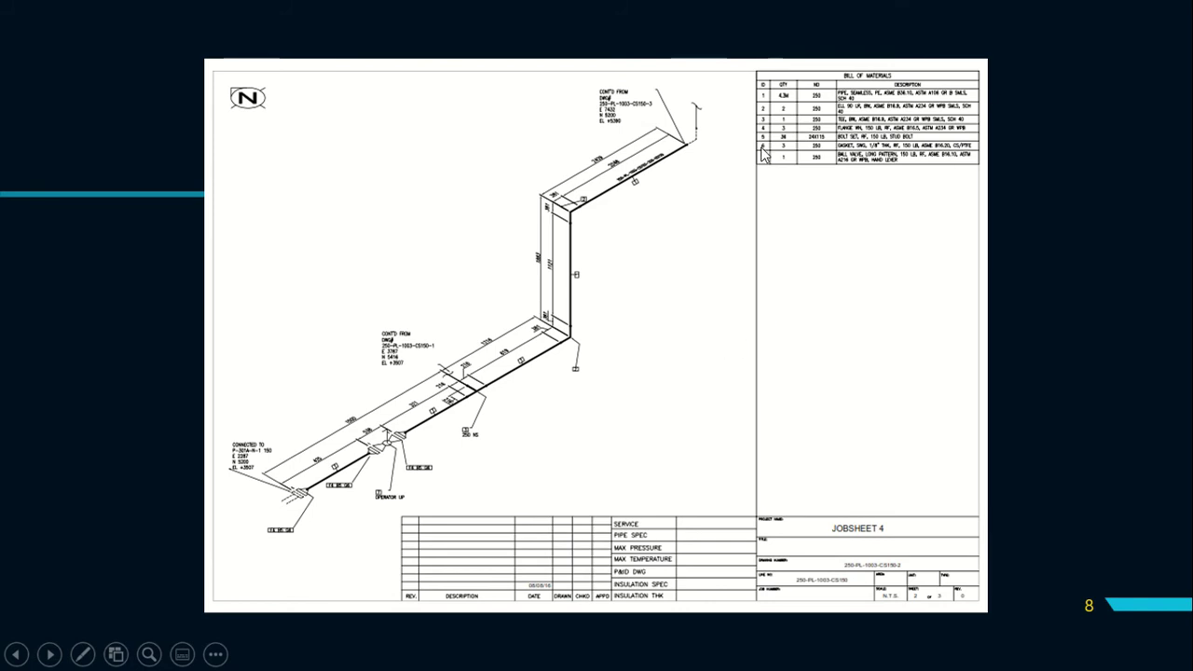
key("alt+Tab")
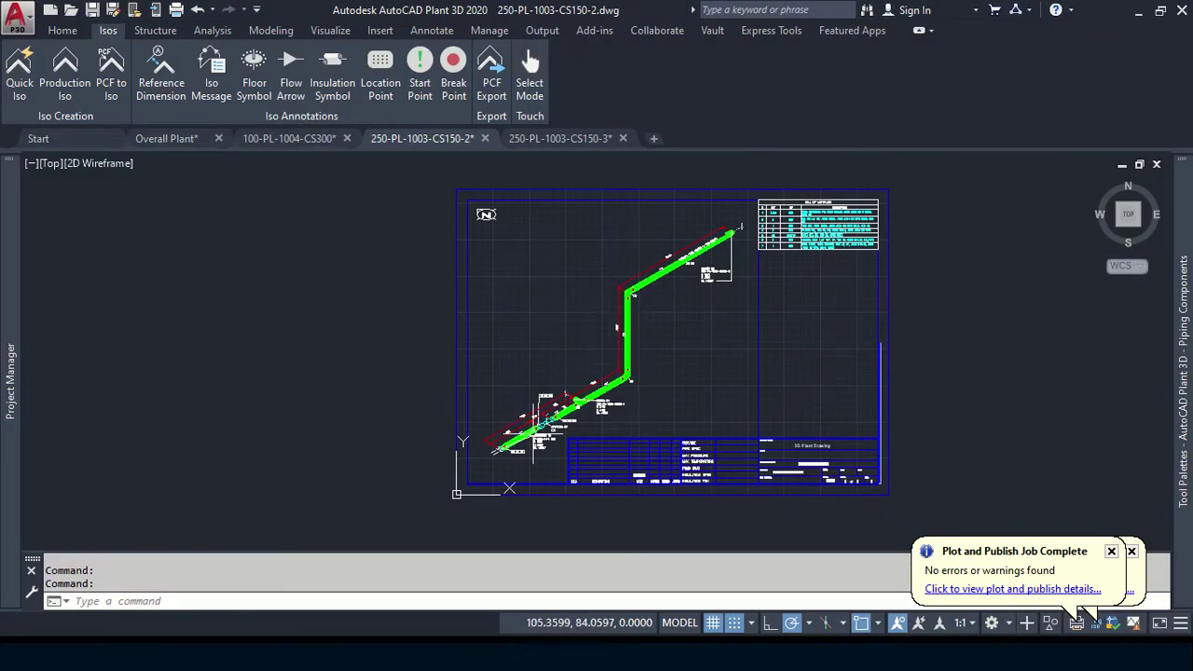
scroll(532, 434, "up", 5)
mouse_move(972, 244)
middle_mouse_down()
mouse_move(700, 352)
mouse_move(801, 233)
middle_mouse_up()
scroll(714, 364, "down", 2)
scroll(801, 233, "down", 3)
Step: View reference slide 9, then switch back toward the 100-PL-1004-CS300 drawing
key("alt+Tab")
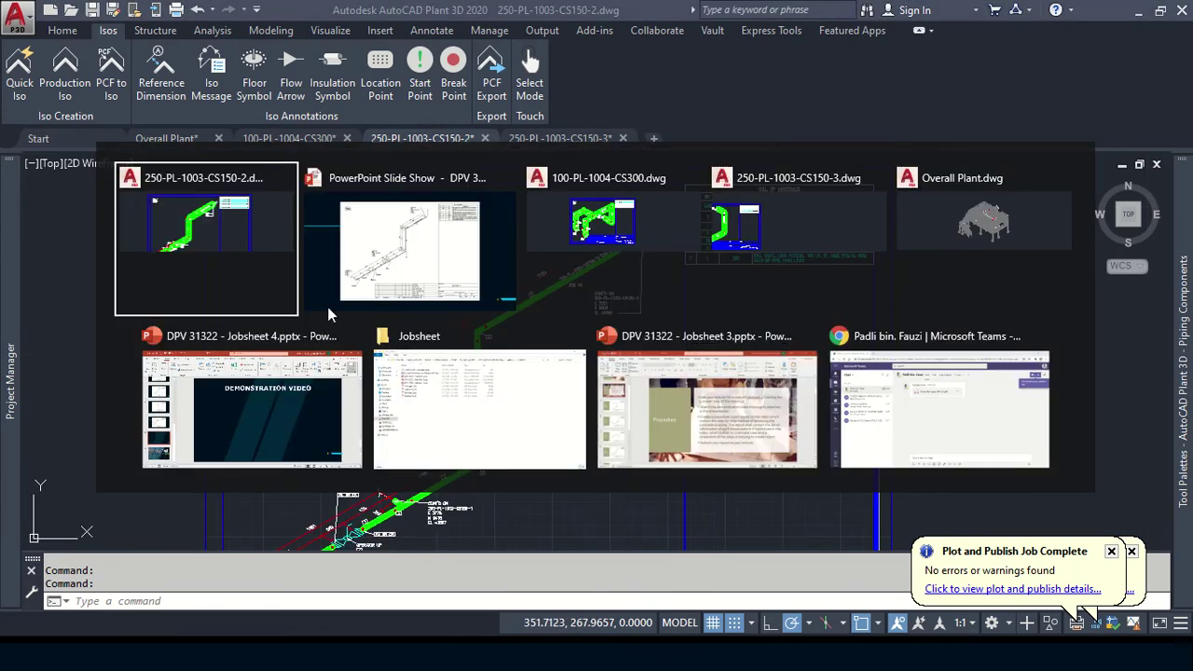
mouse_move(407, 240)
left_click(387, 241)
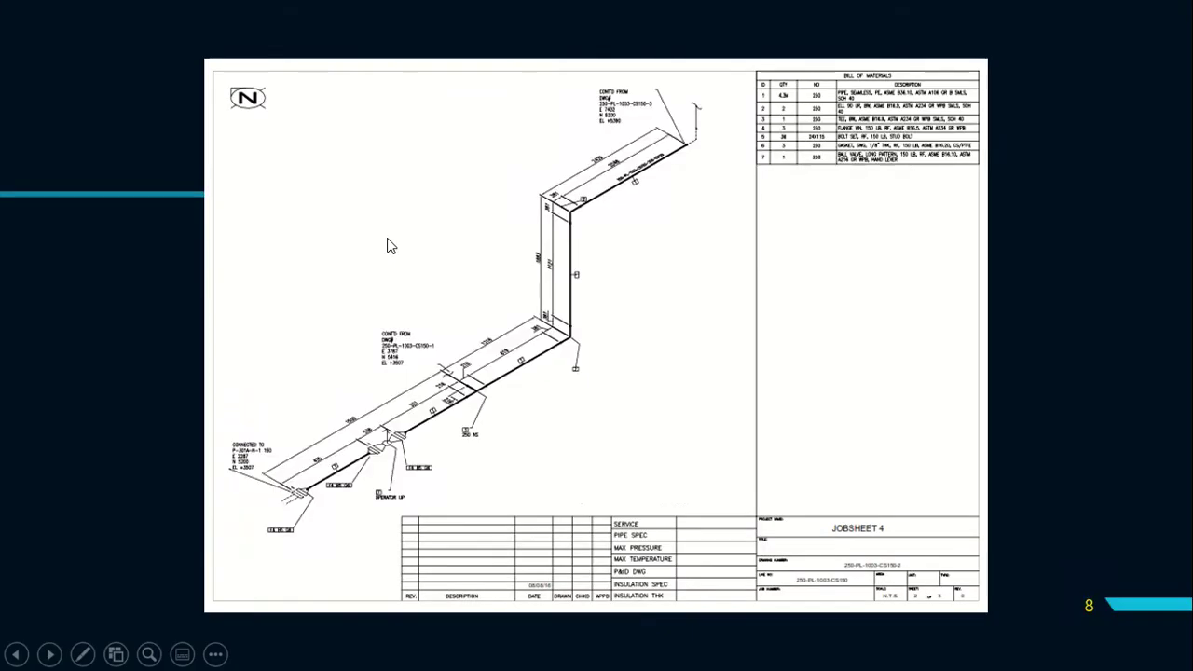
left_click(652, 296)
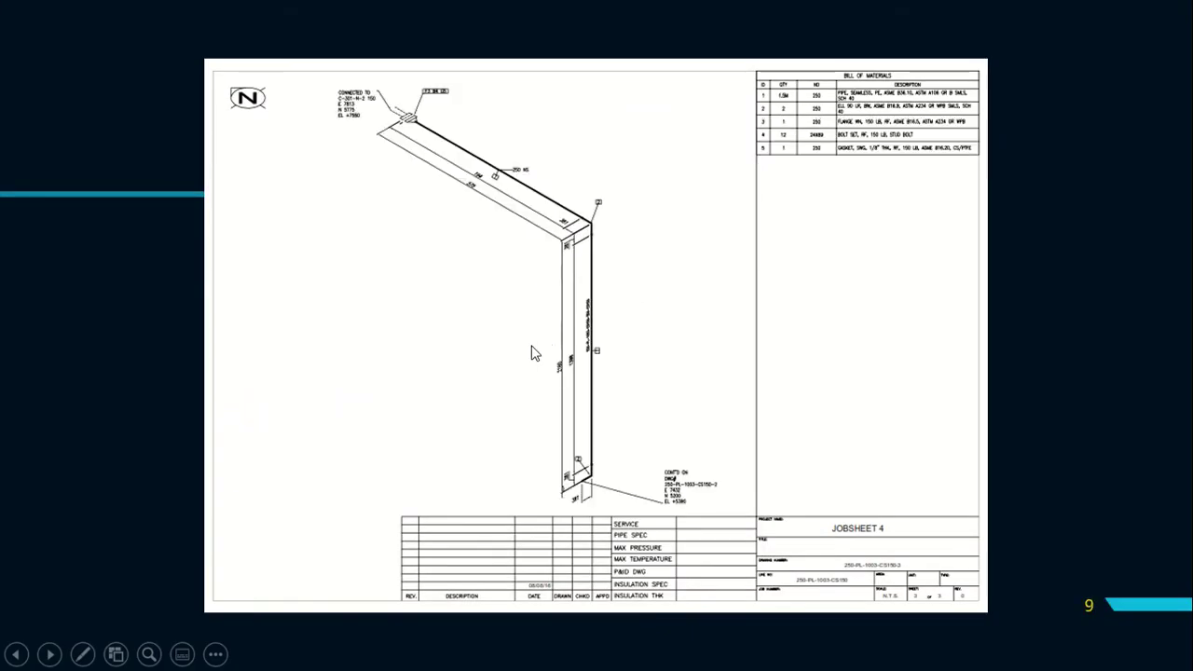
key("alt+Tab")
key("alt+Tab")
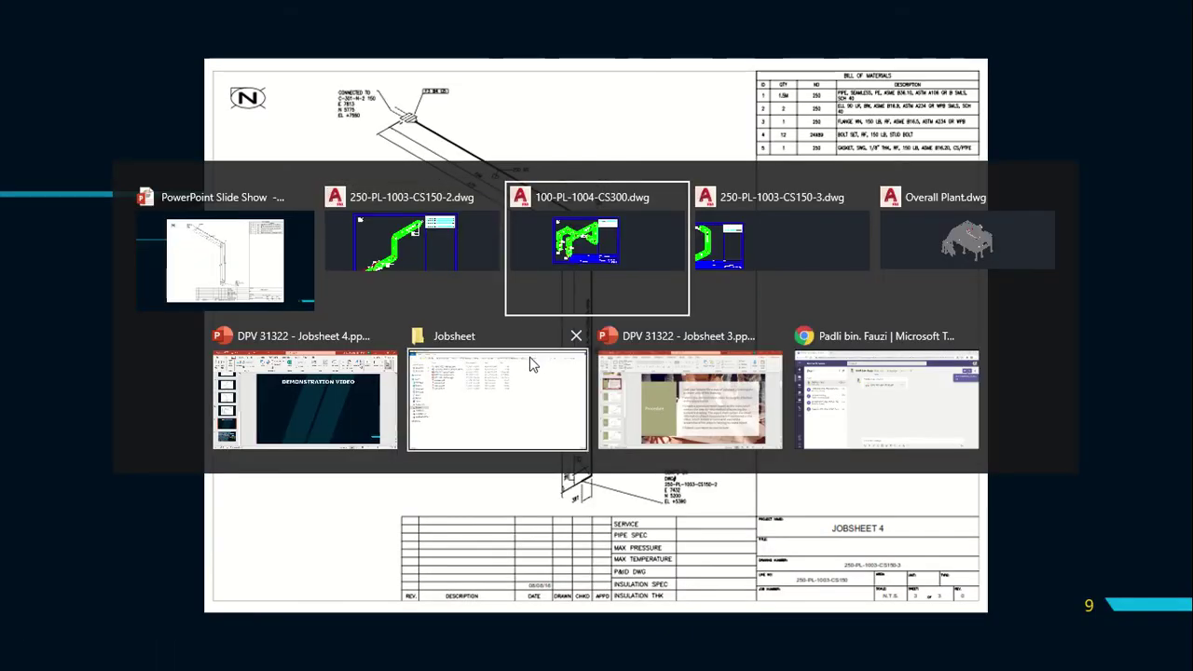
key("alt+Tab")
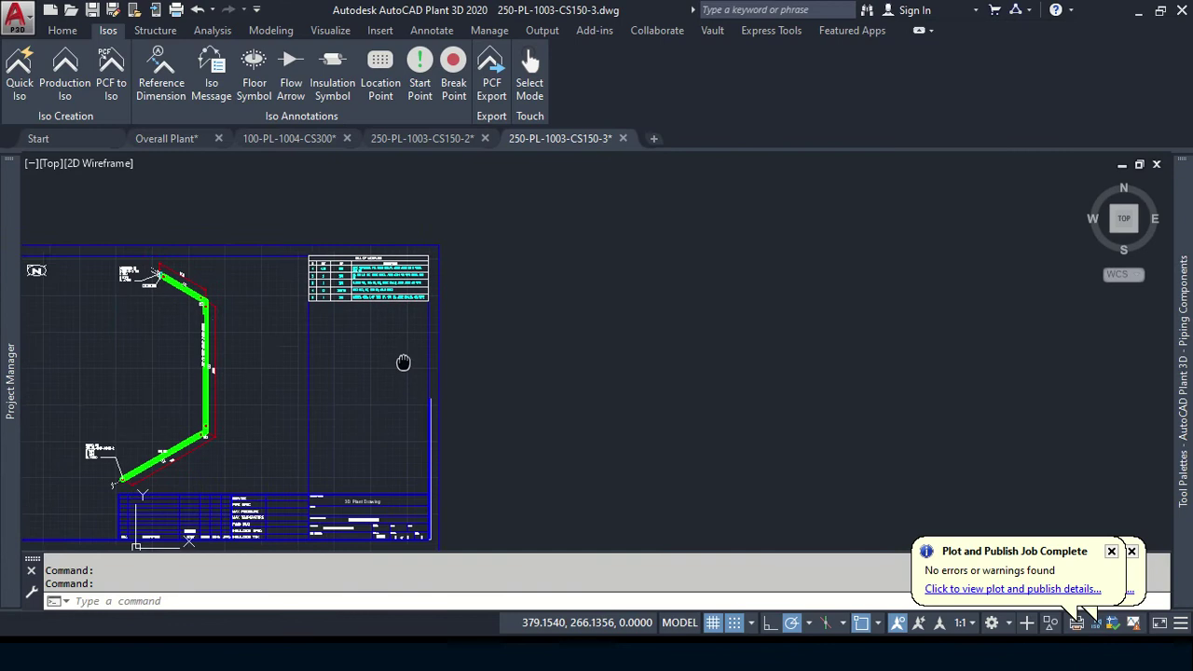
Step: Pan the CS150-3 sheet, then bring up the 100-PL-1004-CS300 isometric drawing
middle_click_drag(403, 362, 530, 314)
key("alt+Tab")
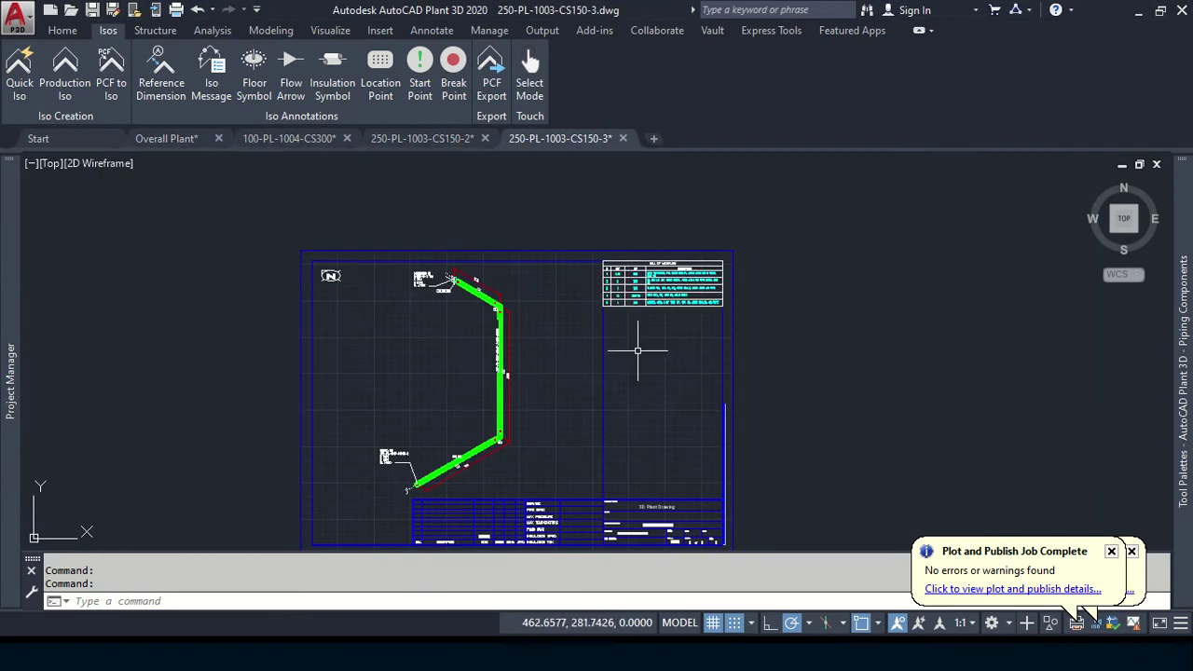
scroll(634, 343, "down", 2)
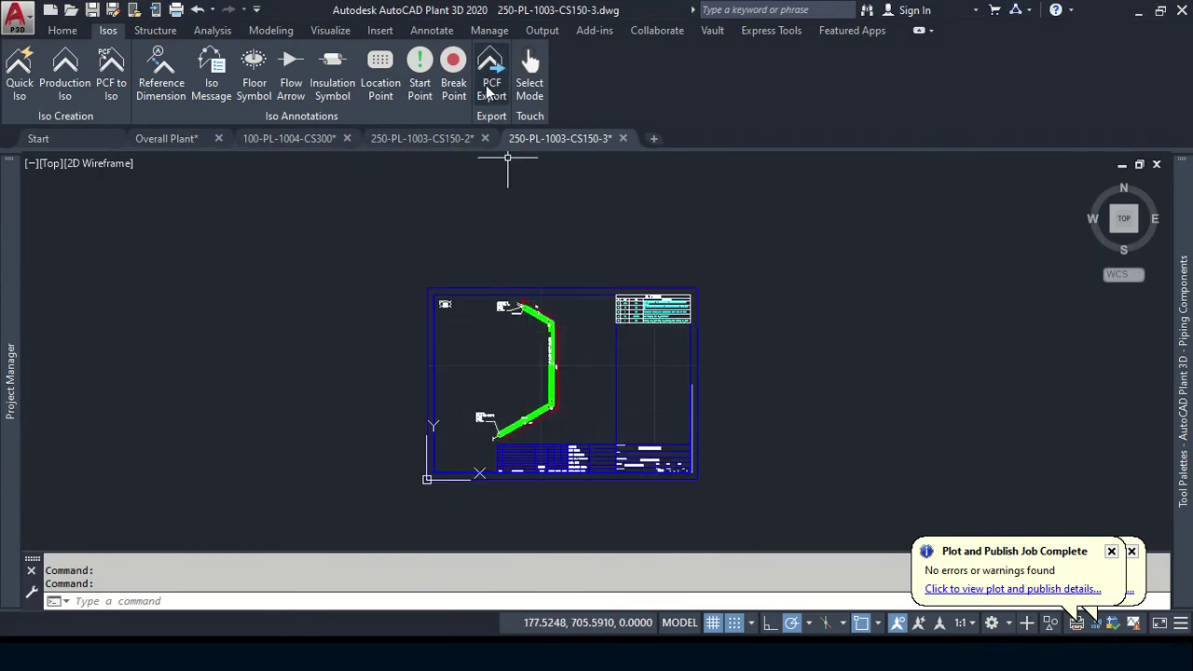
left_click(291, 138)
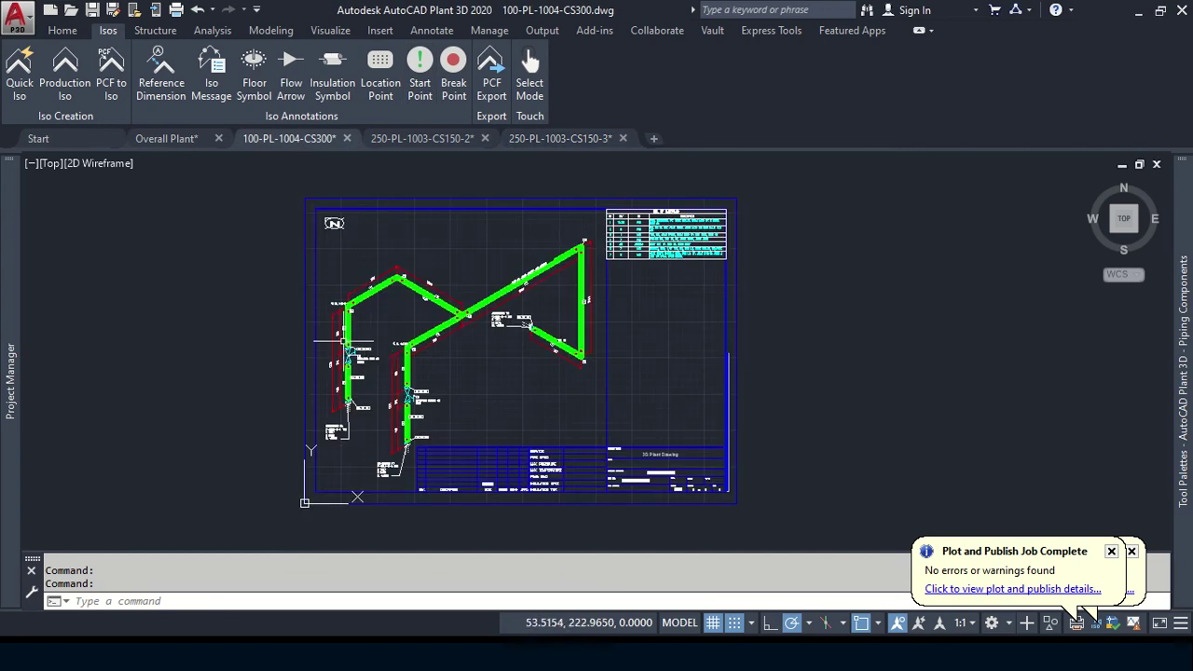
Step: Zoom and pan across the CS300 iso's diagonal pipe runs and valves, then close it
scroll(638, 371, "up", 2)
scroll(990, 258, "up", 1)
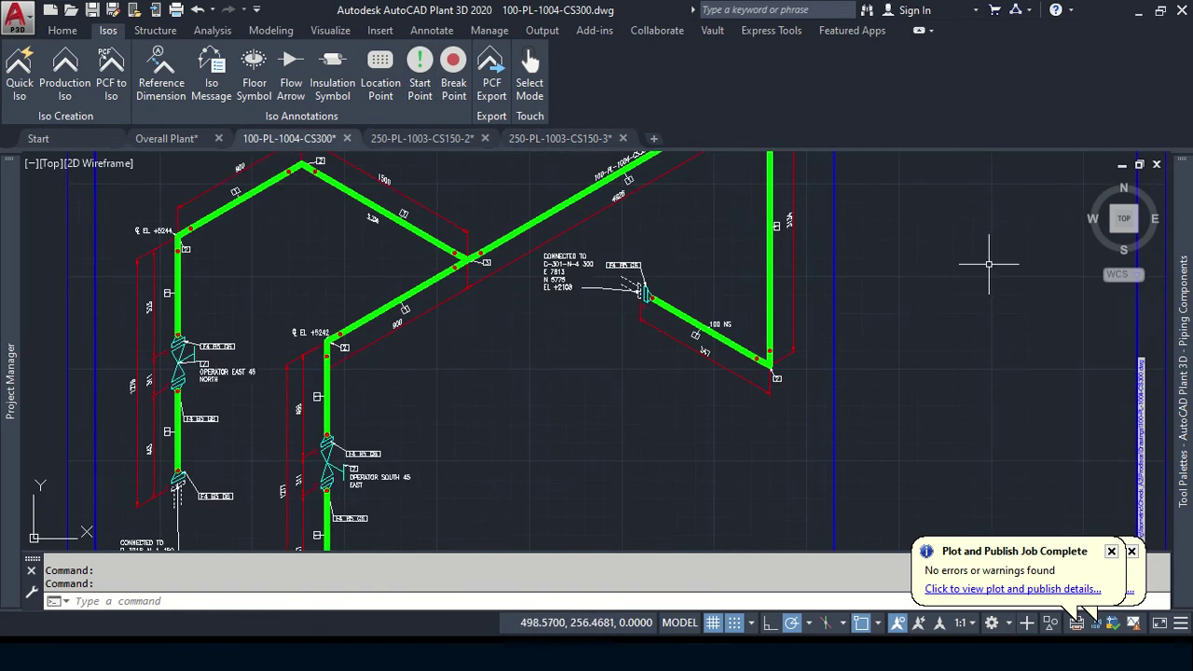
scroll(566, 252, "up", 1)
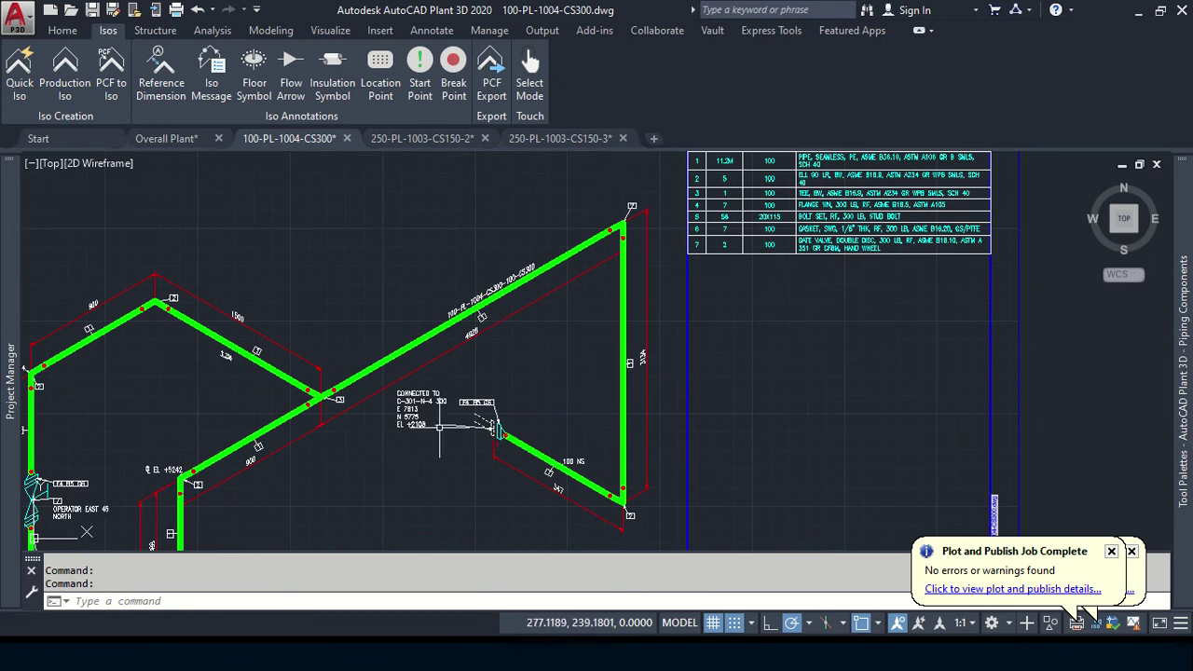
scroll(439, 428, "down", 3)
middle_click_drag(481, 352, 577, 349)
scroll(578, 349, "up", 1)
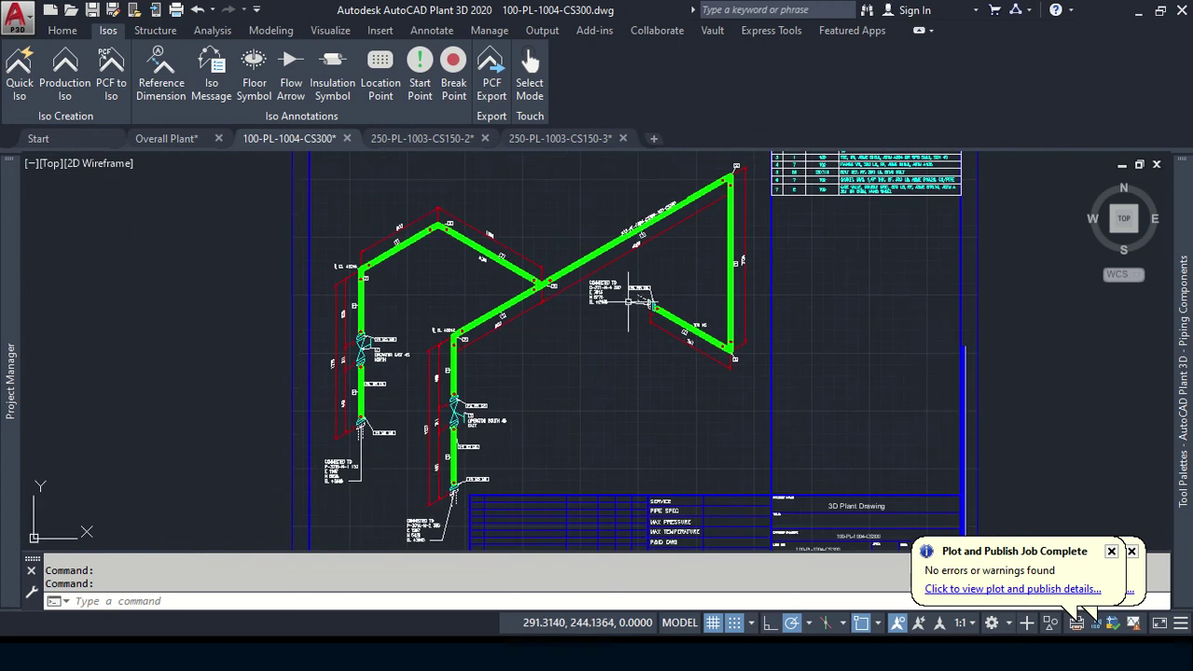
scroll(474, 435, "up", 3)
scroll(435, 466, "up", 3)
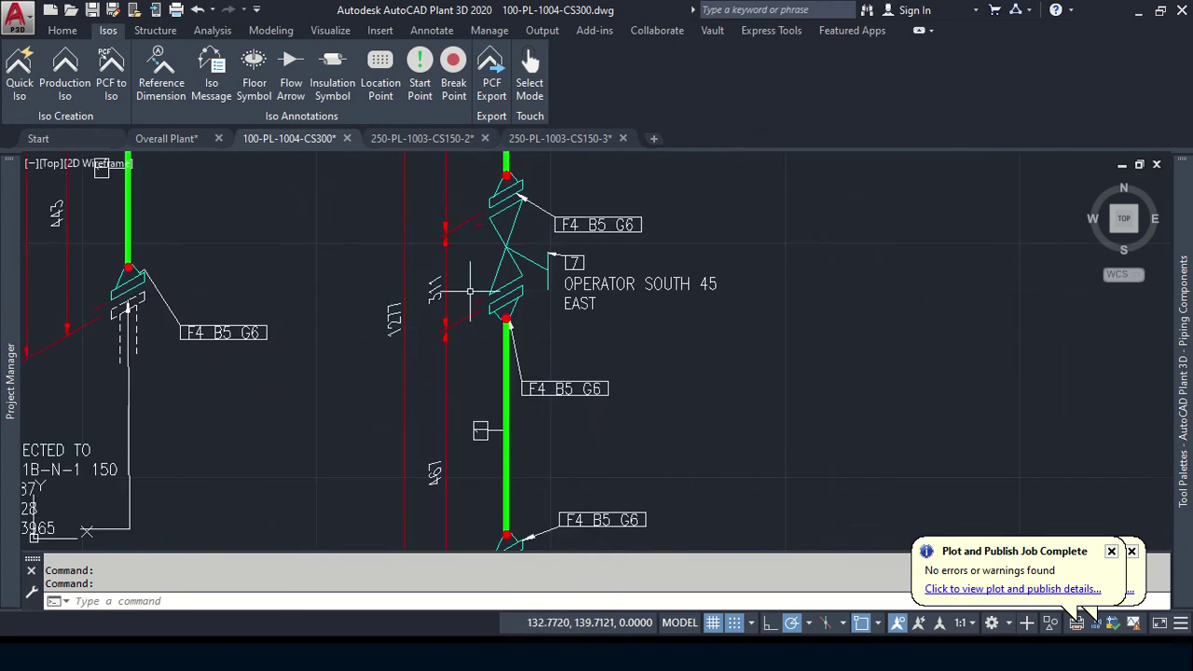
scroll(470, 291, "down", 4)
mouse_move(559, 253)
middle_mouse_down()
mouse_move(747, 322)
mouse_move(696, 365)
middle_mouse_up()
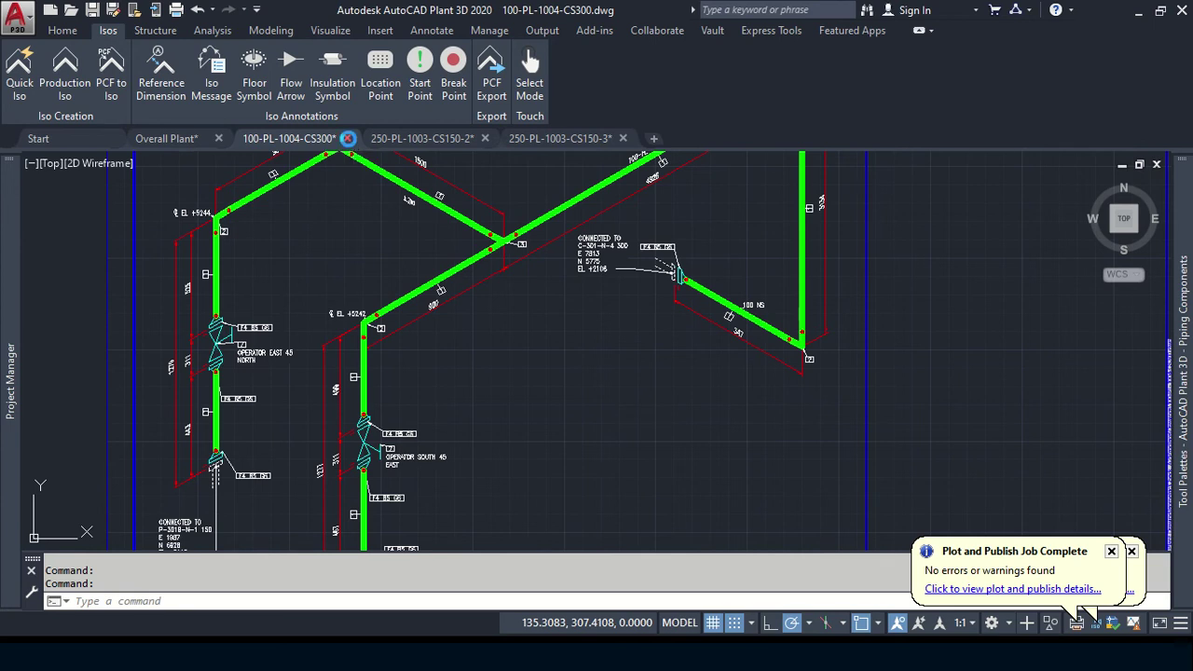
left_click(348, 140)
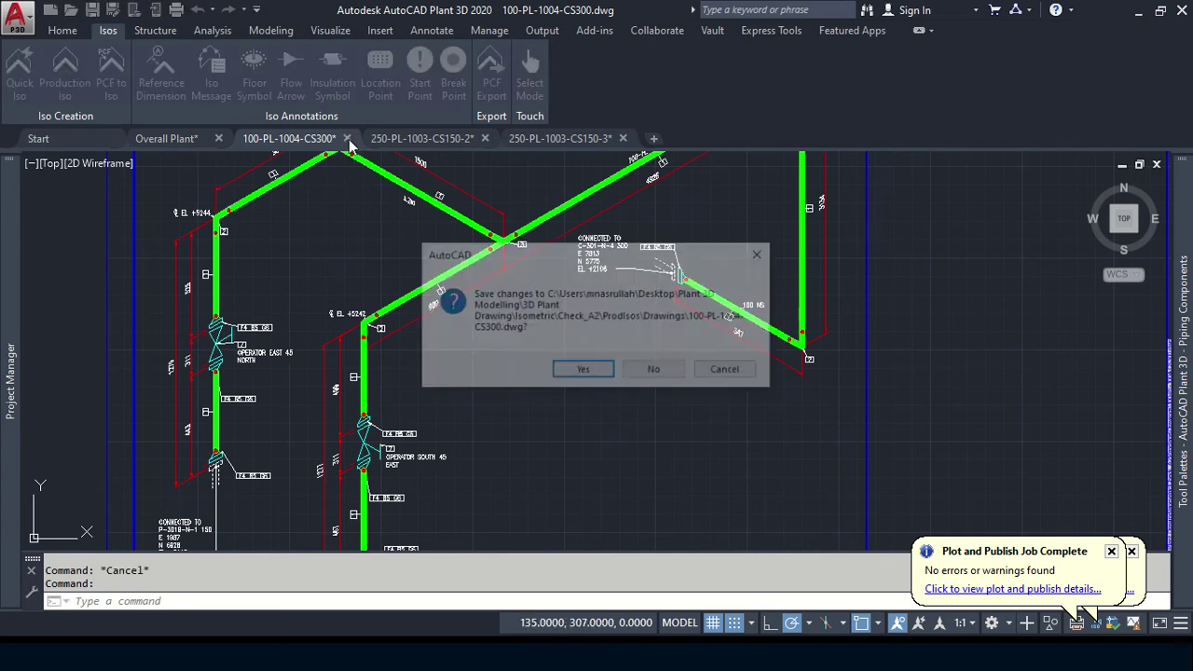
Step: Close the CS300, CS150-2 and CS150-3 isometric drawings without saving changes
left_click(652, 372)
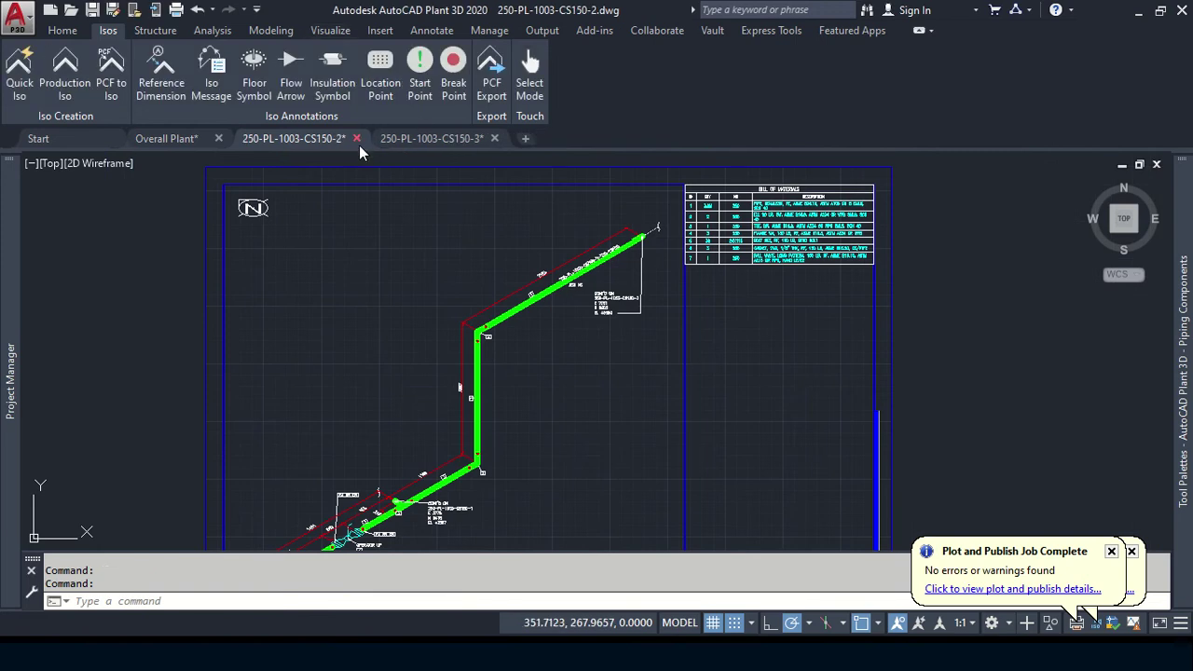
left_click(356, 138)
left_click(655, 371)
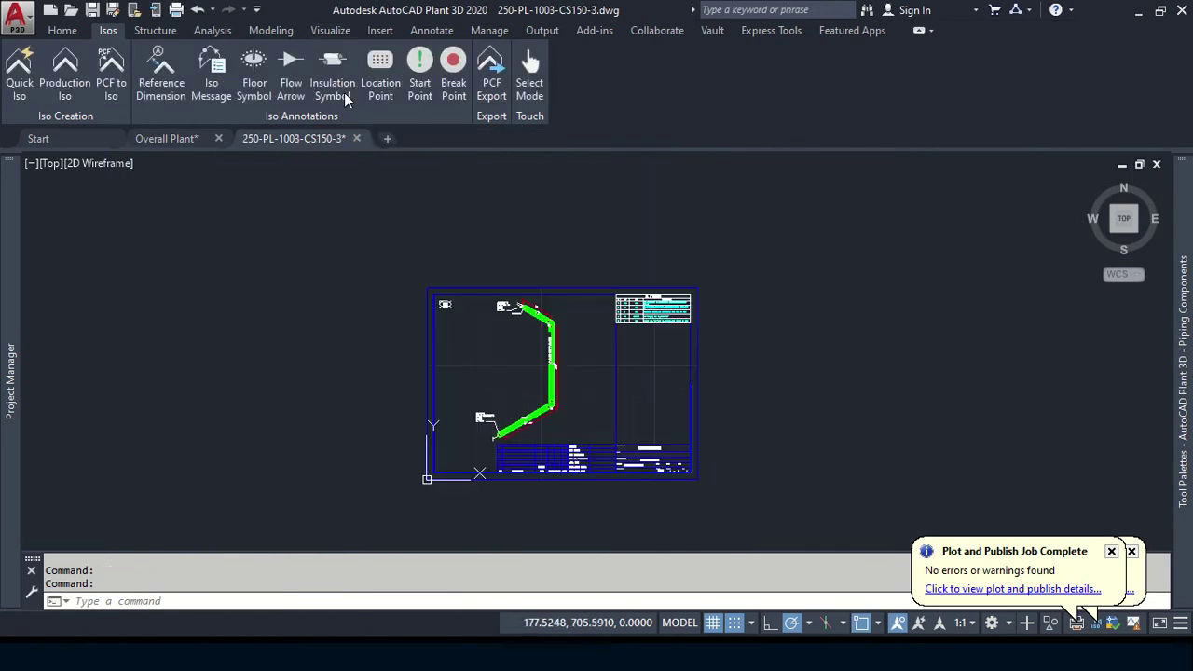
left_click(356, 138)
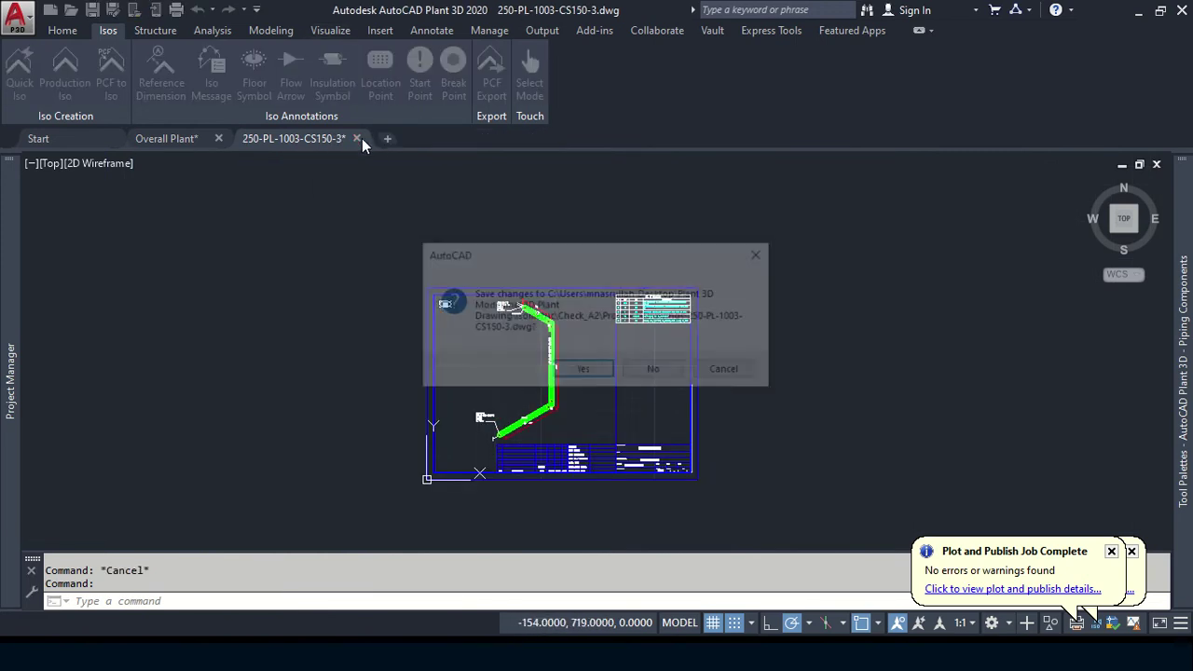
left_click(656, 371)
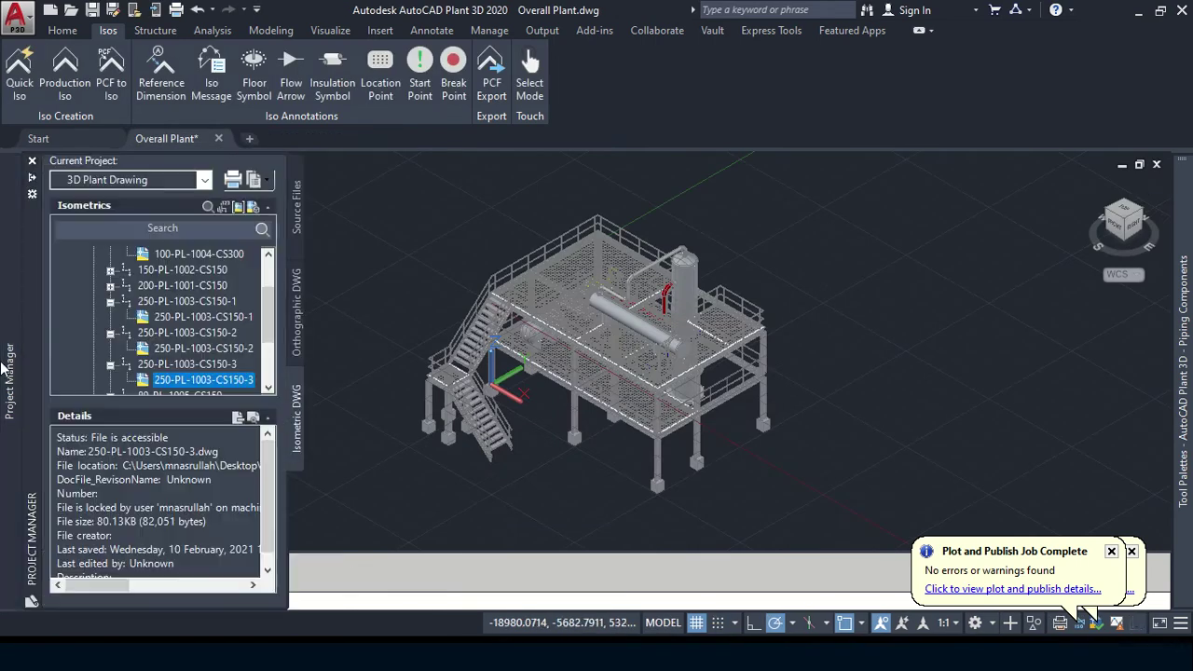
Step: Browse the Check_A2 and Check_A3 isometric drawings, viewing the CS300 and CS150 line details
scroll(140, 316, "up", 2)
scroll(117, 284, "up", 1)
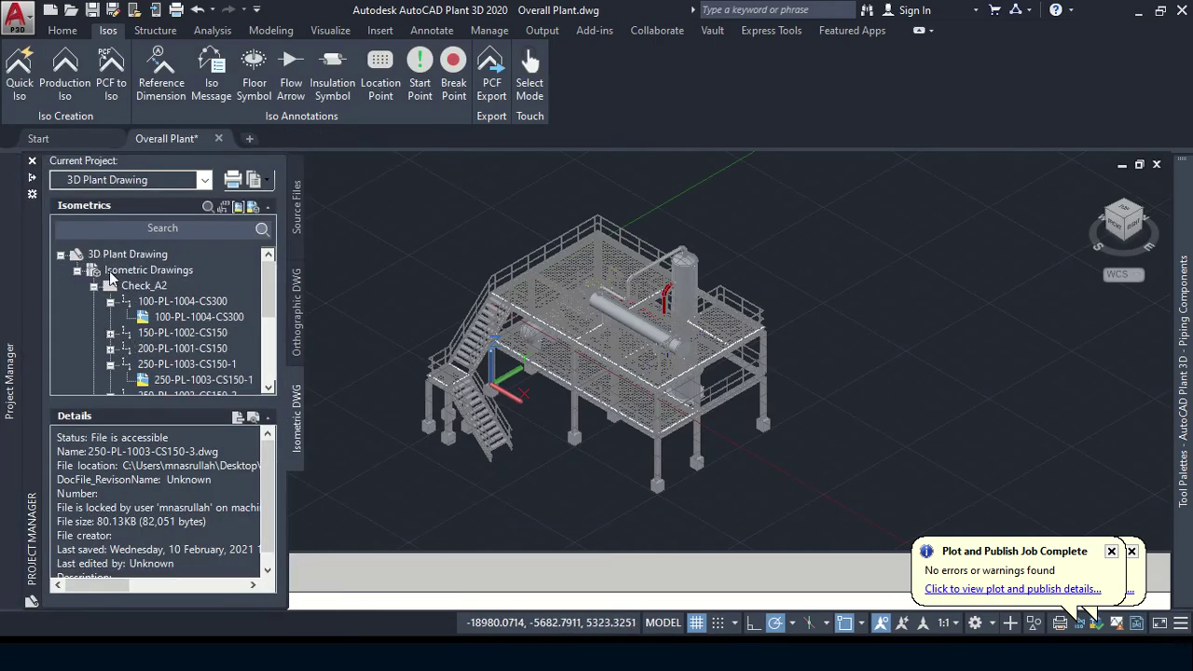
left_click(94, 287)
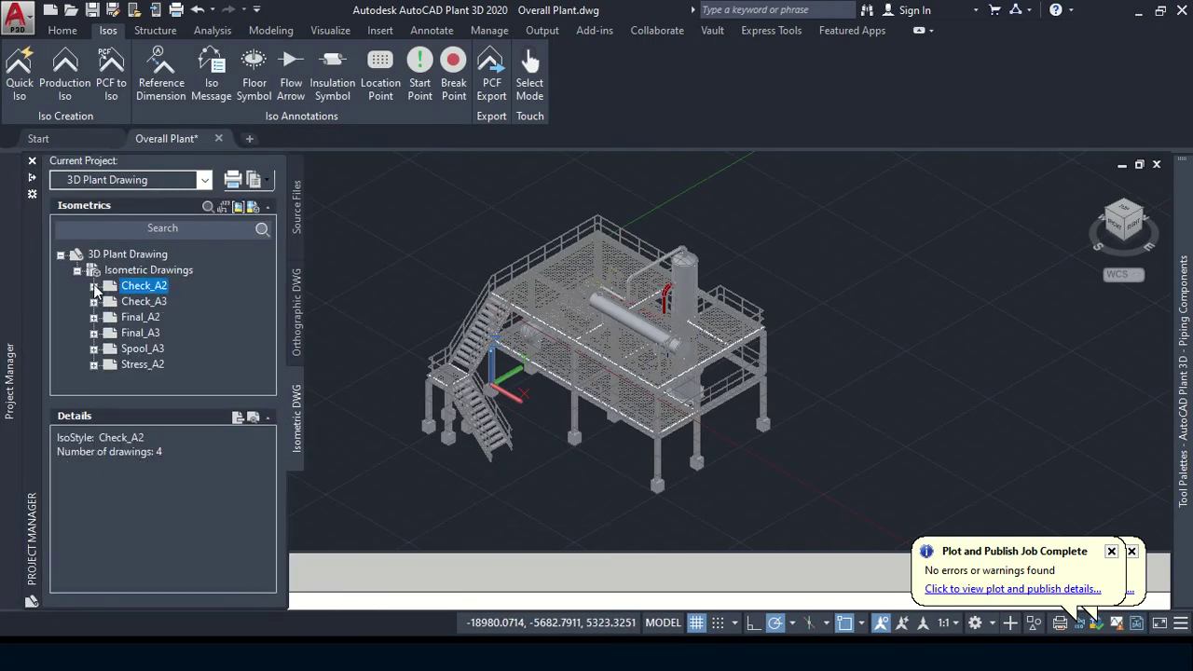
double_click(142, 307)
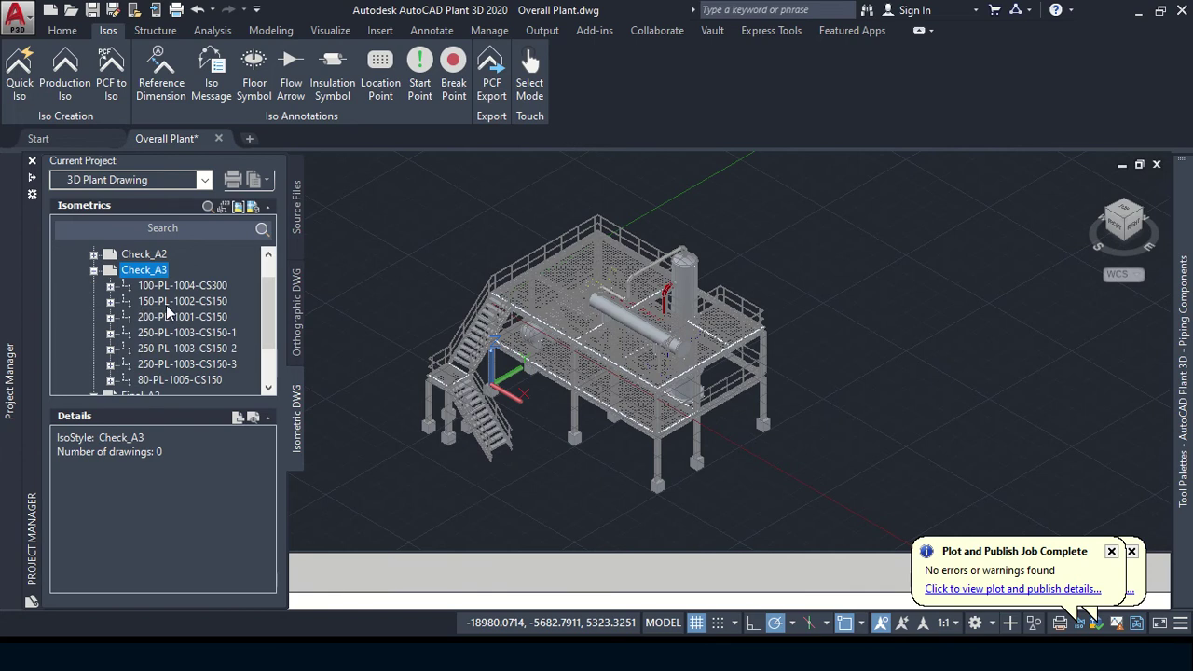
left_click(159, 291)
left_click(177, 303)
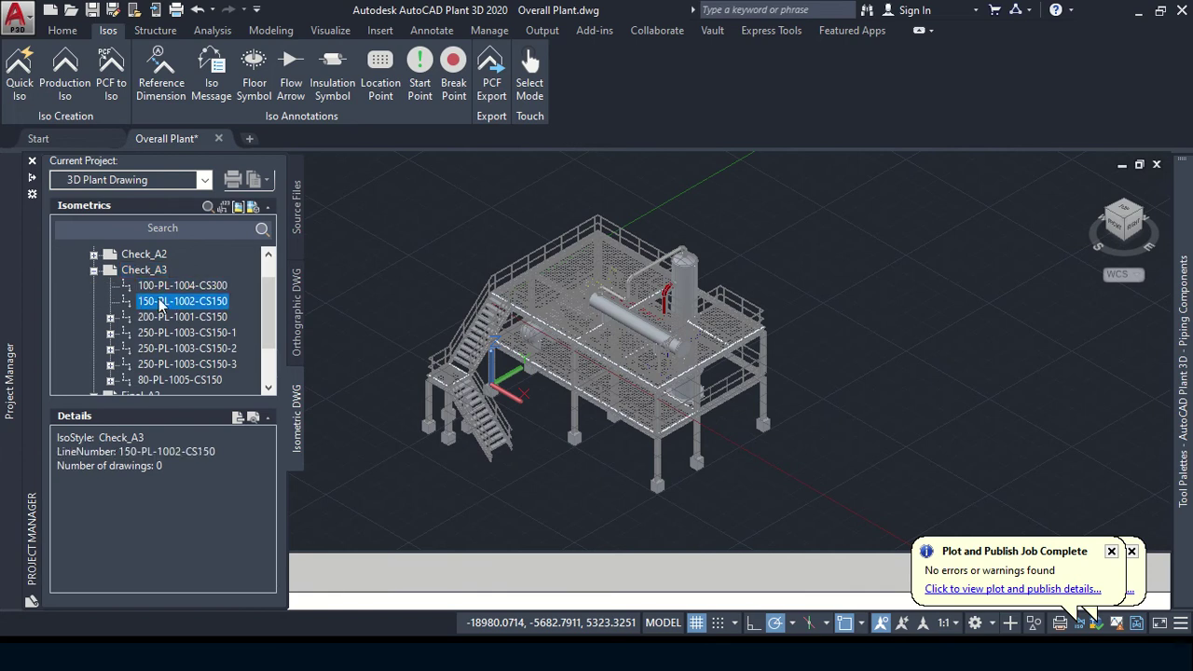
left_click(93, 269)
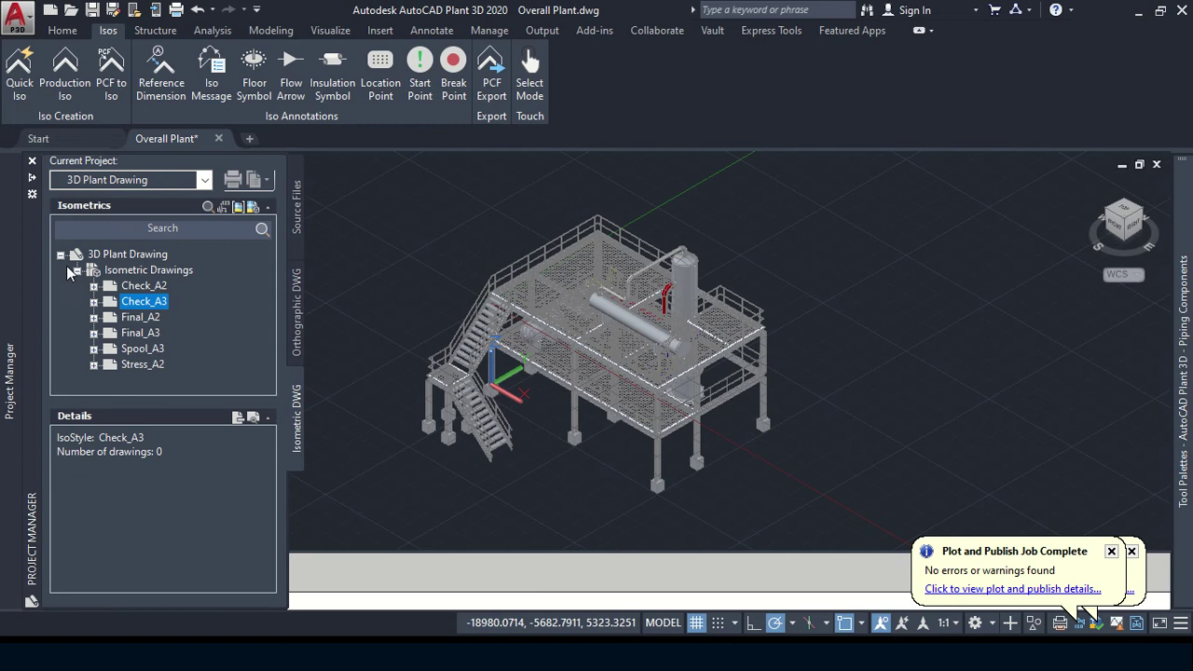
left_click(78, 269)
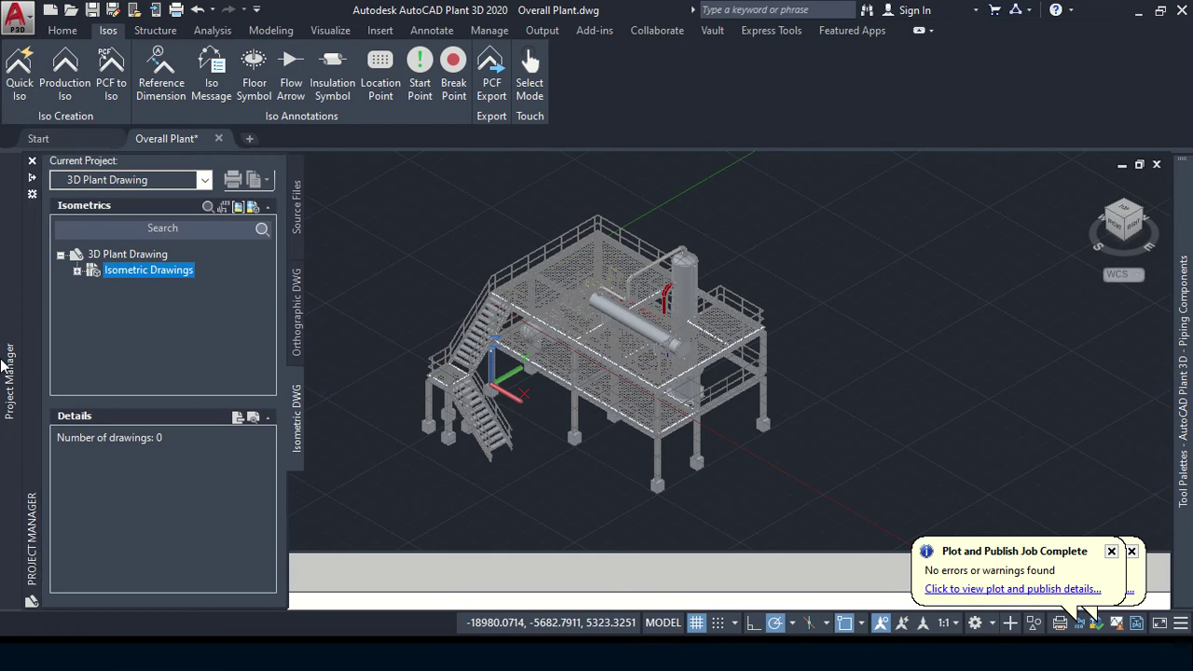
Step: Start a New Drawing from the project's Orthographic Drawings folder
left_click(198, 354)
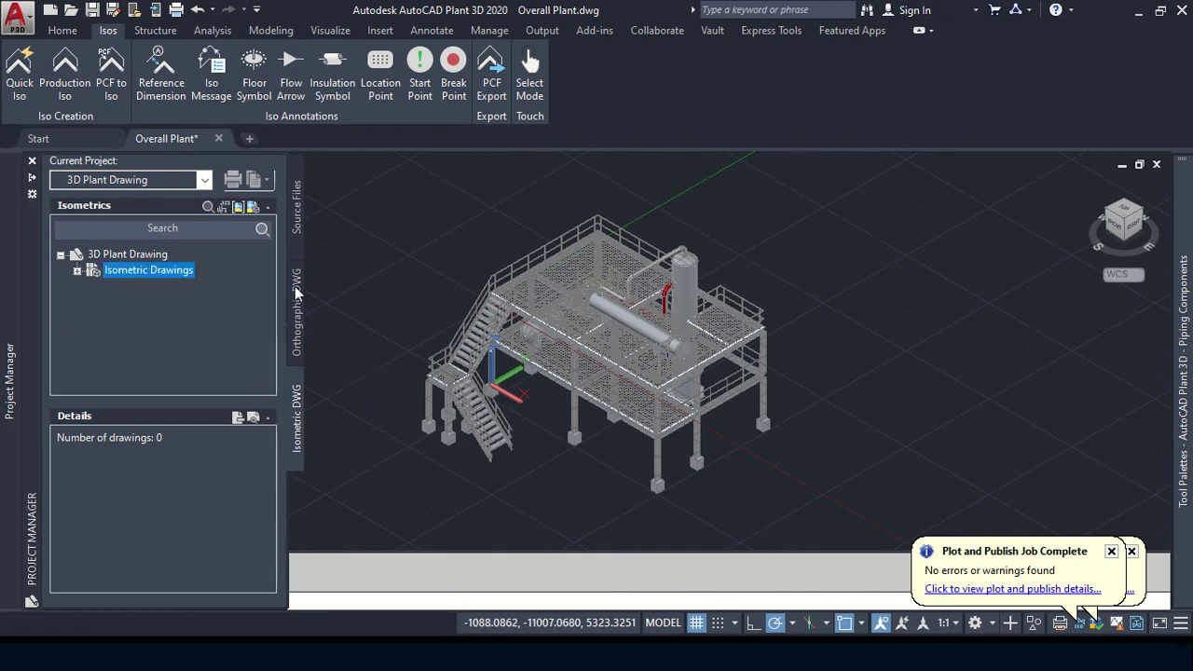
left_click(297, 294)
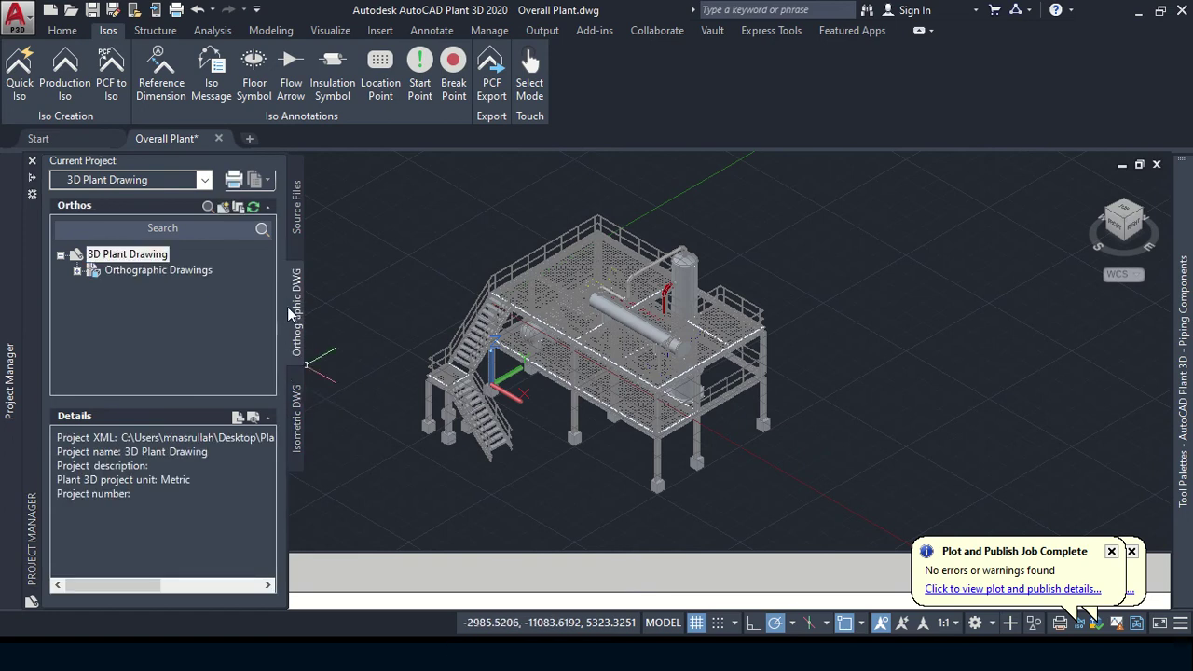
left_click(77, 270)
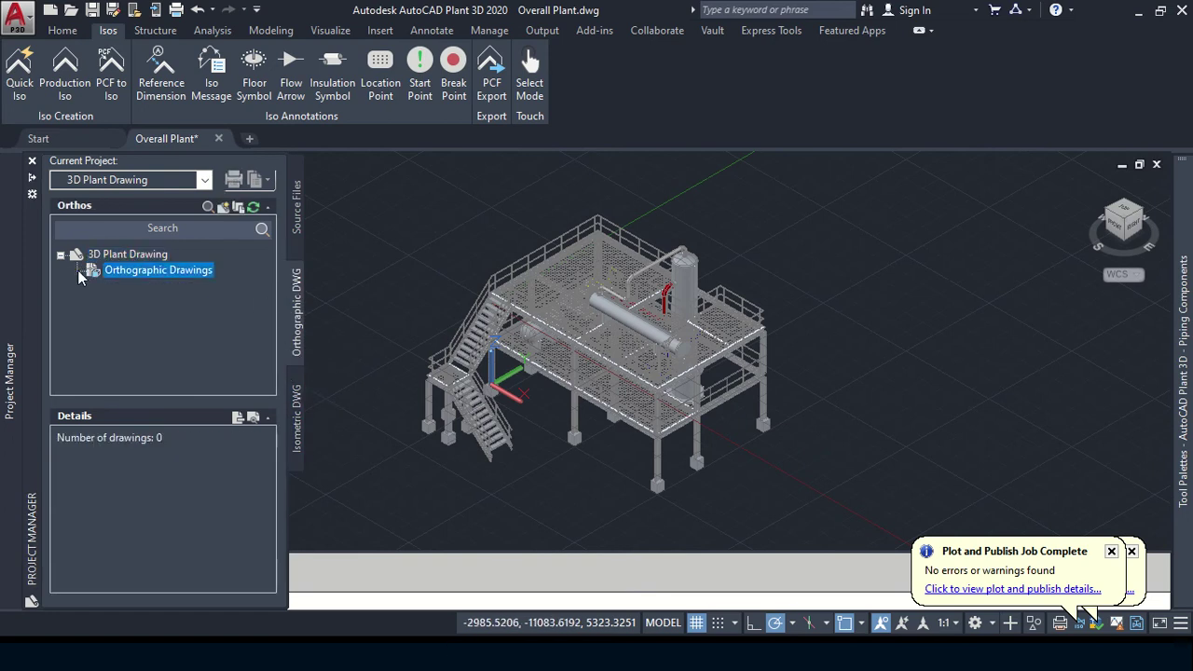
right_click(165, 275)
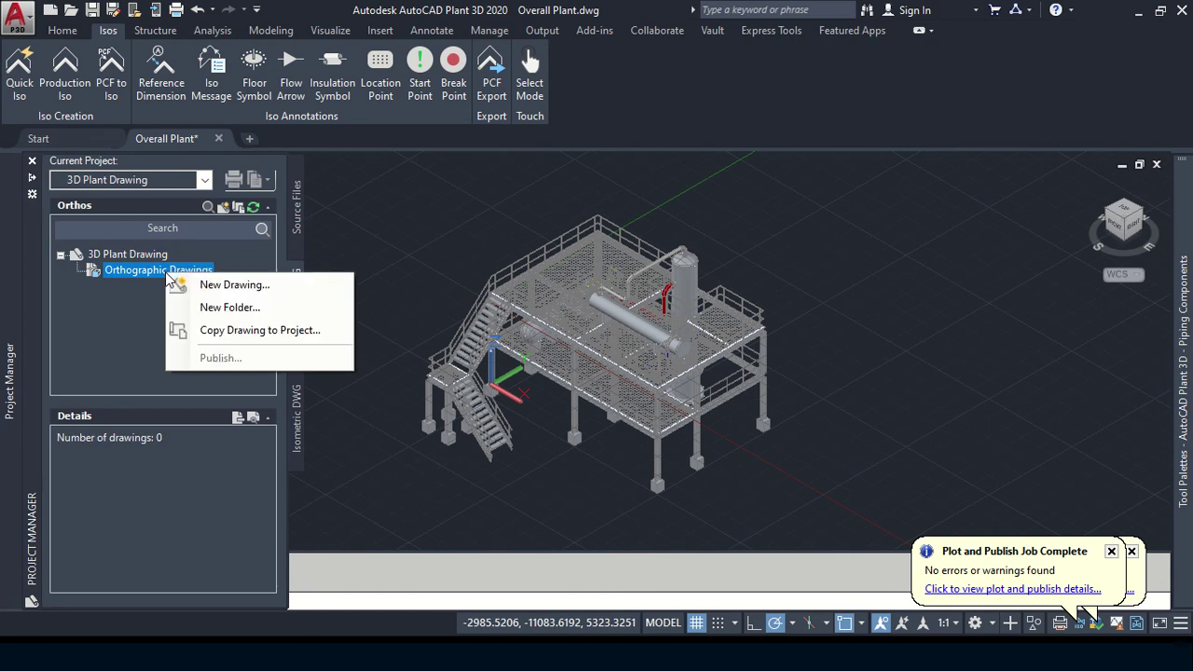
left_click(277, 290)
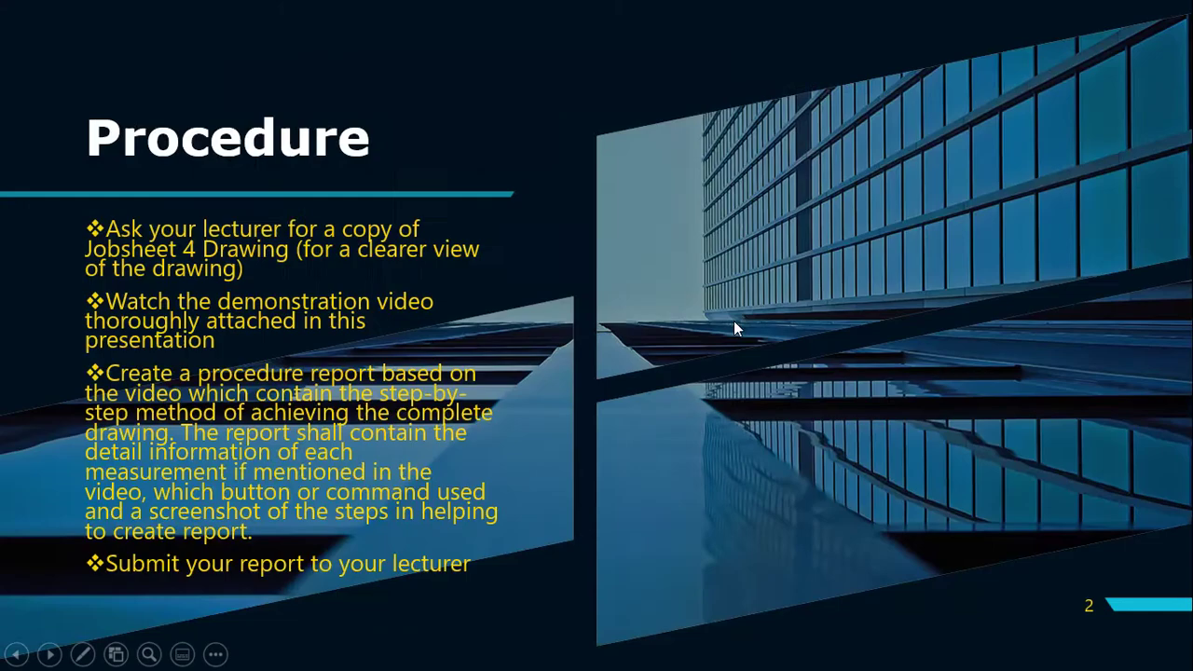
Step: Advance the slideshow to the Top Deck Framing Plan slide, then return to AutoCAD
left_click(734, 321)
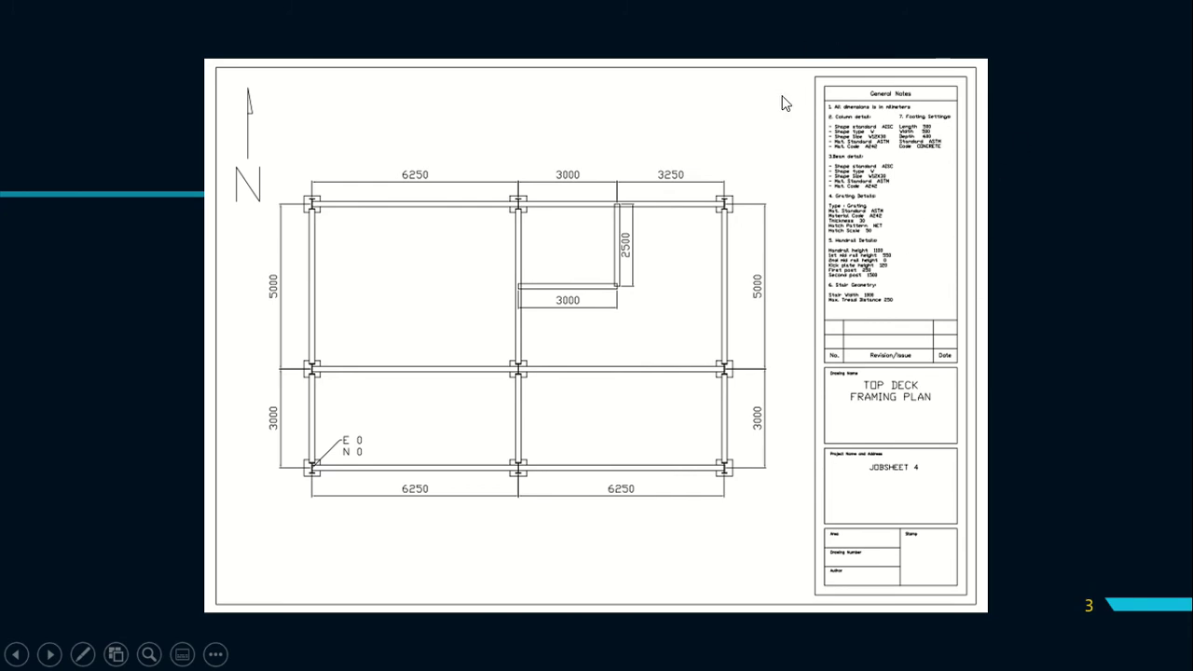
key("alt+Tab")
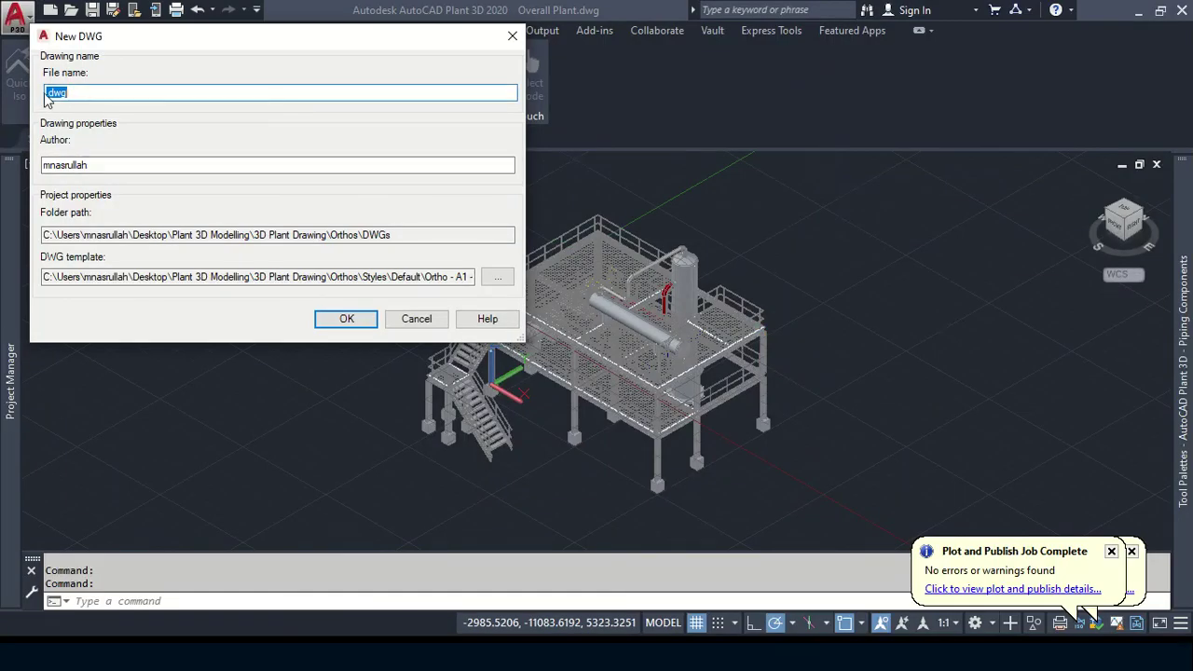
Step: Name the new ortho drawing 'Top Deck Framing Plan', enter the author's full name, and create it
key("Home")
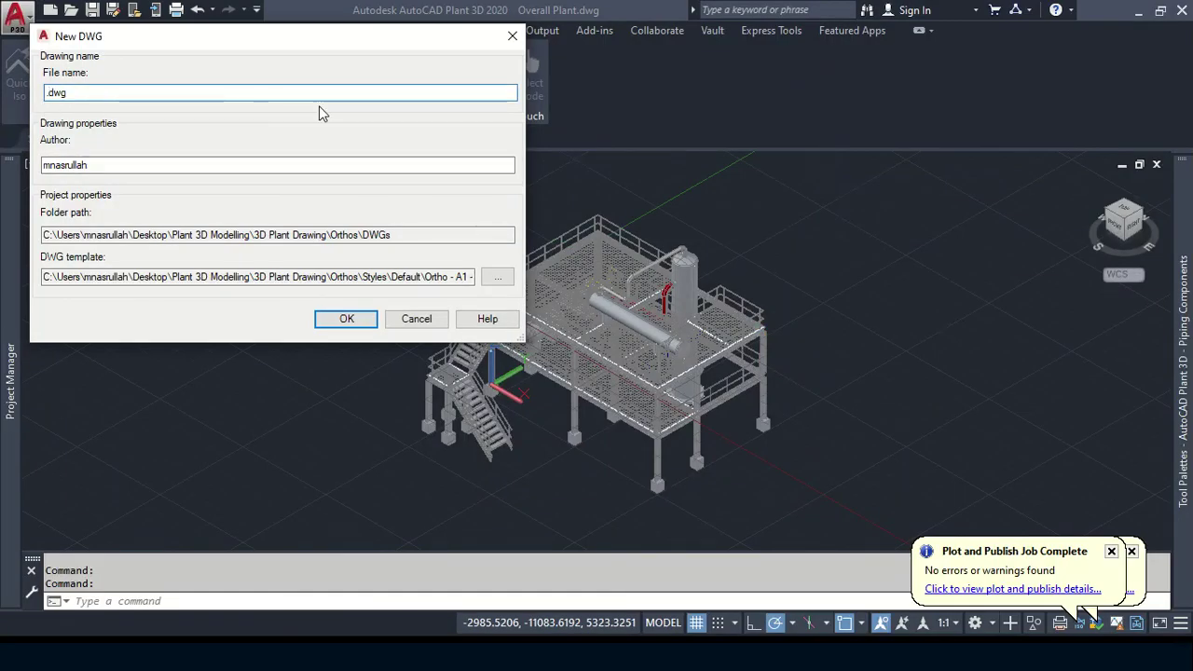
type("t")
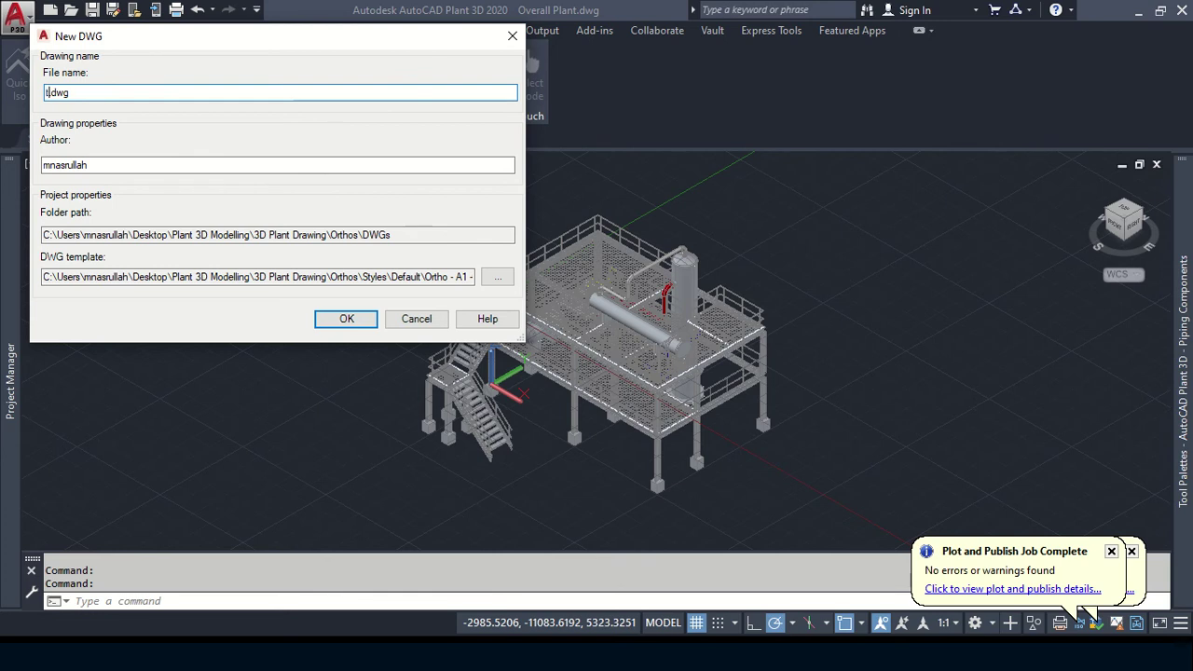
type("OP")
key("BackSpace")
type("Top Dec")
type("k Fra")
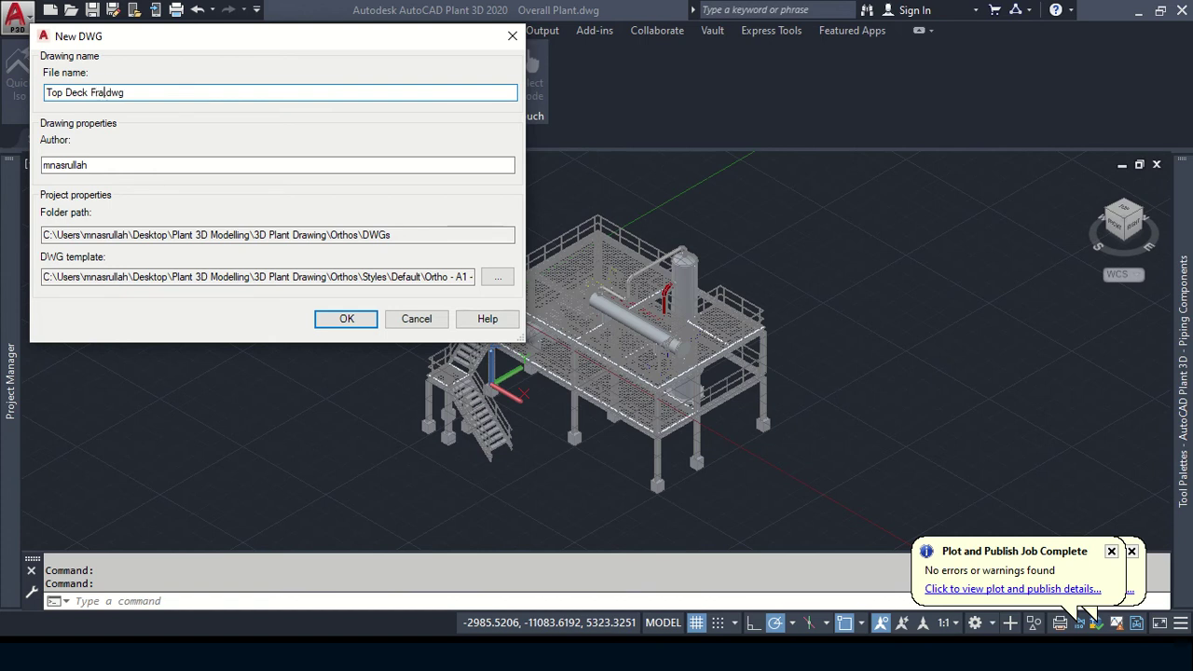
type("ming Plan")
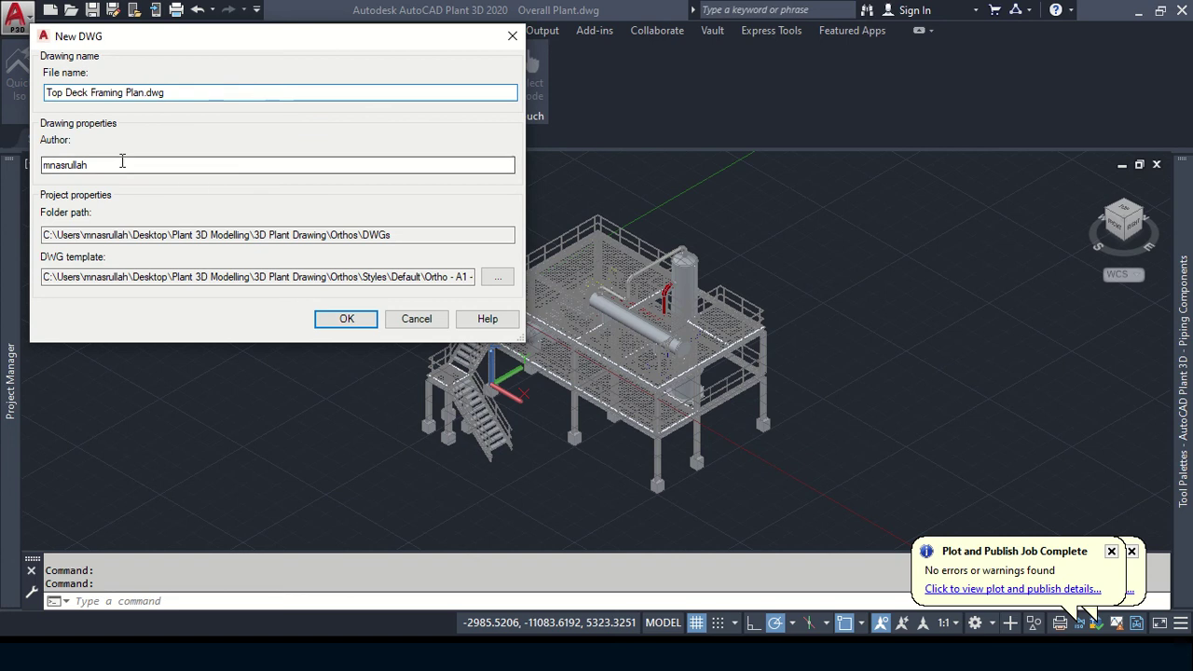
key("Tab")
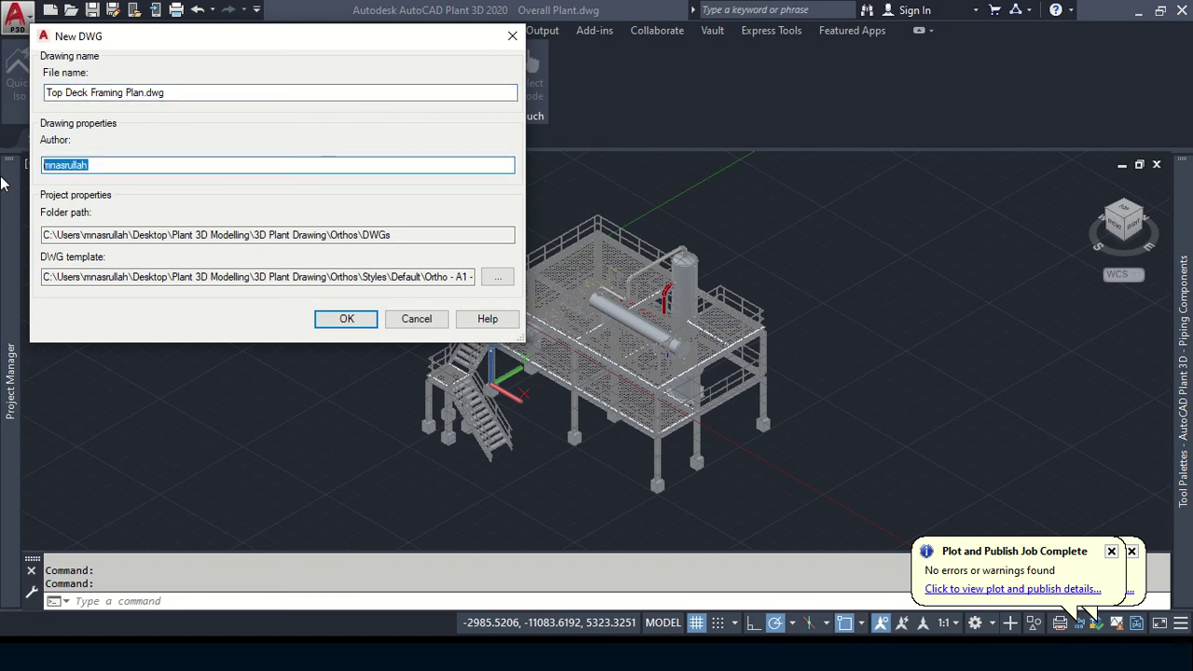
type("m")
key("BackSpace")
key("BackSpace")
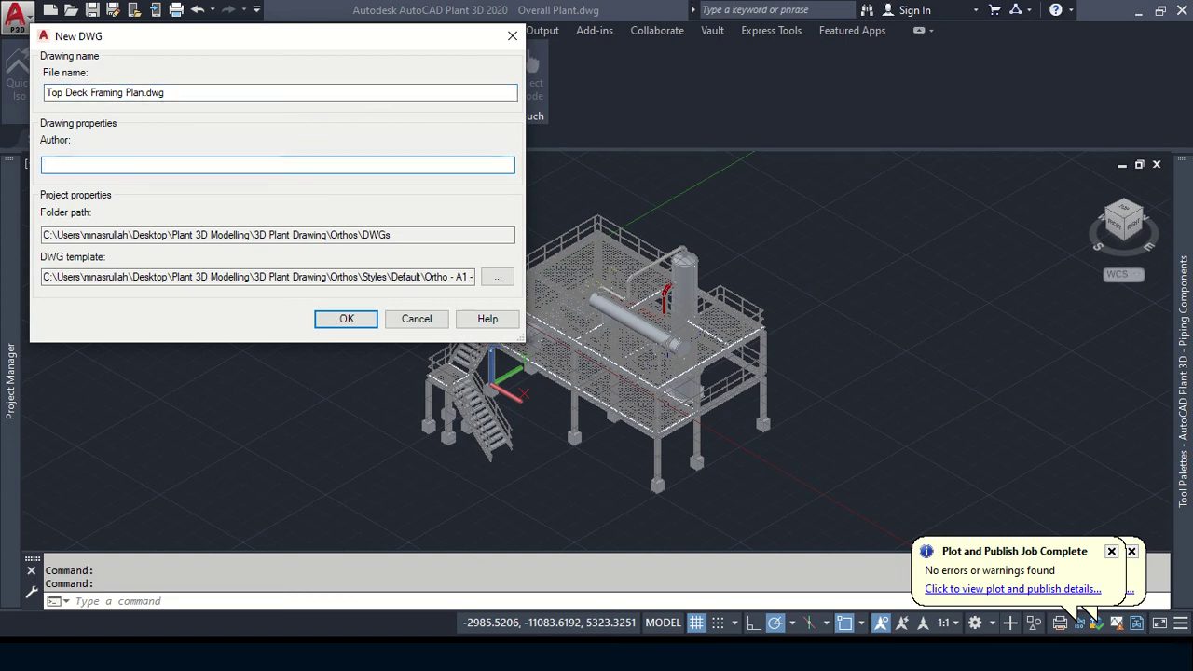
type("Muhd Nasrullah Bin")
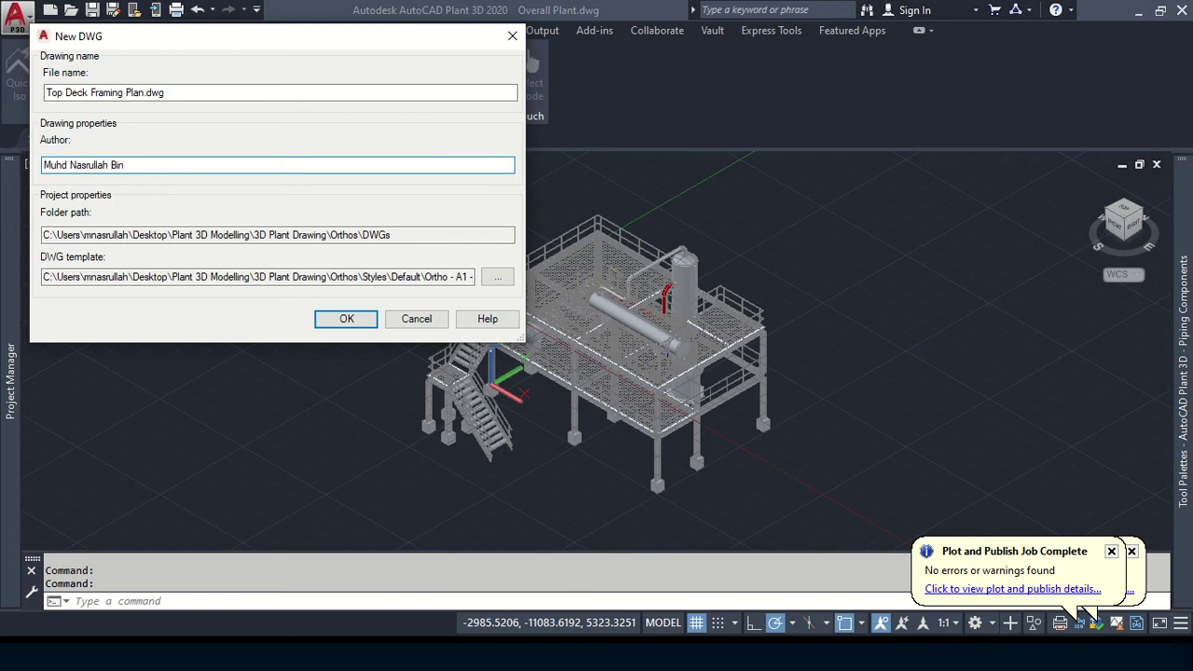
type(" Barom")
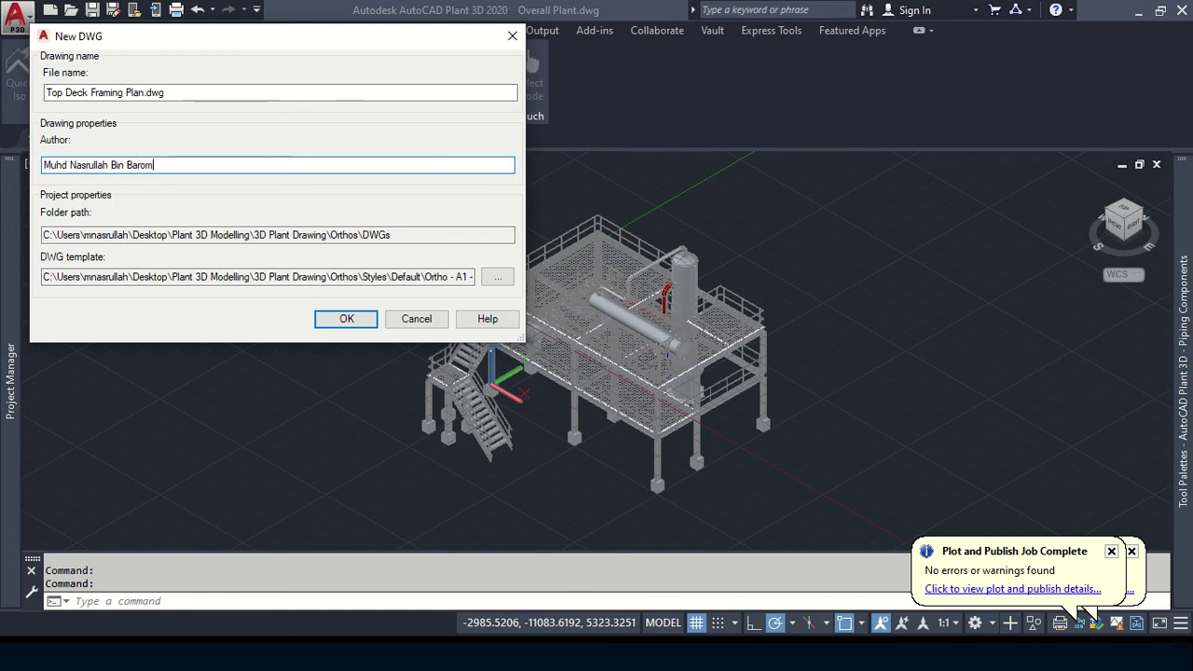
key("Return")
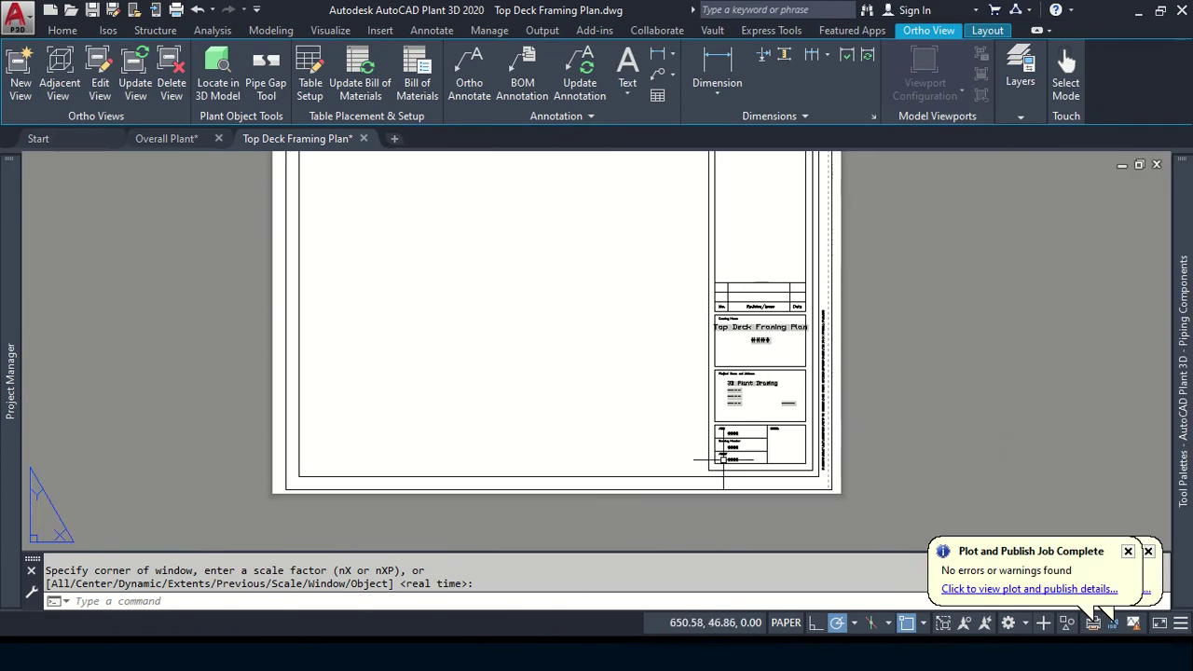
Step: Zoom in on the title block and try moving the drawing-name title, undoing each move
scroll(758, 395, "up", 4)
middle_click_drag(737, 307, 730, 397)
left_click(792, 258)
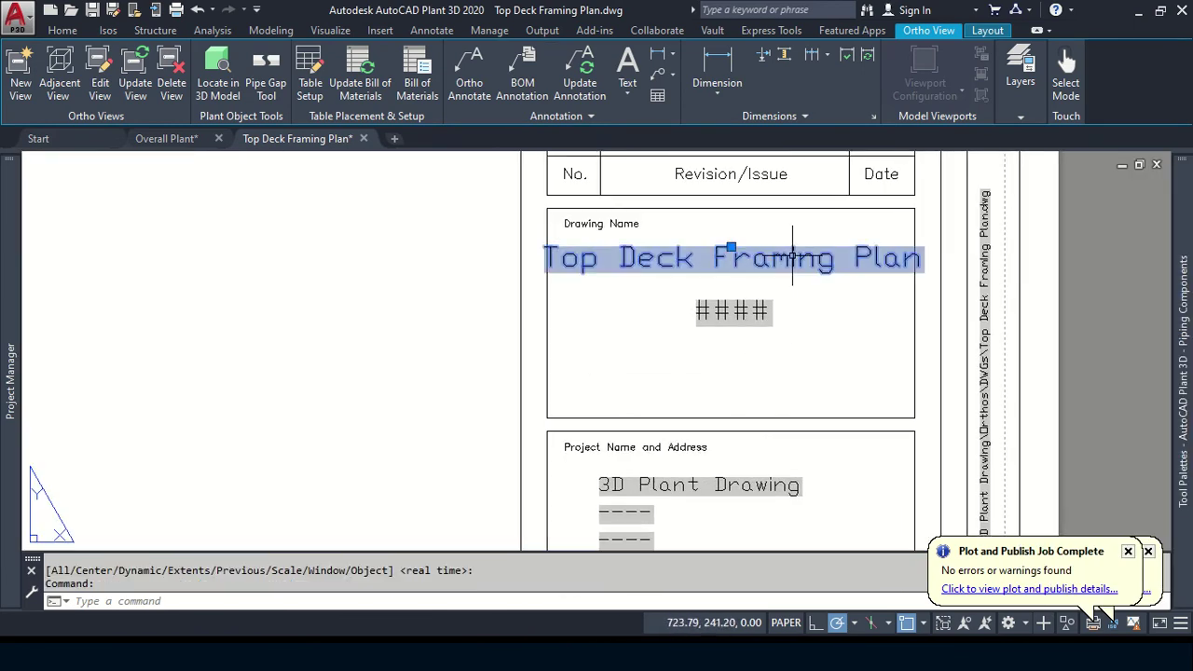
left_click(732, 247)
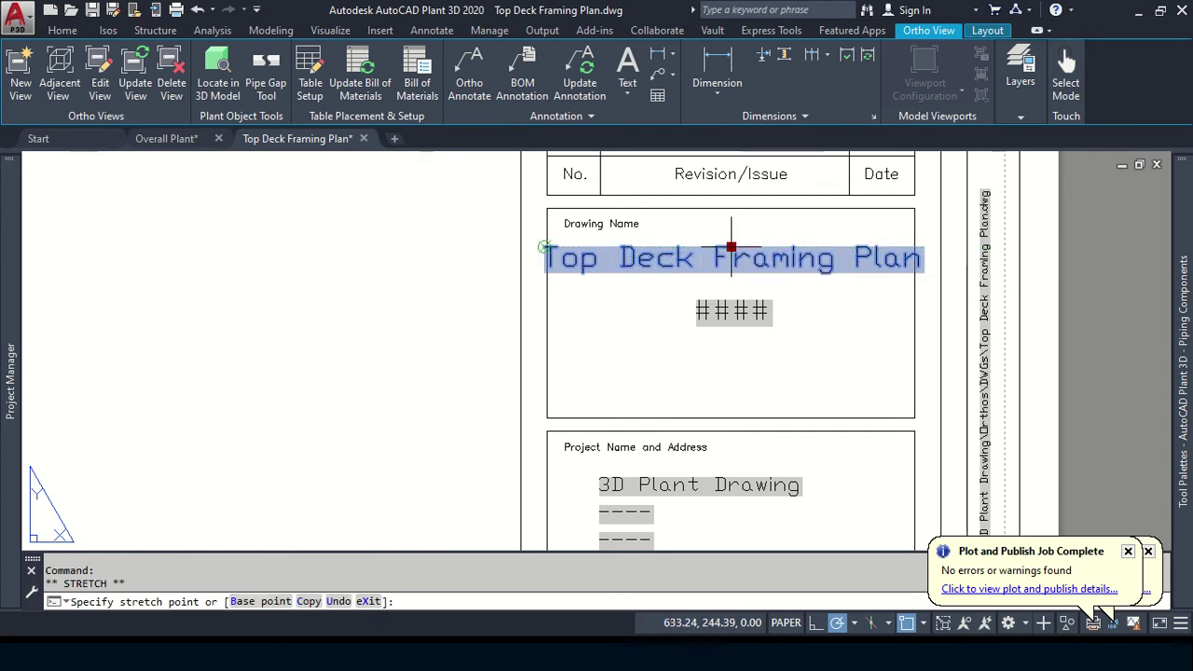
left_click(732, 247)
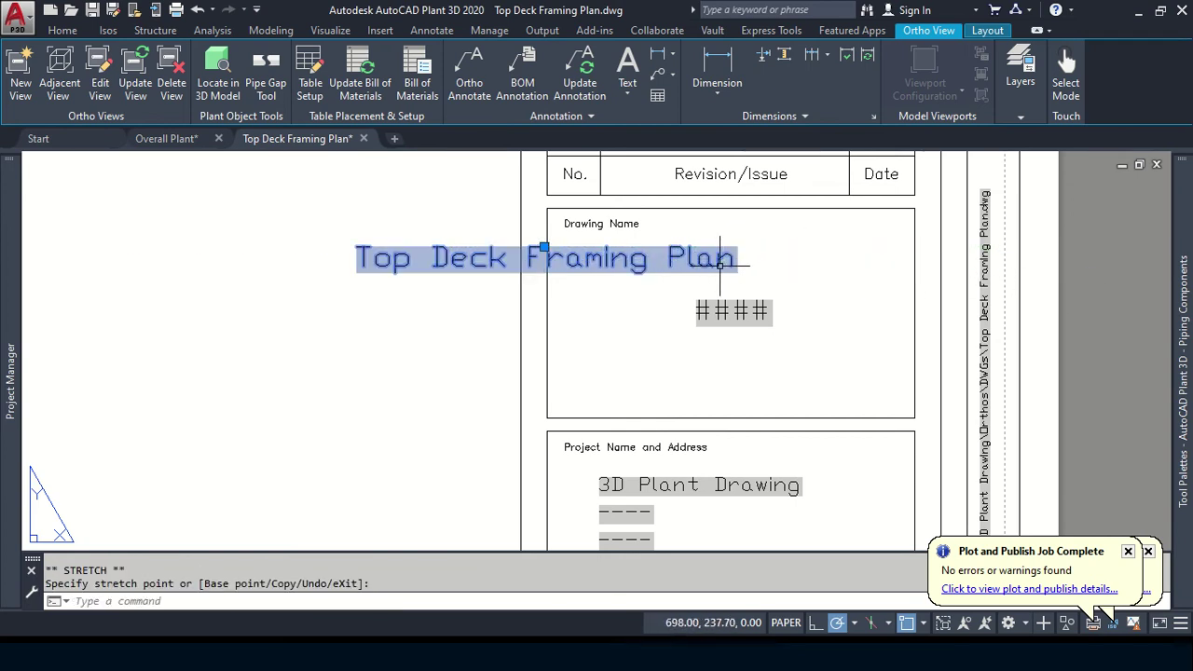
key("ctrl+z")
left_click(920, 254)
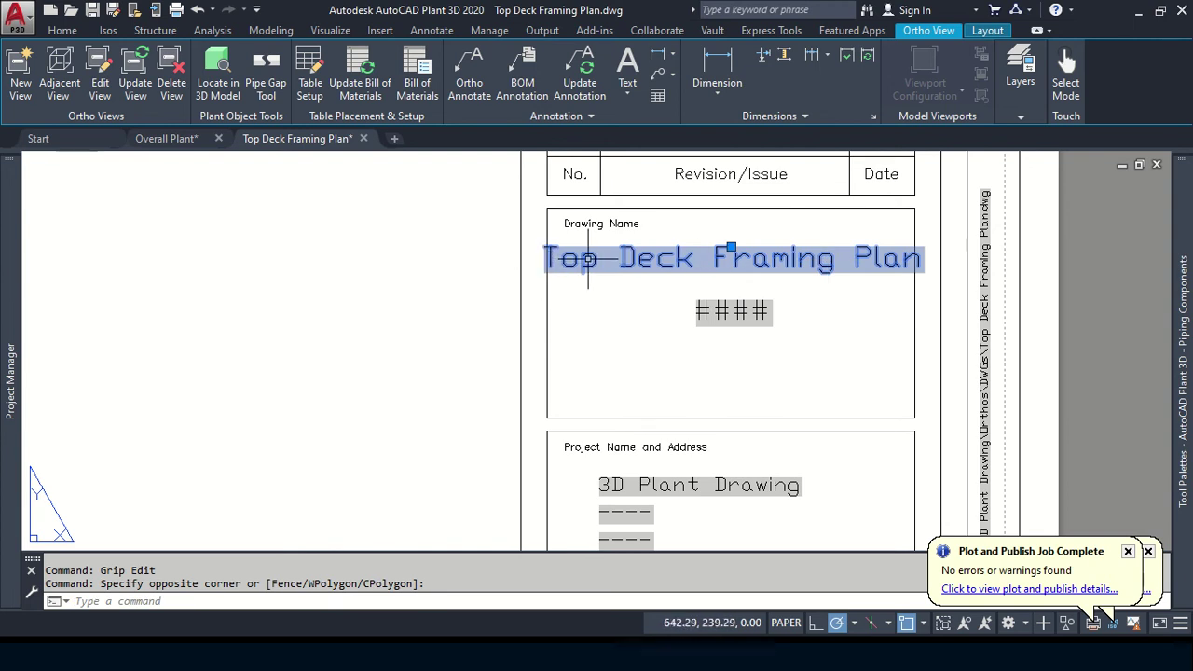
scroll(581, 261, "up", 3)
scroll(639, 245, "up", 1)
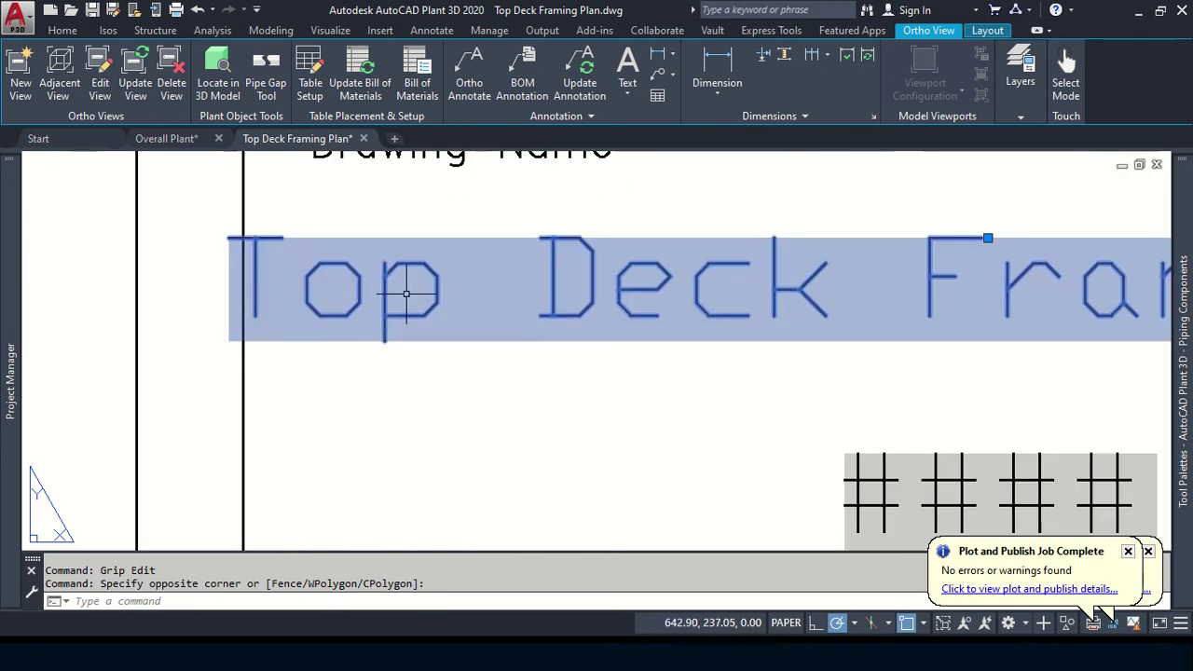
scroll(463, 251, "down", 3)
middle_click_drag(879, 301, 660, 320)
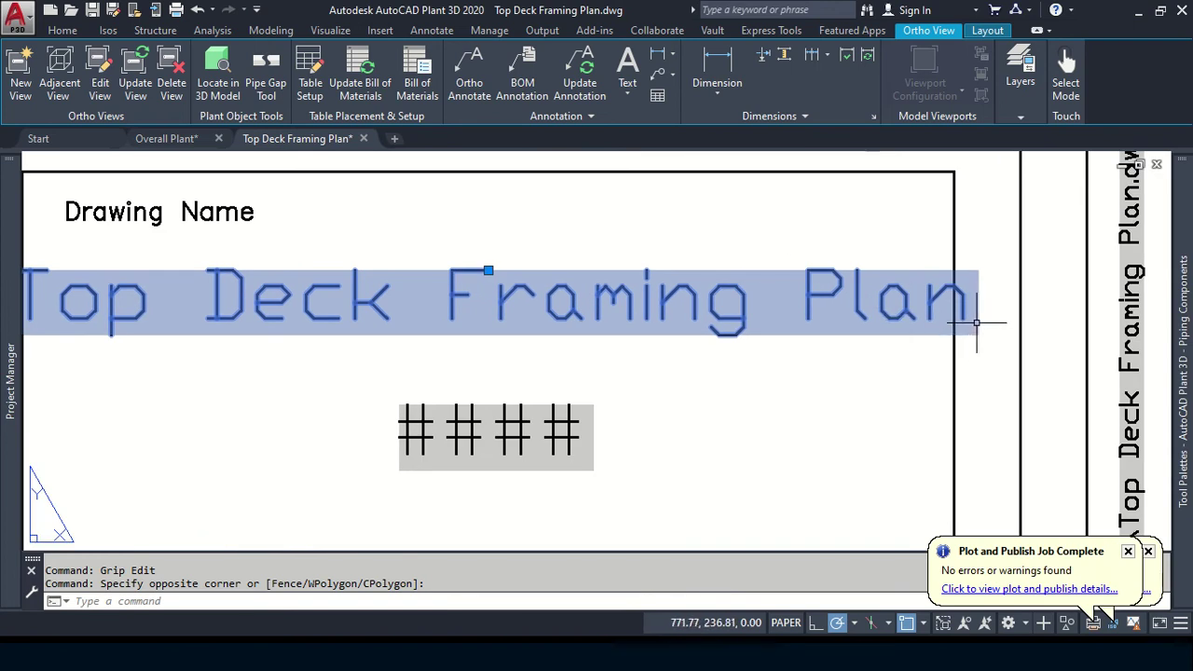
left_click_drag(969, 321, 705, 307)
left_click(705, 308)
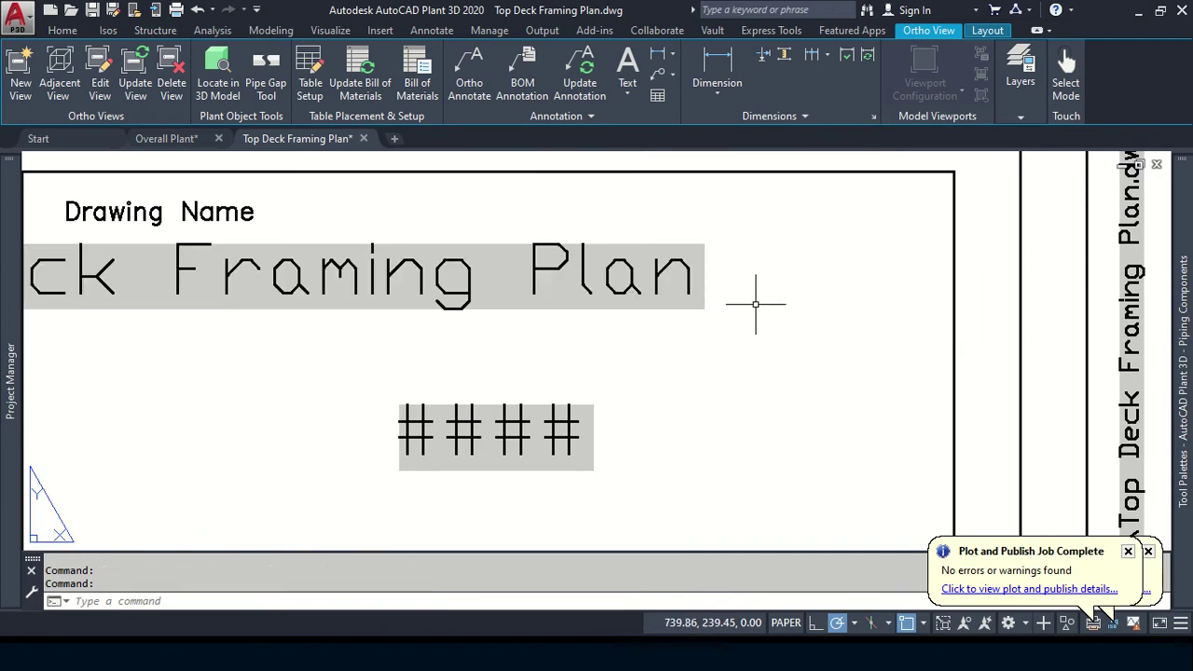
key("ctrl+z")
Step: Edit the title MText, enlarge its box and reduce its text height to 6
left_click(629, 323)
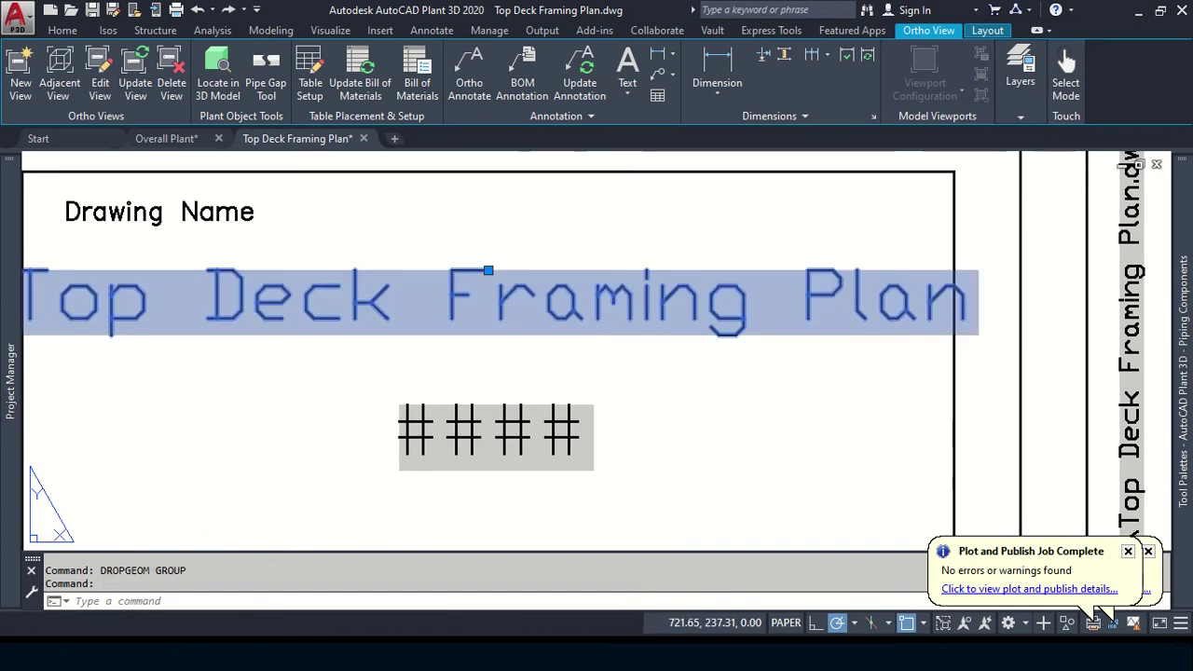
double_click(743, 271)
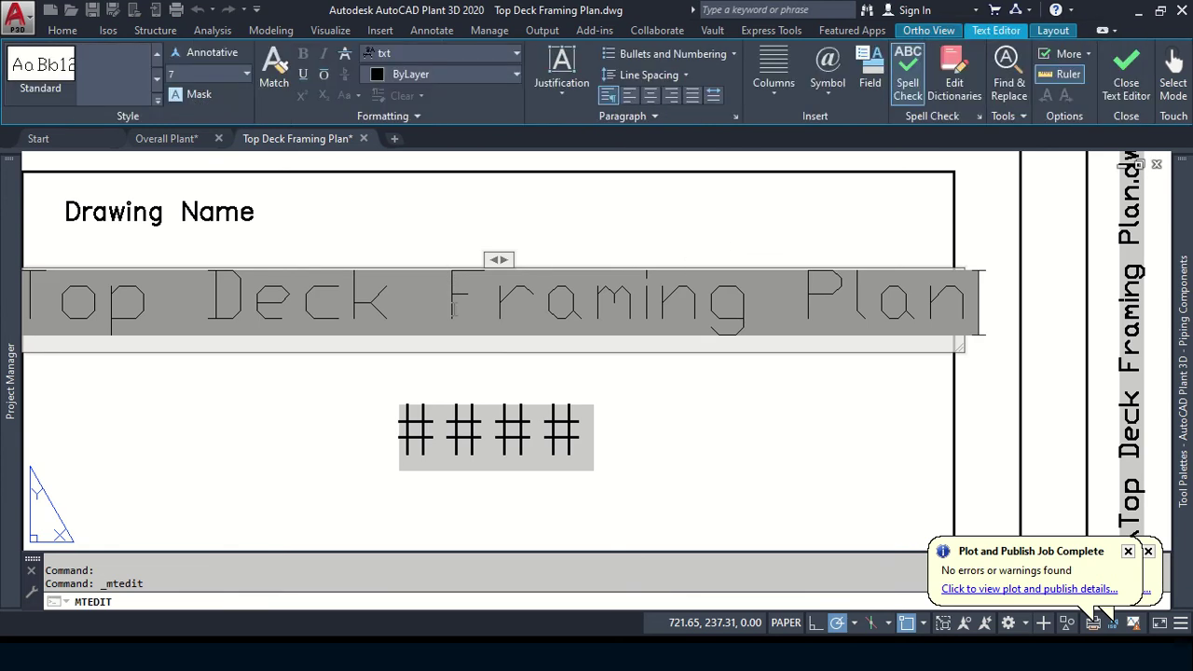
left_click(966, 351)
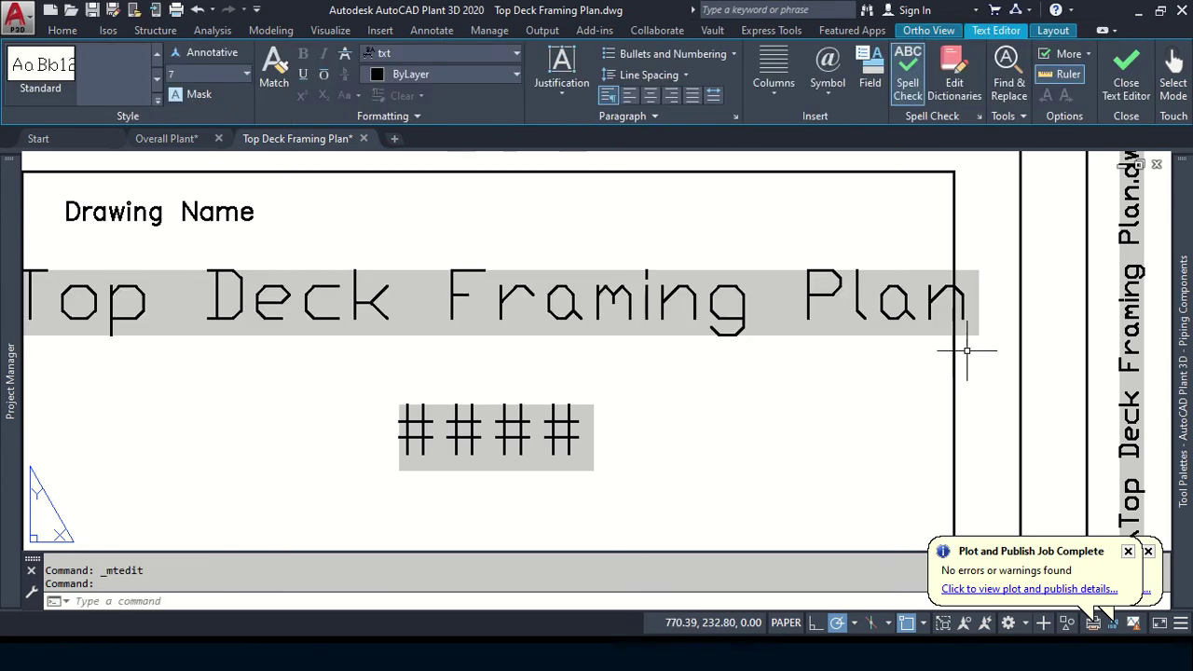
left_click(919, 314)
left_click(908, 308)
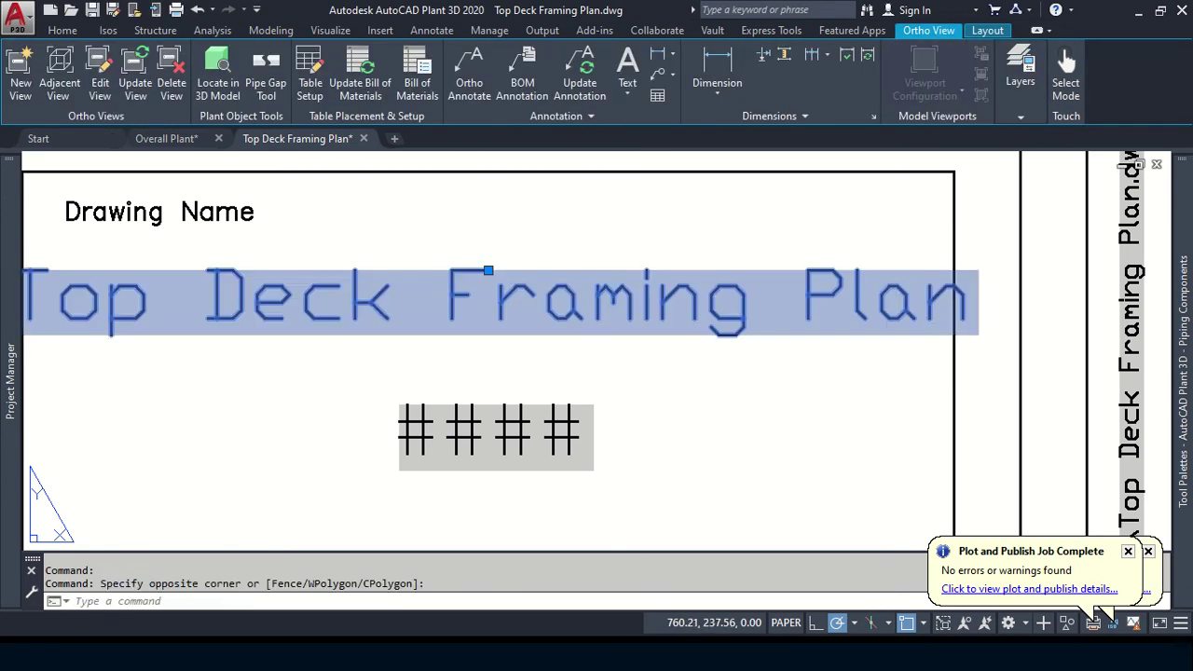
double_click(908, 308)
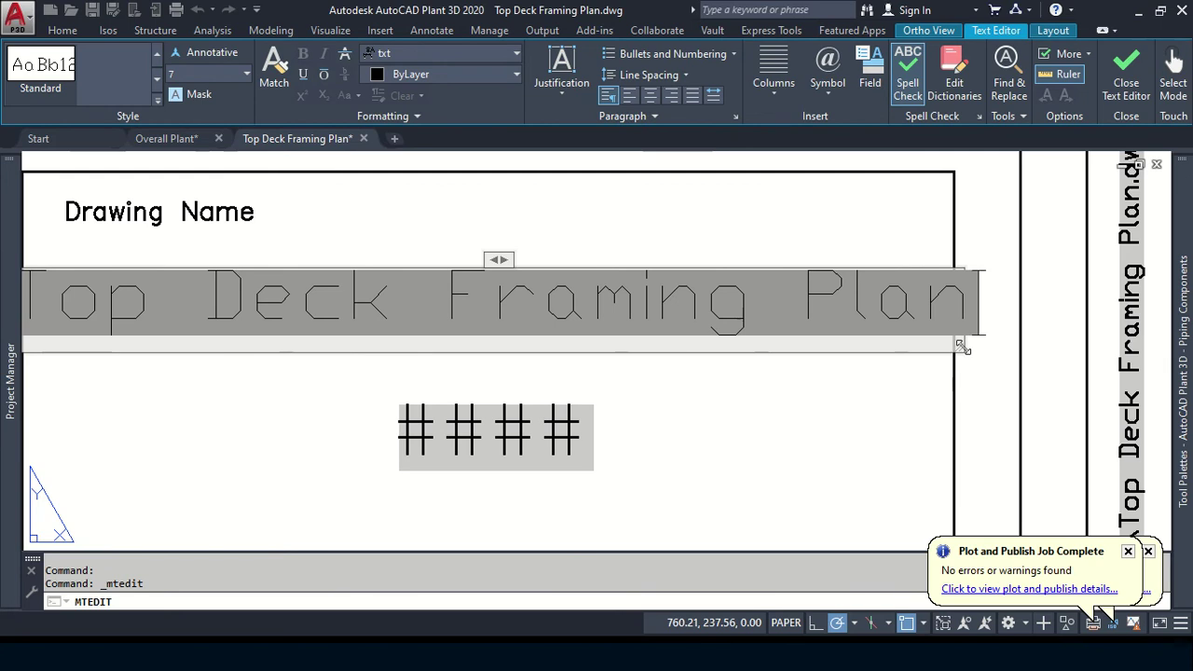
left_click_drag(963, 346, 649, 419)
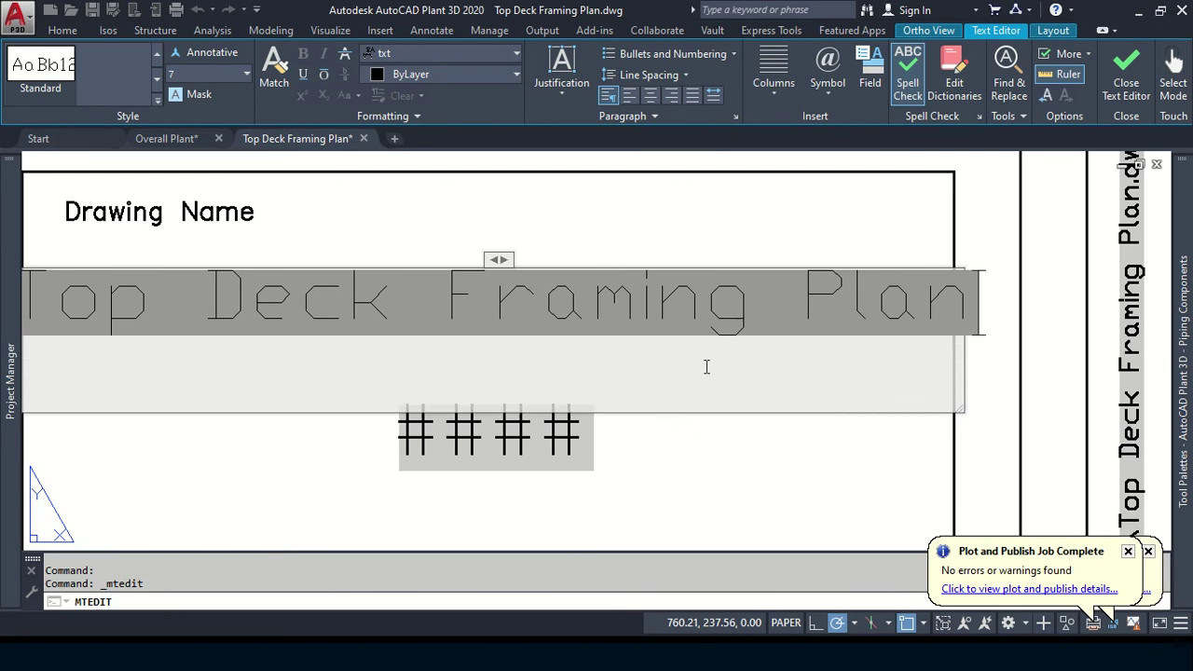
key("ctrl+a")
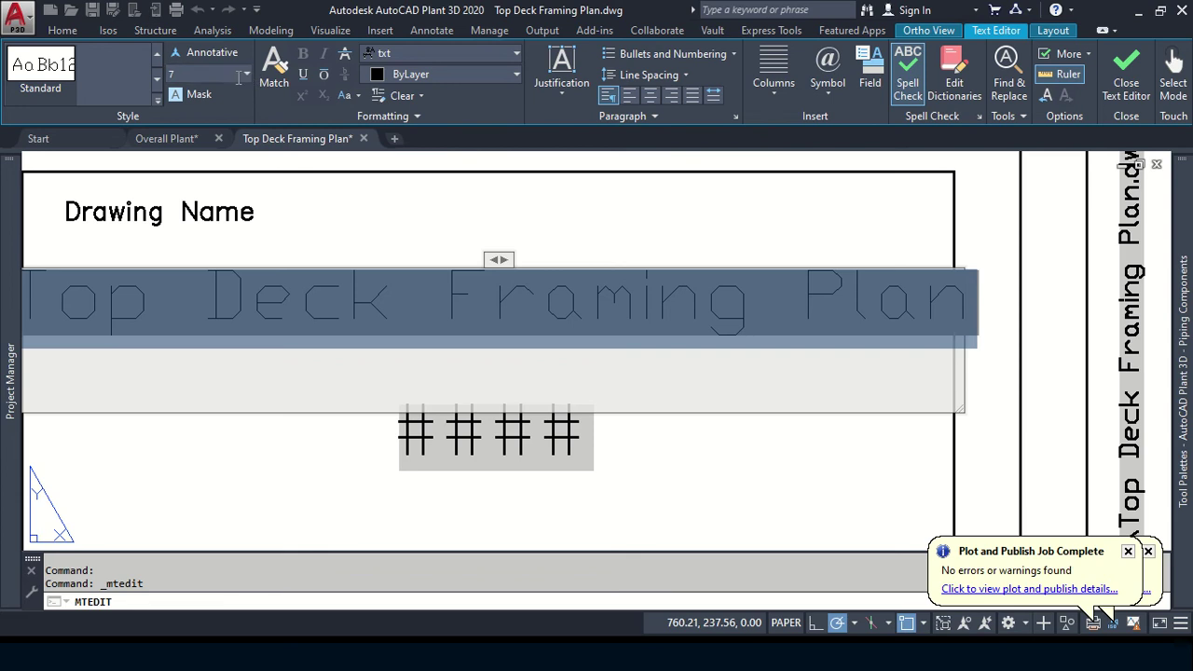
left_click(247, 74)
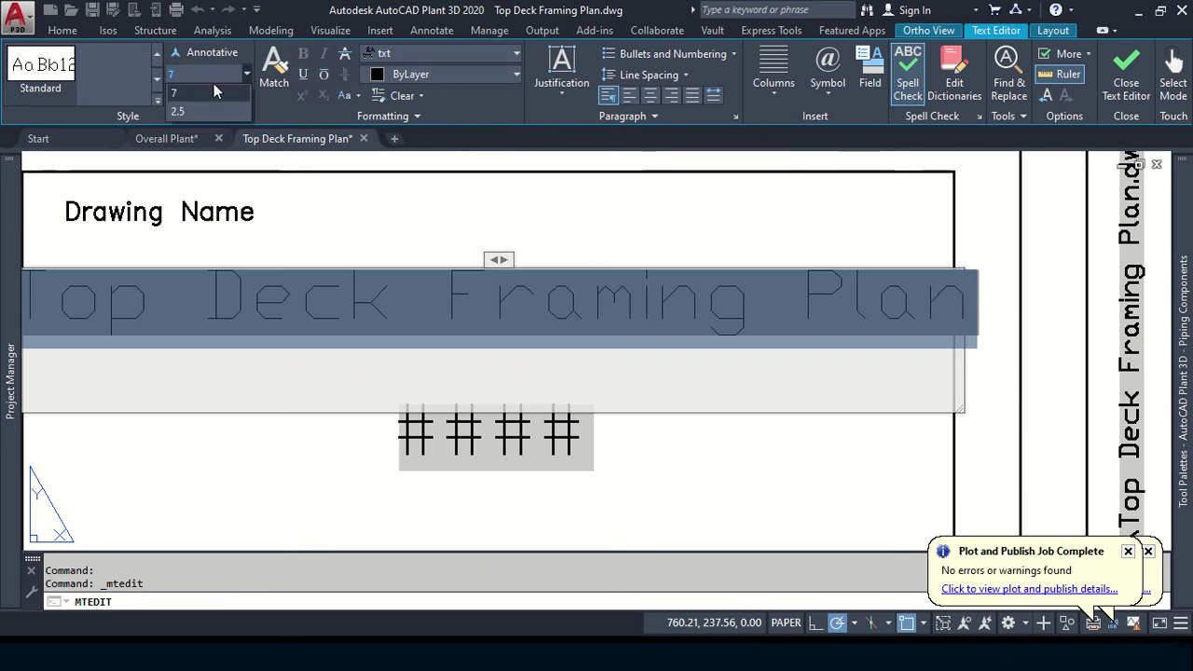
left_click(214, 70)
type("6")
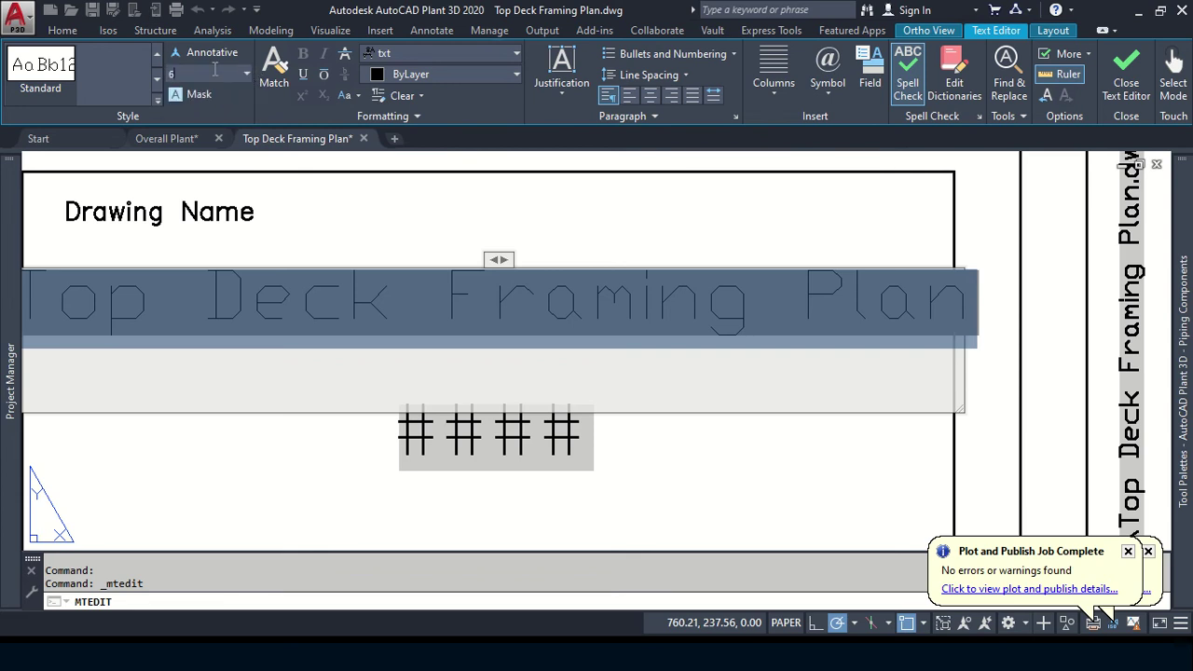
key("Return")
left_click(679, 455)
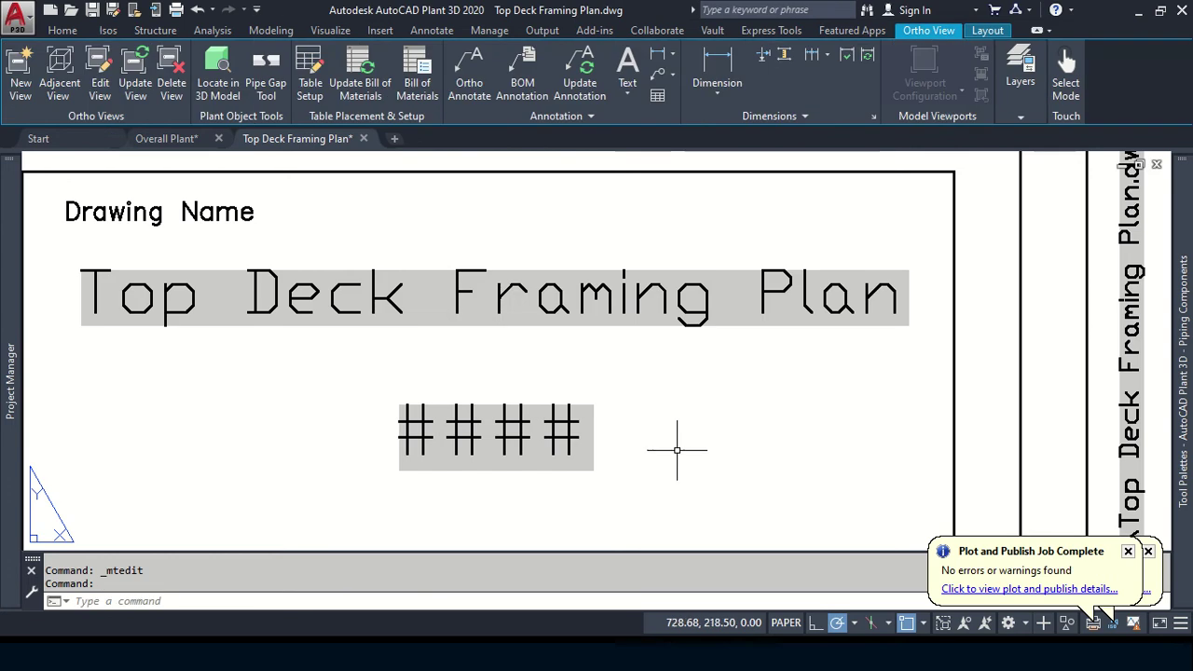
Step: Inspect the #### placeholder text, then pan the sheet to the General Notes header
scroll(660, 414, "down", 4)
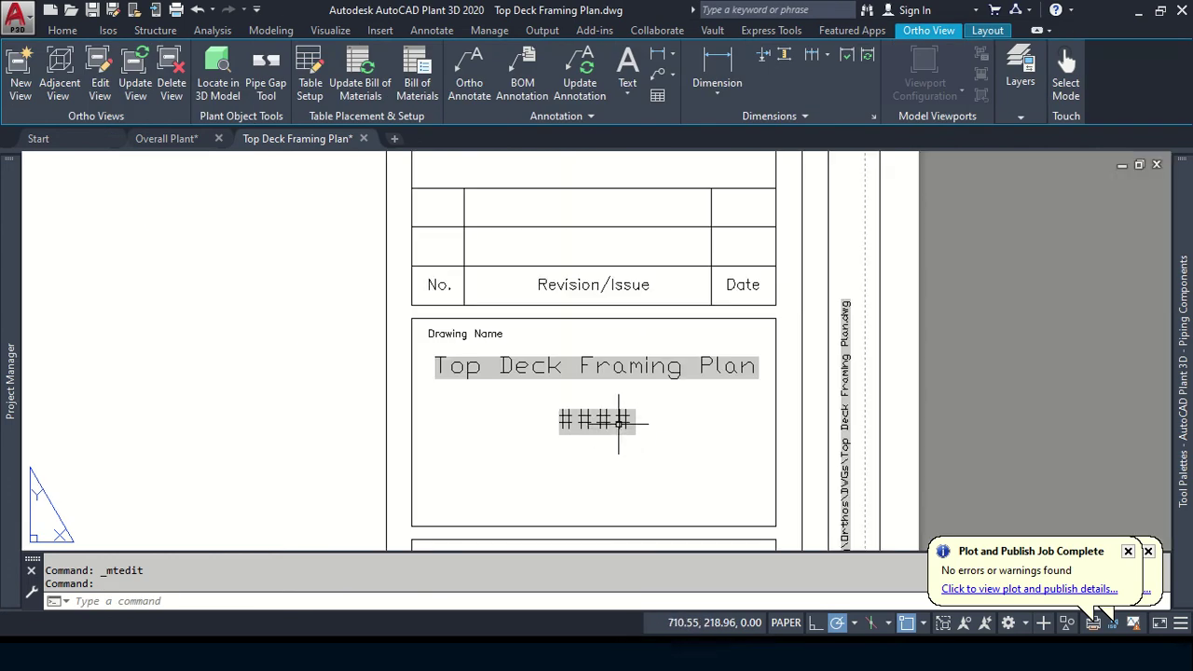
mouse_move(621, 421)
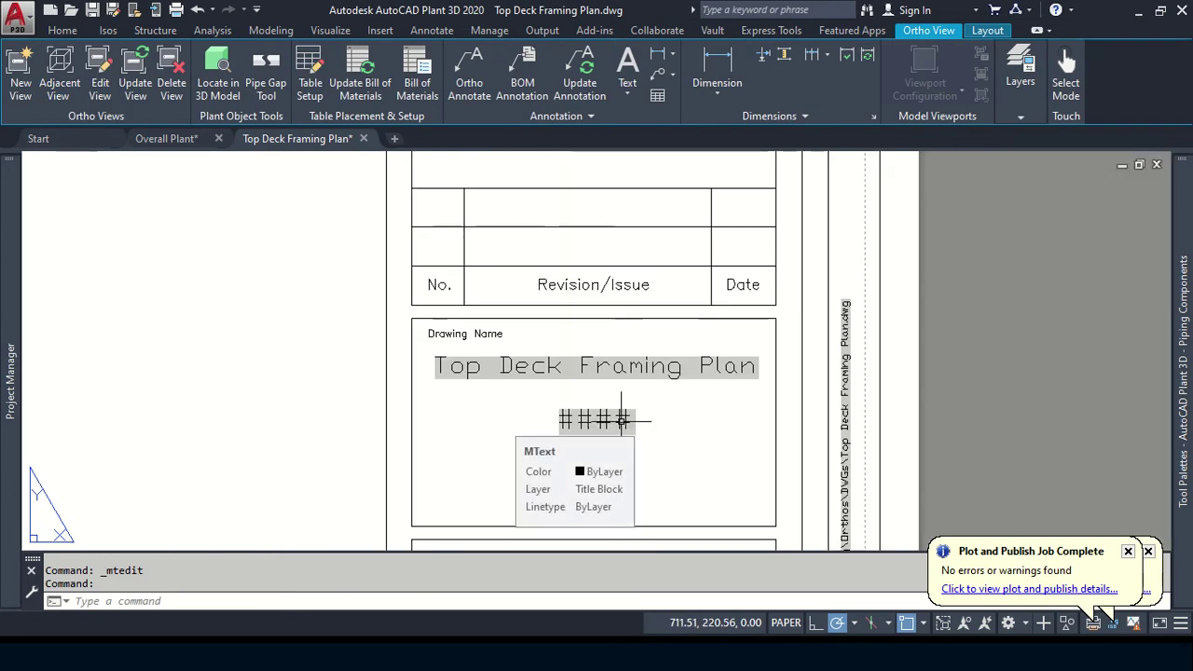
left_click(622, 420)
double_click(597, 420)
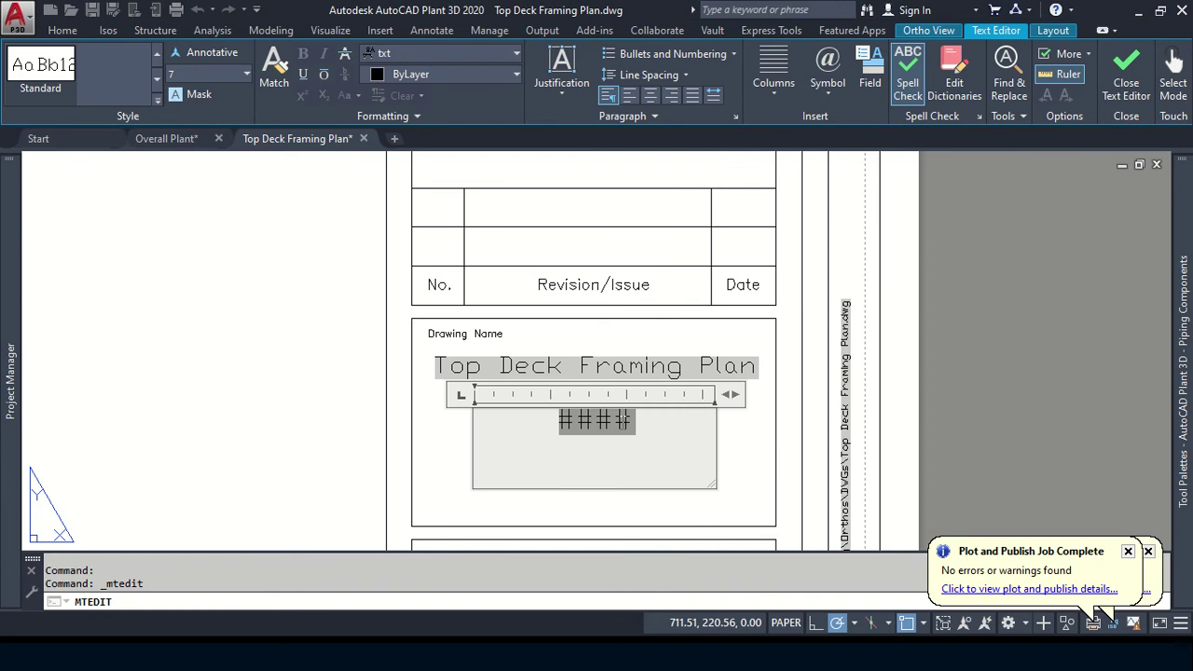
left_click(314, 421)
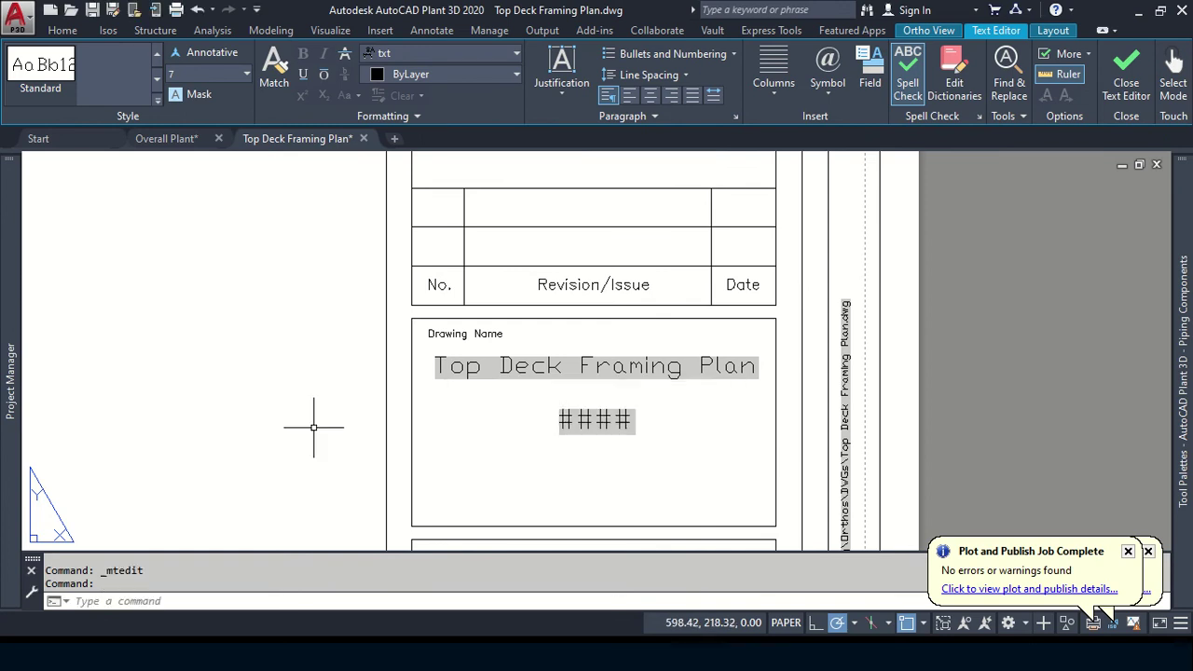
scroll(303, 420, "down", 3)
middle_click_drag(223, 421, 457, 430)
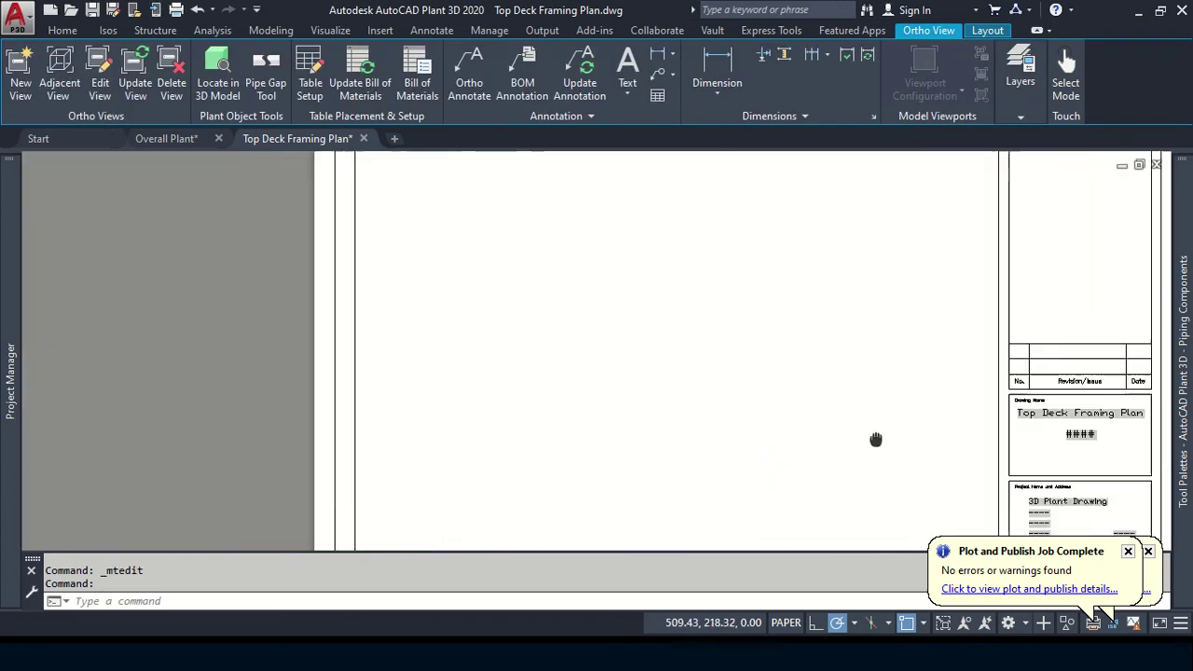
middle_click_drag(631, 292, 611, 442)
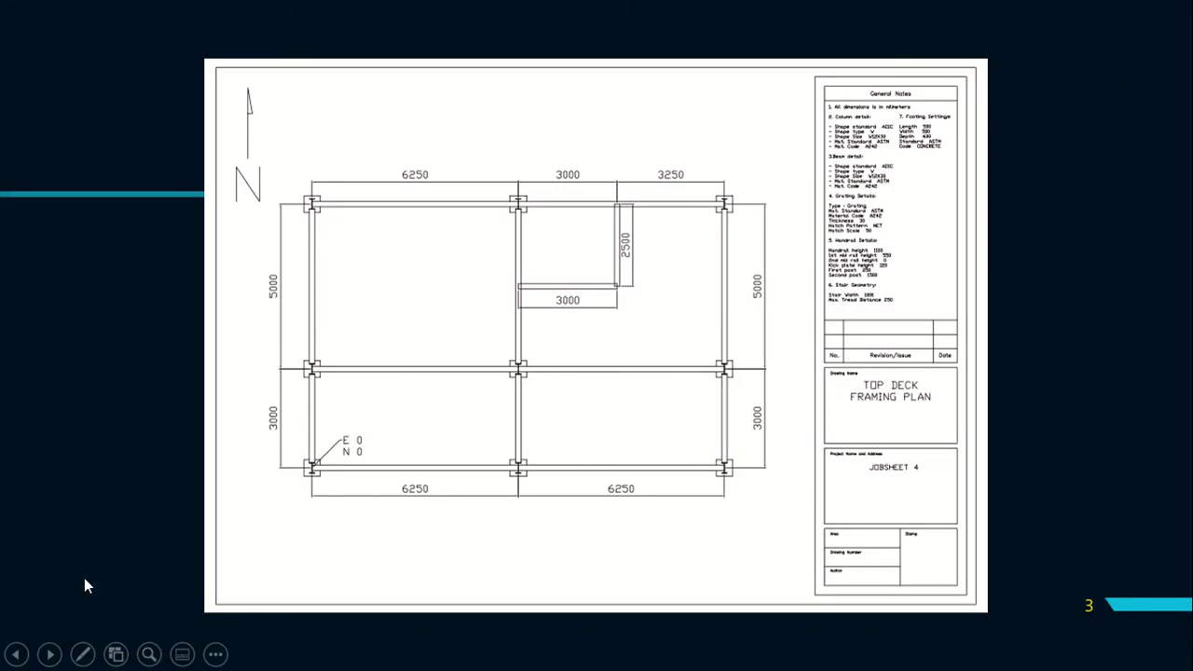
Step: Return to the Top Deck Framing Plan drawing and position the sheet to show the title block
key("alt+Tab")
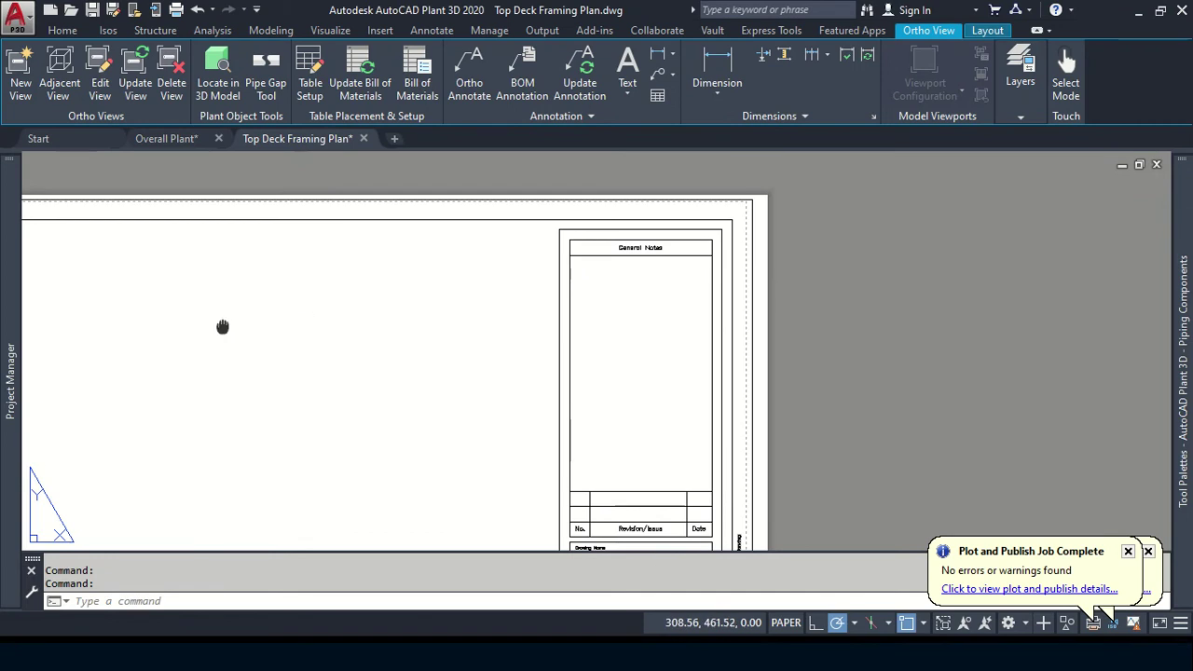
middle_click_drag(220, 327, 381, 274)
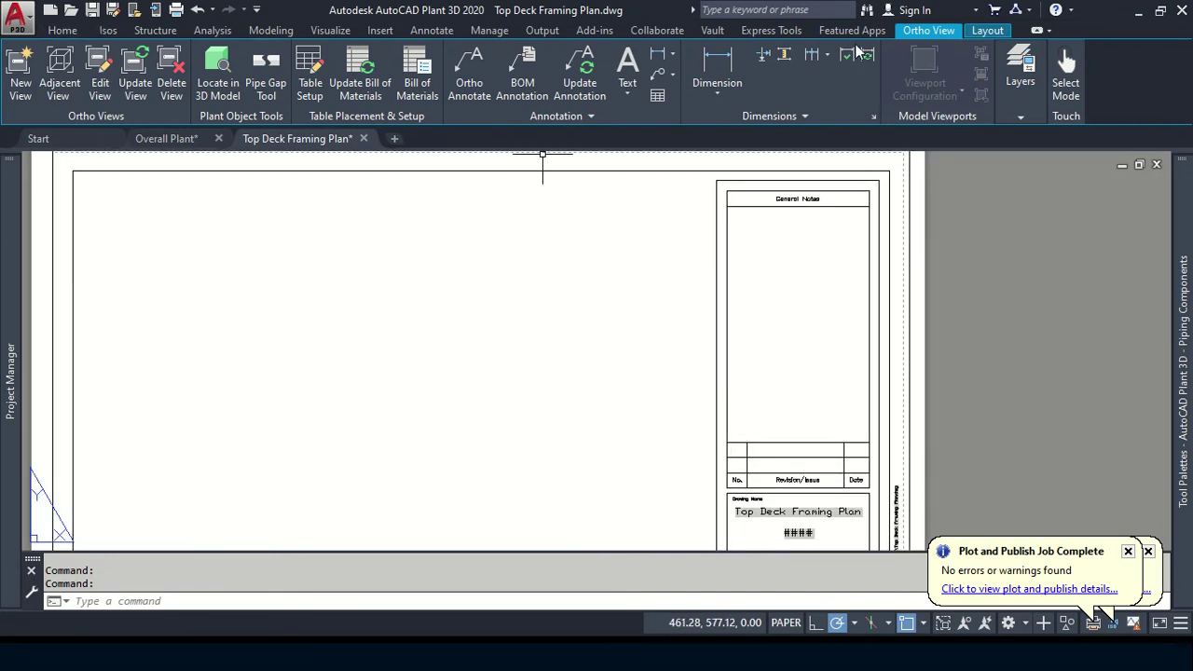
Step: Draw a Multiline Text box spanning the General Notes area's corners
left_click(421, 34)
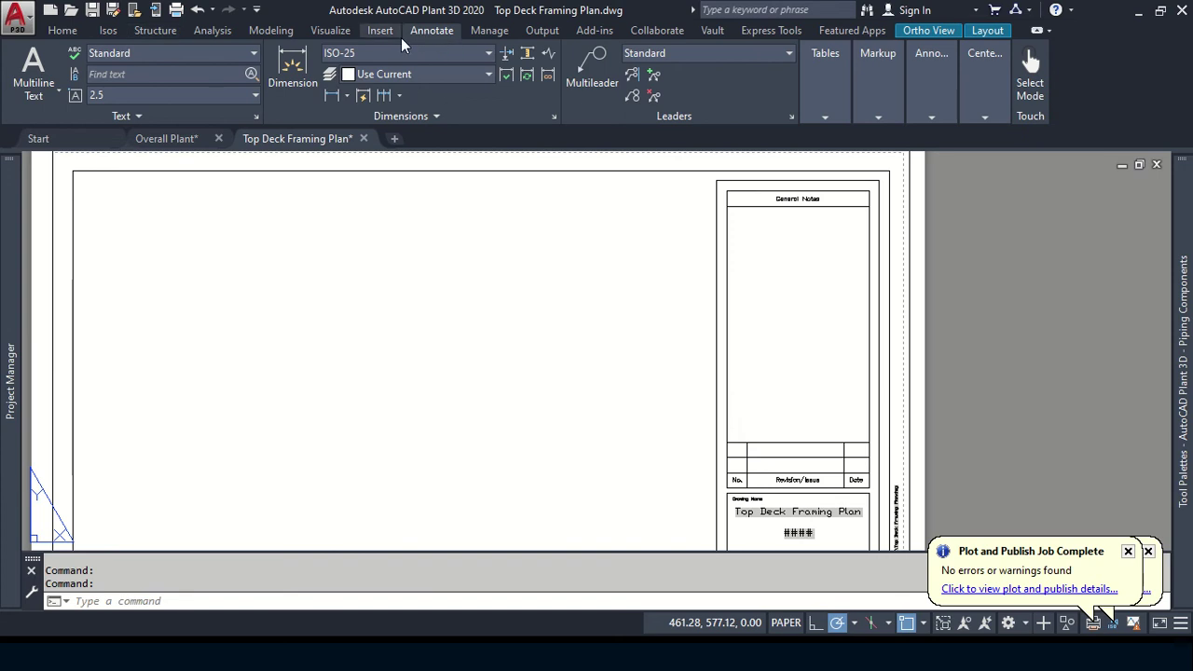
left_click(32, 75)
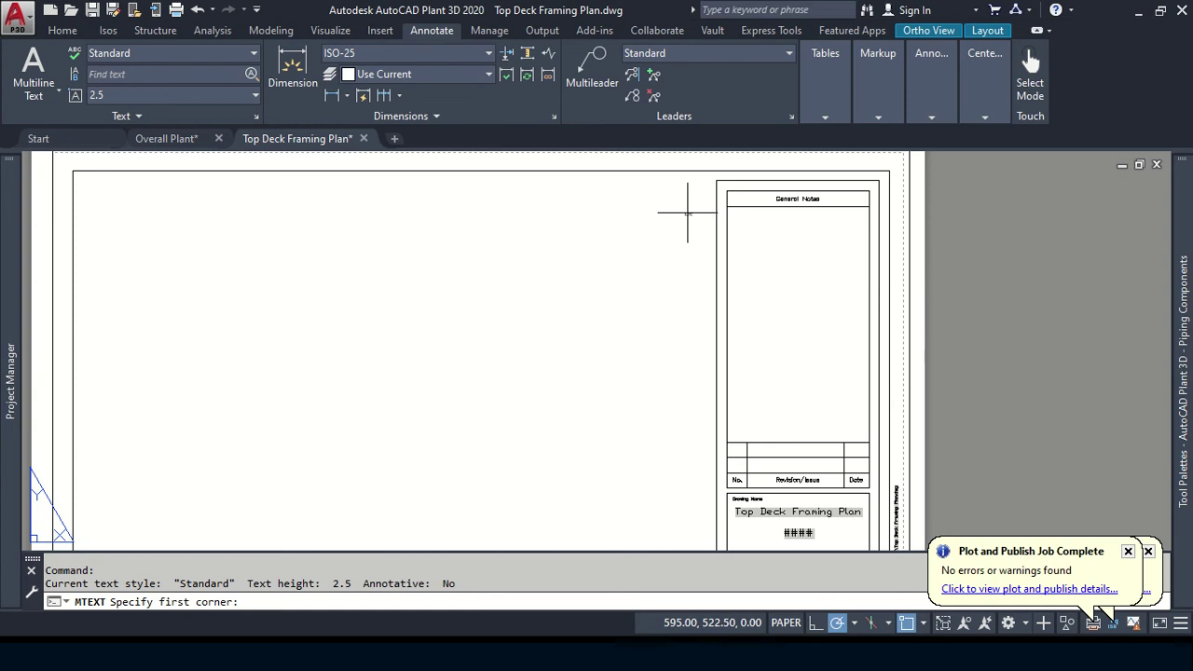
left_click(727, 206)
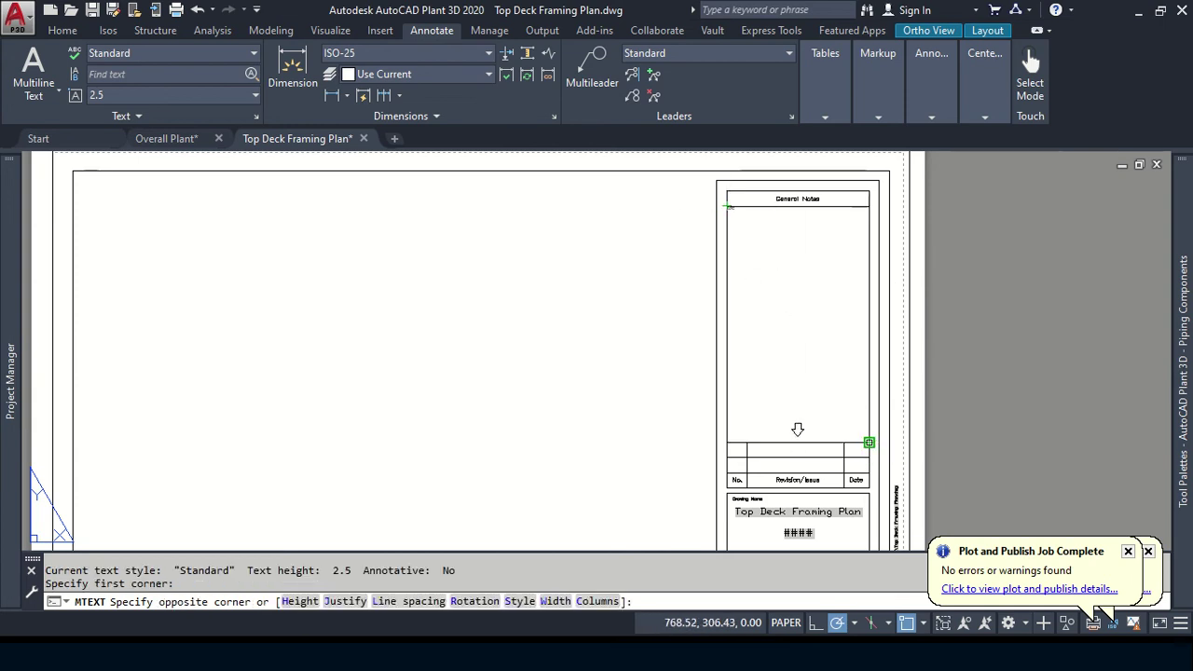
left_click(868, 443)
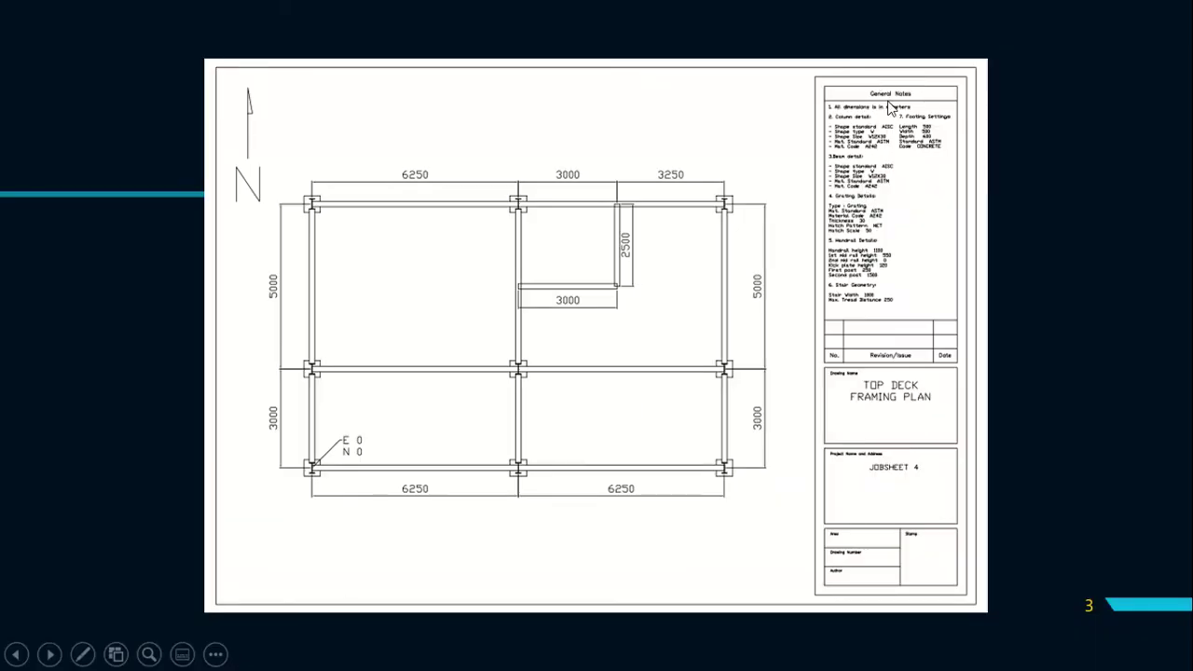
Step: Zoom in on the slide's General Notes list to read it, then restore the full view
scroll(890, 109, "up", 1, "ctrl")
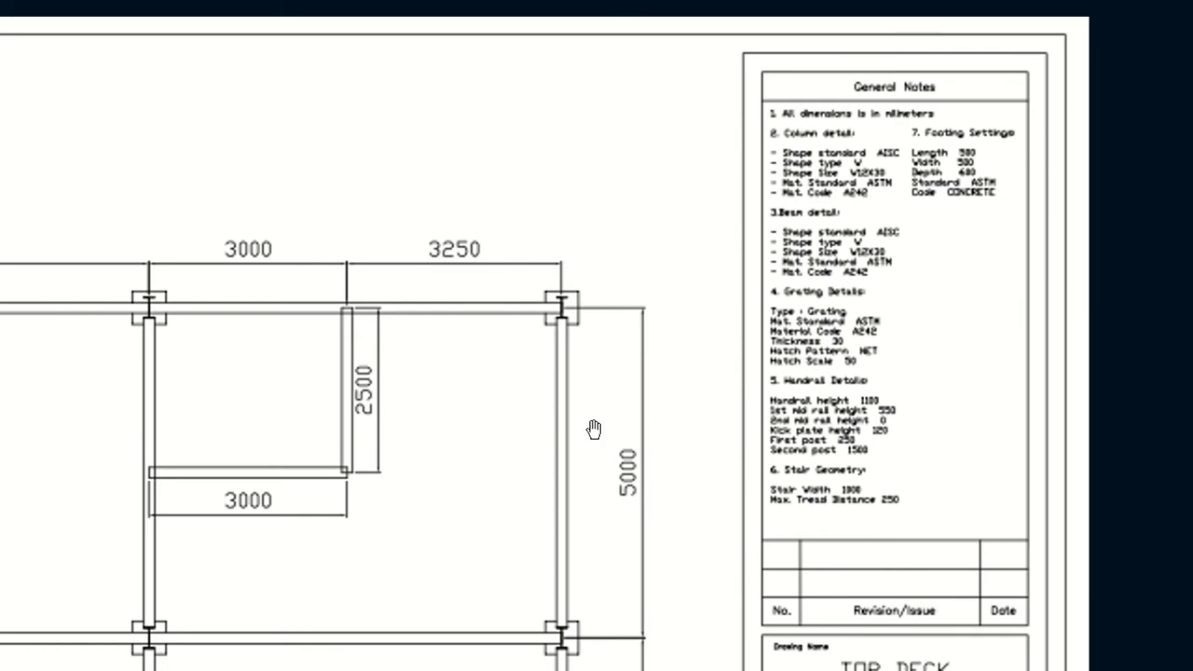
scroll(592, 424, "down", 5)
scroll(736, 431, "up", 6)
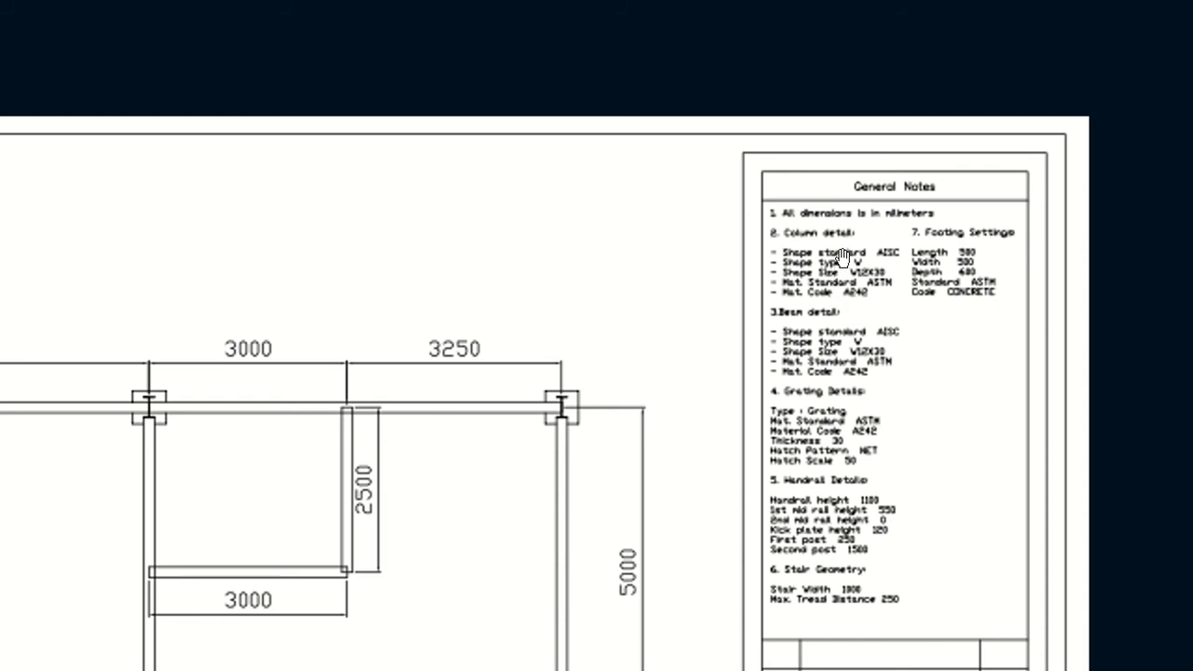
key("Right")
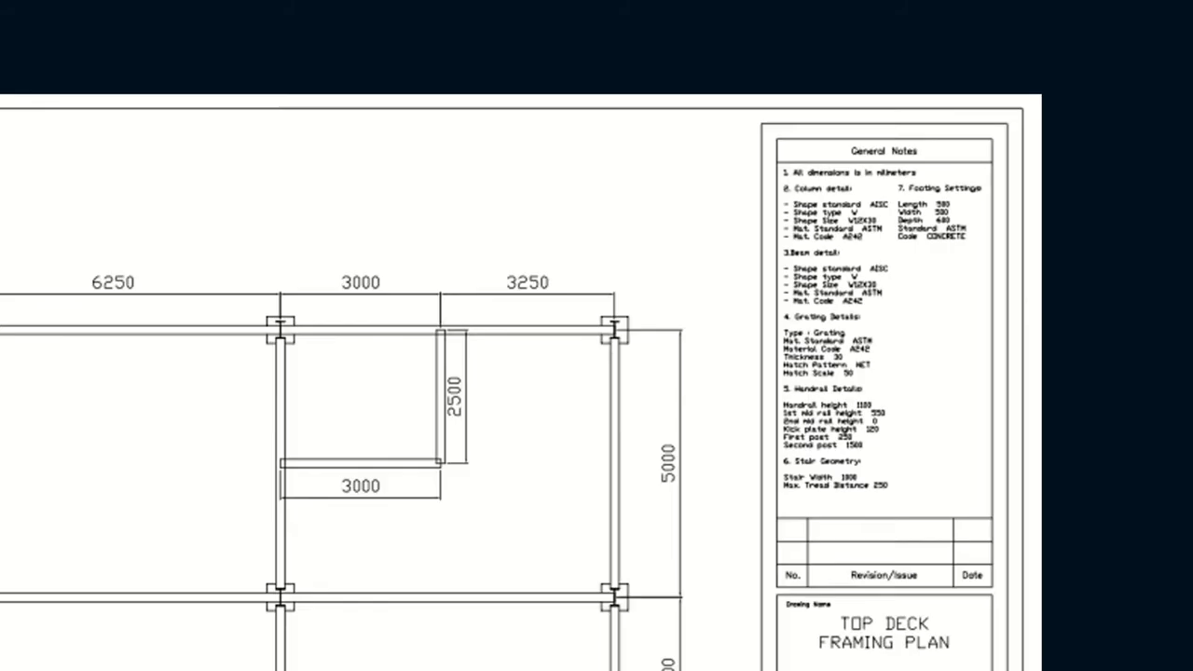
Step: Type the note '1. All dimension is in milimeters' in the MText editor
key("alt+Tab")
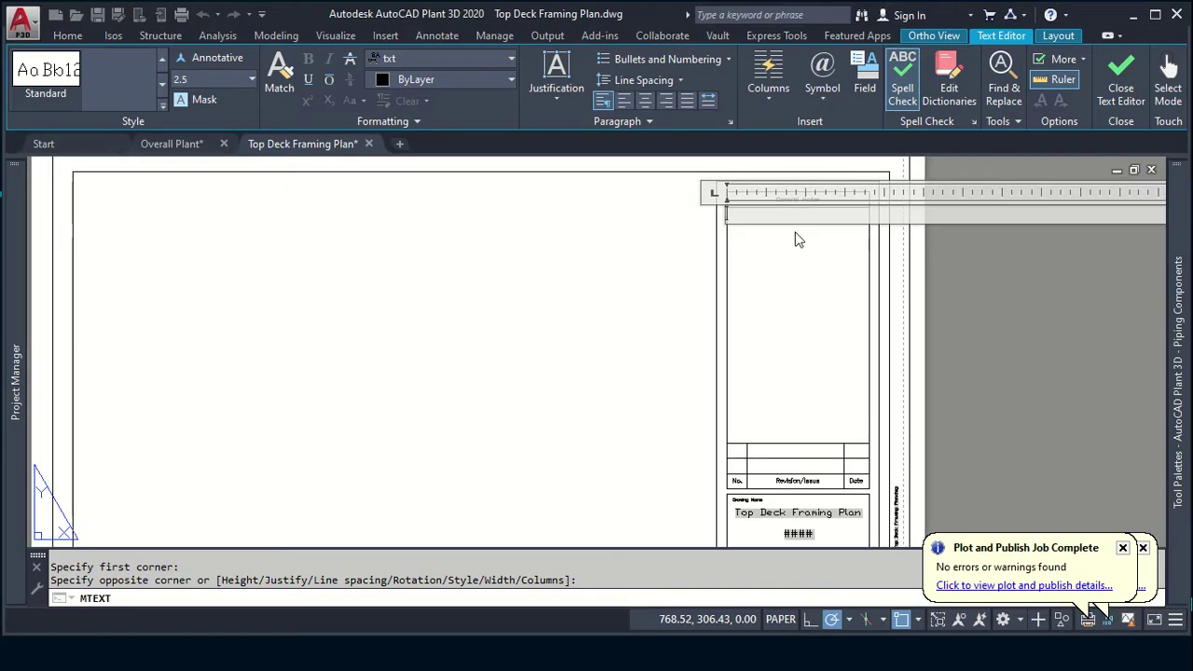
key("Tab")
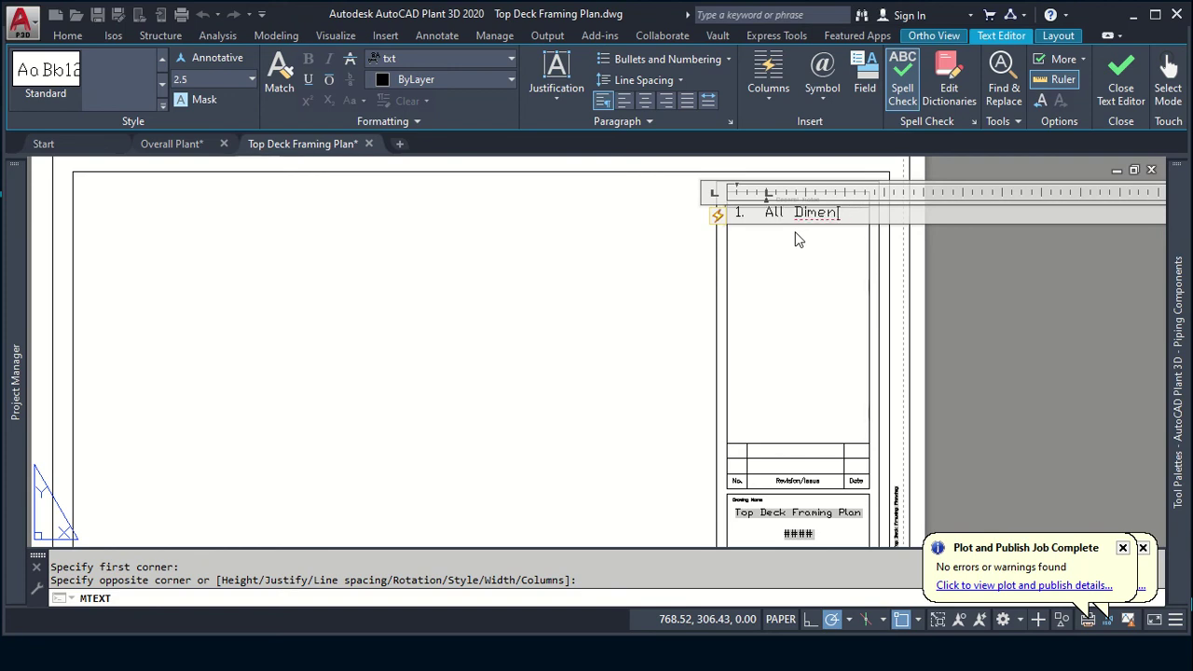
type("sion")
key("BackSpace")
key("BackSpace")
key("BackSpace")
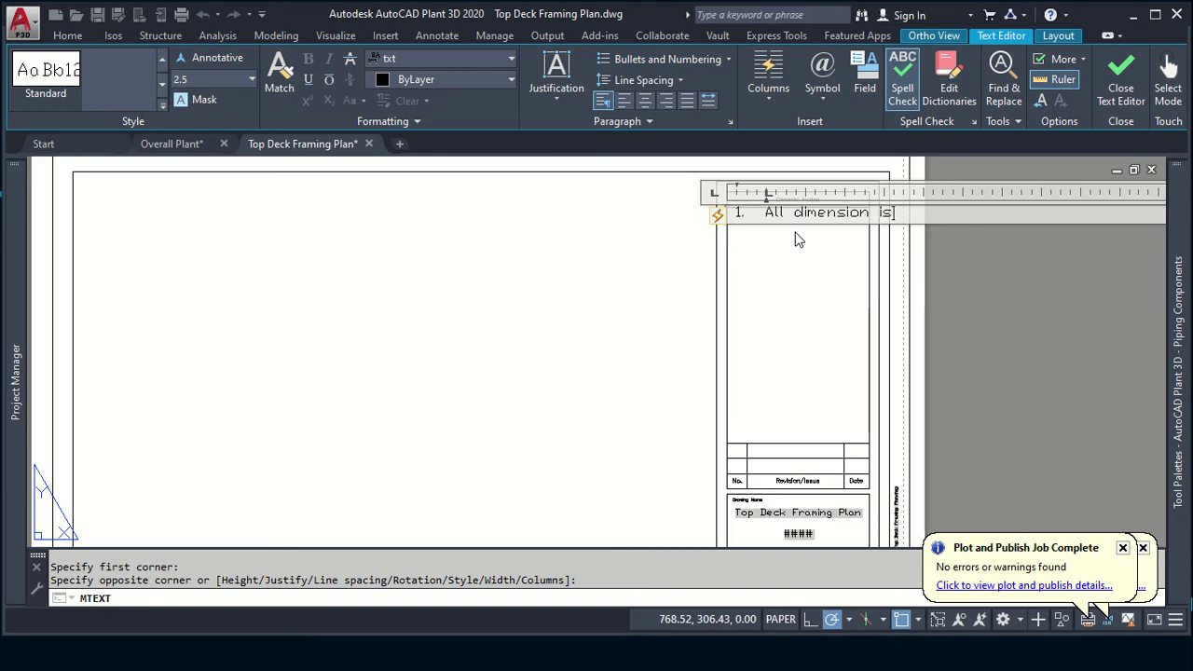
type(" in milimeters")
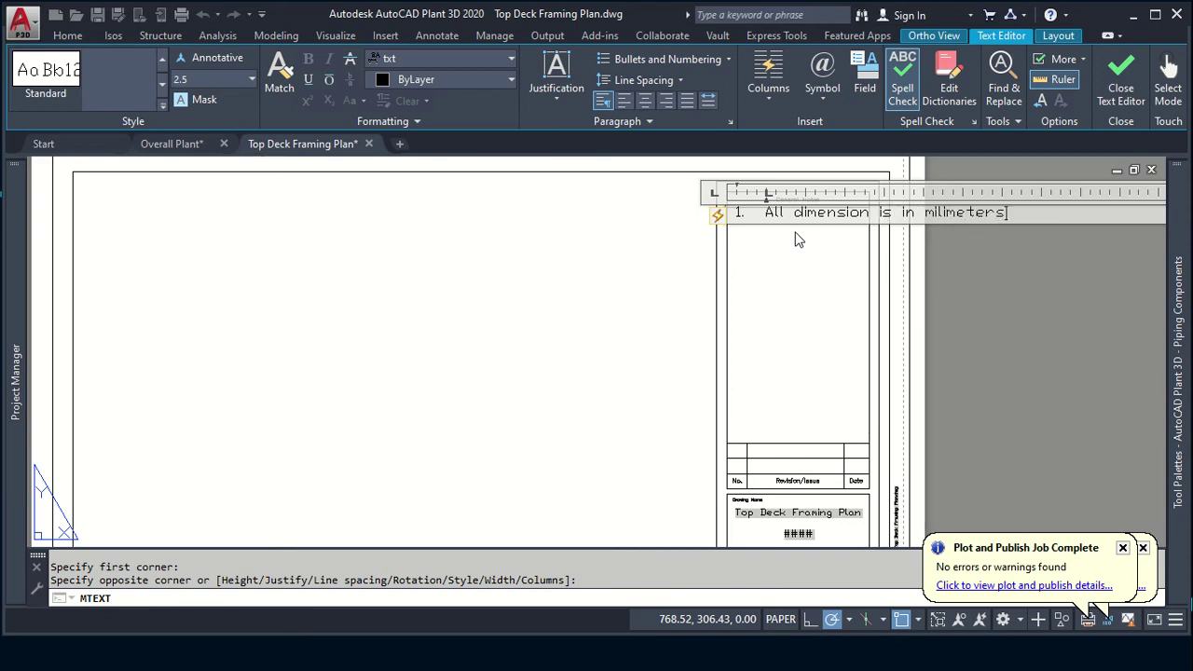
key("ctrl+a")
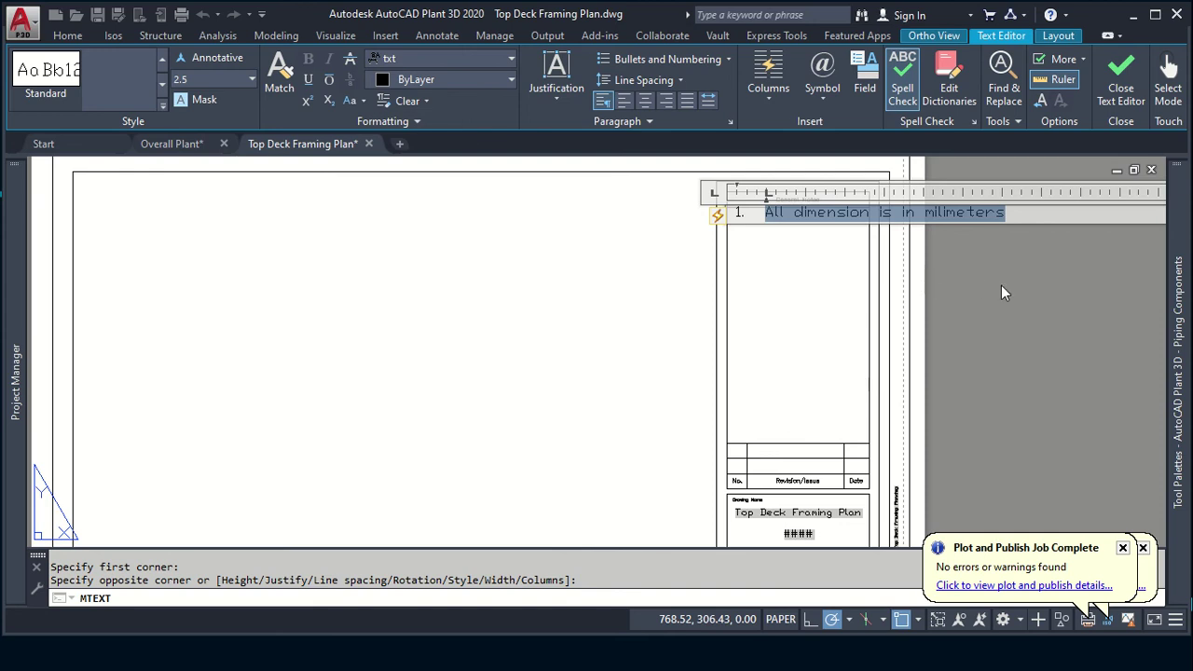
left_click(811, 325)
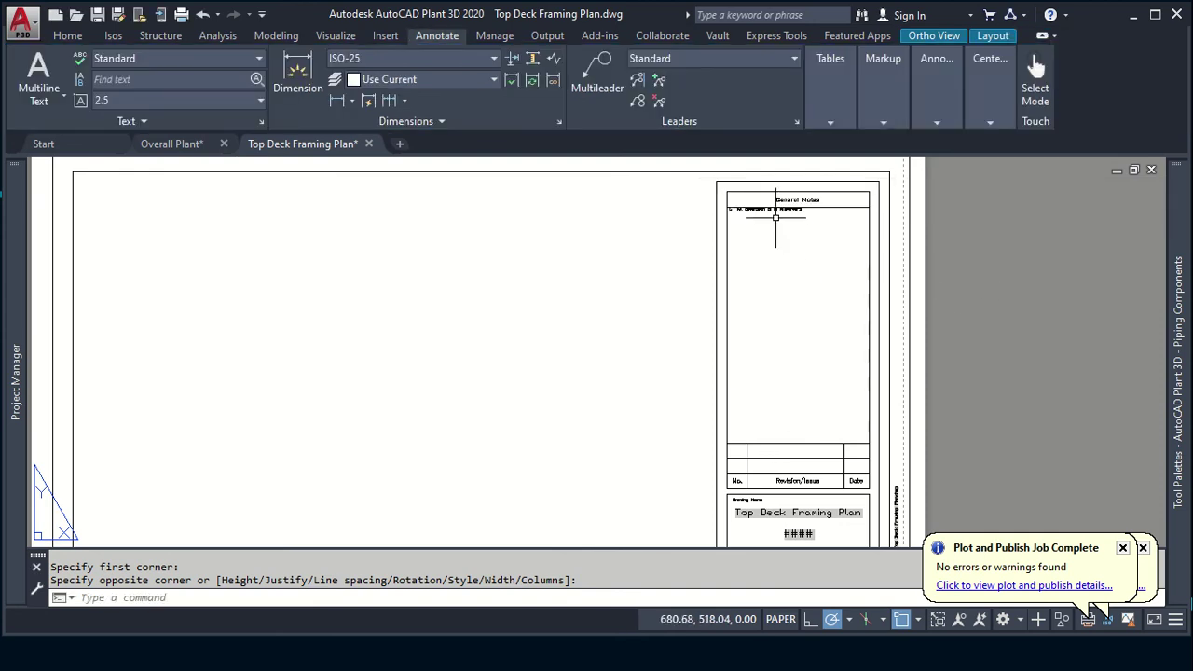
Step: Reopen the note and set its text height to 5
scroll(775, 218, "up", 4)
scroll(736, 238, "down", 2)
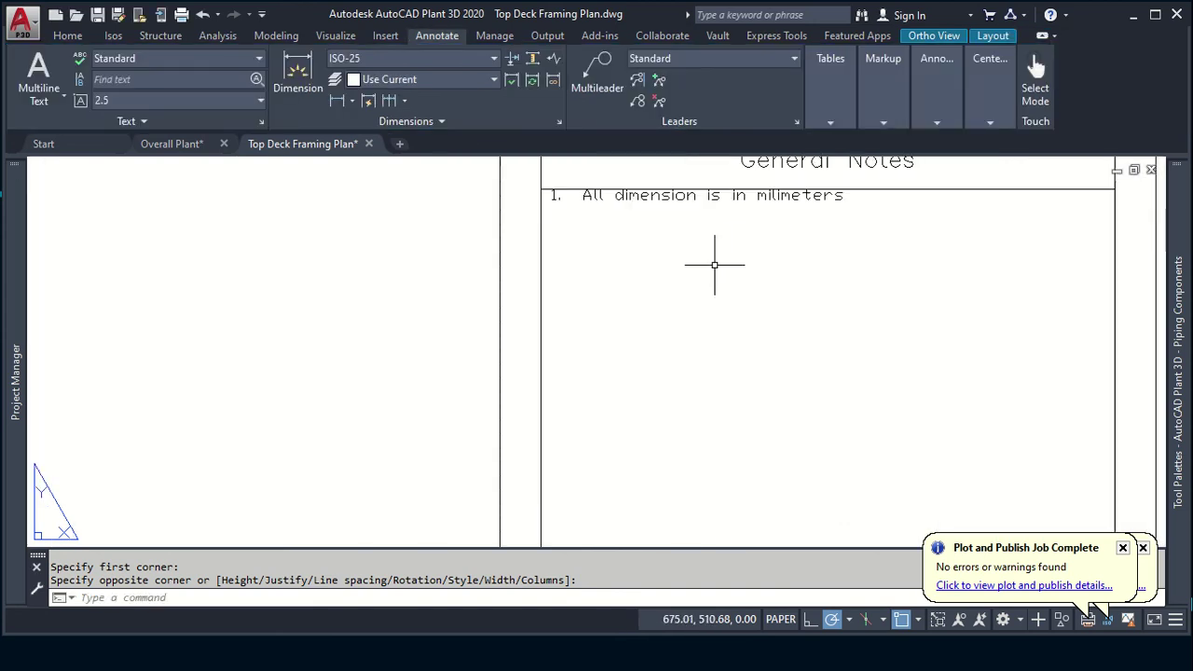
left_click(686, 194)
key("Escape")
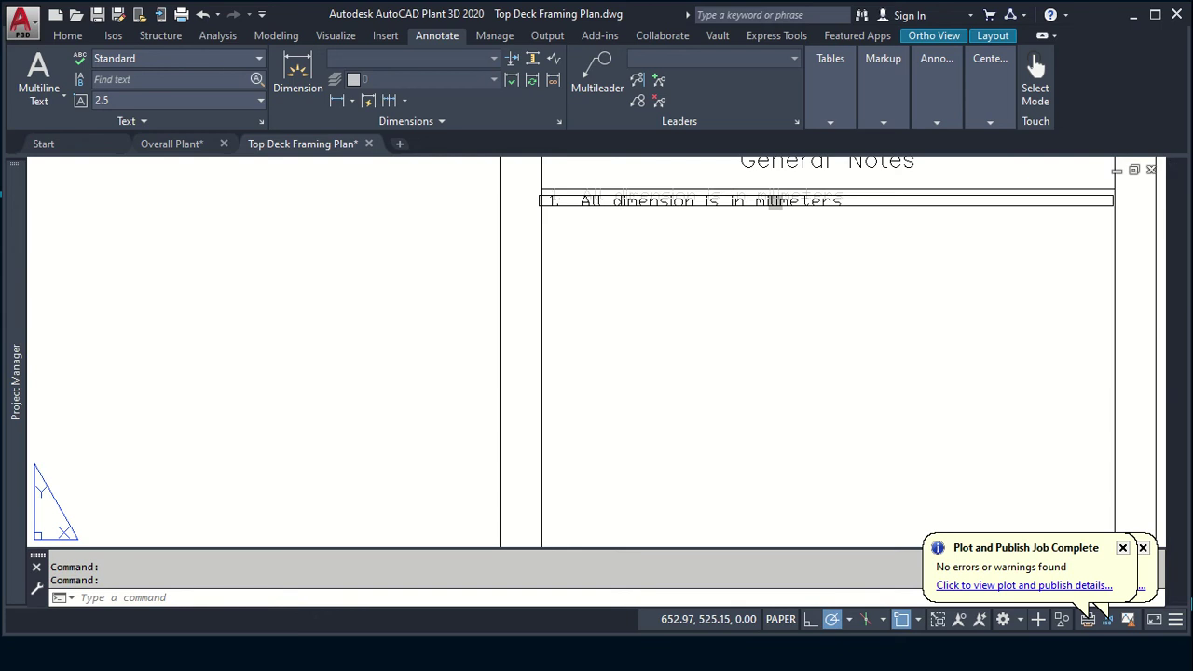
left_click(705, 202)
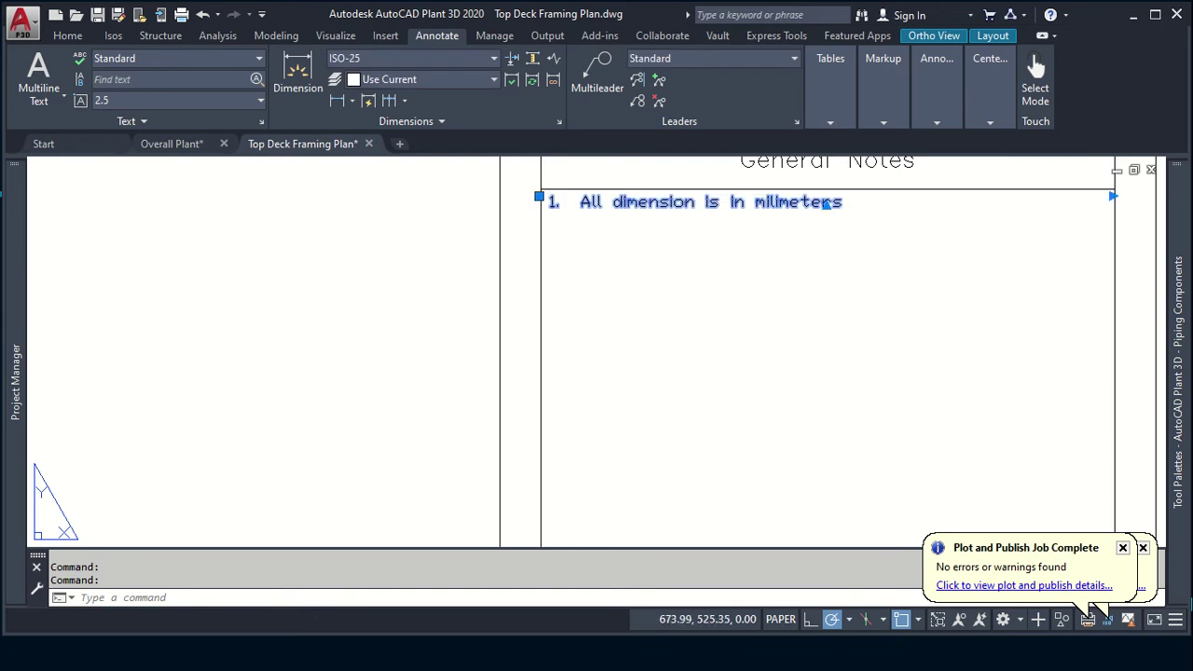
double_click(824, 202)
type("5")
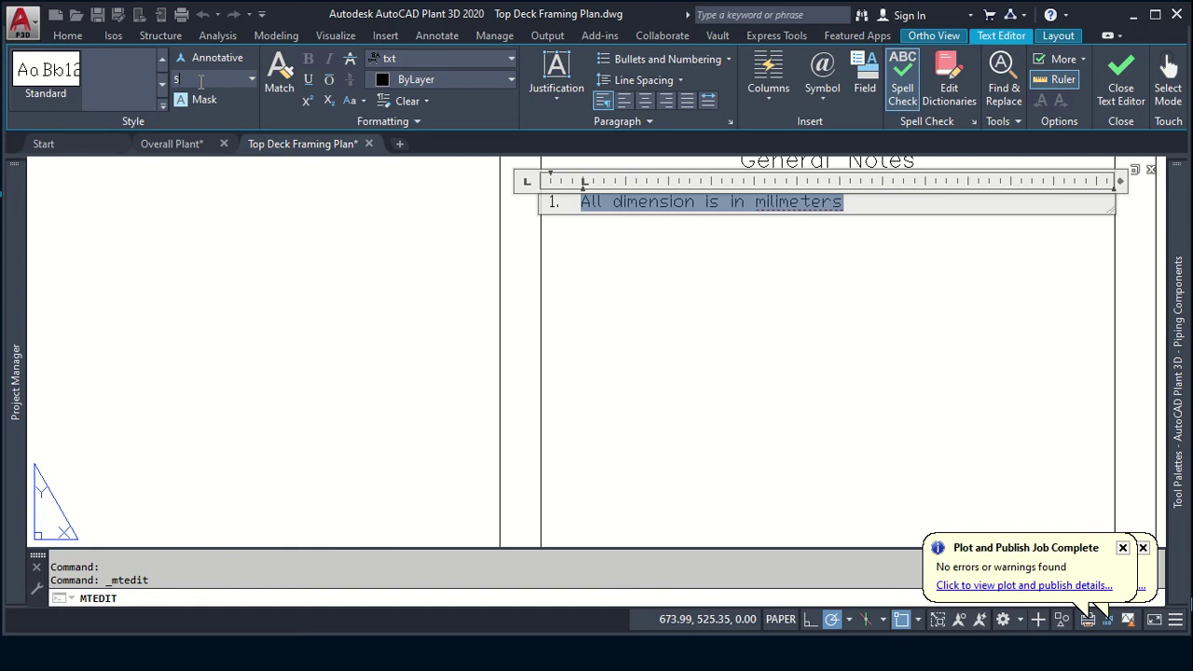
key("Return")
left_click(788, 403)
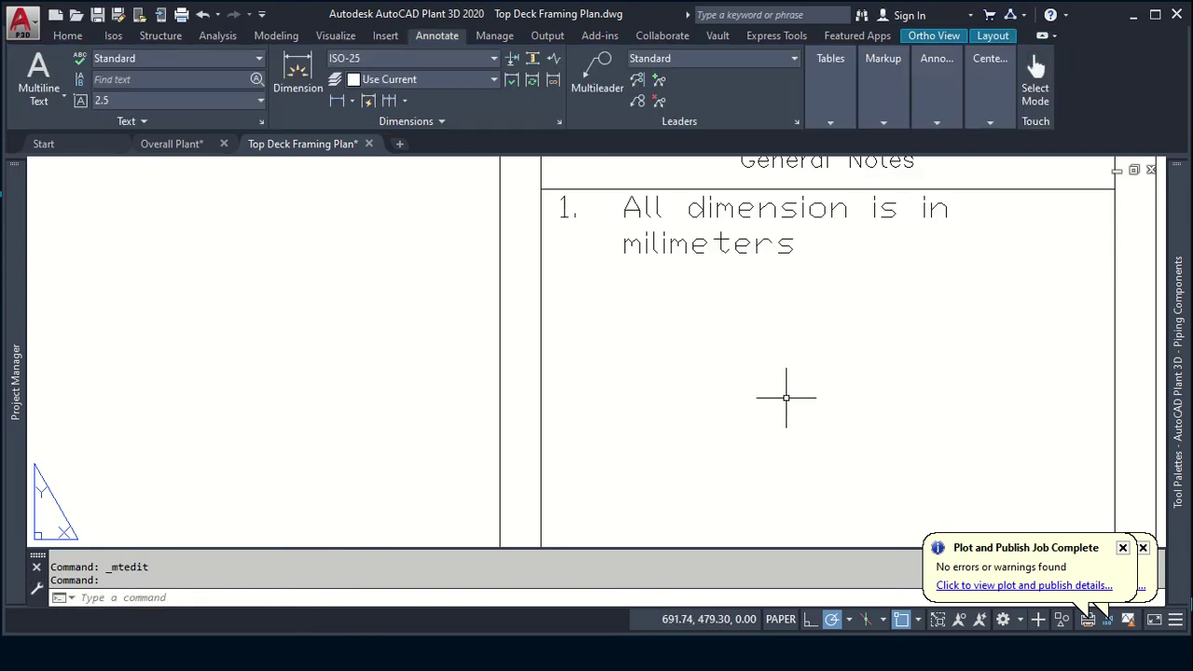
Step: Pan the sheet to check the revision table and drawing-name block
scroll(878, 373, "down", 3)
mouse_move(812, 381)
middle_mouse_down()
mouse_move(867, 187)
mouse_move(807, 314)
middle_mouse_up()
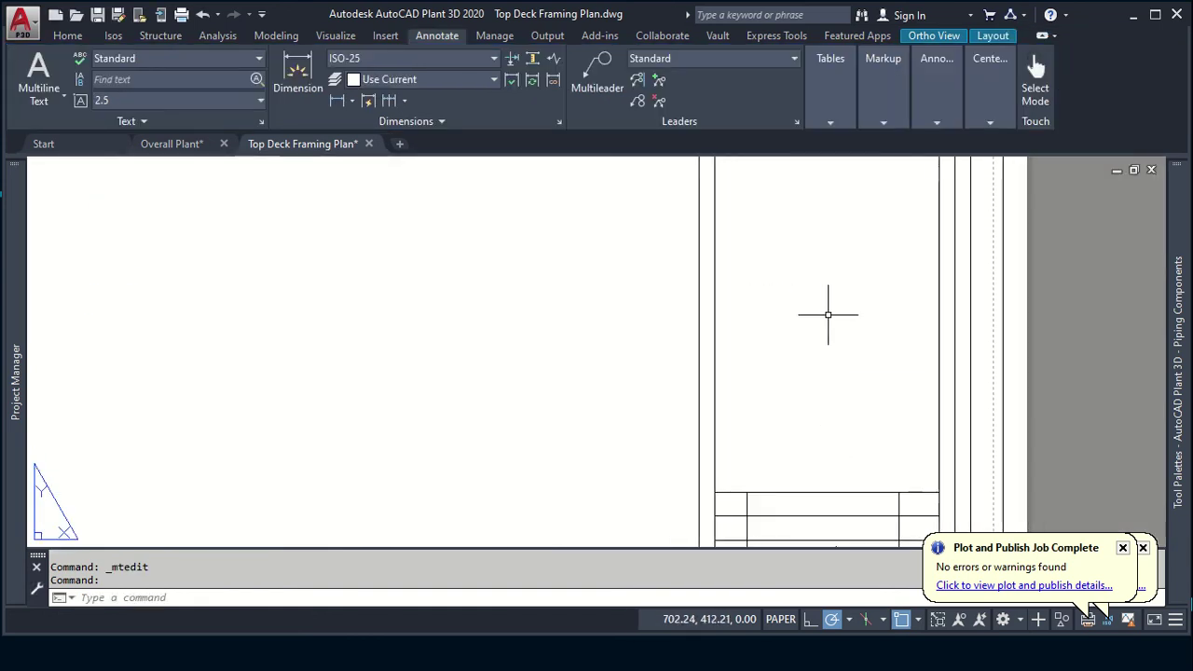
scroll(699, 374, "down", 3)
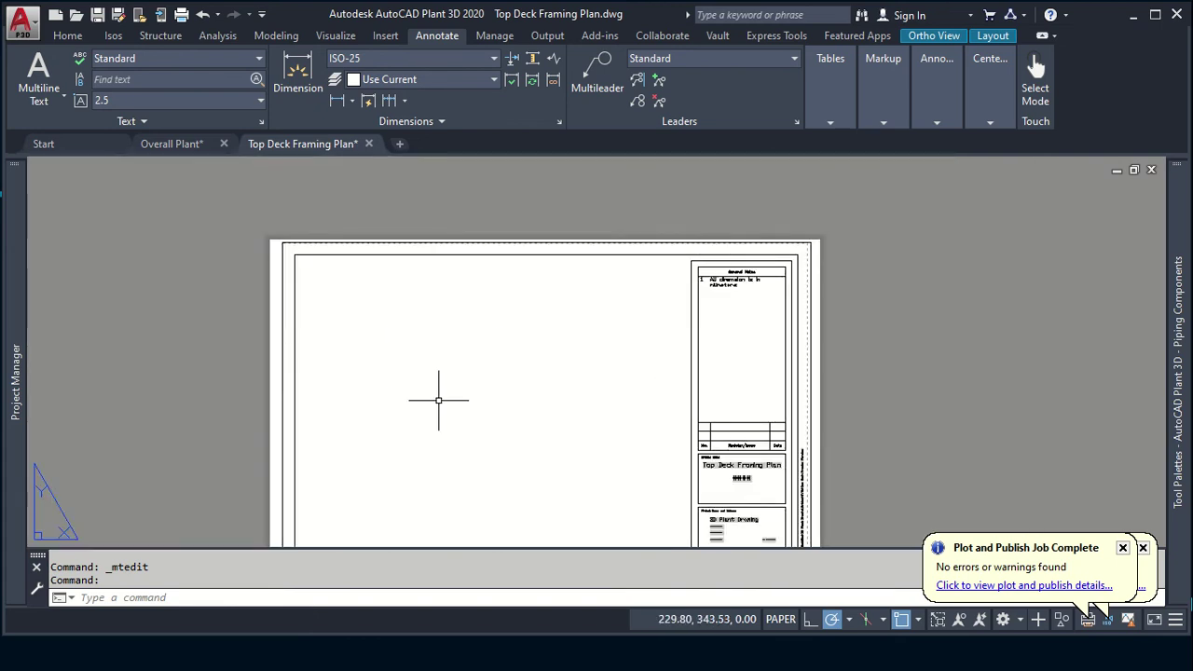
scroll(467, 392, "up", 1)
middle_click_drag(467, 392, 505, 344)
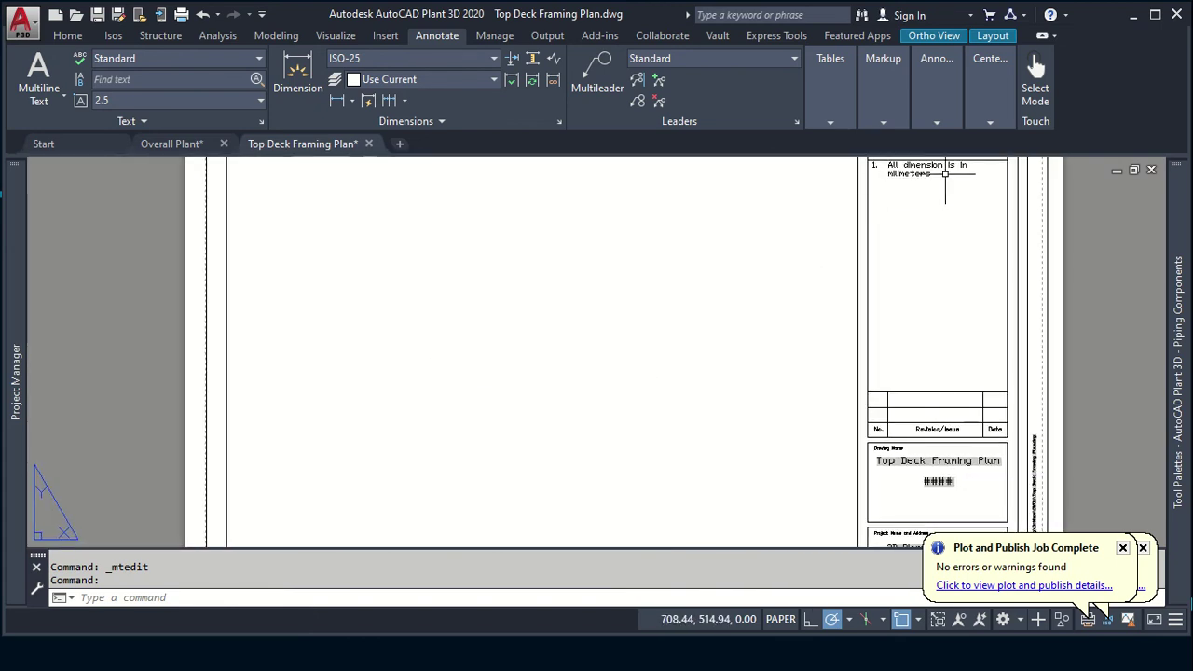
Step: Dismiss the plot and isometric notices, then switch to the Overall Plant.dwg model
left_click(1123, 548)
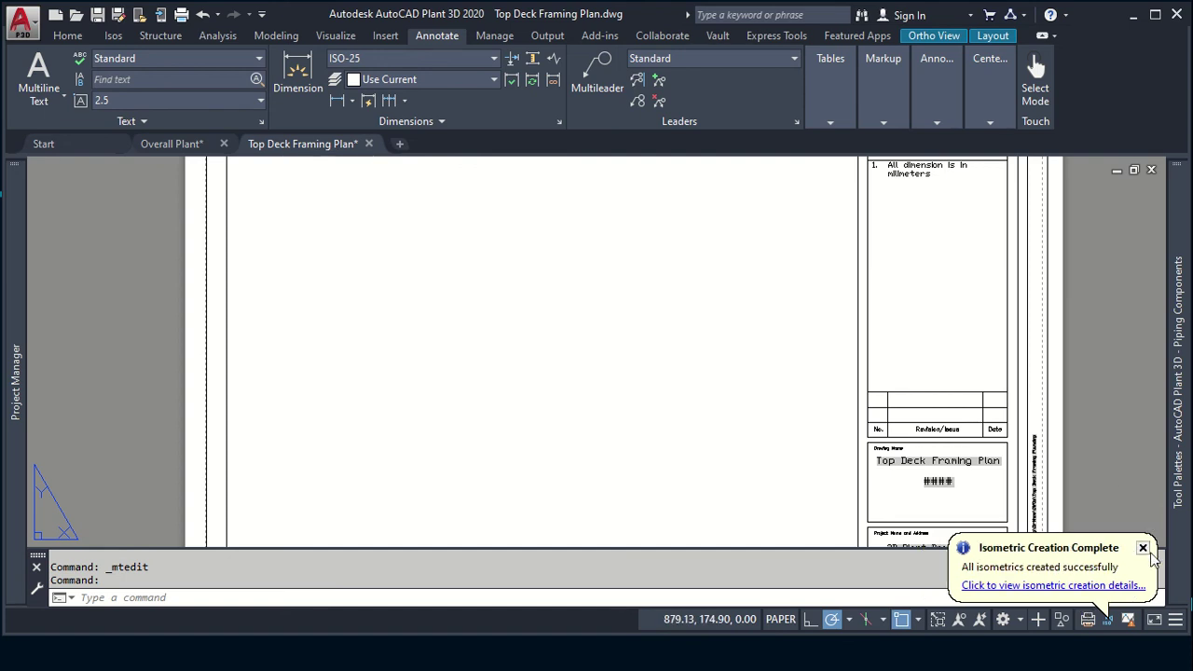
left_click(1143, 548)
scroll(581, 377, "down", 2)
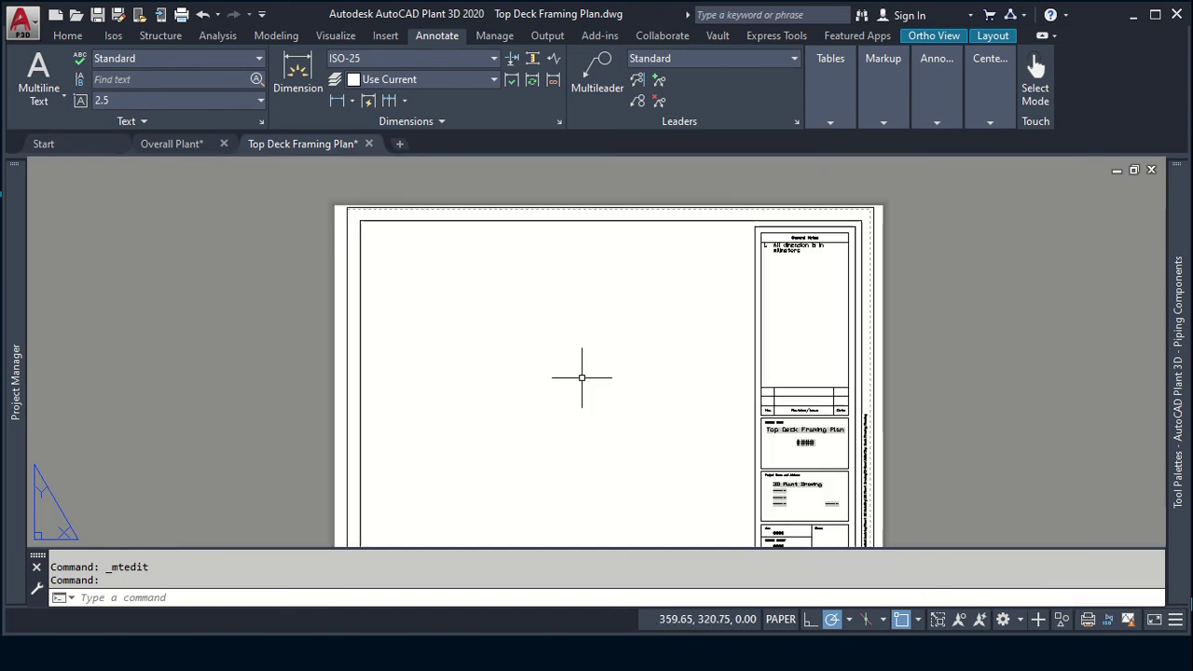
scroll(687, 399, "down", 2)
scroll(687, 404, "up", 2)
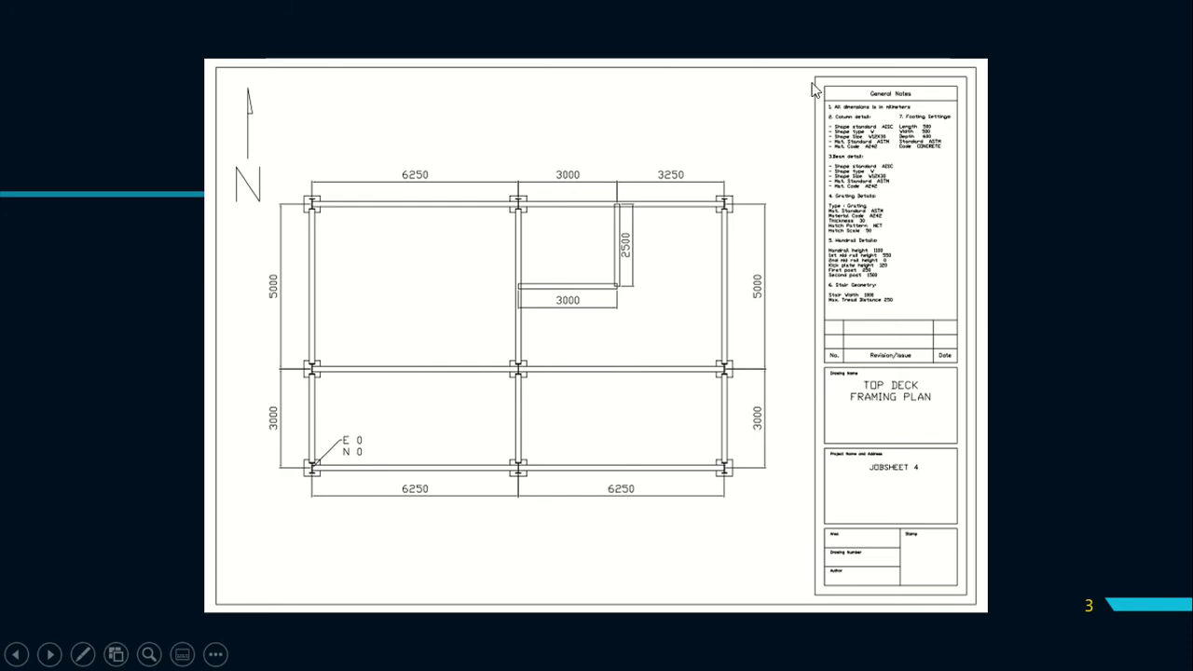
key("alt+Tab")
left_click(670, 205)
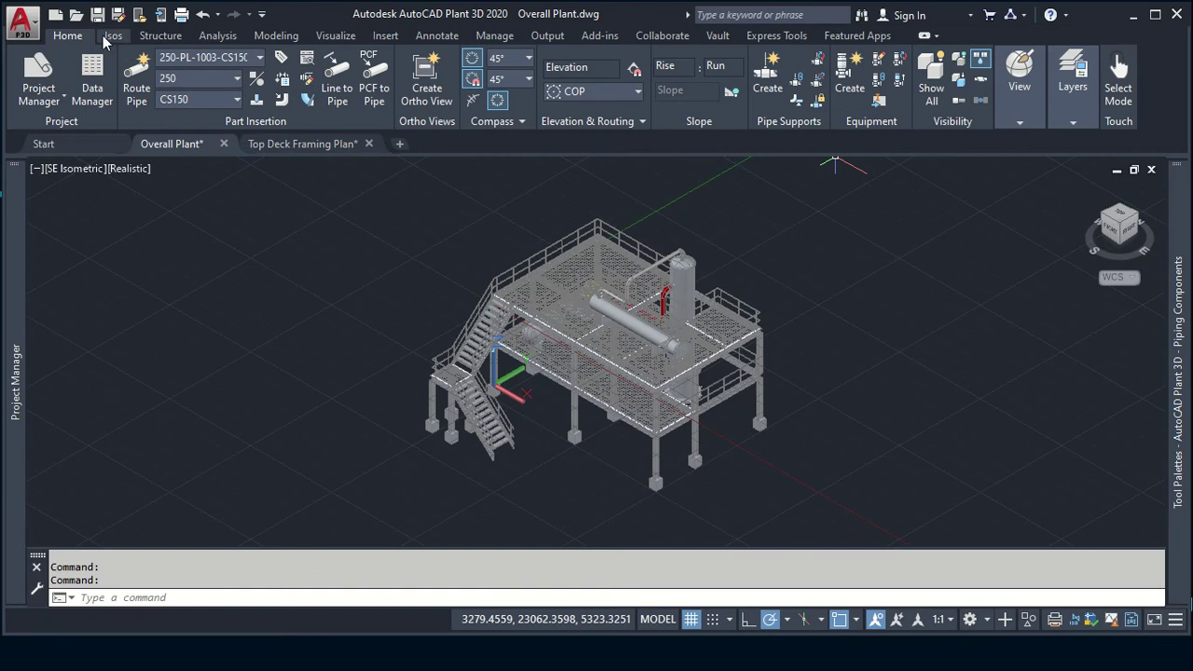
Step: Turn off the P-301A&B, StructureMain Deck and V-301 layers, with Structure Top Deck on
left_click(1056, 105)
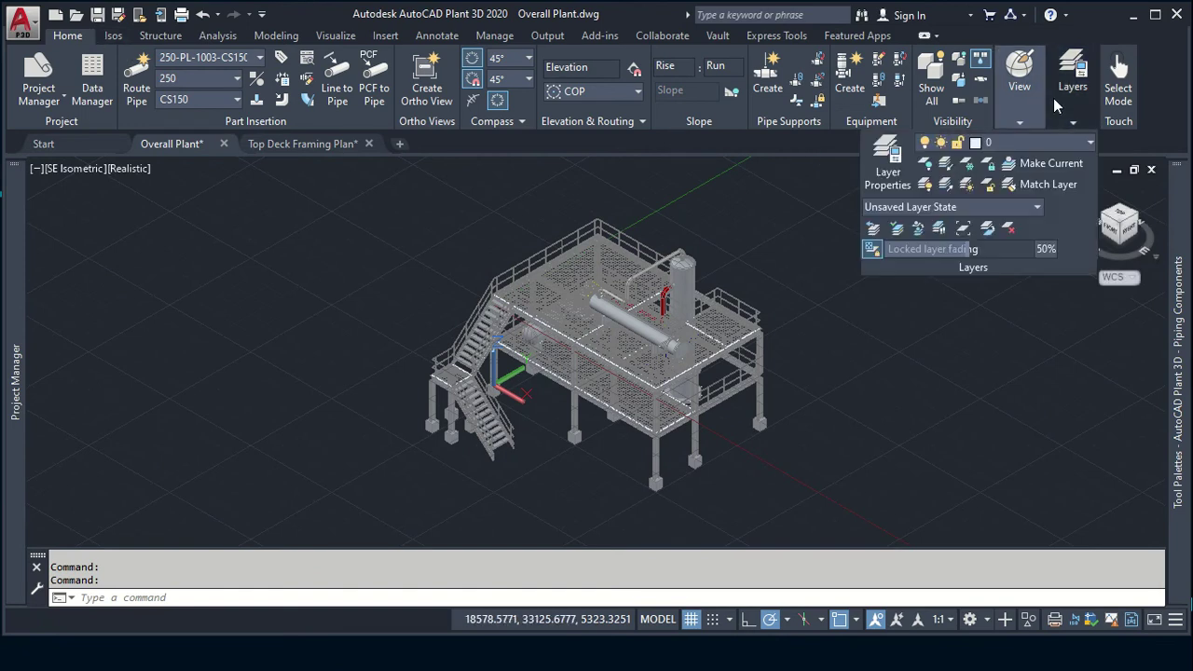
left_click(1090, 142)
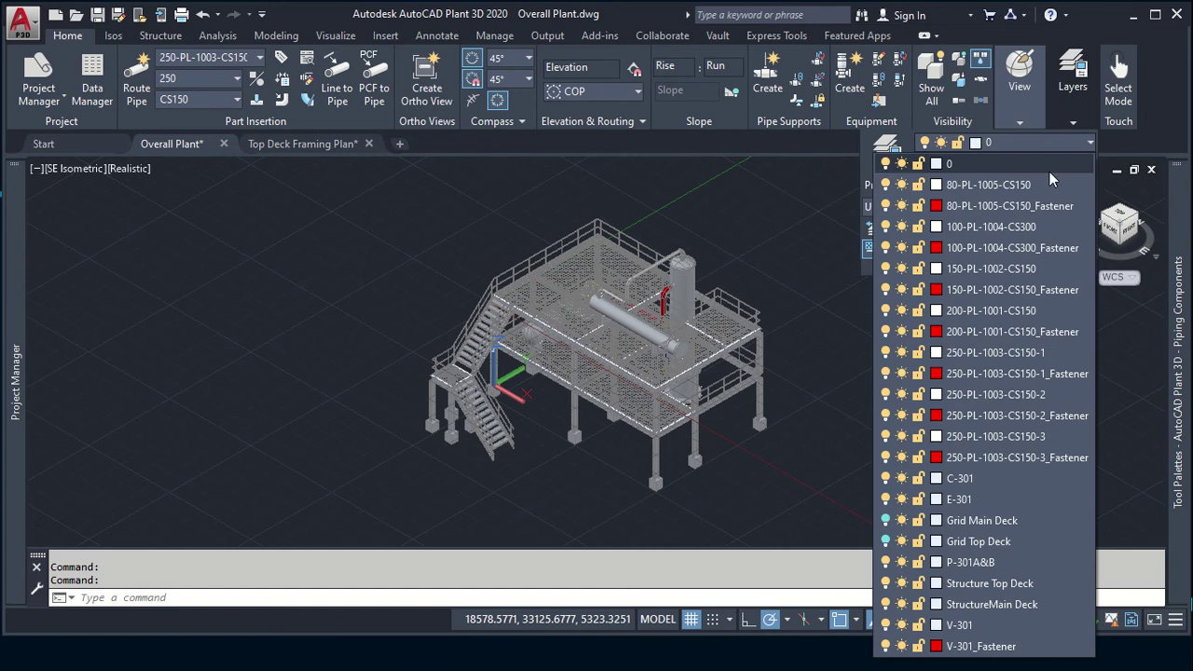
left_click(885, 561)
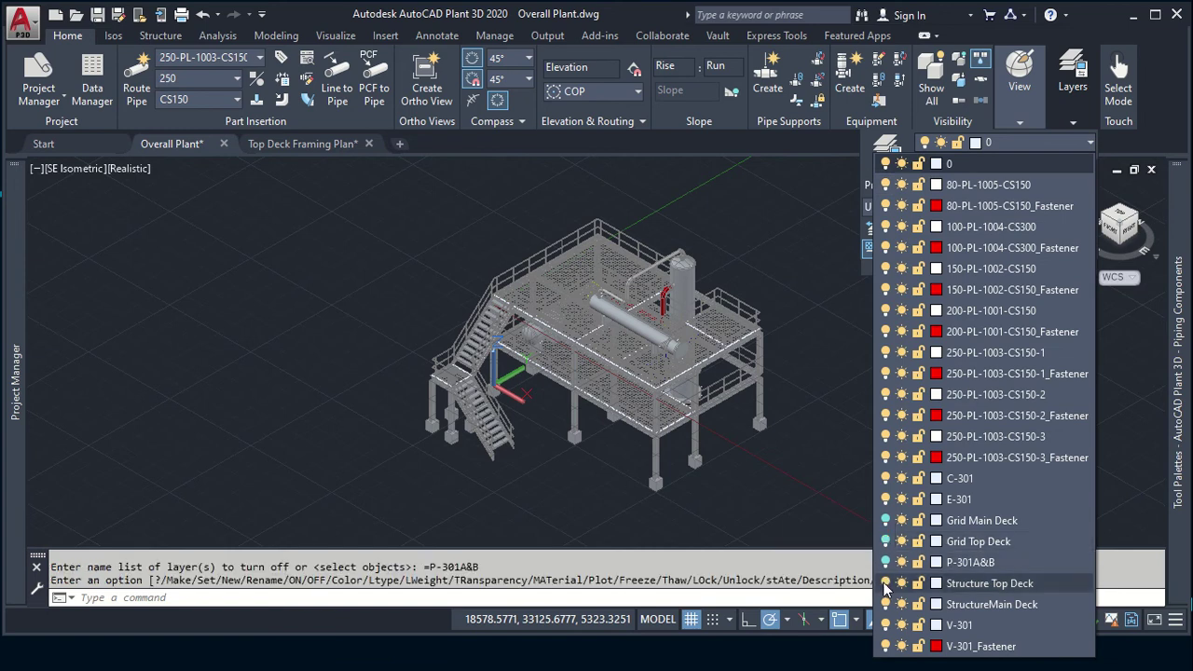
left_click(885, 583)
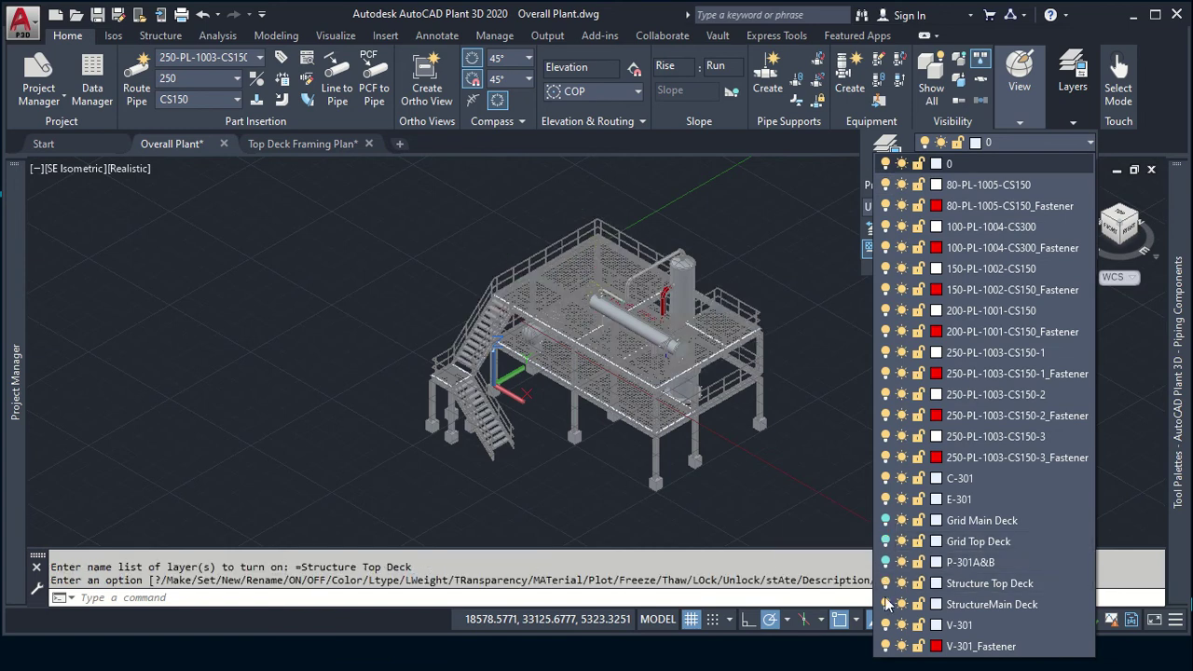
left_click(885, 604)
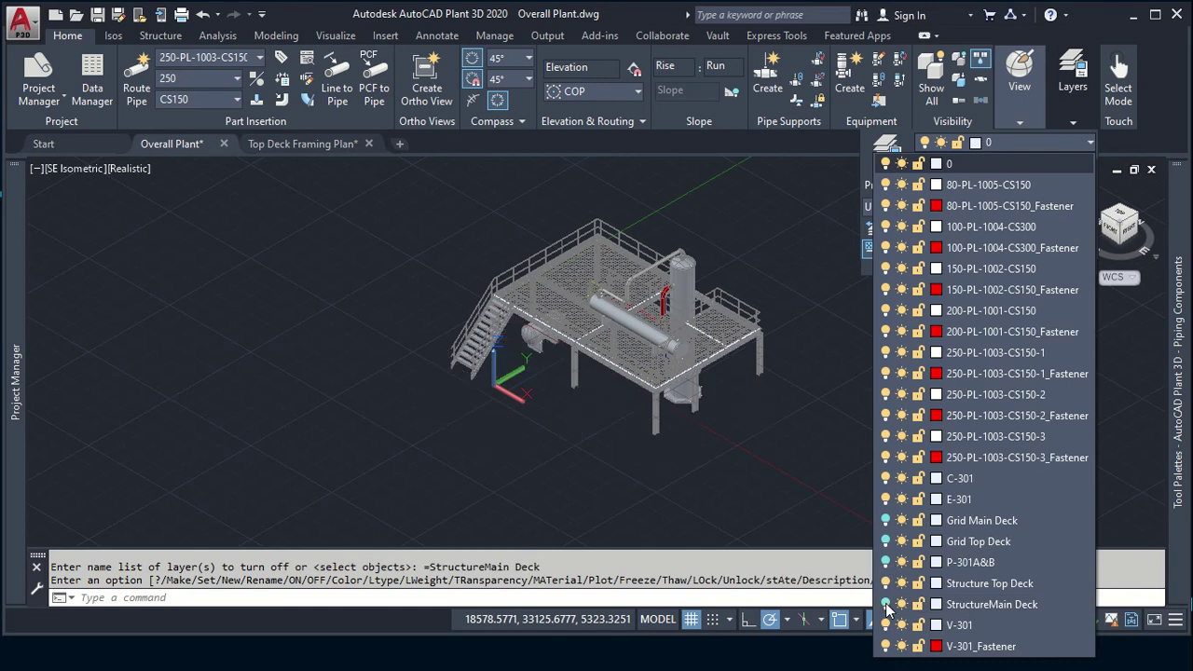
left_click(885, 625)
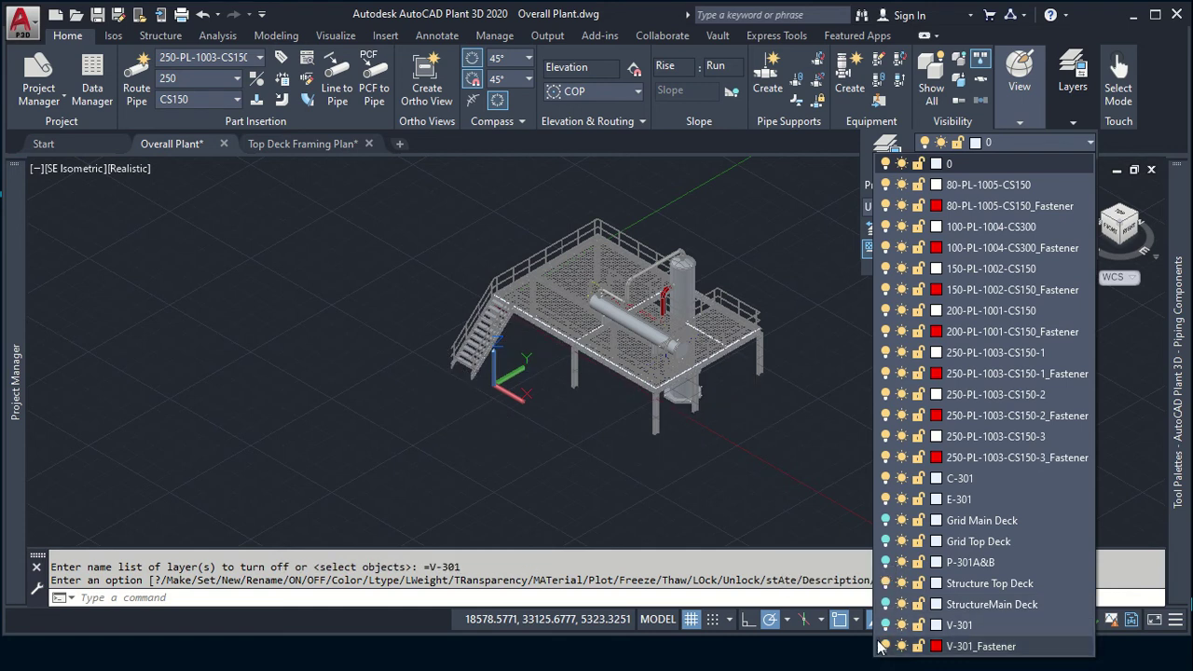
left_click(880, 646)
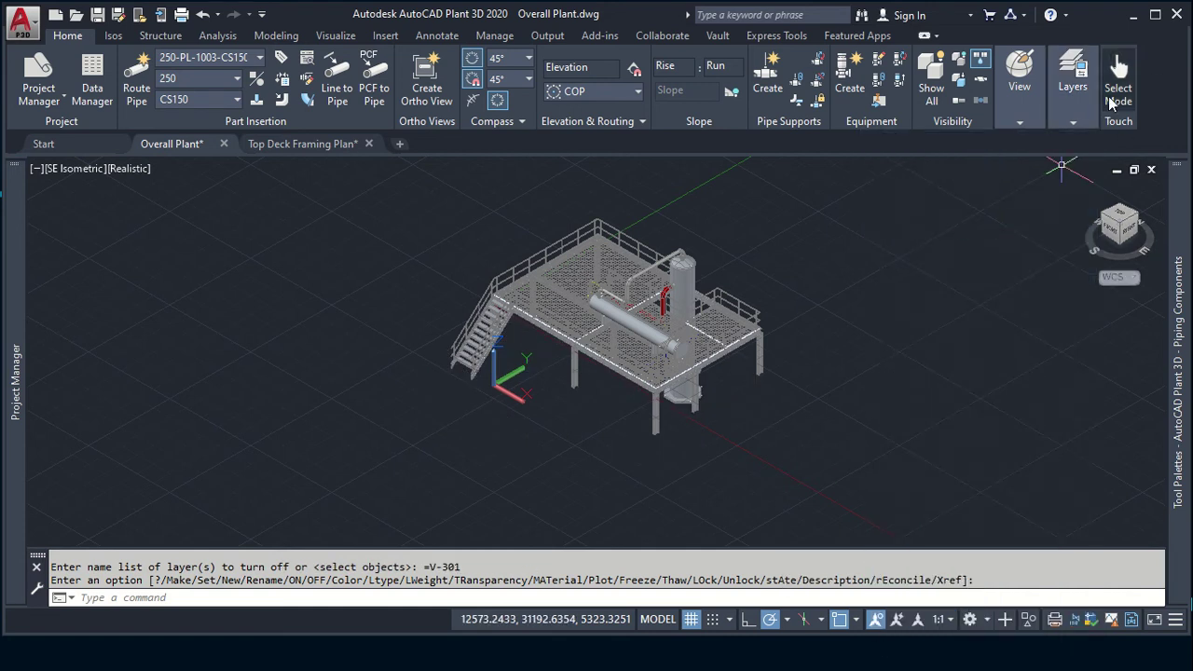
Step: Turn off the 80-, 100-, 150-, 200- and 250-PL-1003-CS150-1 pipe and fastener layers
left_click(1077, 146)
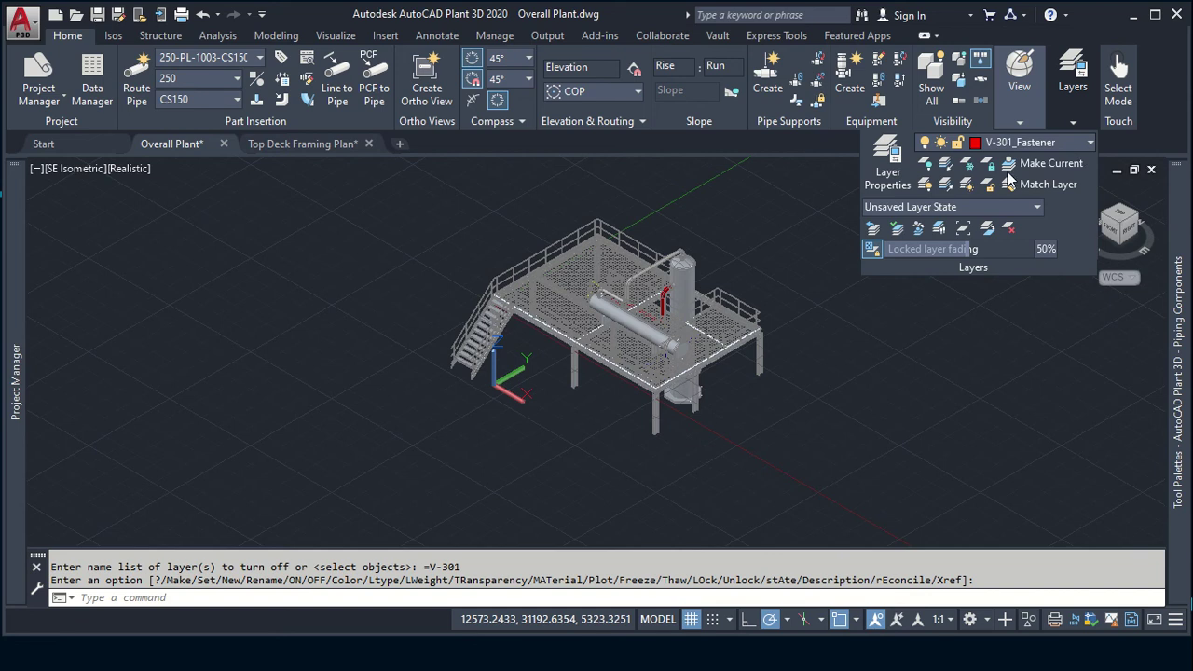
left_click(996, 172)
left_click(1061, 147)
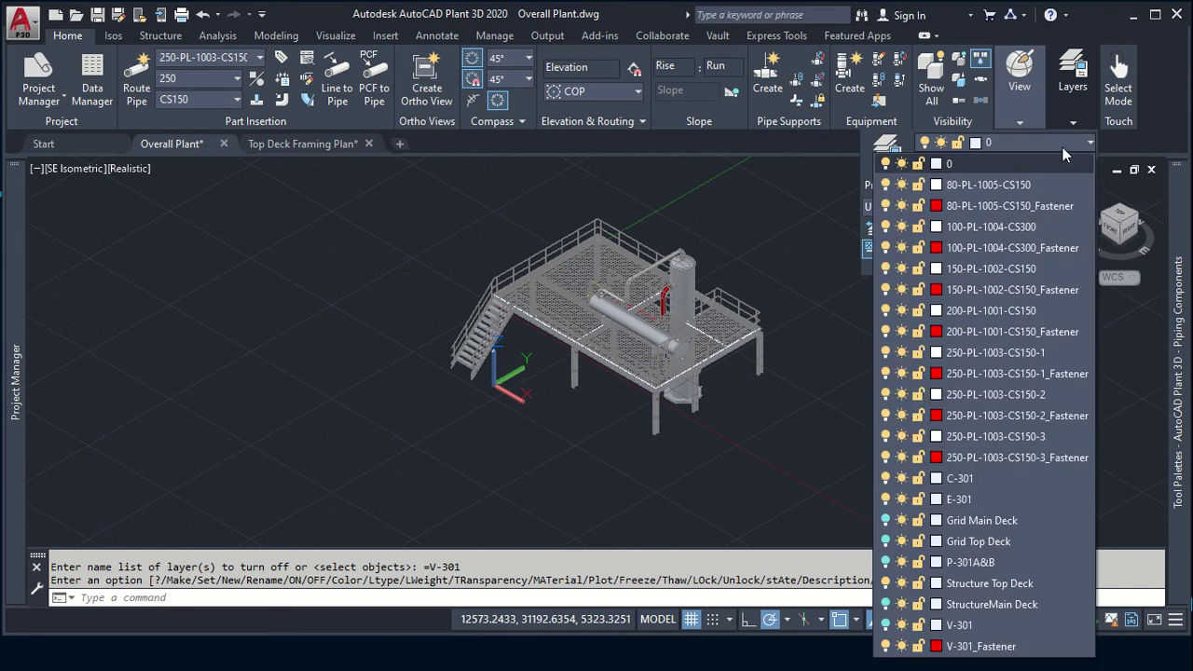
left_click(885, 184)
left_click(885, 206)
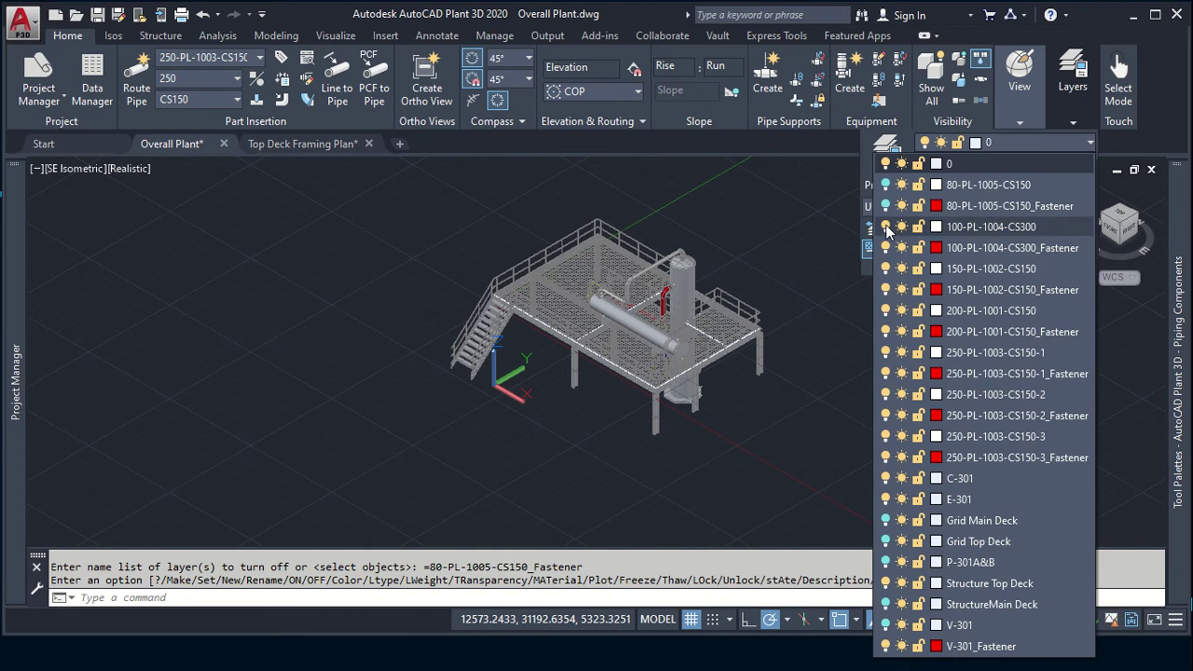
left_click(885, 227)
left_click(885, 248)
left_click(885, 269)
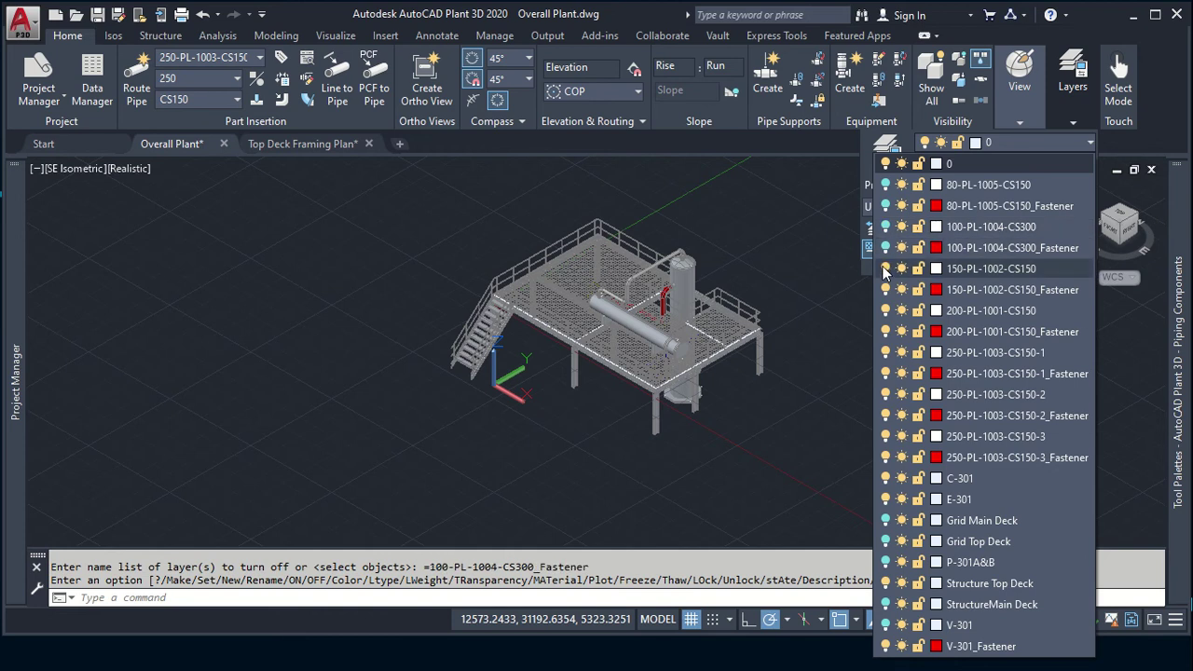
left_click(885, 290)
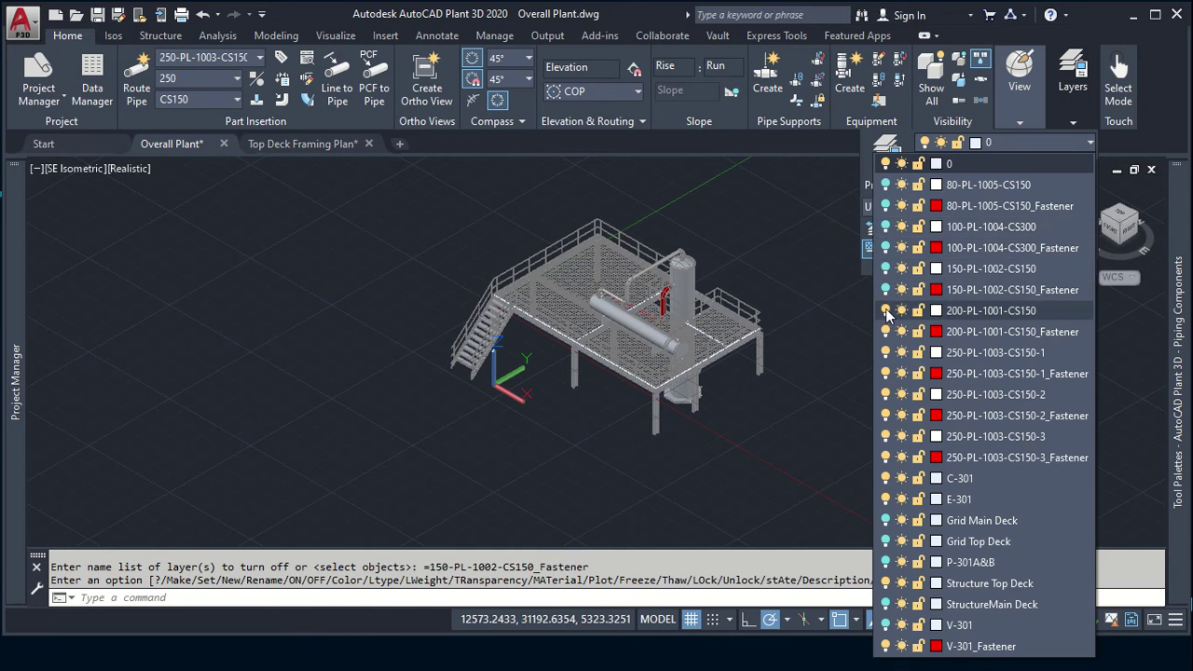
left_click(885, 310)
left_click(885, 331)
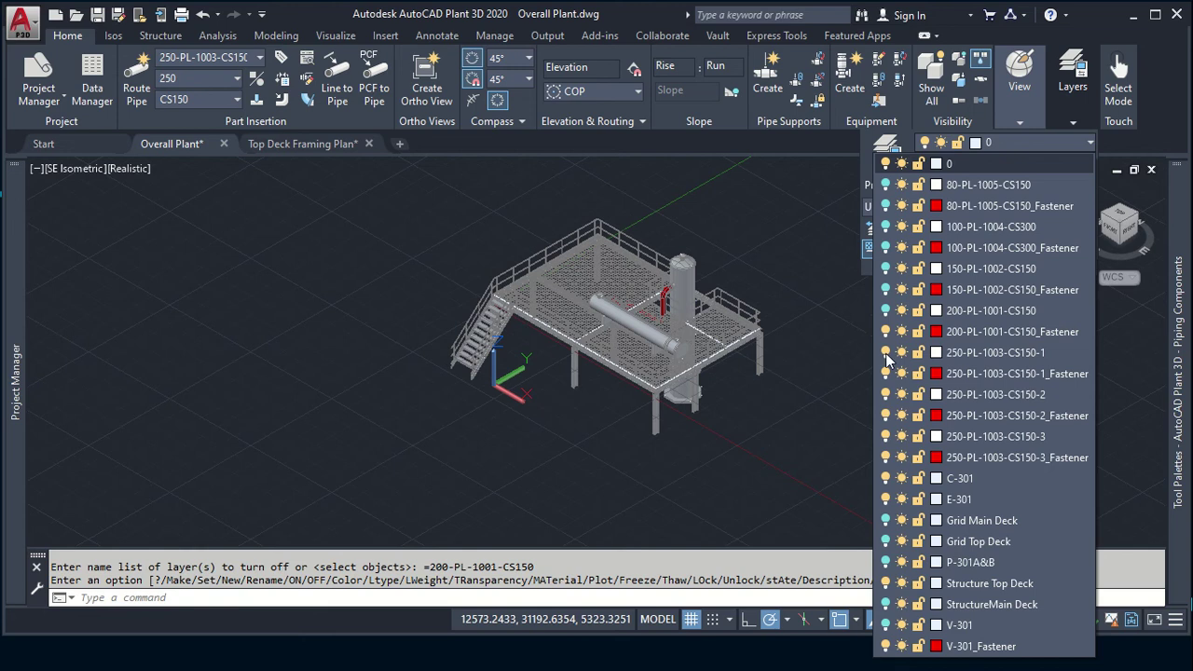
left_click(885, 352)
left_click(885, 373)
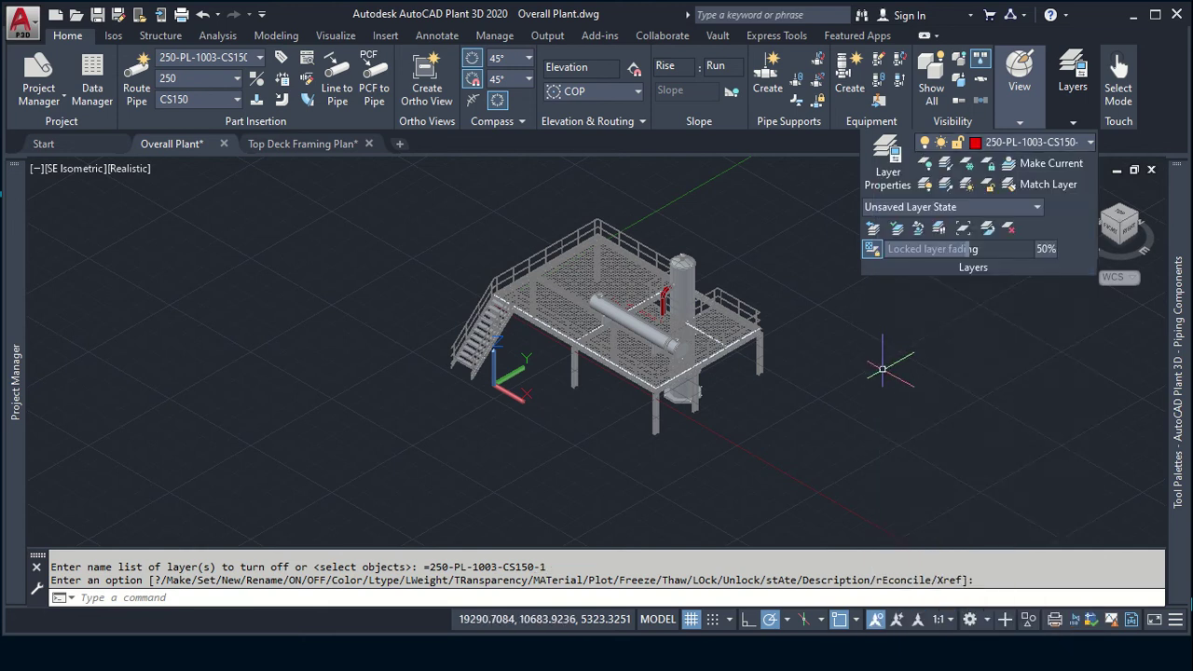
Step: Make layer 0 current and turn off the remaining 250-PL-1003 layers, C-301 and E-301
left_click(1051, 143)
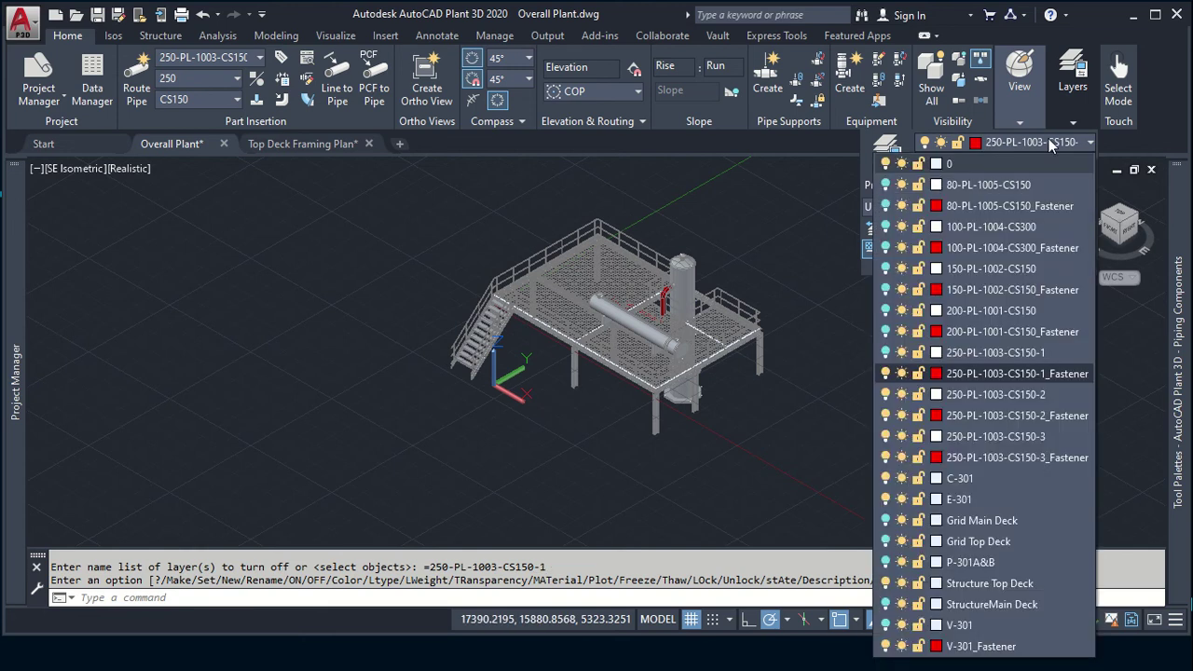
left_click(977, 163)
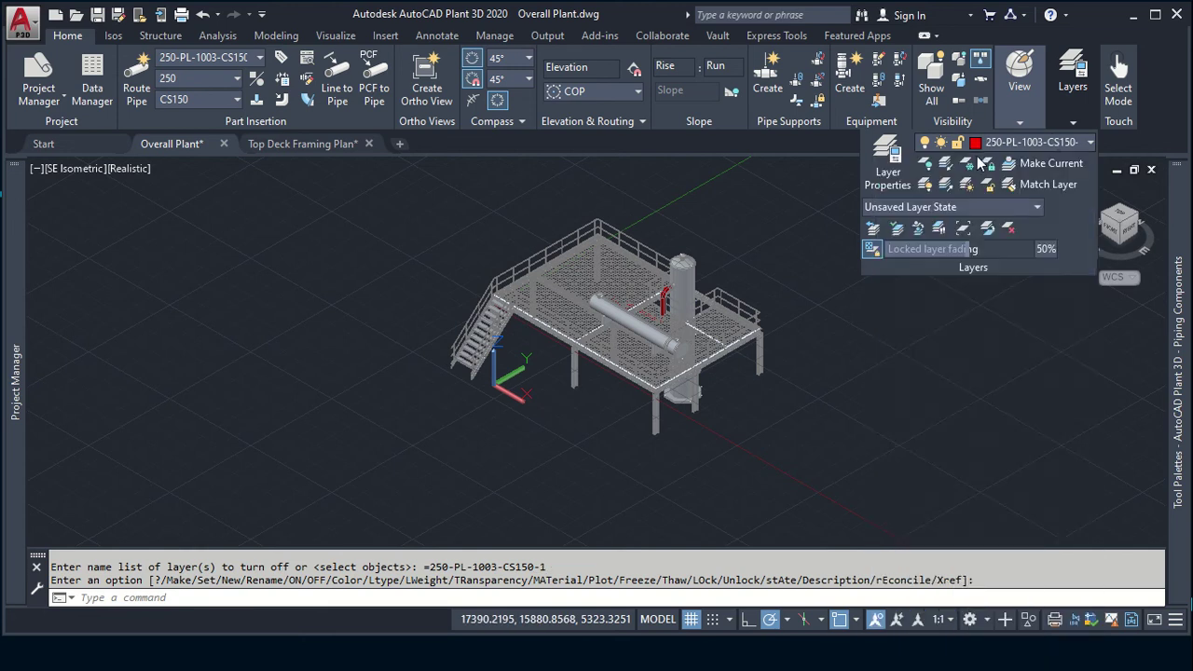
left_click(1043, 146)
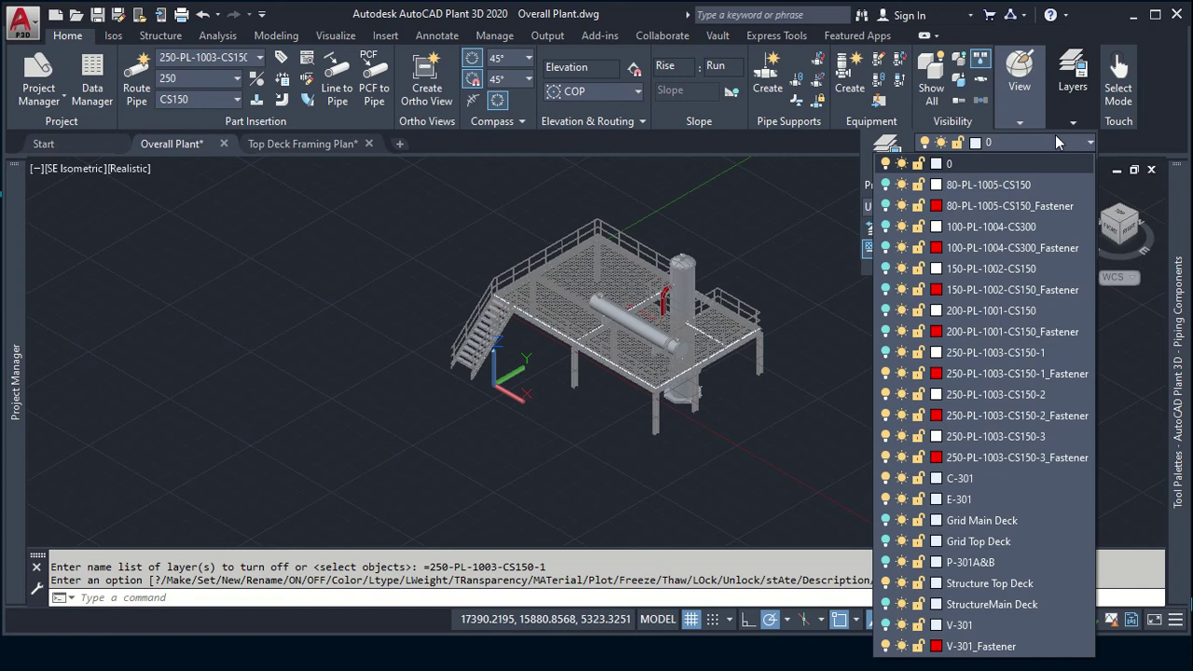
left_click(885, 373)
left_click(885, 415)
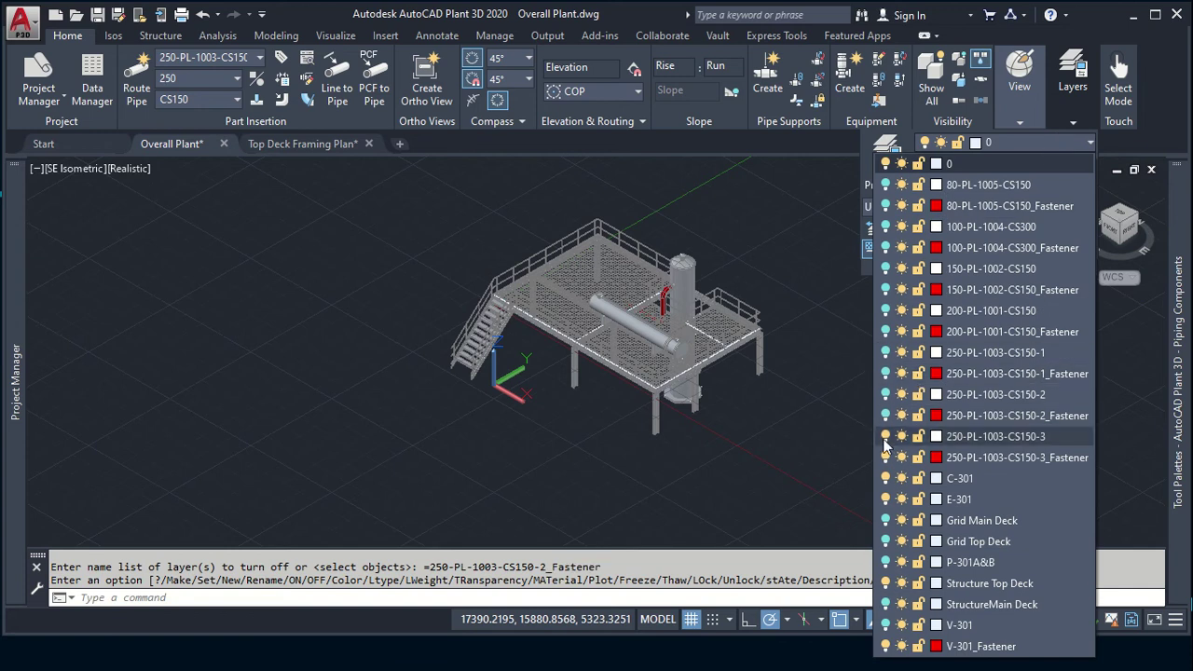
left_click(883, 438)
left_click(885, 457)
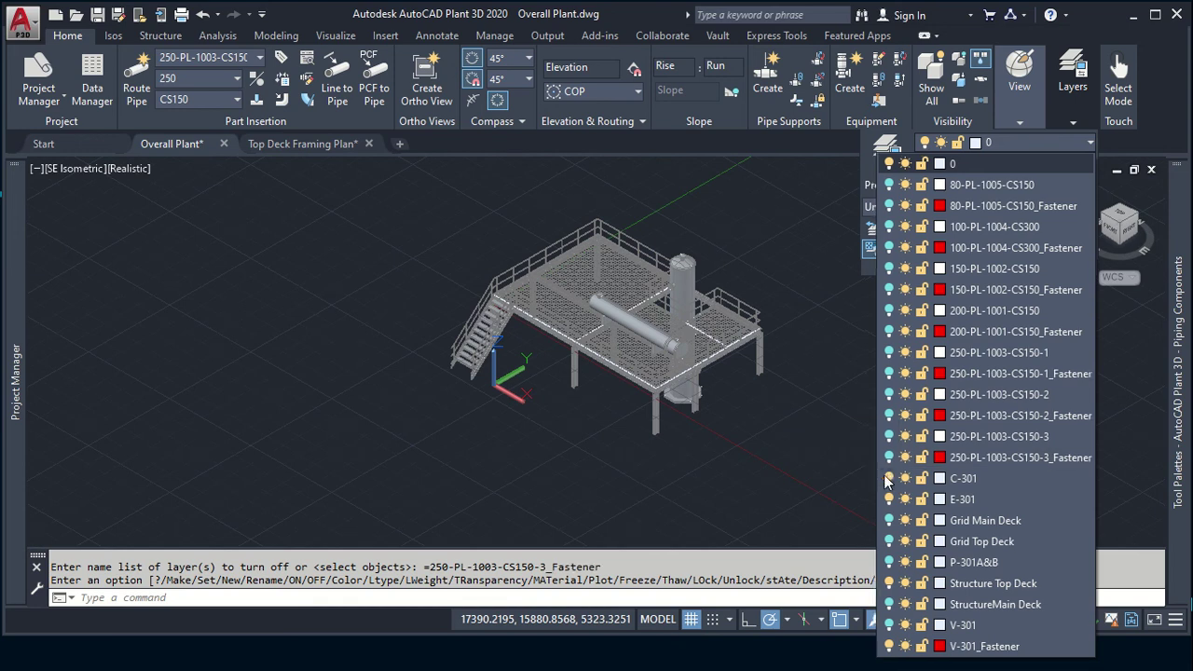
left_click(885, 477)
left_click(884, 500)
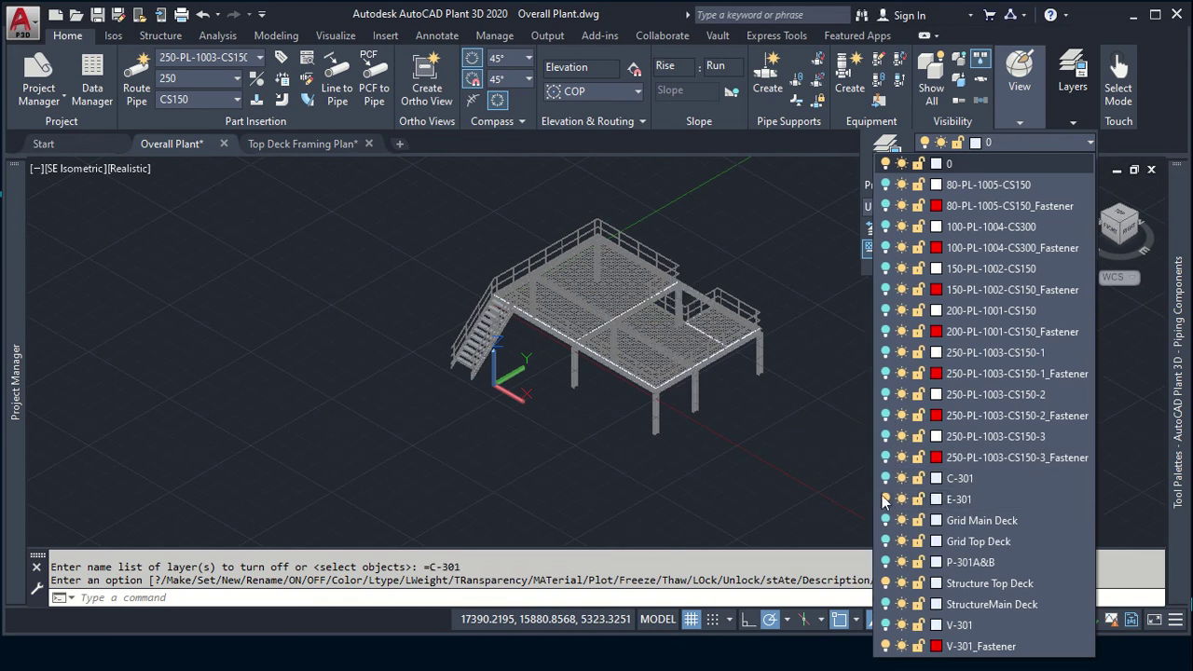
Step: Turn off the V-301, V-301_Fastener and Structure Top Deck layers
left_click(884, 646)
left_click(878, 625)
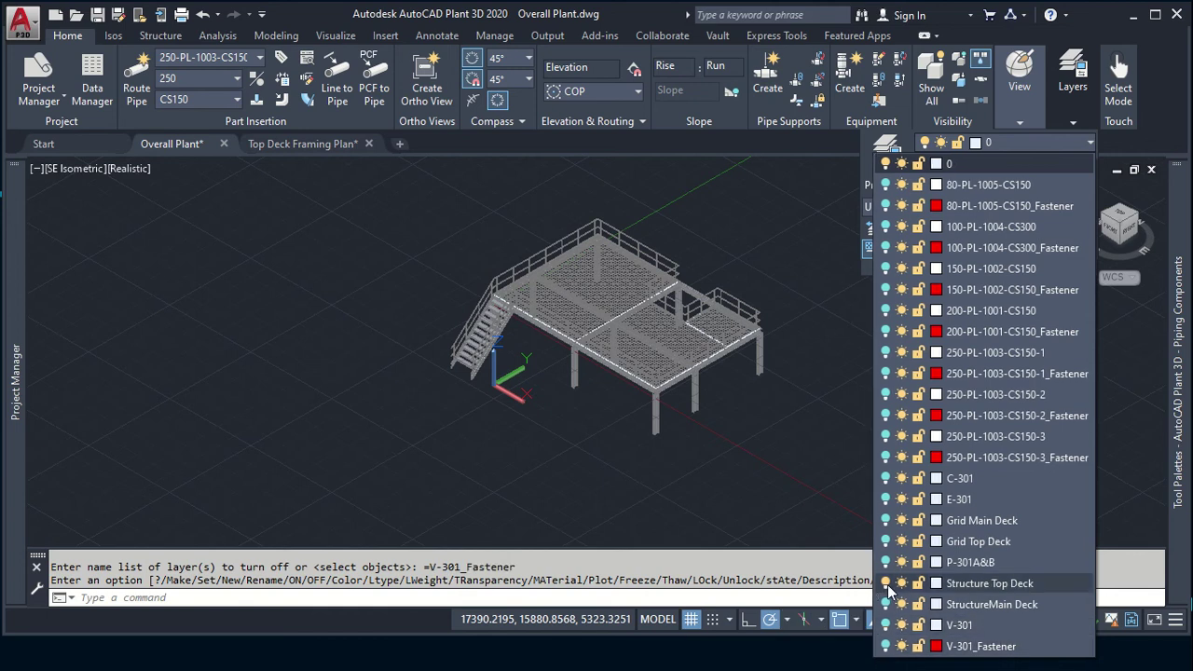
left_click(886, 583)
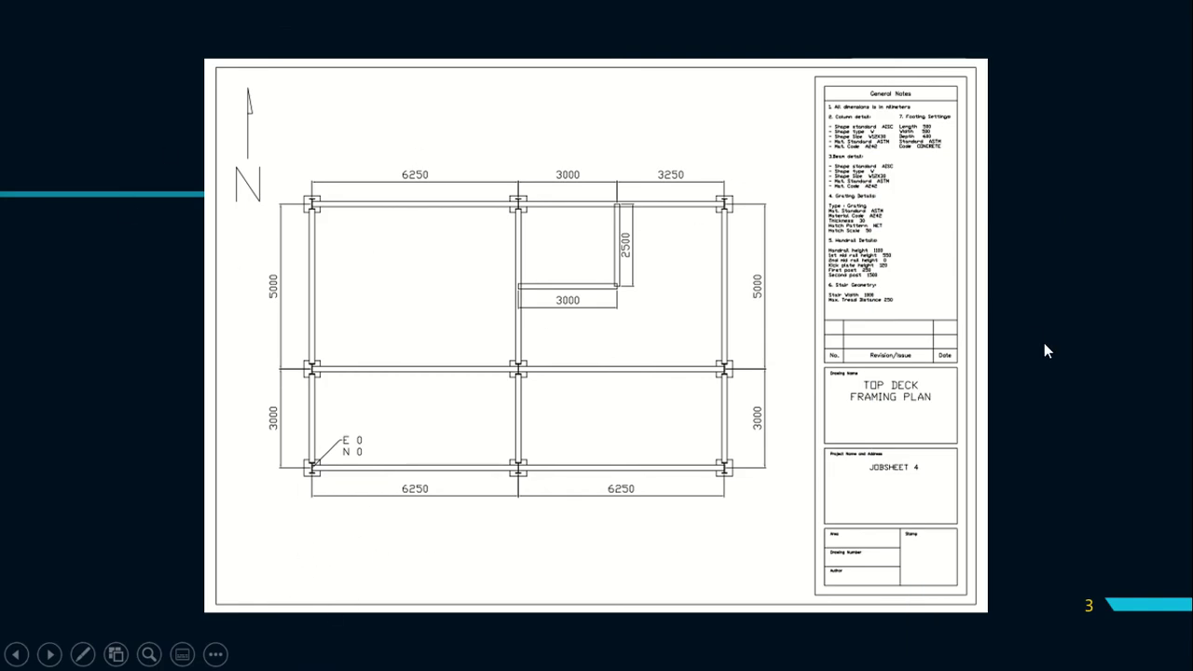
Step: Glance at the key elevation slide, return to the Top Deck Framing Plan slide, then go back to AutoCAD
left_click(868, 442)
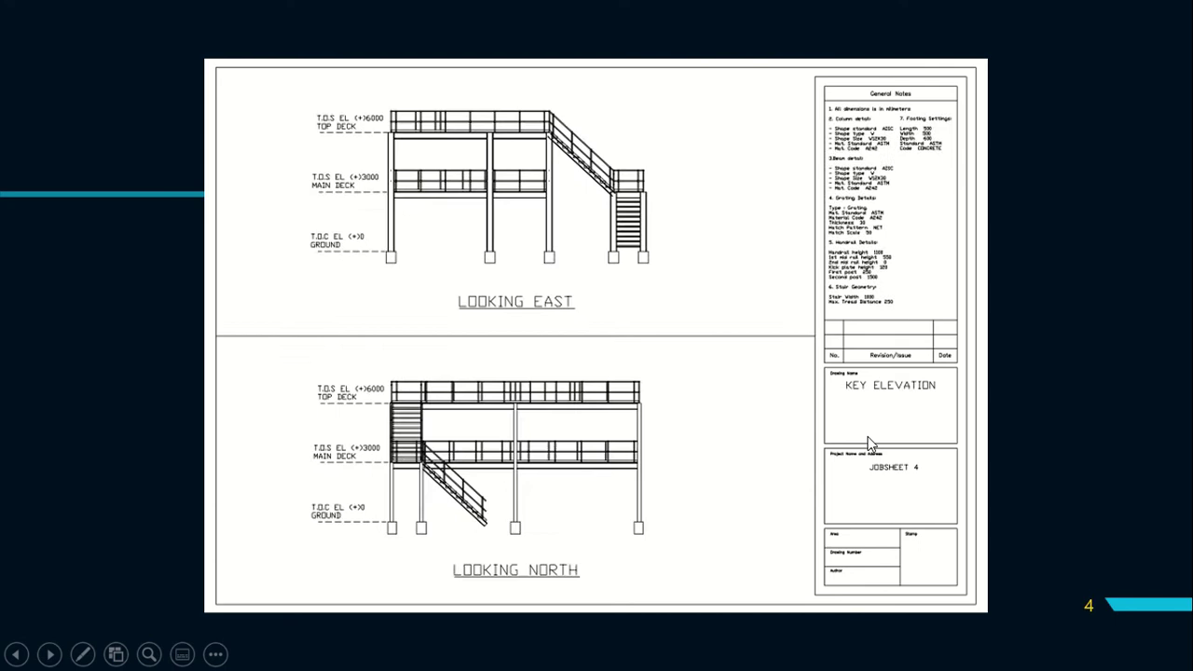
key("Left")
key("alt+Tab")
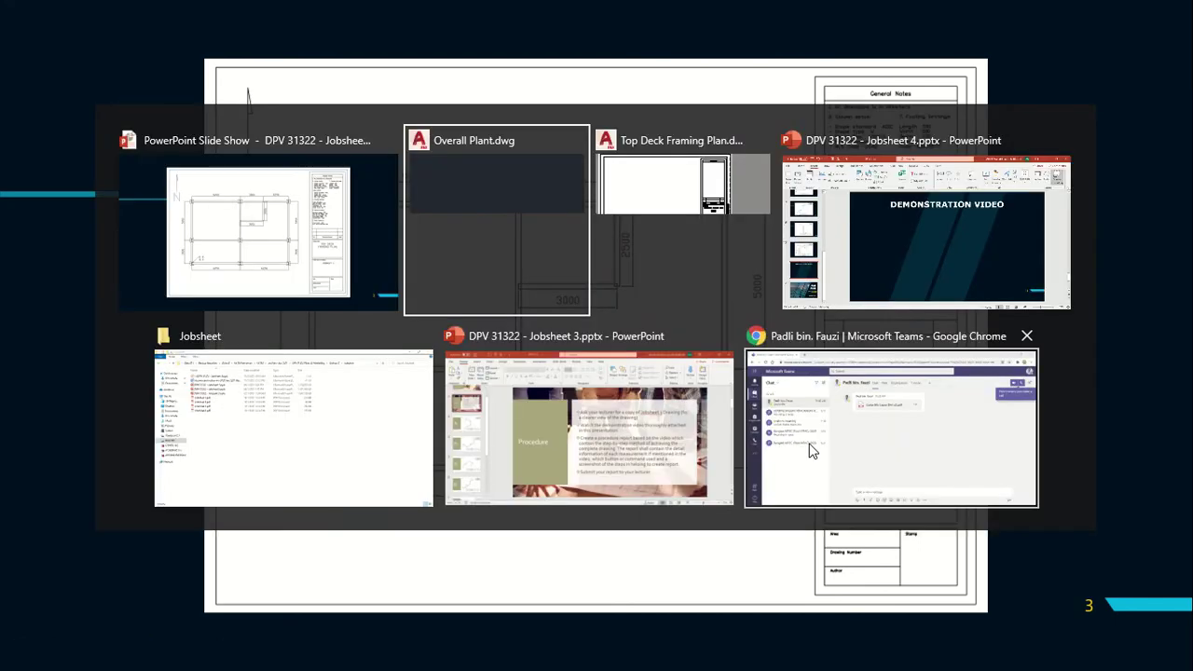
Step: Turn Structure Top Deck back on and turn StructureMain Deck off
key("Return")
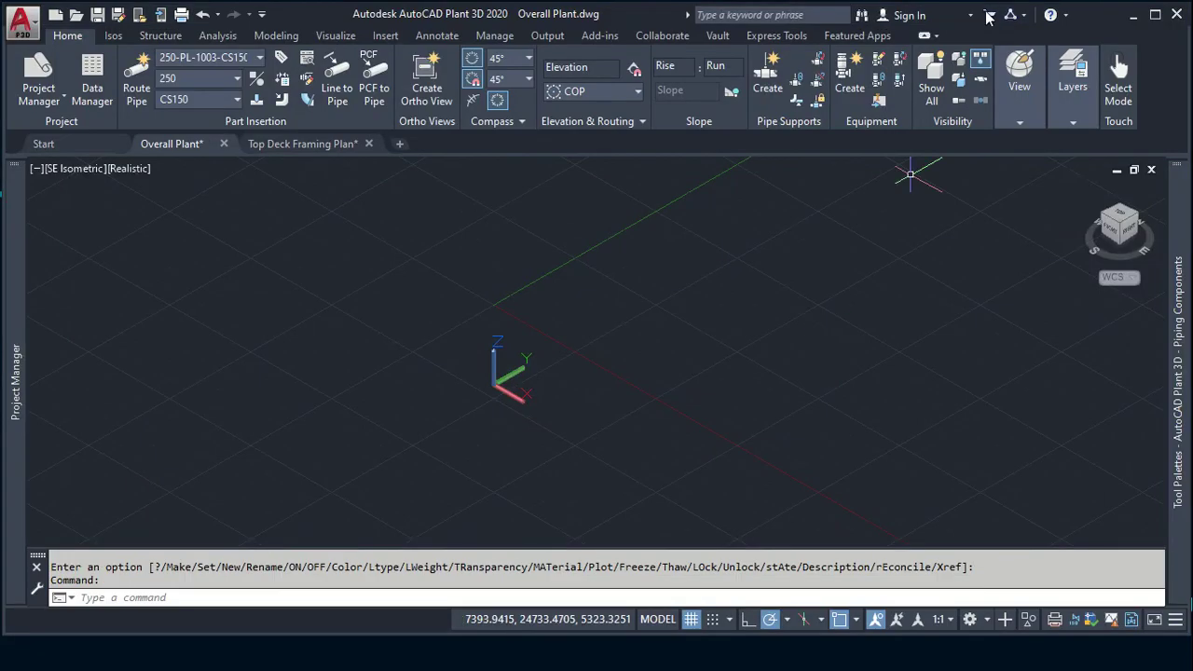
left_click(1085, 119)
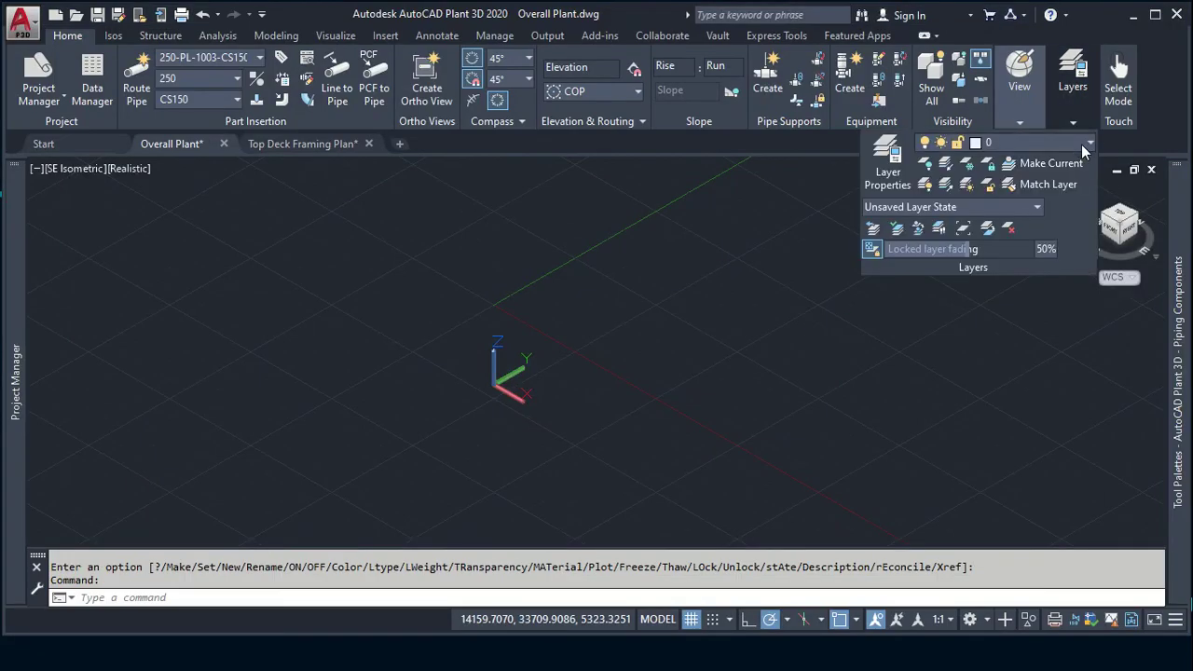
left_click(1082, 145)
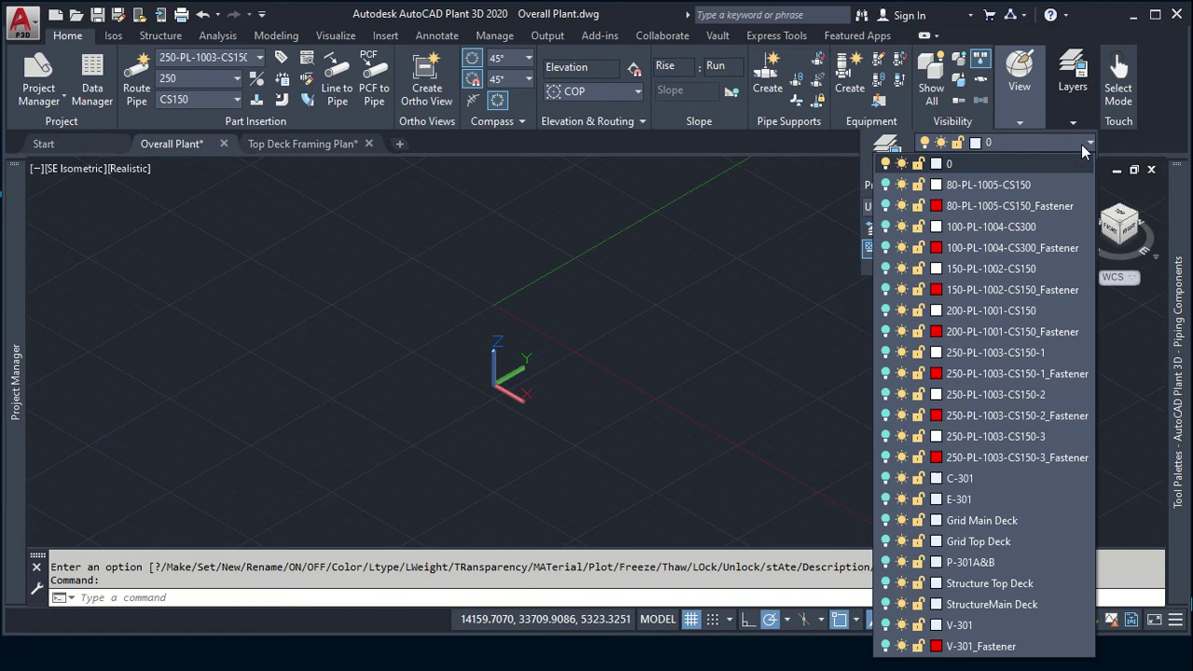
left_click(887, 583)
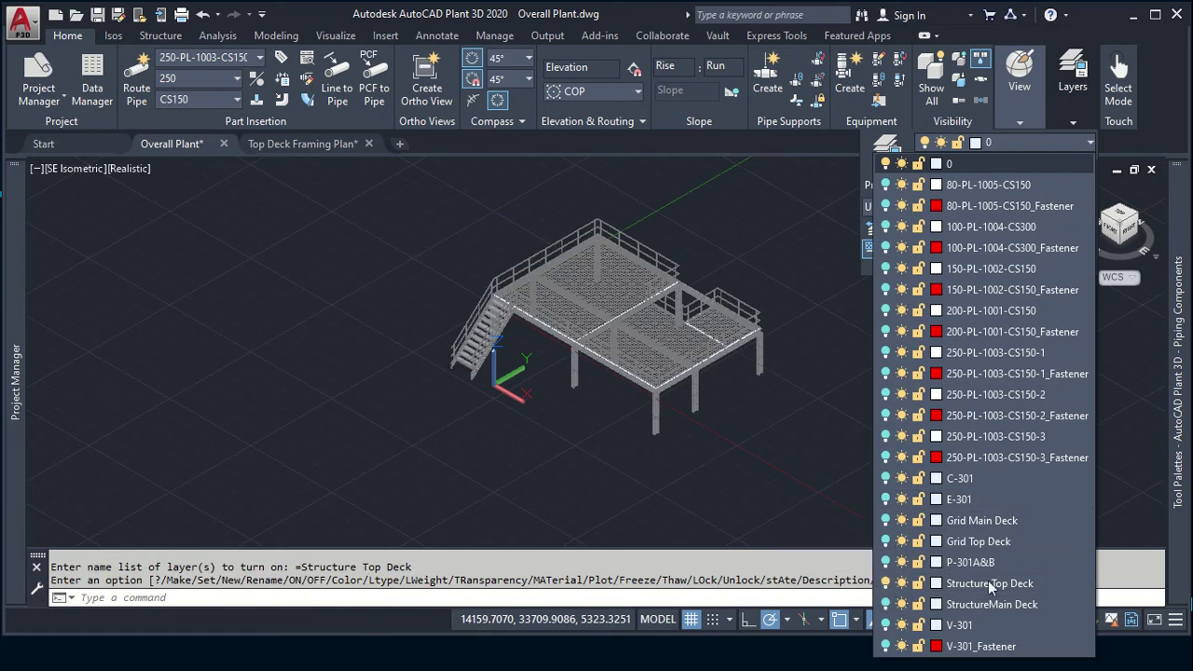
left_click(886, 603)
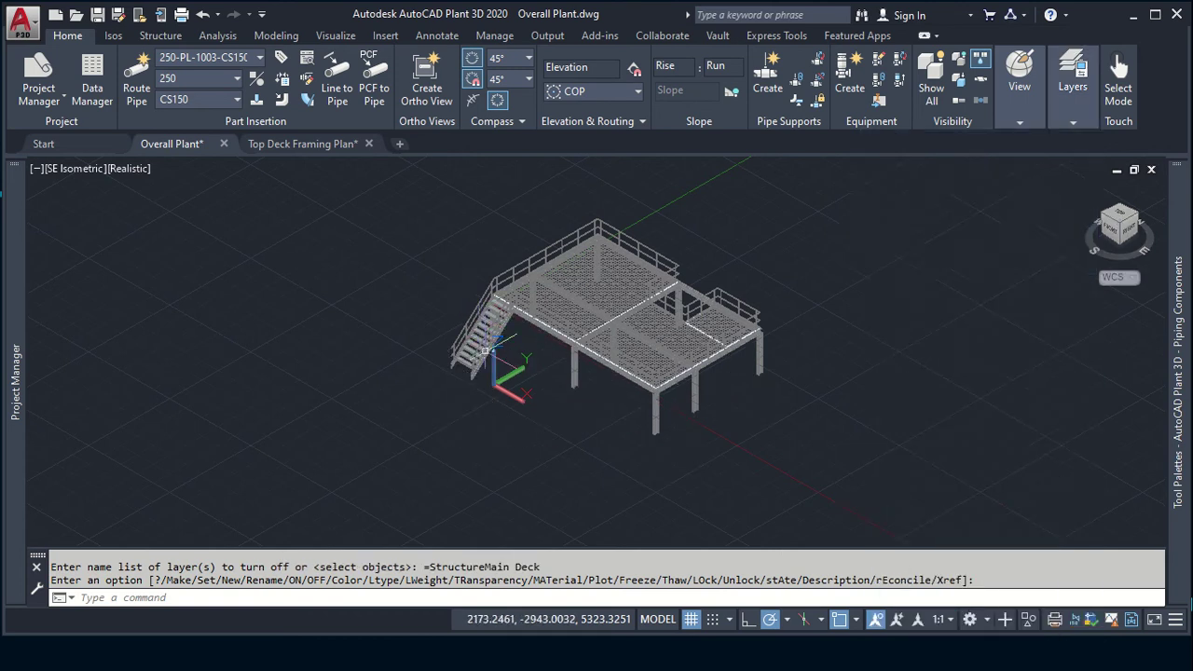
Step: Move the lasso-selected stairs onto the StructureMain Deck layer and view the deck from the top
scroll(513, 329, "up", 5)
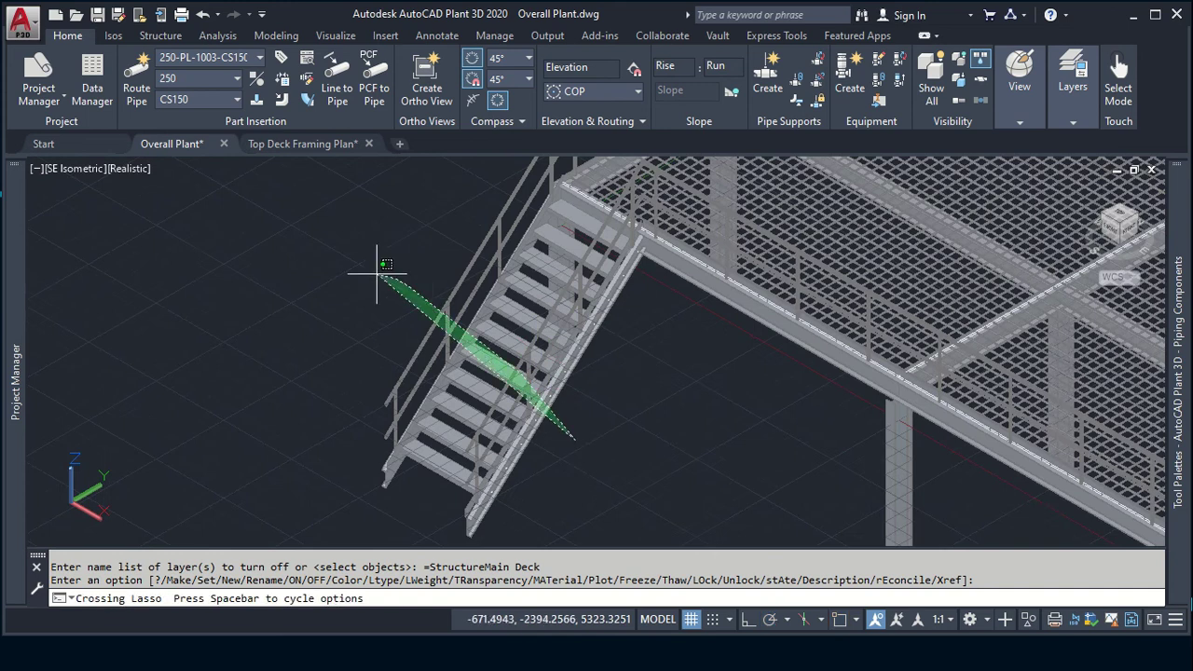
left_click_drag(596, 461, 378, 263)
left_click(1060, 121)
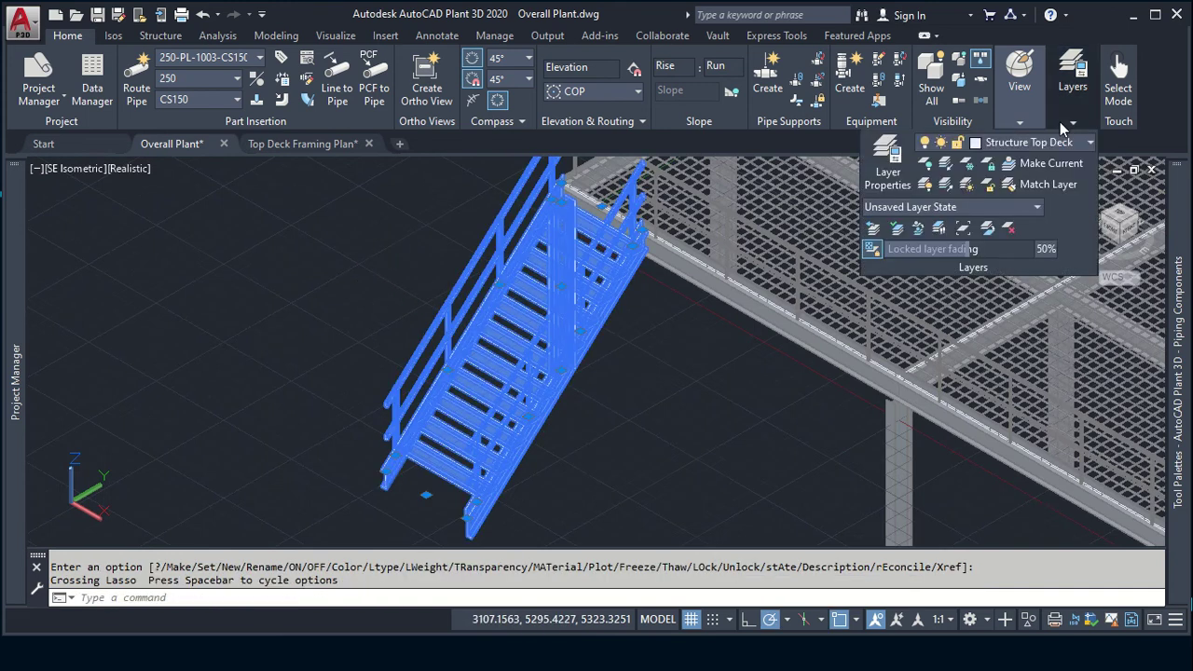
left_click(1087, 143)
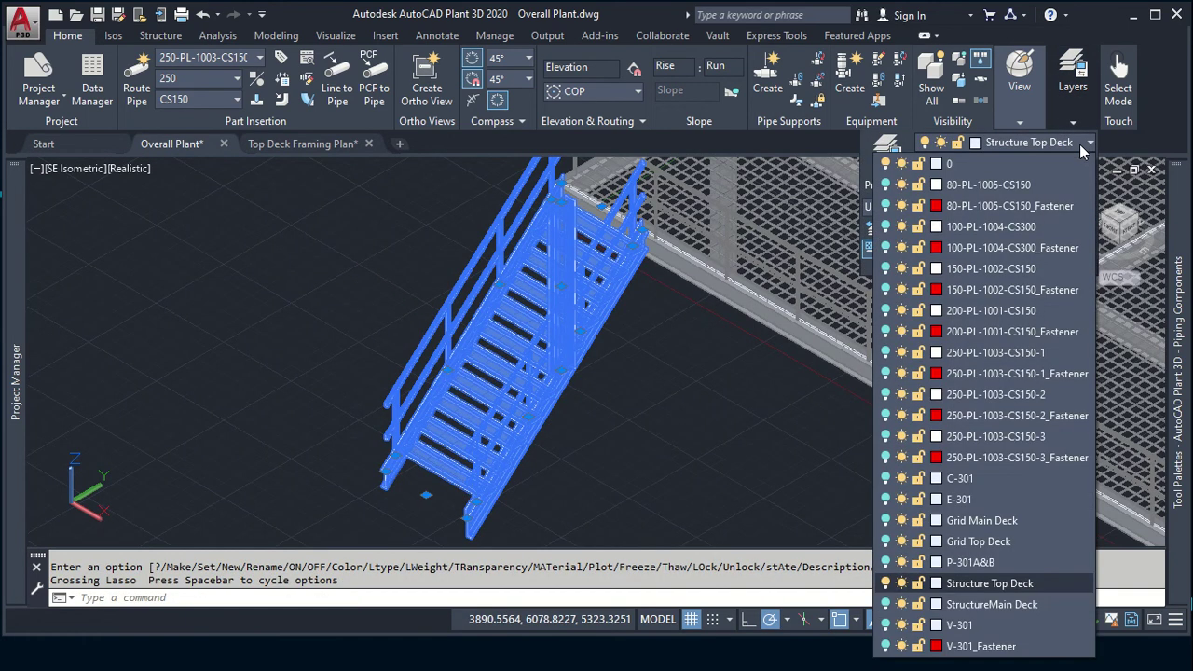
left_click(1012, 606)
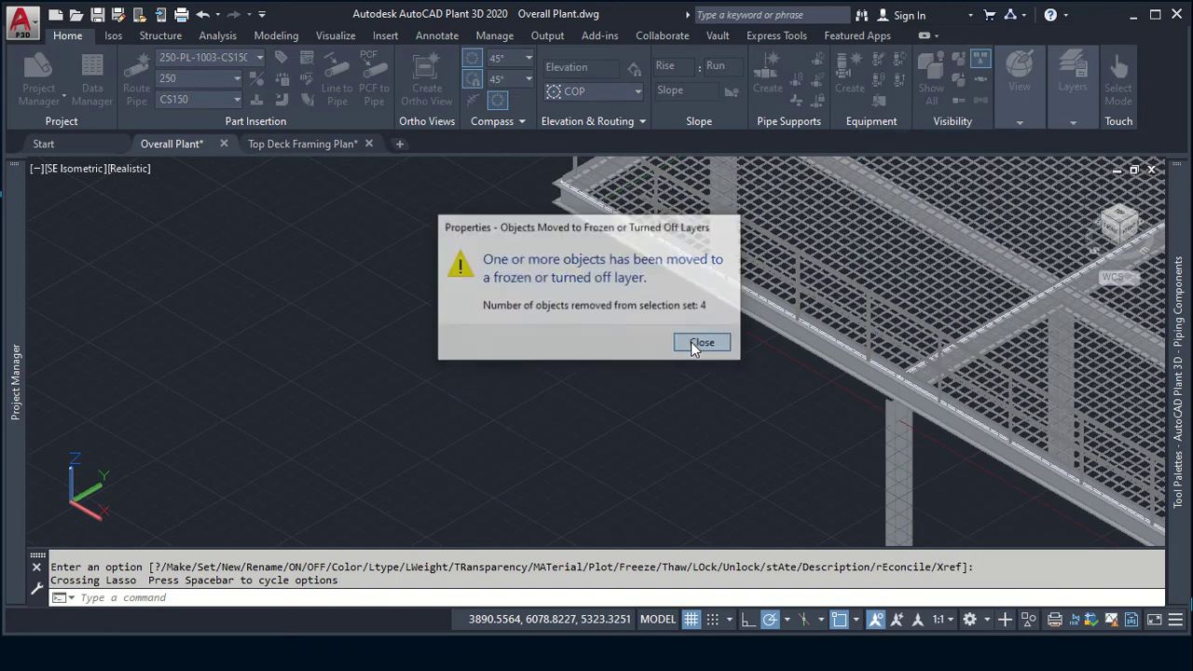
left_click(700, 343)
scroll(689, 355, "down", 3)
scroll(689, 354, "down", 2)
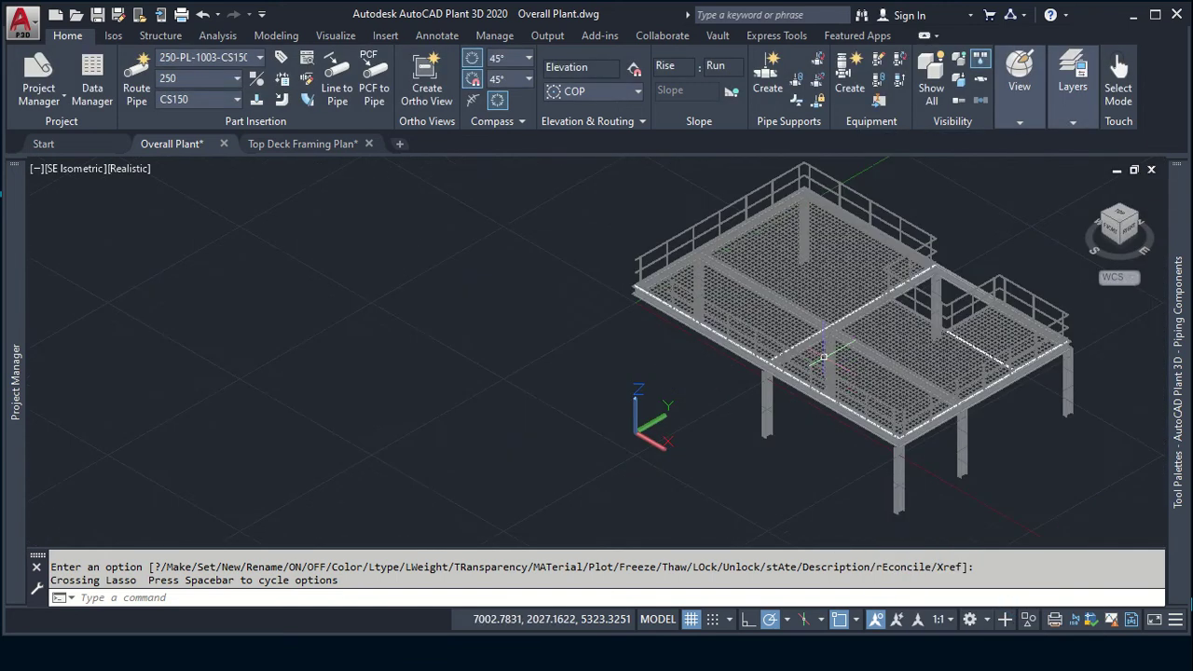
left_click(1116, 220)
Step: Centre the deck in the top view, then bring up the Top Deck Framing Plan drawing
scroll(726, 298, "up", 2)
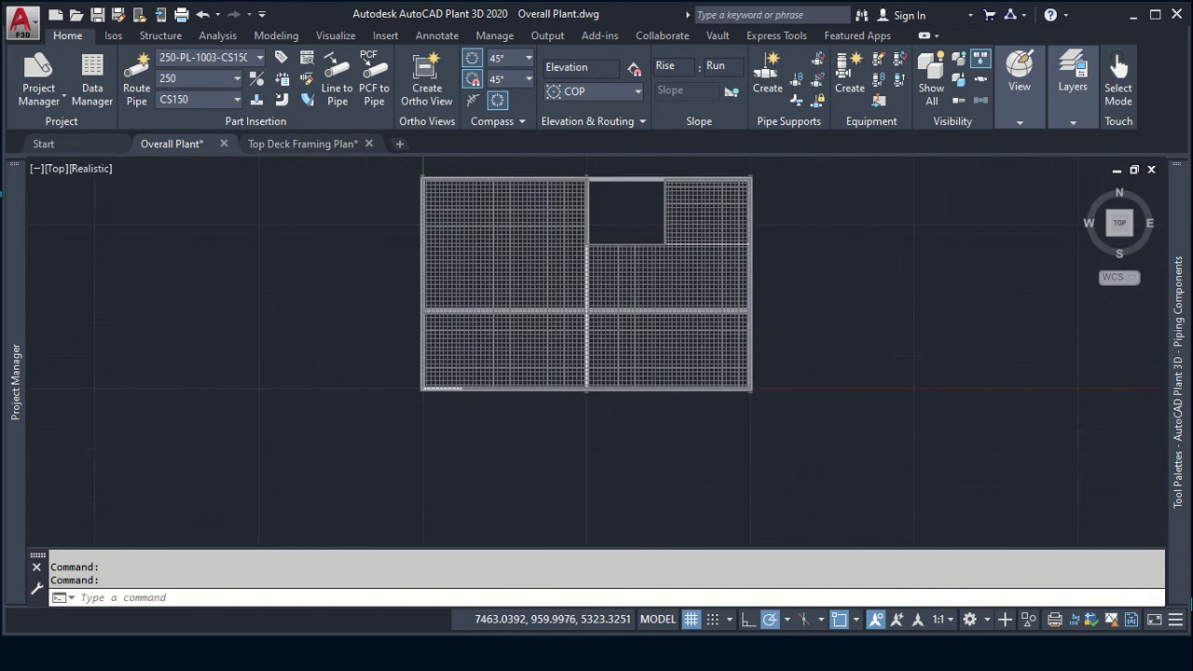
scroll(617, 359, "up", 2)
middle_click_drag(617, 360, 591, 413)
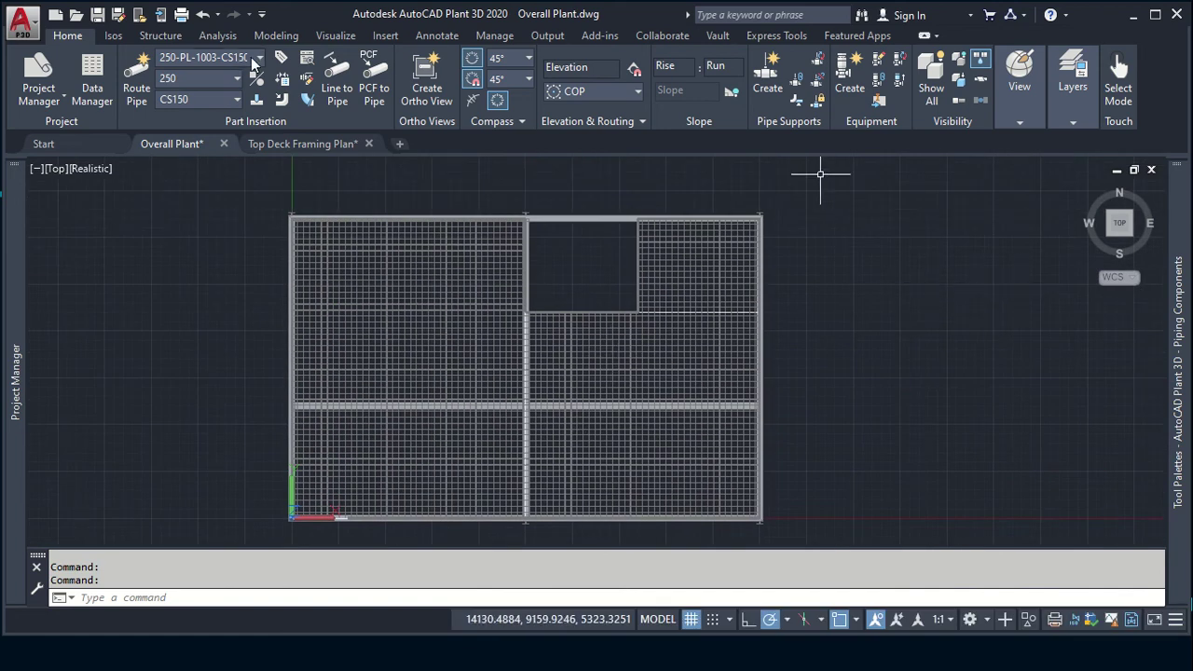
left_click(305, 151)
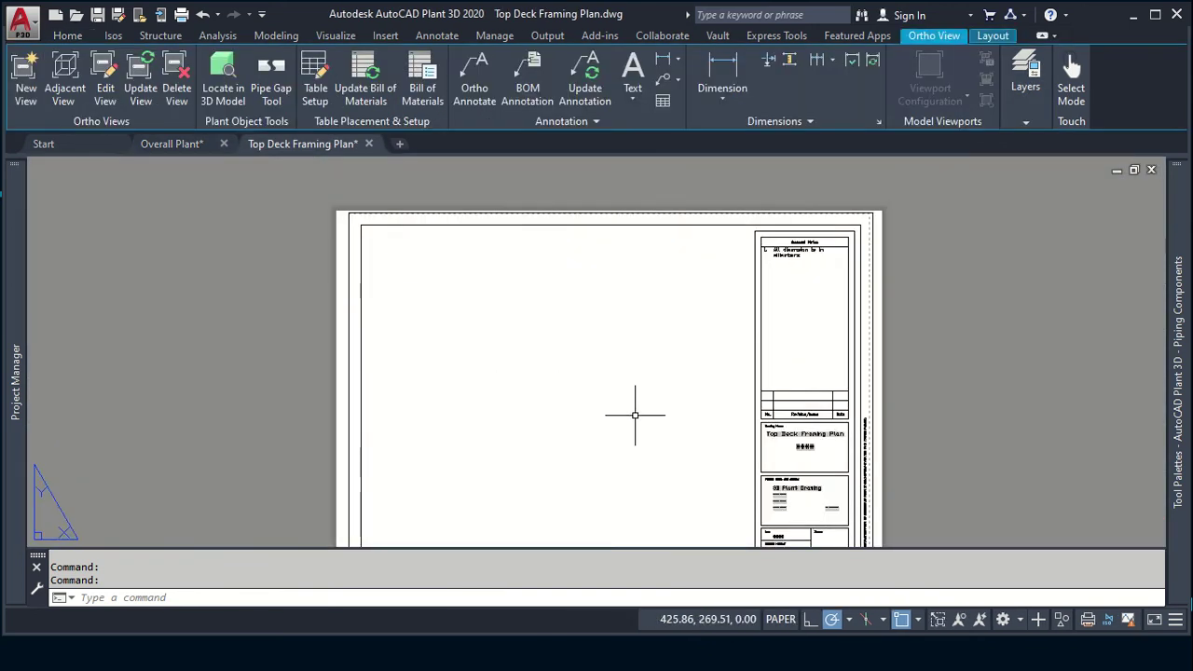
Step: Create a new ortho view with Overall Plant ticked as its reference model
left_click(24, 84)
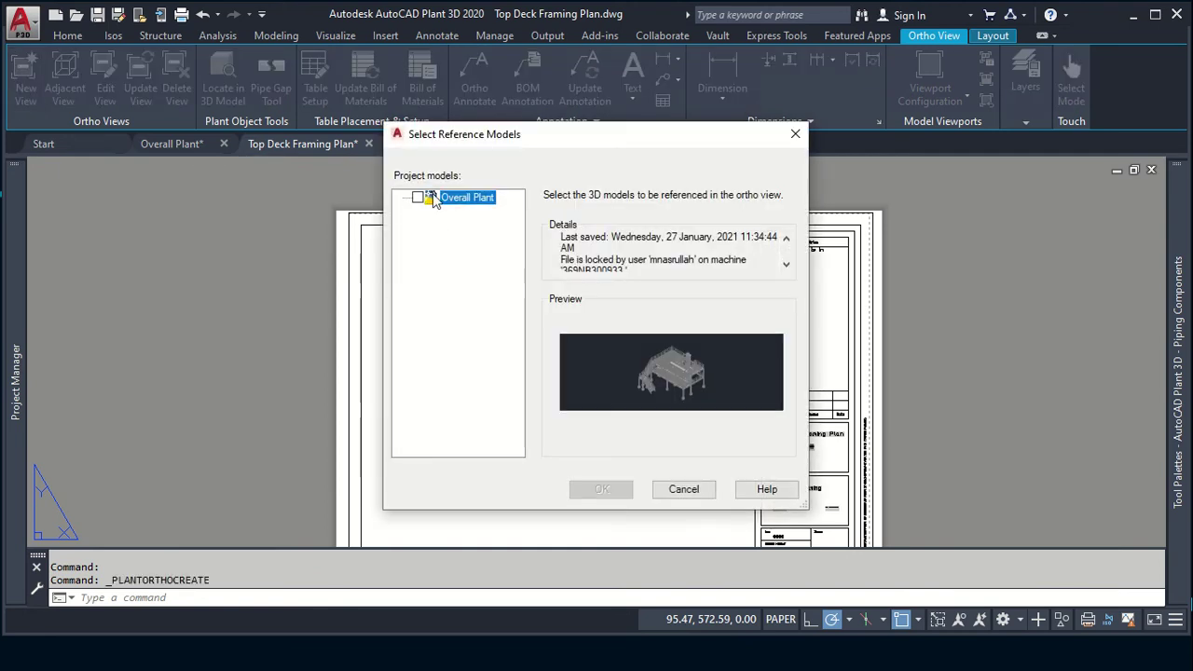
left_click(602, 489)
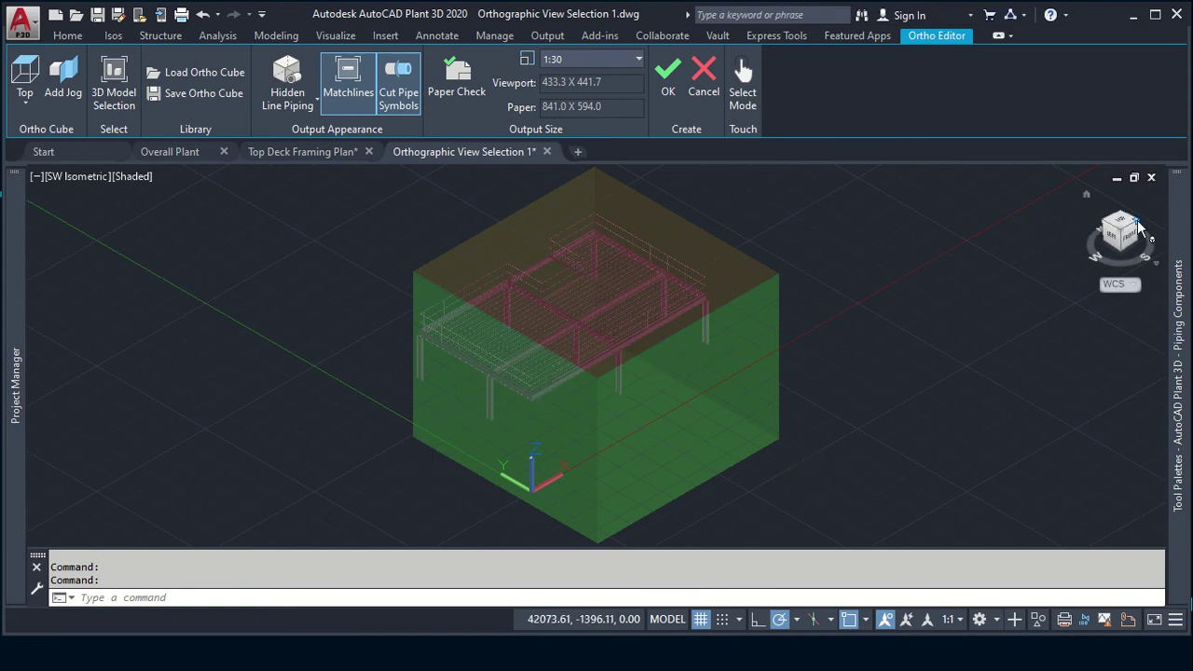
Step: View the ortho cube from the top, compare it with the reference slide, and cancel the ortho view
left_click(1125, 231)
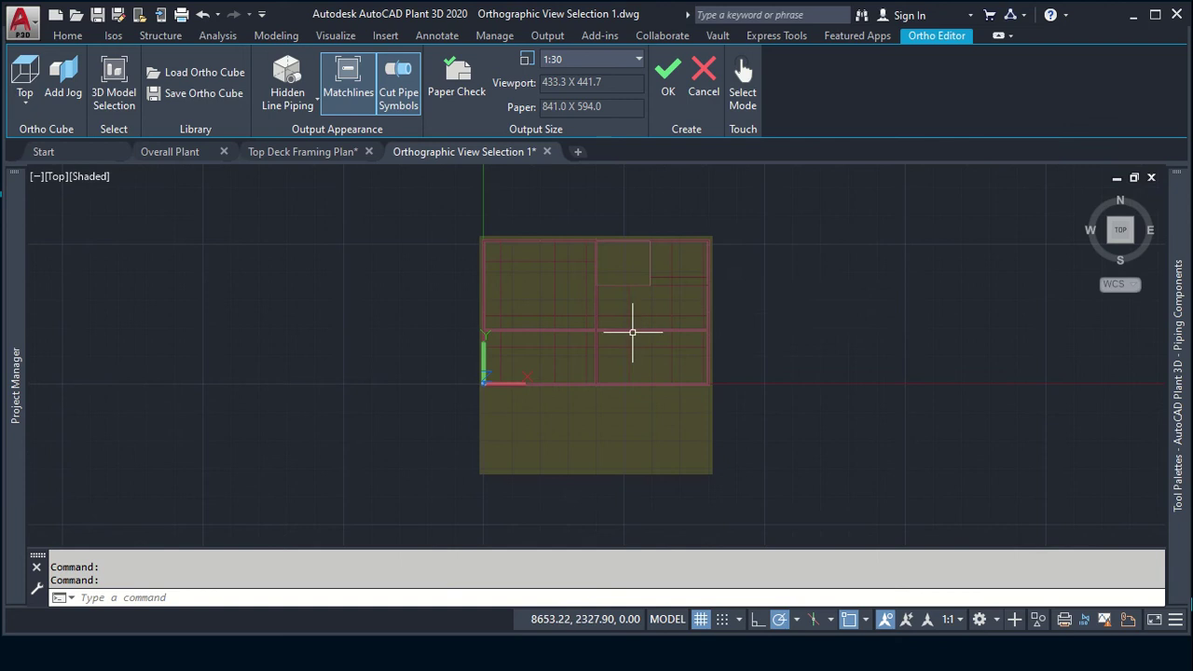
scroll(629, 298, "up", 3)
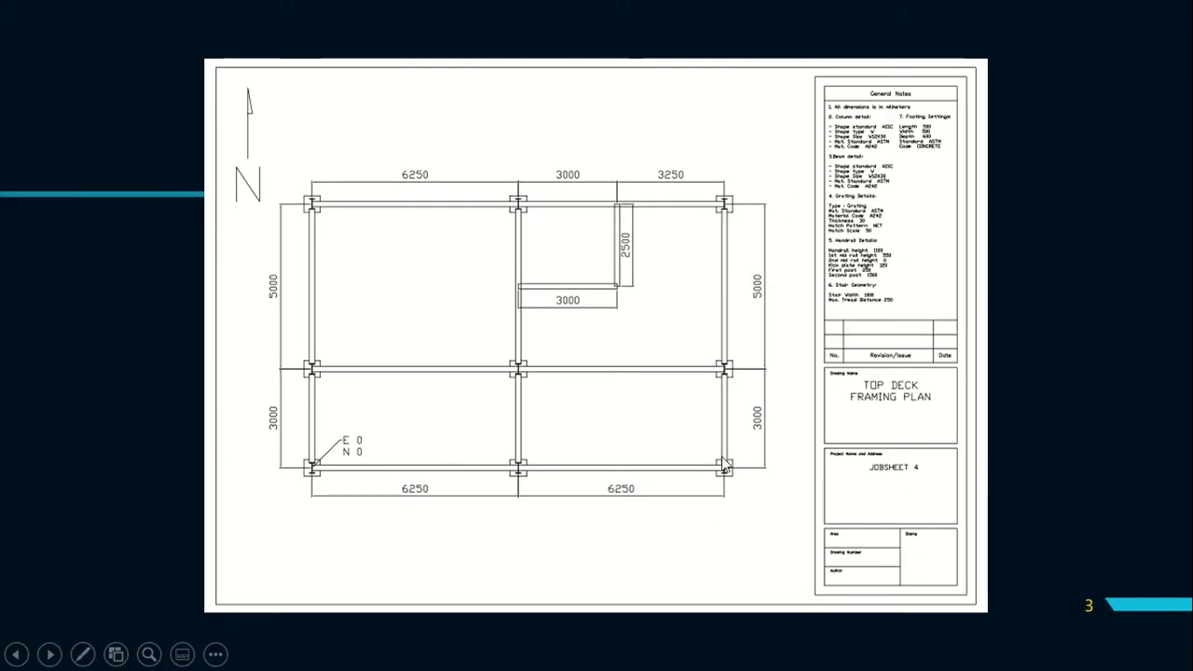
key("alt+Tab")
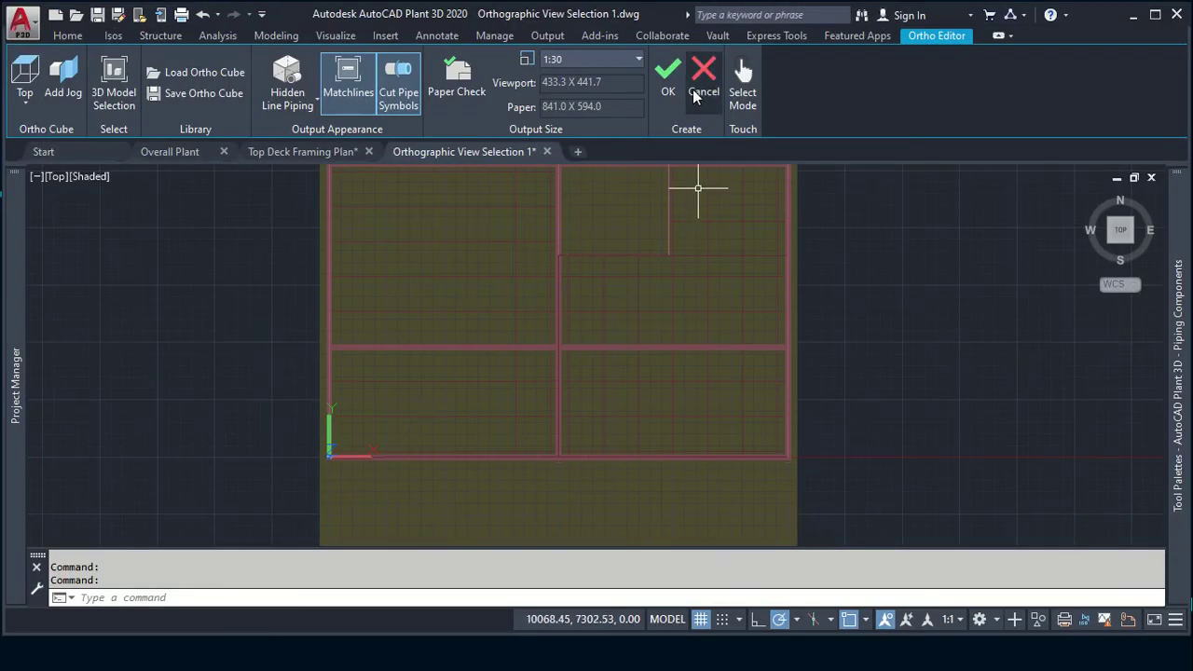
left_click(694, 93)
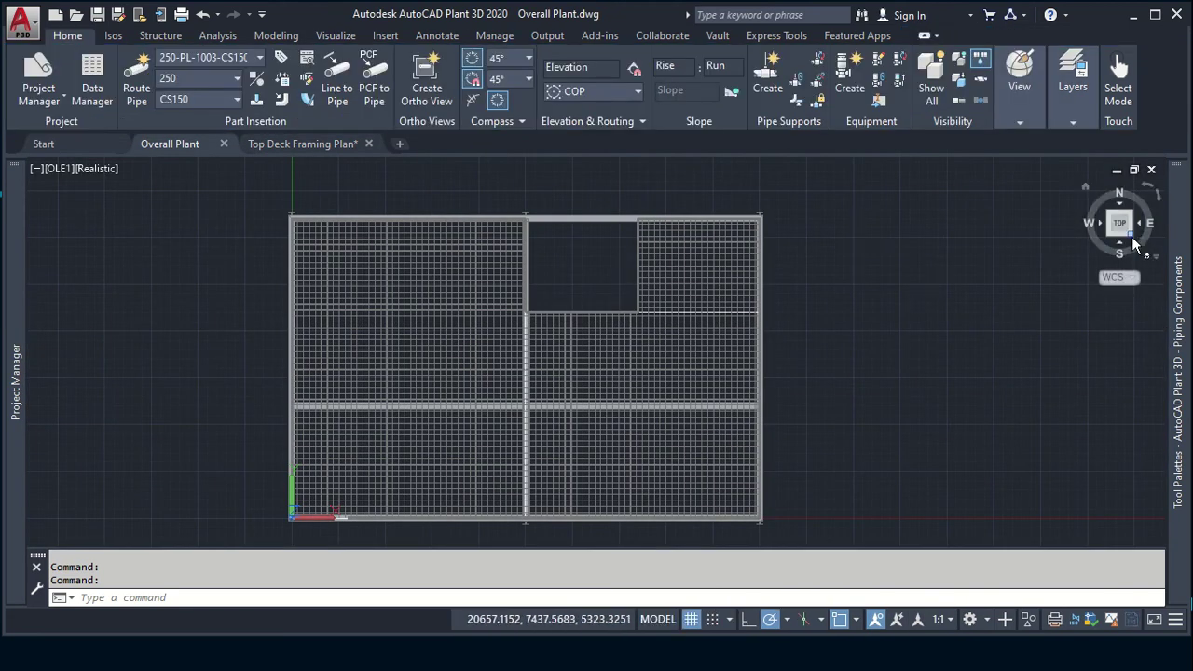
Step: Switch to the SE isometric view and switch the StructureMain Deck layer's bulb back on
left_click(1131, 235)
left_click(1056, 99)
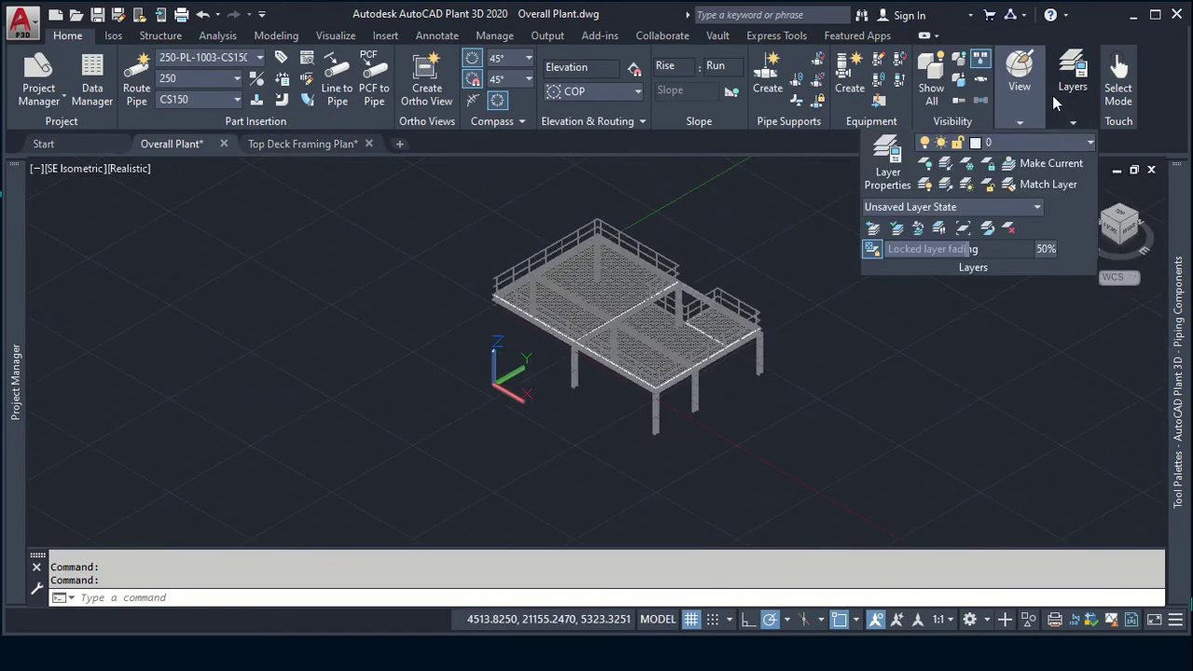
left_click(1047, 147)
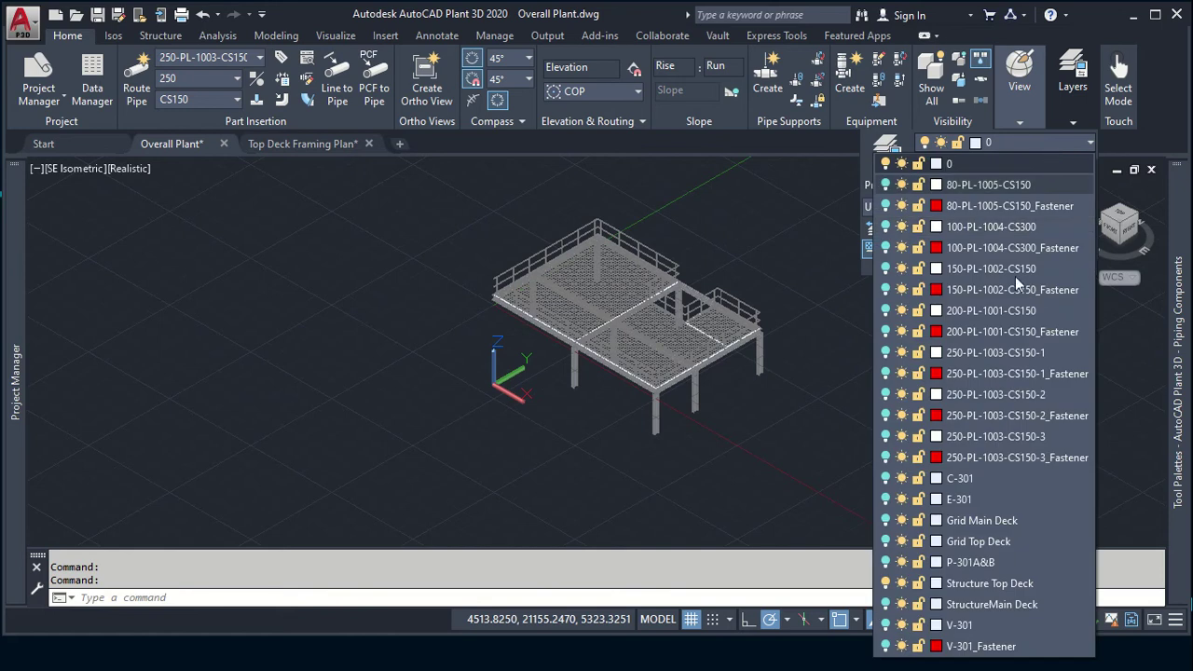
left_click(885, 603)
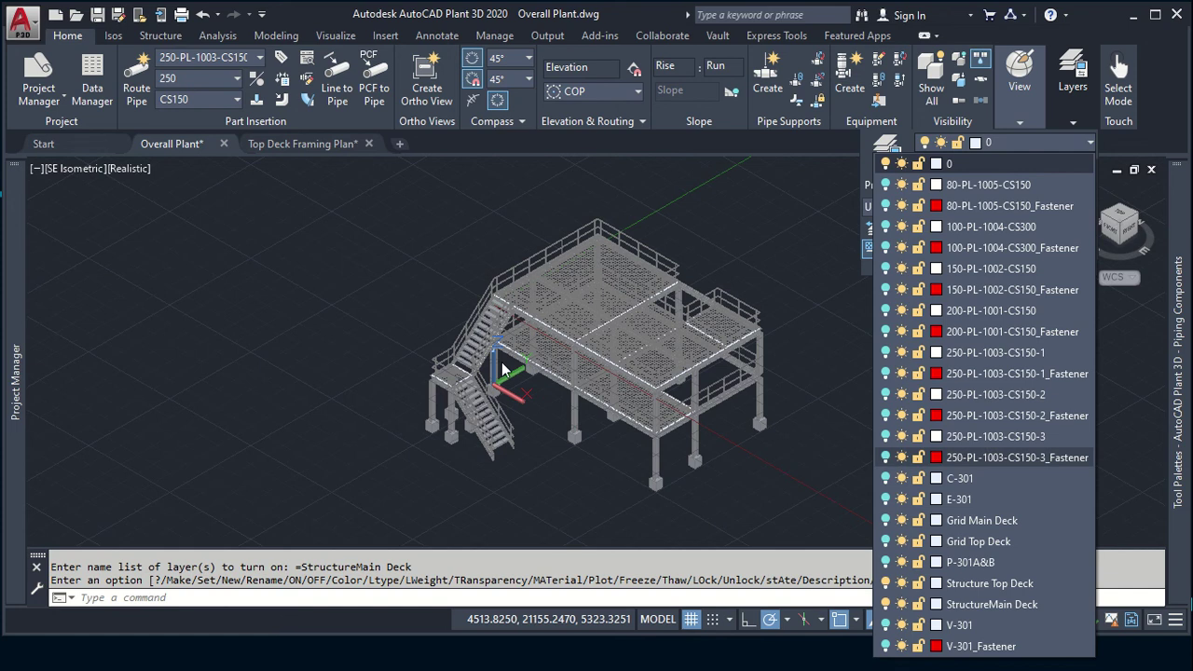
scroll(672, 469, "up", 3)
scroll(672, 469, "down", 2)
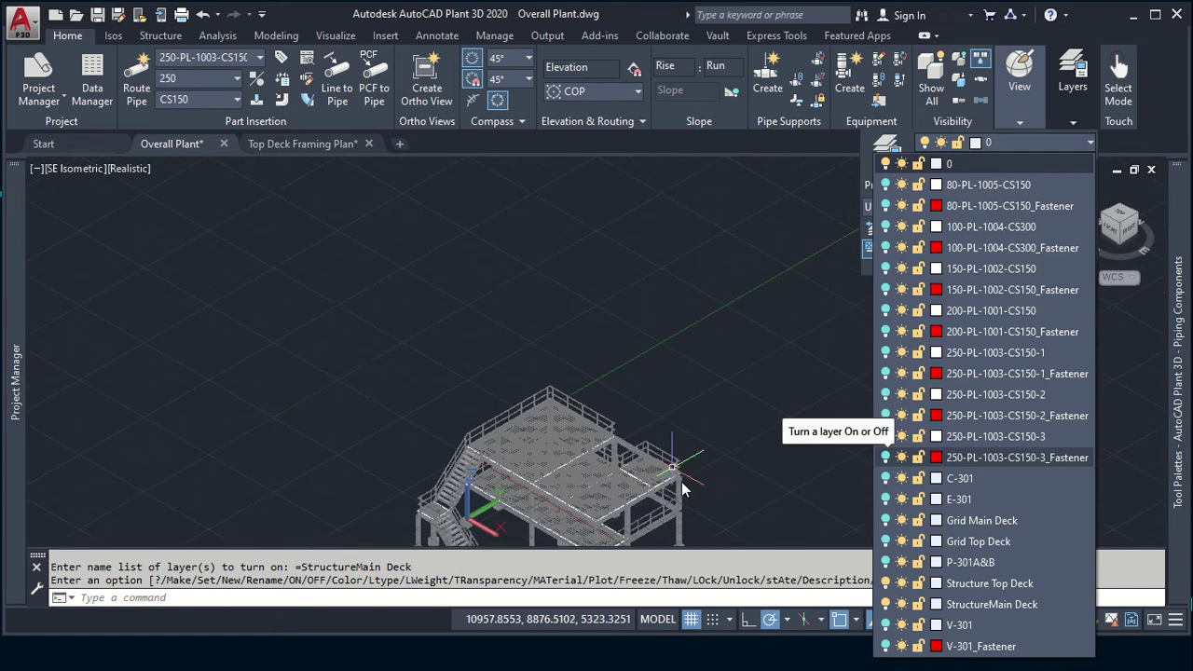
left_click(1088, 147)
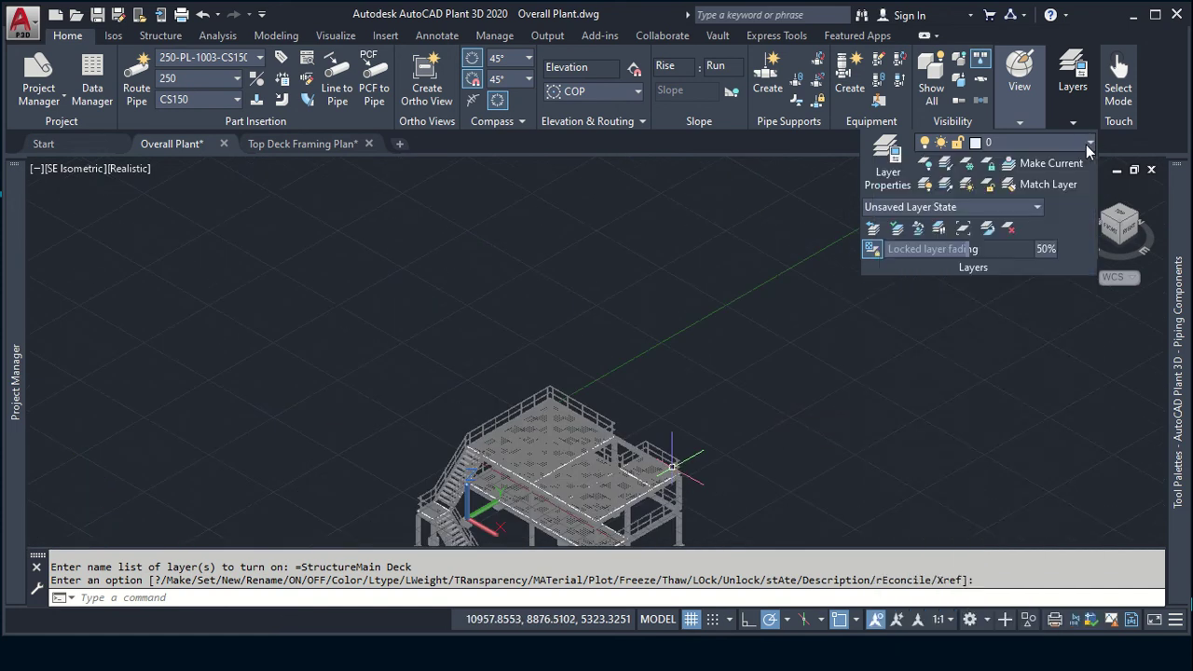
left_click(1123, 223)
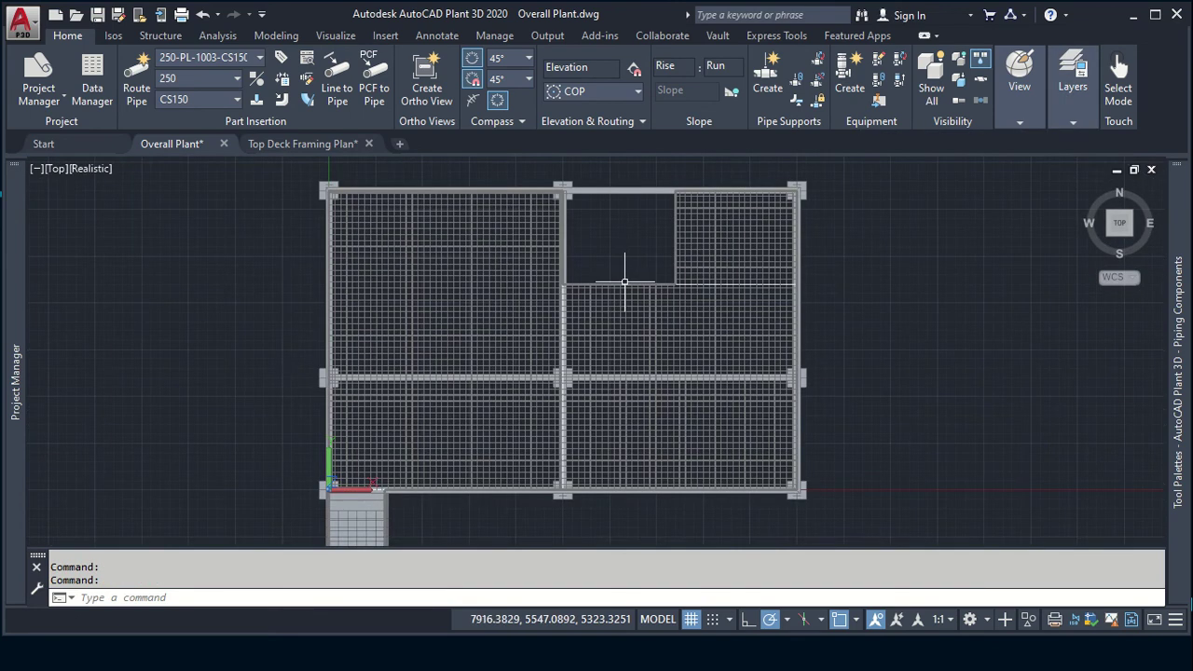
left_click(174, 650)
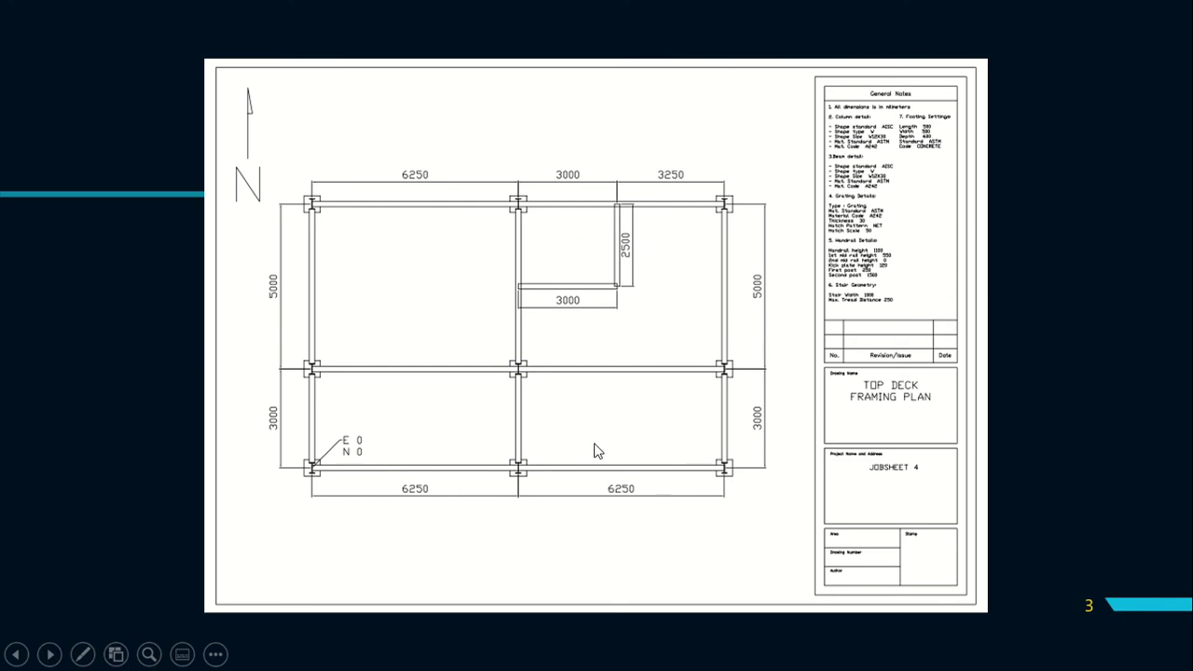
key("alt+Tab")
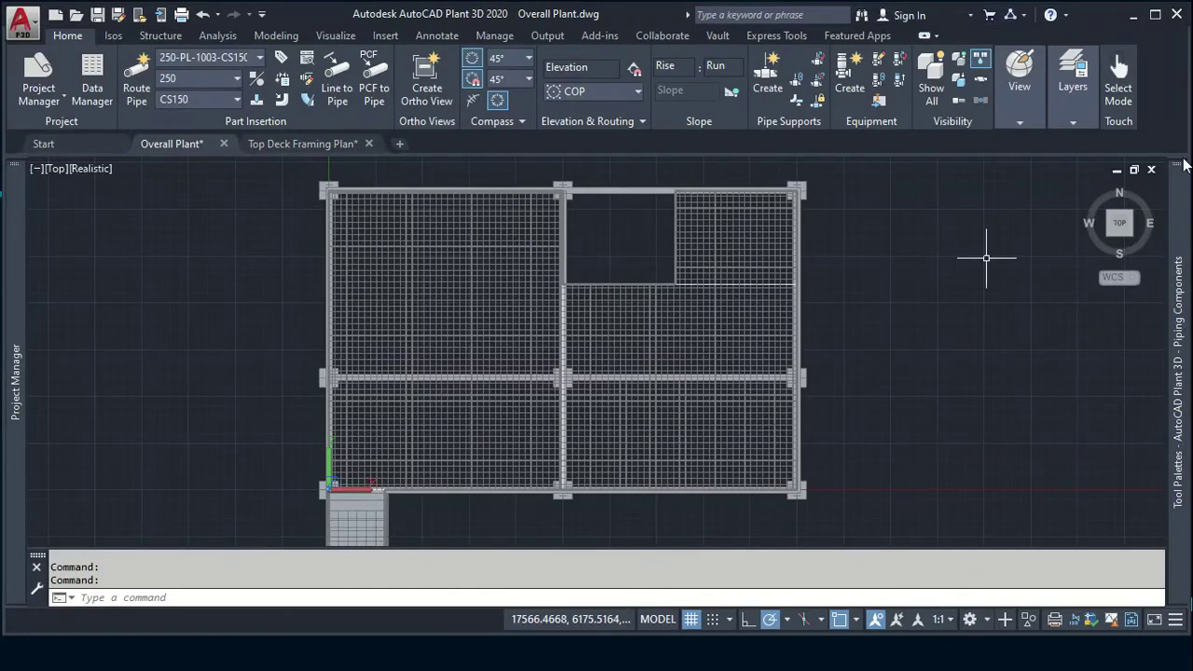
Step: In isometric view, select the front, left, middle, right and far-right concrete footings
left_click(1129, 235)
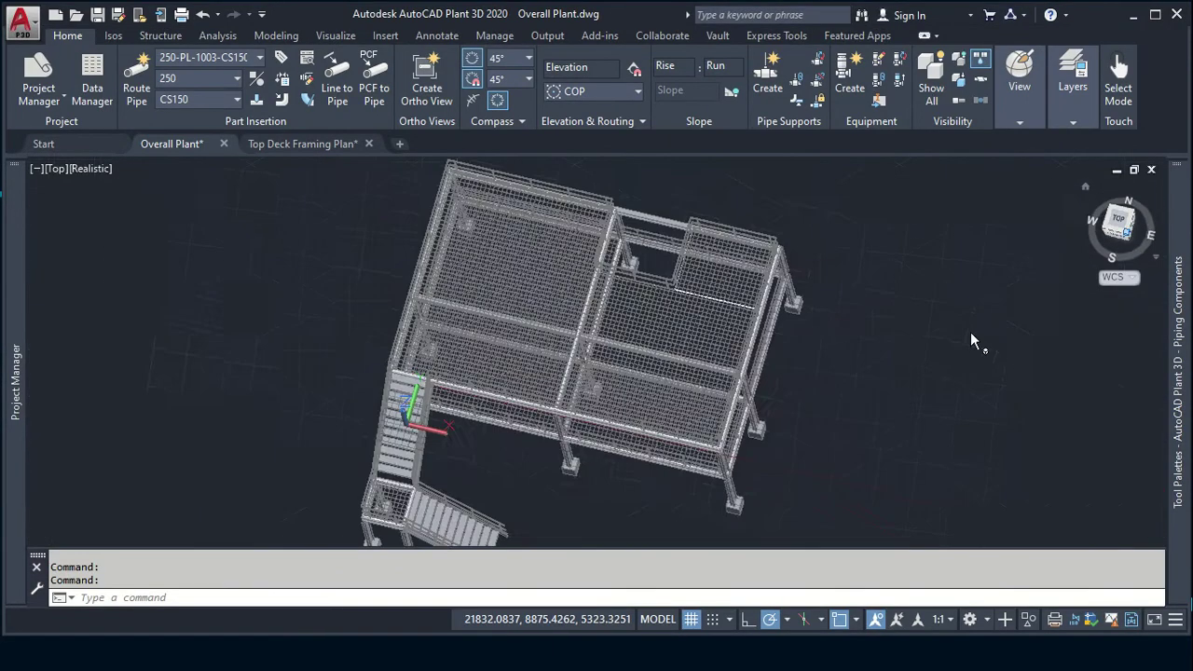
scroll(628, 473, "up", 5)
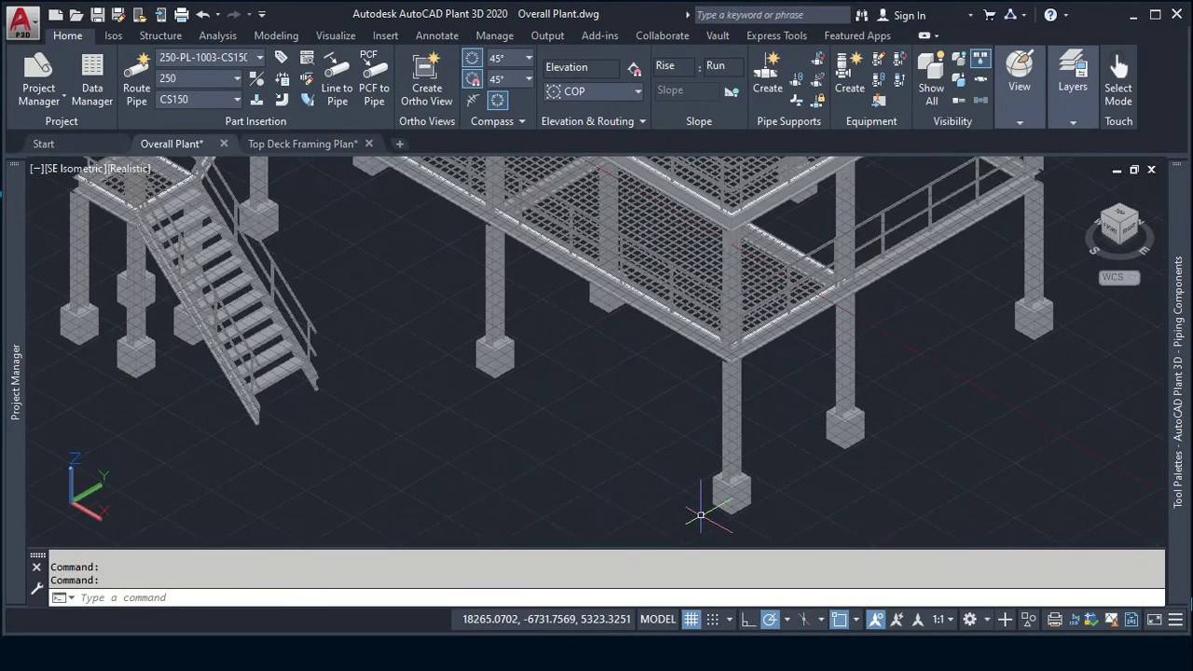
left_click(730, 491)
left_click(504, 357)
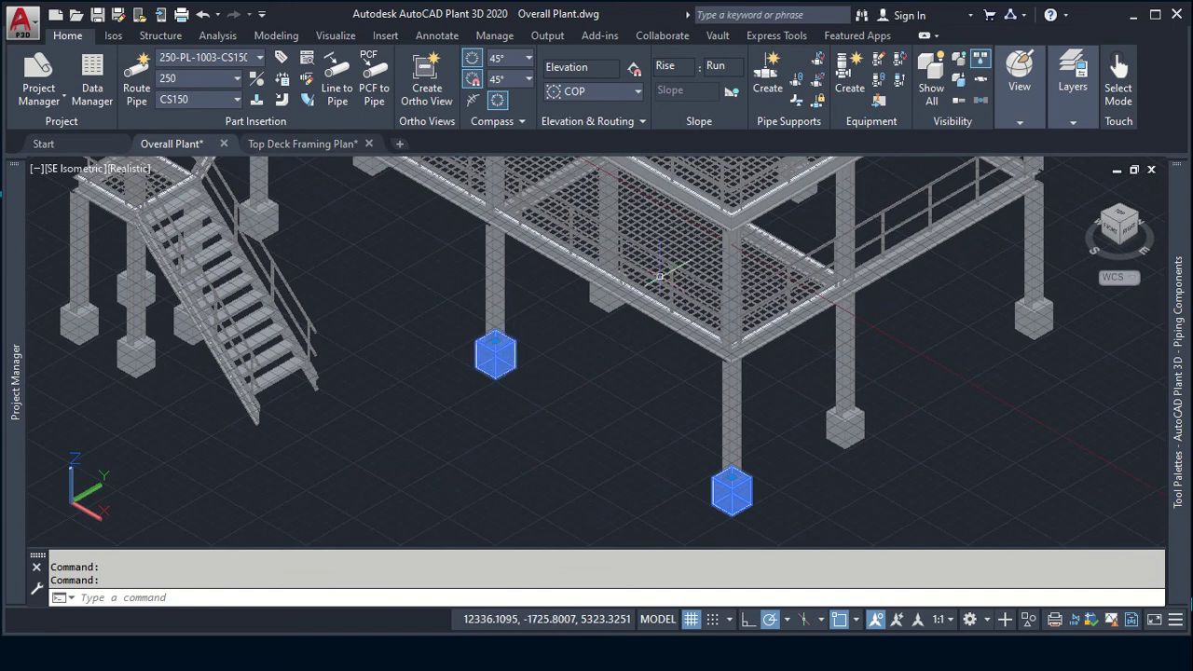
left_click(593, 309)
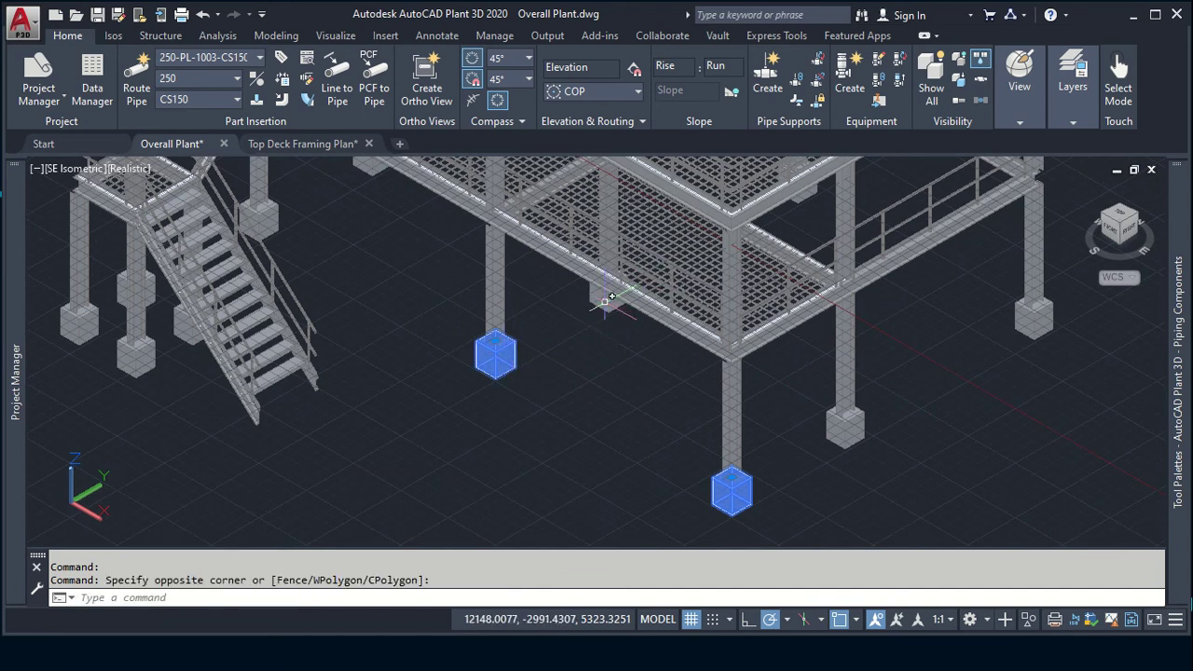
left_click(606, 300)
left_click(845, 427)
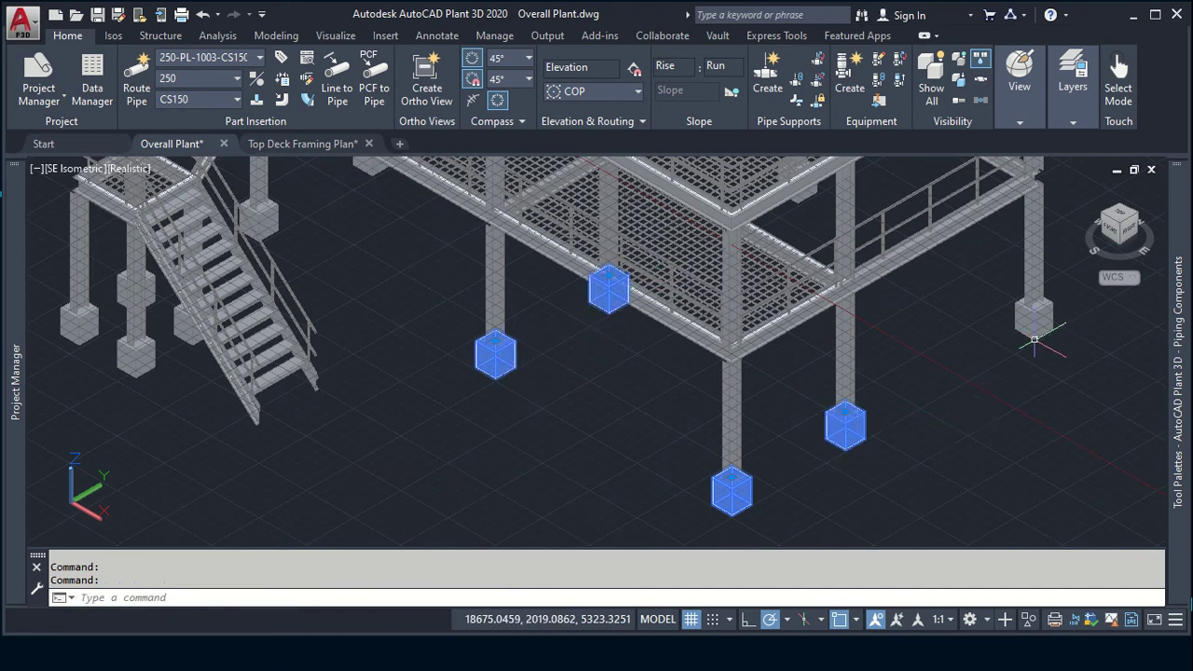
left_click(1034, 323)
Step: Pan and switch to NW isometric to add the stair-base and remaining footings to the selection
middle_click_drag(763, 214, 694, 370)
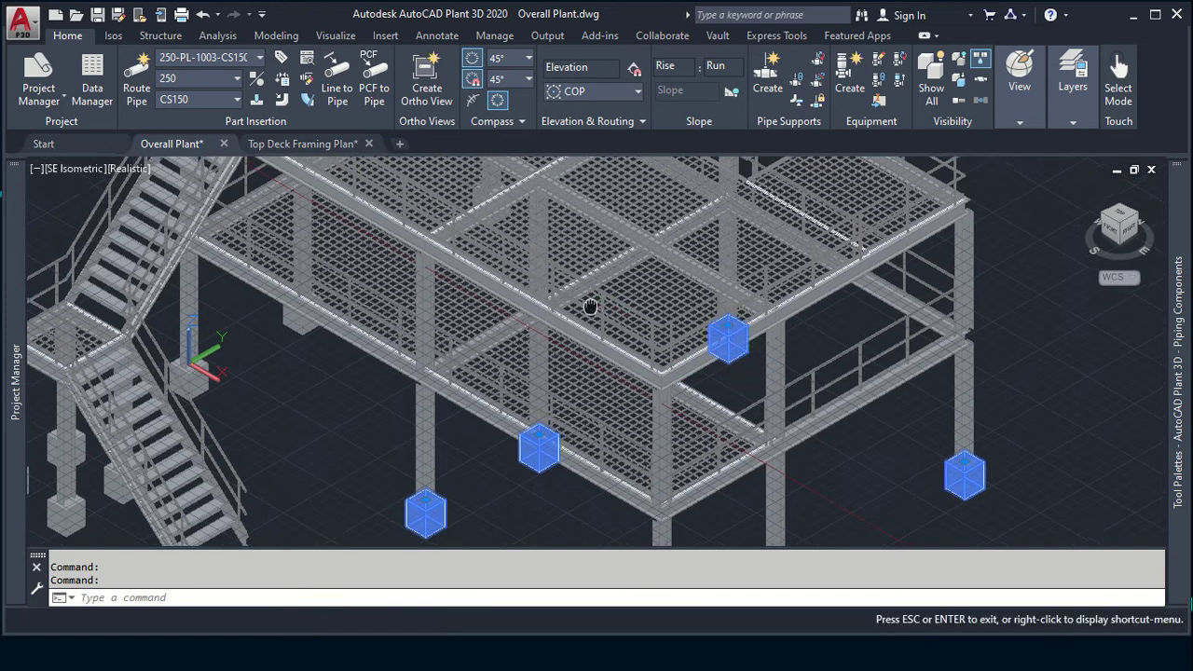
middle_click_drag(591, 307, 651, 451)
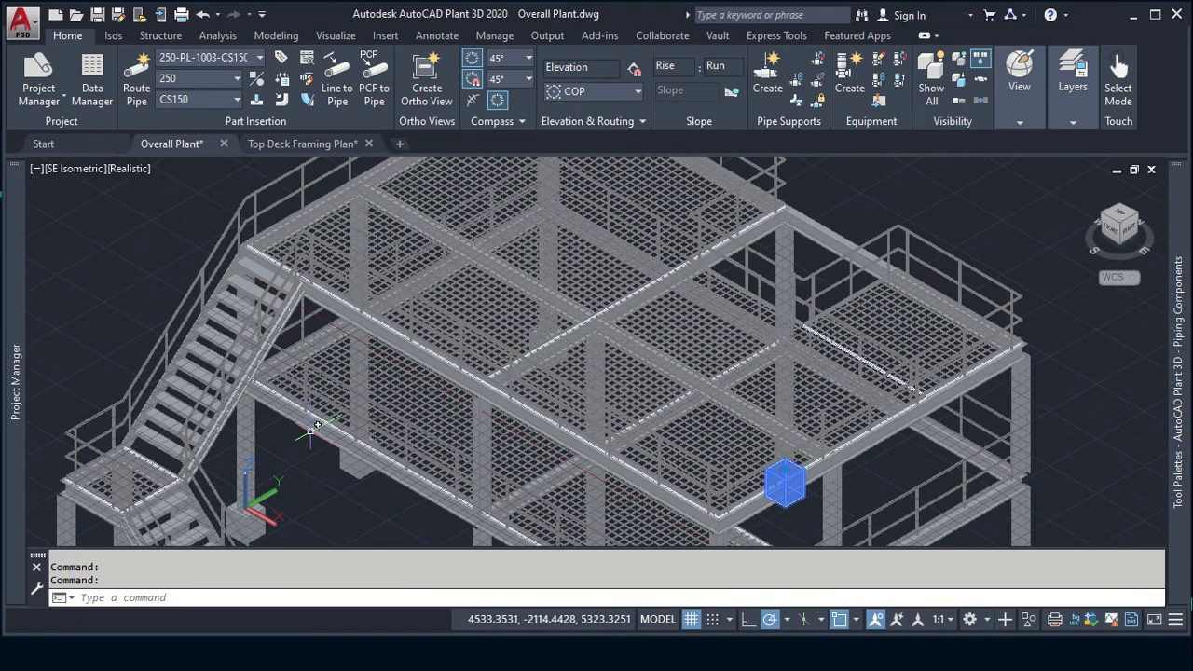
left_click(347, 471)
left_click(249, 518)
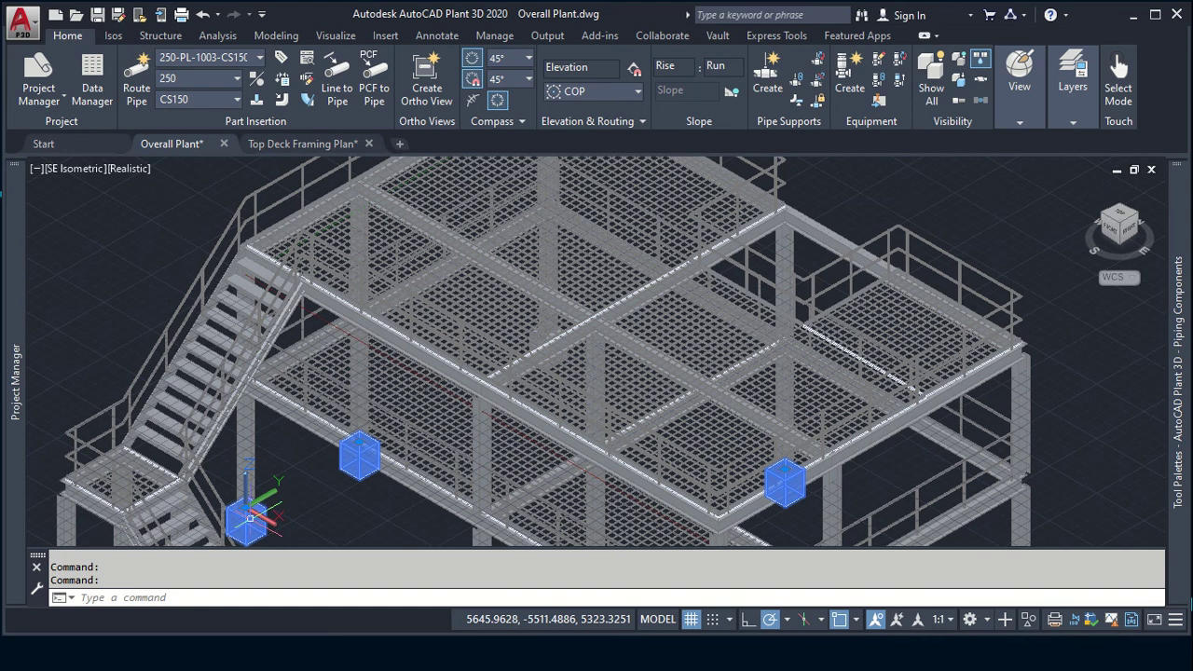
mouse_move(1121, 222)
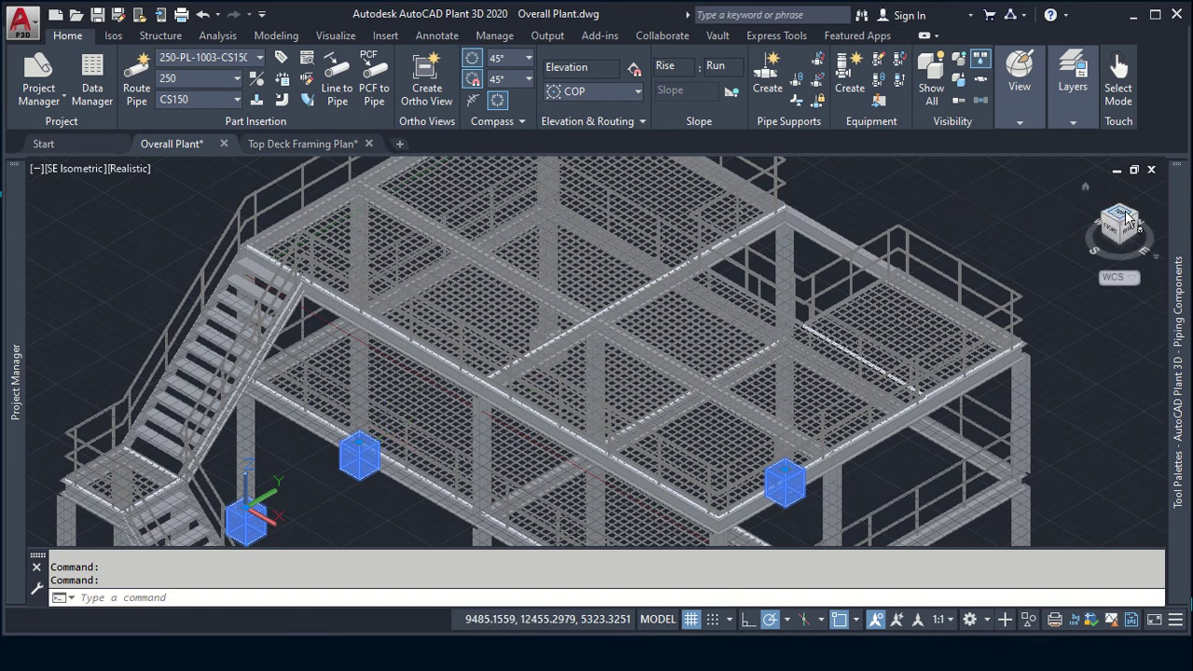
left_click(1125, 212)
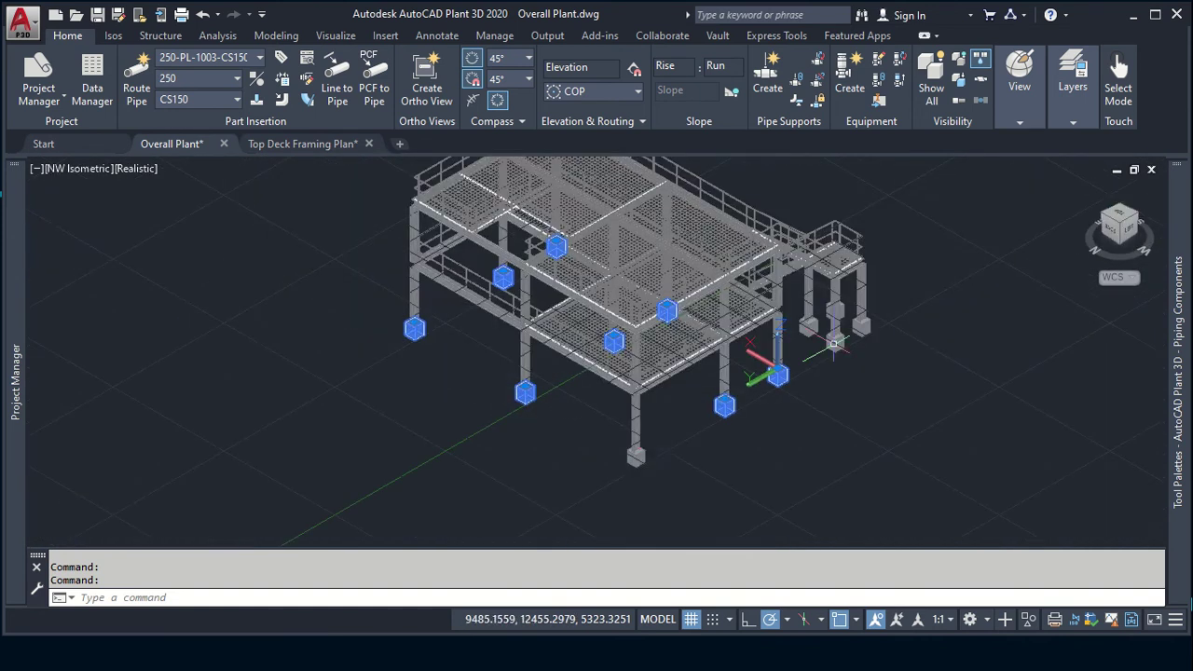
left_click(633, 457)
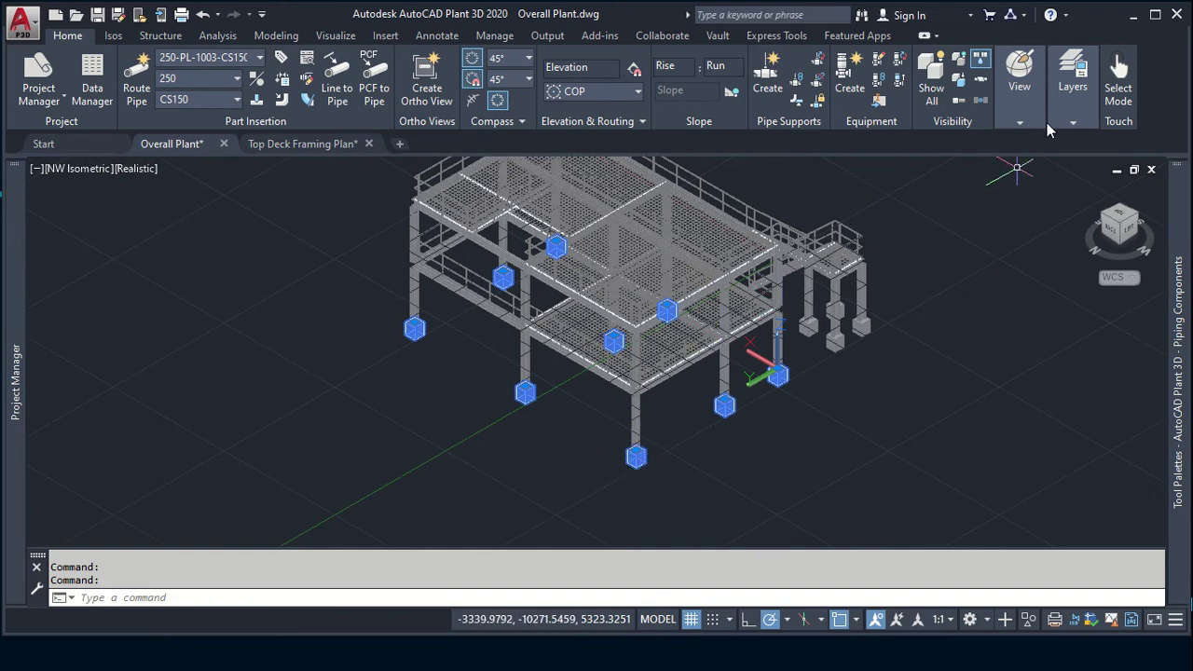
mouse_move(1072, 89)
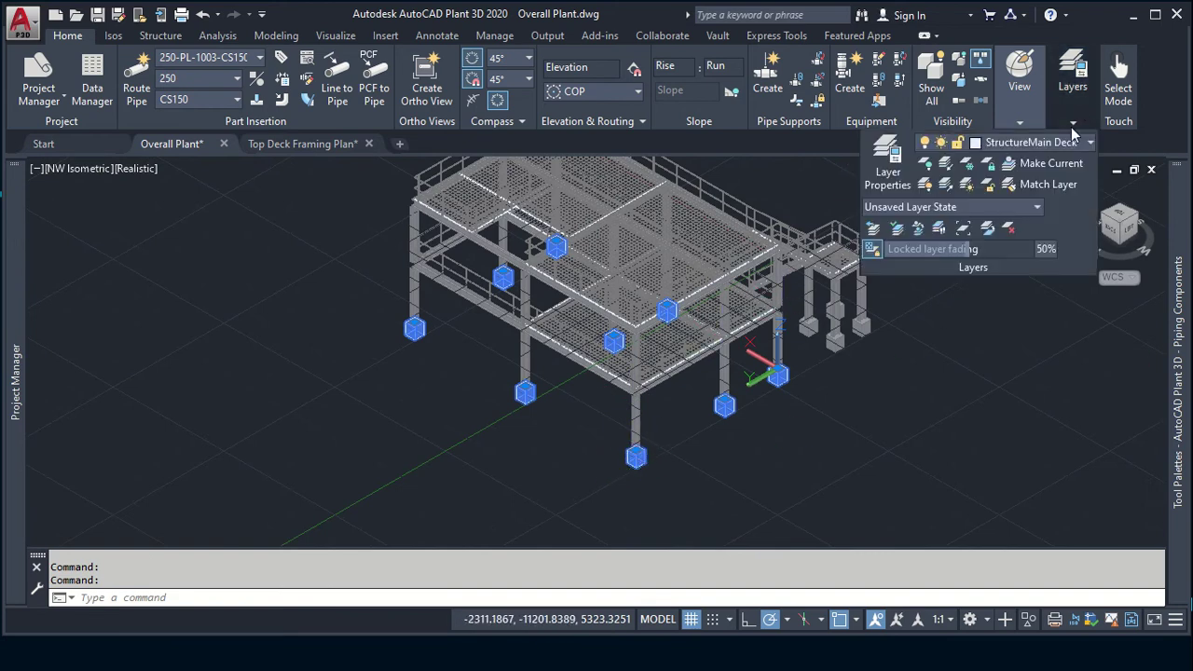
Step: Put the selected footings on Structure Top Deck and turn StructureMain Deck off
left_click(1075, 148)
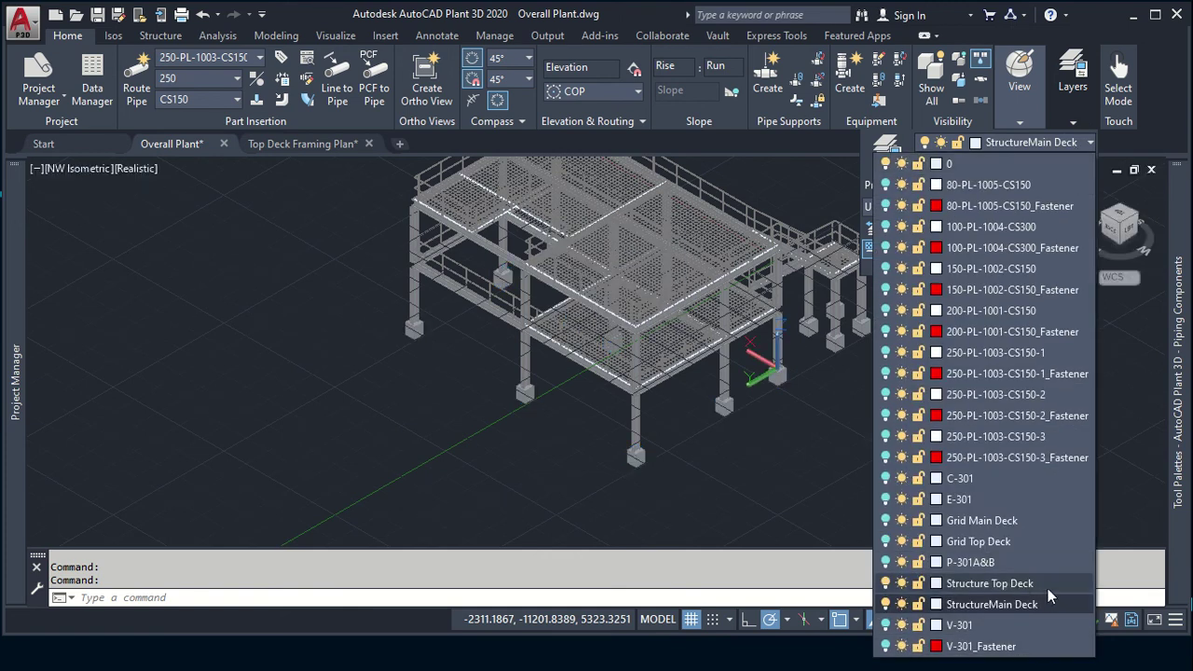
left_click(1047, 588)
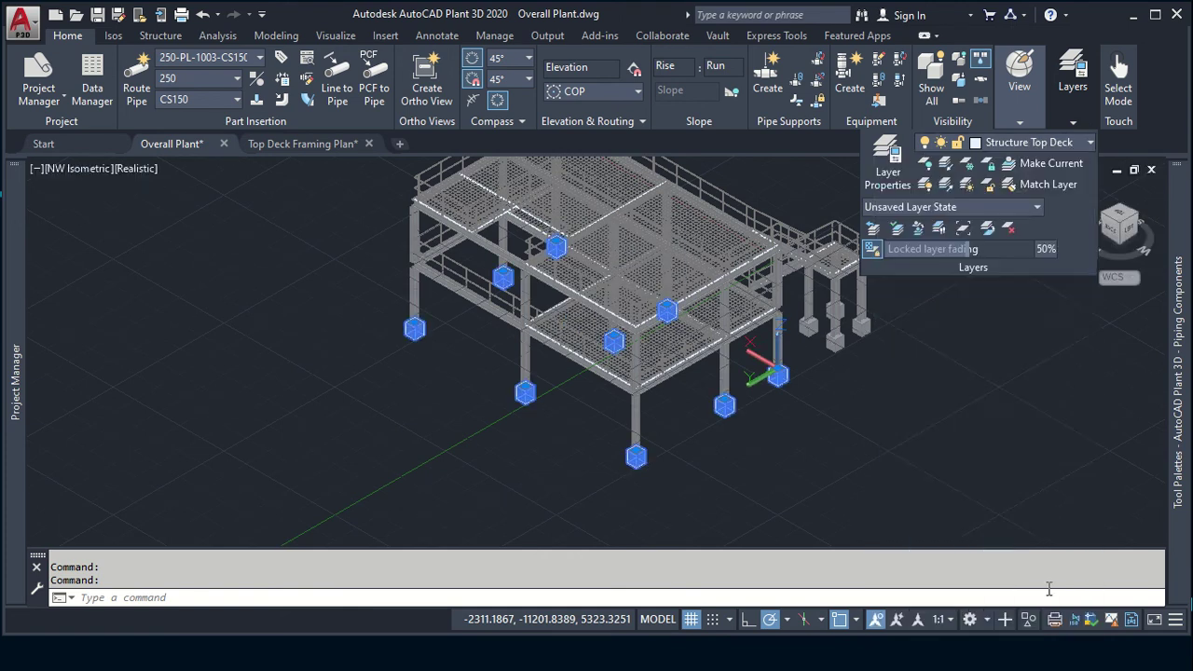
left_click(1084, 148)
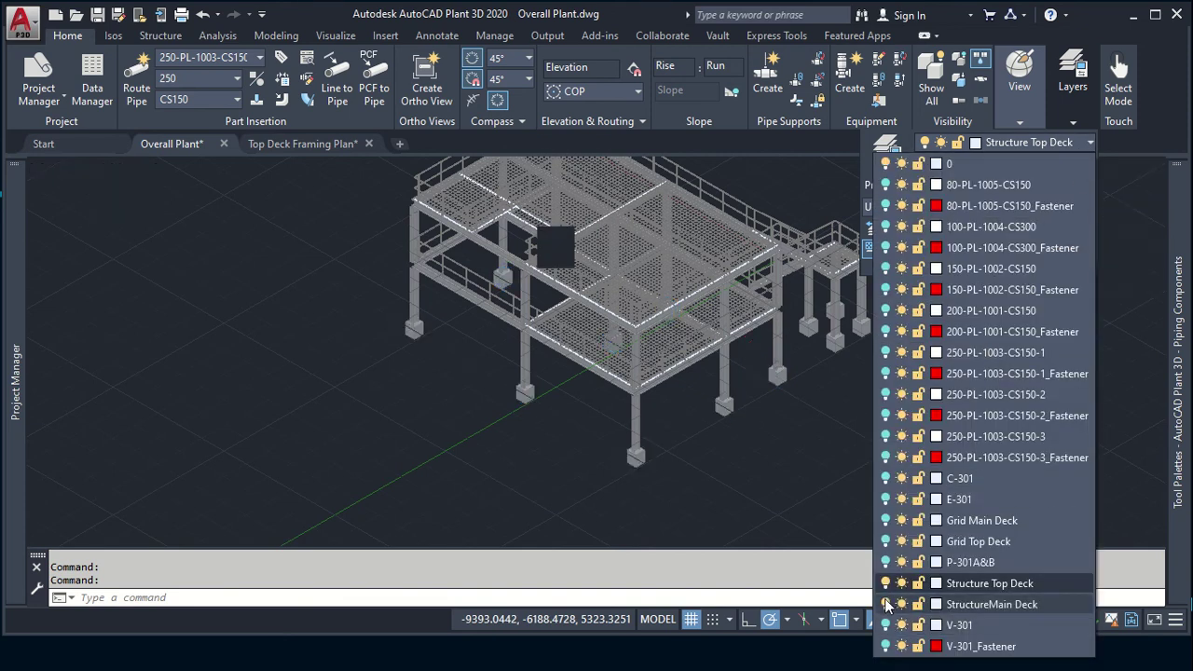
left_click(886, 604)
key("Escape")
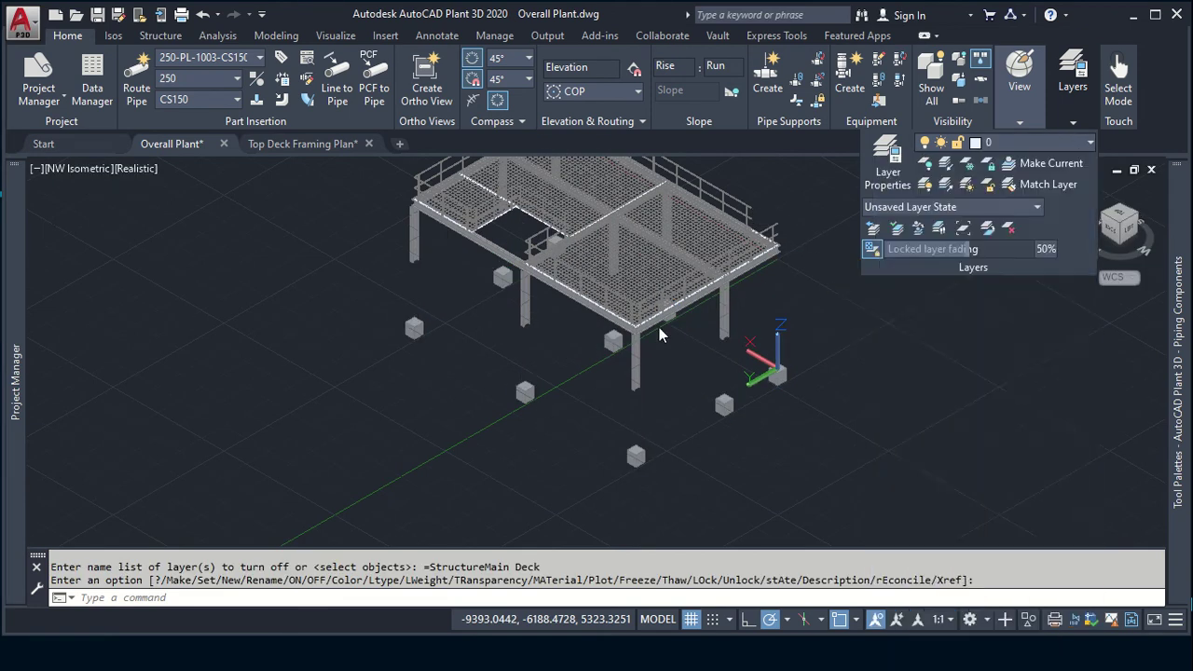
key("Escape")
key("Escape")
mouse_move(1118, 228)
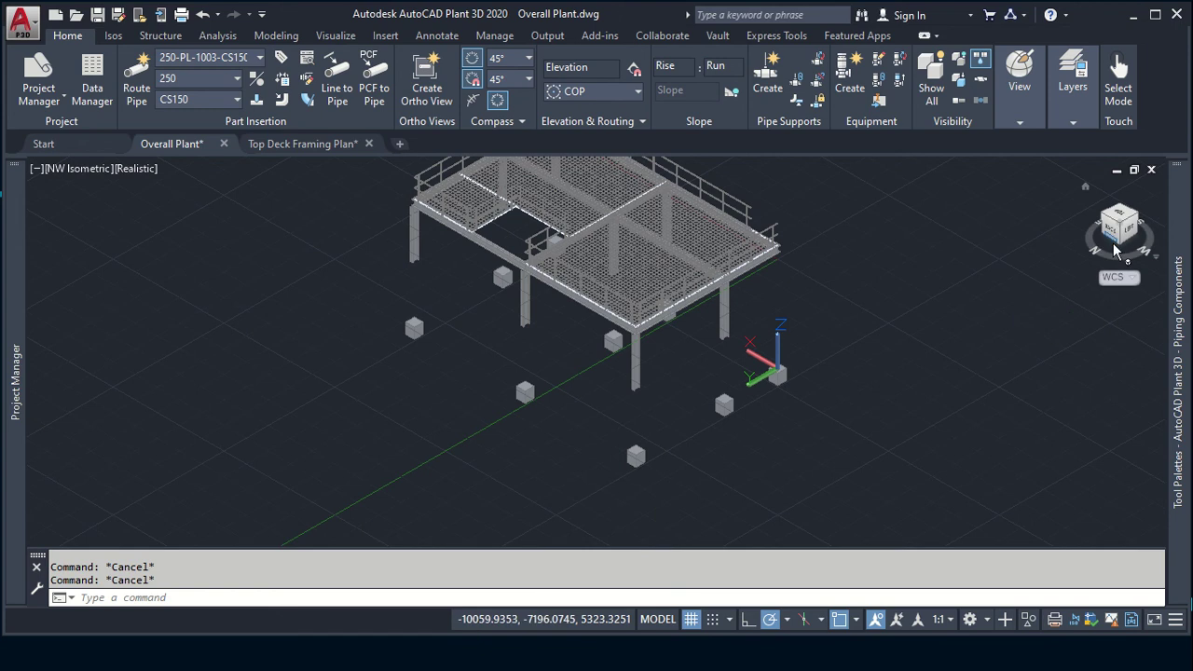
Step: Rotate the model and zoom in on the top deck viewed straight from above
left_click(1143, 217)
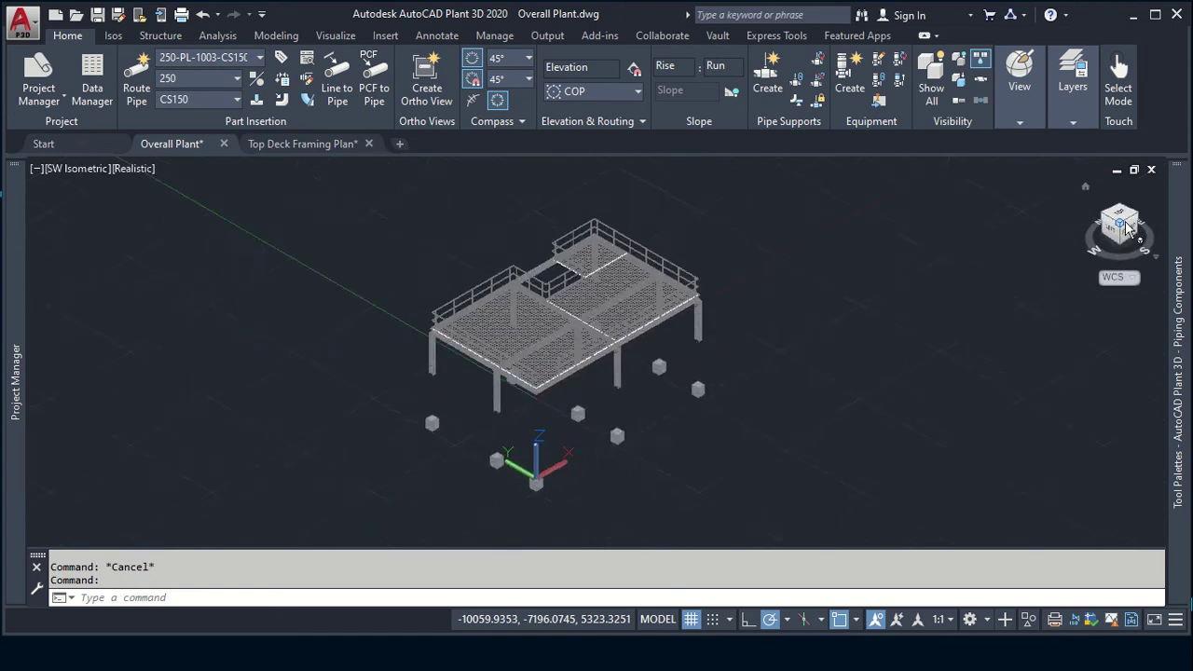
left_click(1118, 219)
scroll(559, 244, "up", 5)
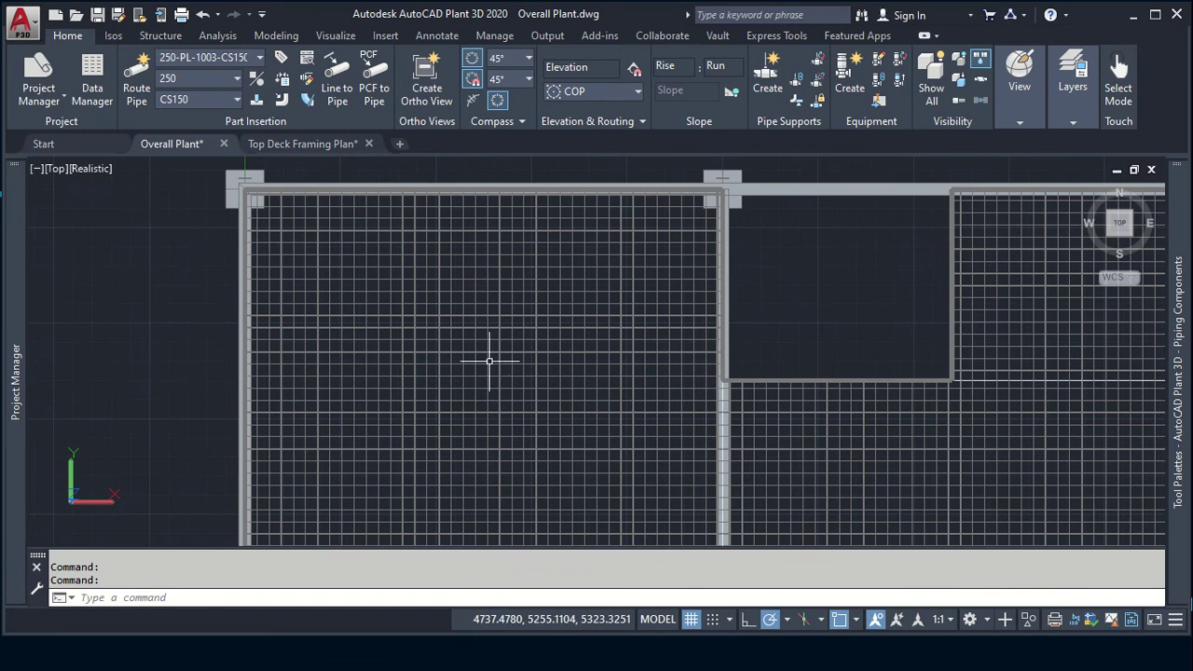
Step: On the Top Deck Framing Plan sheet, confirm Overall Plant as the ortho view's reference model
left_click(284, 147)
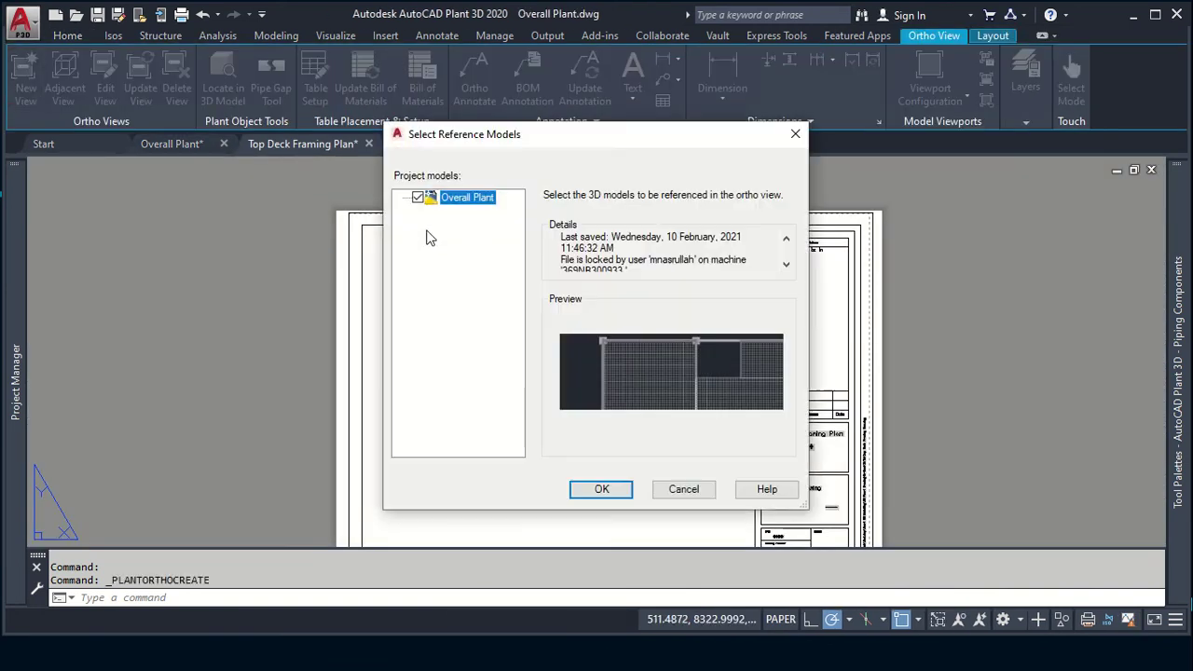
left_click(602, 490)
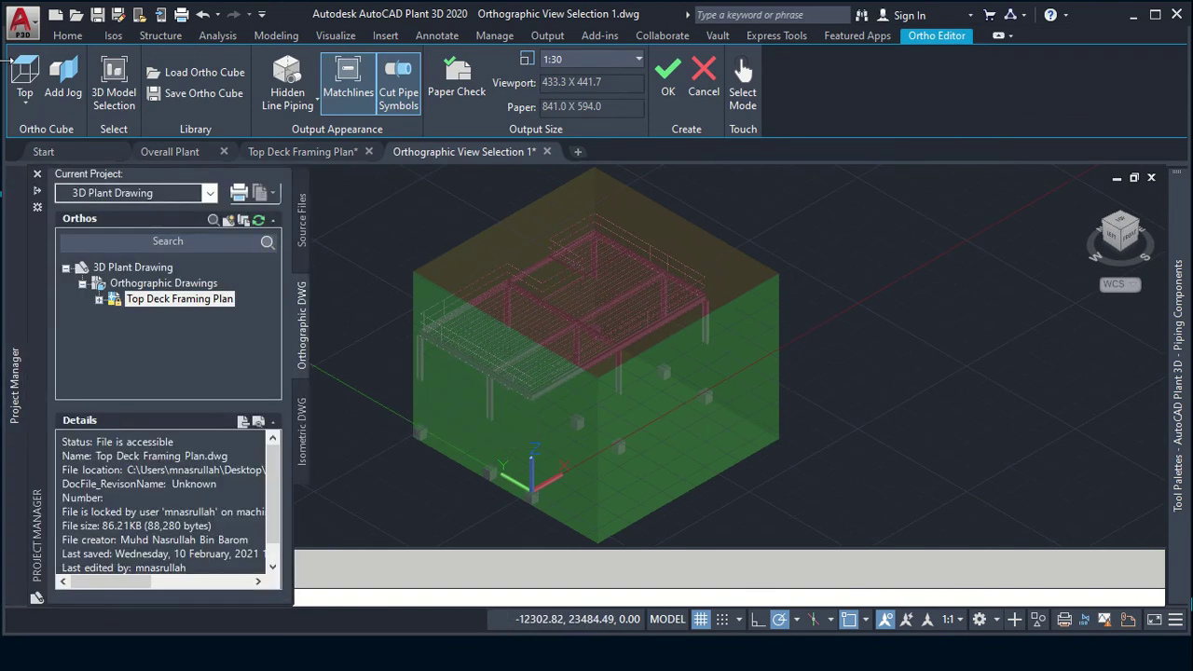
Step: Inspect the ortho cube from the southeast isometric and top views
left_click(27, 105)
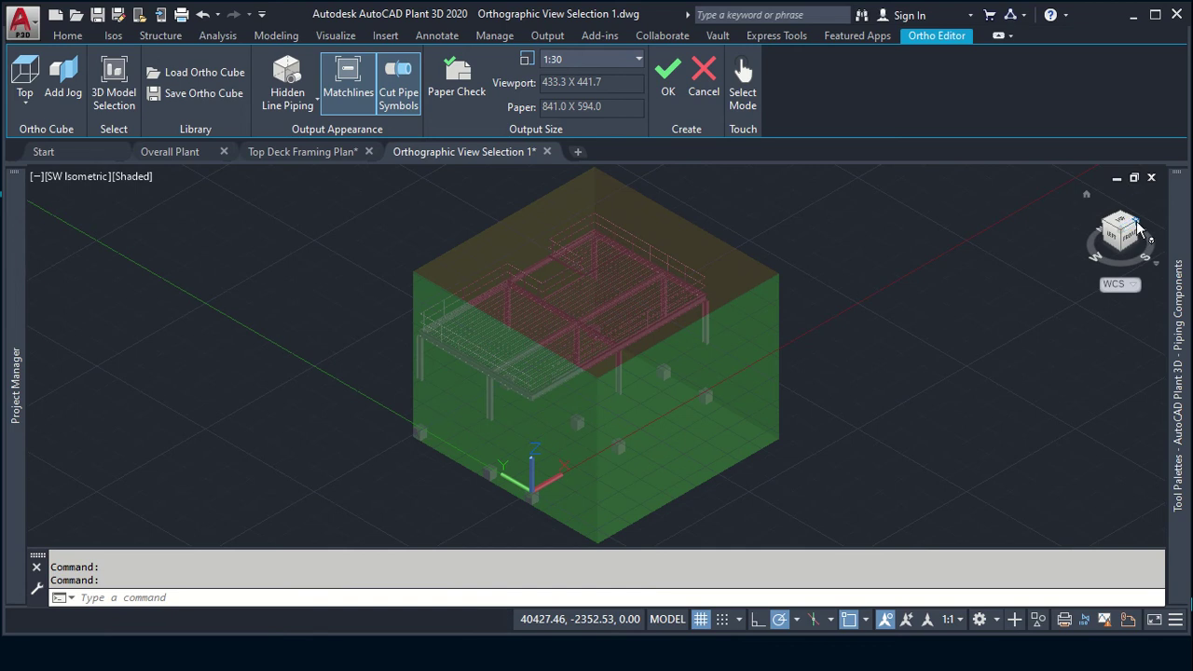
left_click(1136, 224)
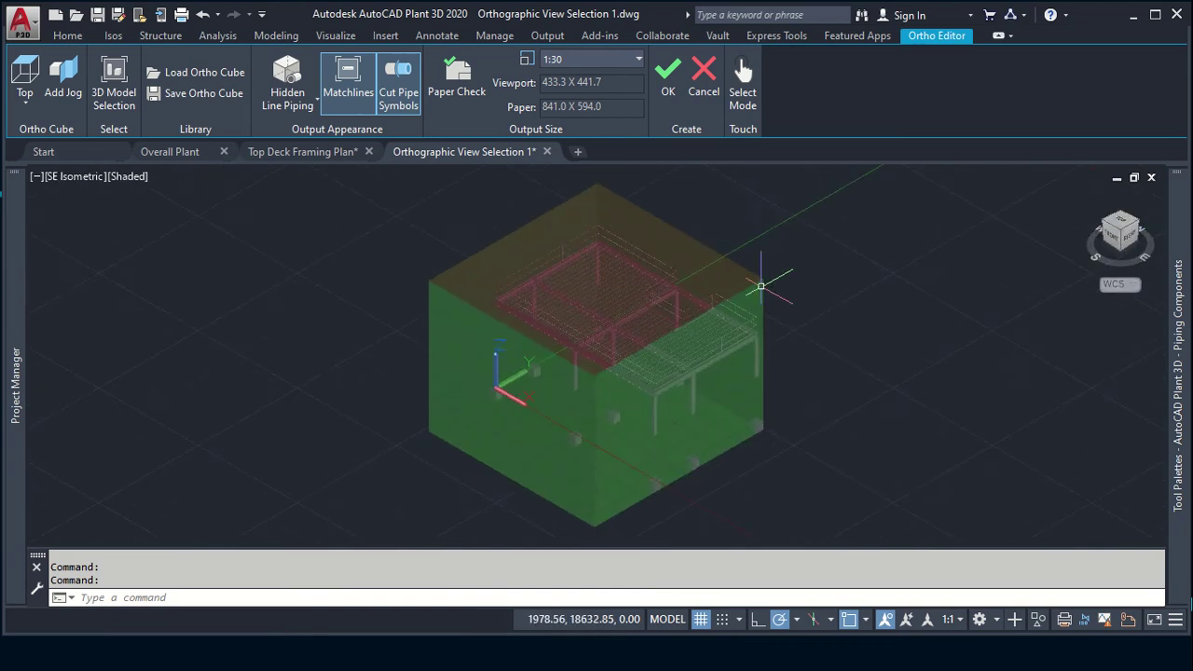
mouse_move(1120, 233)
left_click(1127, 224)
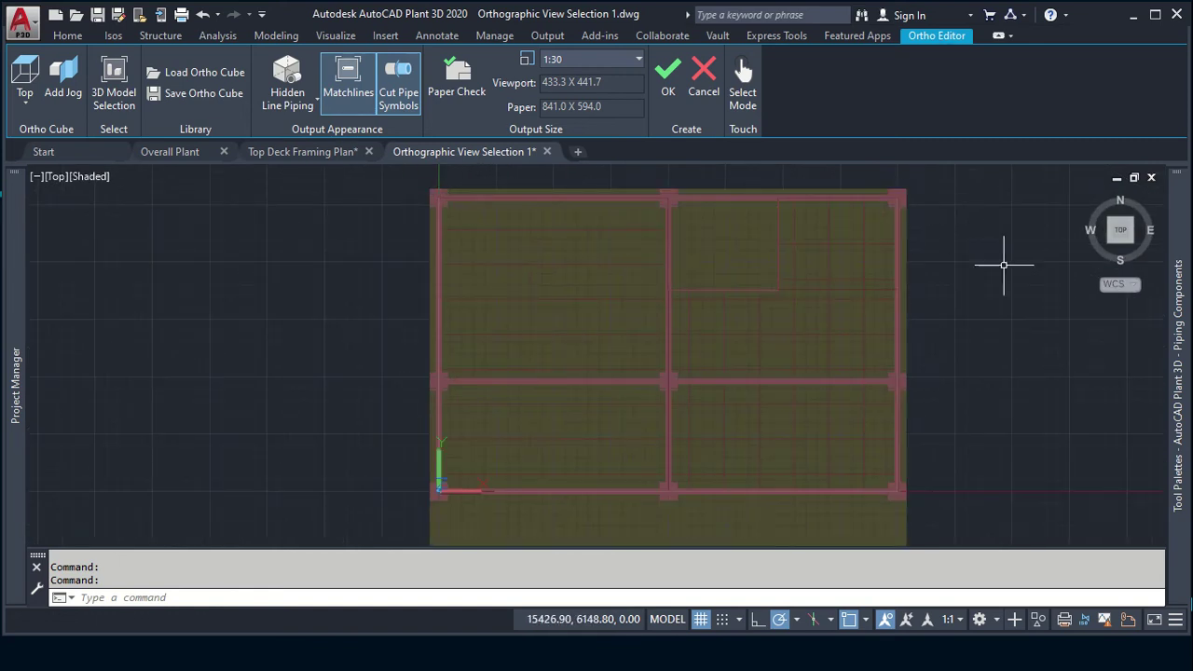
left_click(1133, 246)
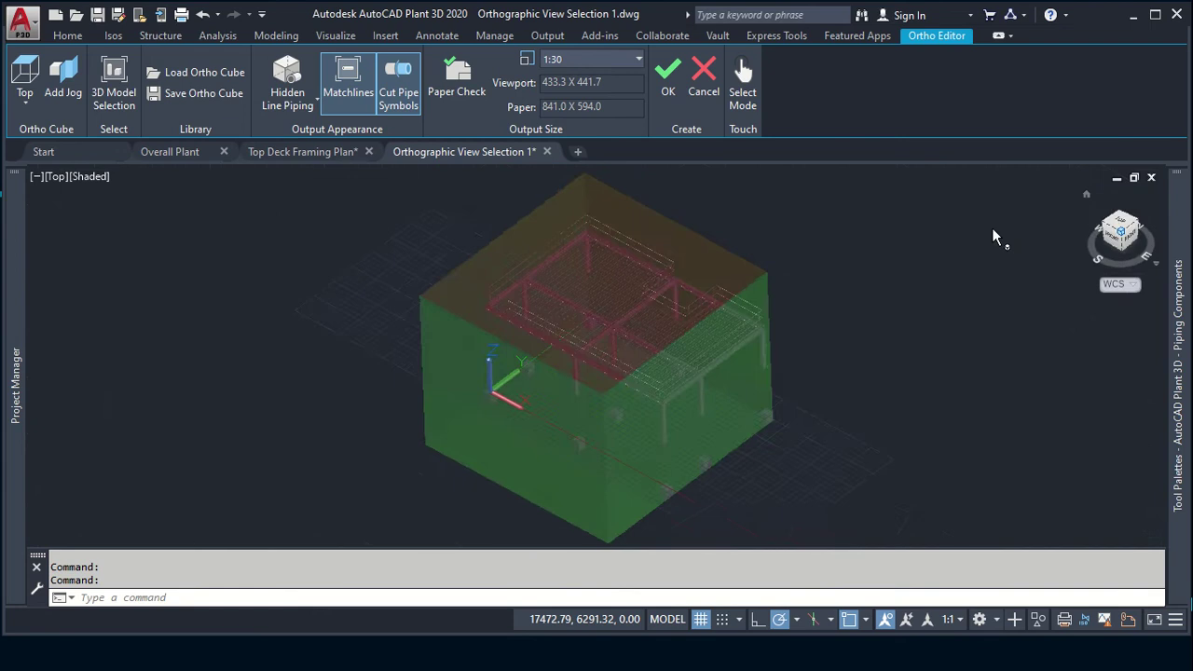
Step: Stretch the cube's bottom face up to the deck's lower beam, keeping the 1:30 output scale
left_click(560, 478)
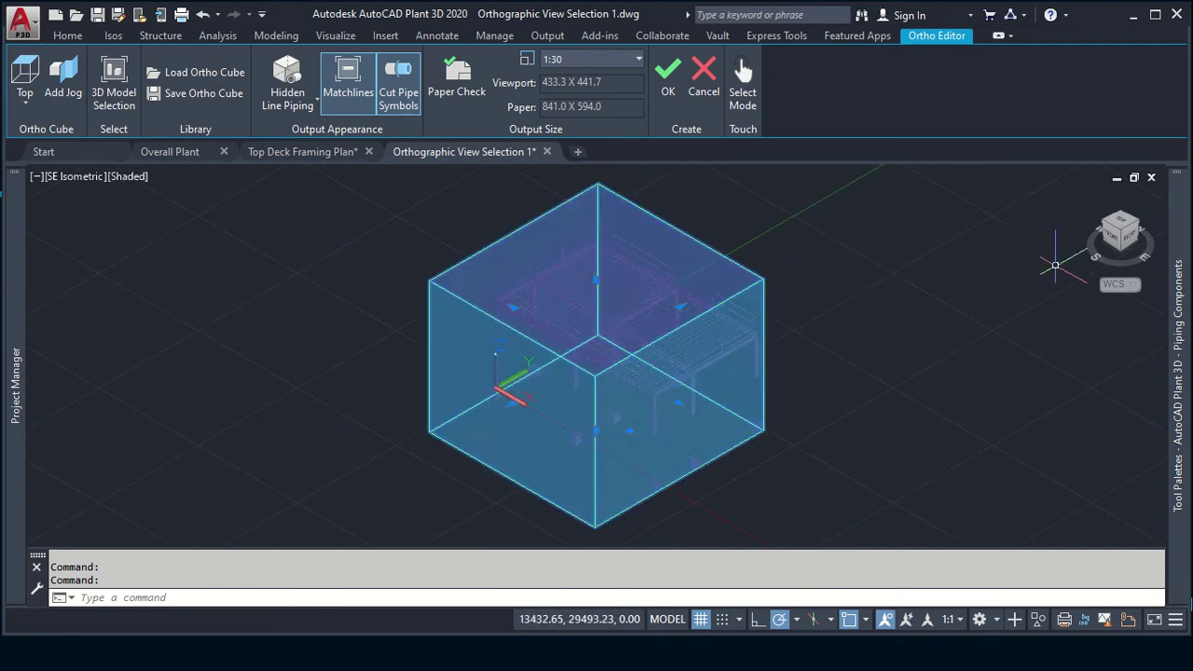
left_click(1120, 226)
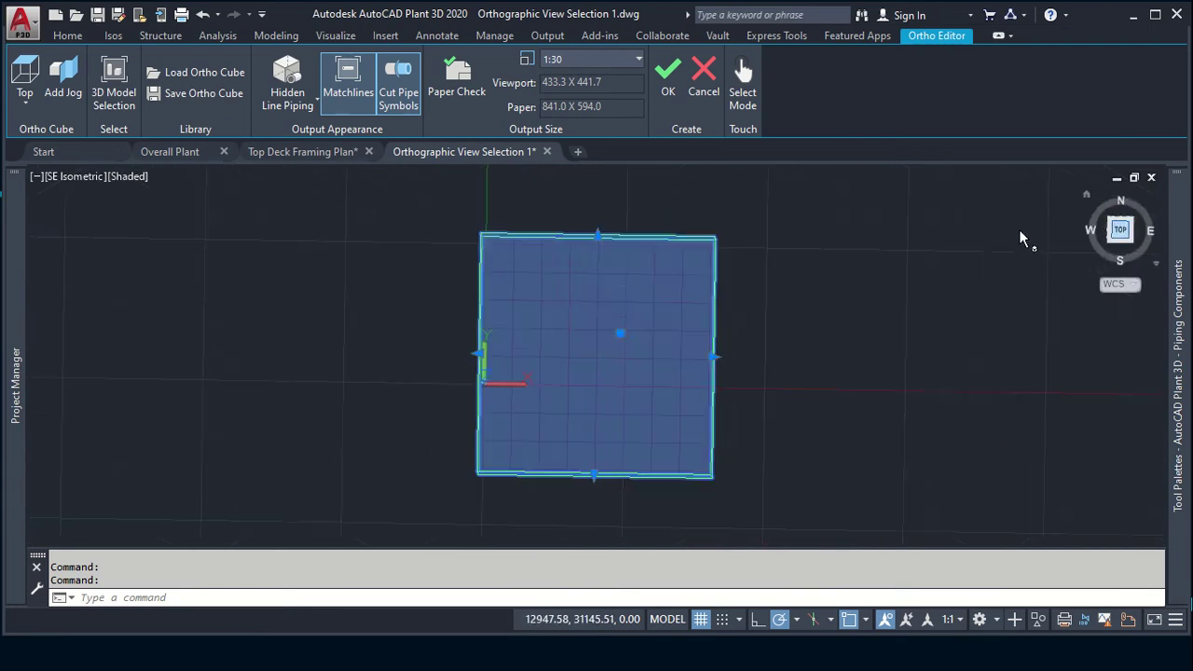
scroll(597, 494, "up", 2)
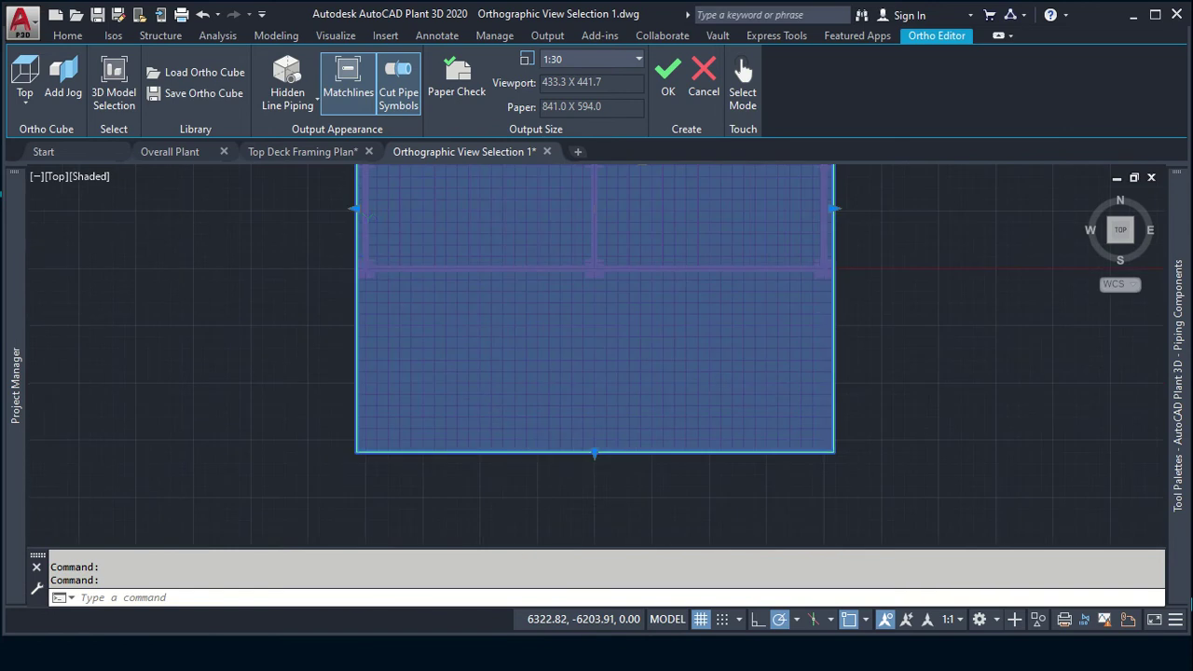
left_click(594, 452)
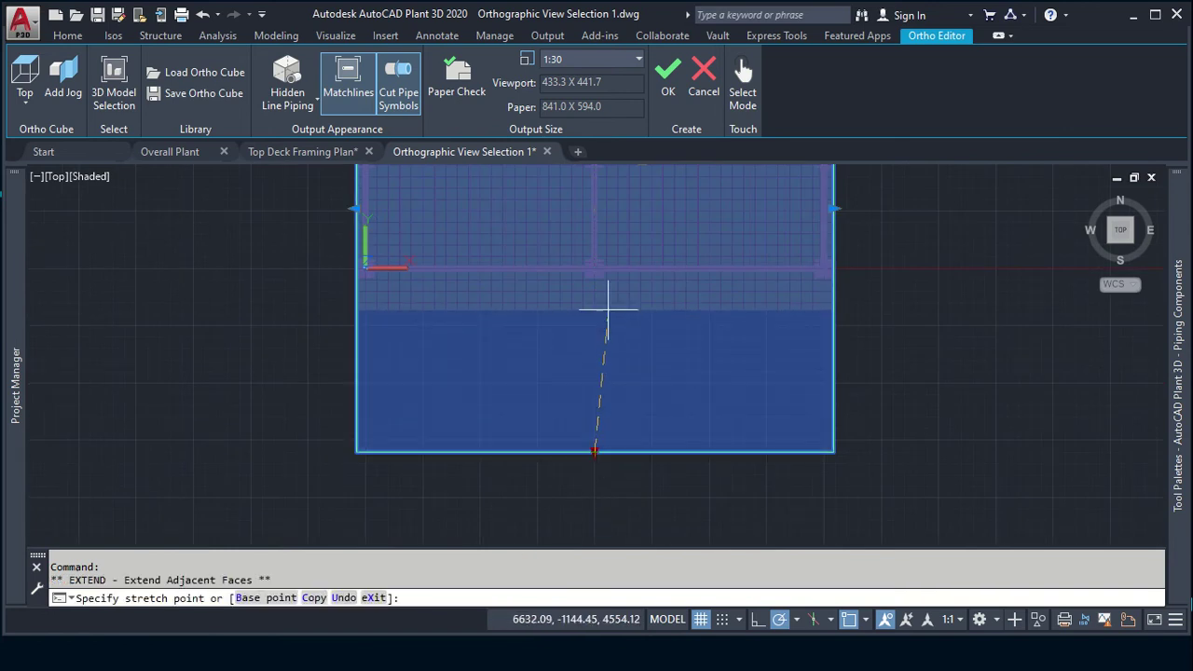
left_click(597, 318)
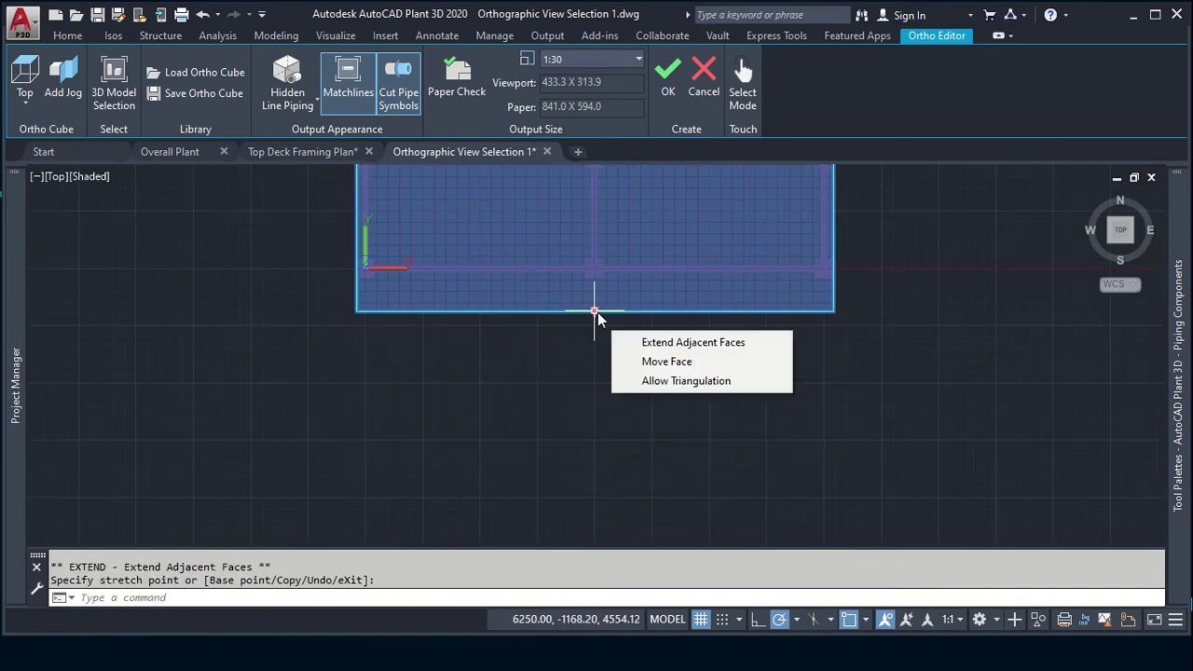
left_click(594, 285)
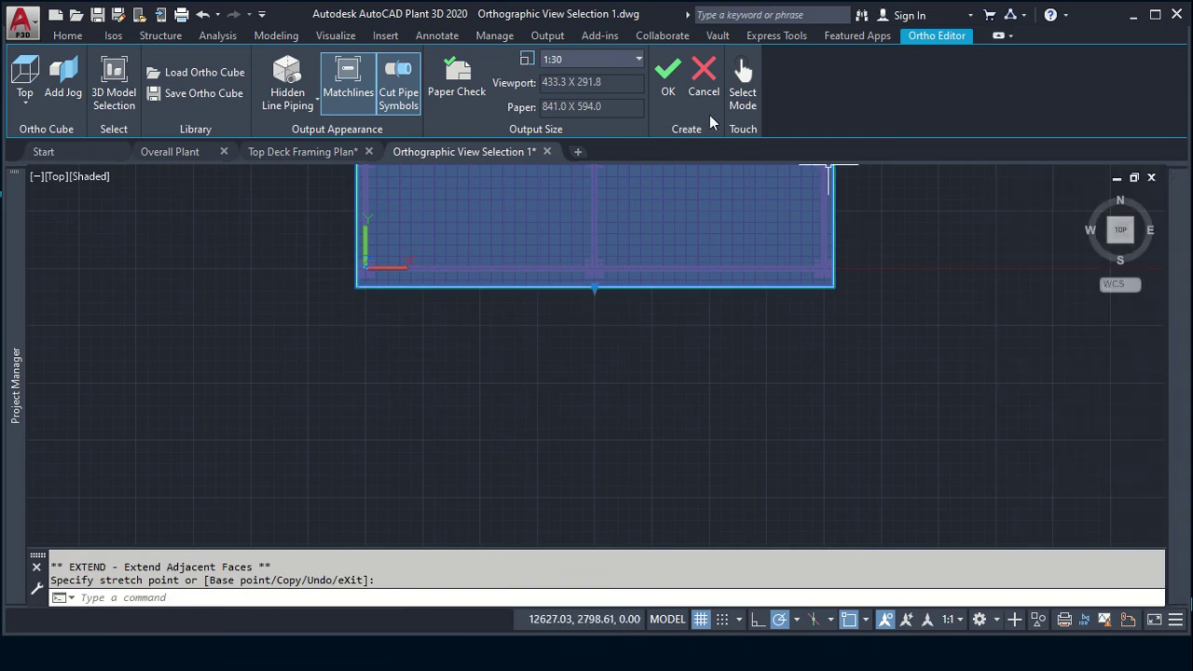
left_click(632, 63)
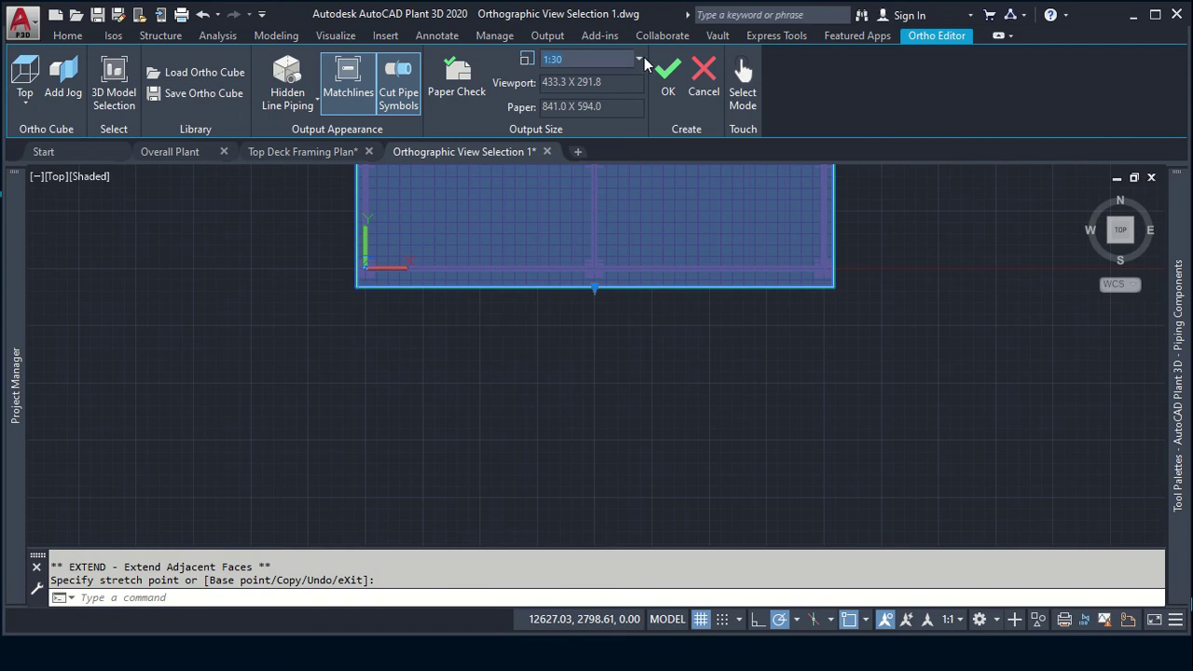
left_click(643, 56)
left_click(641, 58)
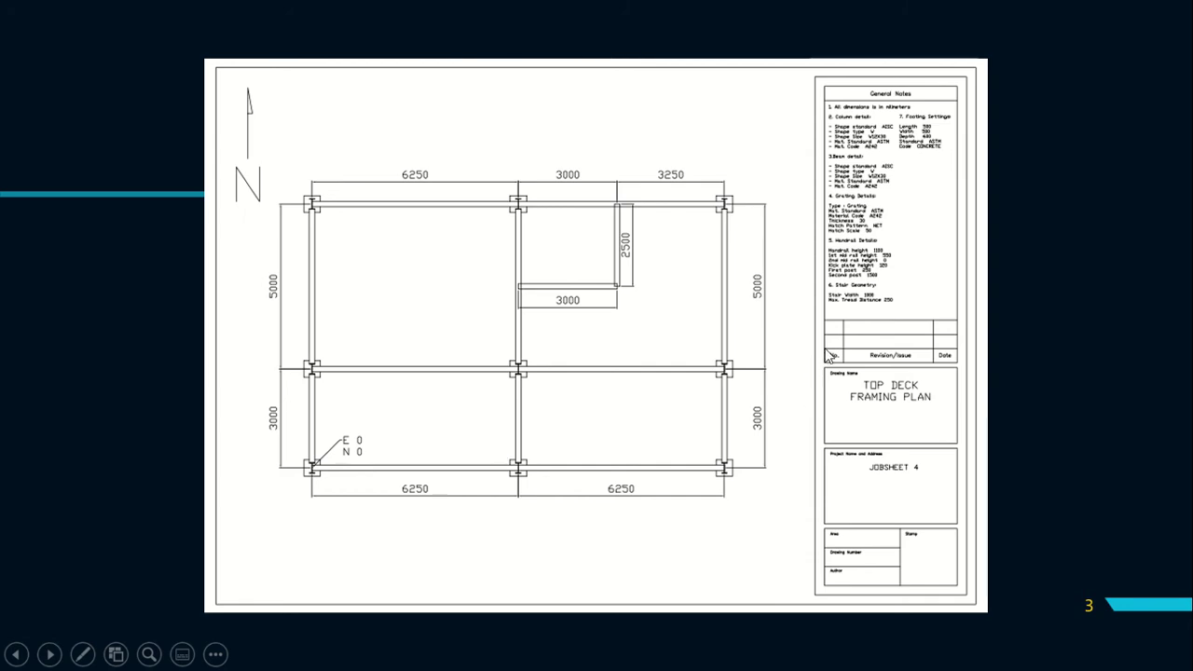
Step: Accept the ortho cube and drop the top-deck plan viewport onto the framing plan sheet
key("alt+Tab")
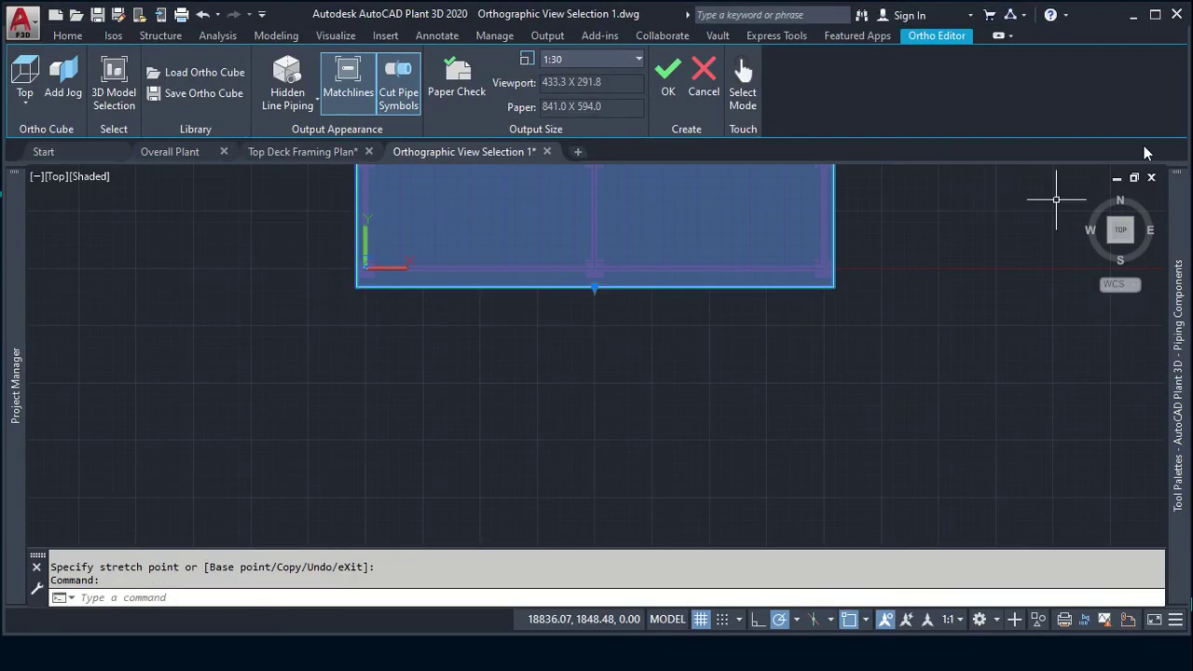
left_click(665, 85)
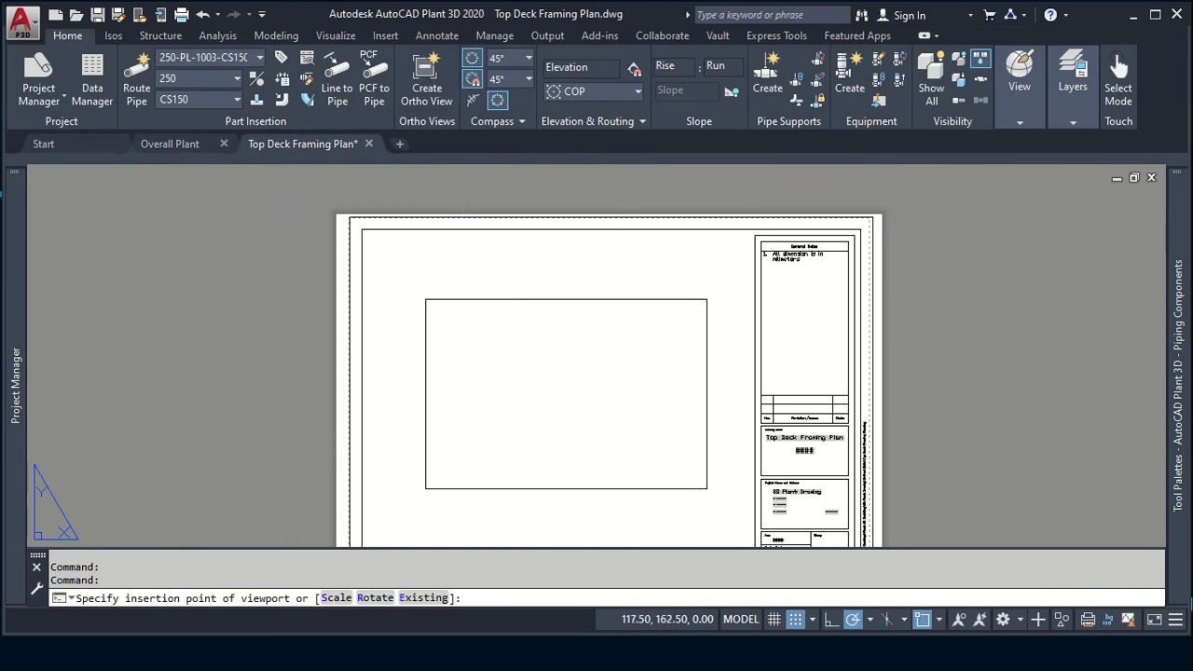
left_click(680, 389)
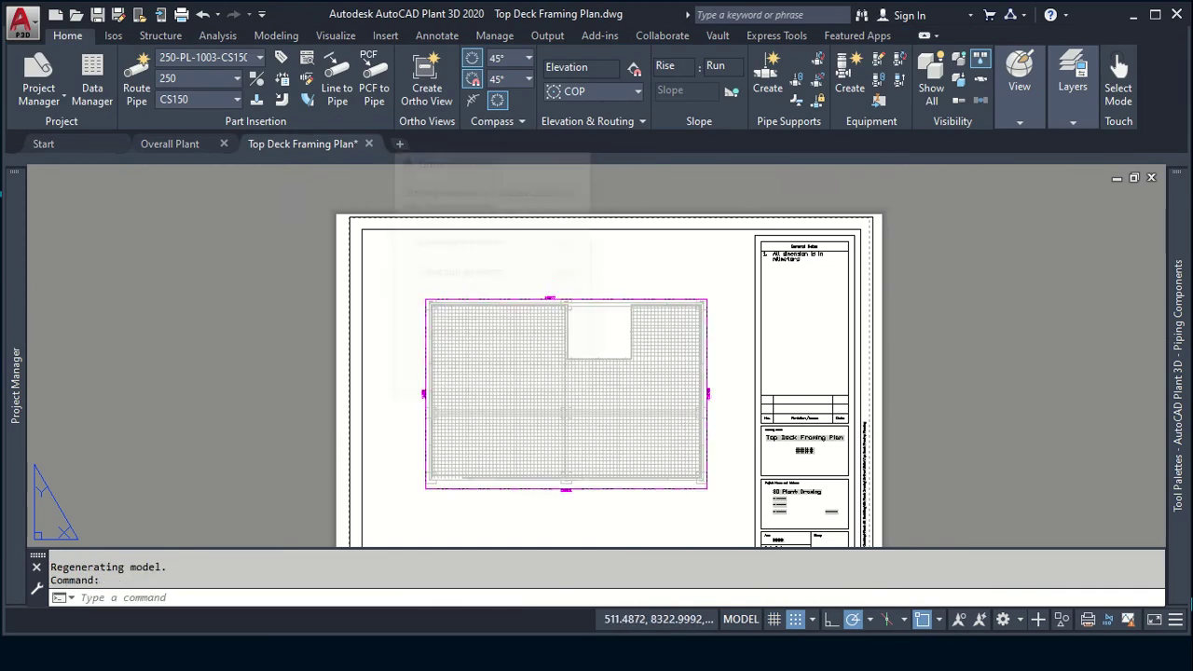
middle_click_drag(609, 479, 657, 401)
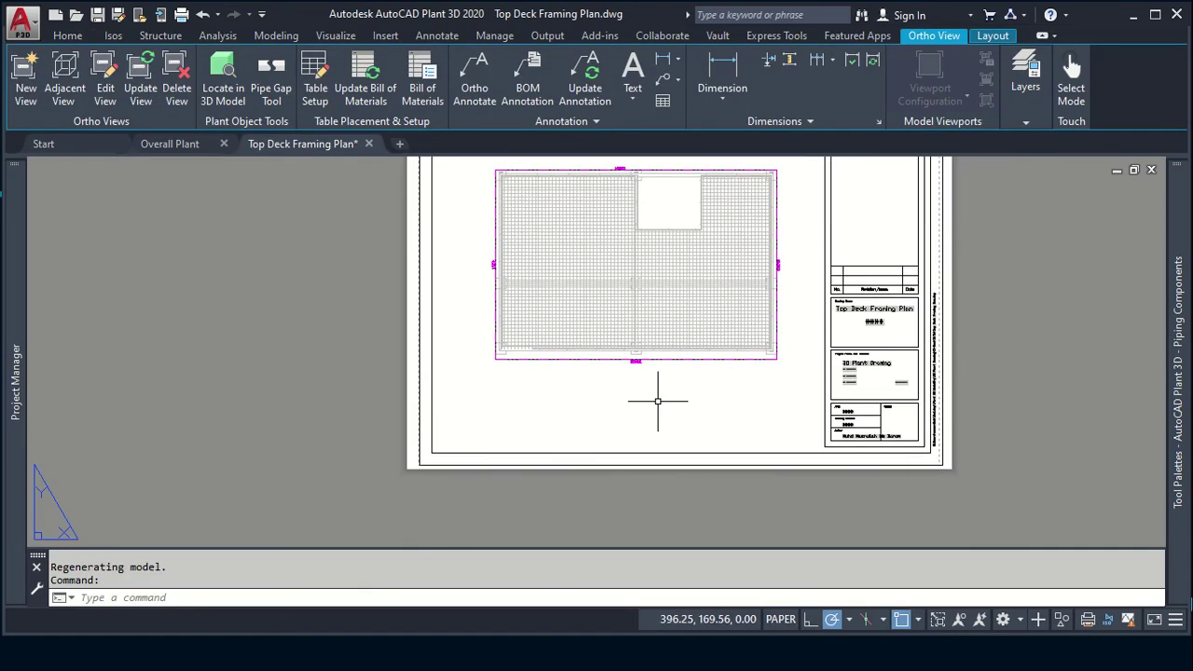
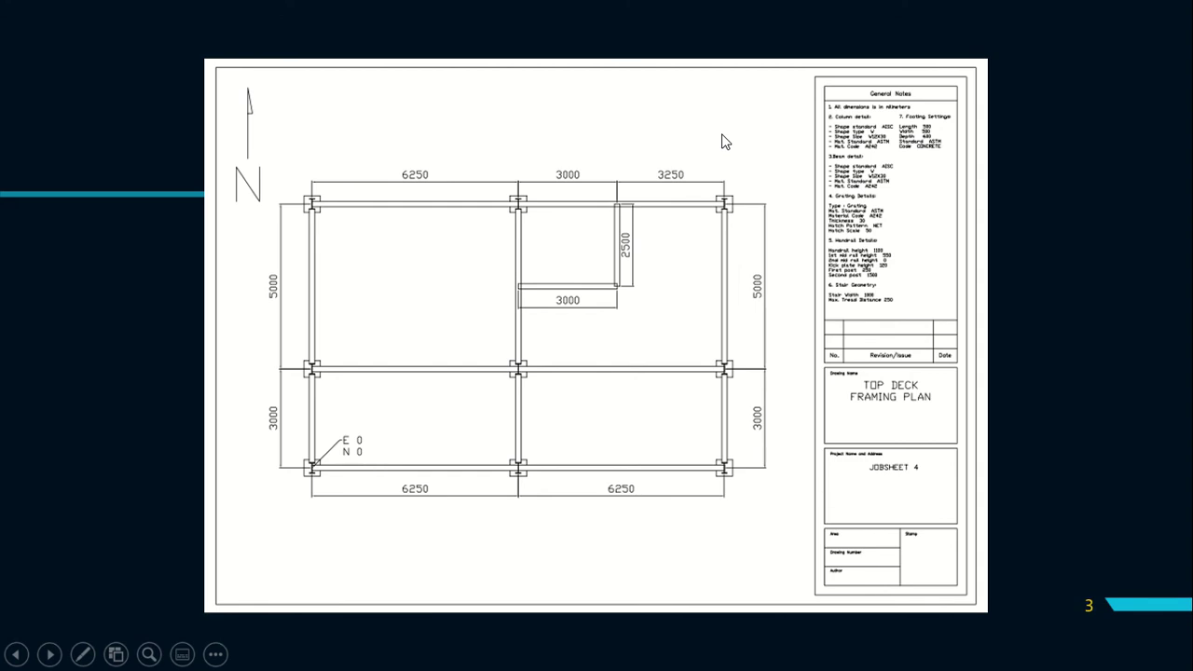
Step: Switch from the slideshow to the Top Deck Framing Plan.dwg drawing in AutoCAD
key("alt+Tab")
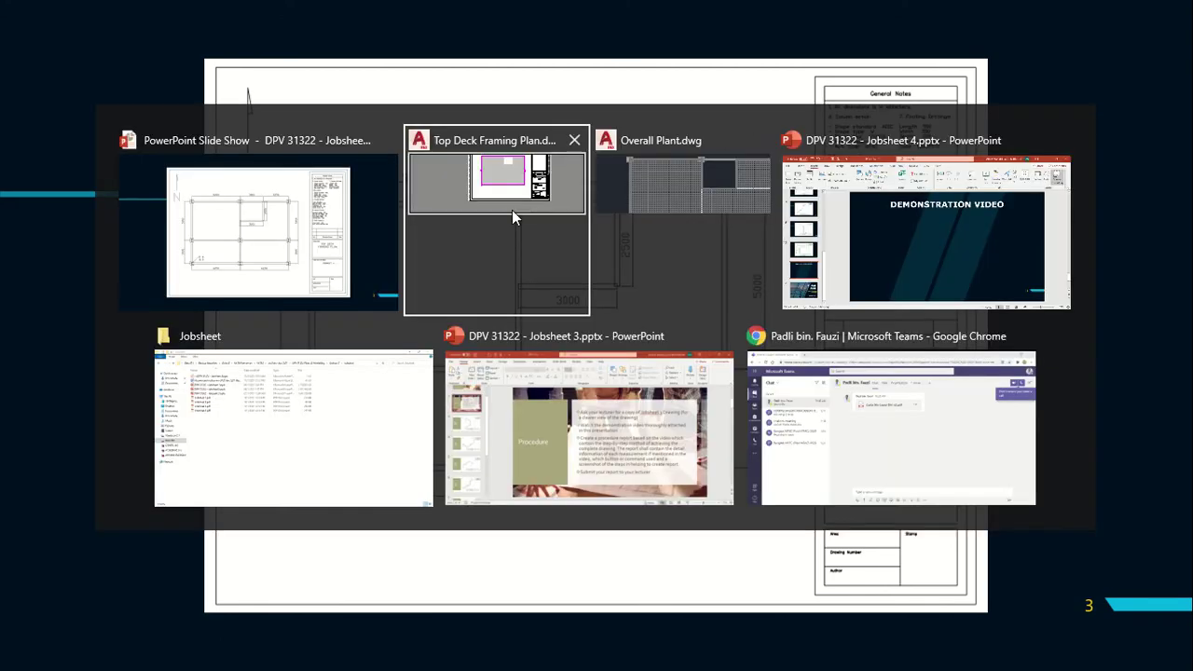
left_click(512, 210)
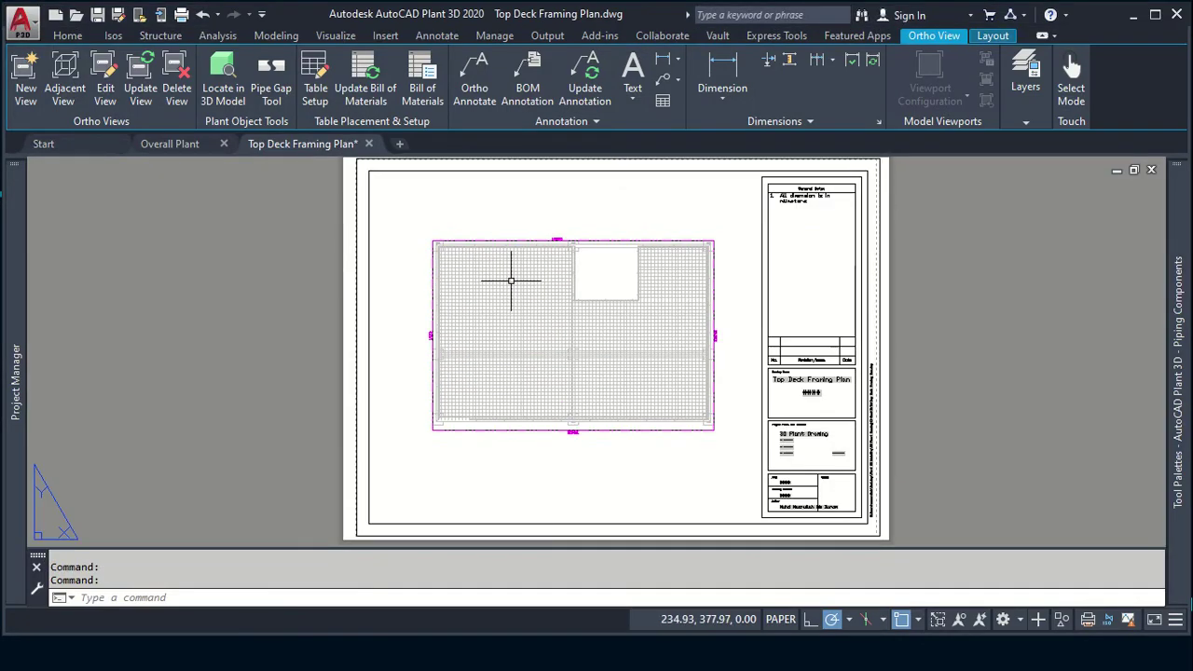
Step: Erase the purple boundary line and the N8250 and W250 coordinate labels around the deck
scroll(506, 273, "up", 2)
scroll(506, 242, "up", 2)
left_click(516, 227)
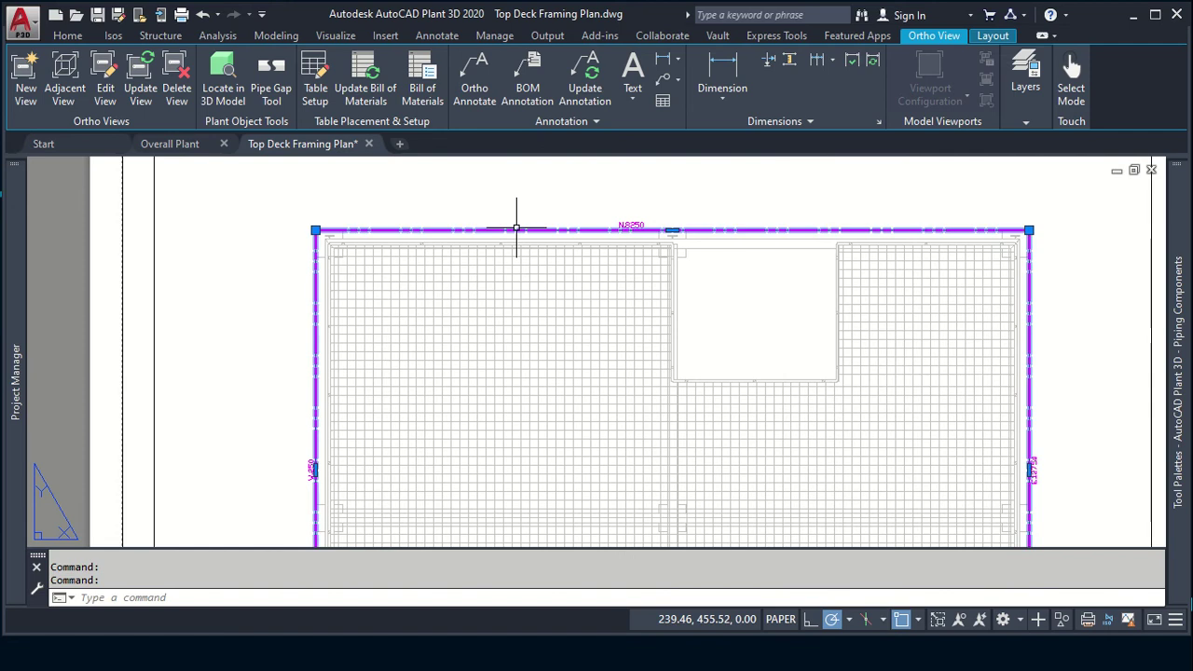
key("Delete")
scroll(516, 228, "up", 2)
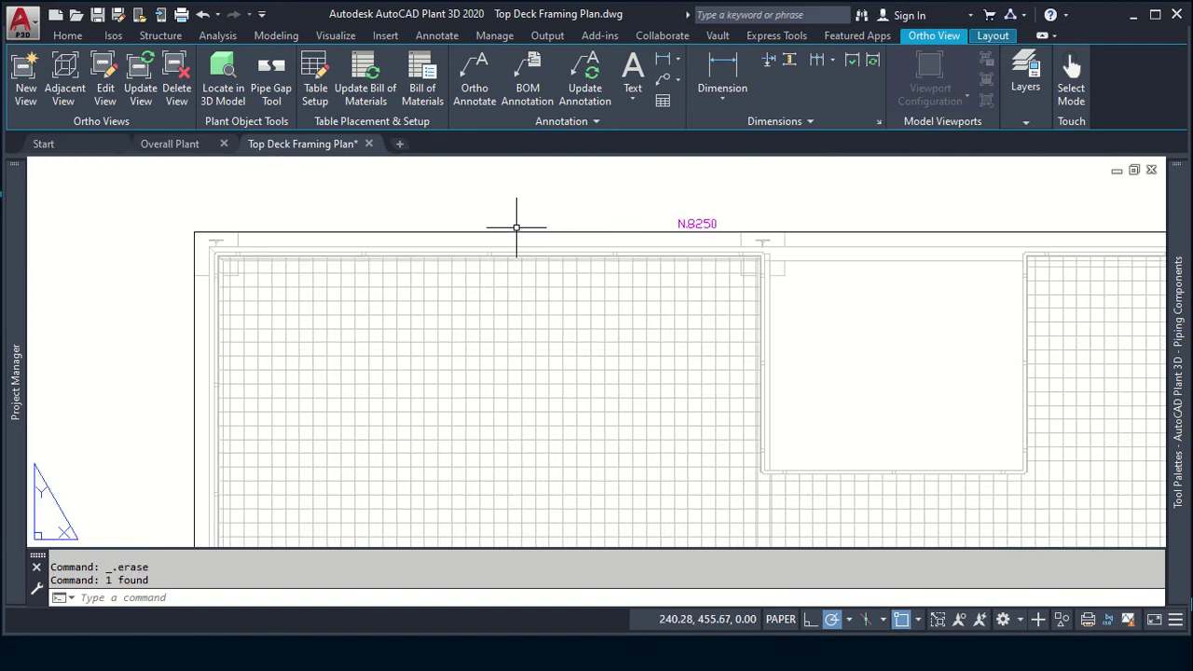
left_click(699, 216)
key("Delete")
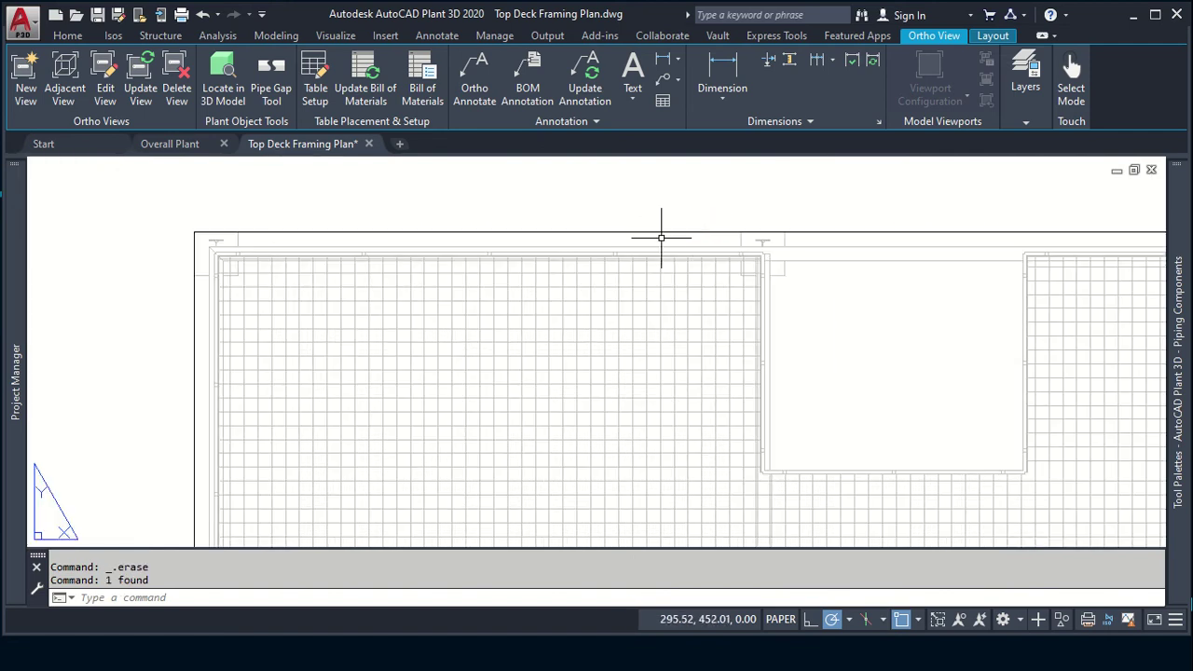
scroll(660, 234, "down", 3)
scroll(856, 348, "up", 3)
scroll(856, 348, "up", 2)
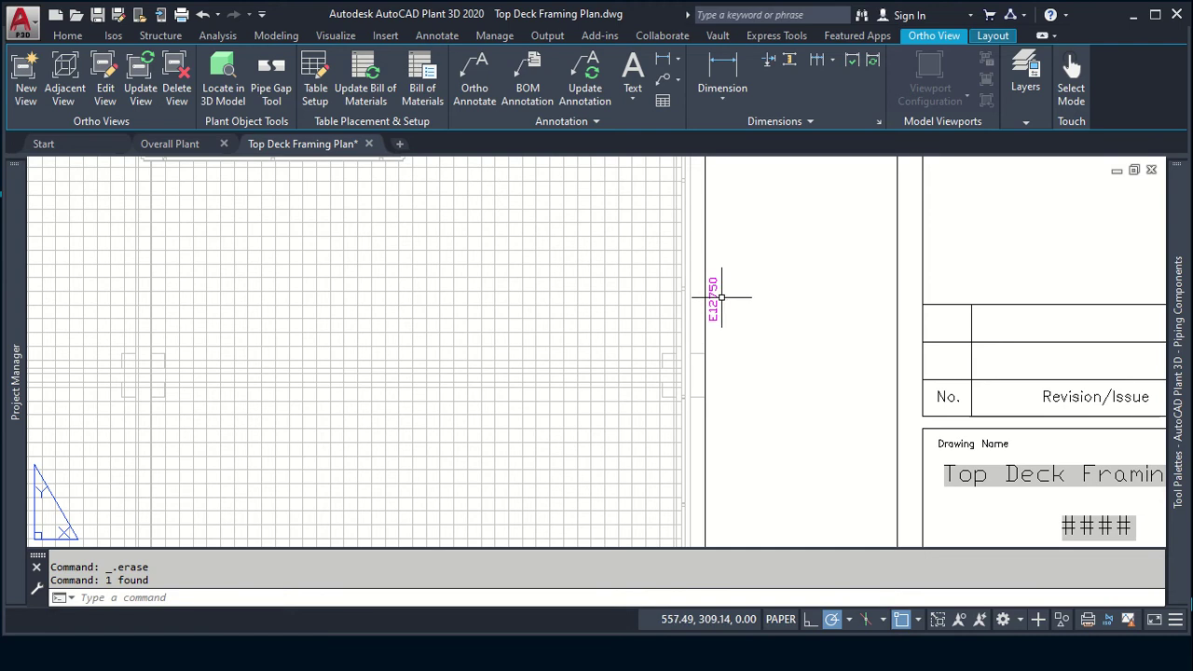
scroll(667, 357, "down", 4)
scroll(667, 357, "down", 1)
scroll(398, 341, "up", 4)
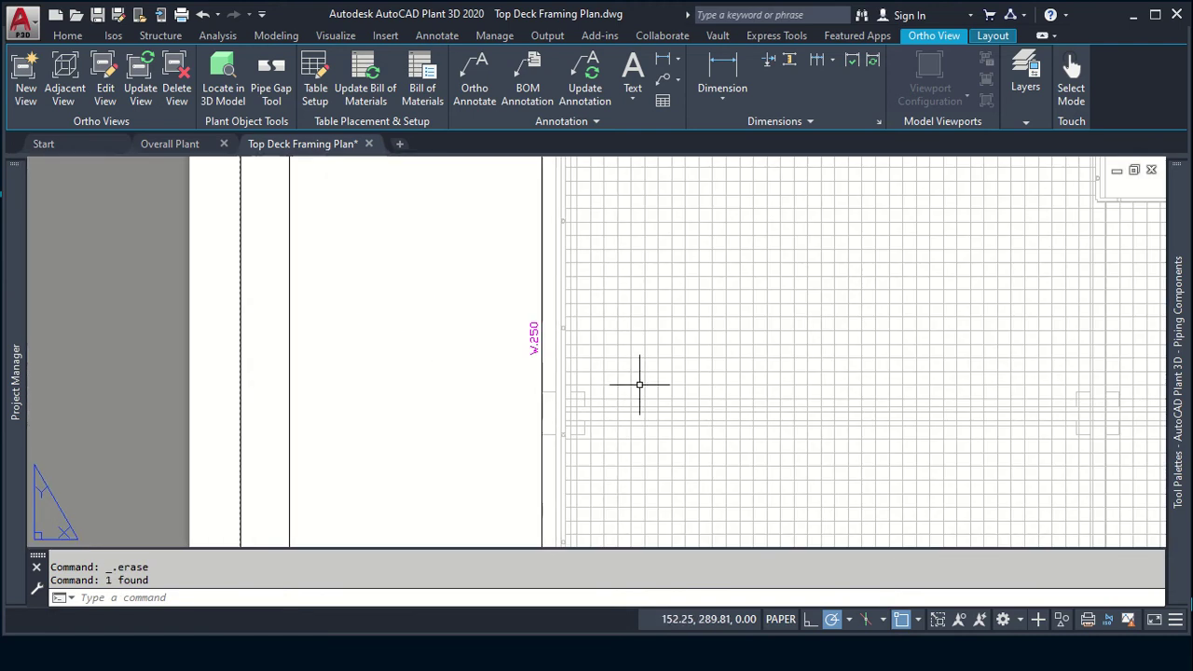
left_click(534, 347)
key("Delete")
scroll(708, 447, "down", 3)
scroll(705, 457, "down", 1)
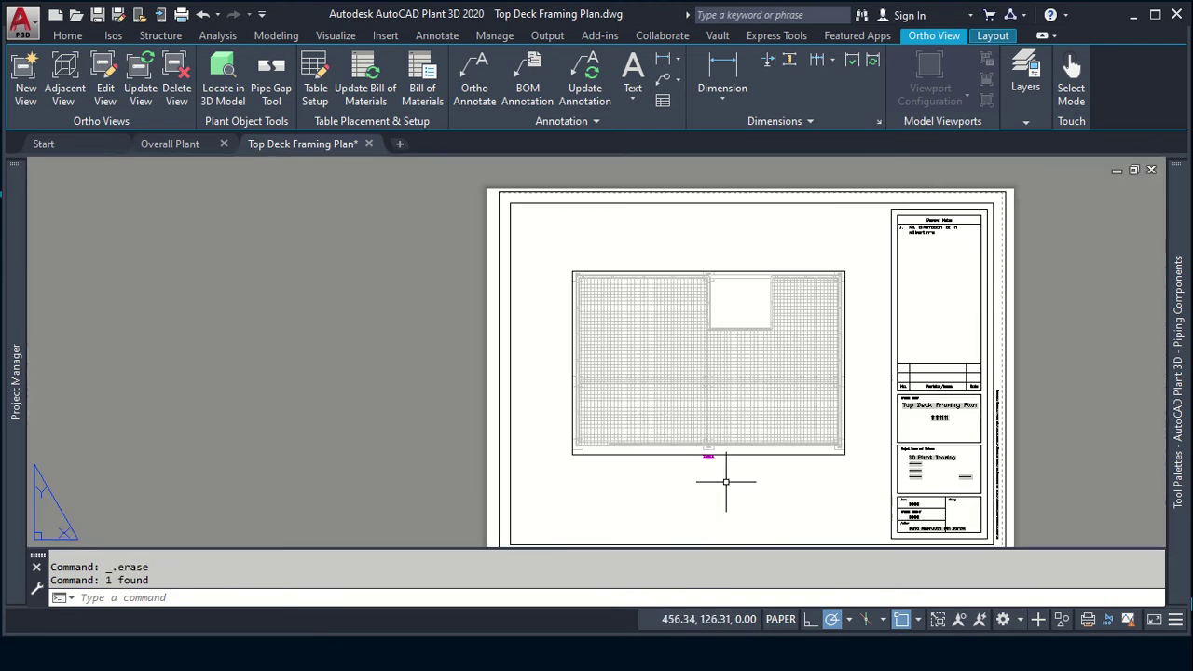
scroll(727, 447, "up", 3)
Step: Stretch the viewport's bottom-left and top-right corners out to the sheet border
left_click(731, 404)
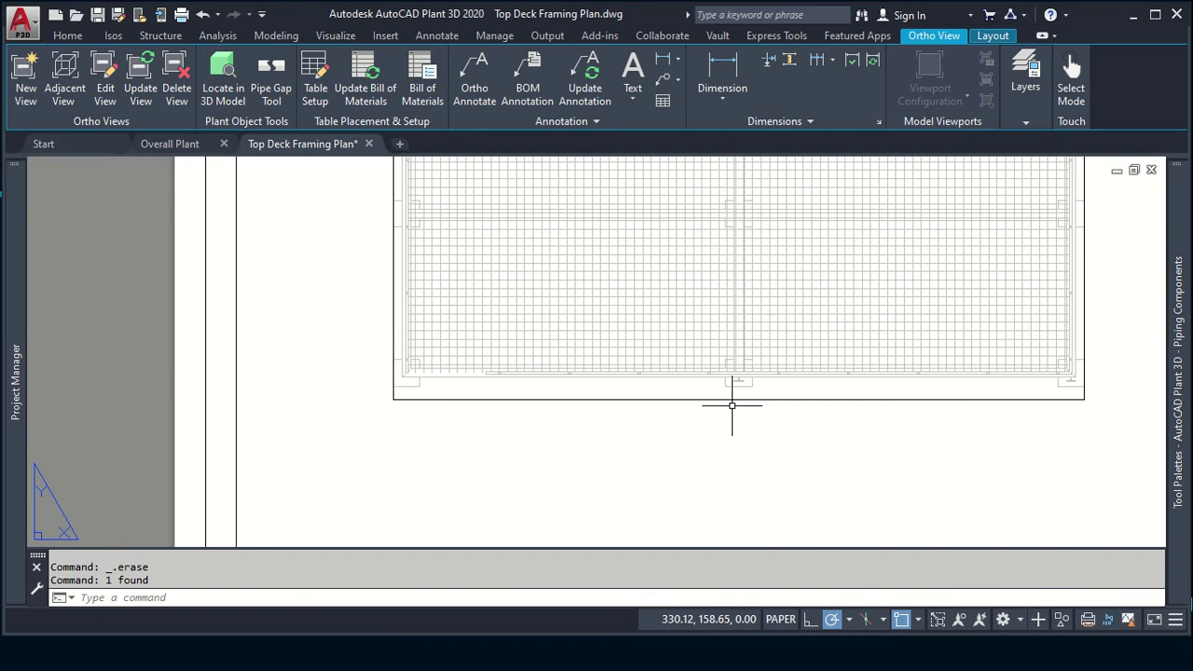
scroll(732, 405, "down", 3)
scroll(732, 405, "down", 1)
left_click(732, 404)
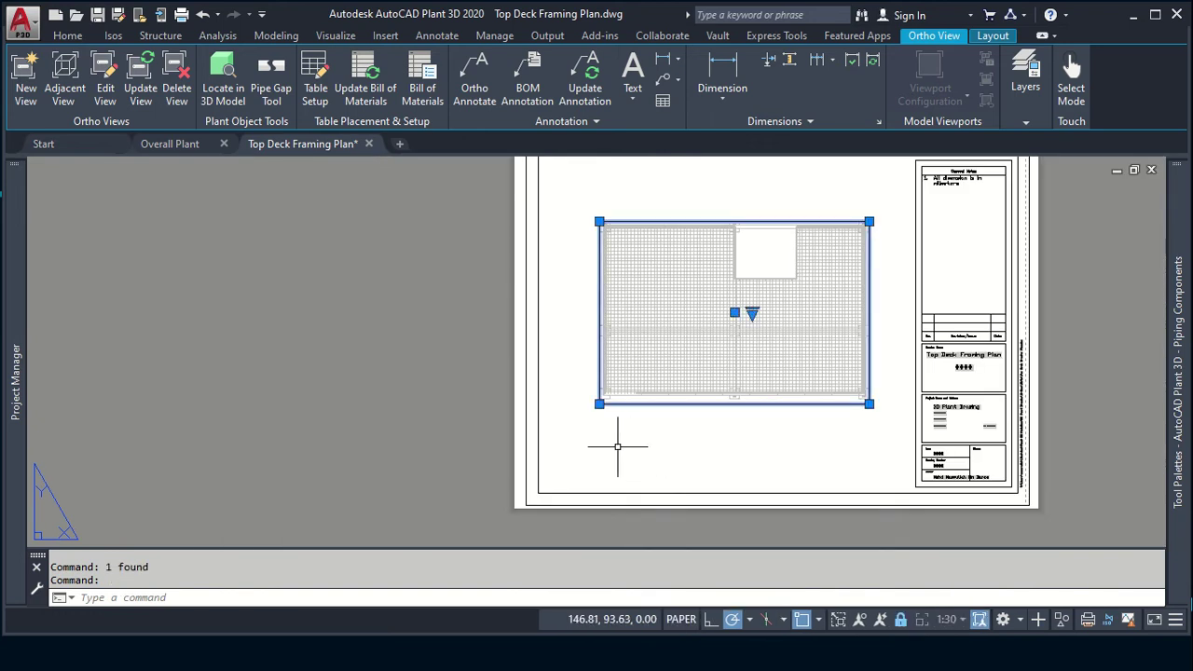
left_click(599, 404)
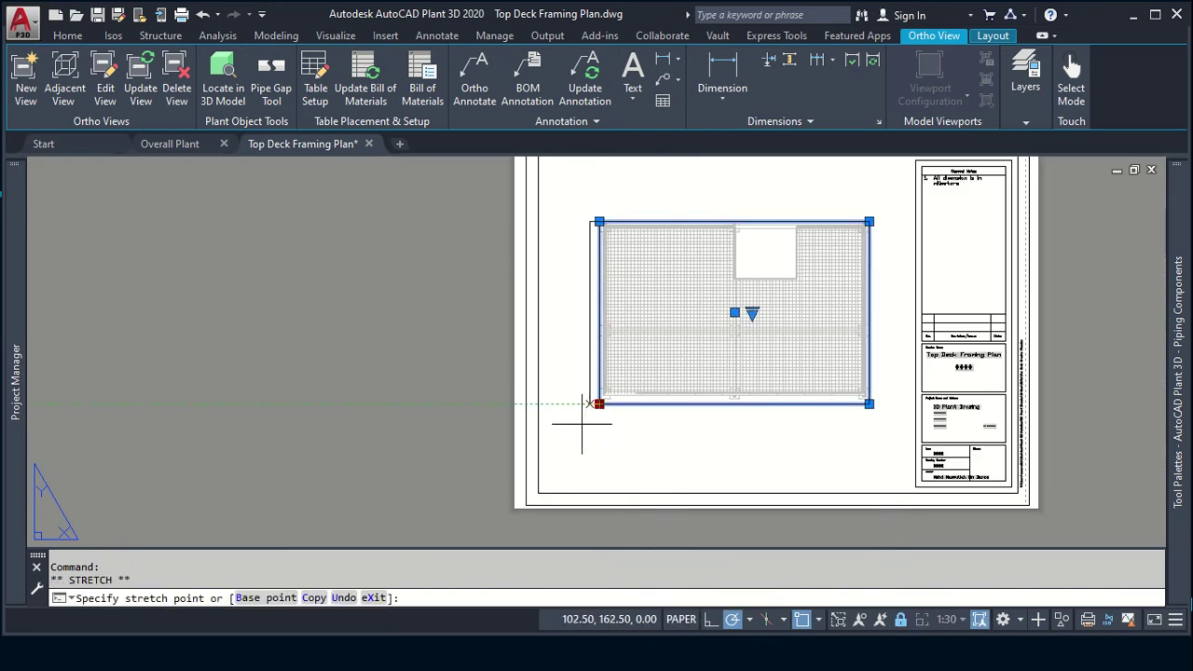
left_click(538, 479)
middle_click_drag(876, 339, 709, 445)
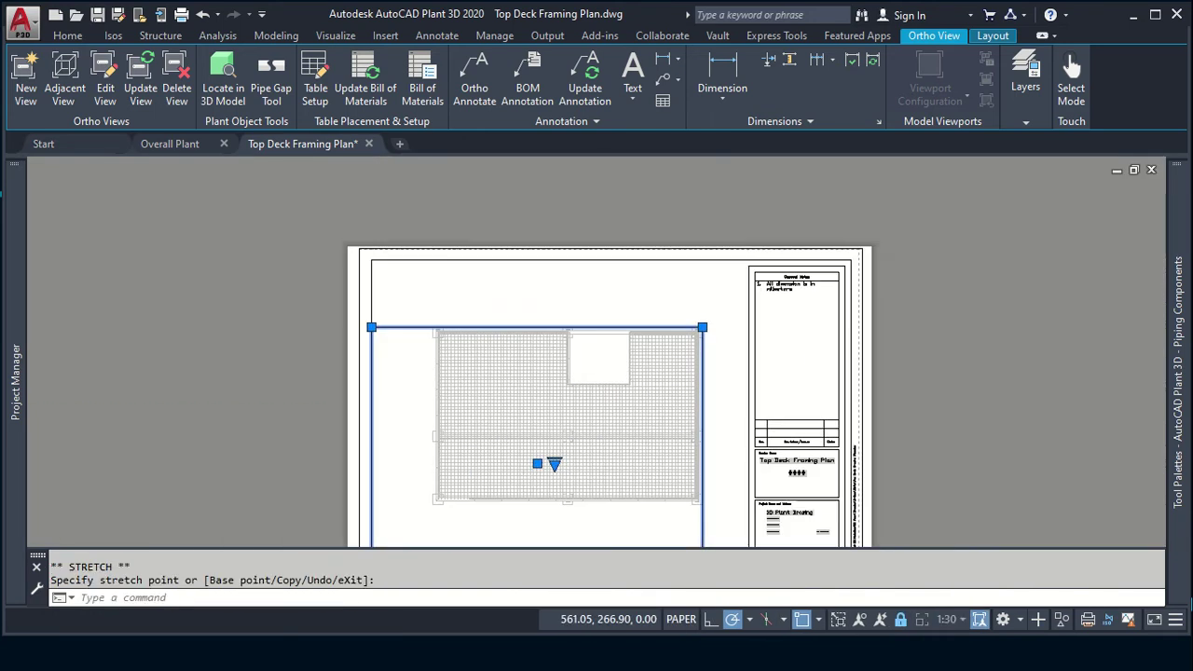
left_click(701, 327)
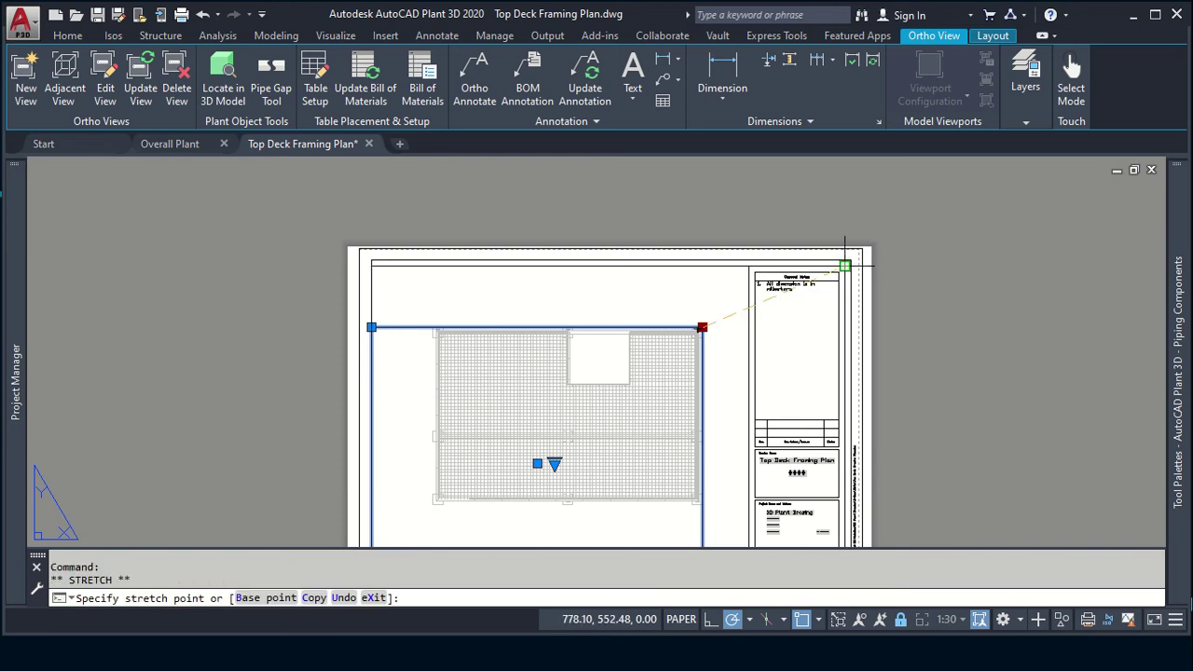
left_click(850, 260)
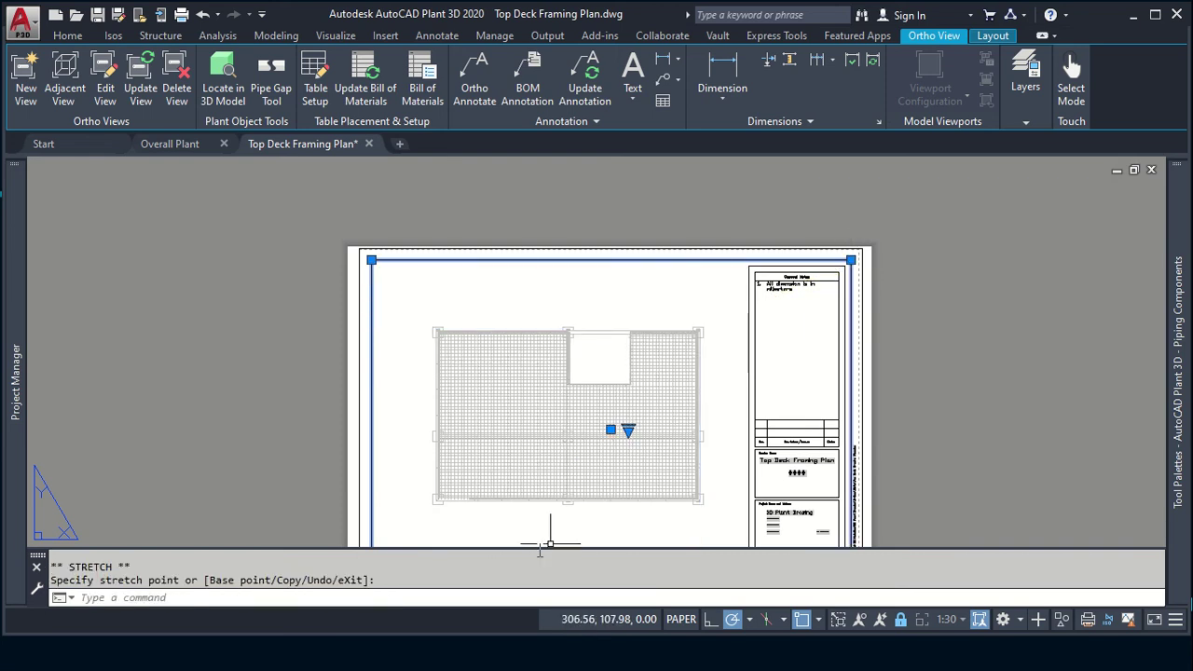
middle_click_drag(506, 314, 563, 232)
key("Escape")
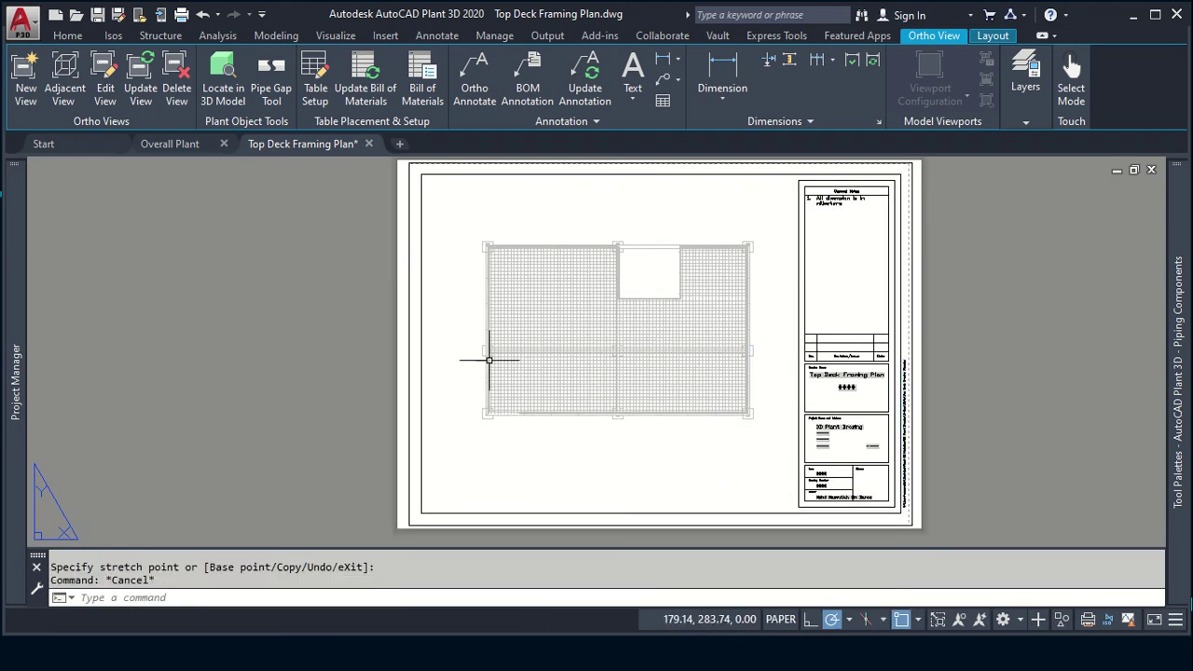
key("Escape")
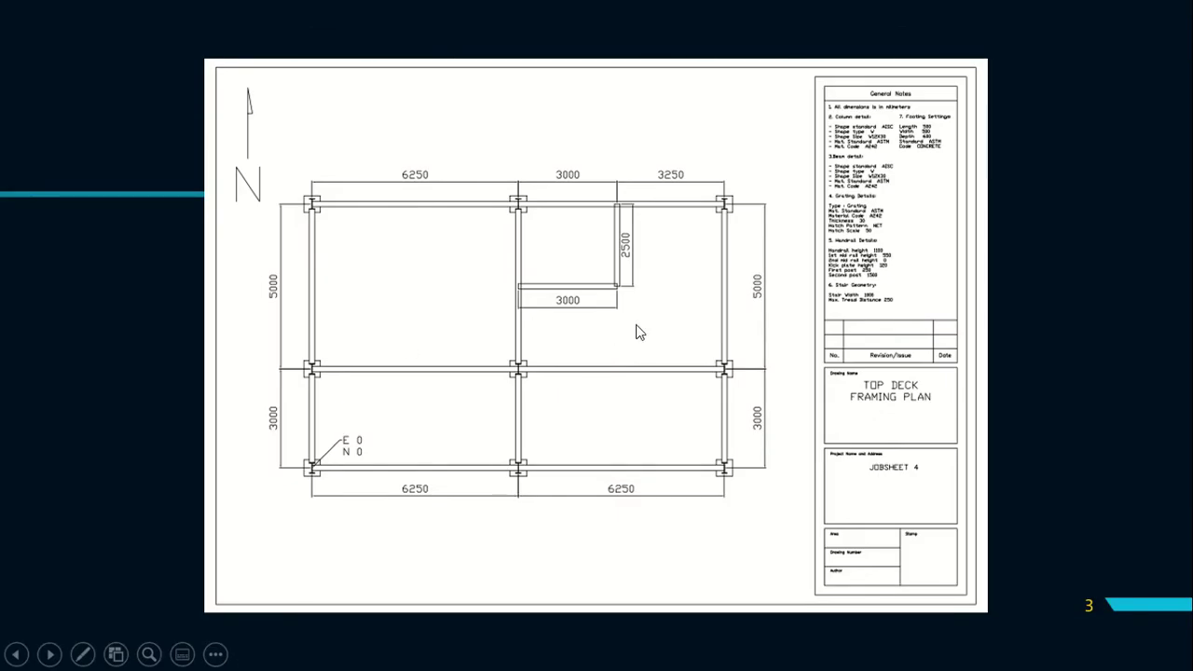
key("alt+Tab")
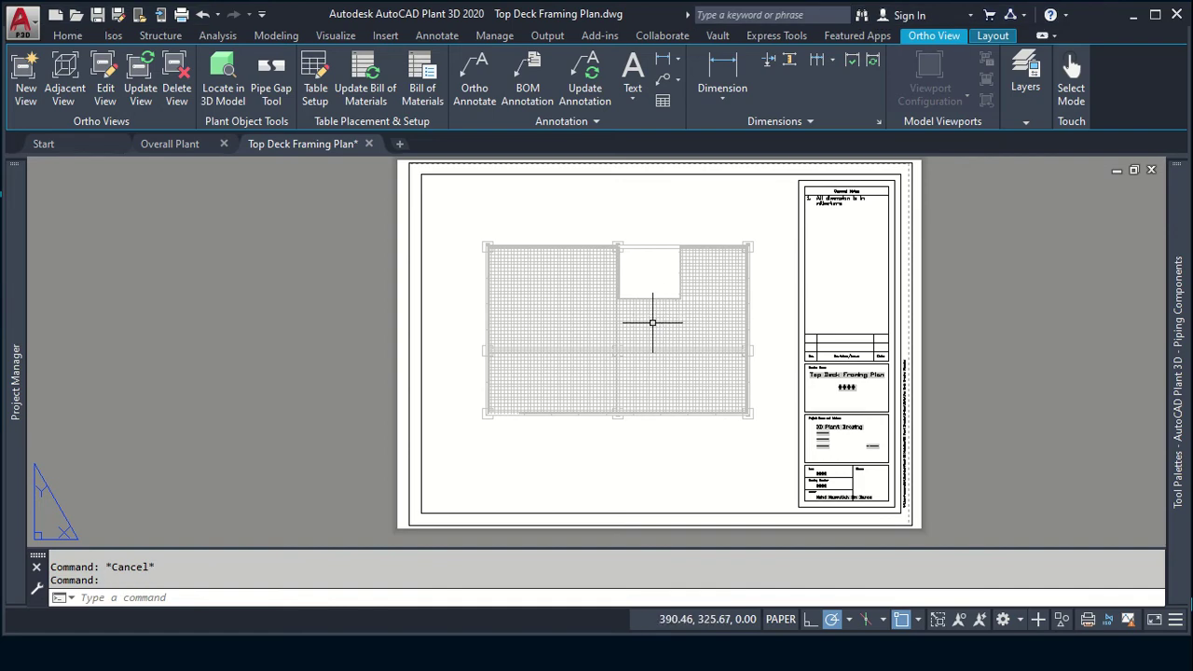
Step: Unlock the viewport, try 1:20 and 1:40, then settle on 1:30 and lock it
double_click(698, 346)
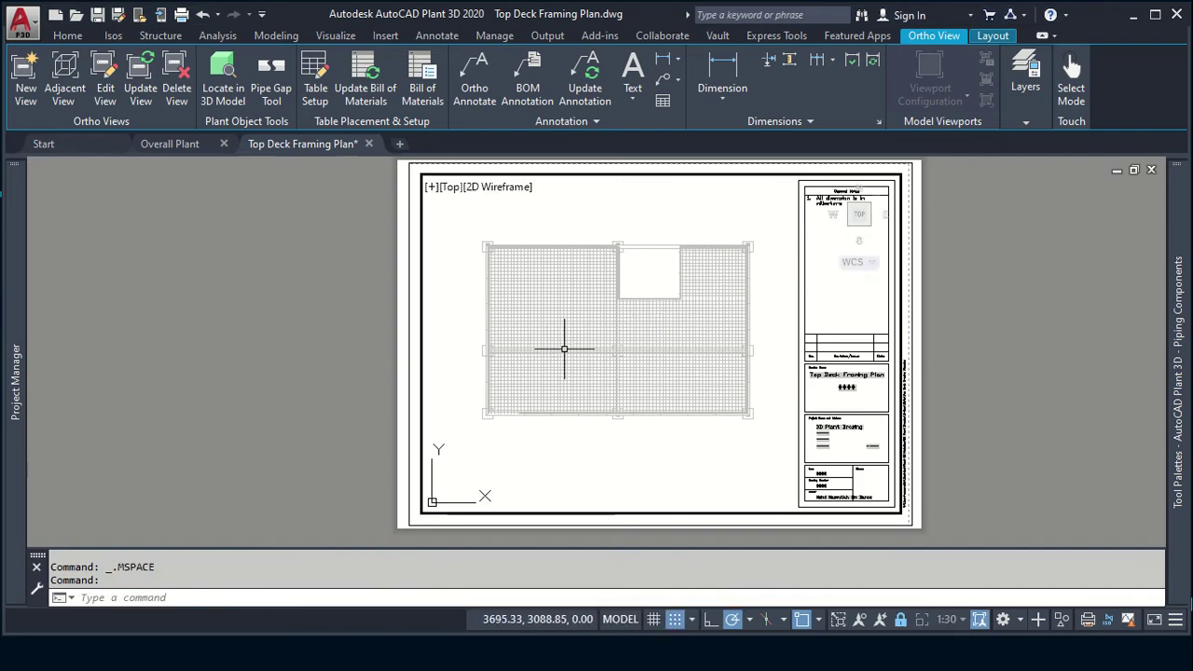
left_click(901, 623)
left_click(951, 619)
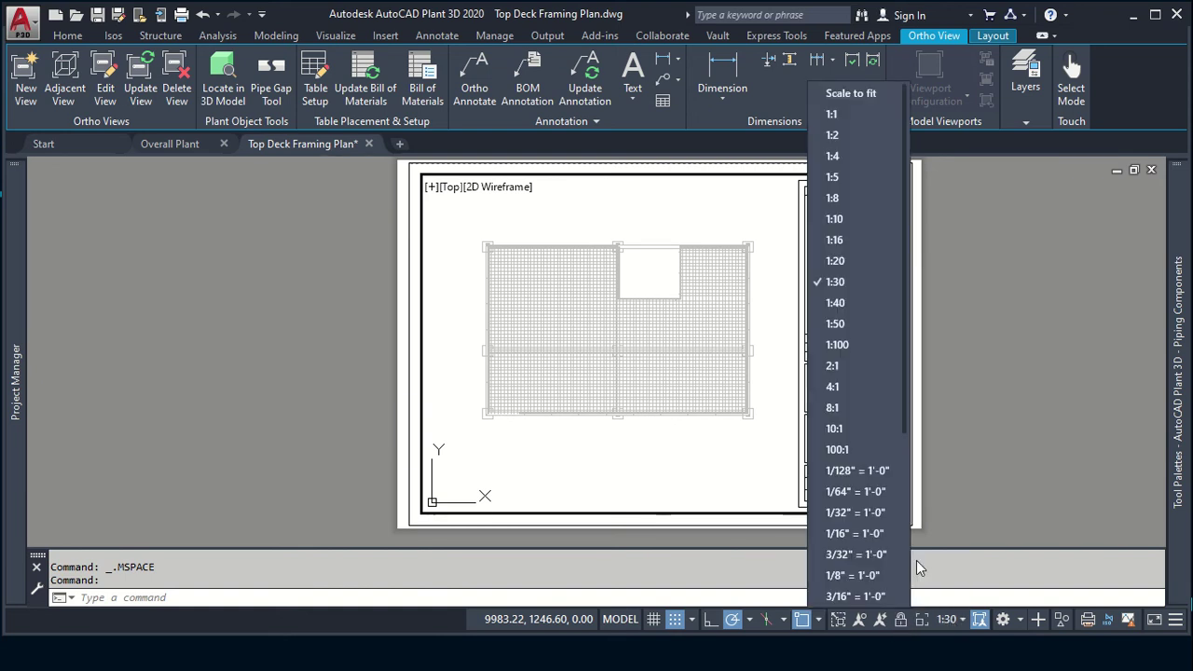
left_click(863, 262)
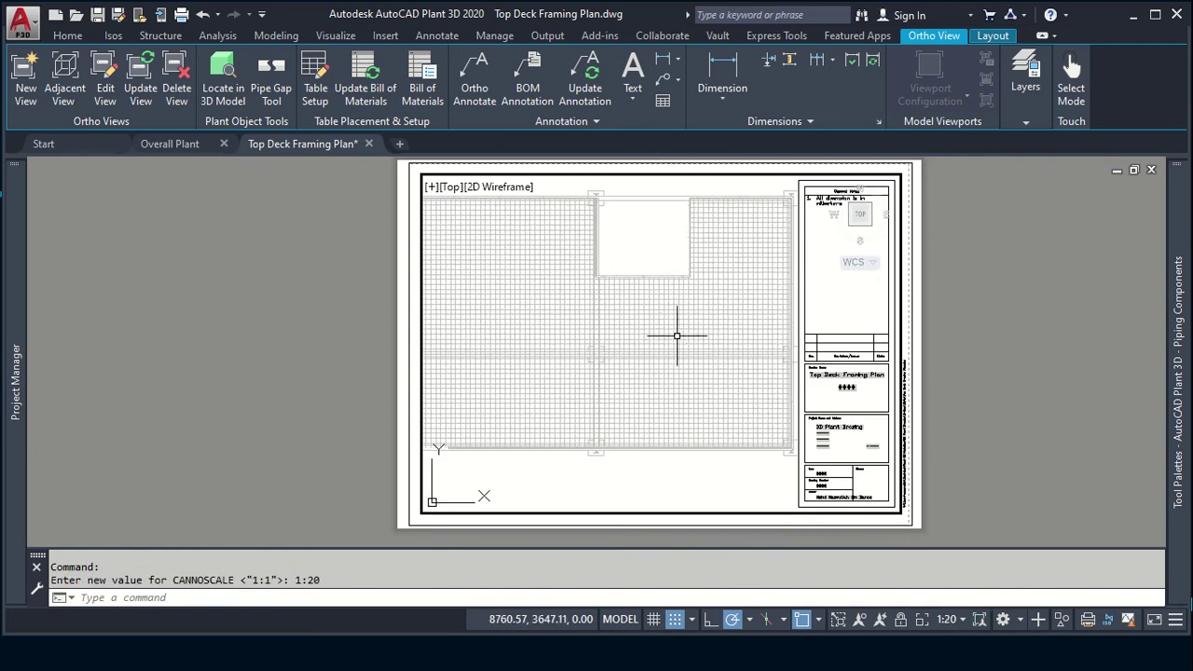
left_click(960, 628)
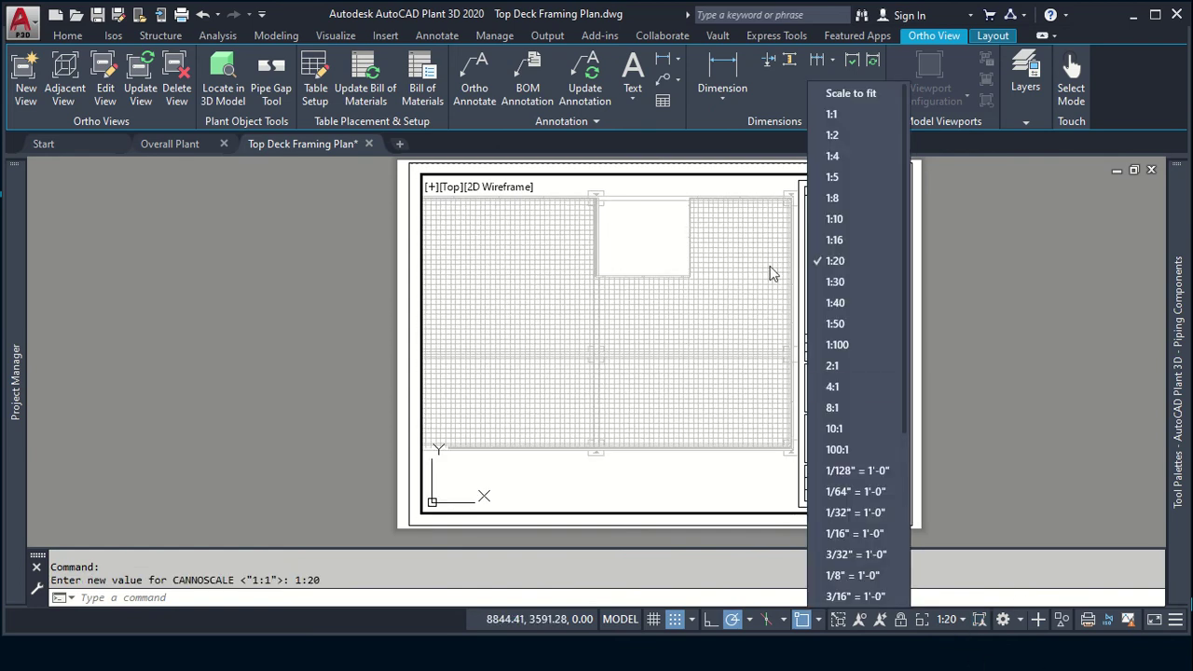
left_click(835, 281)
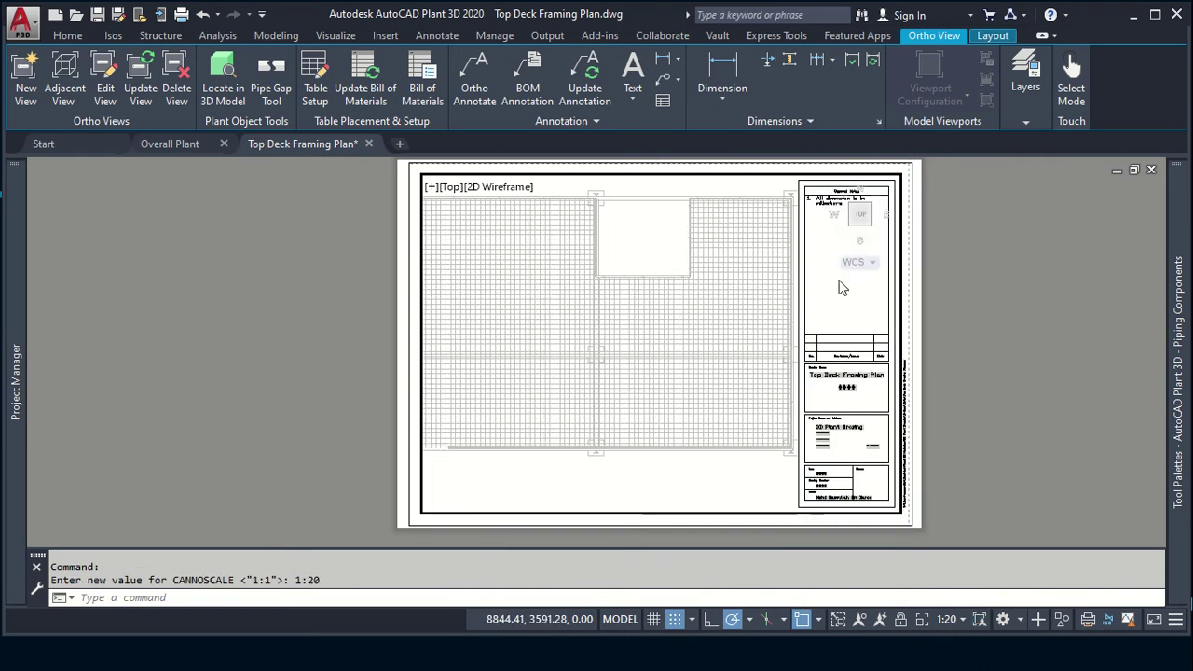
left_click(960, 626)
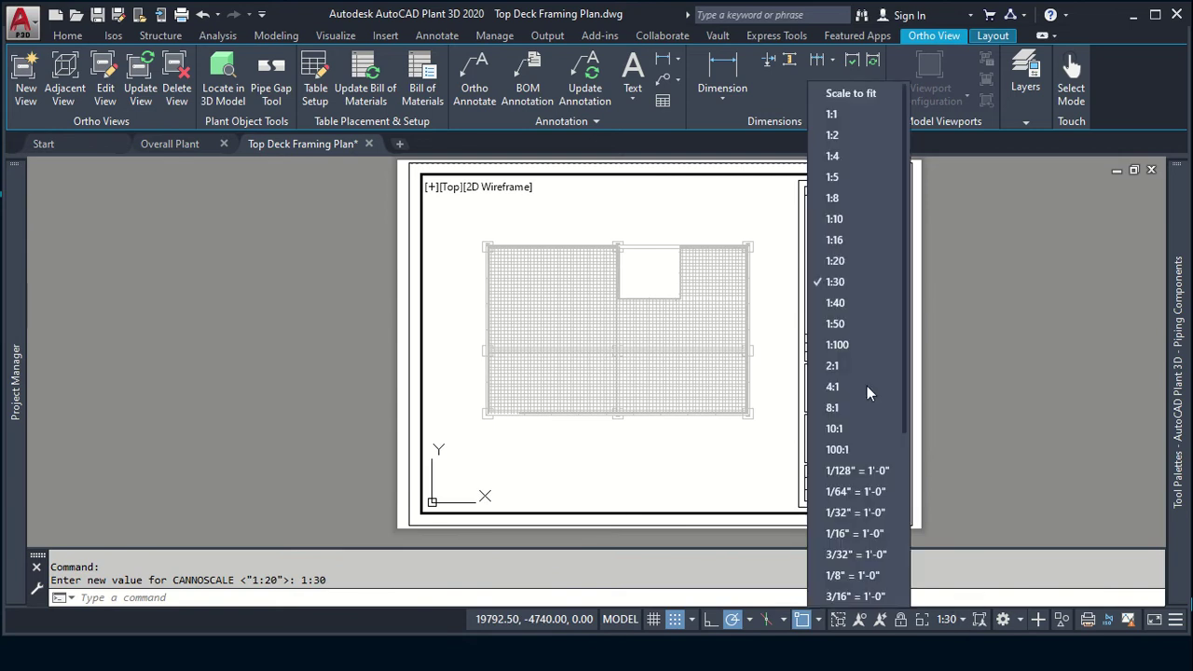
left_click(835, 308)
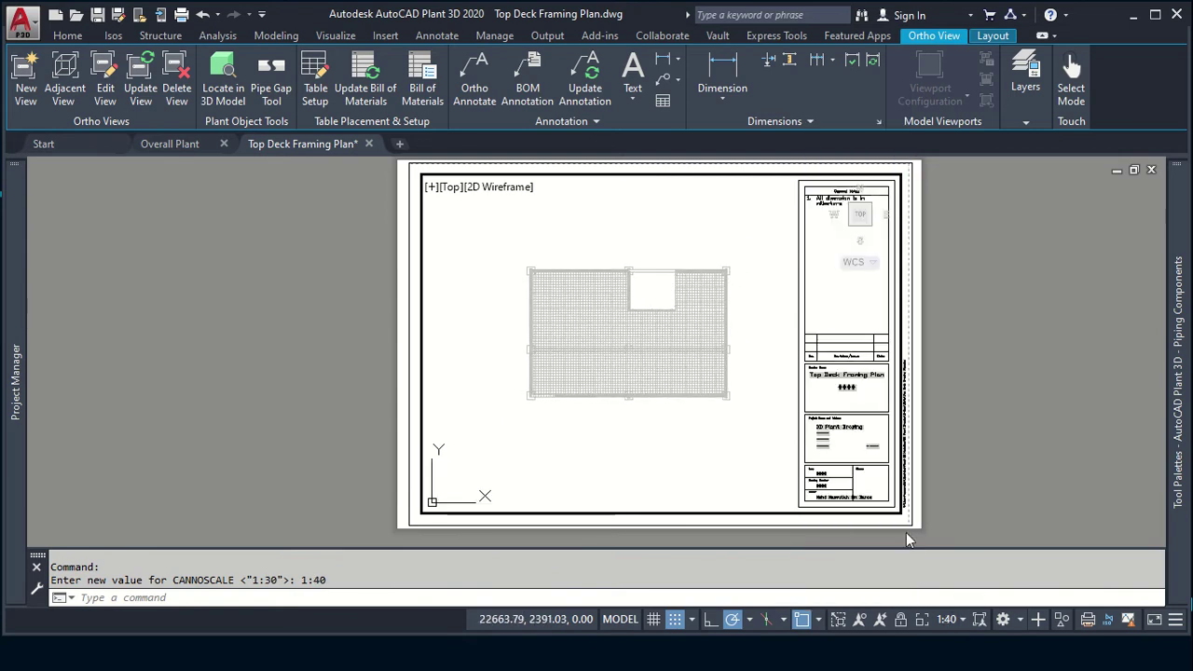
left_click(948, 621)
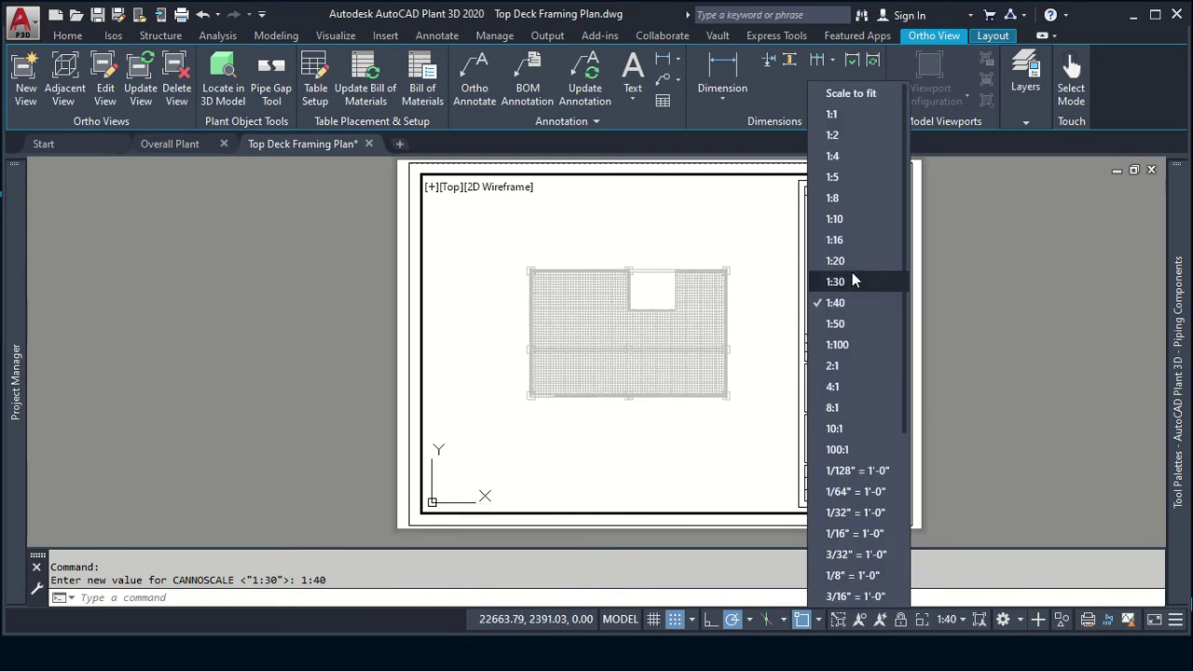
left_click(834, 282)
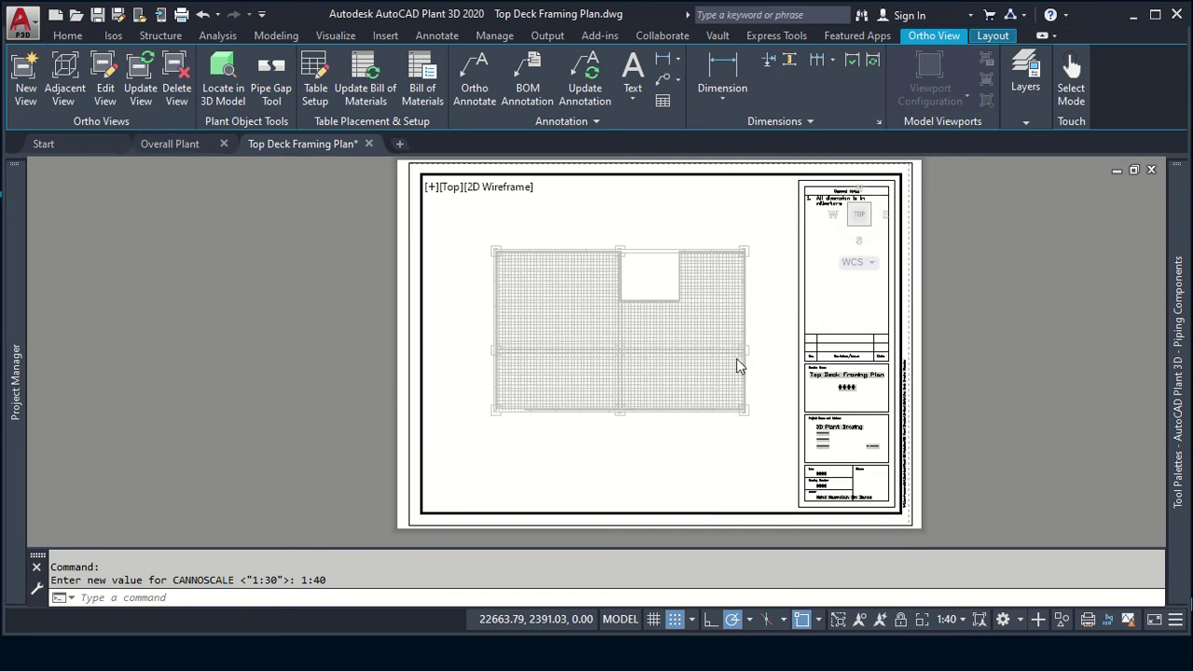
left_click(900, 621)
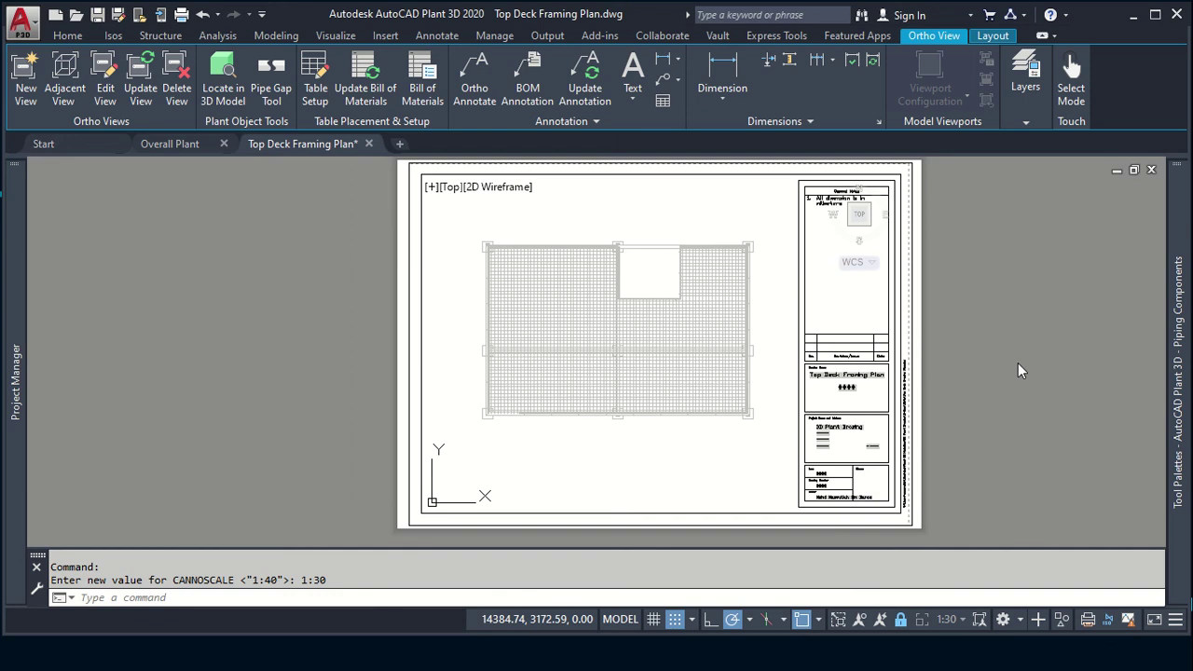
Step: Reactivate the viewport and adjust the zoom on the deck view
double_click(551, 258)
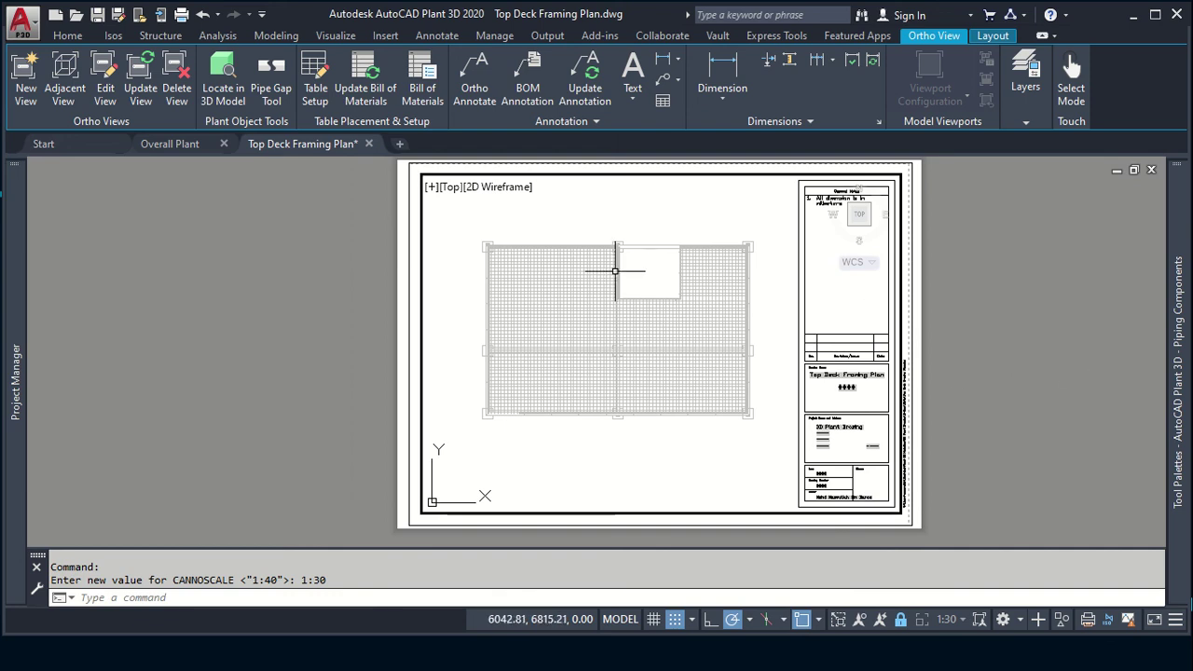
scroll(644, 270, "up", 5)
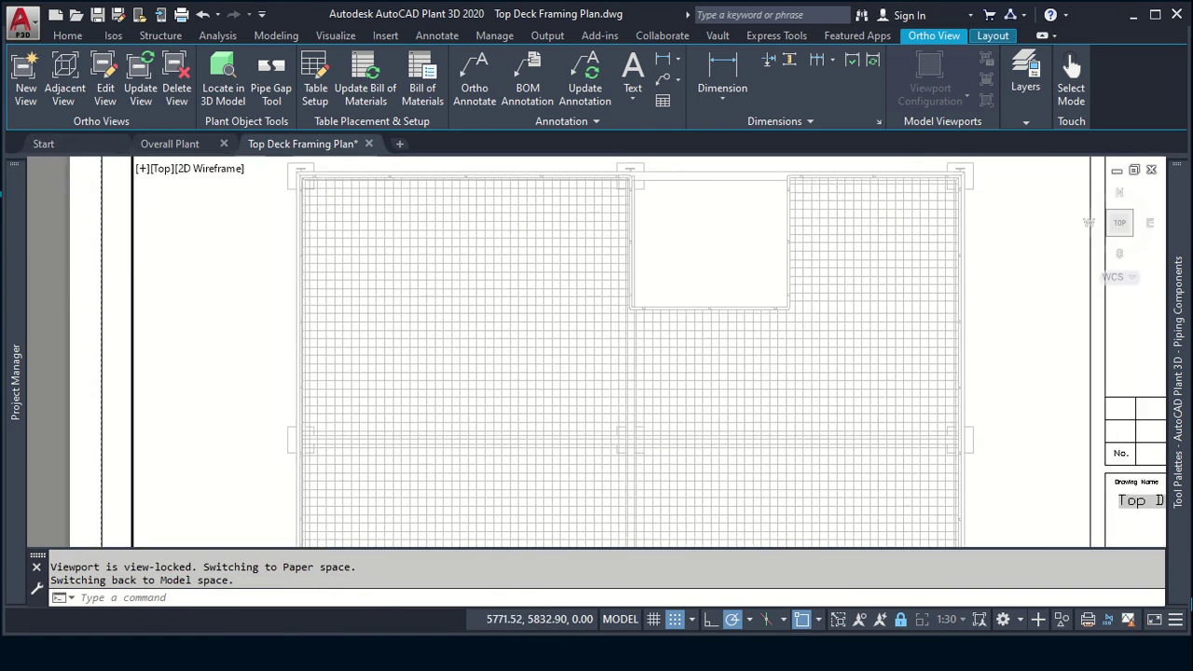
scroll(605, 291, "down", 2)
scroll(605, 291, "down", 2)
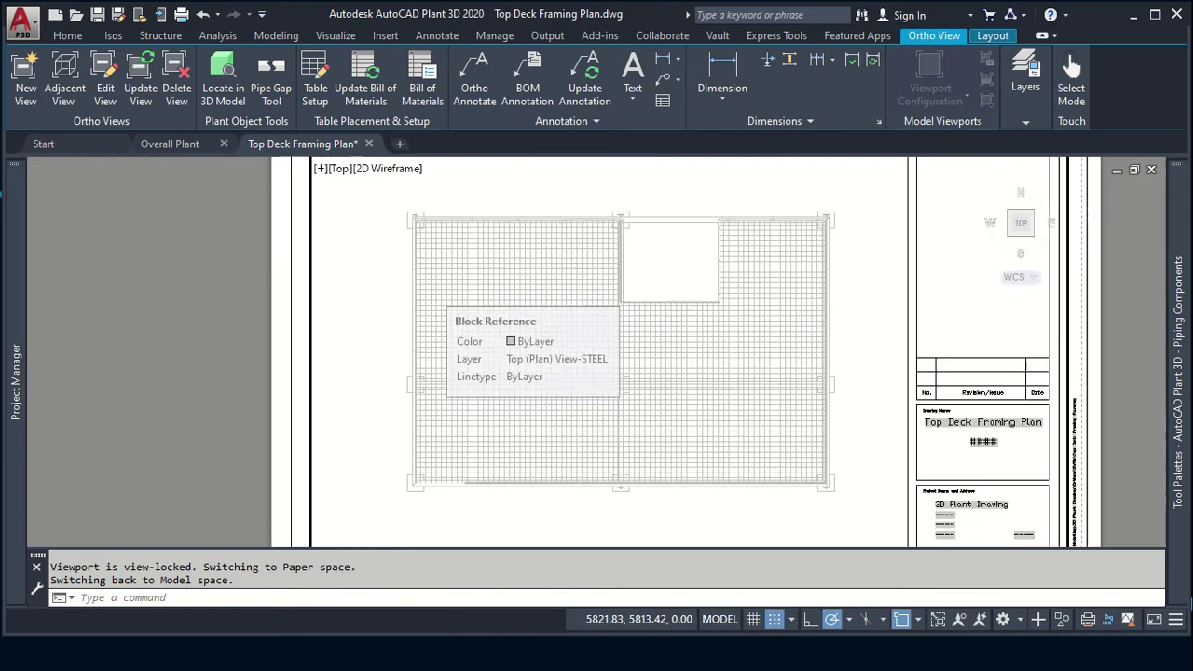
scroll(610, 363, "down", 2)
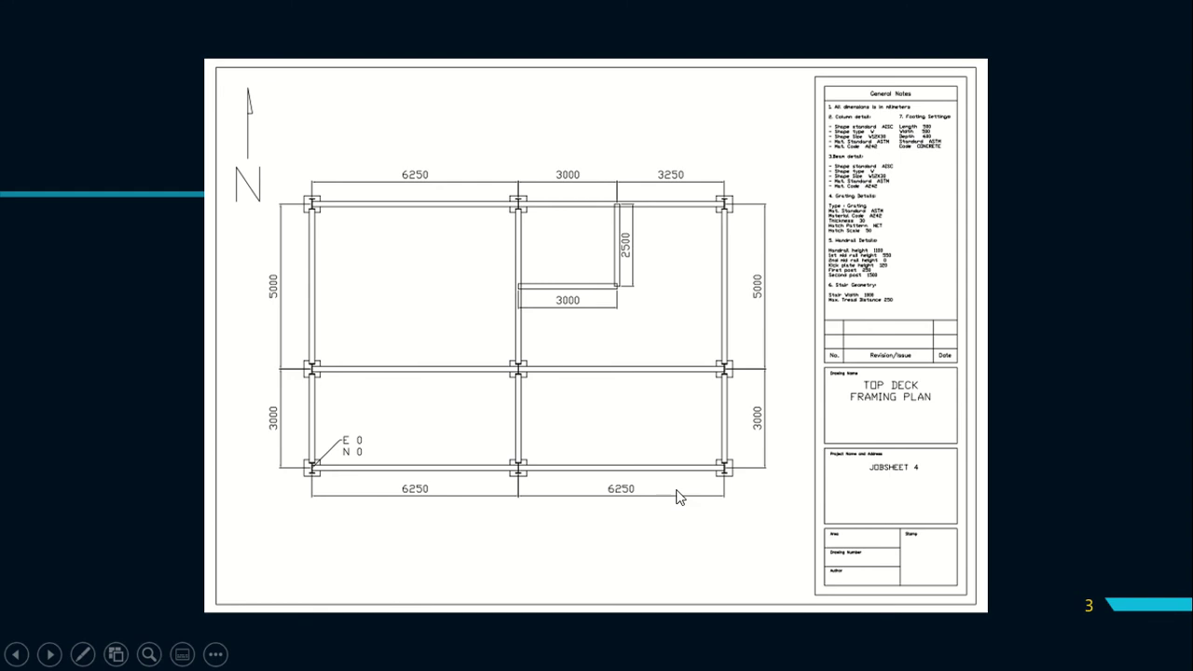
key("alt+Tab")
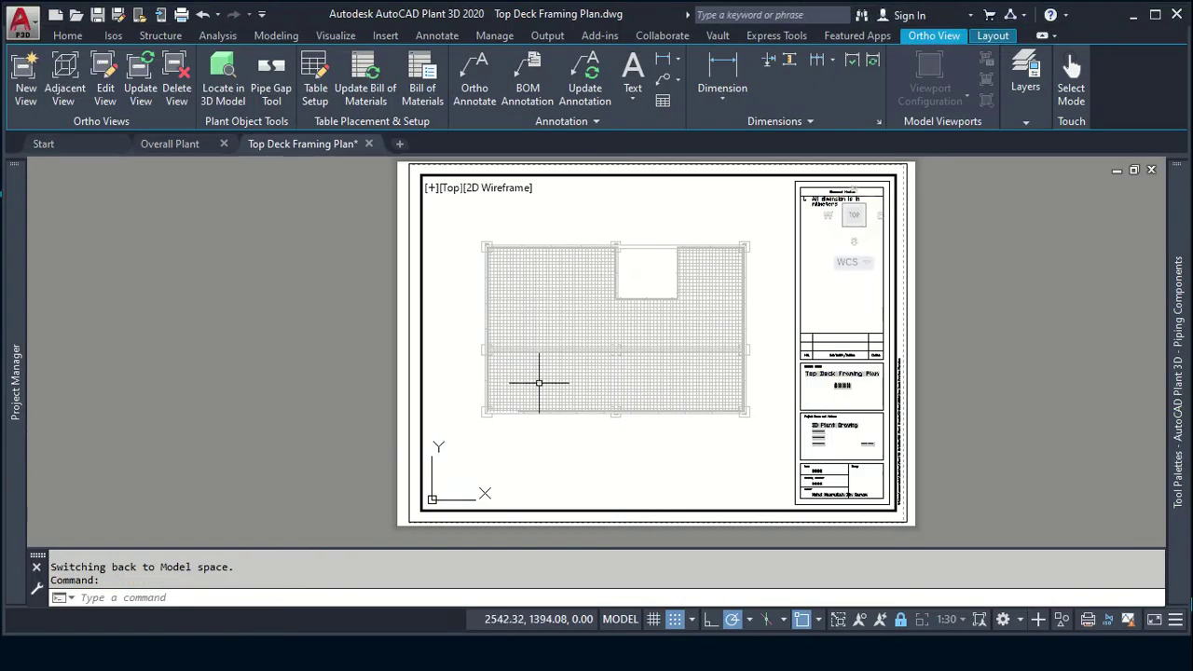
Step: Delete the three grating panels from the framing view
left_click(562, 299)
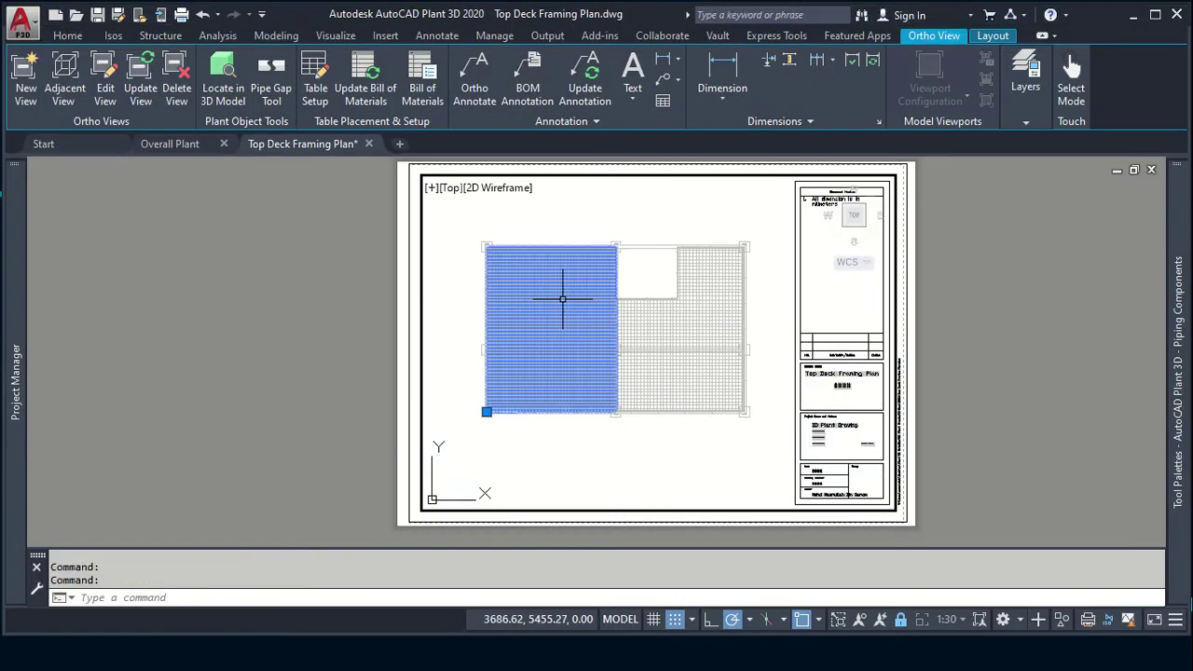
left_click(722, 335)
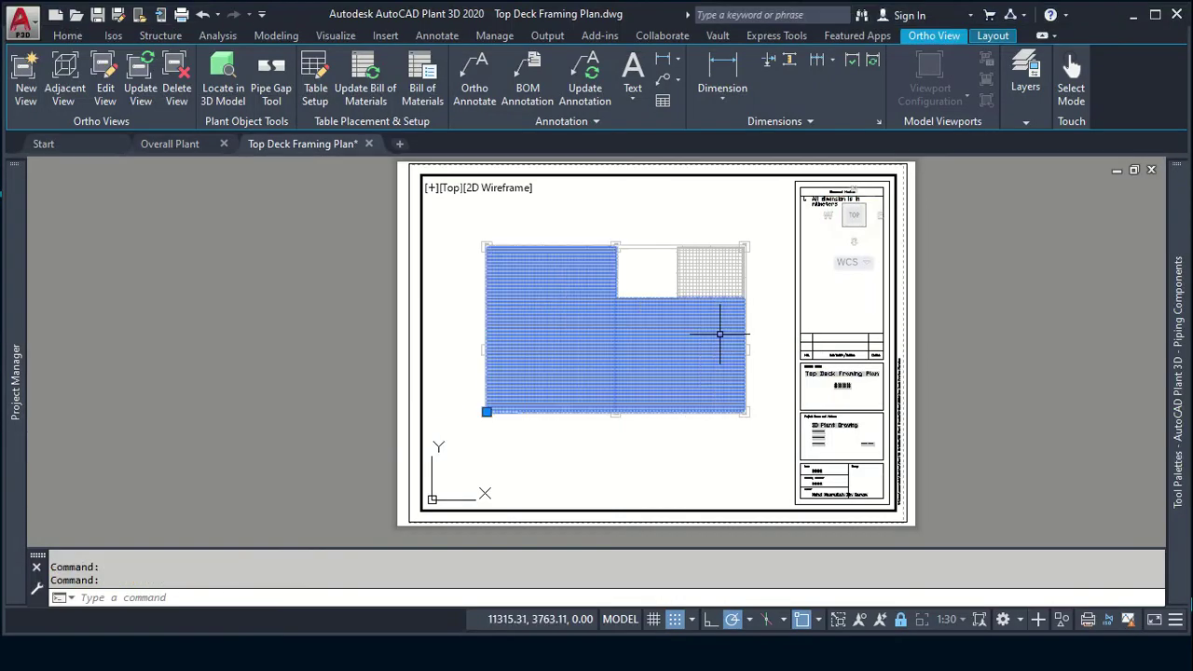
left_click(709, 270)
key("Delete")
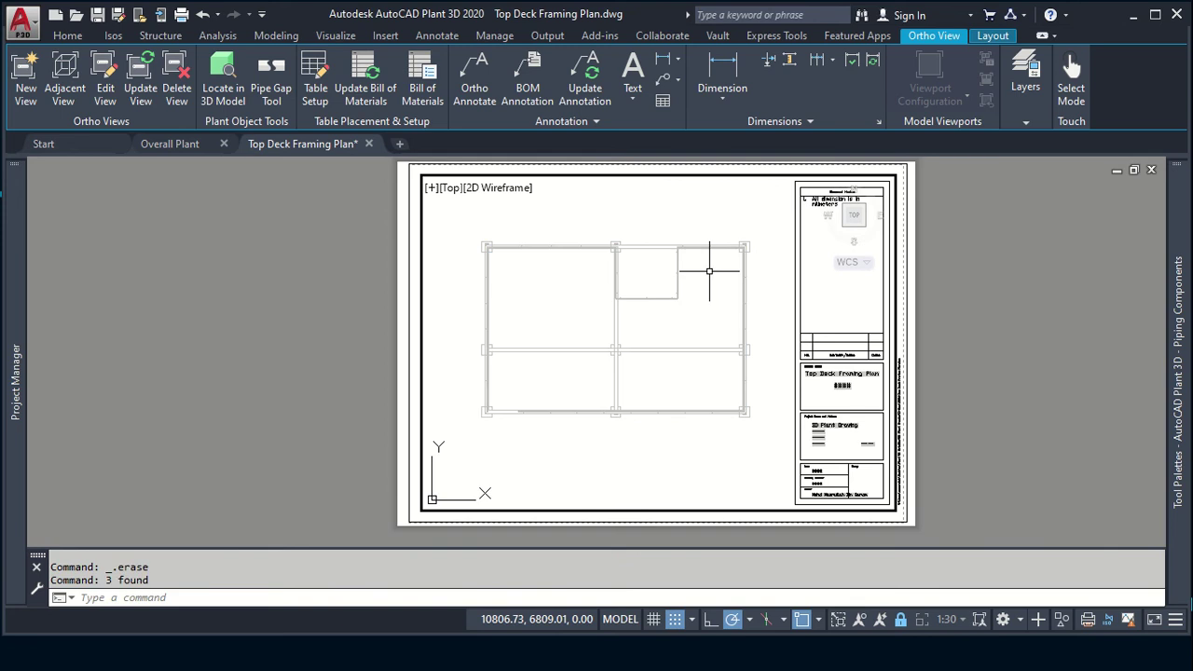
Step: Erase the bottom railing line, the left vertical line and the top-left horizontal line
scroll(681, 376, "up", 2)
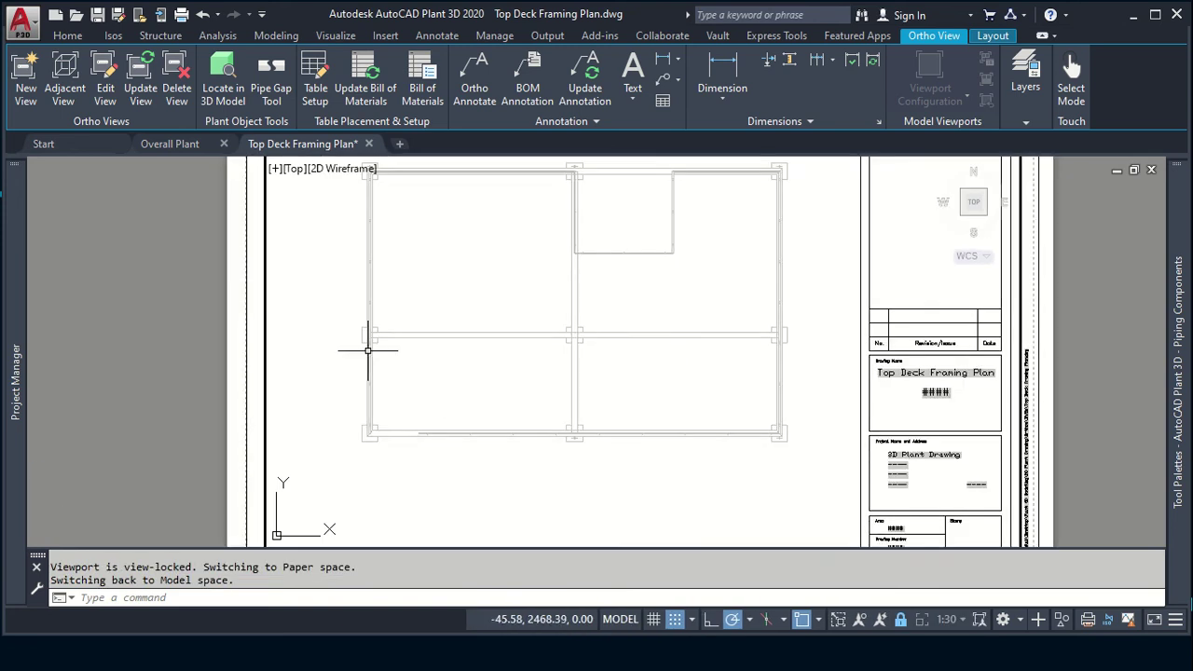
scroll(506, 413, "up", 2)
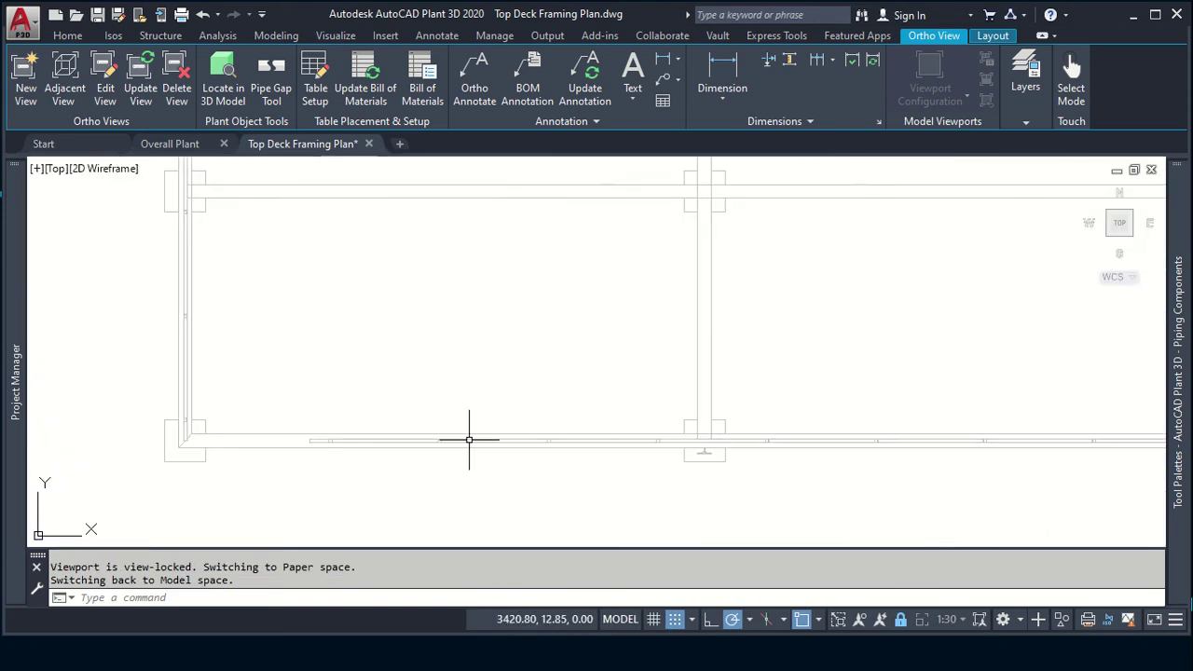
scroll(471, 438, "up", 2)
scroll(446, 435, "down", 2)
scroll(447, 435, "down", 2)
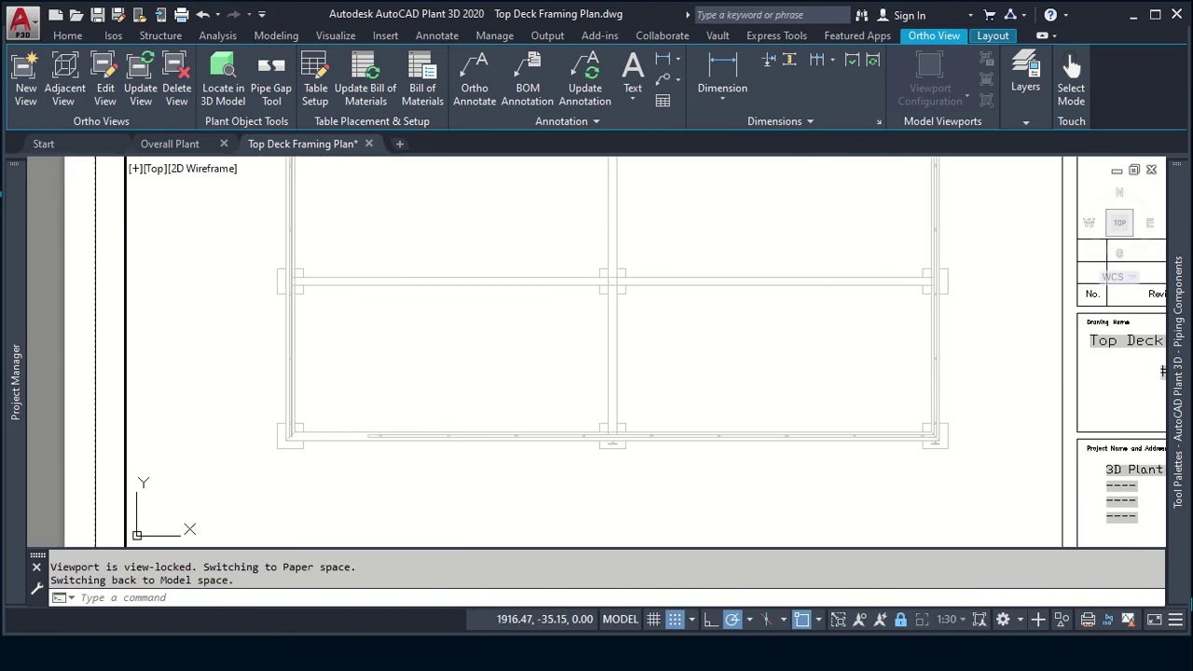
left_click(388, 436)
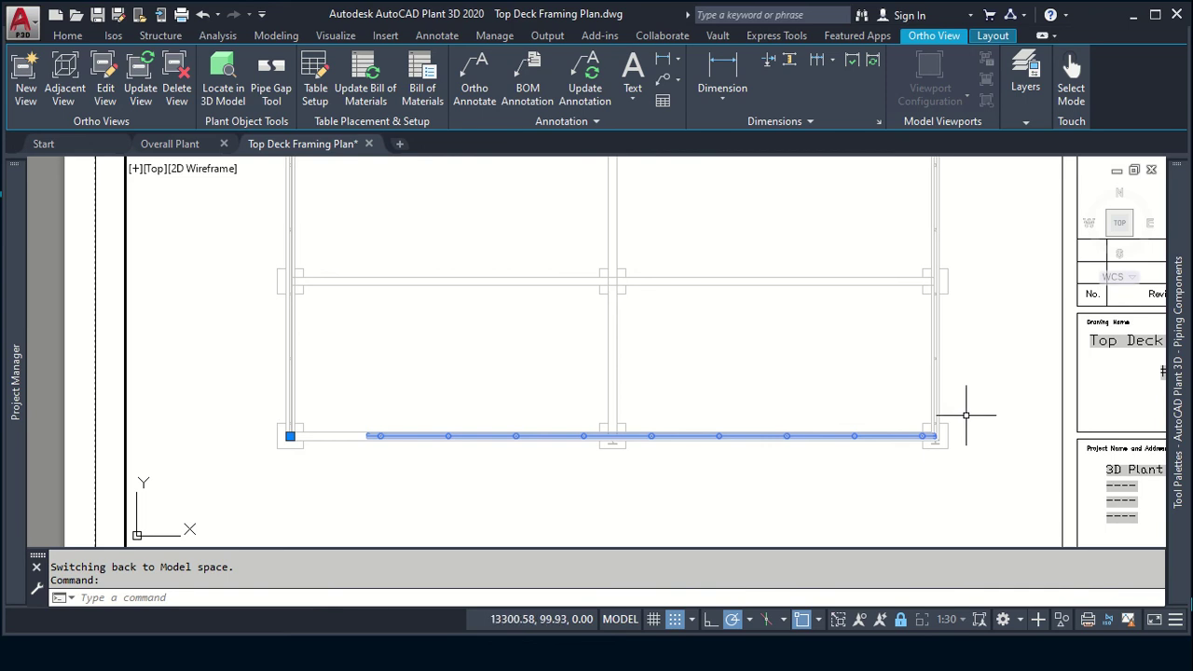
key("Delete")
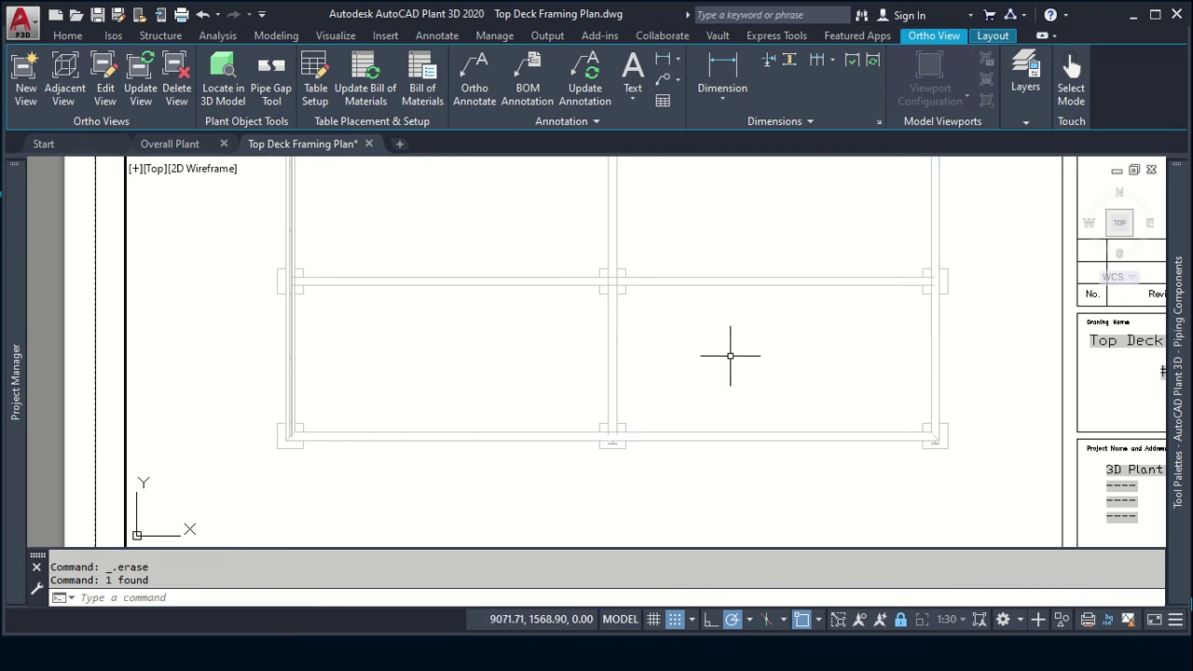
left_click(289, 349)
key("Delete")
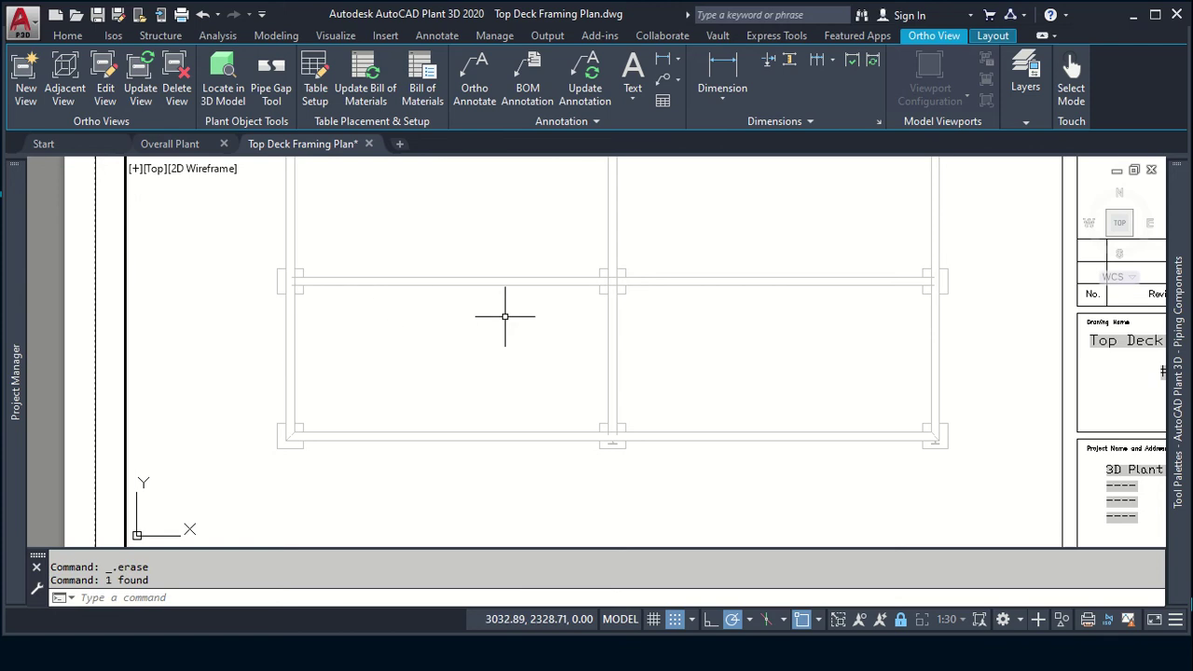
scroll(504, 316, "down", 3)
scroll(565, 394, "up", 3)
scroll(456, 314, "up", 4)
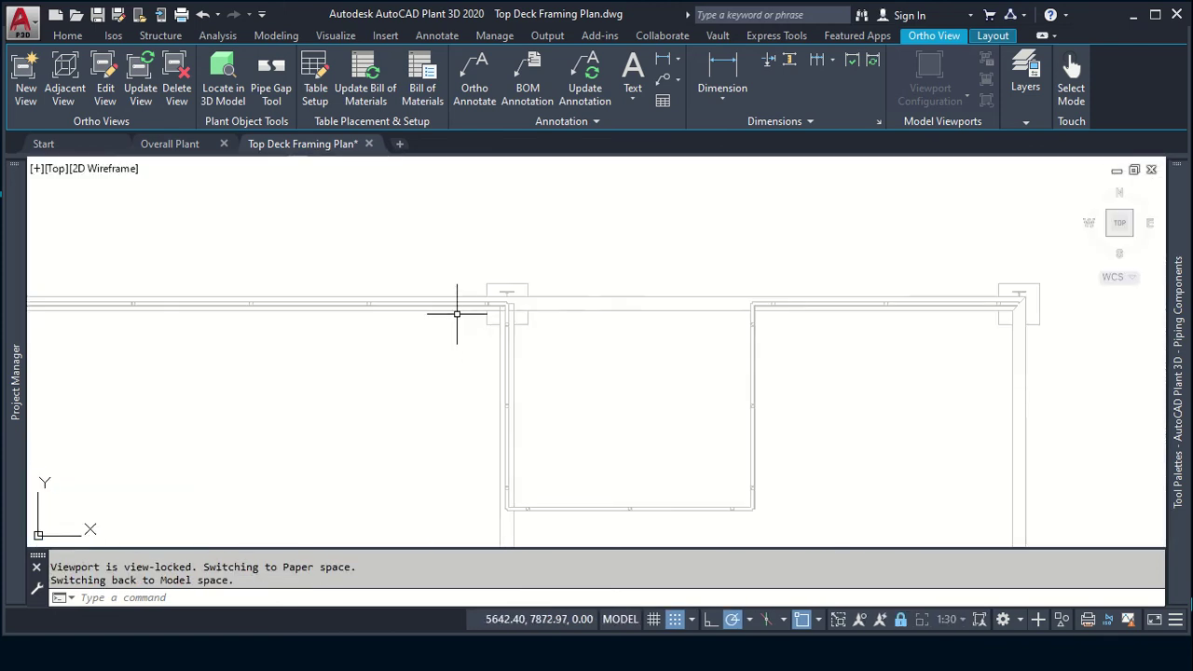
left_click(445, 305)
key("Delete")
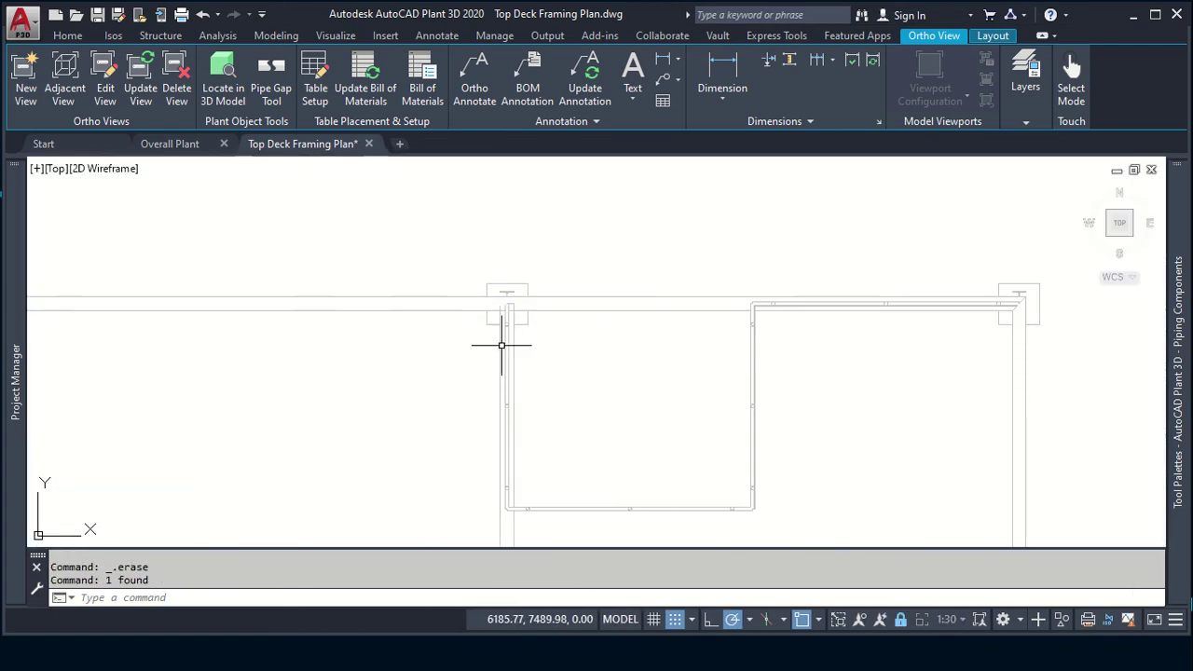
Step: Erase the lines beside and above the opening, restoring the right-side line with undo
left_click(506, 340)
key("Delete")
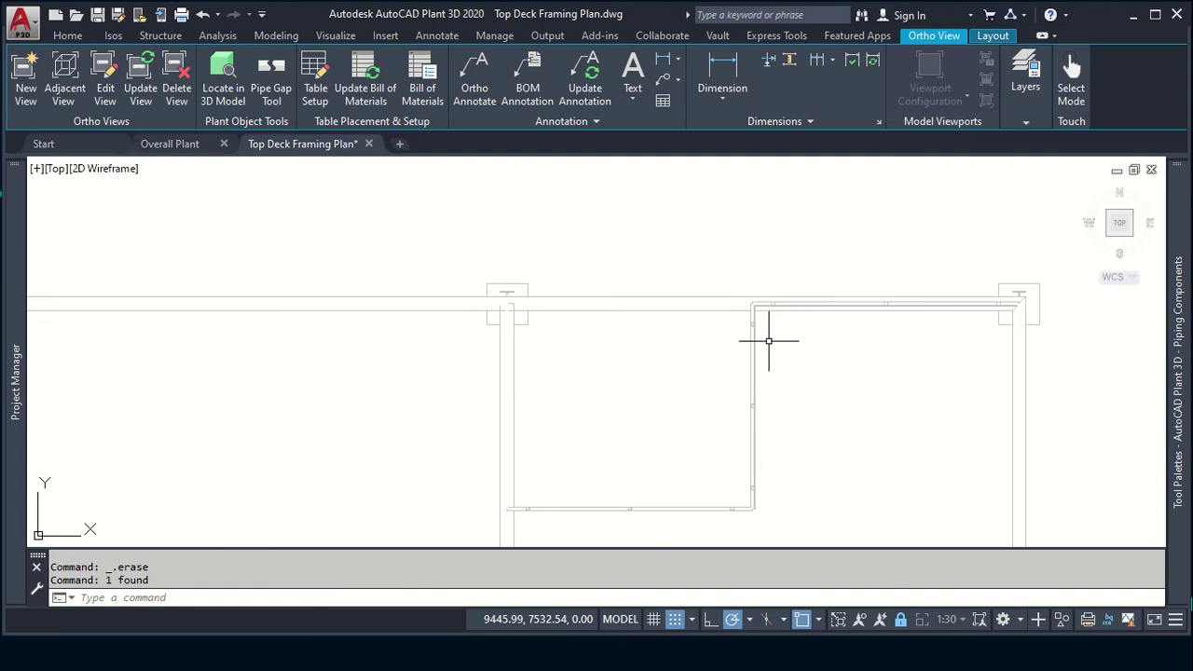
left_click(830, 304)
key("Delete")
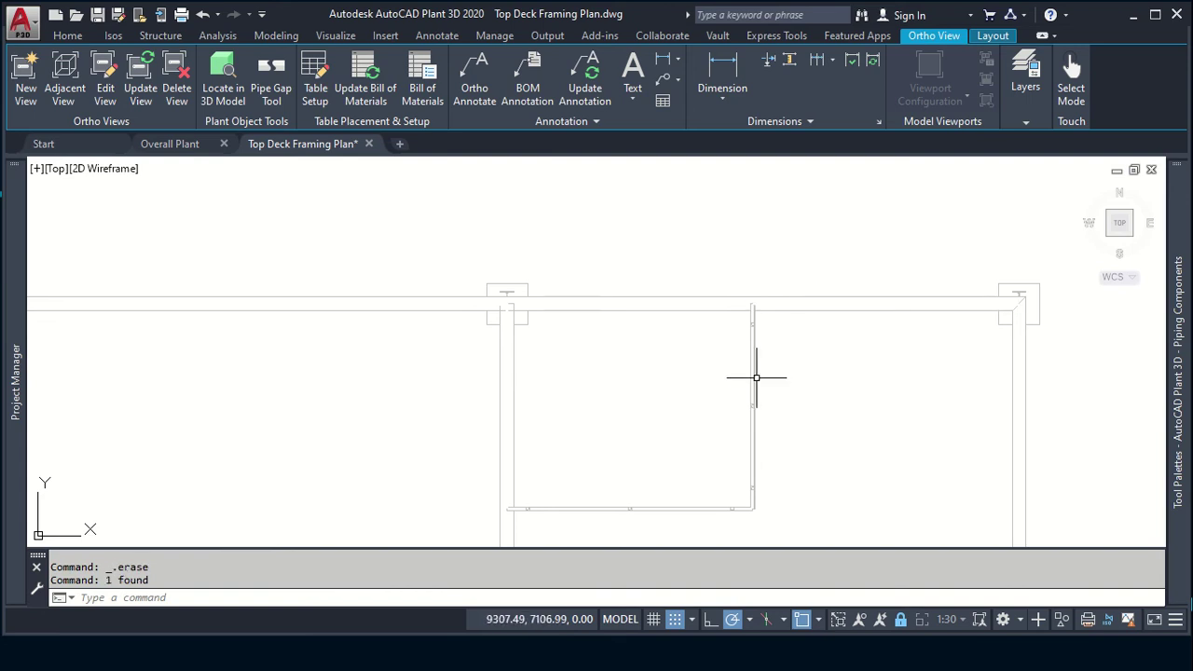
left_click(756, 377)
key("Delete")
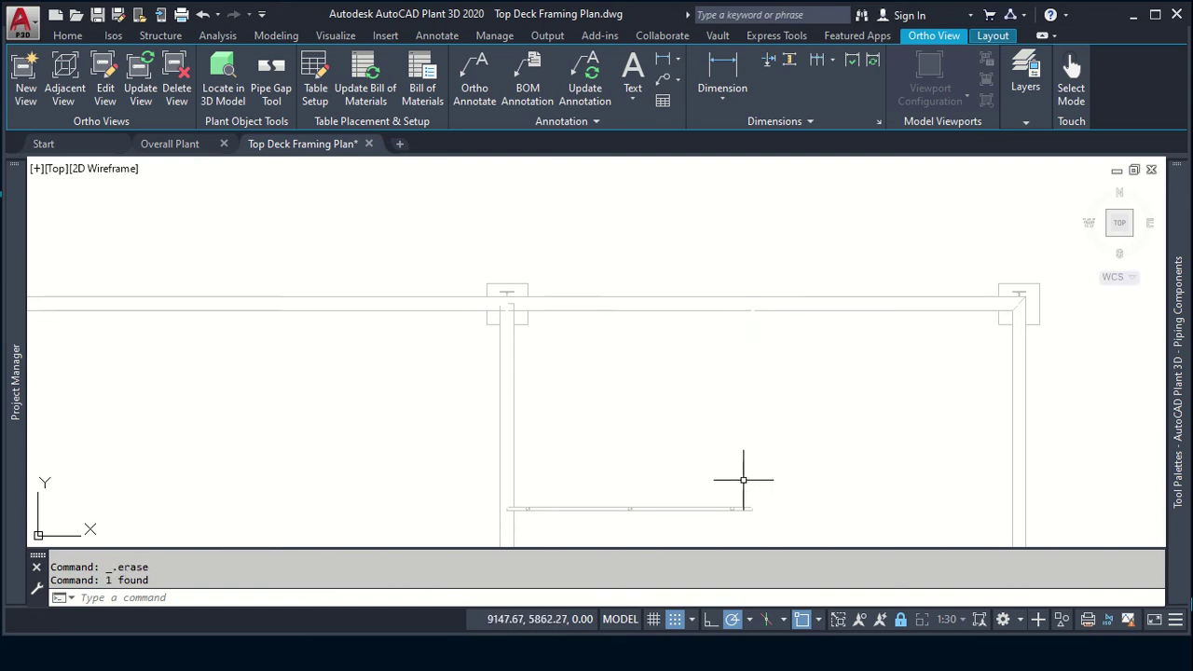
key("ctrl+z")
Step: Erase the railing line with the circular post, undo it, and pan to the opening's bottom edge
scroll(838, 512, "up", 1)
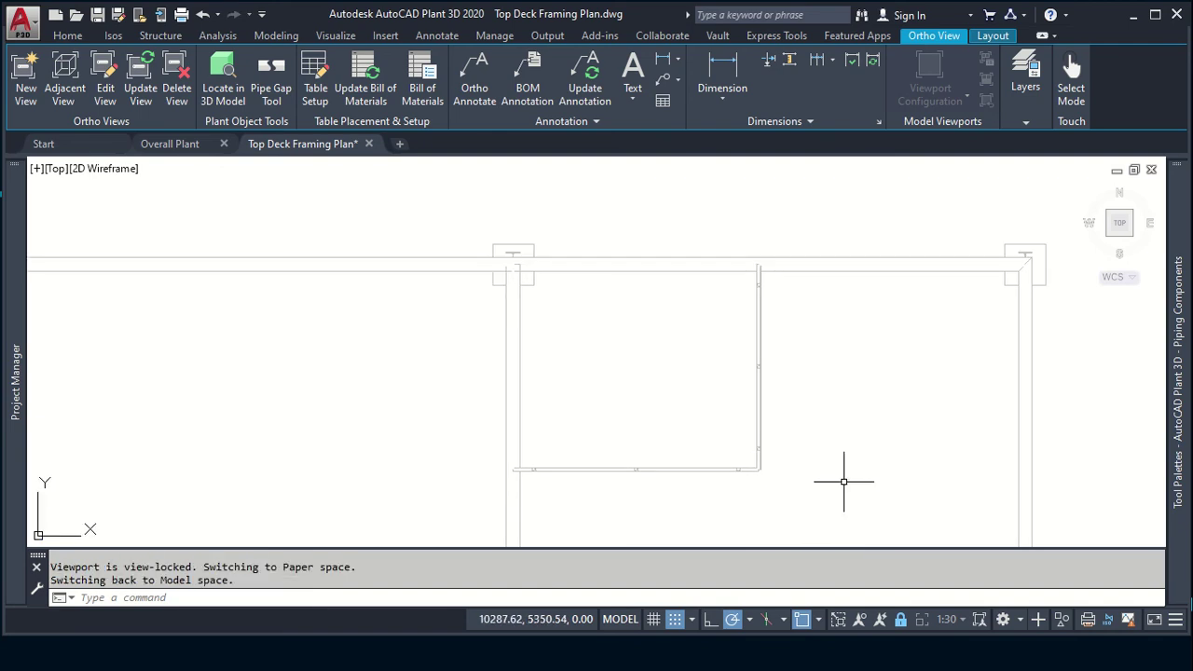
scroll(866, 410, "up", 3)
scroll(866, 358, "down", 5)
scroll(810, 343, "up", 5)
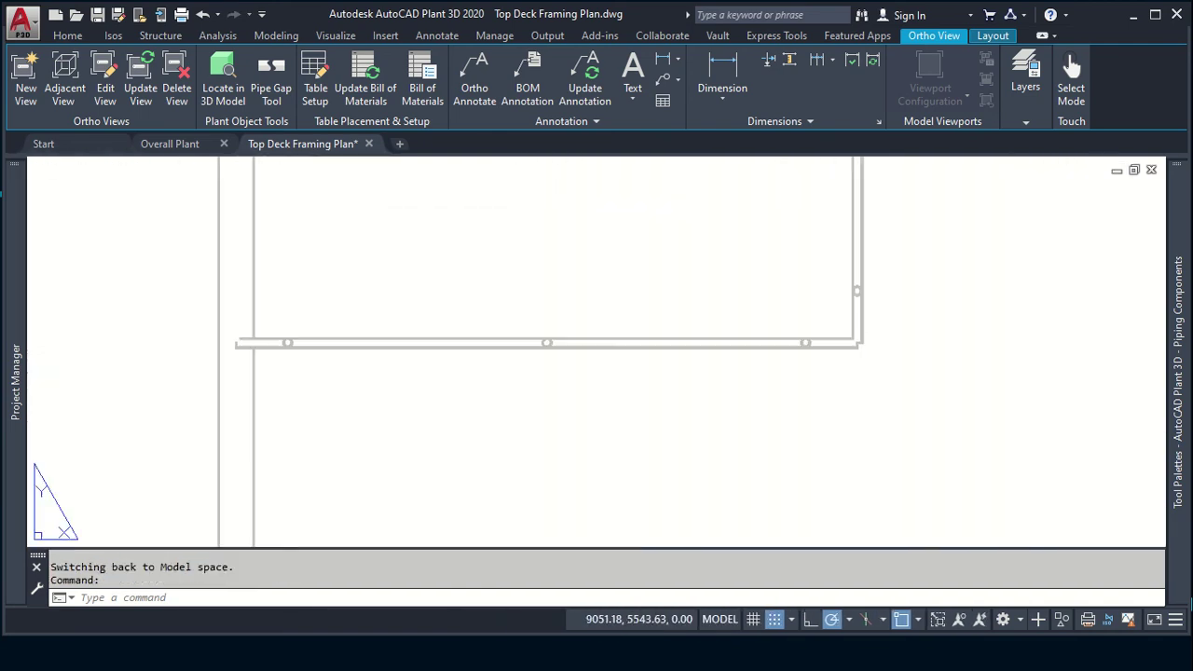
scroll(878, 293, "up", 4)
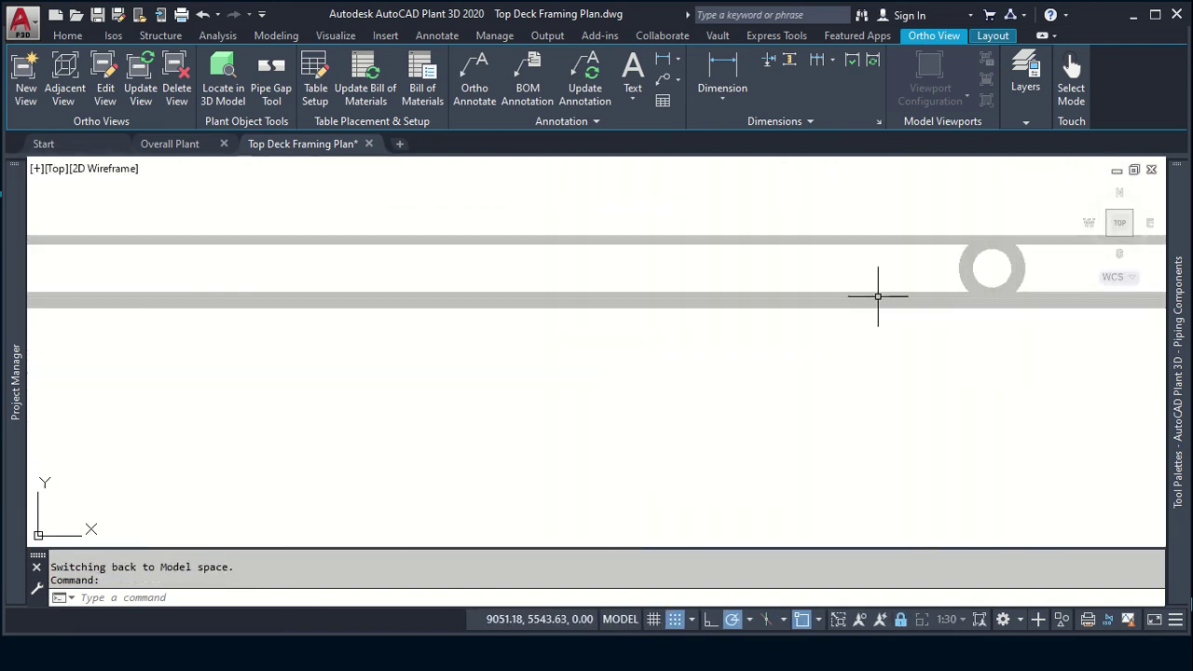
left_click(1016, 266)
key("Delete")
scroll(1016, 265, "down", 2)
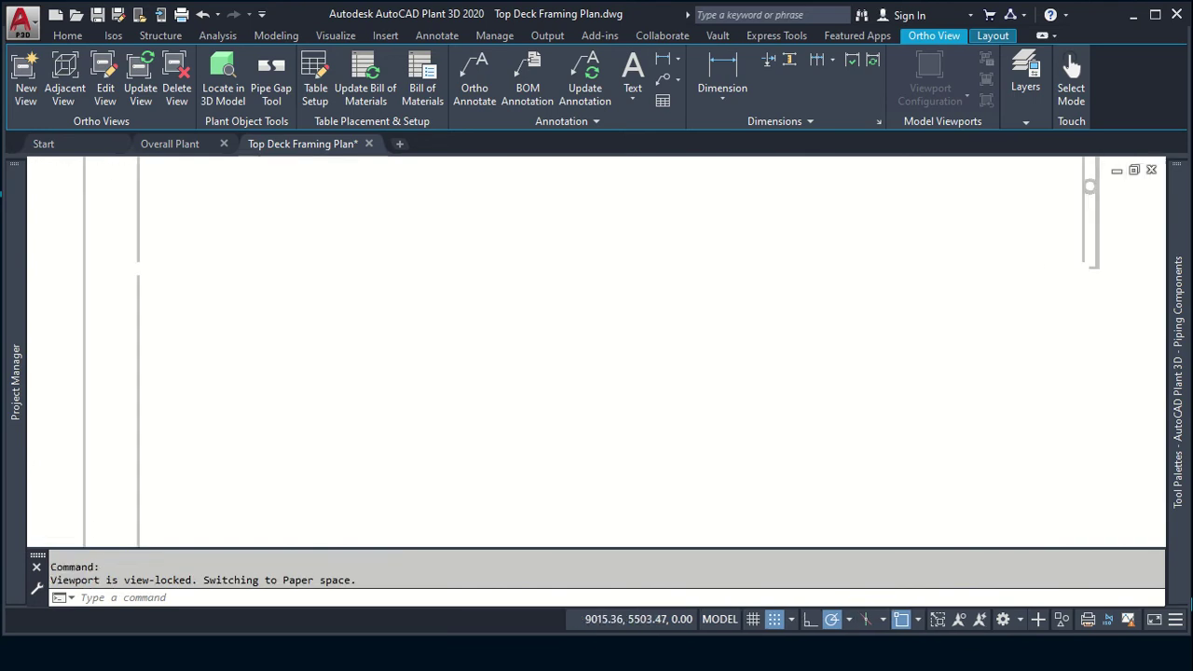
scroll(945, 294, "down", 3)
key("ctrl+z")
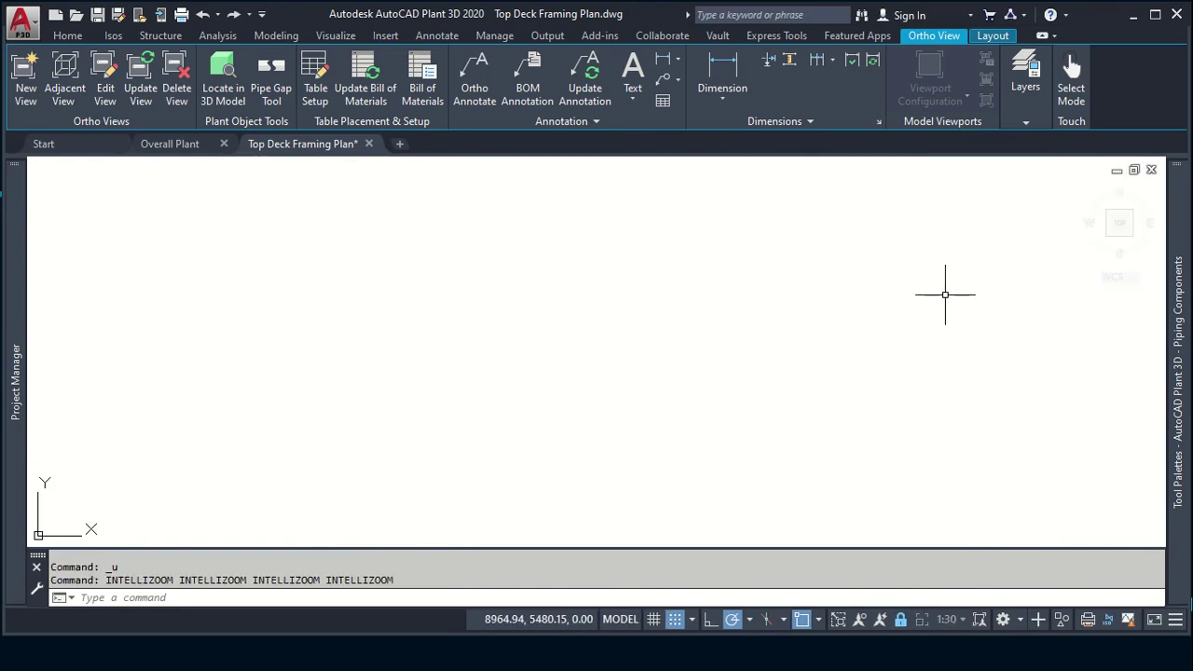
key("ctrl+z")
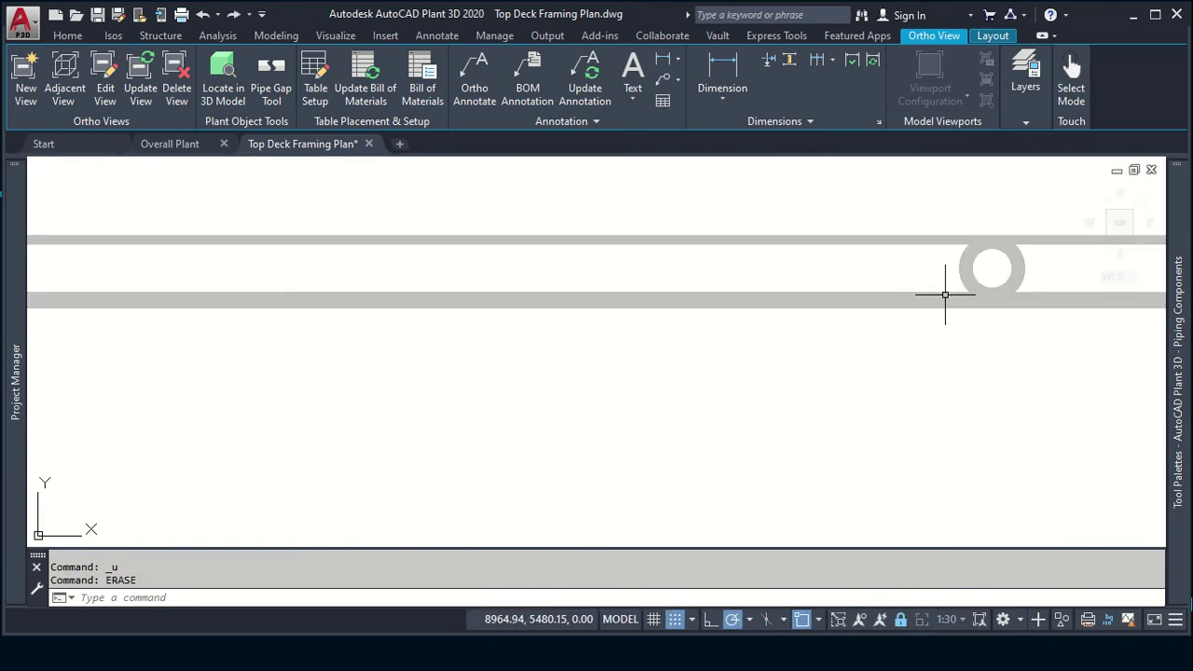
scroll(944, 294, "down", 2)
scroll(945, 295, "down", 2)
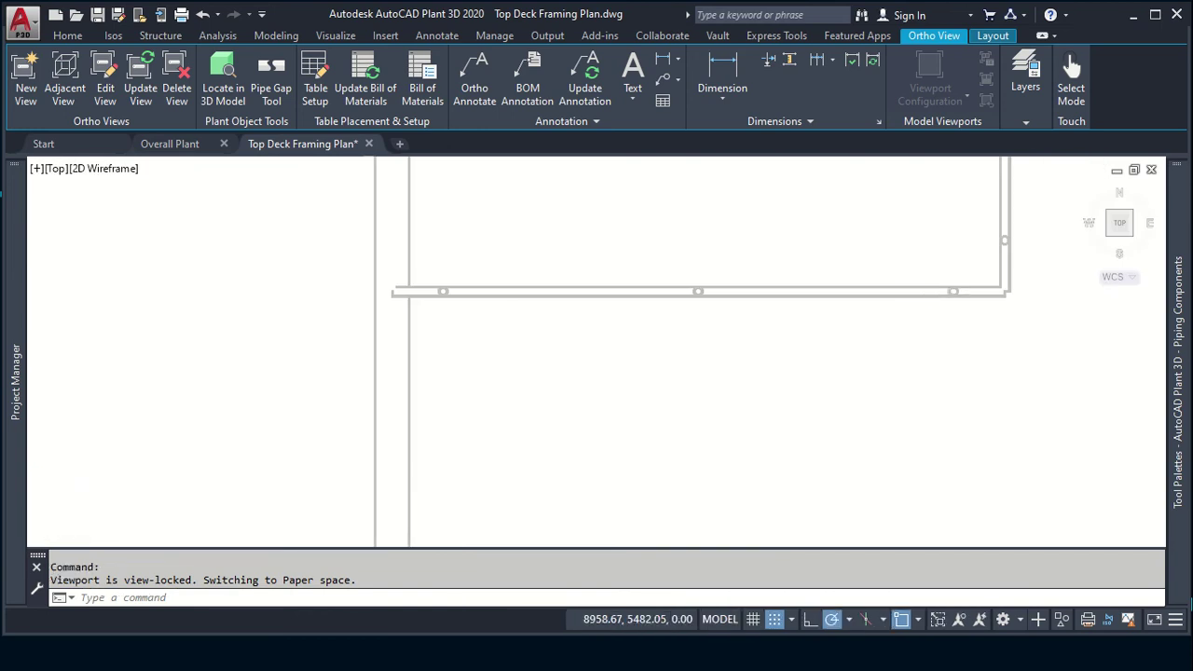
mouse_move(945, 295)
middle_mouse_down()
mouse_move(698, 372)
mouse_move(676, 338)
middle_mouse_up()
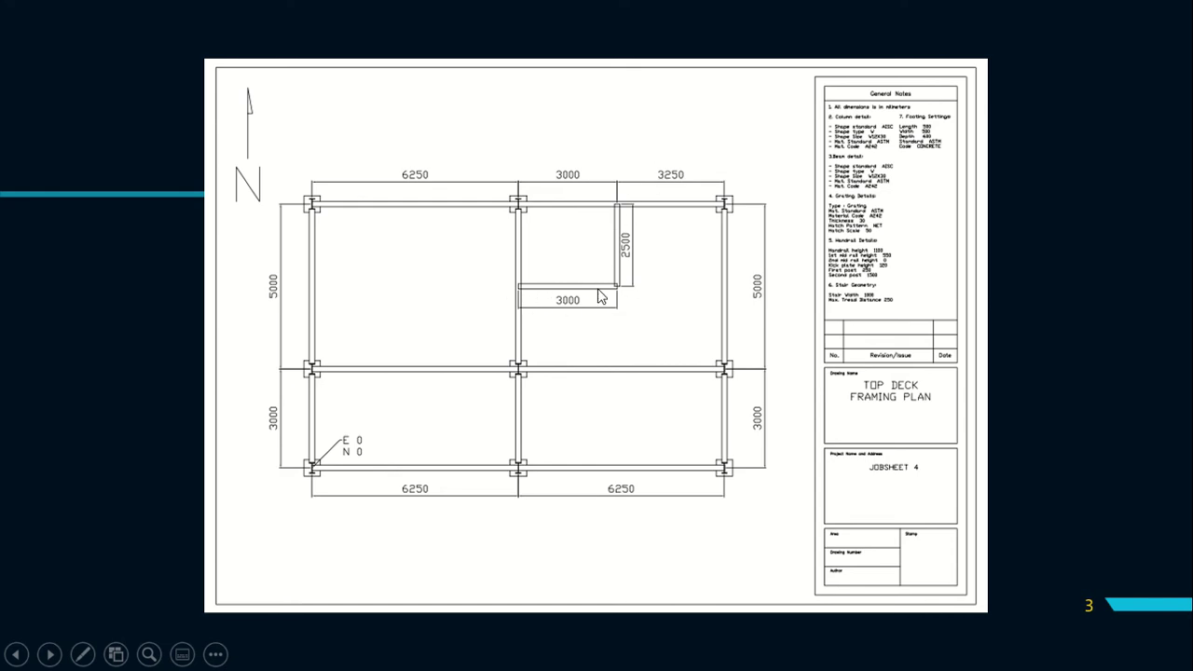
Step: Return to AutoCAD and bring up the Overall Plant drawing
key("alt+Tab")
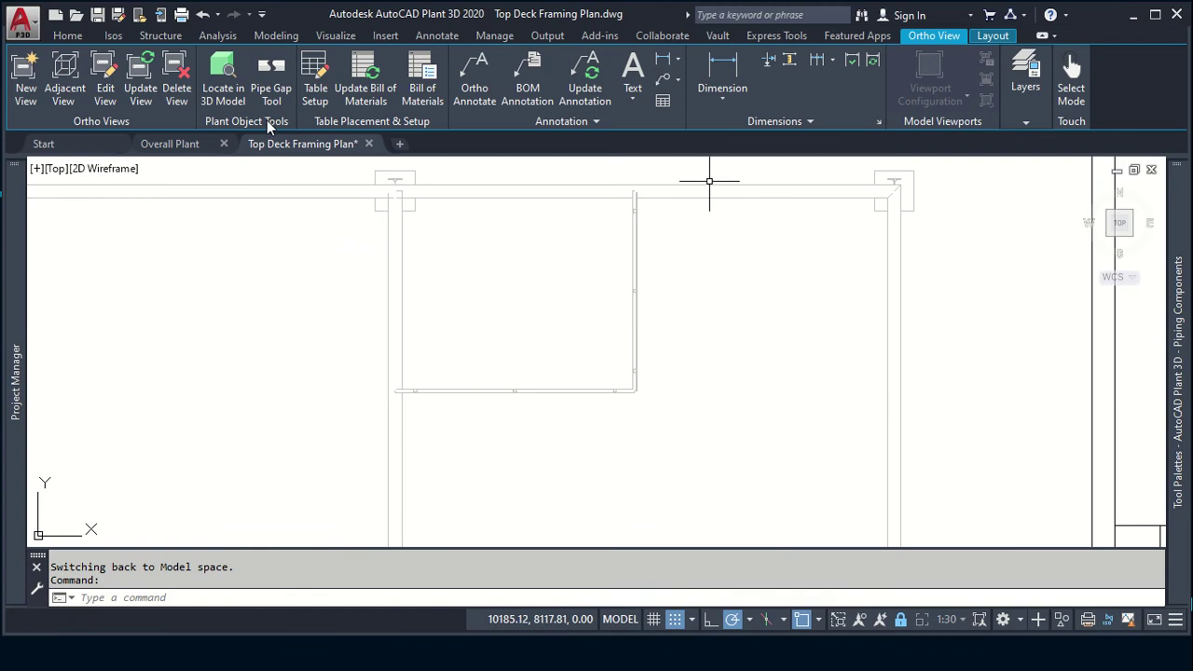
left_click(181, 147)
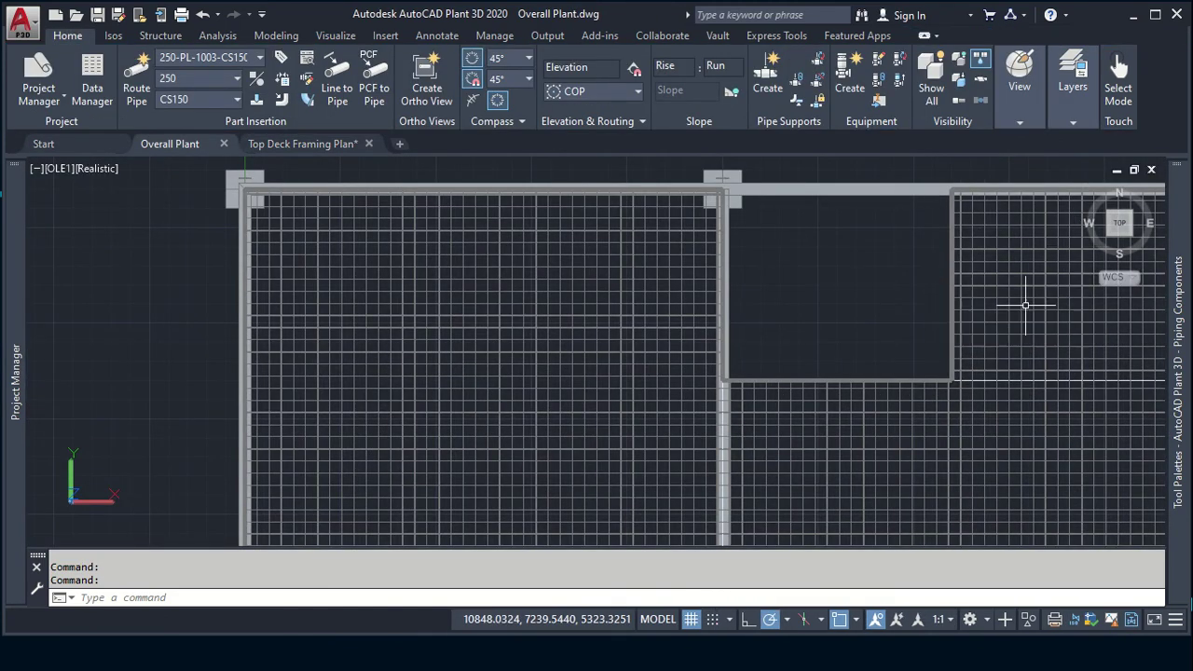
Step: View the platform from the south-east isometric angle
left_click(1131, 240)
scroll(736, 287, "up", 3)
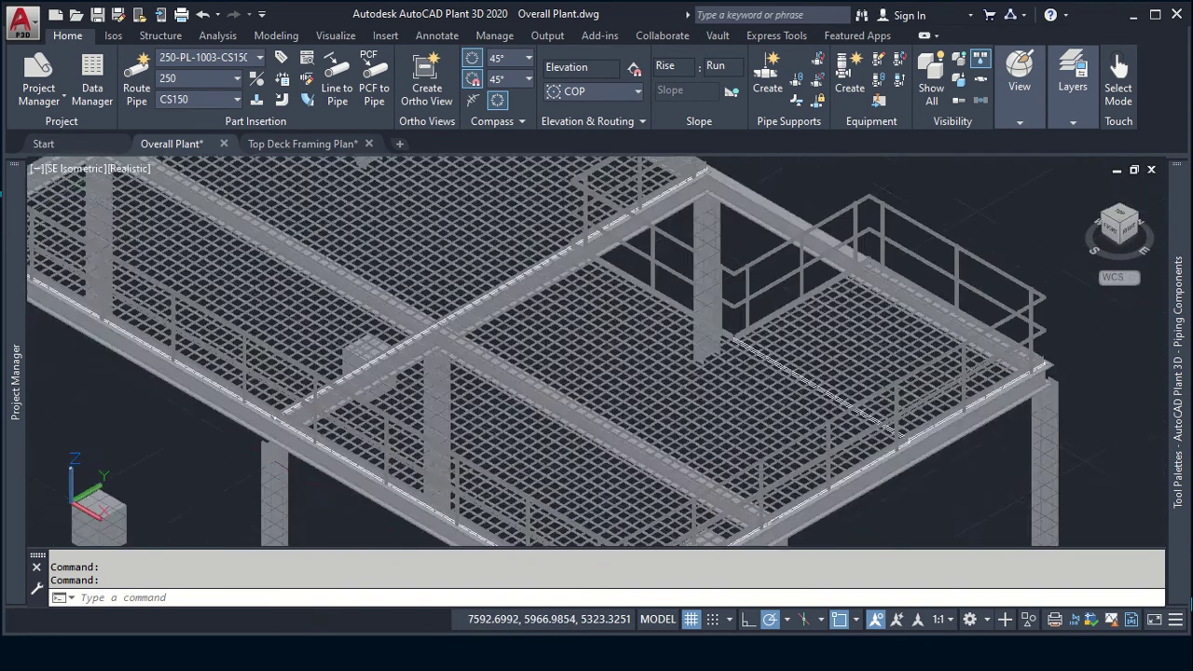
scroll(742, 292, "up", 3)
scroll(741, 292, "down", 4)
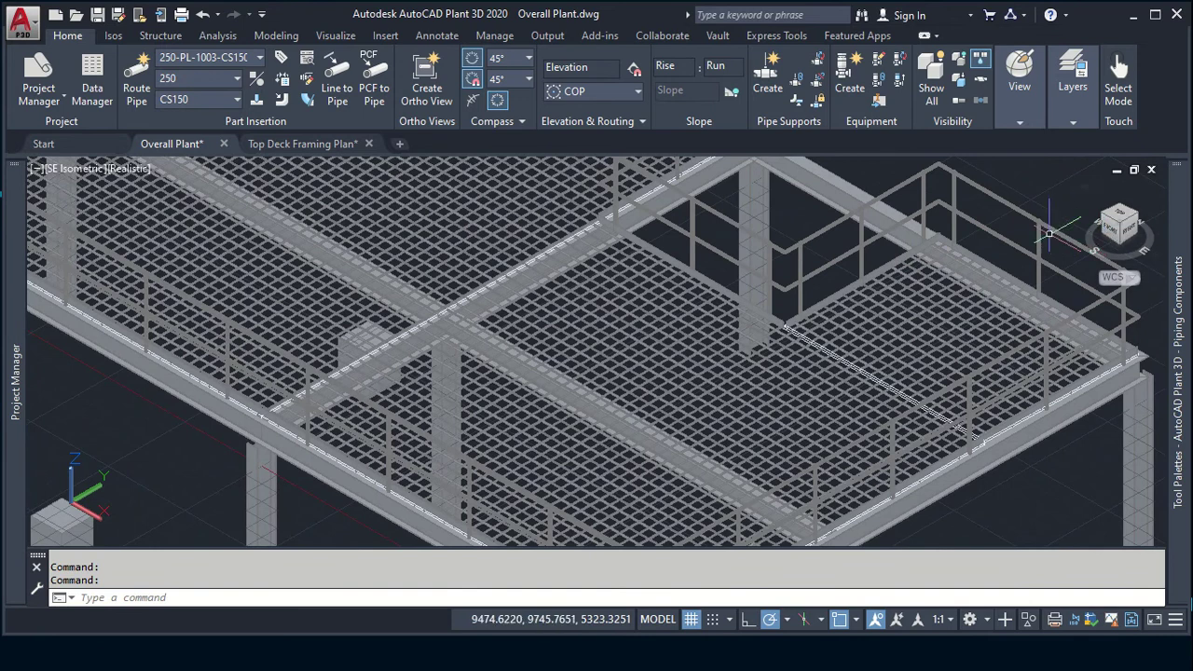
Step: Switch the steel member display to Line Model on the Structure tab
left_click(113, 37)
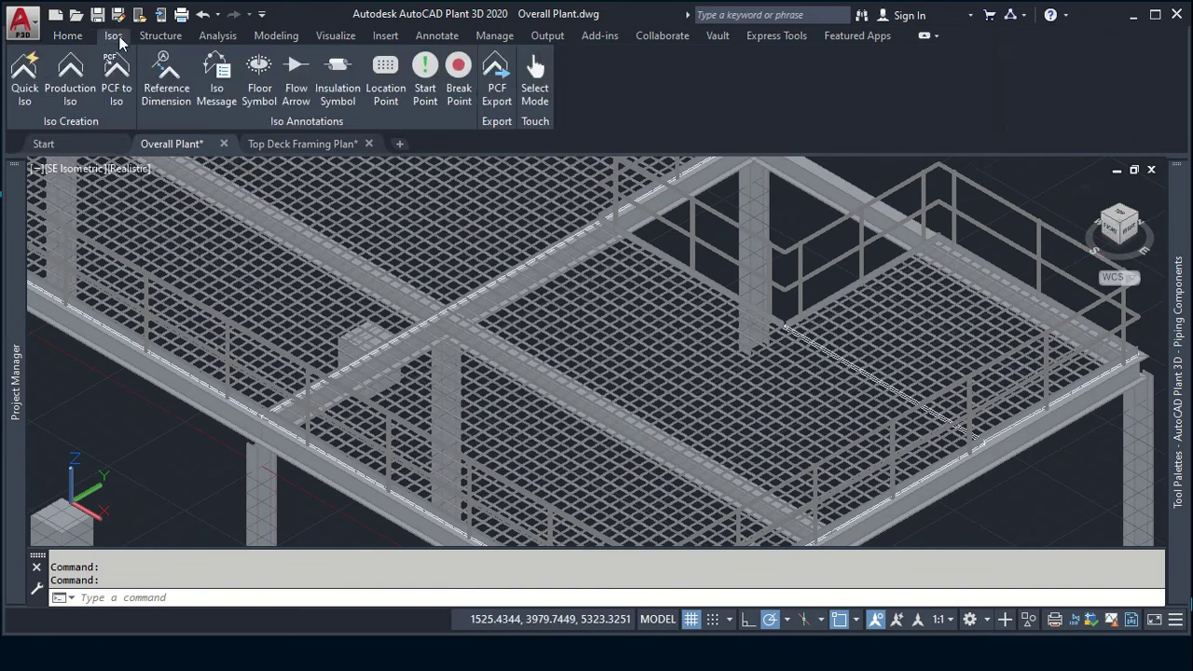
left_click(159, 38)
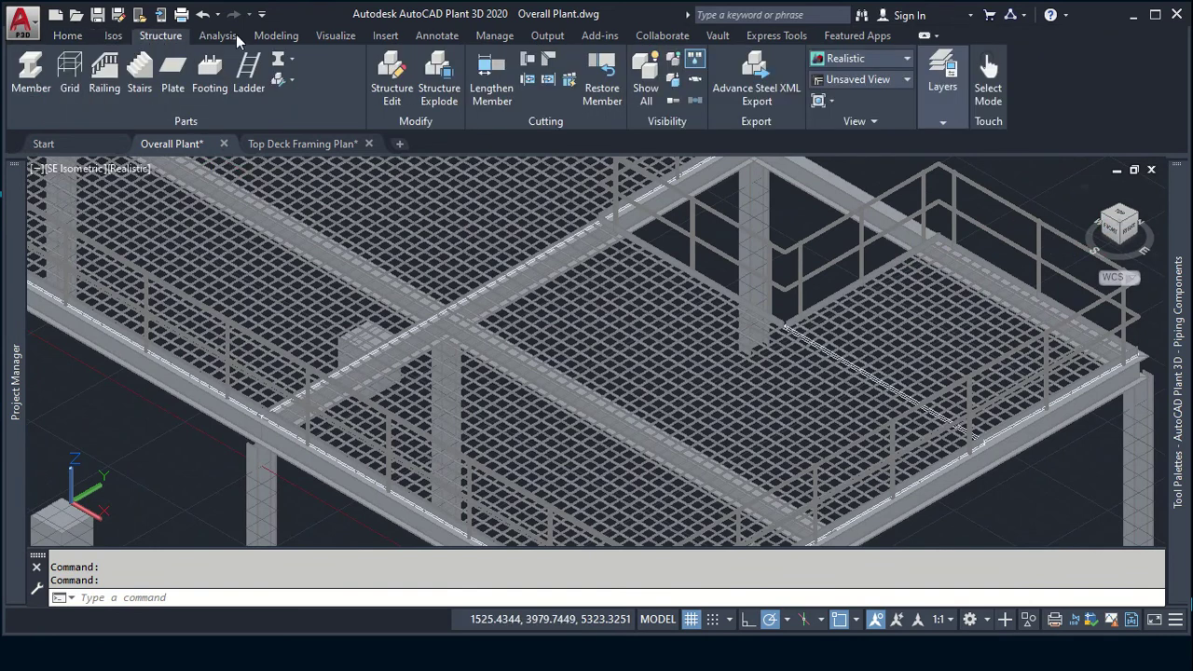
left_click(291, 61)
key("Escape")
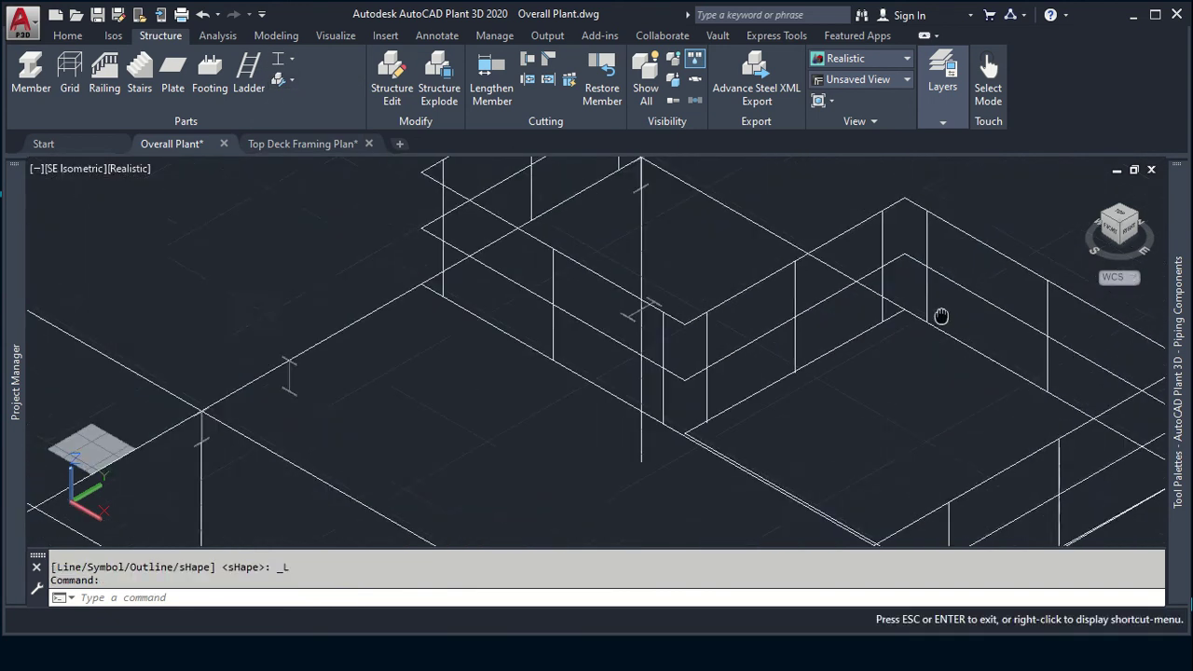
middle_click_drag(967, 250, 3, 171)
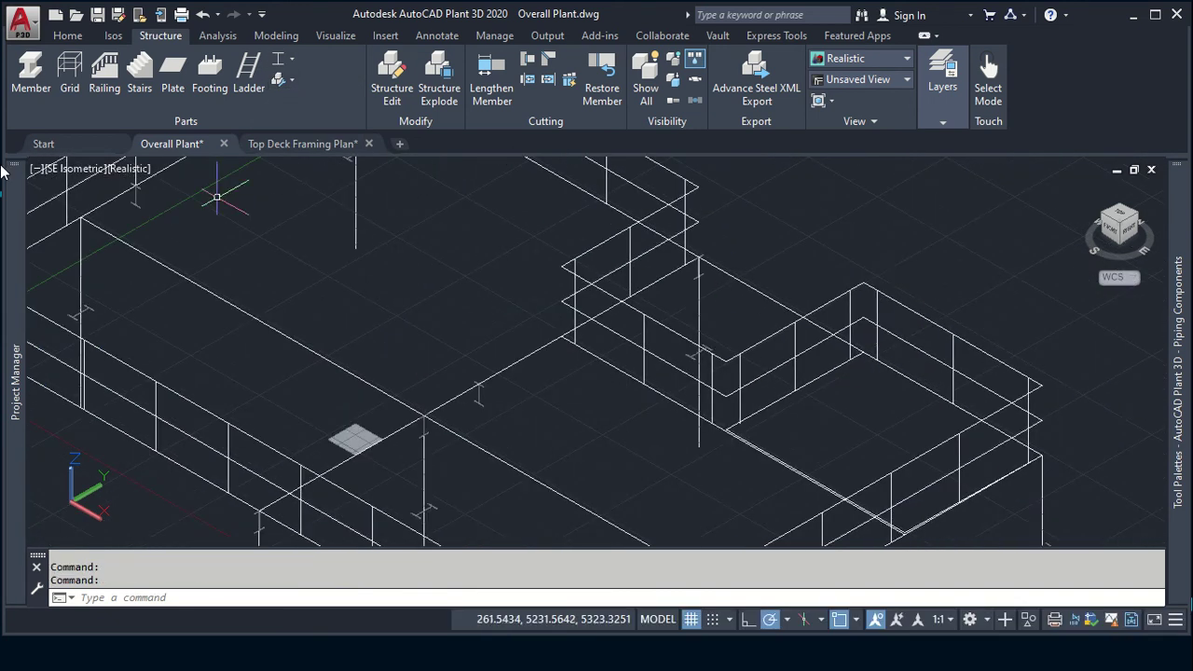
Step: Inspect the existing W12x30 beam's member properties and close them unchanged
left_click(31, 74)
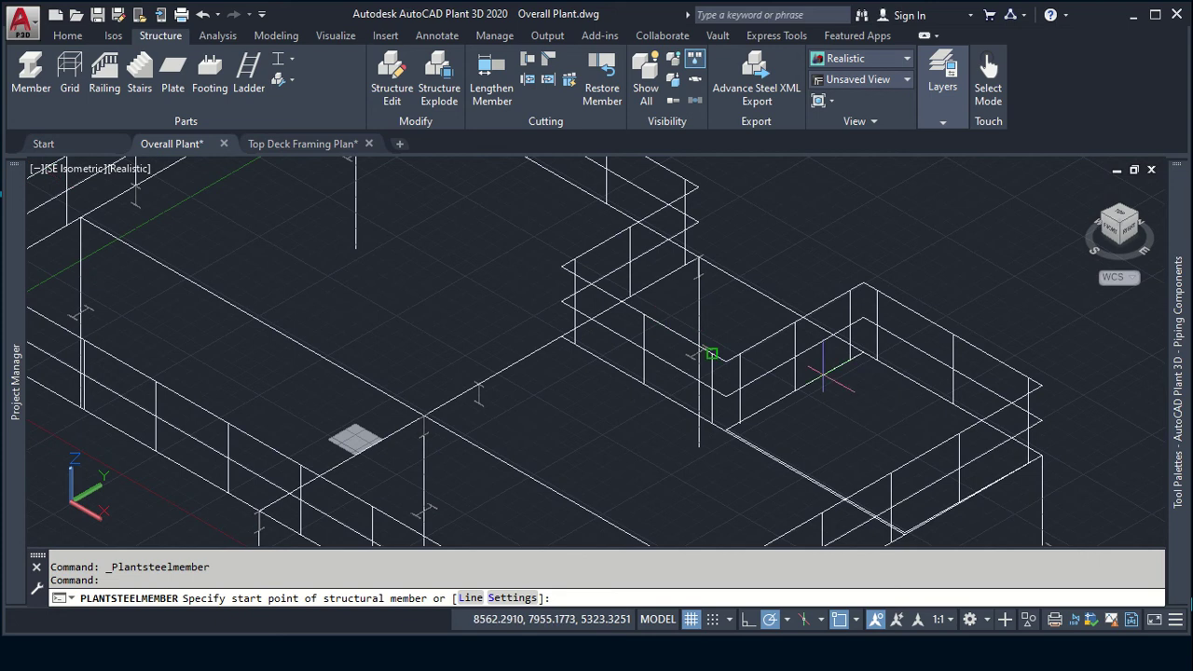
key("Escape")
key("Escape")
key("Escape")
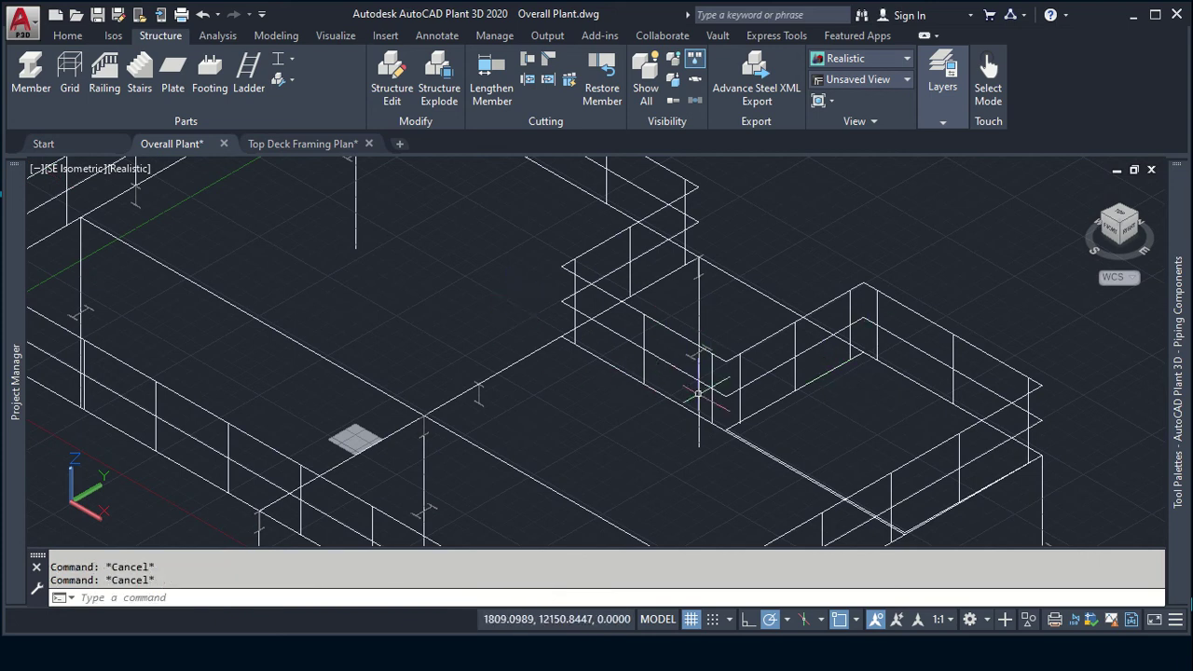
left_click(723, 275)
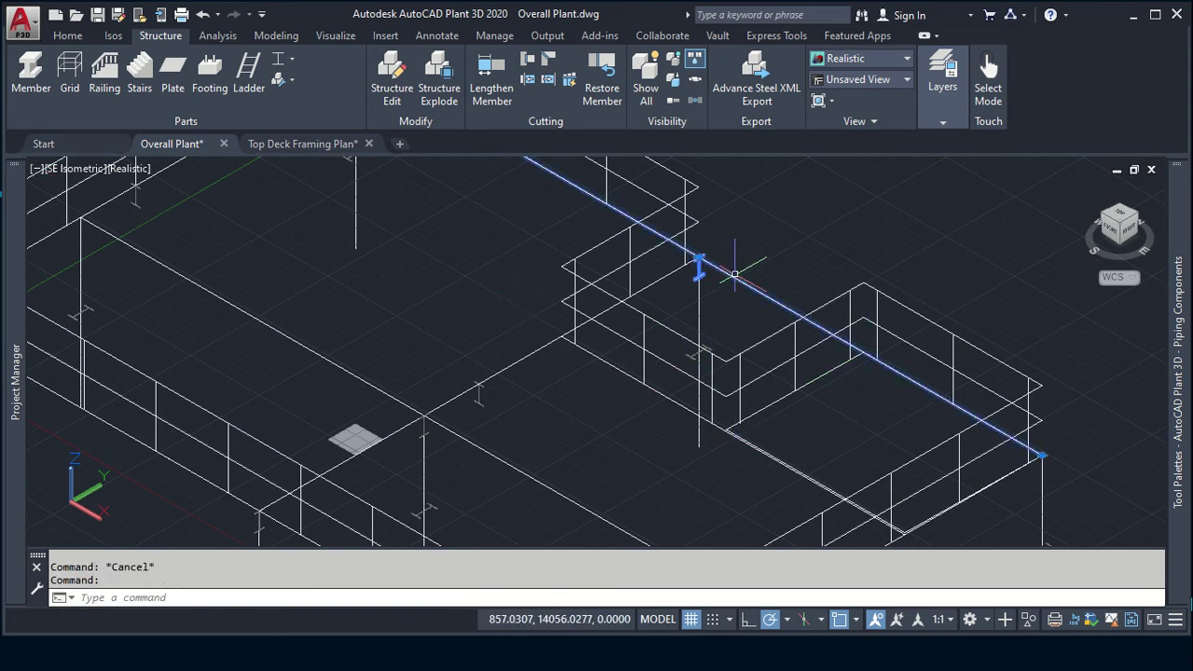
right_click(735, 272)
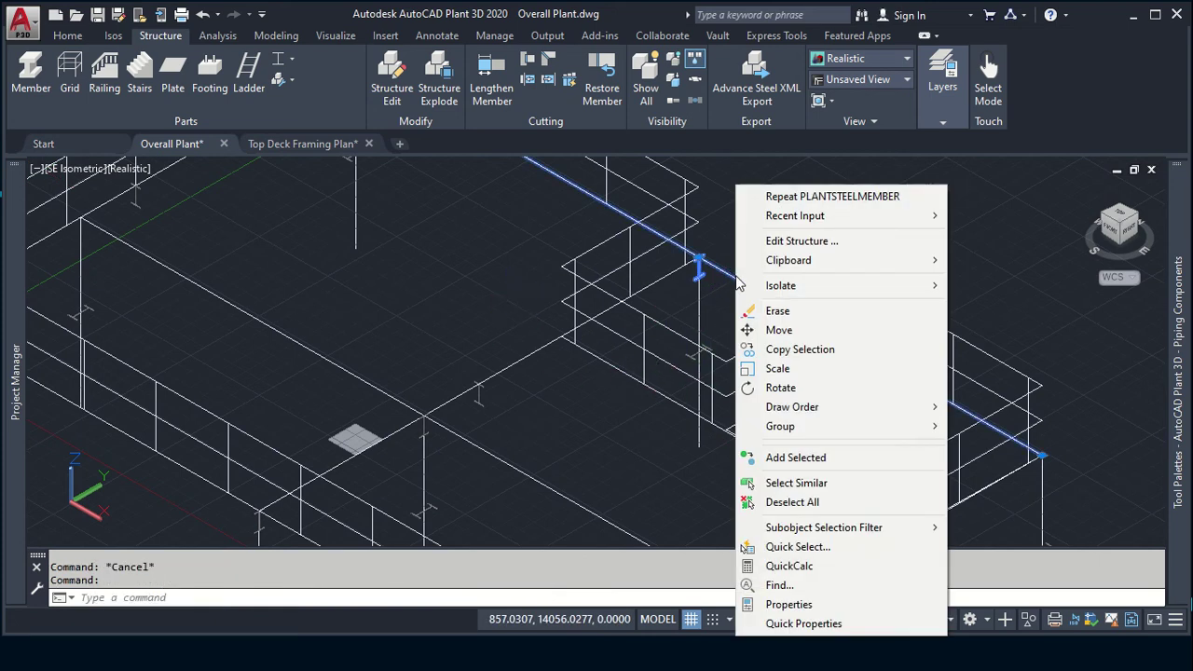
left_click(814, 245)
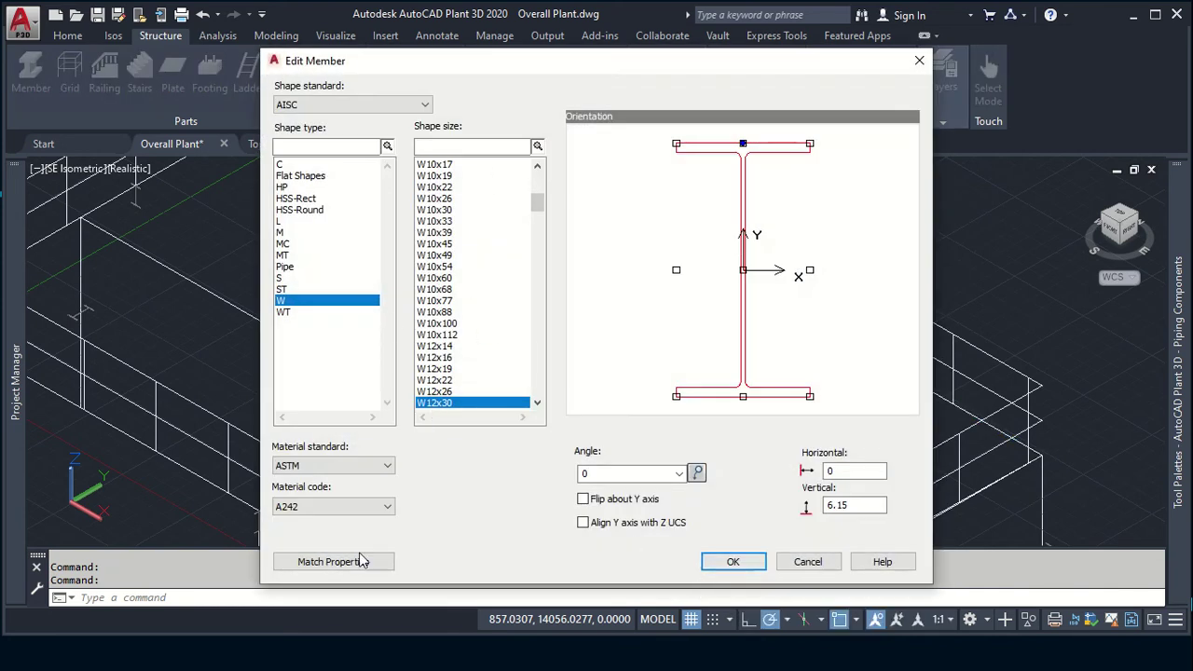
left_click(807, 562)
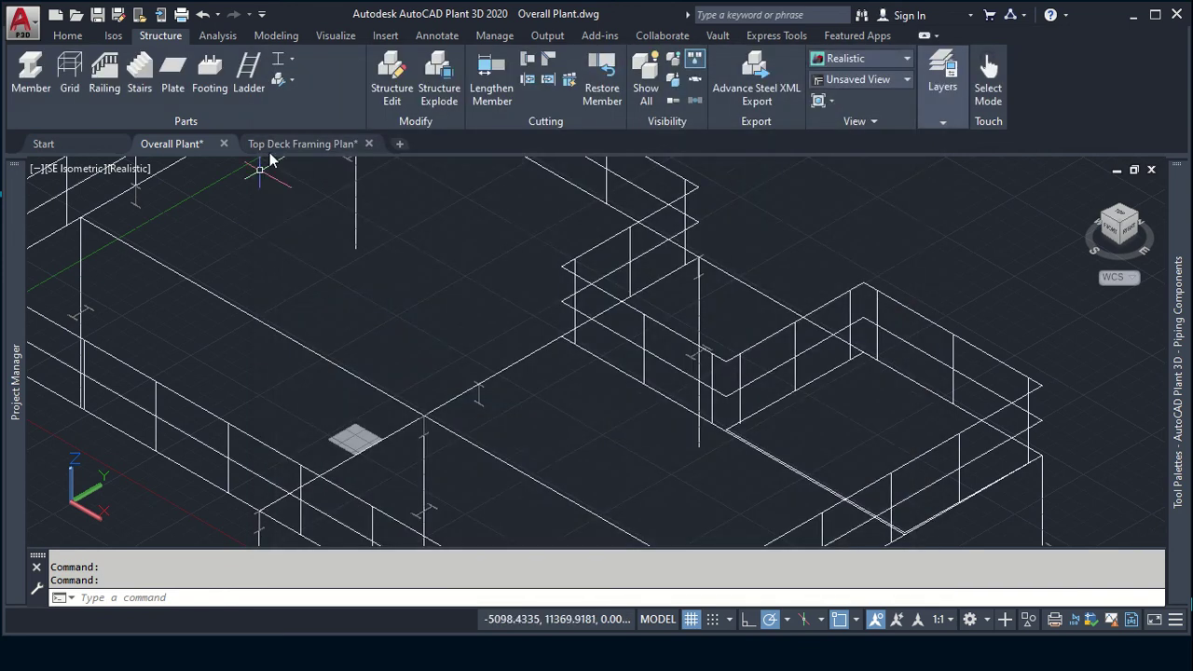
Step: Match the new-member settings to the W12x30 beam with 6.15 vertical offset, then start a member
left_click(289, 80)
left_click(286, 107)
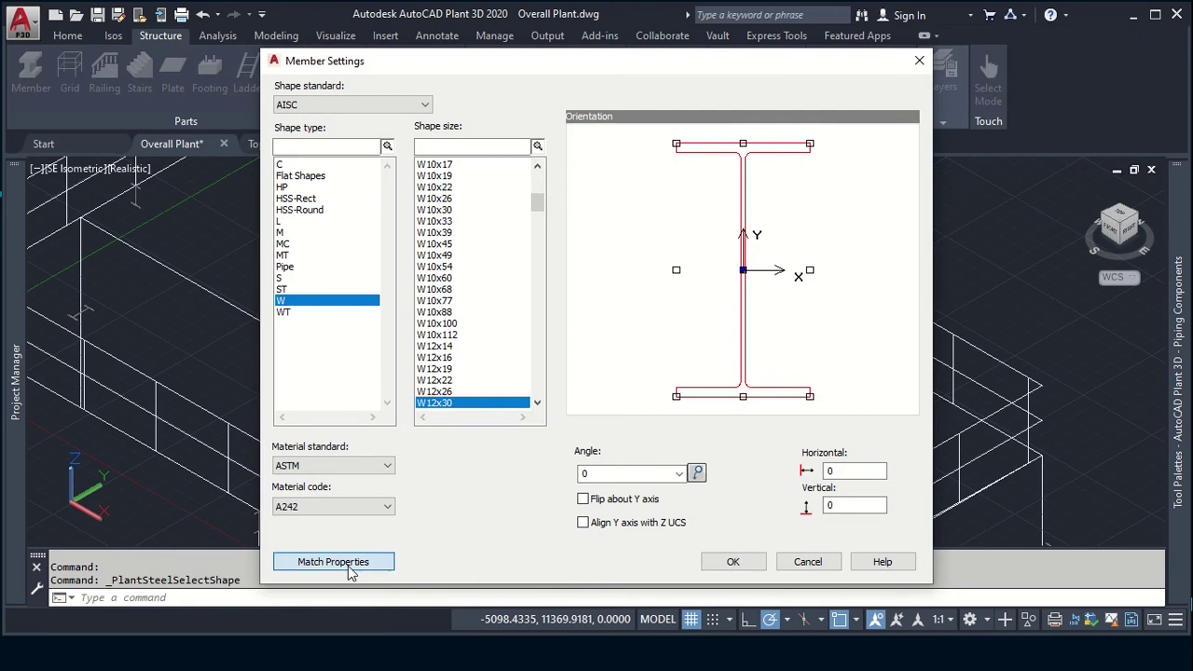
left_click(350, 566)
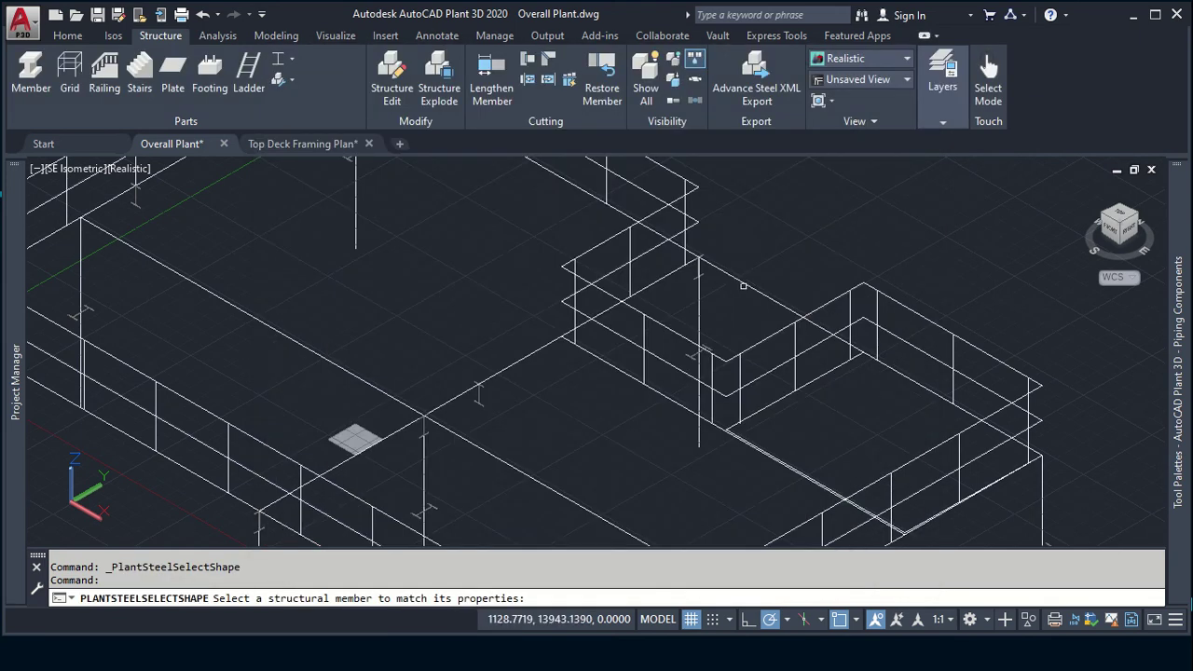
left_click(699, 291)
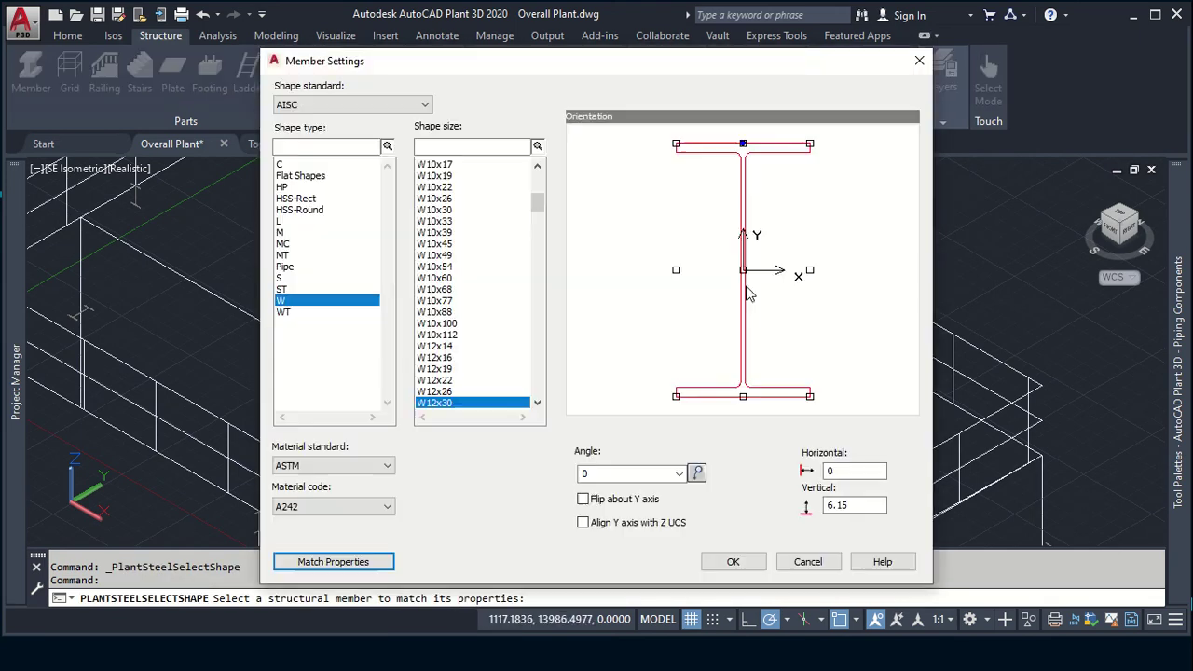
left_click(732, 562)
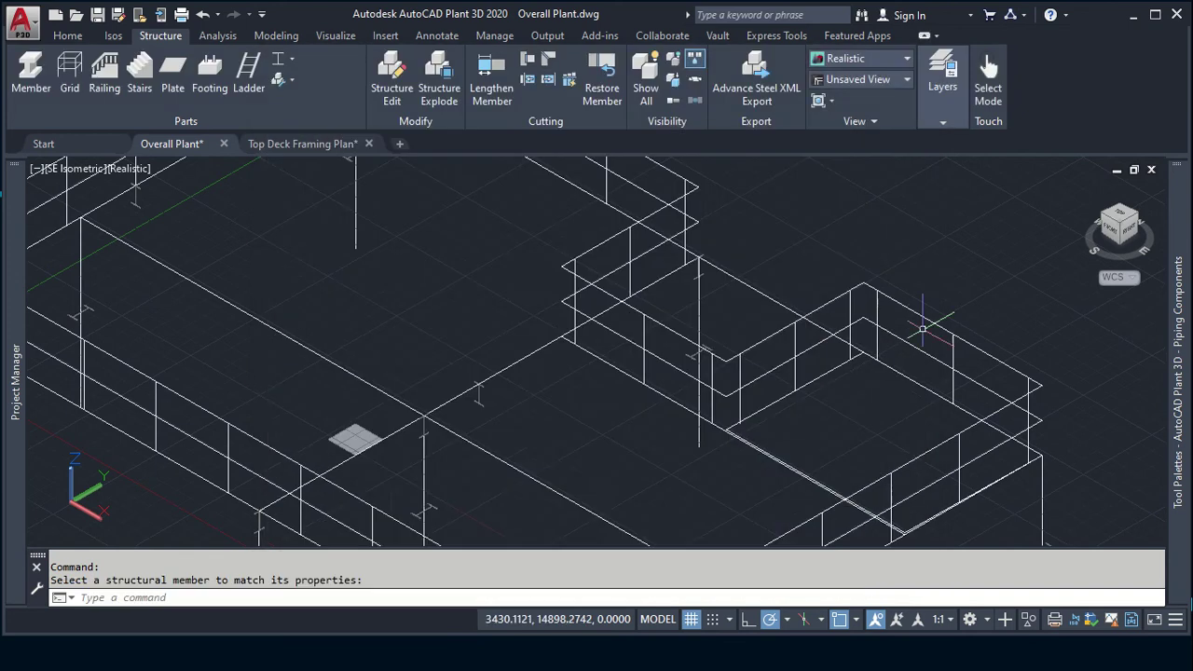
left_click(31, 74)
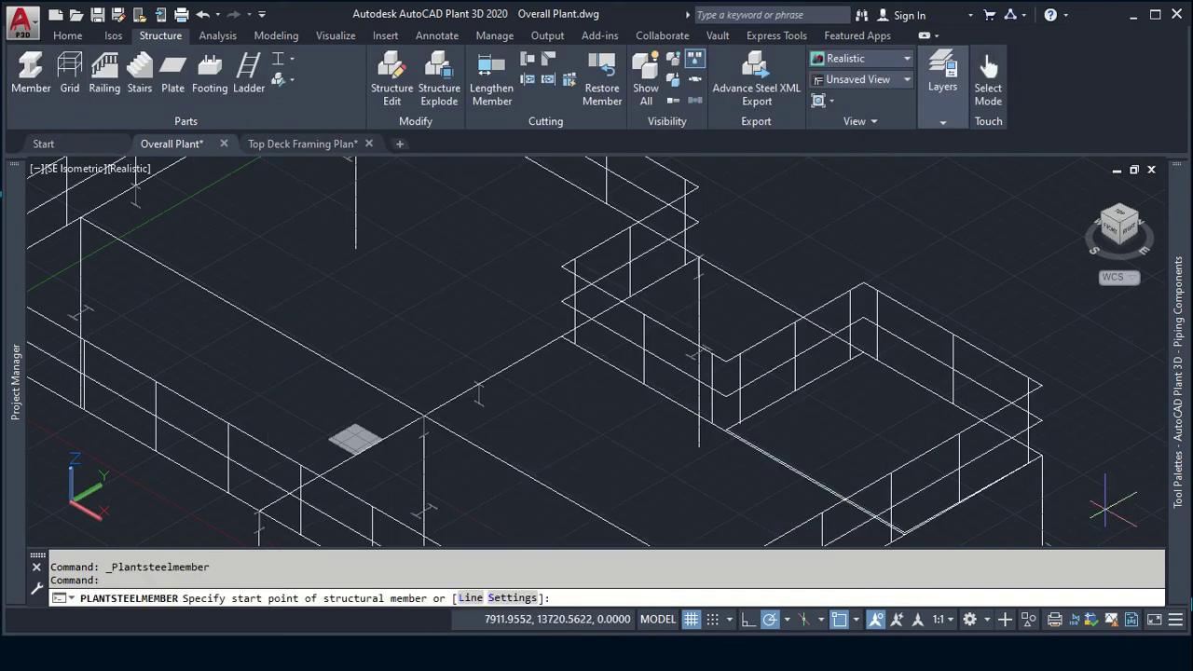
scroll(797, 314, "up", 2)
scroll(797, 314, "up", 2)
scroll(469, 275, "down", 2)
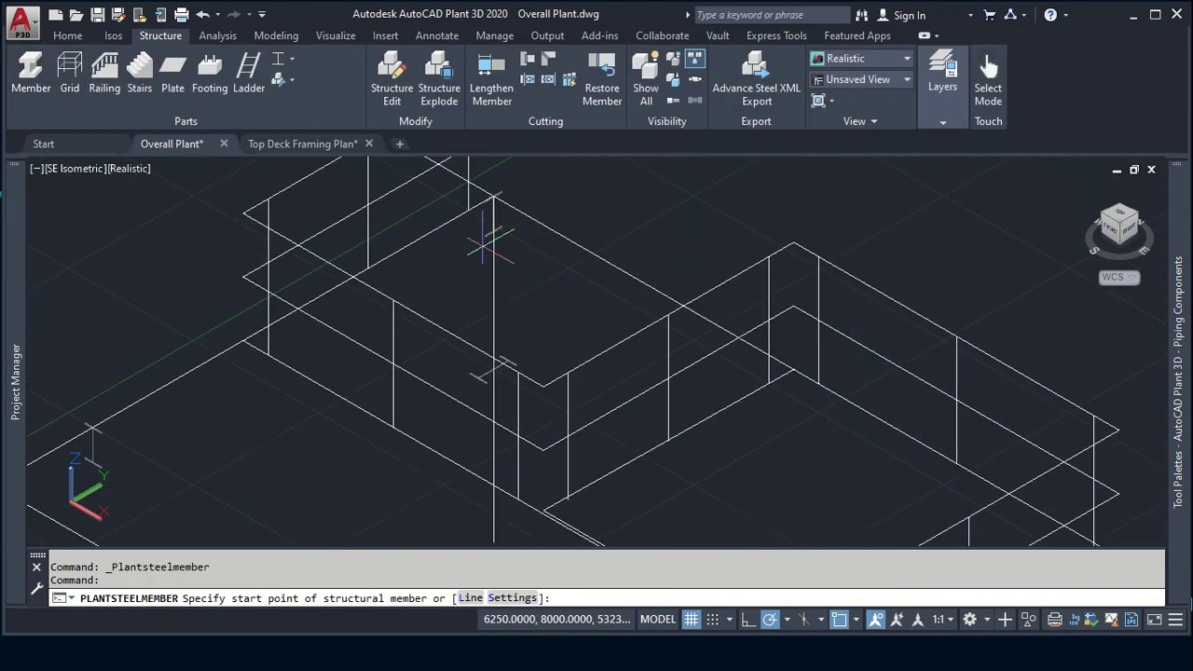
left_click(493, 195)
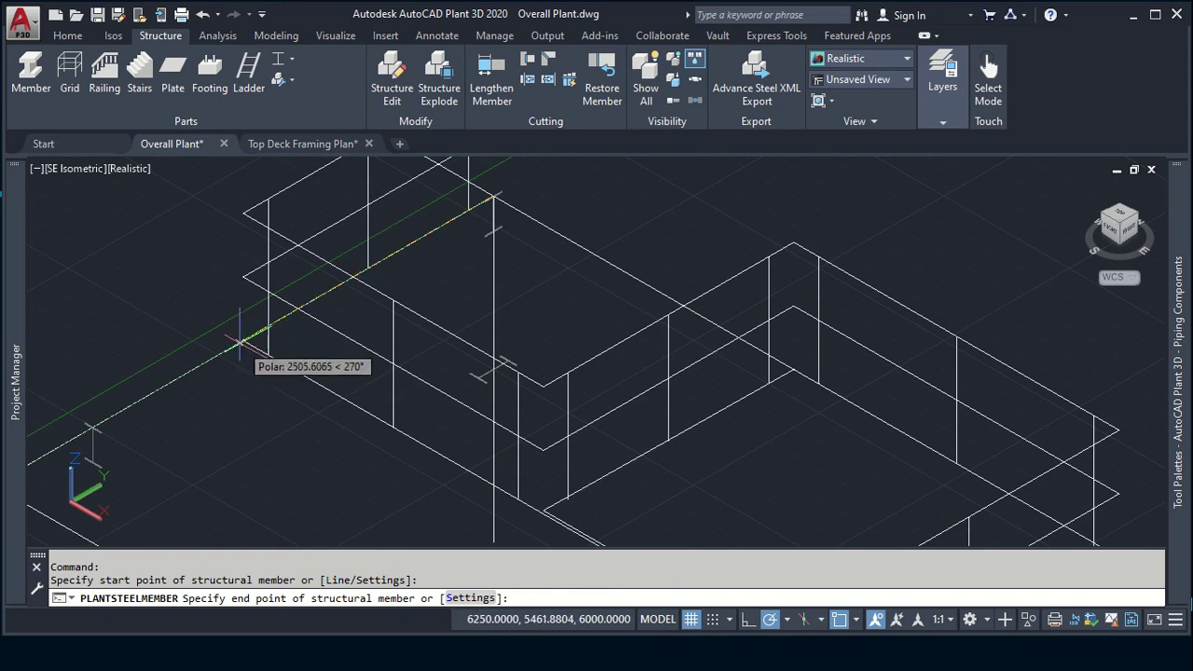
right_click(240, 352, "shift")
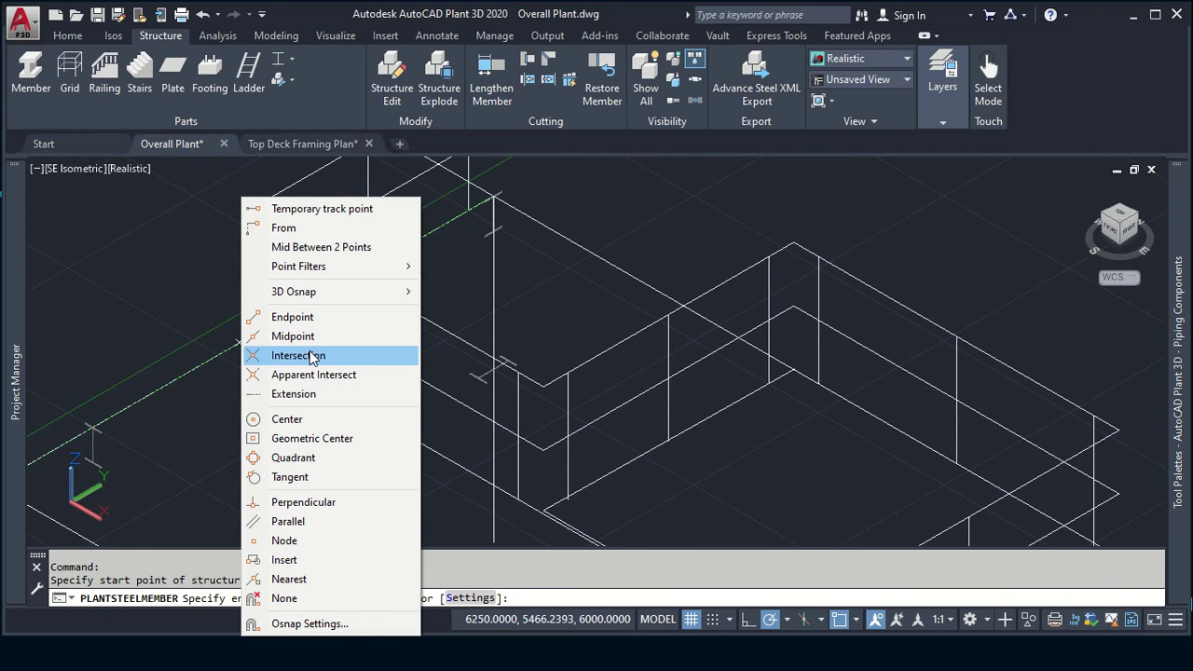
left_click(311, 355)
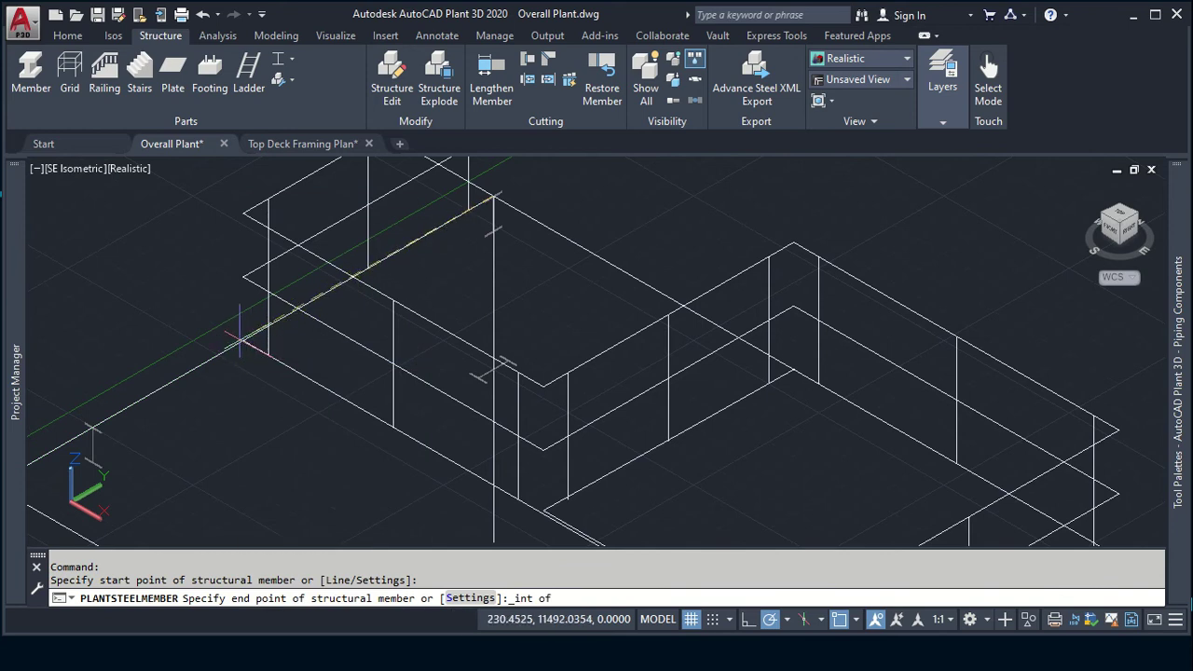
key("Escape")
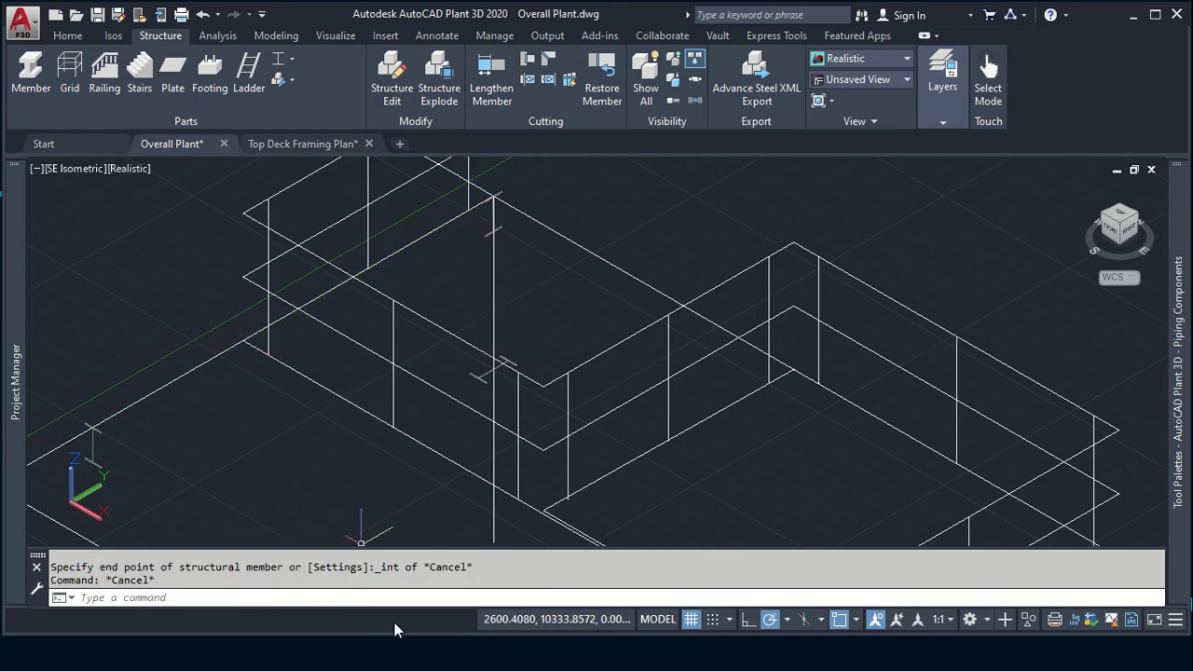
key("alt+Tab")
key("alt+Tab")
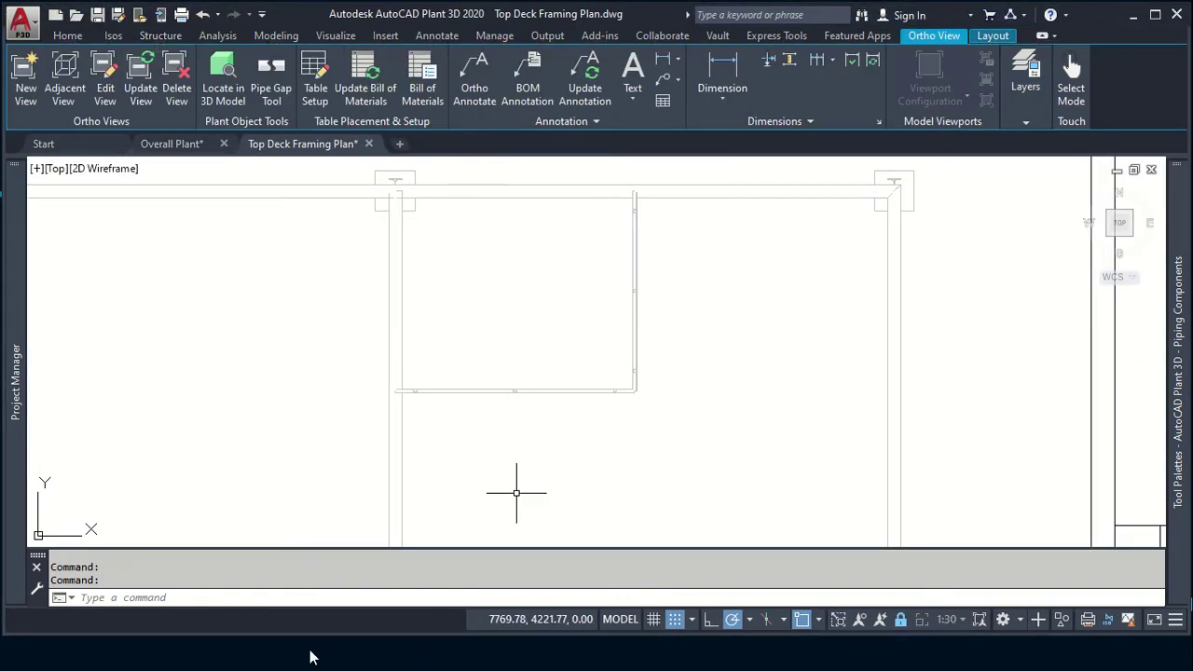
key("alt+Tab")
key("alt+Tab")
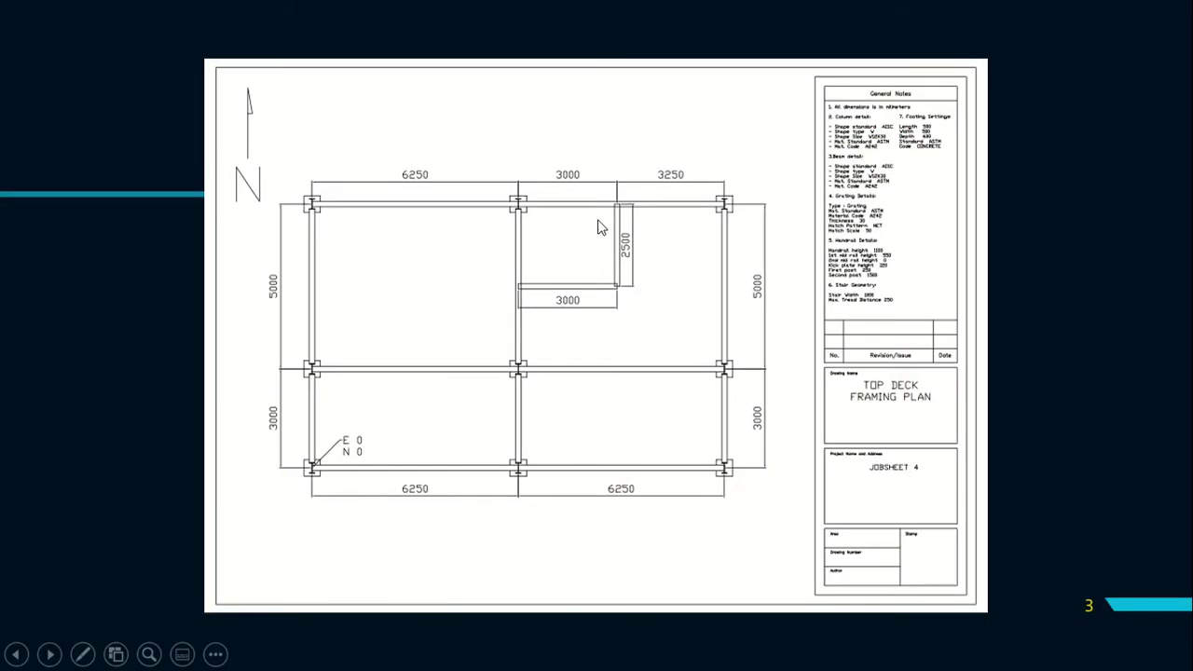
key("alt+Tab")
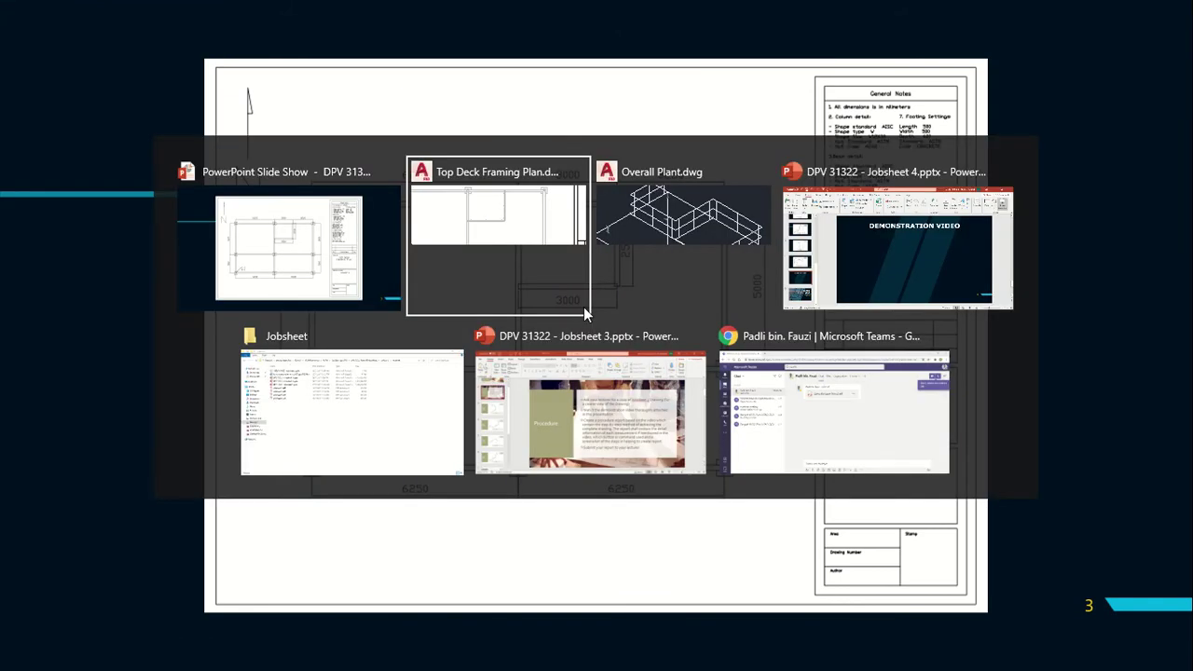
key("alt+Tab")
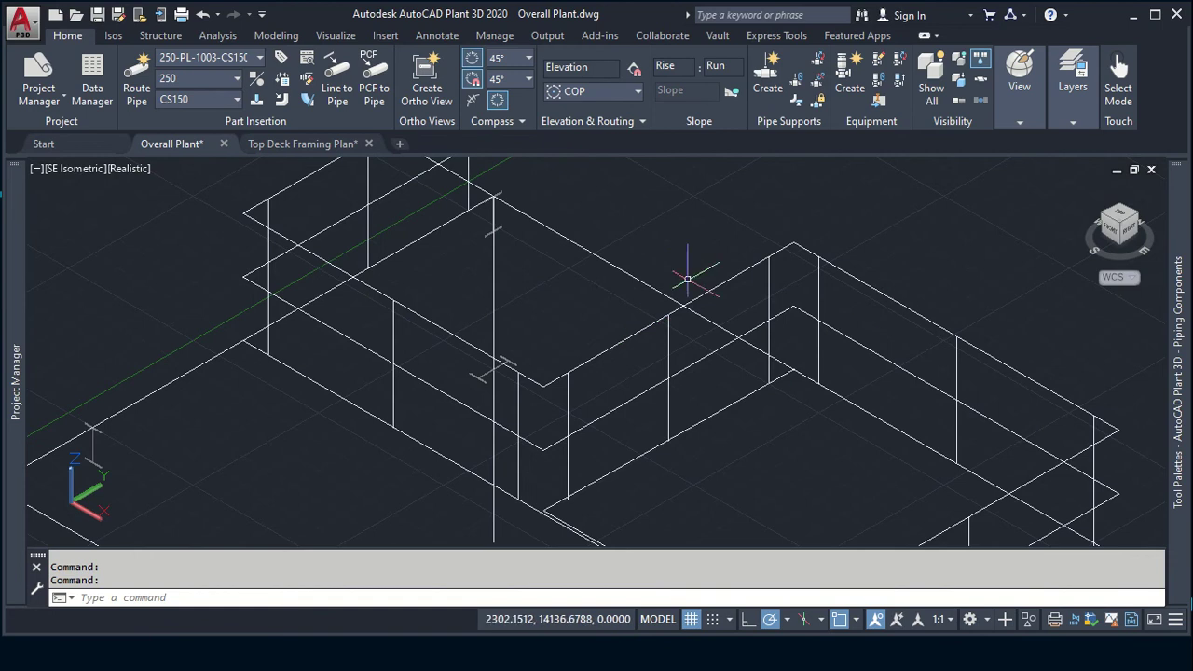
Step: Cancel a member placement started from the structural steel tools
left_click(160, 36)
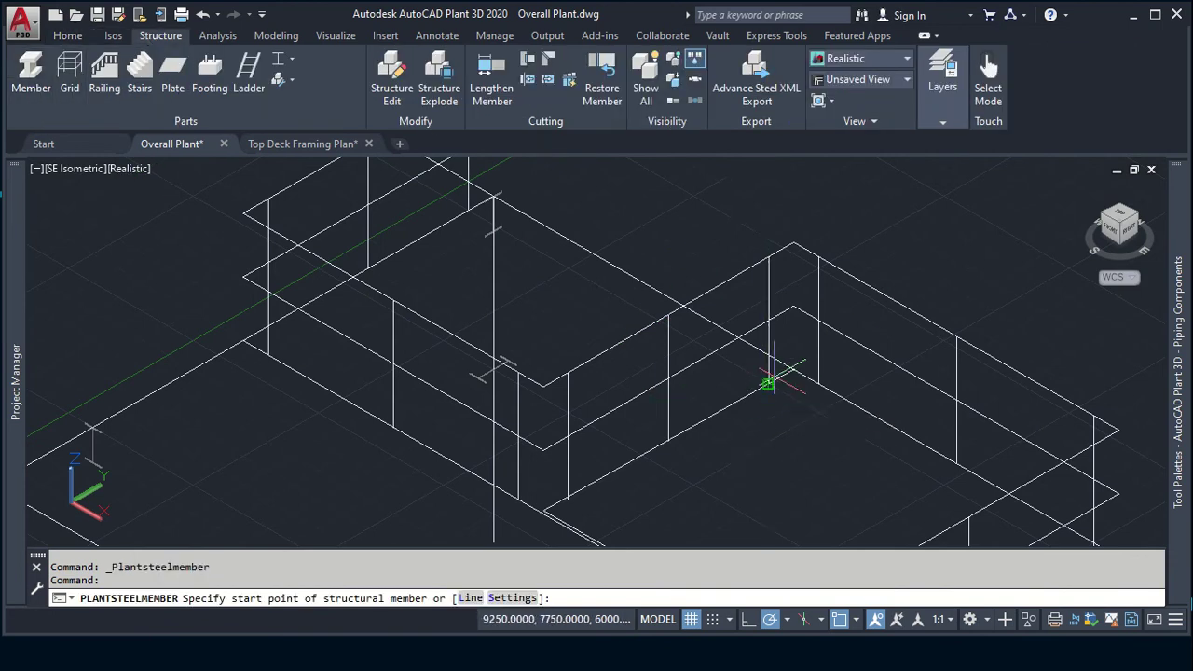
scroll(770, 380, "down", 2)
scroll(757, 454, "up", 3)
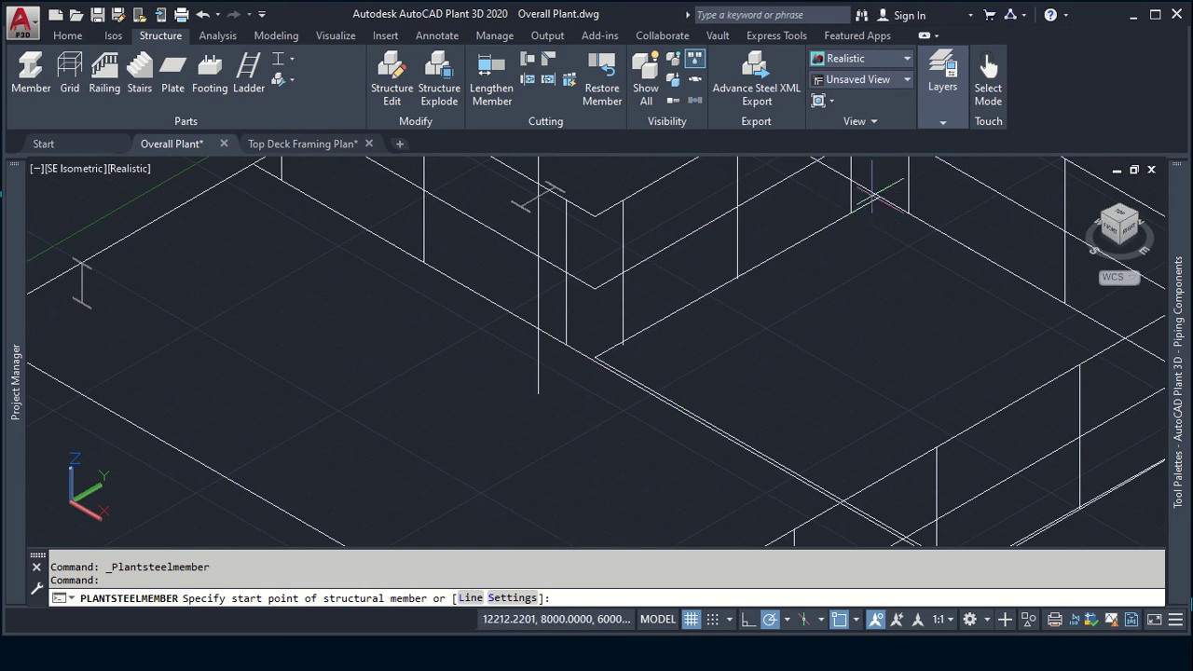
scroll(837, 276, "down", 2)
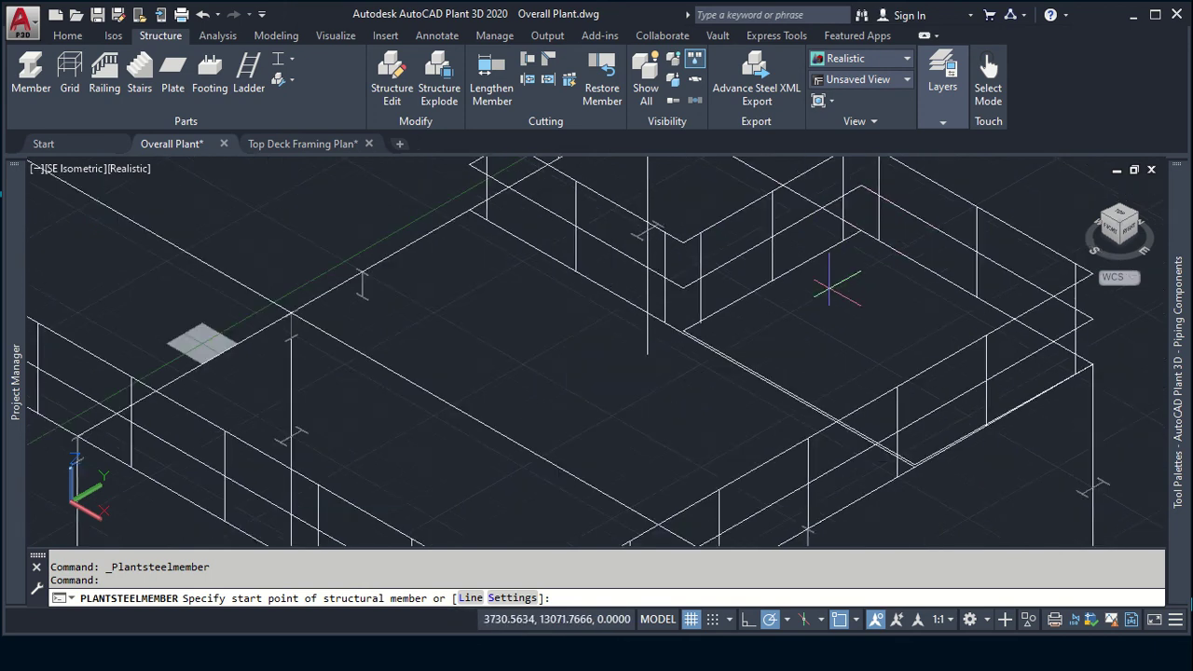
key("Escape")
key("Escape")
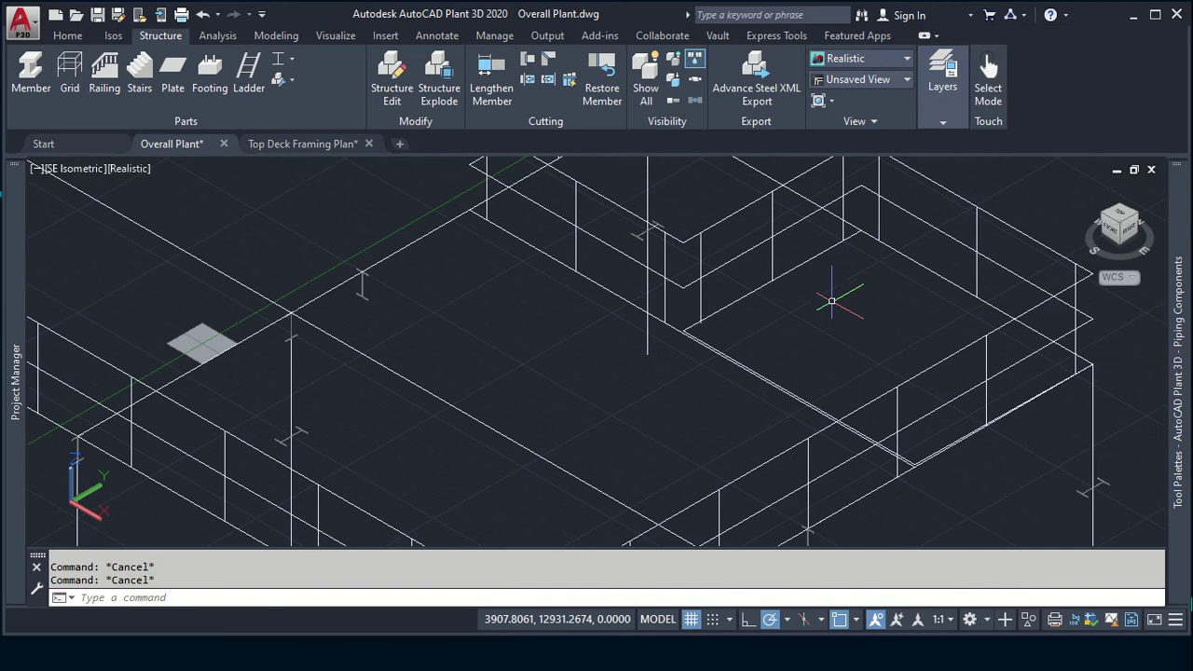
Step: Delete the short railing segment at the inner deck corner
scroll(837, 287, "down", 2)
middle_click_drag(836, 289, 698, 385)
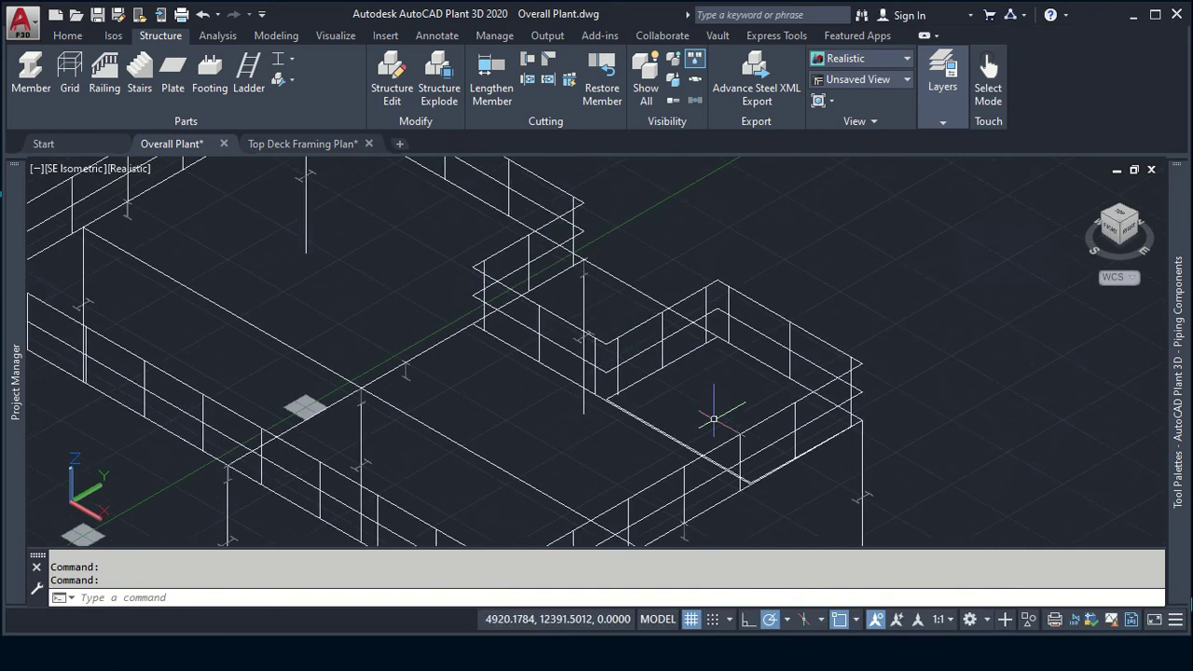
left_click(675, 296)
left_click(601, 328)
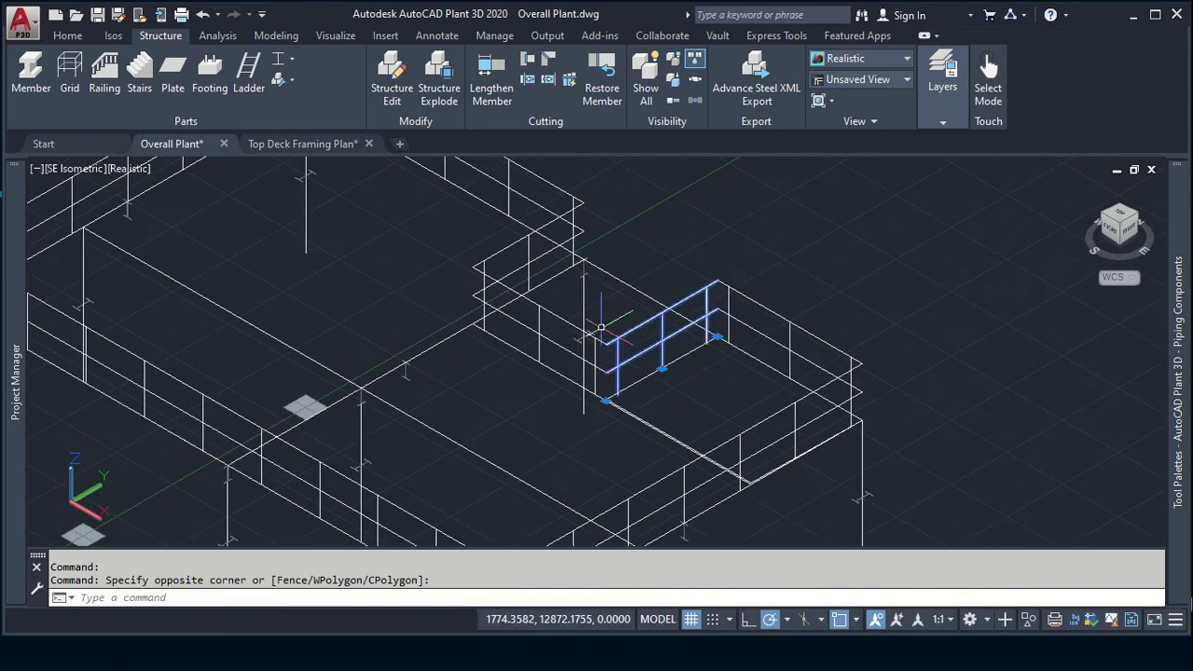
key("Delete")
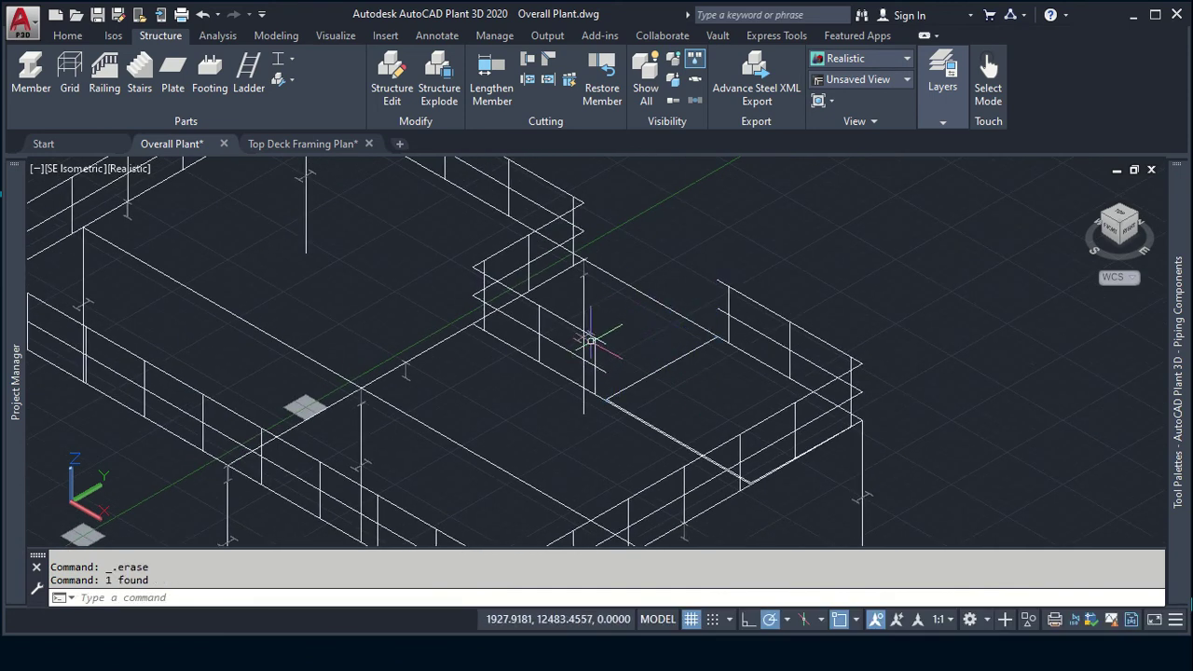
Step: Select and delete the remaining railing segment on the deck
left_click(590, 340)
left_click(594, 339)
left_click(618, 335)
left_click(556, 349)
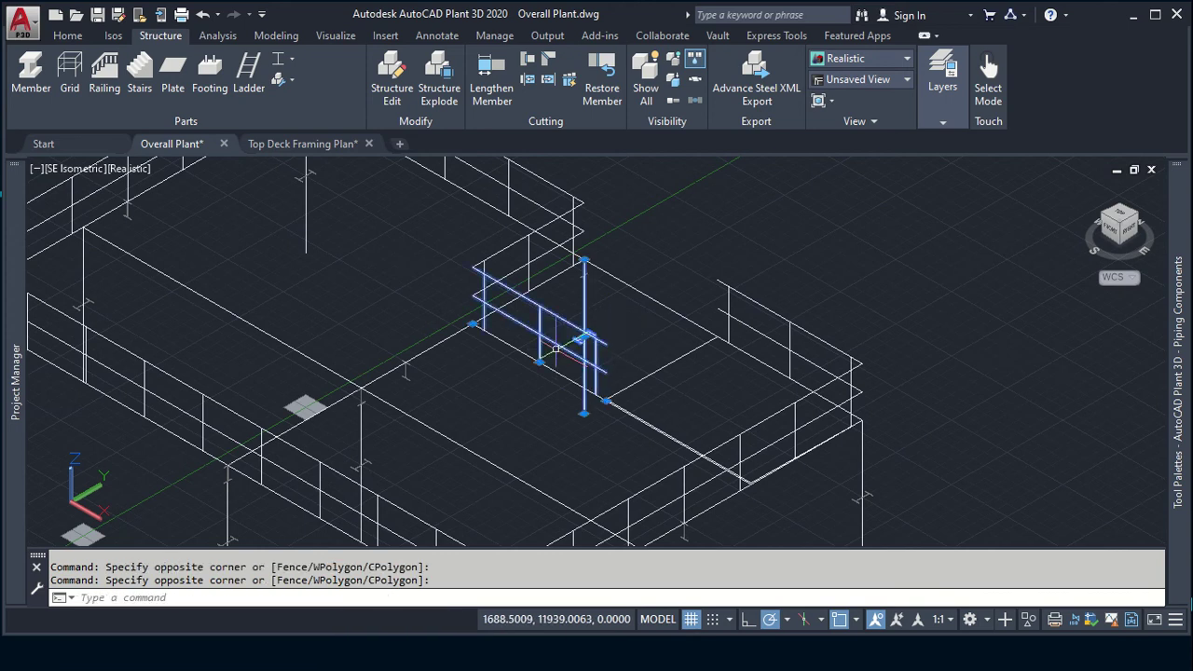
key("Escape")
key("Escape")
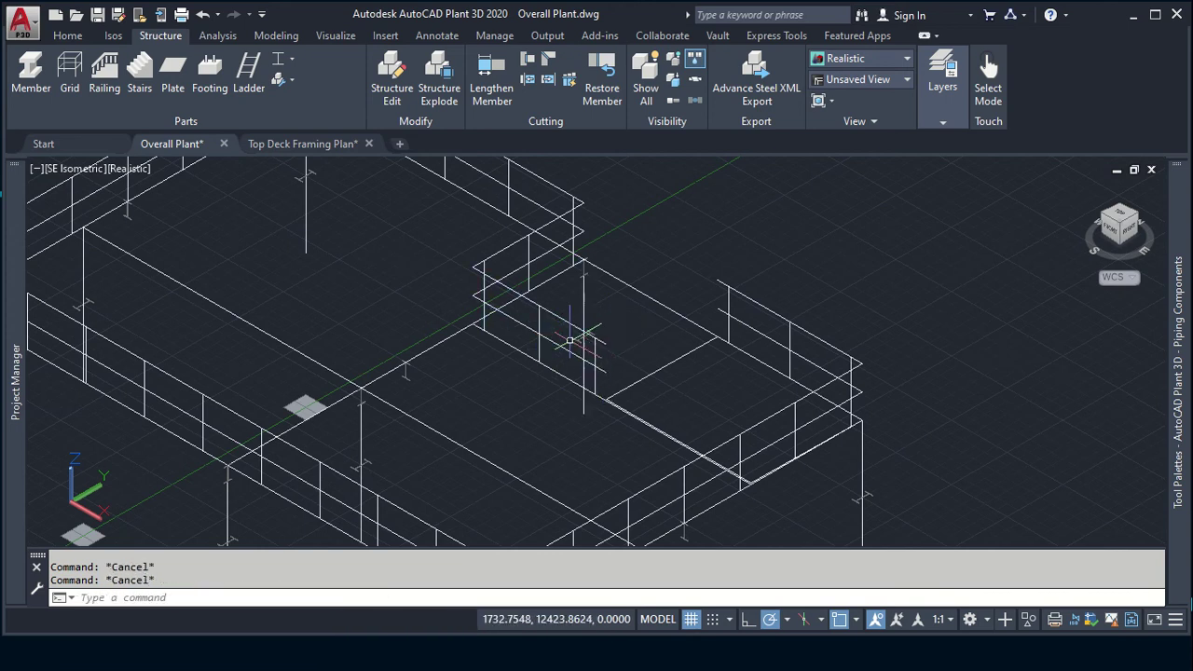
scroll(569, 333, "up", 2)
left_click(566, 286)
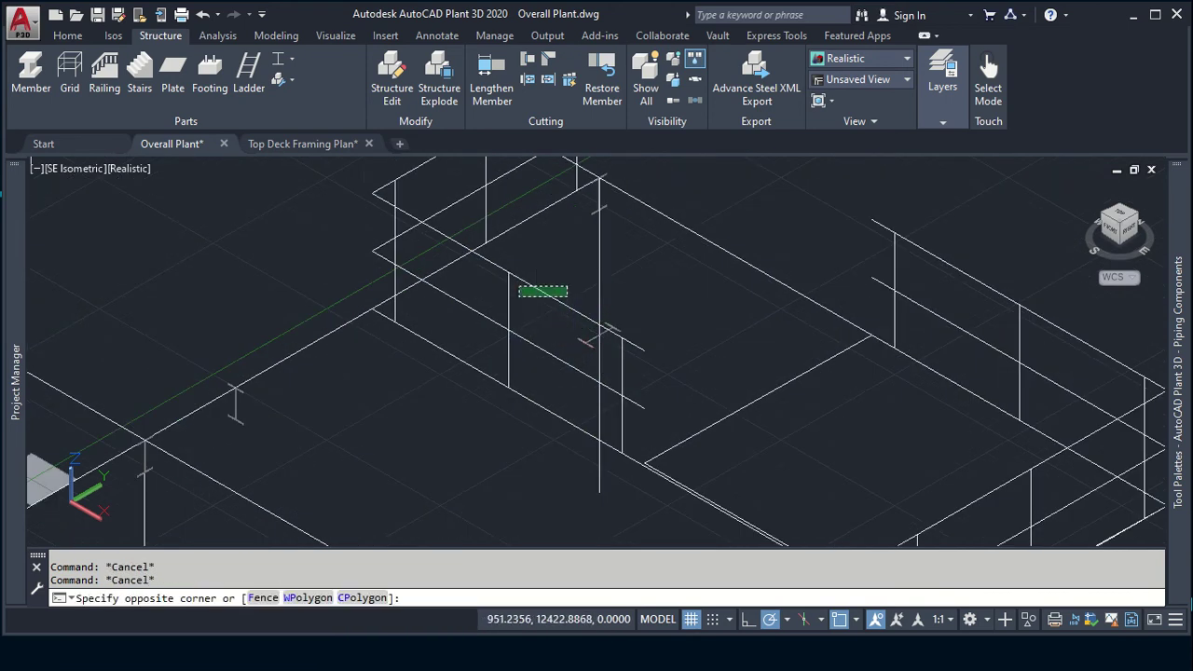
left_click(519, 296)
key("Delete")
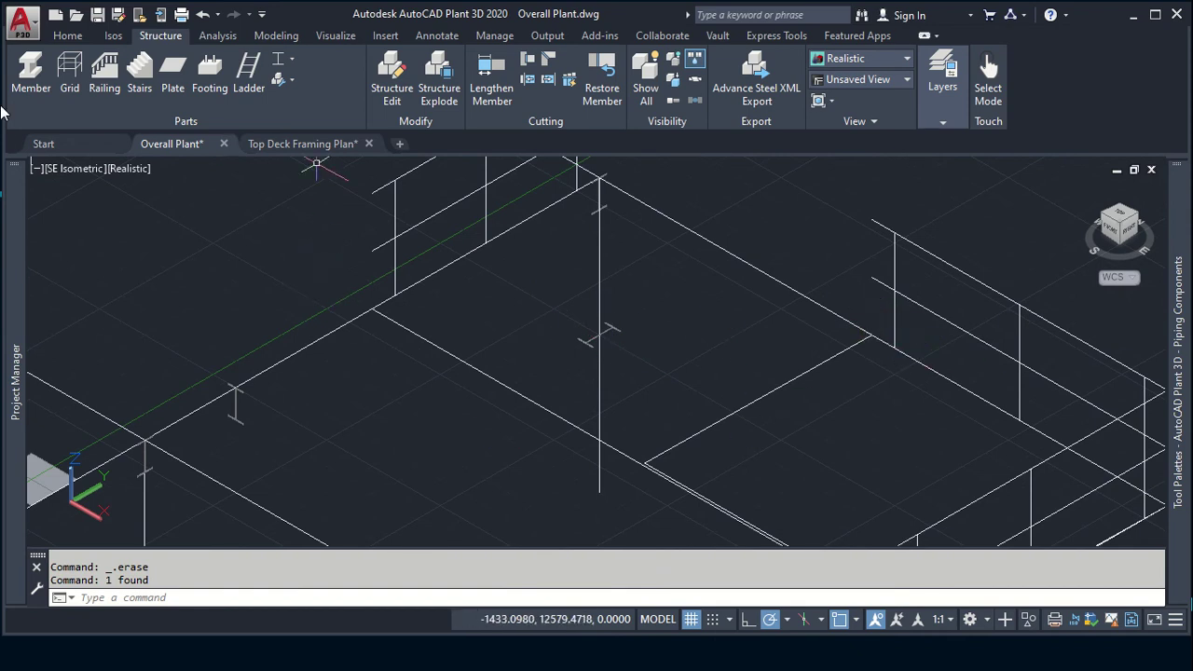
Step: Start a member at the top beam endpoint, try Endpoint, Intersection and Apparent Intersect snaps, then cancel
left_click(30, 74)
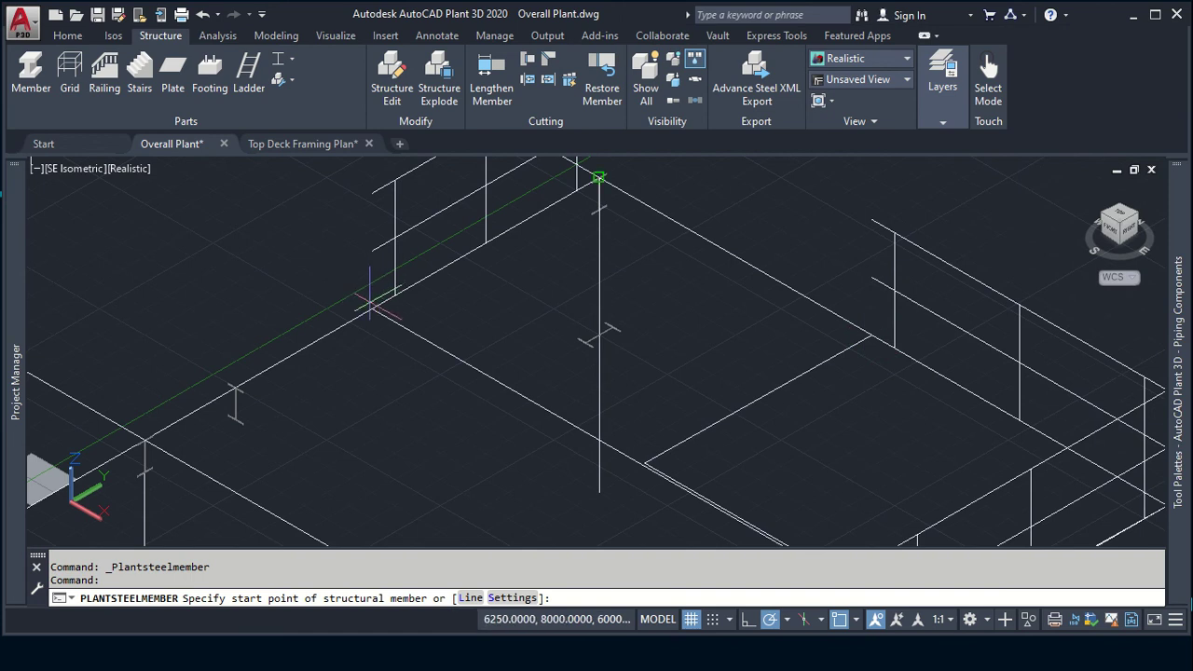
left_click(598, 177)
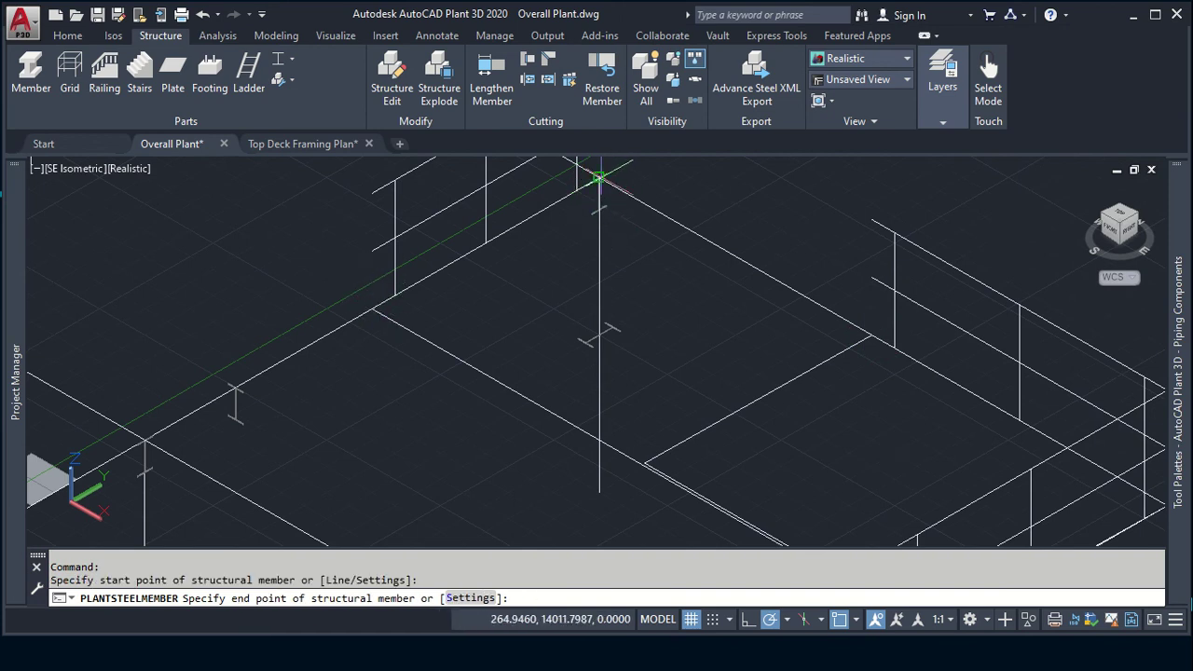
right_click(373, 311, "shift")
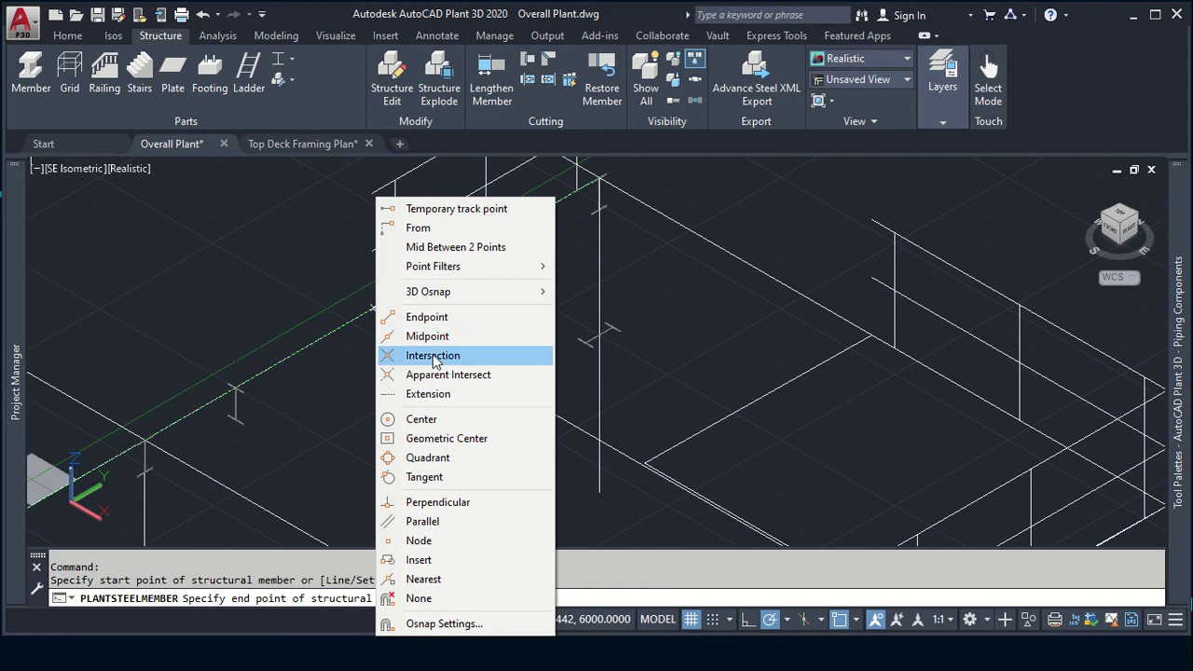
left_click(442, 317)
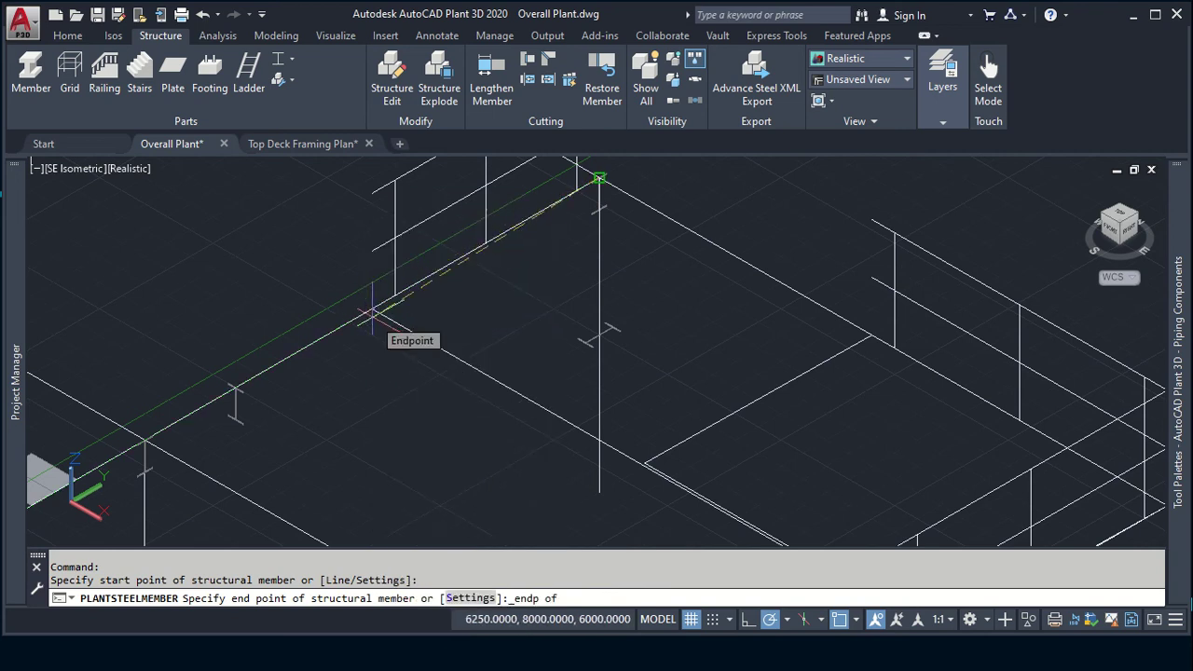
right_click(372, 315, "shift")
left_click(443, 356)
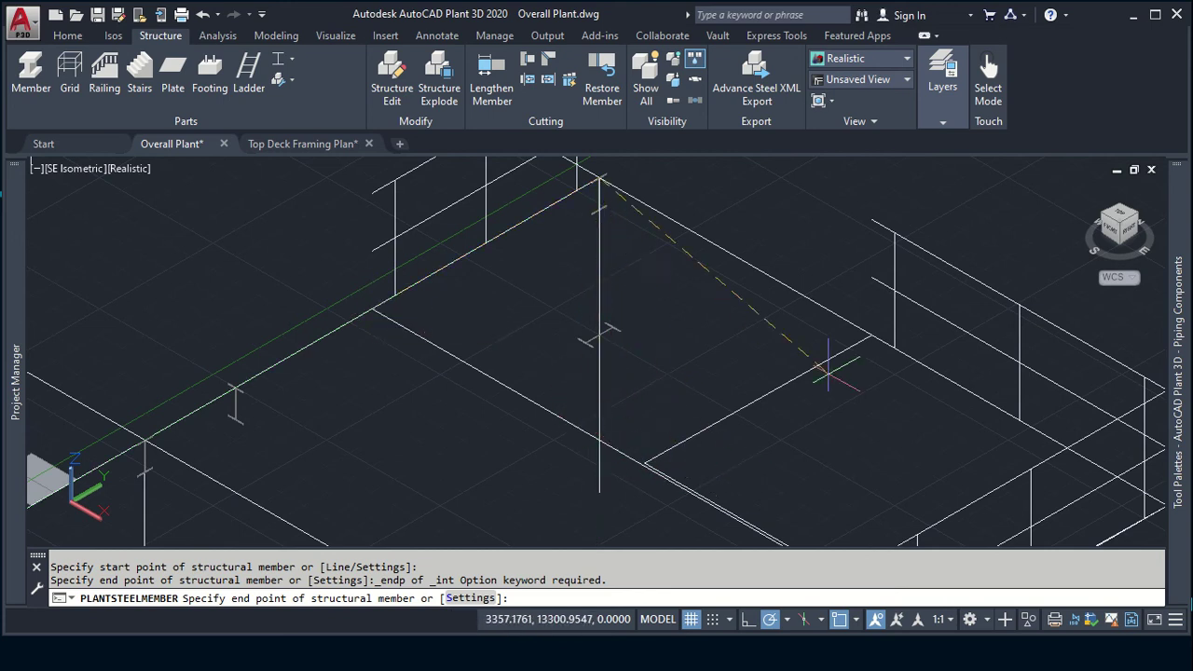
right_click(871, 333, "shift")
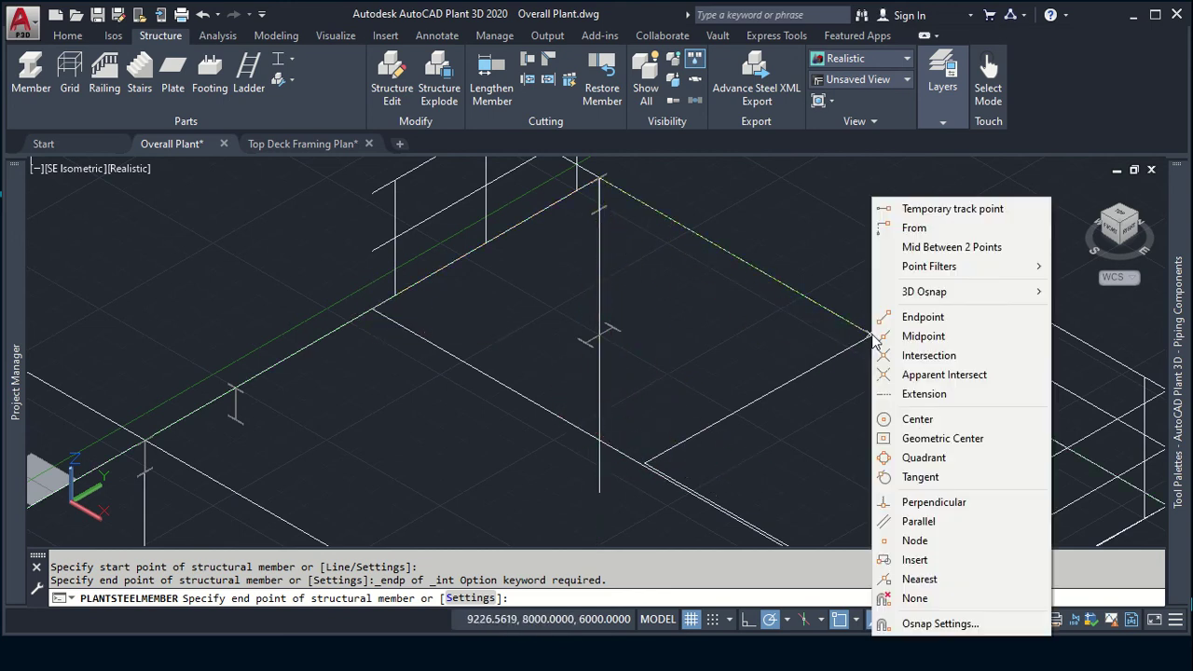
left_click(922, 376)
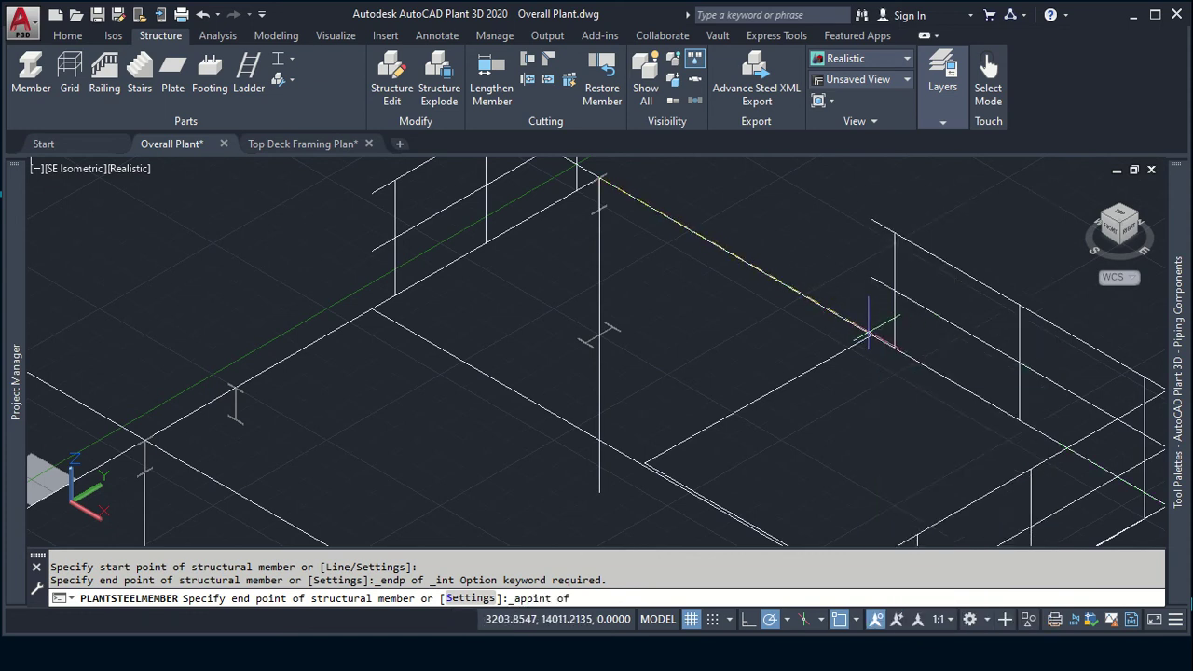
right_click(868, 332, "shift")
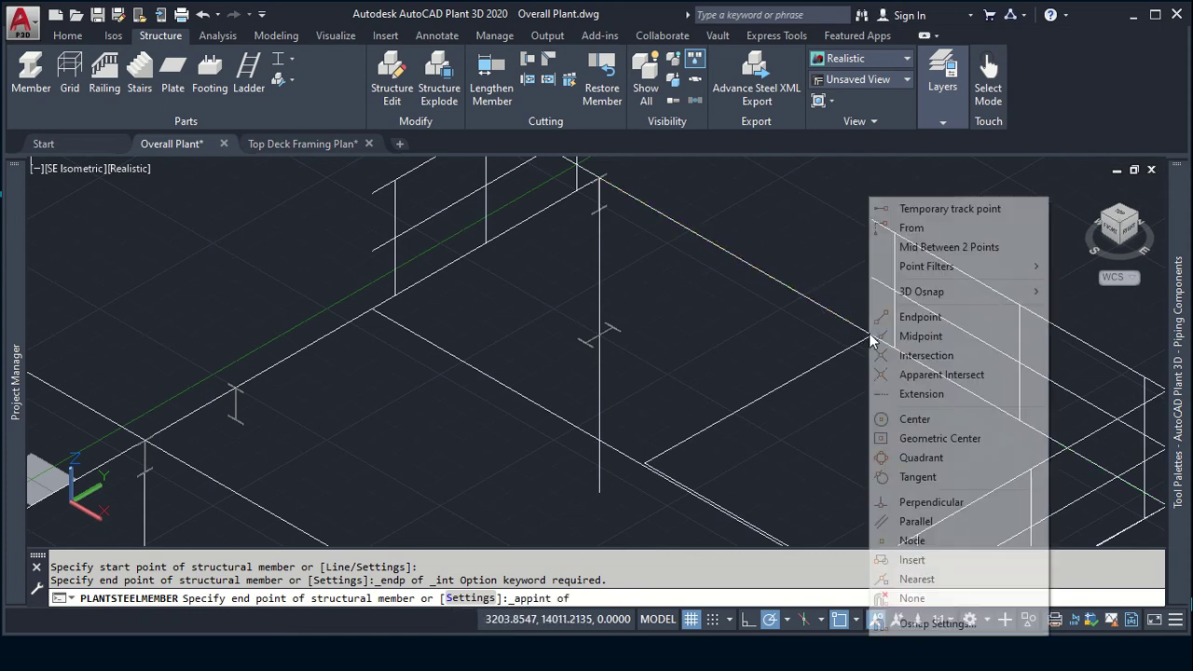
key("Escape")
key("Escape")
key("Escape")
key("Escape")
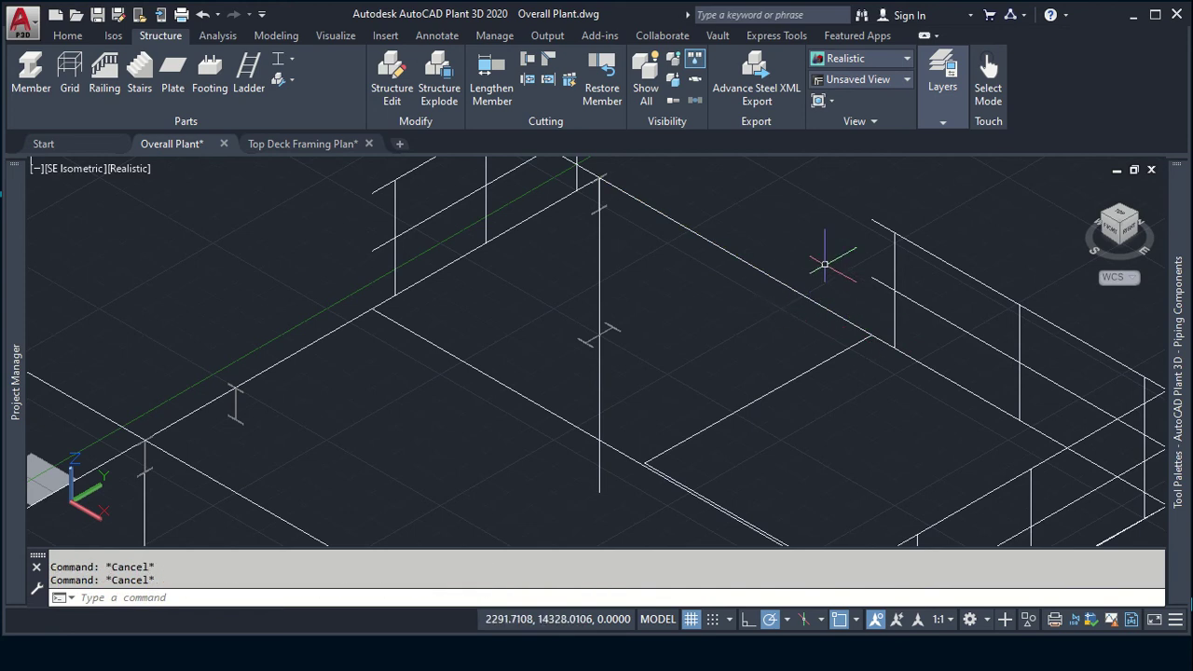
Step: Undo the railing deletion with Ctrl+Z
scroll(825, 279, "down", 2)
scroll(811, 355, "down", 2)
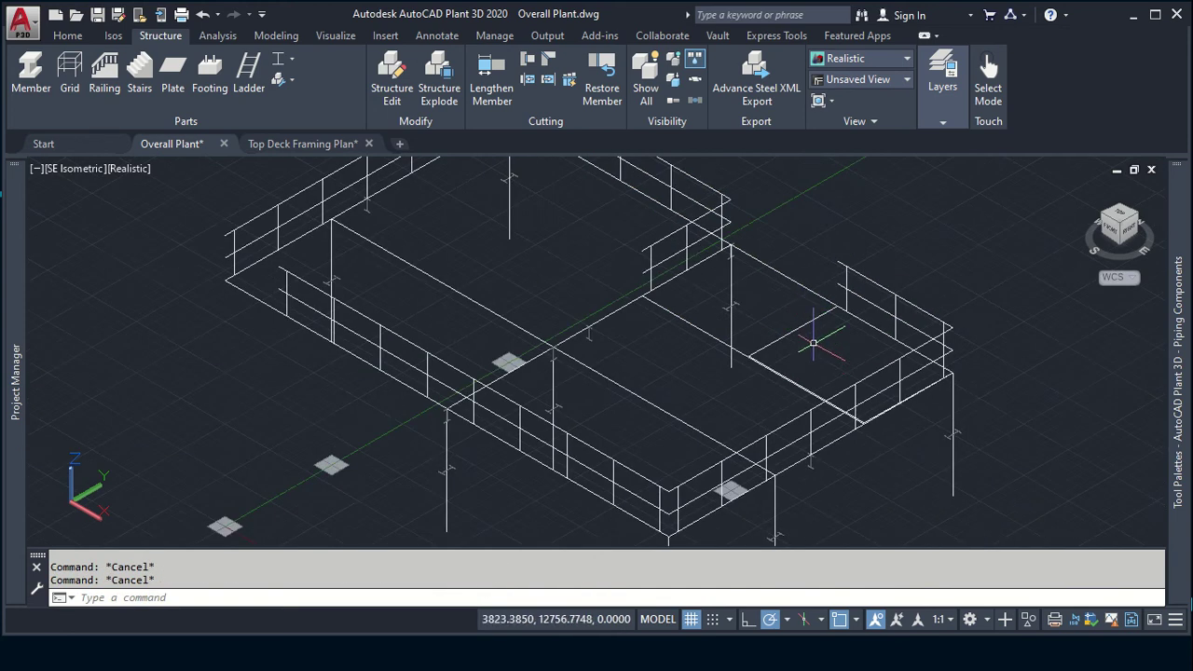
key("ctrl+z")
scroll(812, 343, "down", 2)
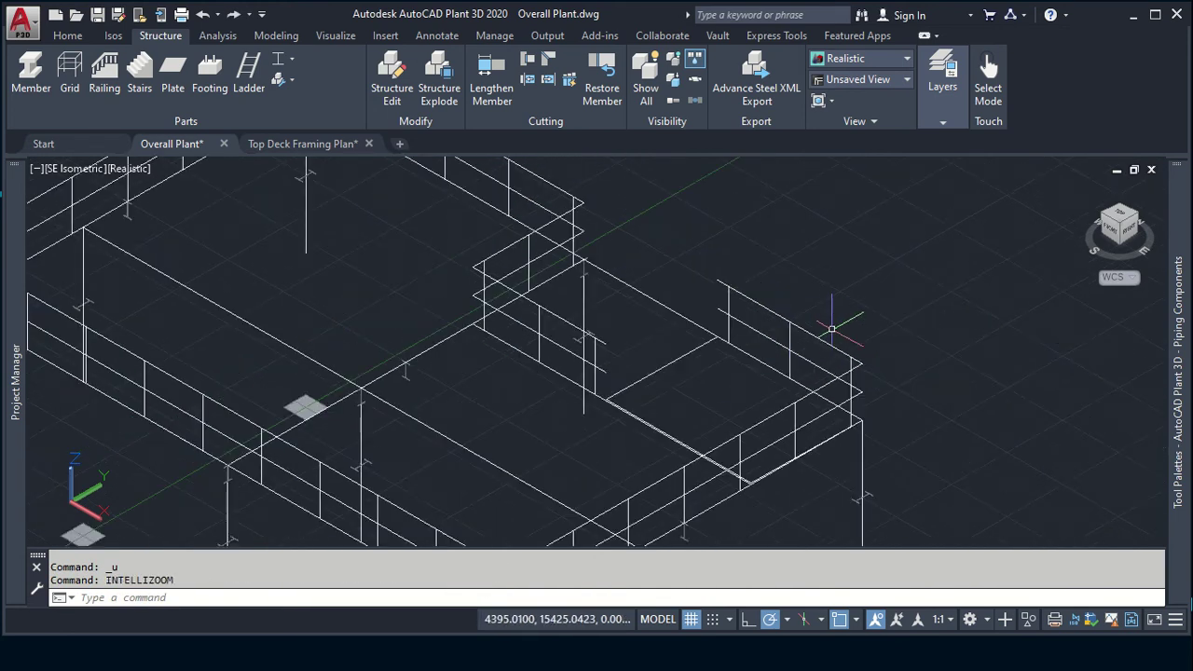
Step: Turn off the Structure Top Deck layer and turn on Grid Top Deck
left_click(920, 108)
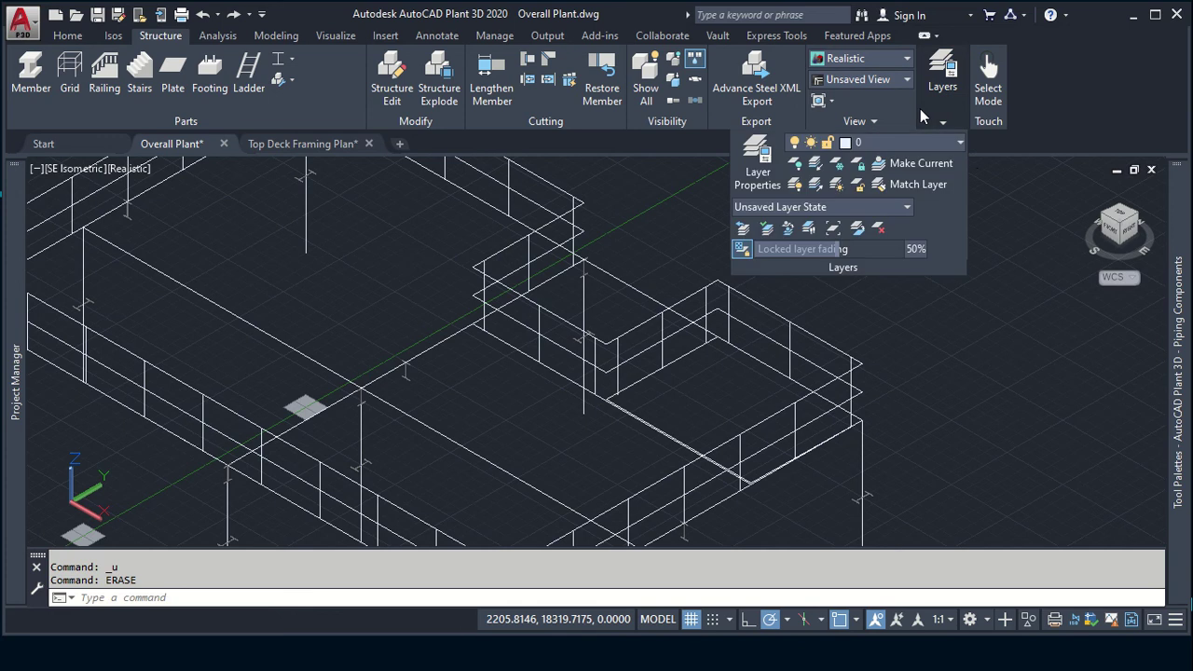
left_click(961, 142)
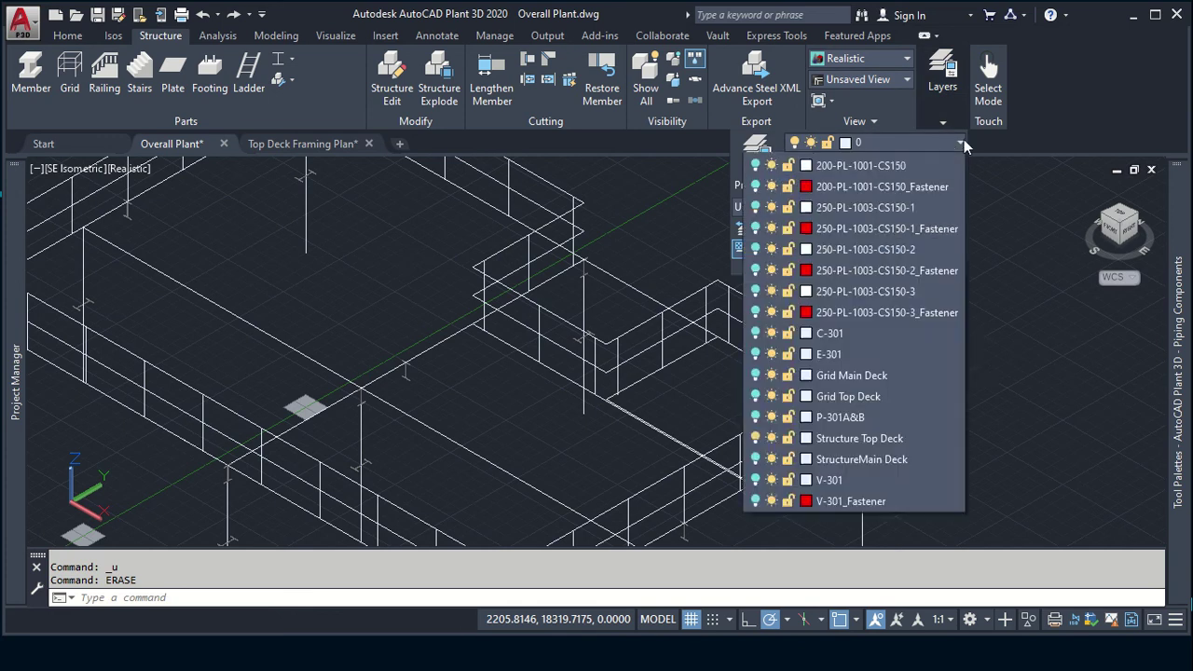
left_click(755, 582)
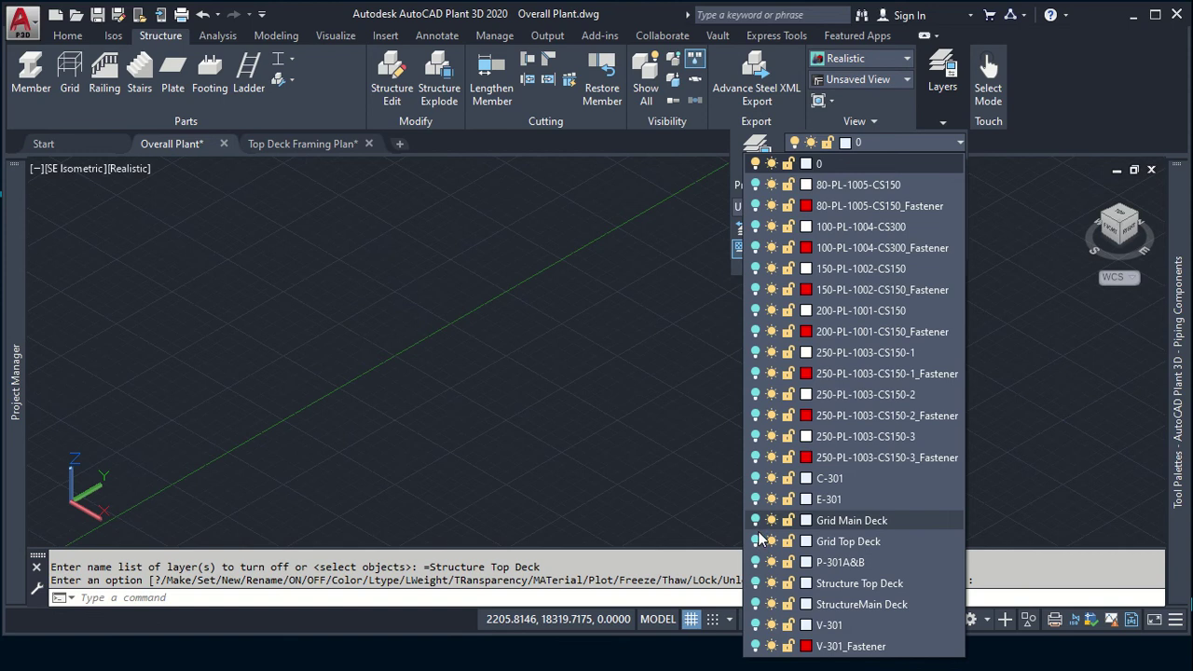
left_click(755, 541)
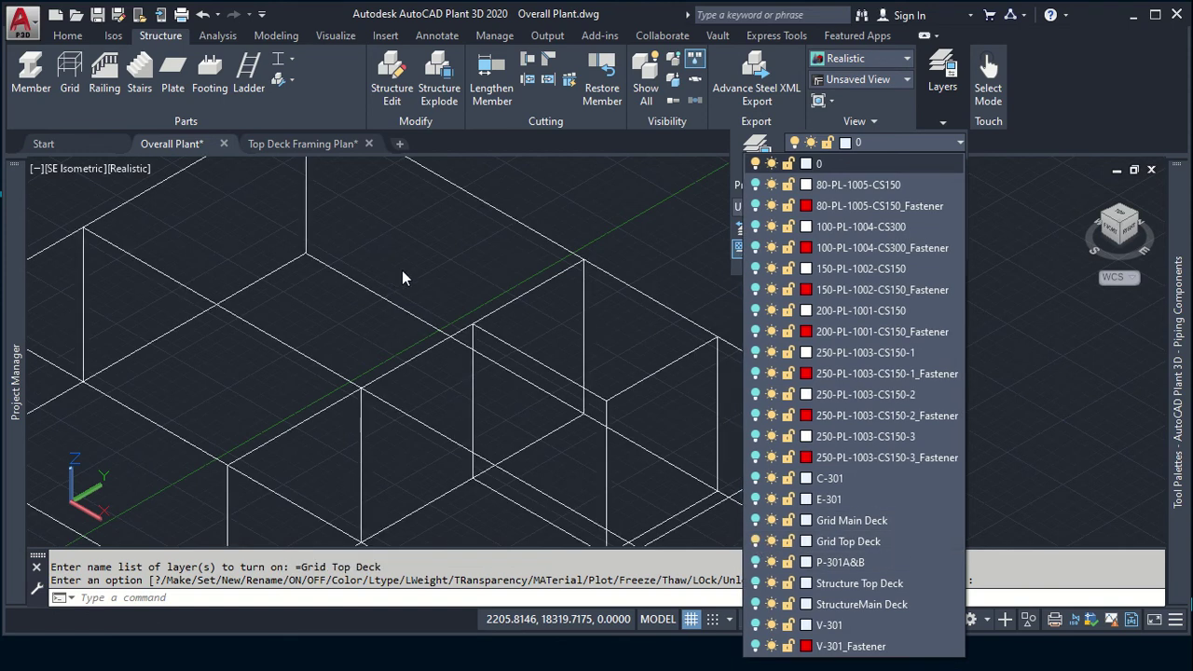
key("Escape")
key("Escape")
Step: Draw connected steel members through four grid intersection points
left_click(31, 84)
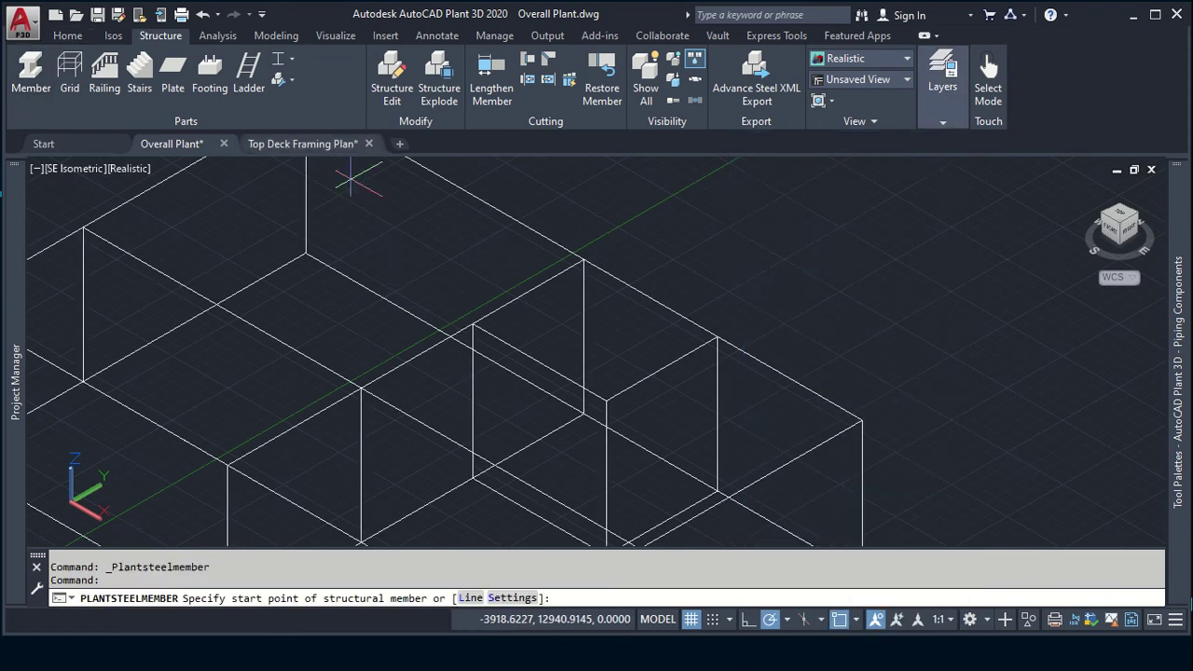
left_click(583, 259)
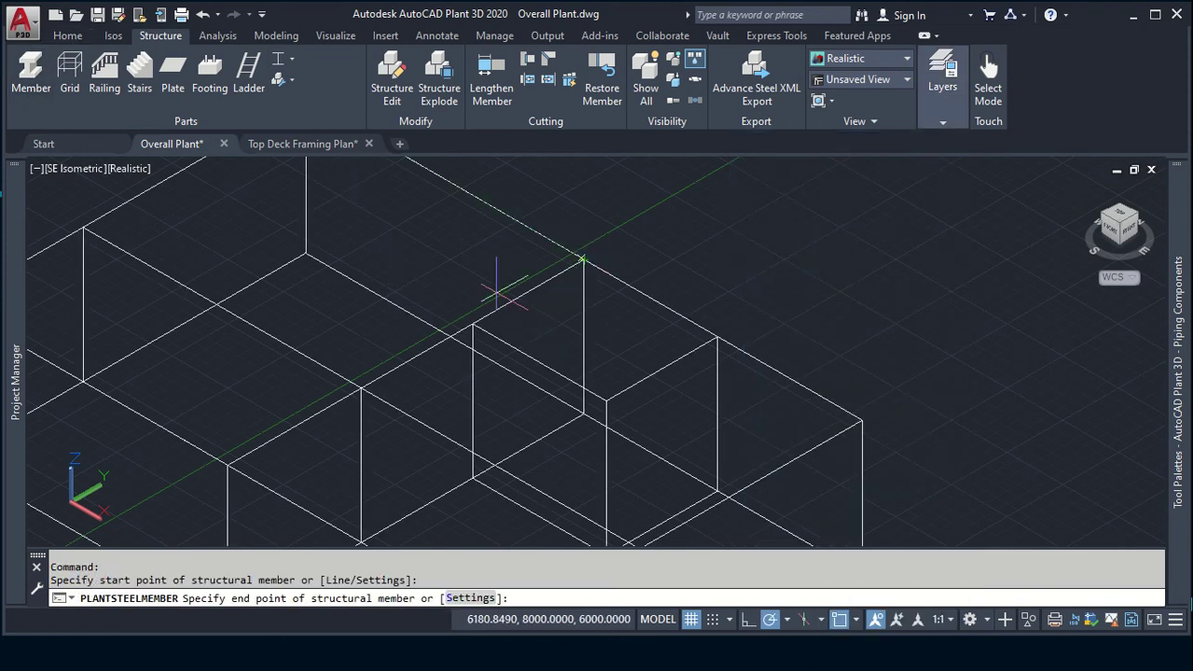
left_click(472, 323)
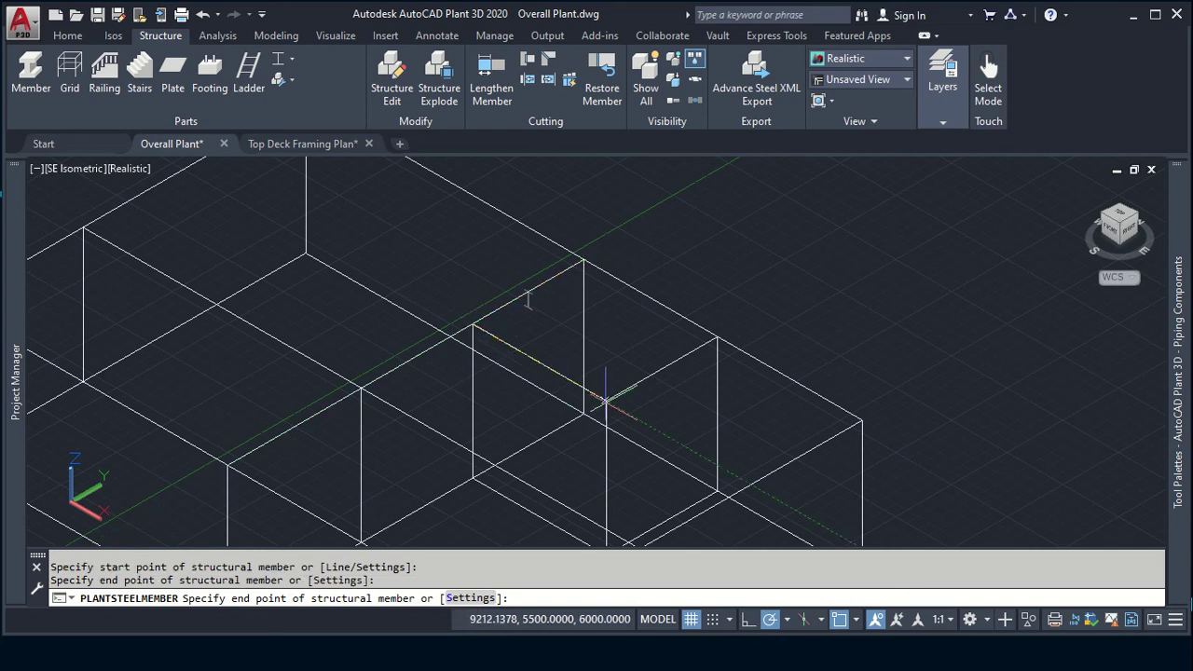
left_click(606, 399)
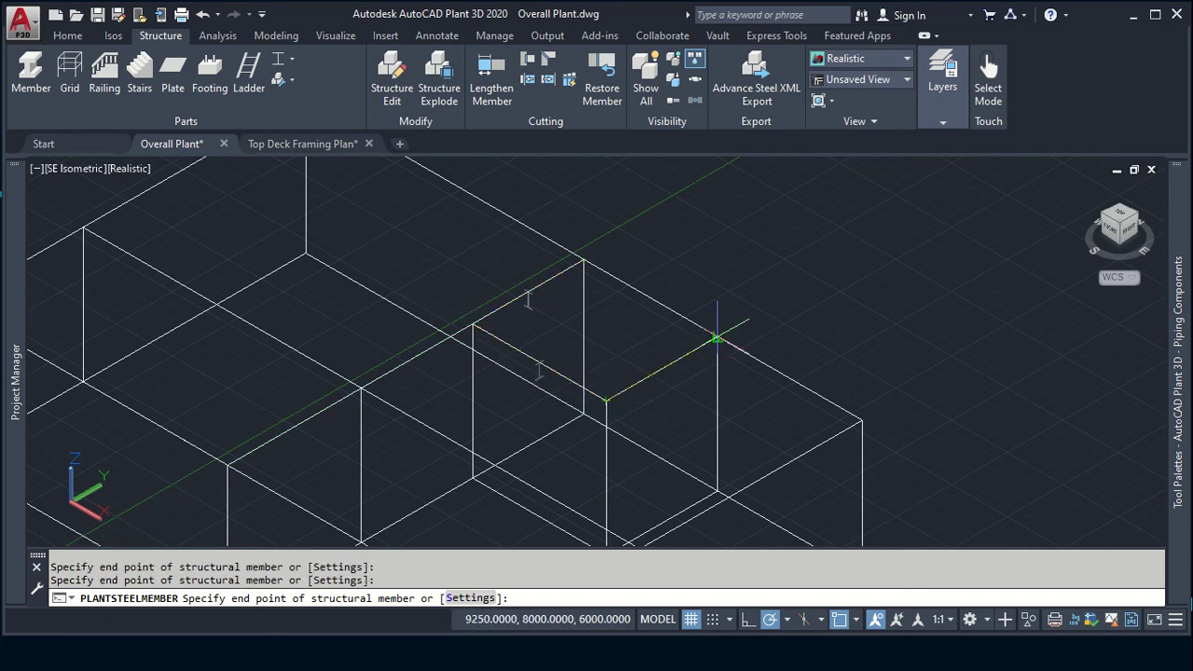
left_click(717, 337)
key("Escape")
key("Escape")
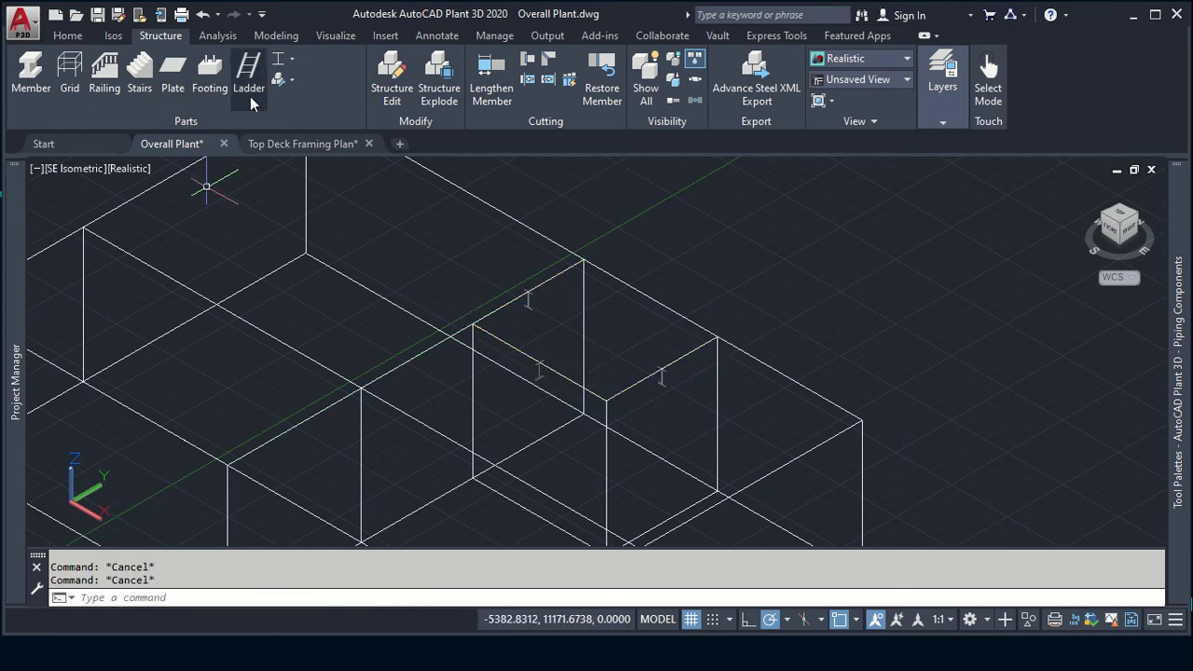
Step: Display members as shape models and delete the upper-left member
left_click(294, 58)
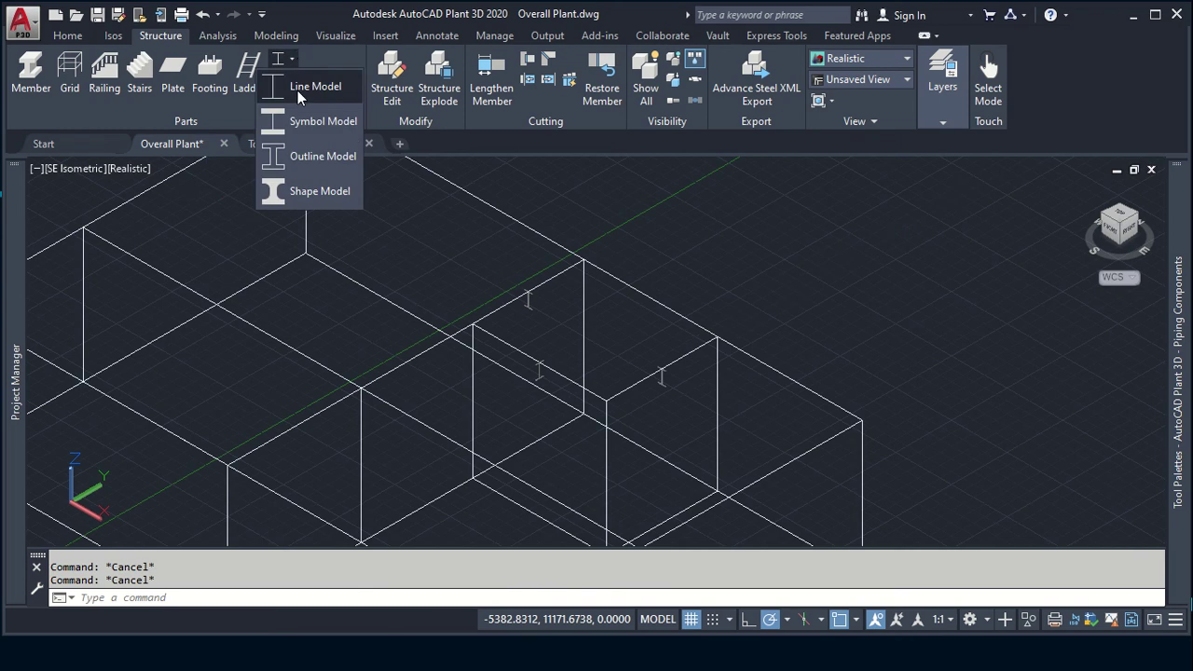
left_click(301, 191)
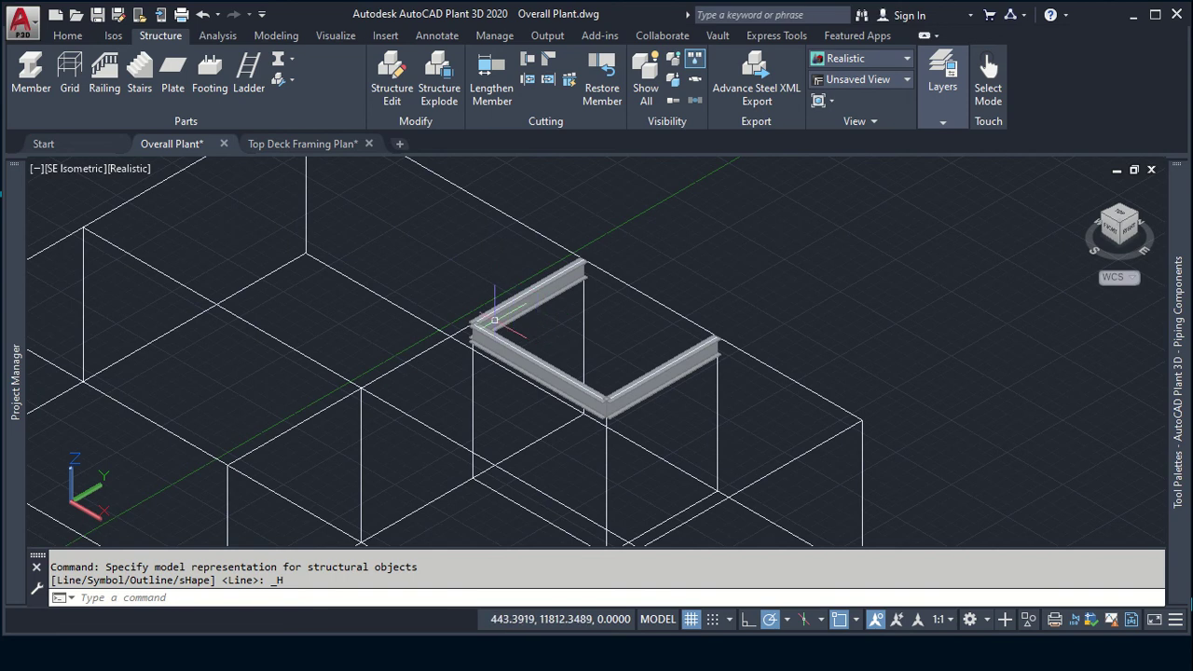
left_click(493, 319)
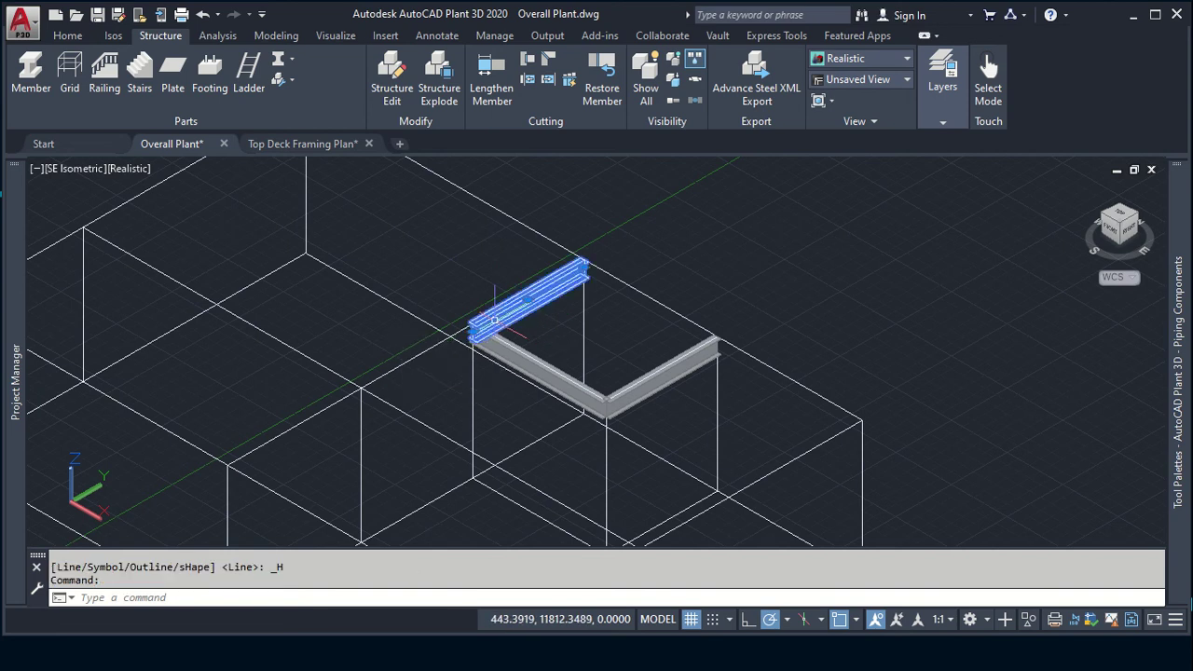
key("Delete")
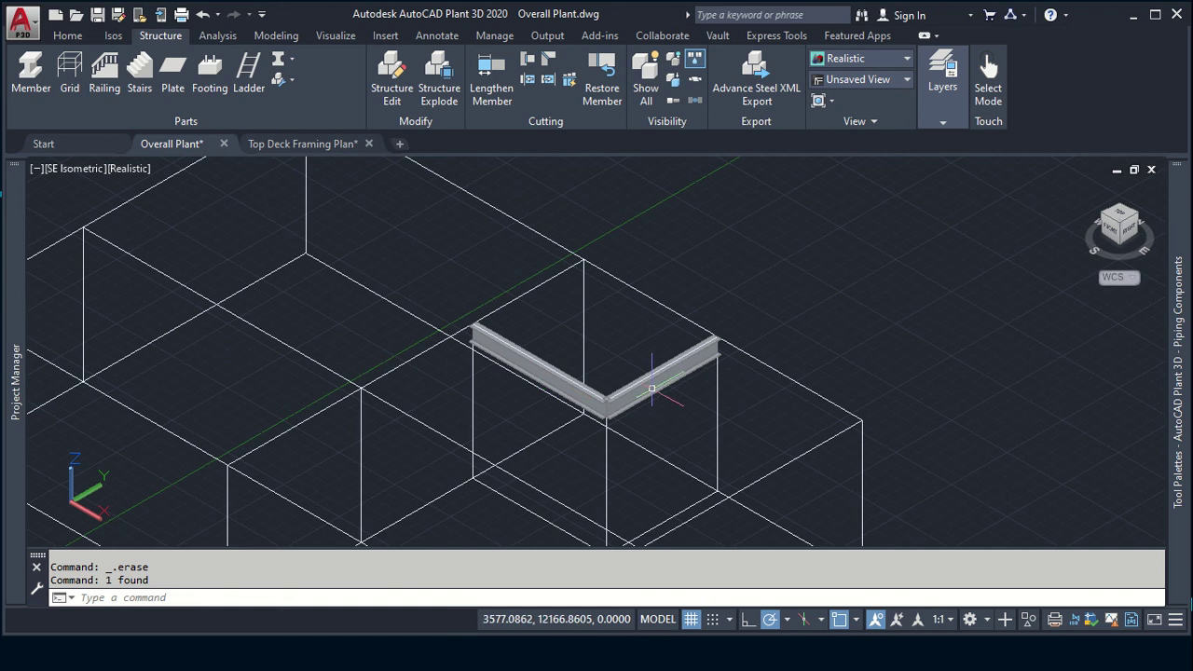
Step: Miter-cut the two corner beams where they meet
left_click(549, 59)
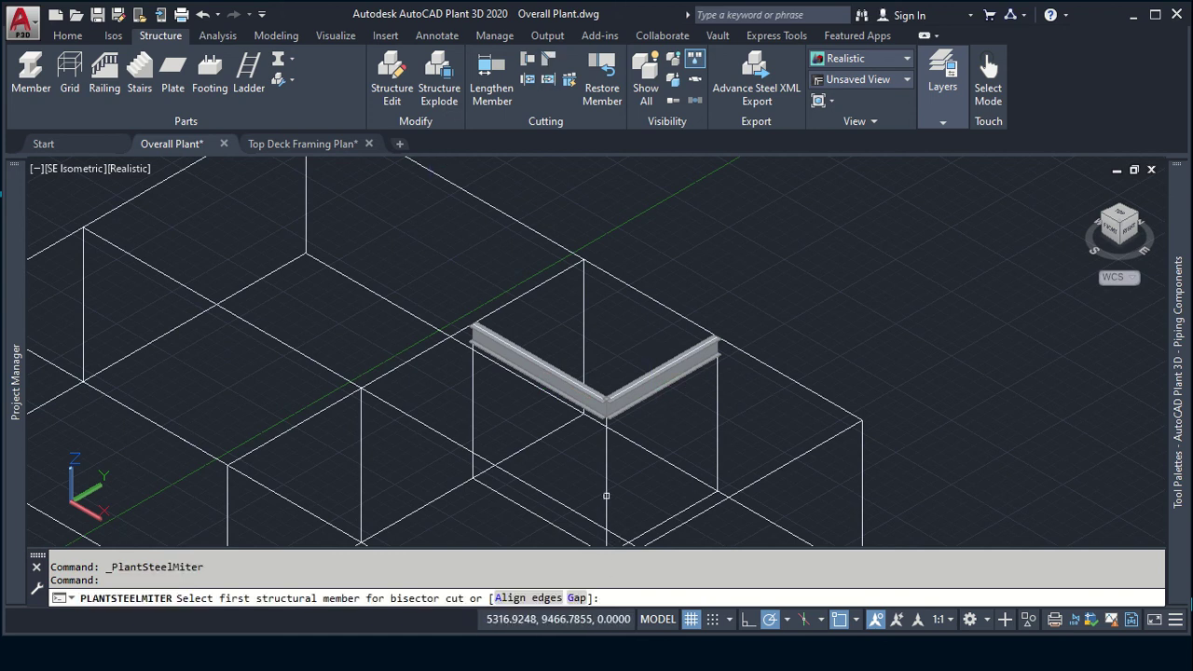
left_click(583, 402)
left_click(622, 402)
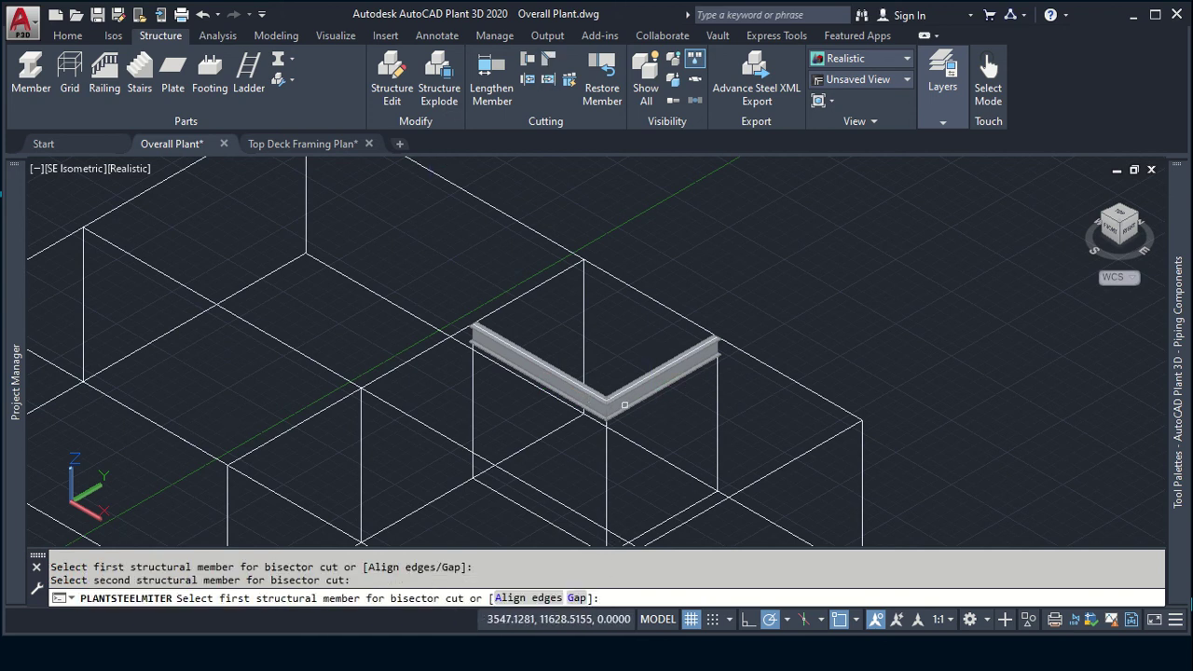
key("Escape")
key("Escape")
key("Escape")
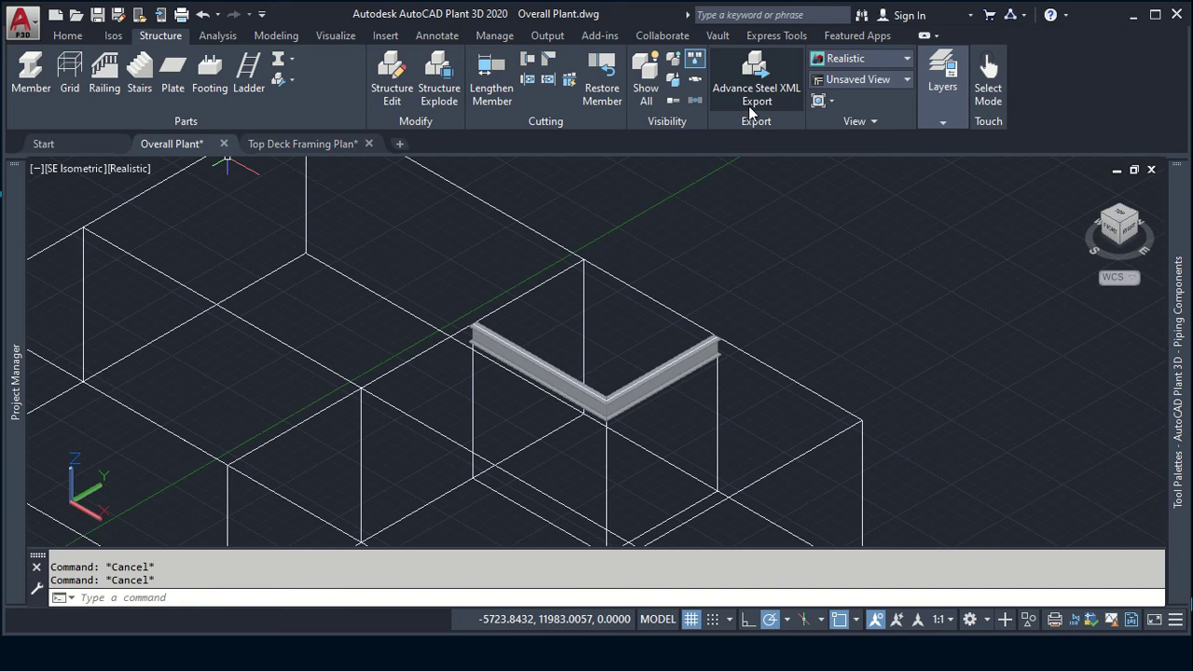
Step: Move both corner beams to the Structure Top Deck layer, dismissing the hidden-layer warning
left_click(645, 398)
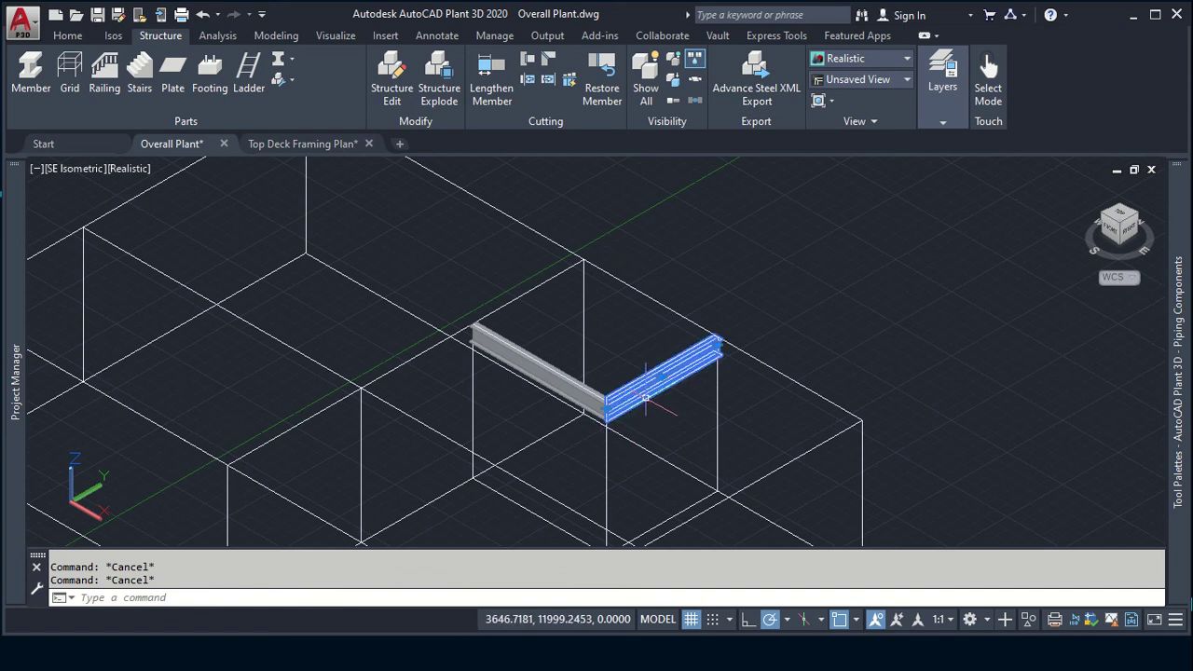
left_click(566, 395)
left_click(941, 98)
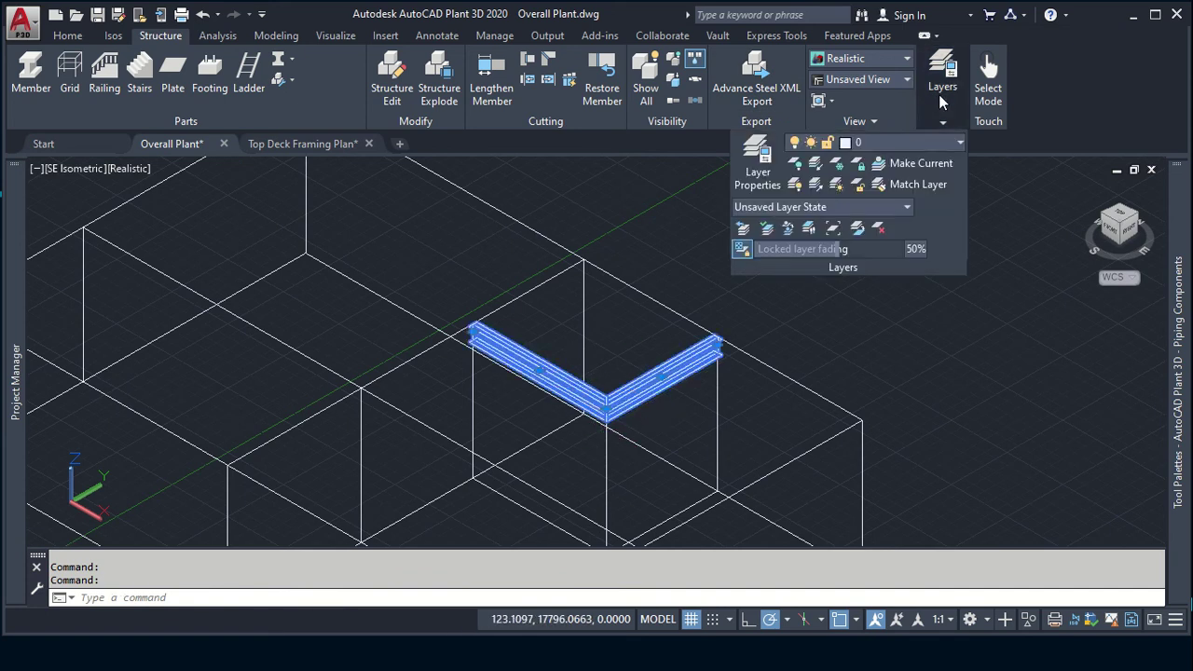
left_click(931, 141)
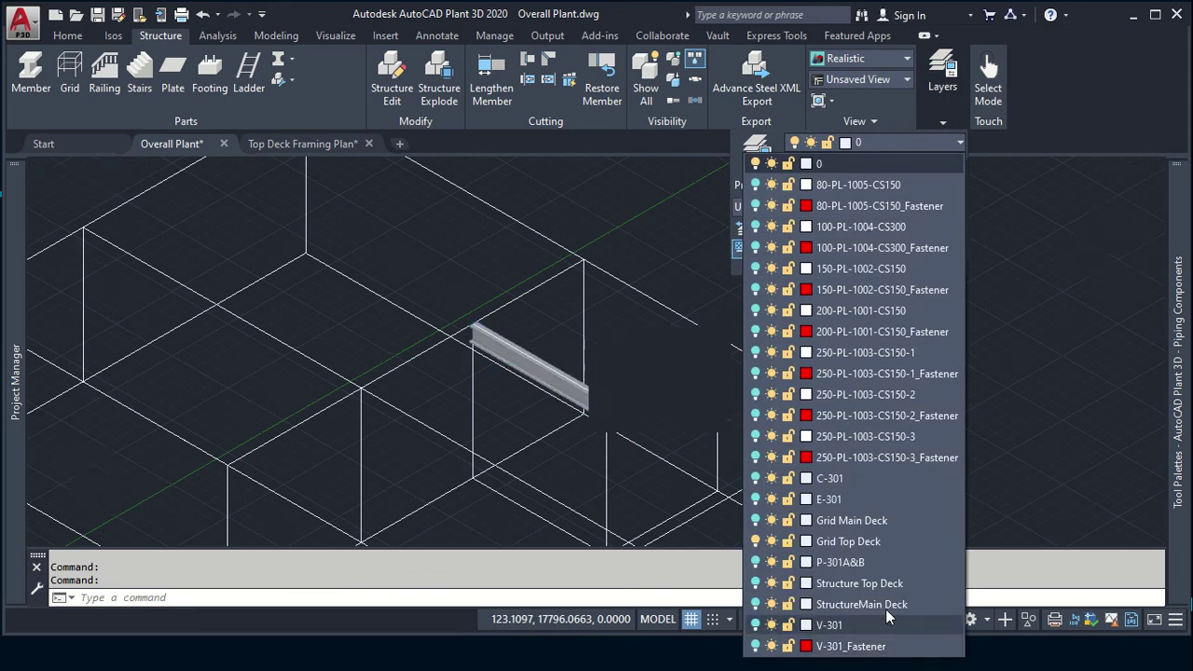
left_click(899, 583)
mouse_move(842, 205)
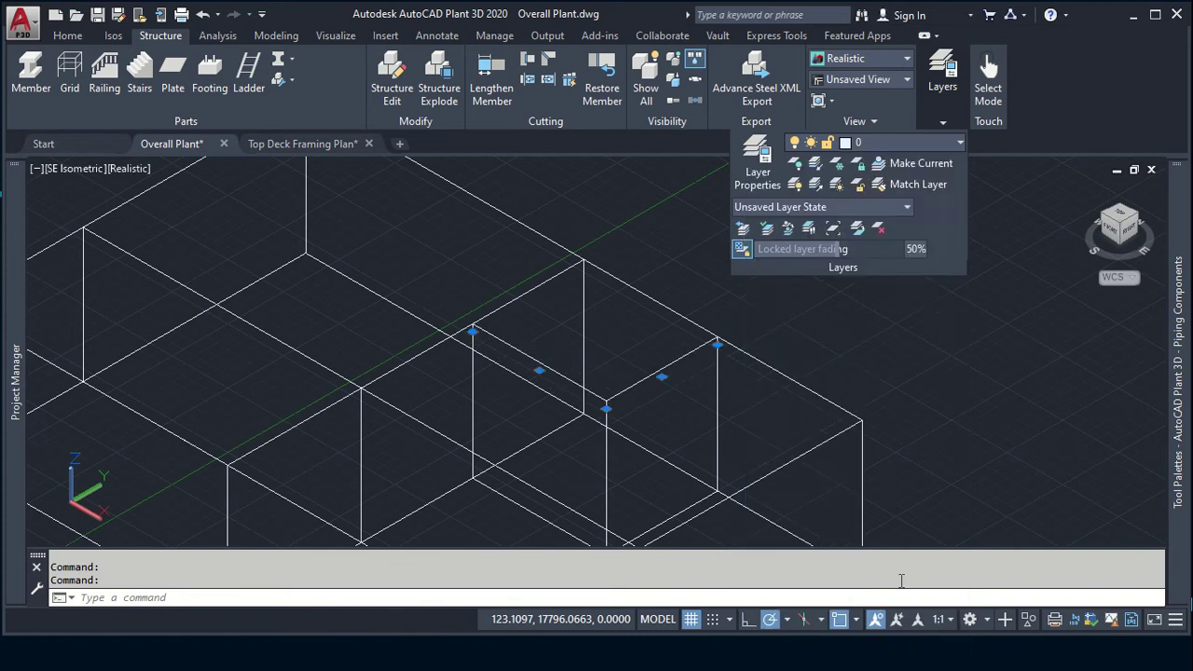
left_click(705, 351)
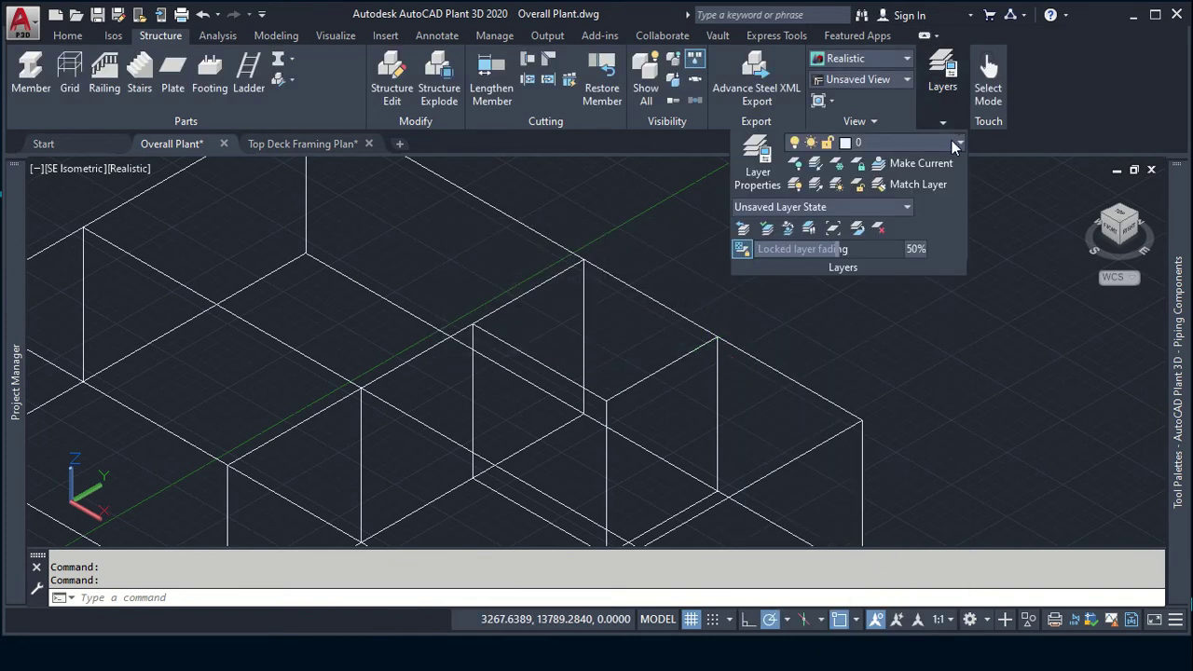
Step: Turn Grid Top Deck off and Structure Top Deck on, then open the Top Deck Framing Plan drawing
left_click(899, 142)
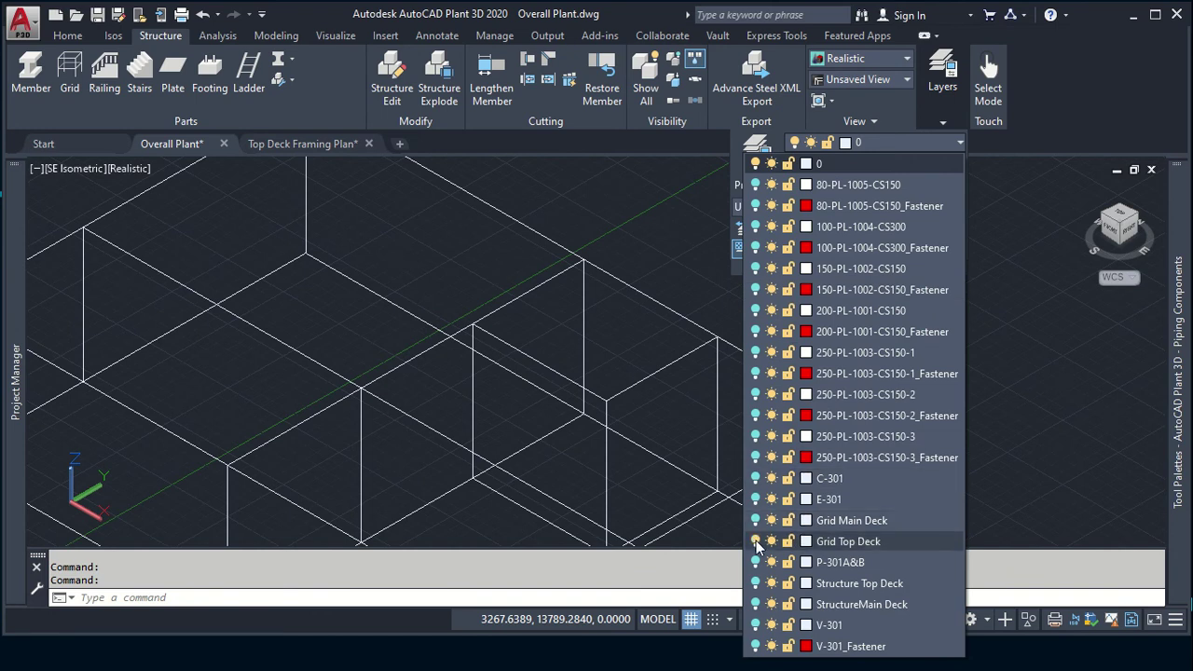
left_click(754, 542)
left_click(755, 583)
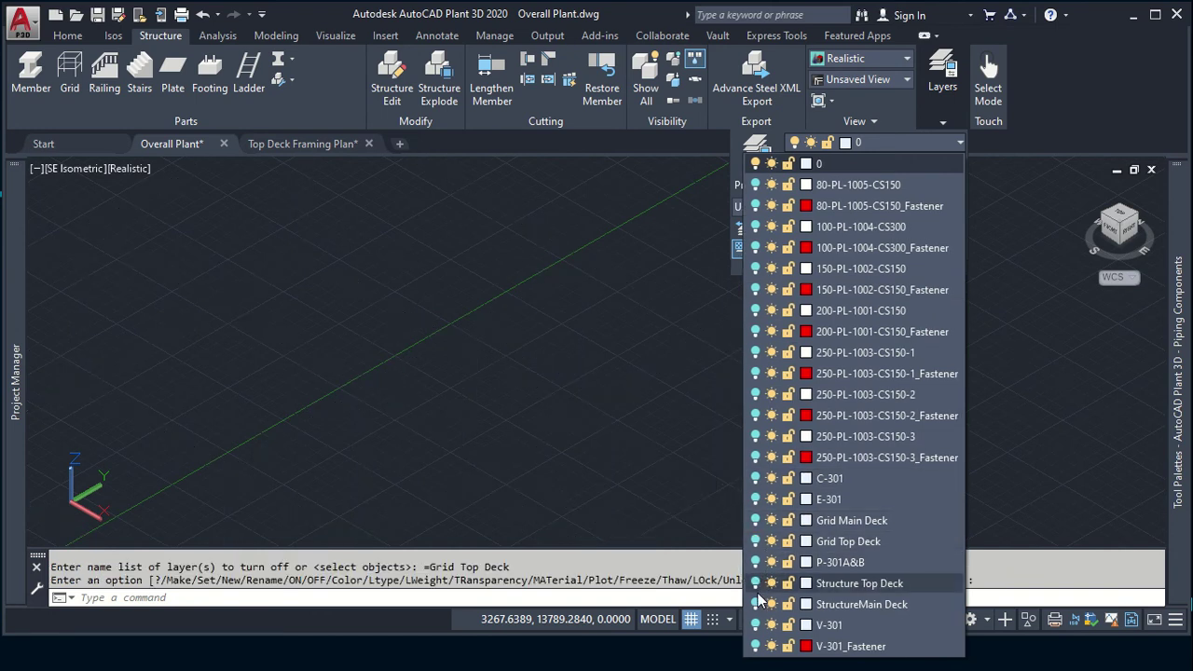
left_click(755, 583)
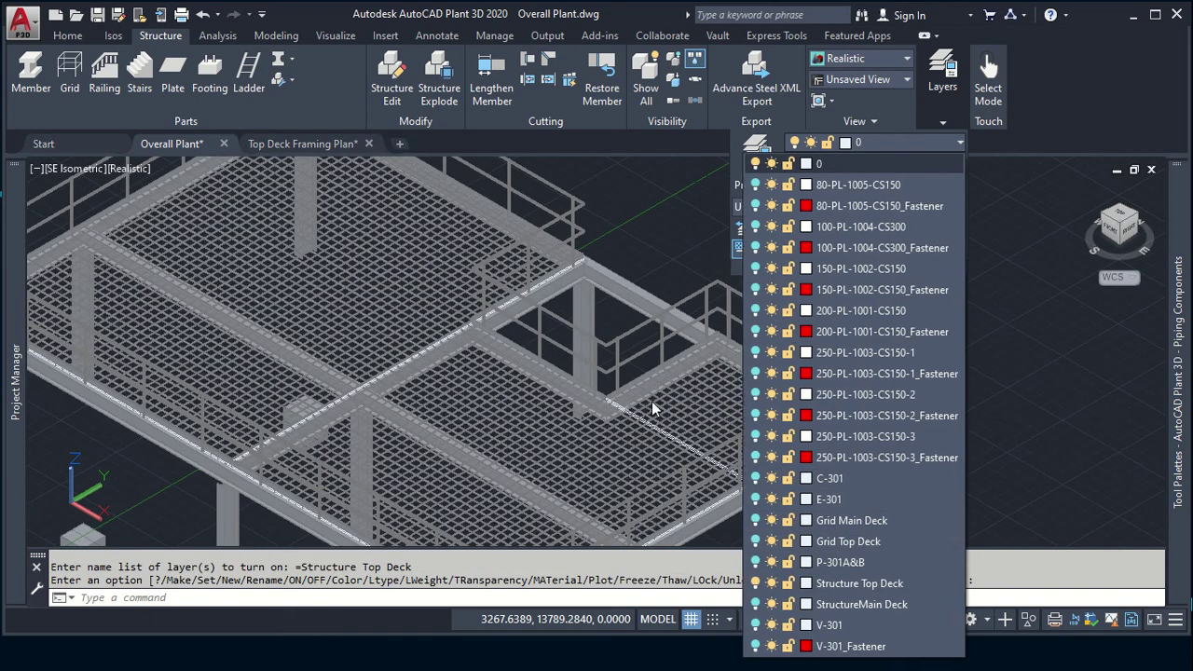
key("Escape")
key("Escape")
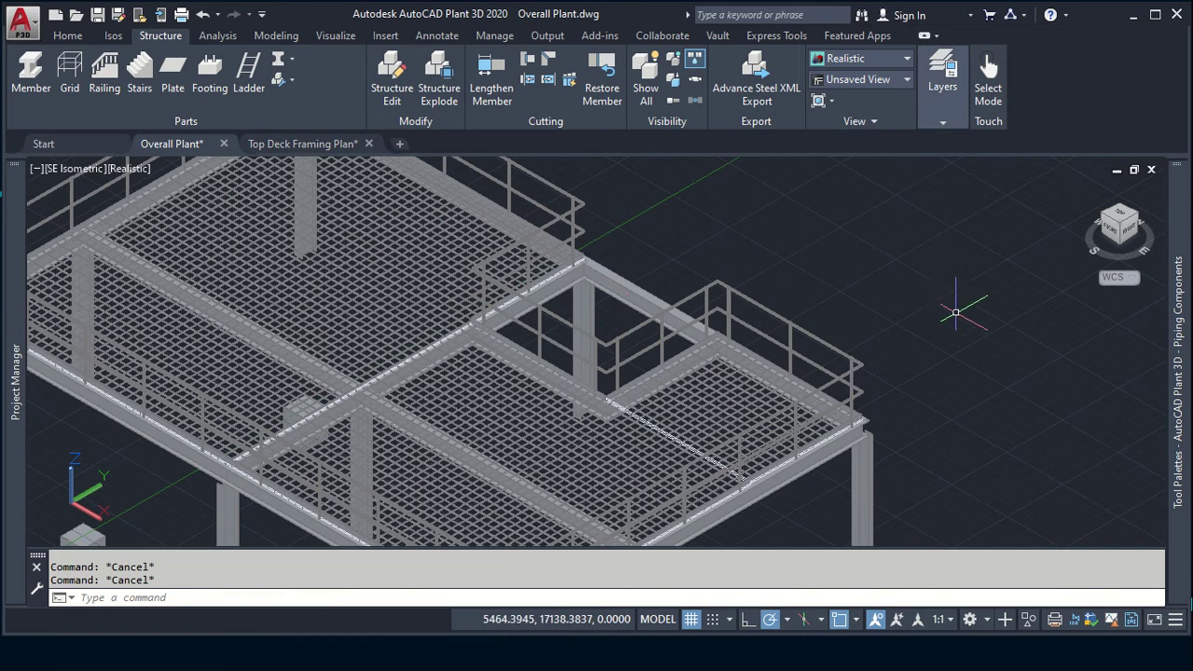
left_click(326, 143)
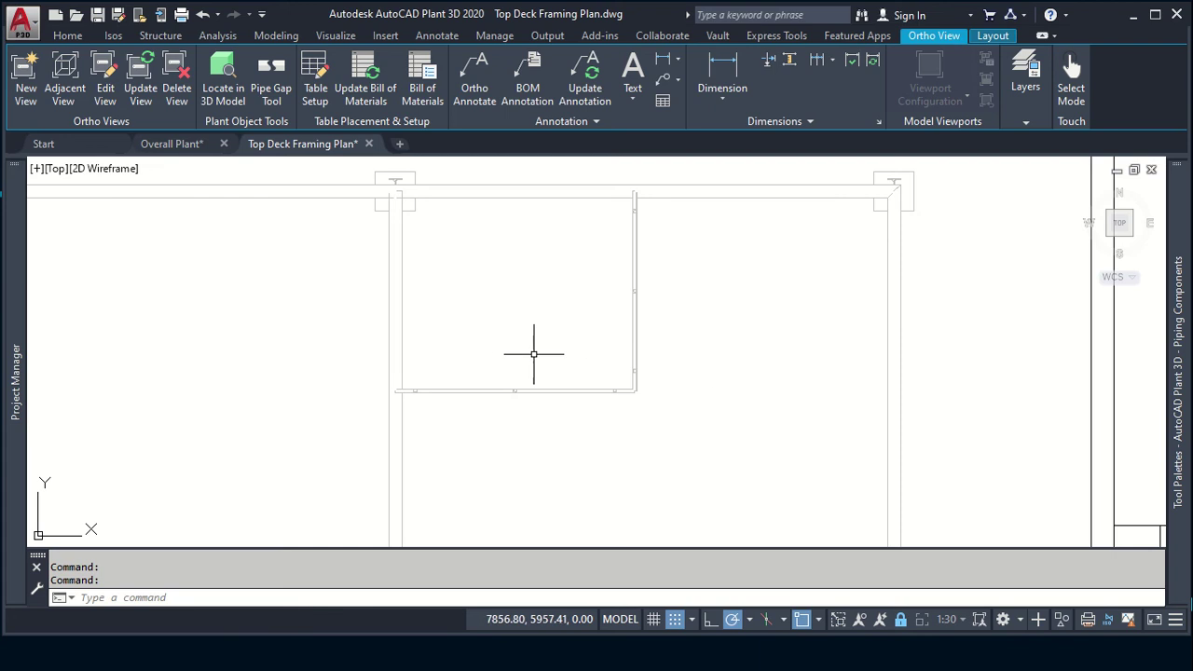
left_click(140, 94)
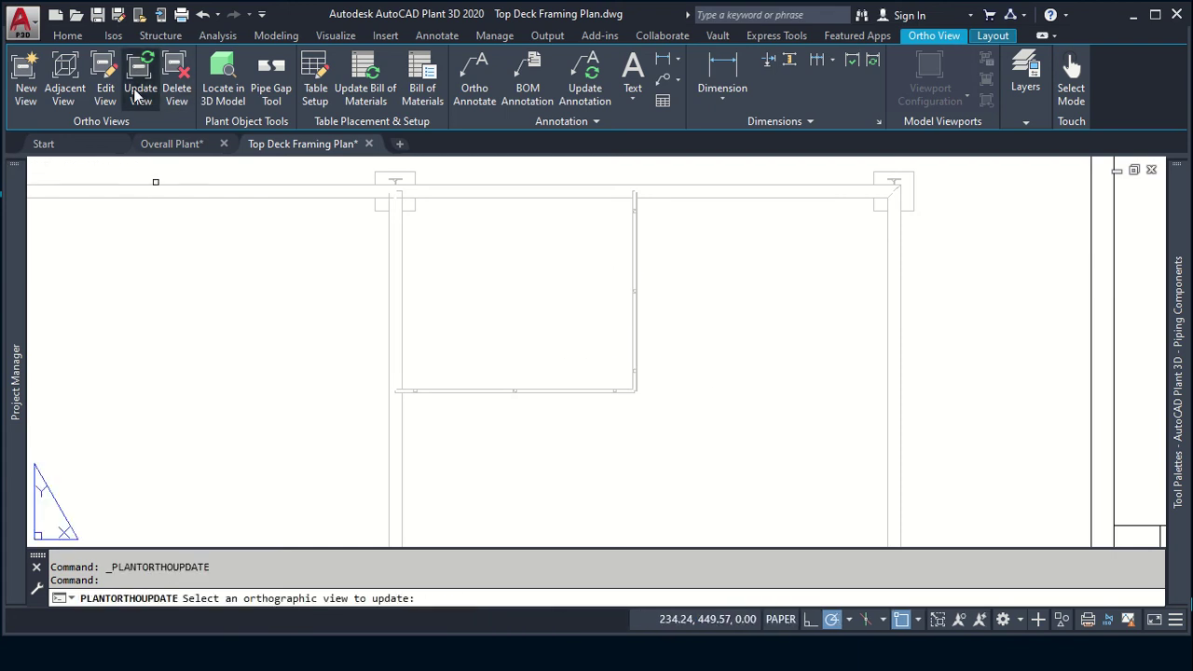
left_click(635, 286)
key("Escape")
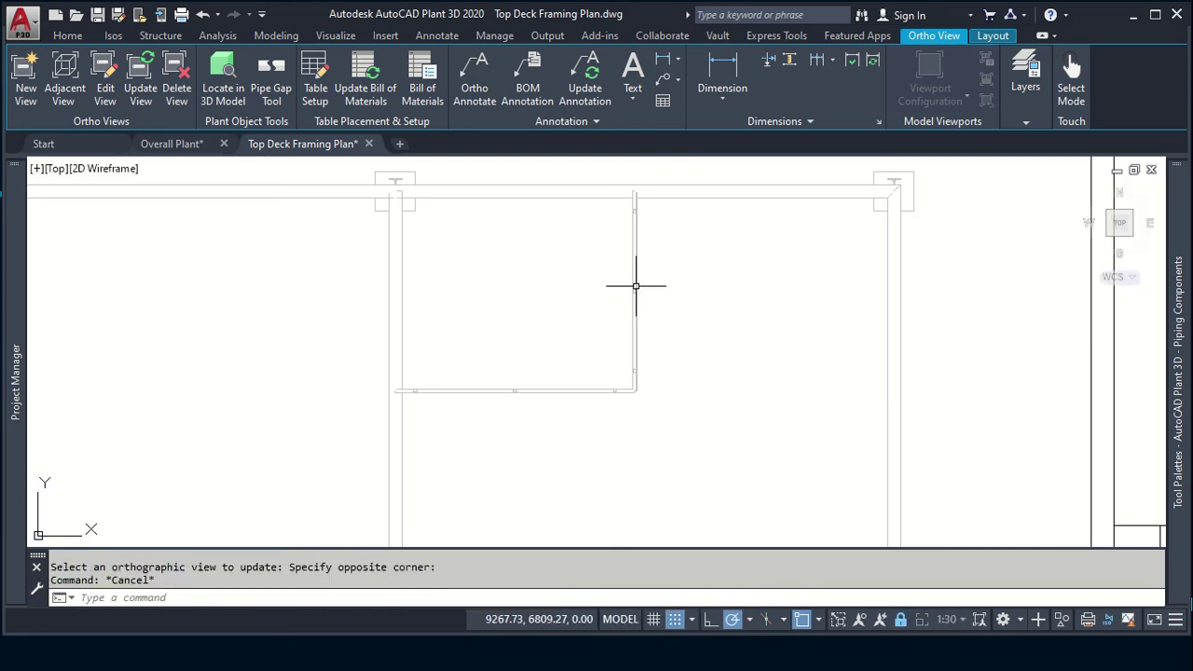
key("Escape")
scroll(635, 286, "down", 2)
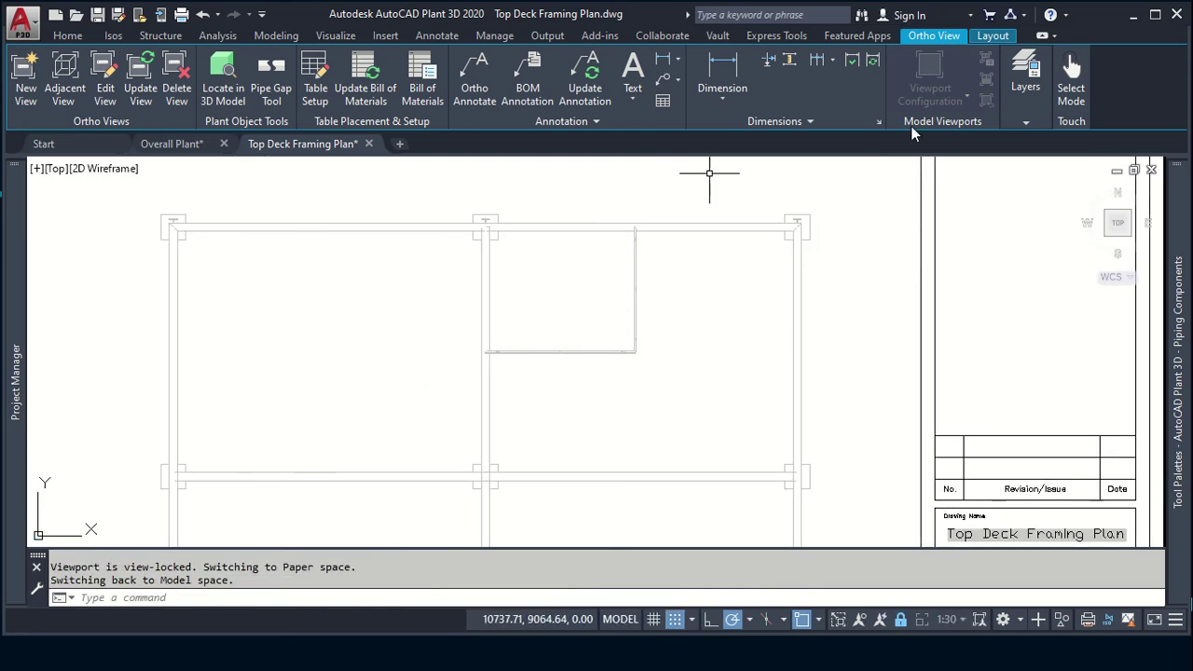
left_click(988, 36)
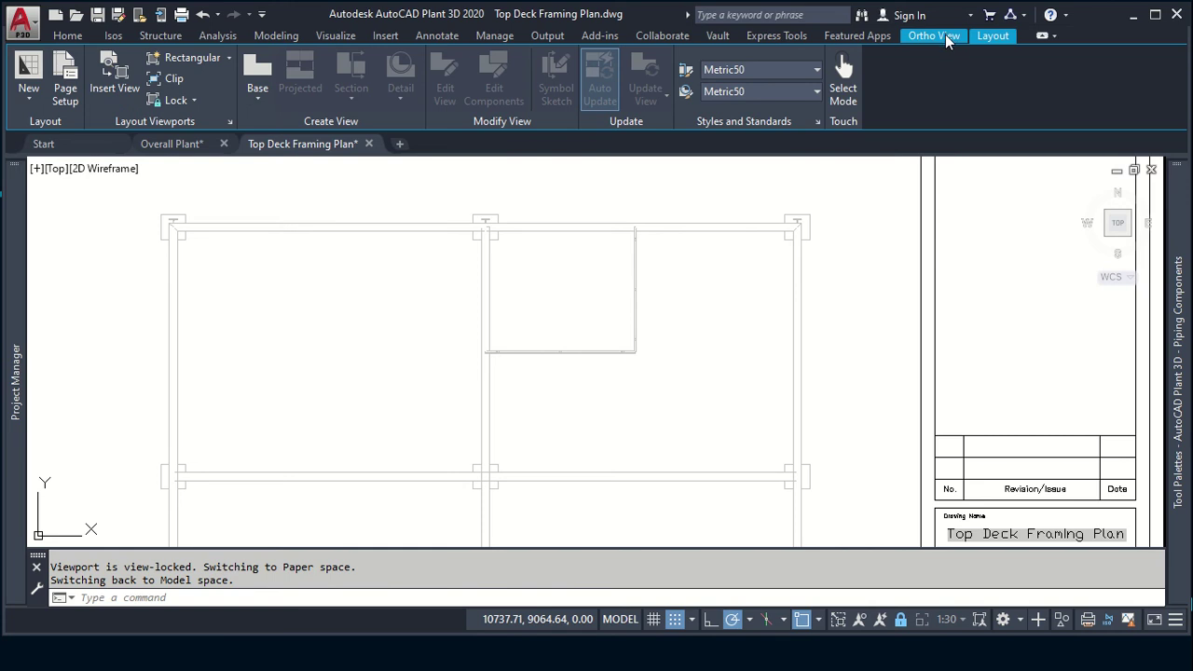
left_click(946, 37)
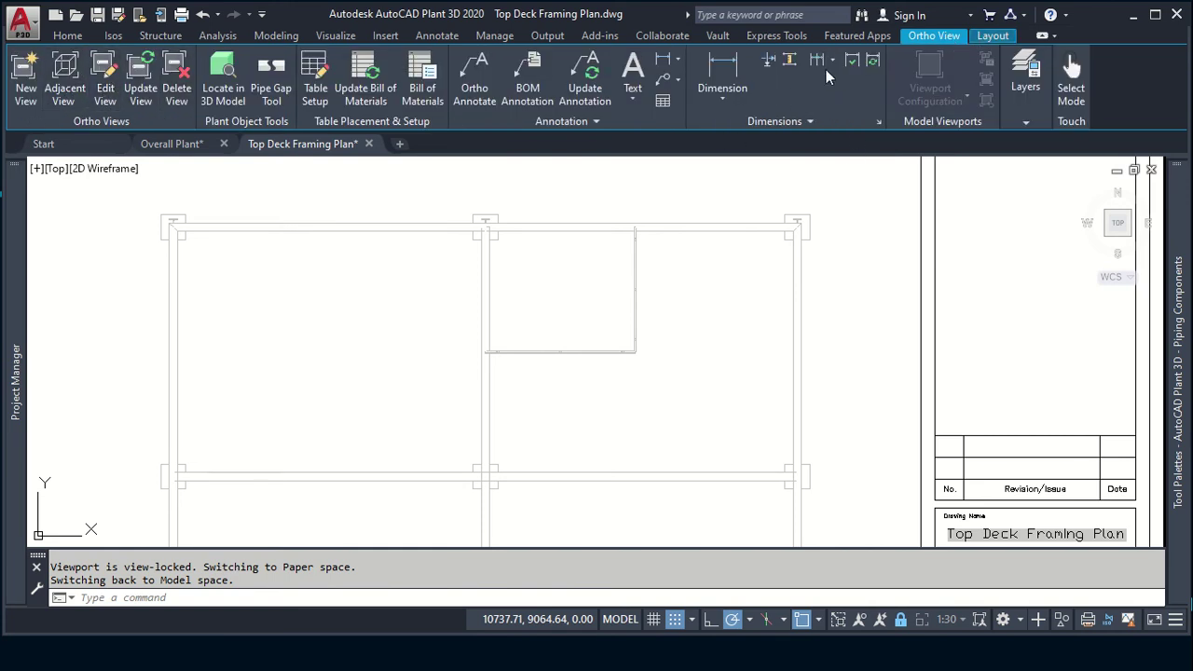
left_click(991, 38)
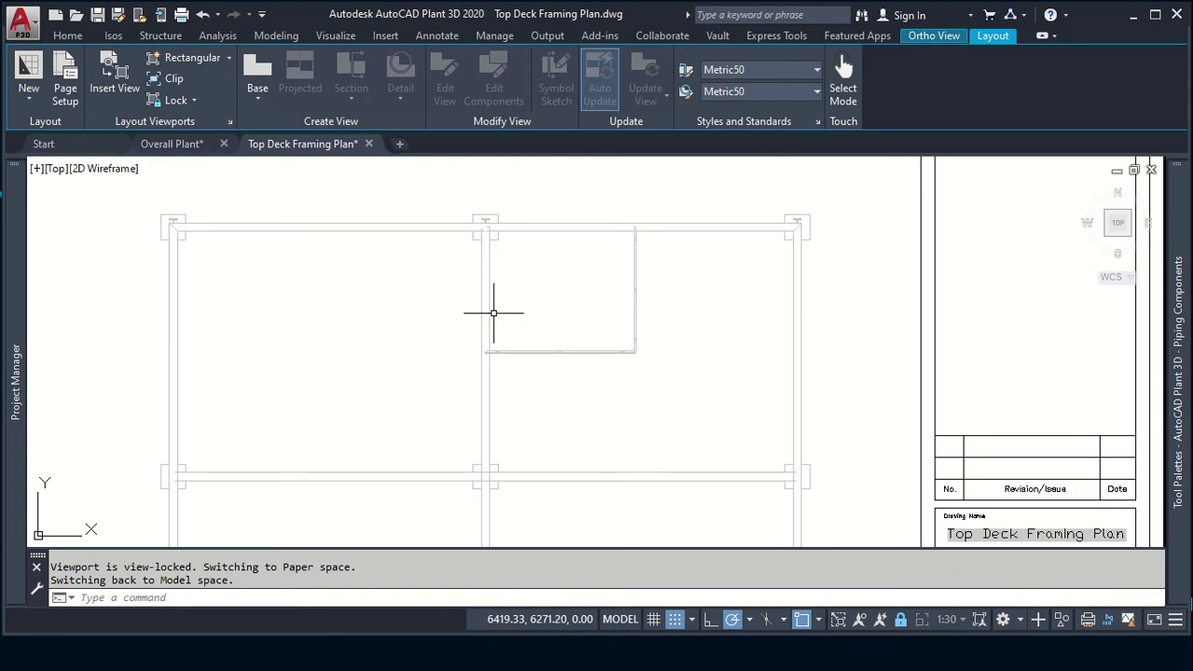
key("Escape")
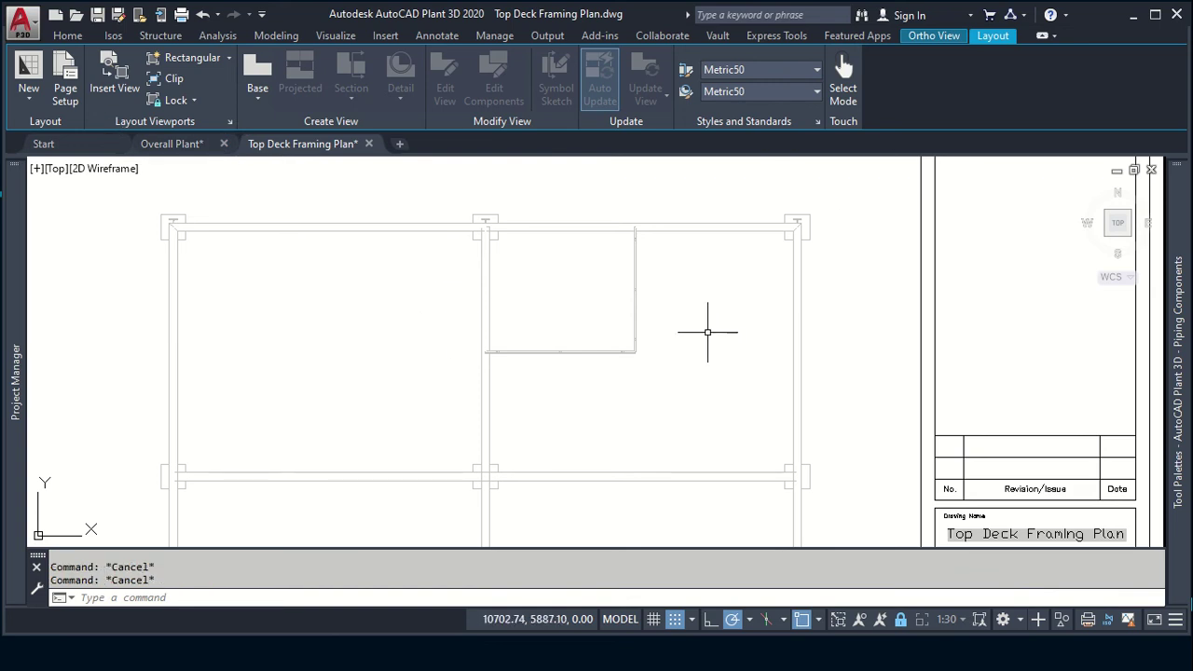
scroll(707, 332, "down", 2)
scroll(710, 329, "down", 2)
Step: Delete the old top view viewport from the framing sheet
left_click(704, 333)
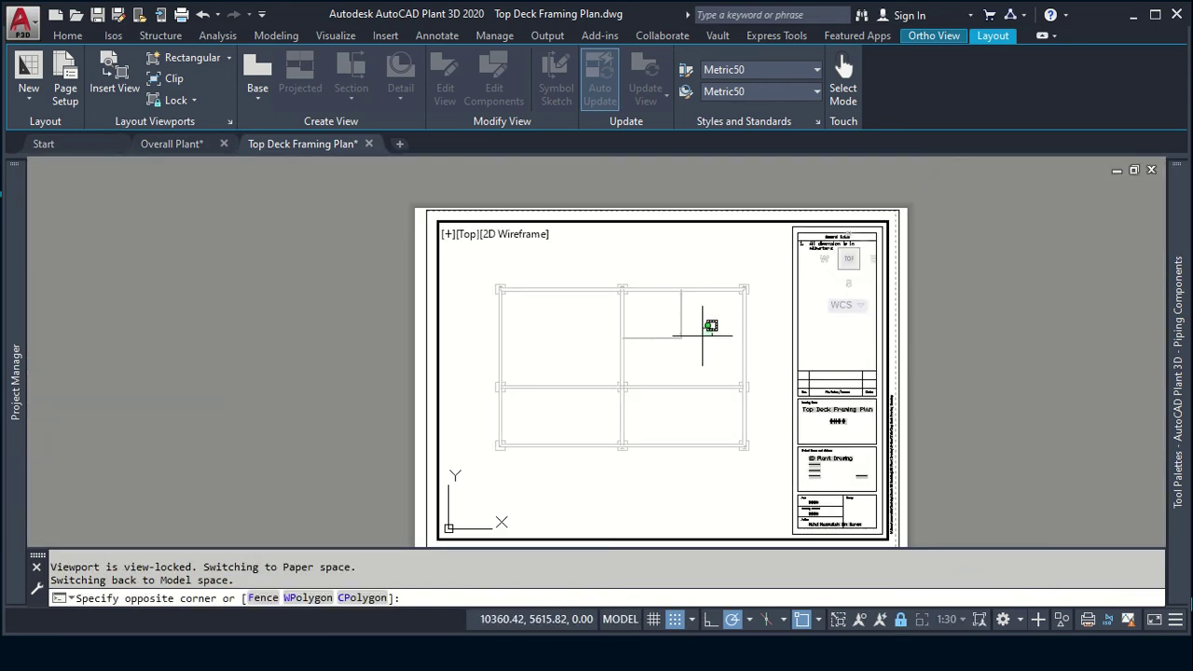
left_click(450, 270)
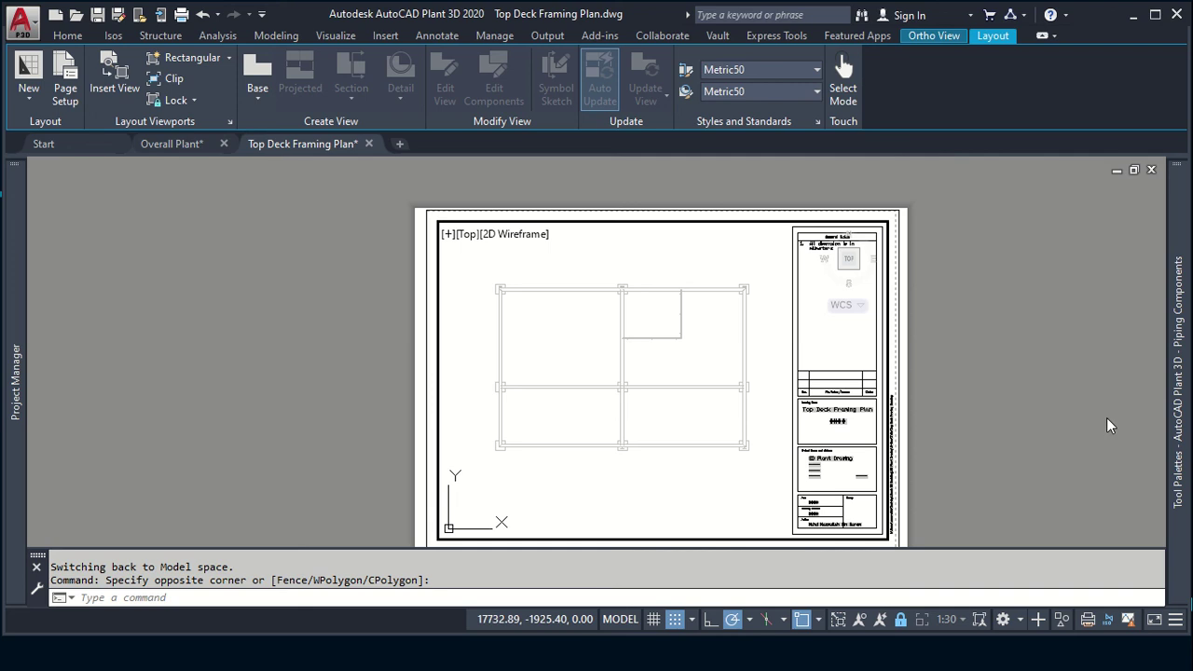
double_click(1107, 425)
left_click(714, 221)
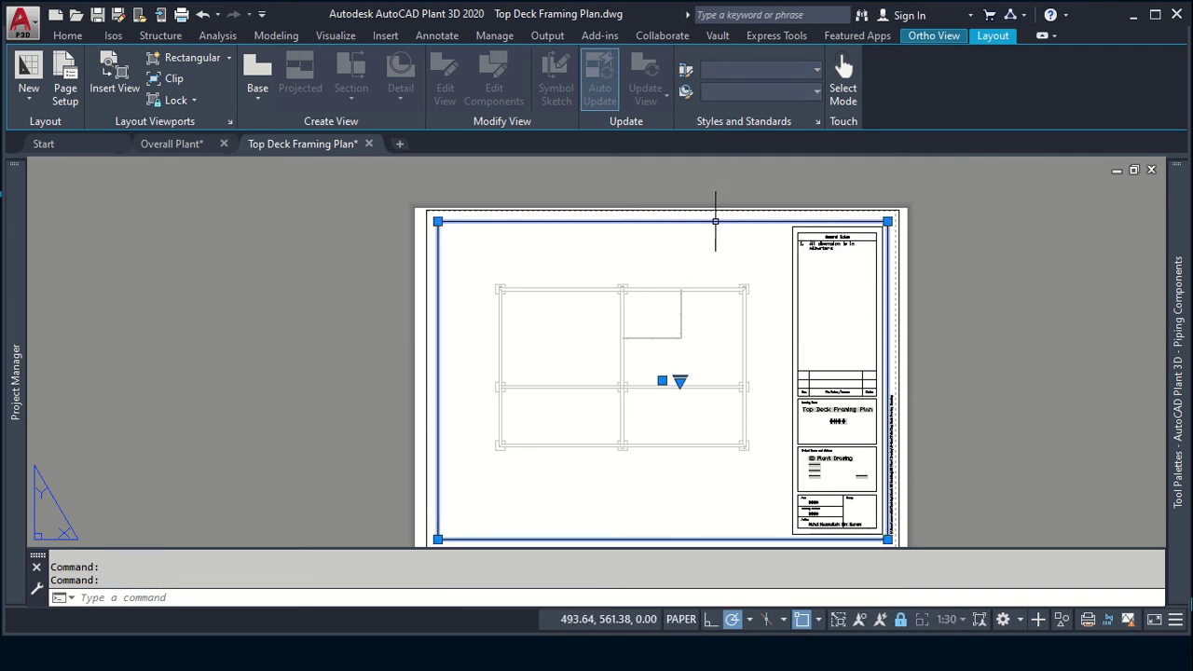
key("Delete")
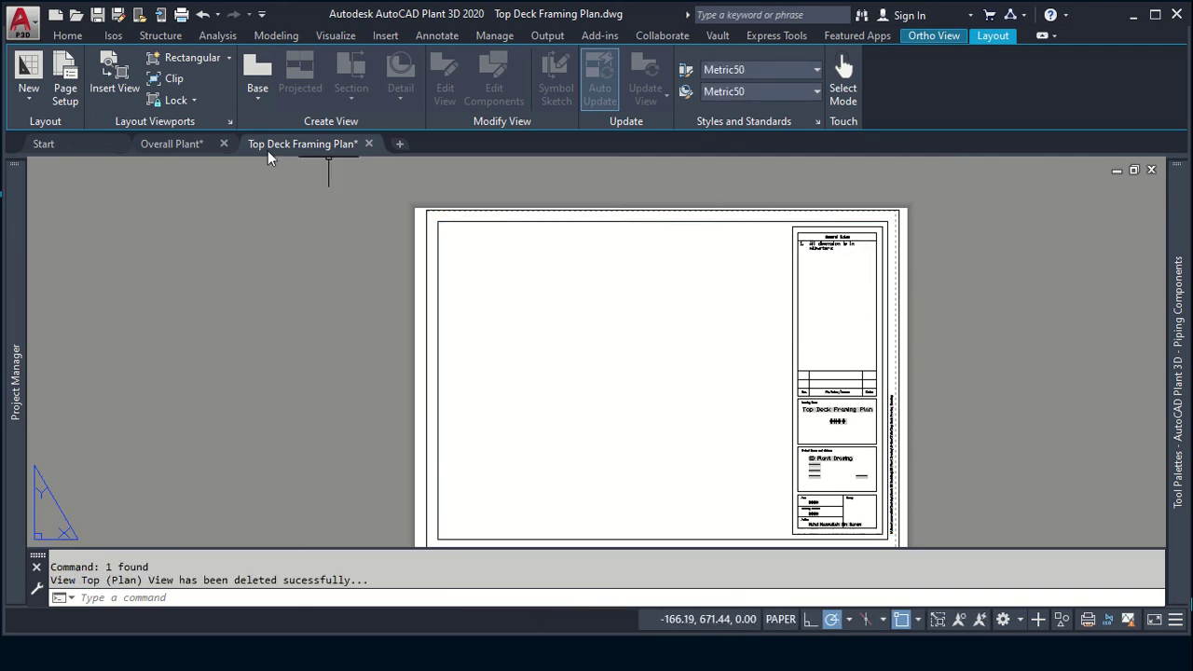
Step: Define a new Top ortho view of Overall Plant with the box's bottom face trimmed to the deck edge
left_click(911, 39)
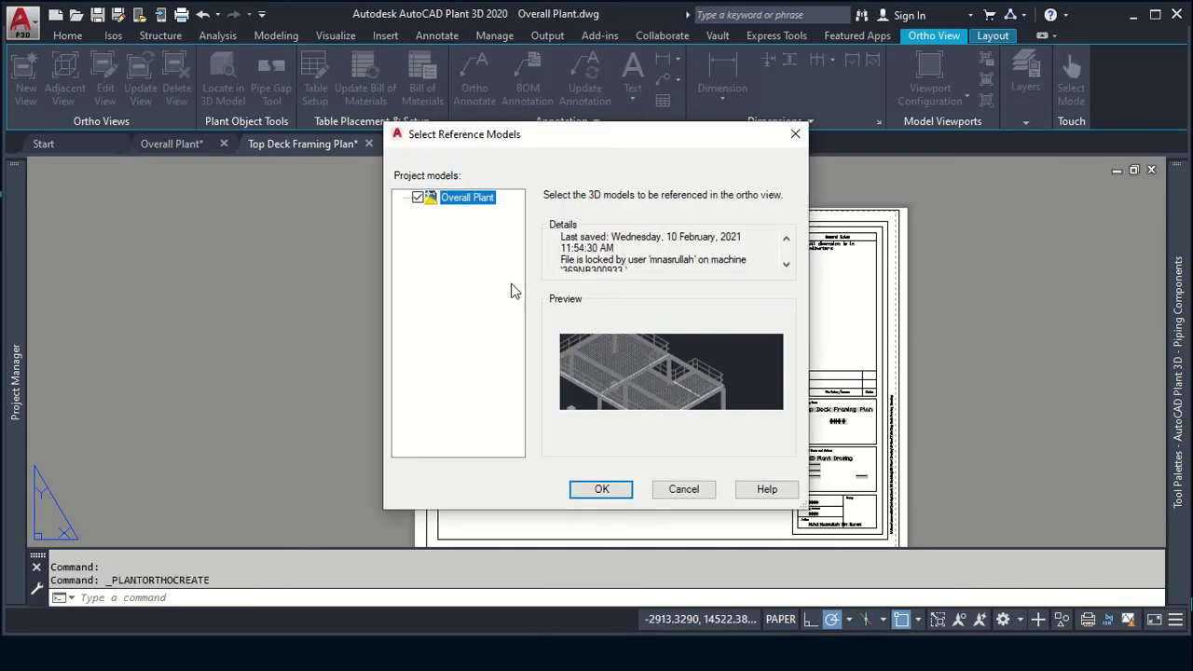
left_click(591, 489)
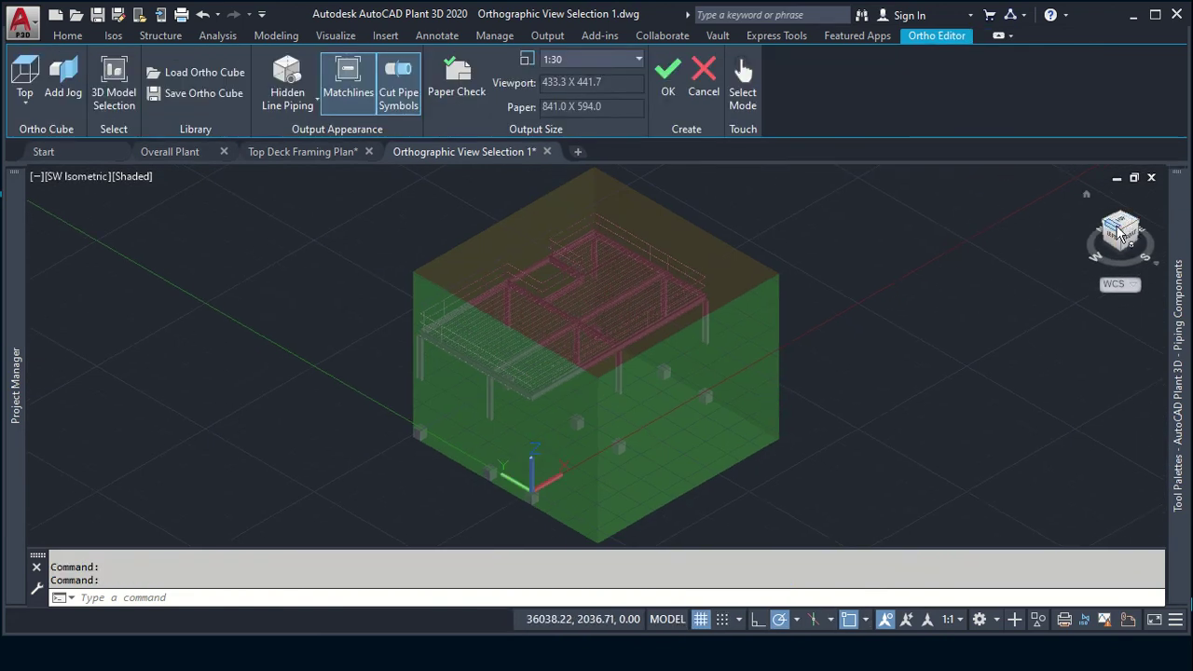
left_click(1121, 226)
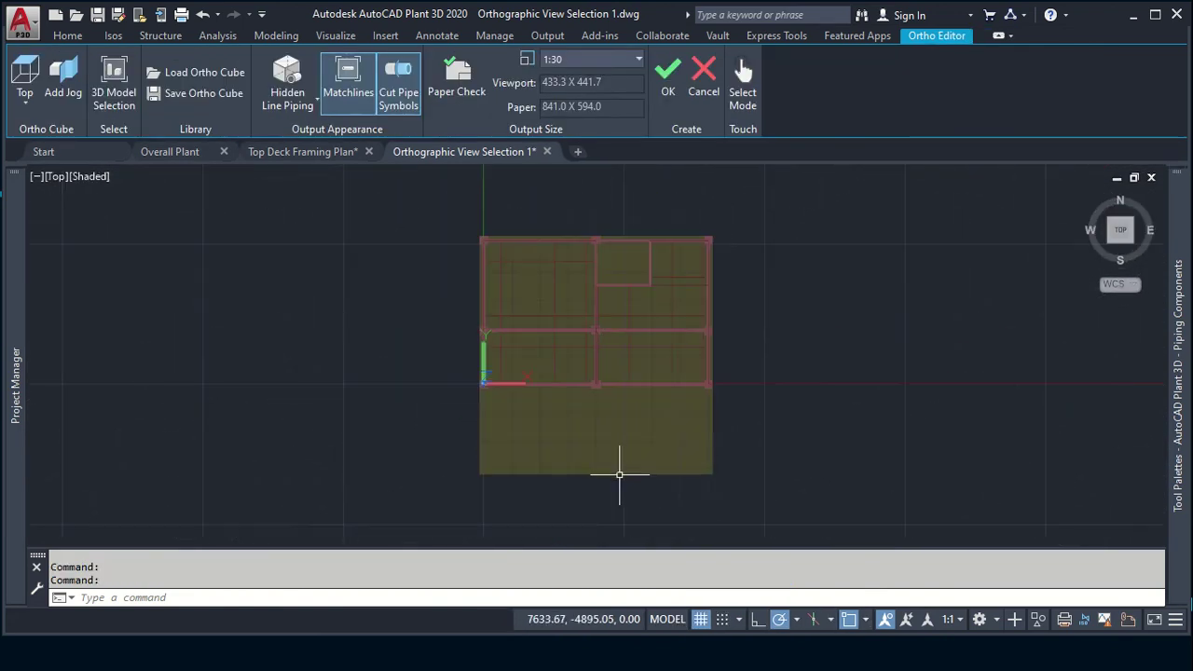
scroll(620, 473, "up", 5)
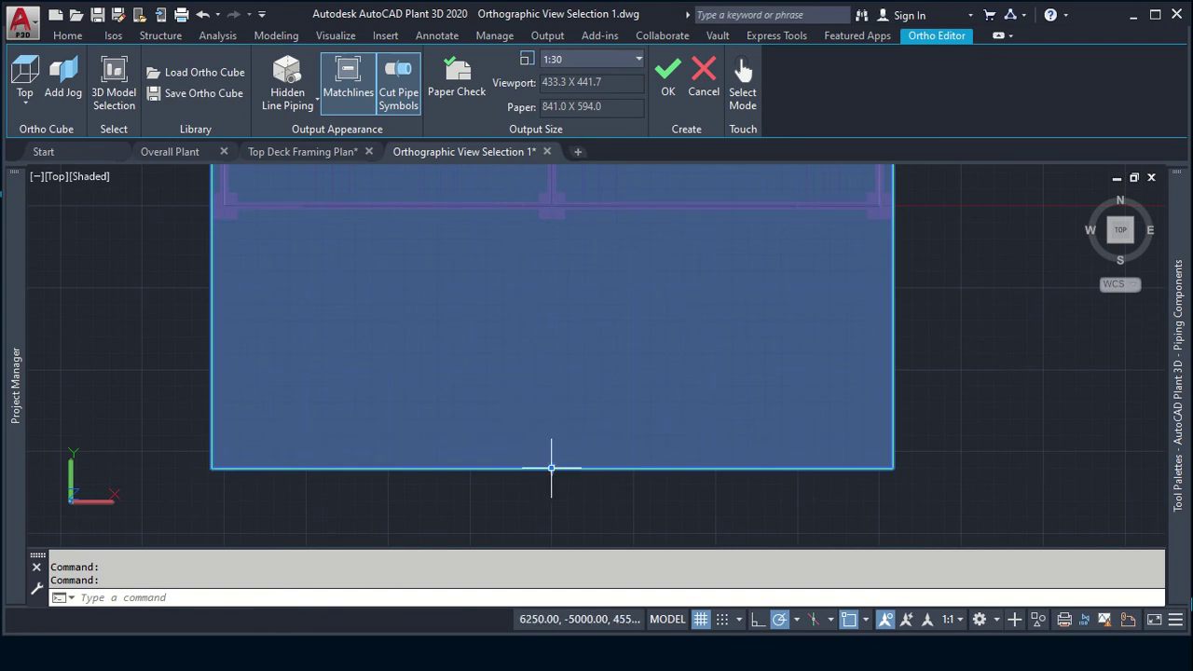
left_click(550, 468)
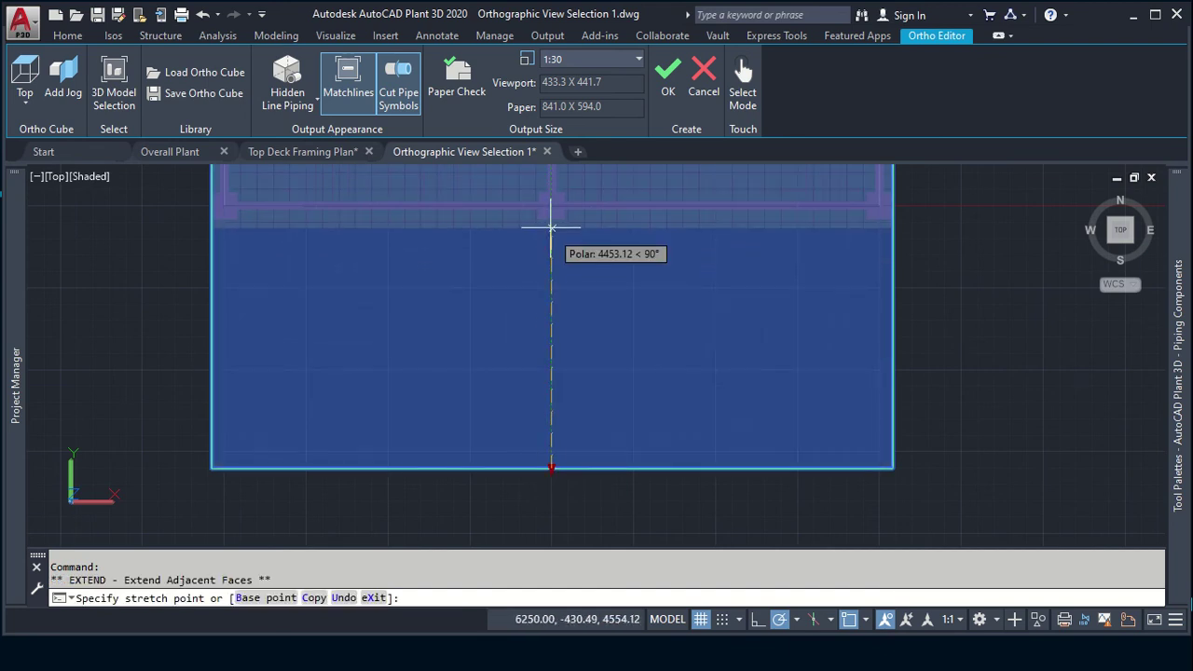
left_click(550, 231)
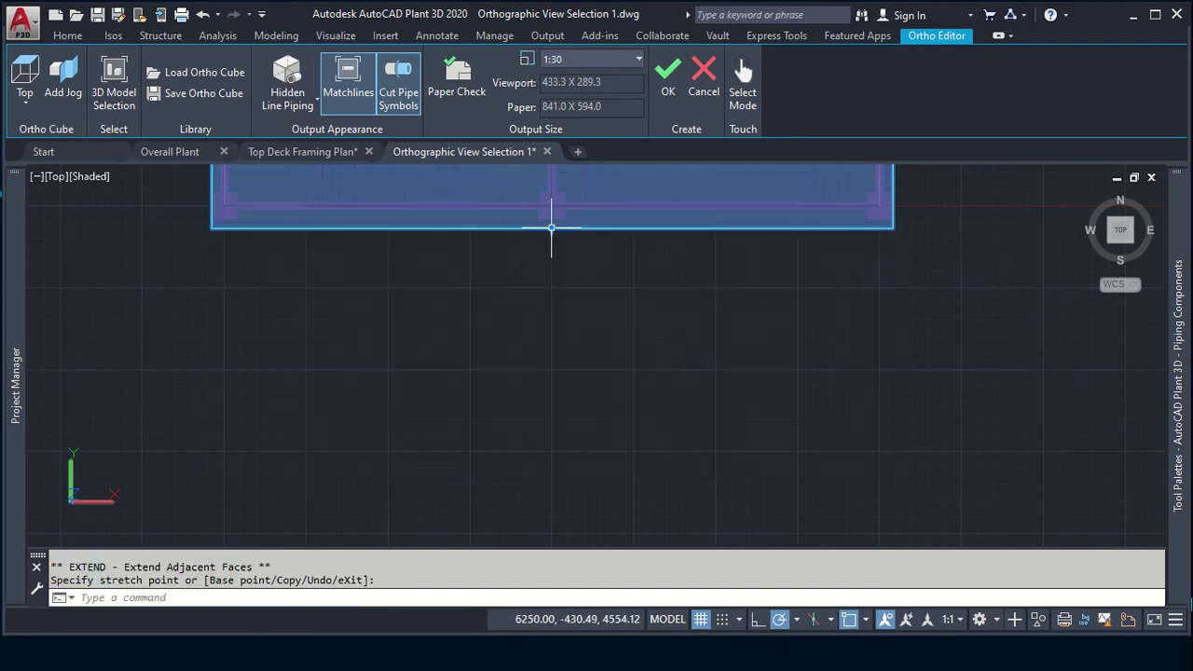
left_click(667, 79)
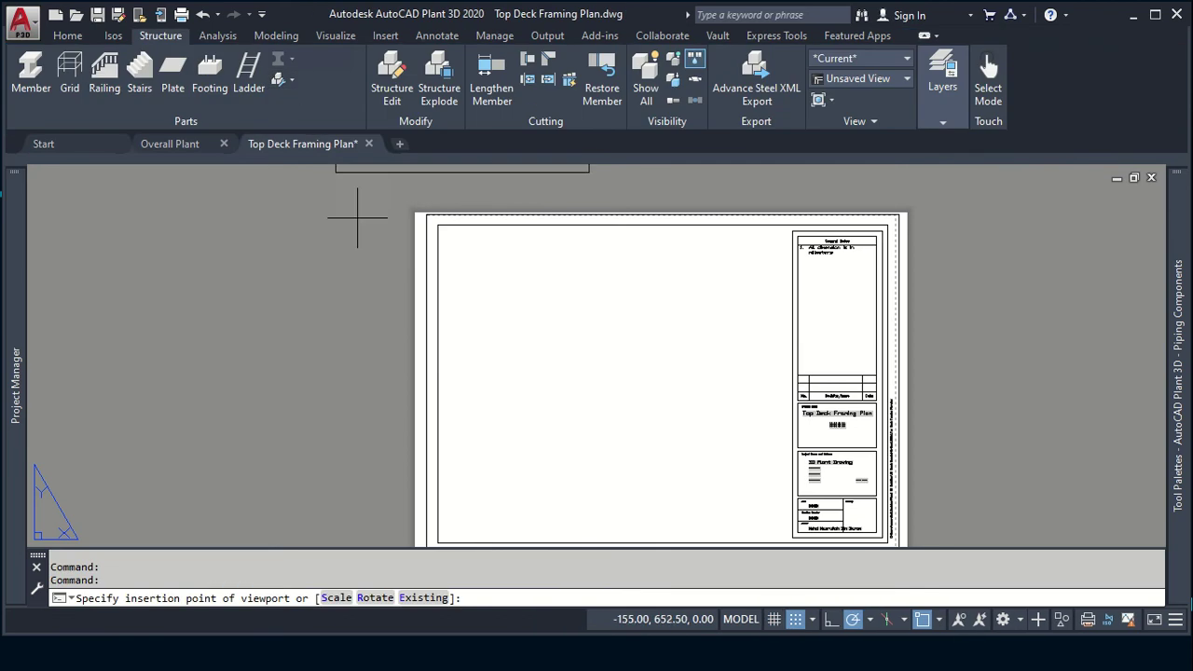
Step: Place the new view and erase its magenta boundary line, undoing an accidental view deletion
left_click(509, 476)
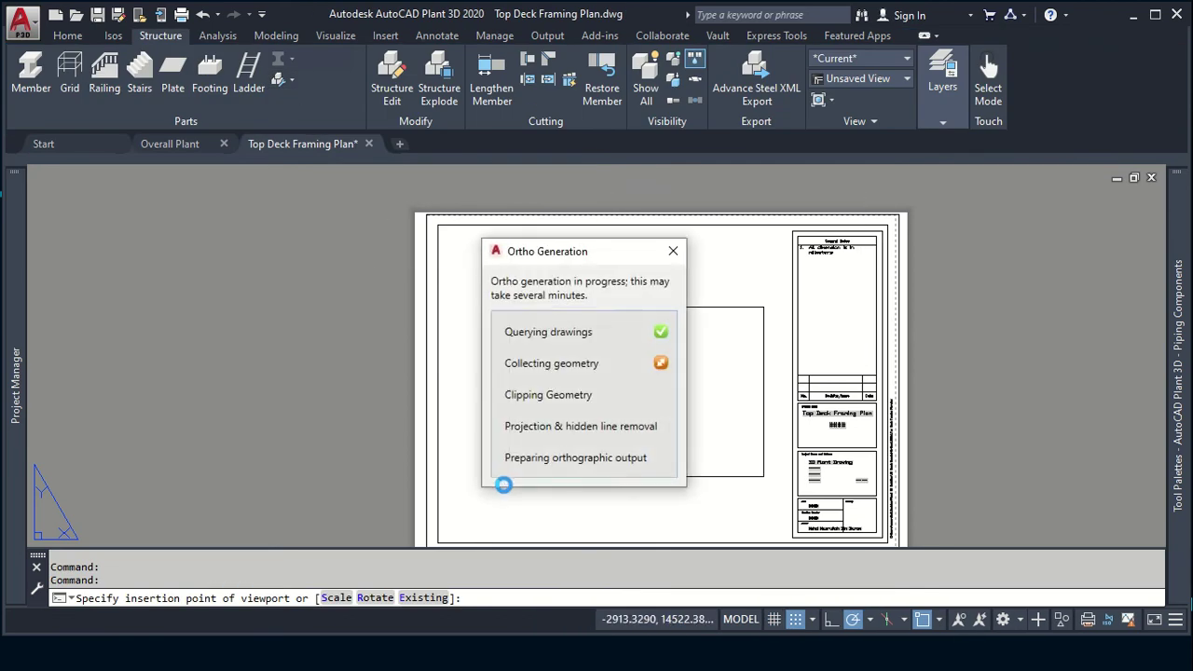
scroll(702, 315, "up", 5)
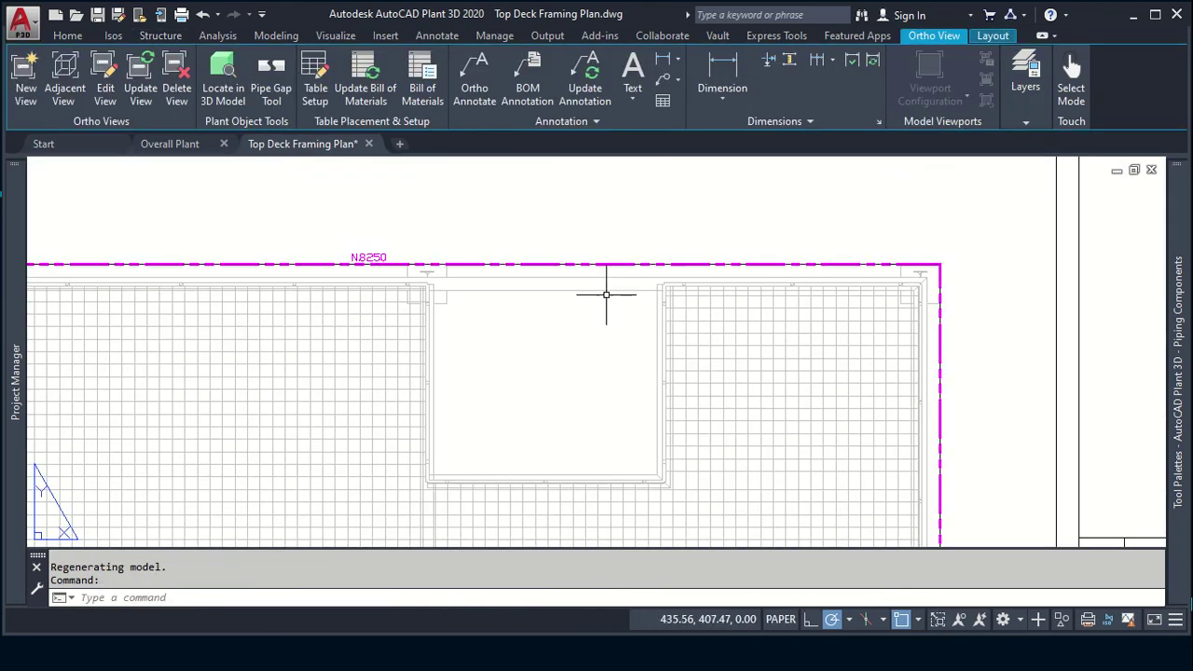
left_click(611, 259)
left_click(603, 265)
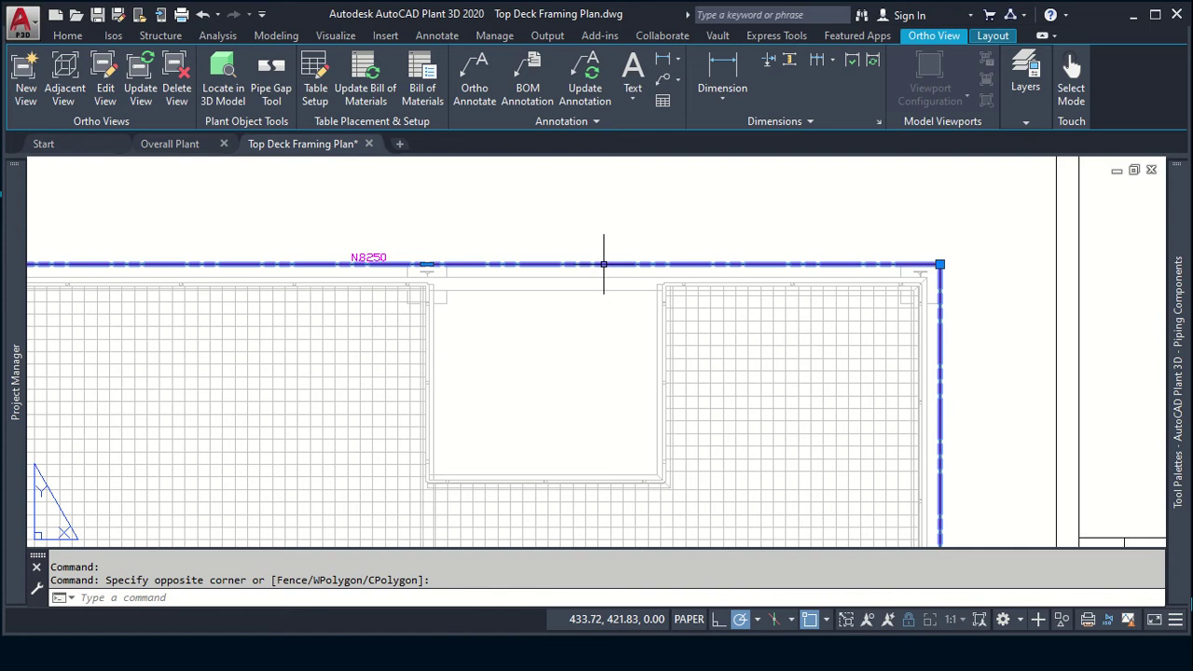
key("Delete")
key("ctrl+z")
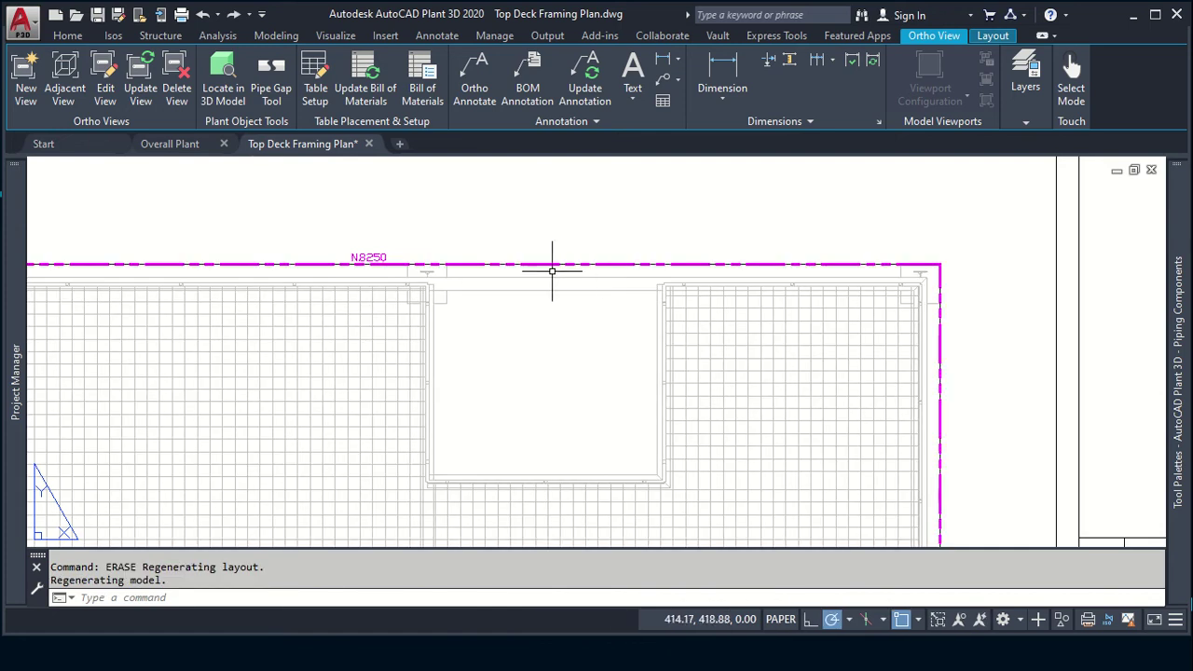
left_click(560, 266)
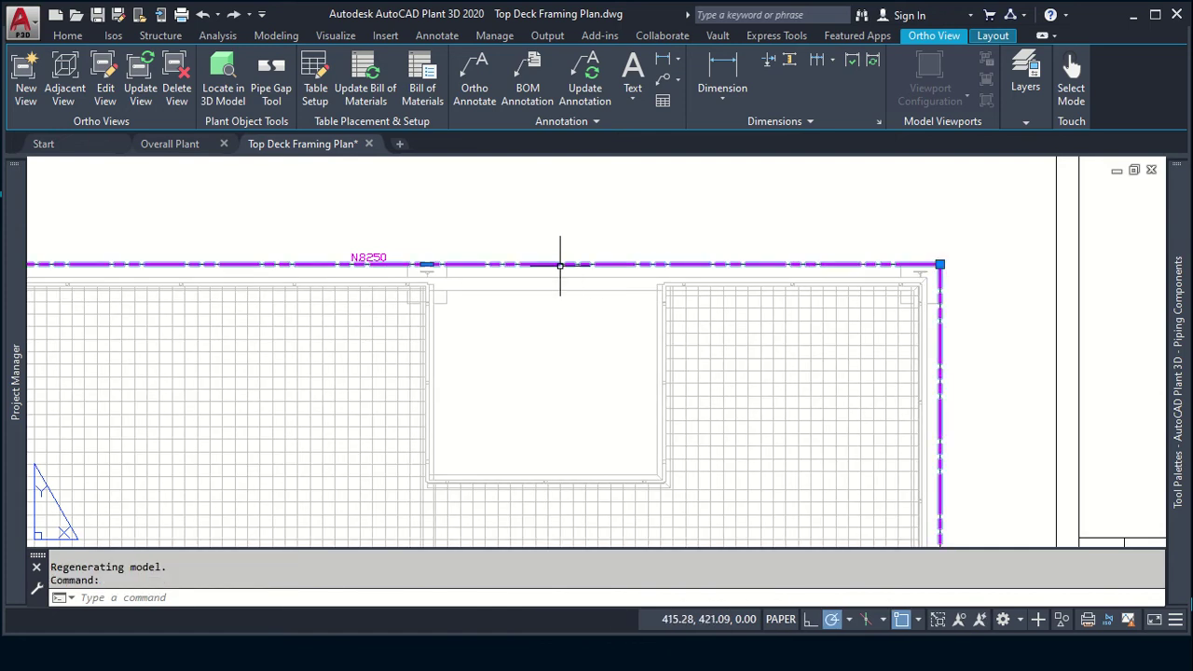
key("Delete")
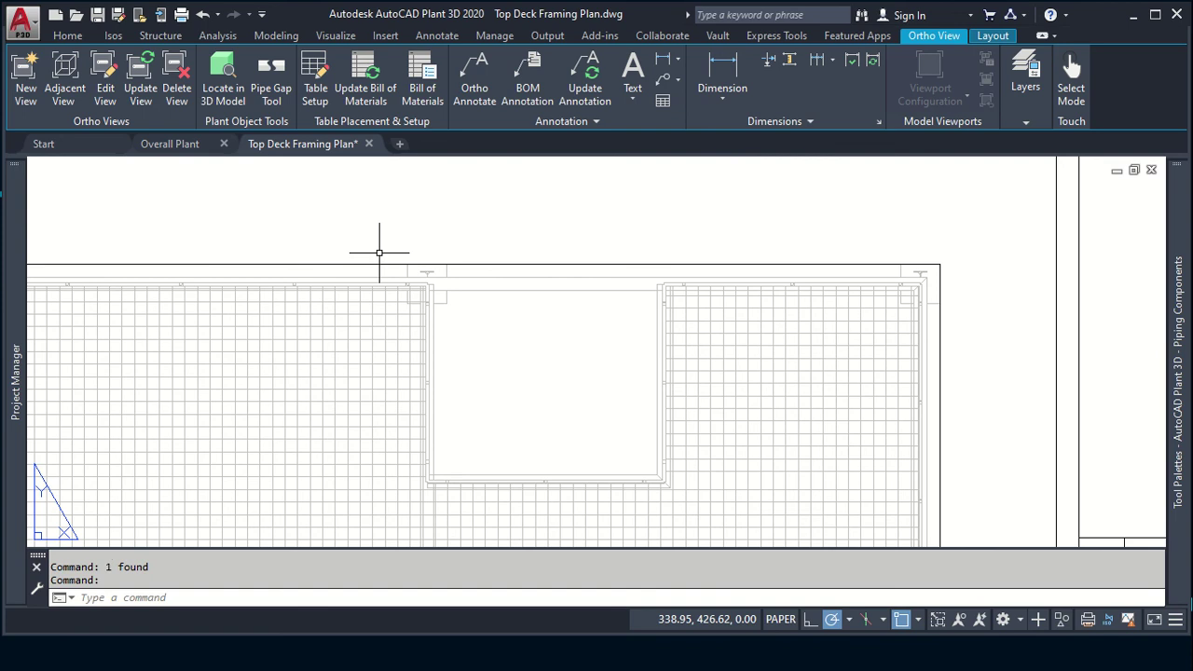
Step: Erase the left and right magenta coordinate labels, then select the S430.49 label and the viewport
scroll(479, 341, "down", 2)
middle_click_drag(269, 413, 437, 192)
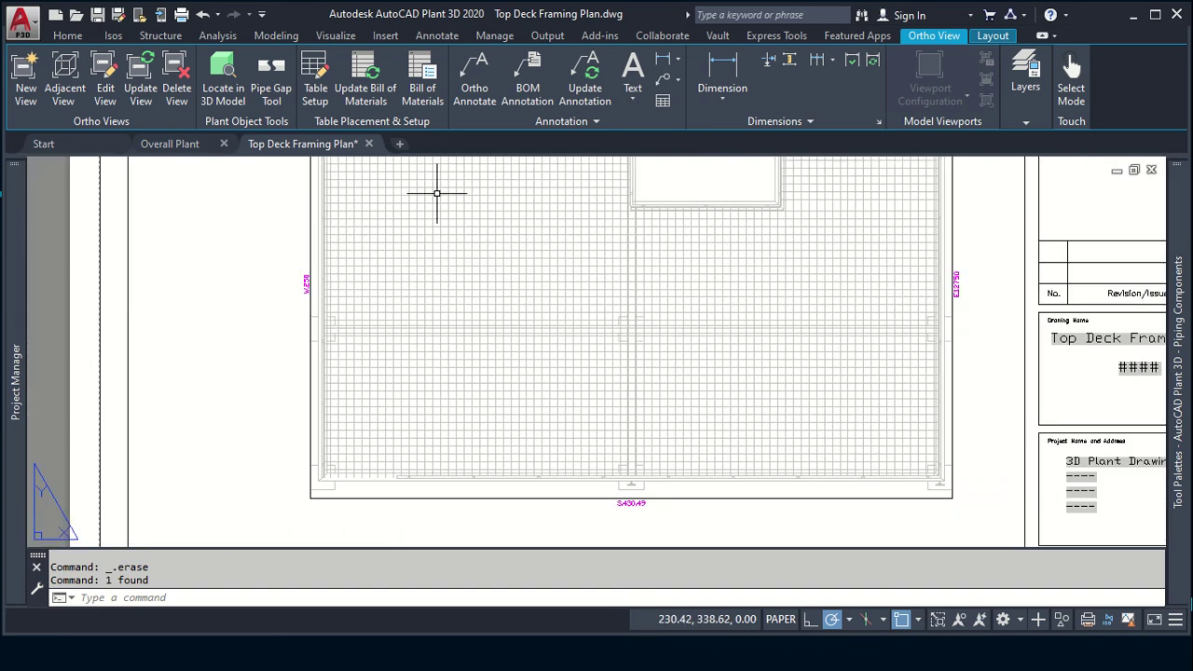
left_click(302, 280)
key("Delete")
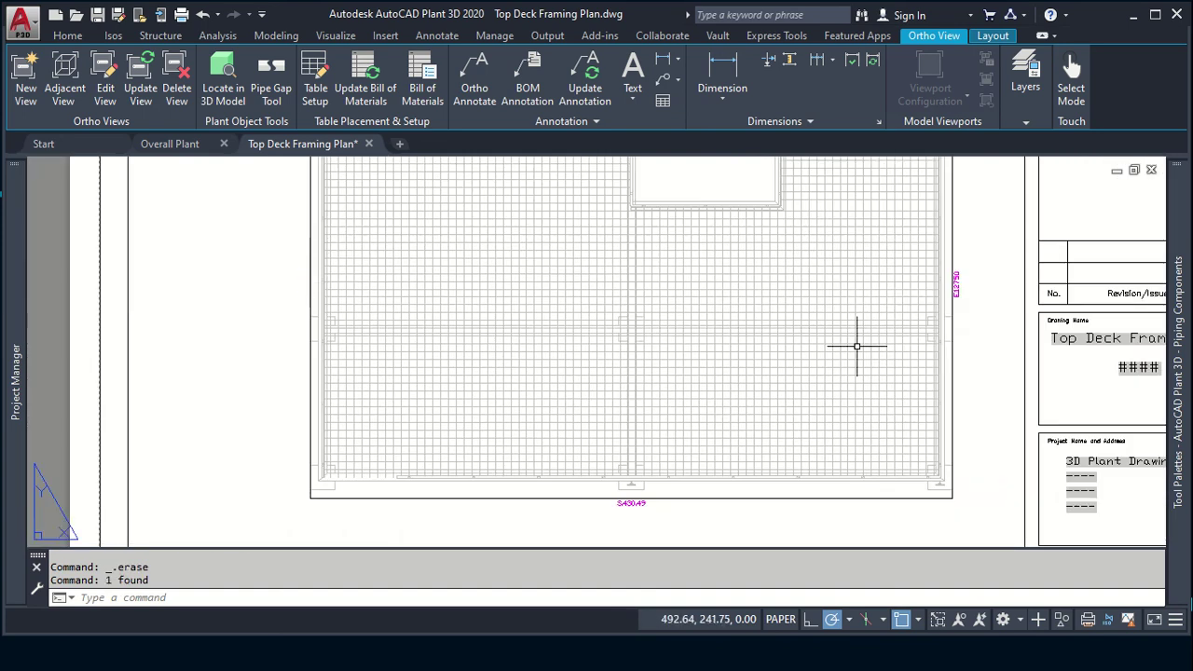
left_click(955, 280)
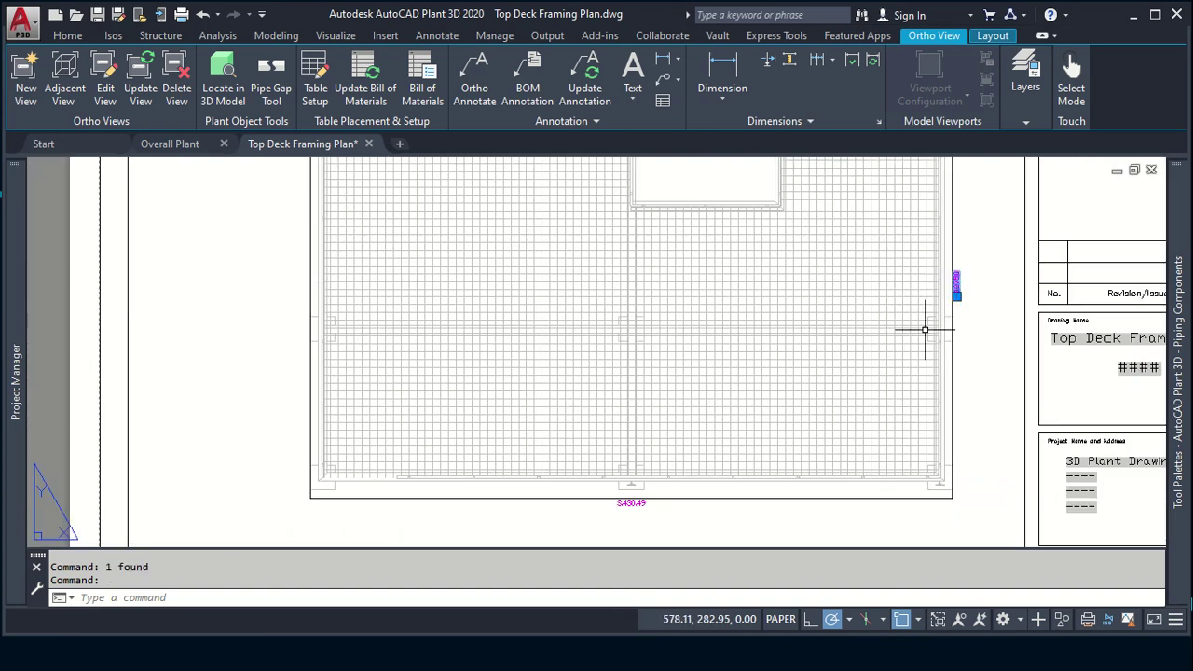
key("Delete")
left_click(628, 504)
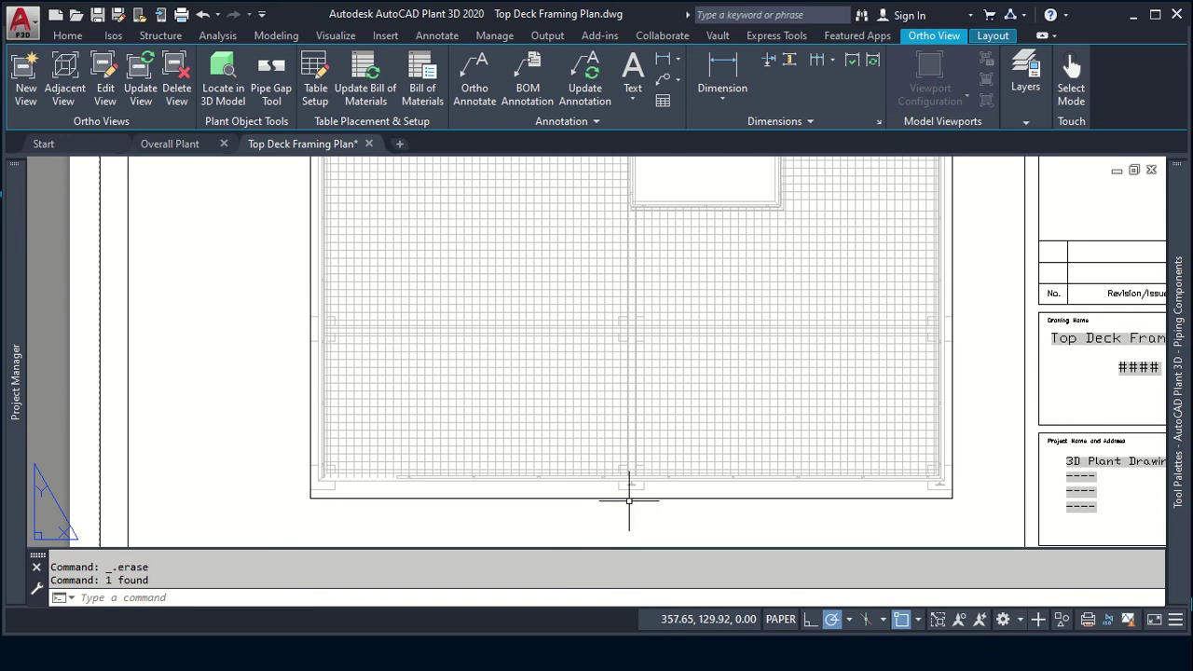
scroll(597, 457, "down", 1)
scroll(596, 448, "down", 1)
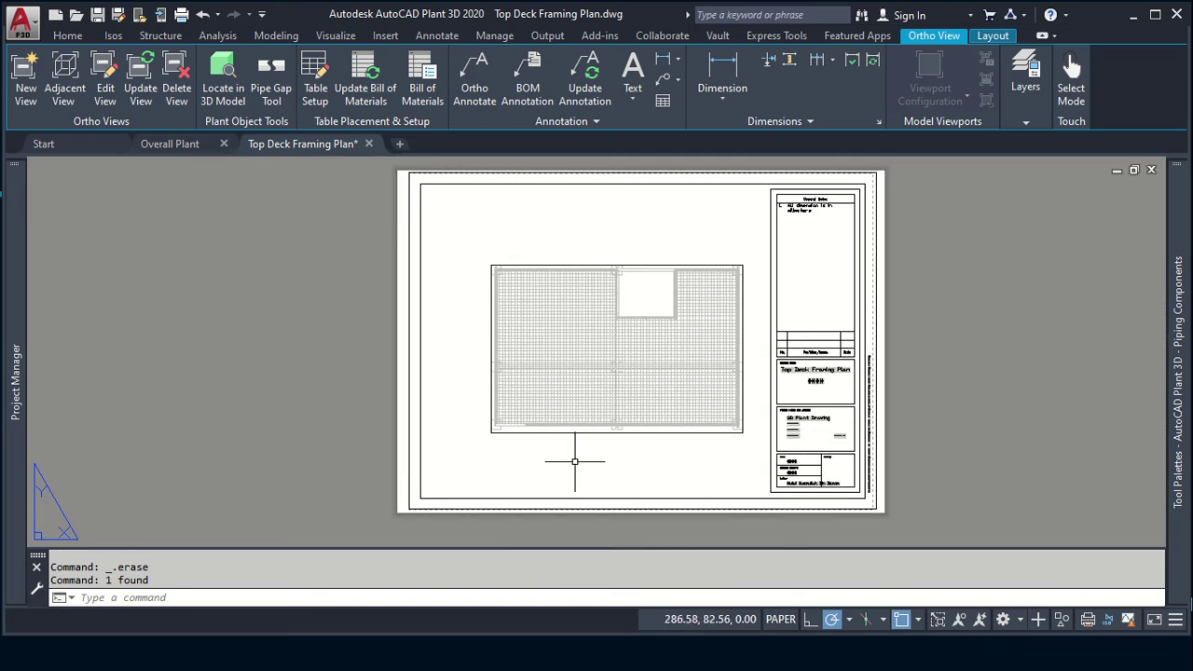
left_click(559, 432)
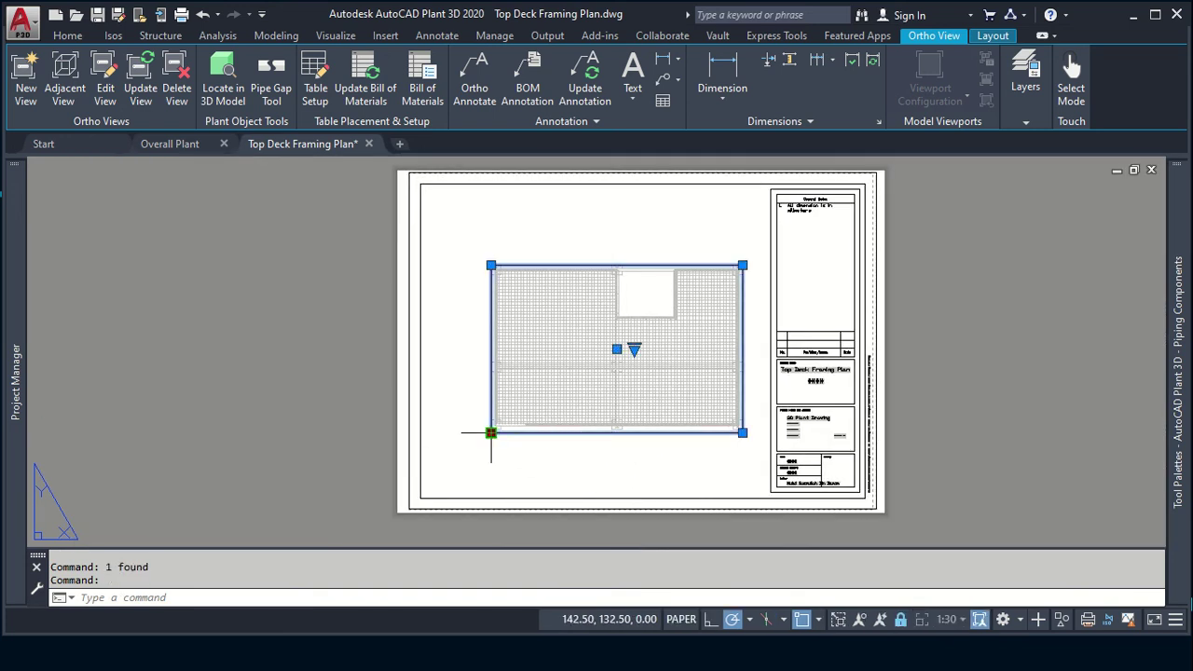
Step: Stretch the framing viewport's lower-left and top-right corners out to the sheet's drawing border
left_click(491, 432)
left_click(420, 498)
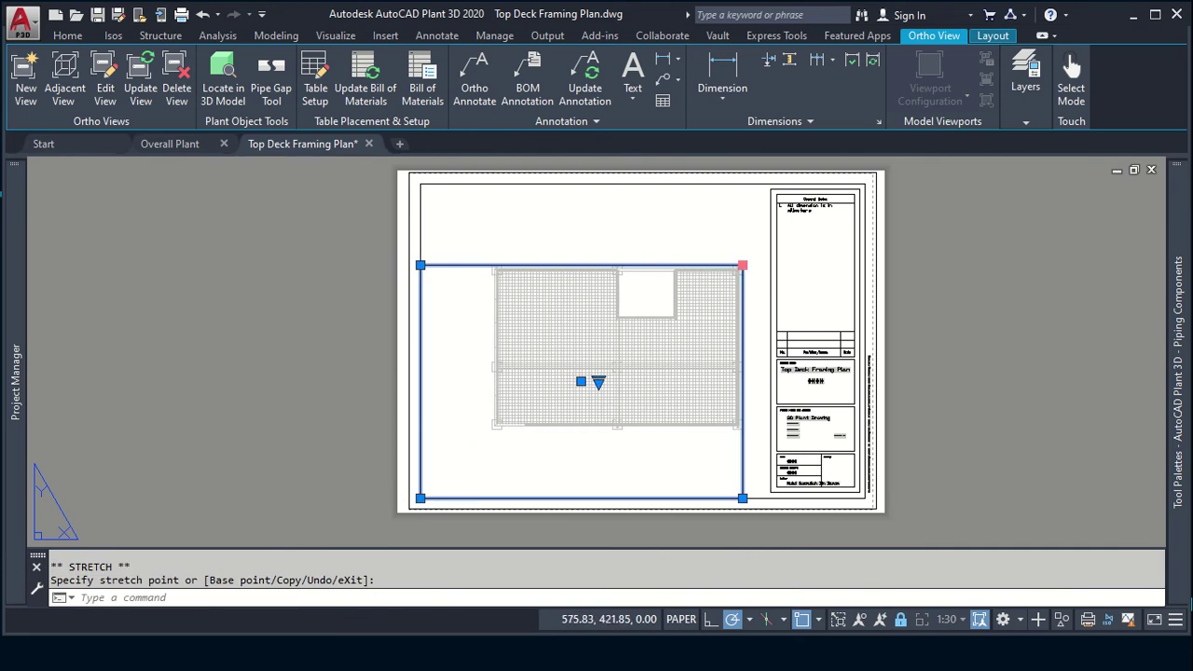
left_click(865, 184)
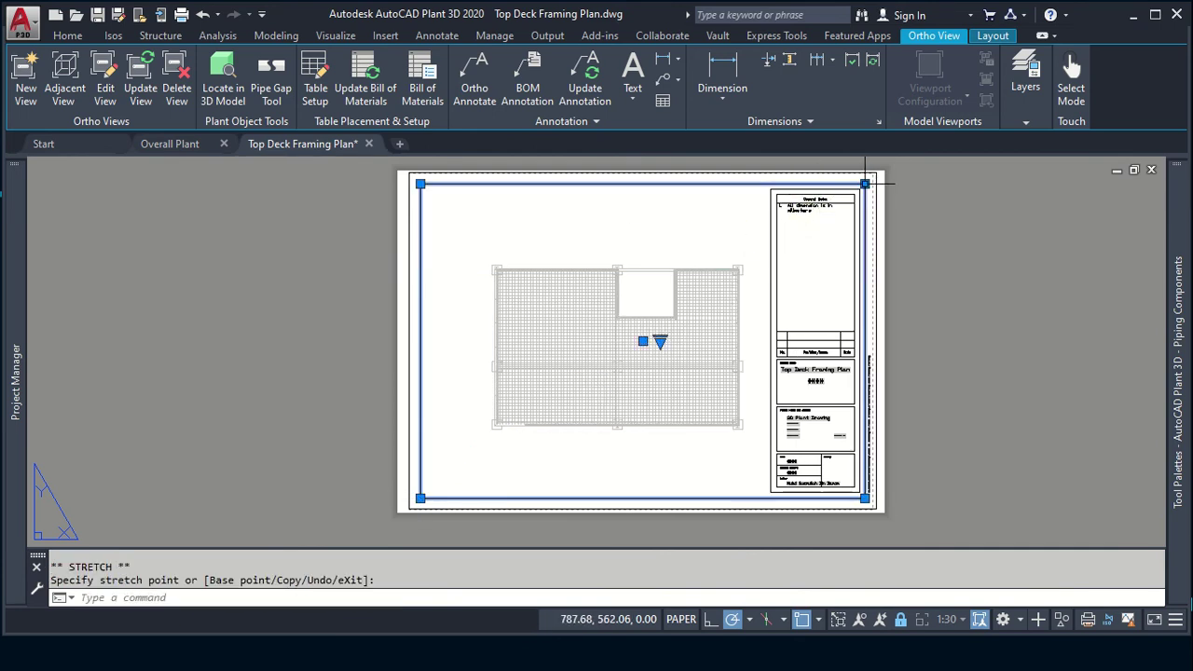
key("Escape")
key("Escape")
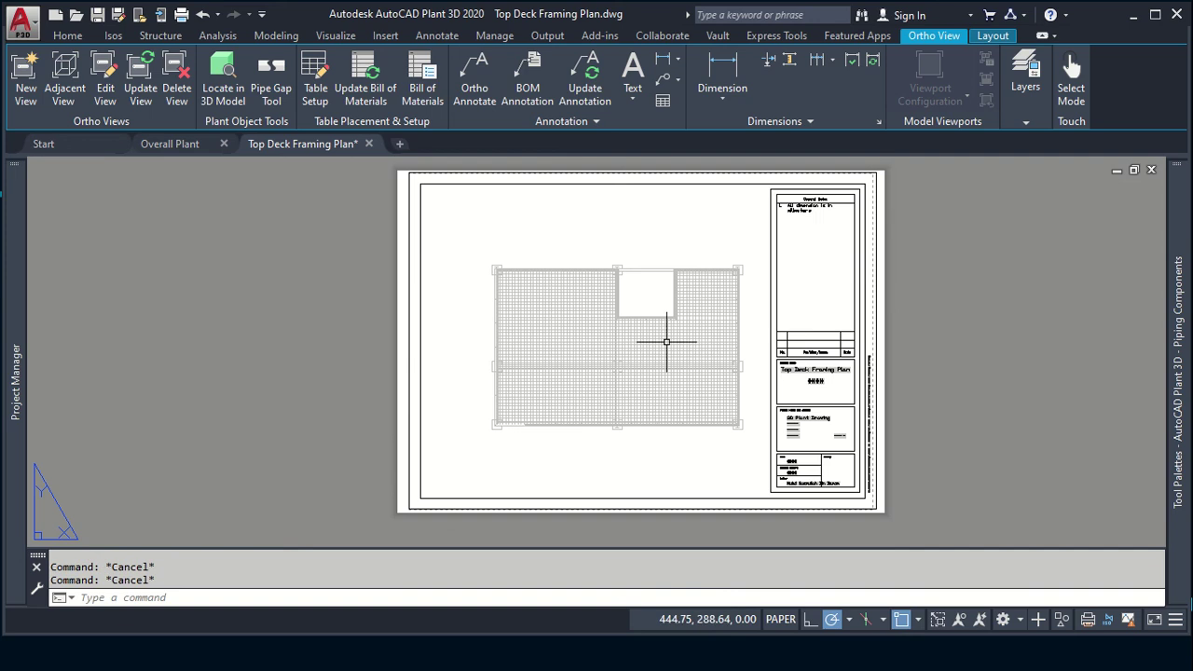
Step: Unlock the viewport and pan the framing plan slightly left inside it
double_click(652, 347)
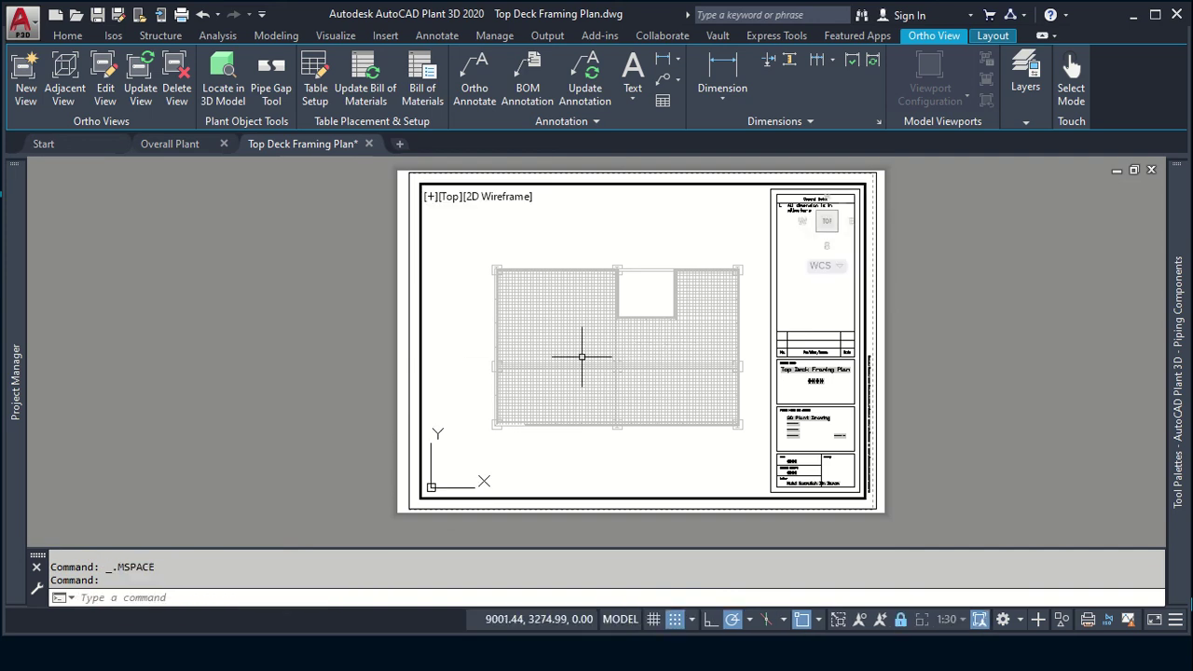
left_click(900, 622)
middle_click_drag(579, 361, 556, 359)
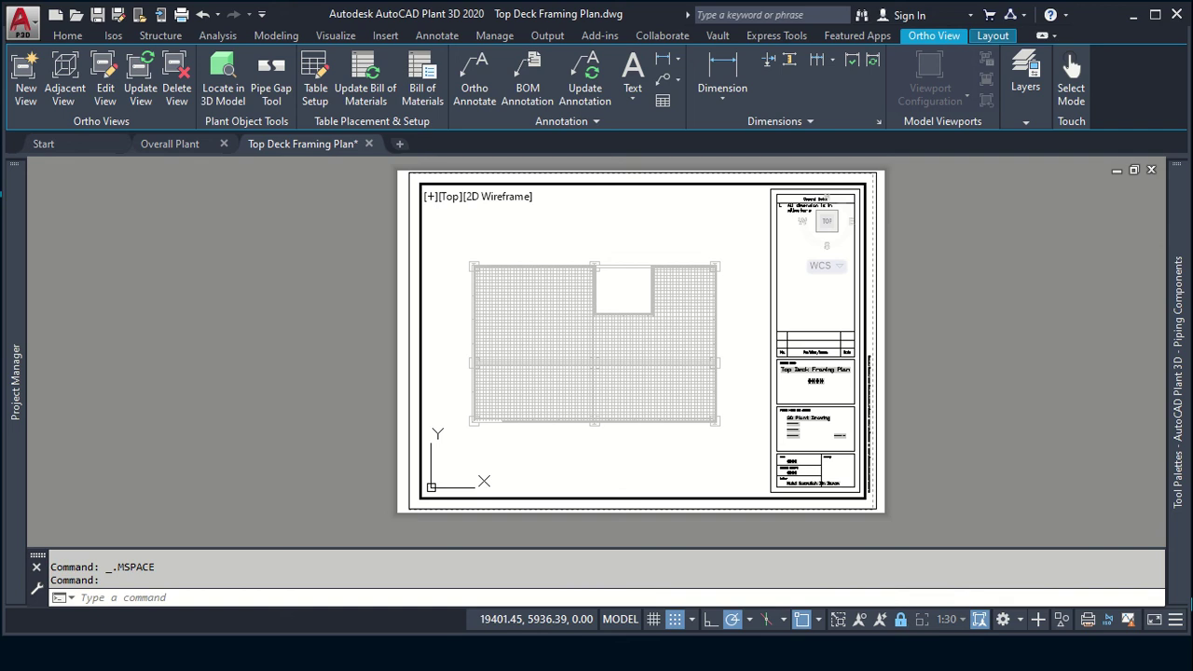
double_click(978, 473)
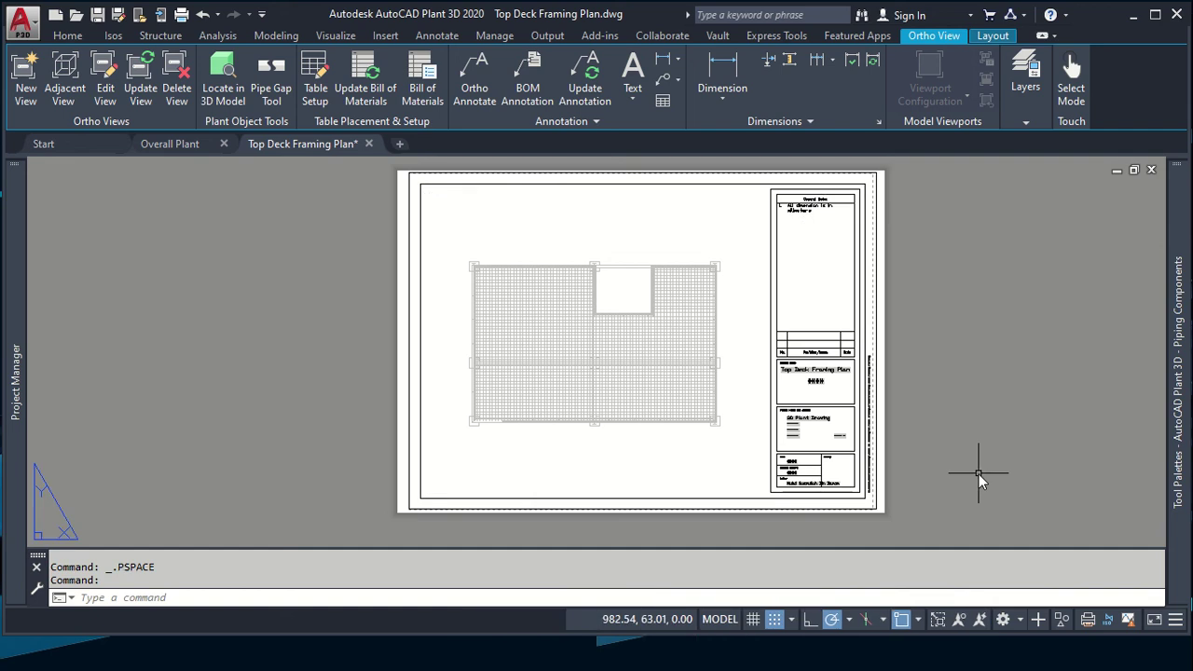
left_click(498, 307)
key("Escape")
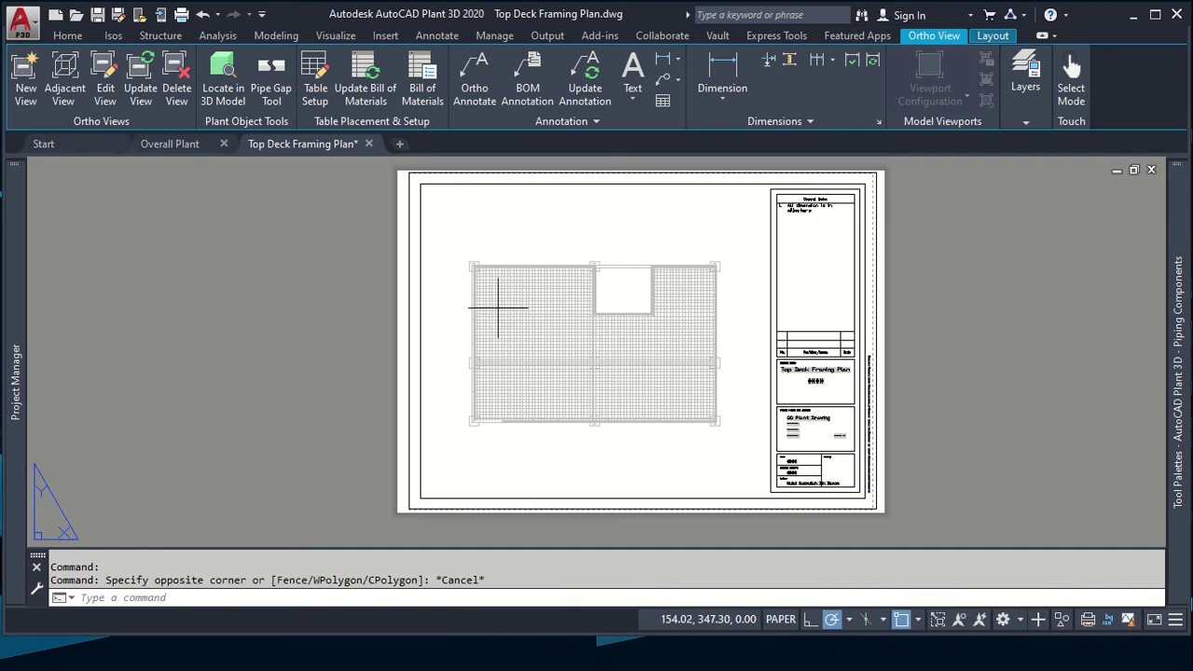
double_click(498, 308)
key("Escape")
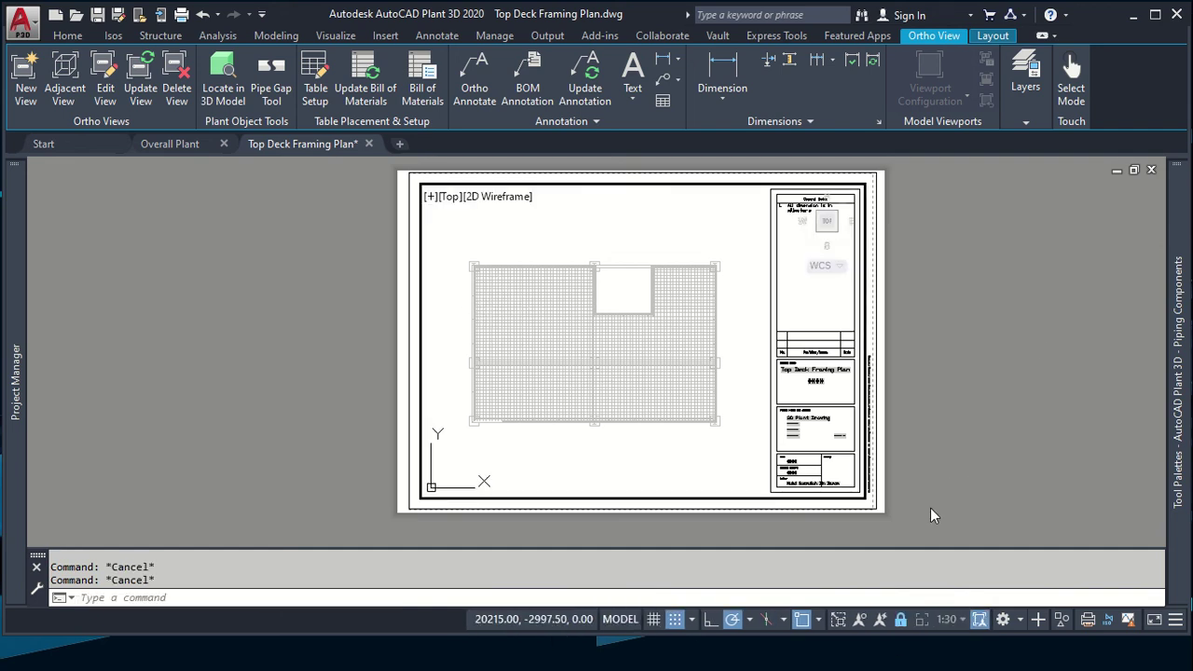
double_click(930, 508)
double_click(625, 357)
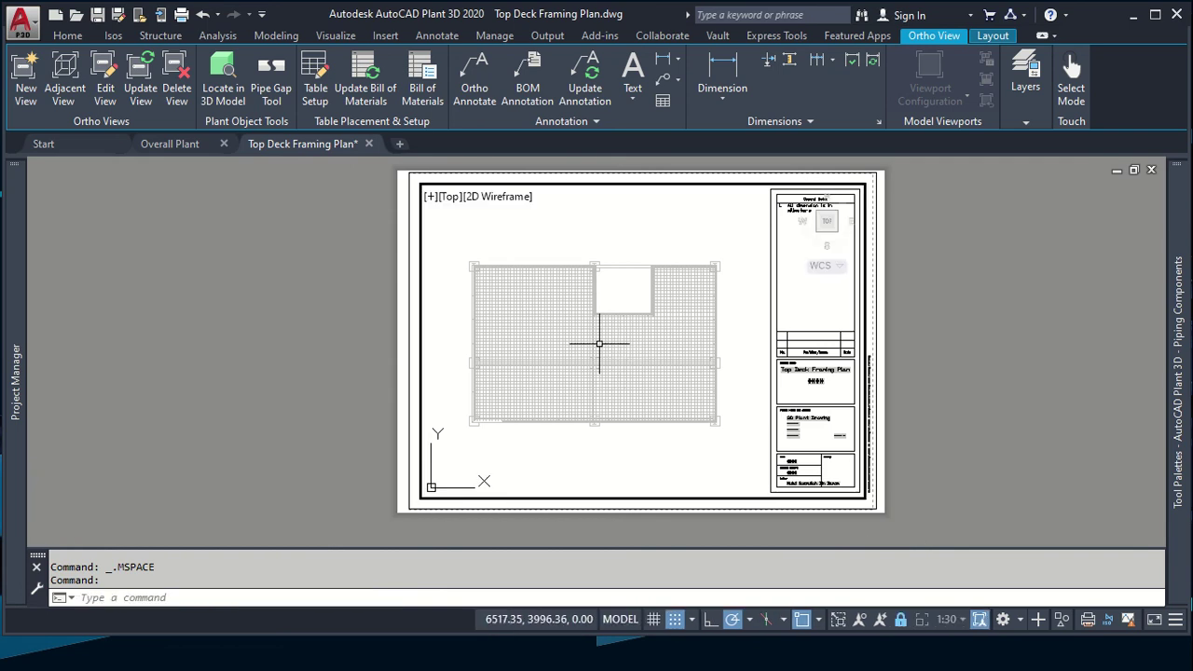
Step: Erase the left framing block in the view
left_click(531, 306)
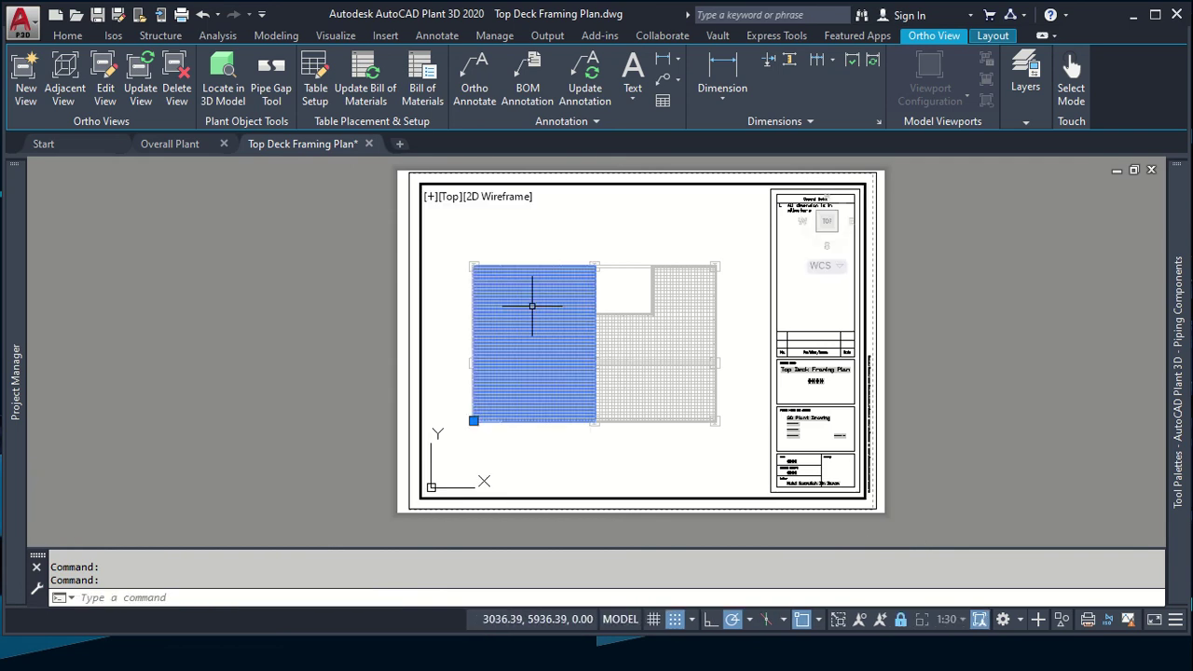
key("Delete")
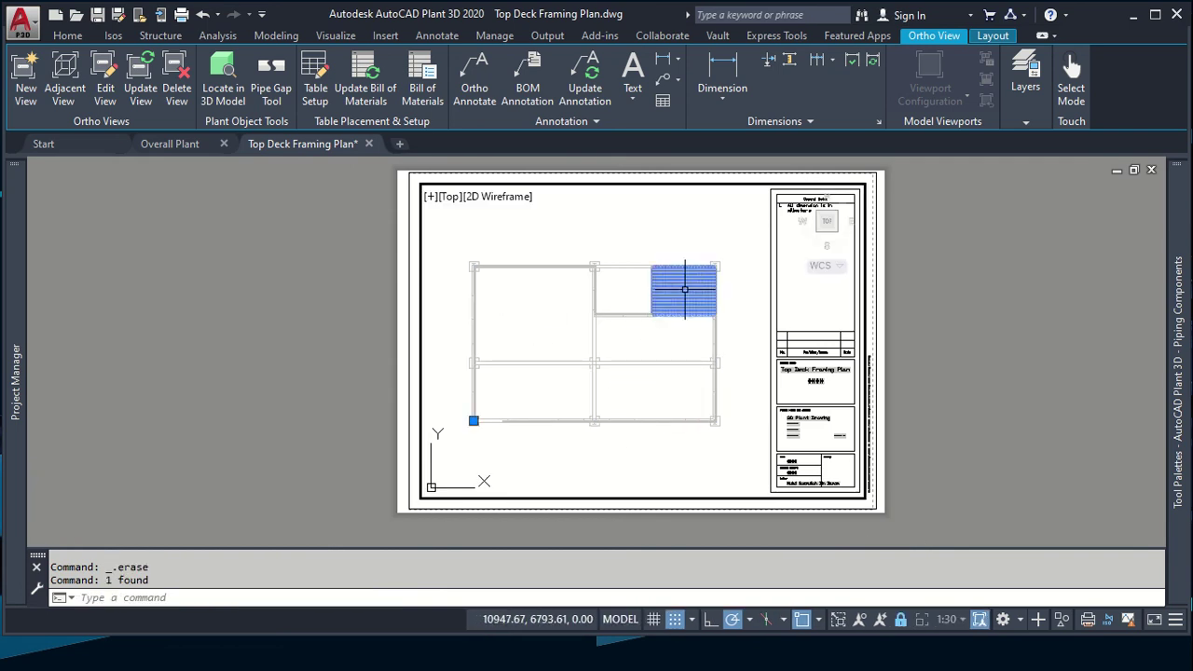
scroll(685, 307, "up", 1)
scroll(652, 316, "up", 1)
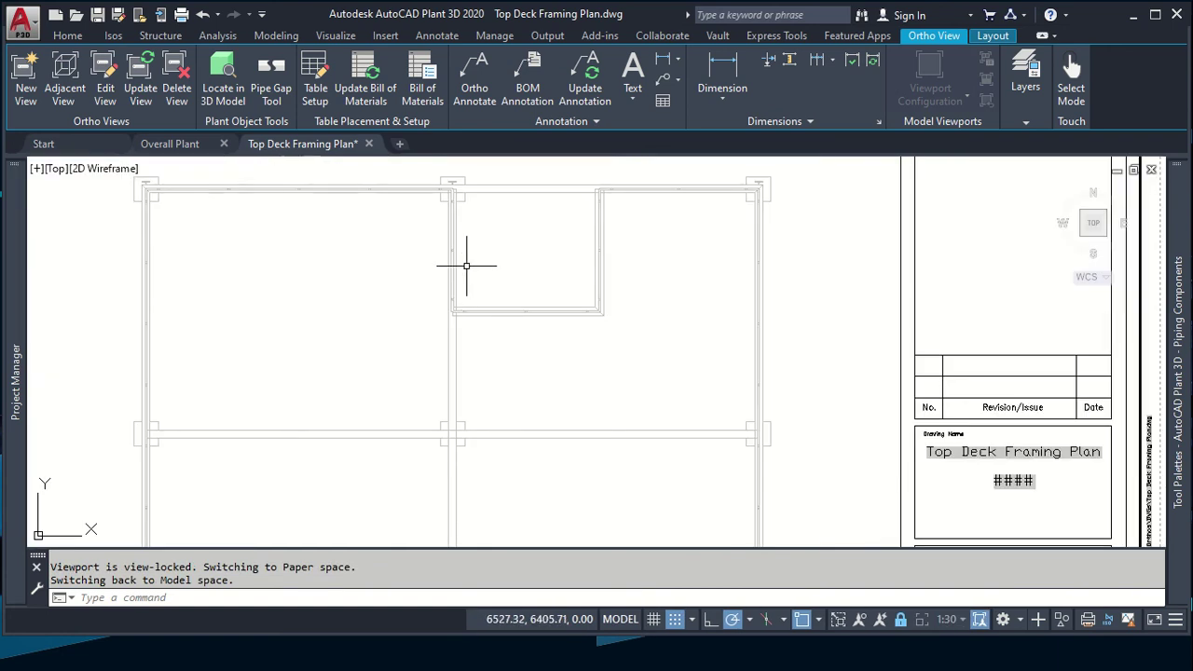
scroll(292, 227, "up", 2)
scroll(372, 261, "down", 1)
scroll(436, 291, "down", 1)
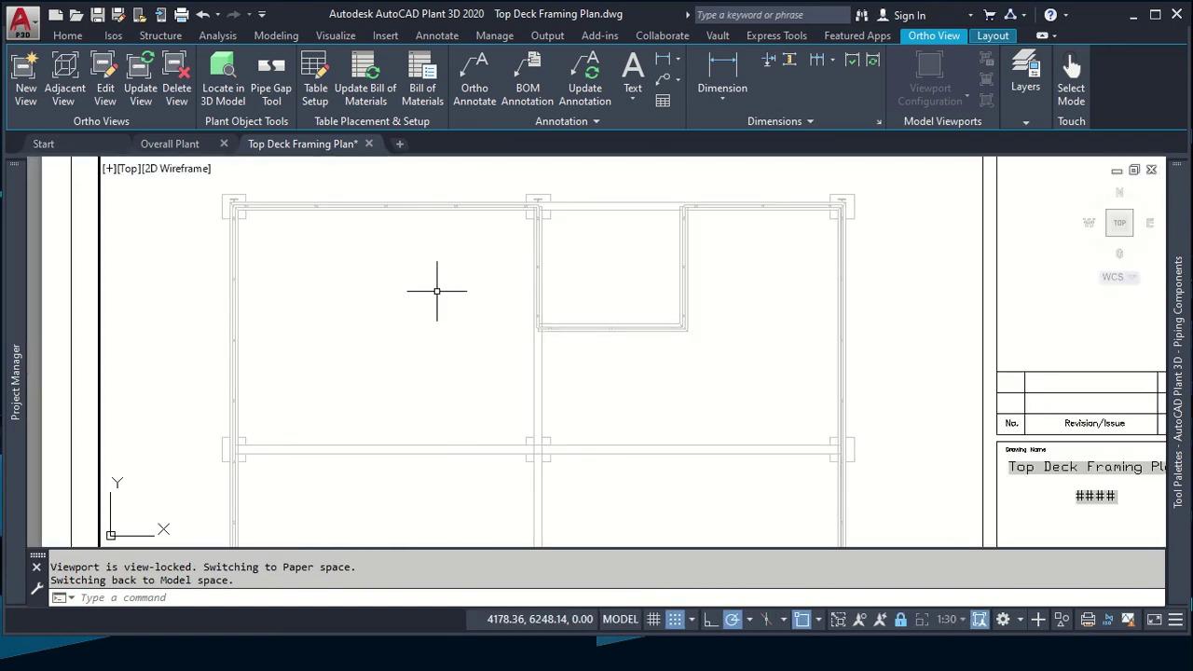
scroll(439, 308, "up", 3)
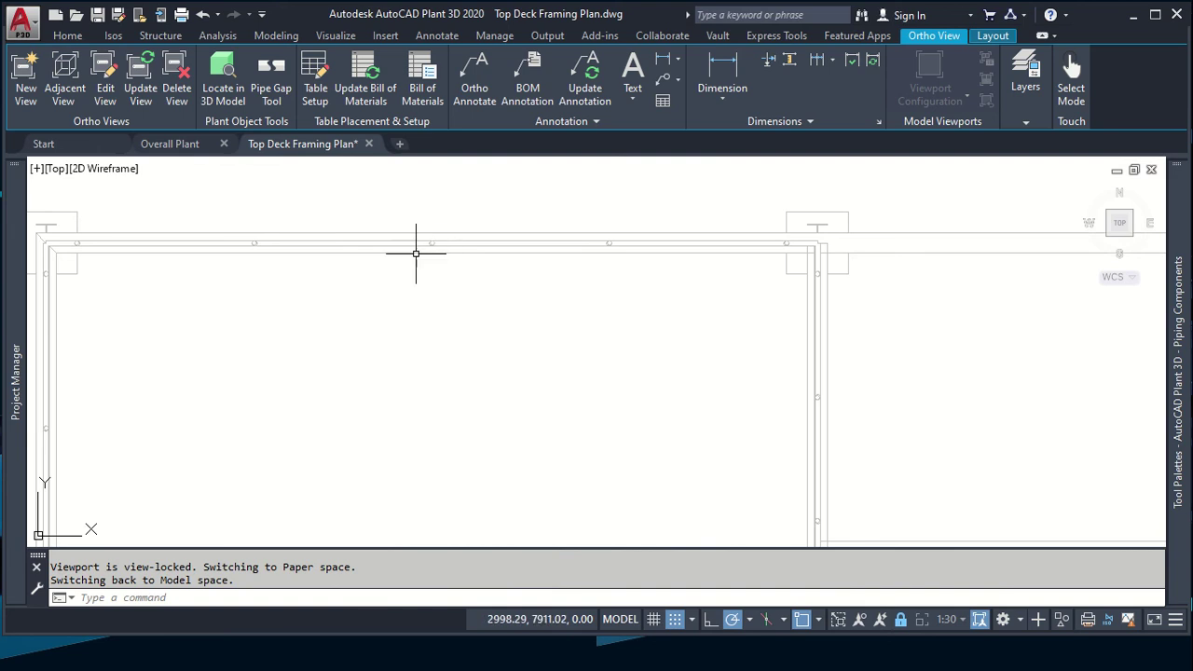
Step: Erase the upper-left top beam, the right-hand top beam segment and the left vertical beam
left_click(430, 243)
key("Delete")
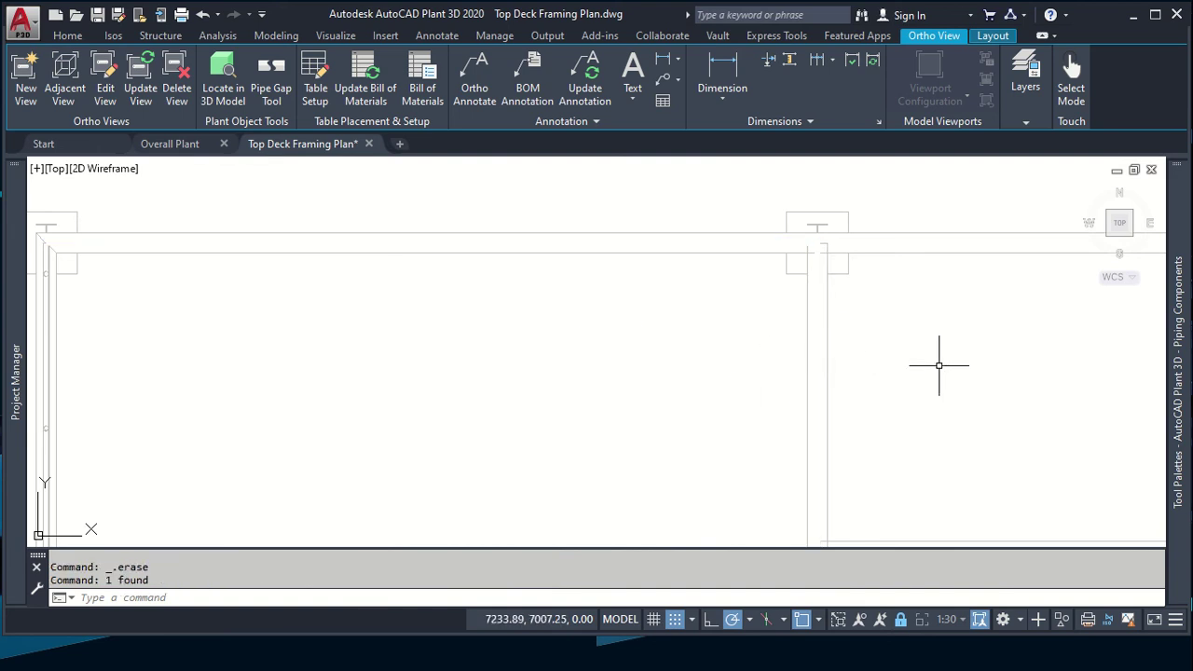
scroll(937, 365, "down", 2)
mouse_move(963, 373)
middle_mouse_down()
mouse_move(663, 359)
mouse_move(787, 310)
middle_mouse_up()
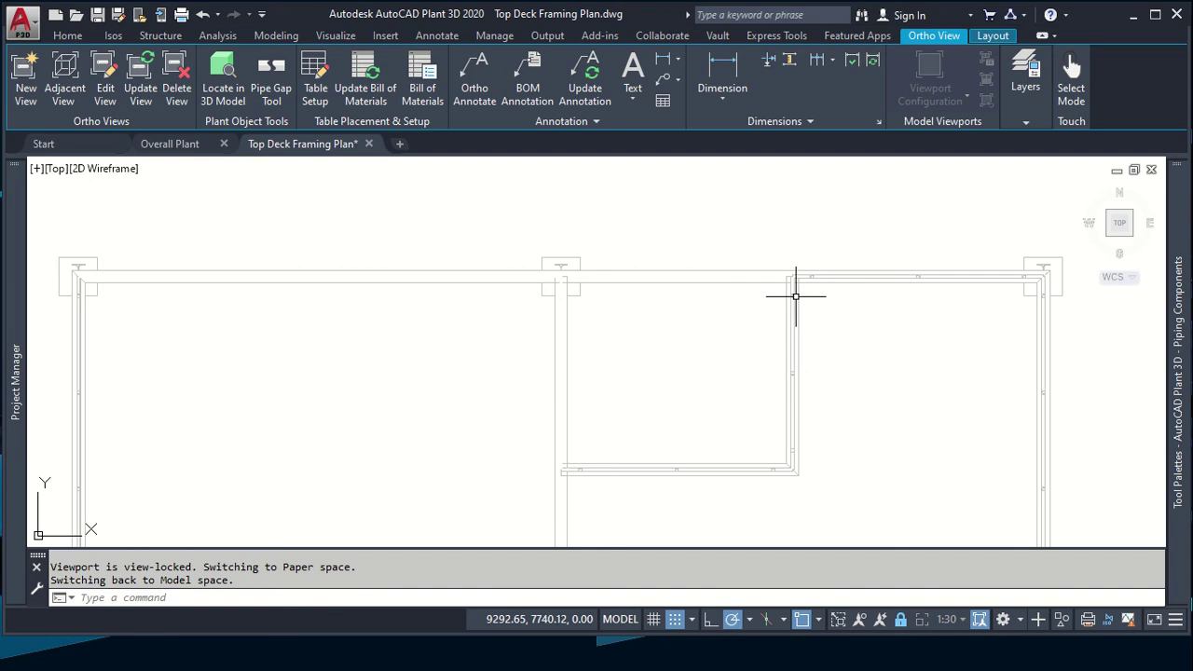
left_click(818, 277)
key("Delete")
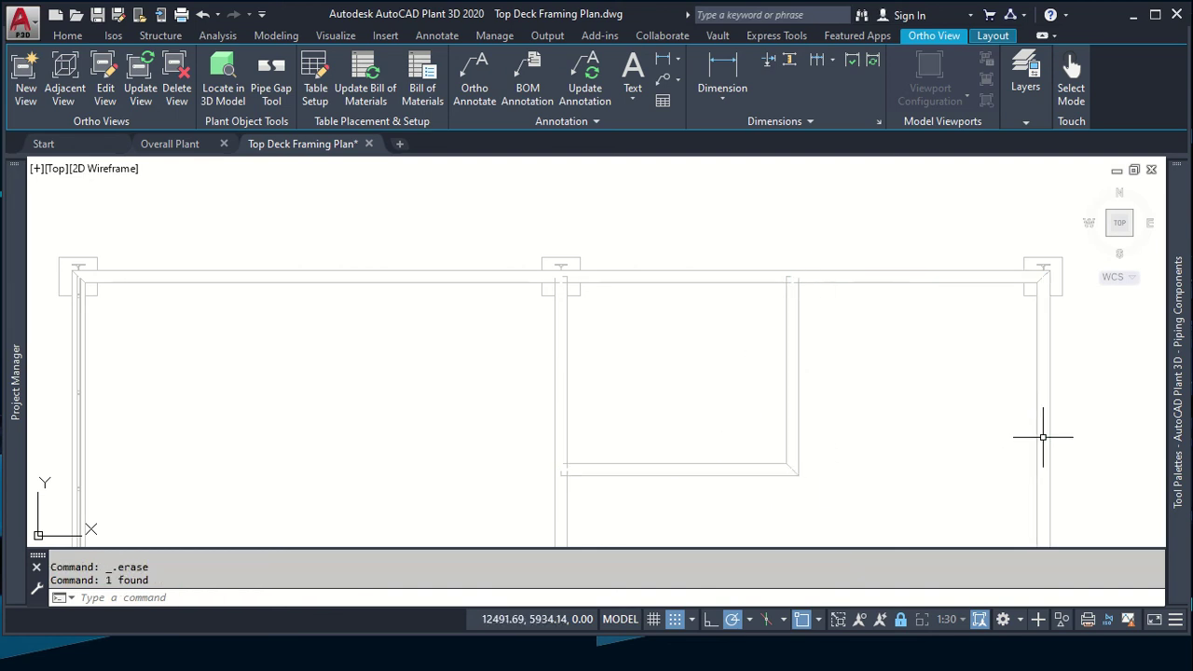
scroll(1043, 435, "down", 2)
scroll(596, 475, "down", 2)
scroll(476, 381, "up", 5)
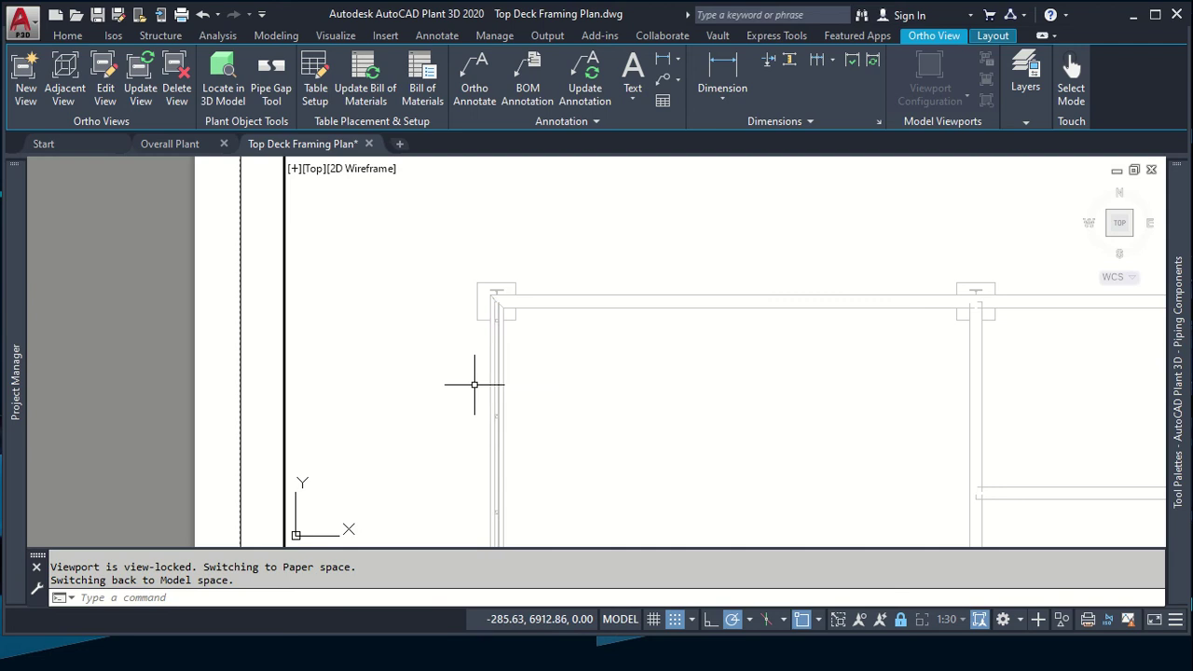
left_click(498, 364)
key("Delete")
Step: Delete the stray object along the framing plan's bottom beam
middle_click_drag(713, 402, 732, 225)
scroll(731, 225, "down", 3)
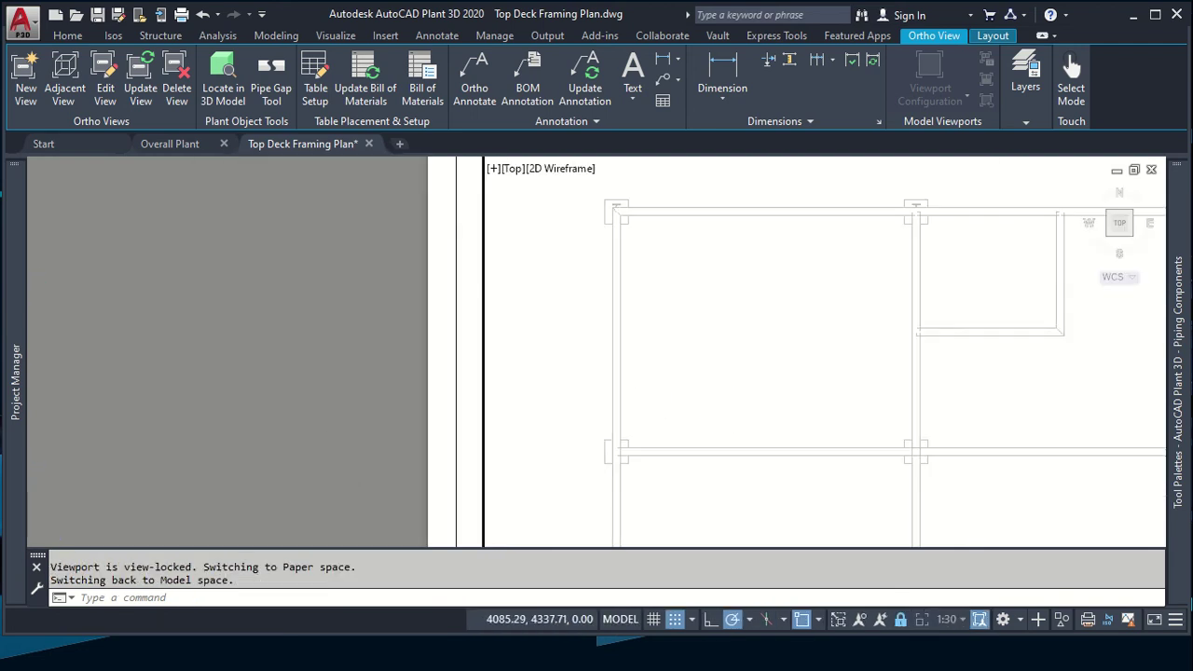
scroll(954, 486, "up", 1)
scroll(922, 447, "up", 2)
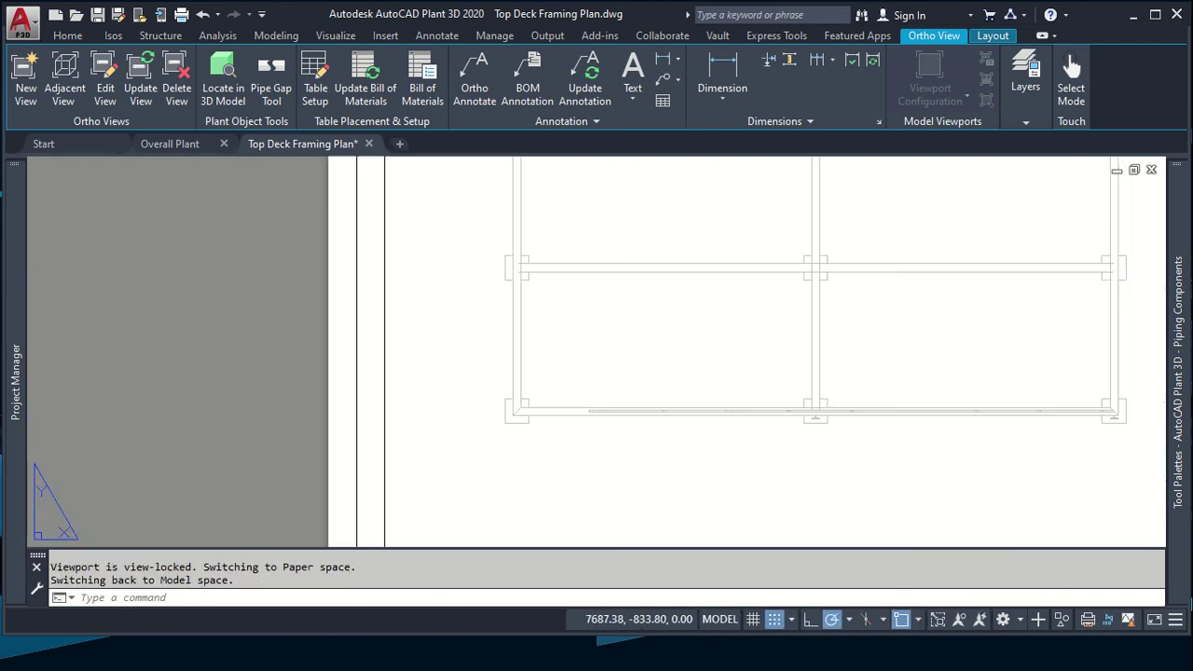
left_click(874, 411)
key("Delete")
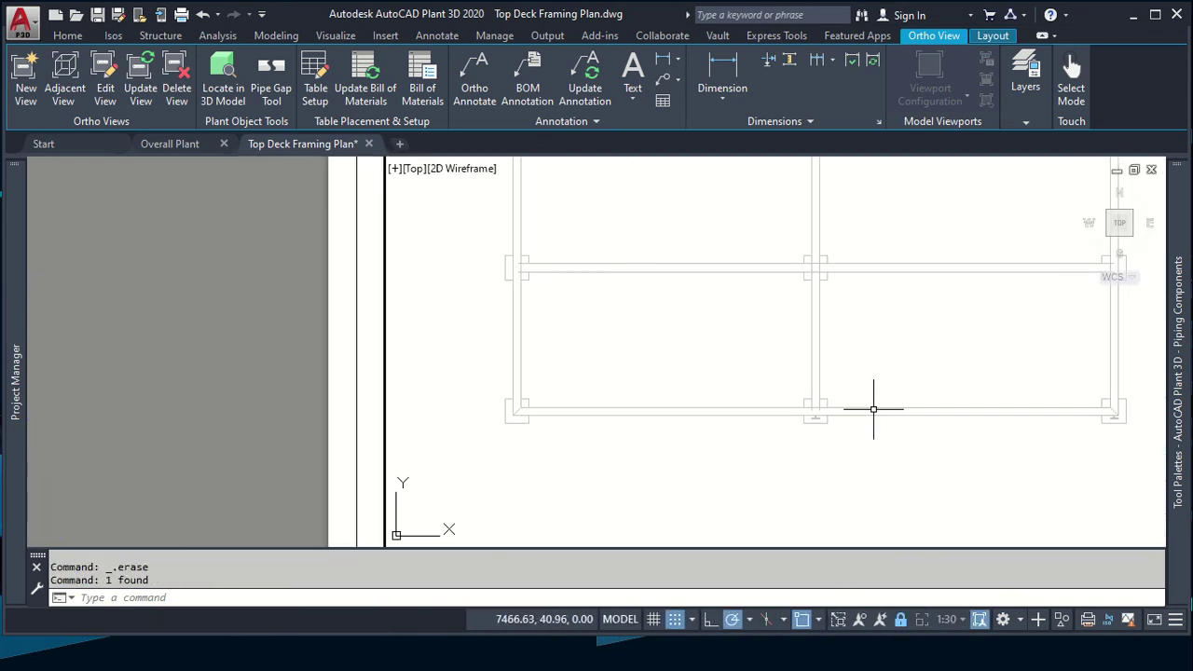
Step: Recentre the sheet and return to paper space
scroll(897, 413, "down", 2)
middle_click_drag(959, 427, 804, 438)
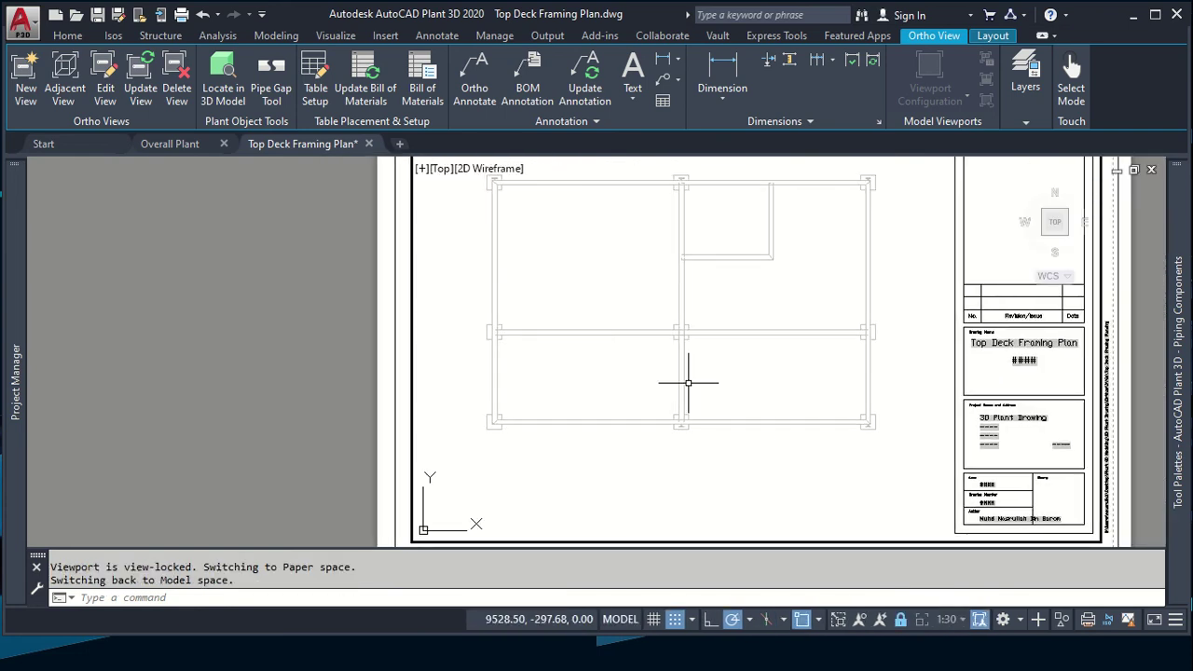
middle_click_drag(690, 246, 680, 258)
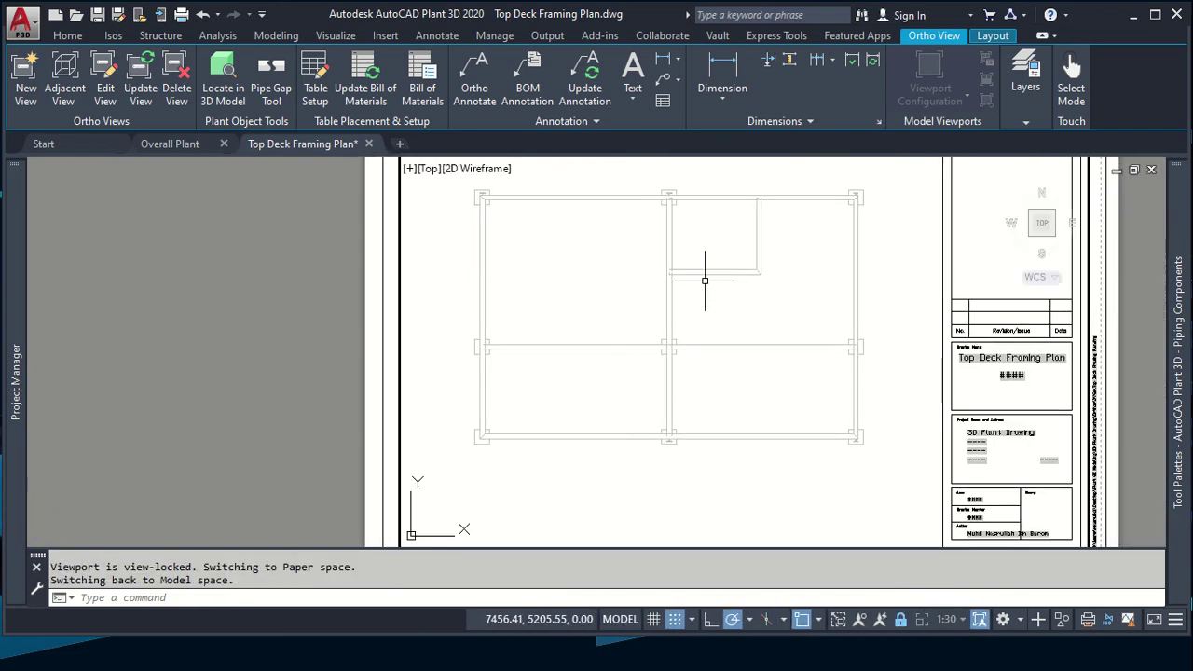
scroll(705, 275, "down", 2)
double_click(1098, 324)
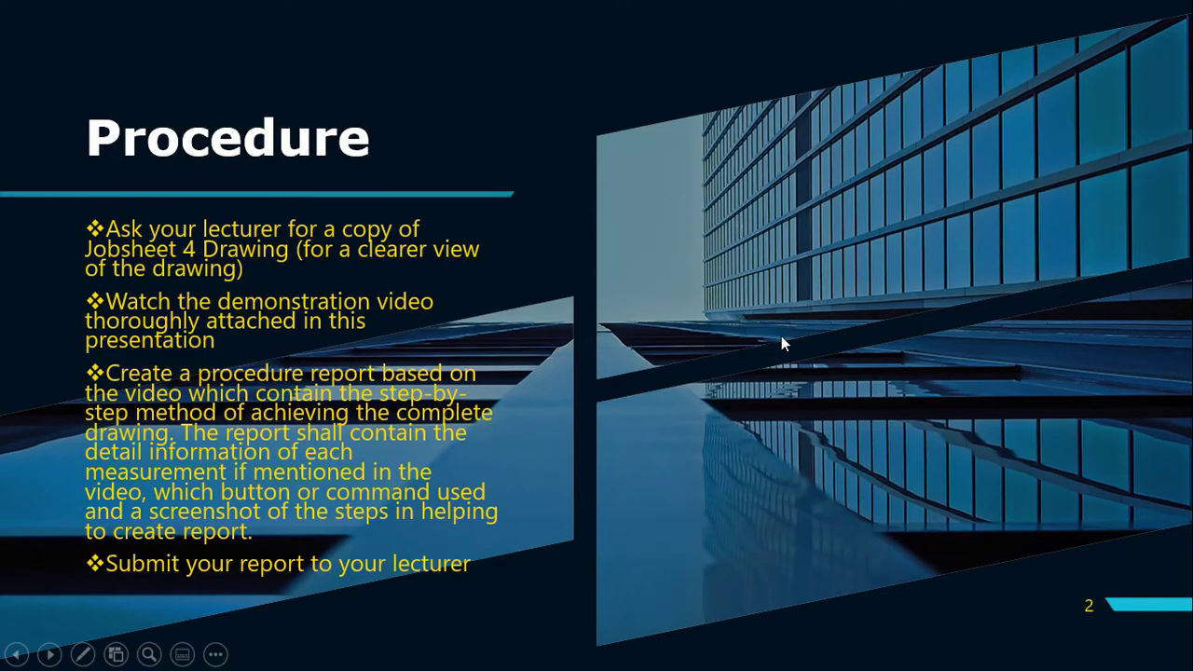
Step: Step the slide show back to the title slide and cycle through the open windows
key("Left")
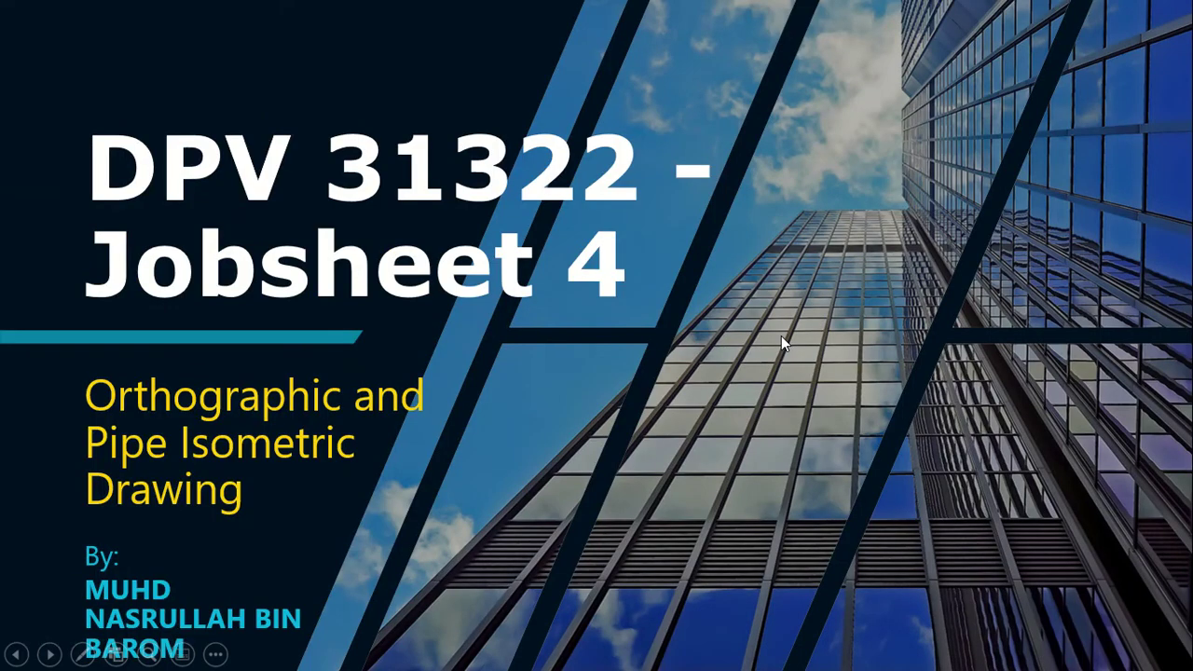
key("alt+Tab")
key("alt+Tab")
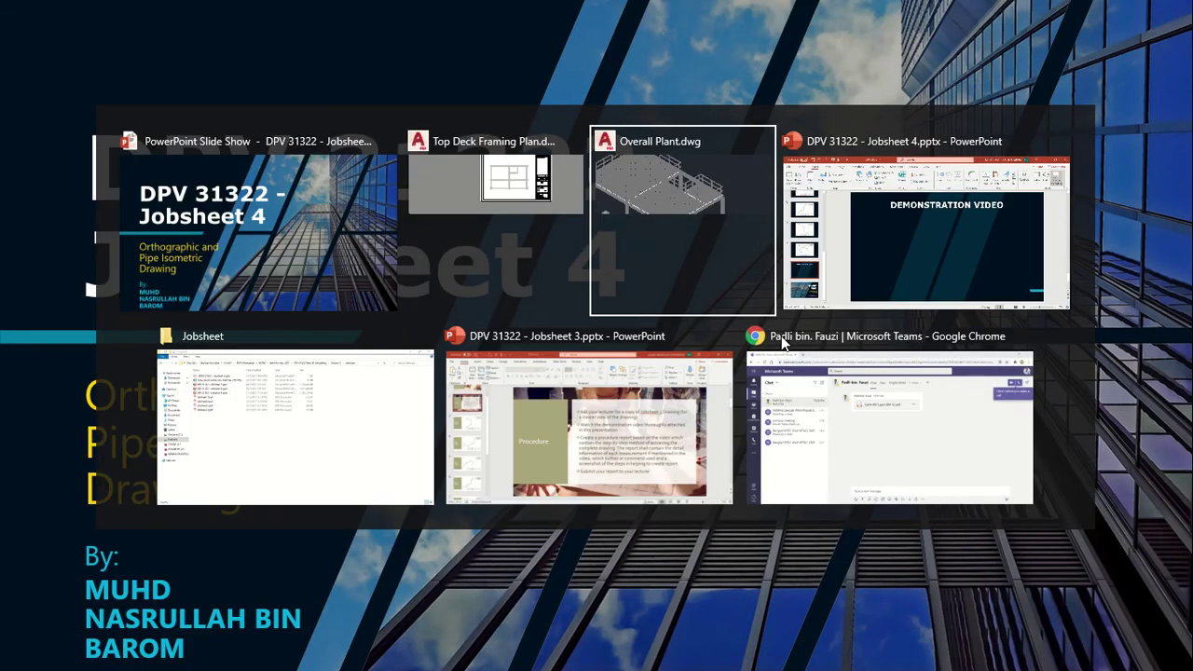
key("alt+Tab")
key("alt+Tab")
key("alt+Tab")
key("alt+Tab")
key("alt+Tab")
key("alt+Tab")
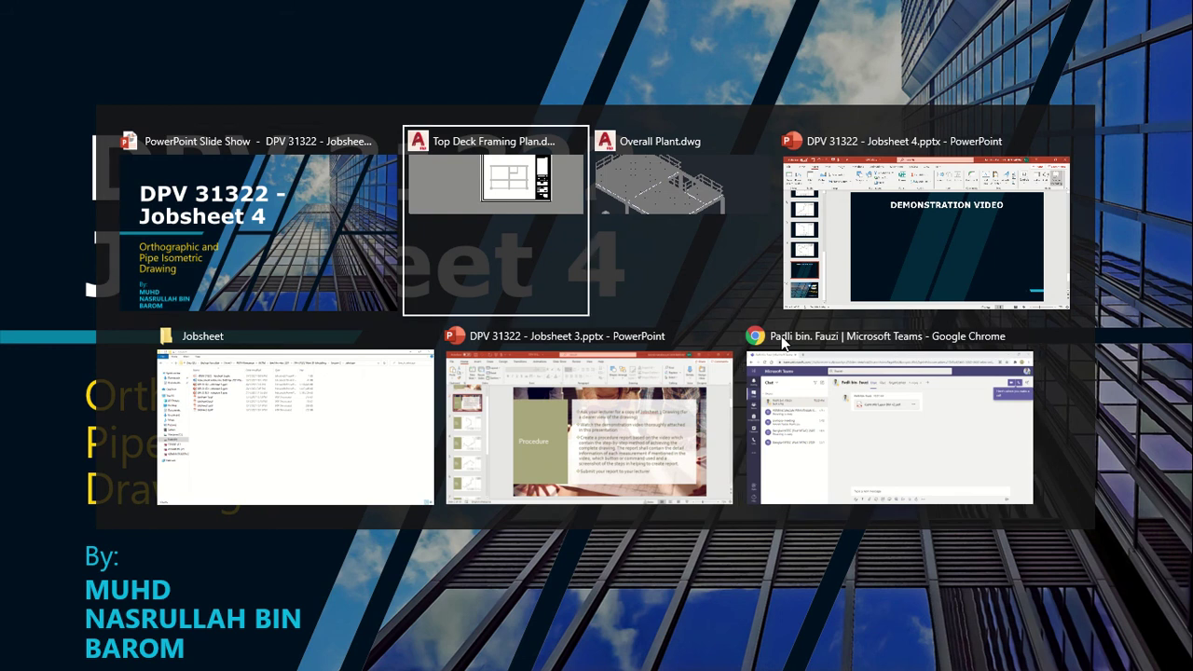
key("alt+Tab")
key("alt+Tab")
key("alt+Tab")
key("alt+Tab")
key("alt+Tab")
key("alt+Tab")
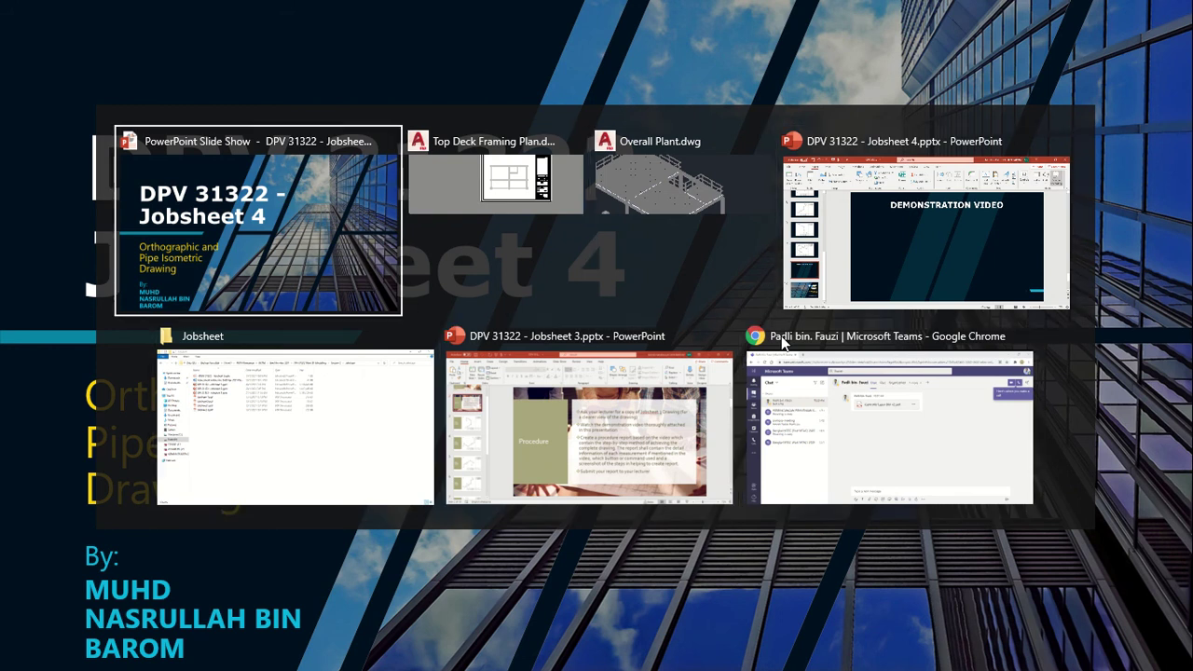
Step: Show slide 3's dimensioned framing plan reference, then return to the AutoCAD Top Deck Framing Plan
key("Left")
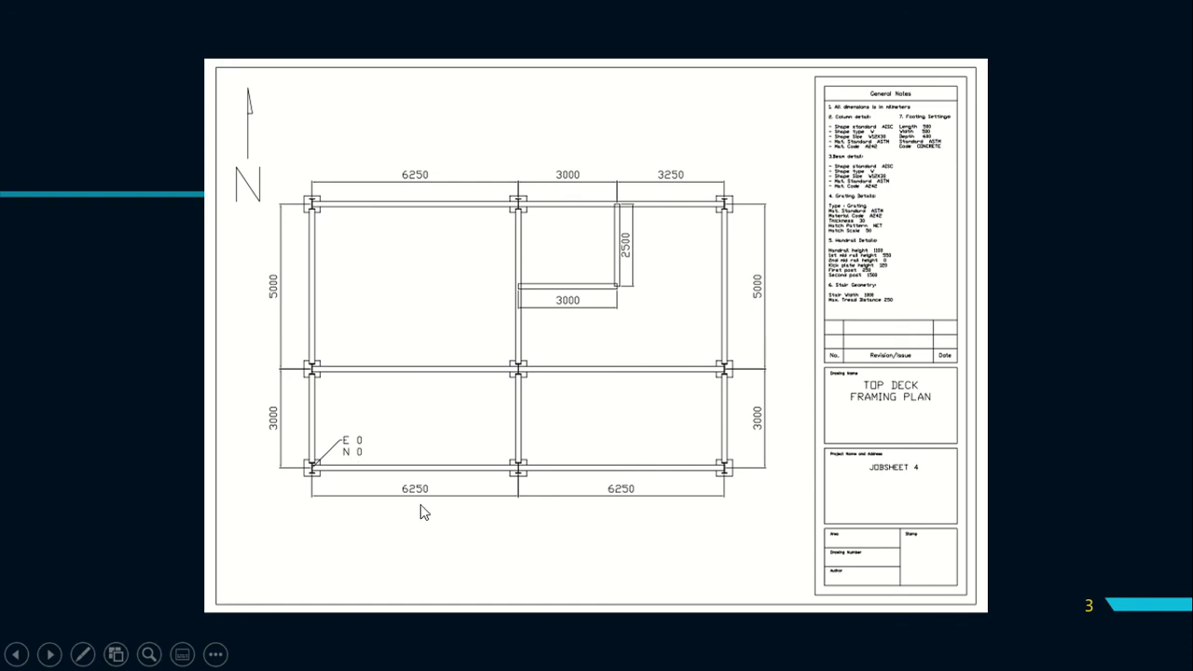
key("alt+Tab")
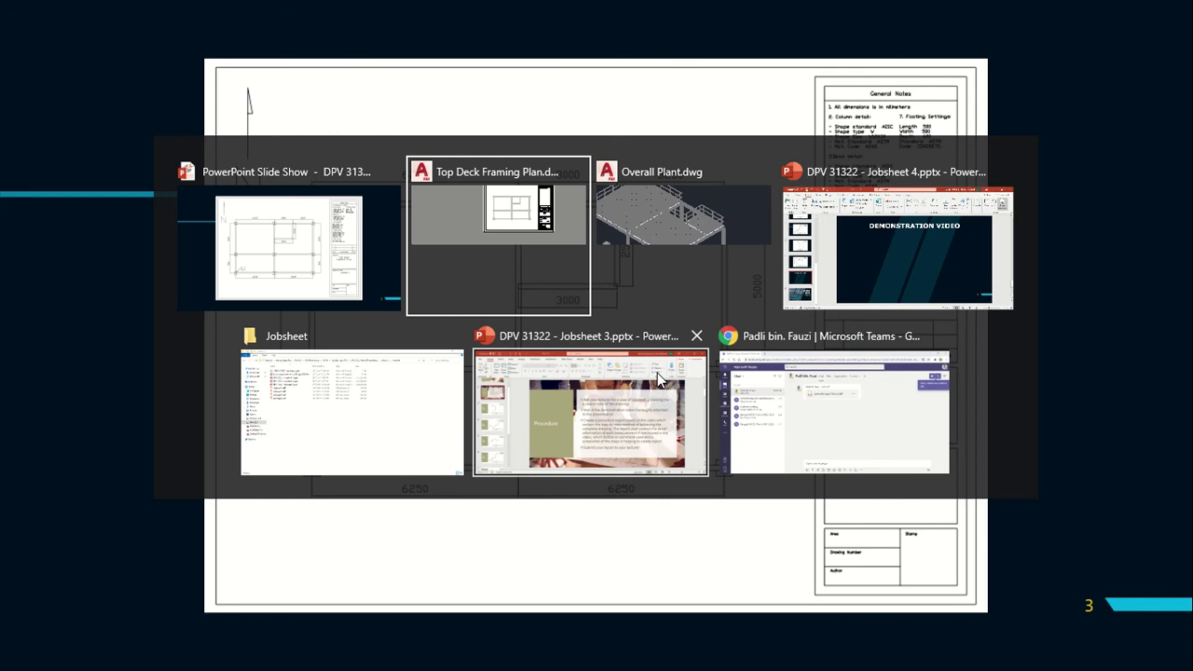
key("alt+Tab")
key("alt+Tab")
key("alt+Tab")
key("alt+Tab")
key("alt+Tab")
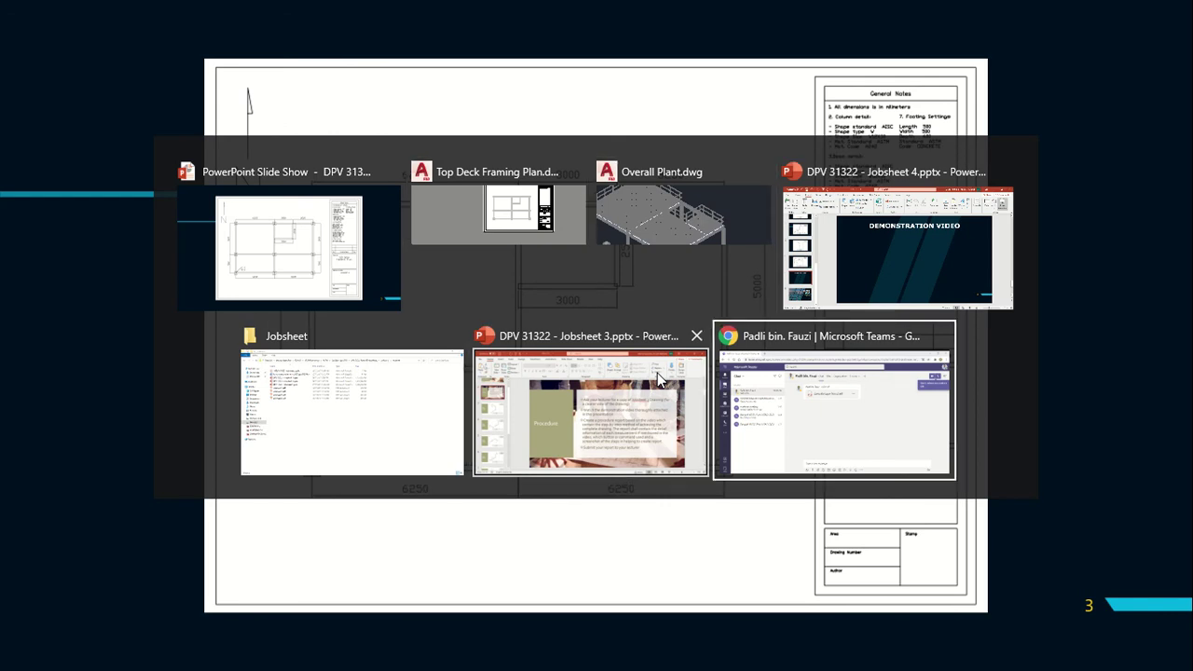
key("alt+Tab")
key("alt+Tab")
Step: Try the framing component annotation tool, cancel it, and pan the layout sheet
scroll(599, 439, "up", 5)
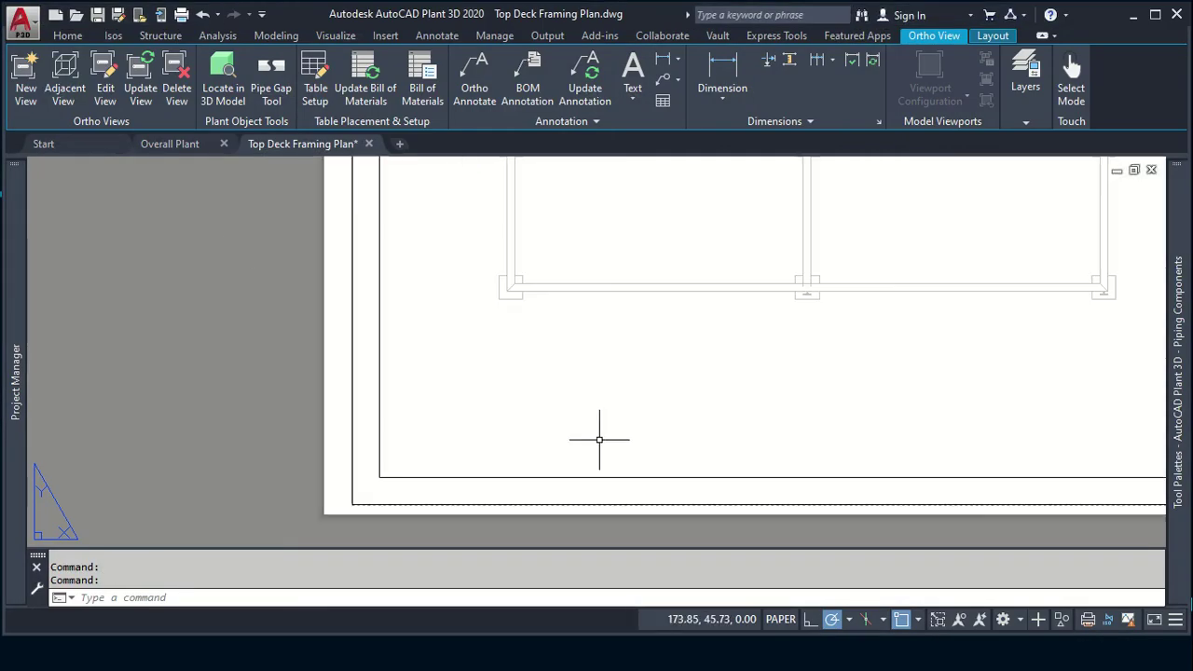
scroll(692, 290, "down", 2)
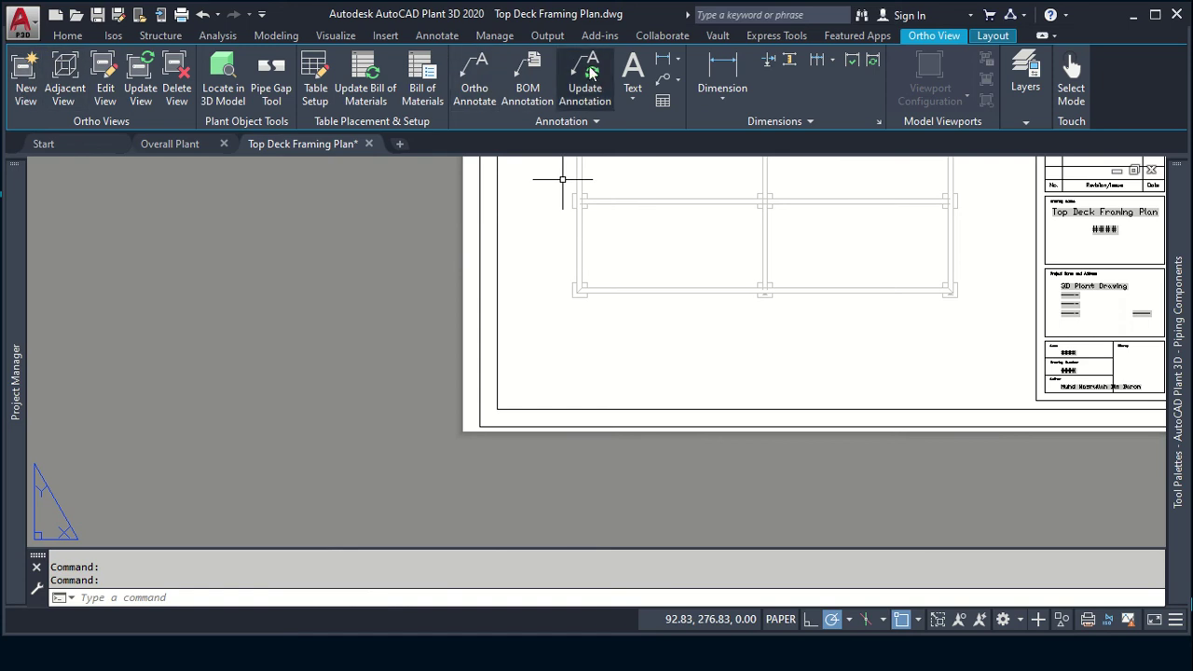
left_click(474, 75)
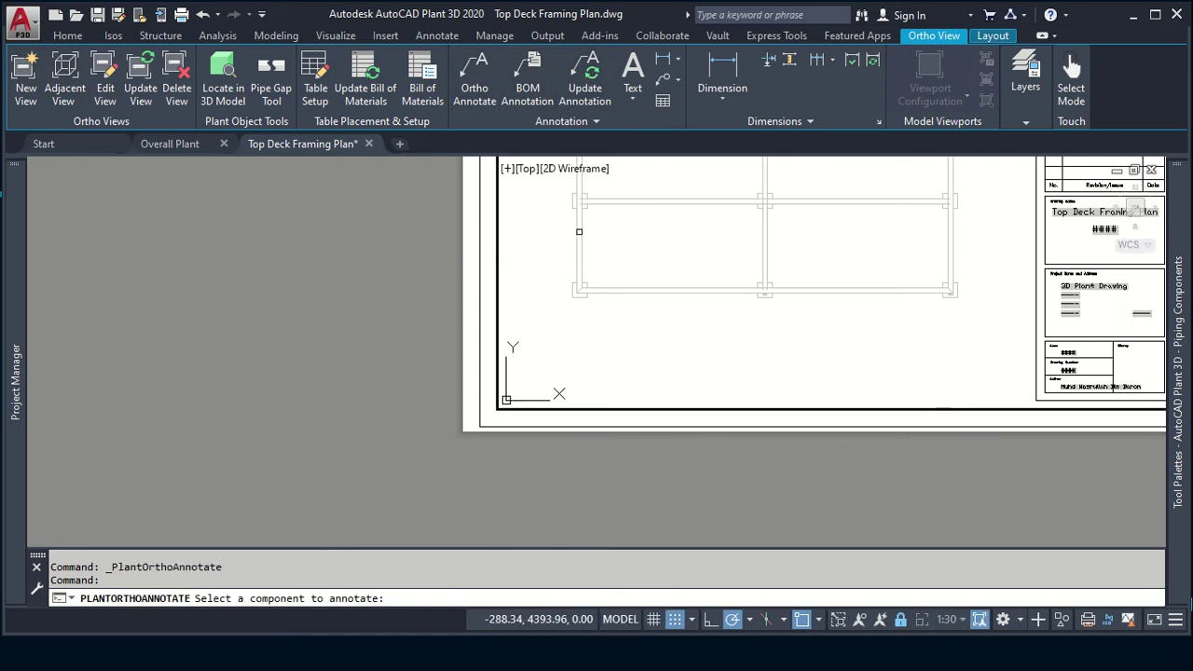
key("Escape")
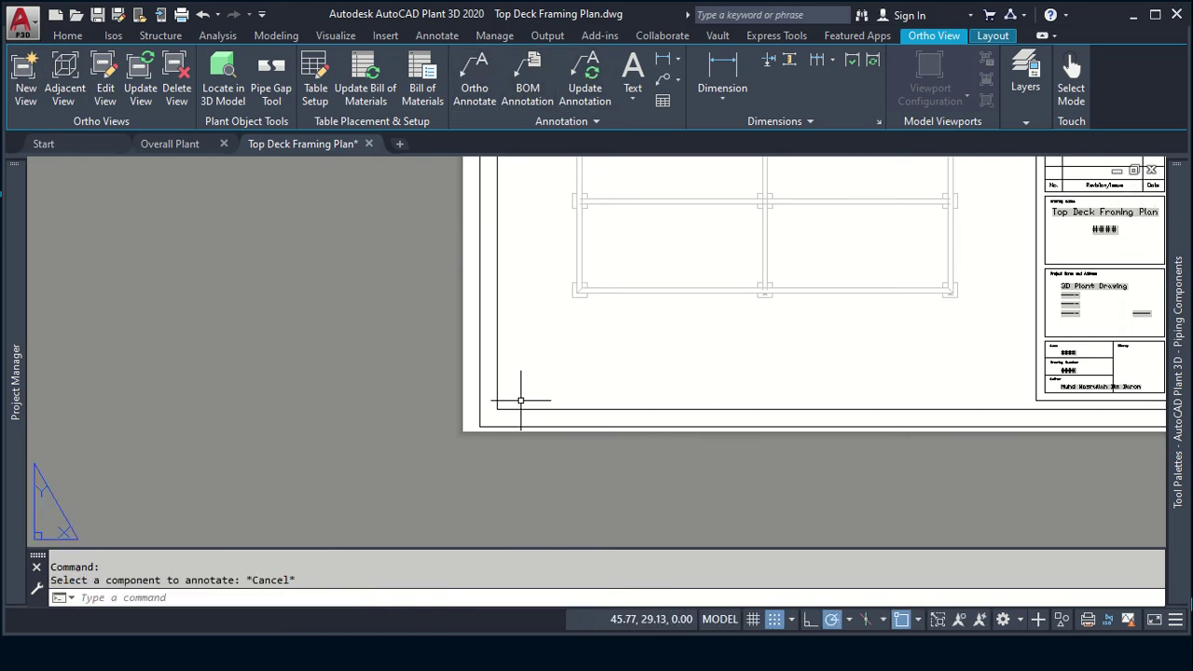
left_click(534, 458)
left_click(534, 458)
middle_click_drag(532, 453, 463, 502)
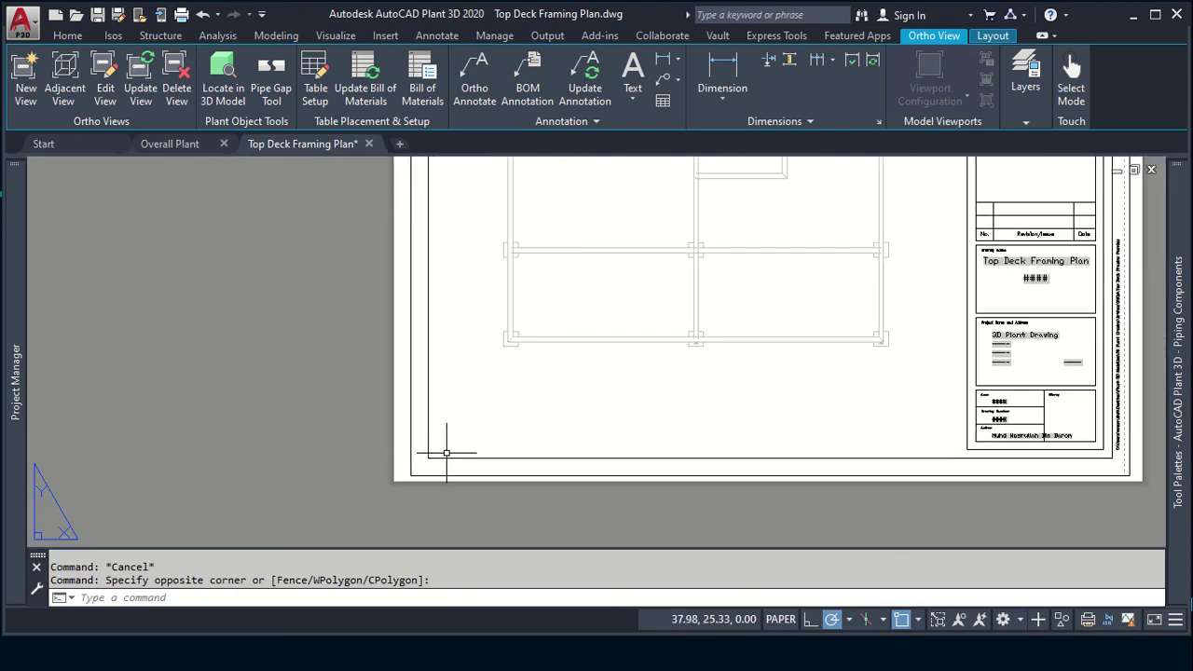
Step: Attempt to annotate a framing member on the sheet, then cancel the command
left_click(457, 68)
left_click(545, 337)
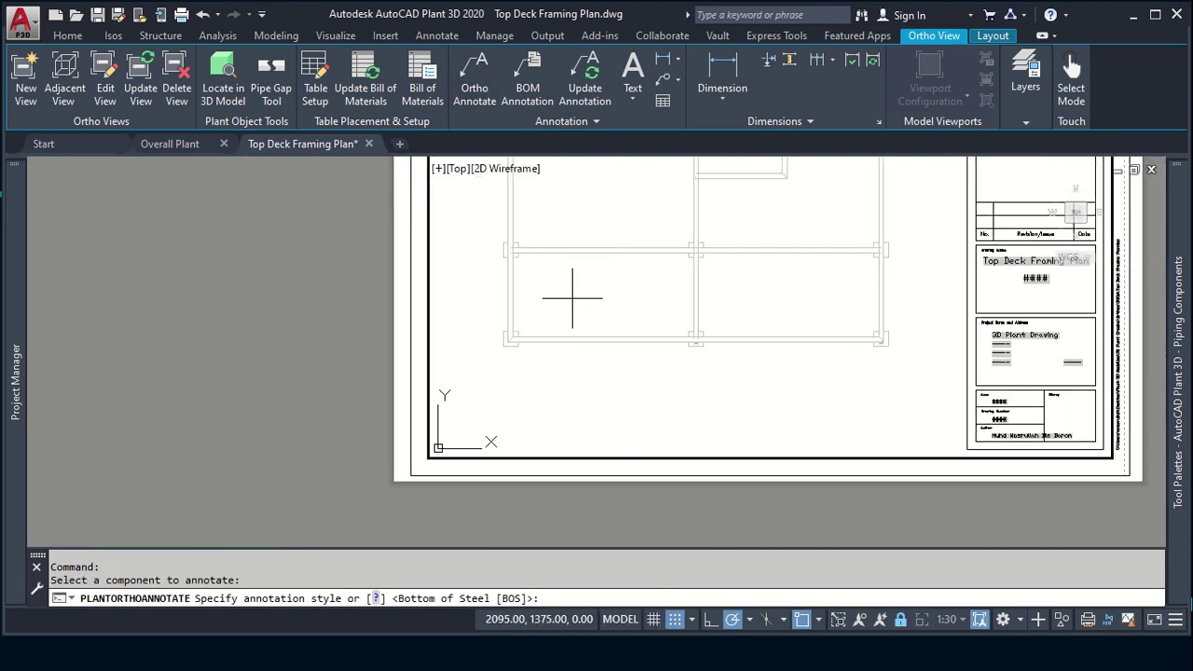
scroll(522, 307, "down", 5)
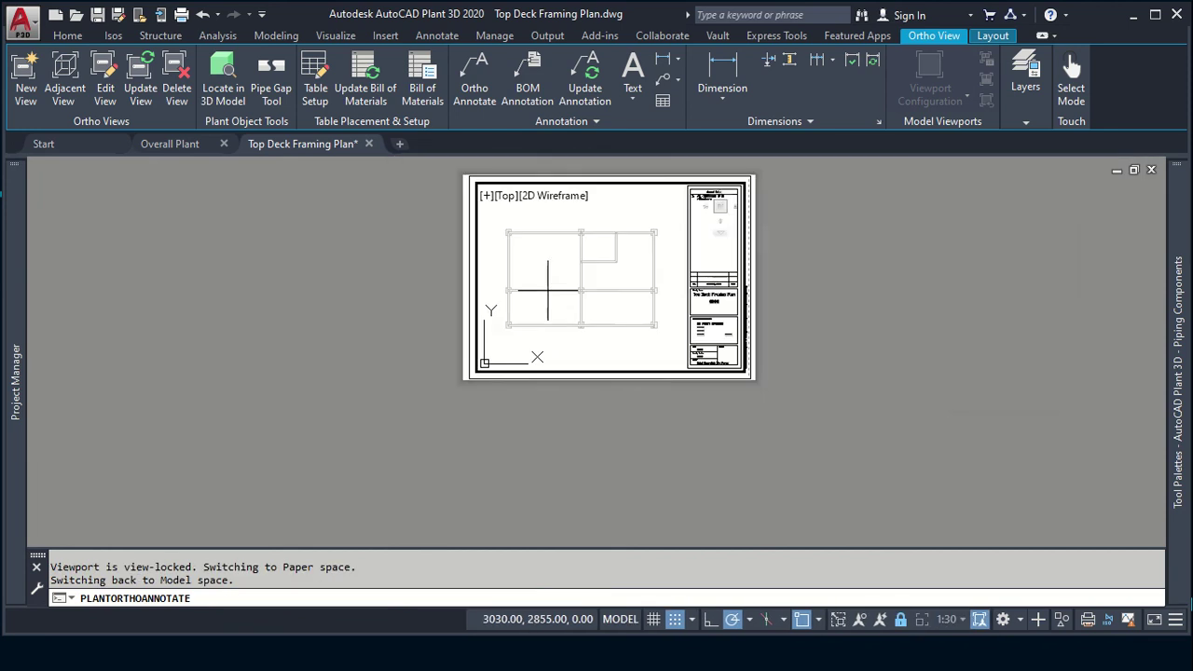
scroll(510, 321, "up", 5)
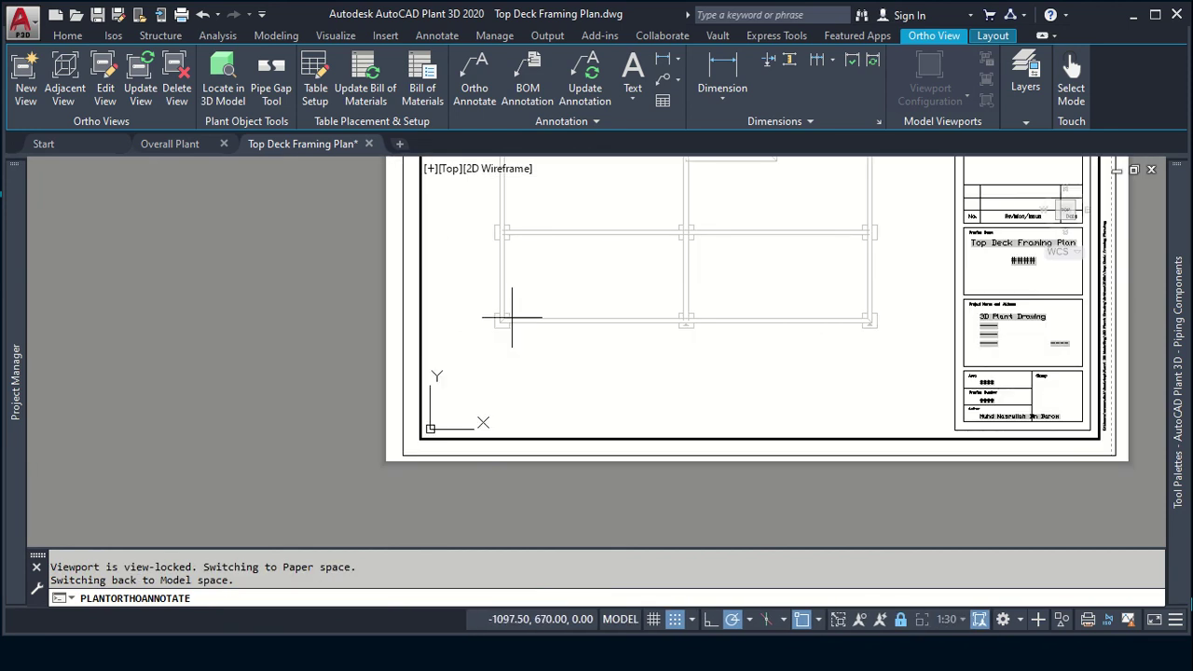
key("Escape")
key("Escape")
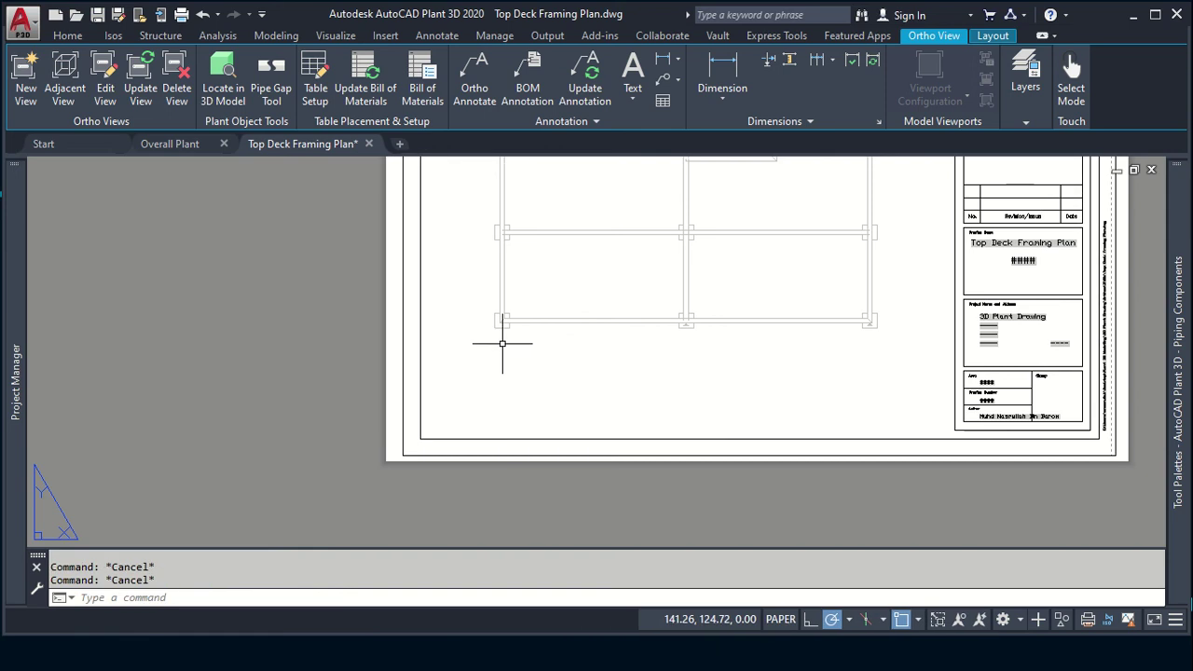
Step: Centre the plan, activate the viewport, and retry annotating a framing member before cancelling
middle_click_drag(631, 314, 461, 389)
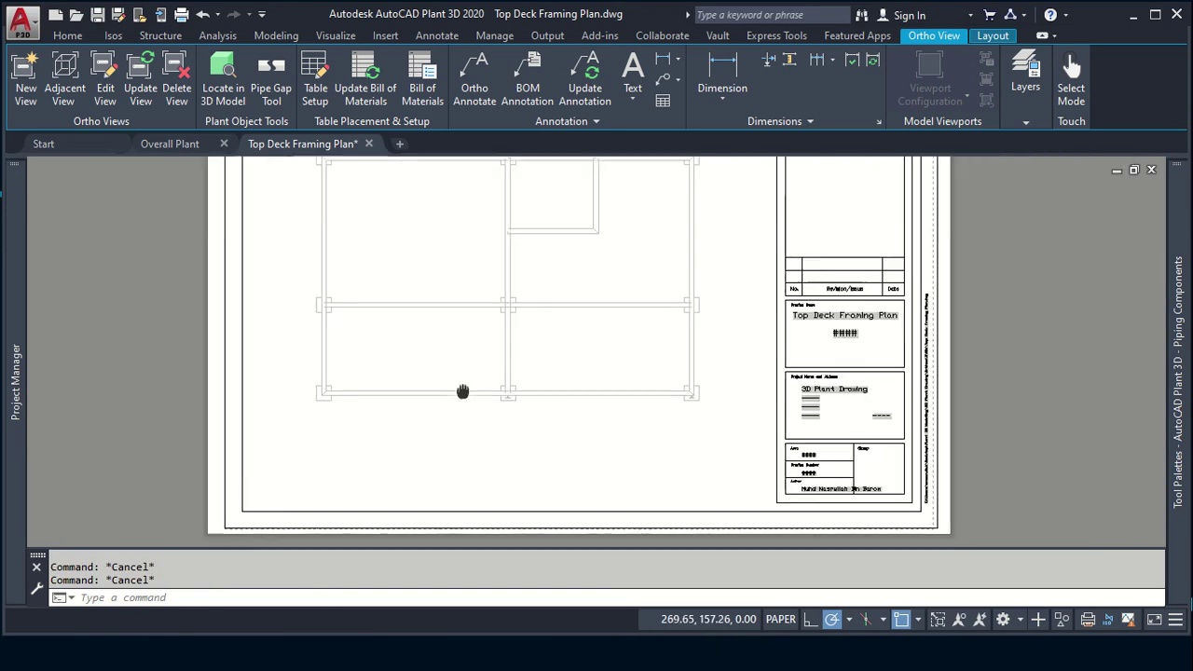
left_click(1040, 315)
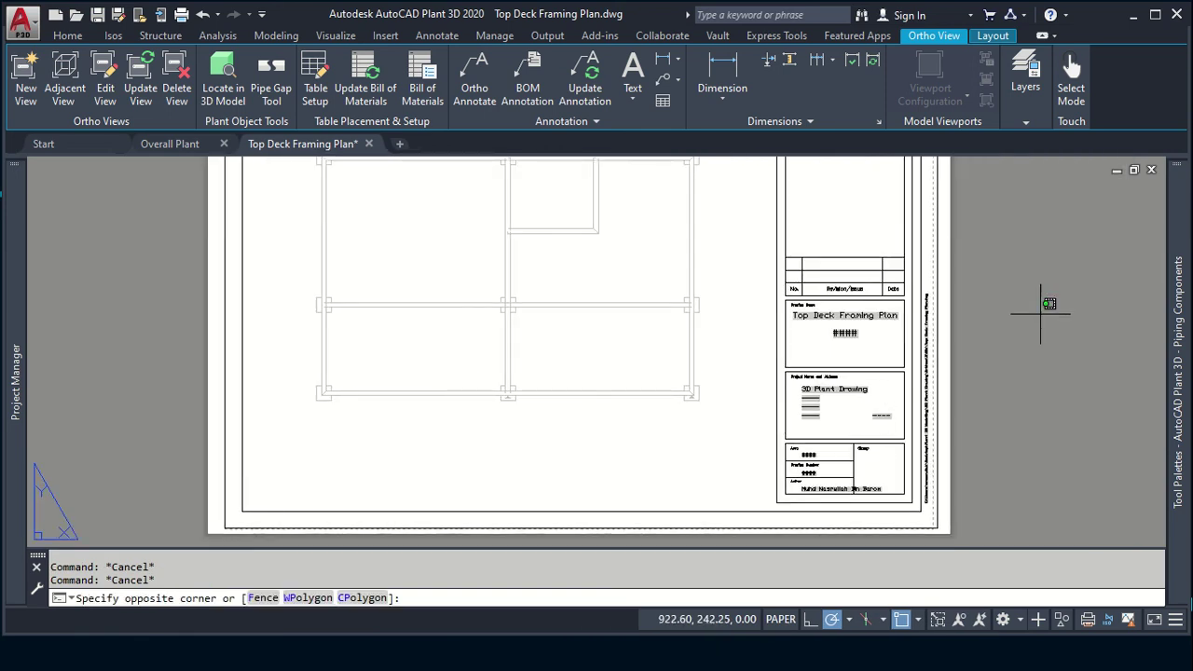
left_click(983, 247)
middle_click_drag(953, 298, 934, 386)
double_click(652, 247)
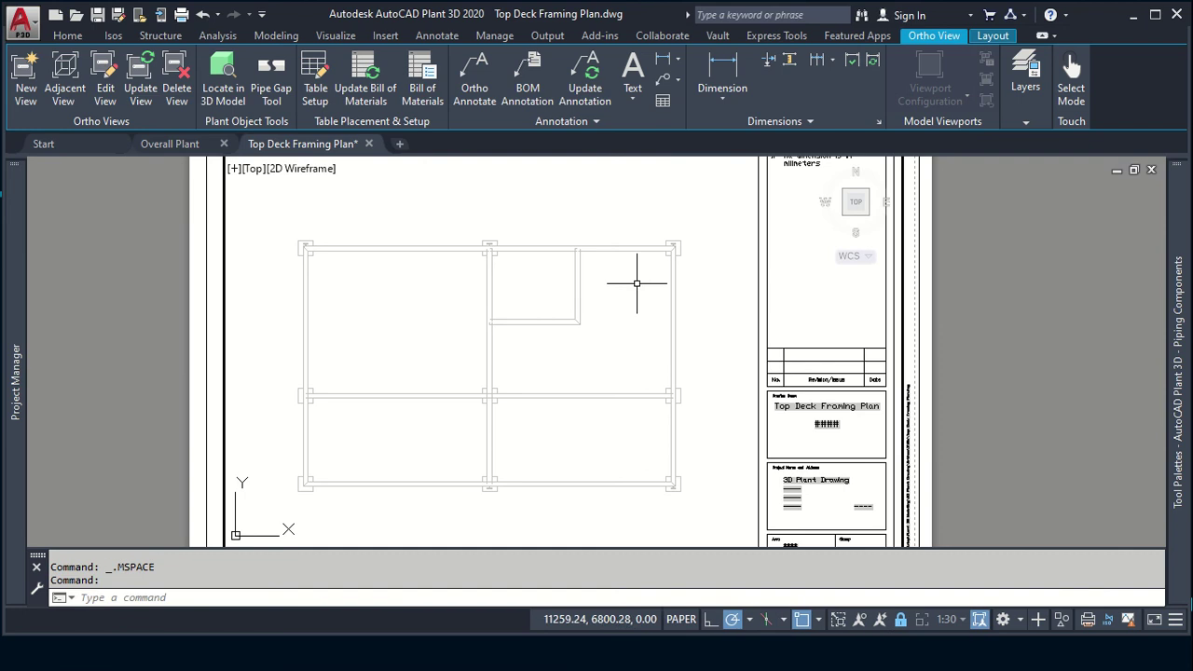
left_click(473, 78)
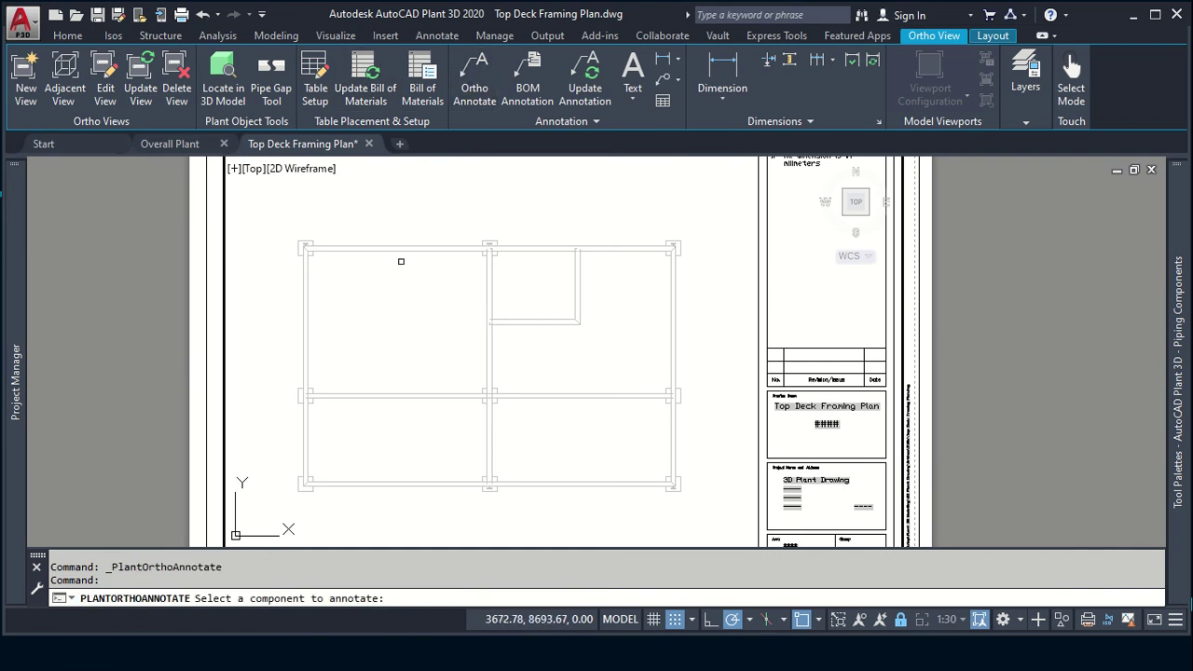
left_click(363, 397)
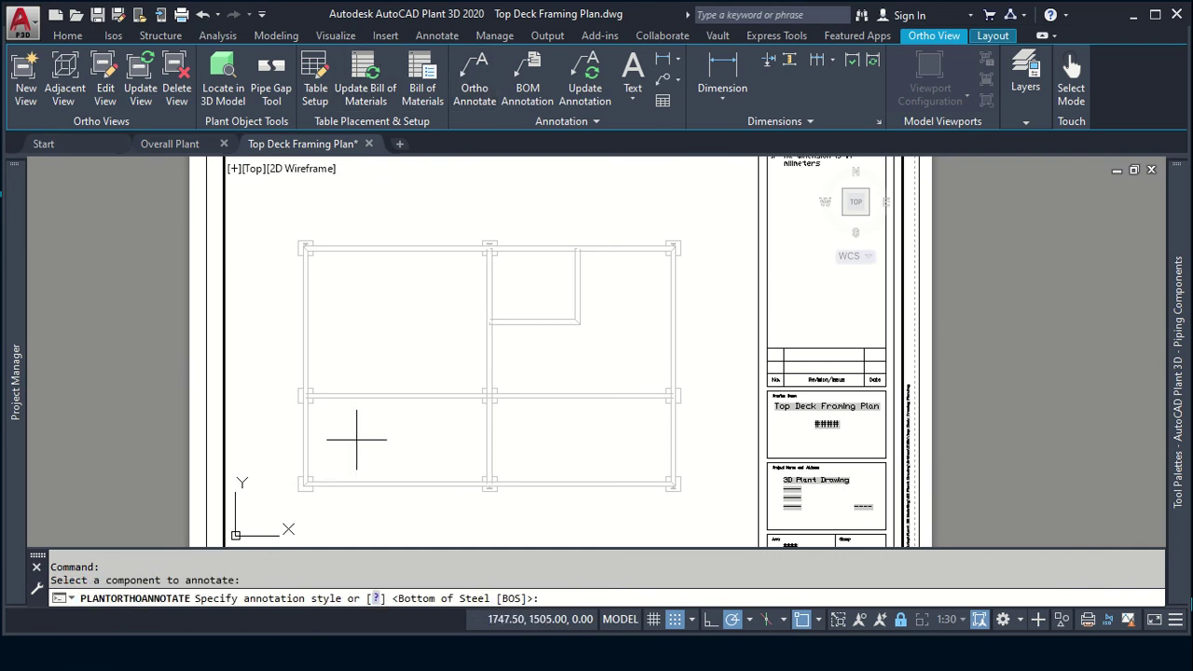
key("Escape")
key("Escape")
key("Escape")
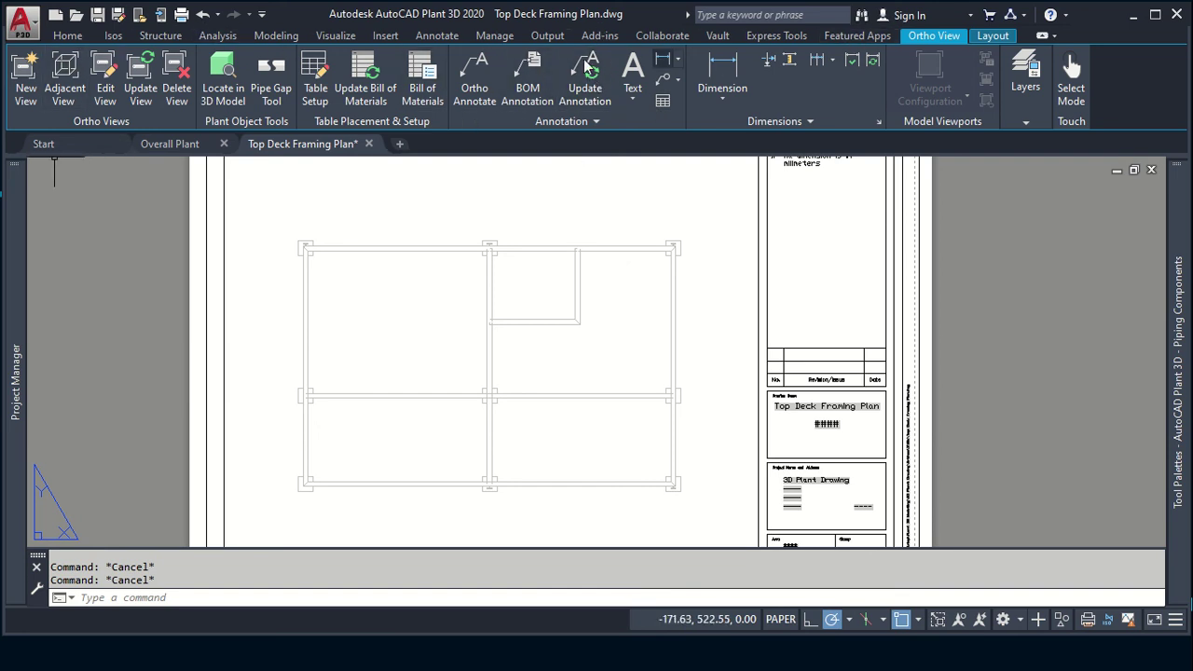
Step: Browse the Structure, Analysis, 3D Modeling and Visualize ribbon tools, ending on Annotate
left_click(597, 122)
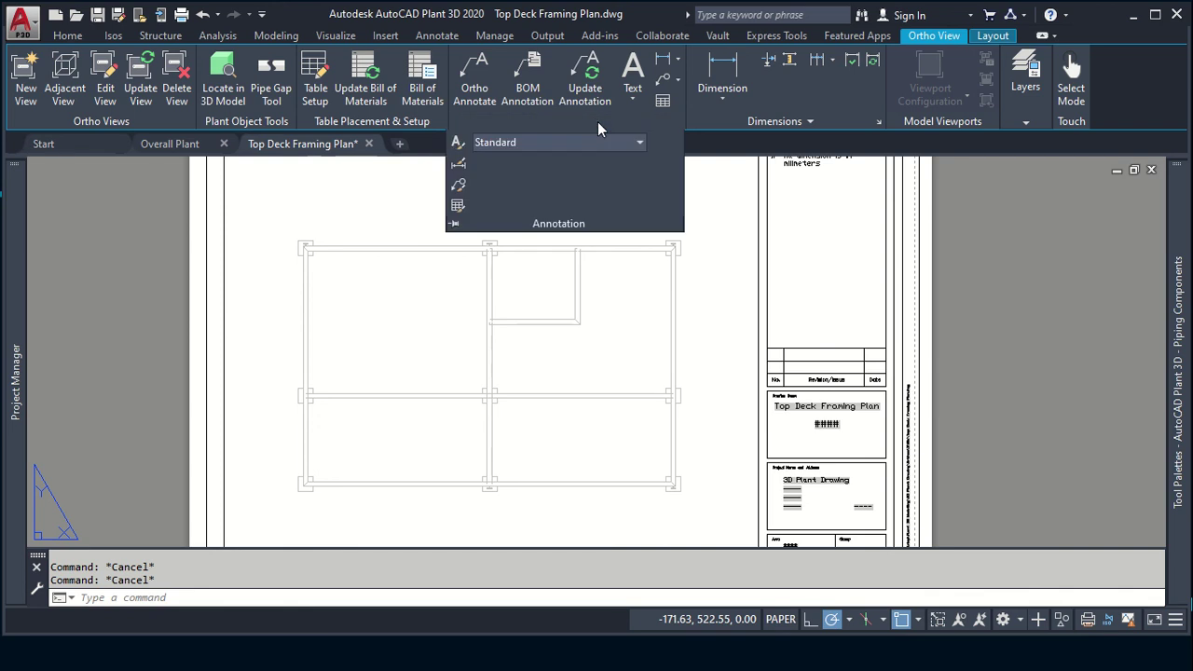
left_click(151, 33)
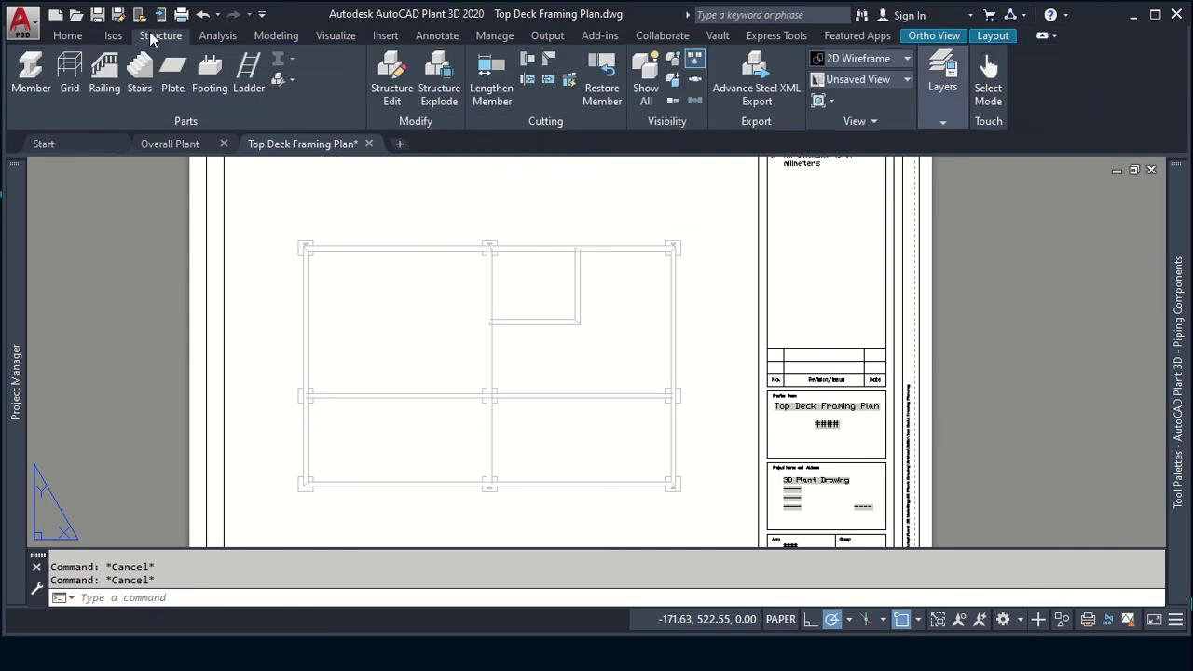
left_click(214, 41)
left_click(268, 35)
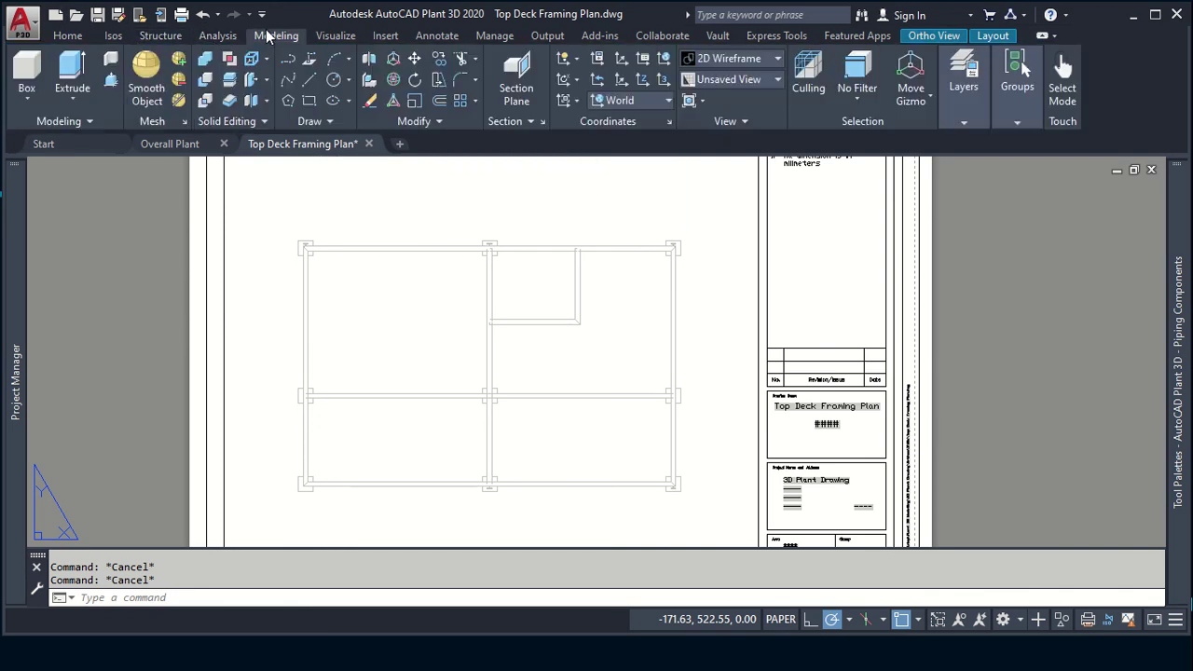
left_click(344, 37)
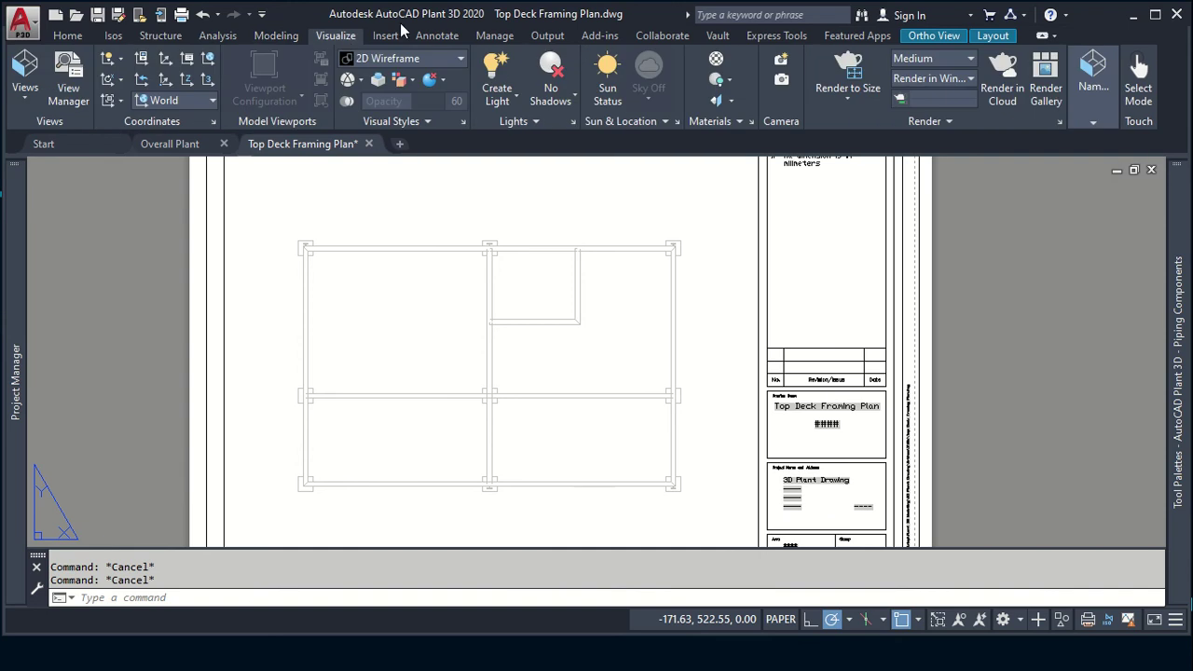
left_click(442, 41)
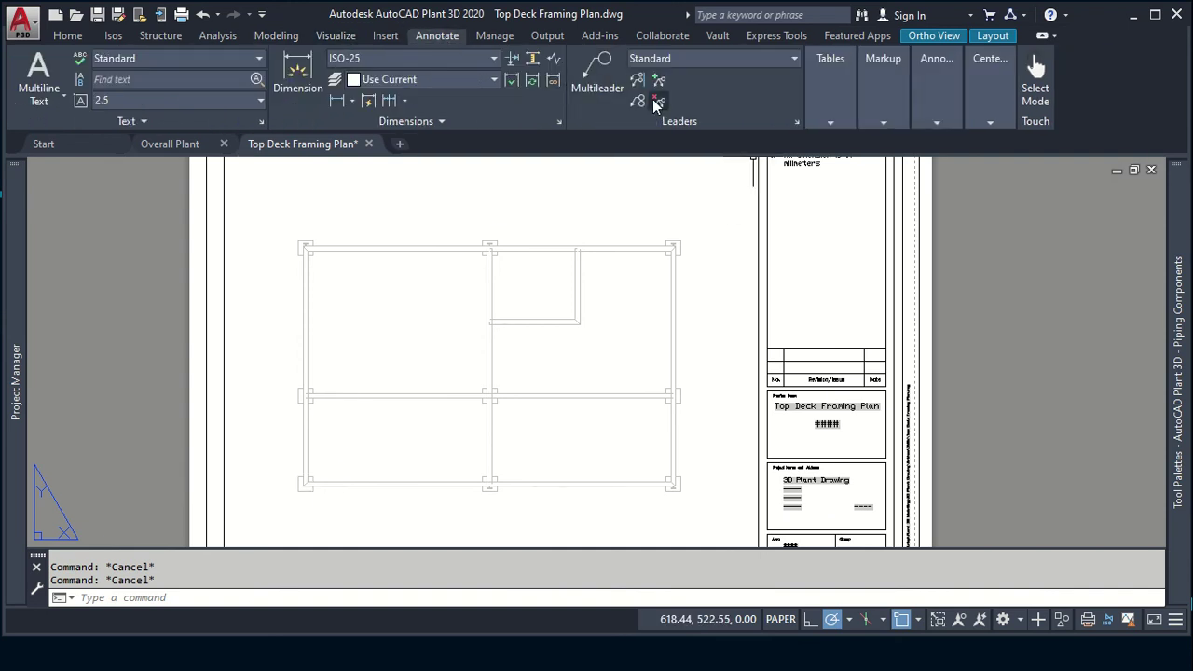
Step: Start a multileader from the lower-left column corner, set its landing, and check the reference slide
left_click(599, 74)
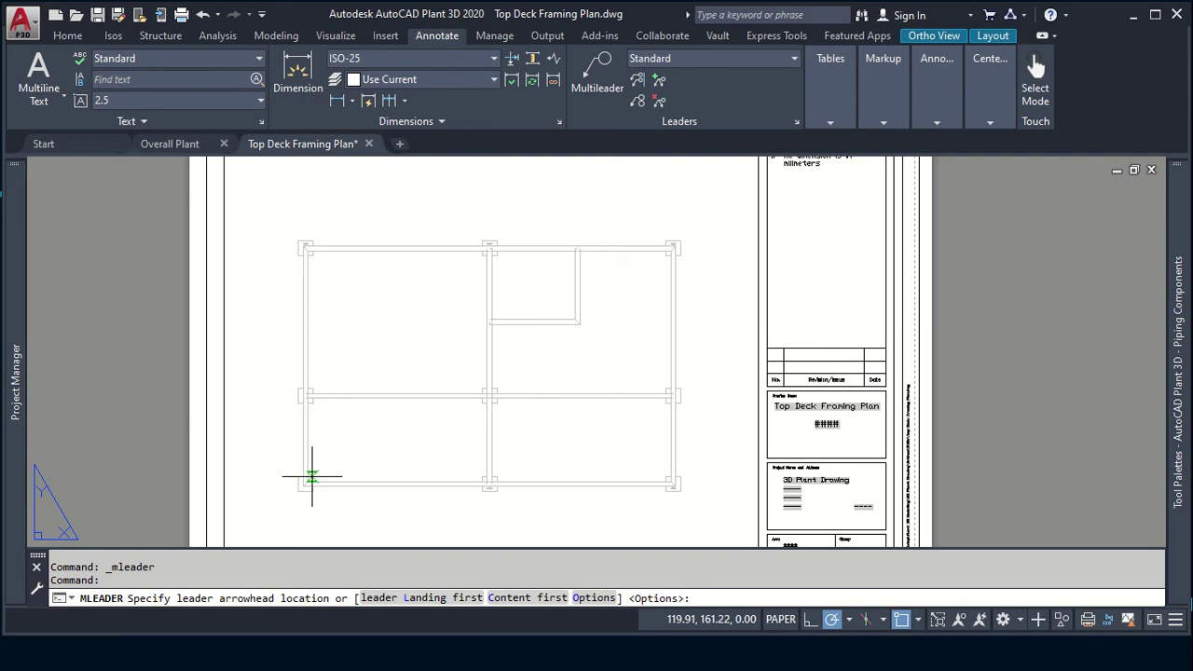
scroll(312, 481, "up", 5)
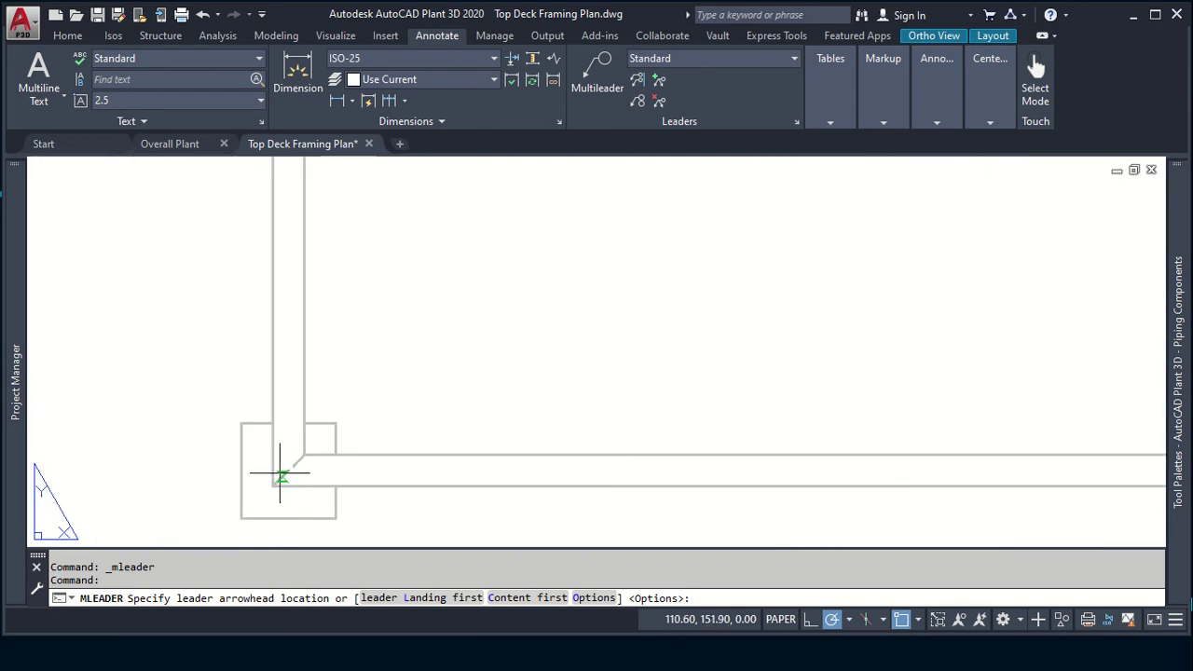
left_click(288, 471)
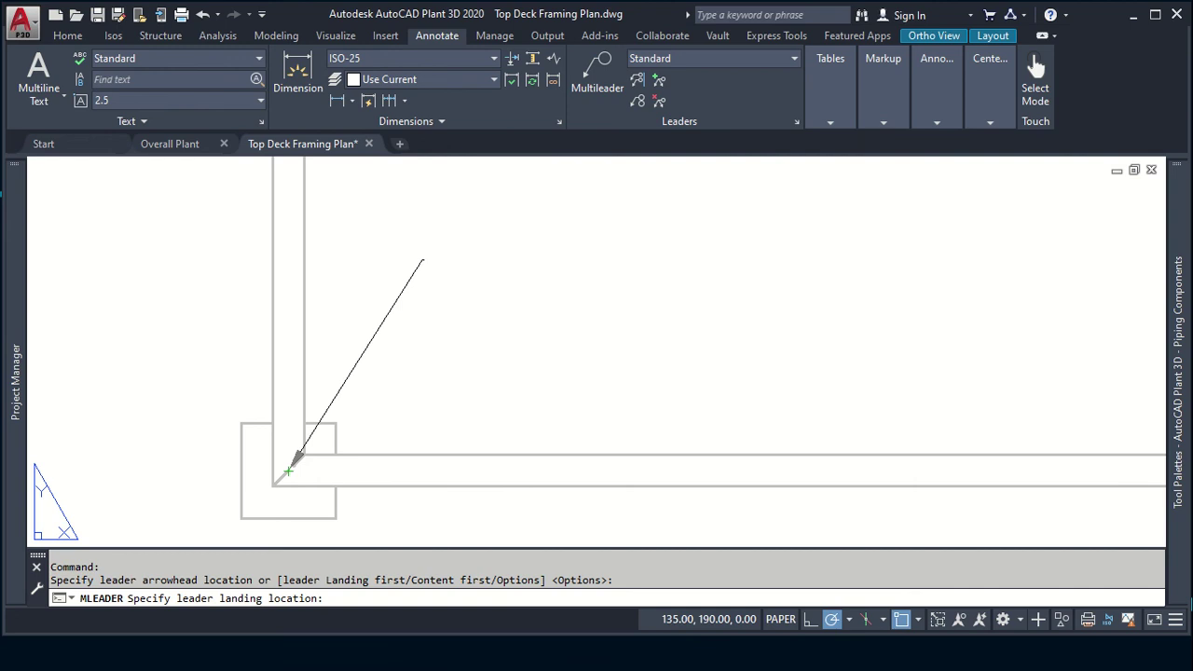
left_click(423, 260)
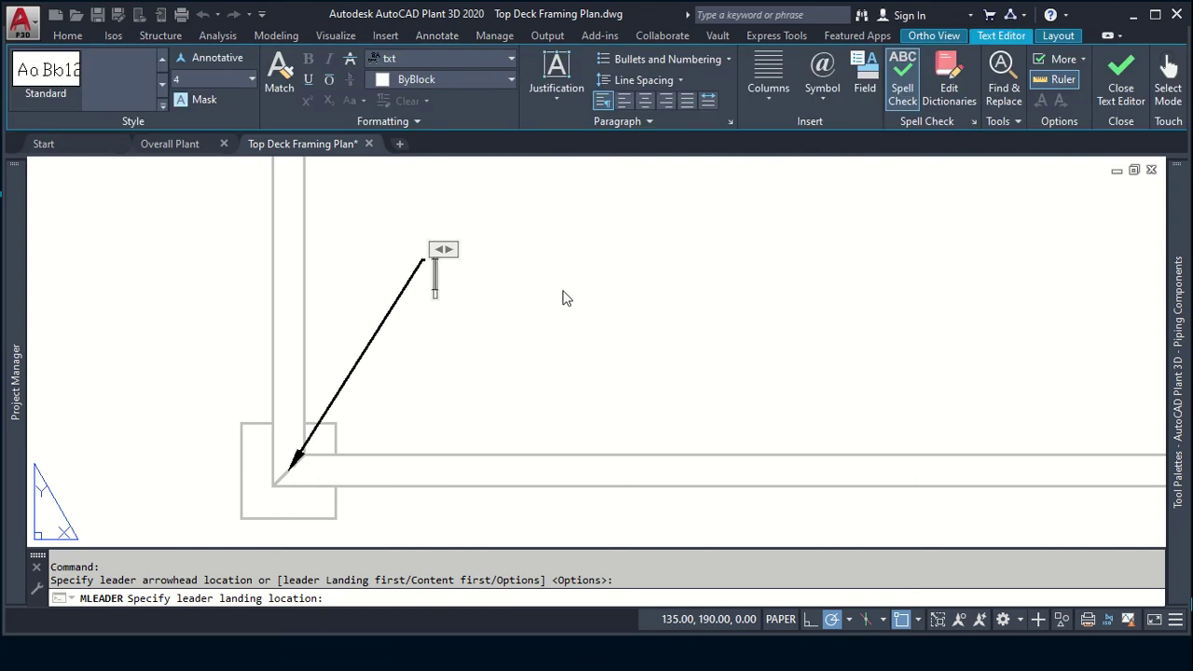
key("alt+Tab")
left_click(536, 298)
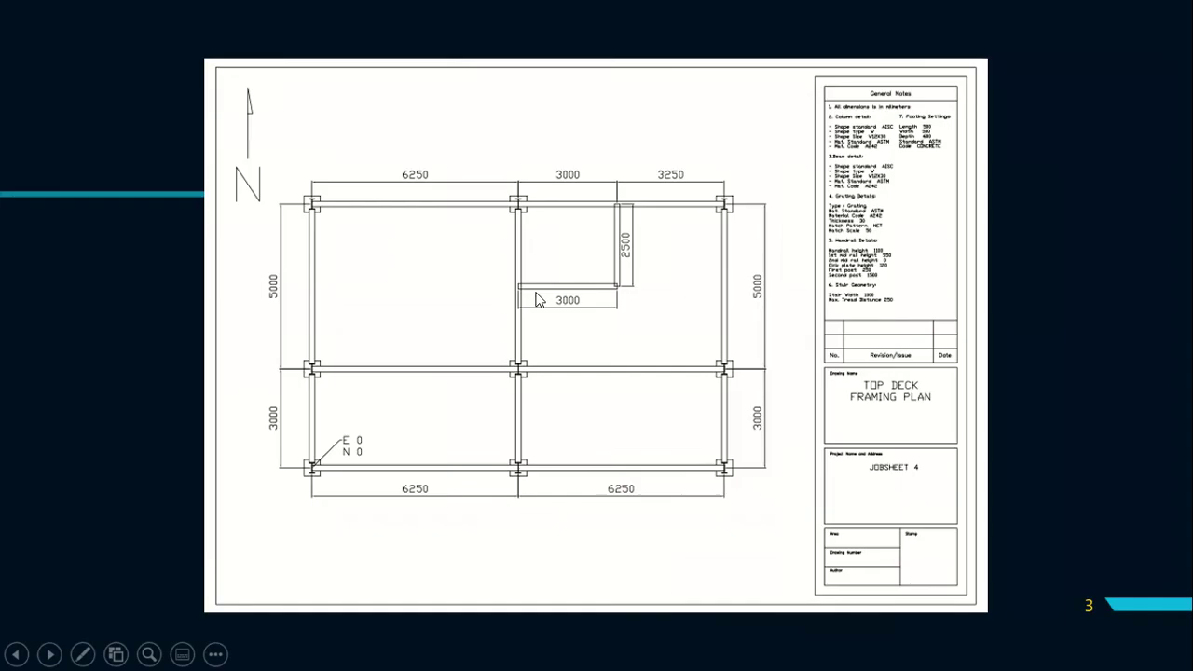
key("alt+Tab")
key("alt+Tab")
key("alt+Tab")
key("alt+Tab")
key("alt+Tab")
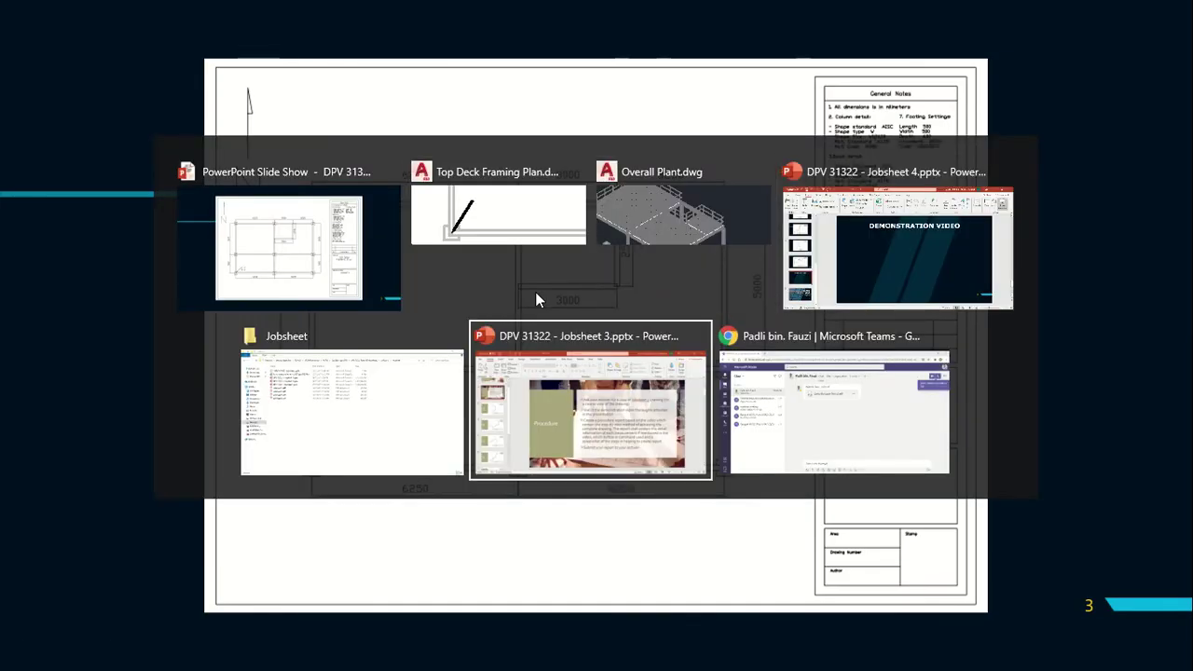
key("alt+Tab")
key("alt+Tab")
key("alt+Tab")
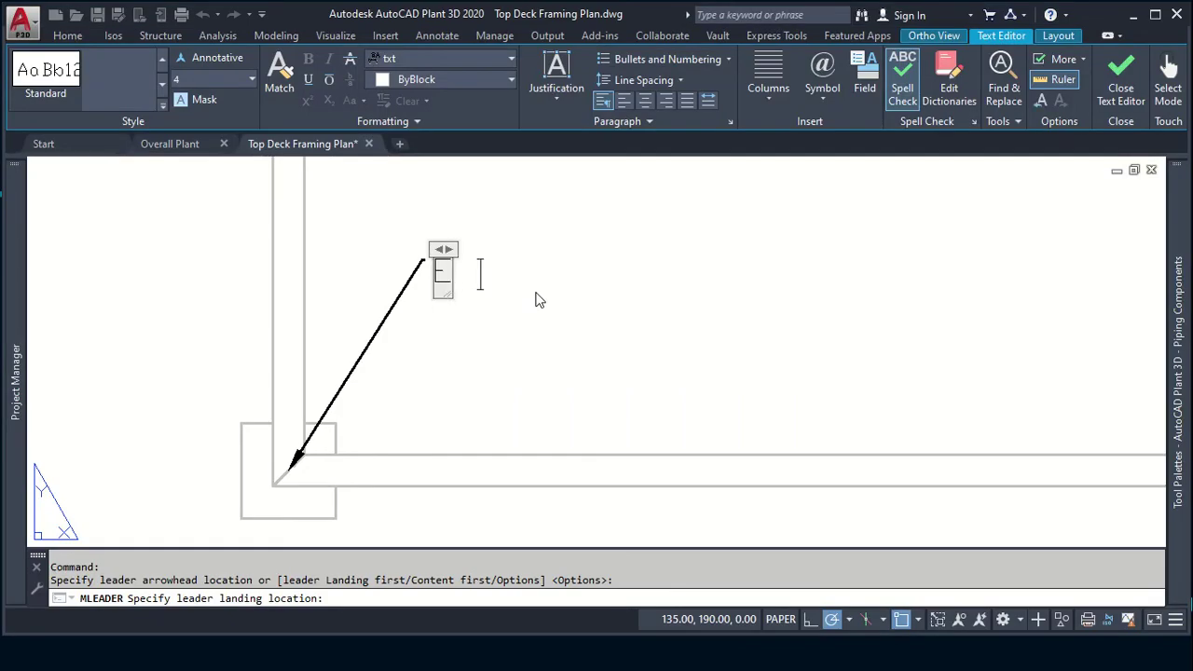
Step: Enter the leader text as E 0 and N 0 on two lines, then zoom out to the whole sheet
type(" 0")
key("Return")
type("N 0")
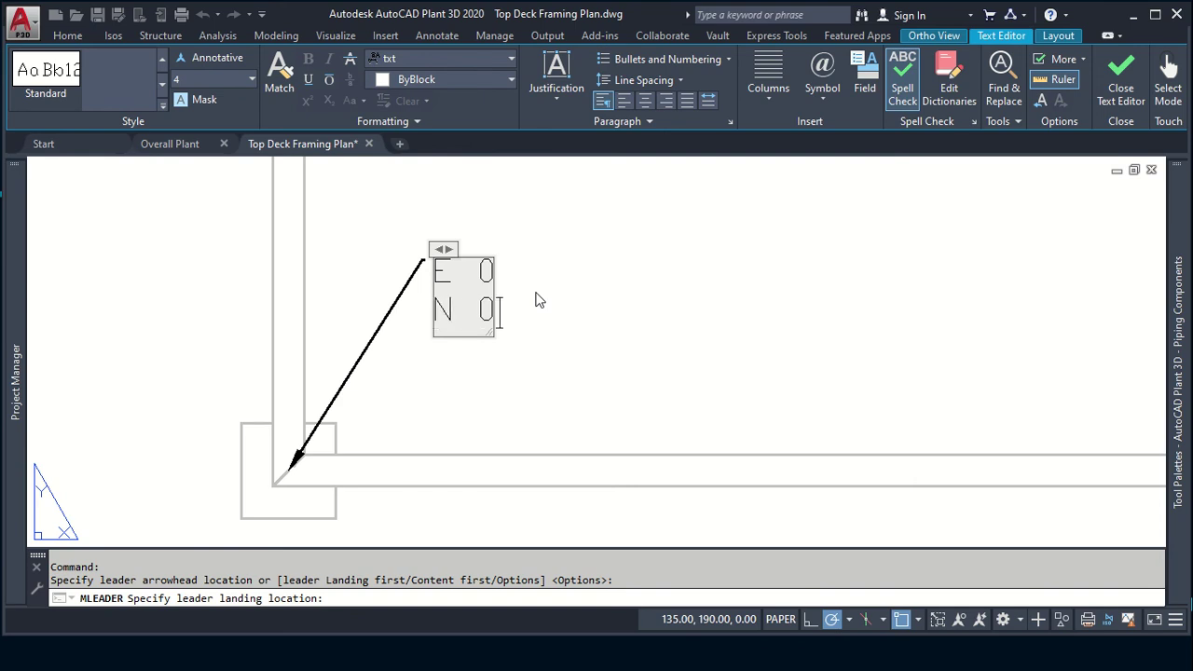
left_click(537, 299)
scroll(700, 280, "down", 2)
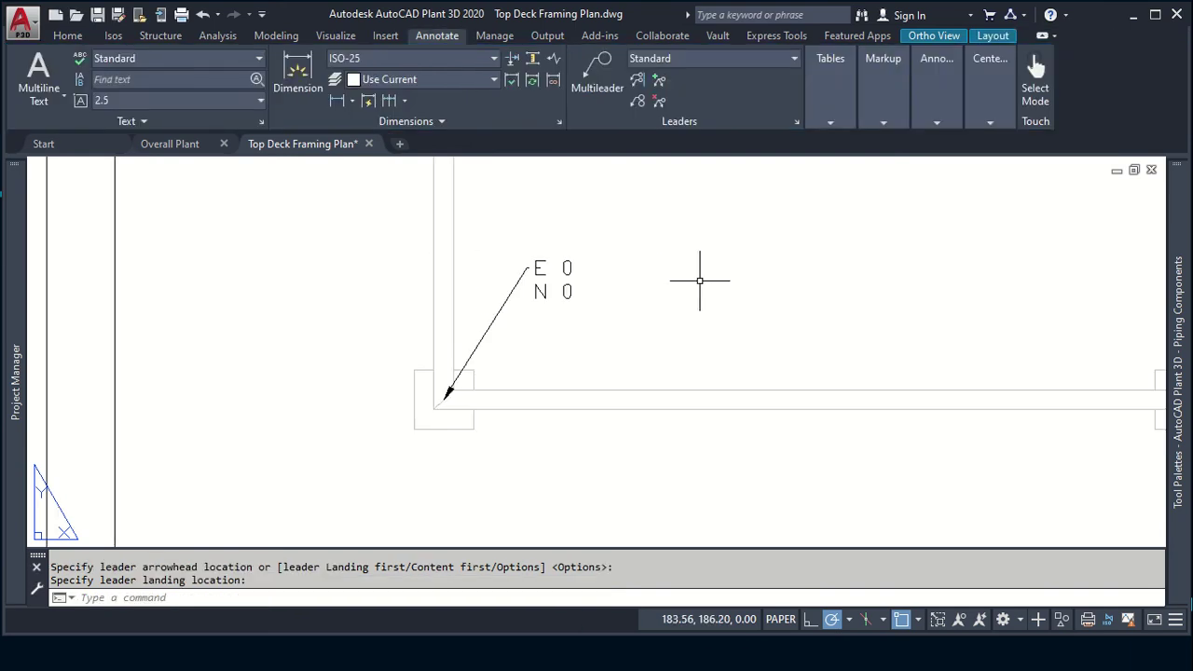
middle_click_drag(727, 271, 426, 407)
scroll(458, 367, "down", 2)
scroll(474, 357, "down", 1)
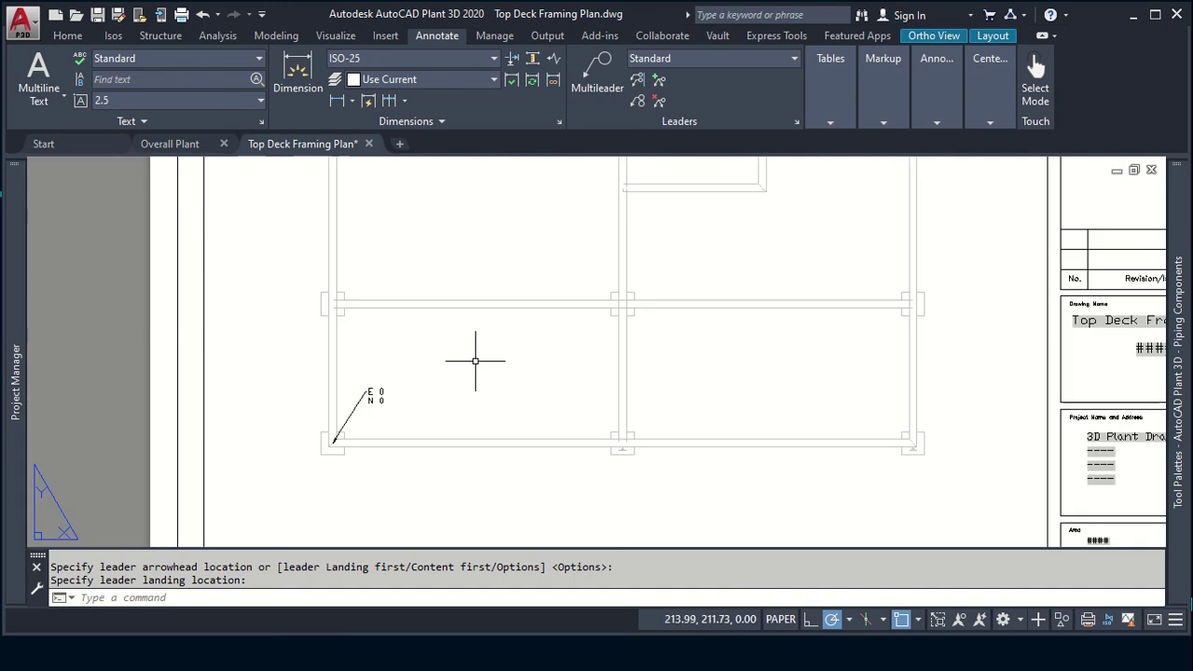
middle_click_drag(588, 234, 516, 400)
scroll(540, 333, "down", 3)
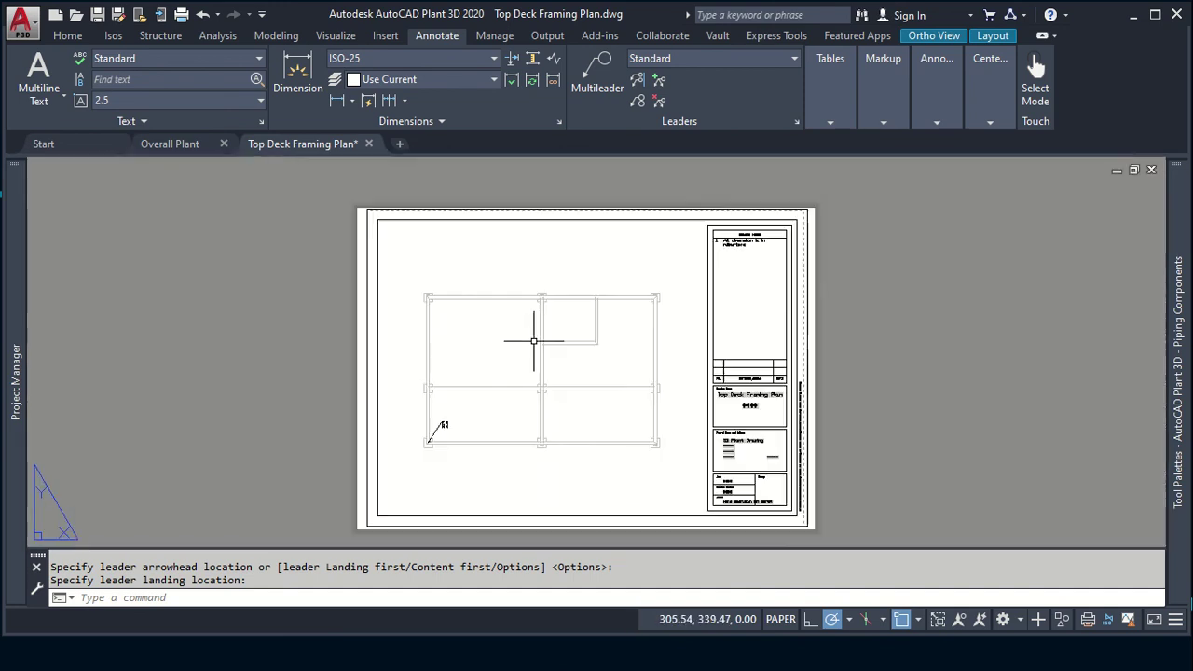
scroll(477, 274, "up", 3)
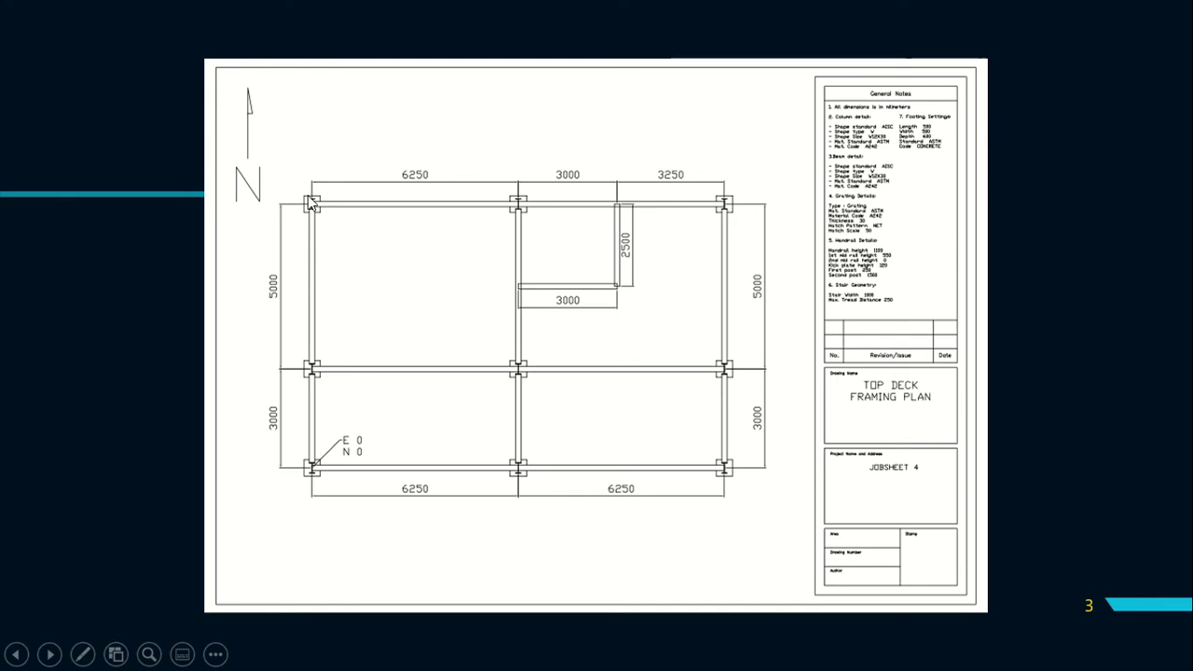
key("alt+Tab")
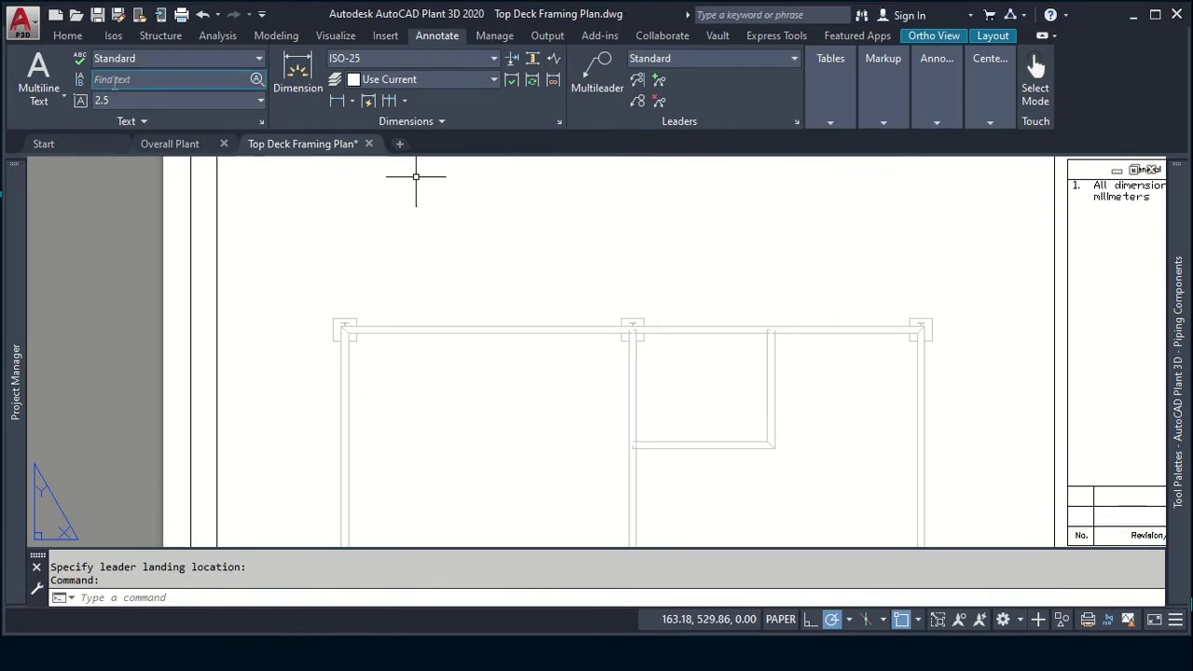
Step: Start a dimension, then cancel the stray start point picked while checking the reference slide
left_click(306, 67)
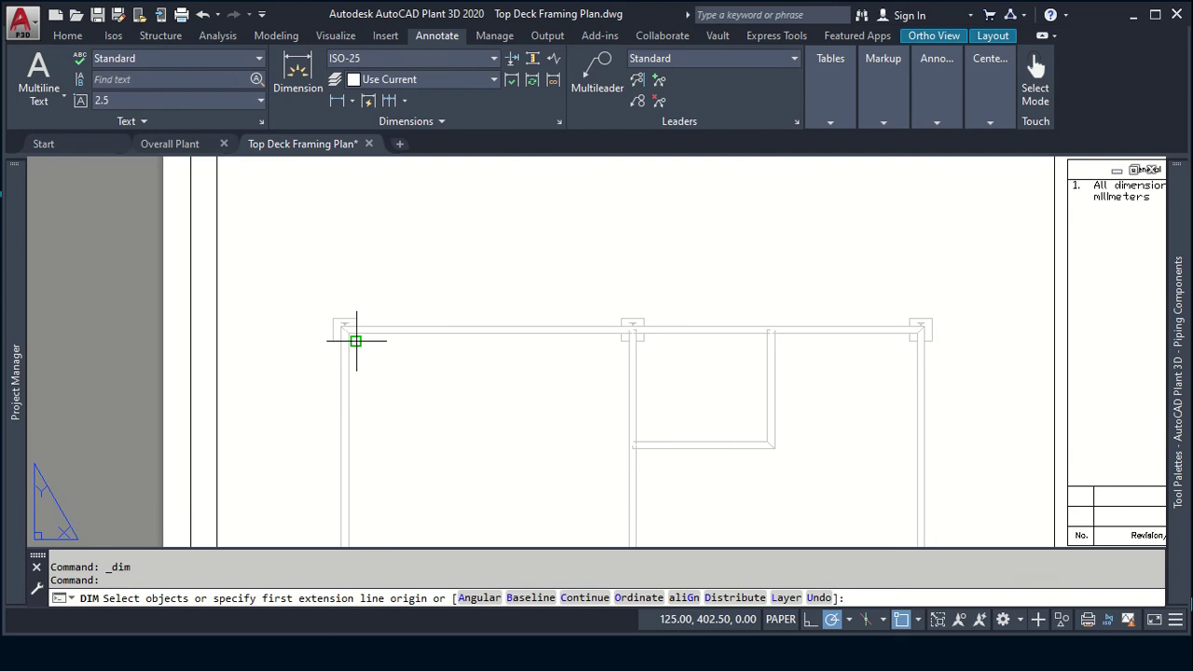
scroll(352, 336, "up", 2)
scroll(340, 332, "up", 4)
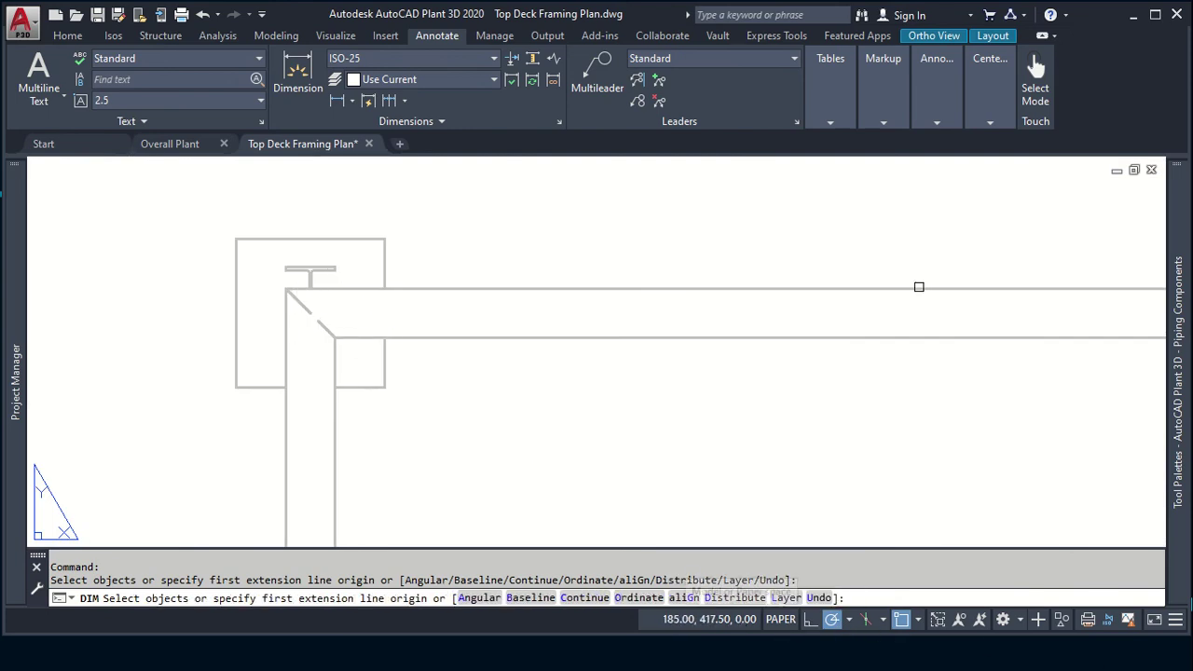
left_click(1174, 624)
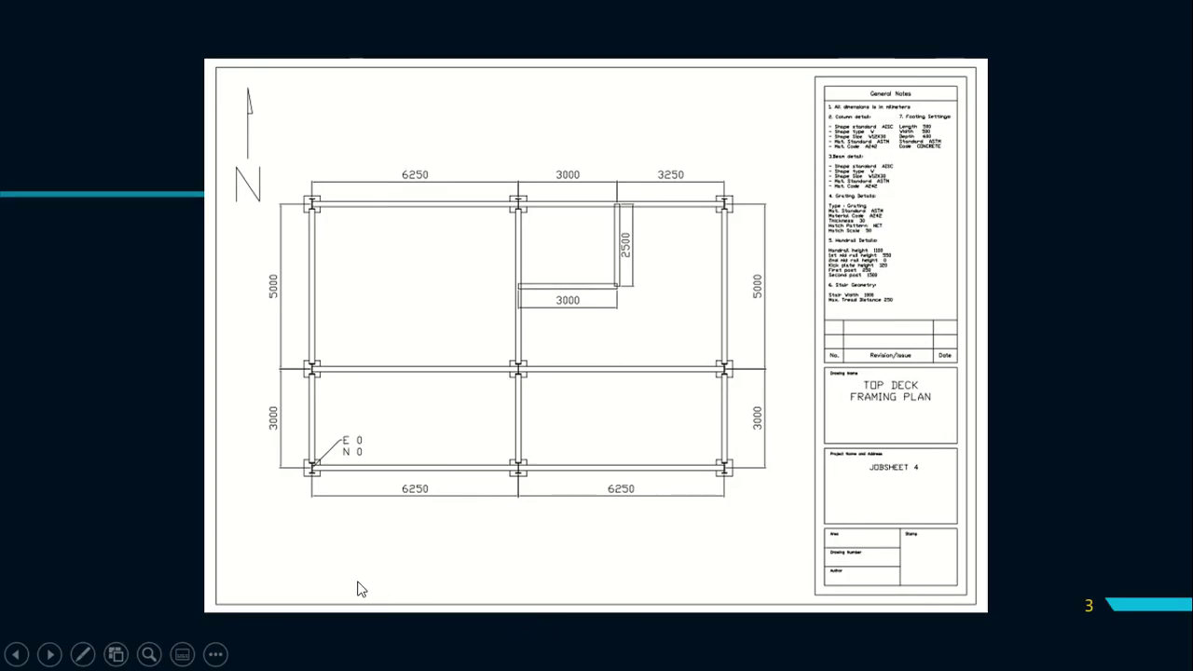
key("alt+Tab")
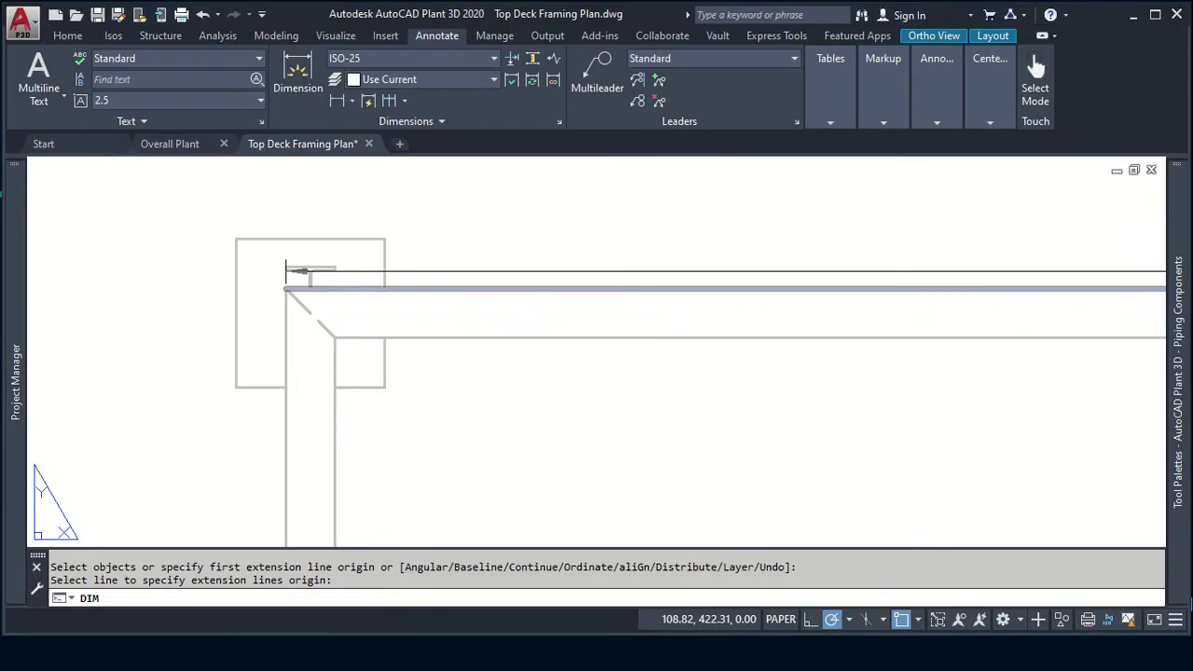
key("Escape")
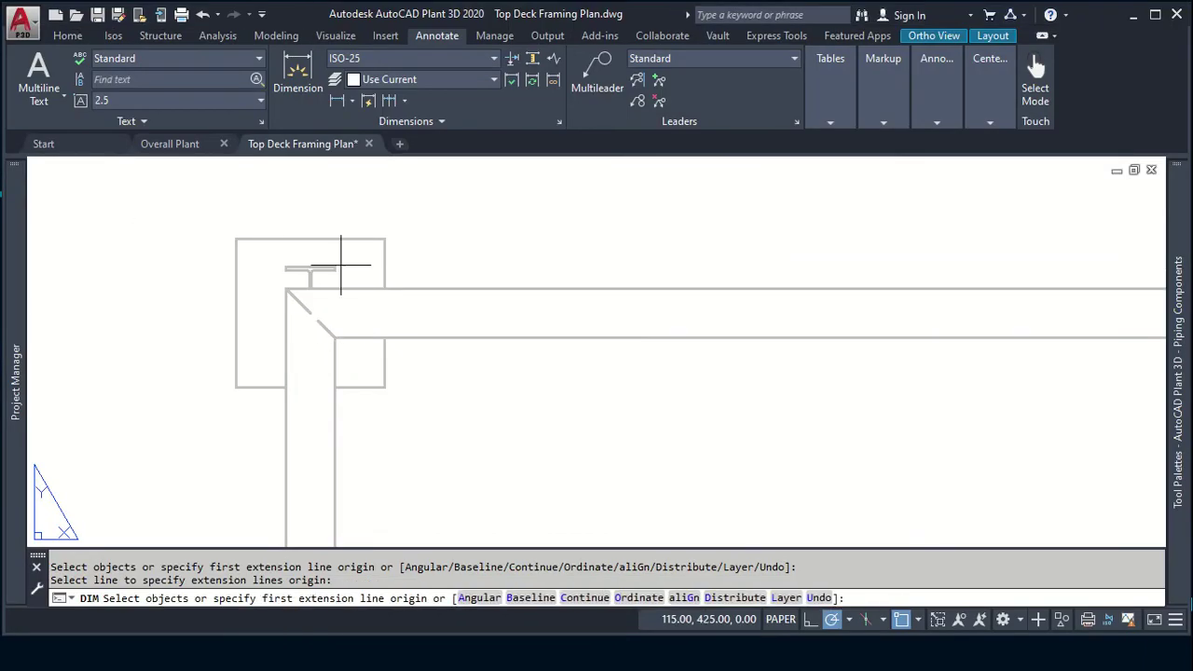
scroll(319, 285, "down", 4)
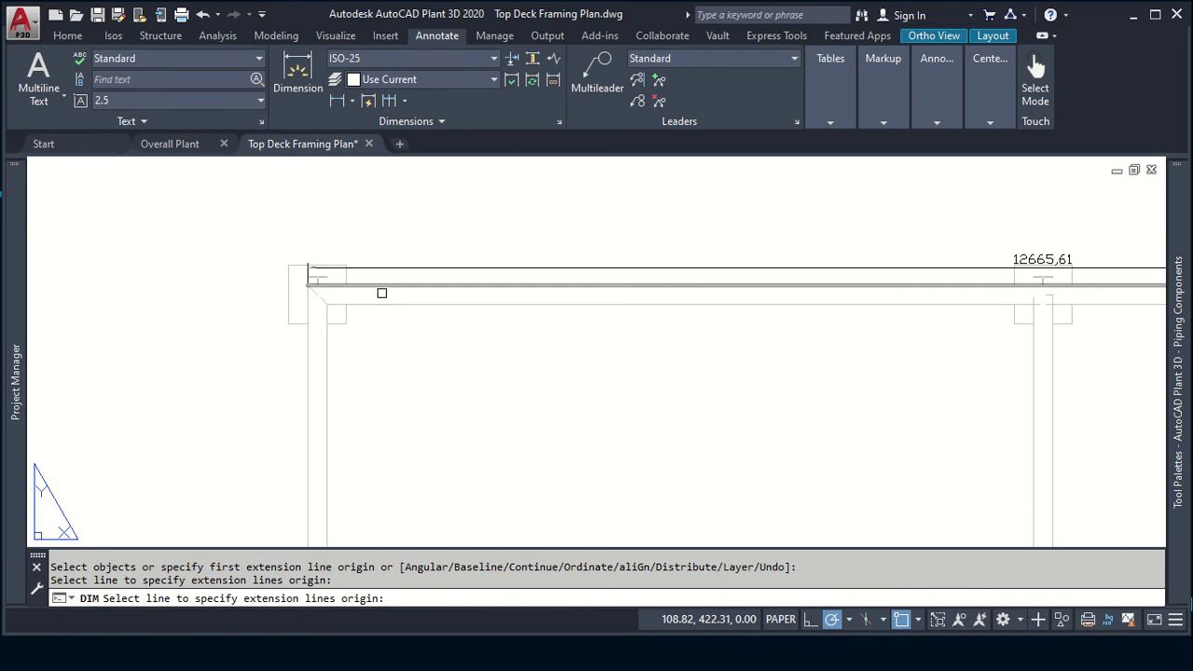
Step: Begin the top-beam dimension at the top-left column corner with grid, ortho and object snapping off
left_click(320, 301)
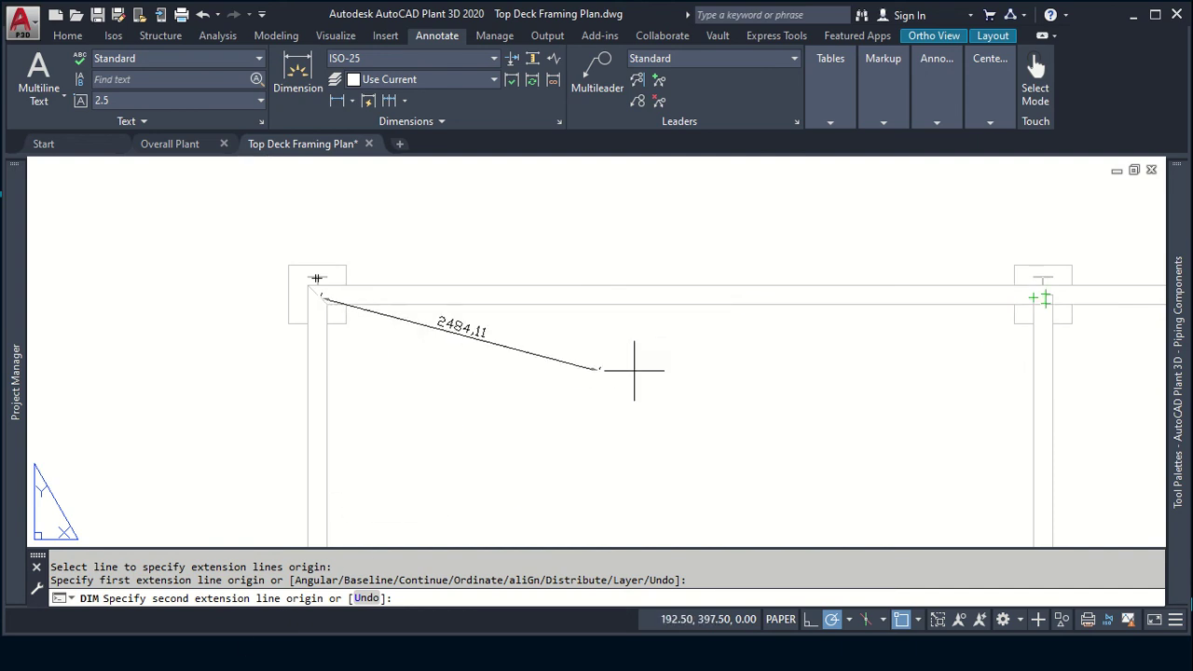
key("F7")
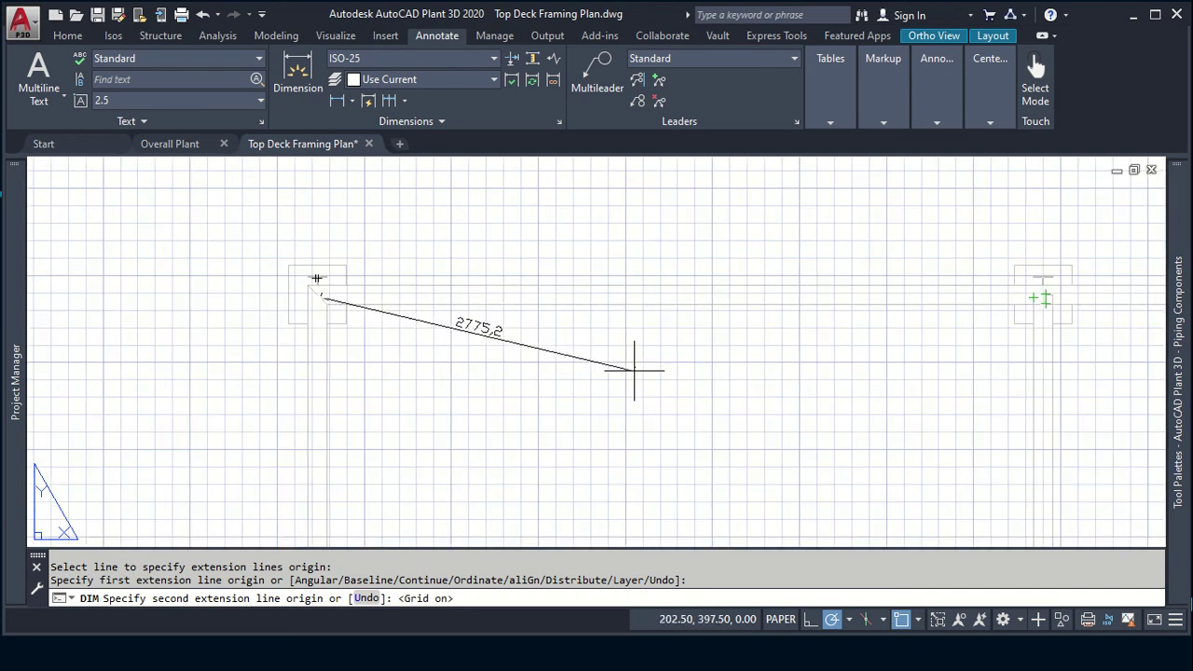
key("F7")
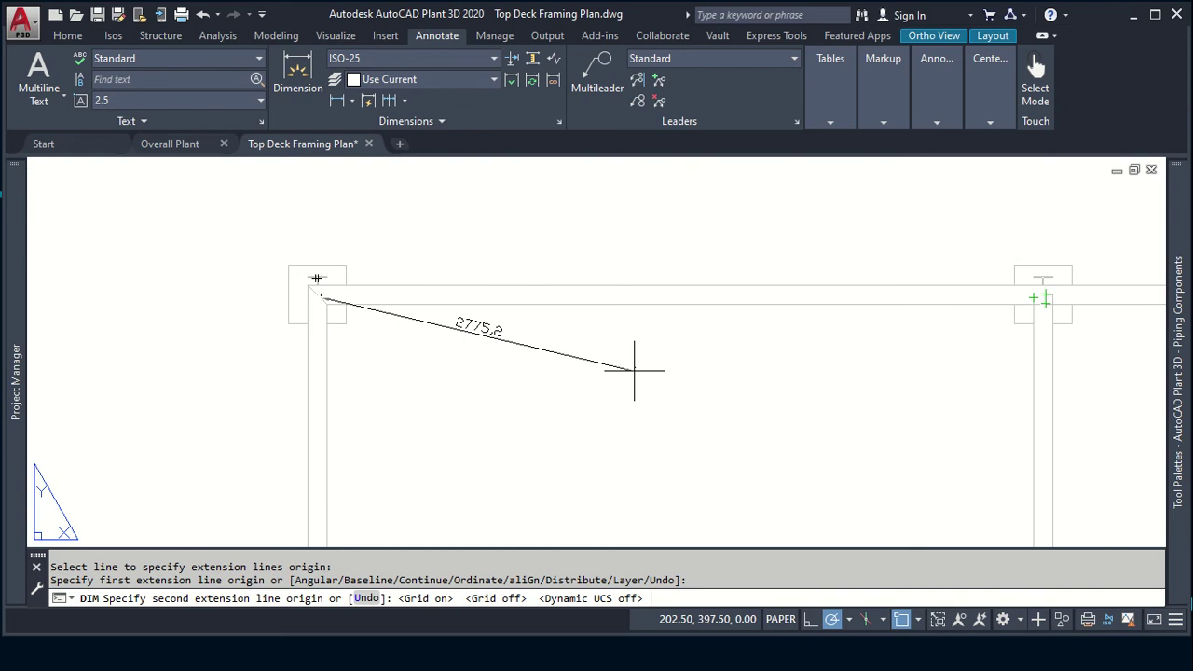
key("F8")
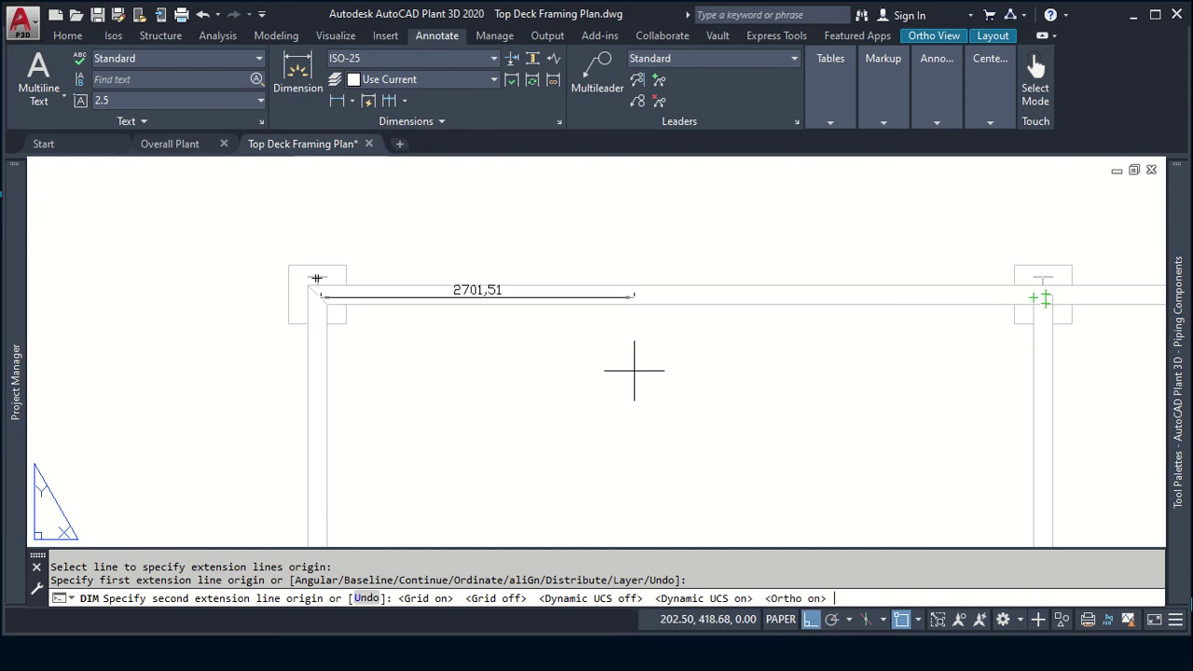
key("F8")
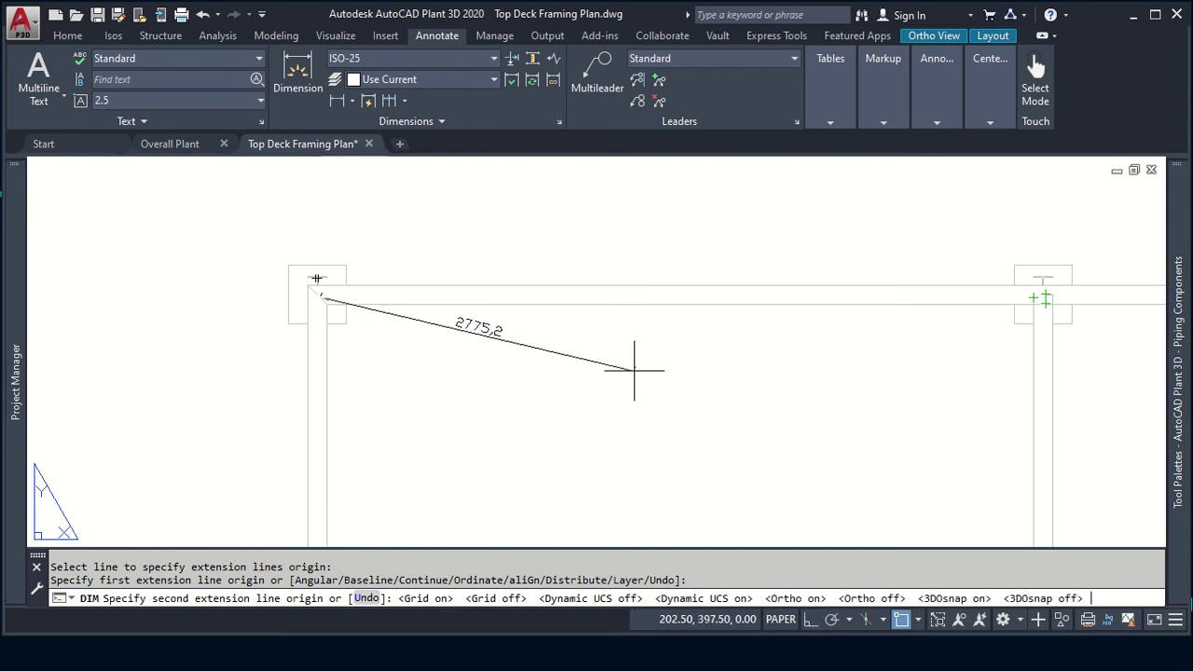
key("F3")
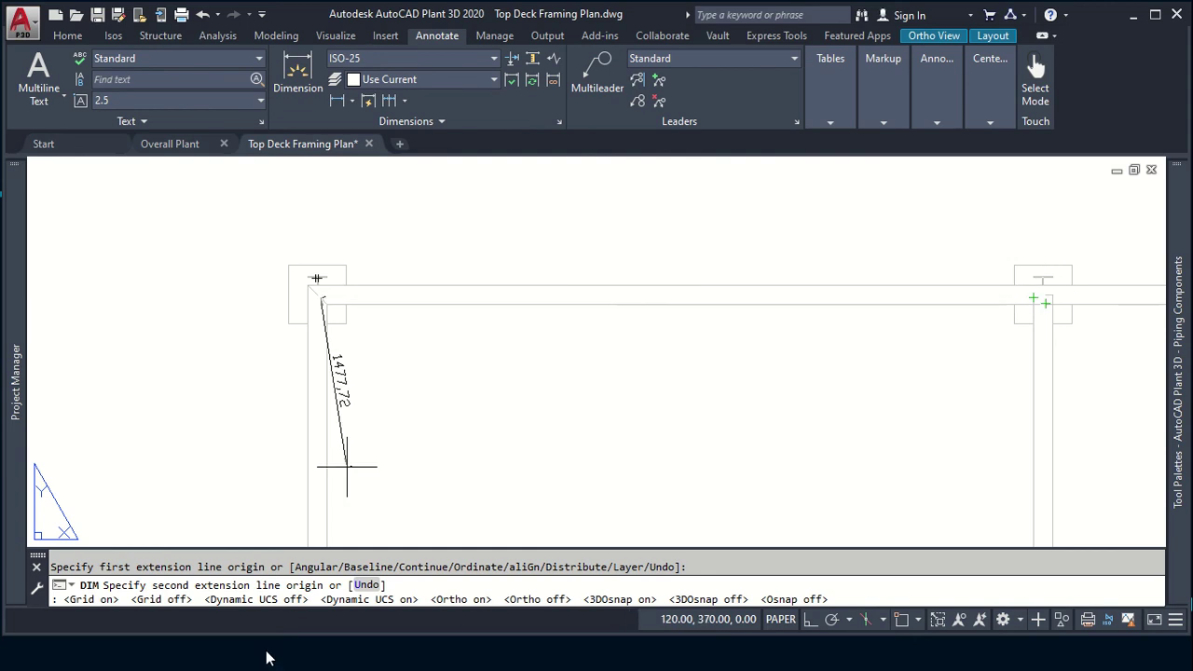
key("alt+Tab")
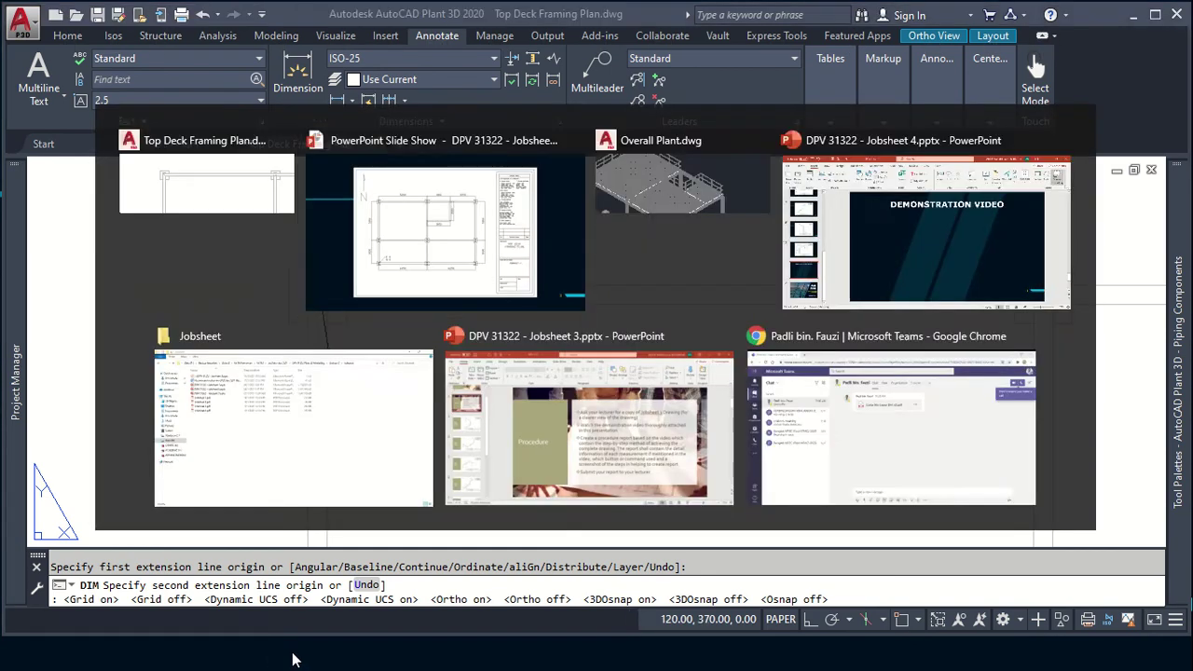
key("alt+Tab")
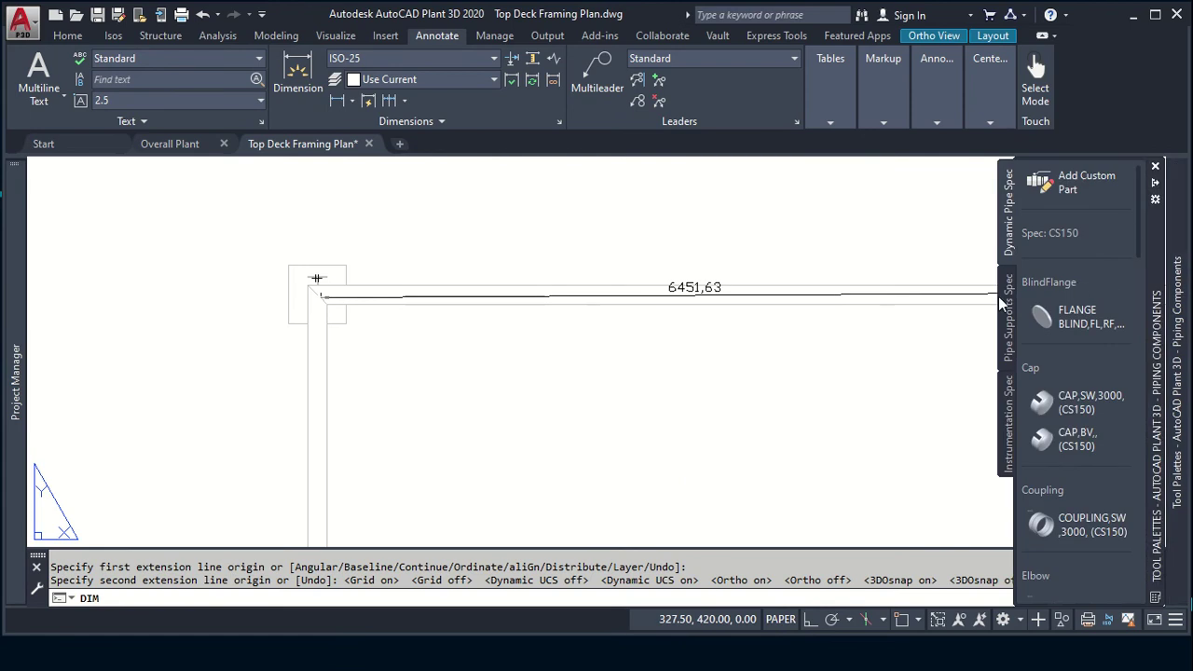
middle_click_drag(911, 299, 804, 311)
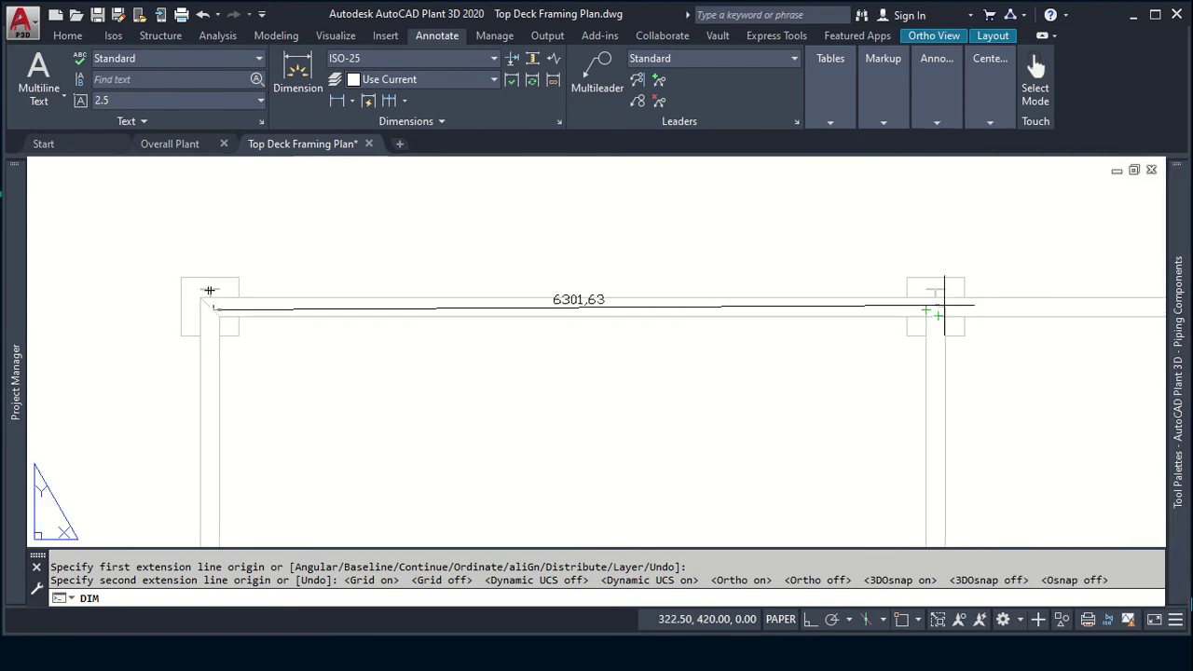
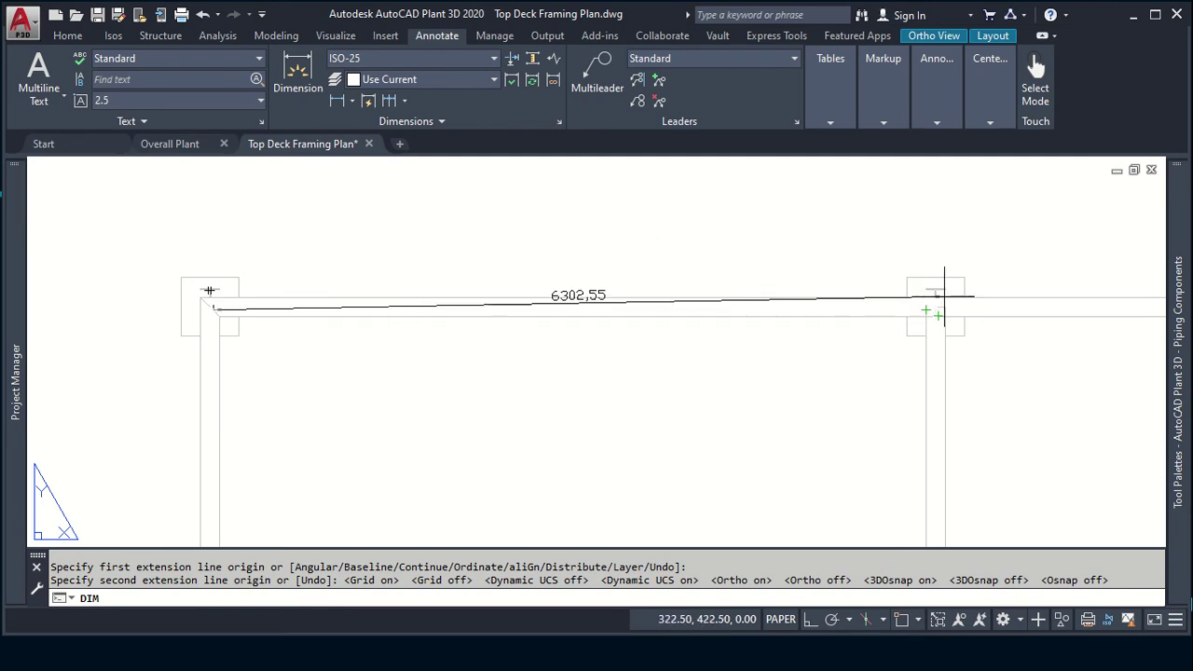
Step: Cancel the unfinished skewed dimension and restart the DIM command
key("Escape")
key("Escape")
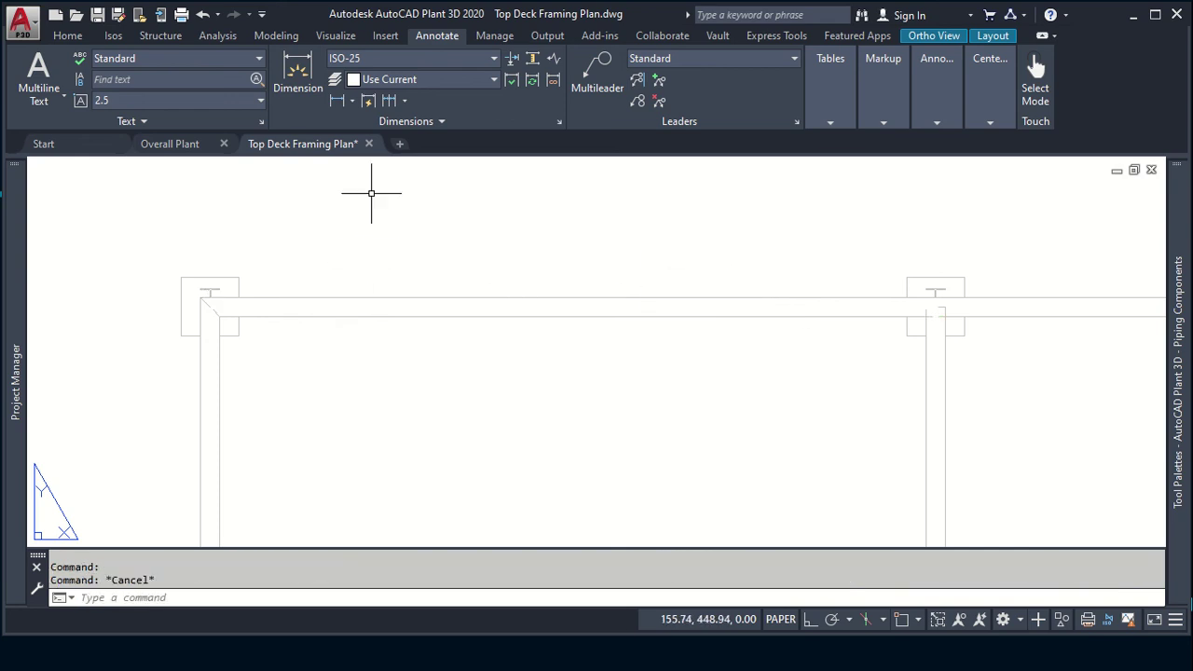
key("Escape")
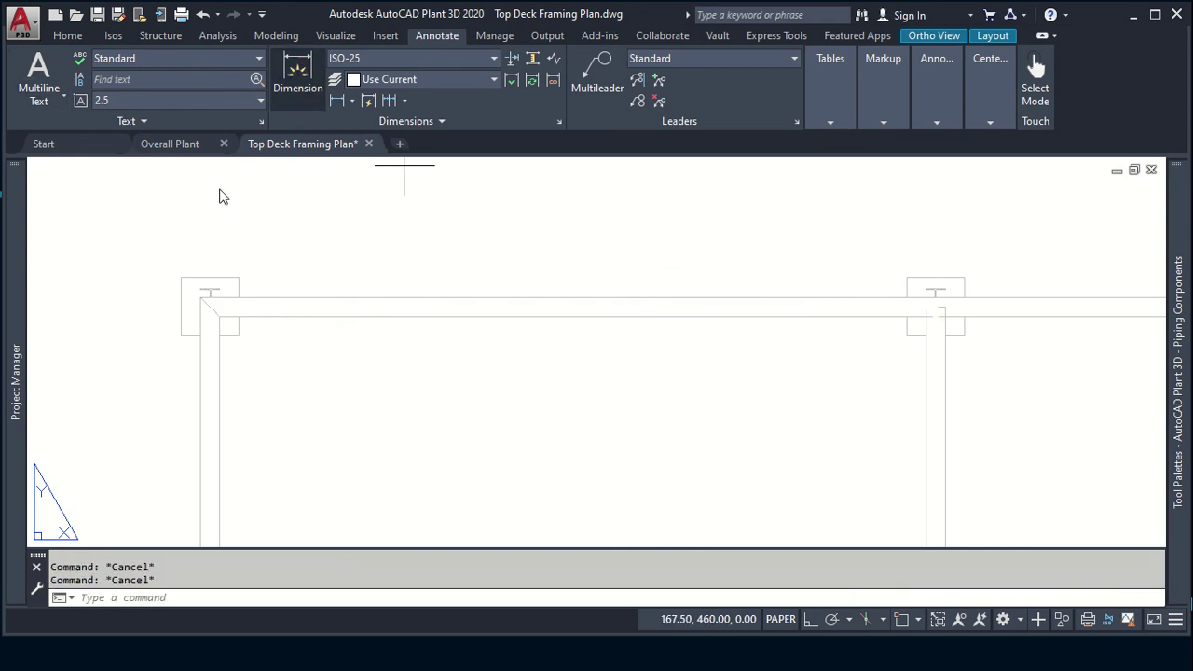
key("Return")
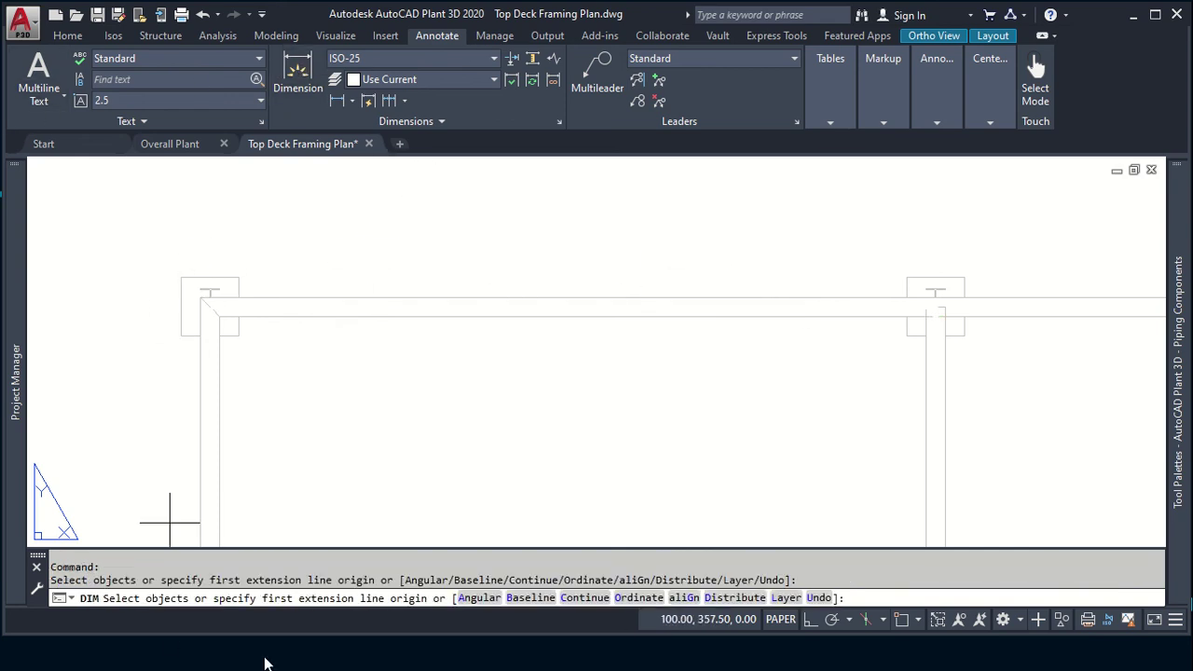
Step: Check the framing-plan reference slide, then return to Top Deck Framing Plan.dwg
key("alt+Tab")
key("alt+Tab")
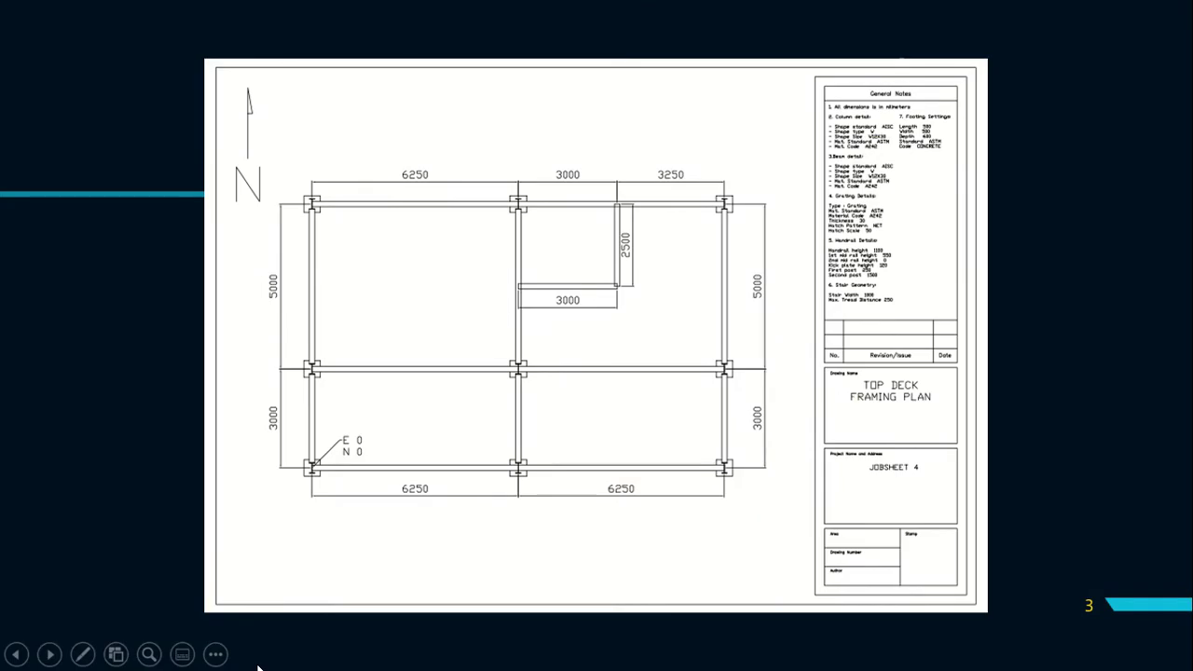
key("Home")
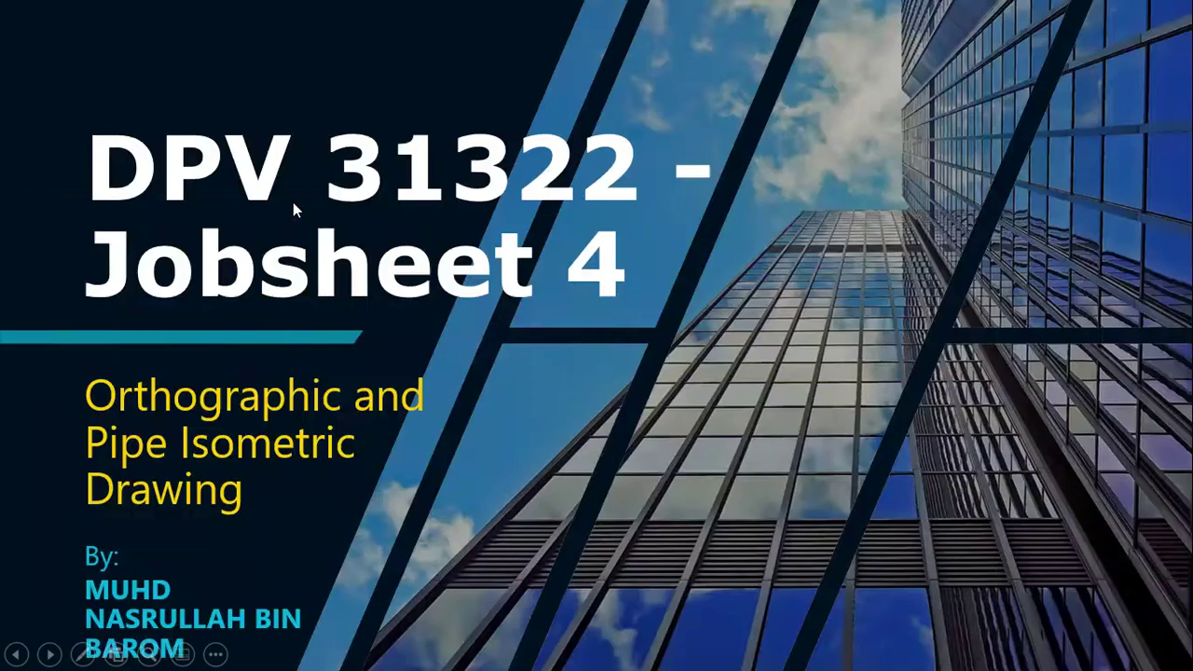
key("End")
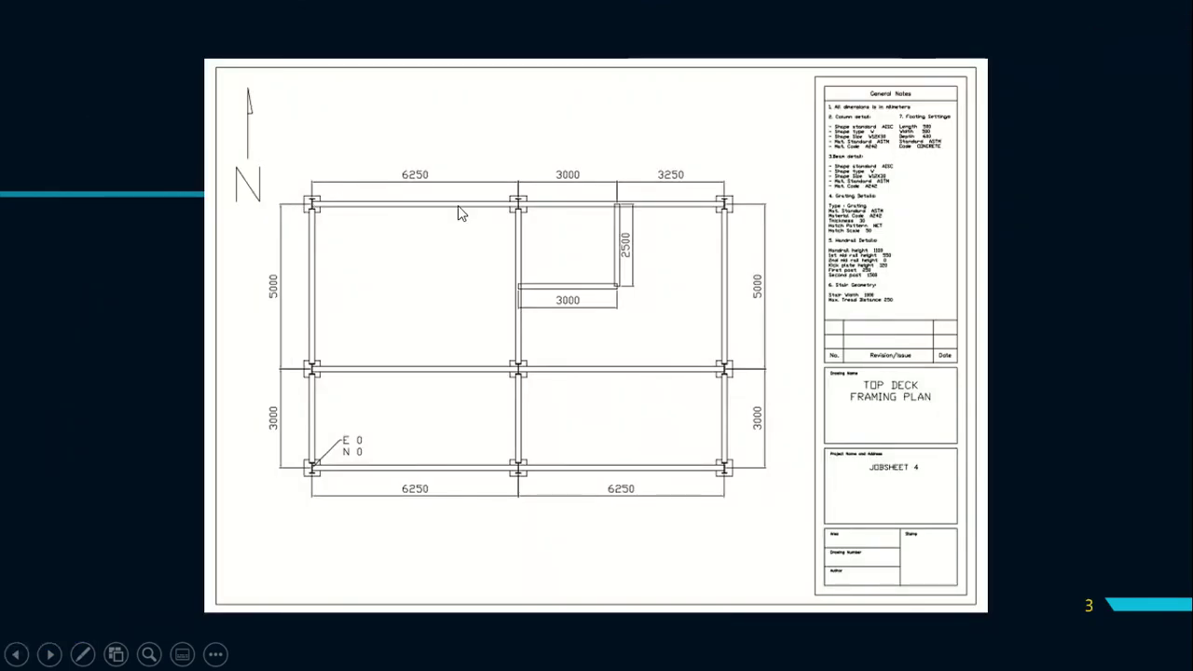
key("alt+Tab")
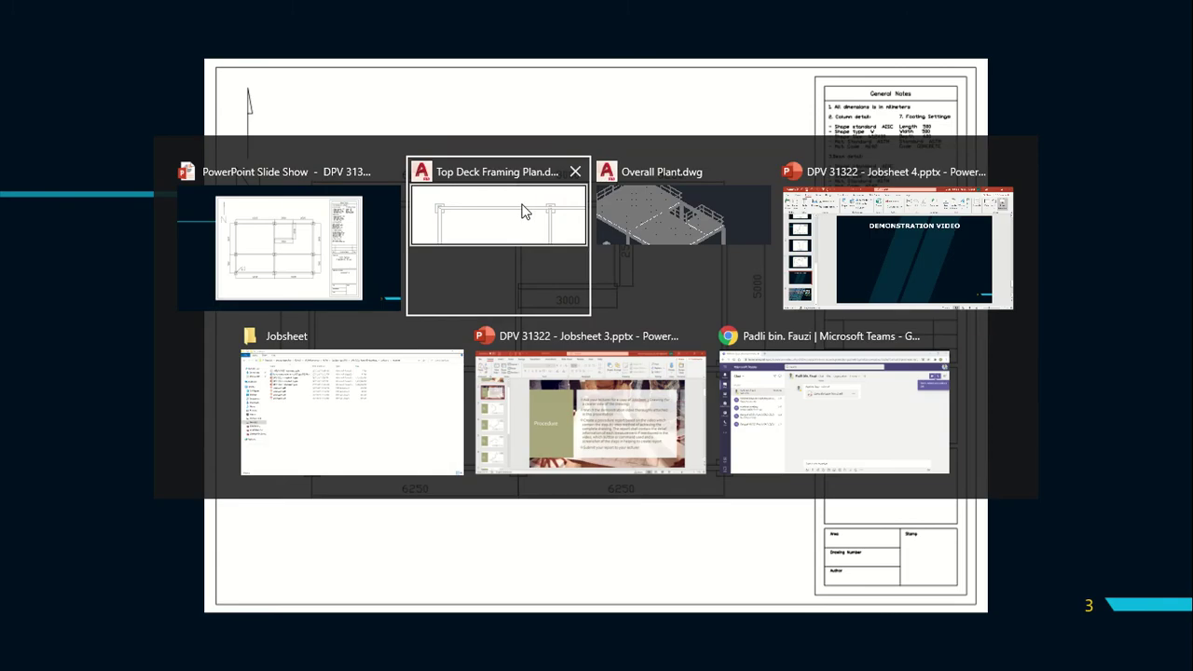
left_click(522, 212)
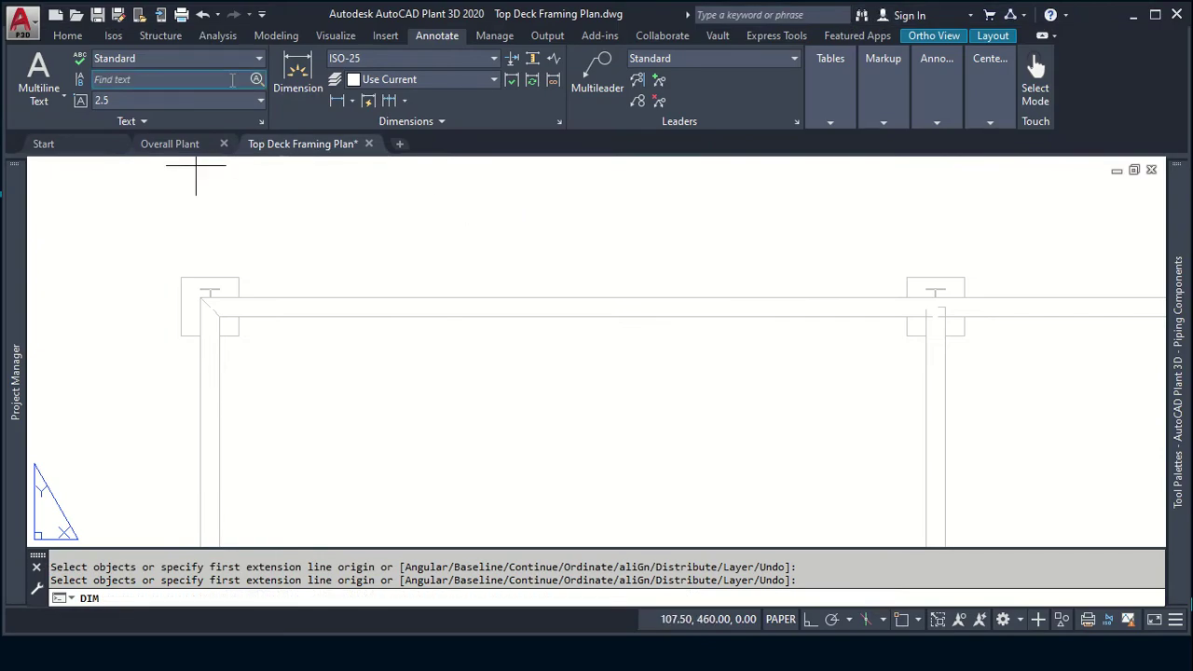
Step: Start a new dimension with Ortho on for horizontal and vertical picks
left_click(284, 74)
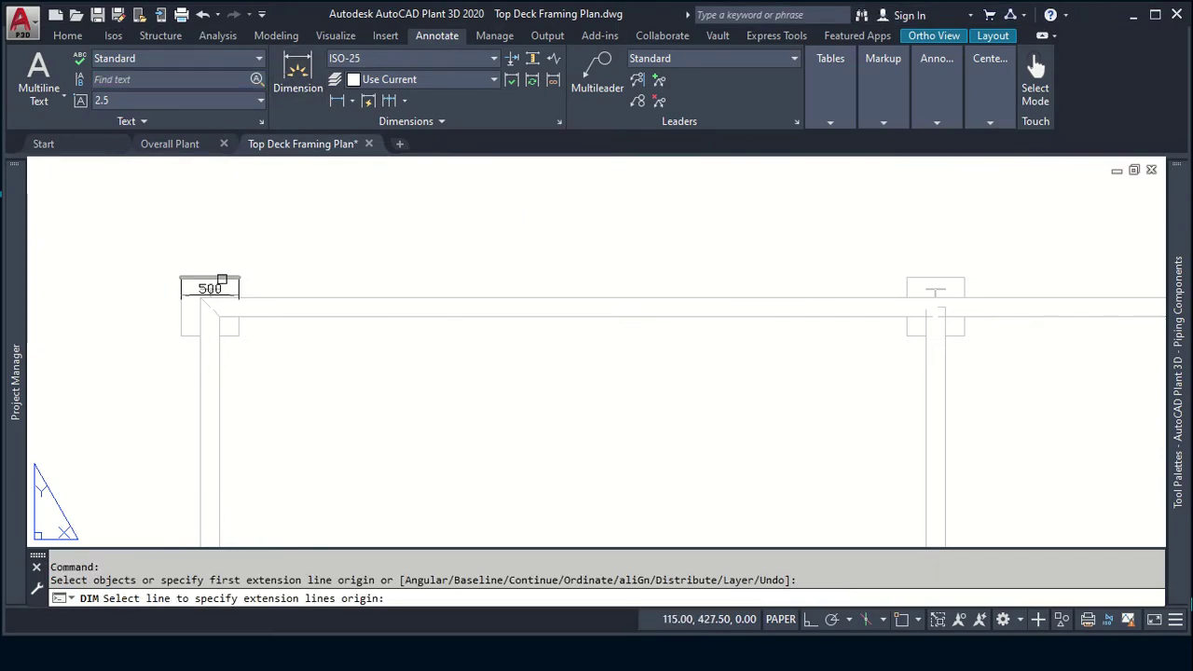
scroll(205, 282, "up", 5)
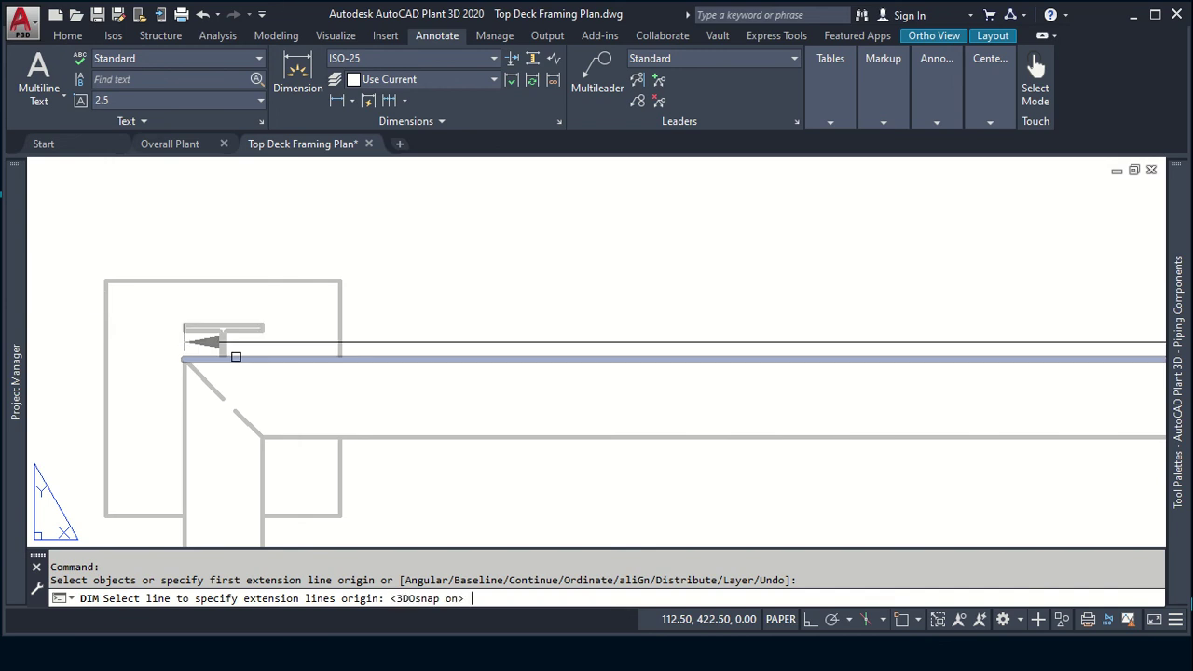
key("F3")
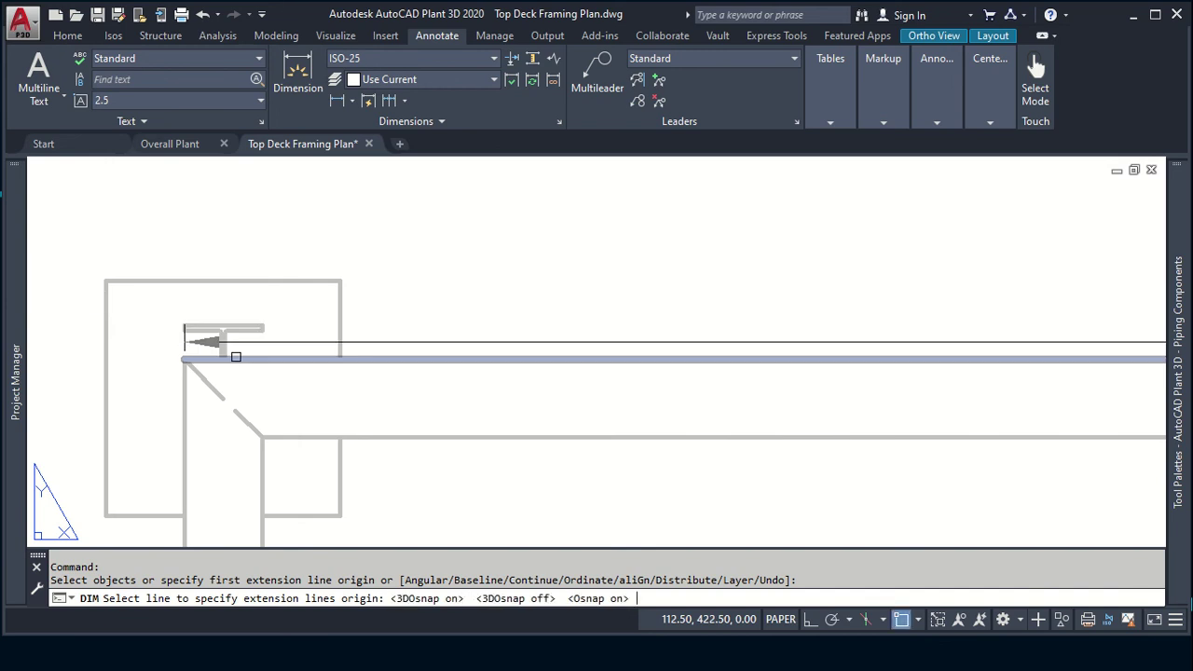
key("F3")
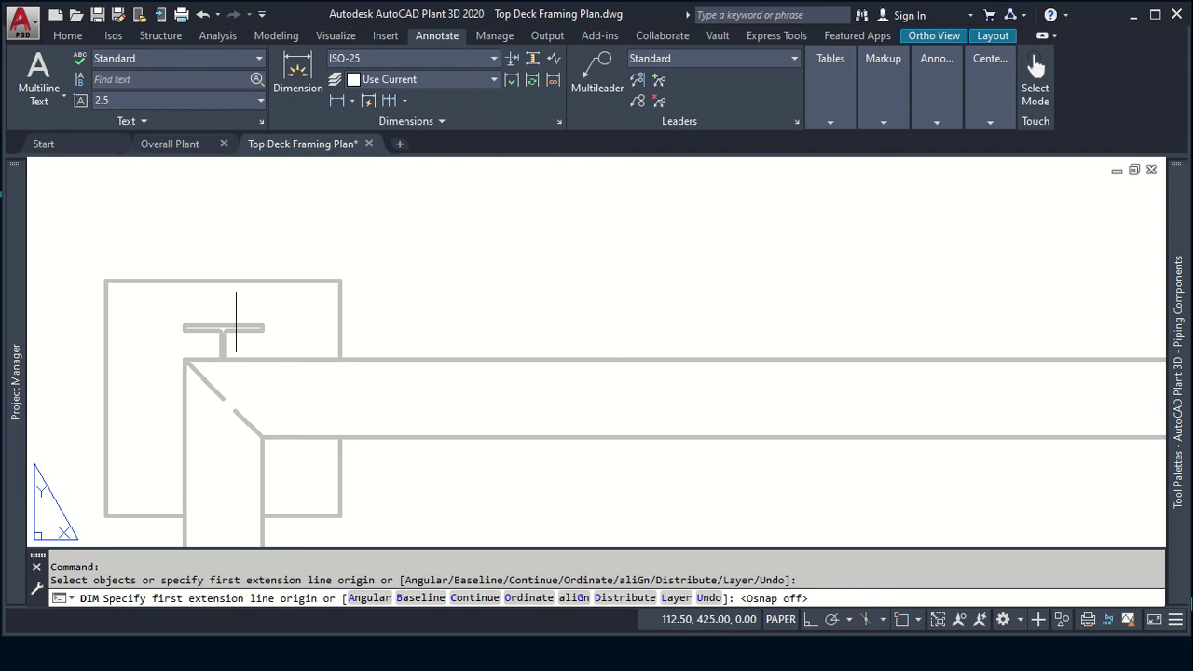
key("F2")
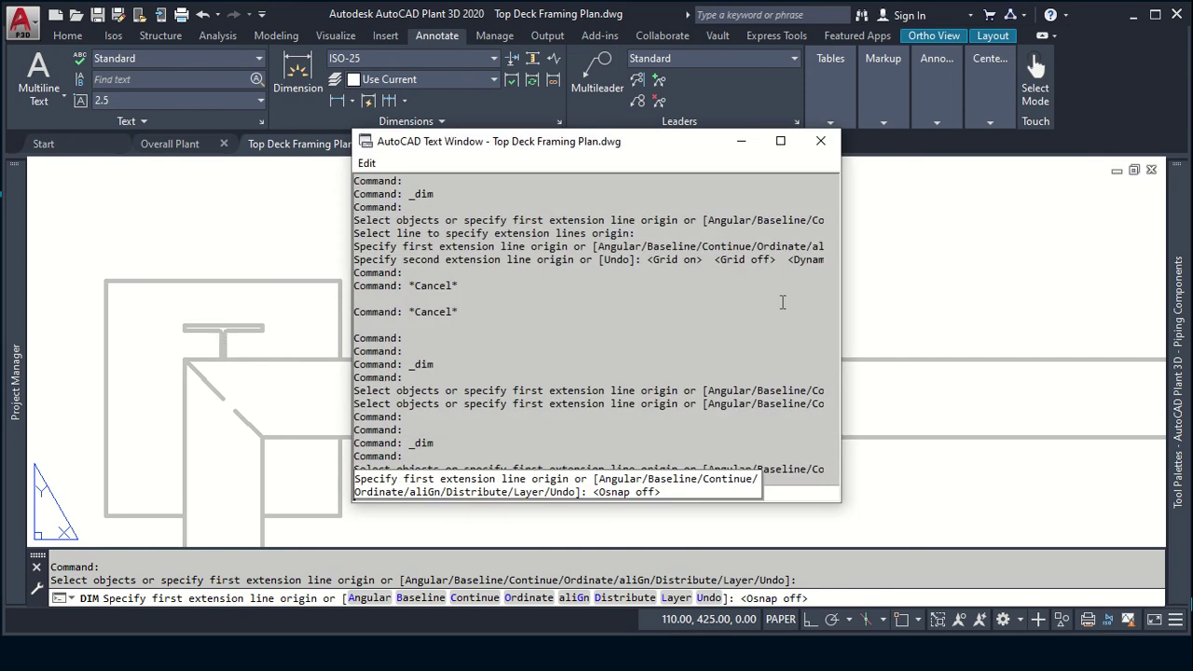
left_click(820, 141)
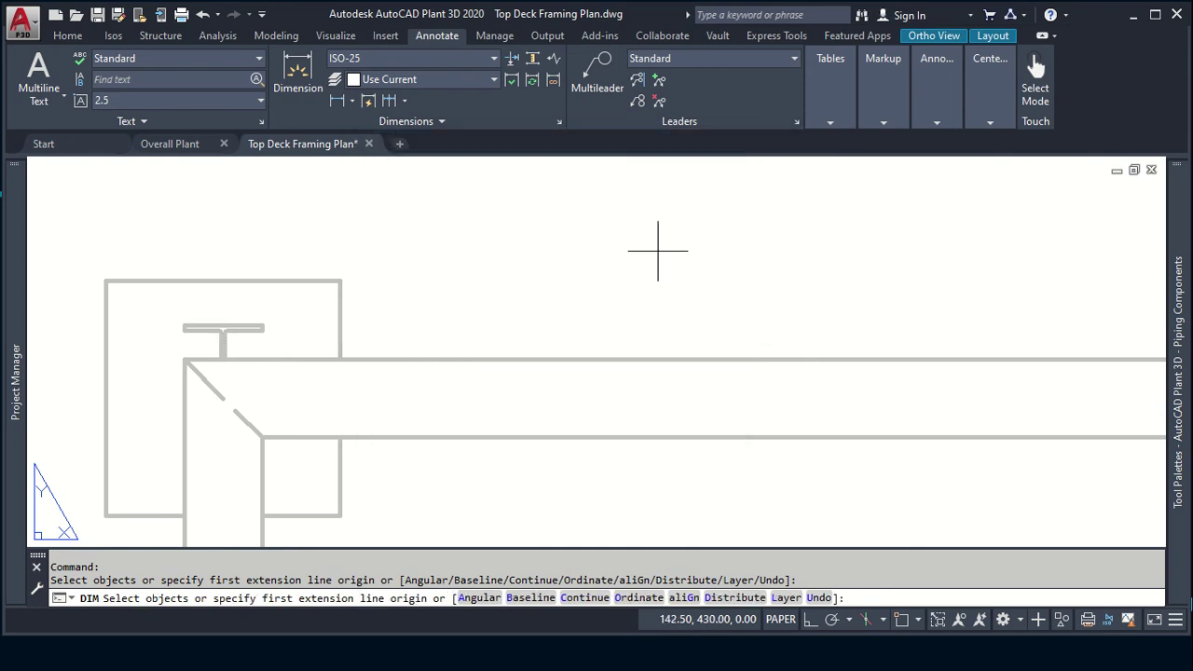
key("F8")
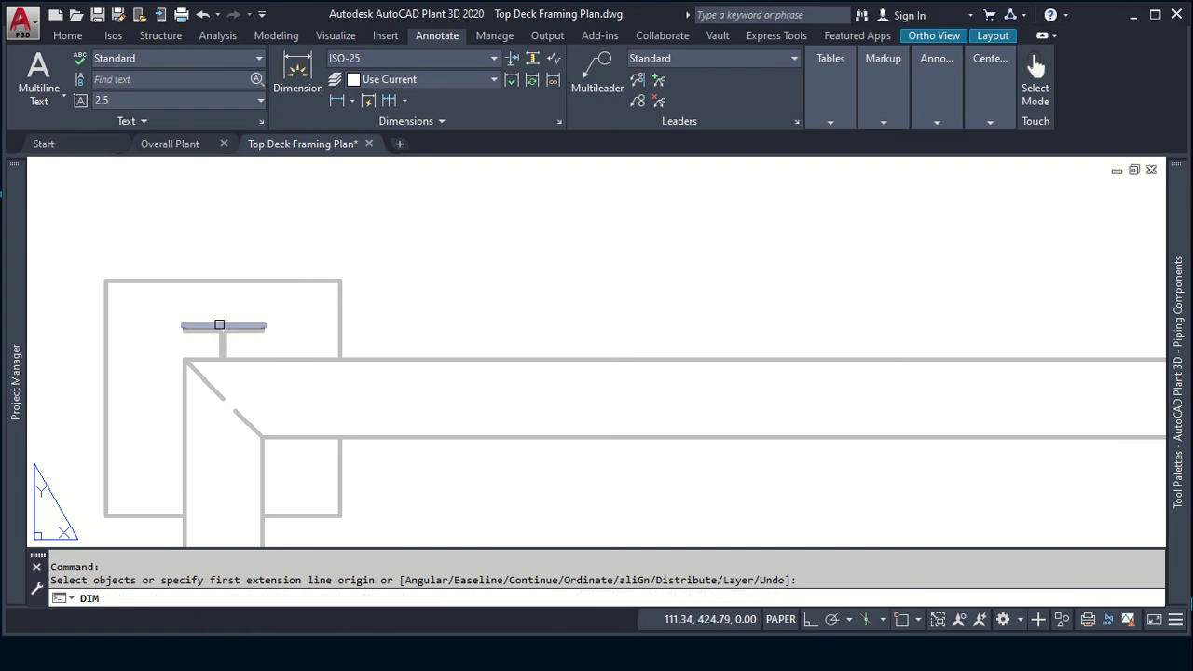
Step: Set the dimension's first point at the first column cap's midpoint
right_click(219, 324, "shift")
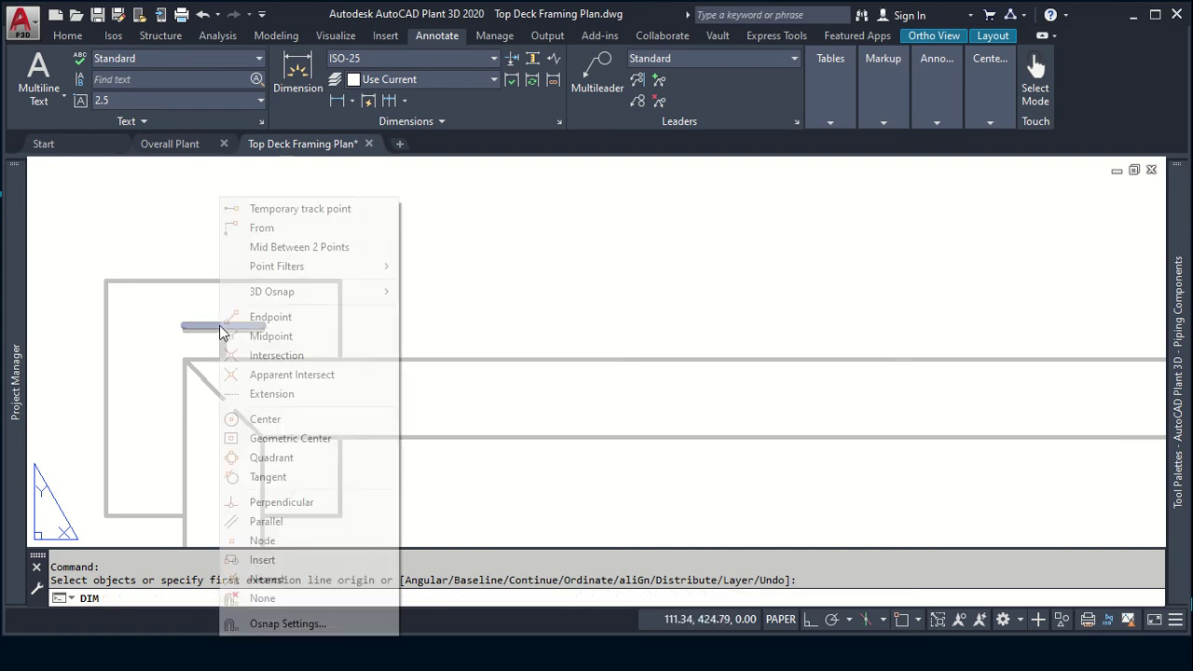
left_click(271, 335)
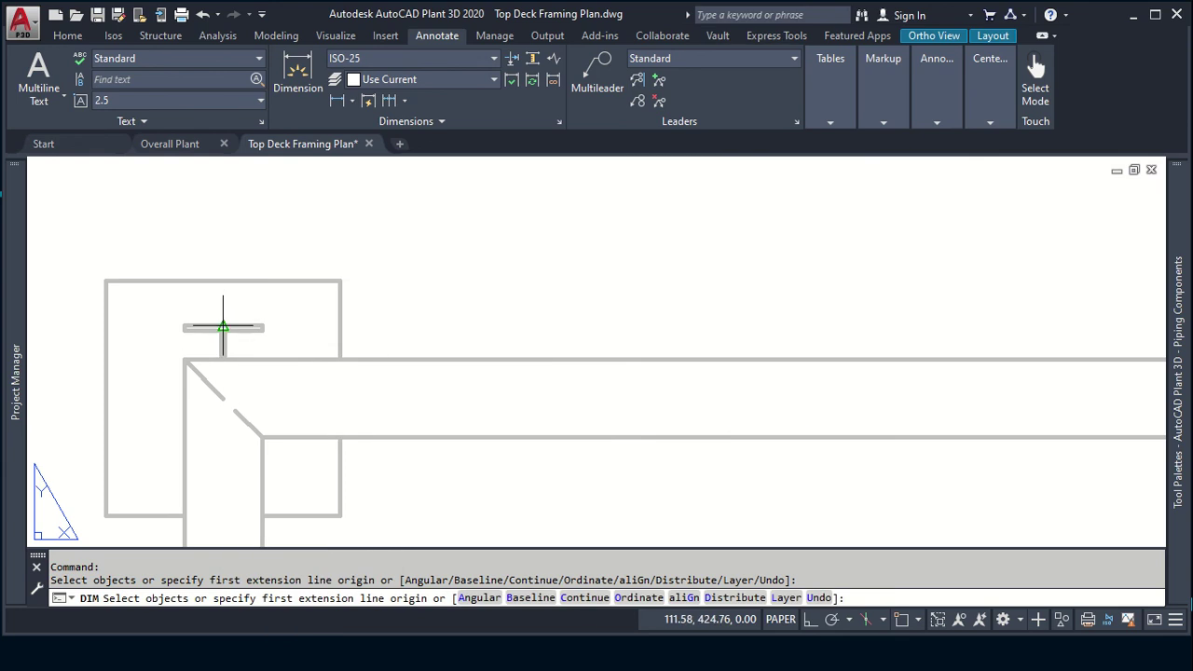
left_click(222, 327)
scroll(867, 331, "down", 2)
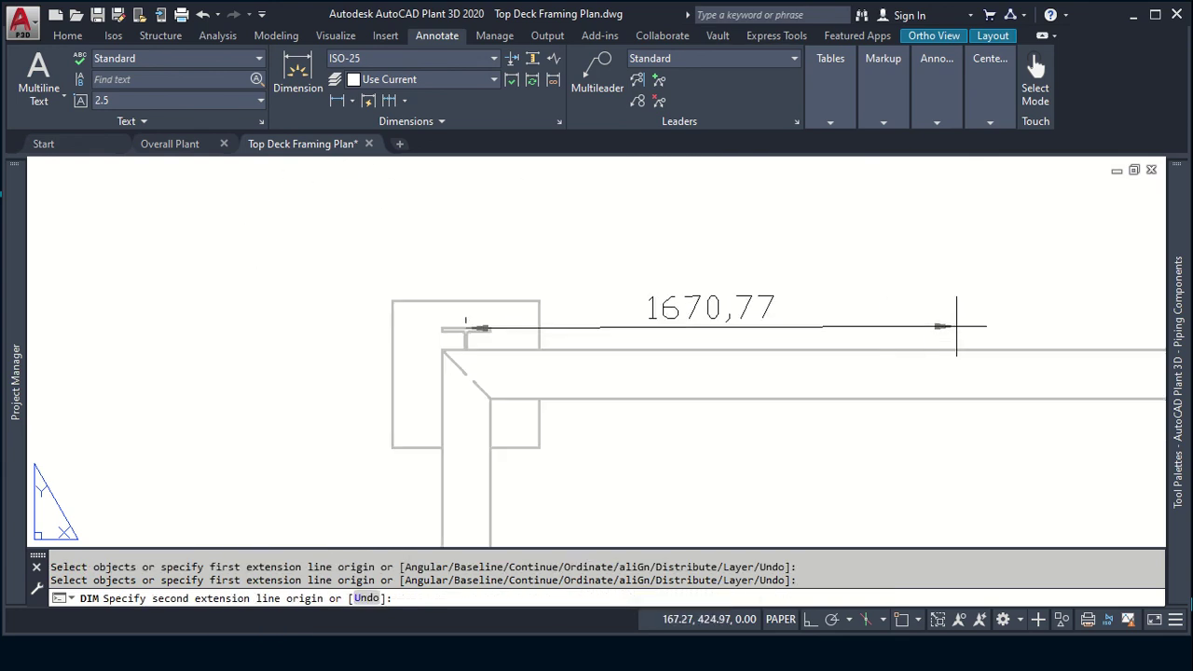
middle_click_drag(956, 326, 276, 258)
scroll(695, 333, "down", 2)
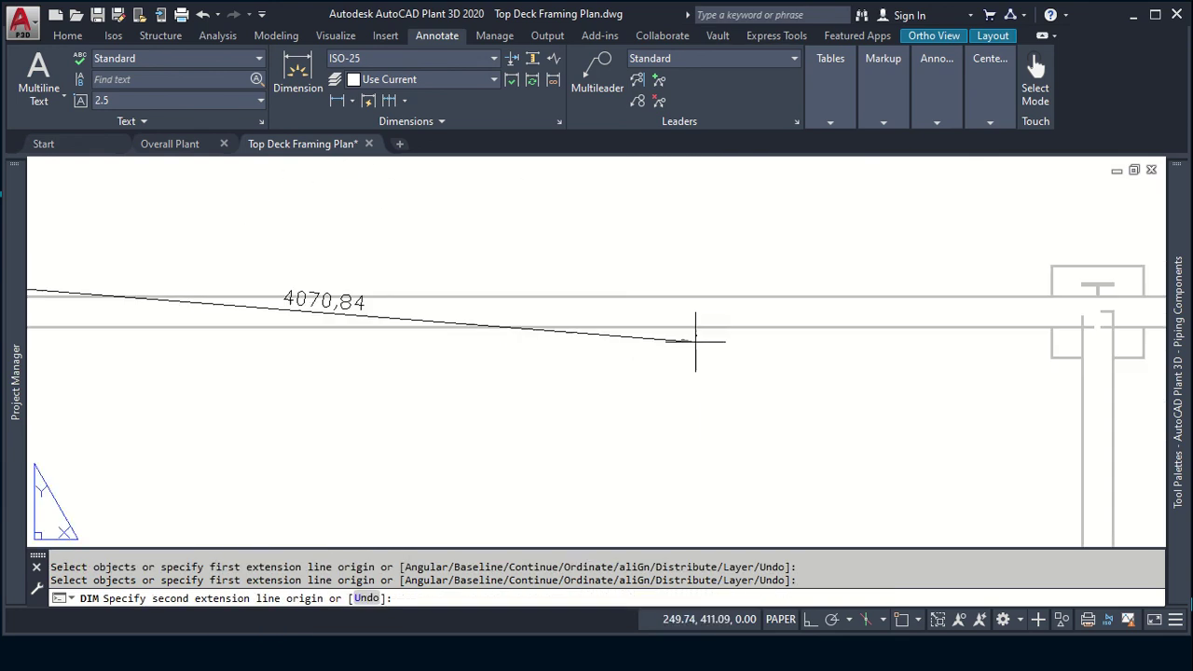
Step: Snap to the next column cap's midpoint and place the 6250 dimension above the top beam
right_click(1090, 268, "shift")
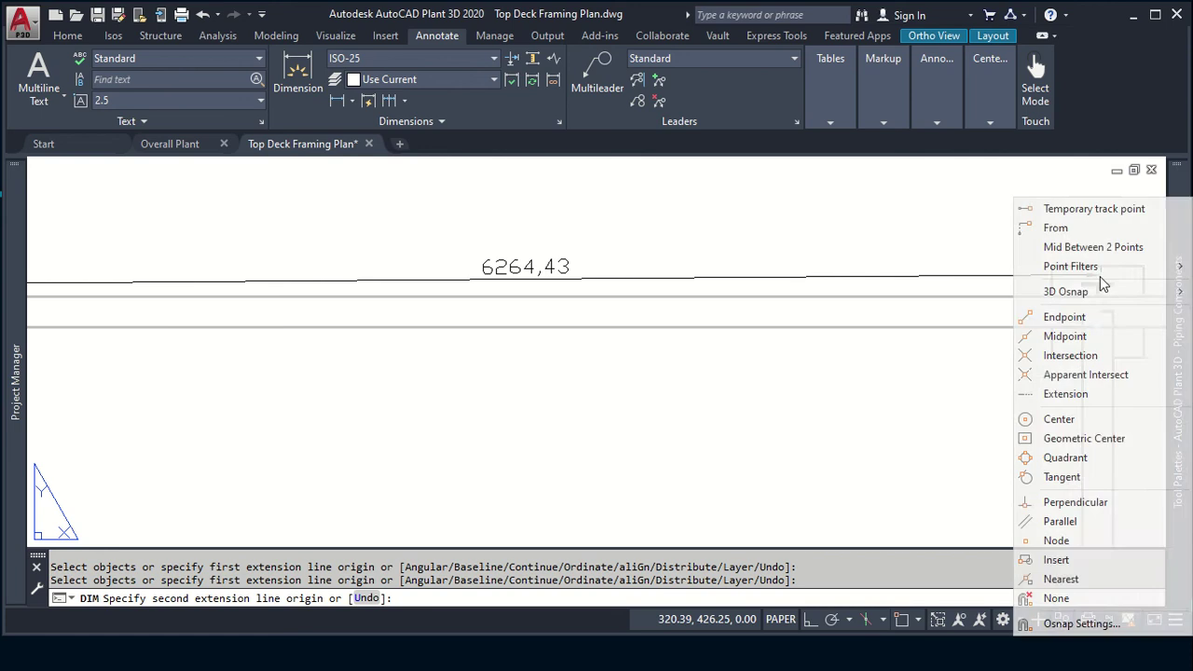
left_click(1071, 336)
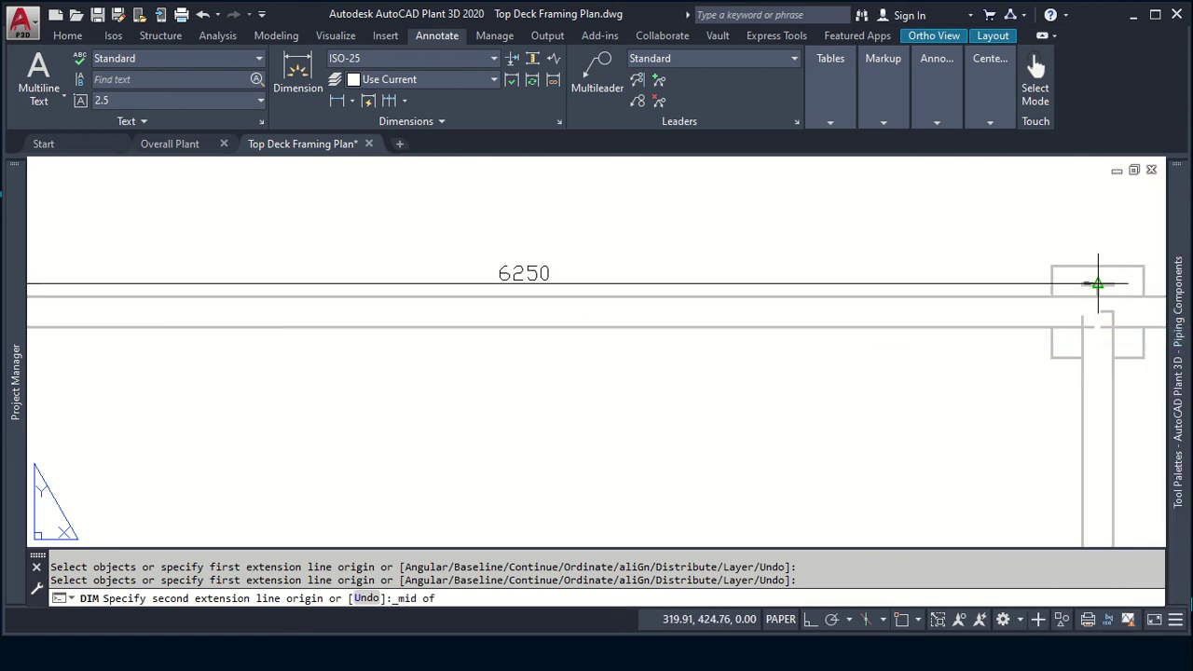
left_click(1098, 283)
left_click(1098, 187)
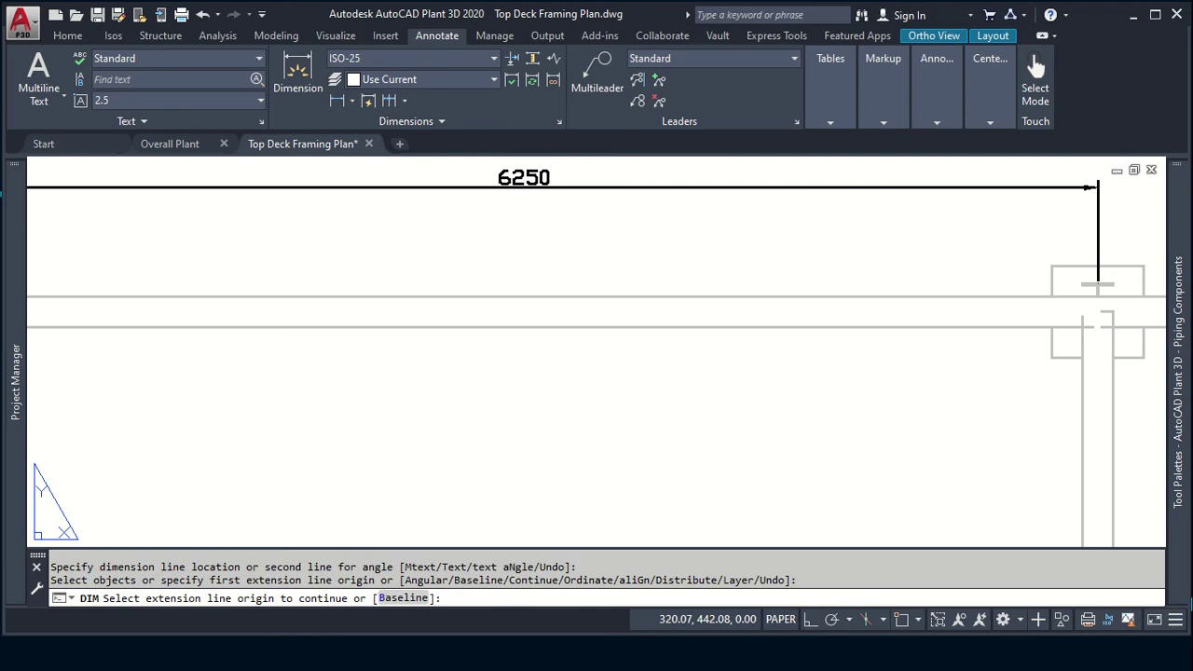
key("Return")
scroll(1038, 253, "down", 3)
scroll(1038, 253, "up", 2)
mouse_move(1038, 253)
middle_mouse_down()
mouse_move(572, 380)
mouse_move(384, 282)
middle_mouse_up()
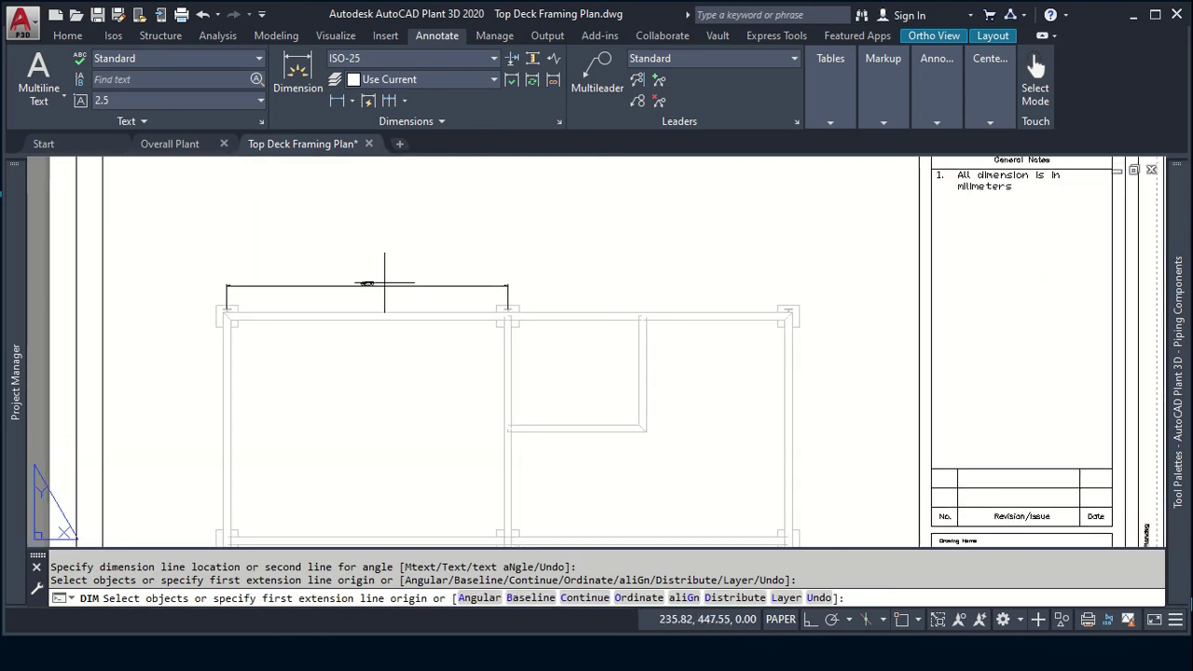
Step: Start a continued dimension chain from the 6250 dimension
scroll(538, 280, "up", 3)
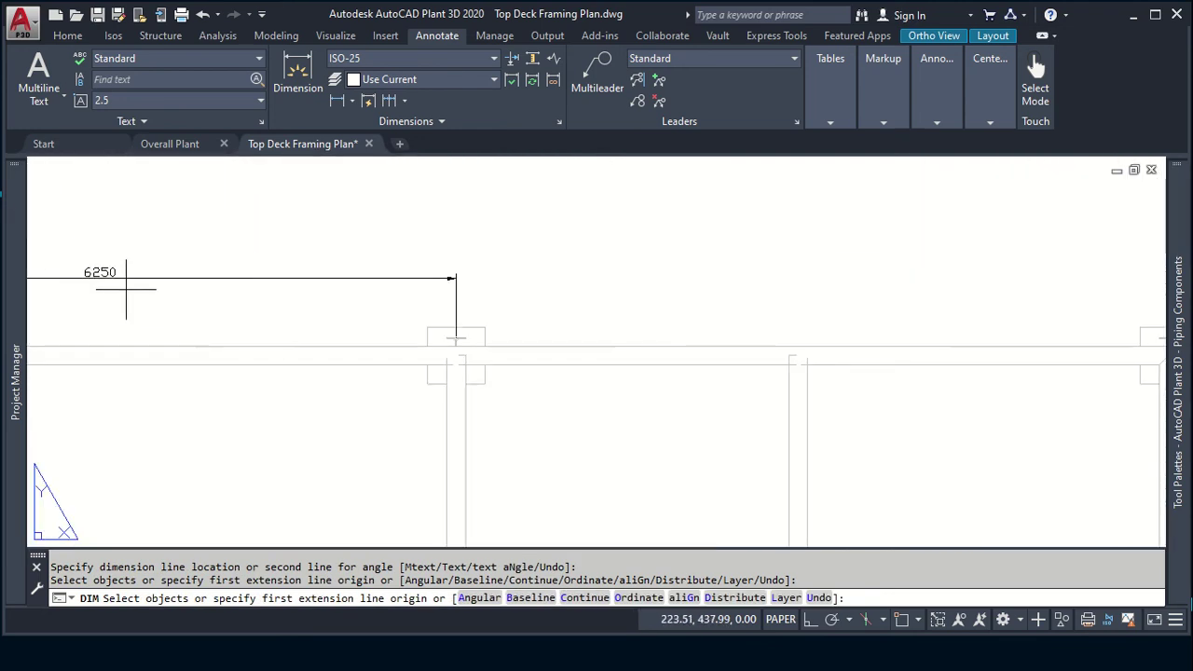
type("c")
key("Return")
key("Return")
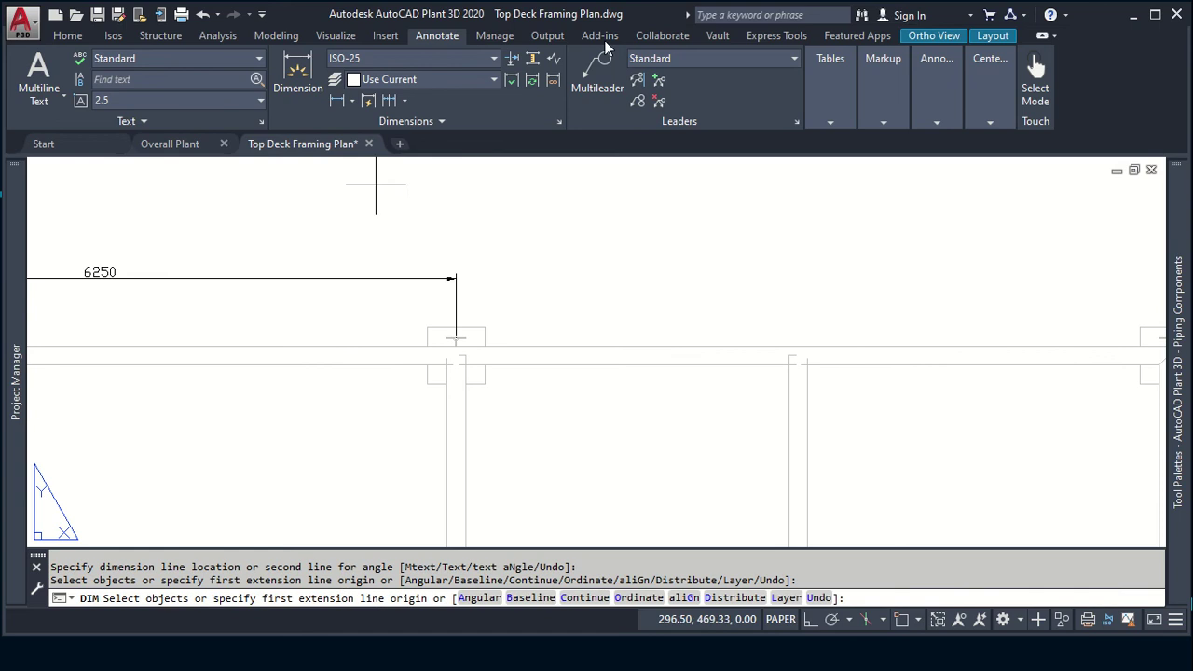
scroll(426, 267, "down", 3)
scroll(457, 252, "down", 2)
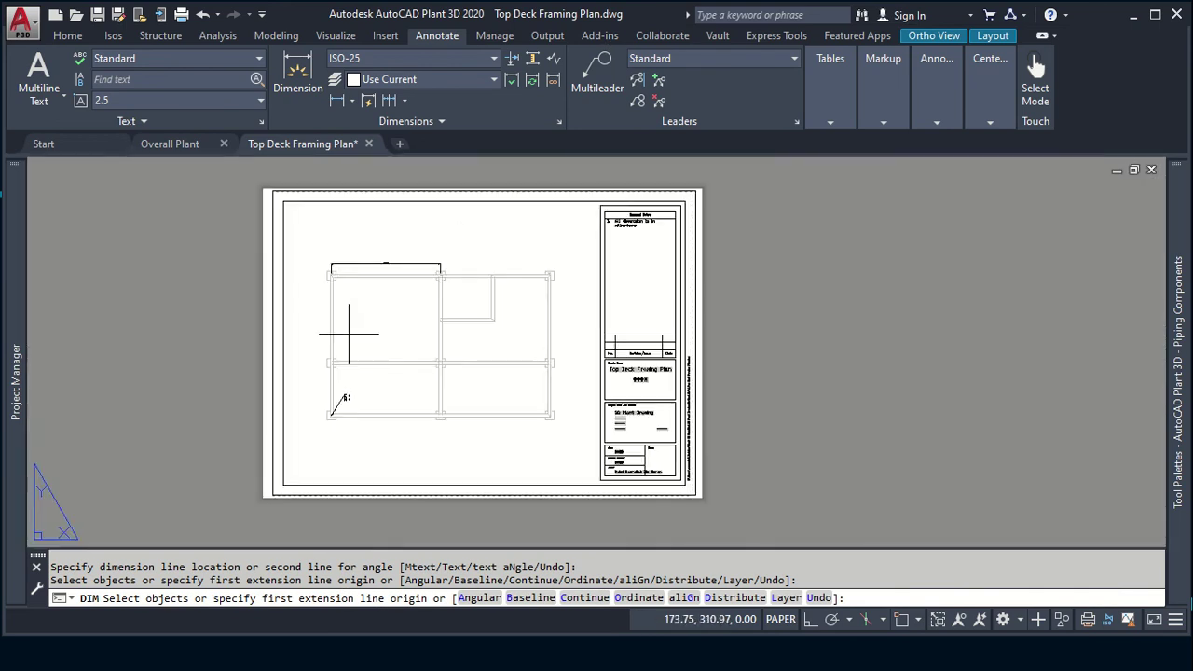
scroll(346, 325, "up", 2)
scroll(360, 248, "up", 3)
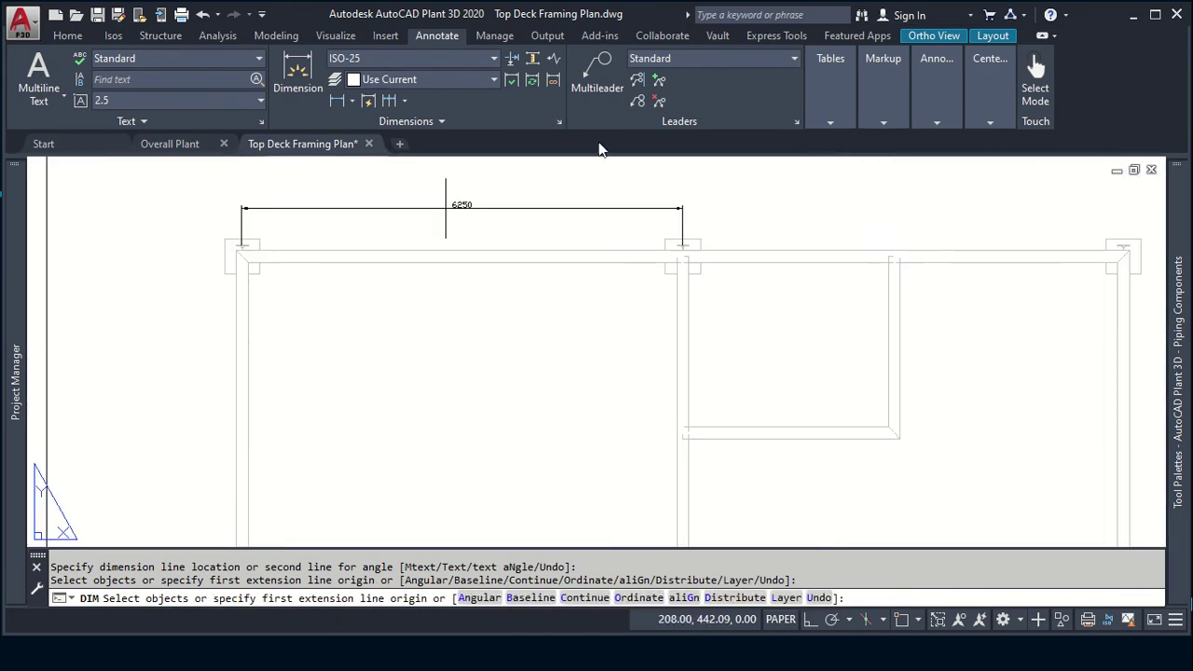
Step: Set the ISO-25 dimension style's text height to 6 and close the Dimension Style Manager
left_click(556, 119)
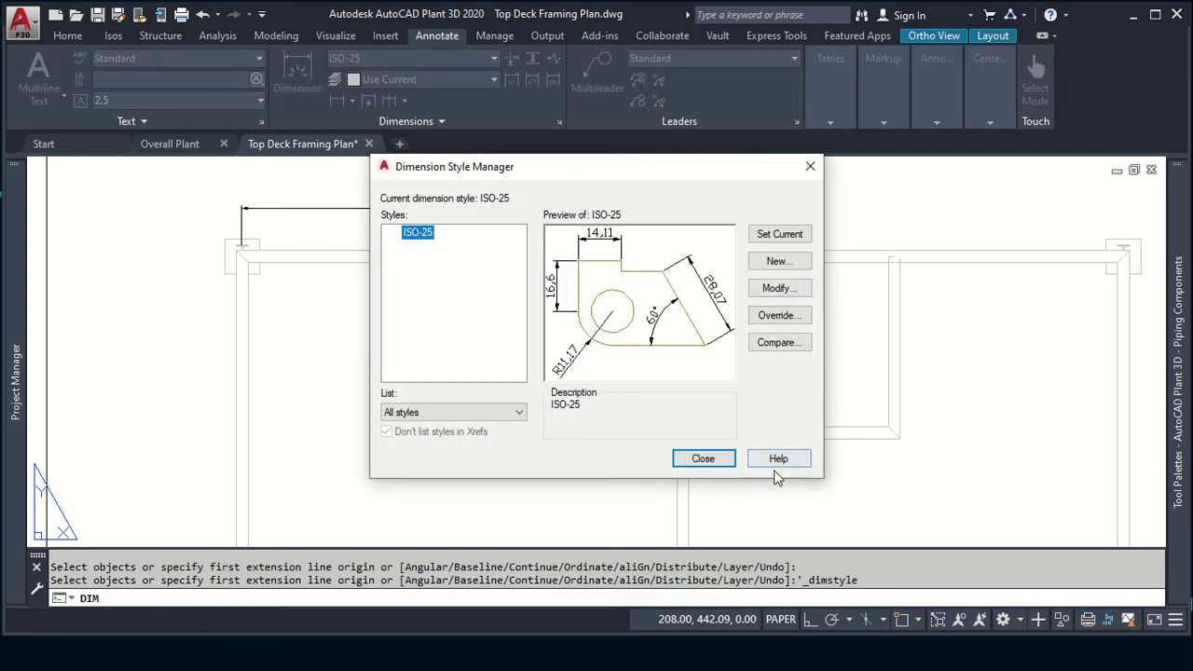
left_click(778, 289)
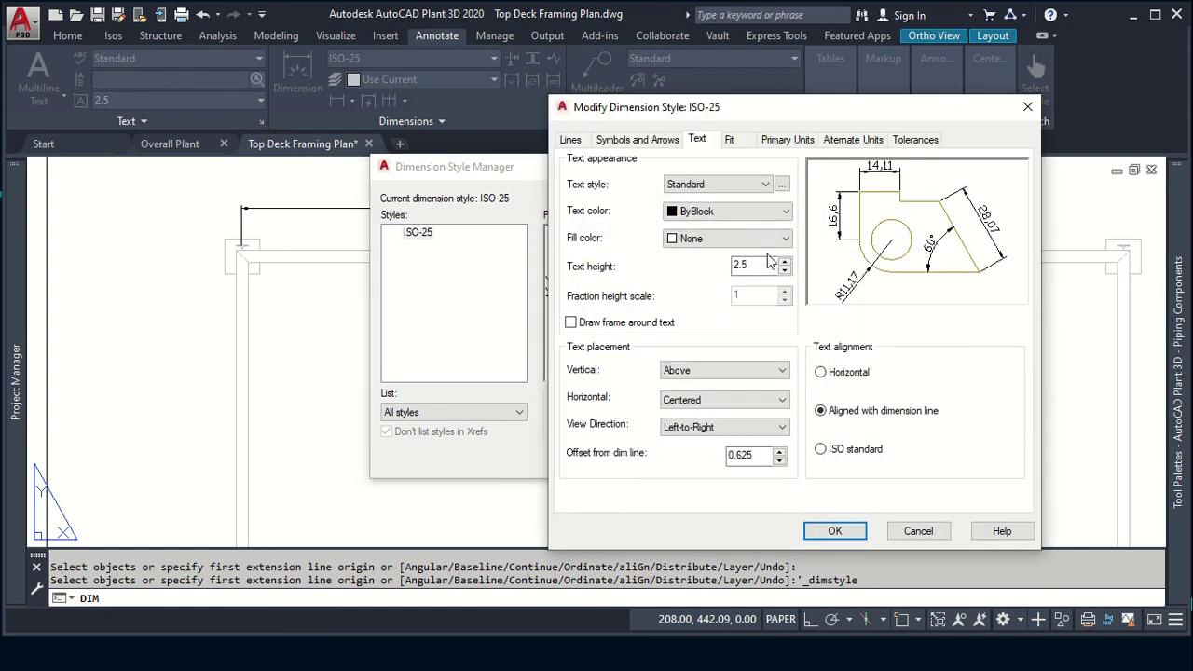
left_click(767, 265)
type("6")
left_click(822, 535)
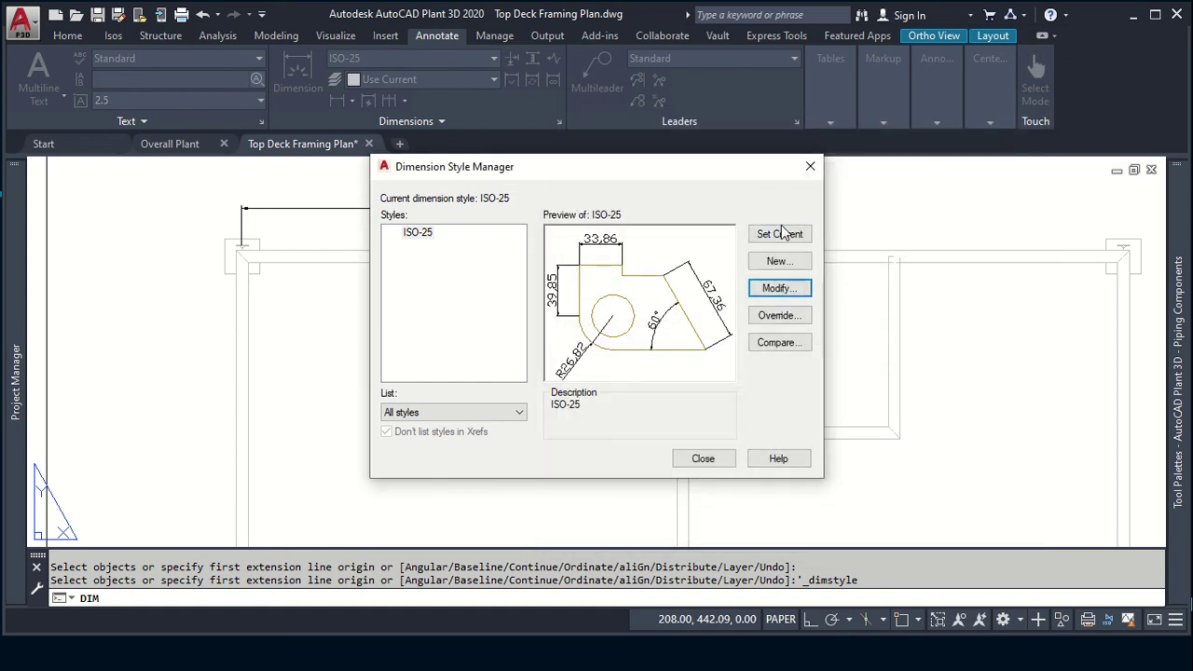
left_click(775, 316)
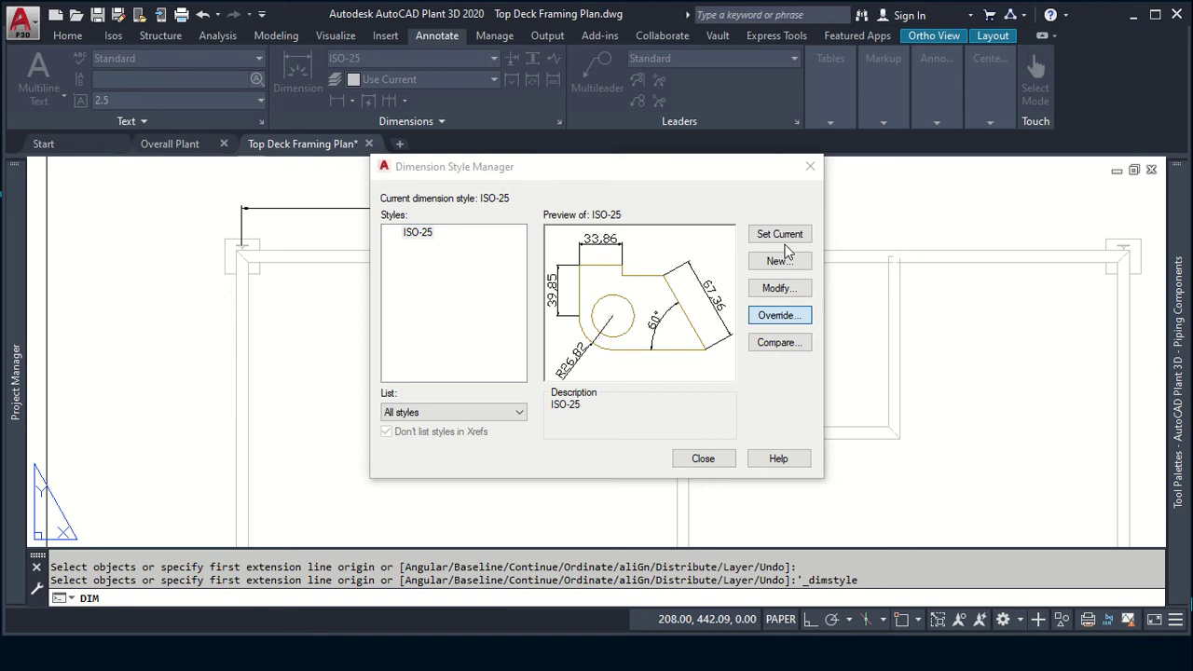
left_click(835, 533)
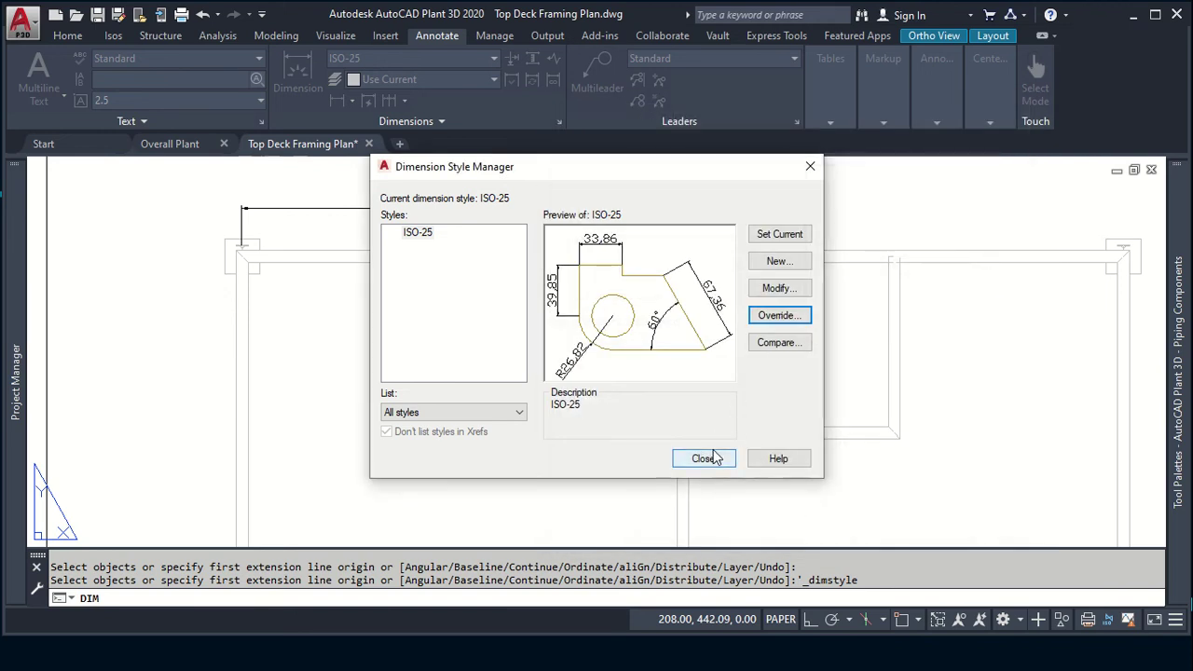
left_click(710, 457)
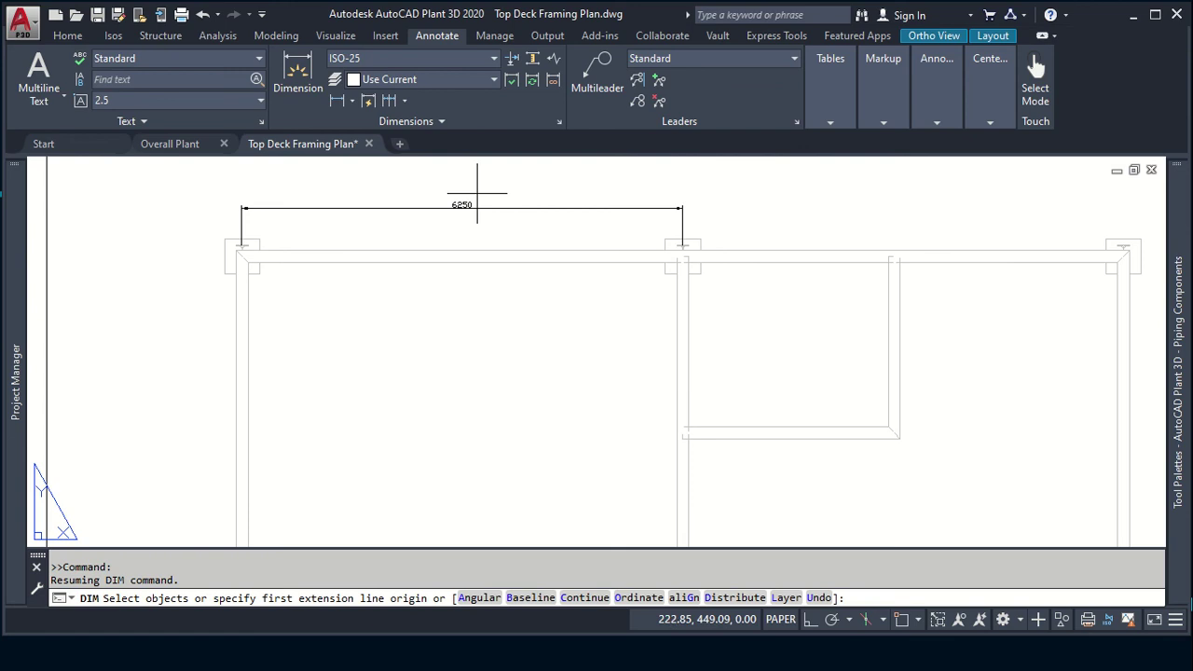
type("c")
key("Return")
left_click(445, 204)
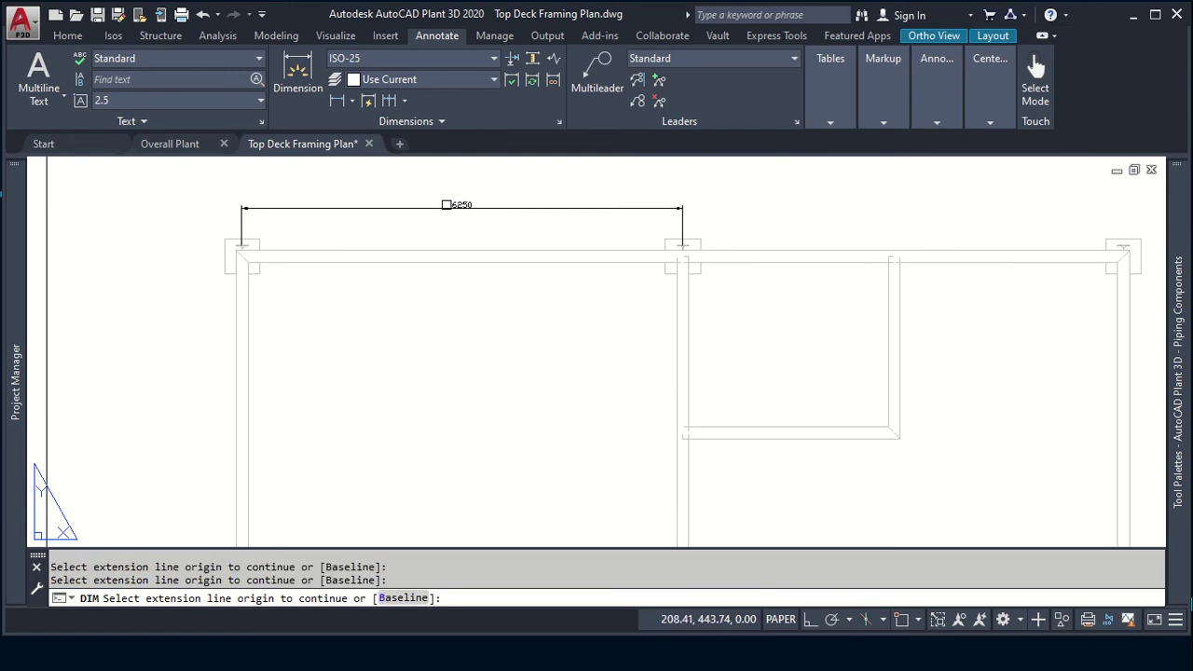
left_click(708, 228)
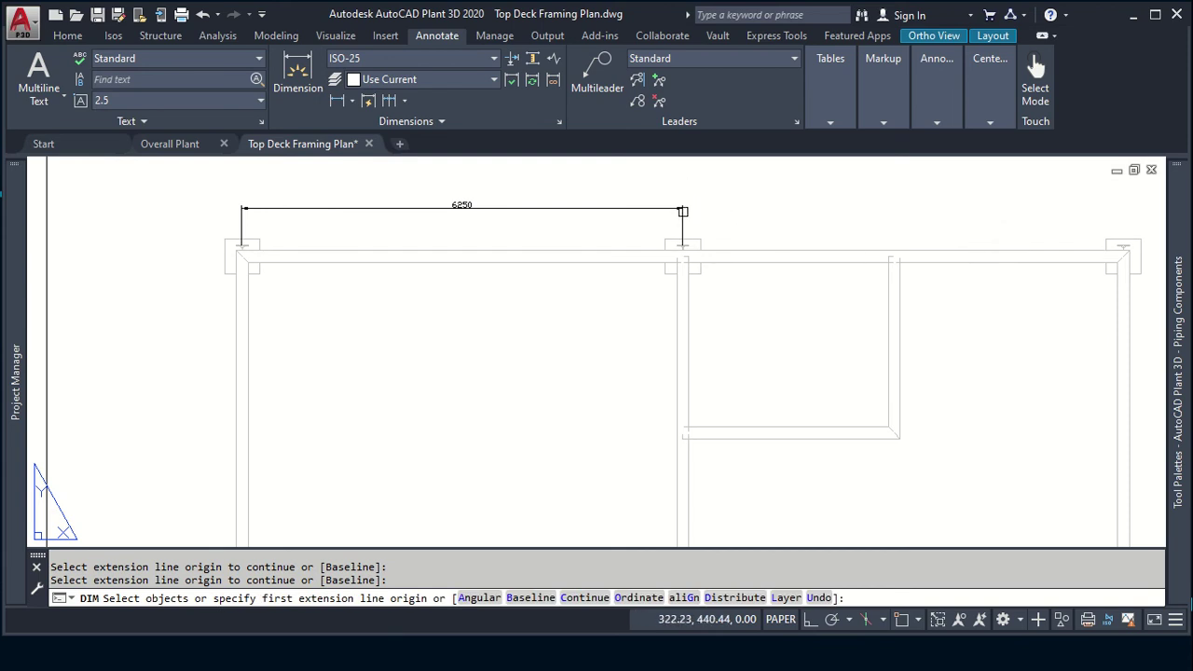
scroll(683, 212, "up", 5)
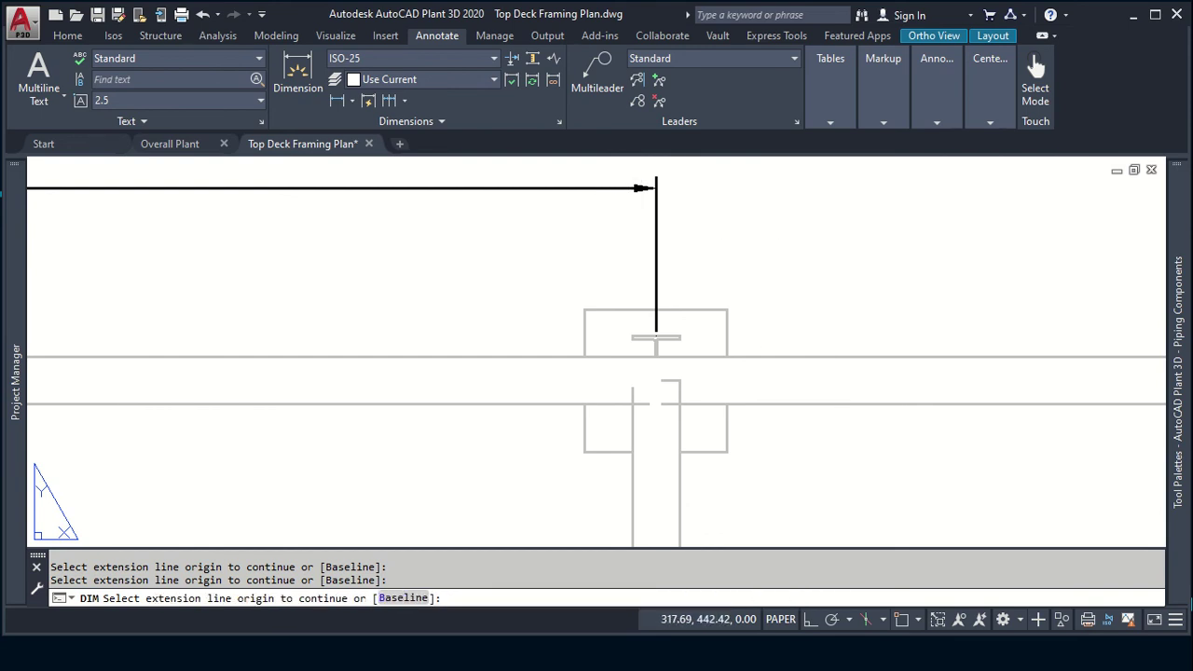
key("Escape")
scroll(797, 196, "down", 2)
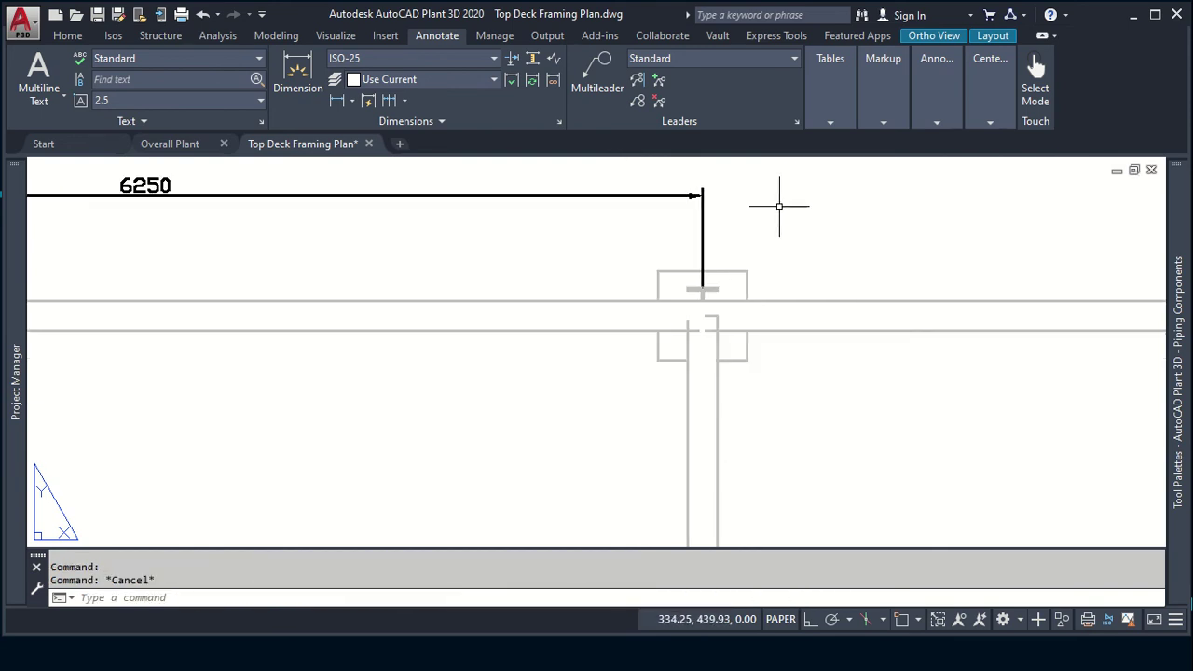
left_click(297, 74)
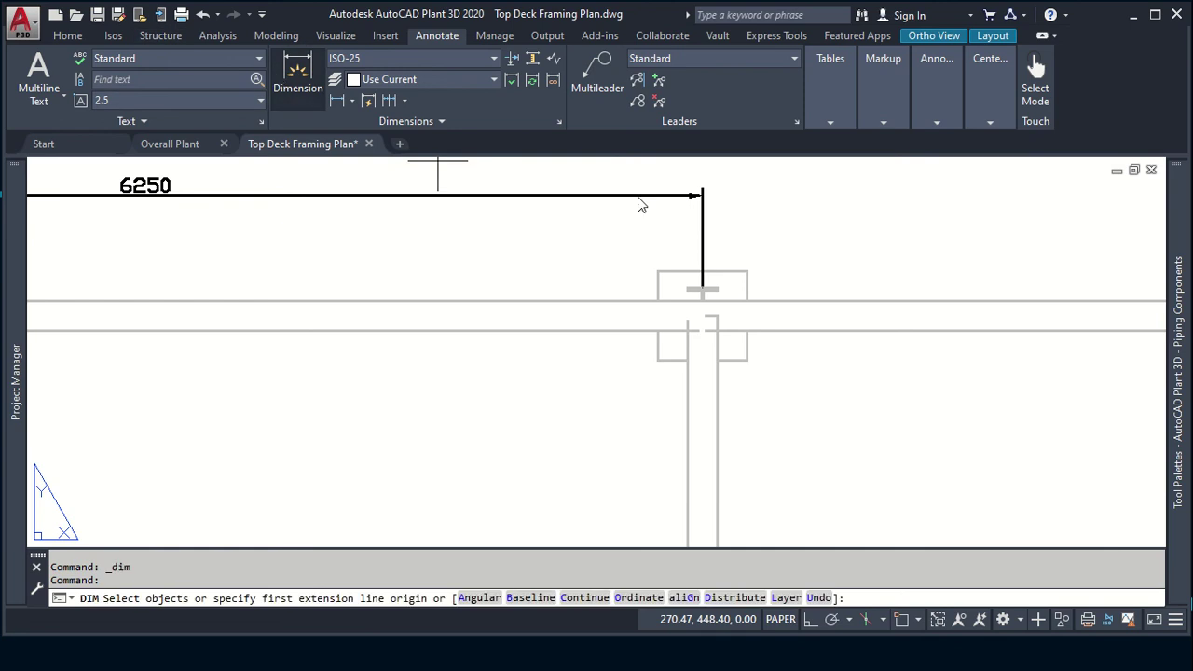
left_click(700, 196)
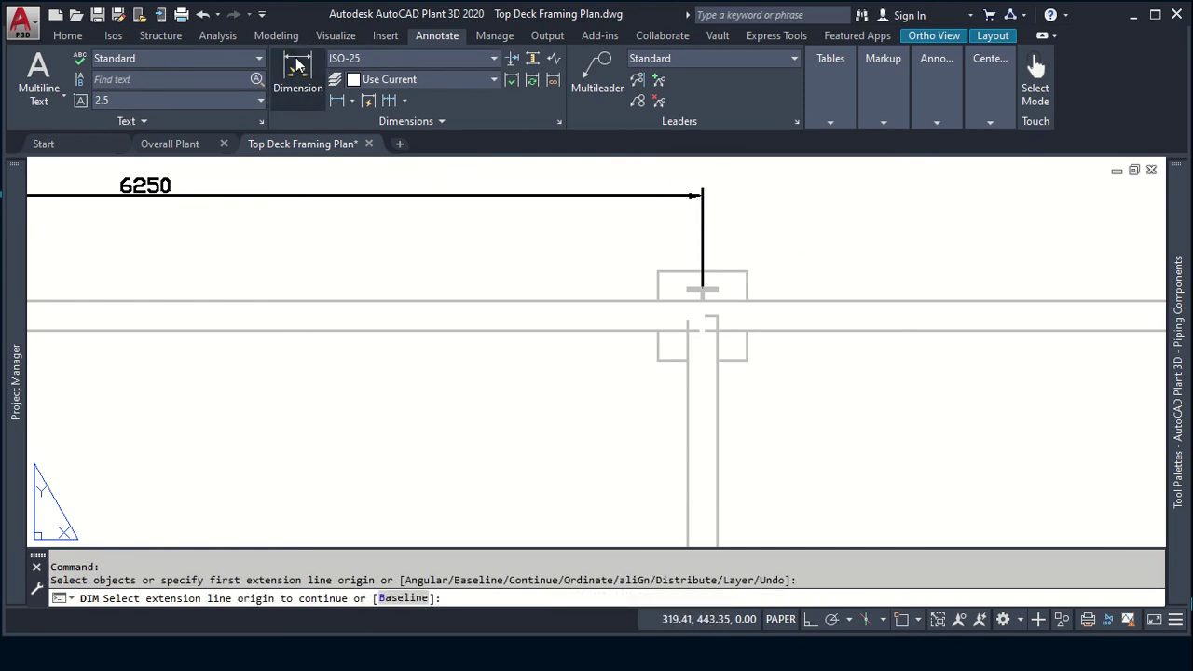
key("Escape")
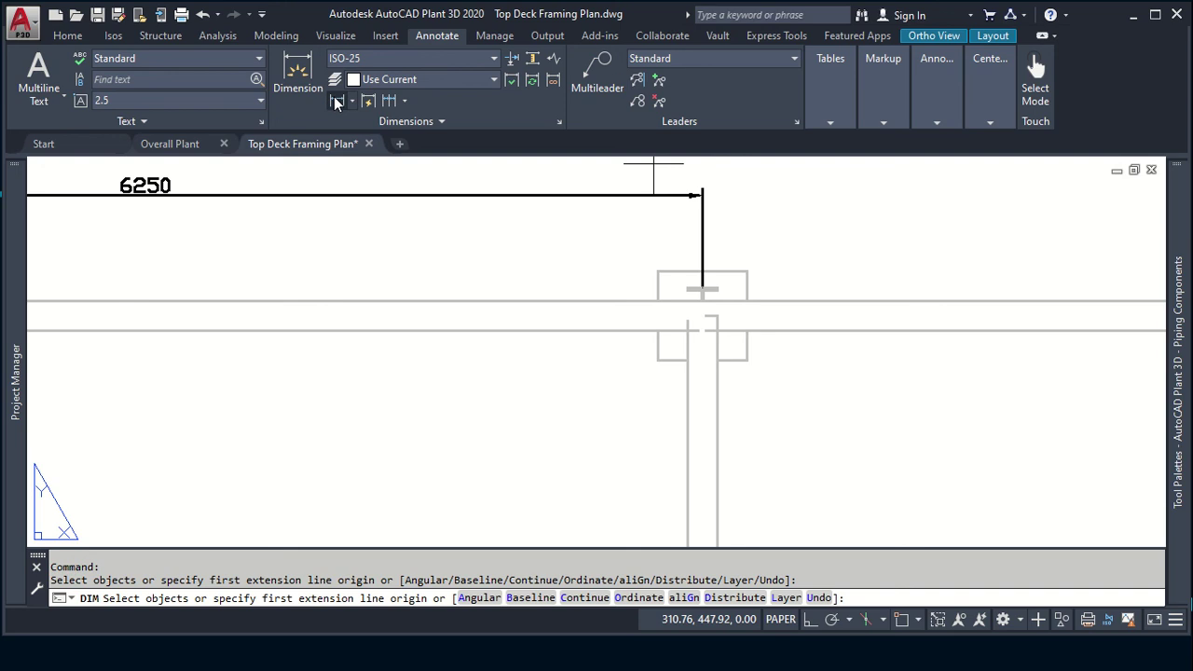
left_click(329, 100)
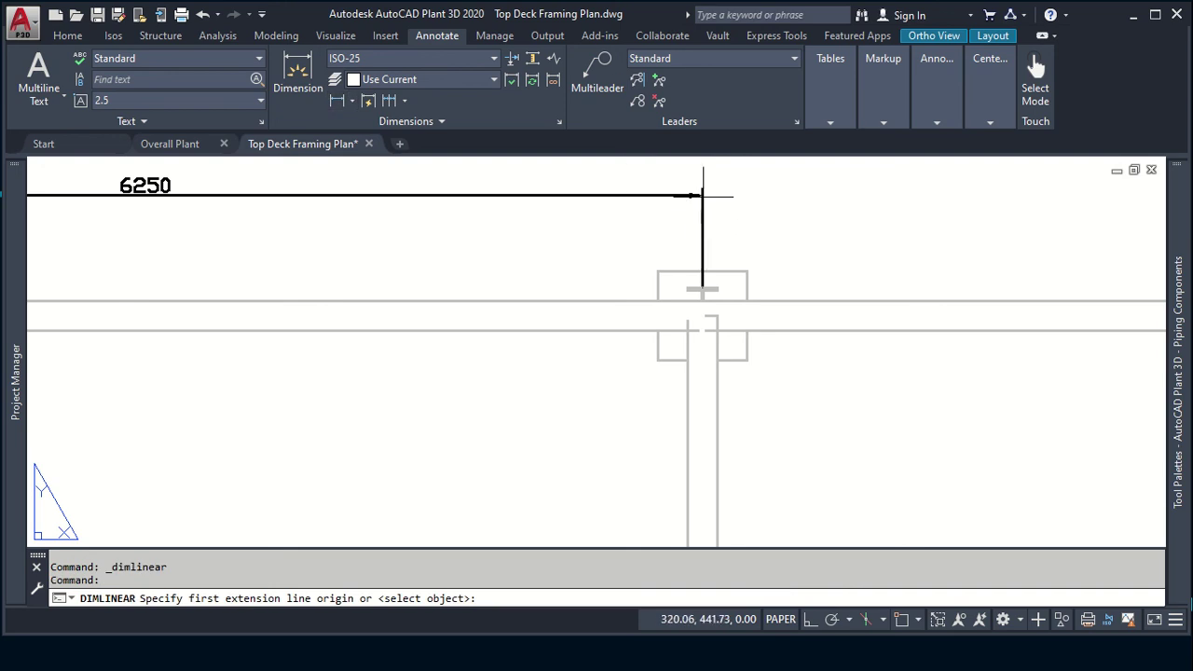
right_click(710, 290, "shift")
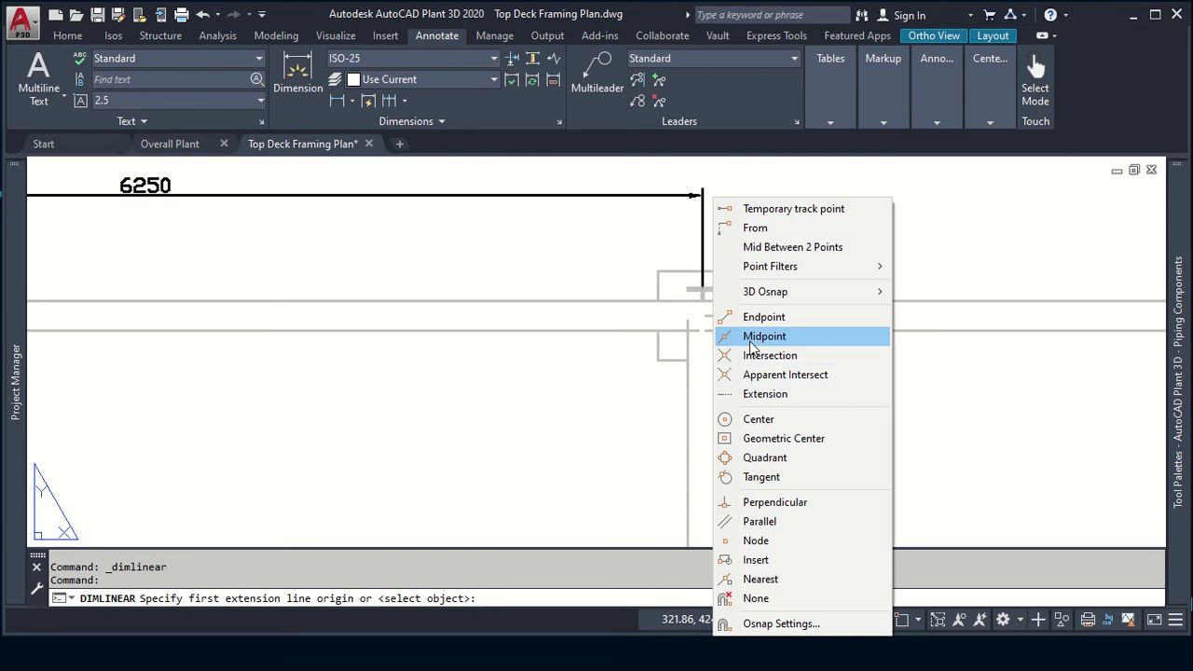
left_click(753, 336)
left_click(702, 289)
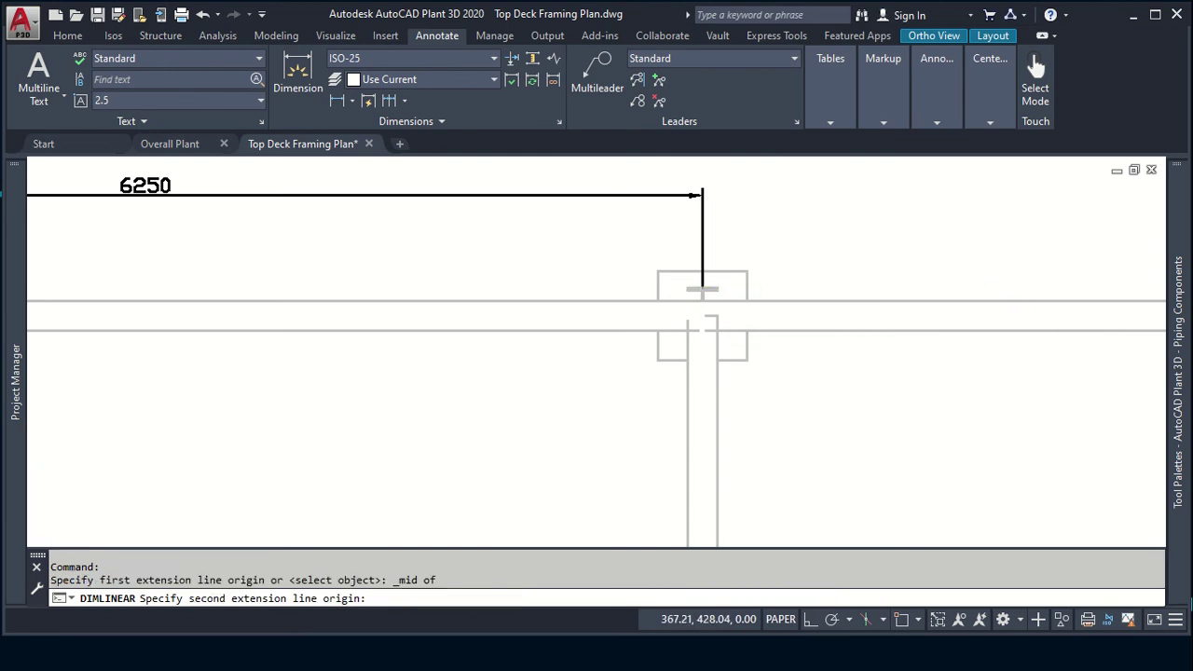
scroll(959, 266, "down", 5)
middle_click_drag(959, 266, 987, 268)
scroll(811, 252, "up", 4)
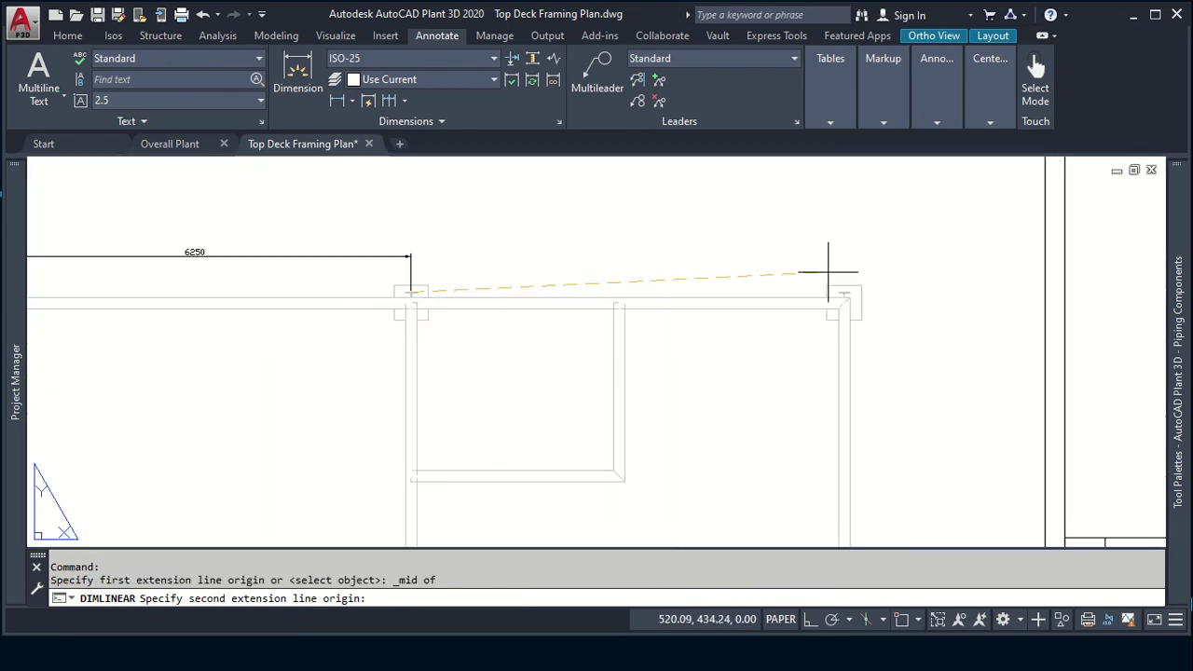
scroll(833, 271, "up", 1)
scroll(847, 273, "up", 2)
right_click(810, 324, "shift")
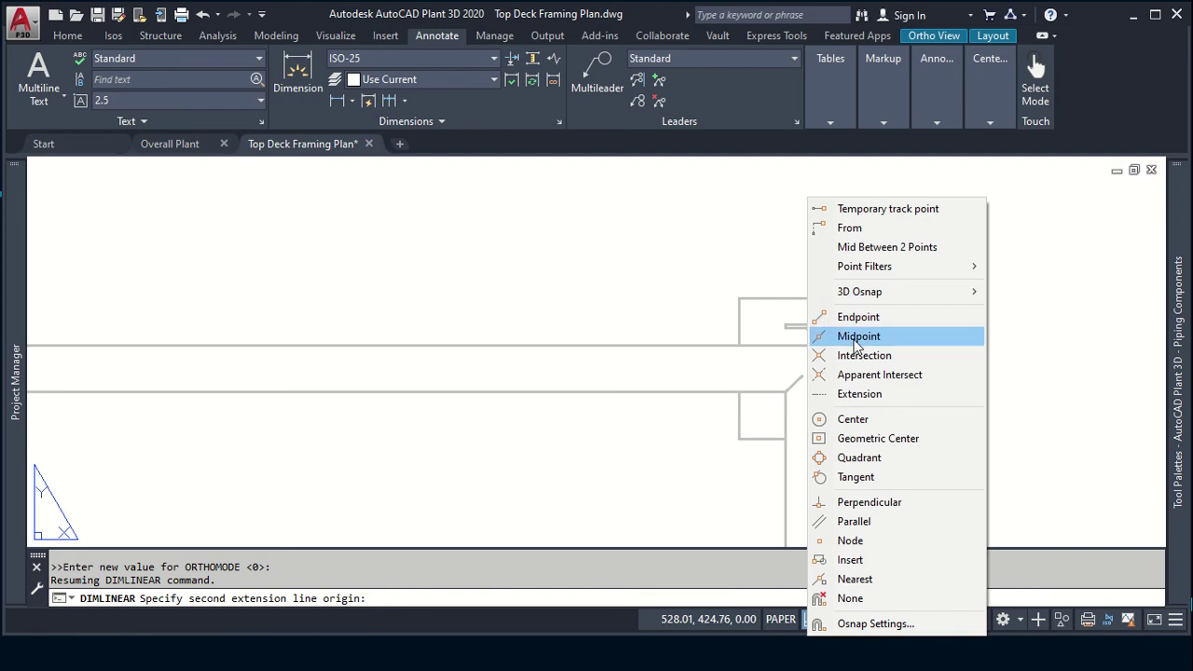
left_click(861, 336)
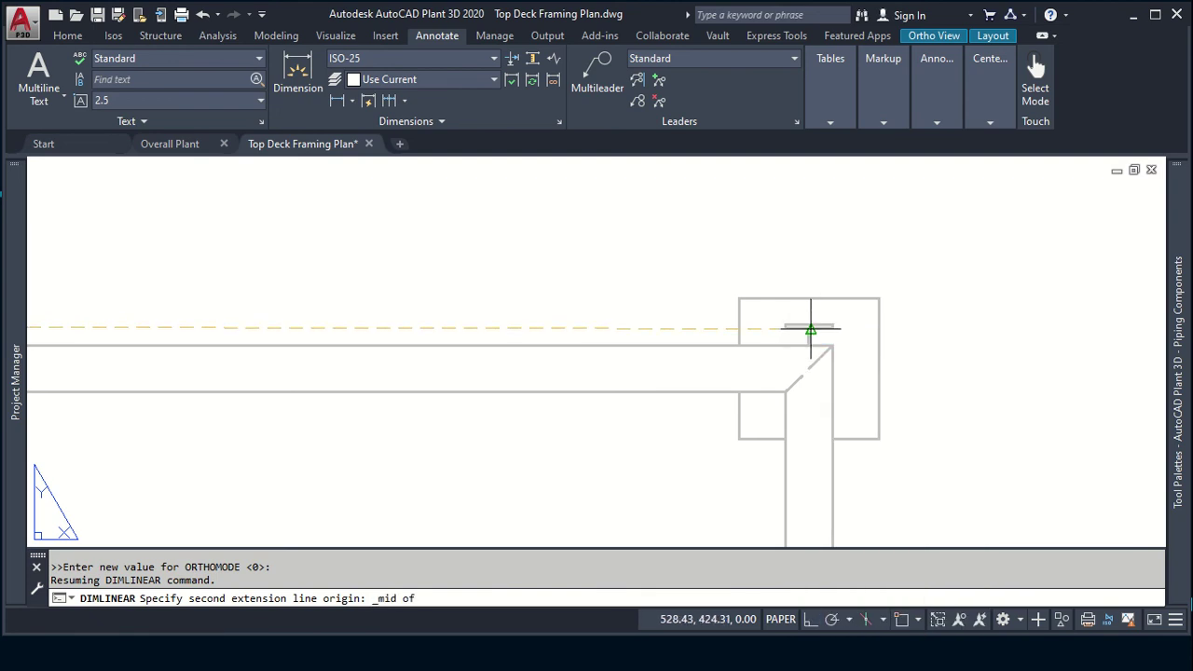
left_click(810, 328)
scroll(801, 242, "down", 4)
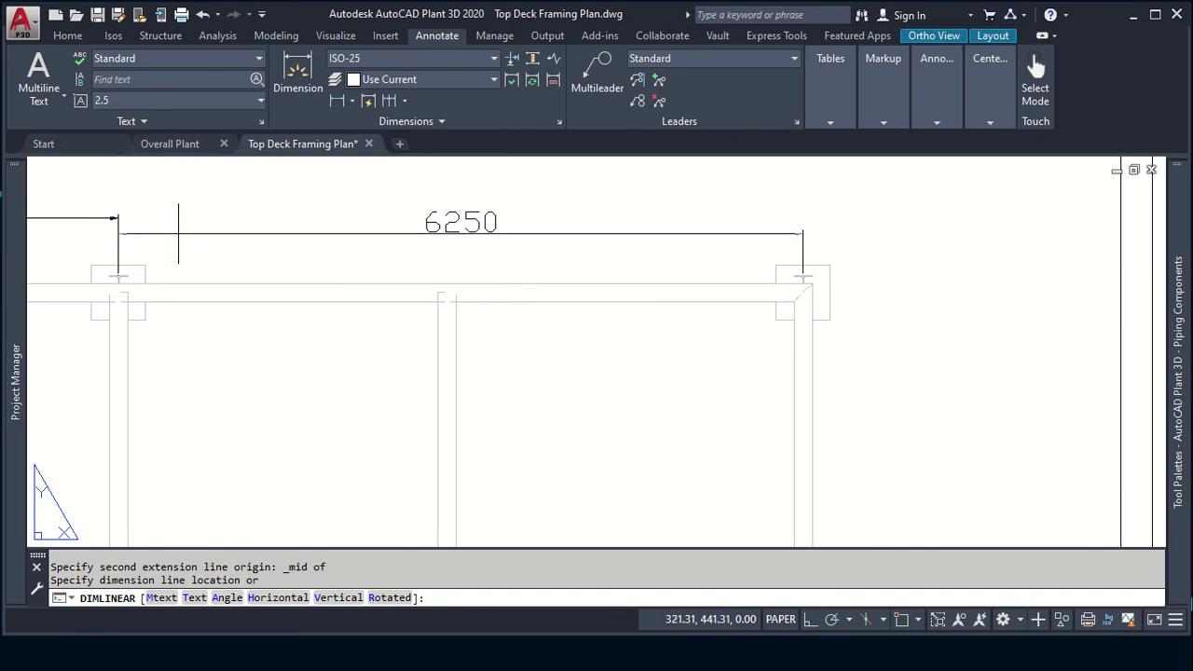
key("Escape")
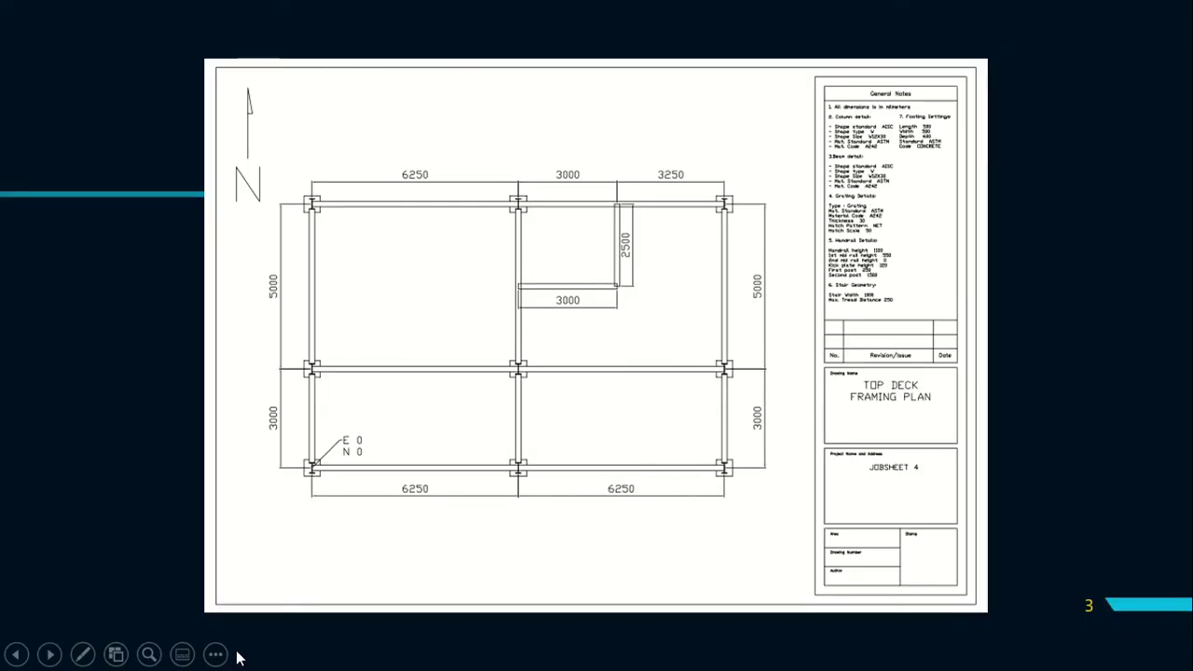
key("alt+Tab")
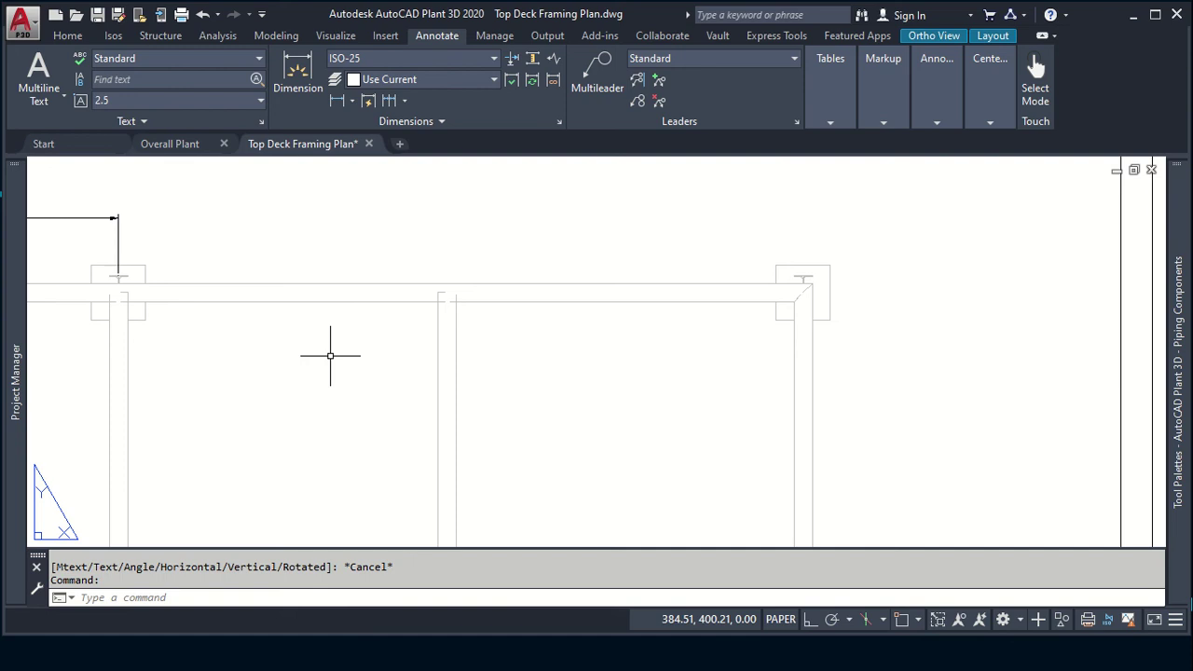
middle_click_drag(330, 355, 879, 381)
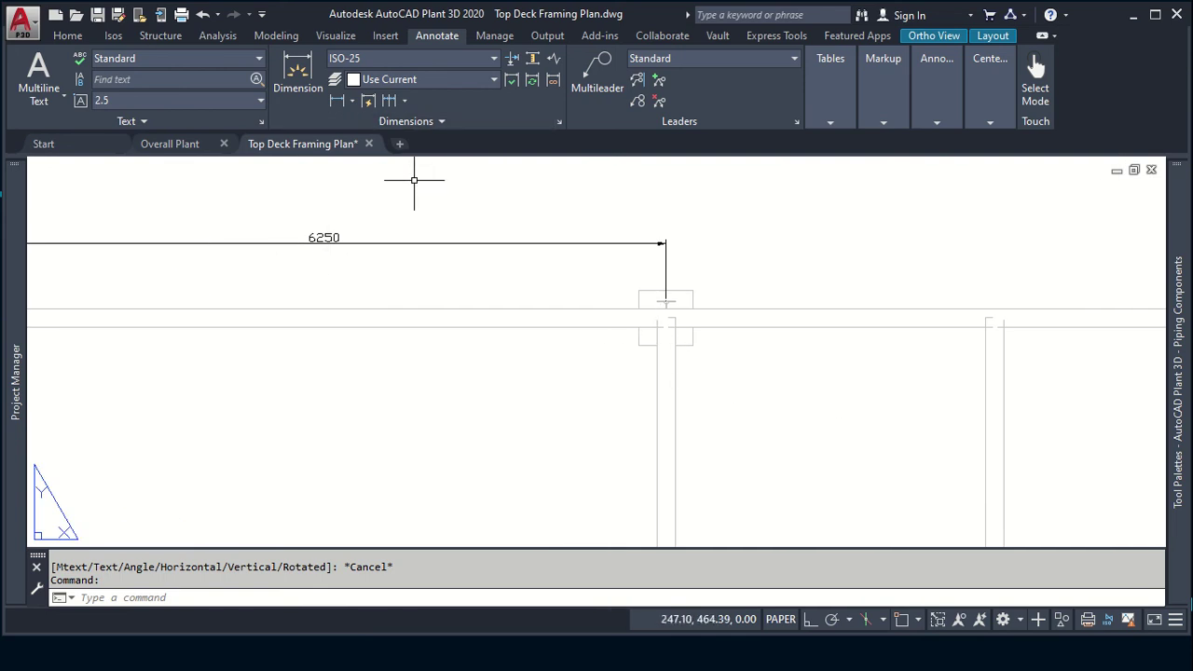
left_click(428, 243)
right_click(431, 244)
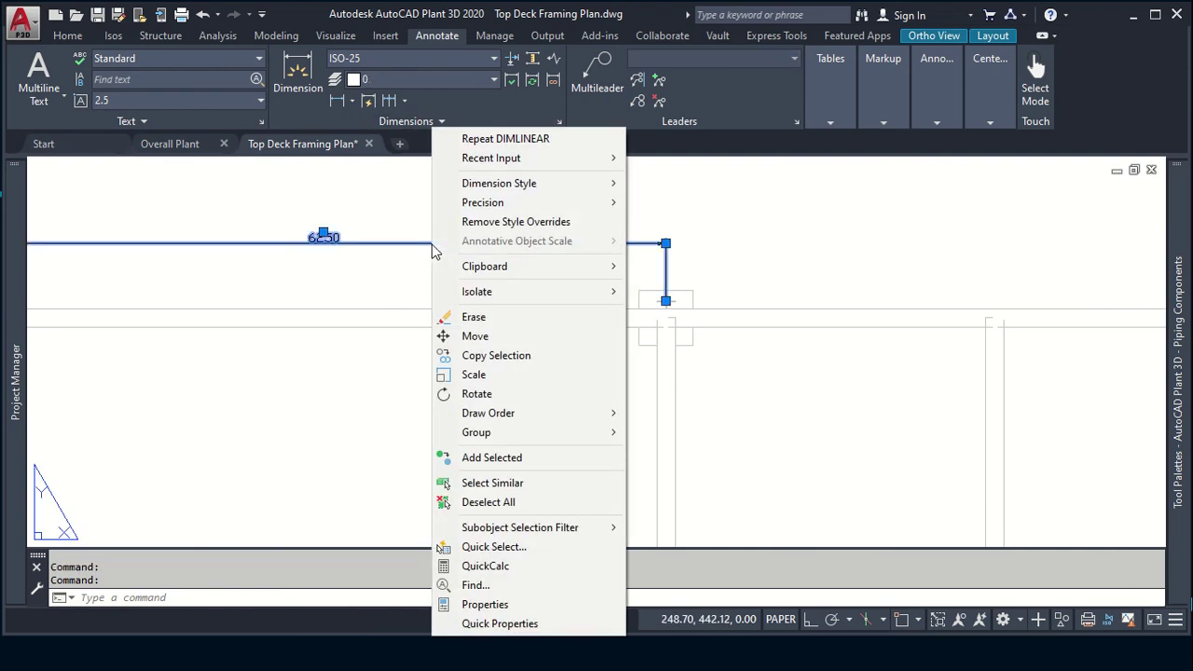
mouse_move(499, 183)
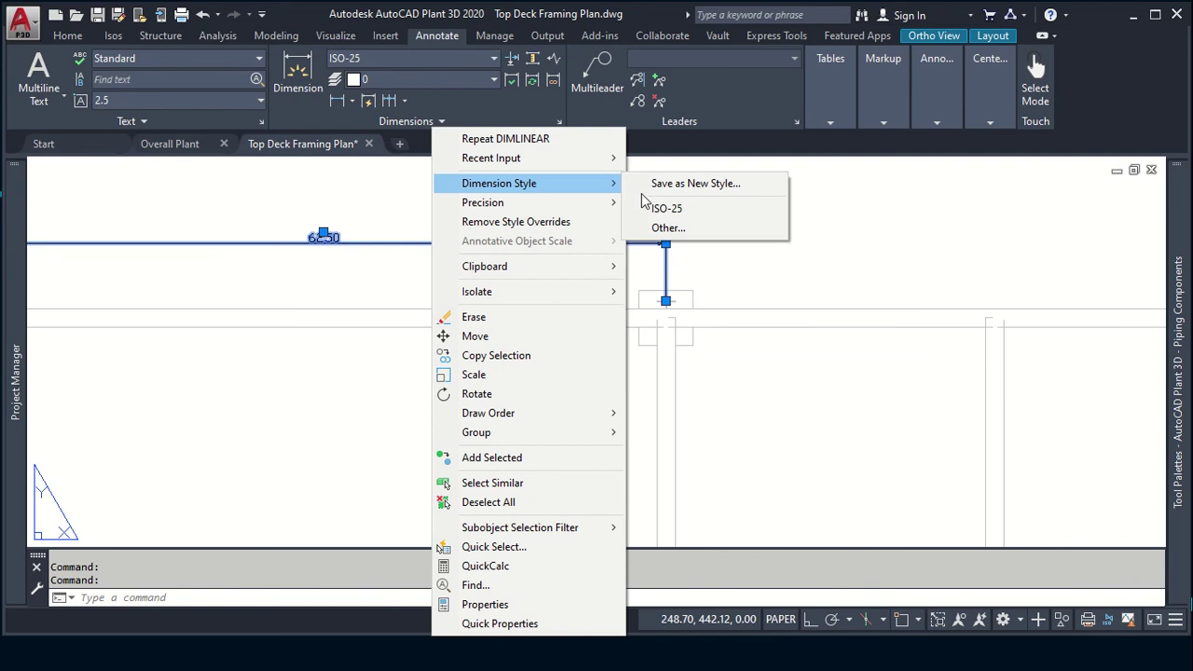
left_click(660, 206)
middle_click_drag(717, 243, 317, 180)
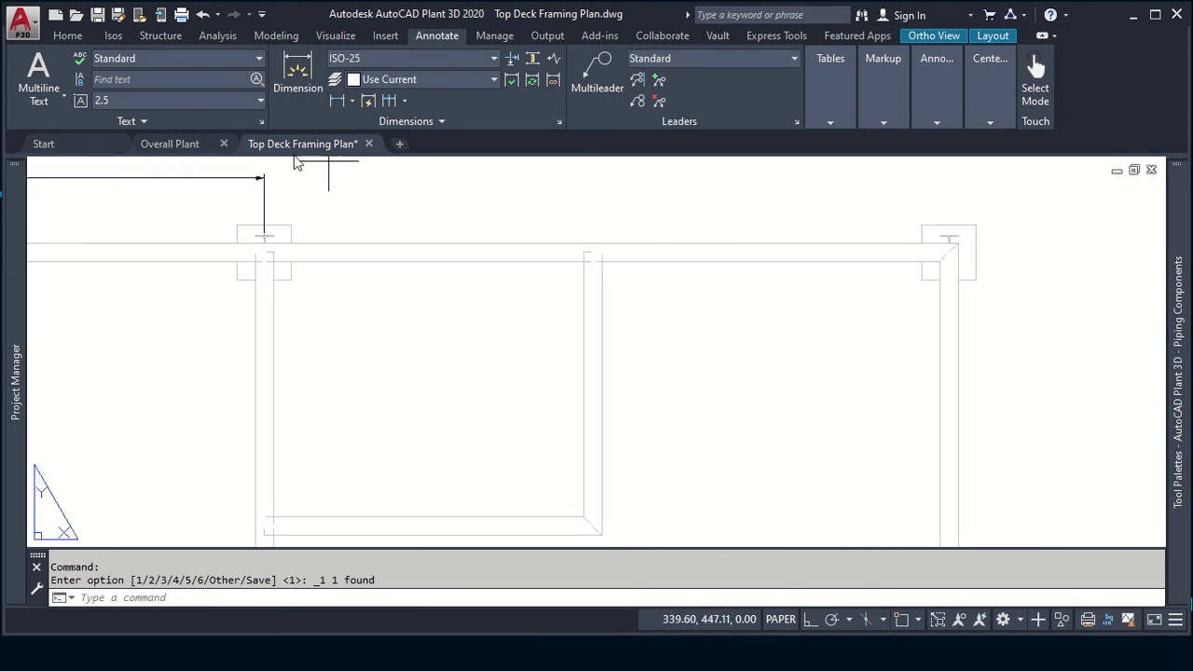
right_click(294, 200, "shift")
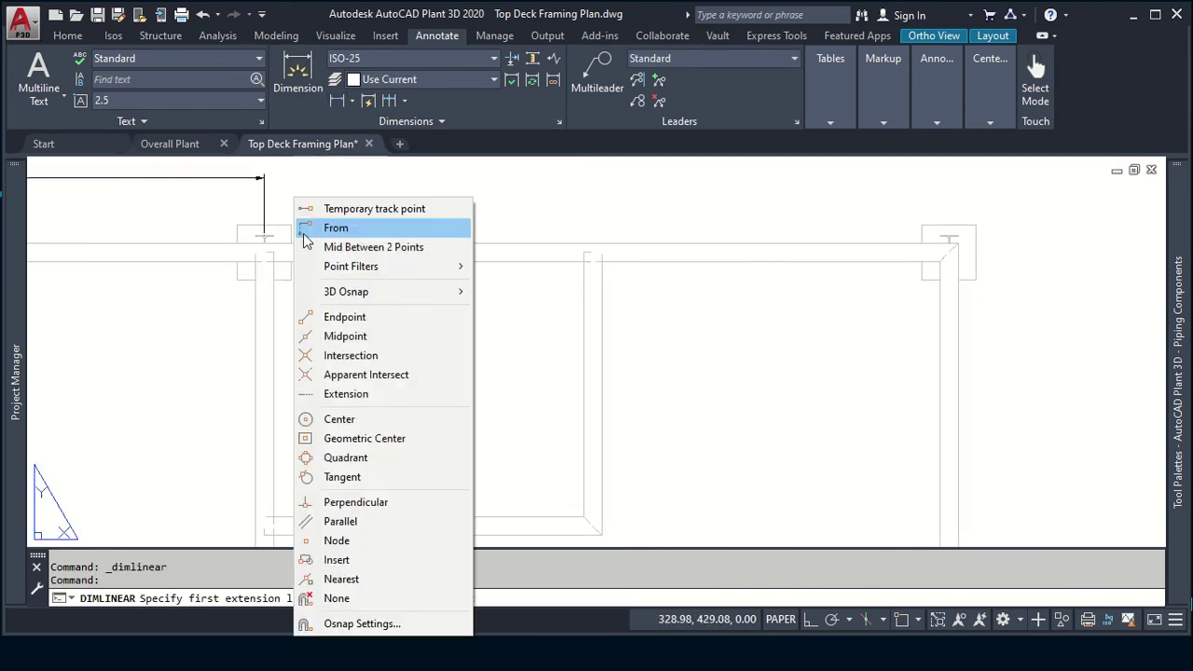
left_click(384, 342)
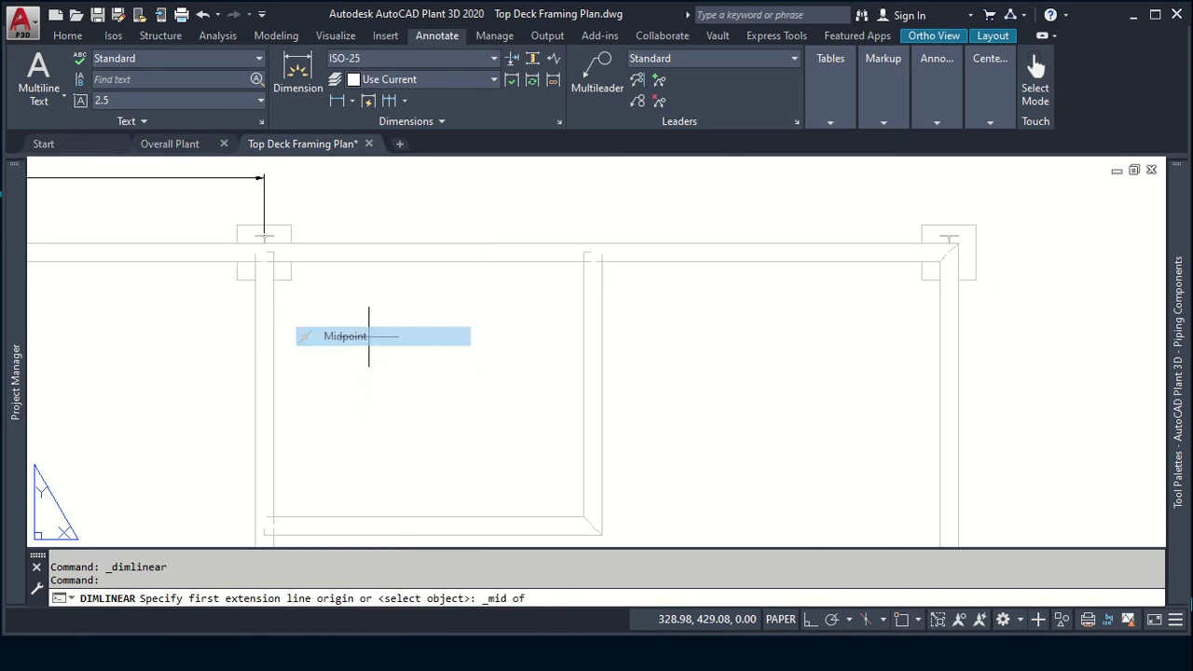
scroll(254, 207, "up", 4)
left_click(299, 271)
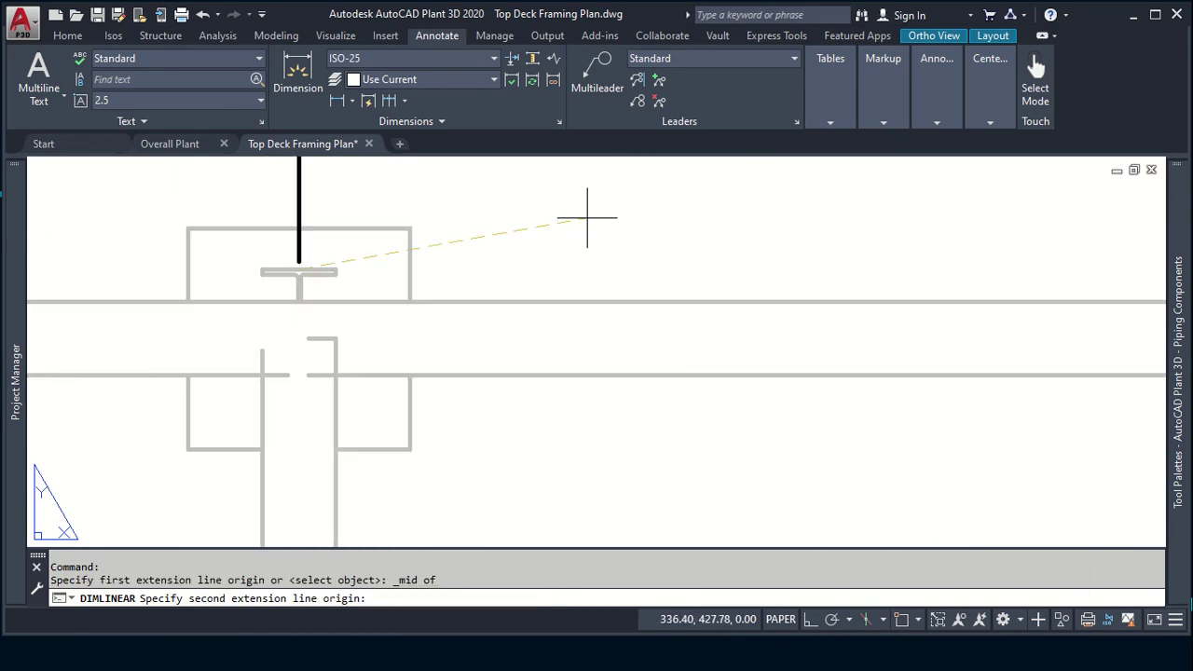
scroll(829, 250, "down", 4)
middle_click_drag(1014, 249, 506, 267)
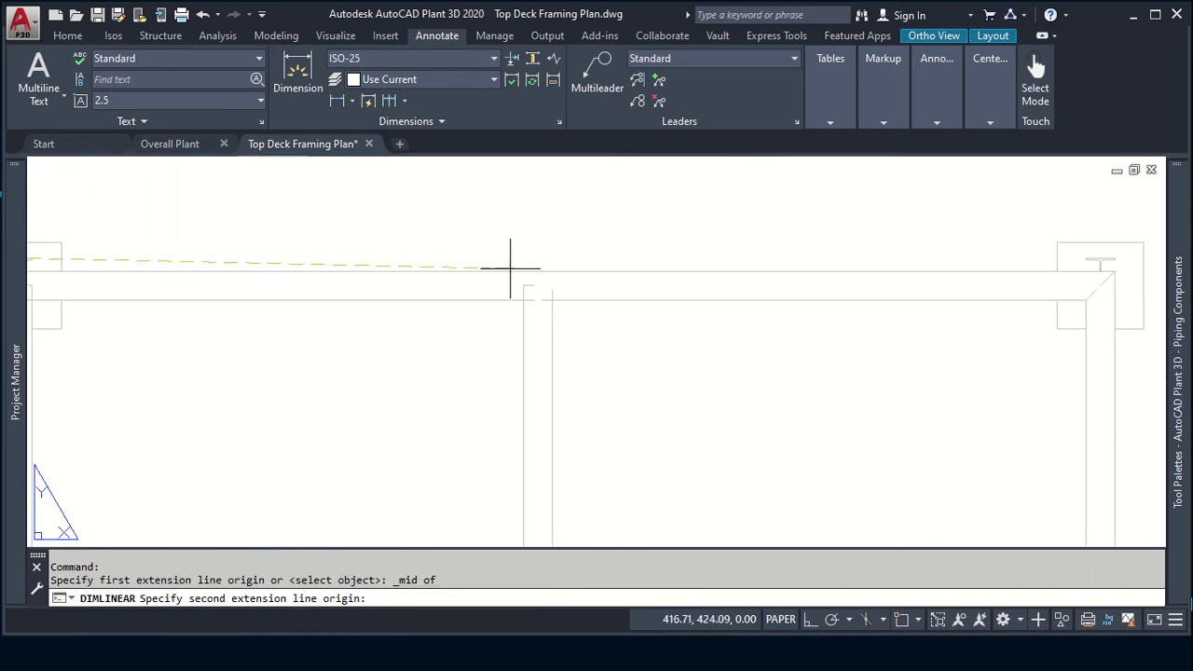
right_click(537, 337, "shift")
left_click(582, 341)
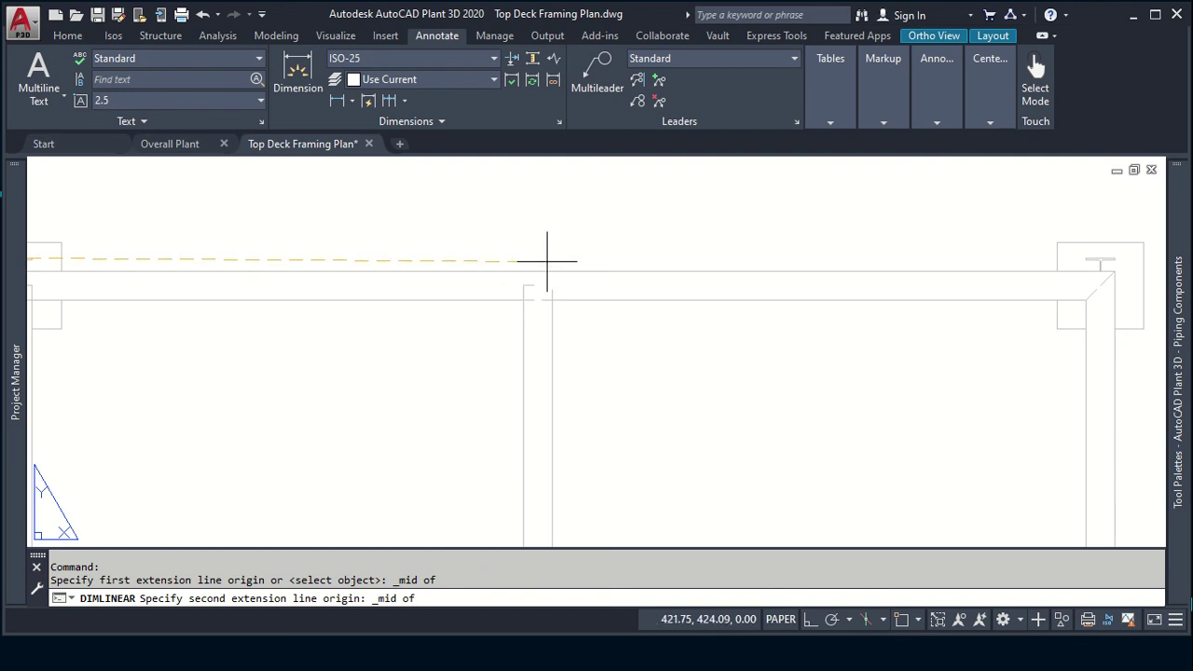
right_click(537, 296, "shift")
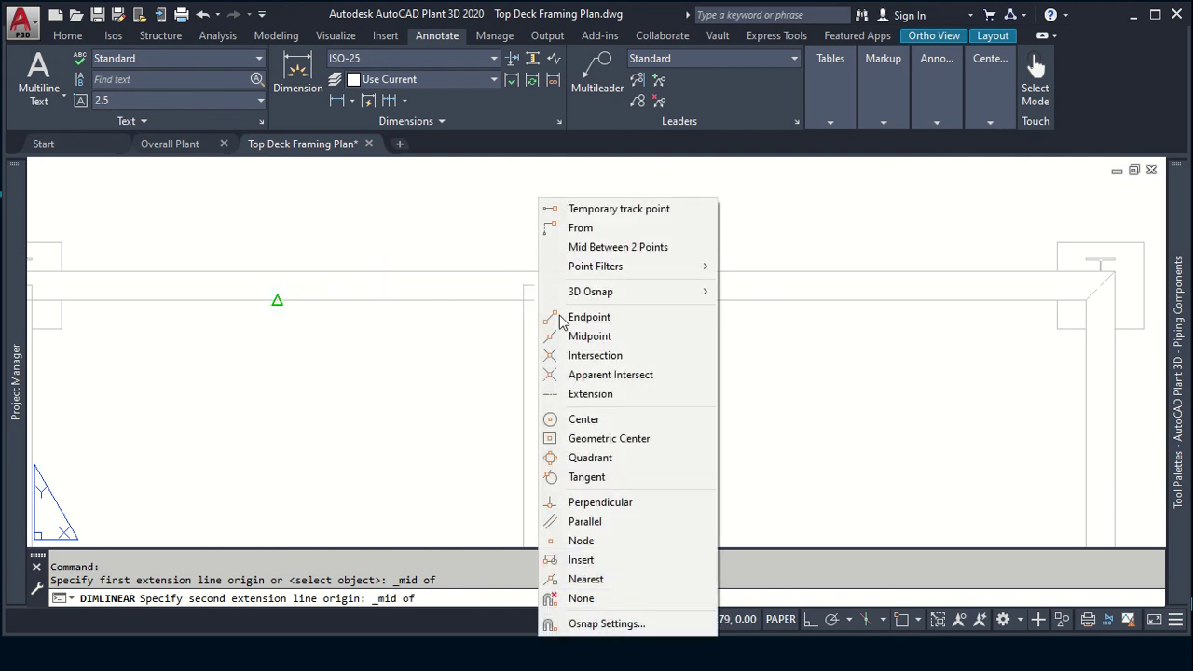
left_click(593, 317)
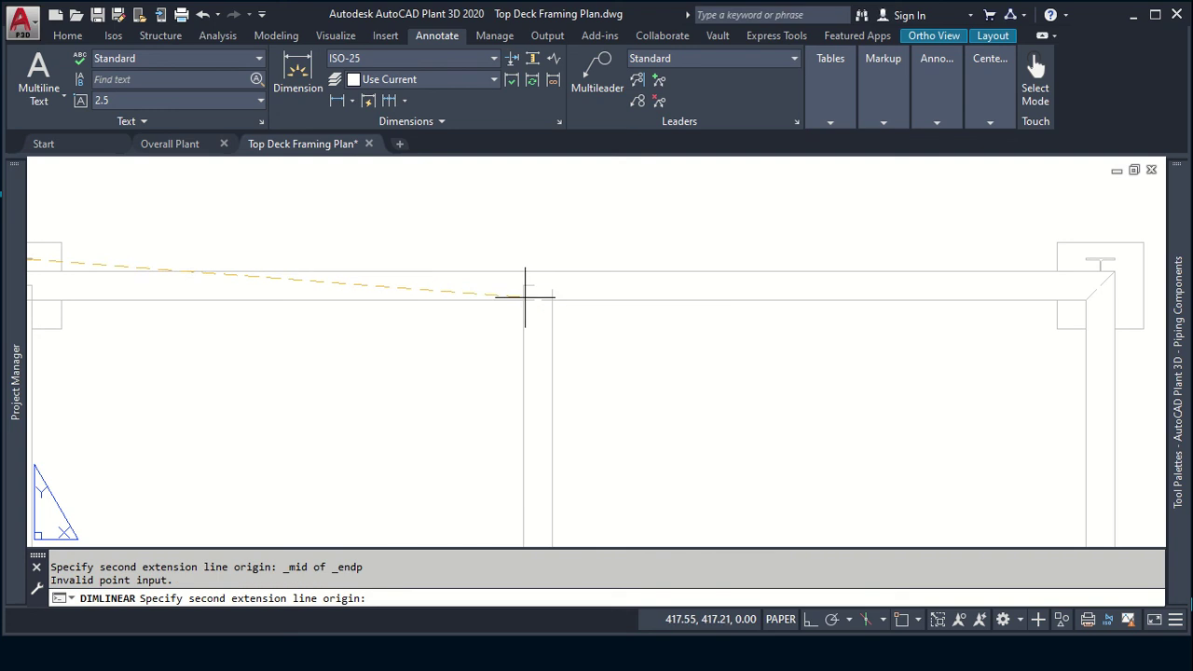
right_click(542, 263, "shift")
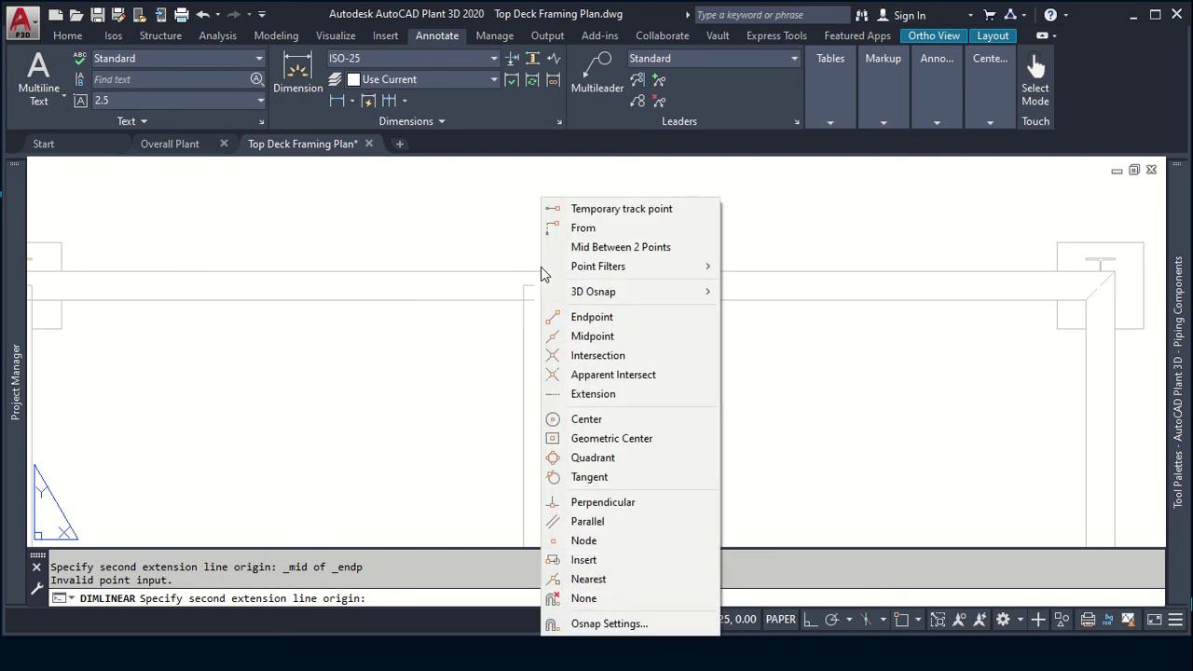
left_click(597, 355)
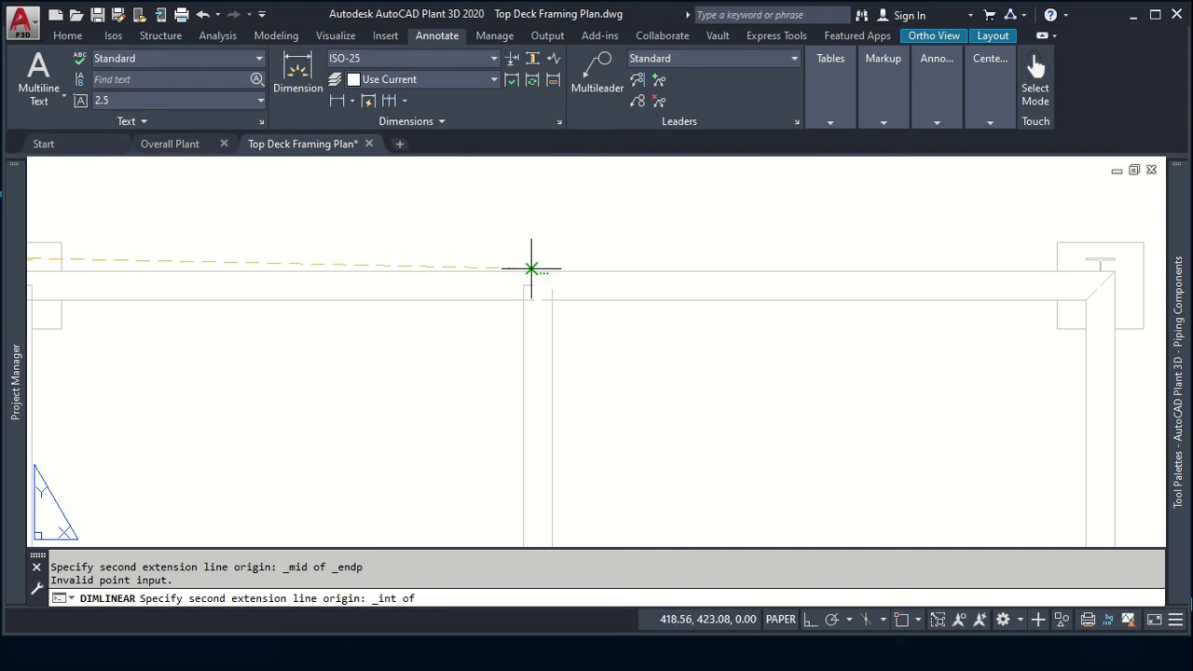
key("Escape")
scroll(543, 249, "down", 2)
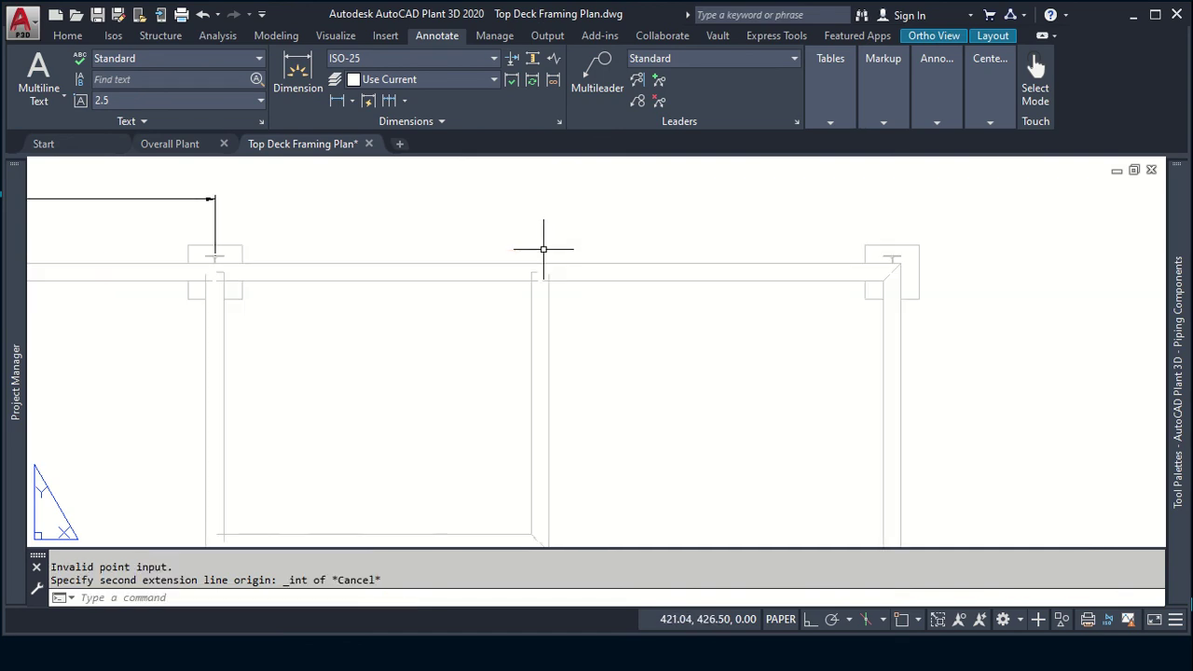
scroll(546, 324, "down", 2)
scroll(564, 341, "up", 1)
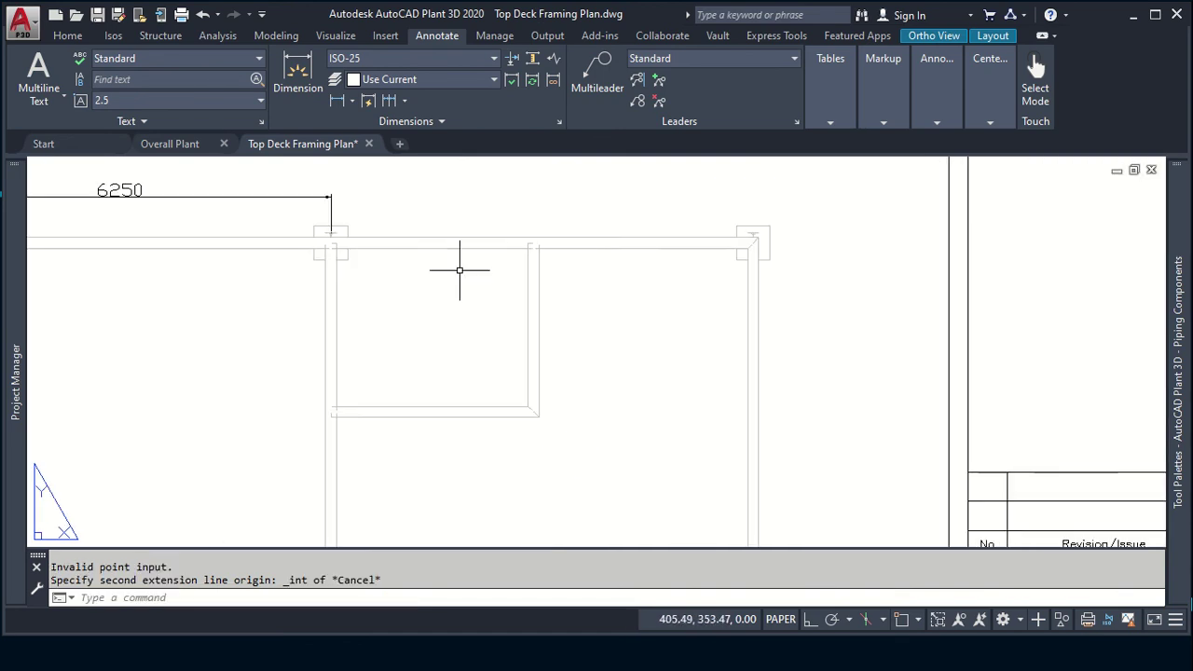
Step: Dimension the stair opening's right vertical edge at 2556,6, then switch to the reference slideshow
left_click(306, 68)
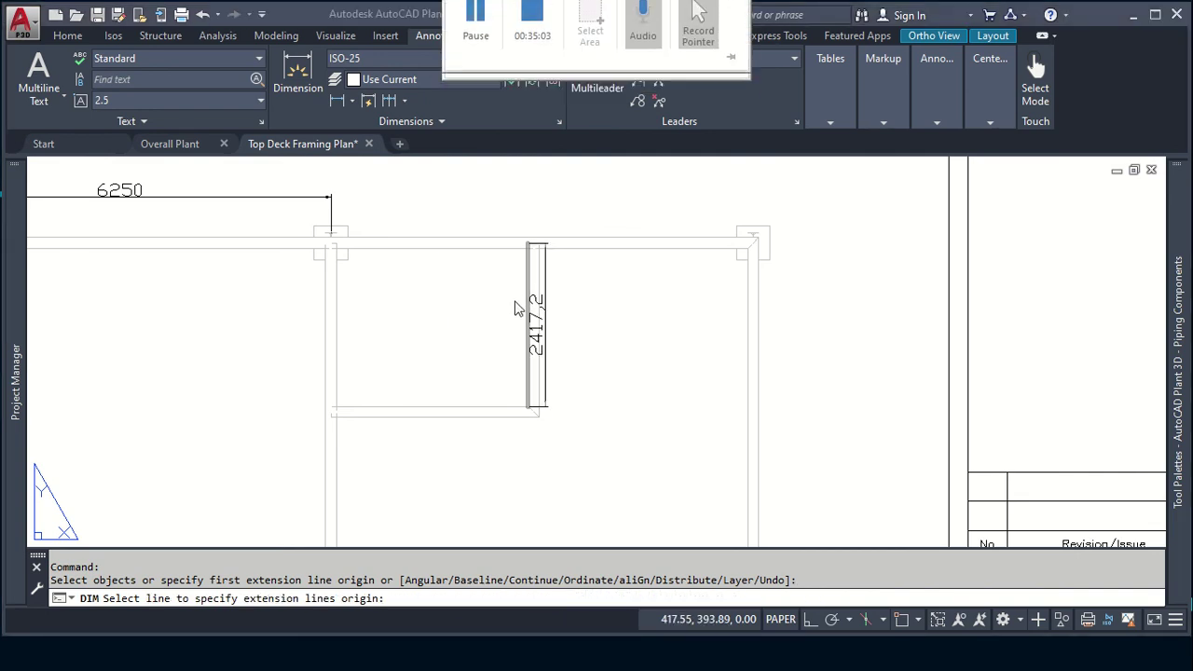
scroll(534, 343, "down", 2)
scroll(534, 343, "up", 3)
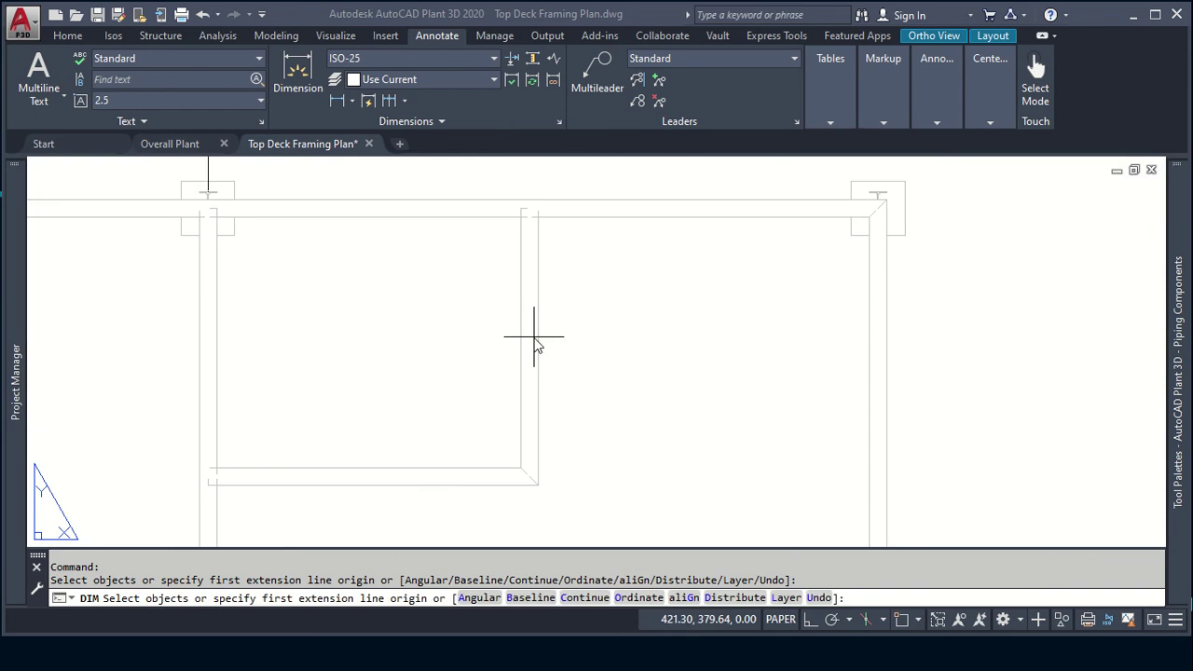
scroll(534, 343, "down", 2)
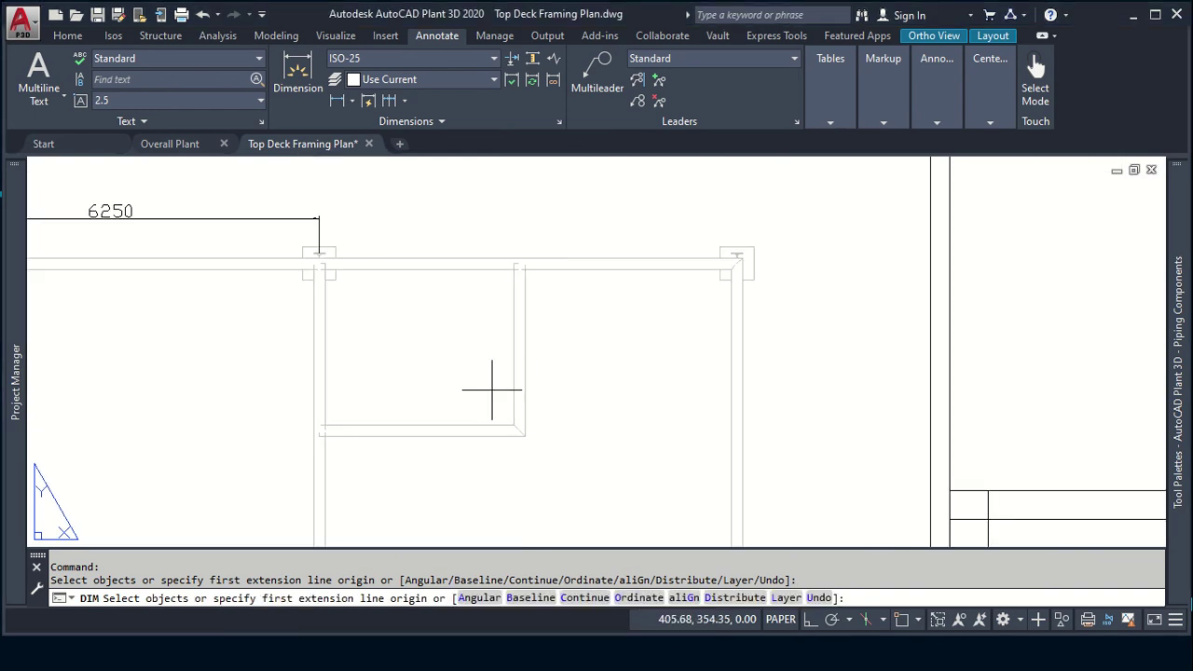
left_click(519, 378)
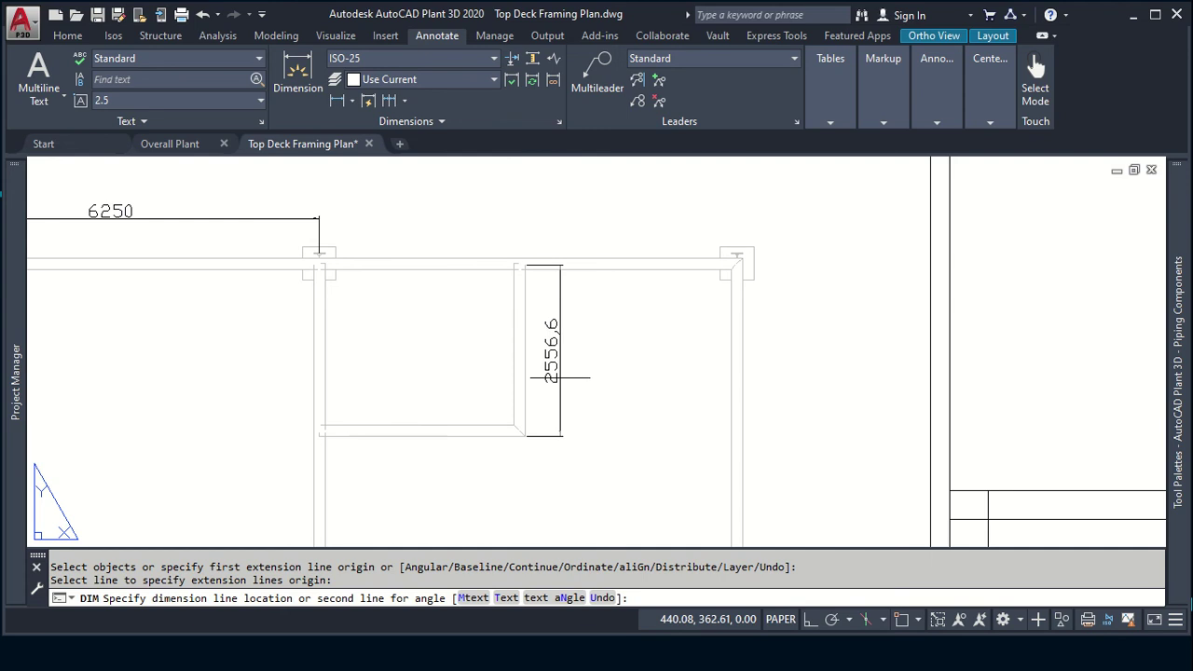
left_click(559, 377)
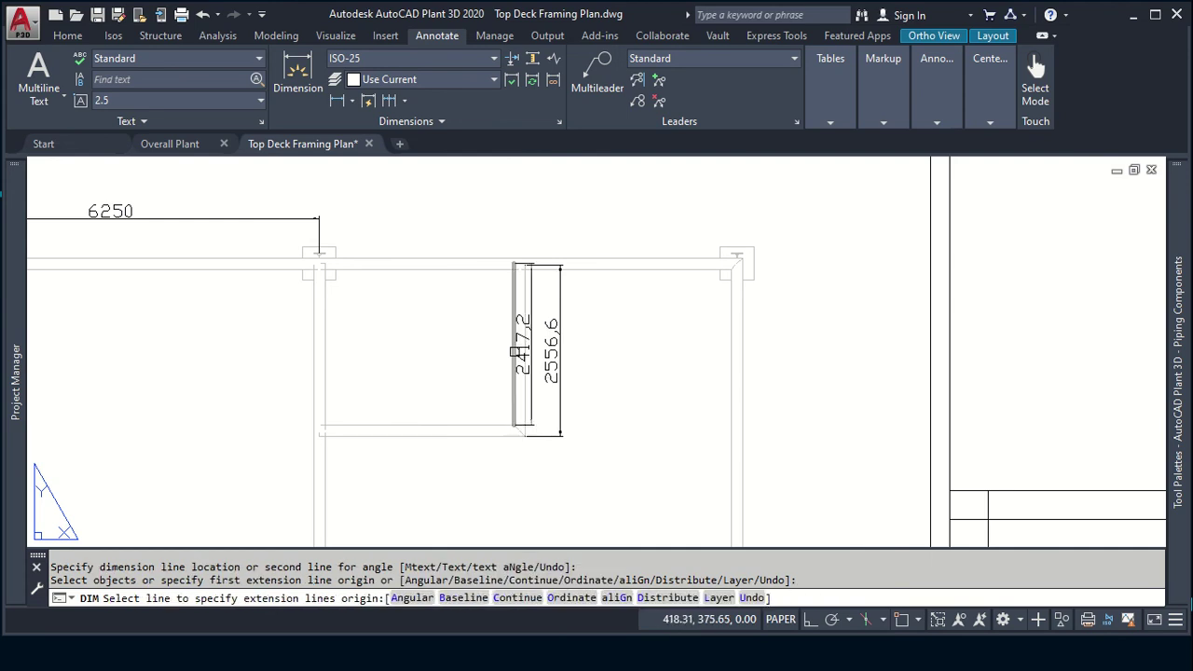
scroll(516, 351, "up", 3)
middle_click_drag(559, 267, 589, 397)
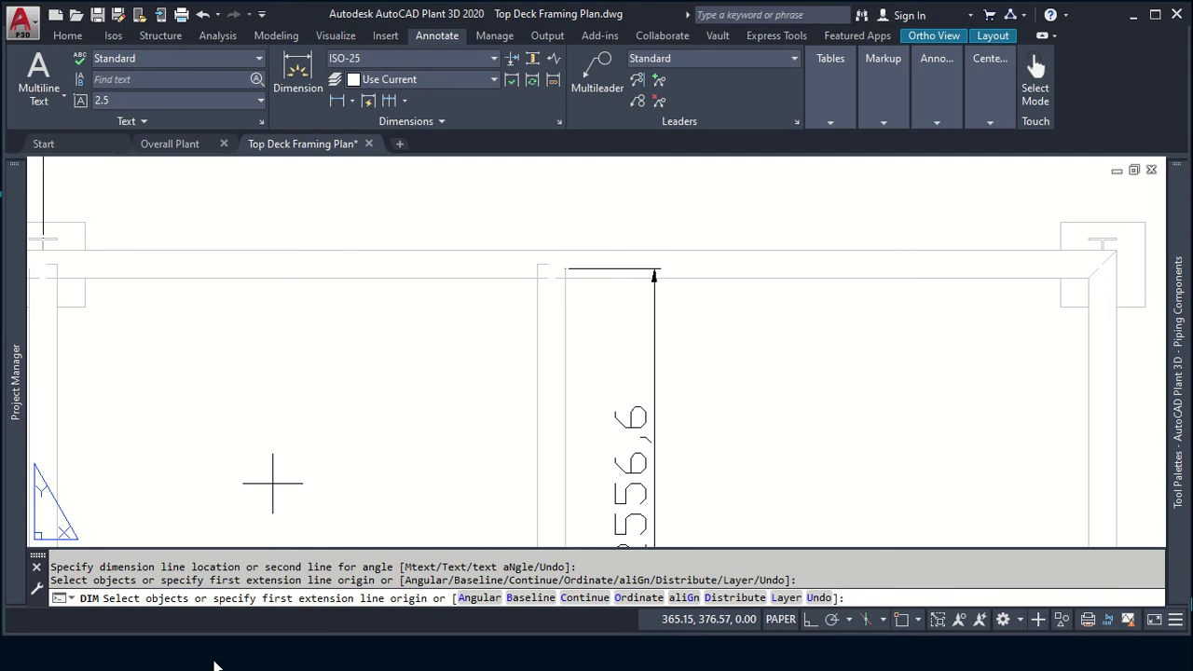
key("alt+Tab")
key("Tab")
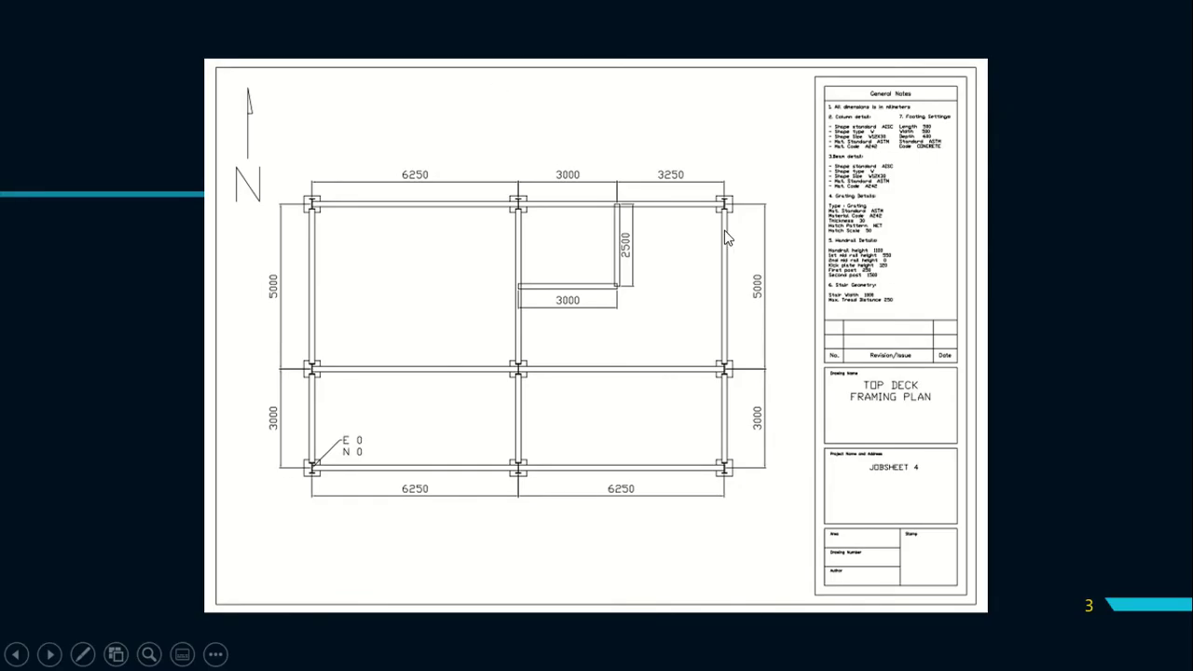
Step: Review the slide showing the 2500 × 3000 stair opening, then return to the drawing
scroll(654, 204, "up", 1)
scroll(654, 204, "up", 1)
scroll(622, 233, "down", 2)
scroll(623, 232, "up", 1, "ctrl")
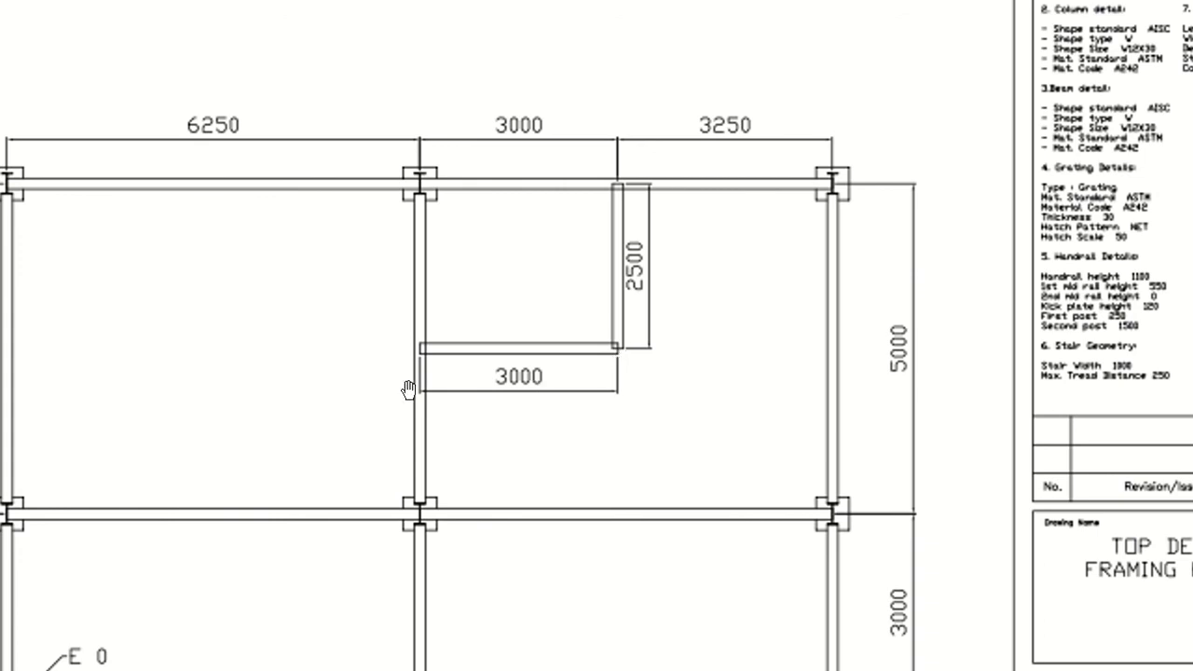
key("alt+Tab")
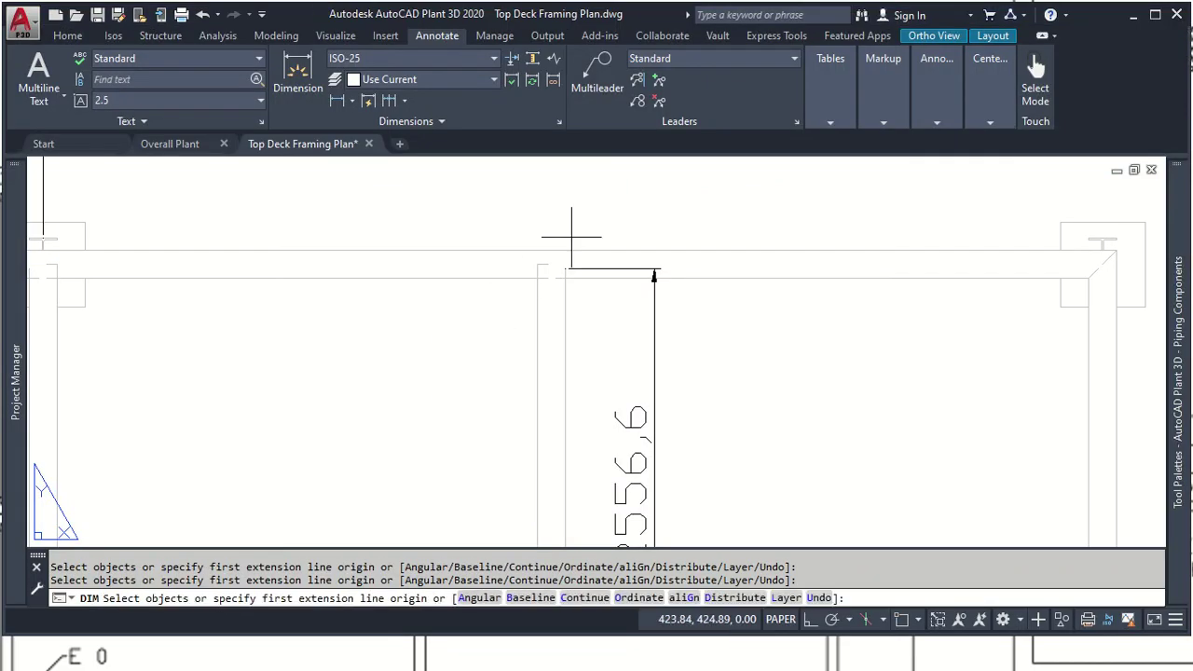
Step: Abandon a continued dimension and select the 2556,6 stair-opening dimension
type("c")
key("Return")
left_click(656, 269)
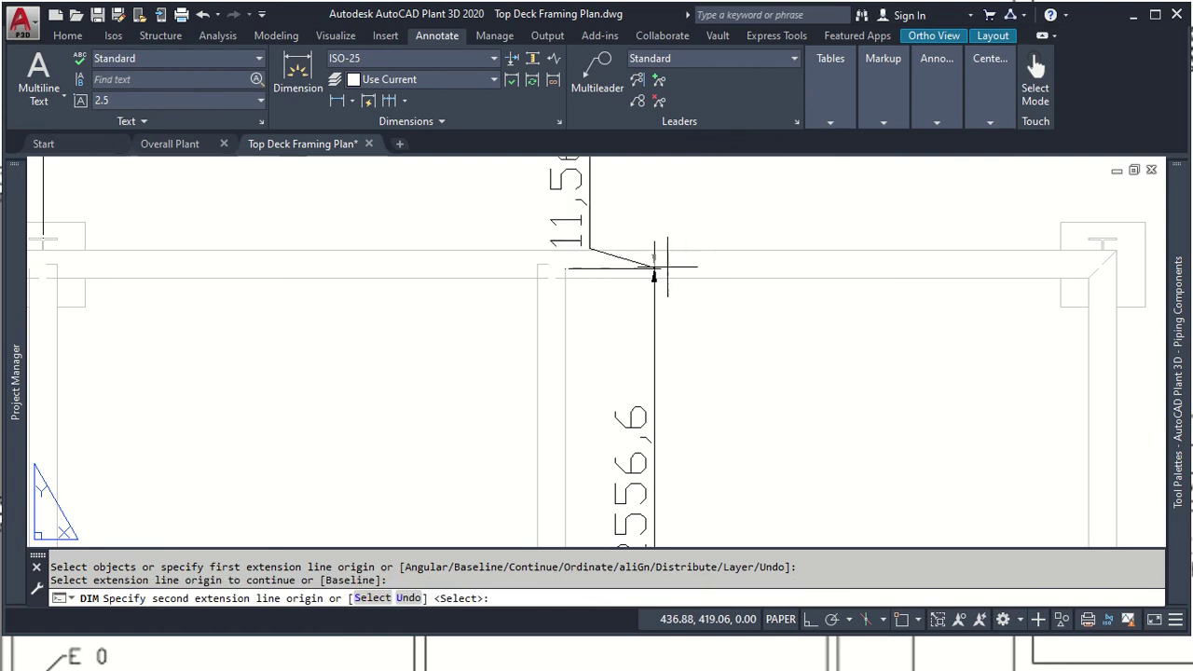
key("Escape")
key("Escape")
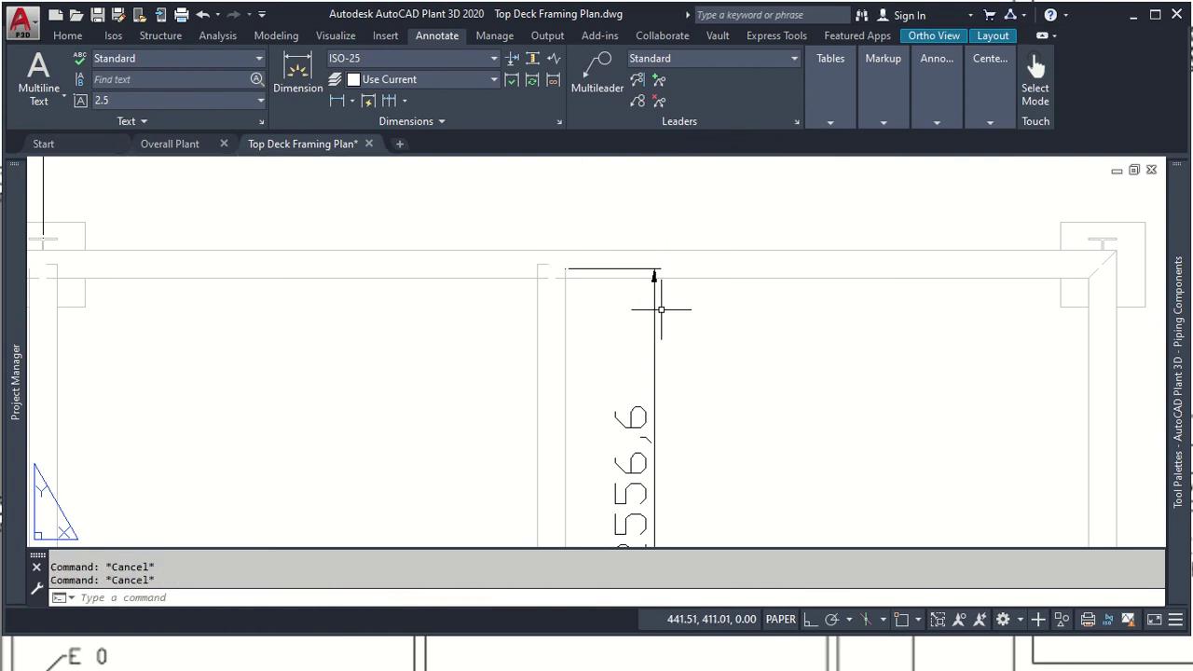
left_click(656, 300)
left_click(772, 327)
left_click(772, 325)
left_click(578, 295)
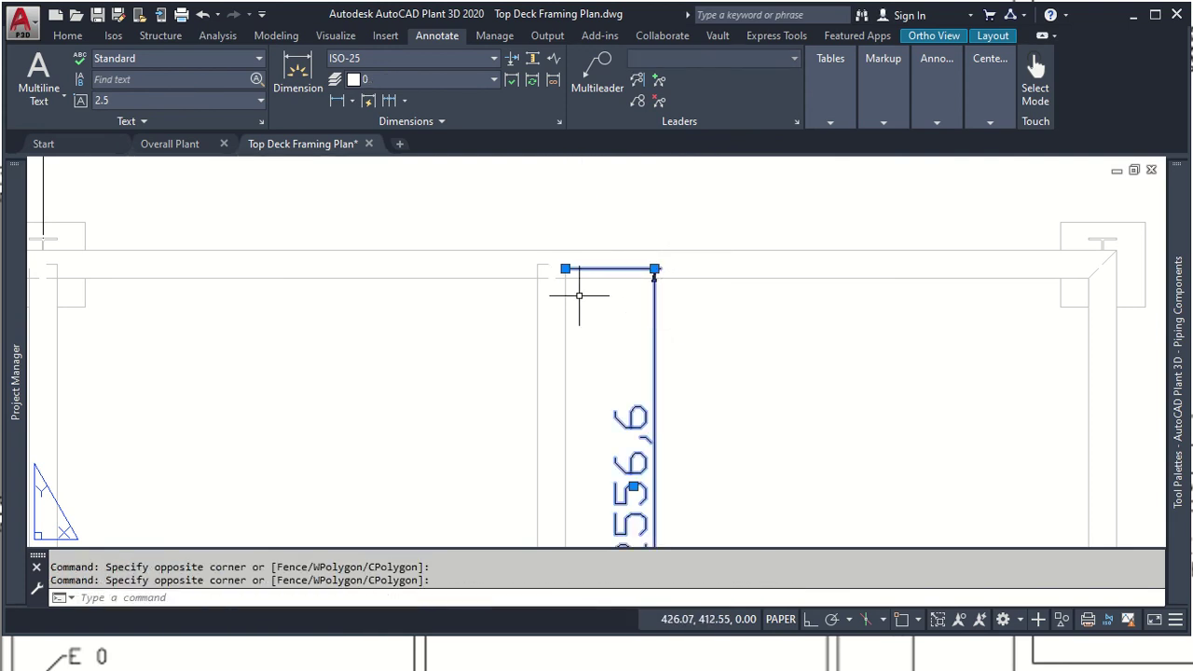
Step: Stretch the dimension's top end onto the beam's midpoint
left_click(565, 269)
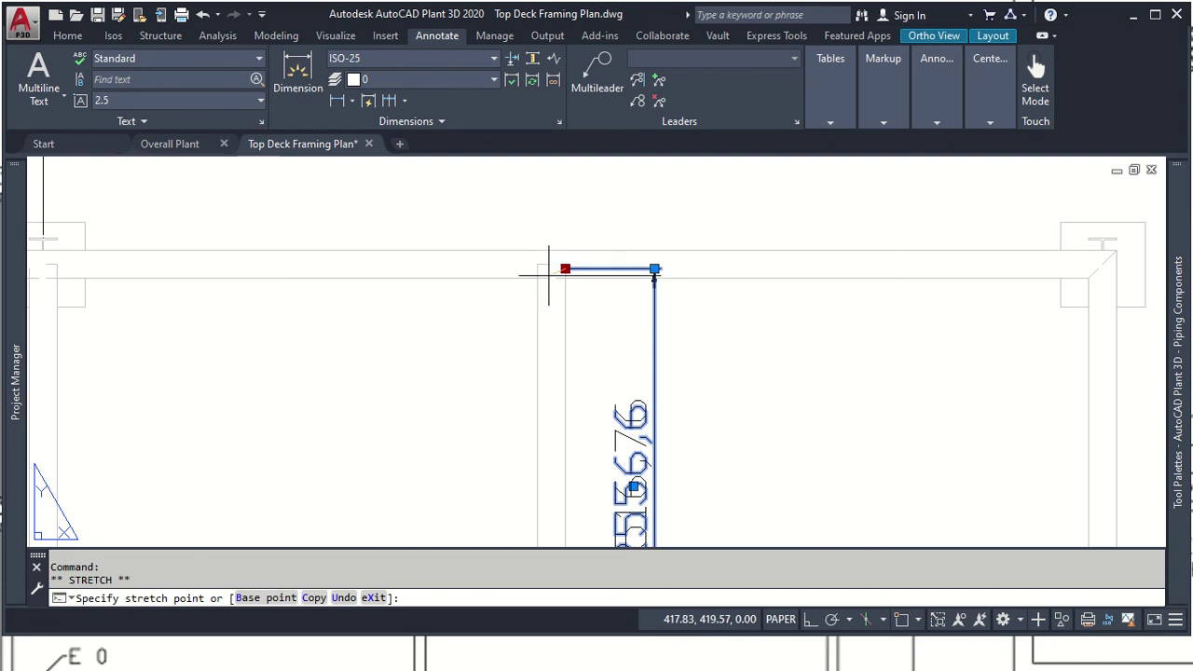
right_click(547, 286, "shift")
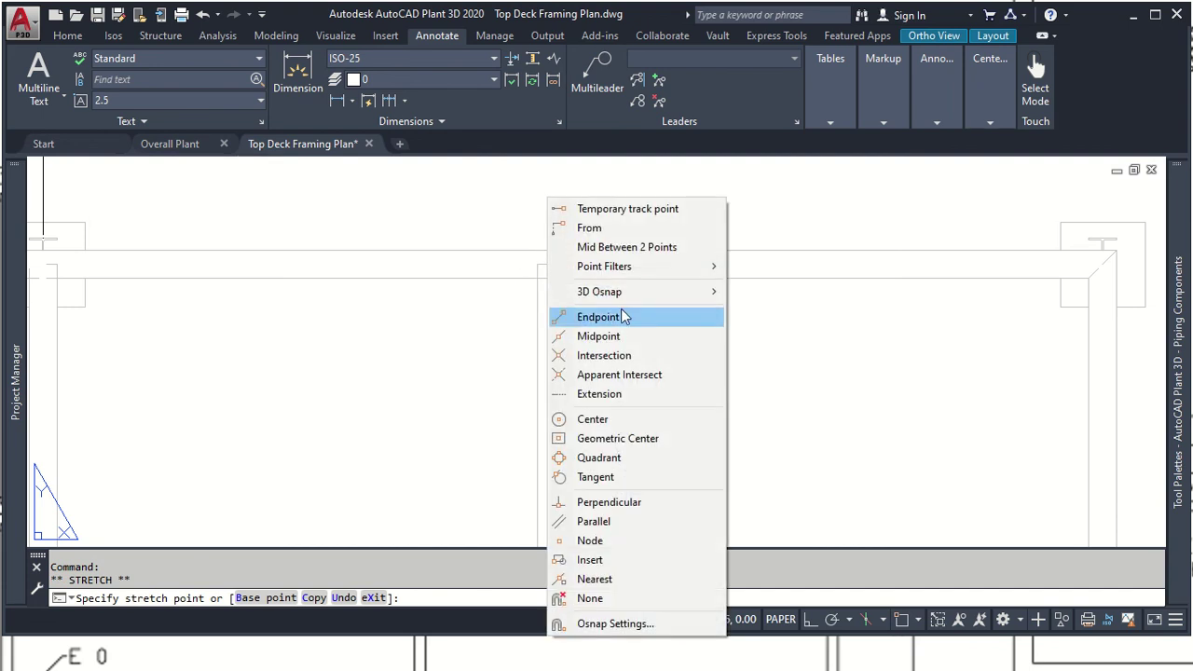
left_click(583, 333)
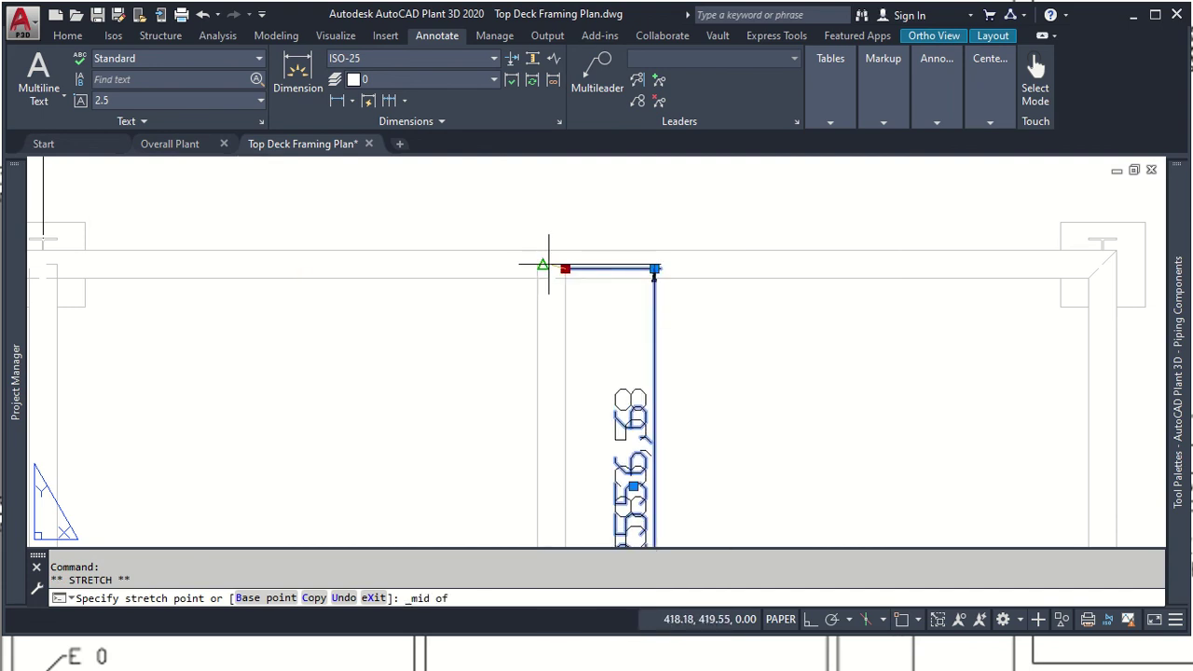
scroll(548, 266, "up", 6)
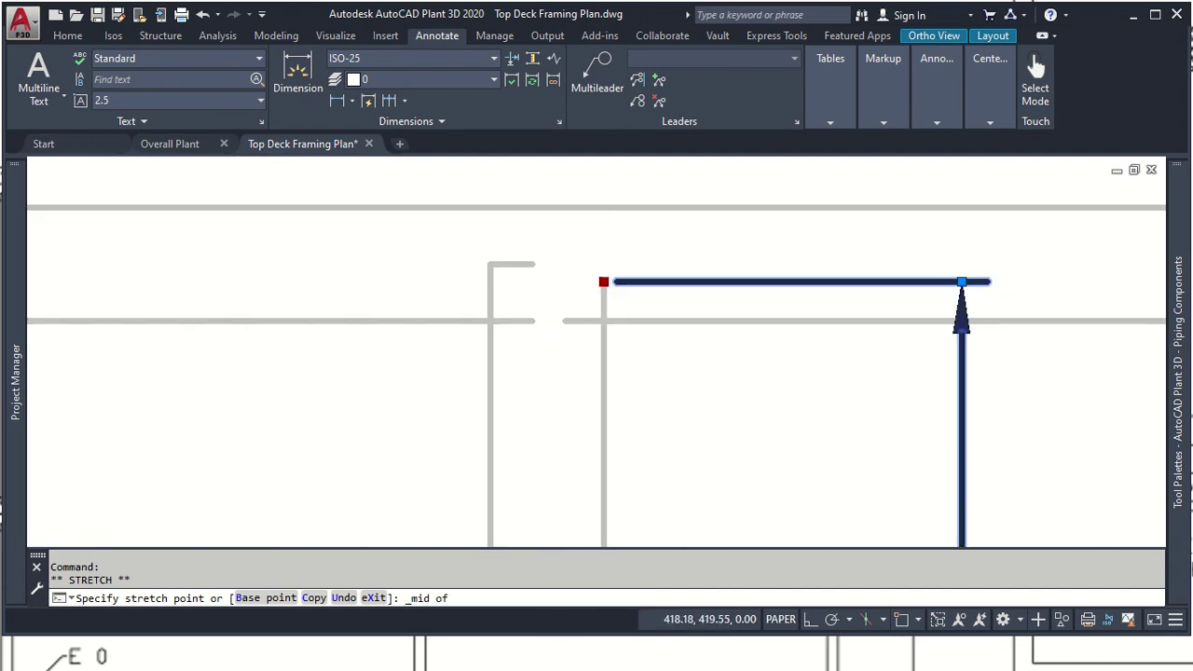
left_click(510, 265)
key("Escape")
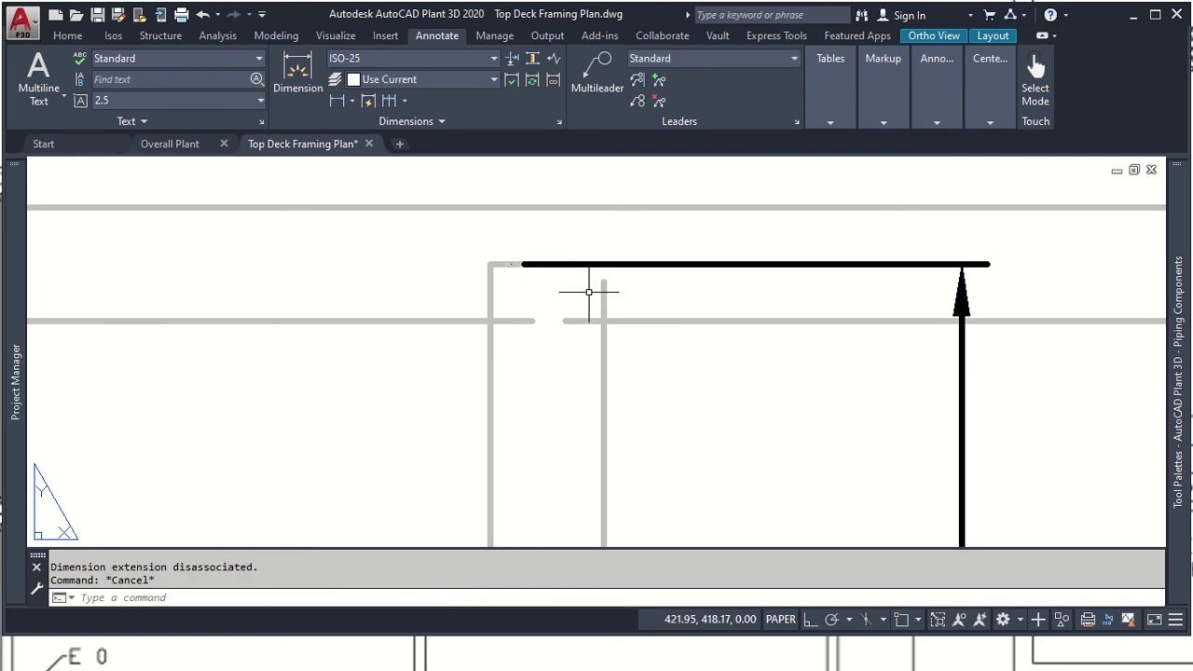
Step: Select the 2582,8 dimension and begin, then cancel, a stretch of its lower end
scroll(590, 287, "down", 4)
scroll(644, 330, "down", 2)
scroll(739, 284, "down", 2)
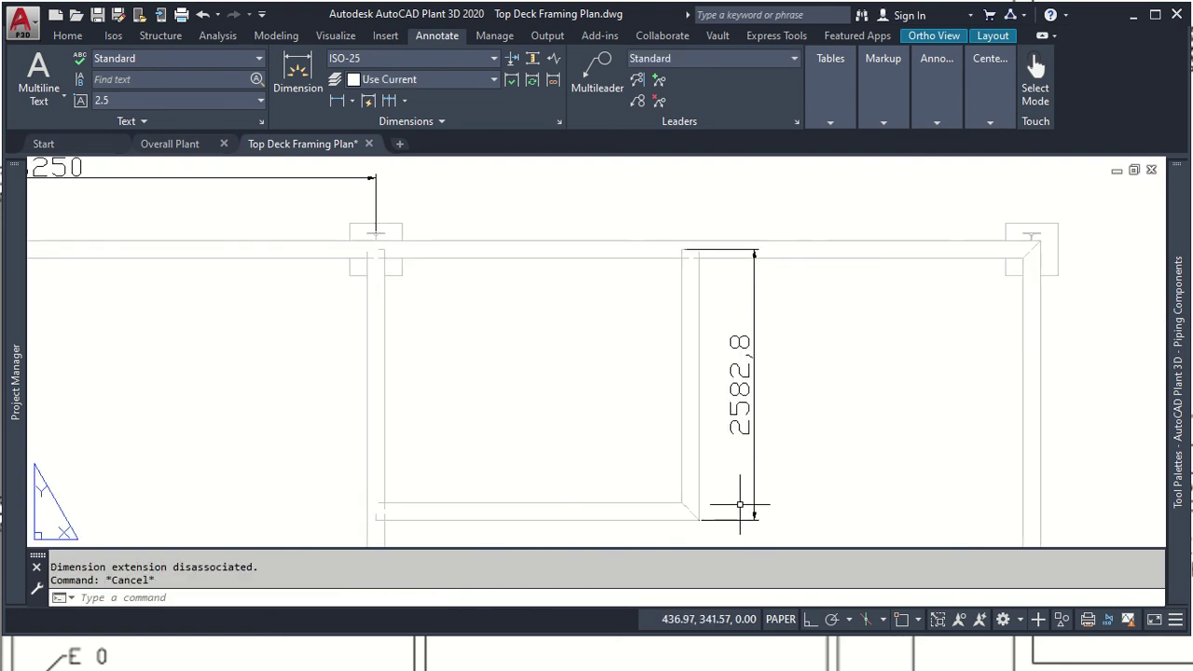
middle_click_drag(728, 513, 807, 269)
scroll(753, 422, "up", 2)
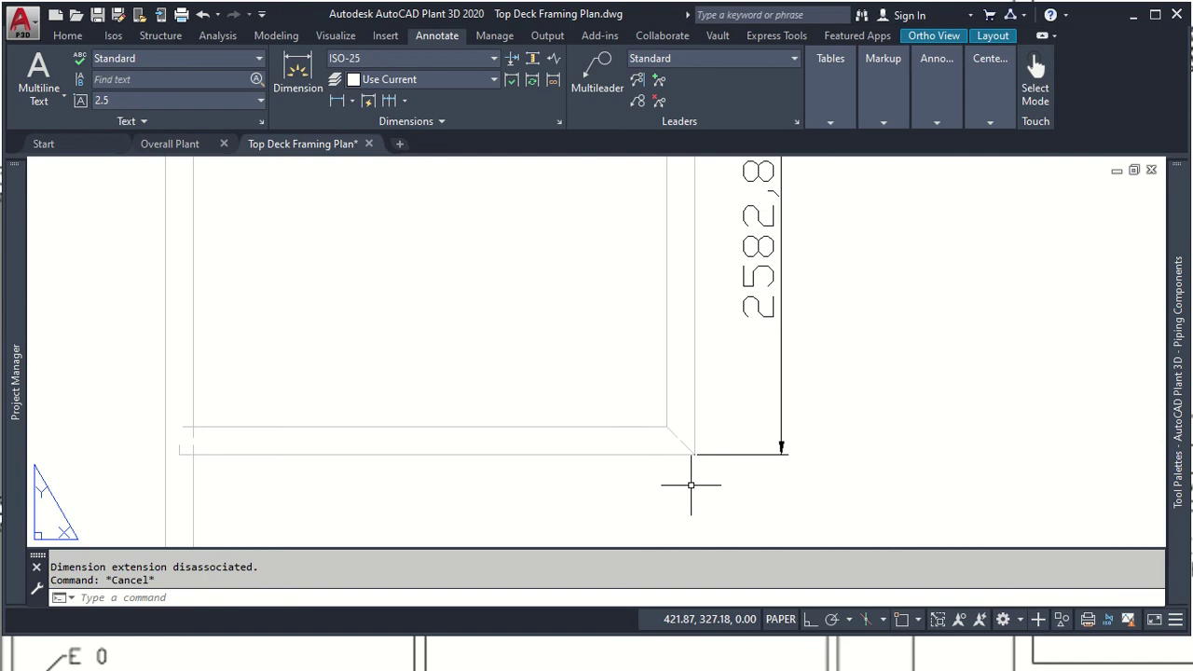
left_click(714, 455)
scroll(709, 455, "up", 2)
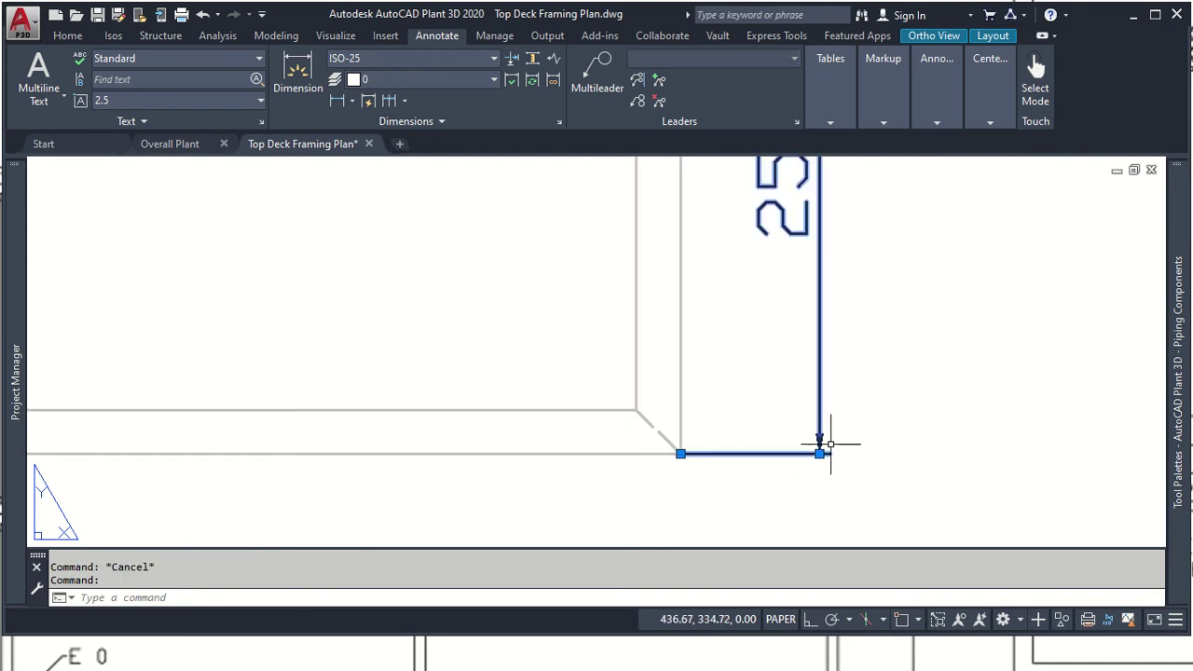
left_click(819, 455)
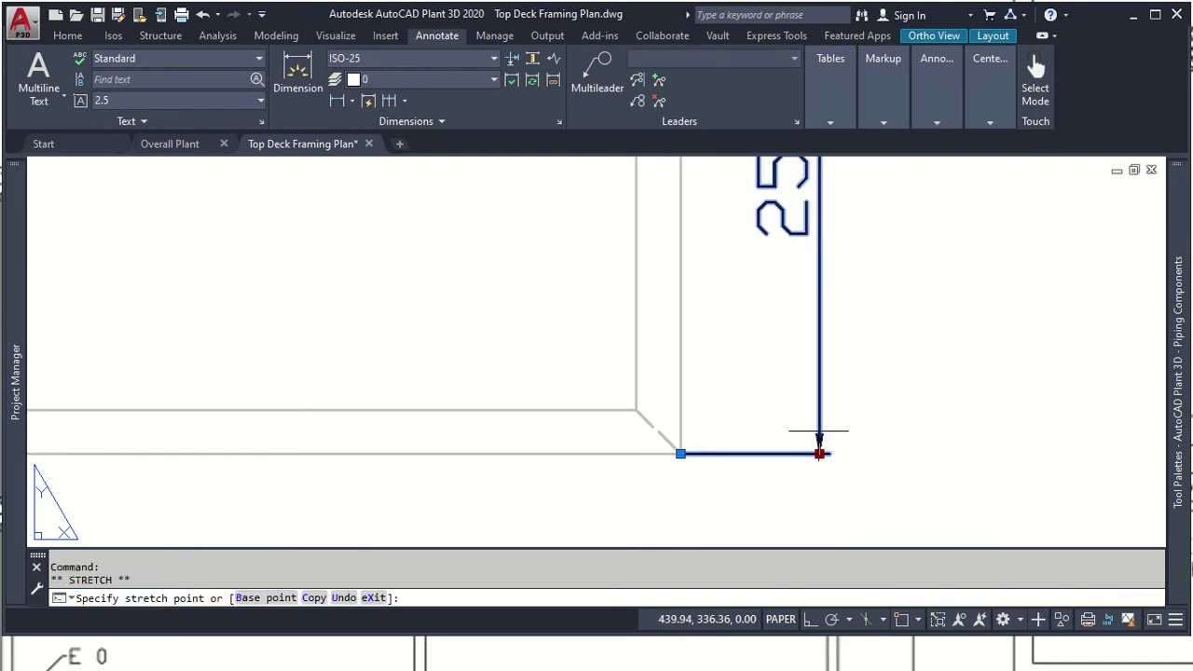
key("Escape")
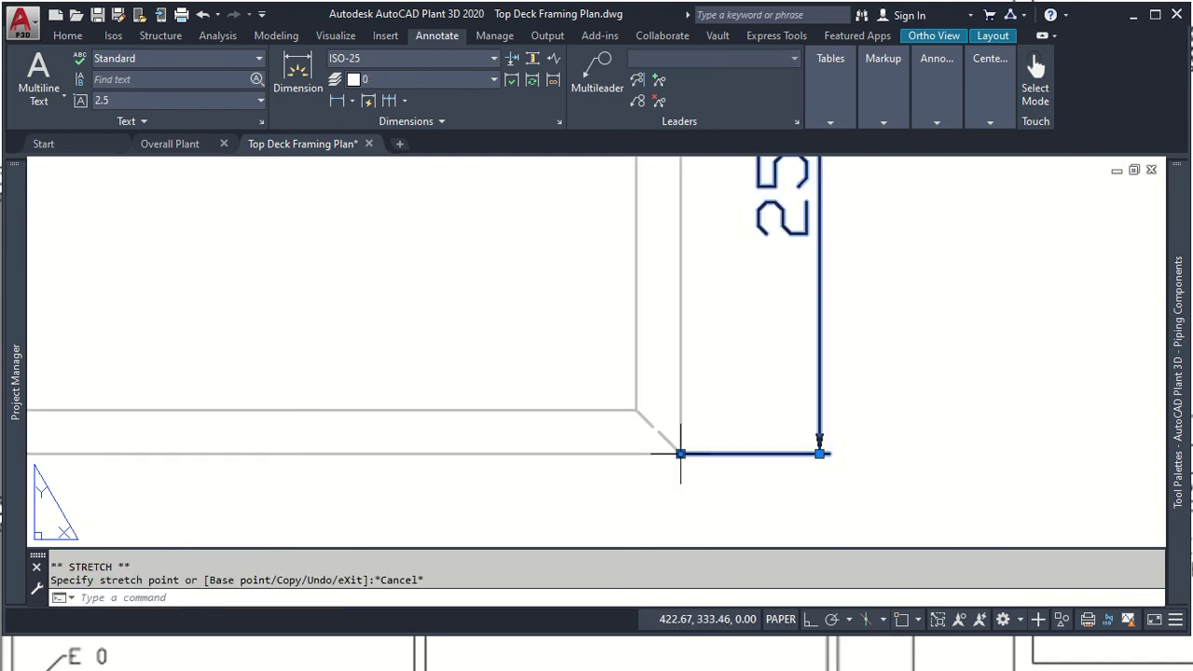
Step: Snap the dimension's lower end to the beam edge midpoint so it reads 2448, then compare with the slide
left_click(680, 454)
right_click(650, 431, "shift")
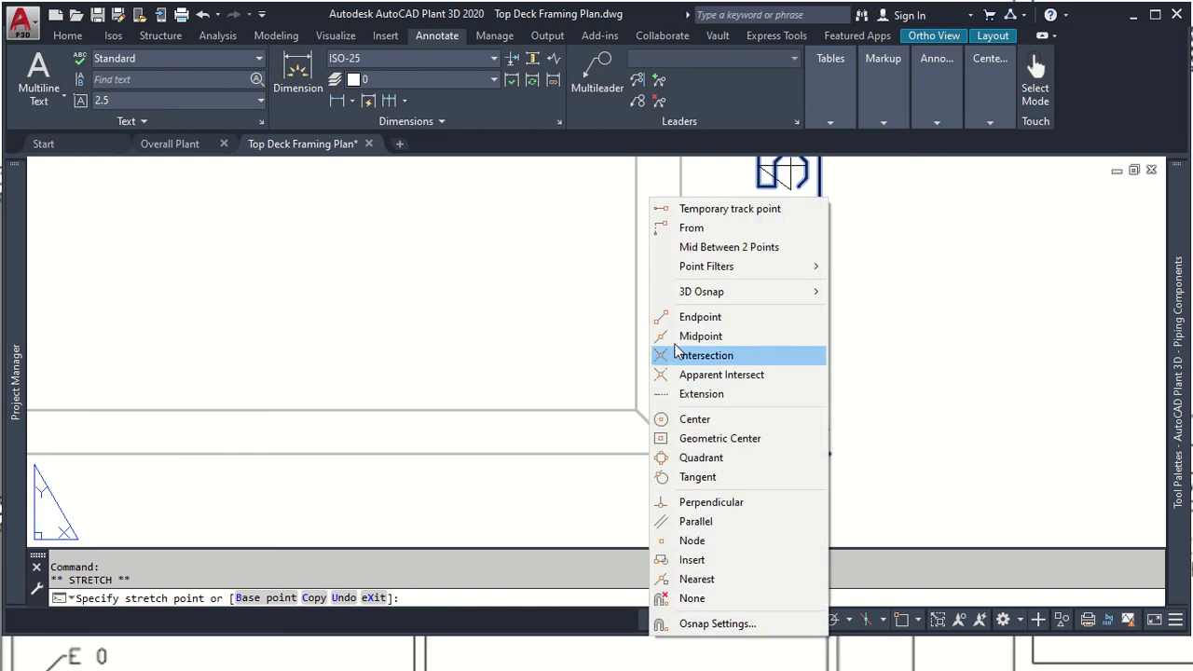
left_click(708, 336)
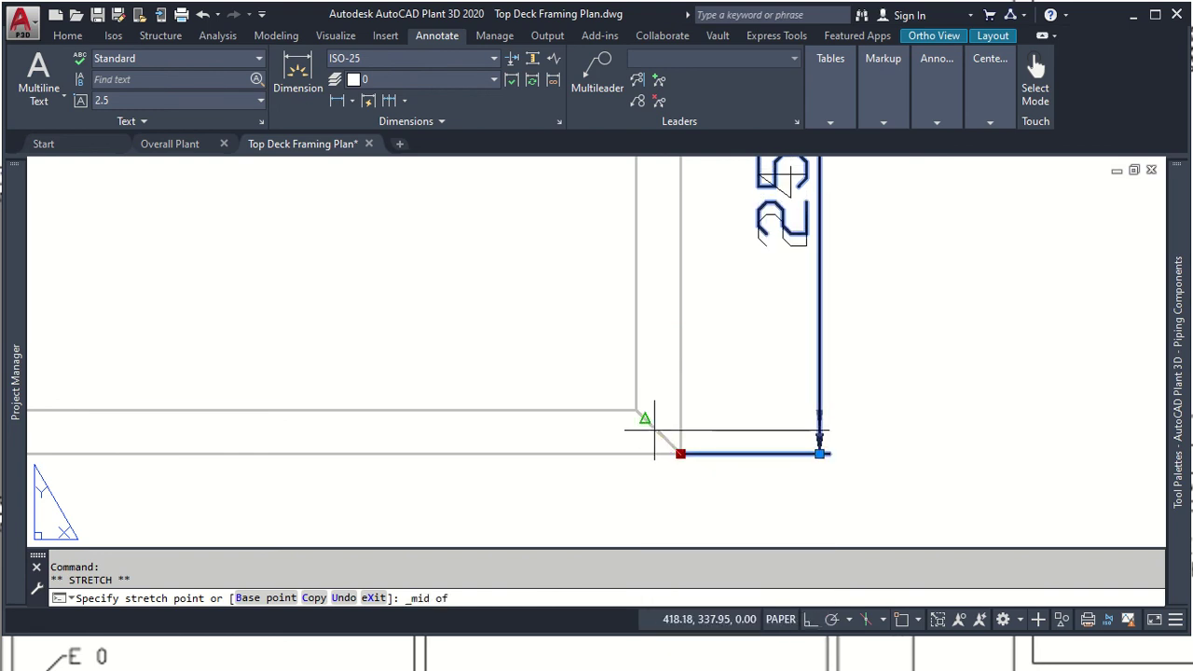
left_click(654, 429)
scroll(678, 424, "down", 4)
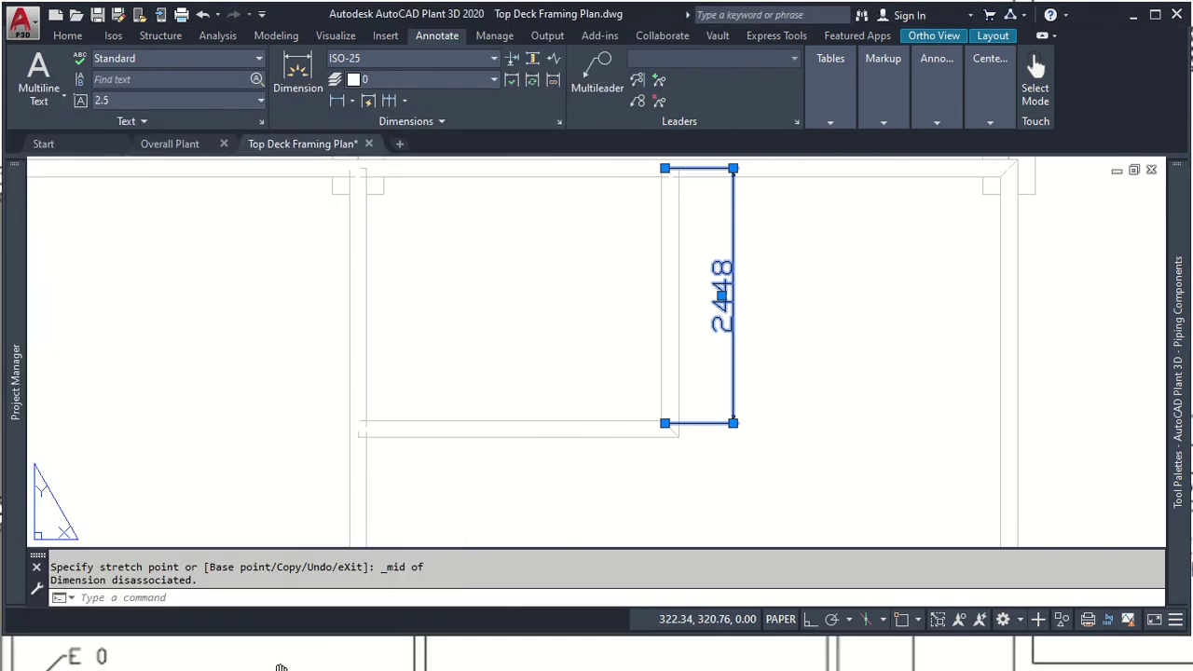
key("alt+Tab")
key("alt+Tab")
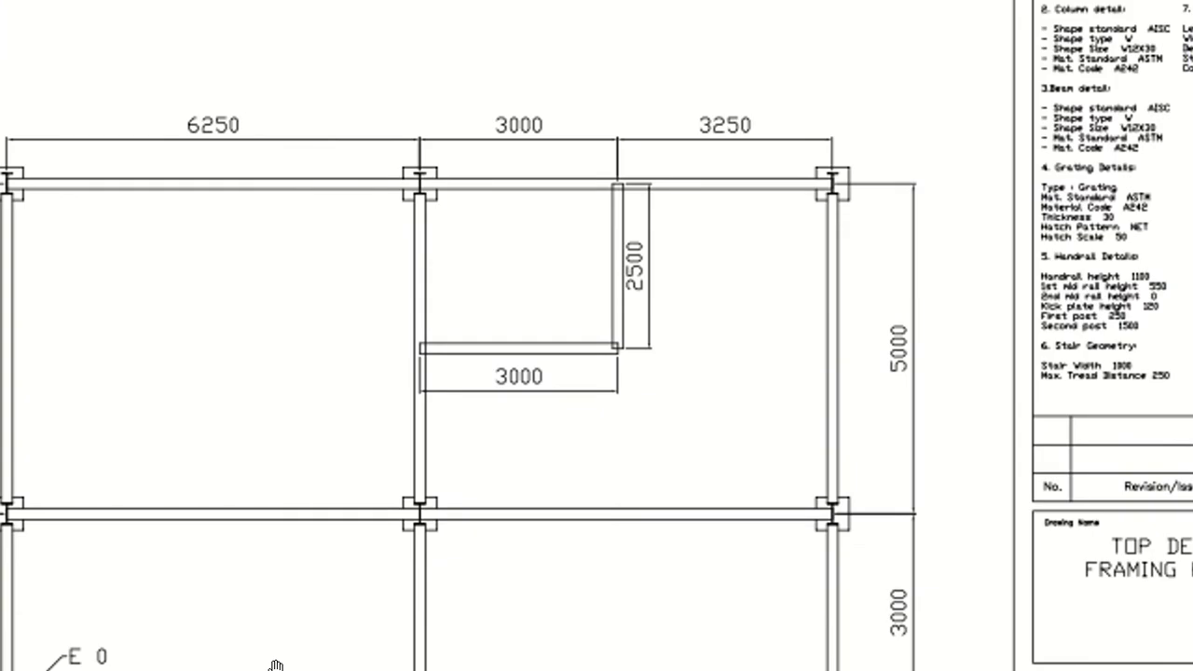
key("alt+Tab")
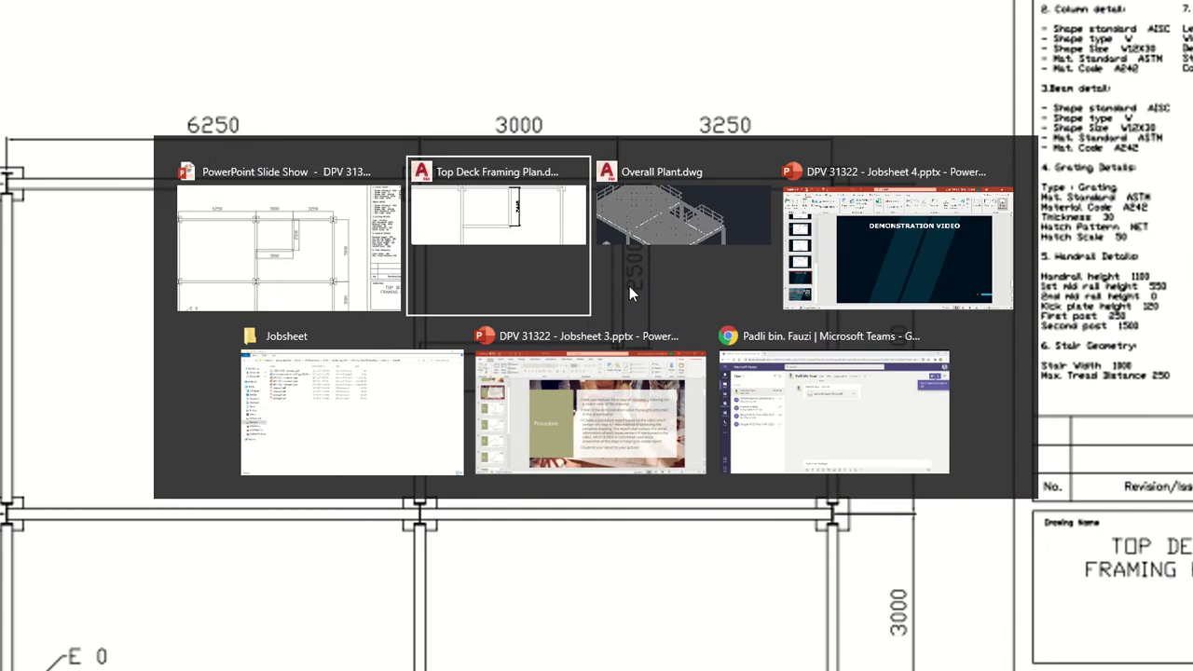
key("Escape")
key("Escape")
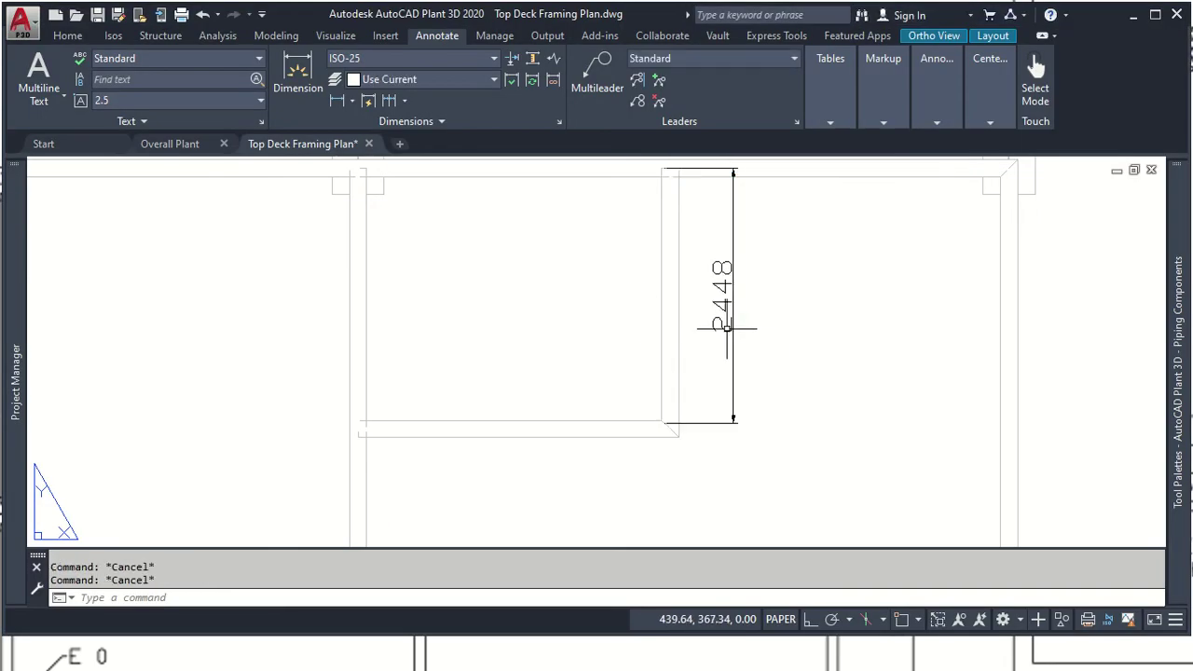
Step: Move the dimension's lower end to the beam corner with an Intersection snap, giving 2582,8
scroll(686, 434, "up", 6)
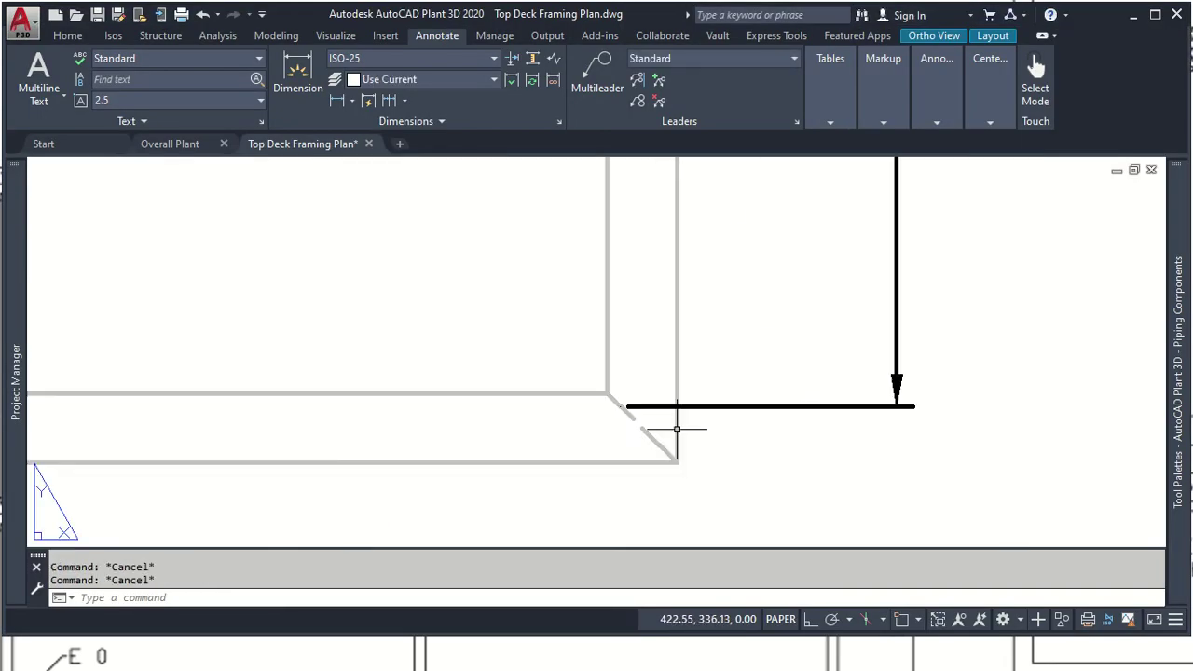
scroll(686, 426, "up", 4)
left_click(567, 379)
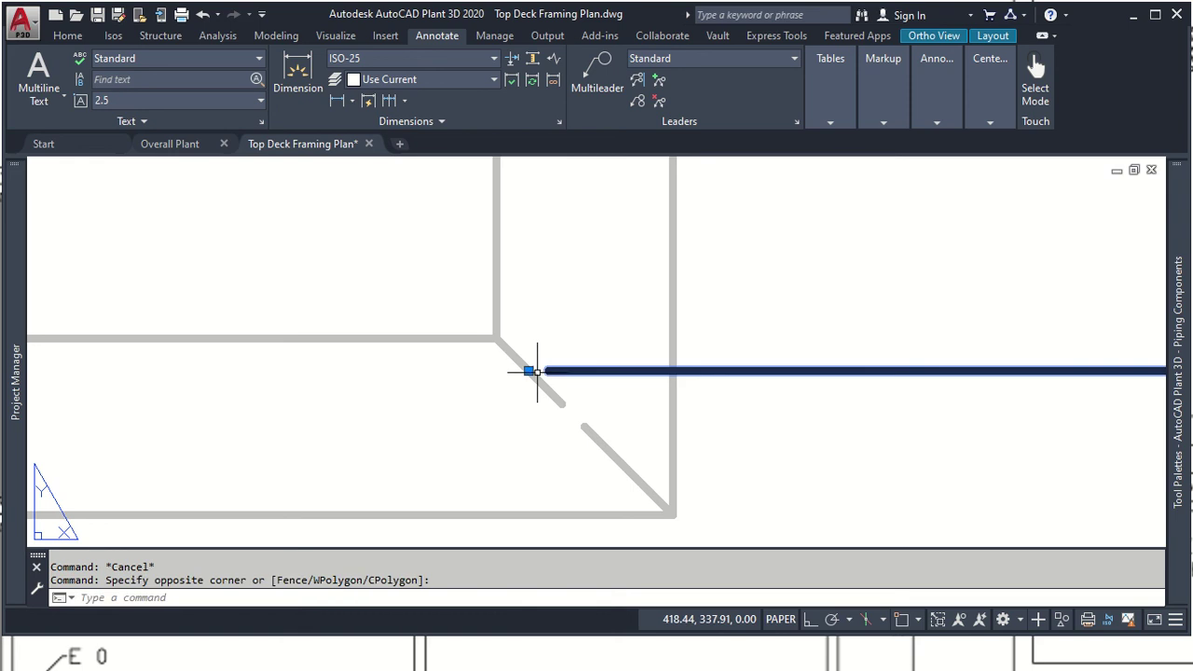
left_click(528, 370)
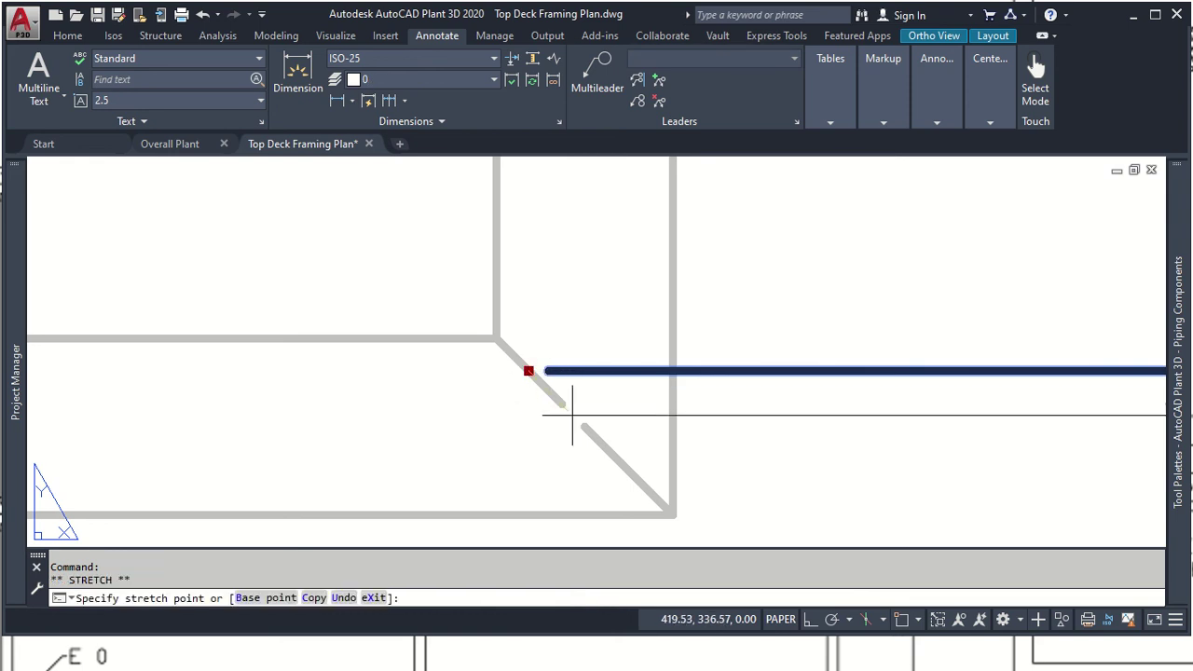
scroll(559, 408, "down", 6)
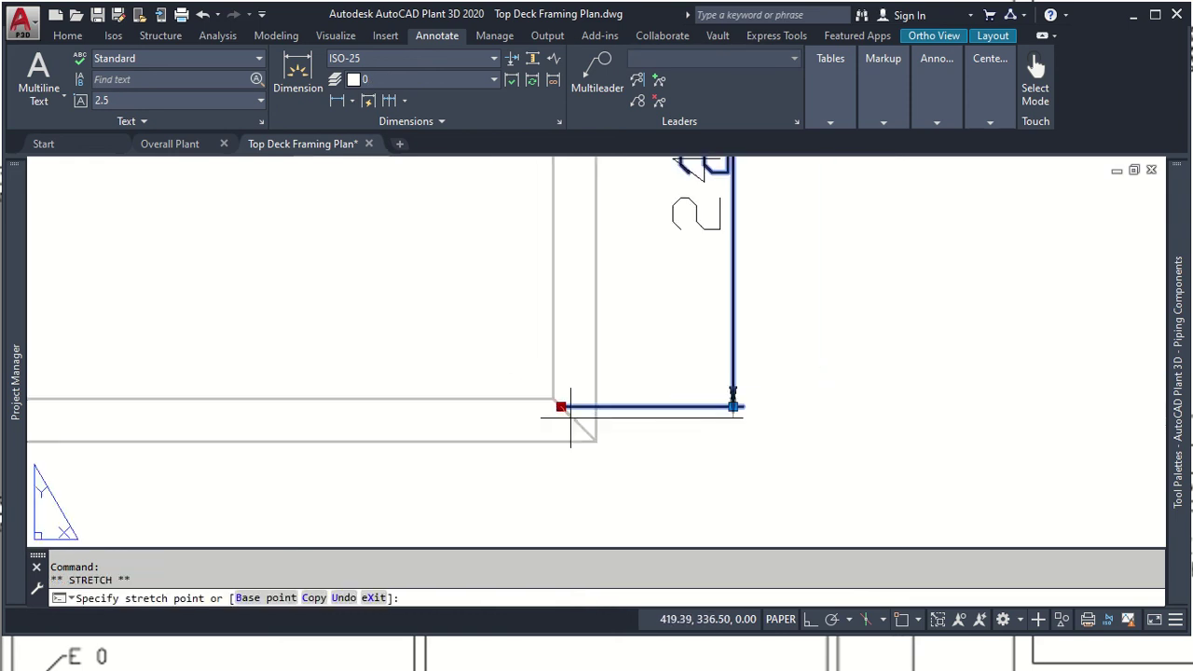
scroll(565, 411, "down", 4)
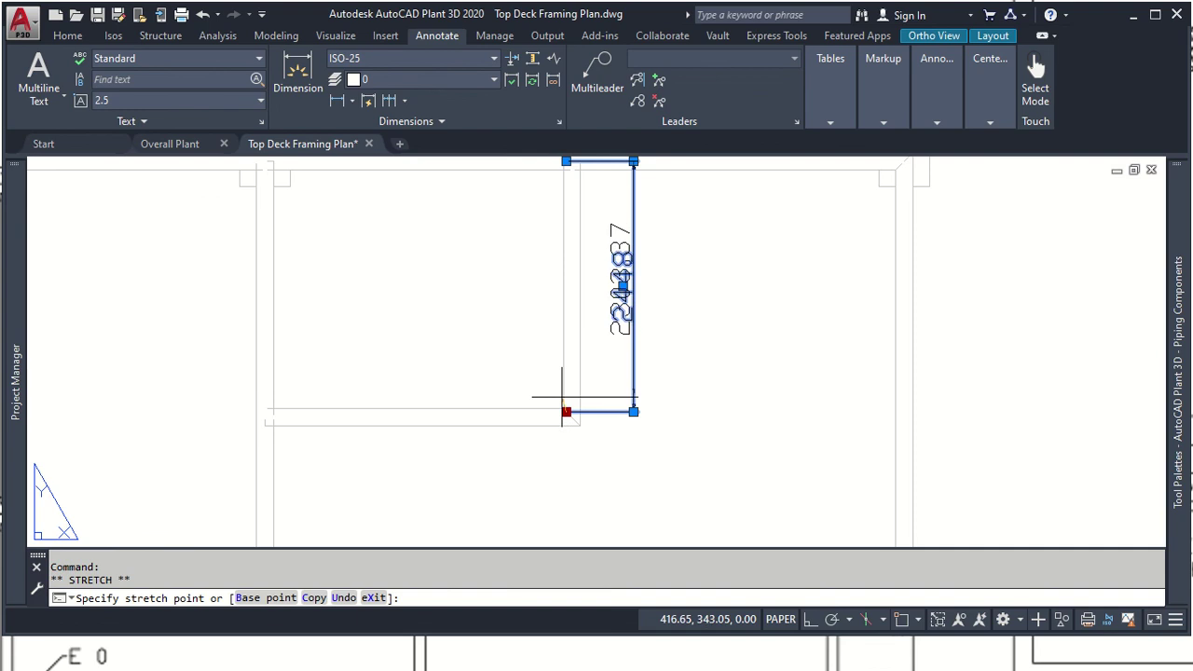
scroll(566, 411, "up", 3)
scroll(401, 363, "up", 3)
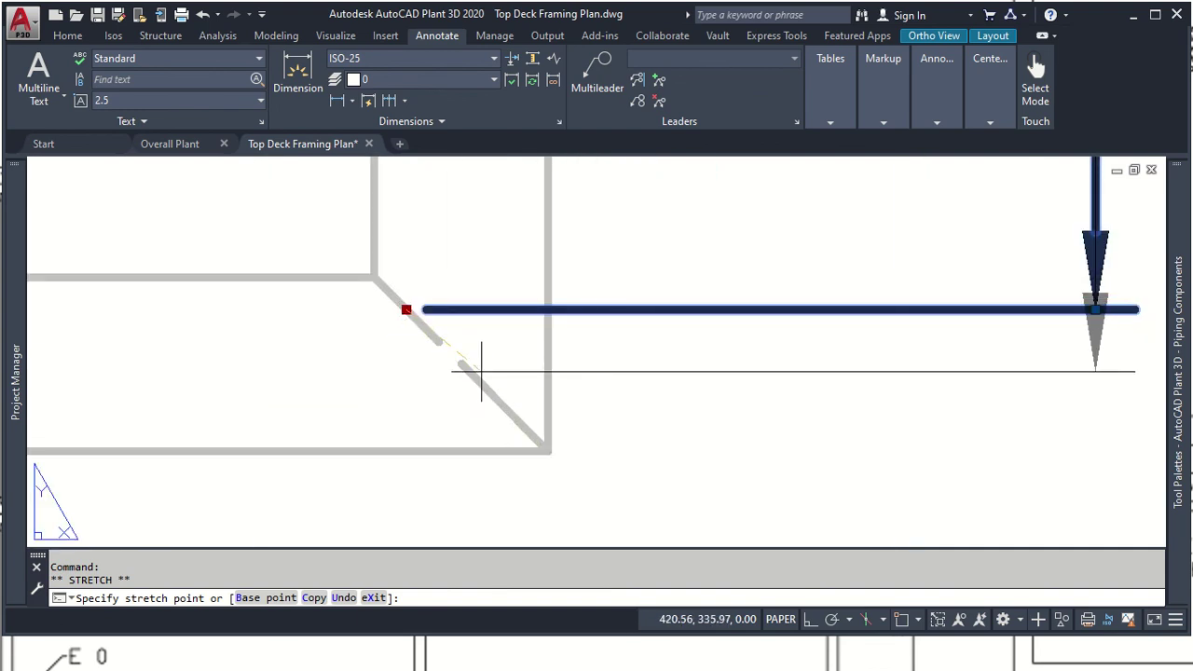
right_click(481, 371, "shift")
left_click(533, 349)
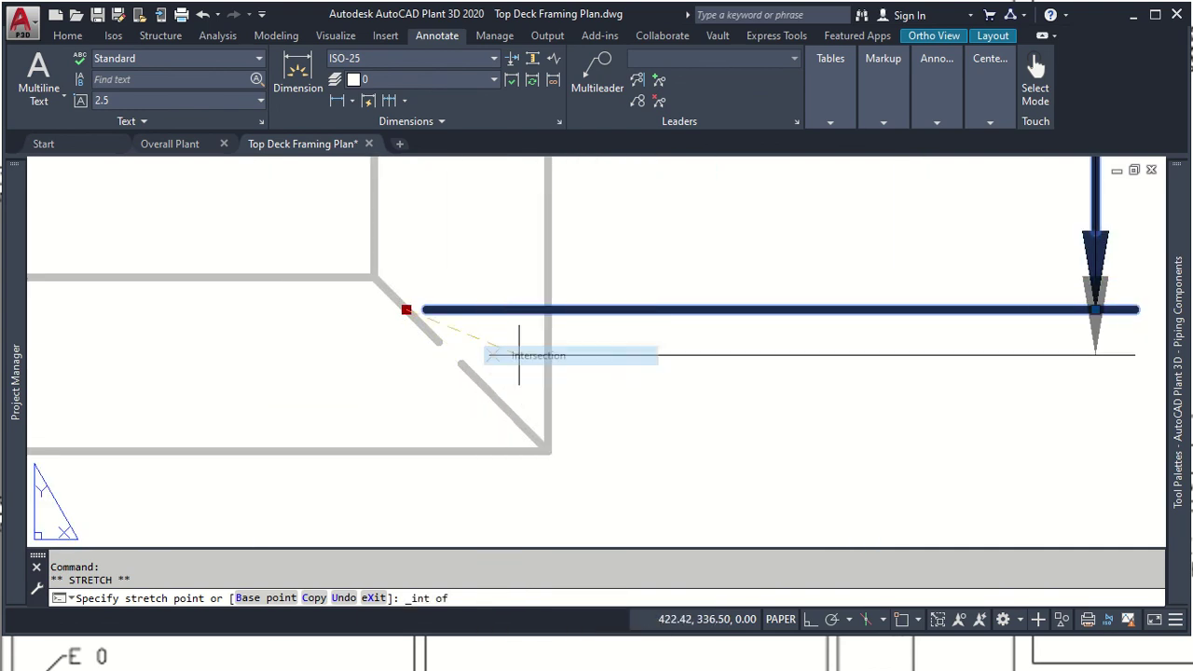
left_click(548, 450)
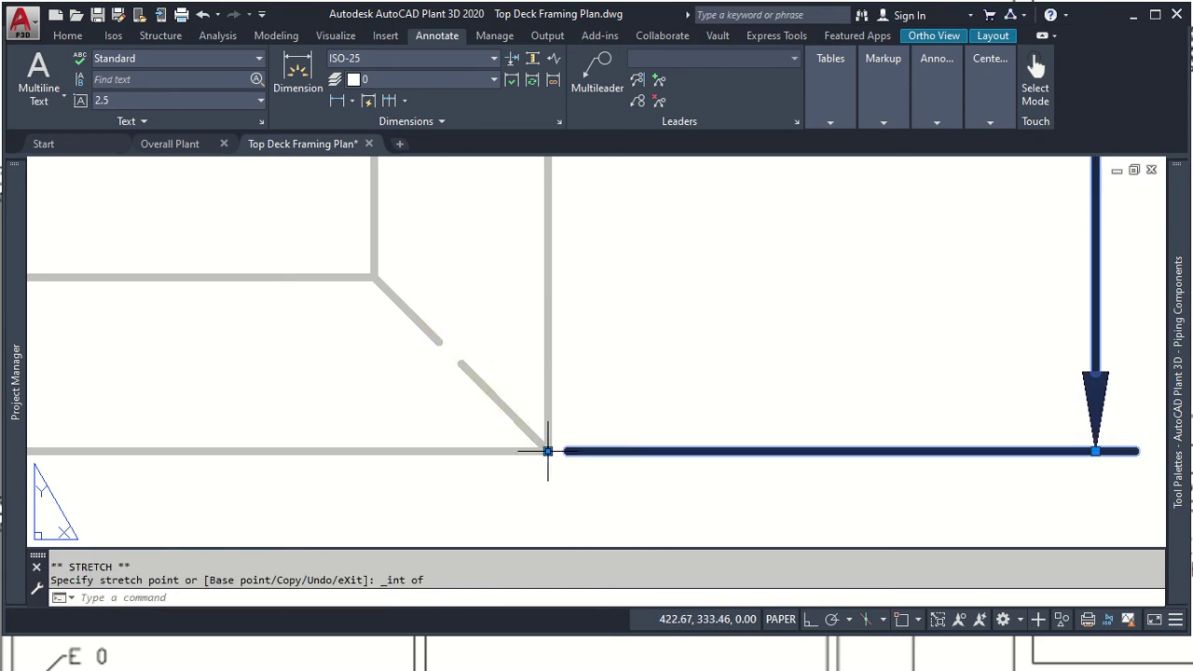
Step: Reselect the dimension near the beam corner and grab its lower end to stretch again
scroll(554, 440, "down", 3)
scroll(561, 439, "down", 3)
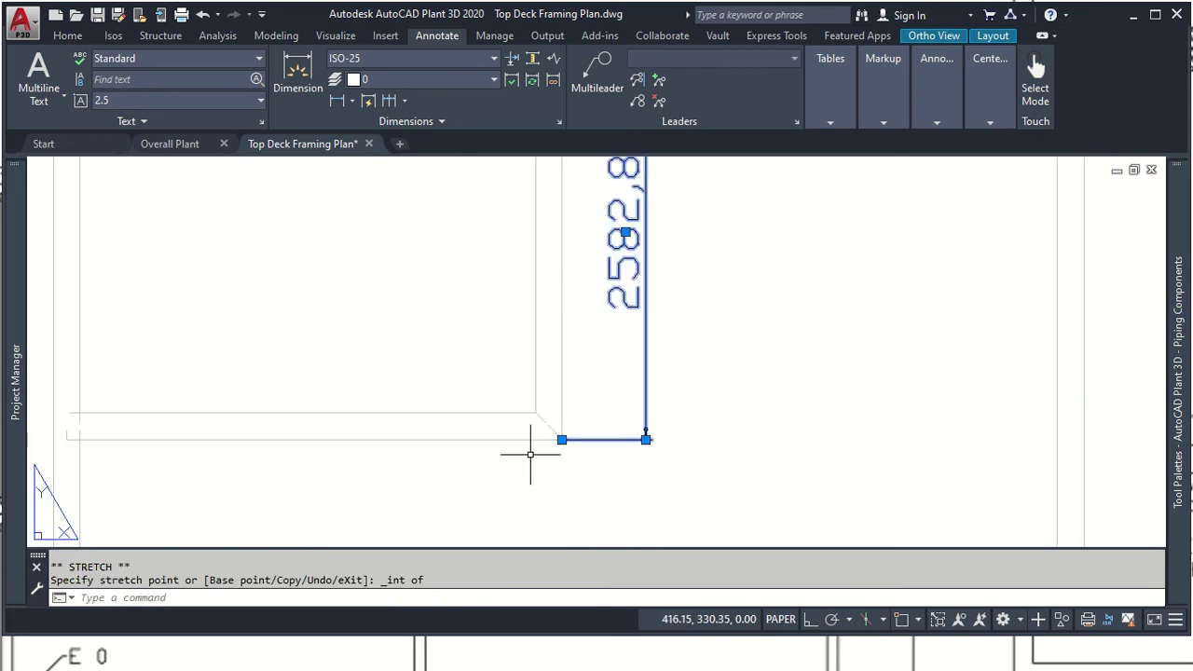
scroll(535, 443, "up", 5)
scroll(554, 345, "down", 4)
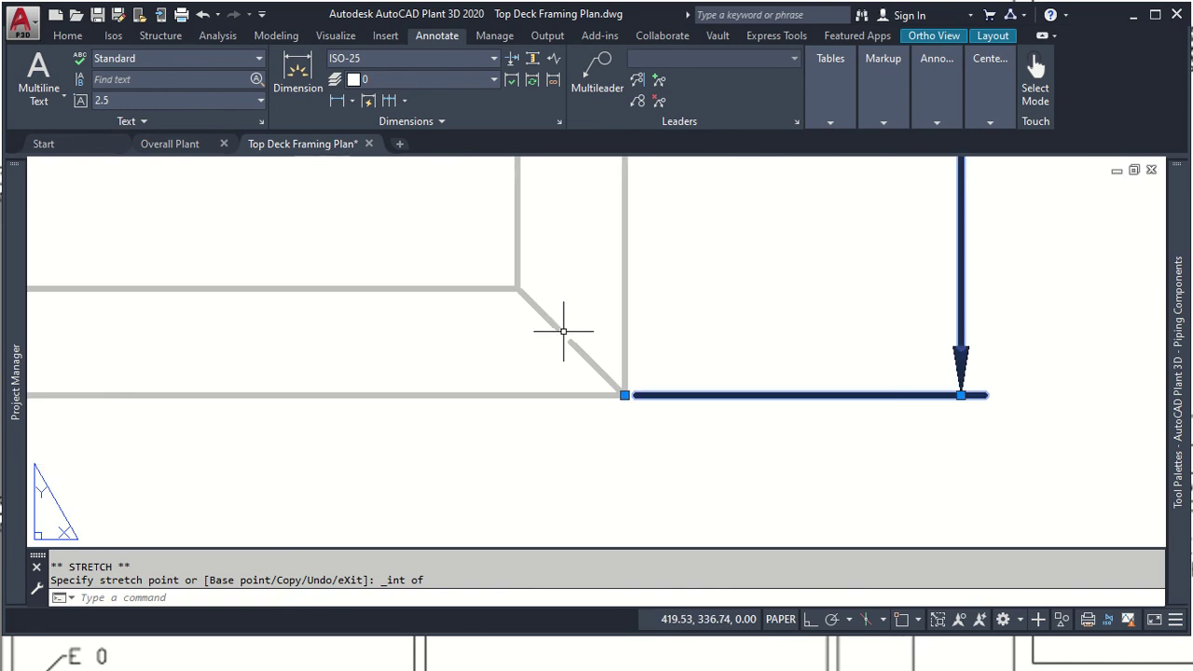
scroll(575, 346, "down", 1)
scroll(573, 349, "up", 1)
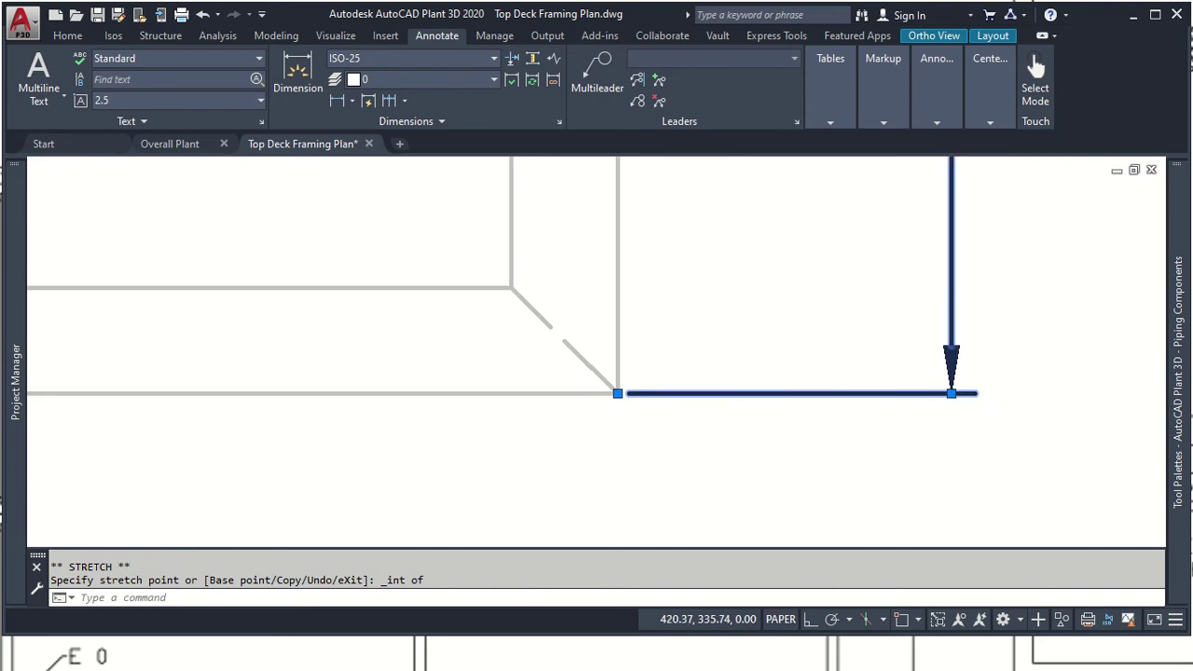
scroll(572, 349, "up", 1)
scroll(573, 349, "down", 2)
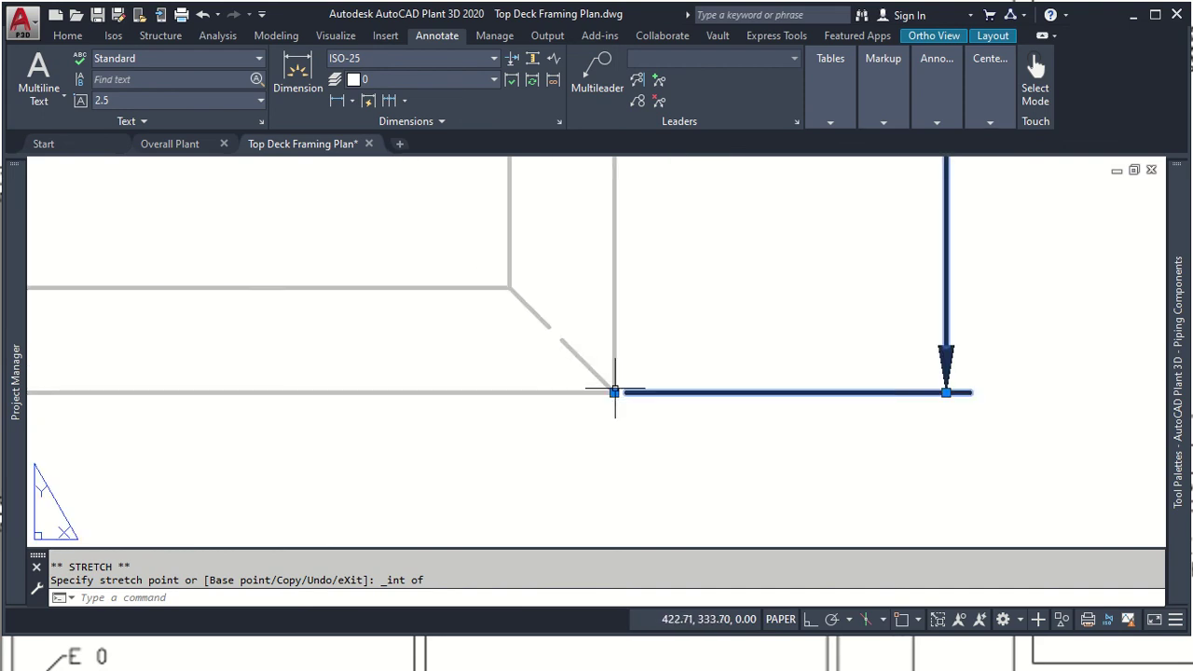
left_click(614, 391)
left_click(614, 391)
left_click(614, 391)
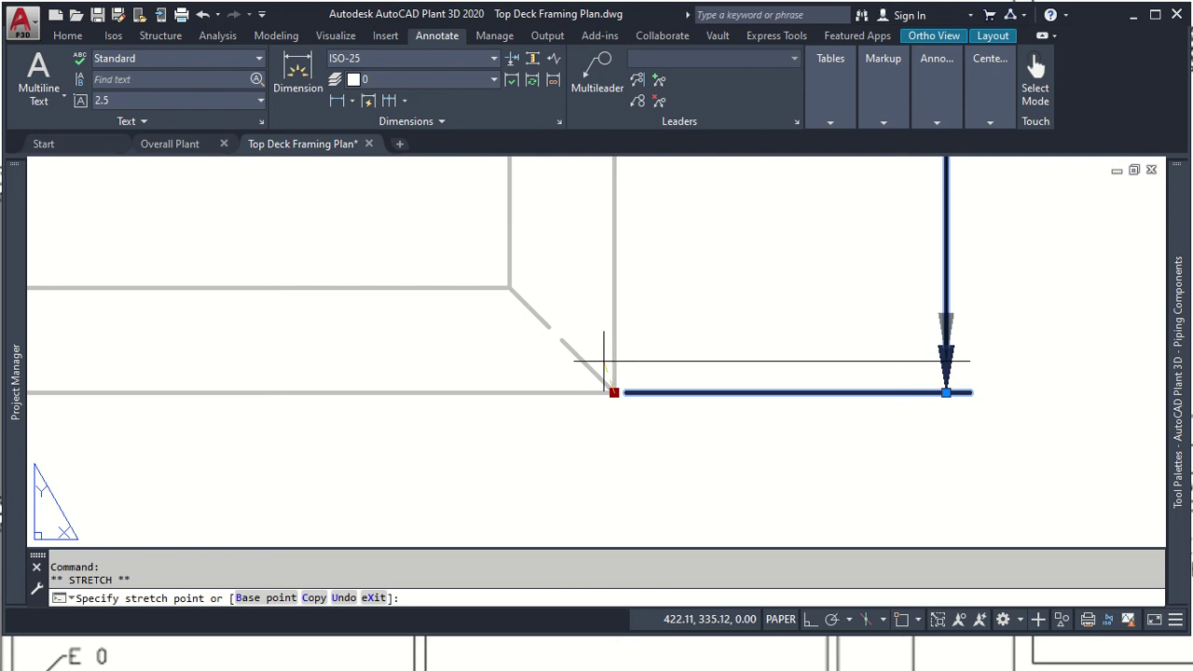
right_click(559, 341, "shift")
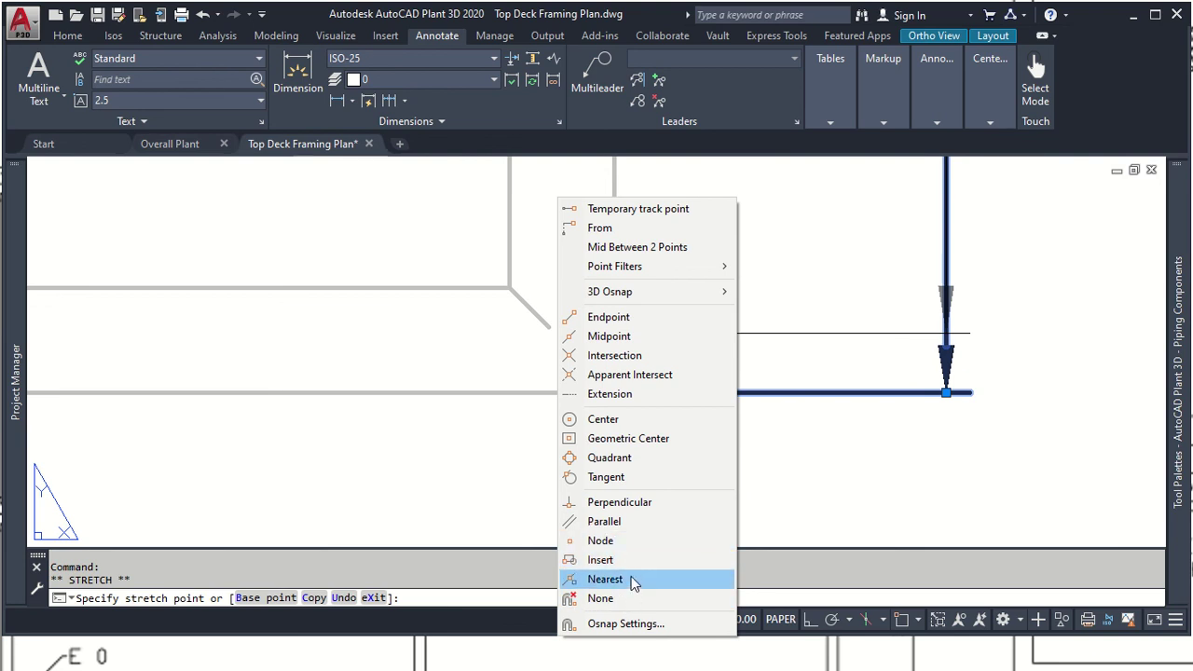
left_click(623, 502)
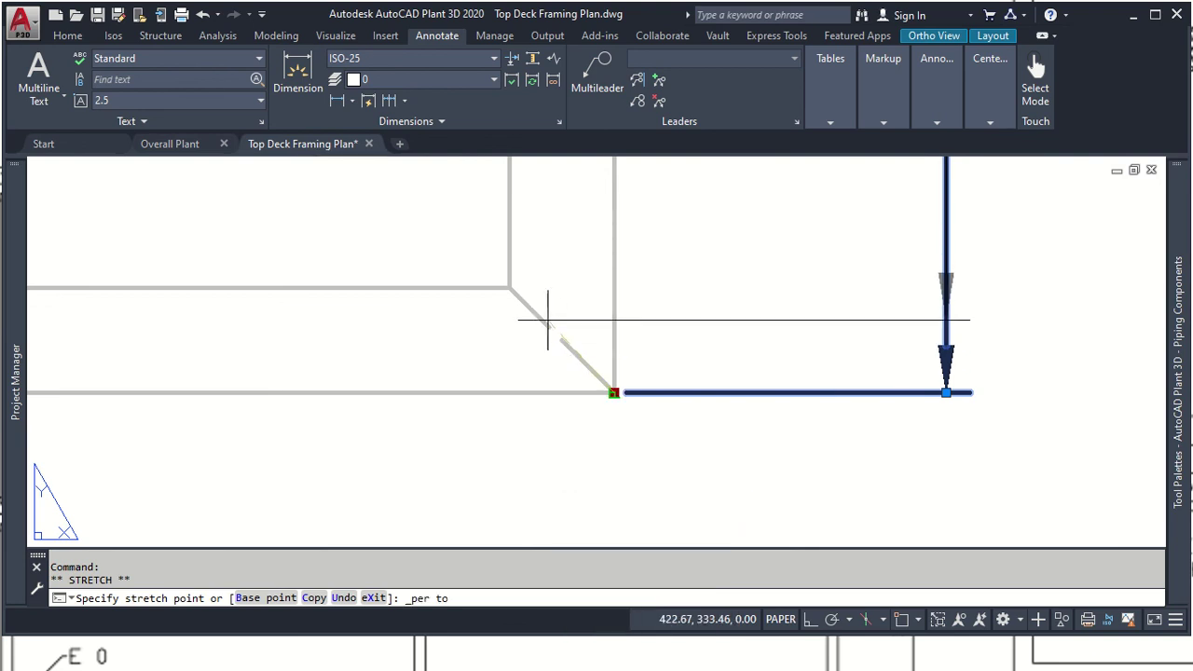
right_click(546, 326, "shift")
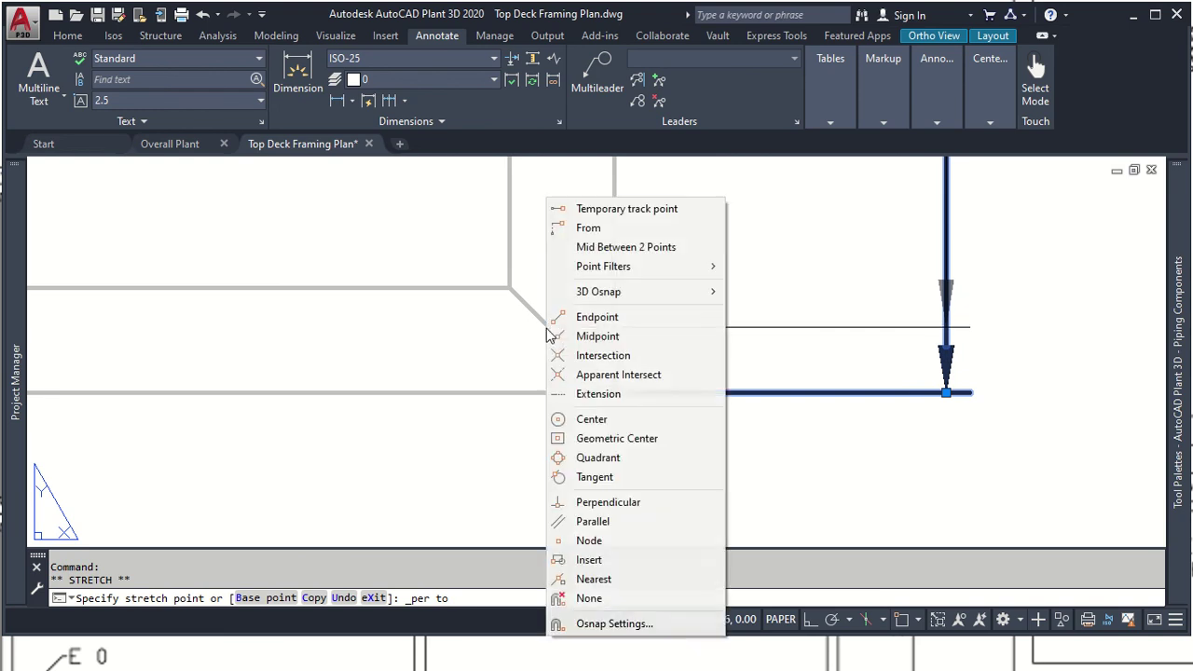
left_click(614, 356)
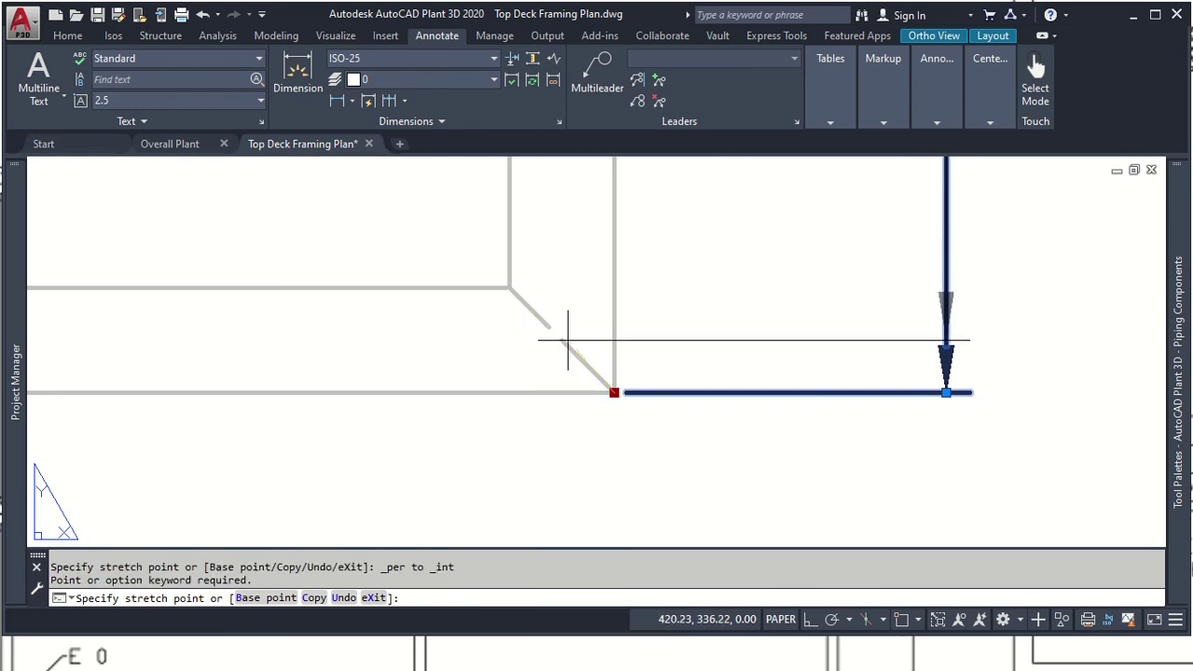
scroll(559, 339, "down", 4)
scroll(565, 341, "down", 4)
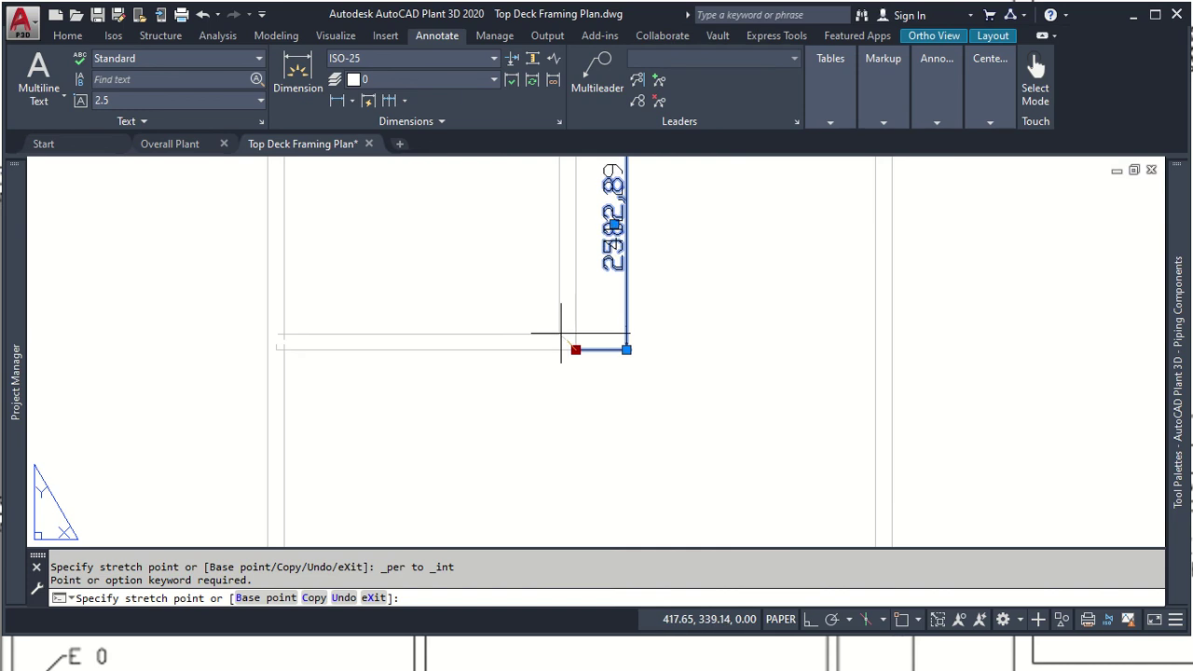
scroll(552, 325, "up", 5)
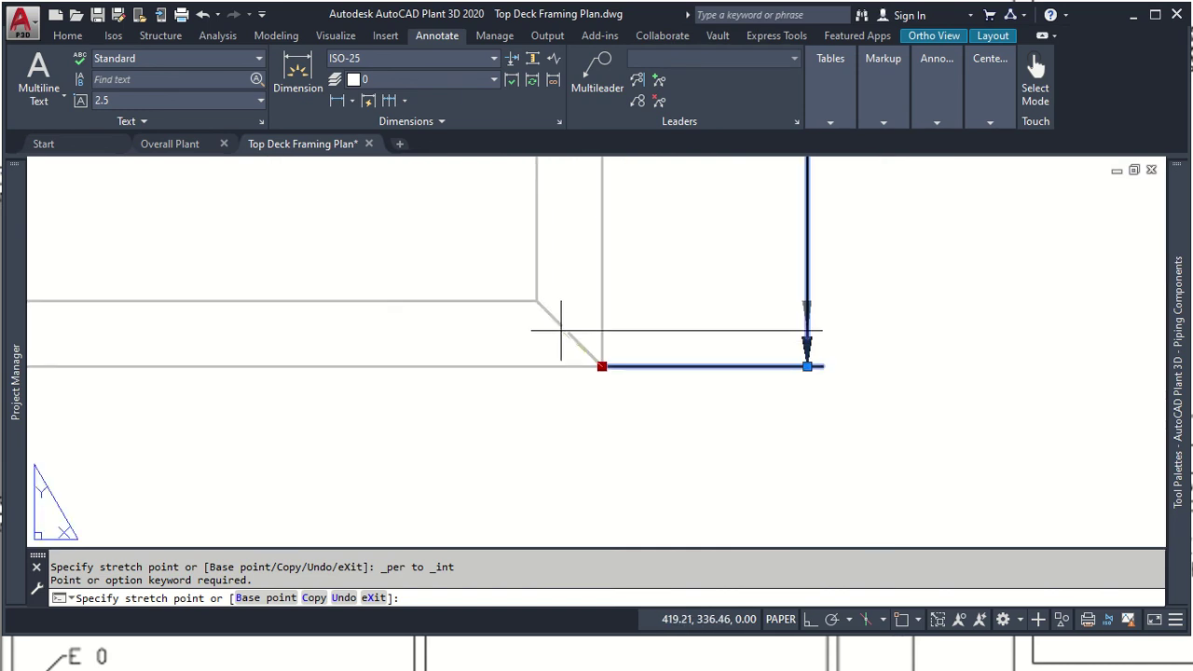
key("Escape")
key("Escape")
scroll(563, 328, "down", 4)
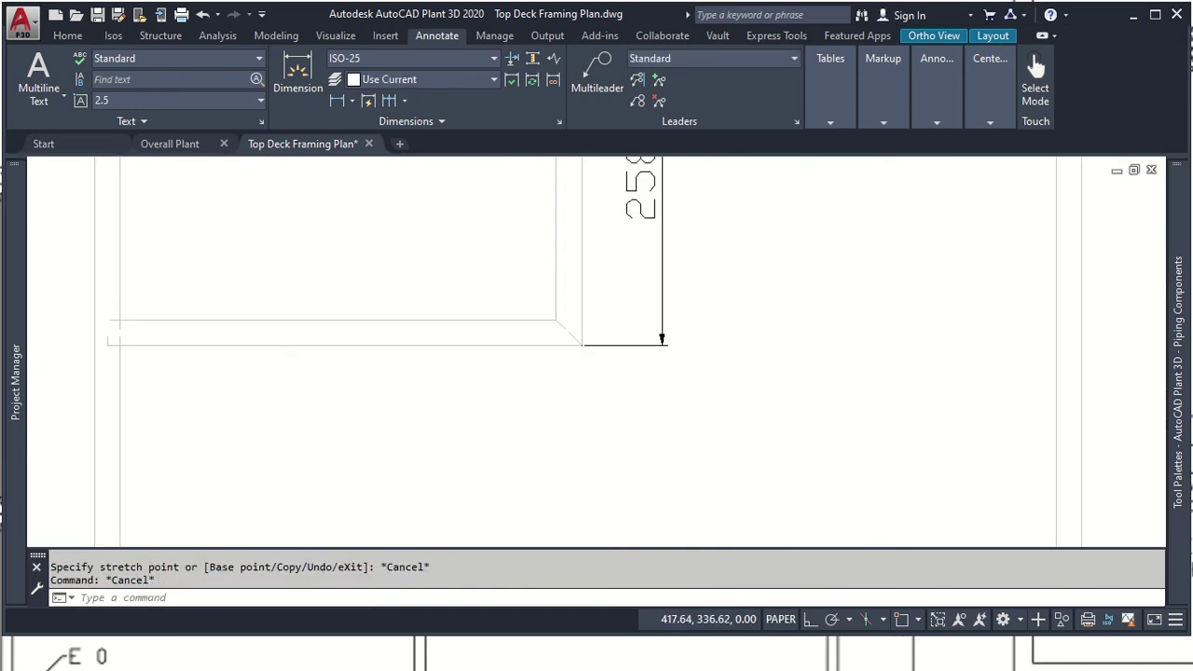
scroll(559, 330, "up", 5)
scroll(557, 330, "down", 5)
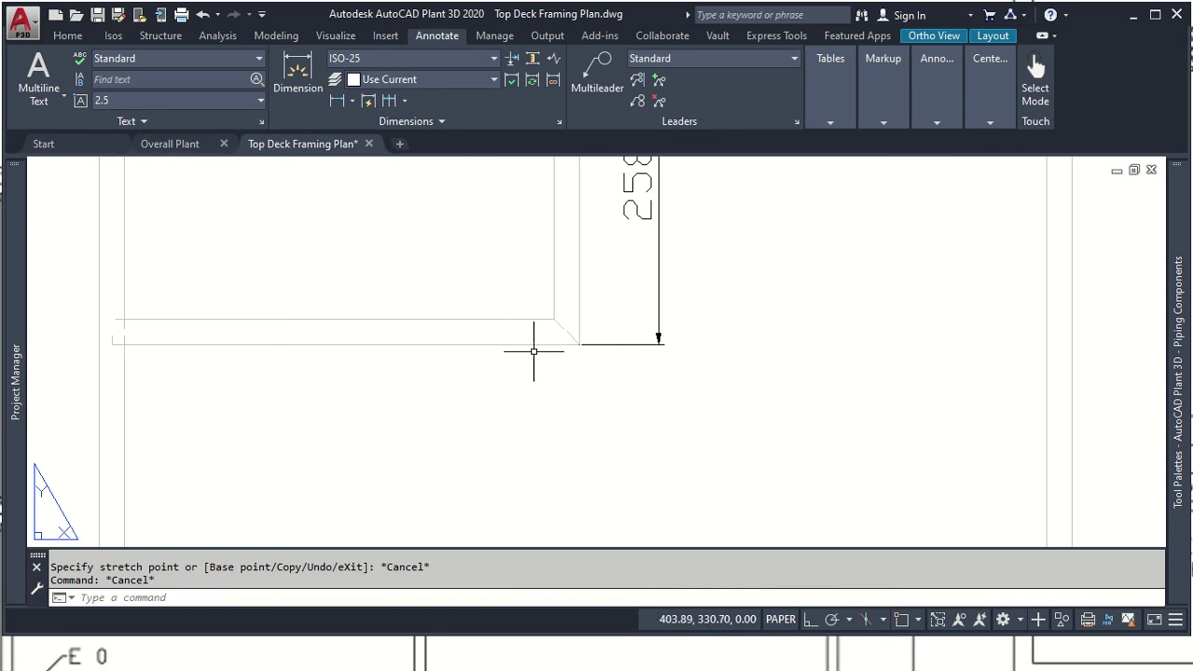
middle_click_drag(530, 307, 453, 311)
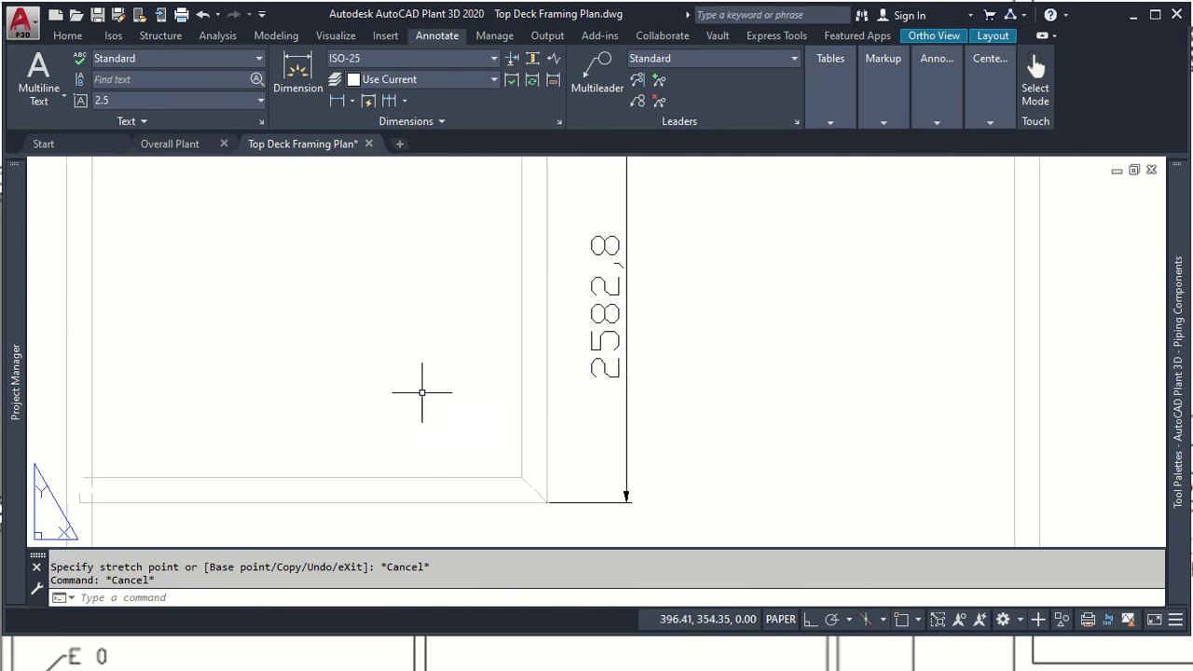
scroll(420, 394, "down", 5)
scroll(421, 386, "up", 4)
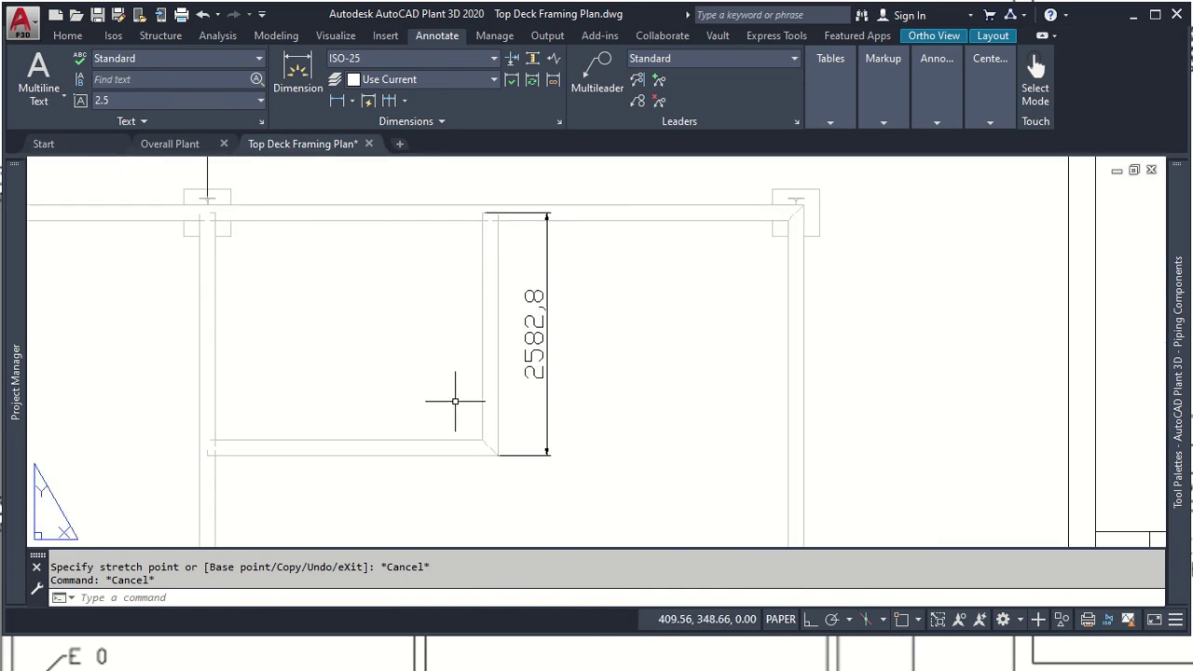
Step: Dimension the opening's bottom beam line, placing the 3082,8 width dimension below it
left_click(296, 73)
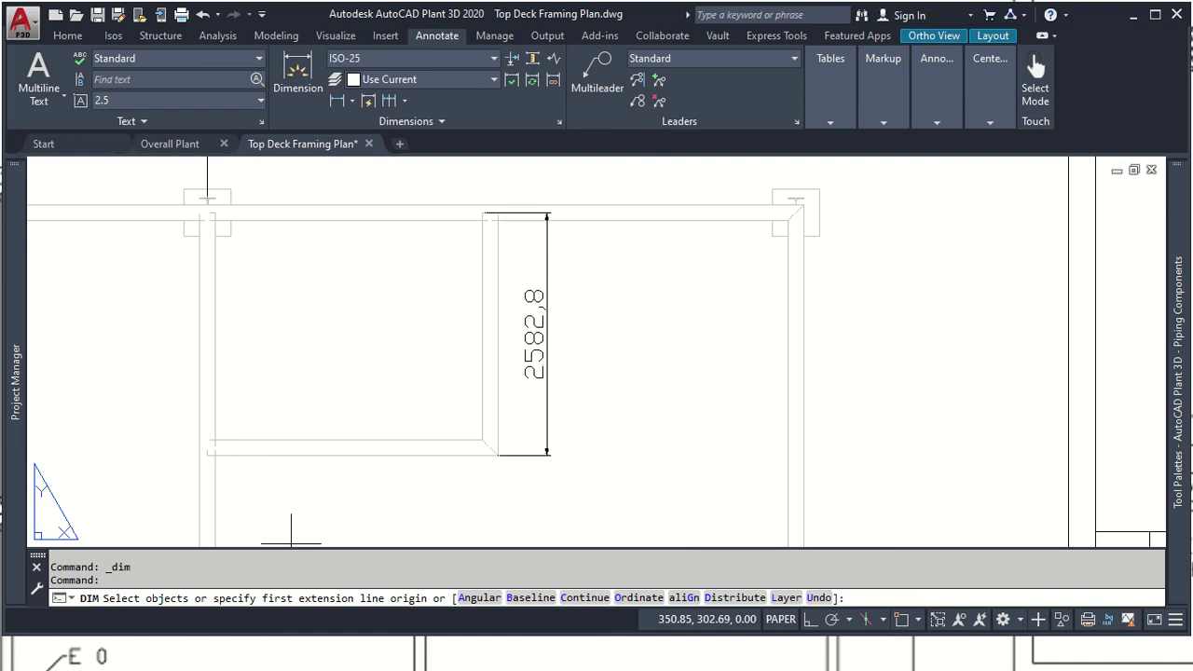
left_click(321, 441)
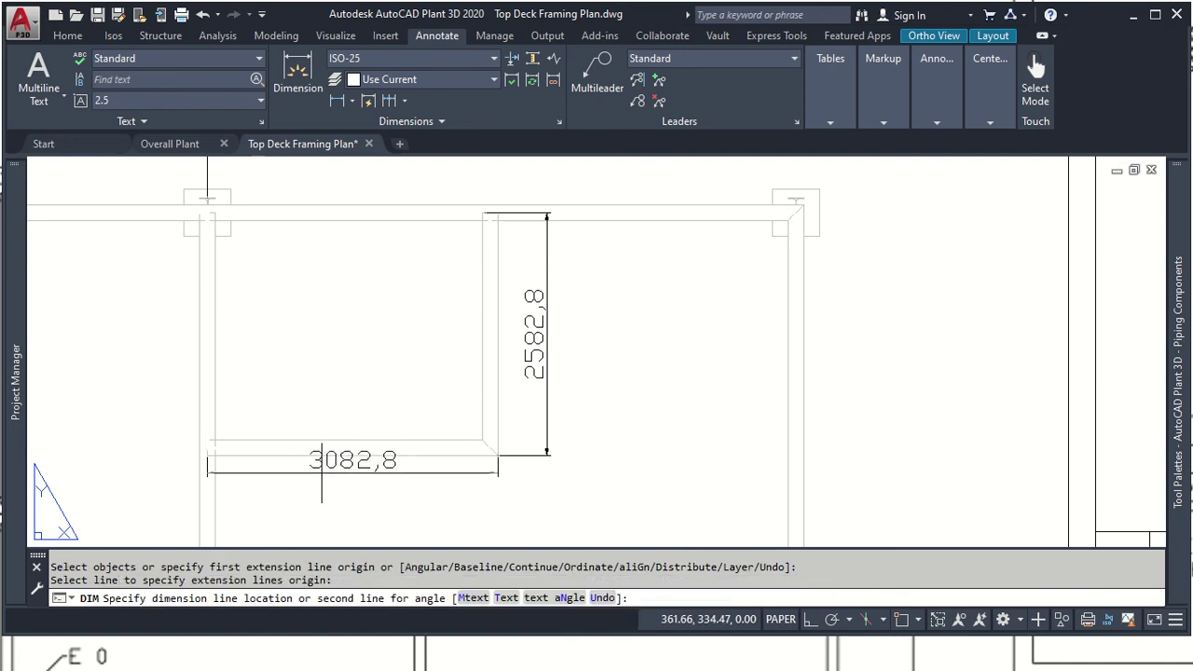
left_click(438, 494)
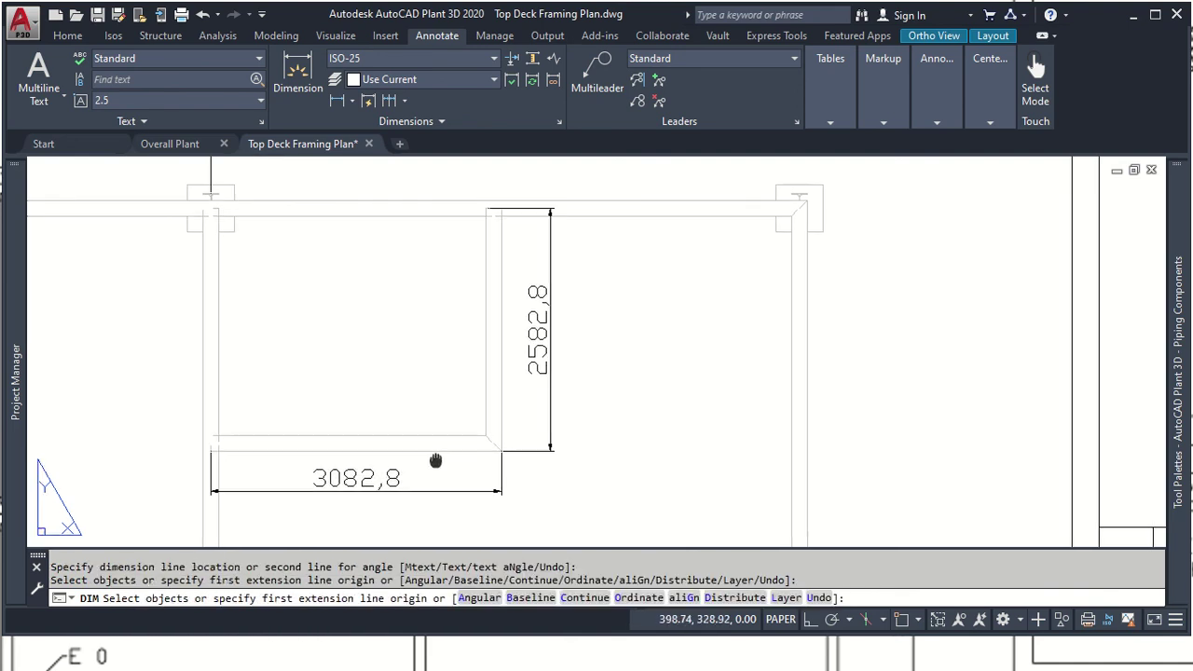
middle_click_drag(435, 479, 519, 405)
scroll(618, 376, "up", 3)
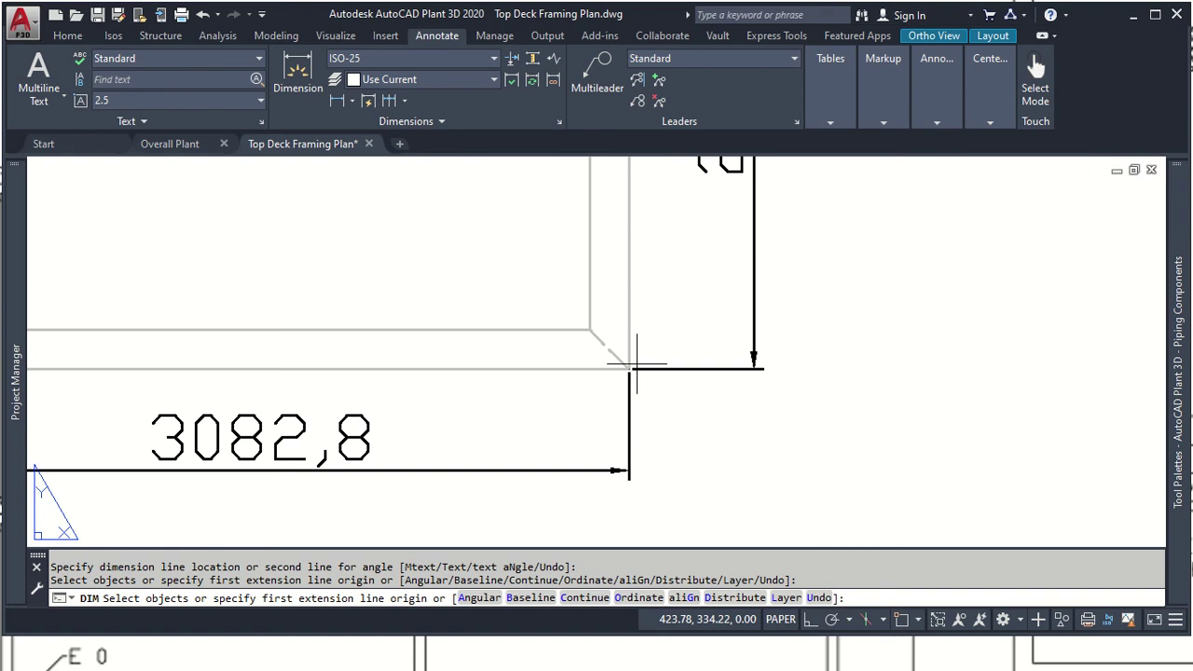
scroll(639, 362, "down", 2)
scroll(537, 407, "up", 1)
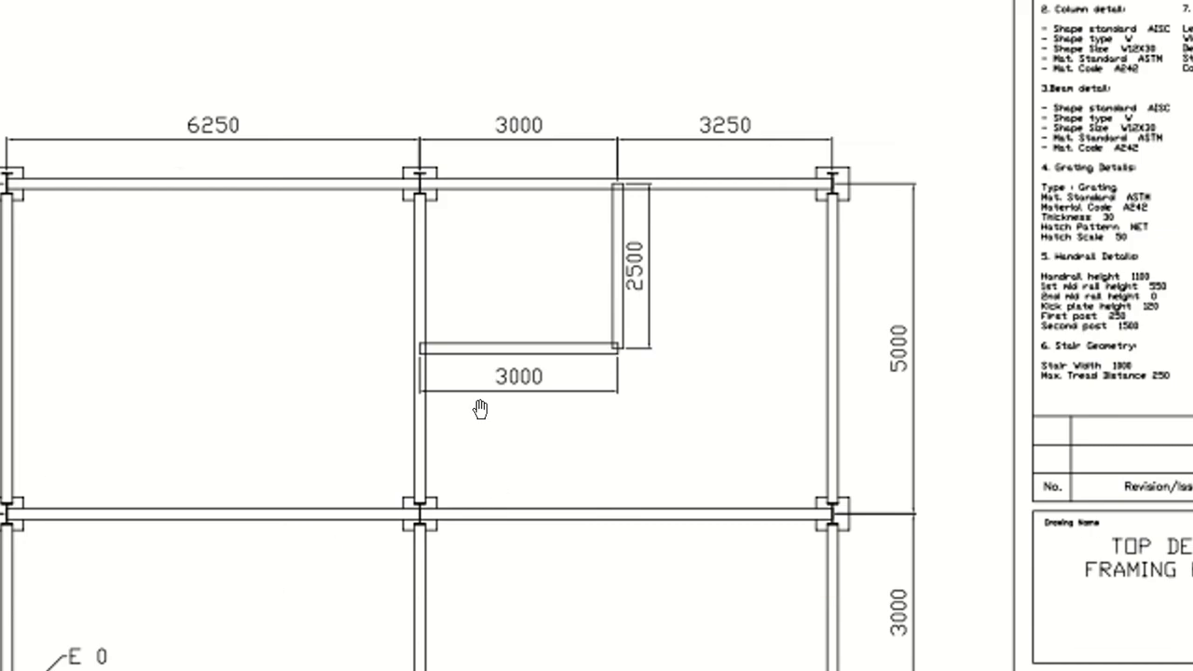
Step: Back in the drawing, attempt a continued dimension from 3082,8 and cancel it
key("alt+Tab")
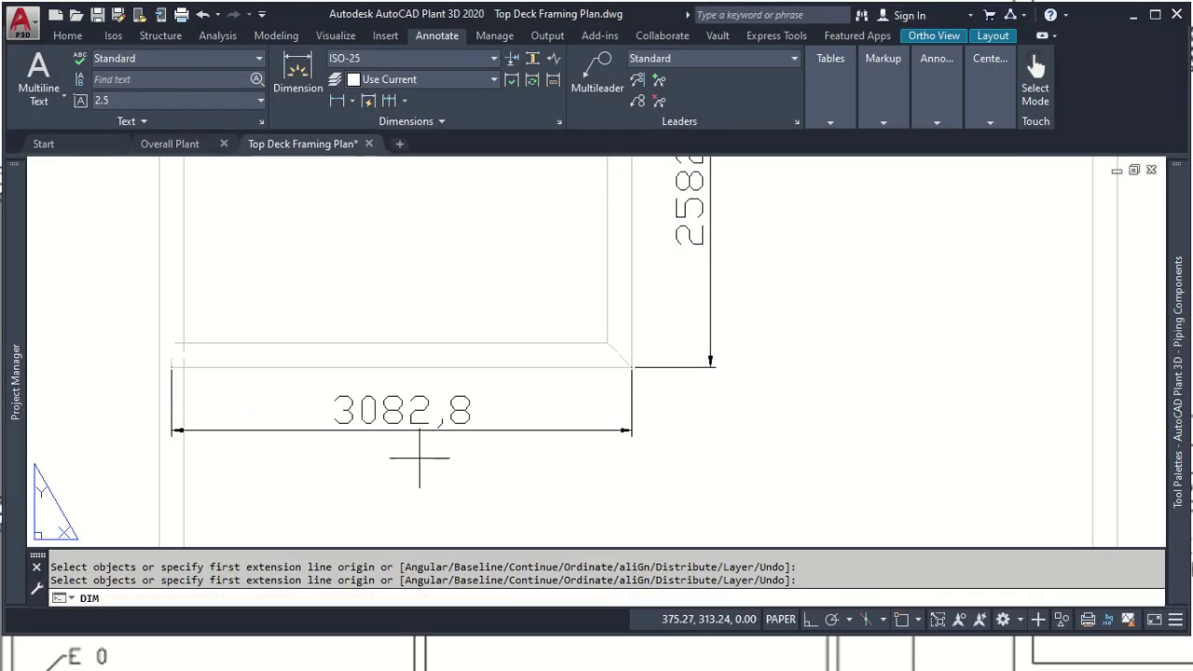
left_click(428, 431)
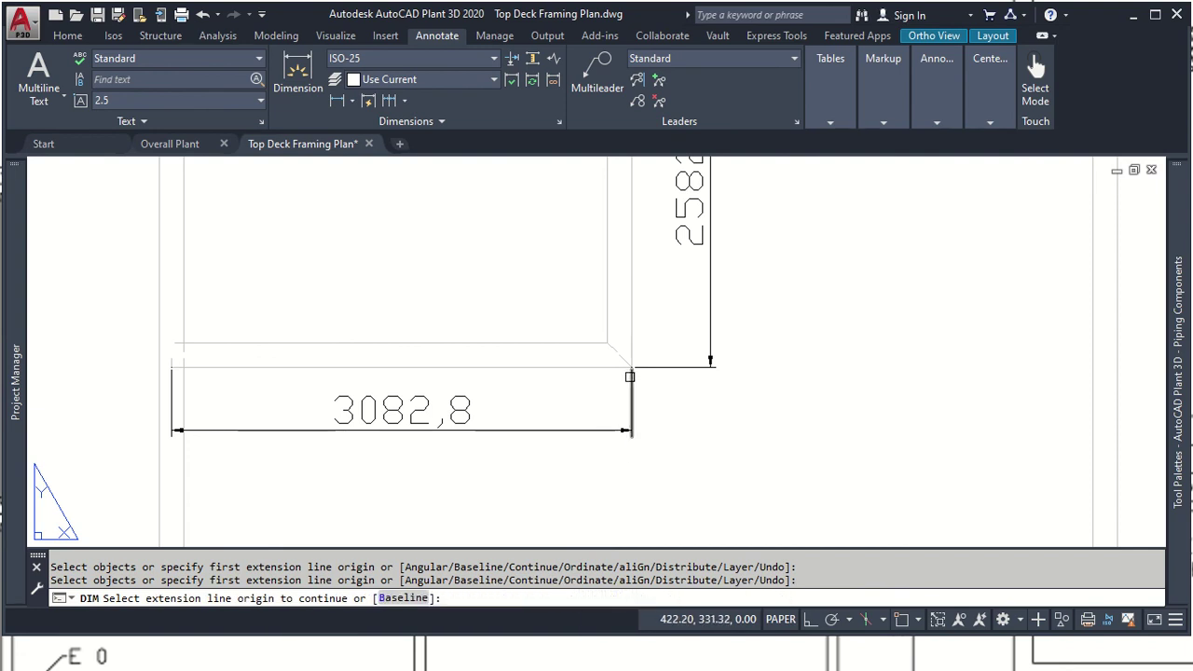
scroll(628, 388, "up", 1)
left_click(628, 388)
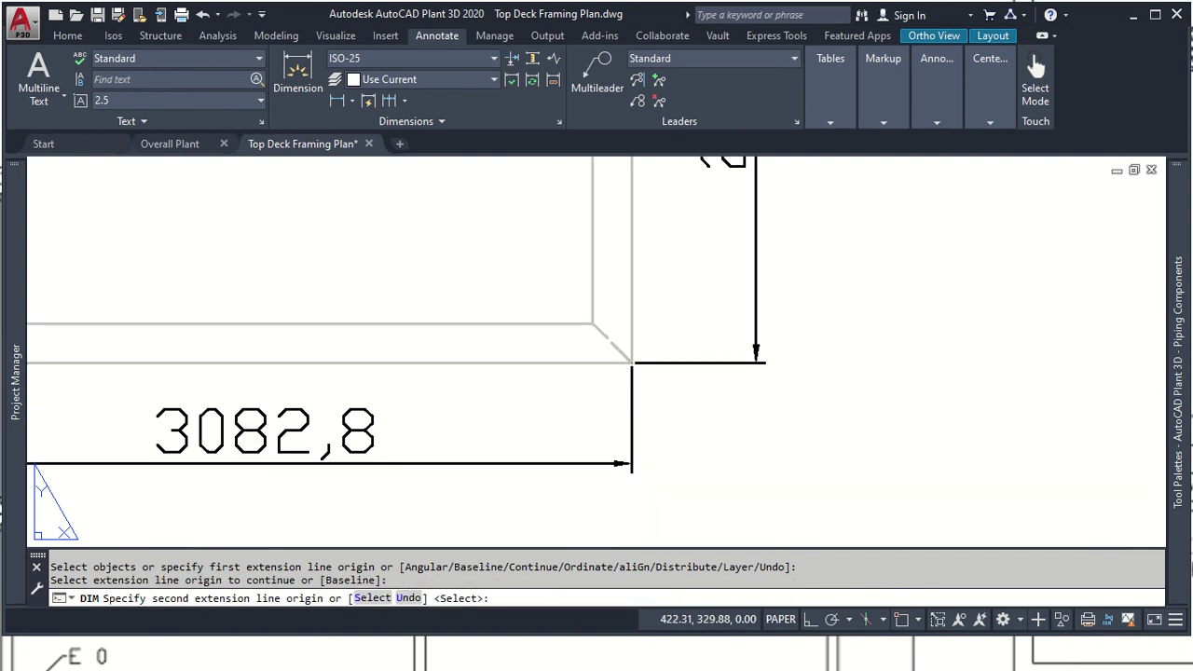
key("Escape")
left_click(631, 387)
left_click(631, 388)
key("Escape")
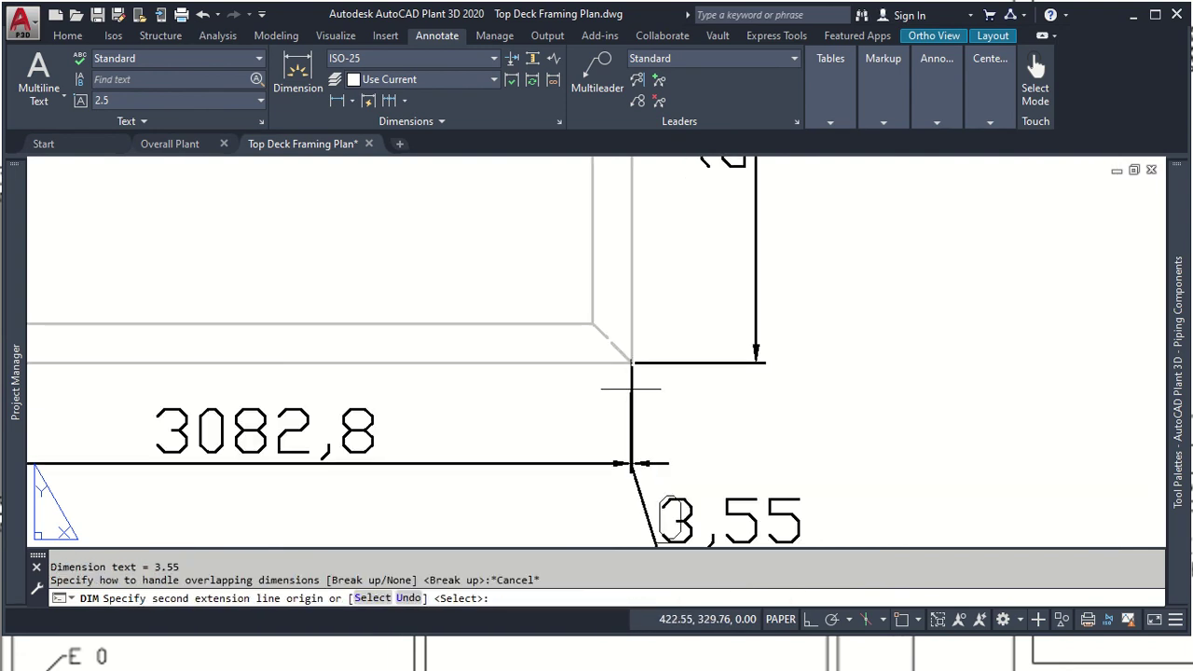
key("Escape")
Step: Undo the stray 3,55 dimension and begin selecting the 3082,8 dimension
type("u")
key("Return")
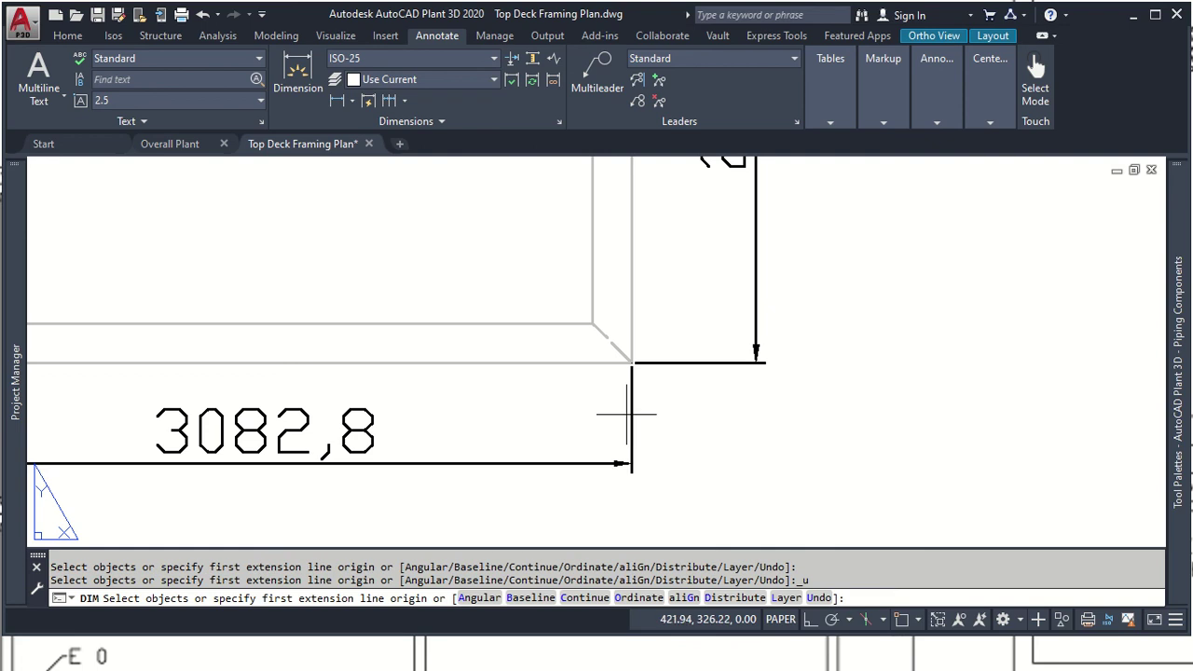
left_click(629, 406)
key("Escape")
left_click(673, 405)
Step: Stretch the 3082,8 dimension's right end to the beam edge midpoint so it reads 2948
left_click(572, 495)
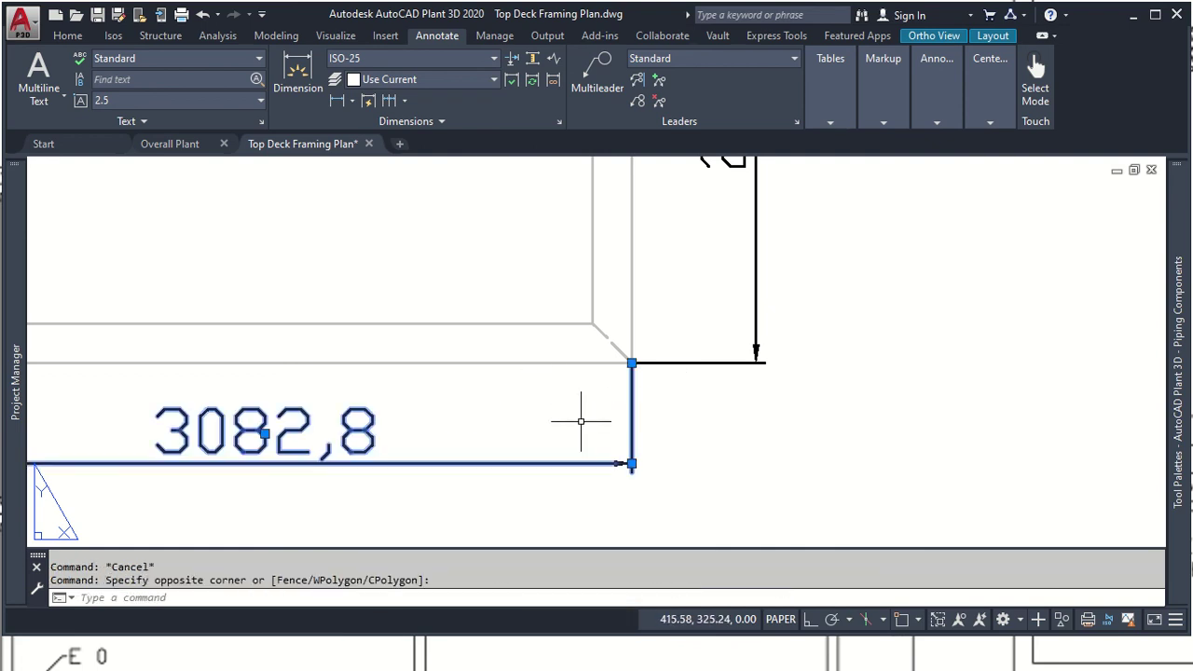
left_click(631, 362)
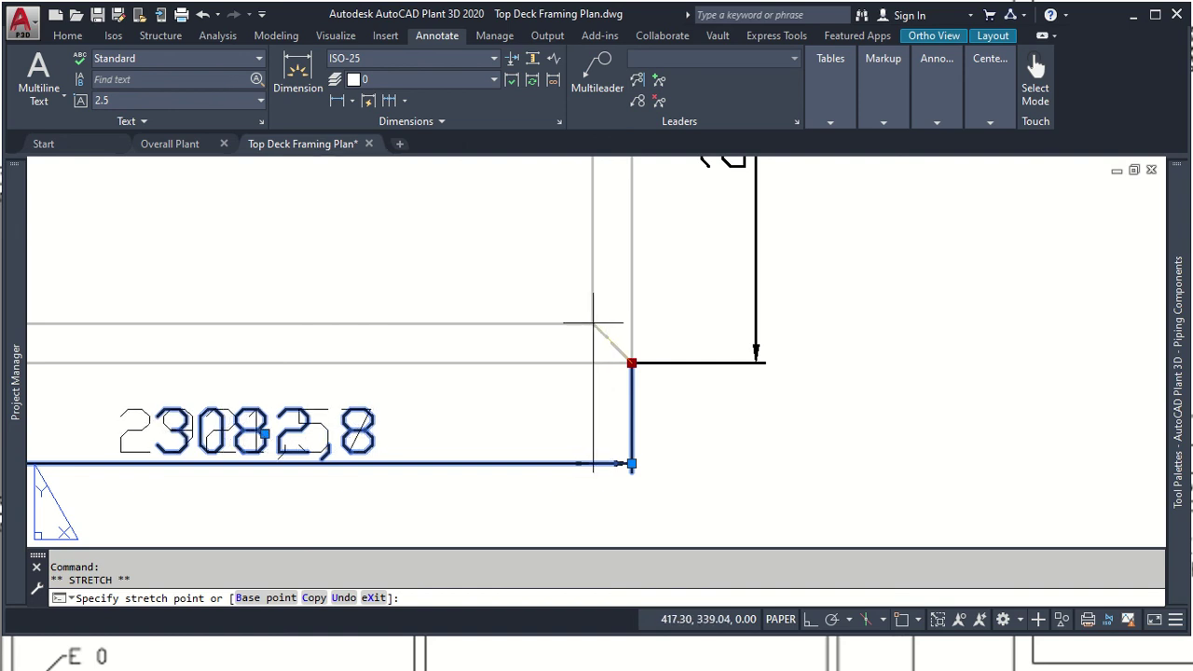
right_click(615, 351, "shift")
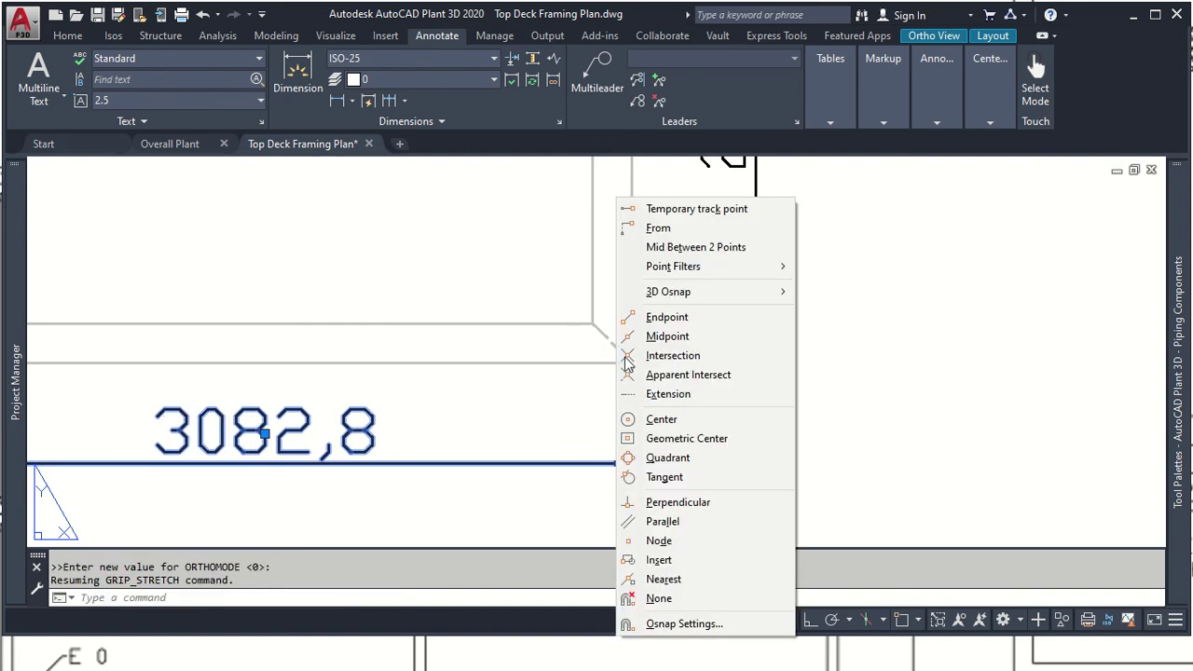
left_click(657, 336)
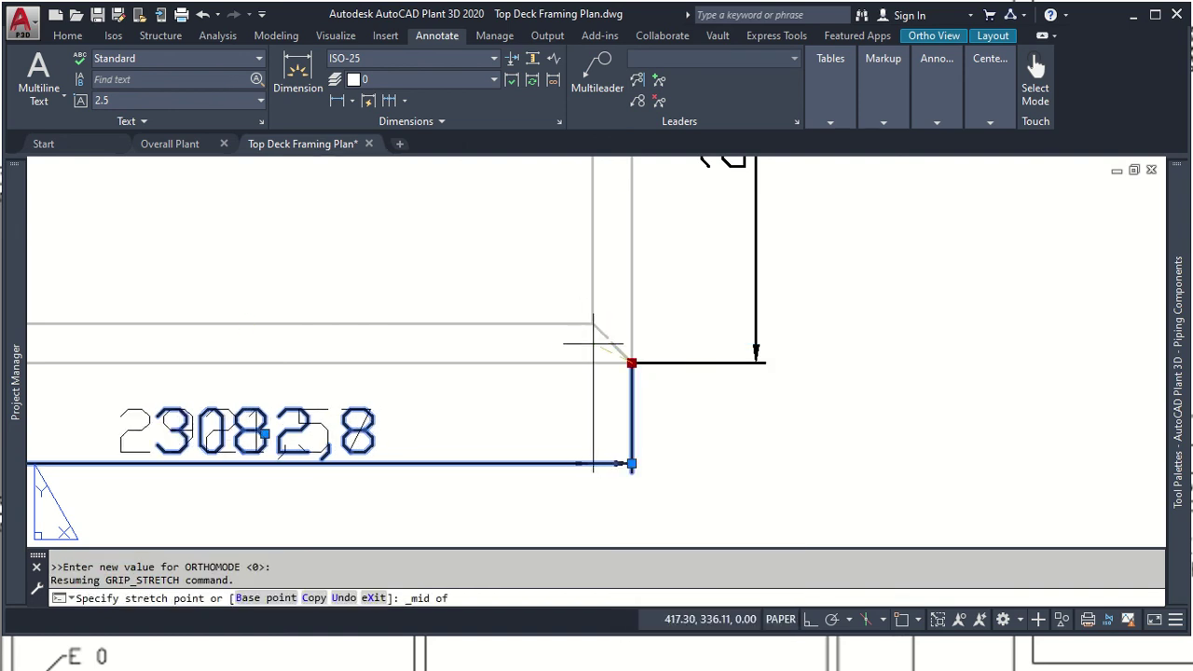
left_click(602, 330)
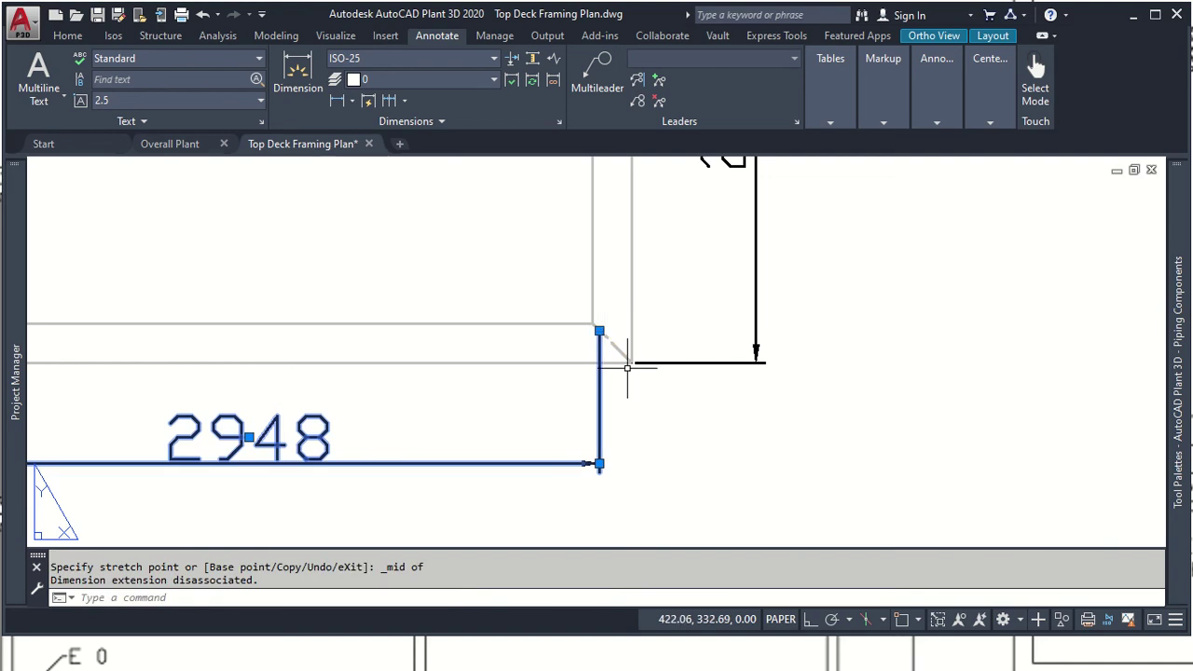
key("Escape")
key("Escape")
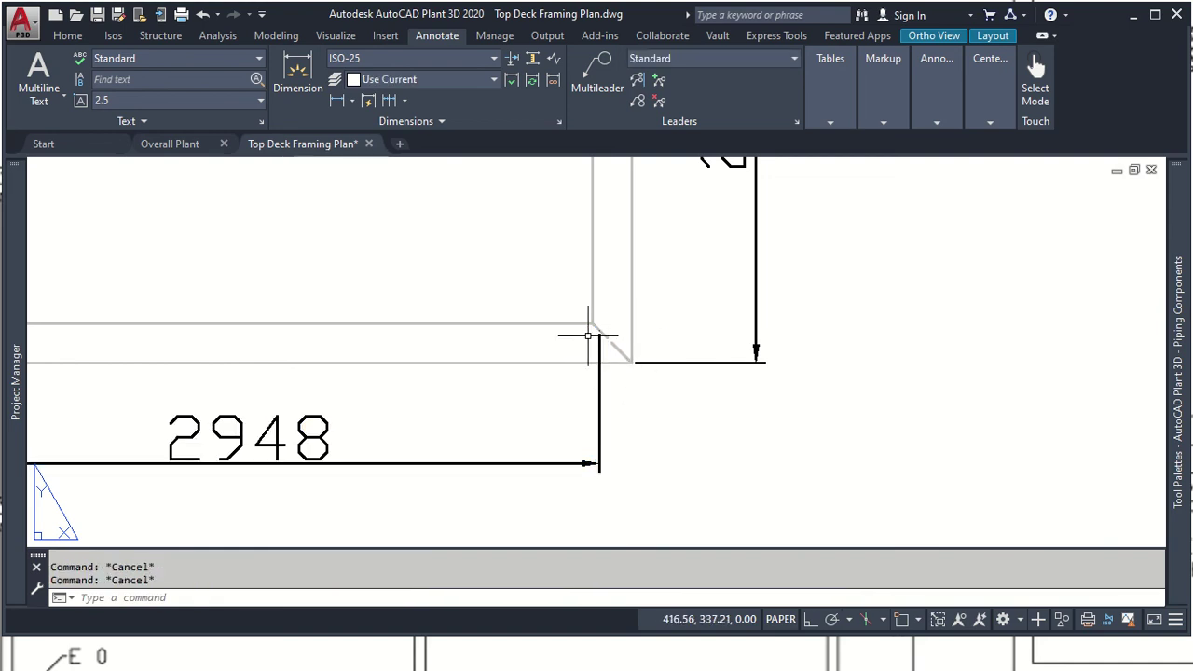
Step: Pick the 2948 dimension's left end grip, then cancel without stretching it
scroll(465, 447, "down", 3)
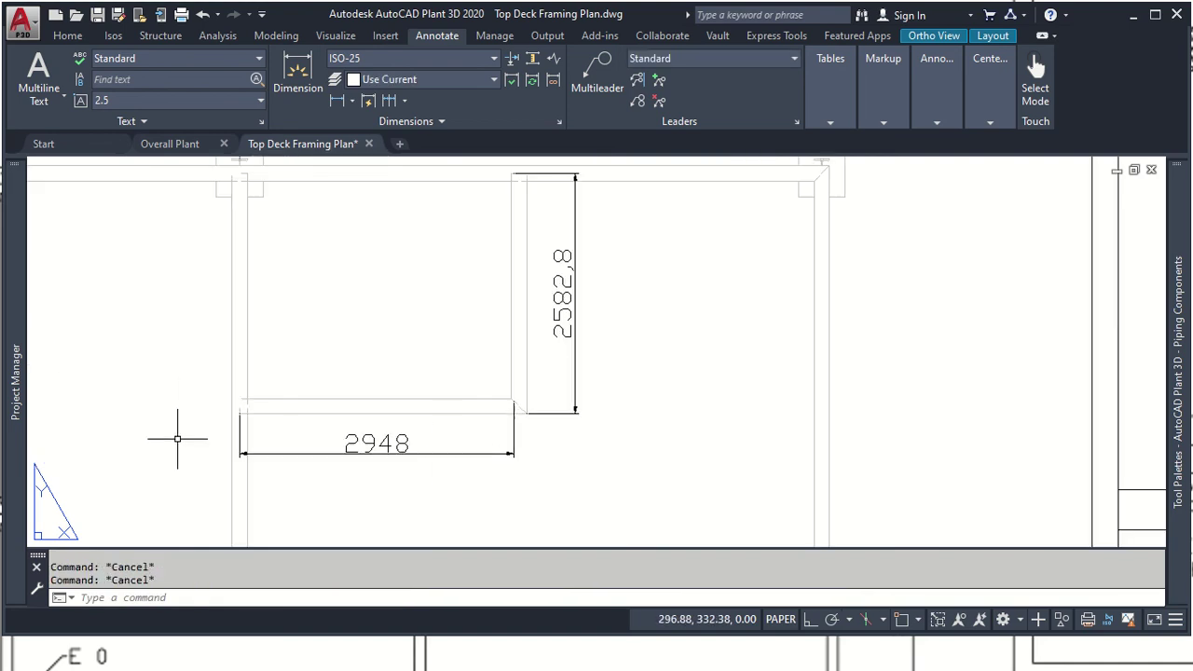
scroll(178, 434, "up", 3)
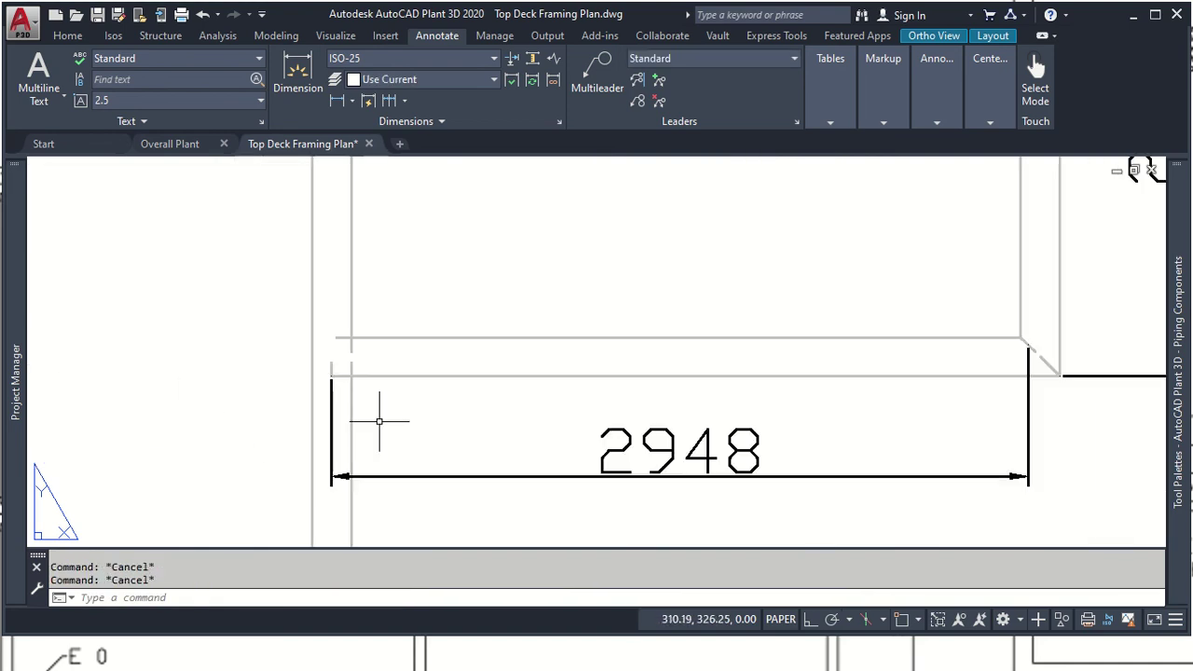
left_click(327, 380)
left_click(332, 383)
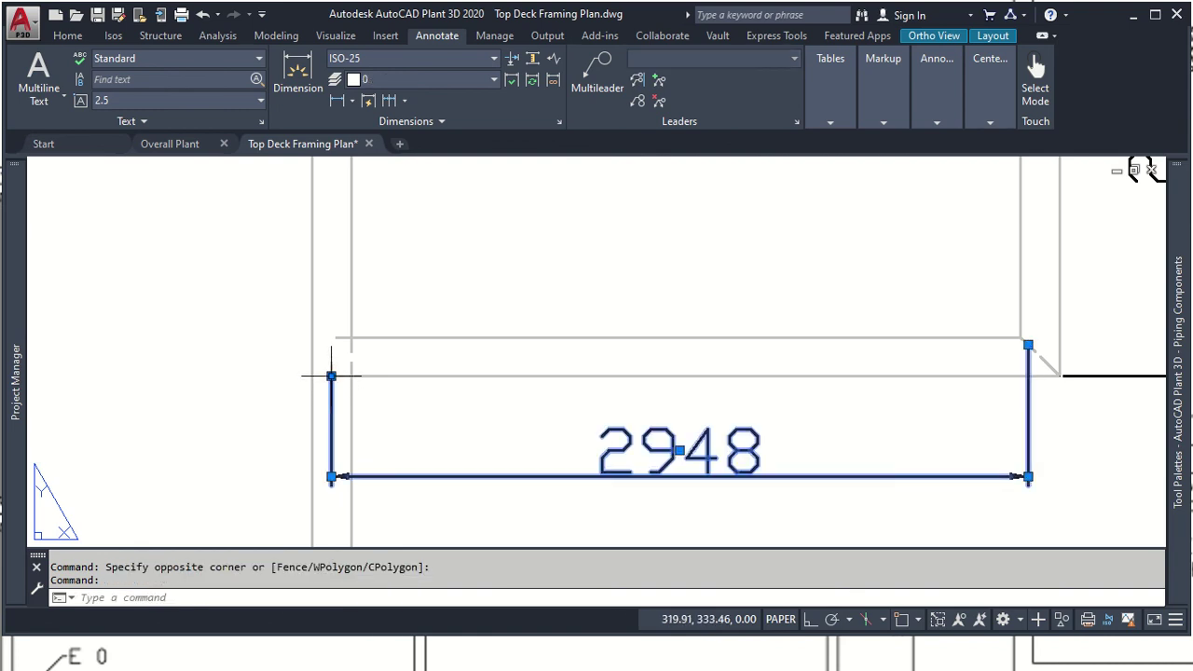
left_click(331, 375)
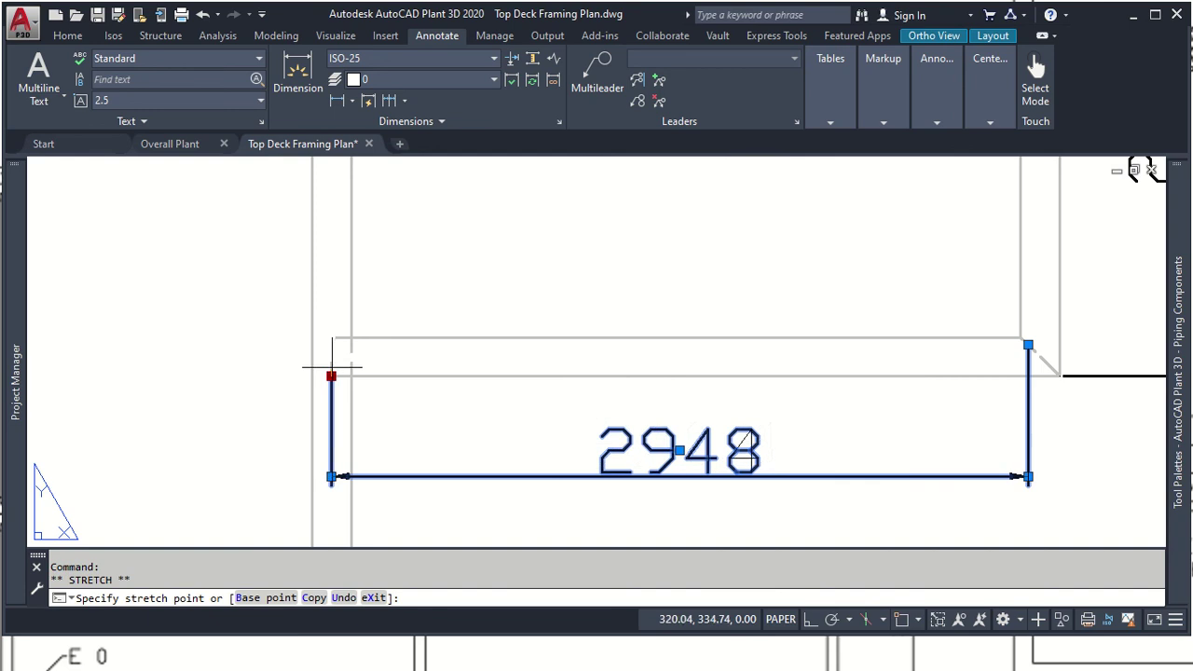
key("Escape")
key("Escape")
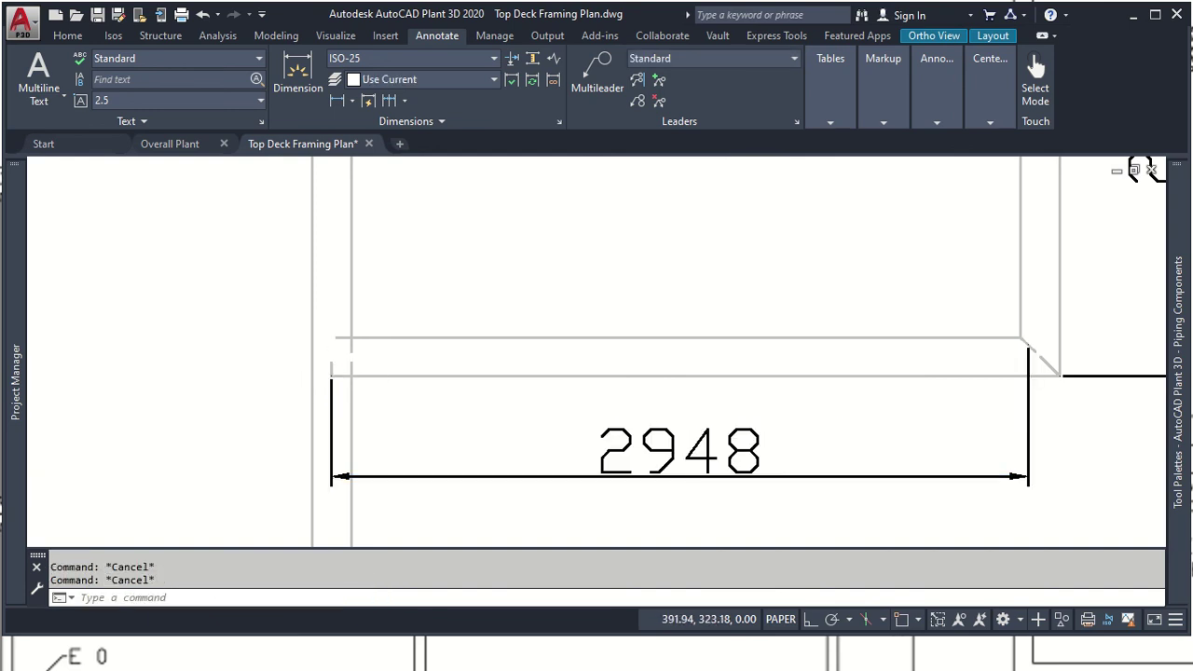
scroll(913, 452, "down", 2)
scroll(1000, 399, "up", 3)
scroll(999, 399, "down", 3)
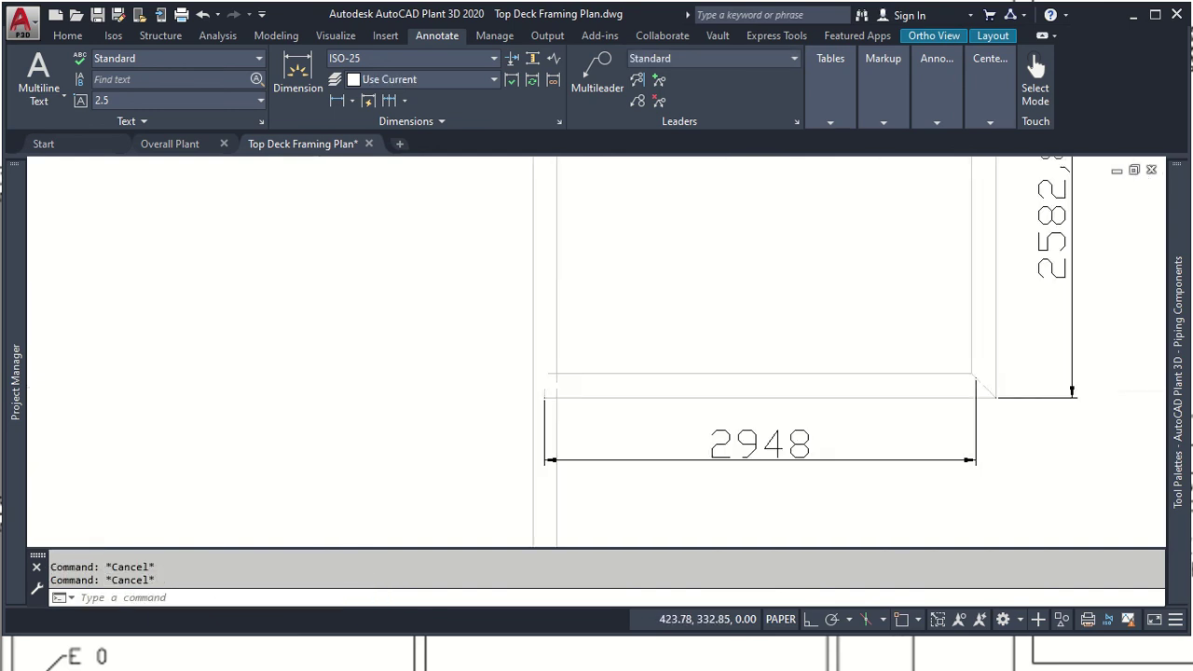
scroll(802, 418, "up", 2)
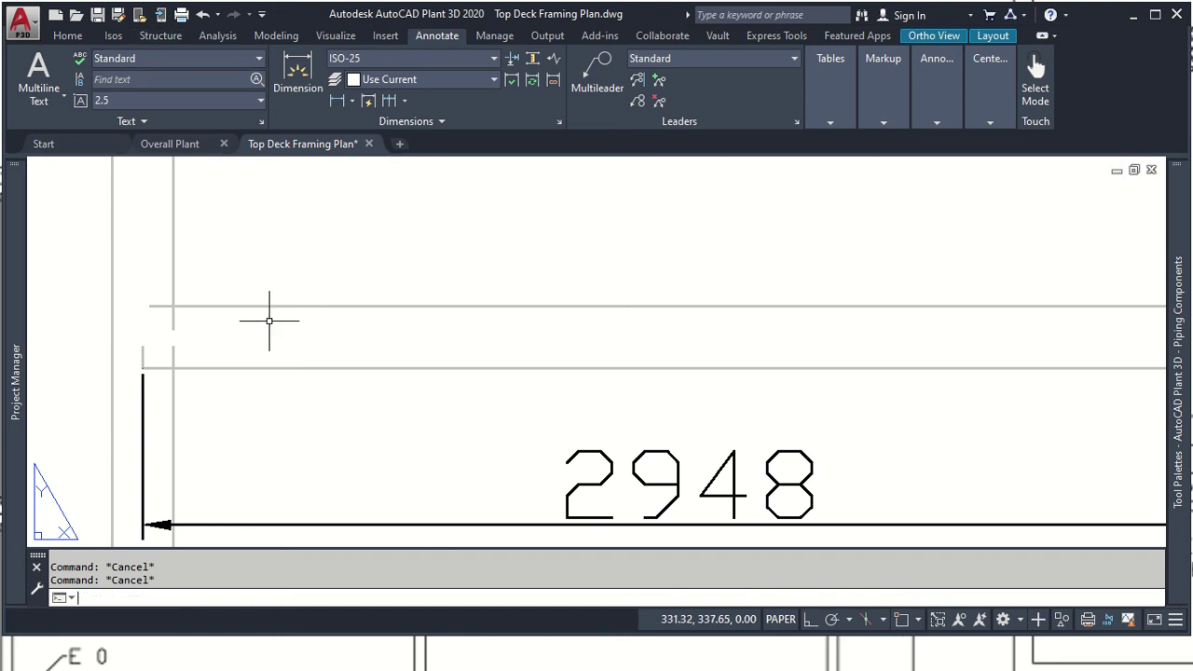
type("l")
key("Return")
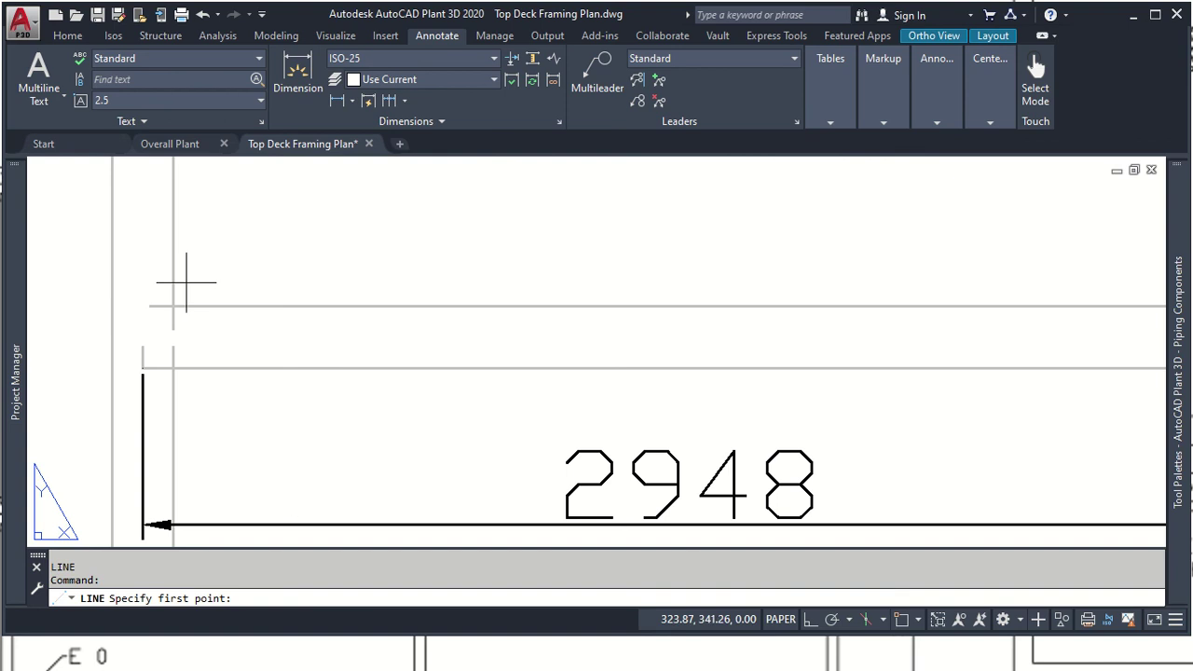
right_click(147, 375, "shift")
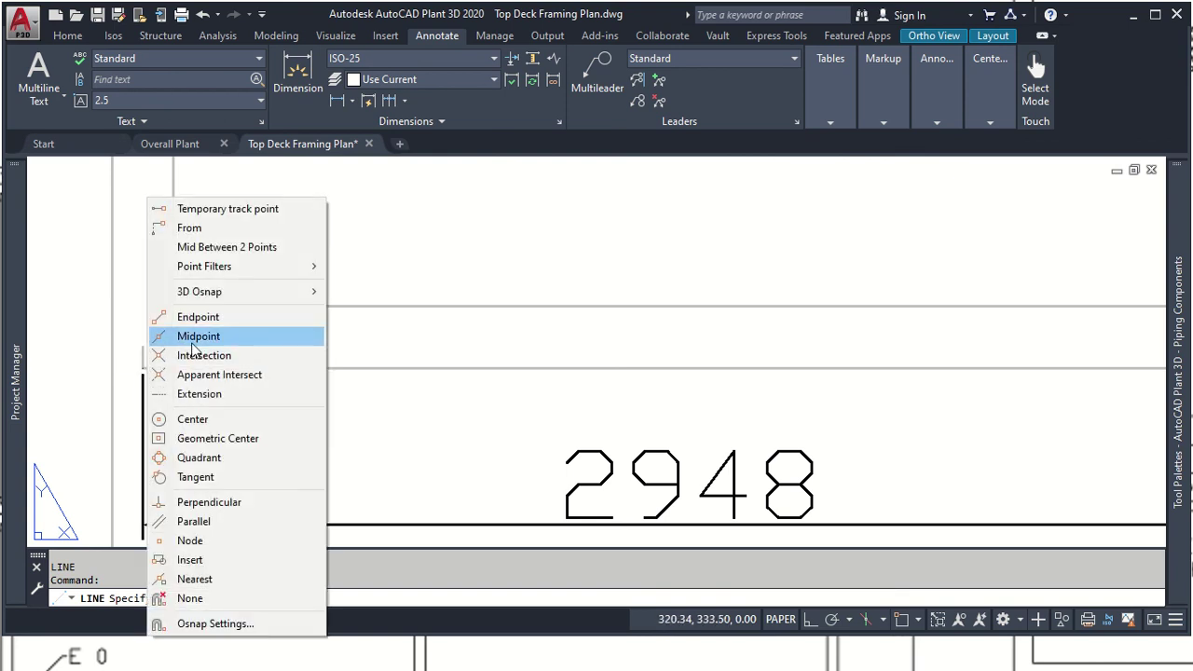
left_click(186, 333)
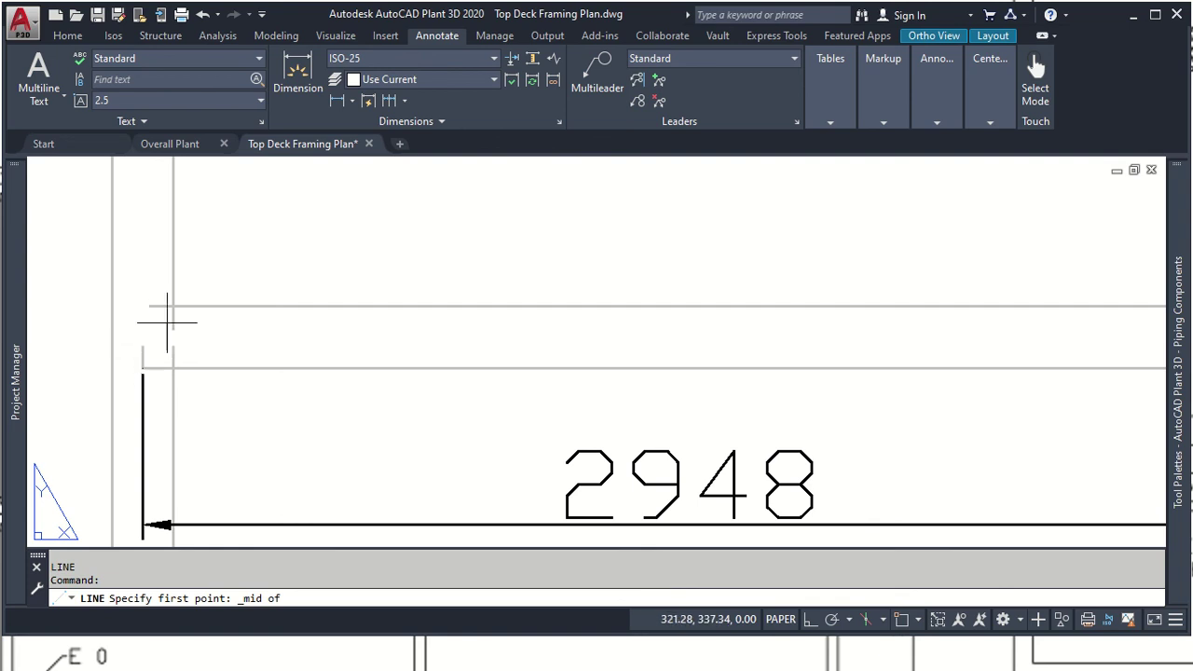
left_click(688, 306)
key("F8")
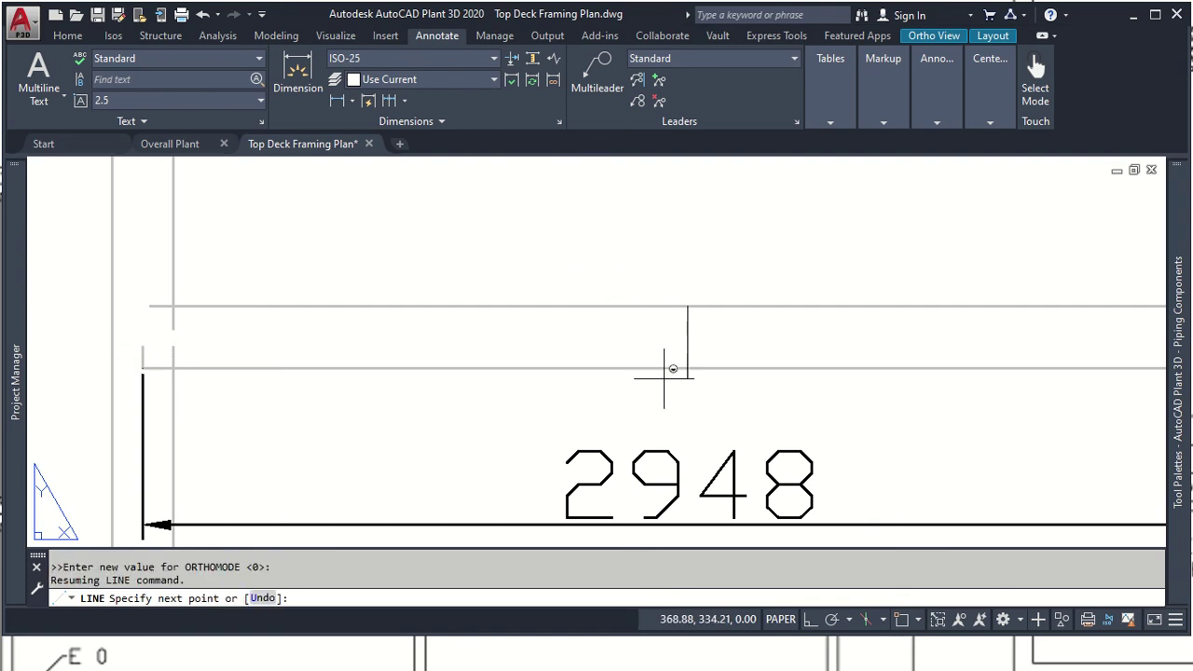
right_click(691, 364, "shift")
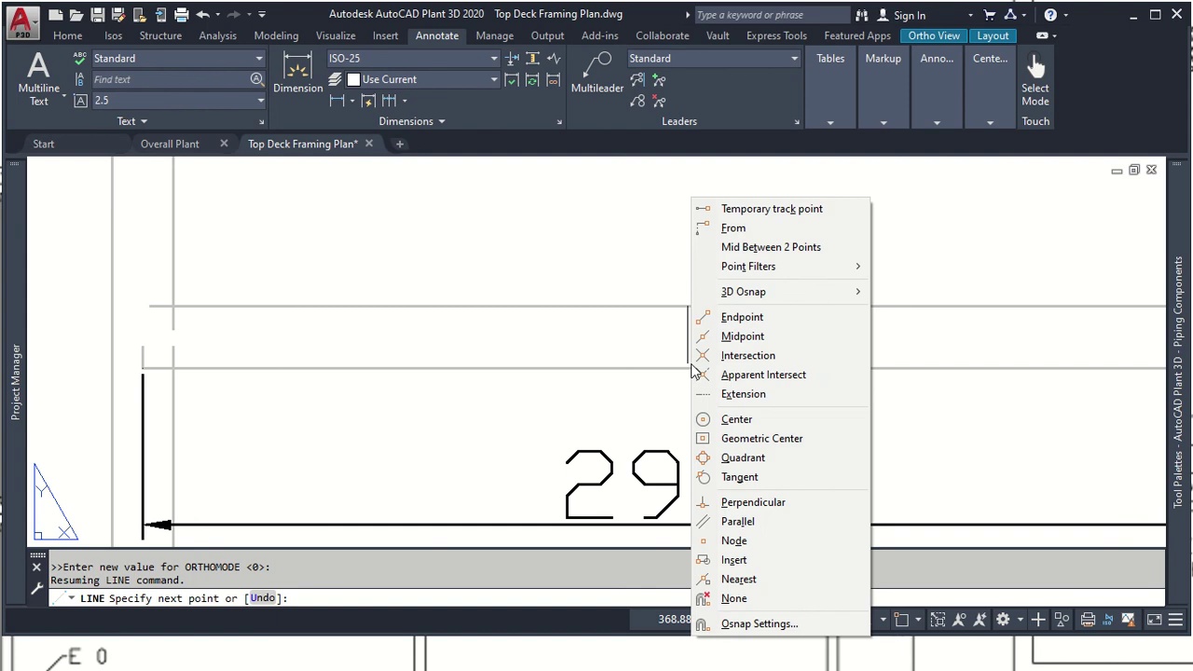
left_click(741, 336)
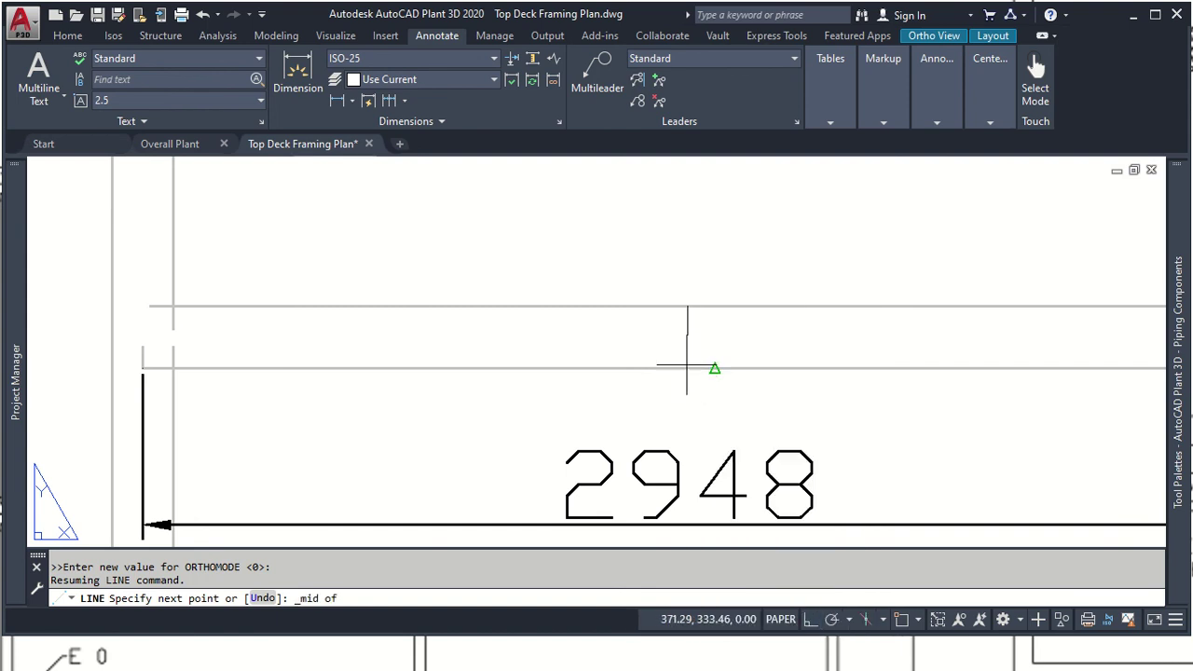
scroll(687, 364, "down", 4)
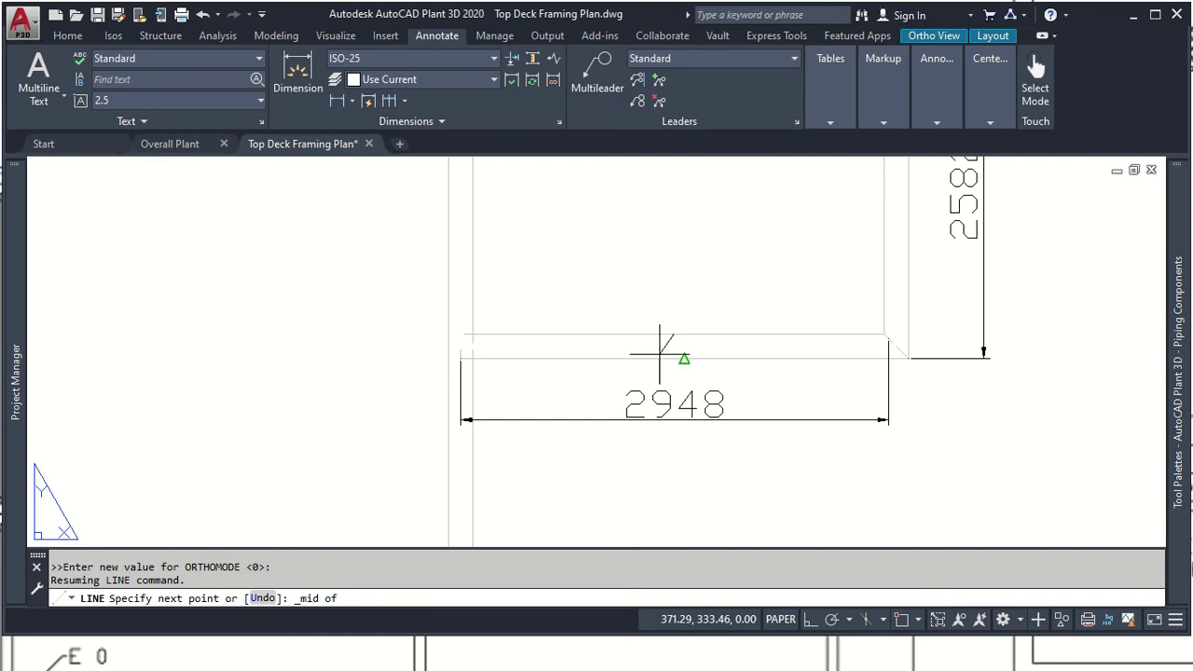
scroll(678, 358, "up", 2)
scroll(689, 340, "up", 2)
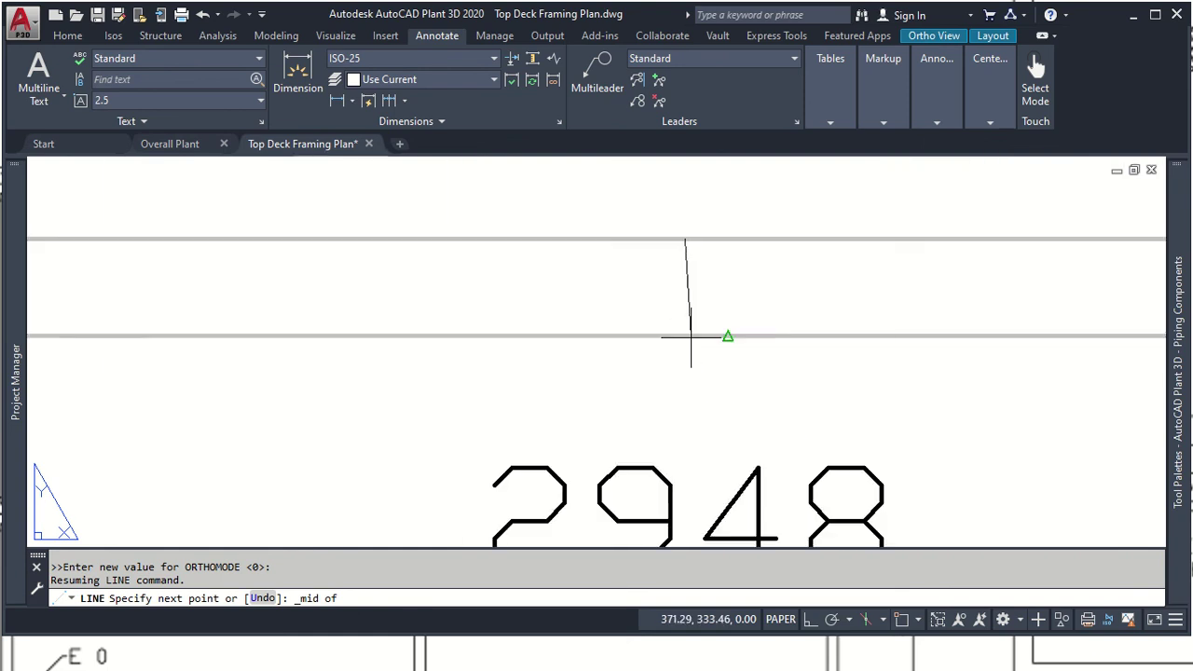
scroll(691, 335, "down", 2)
right_click(692, 335, "shift")
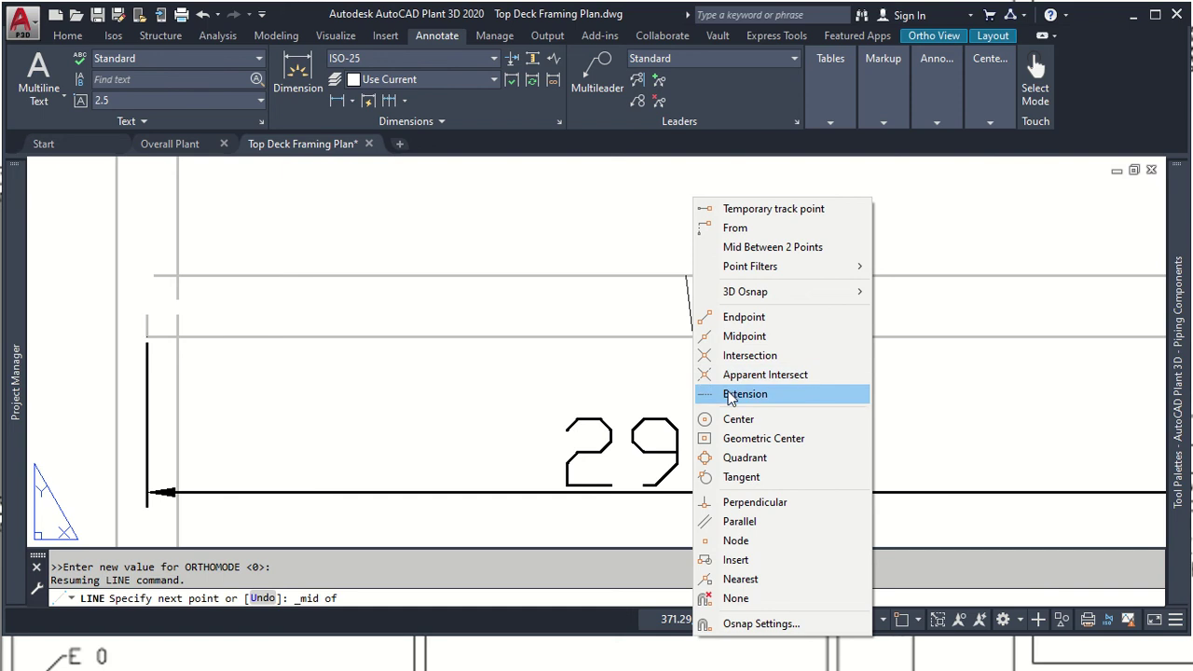
left_click(742, 393)
right_click(691, 335, "shift")
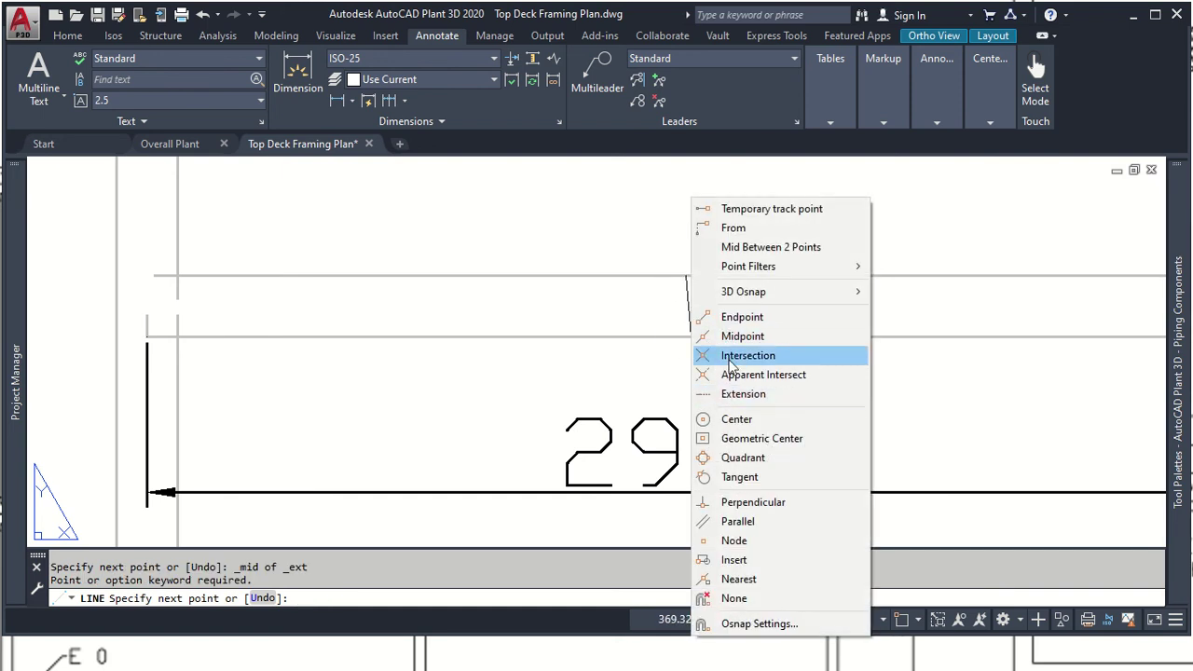
left_click(726, 355)
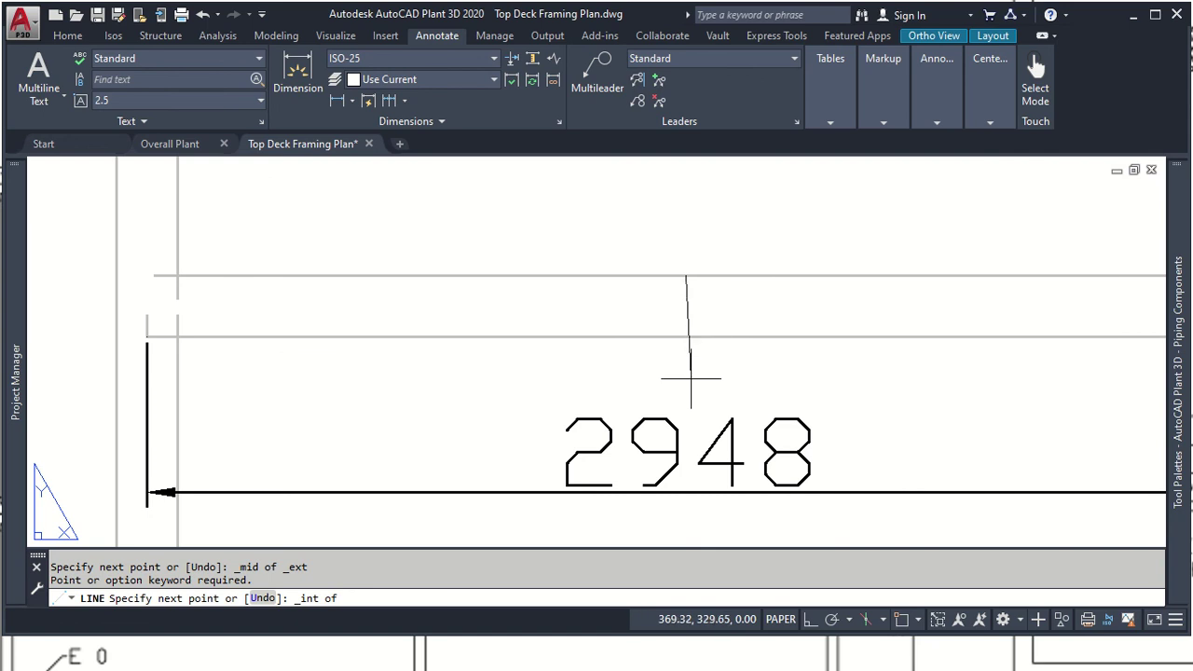
key("Escape")
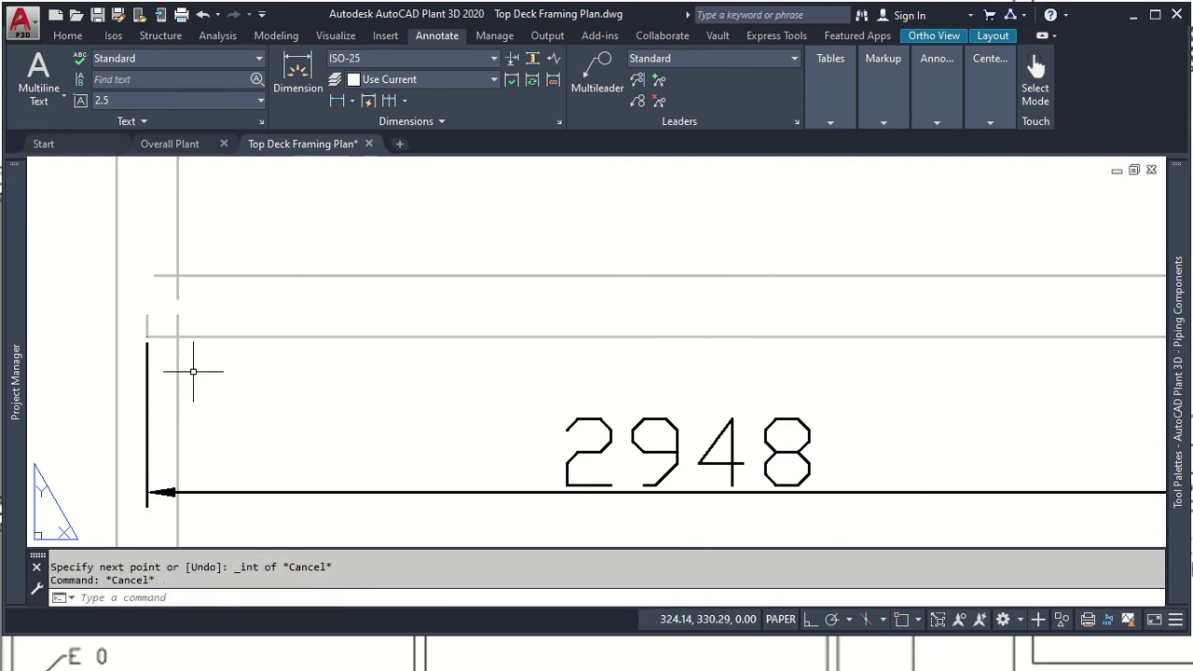
key("Return")
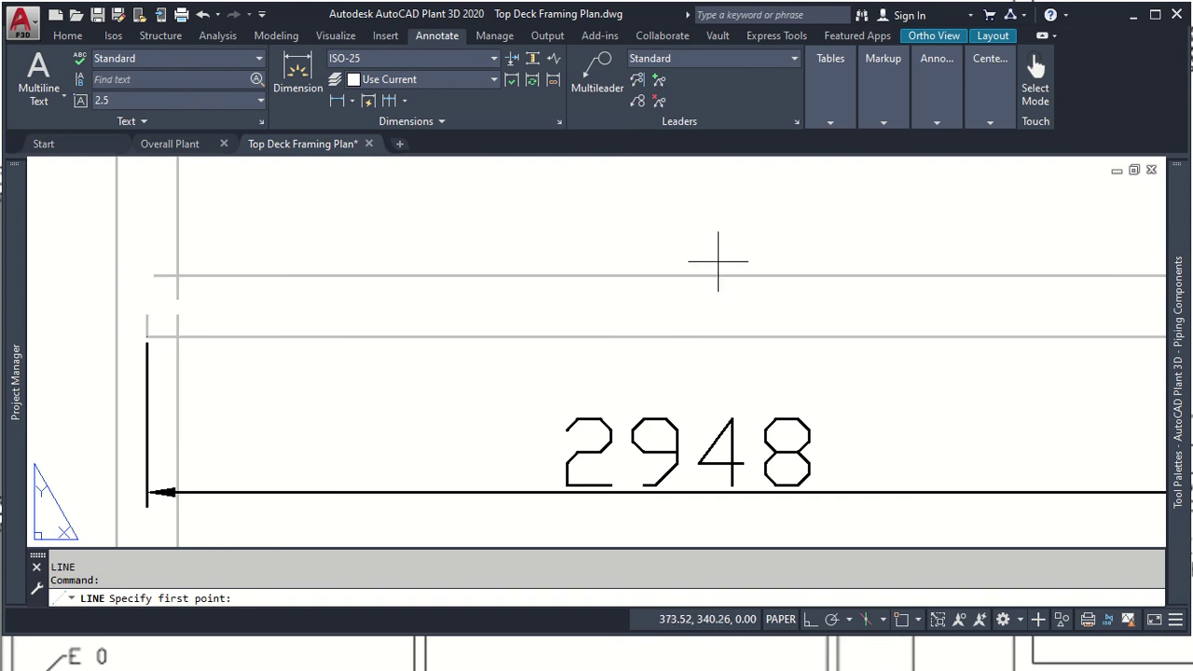
Step: With Ortho on, draw a vertical line up from the beam edge's midpoint
right_click(711, 279, "shift")
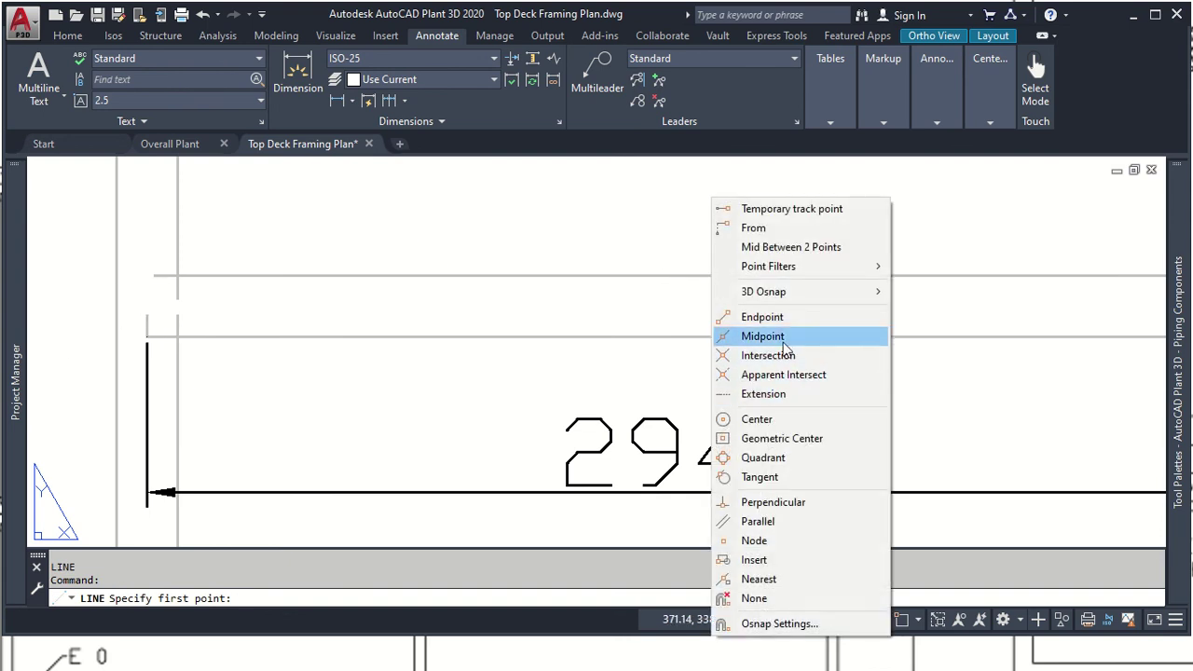
left_click(771, 335)
left_click(713, 338)
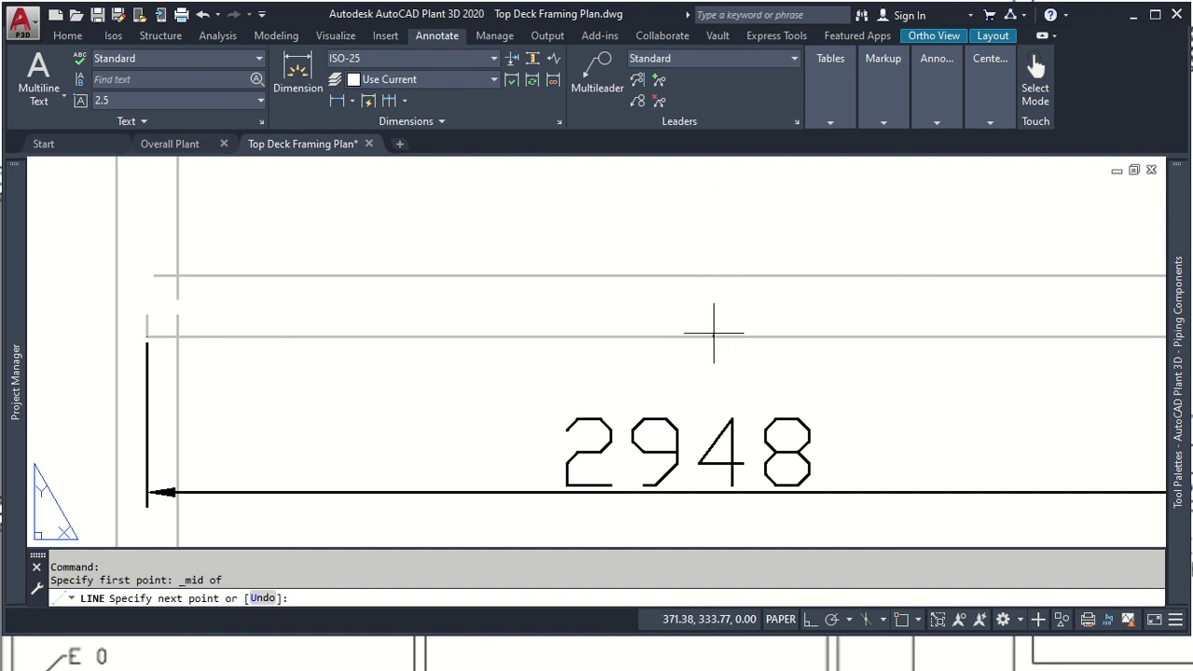
key("F8")
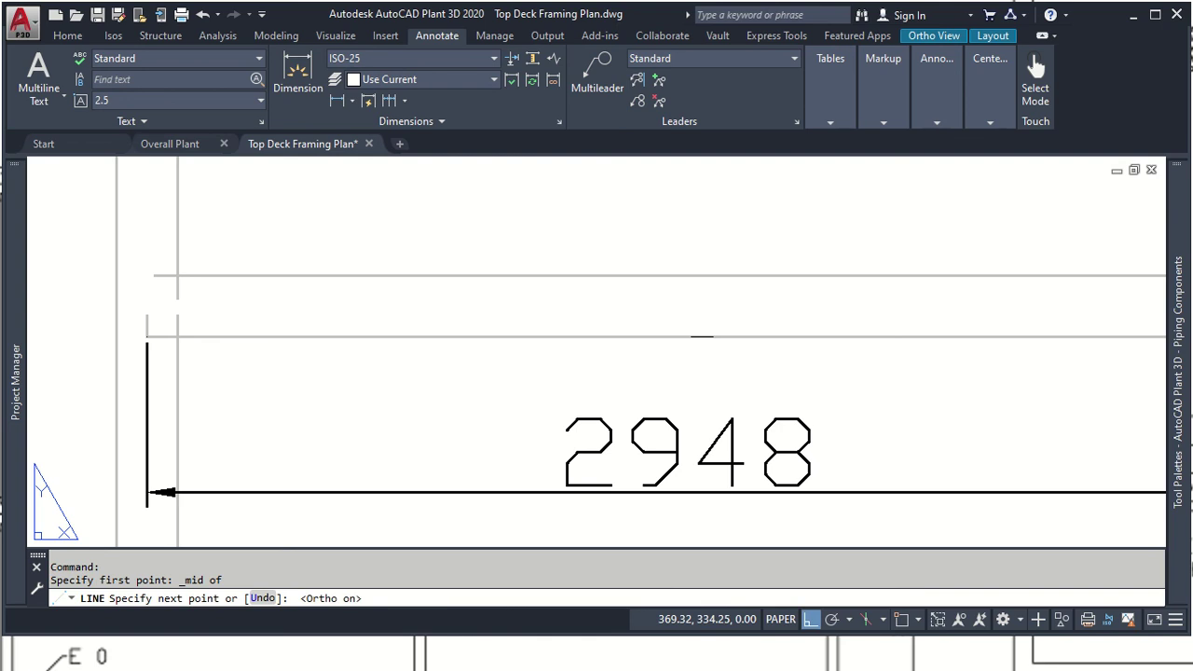
left_click(702, 231)
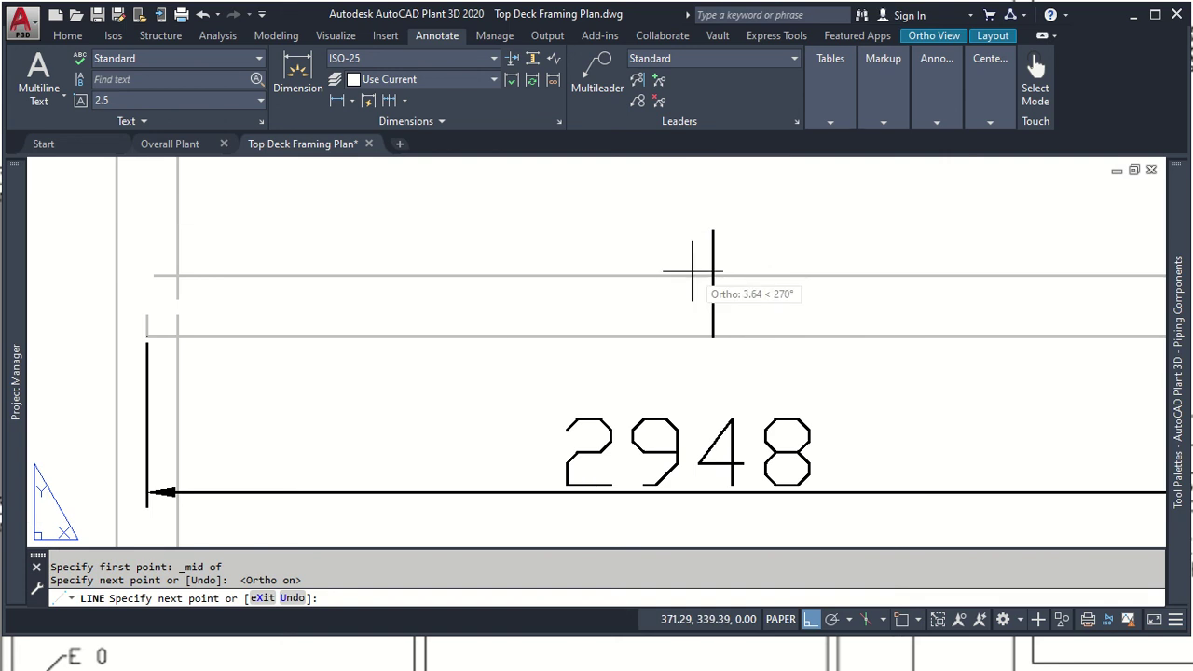
key("Escape")
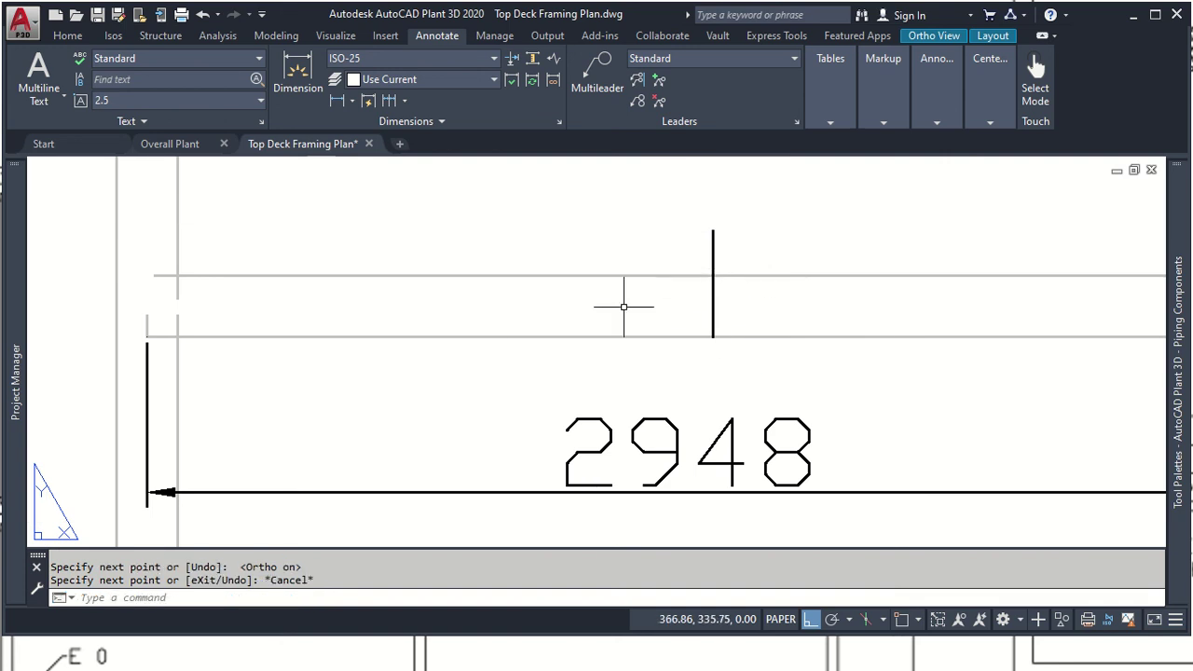
Step: Pull the line's top endpoint down onto the upper beam edge so it spans only the beam width
left_click(714, 237)
left_click(713, 231)
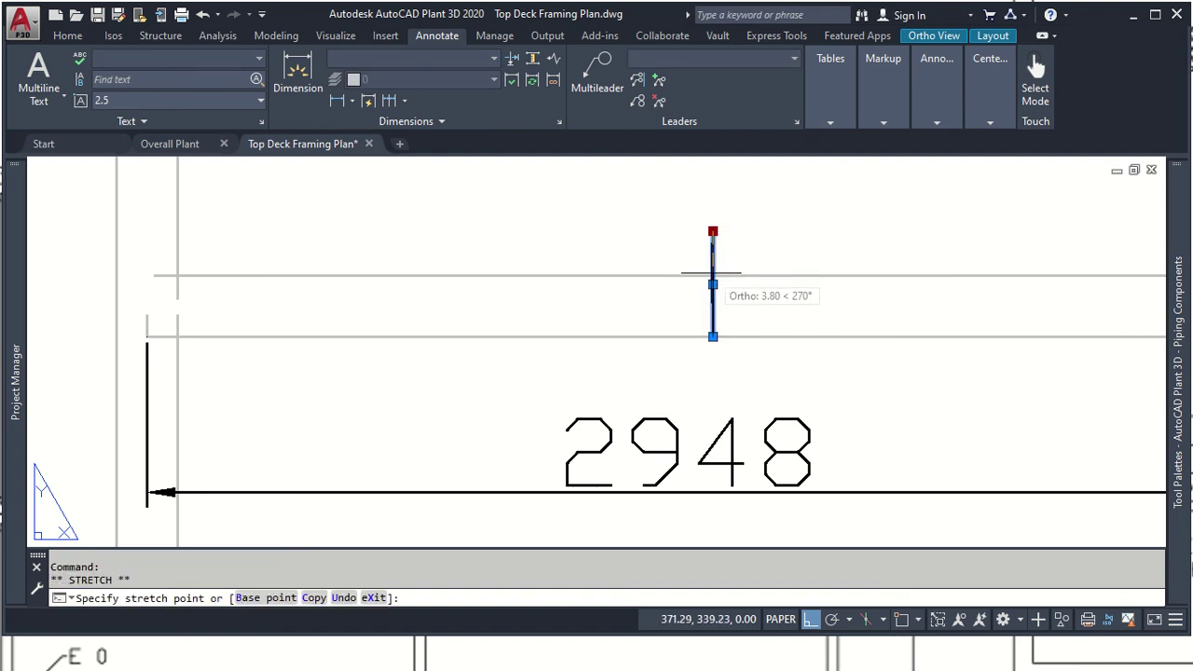
right_click(713, 273, "shift")
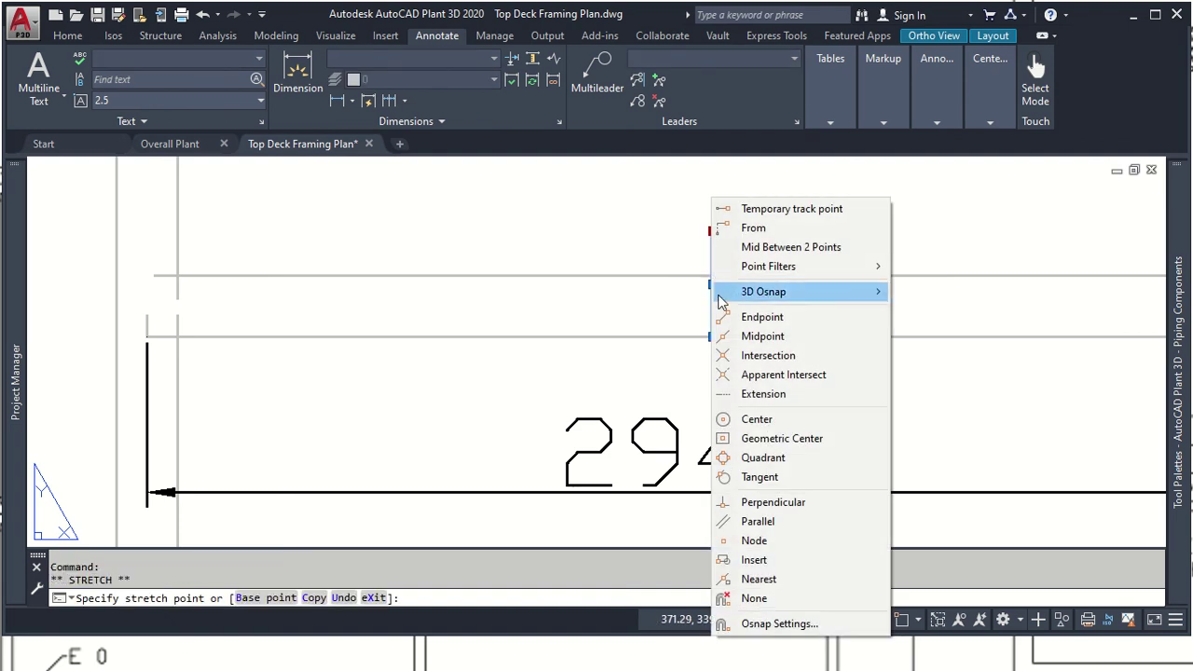
left_click(759, 317)
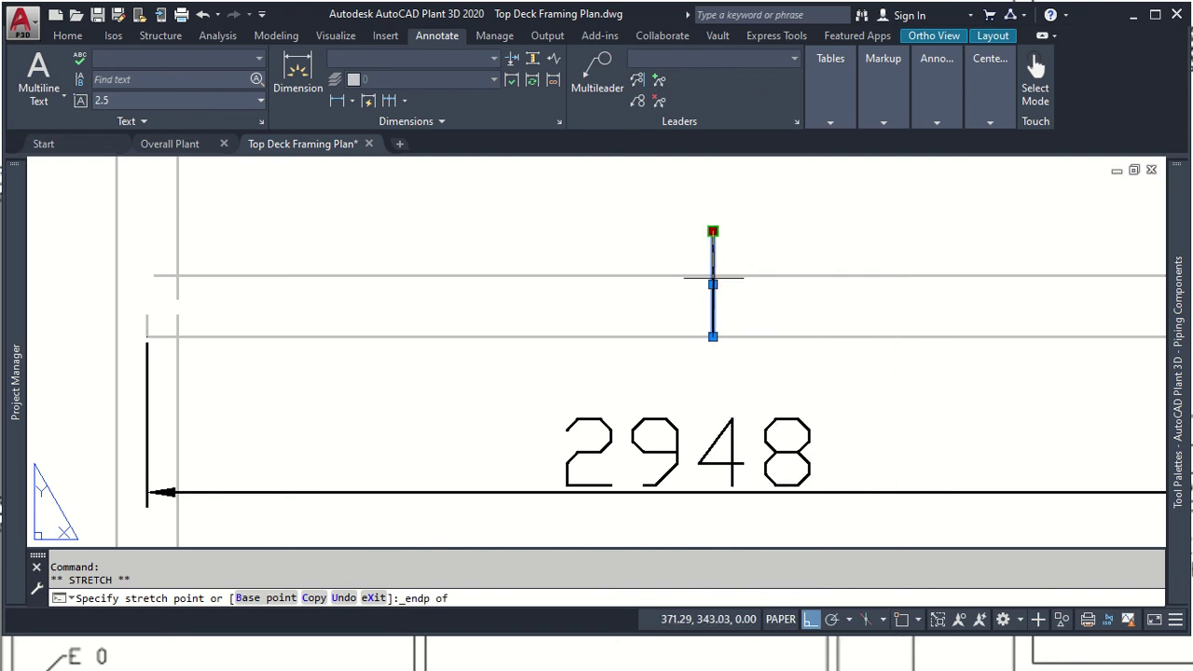
left_click(712, 276)
left_click(714, 225)
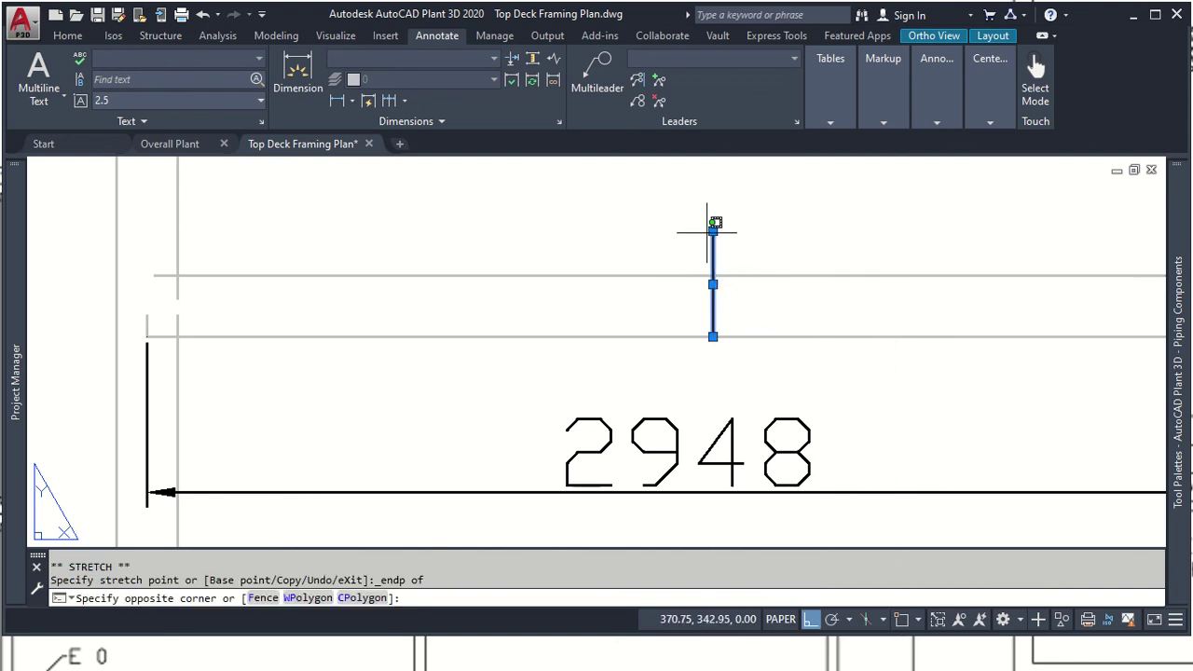
left_click(712, 231)
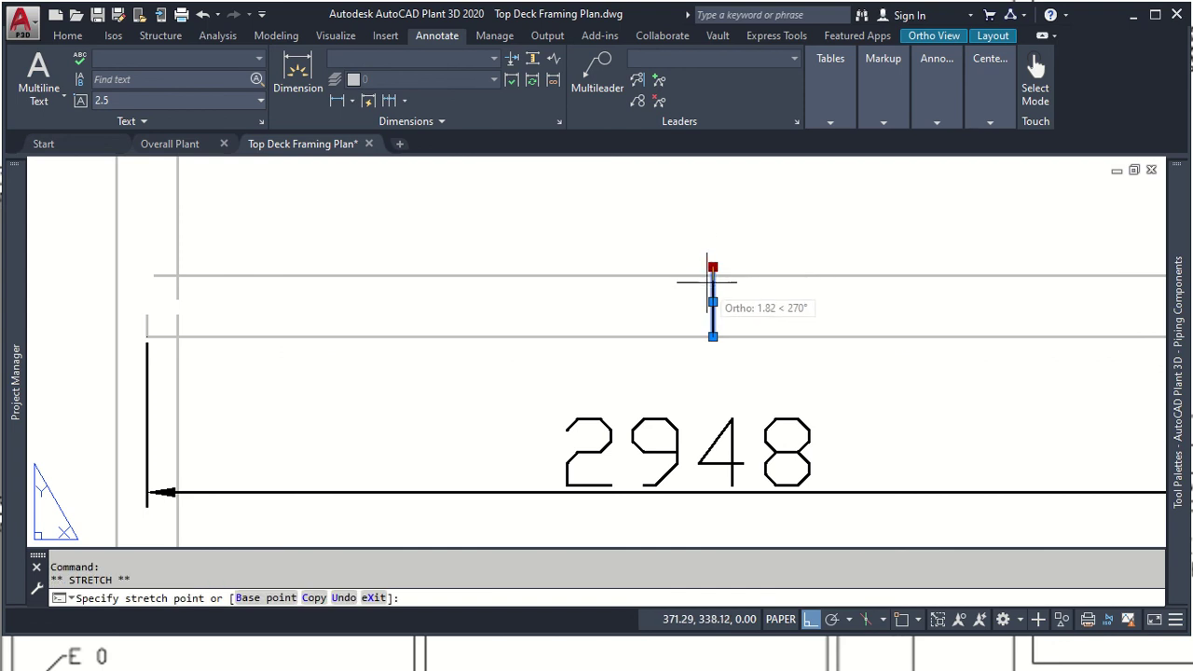
left_click(712, 275)
key("Escape")
key("Escape")
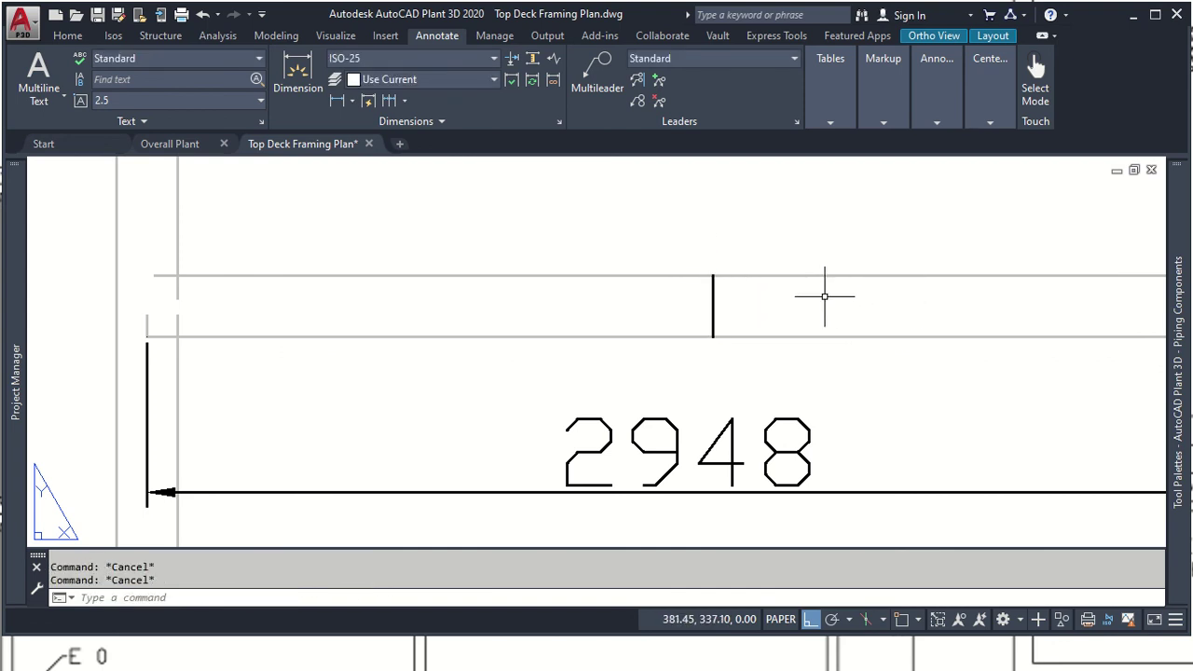
scroll(825, 297, "down", 1)
middle_click_drag(791, 322, 721, 332)
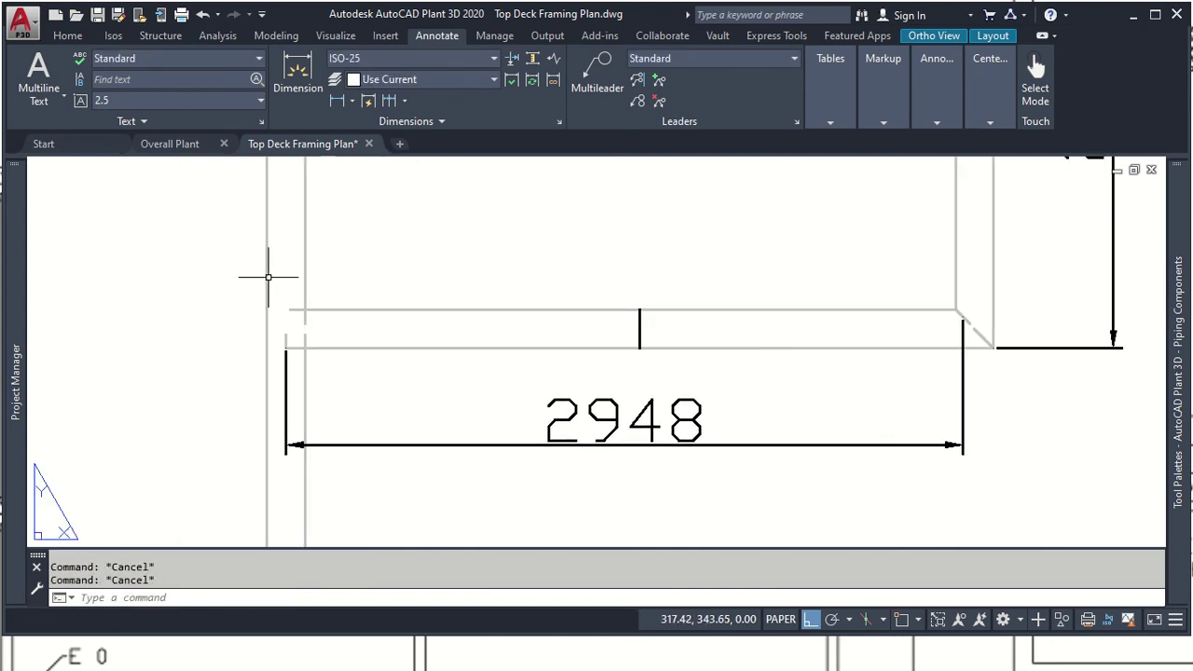
type("1")
Step: Draw a horizontal line from the vertical mark's midpoint to the right beam corner
key("Return")
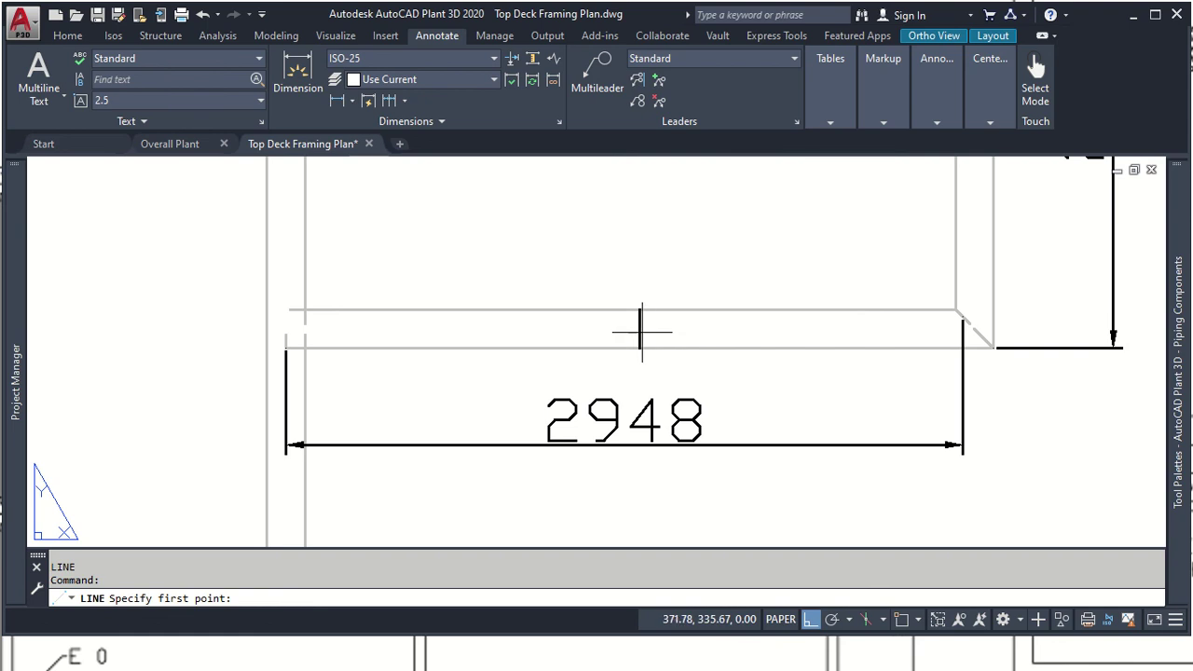
right_click(637, 331, "shift")
left_click(694, 335)
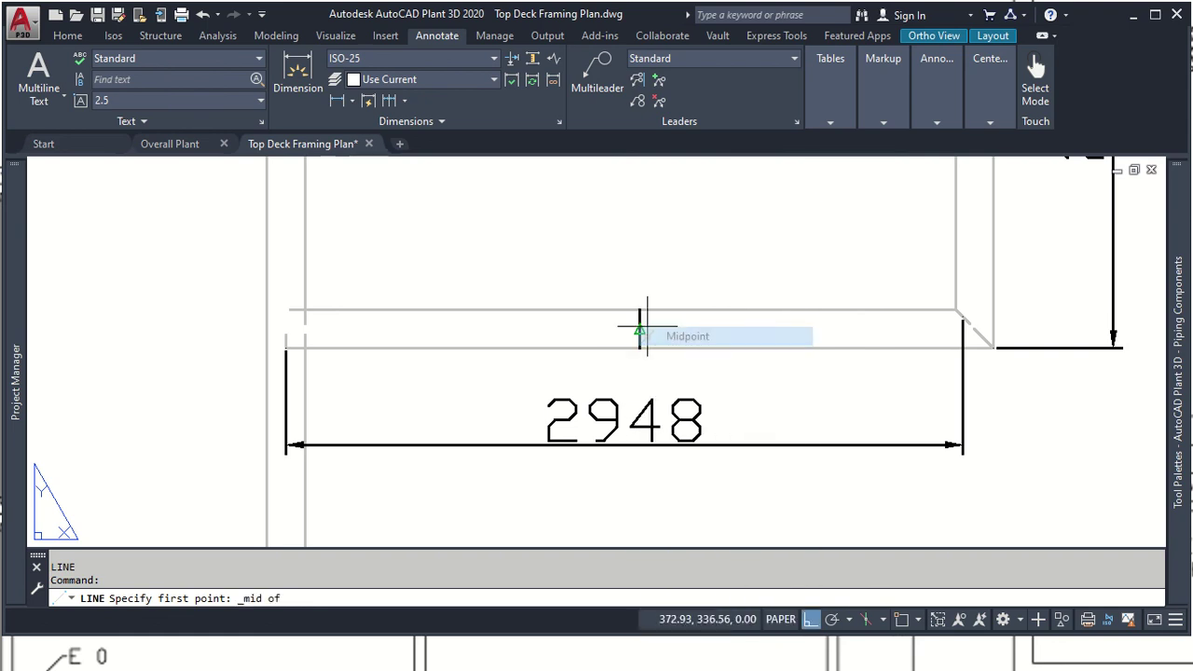
left_click(640, 329)
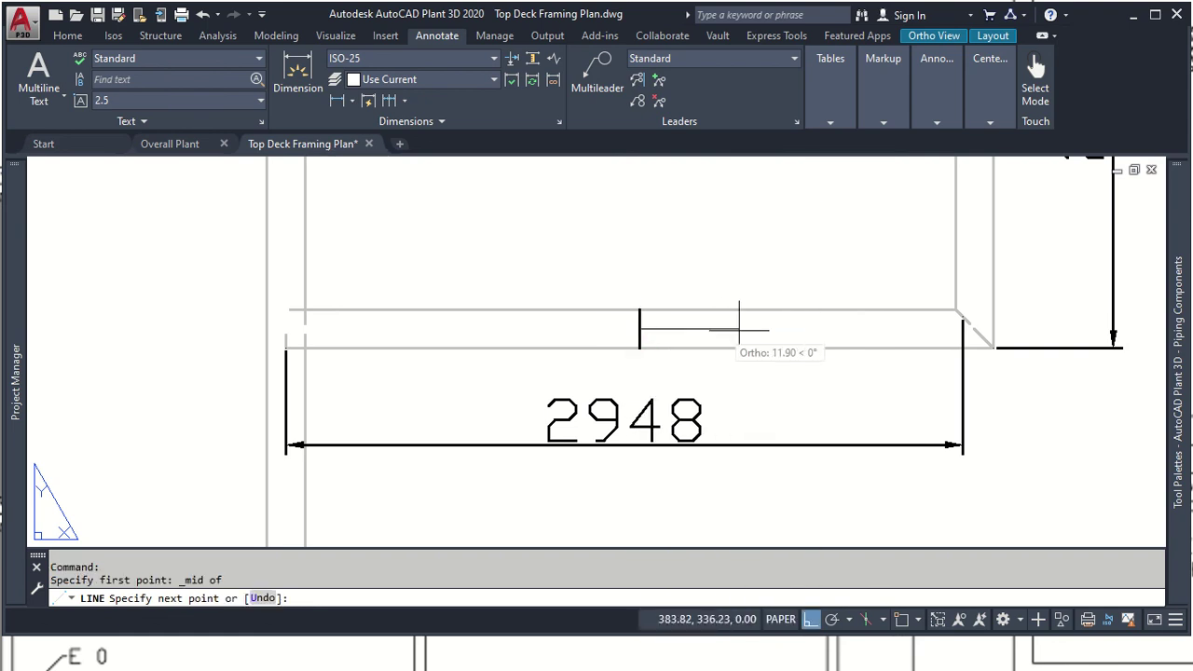
left_click(987, 352)
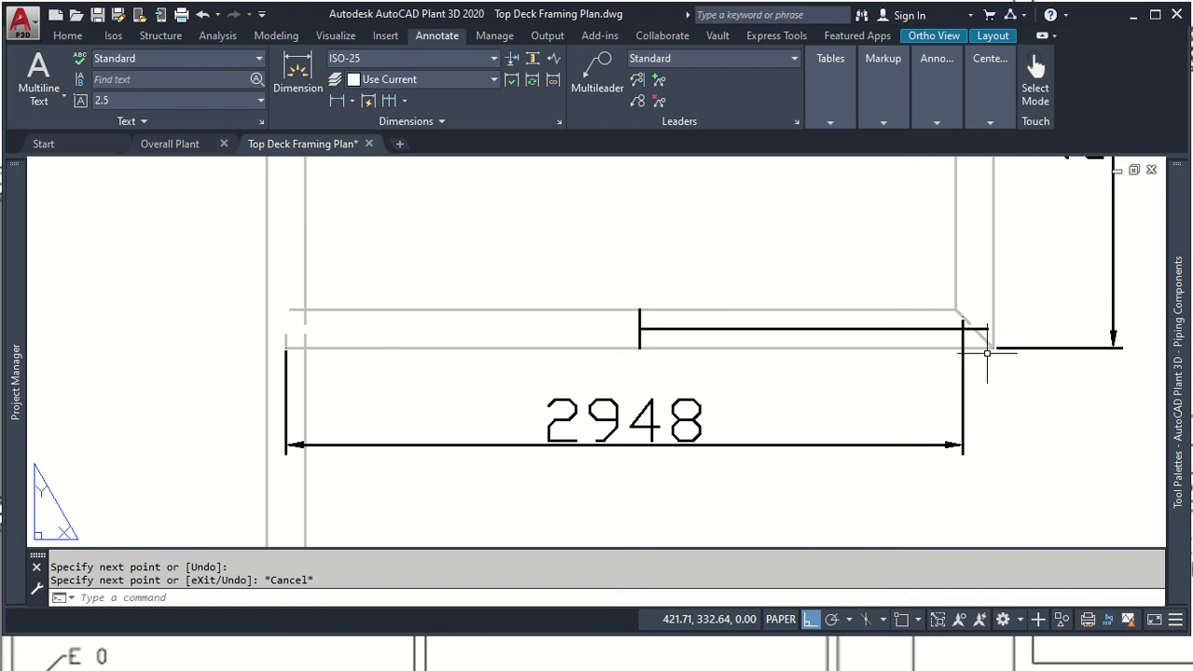
key("Escape")
key("Escape")
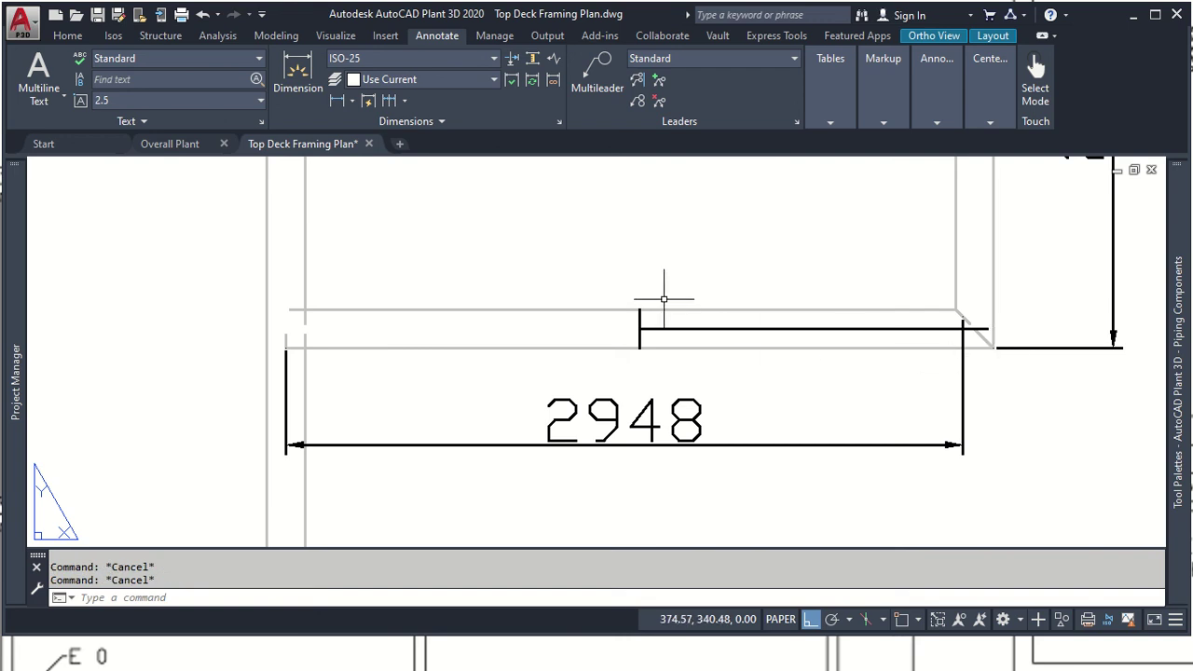
Step: Select the 2948 dimension and grab its corner grip to stretch it
scroll(1036, 395, "up", 3)
scroll(776, 253, "down", 1)
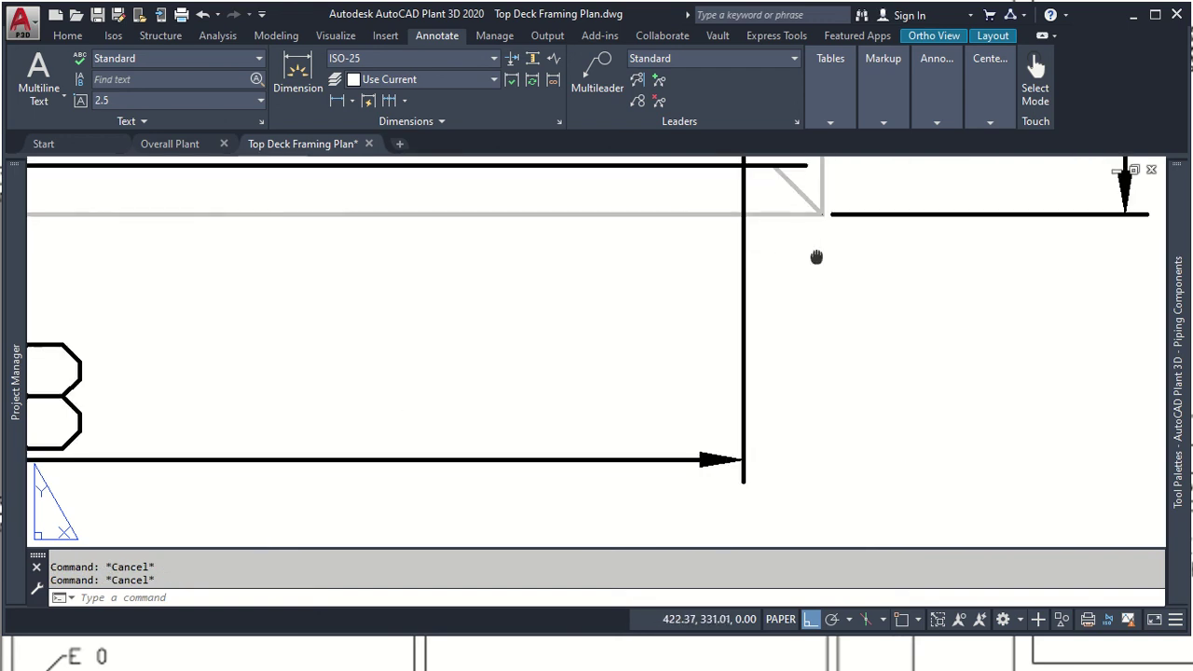
middle_click_drag(817, 258, 718, 386)
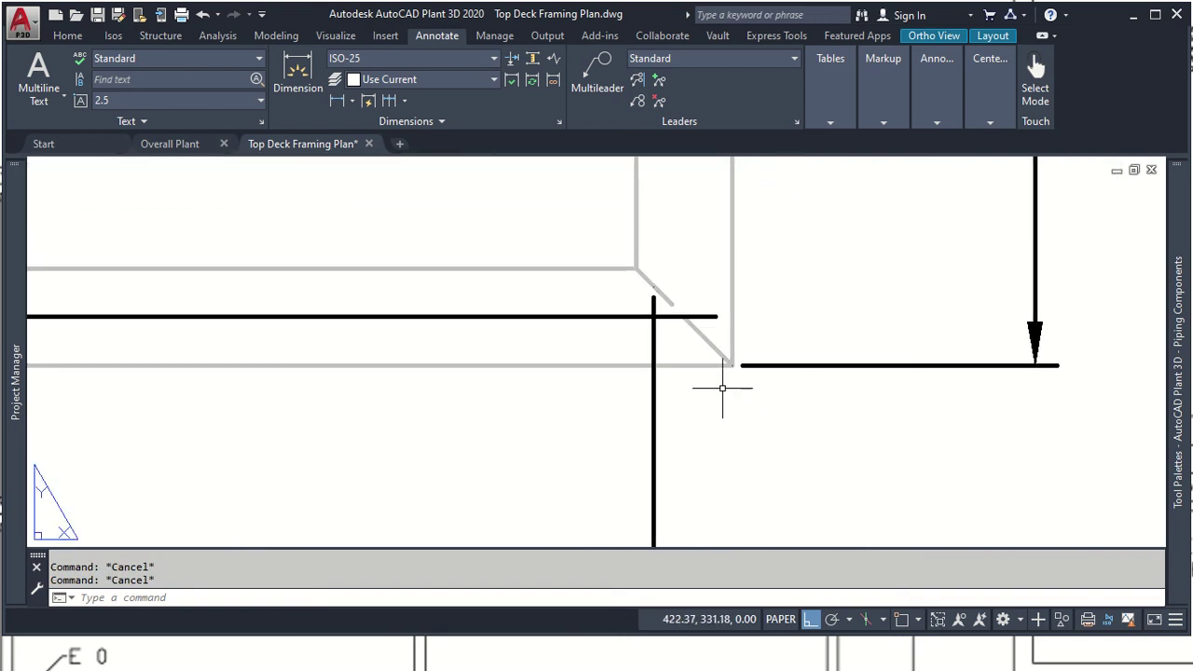
left_click(652, 326)
left_click(652, 287)
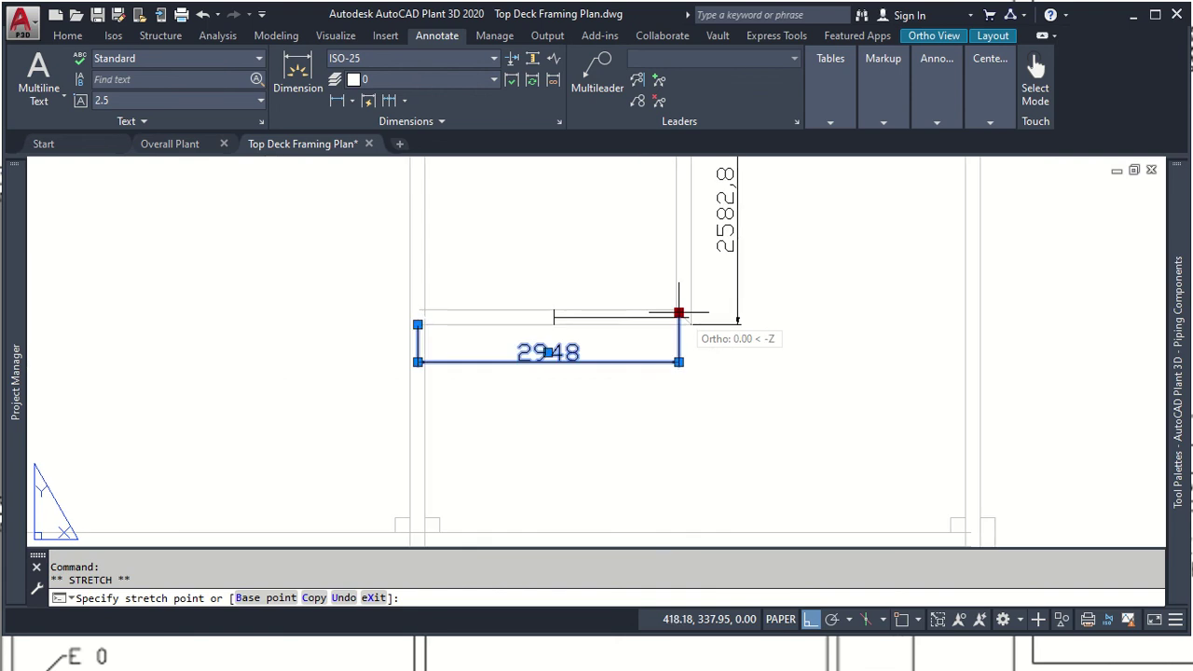
Step: Commit the dimension stretch to 3000, then undo it so the width reads 2948 again
scroll(679, 313, "up", 3)
scroll(683, 317, "down", 3)
type("3000")
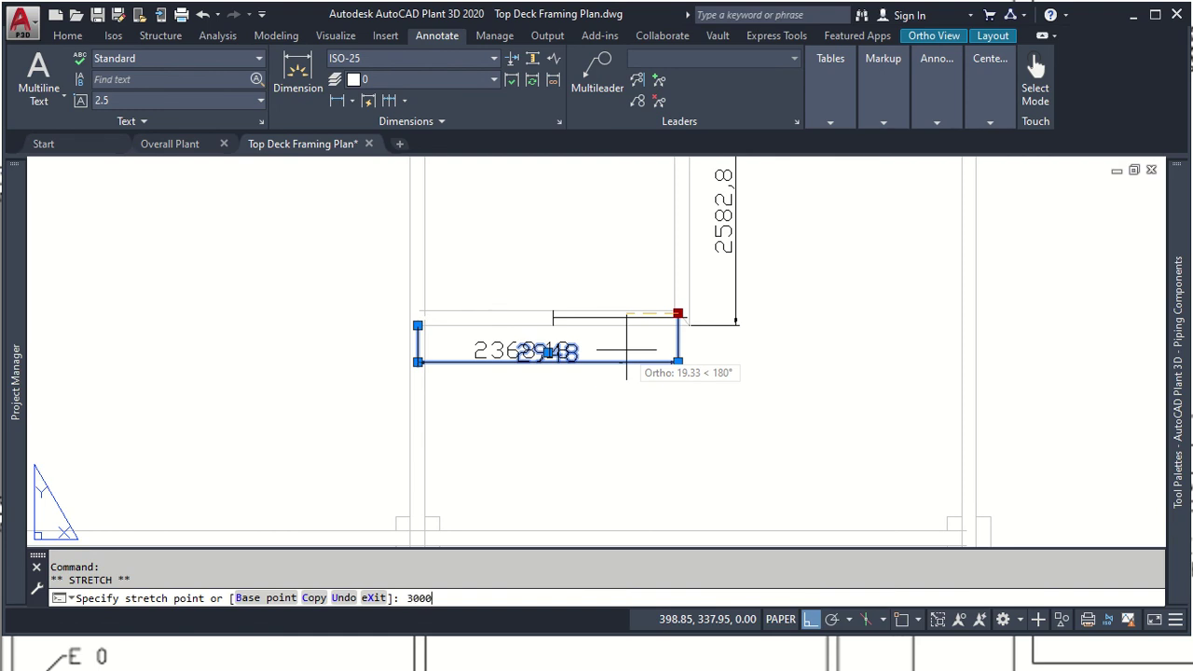
key("Return")
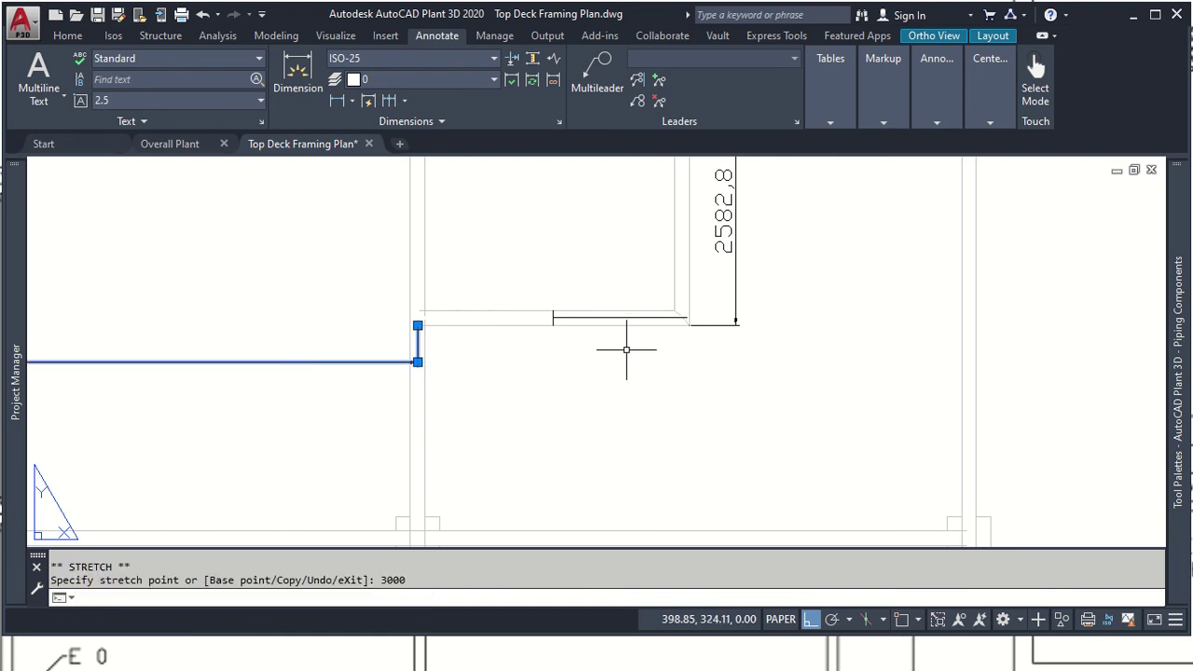
scroll(626, 349, "down", 3)
scroll(618, 341, "down", 2)
scroll(618, 341, "down", 2)
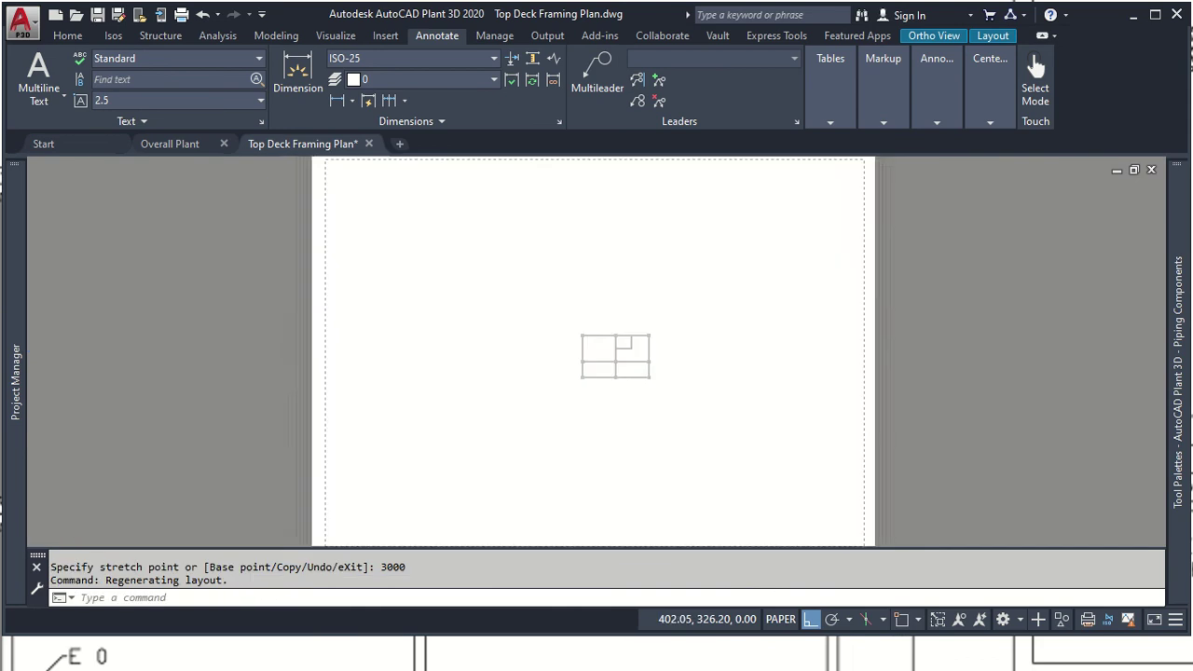
scroll(631, 358, "up", 2)
scroll(631, 359, "up", 2)
scroll(632, 362, "up", 1)
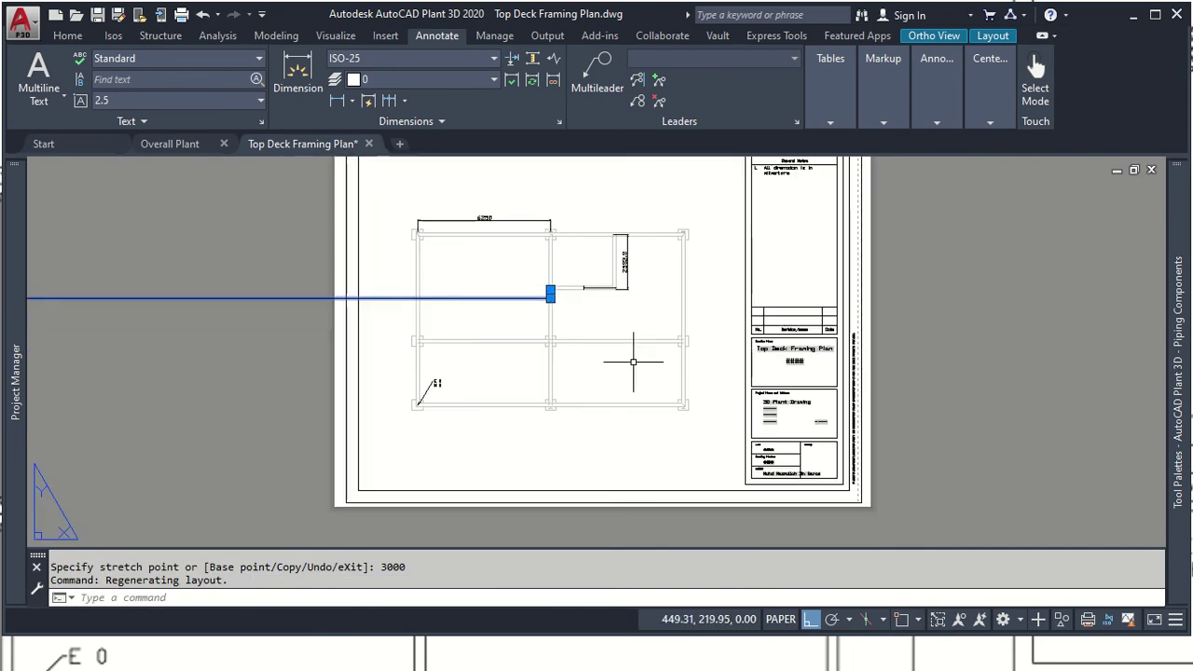
key("ctrl+z")
key("ctrl+z")
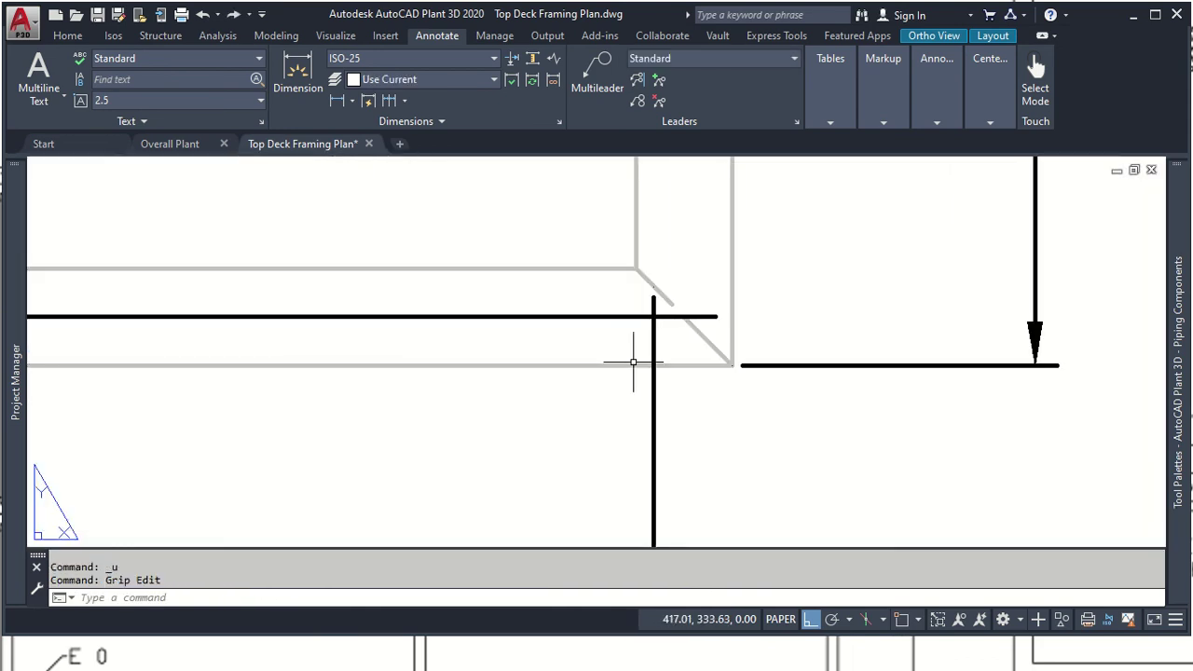
scroll(633, 361, "down", 2)
scroll(641, 391, "down", 1)
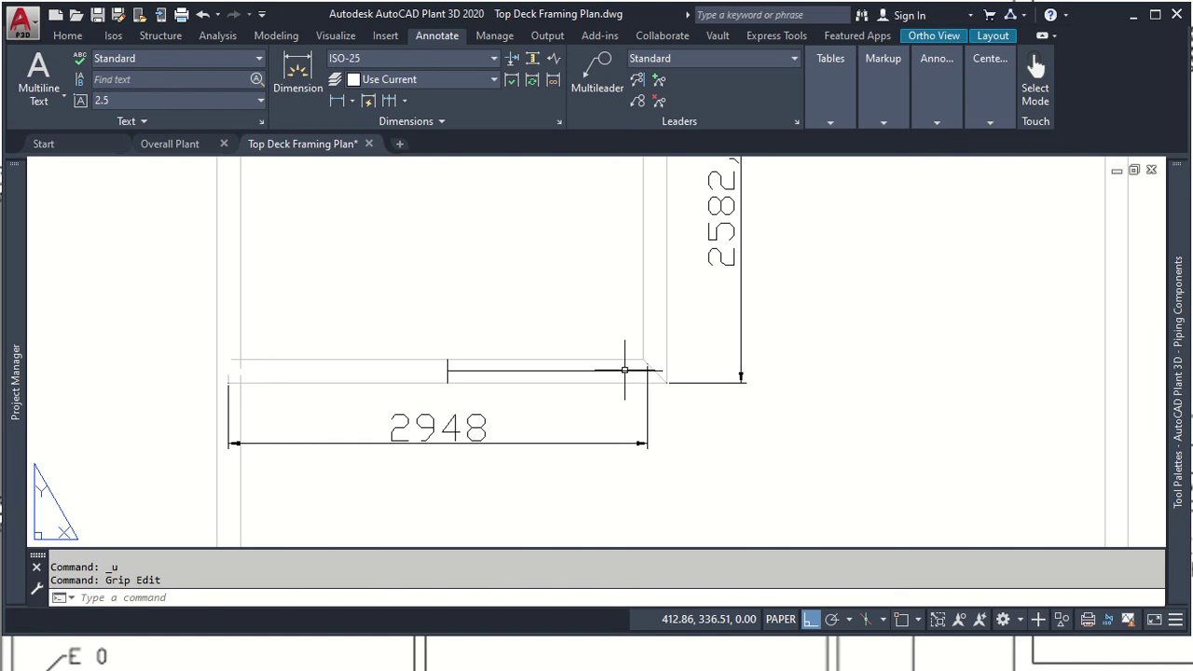
Step: Delete the stray horizontal helper line and the short vertical mark at the stair opening
left_click(624, 370)
key("Delete")
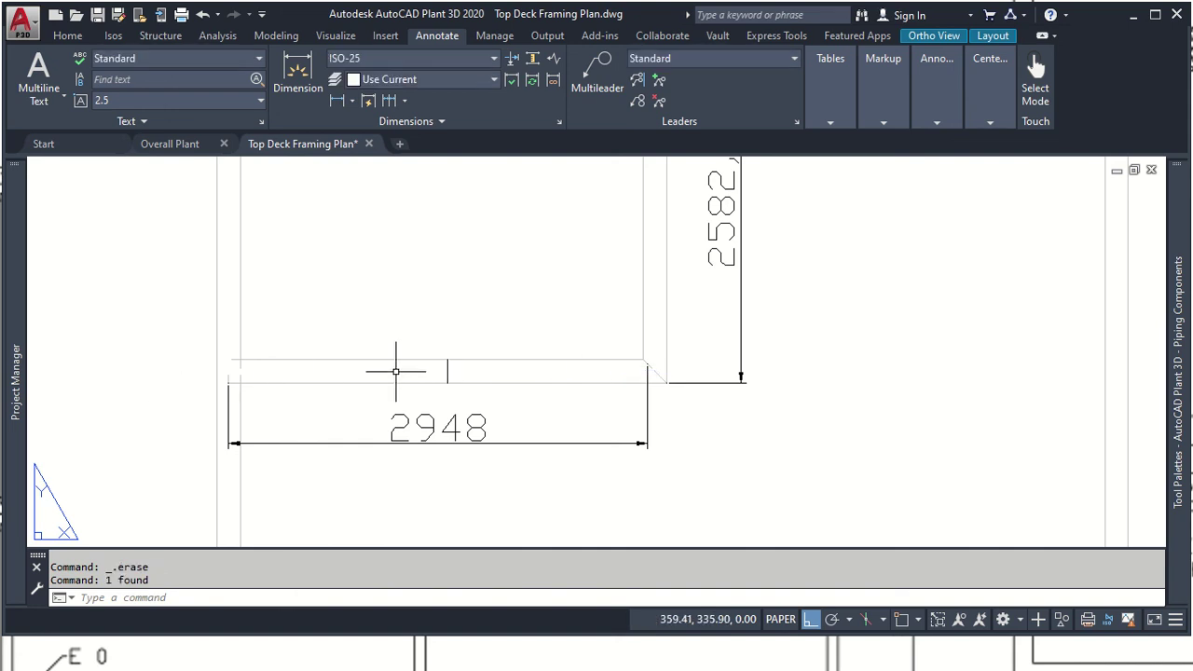
left_click(447, 369)
key("Delete")
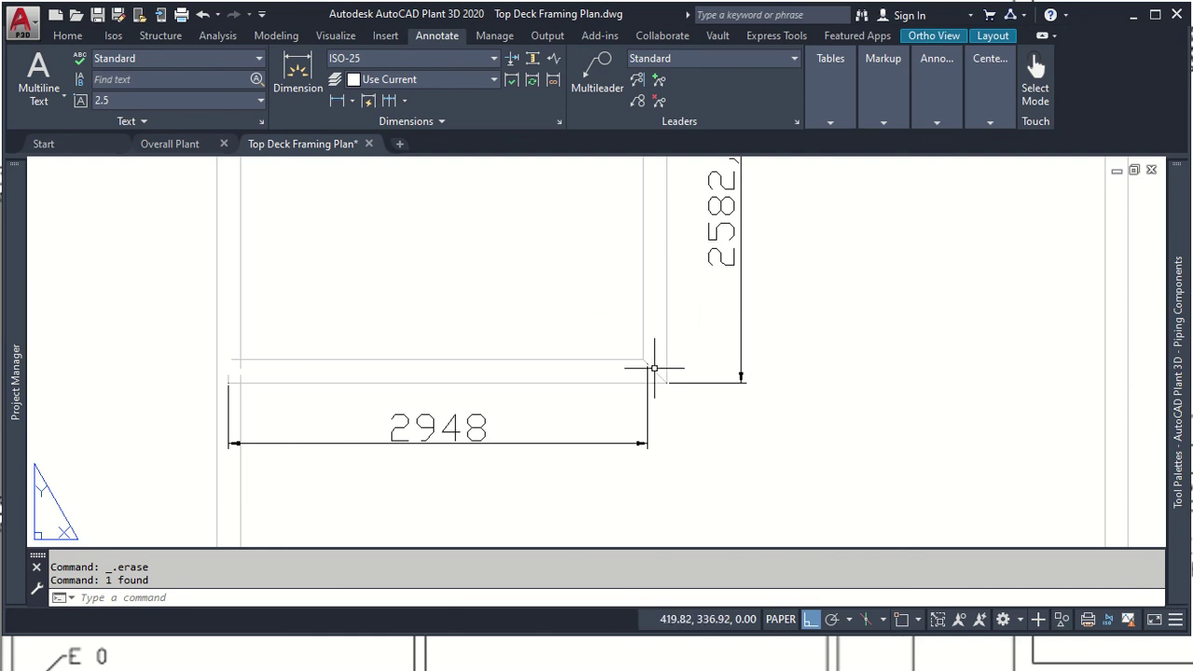
scroll(711, 307, "up", 2)
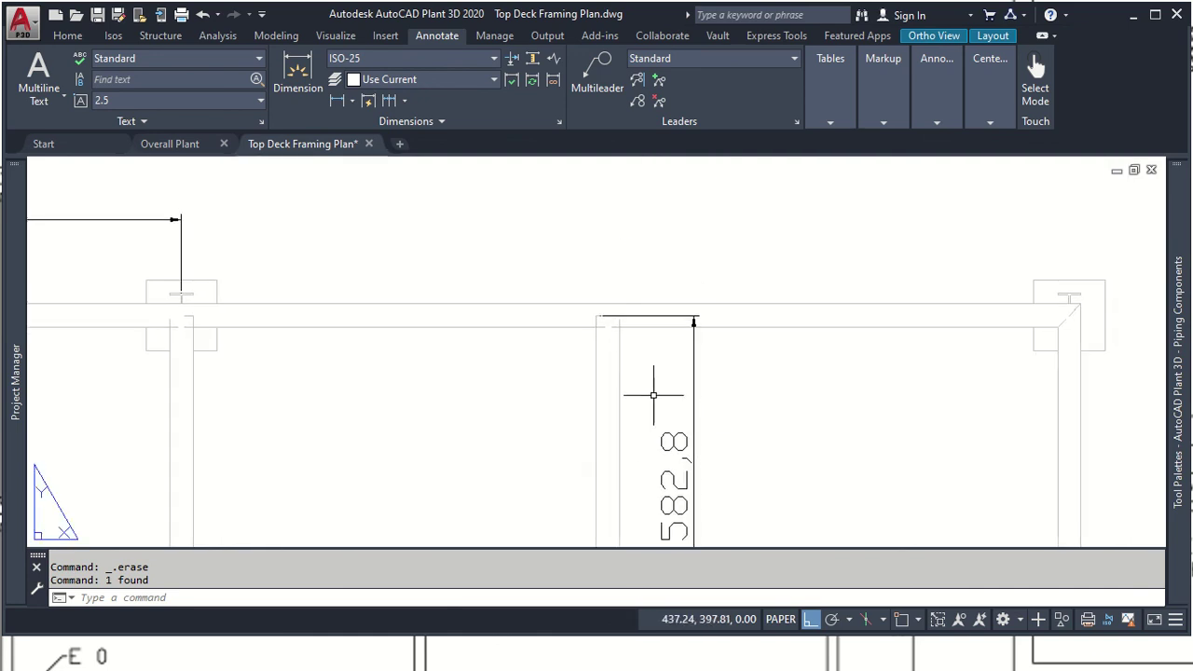
scroll(650, 394, "up", 2)
scroll(619, 381, "down", 1)
scroll(620, 380, "down", 2)
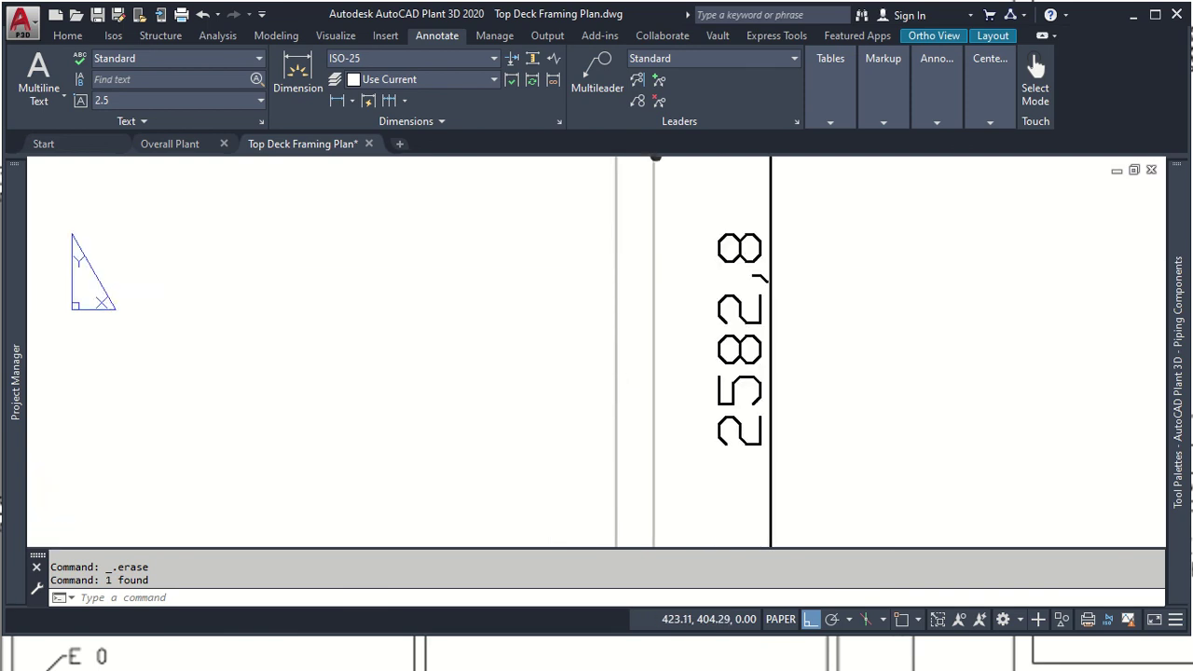
scroll(682, 262, "down", 2)
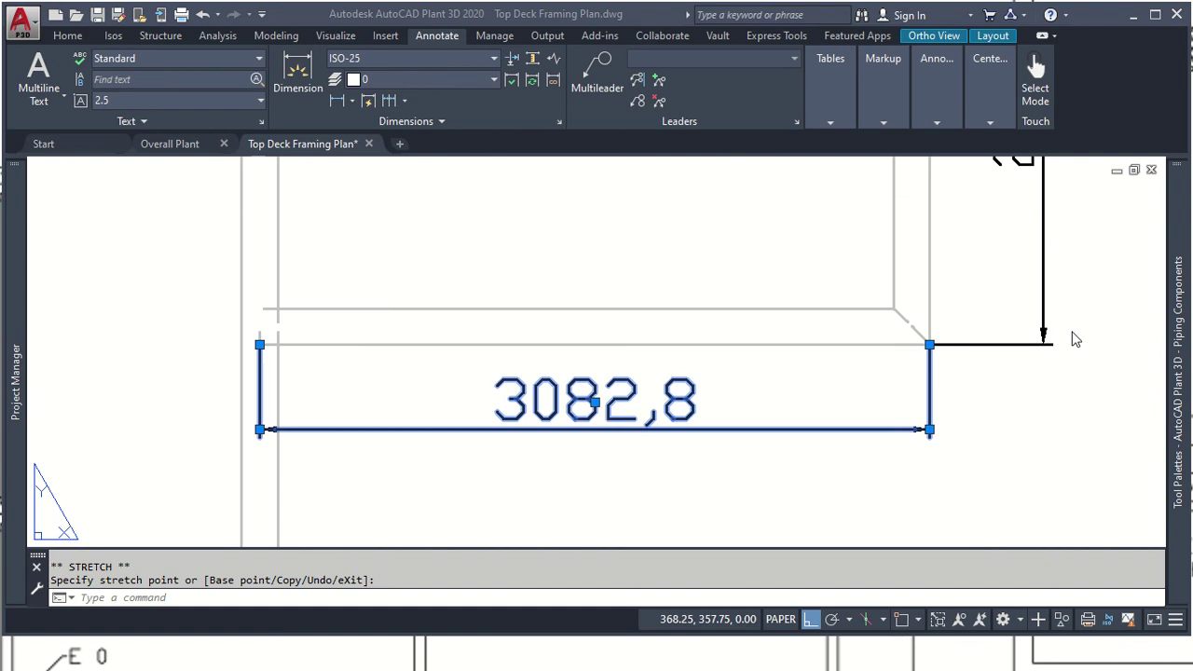
Step: Cancel the pending grip stretch, leaving the opening dimension at 3082,8
scroll(1074, 338, "down", 2)
mouse_move(678, 402)
middle_mouse_down()
mouse_move(588, 449)
mouse_move(359, 465)
middle_mouse_up()
key("Escape")
key("Escape")
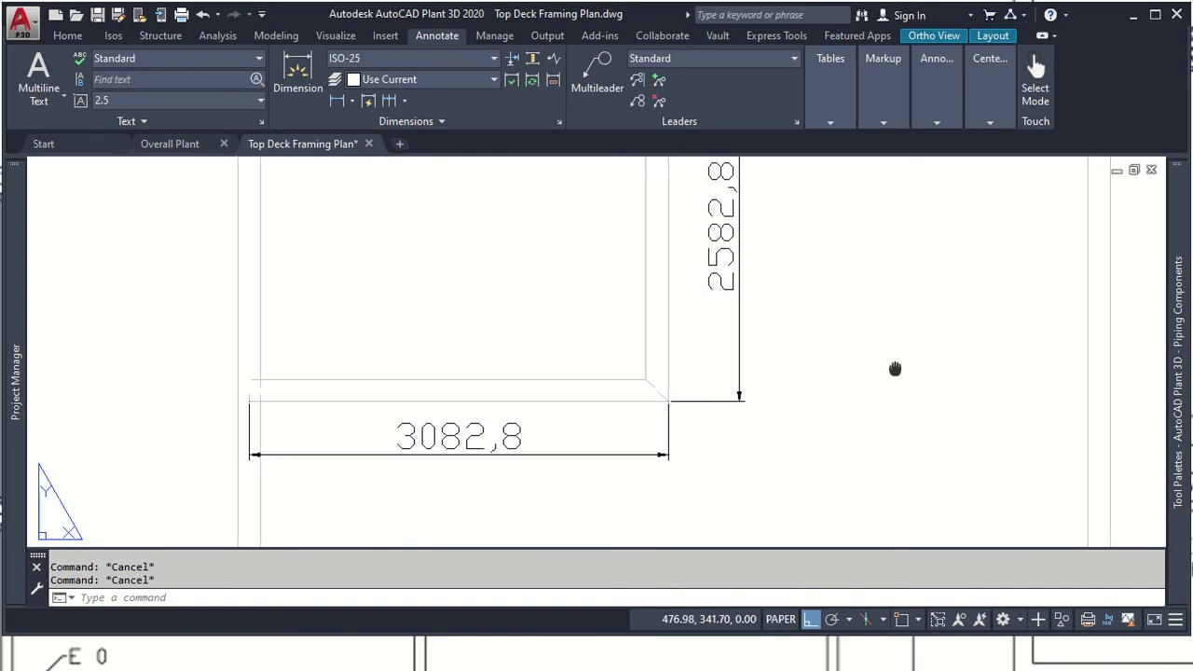
Step: Start a new DIM command and zoom in on the framing's top-right beam joint
scroll(746, 391, "down", 3)
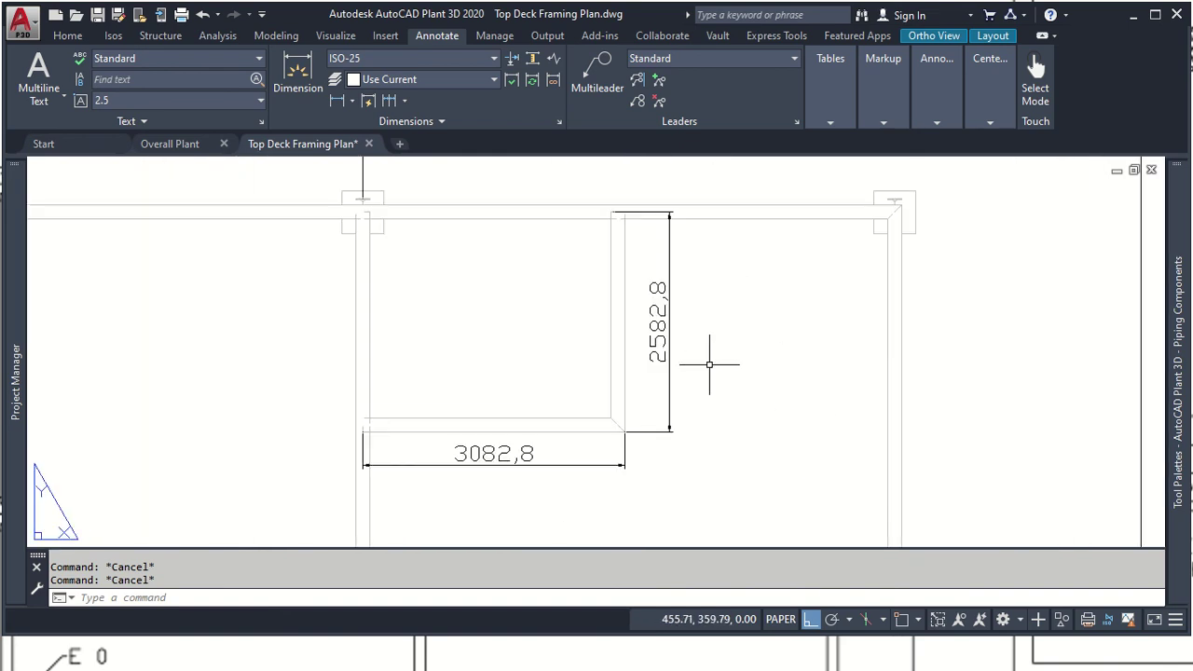
scroll(709, 364, "down", 5)
scroll(709, 335, "up", 3)
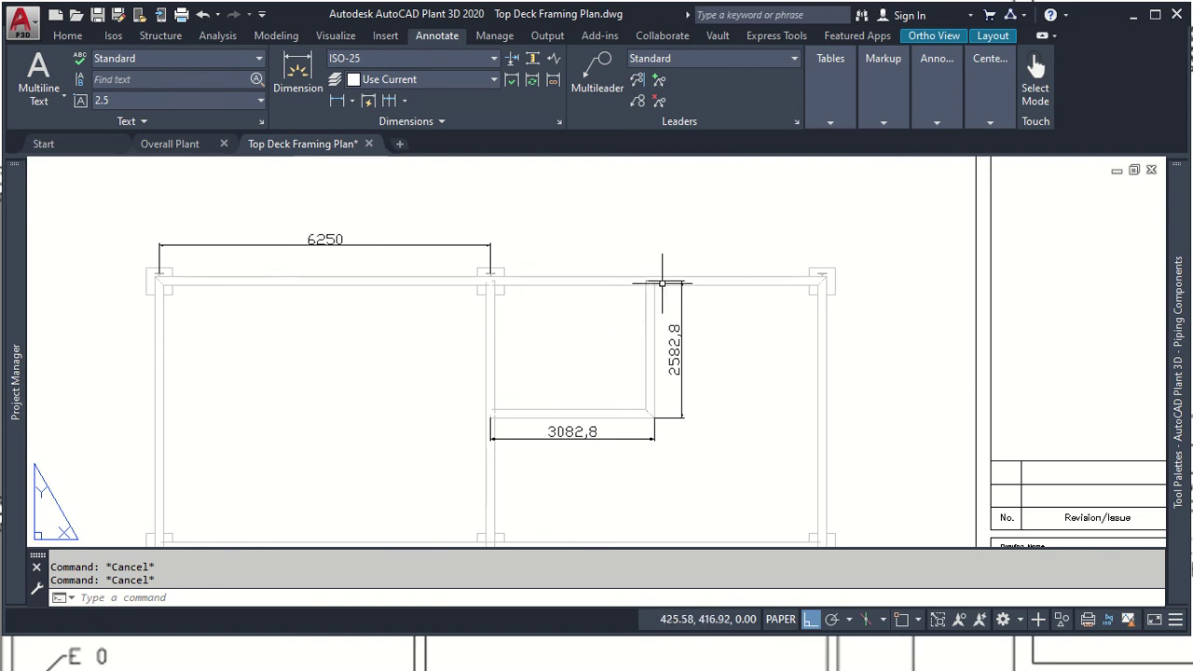
scroll(852, 293, "down", 2)
middle_click_drag(801, 320, 558, 249)
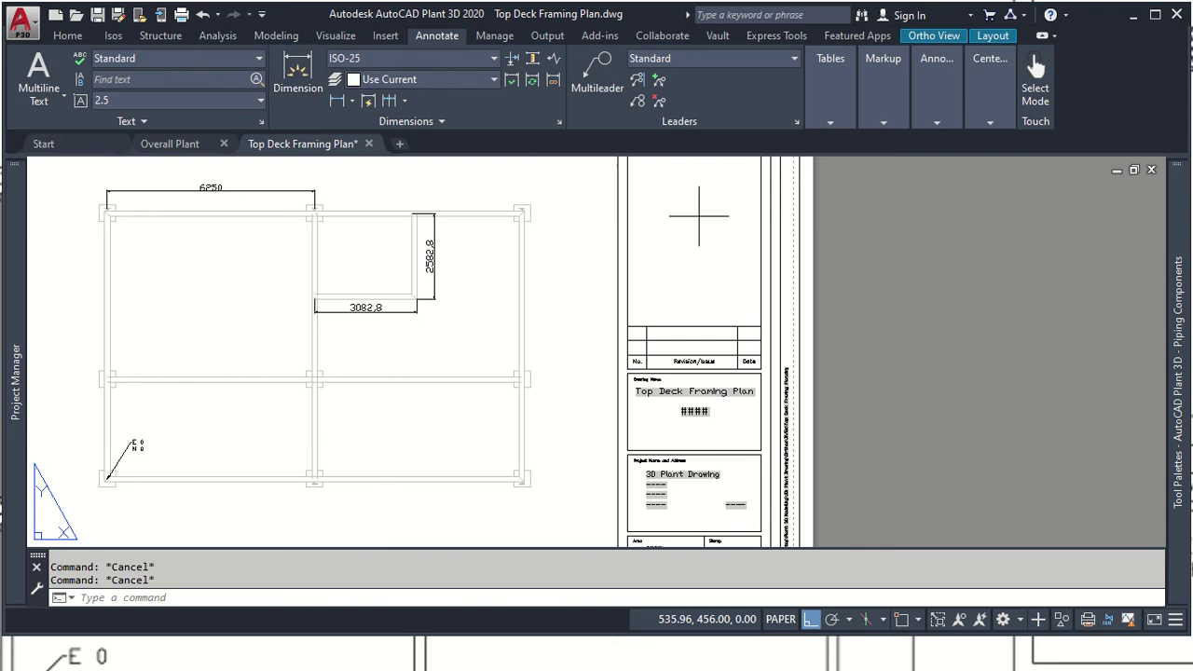
left_click(297, 75)
scroll(557, 224, "up", 3)
scroll(556, 225, "up", 3)
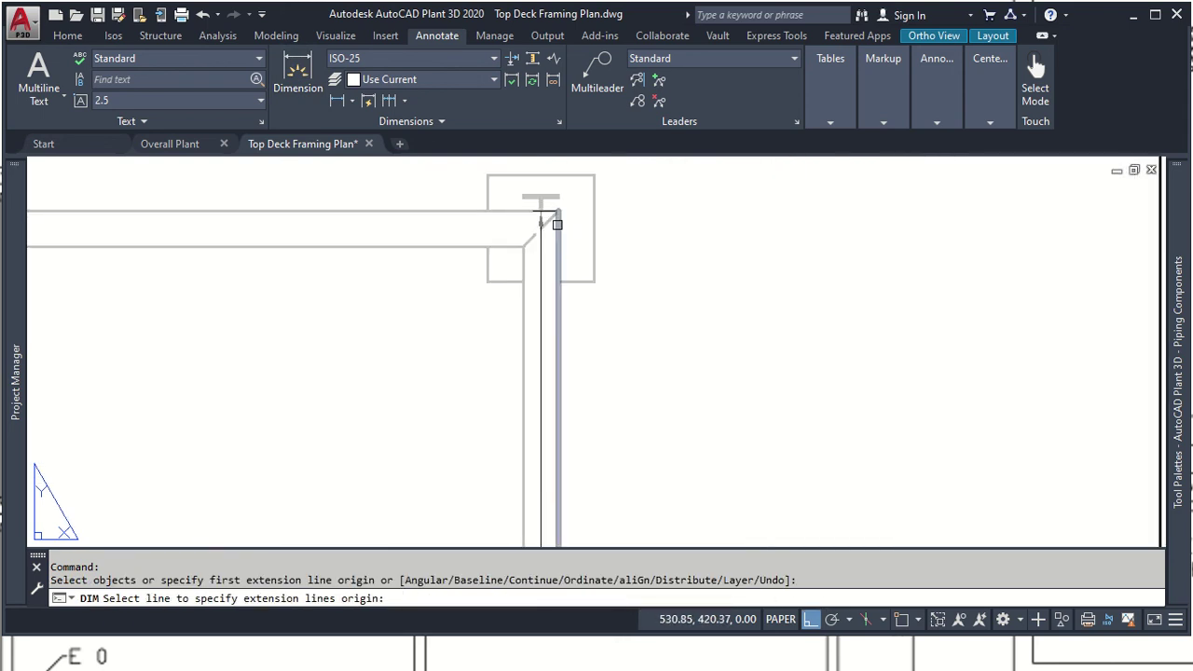
Step: Set the dimension's first point at the midpoint of the top-right beam joint
scroll(555, 231, "down", 2)
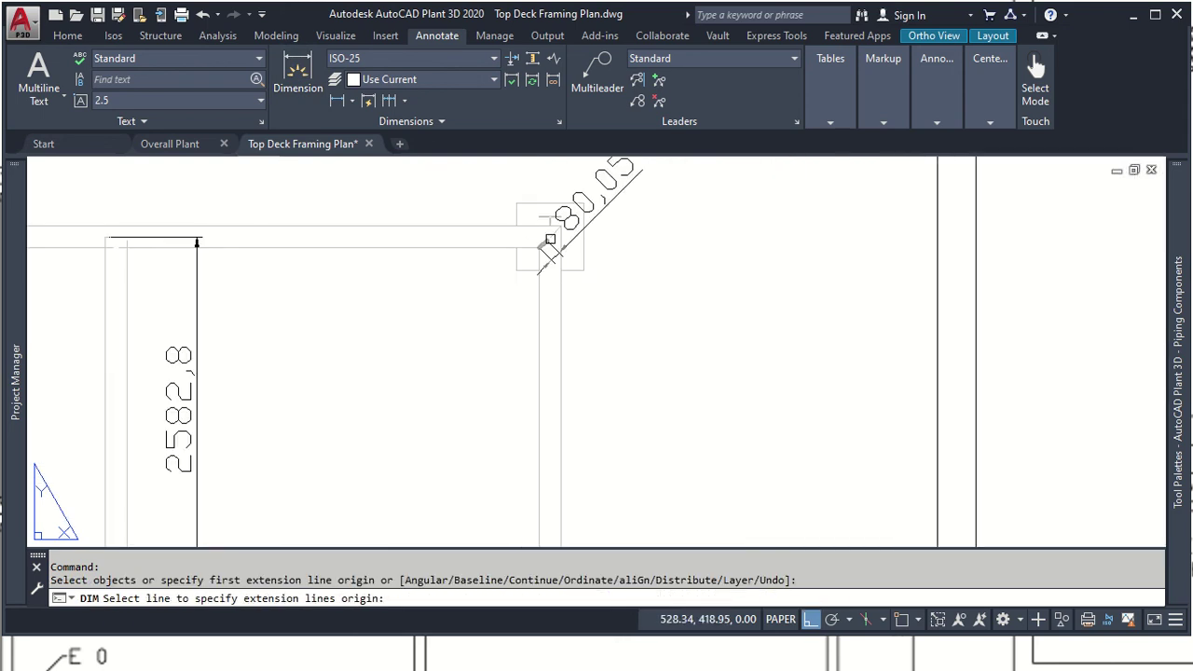
key("Return")
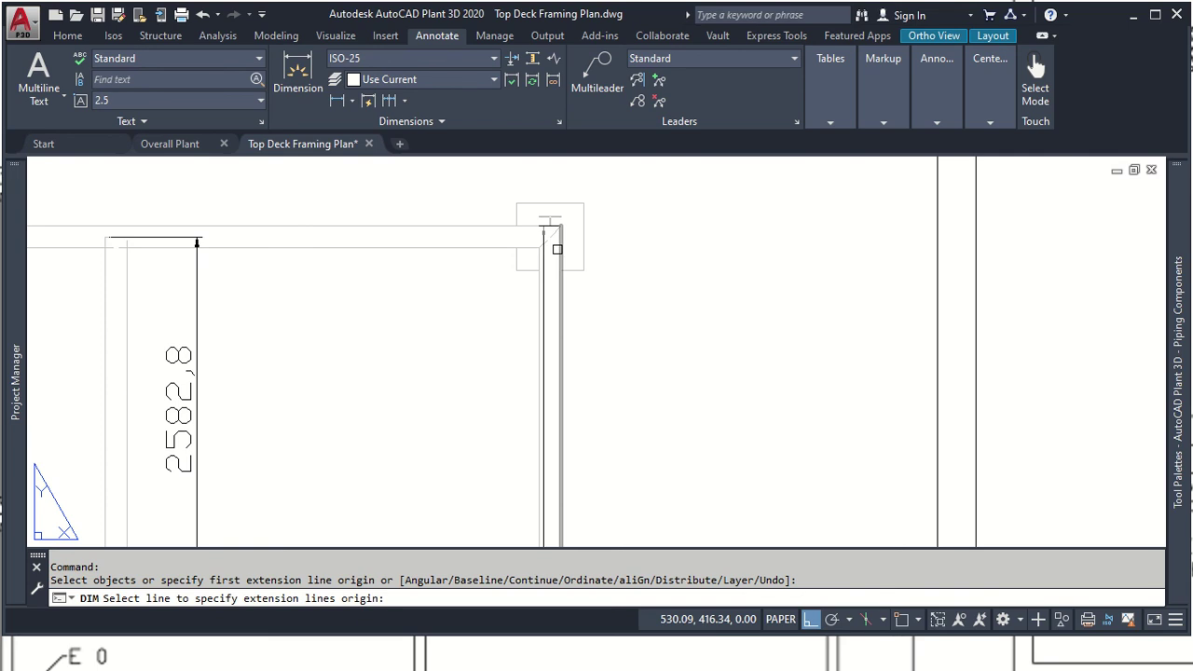
right_click(557, 250, "shift")
left_click(615, 337)
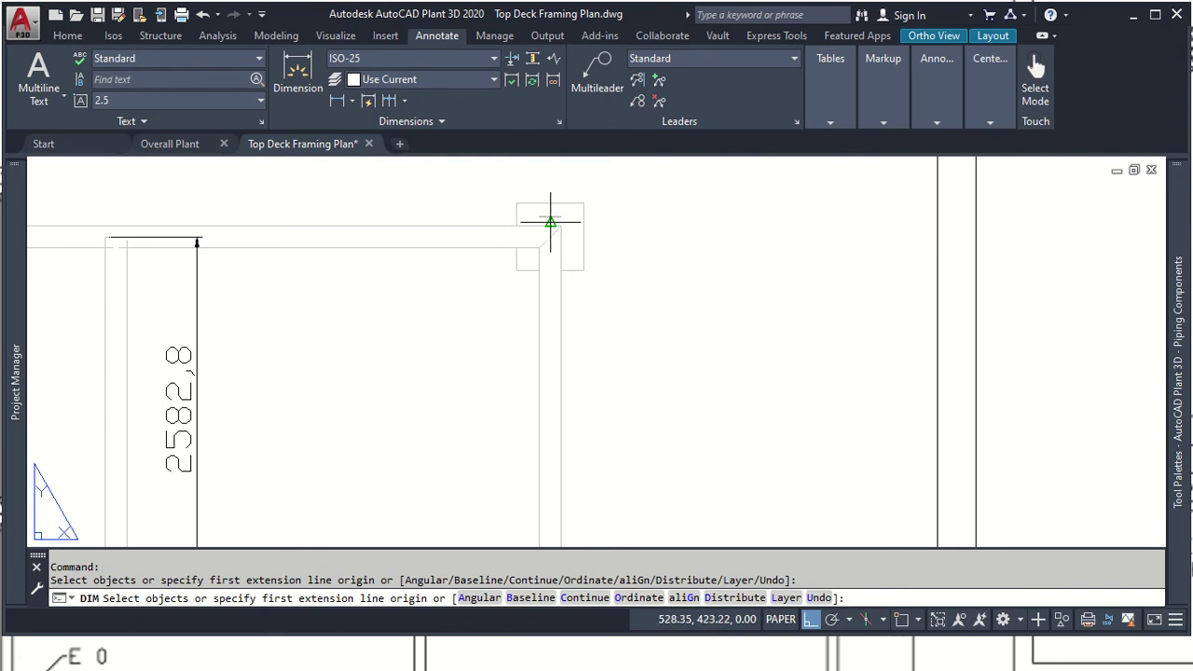
left_click(549, 222)
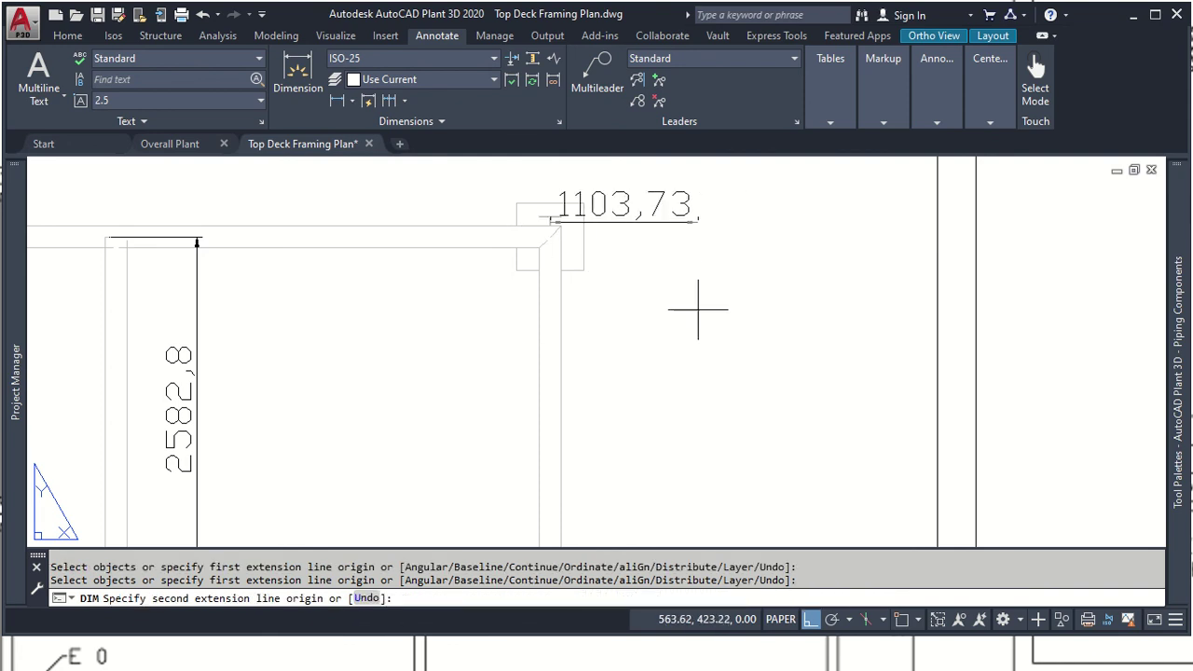
Step: Take the second point at the middle beam corner and place the 5192,91 dimension on the right
scroll(602, 435, "down", 2)
scroll(602, 435, "down", 2)
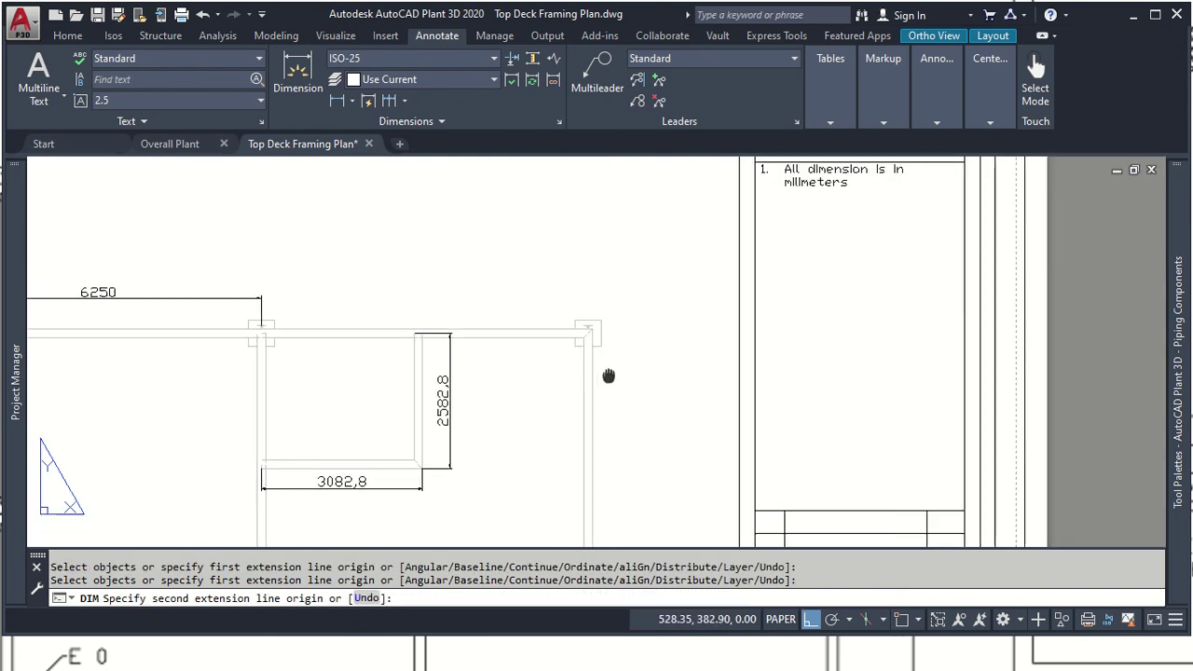
scroll(615, 279, "down", 2)
scroll(625, 453, "up", 3)
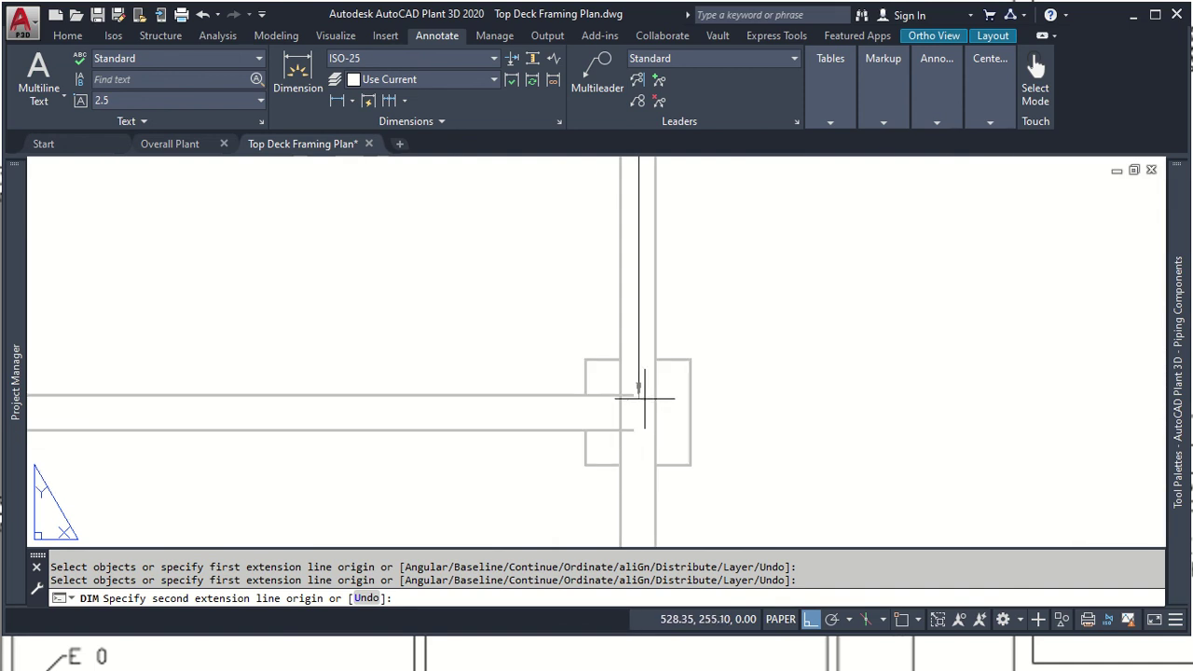
right_click(561, 420, "shift")
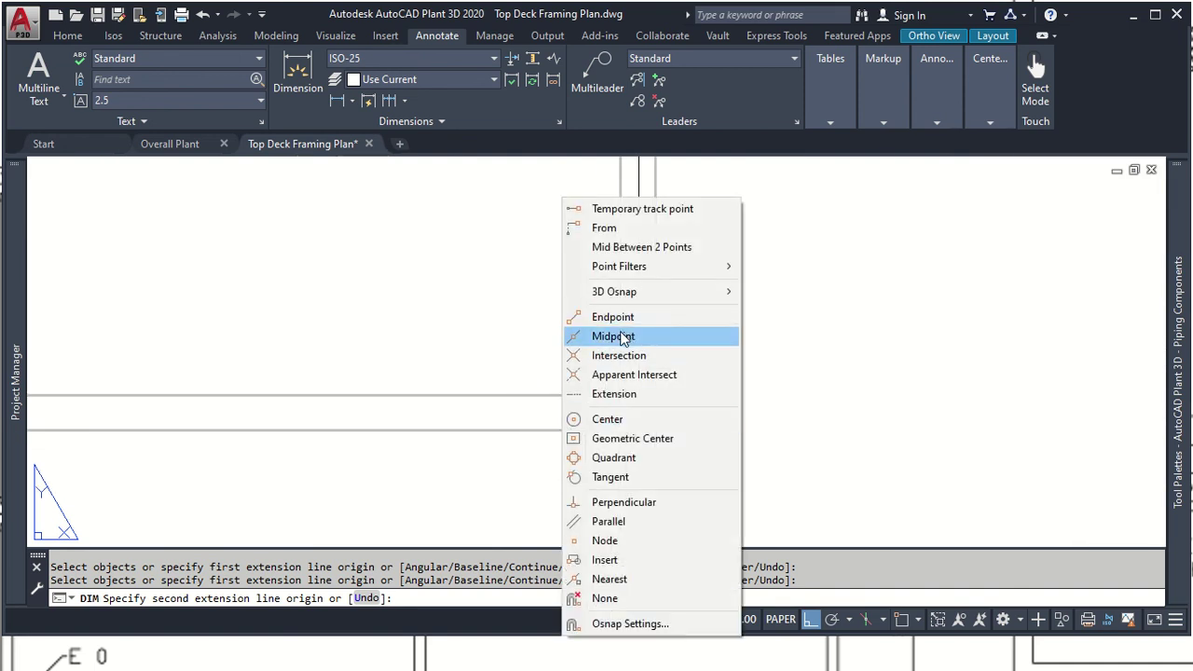
left_click(612, 316)
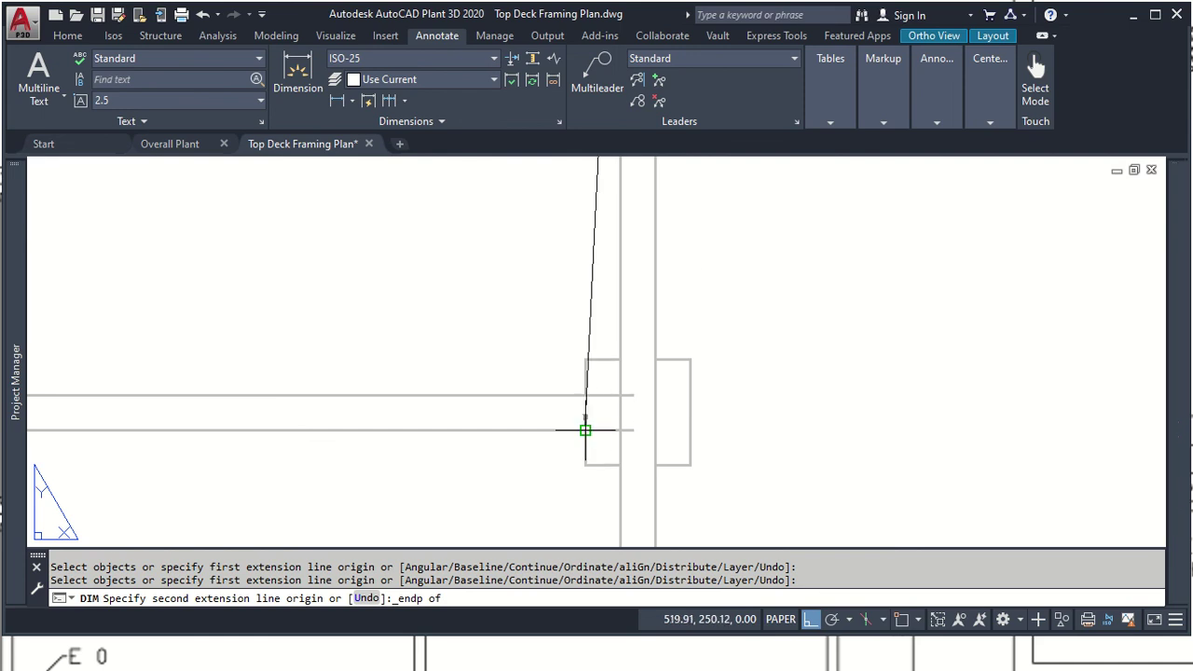
left_click(633, 429)
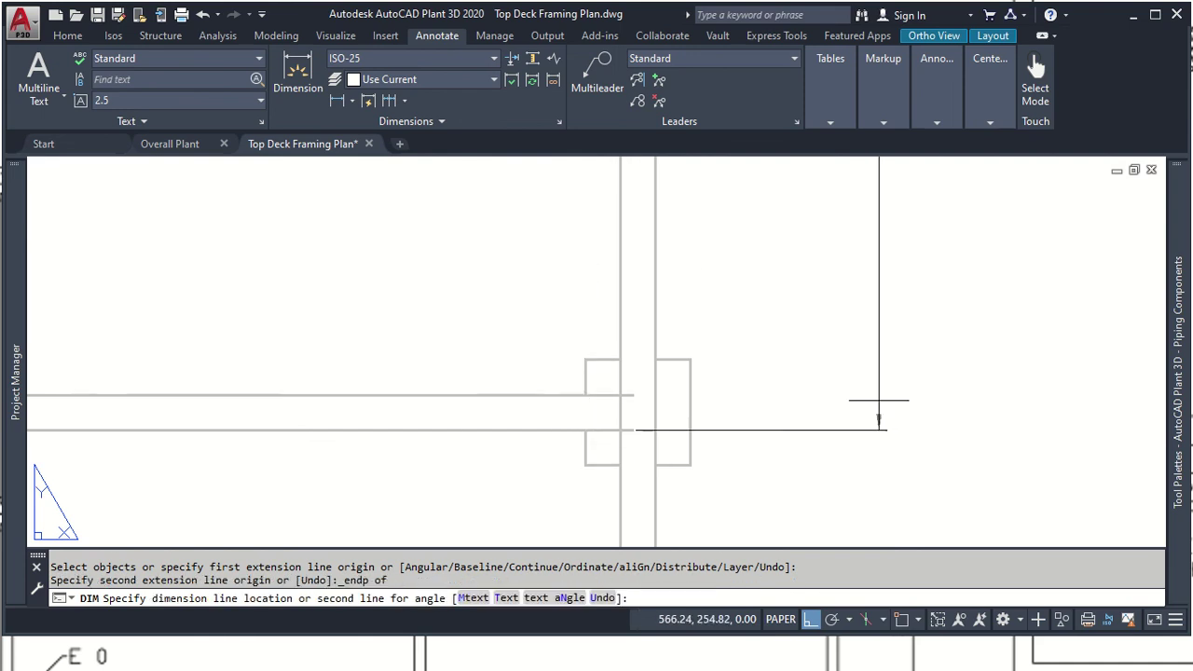
scroll(879, 407, "down", 5)
middle_click_drag(787, 411, 751, 458)
scroll(750, 459, "down", 1)
scroll(727, 438, "down", 1)
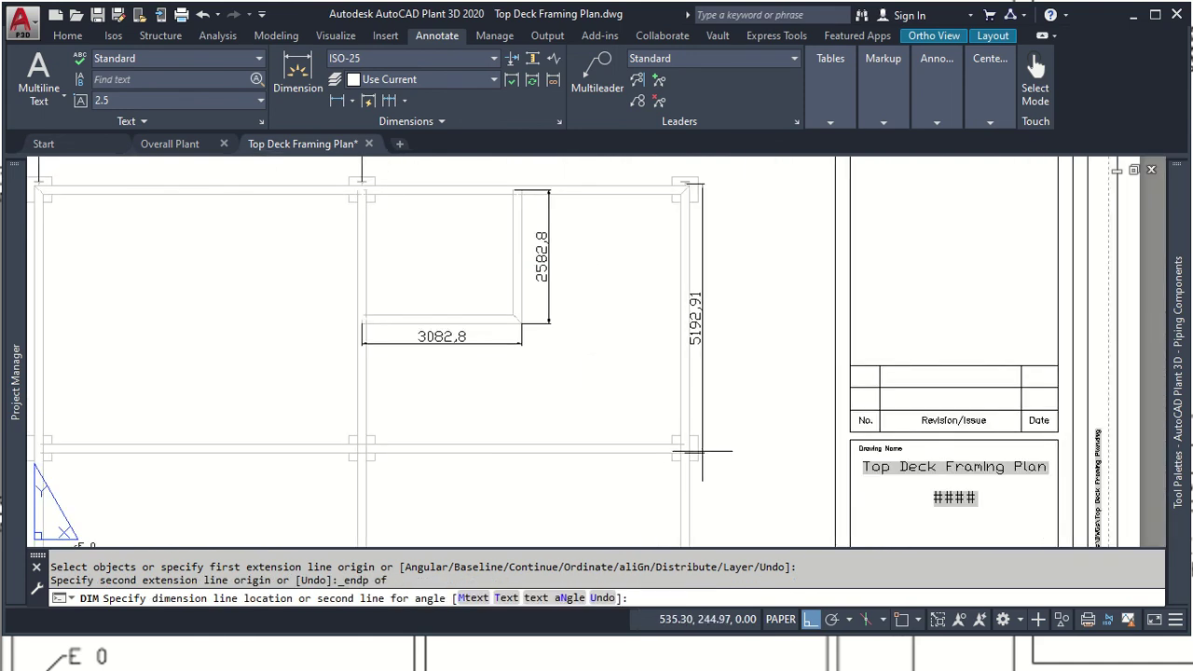
left_click(731, 420)
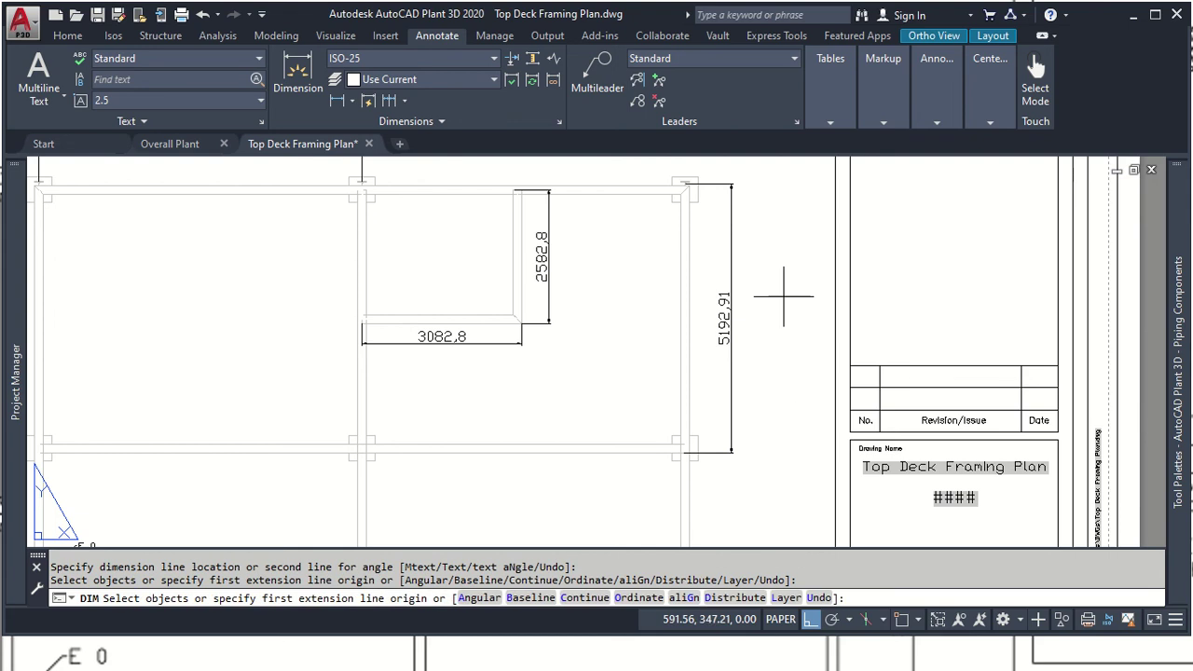
Step: Try continuing the dimension with C, then cancel and exit the DIM command
type("c")
key("Return")
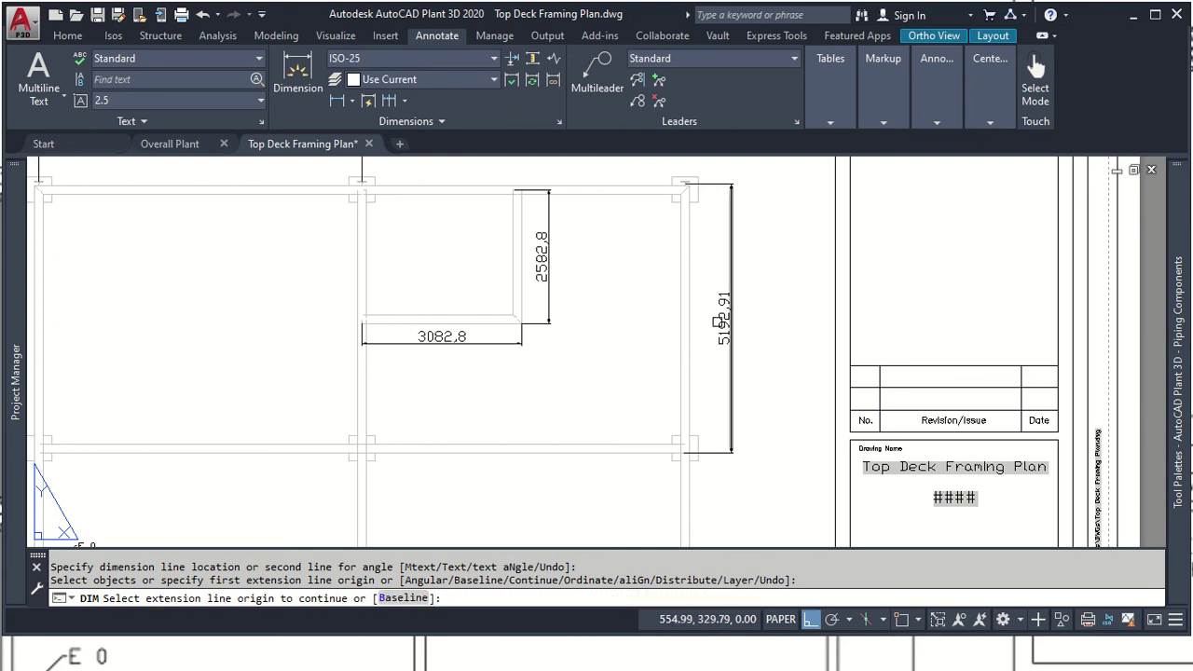
key("Escape")
scroll(678, 249, "up", 4)
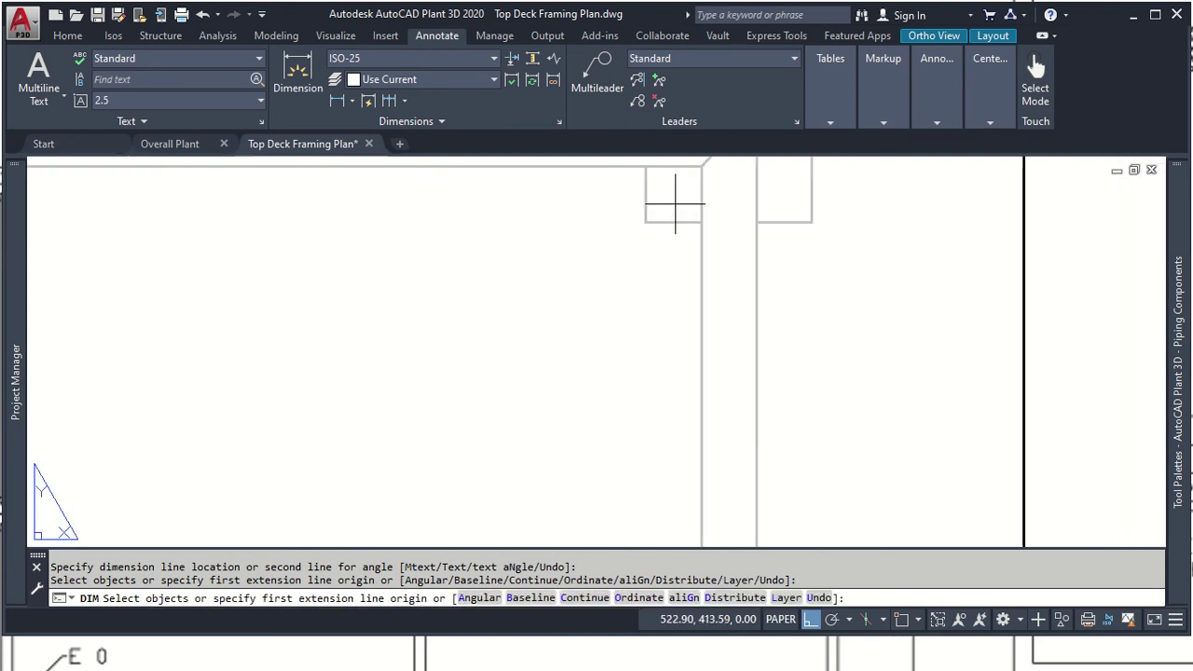
key("Escape")
middle_click_drag(678, 248, 424, 268)
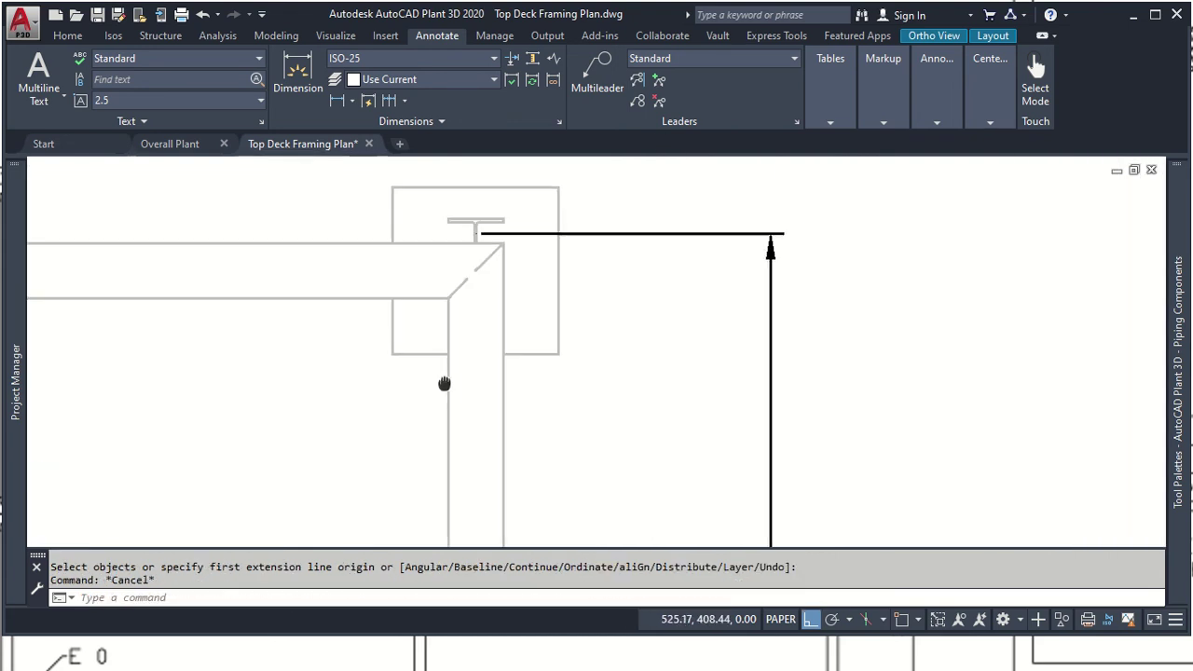
Step: Snap the vertical dimension's top extension line to the beam midpoint
left_click(506, 232)
left_click(491, 227)
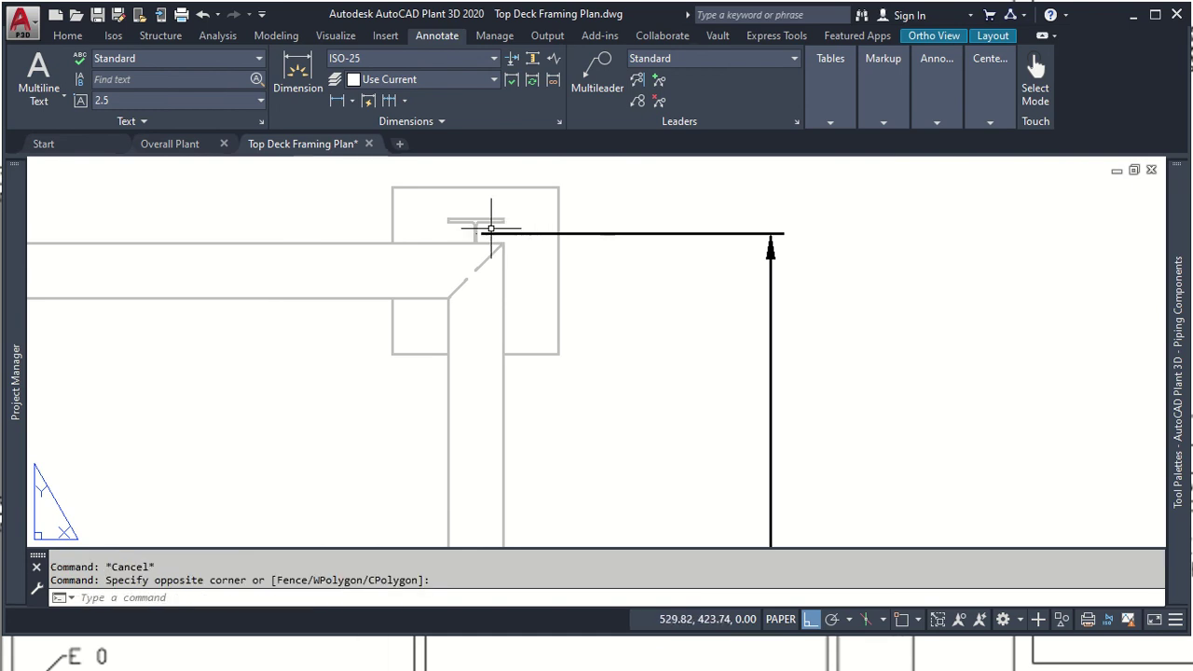
left_click(483, 230)
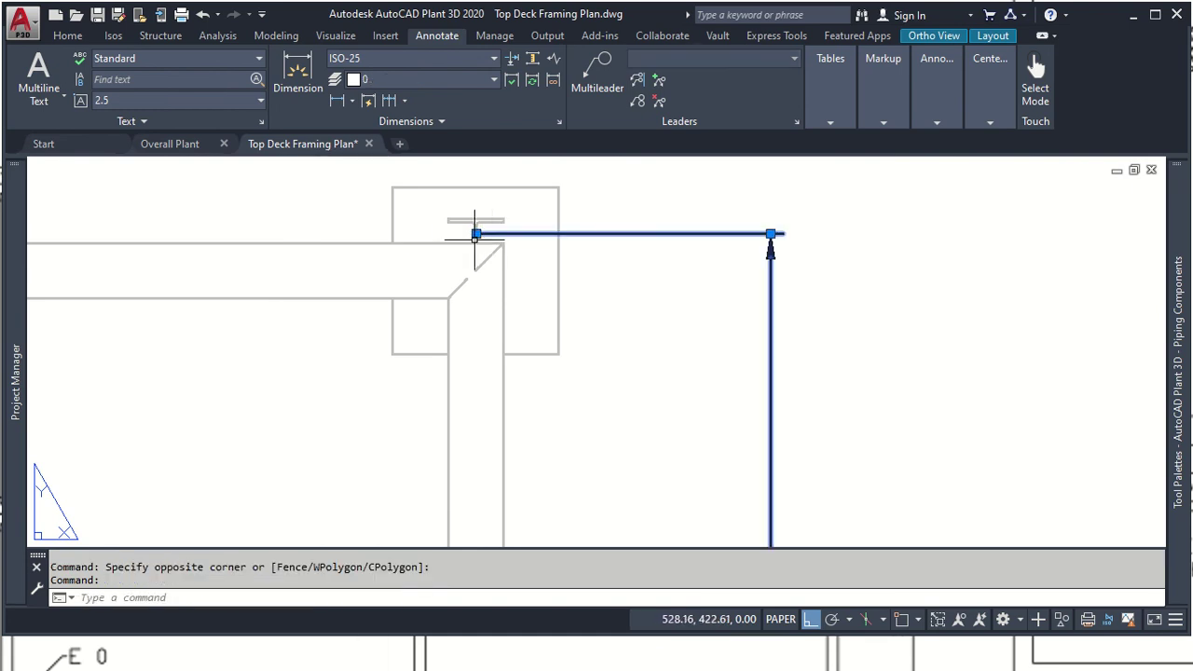
left_click(475, 233)
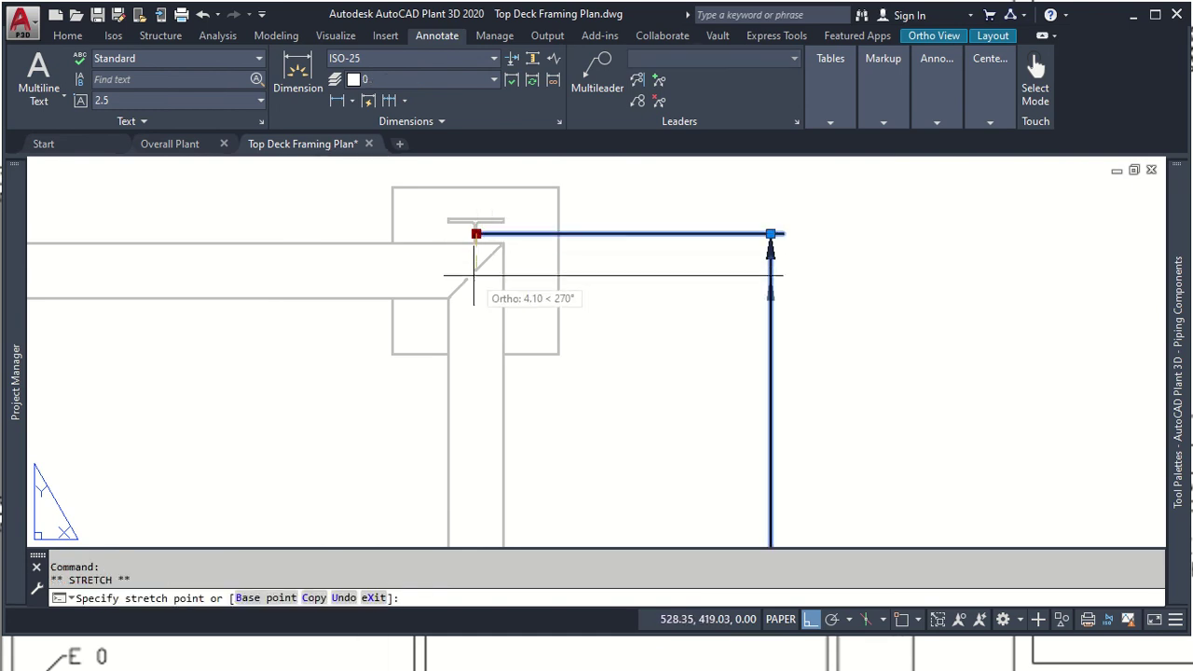
right_click(482, 283, "shift")
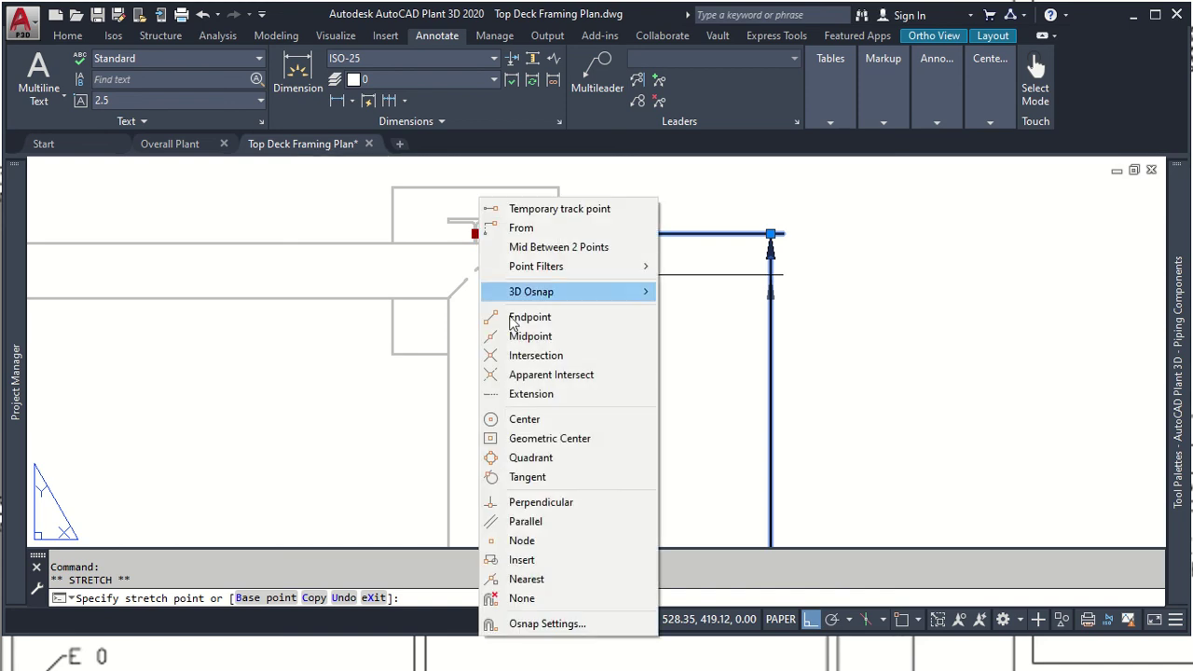
left_click(513, 335)
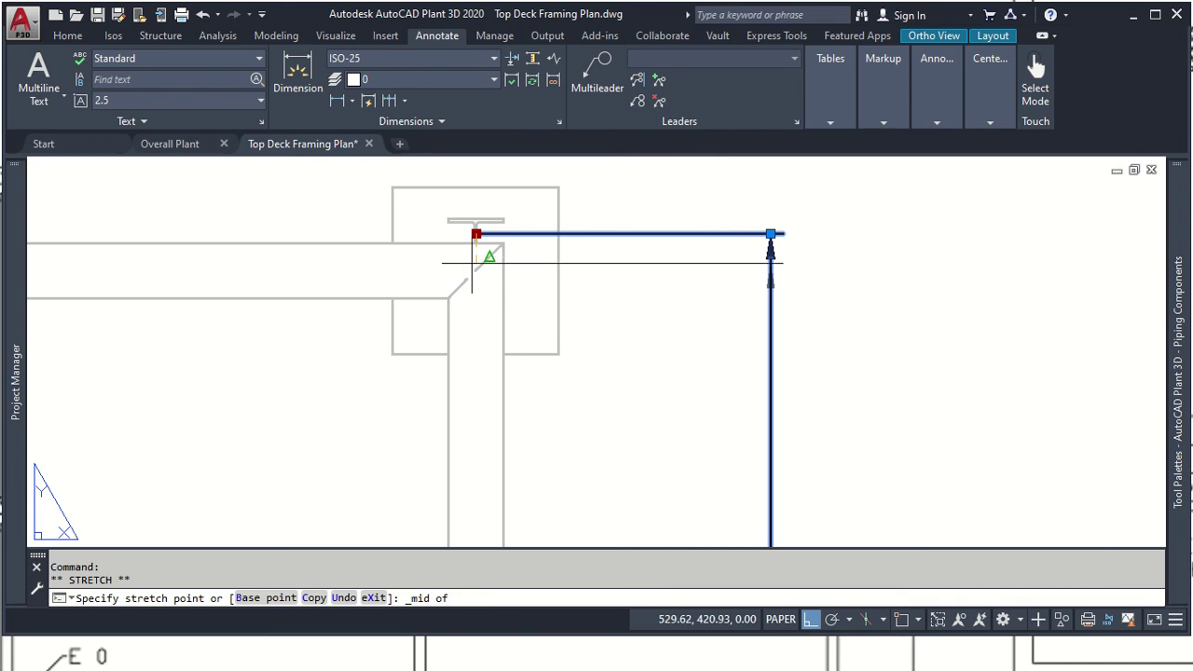
left_click(474, 261)
scroll(790, 311, "down", 3)
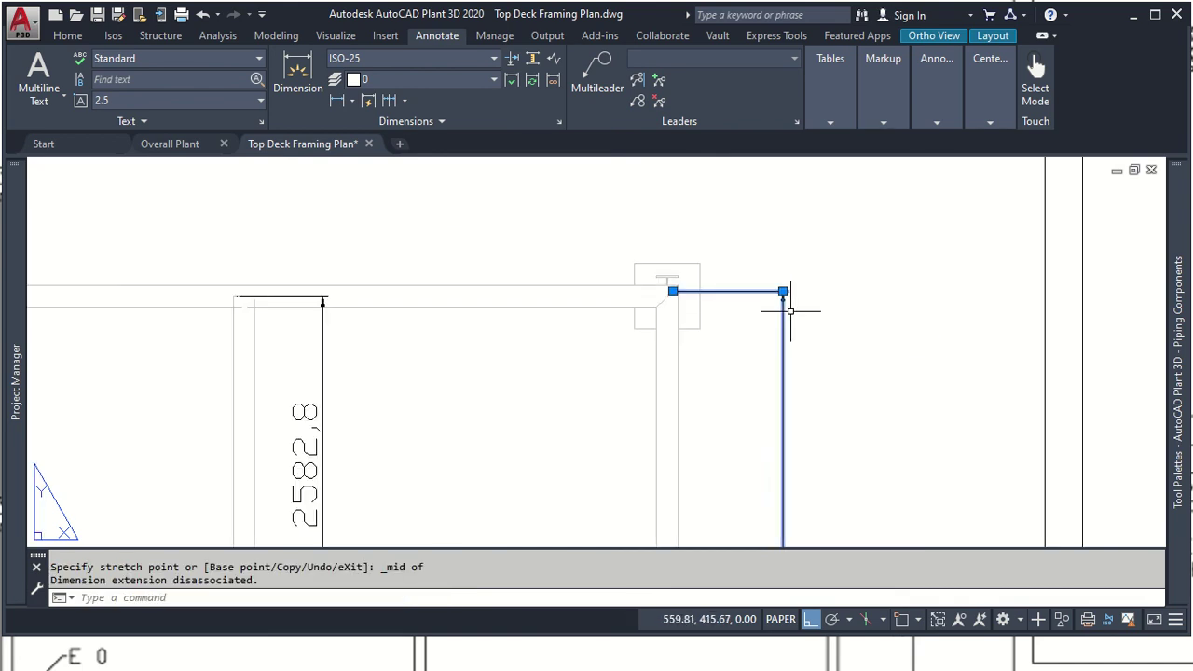
key("Escape")
key("Escape")
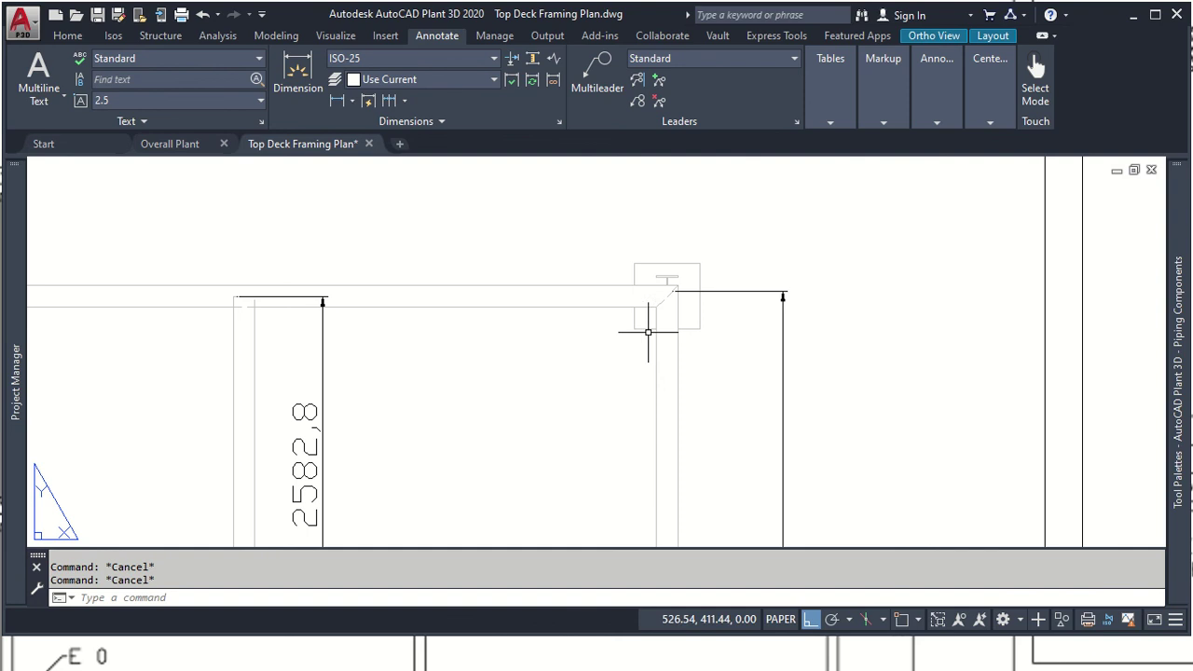
Step: Snap the dimension's bottom extension line to the lower beam's midpoint
scroll(718, 364, "down", 4)
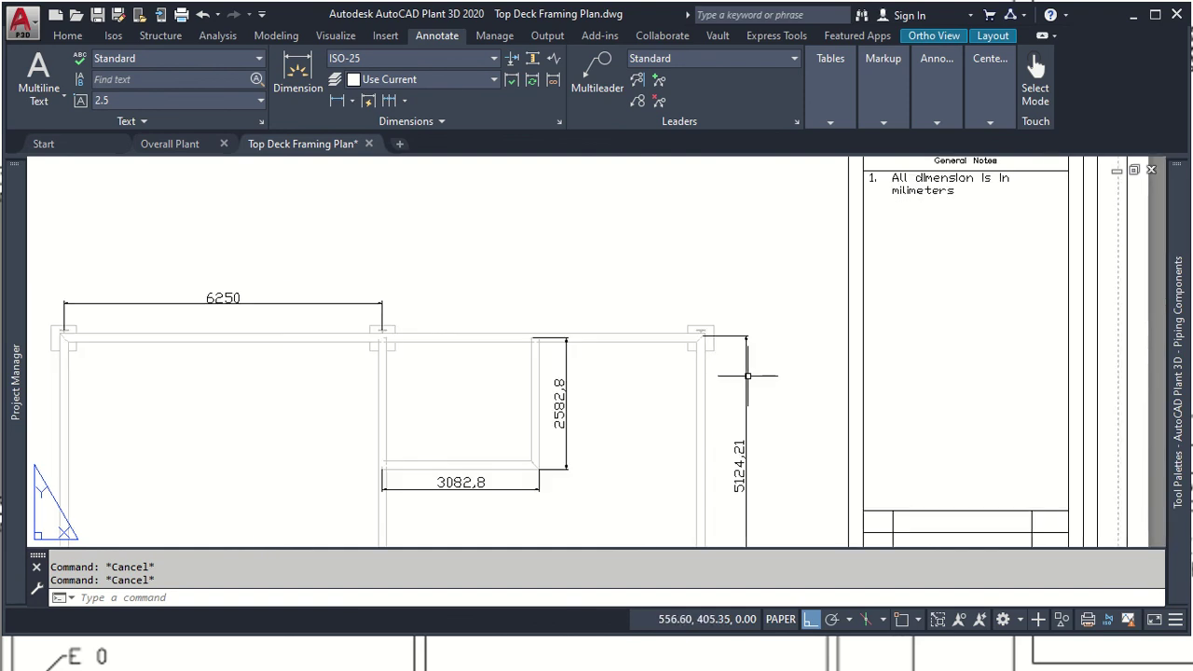
middle_click_drag(759, 433, 787, 225)
scroll(759, 380, "up", 4)
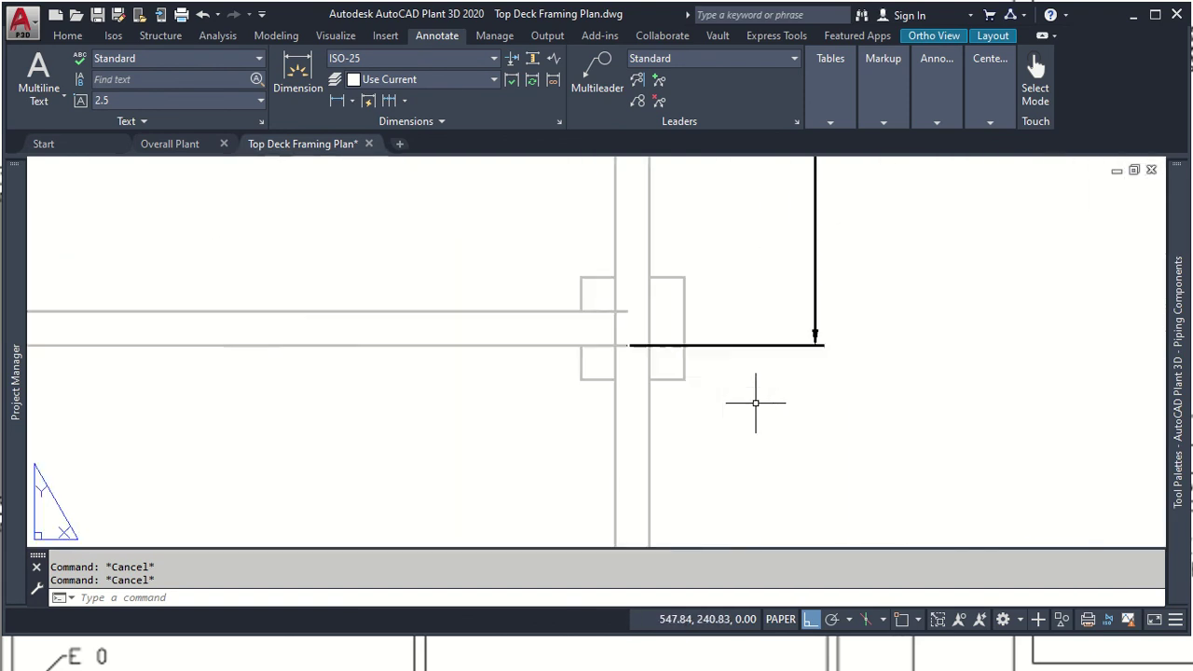
left_click(675, 346)
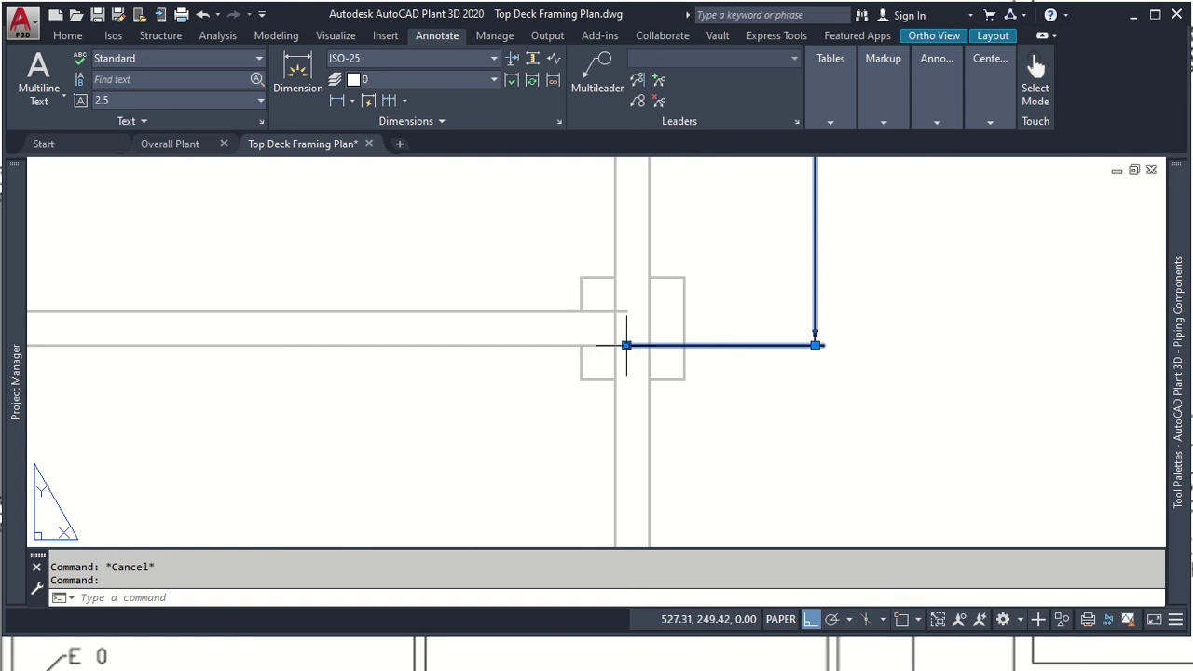
left_click(626, 346)
right_click(686, 316, "shift")
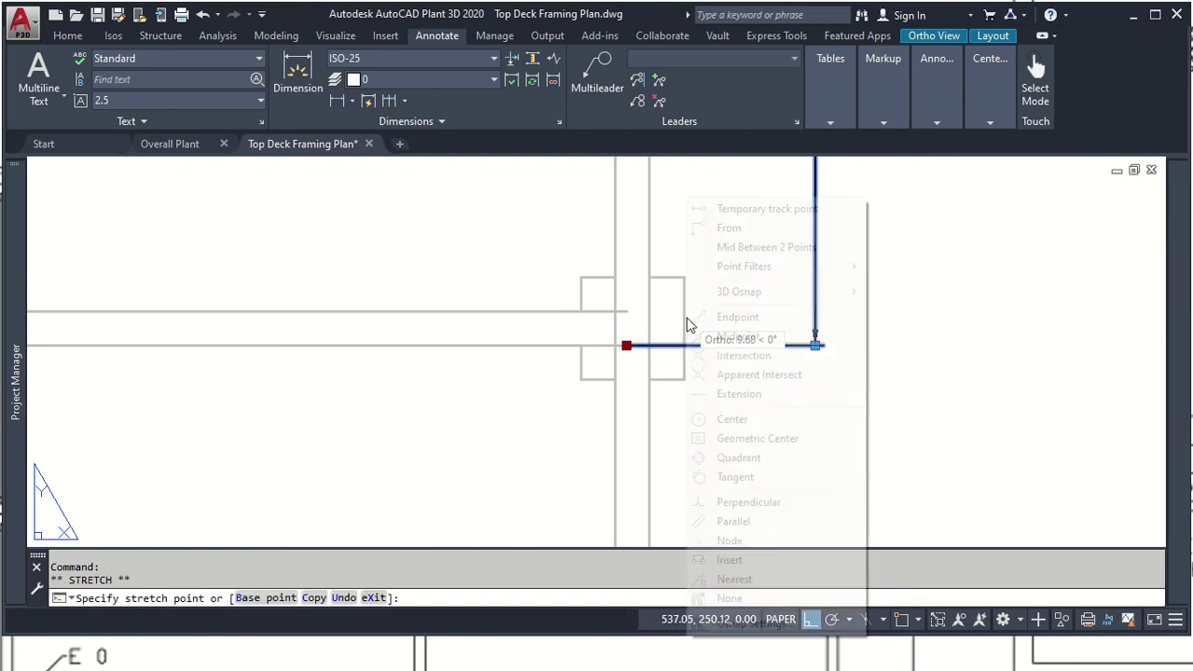
left_click(780, 341)
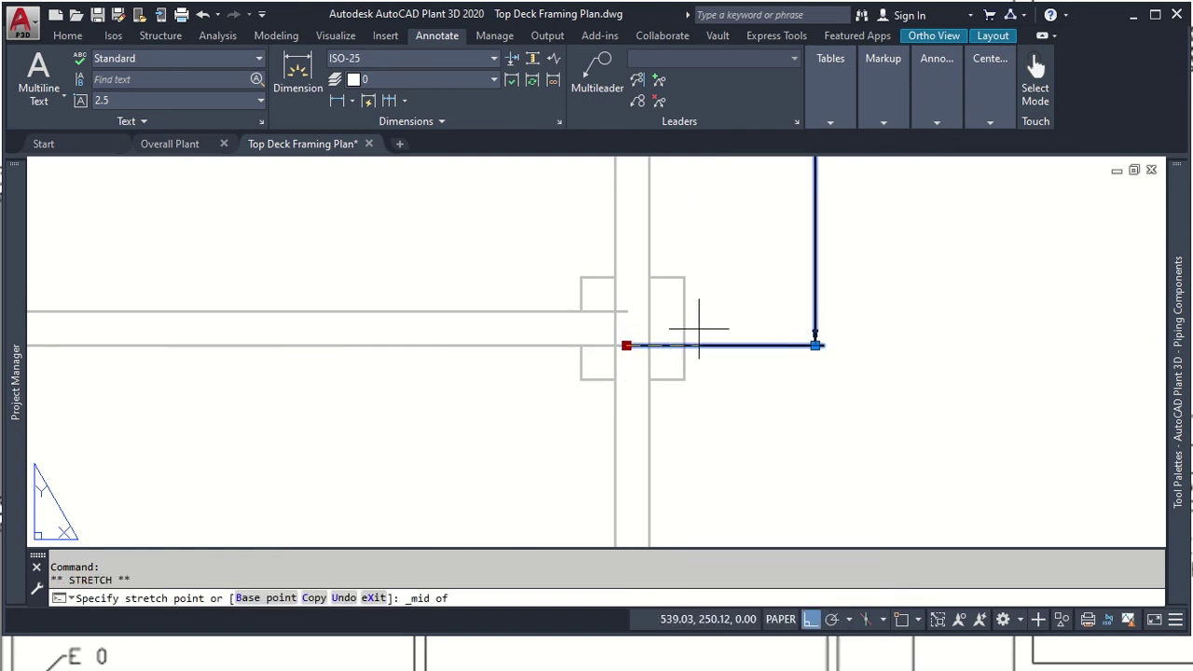
left_click(686, 328)
scroll(765, 328, "down", 2)
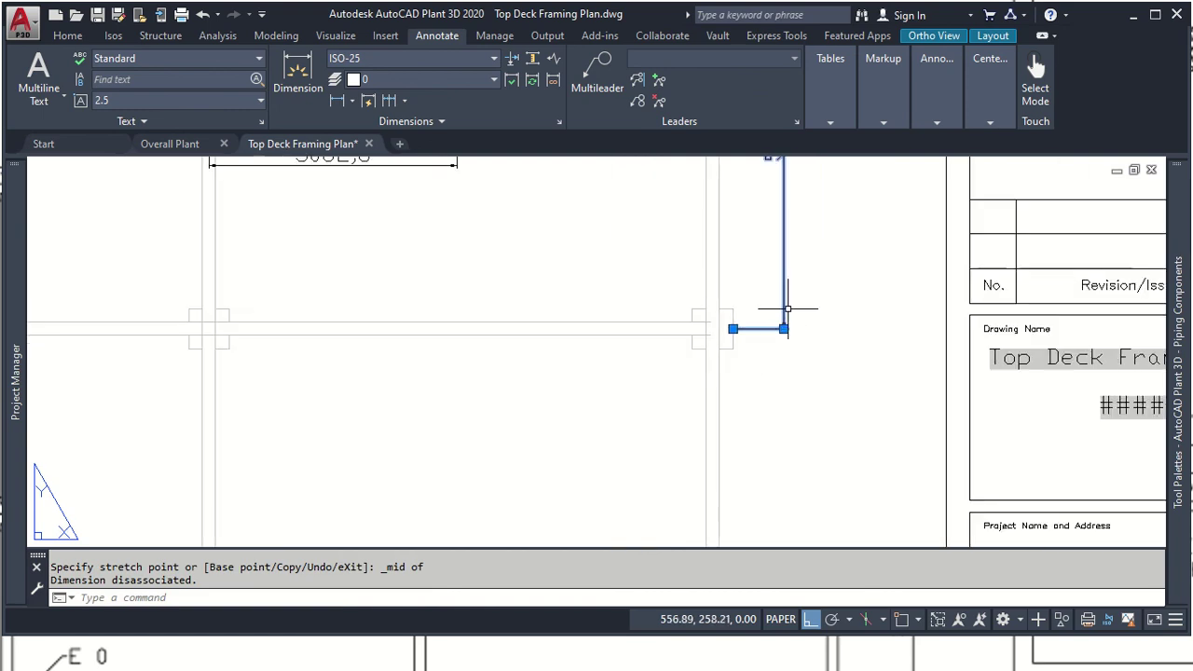
scroll(788, 314, "down", 2)
key("Escape")
key("Escape")
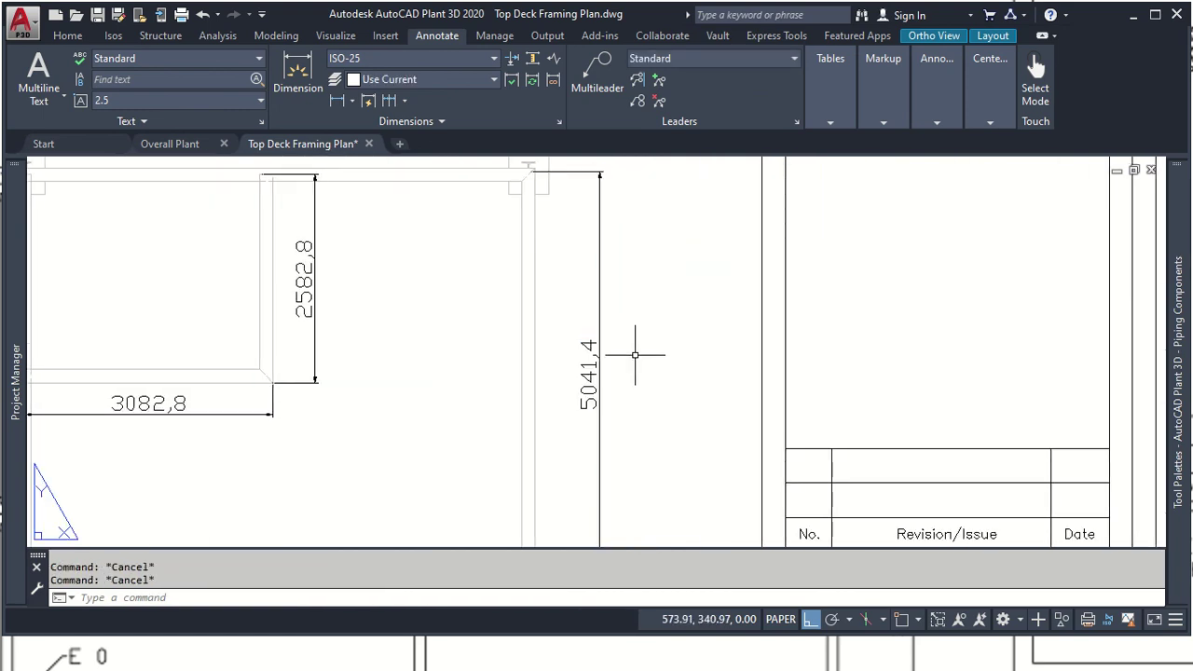
Step: Re-anchor the top extension line at the beam midpoint so the dimension reads 5000
scroll(633, 391, "down", 2)
scroll(580, 345, "up", 3)
scroll(484, 407, "up", 2)
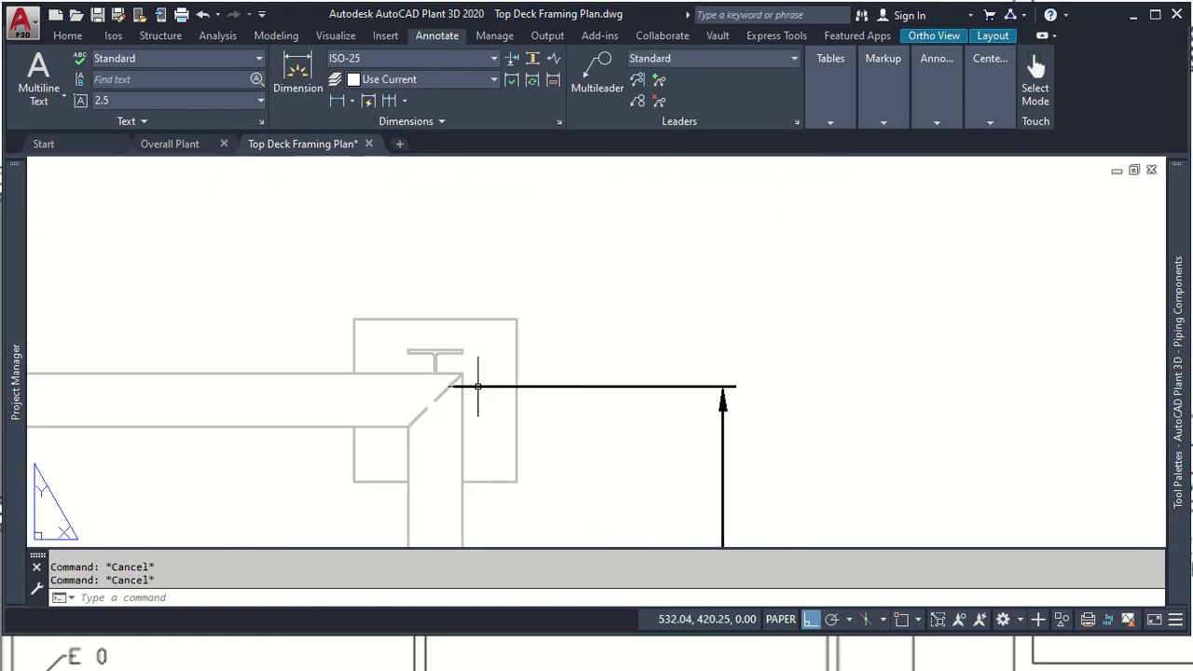
left_click(477, 385)
left_click(448, 385)
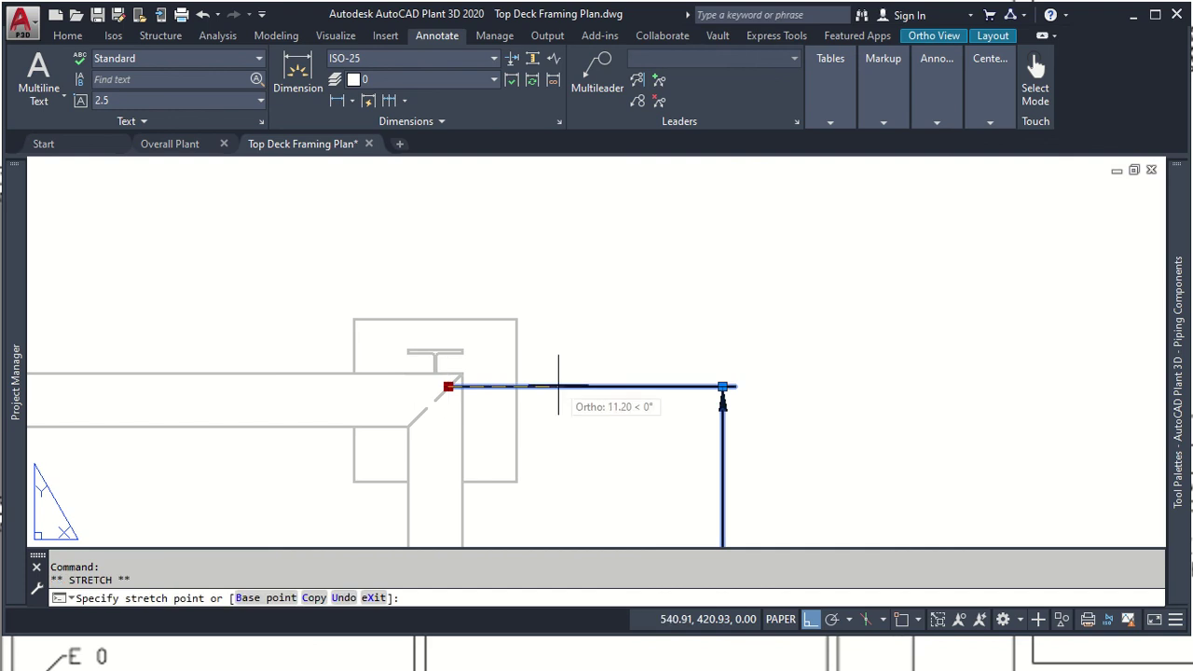
right_click(479, 395, "shift")
left_click(554, 336)
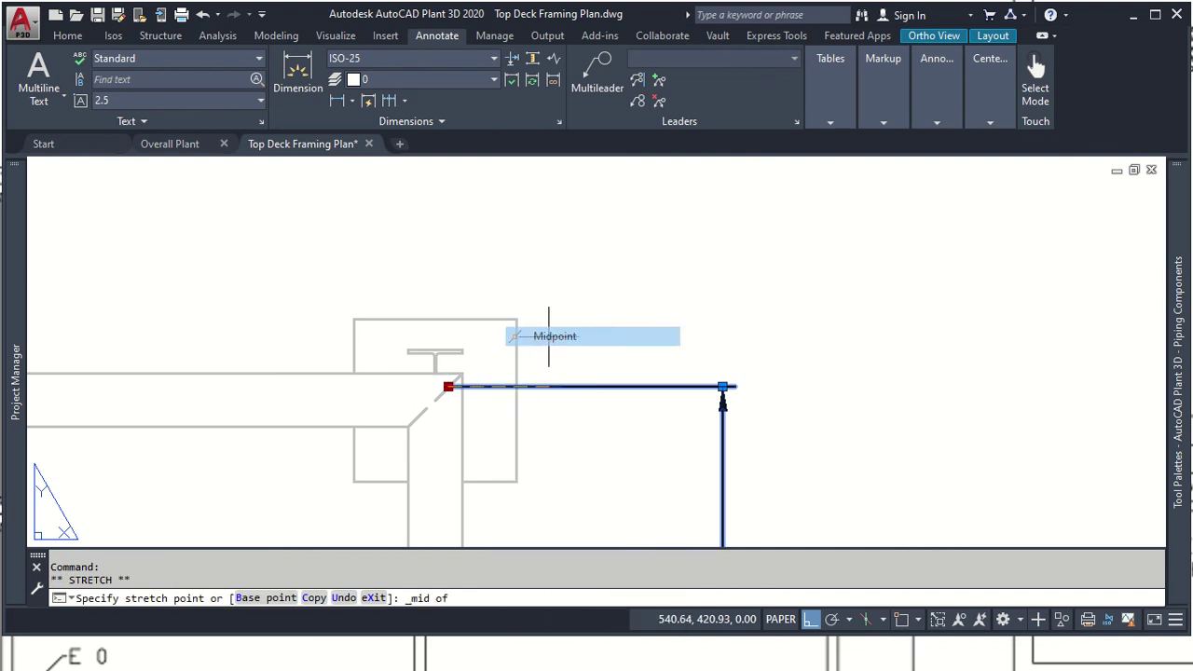
left_click(516, 401)
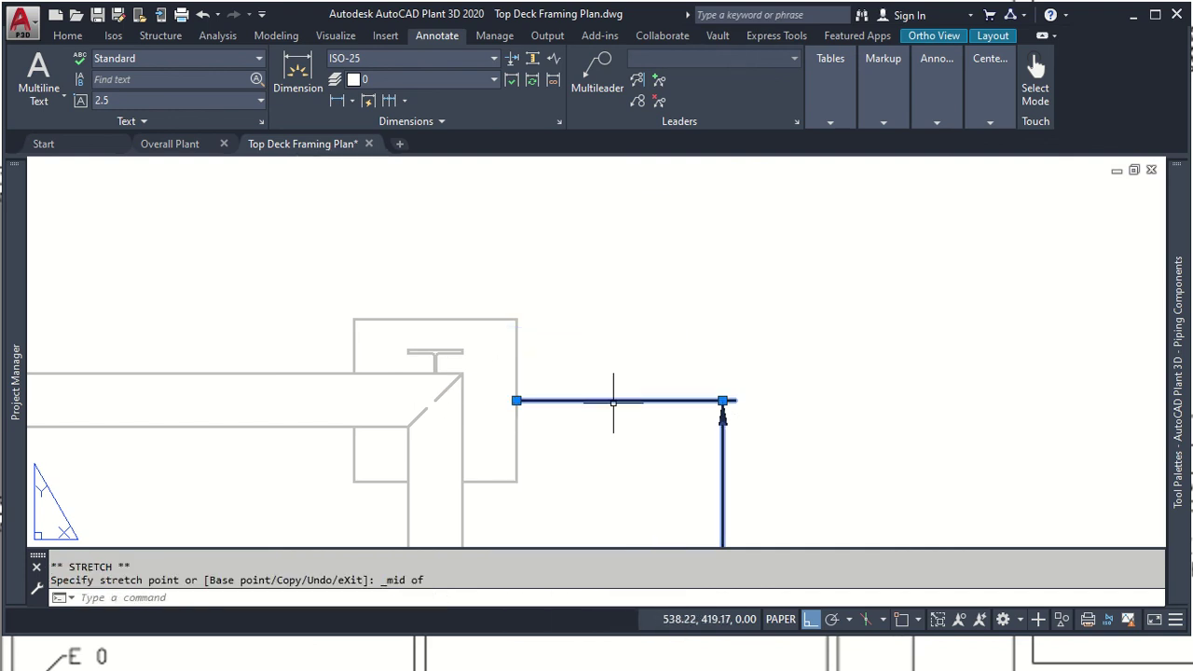
scroll(612, 400, "down", 5)
middle_click_drag(697, 439, 688, 543)
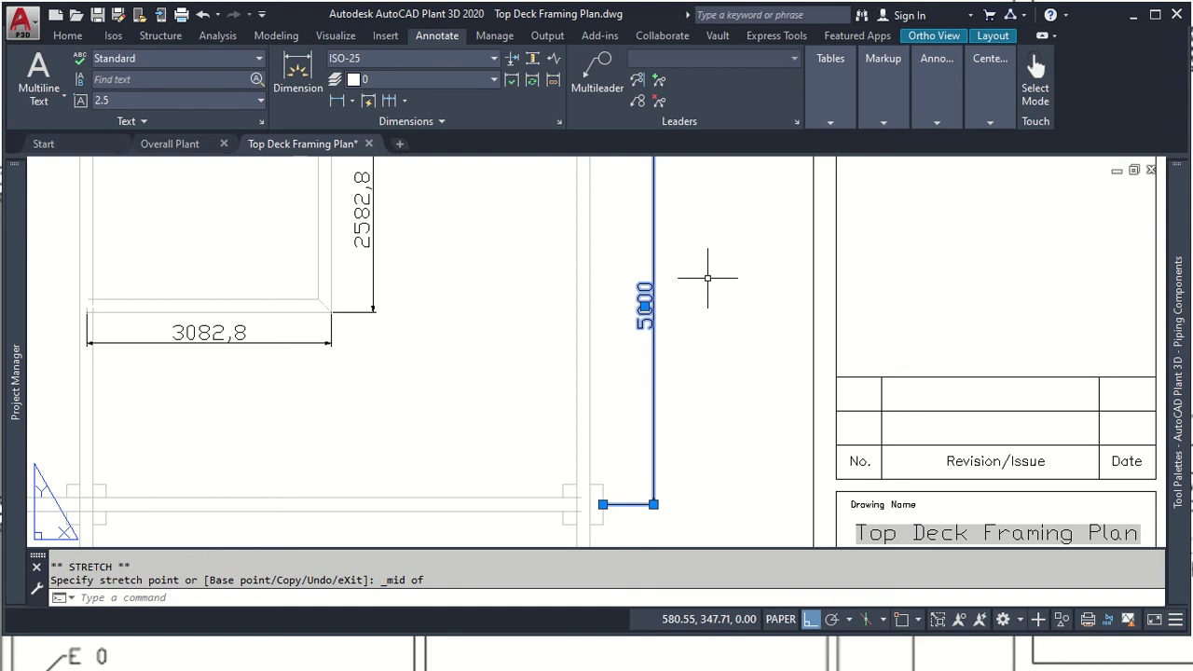
key("Escape")
key("Escape")
scroll(719, 320, "down", 2)
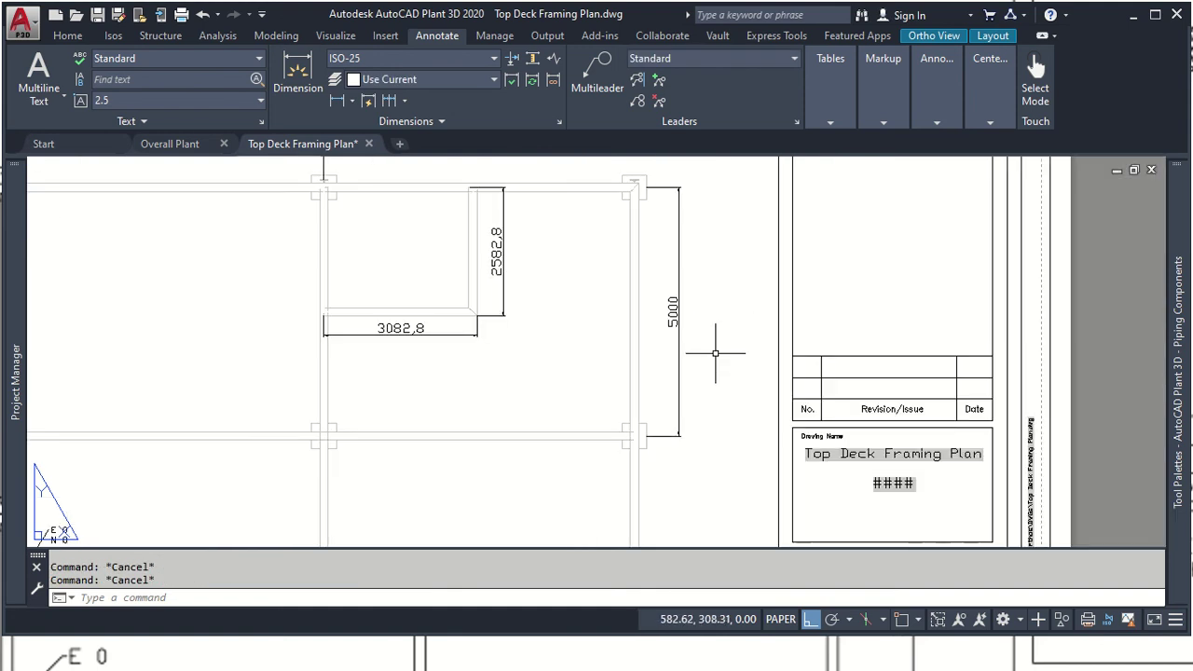
scroll(699, 359, "up", 2)
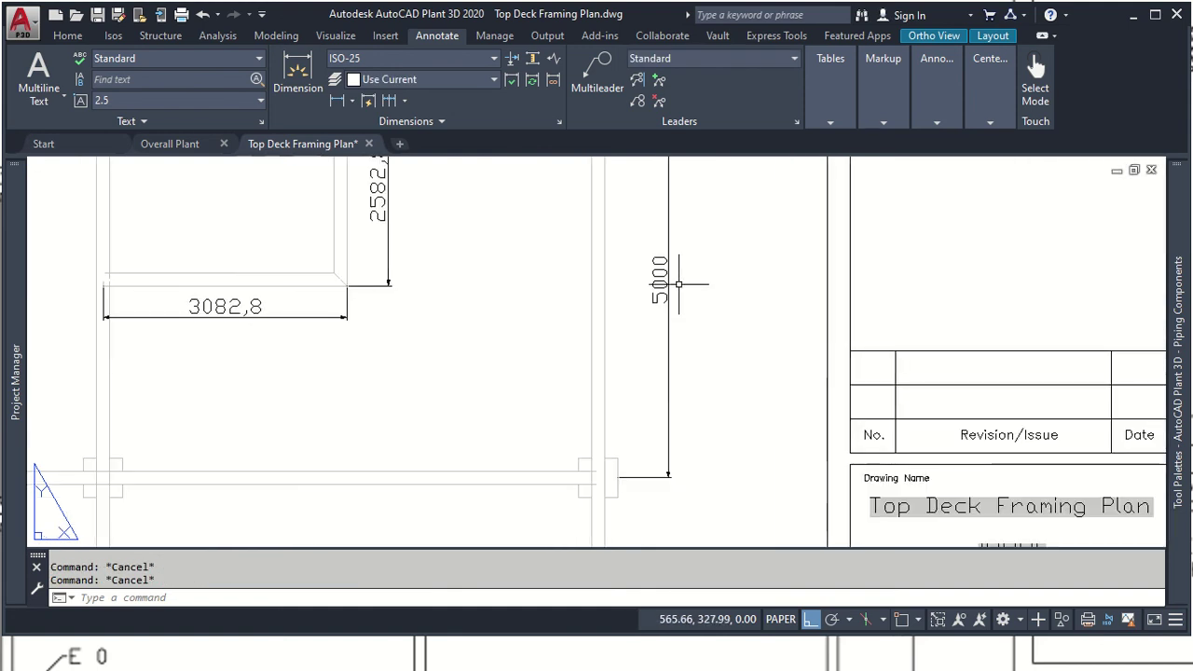
scroll(752, 297, "down", 5)
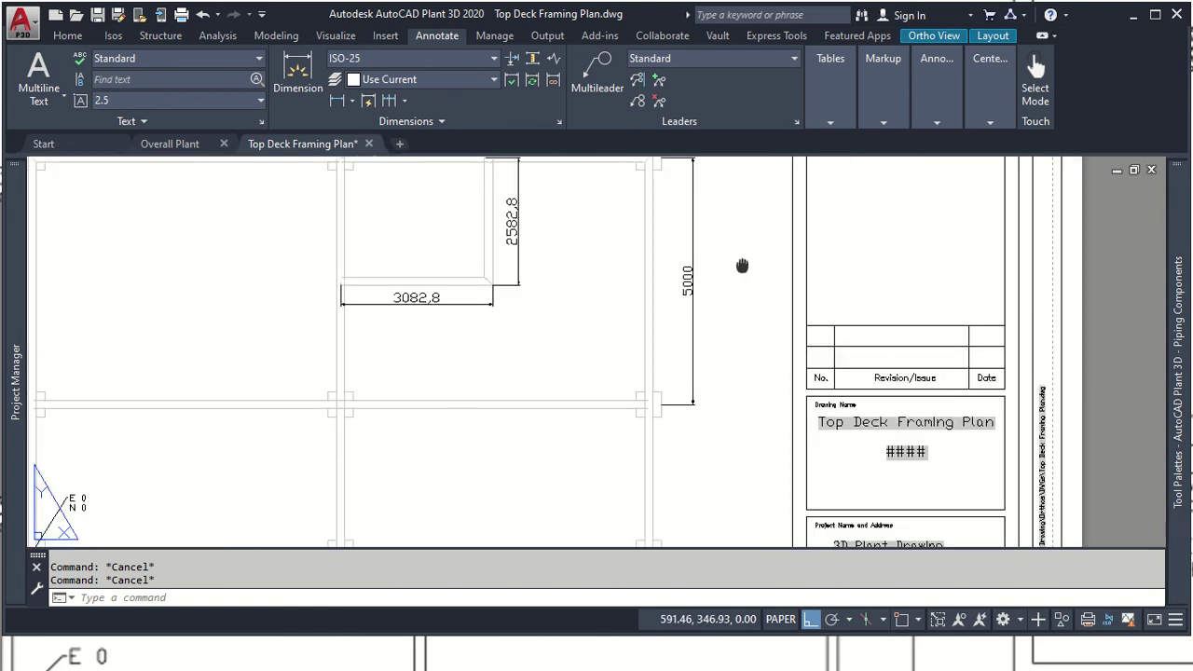
middle_click_drag(743, 265, 698, 345)
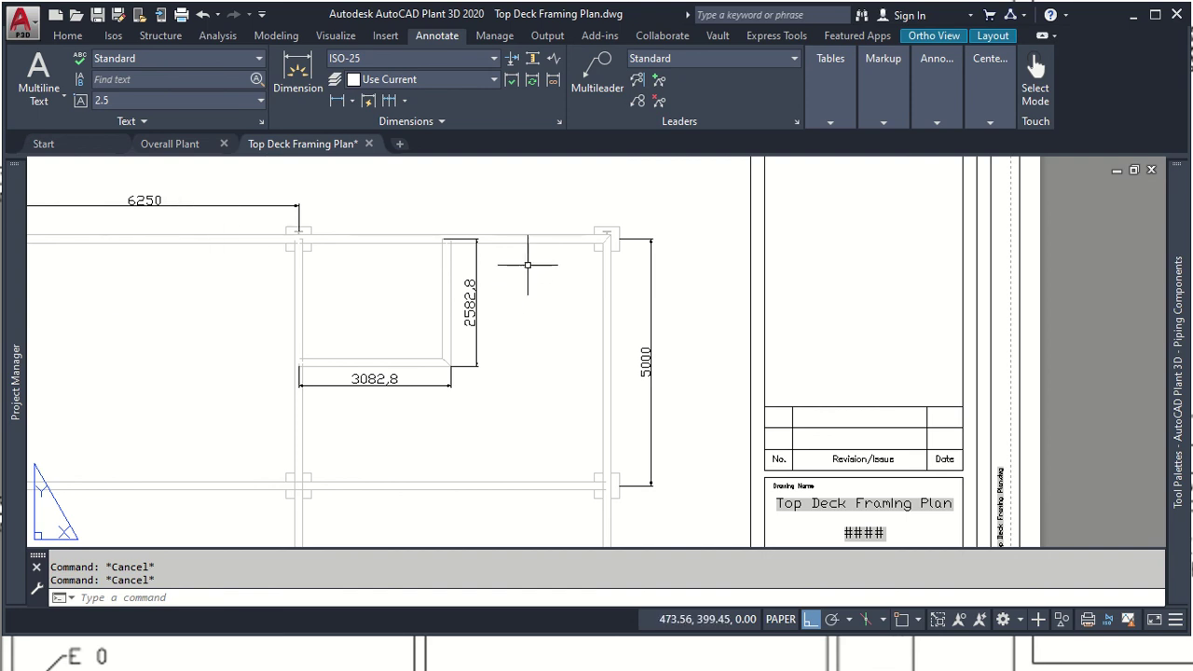
scroll(530, 267, "up", 4)
scroll(509, 247, "up", 2)
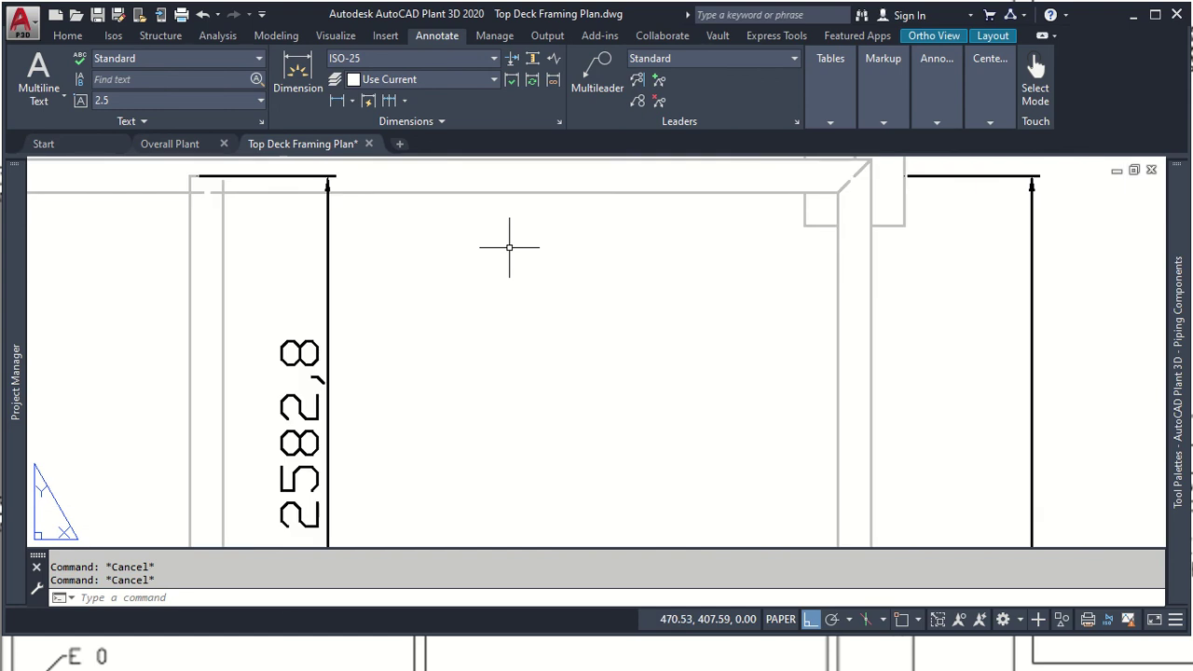
scroll(509, 247, "down", 2)
scroll(508, 247, "down", 2)
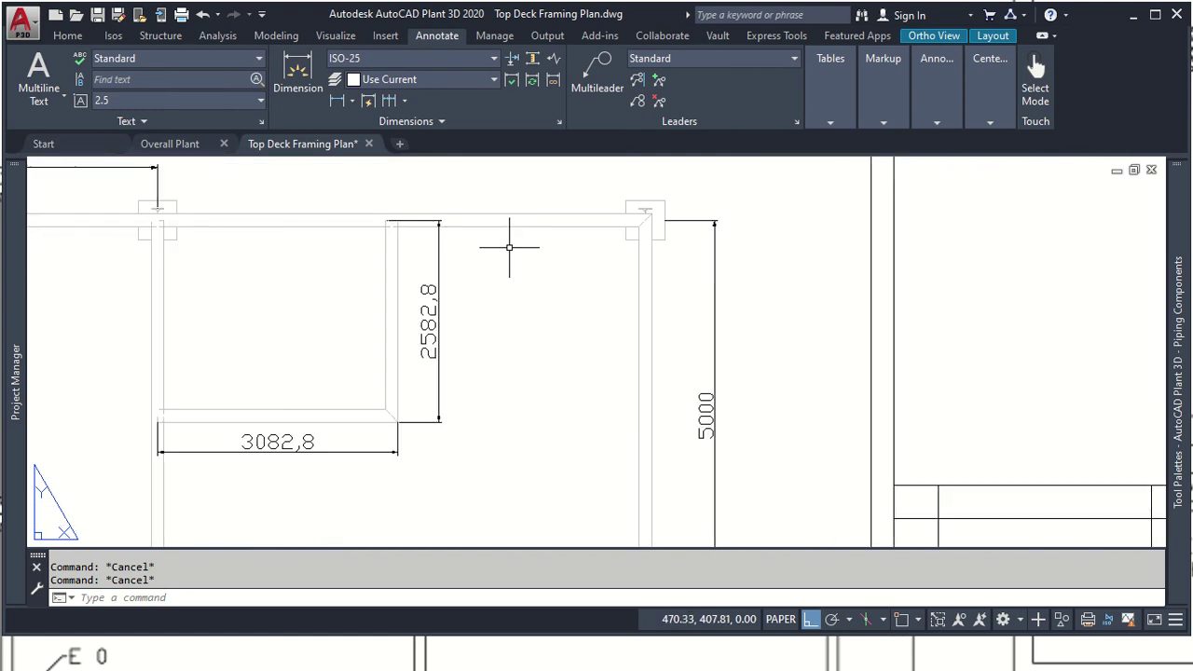
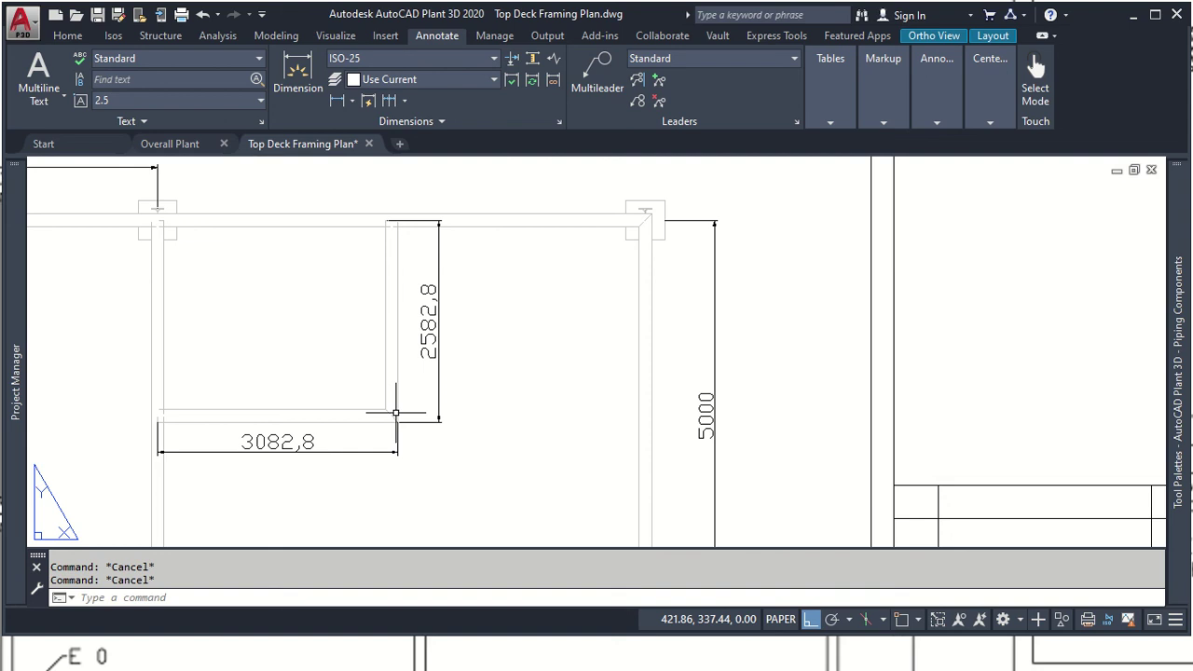
Step: Draw the north arrow's vertical shaft with LINE near the sheet's top-left corner
scroll(395, 411, "down", 2)
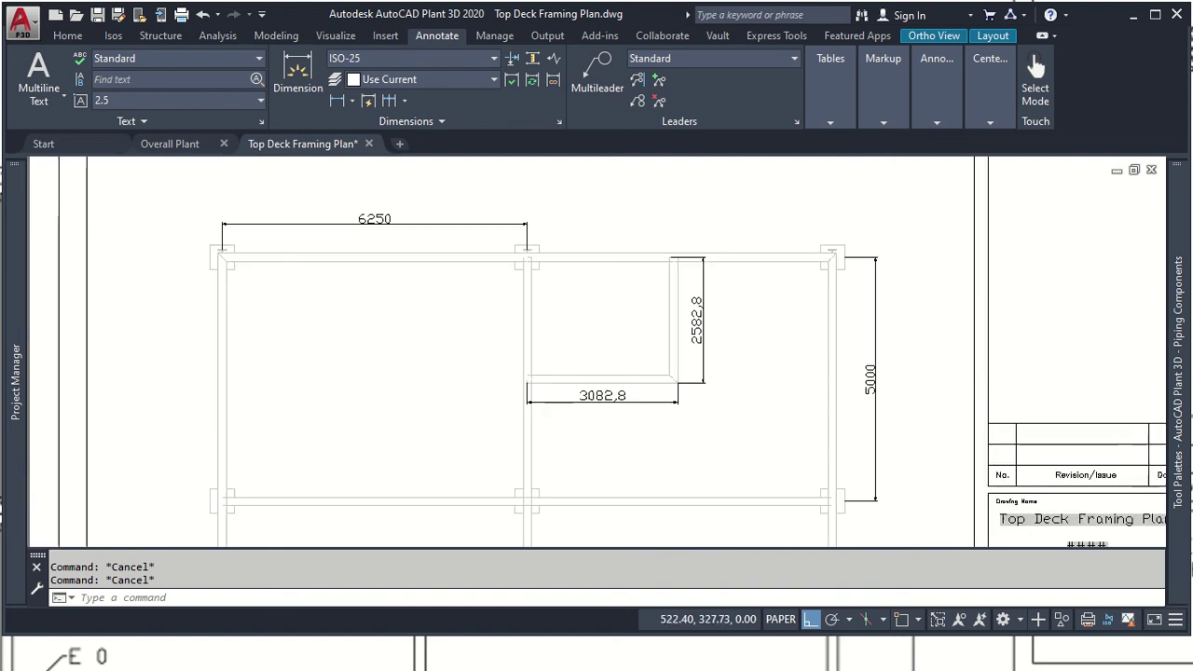
scroll(862, 419, "down", 2)
scroll(843, 502, "up", 2)
mouse_move(842, 502)
middle_mouse_down()
mouse_move(767, 341)
mouse_move(755, 385)
middle_mouse_up()
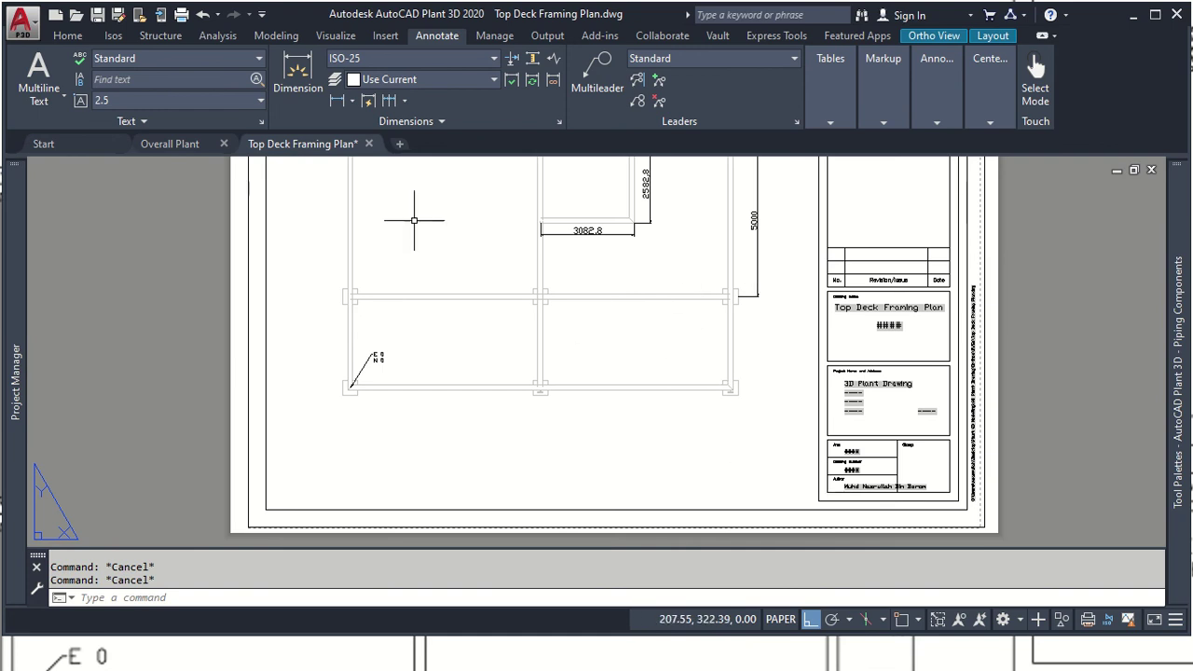
mouse_move(540, 267)
middle_mouse_down()
mouse_move(502, 519)
mouse_move(546, 378)
middle_mouse_up()
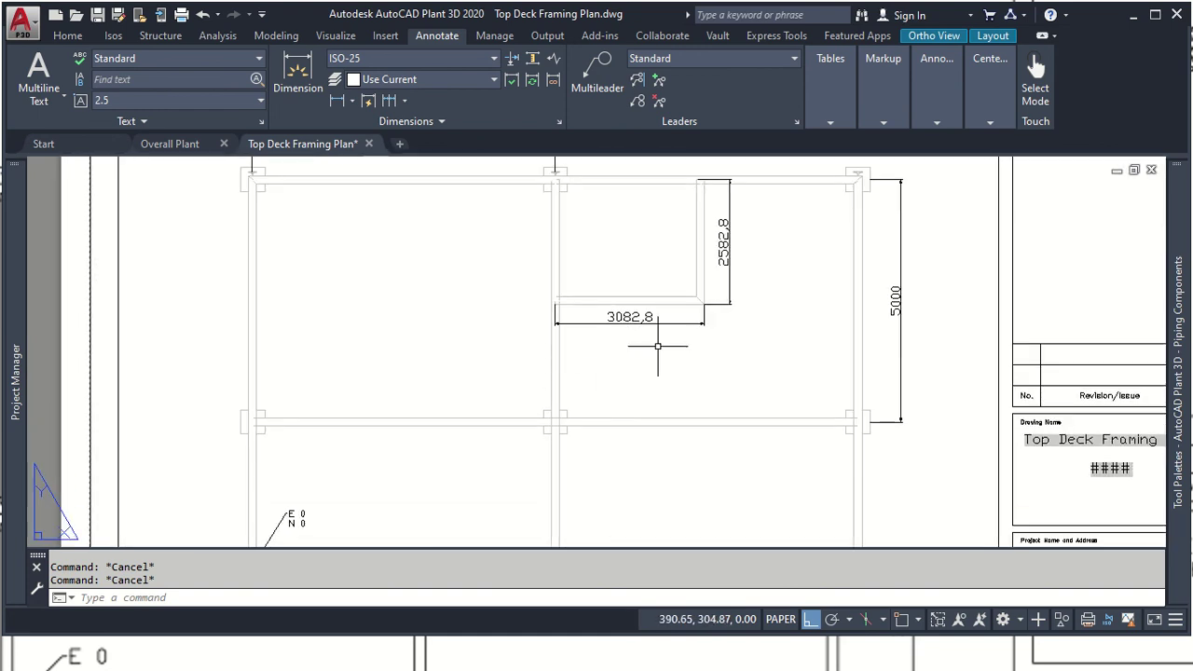
scroll(658, 346, "down", 1)
scroll(658, 346, "up", 1)
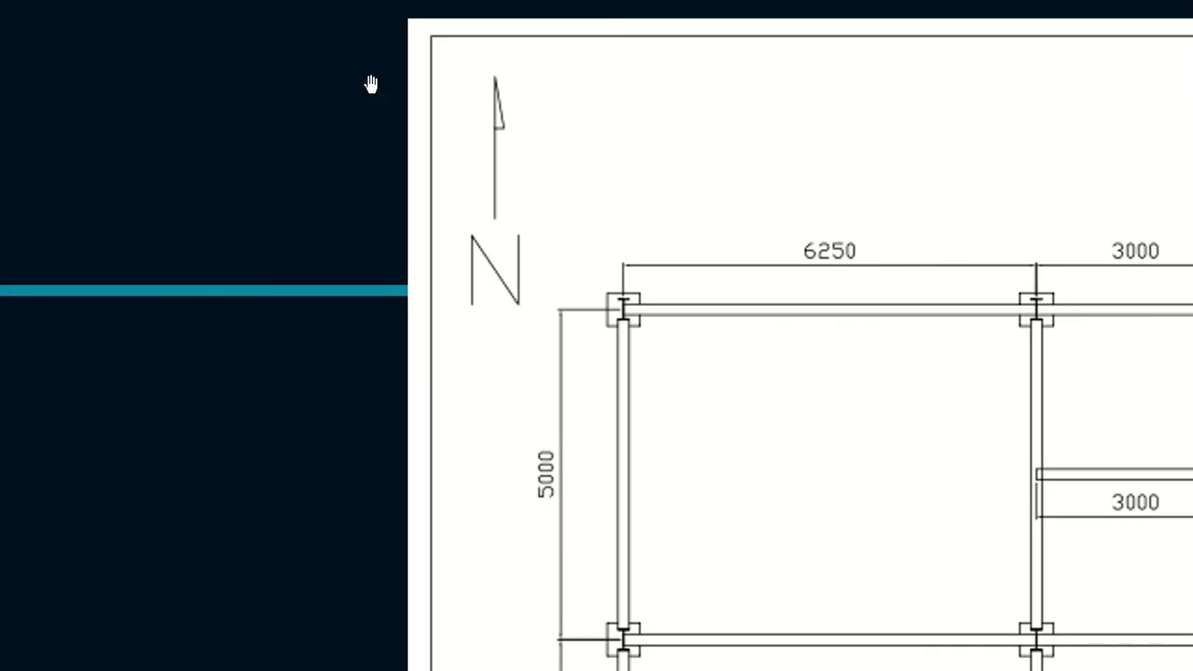
key("alt+Tab")
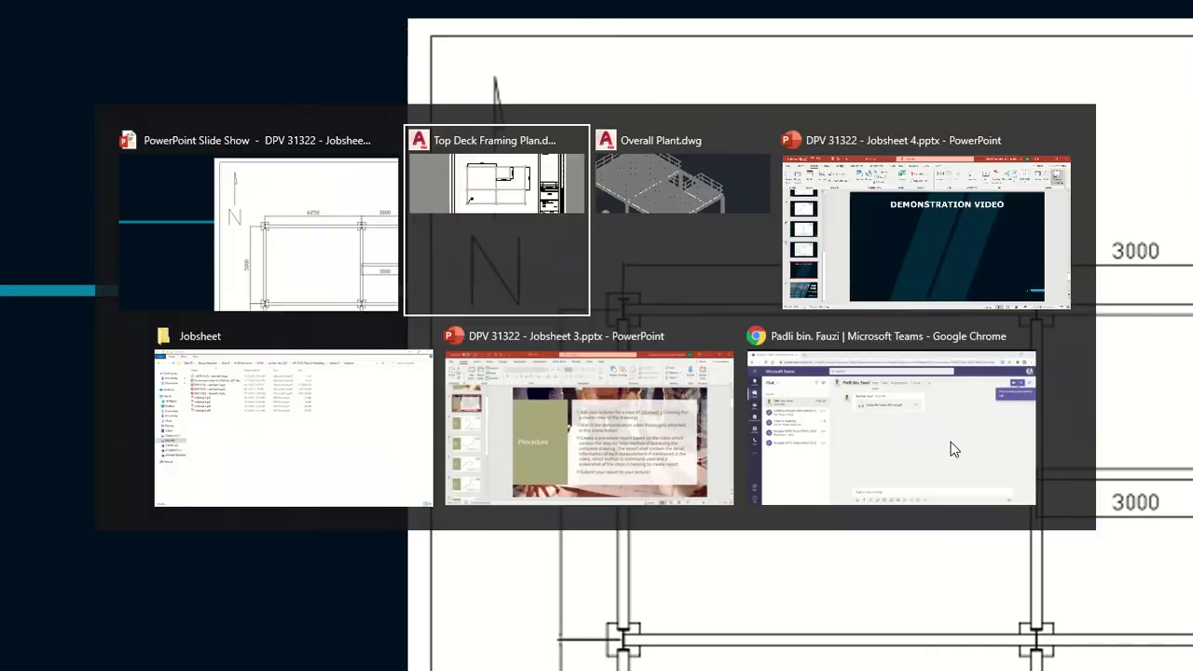
middle_click_drag(456, 282, 506, 360)
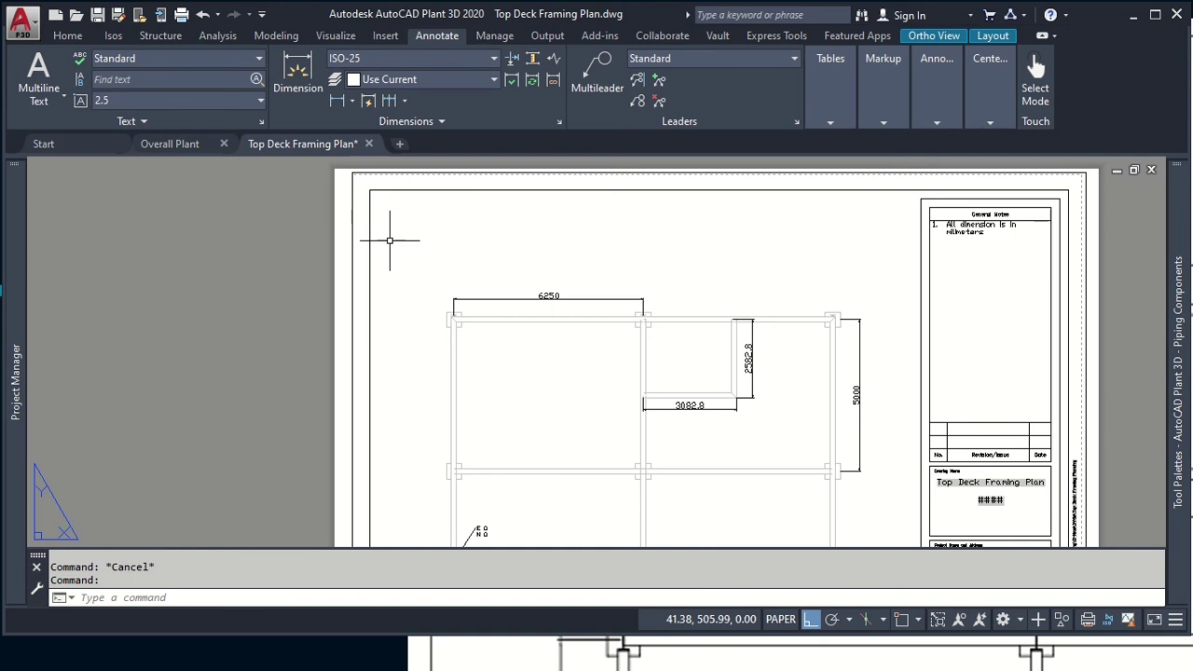
type("line")
key("Return")
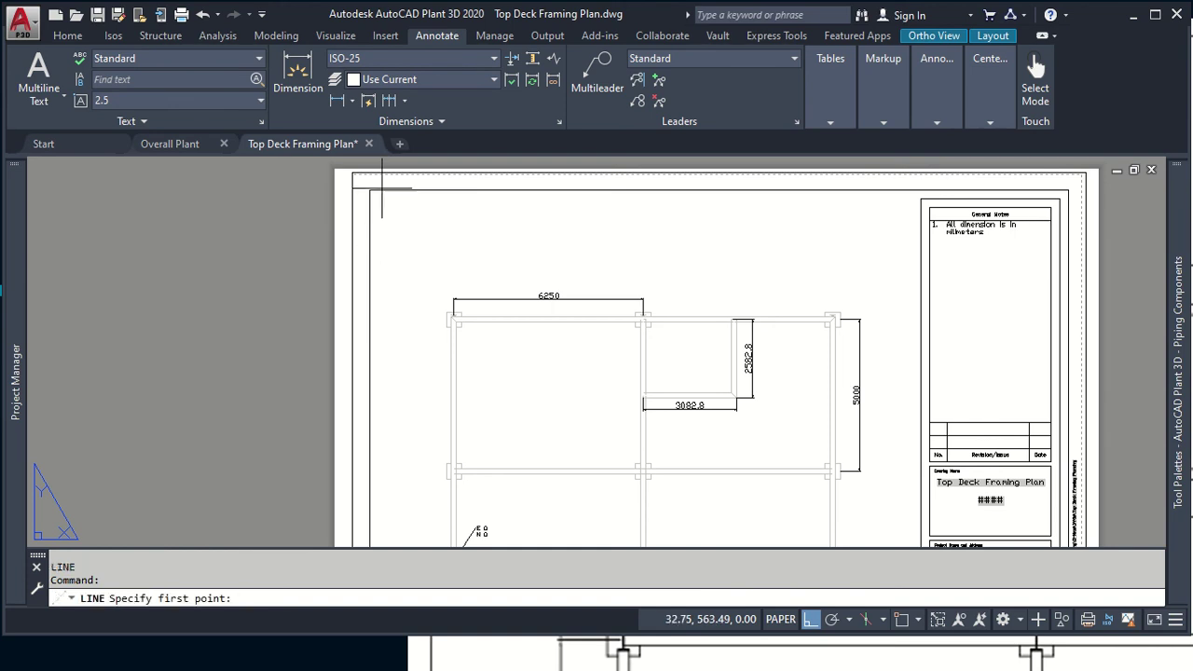
left_click(399, 279)
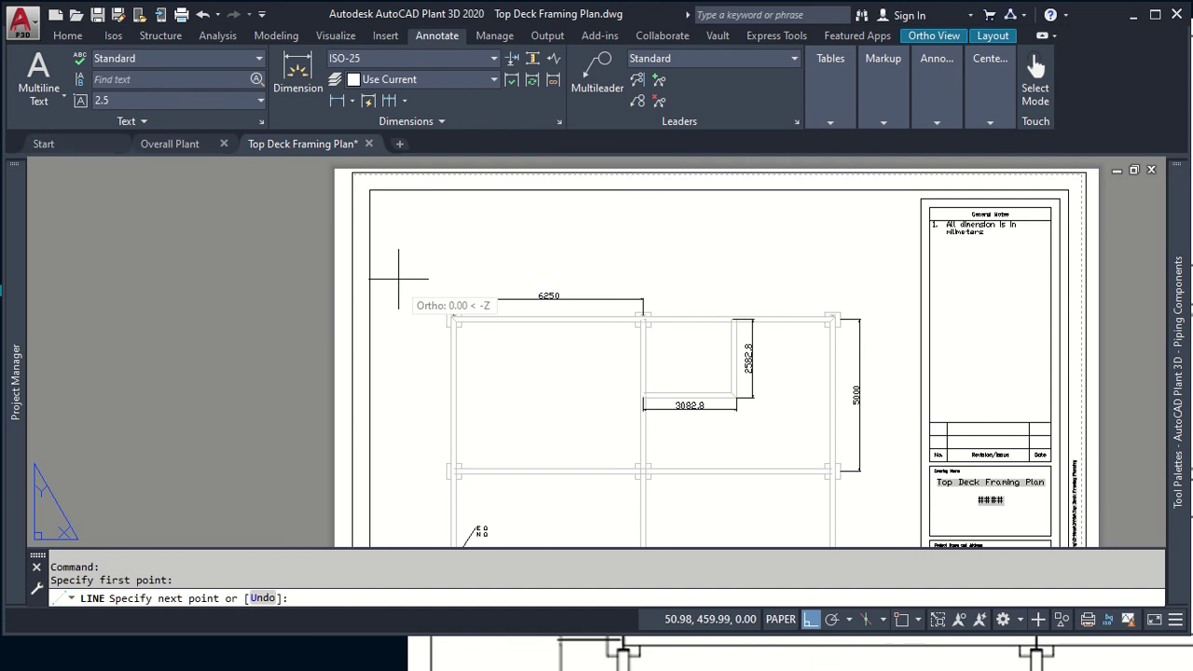
left_click(403, 203)
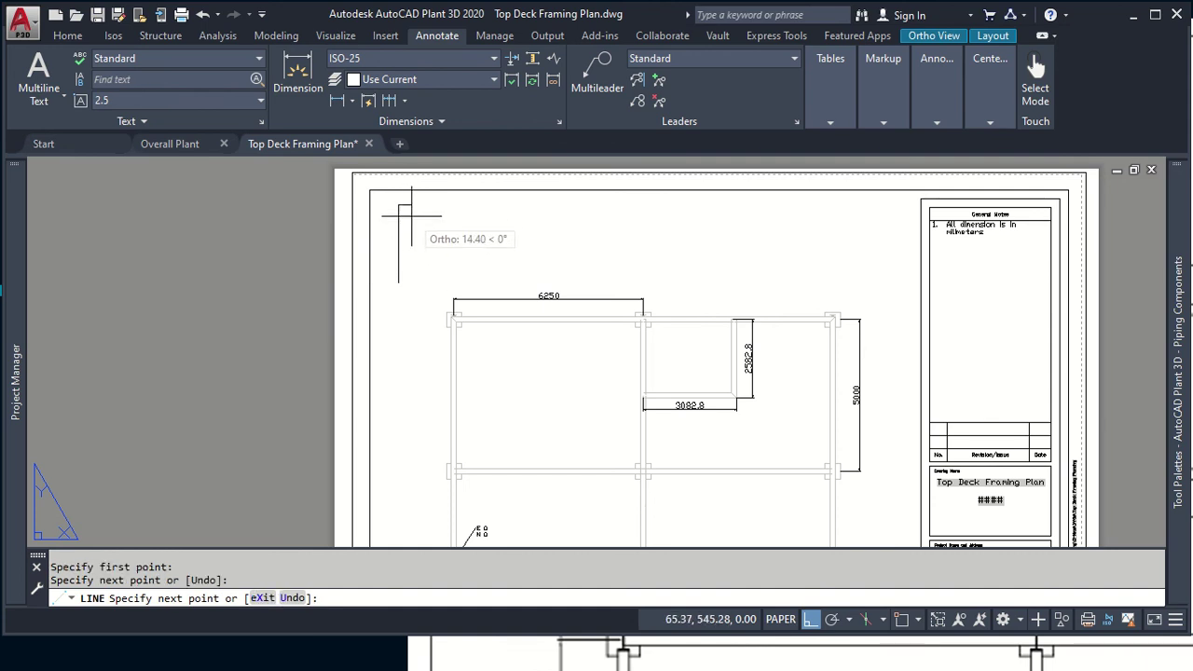
Step: Add the triangular flag atop the shaft, closing it with endpoint and intersection snaps
key("F8")
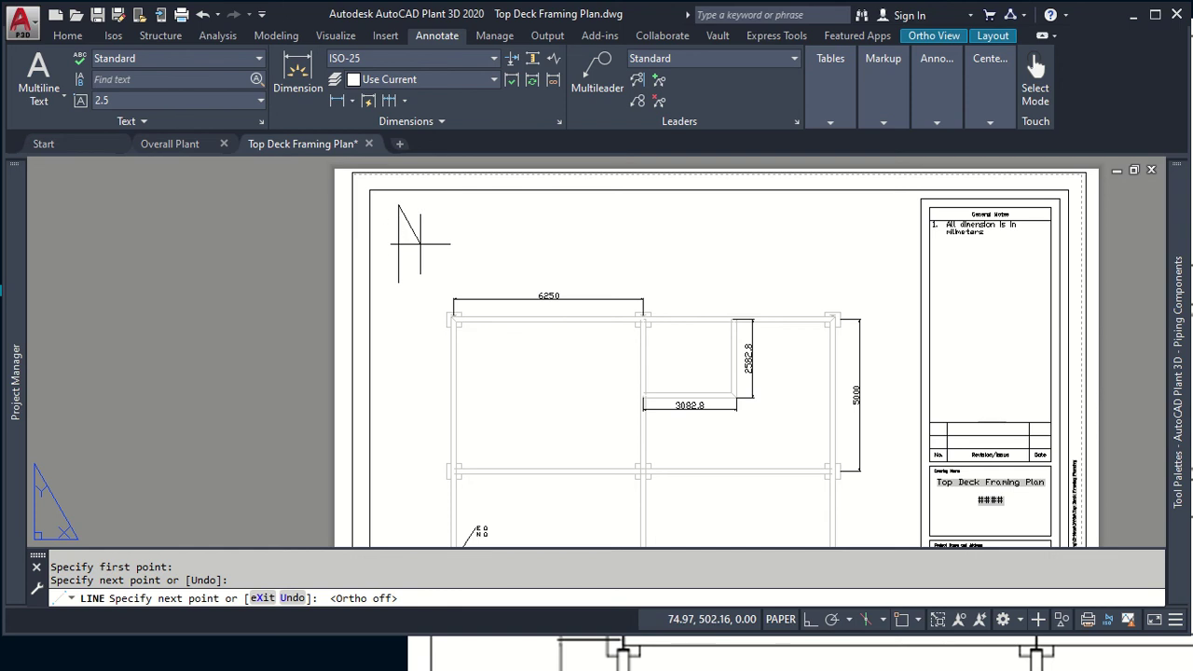
scroll(411, 217, "up", 2)
scroll(411, 221, "up", 2)
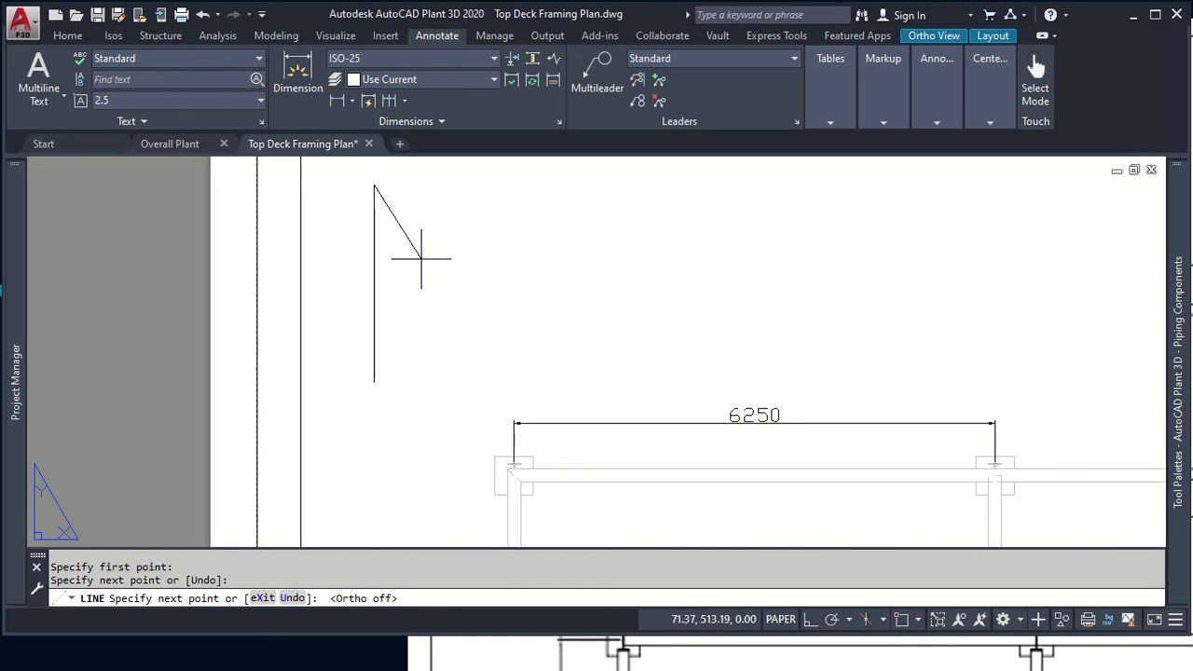
left_click(417, 243)
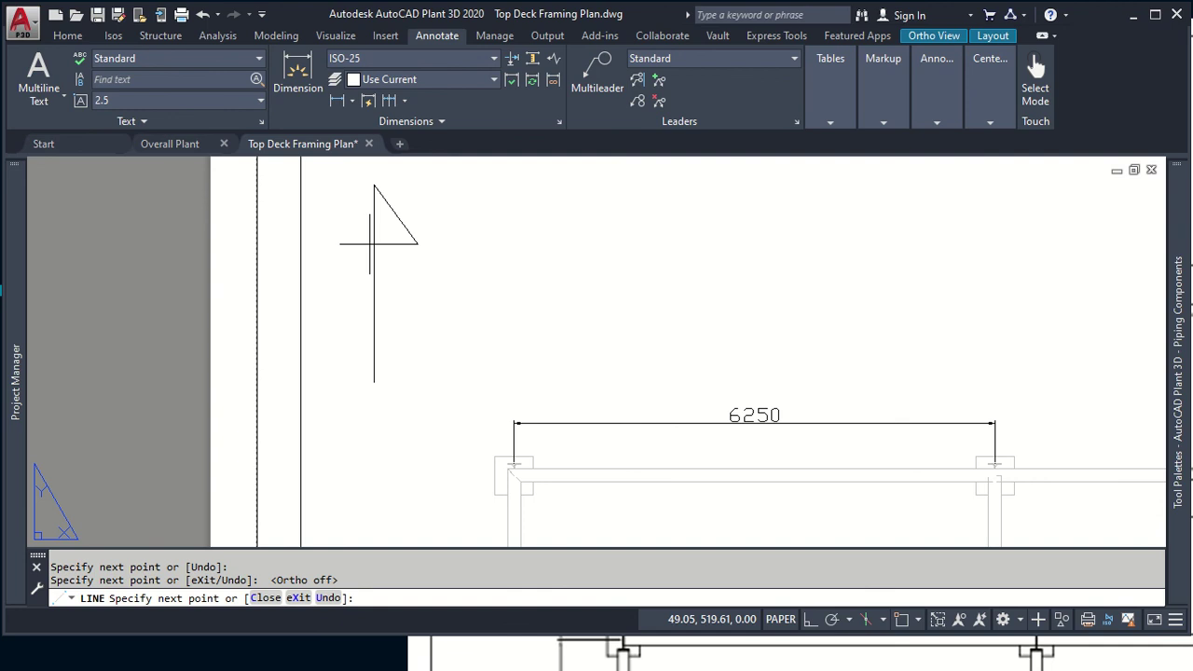
key("F8")
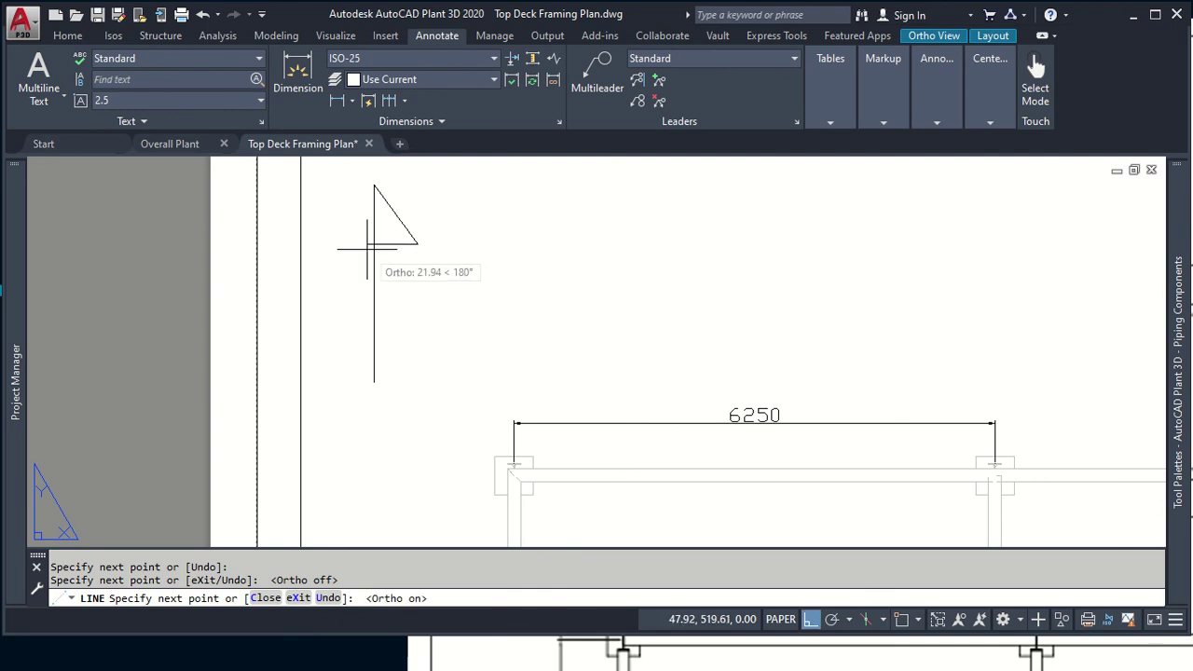
right_click(373, 246, "shift")
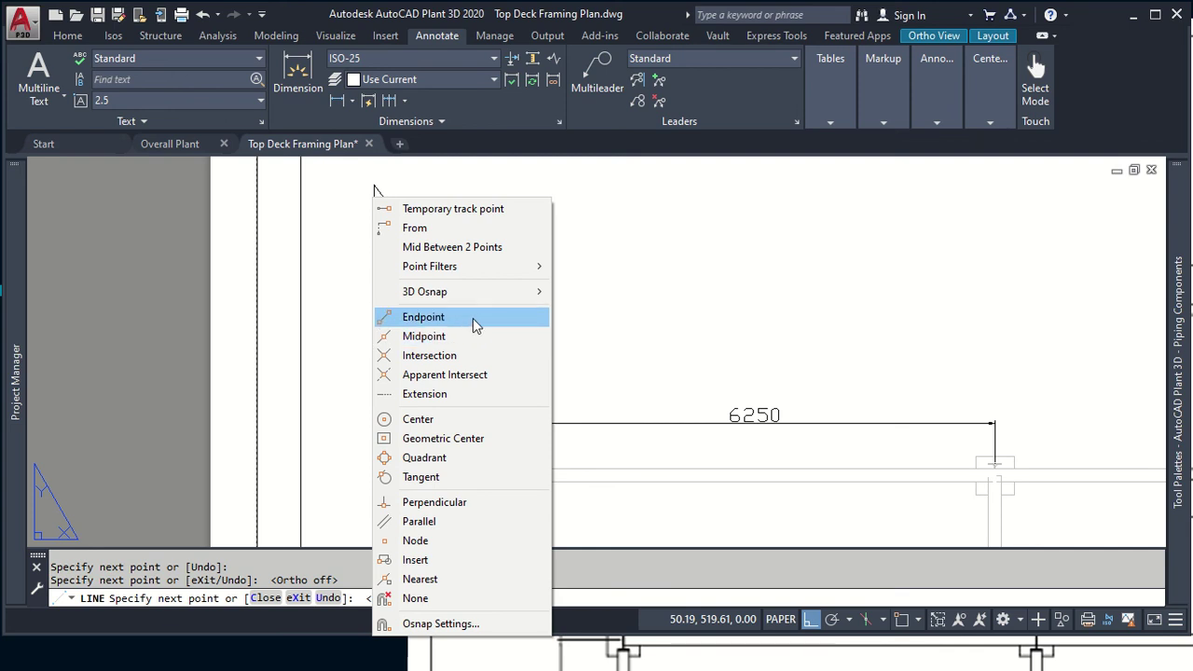
left_click(471, 318)
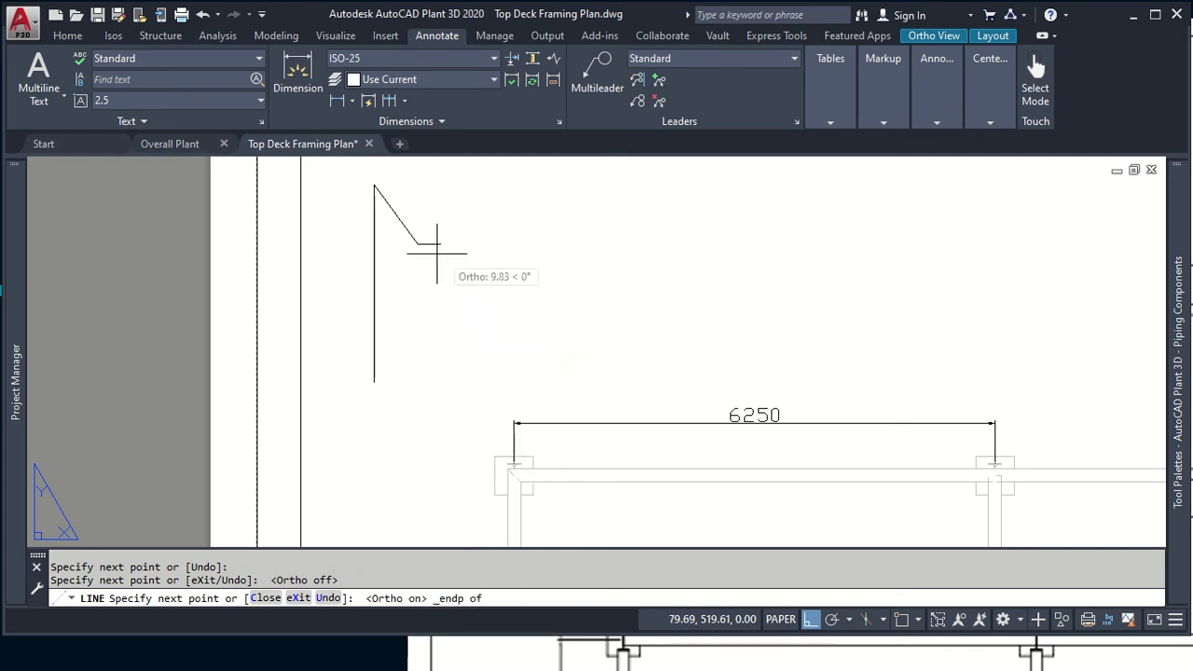
right_click(380, 243)
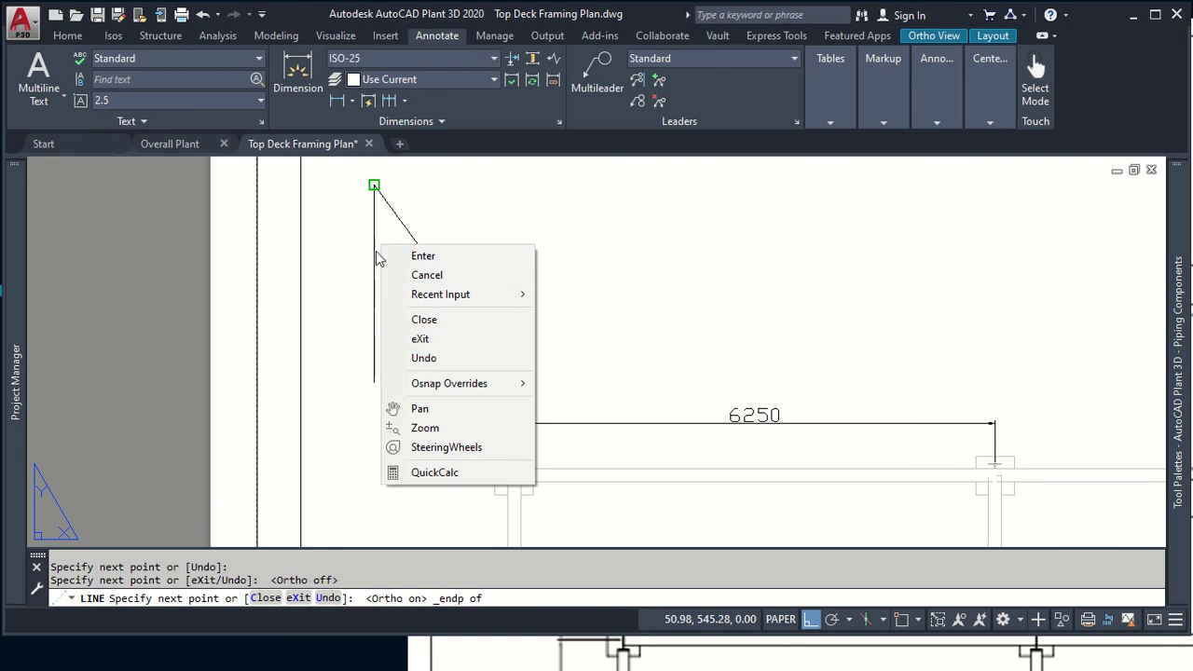
right_click(375, 195, "shift")
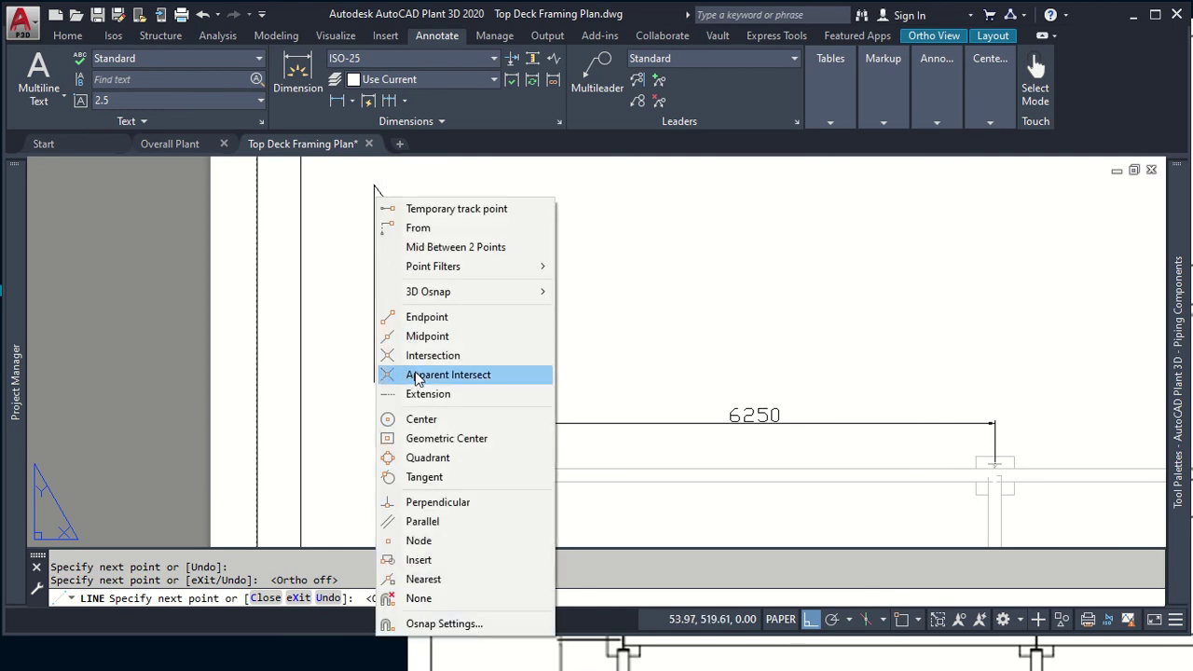
left_click(417, 358)
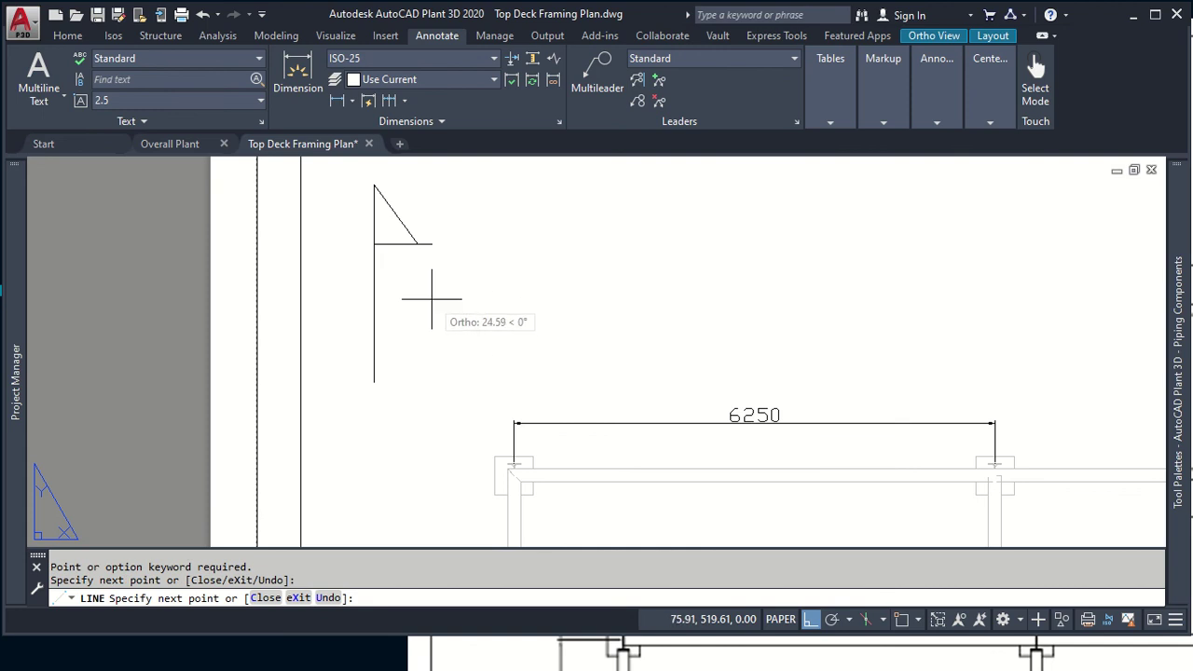
key("Escape")
scroll(428, 310, "down", 4)
middle_click_drag(429, 362, 466, 322)
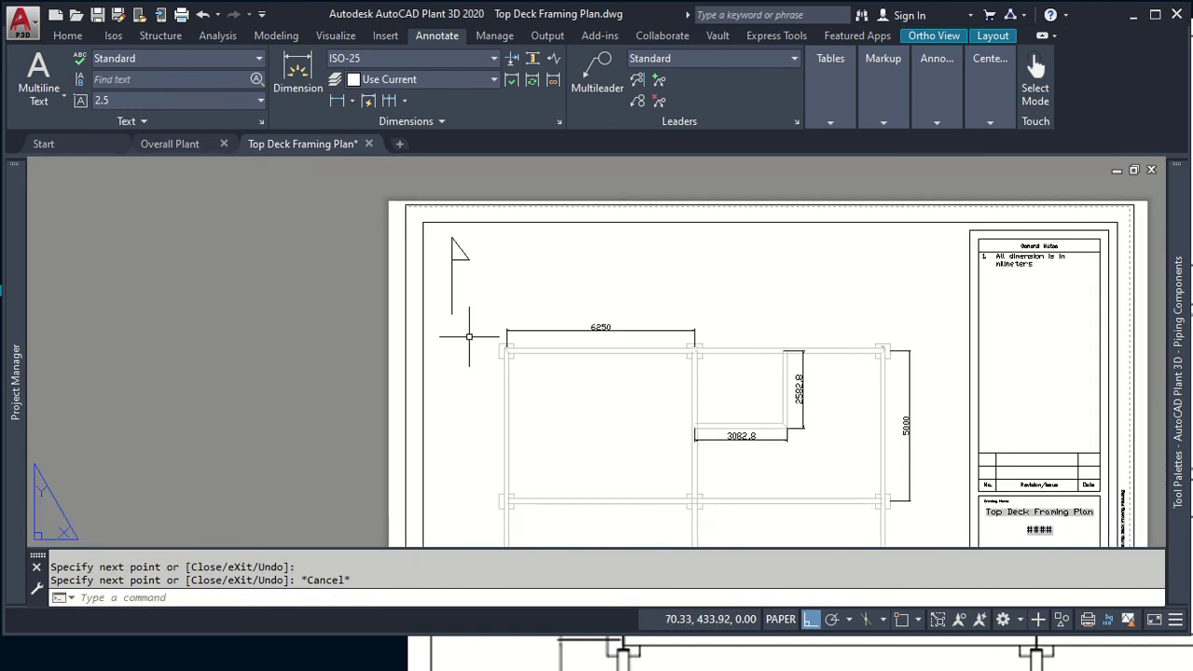
scroll(466, 314, "up", 4)
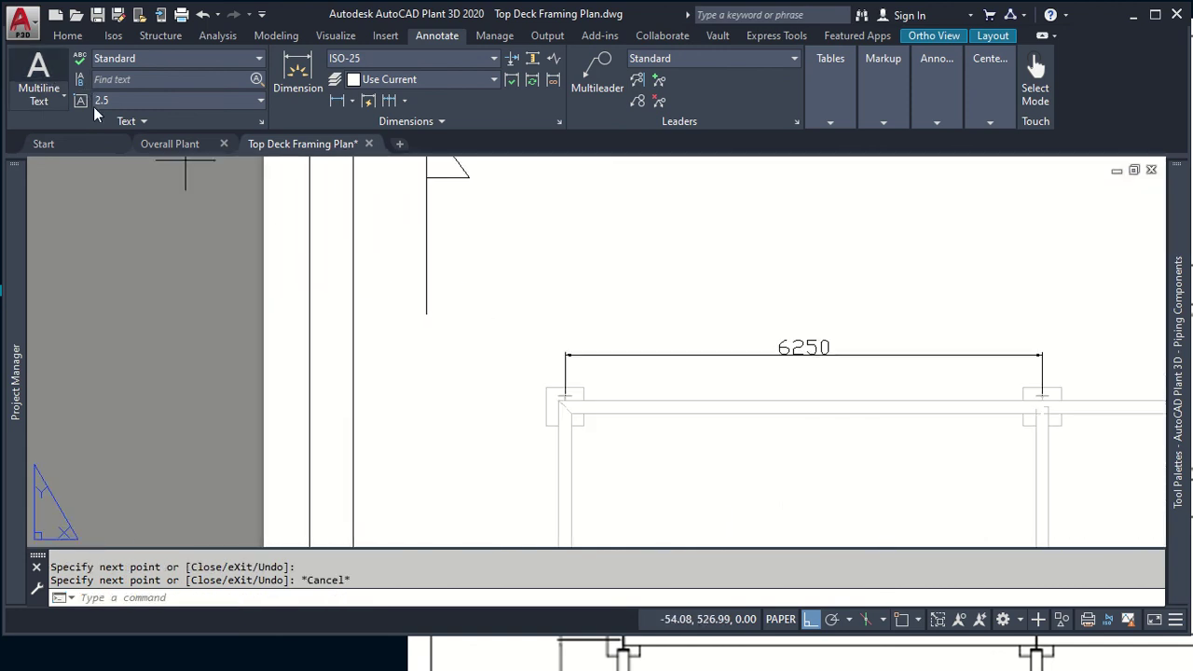
Step: Add a multiline text label 'N' at height 20 below the north arrow
left_click(40, 79)
left_click(385, 325)
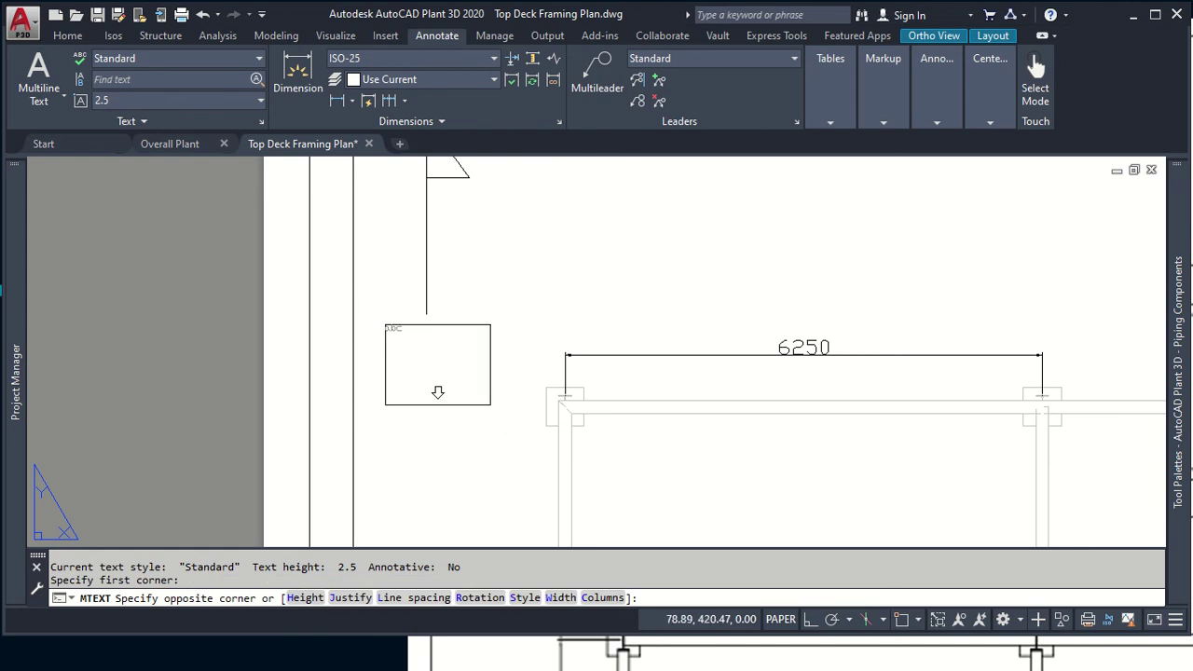
left_click(490, 404)
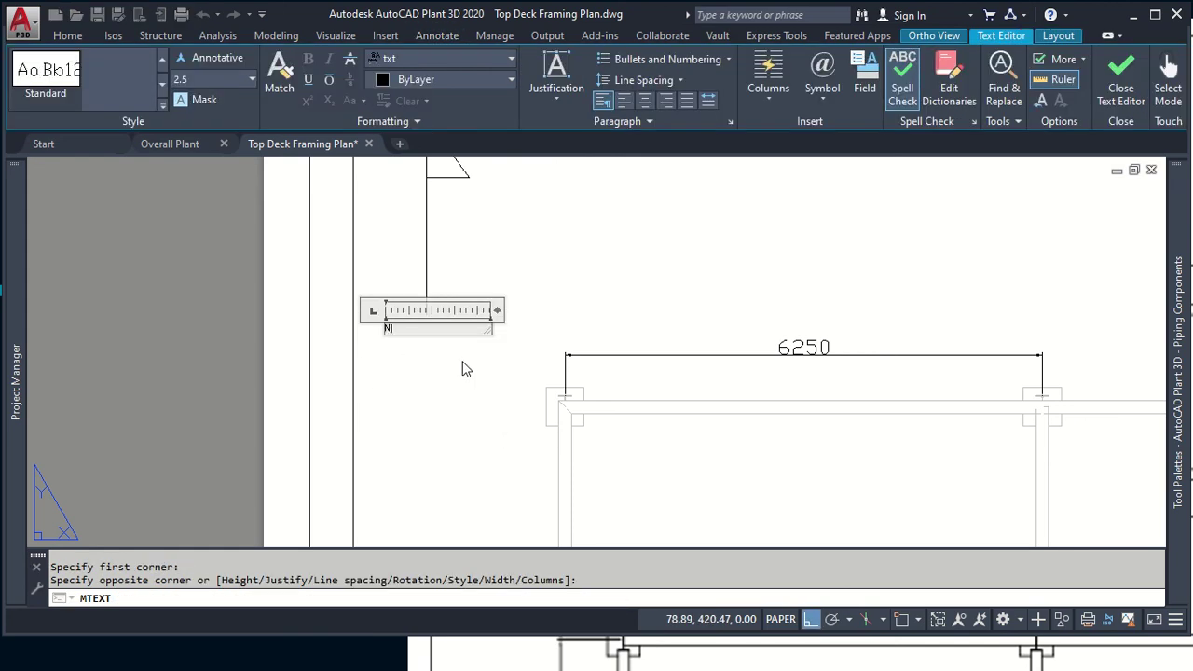
key("ctrl+a")
left_click(251, 80)
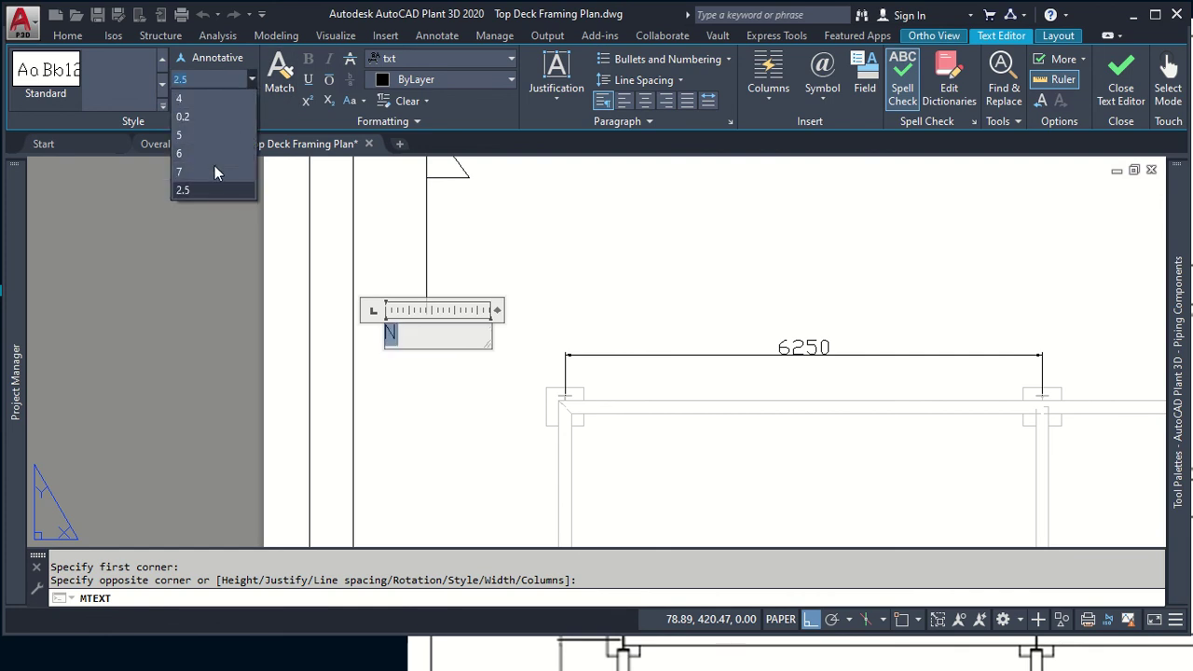
left_click(215, 168)
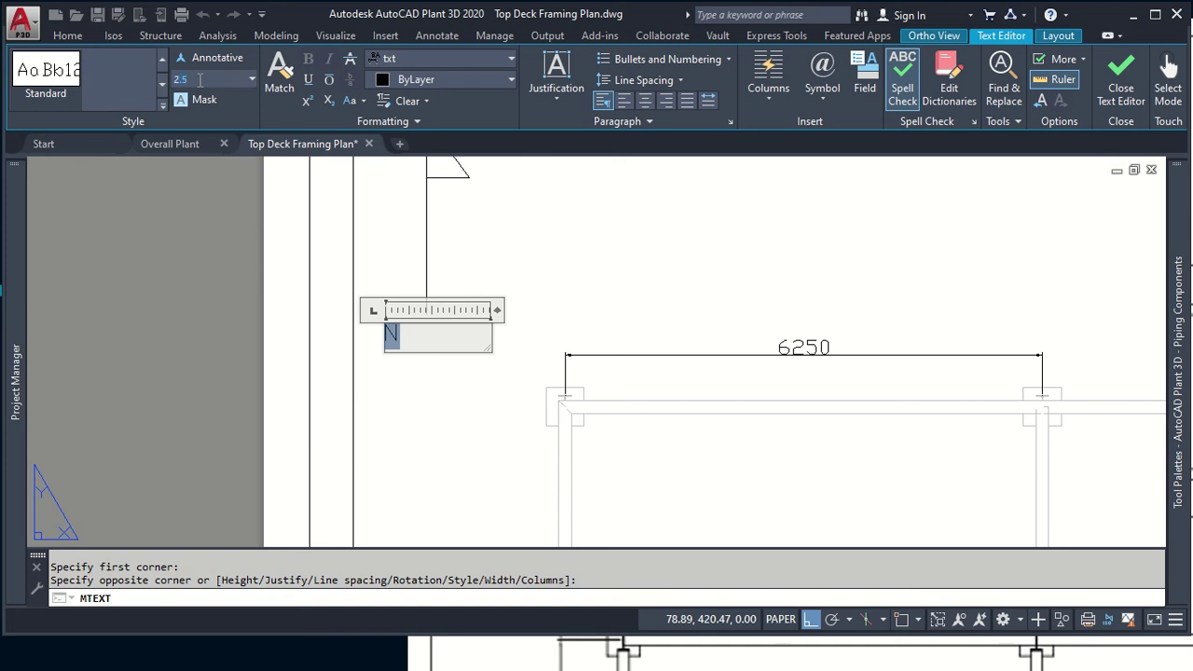
type("20")
key("Return")
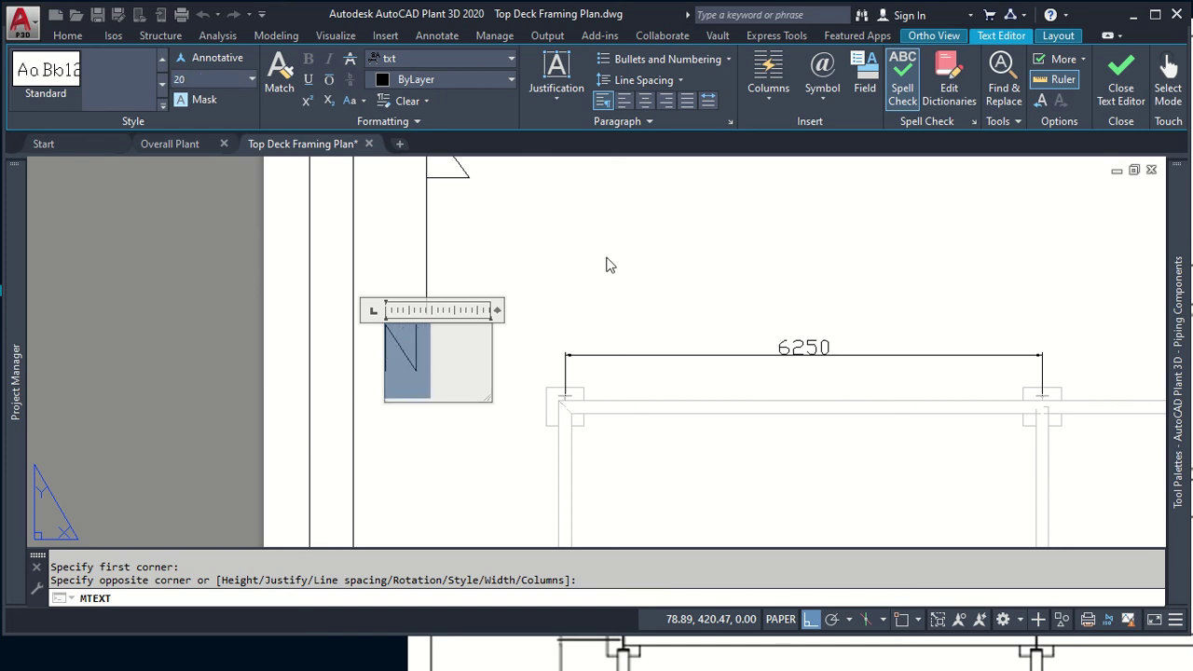
left_click(605, 266)
key("Escape")
key("Escape")
Step: Move the N label directly under the arrow shaft and narrow its text box
left_click(386, 349)
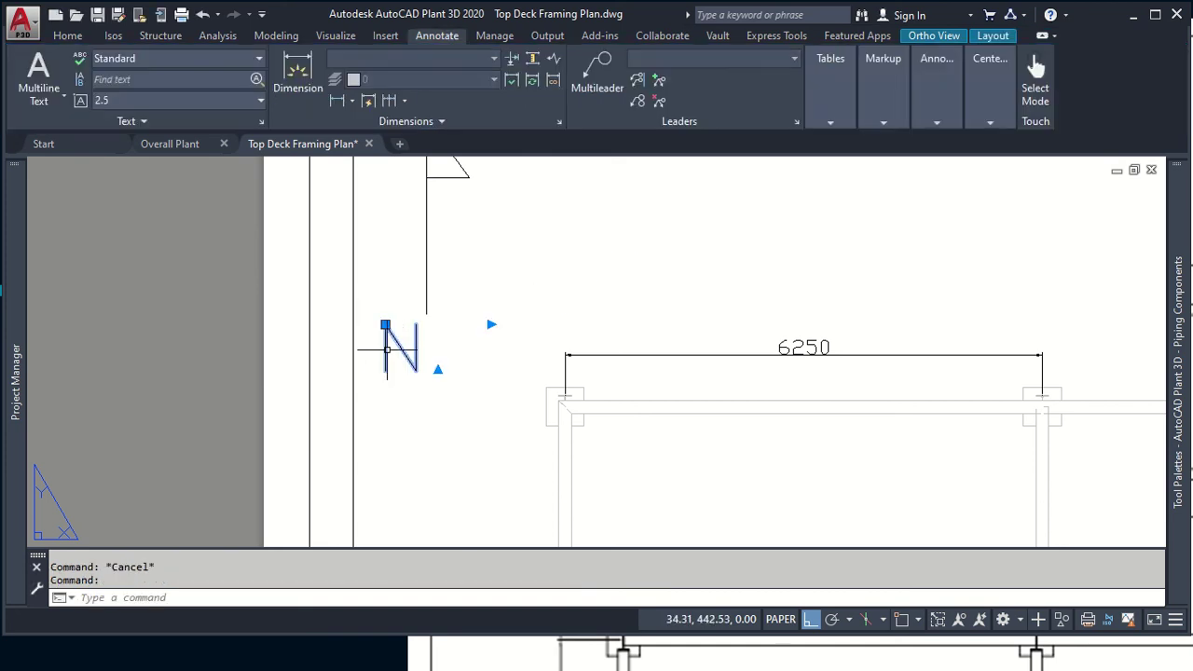
left_click(384, 324)
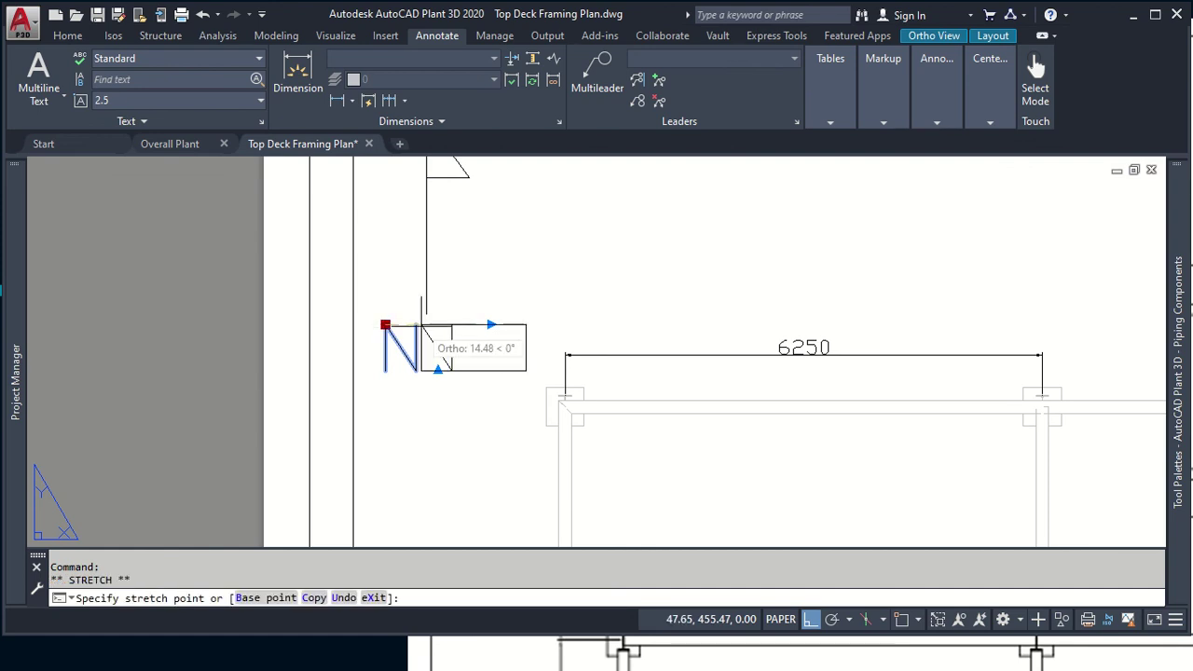
left_click(416, 325)
left_click(522, 325)
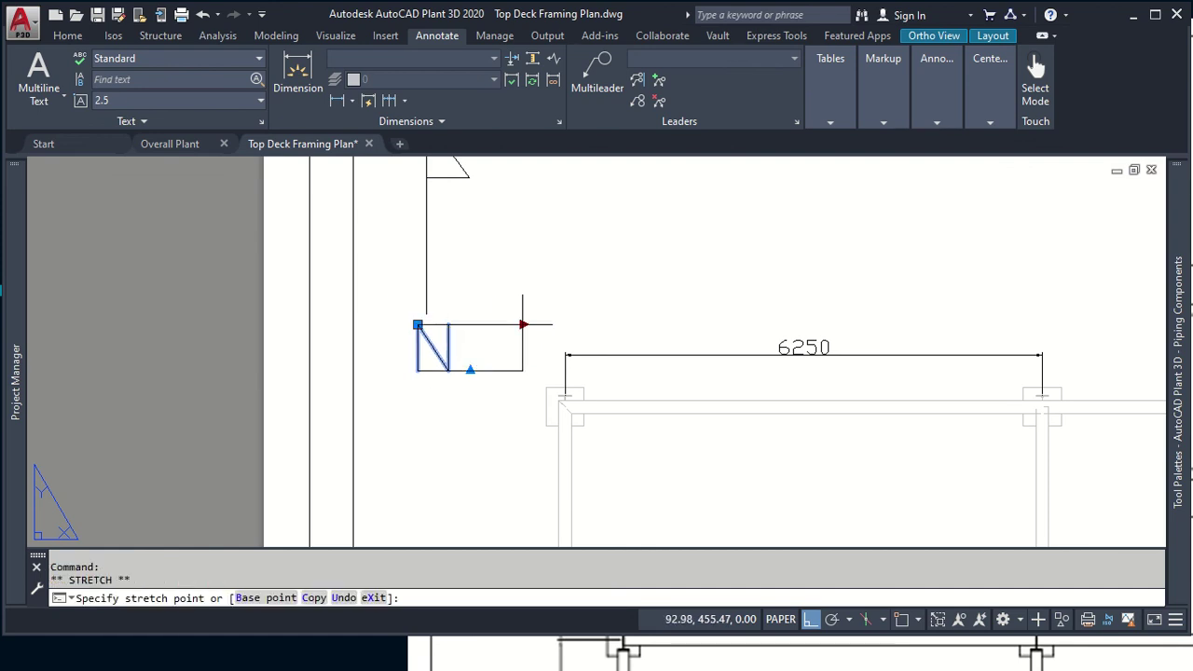
left_click(463, 324)
key("Escape")
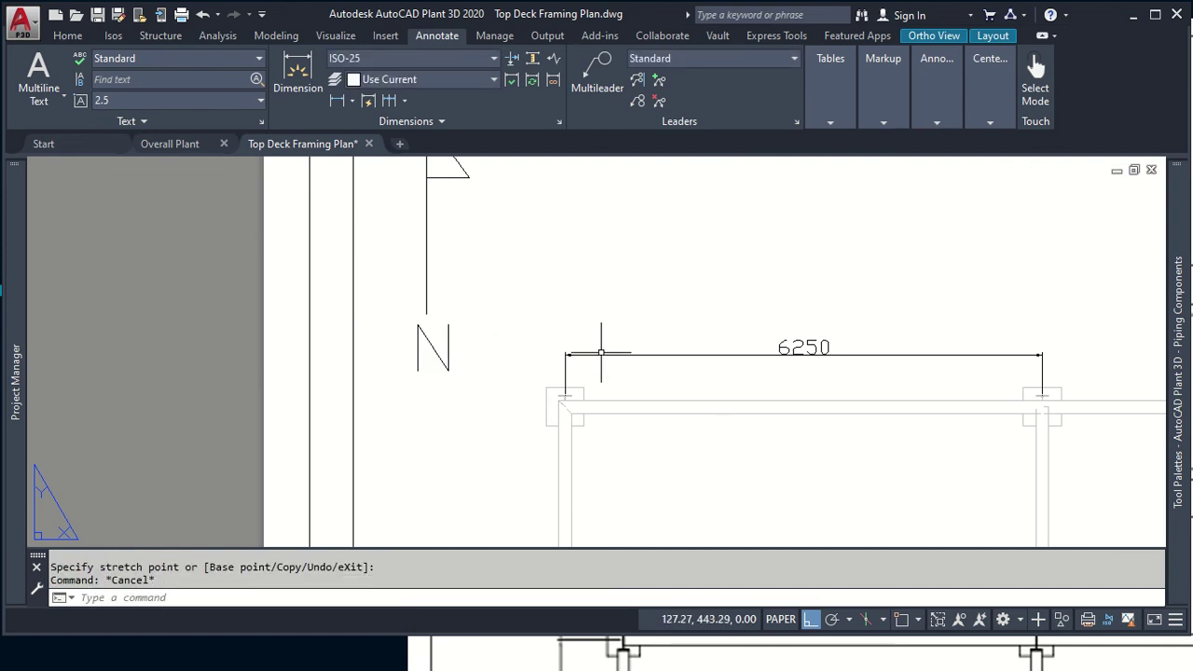
scroll(825, 319, "down", 2)
scroll(833, 493, "down", 2)
middle_click_drag(851, 478, 586, 426)
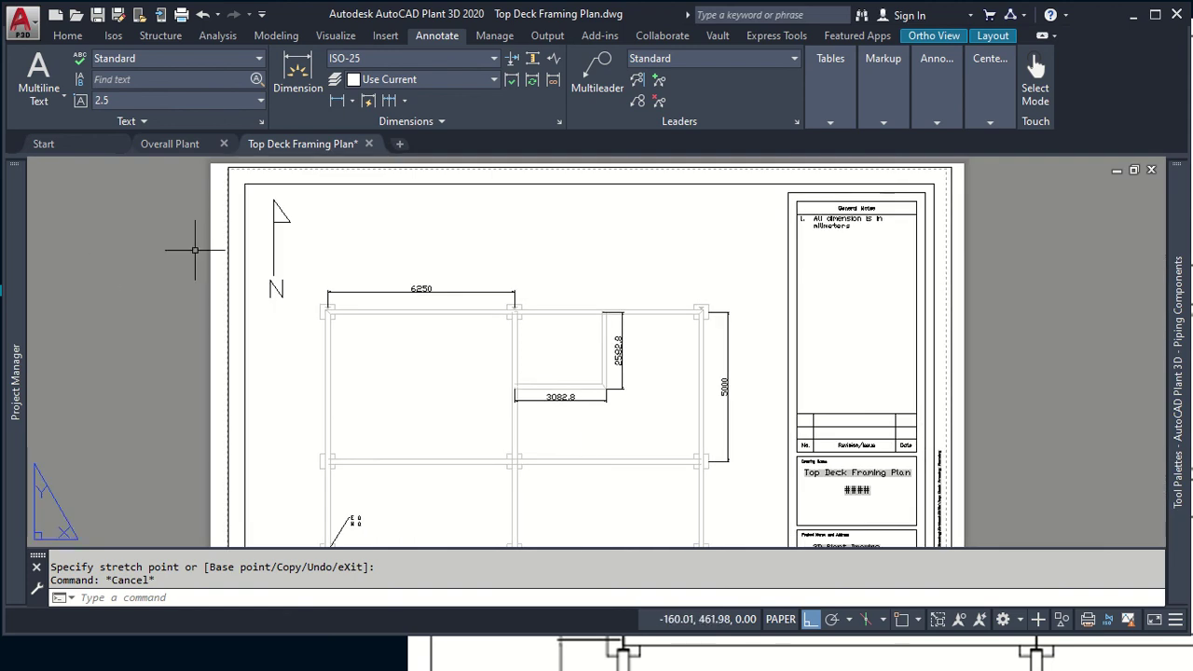
Step: Return to Top Deck Framing Plan.dwg and close it, saving the changes
key("alt+Tab")
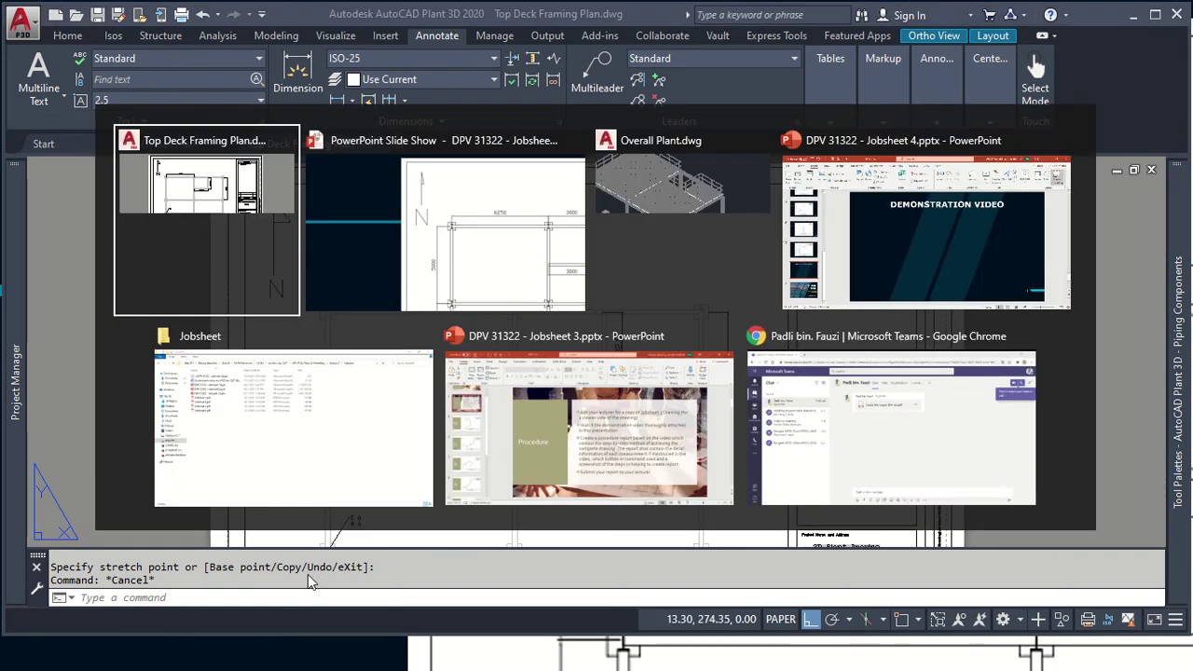
key("Tab")
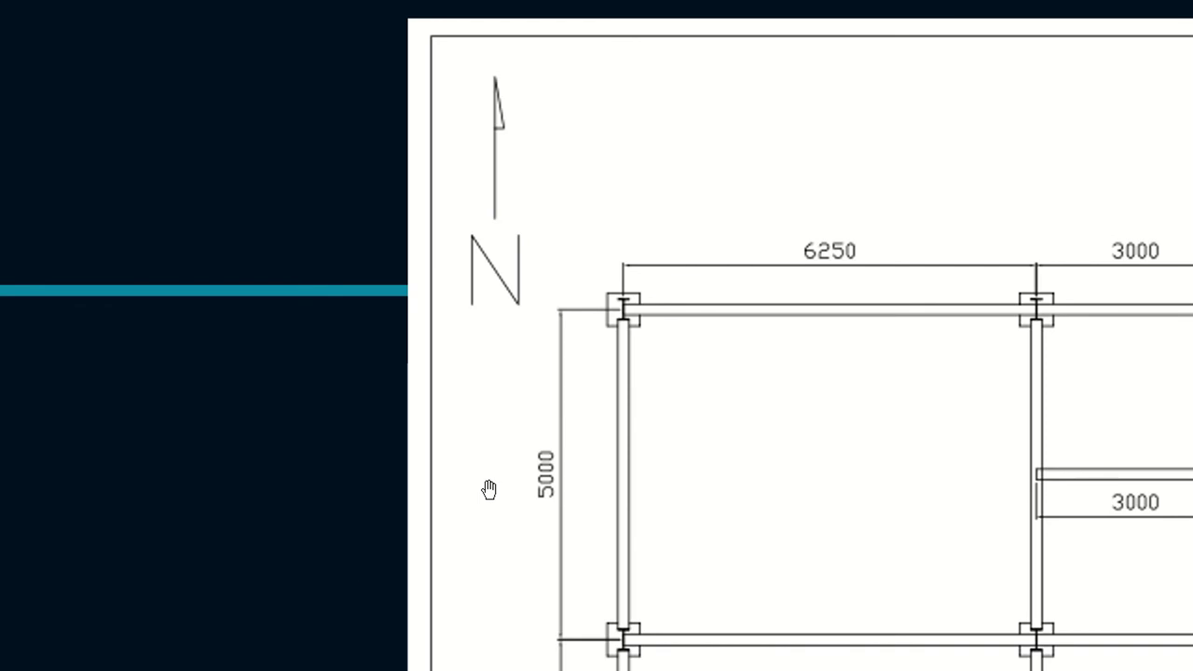
key("alt+Tab")
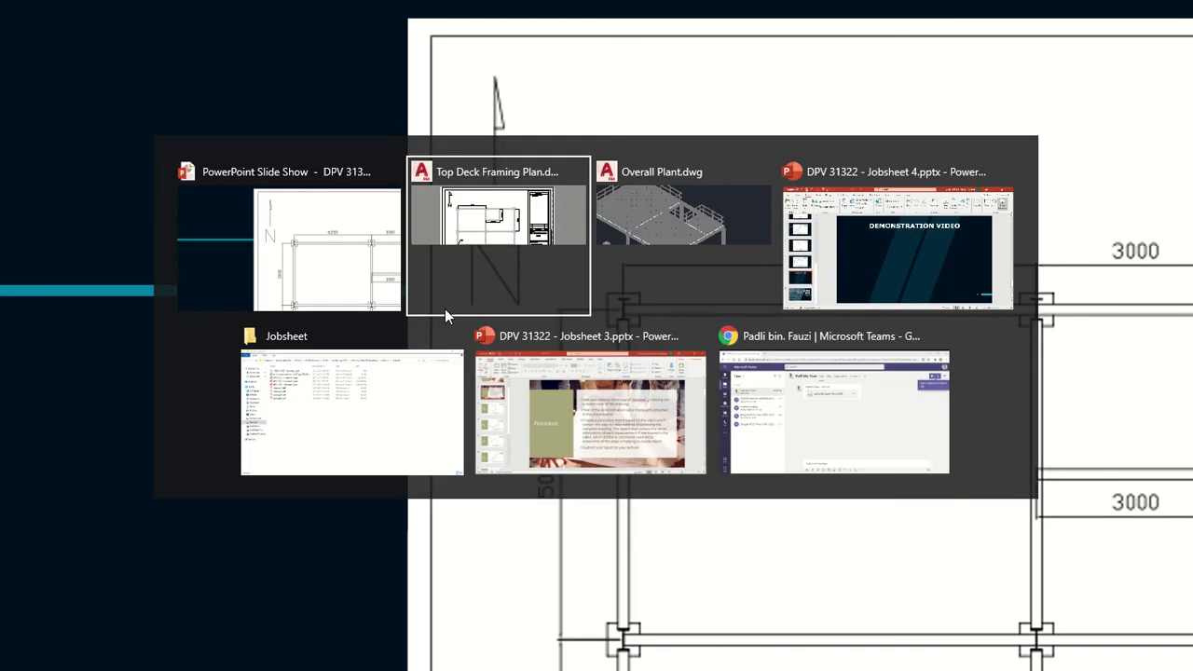
left_click(445, 309)
scroll(444, 308, "down", 3)
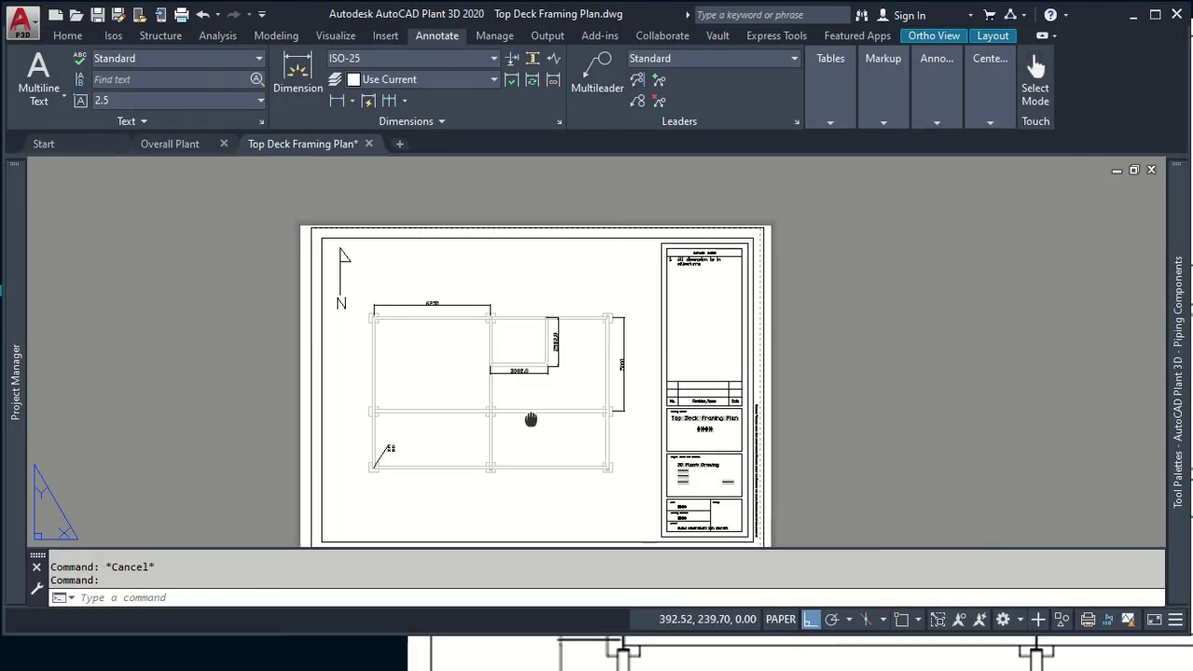
middle_click_drag(540, 419, 548, 416)
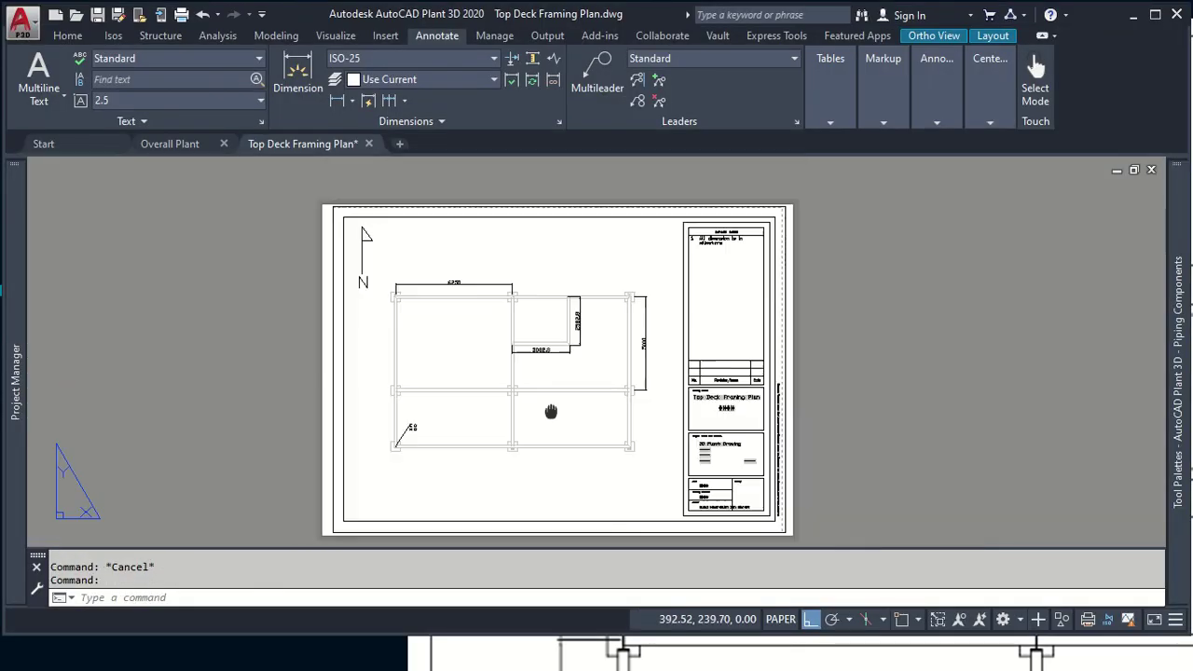
left_click(368, 145)
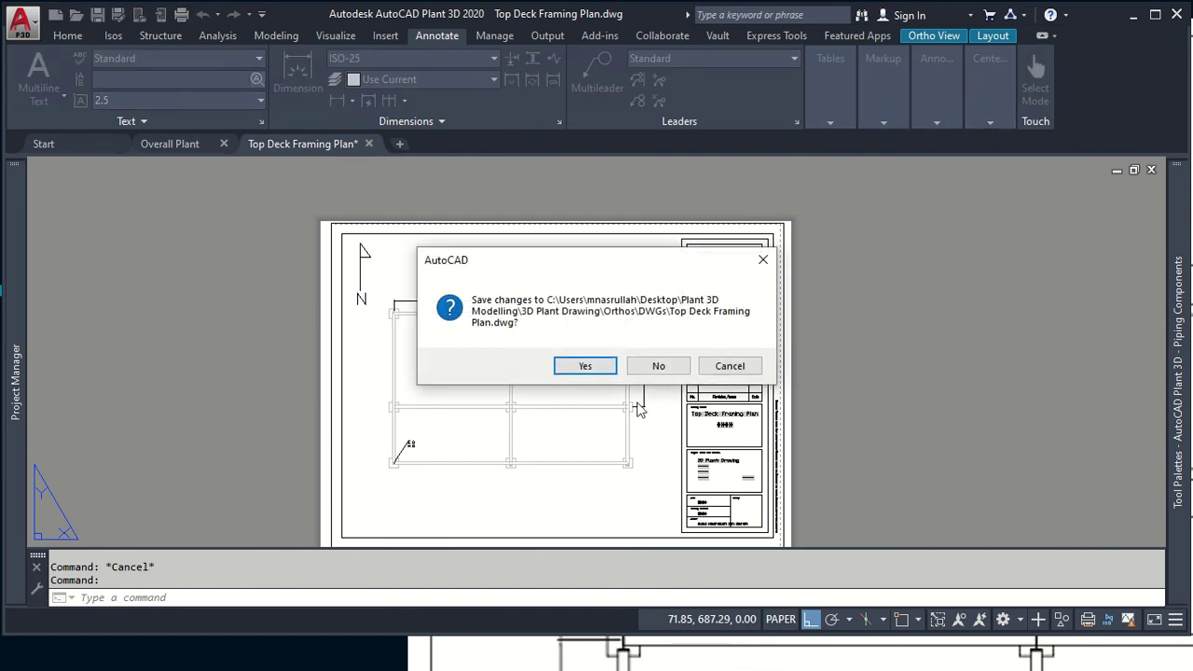
left_click(584, 366)
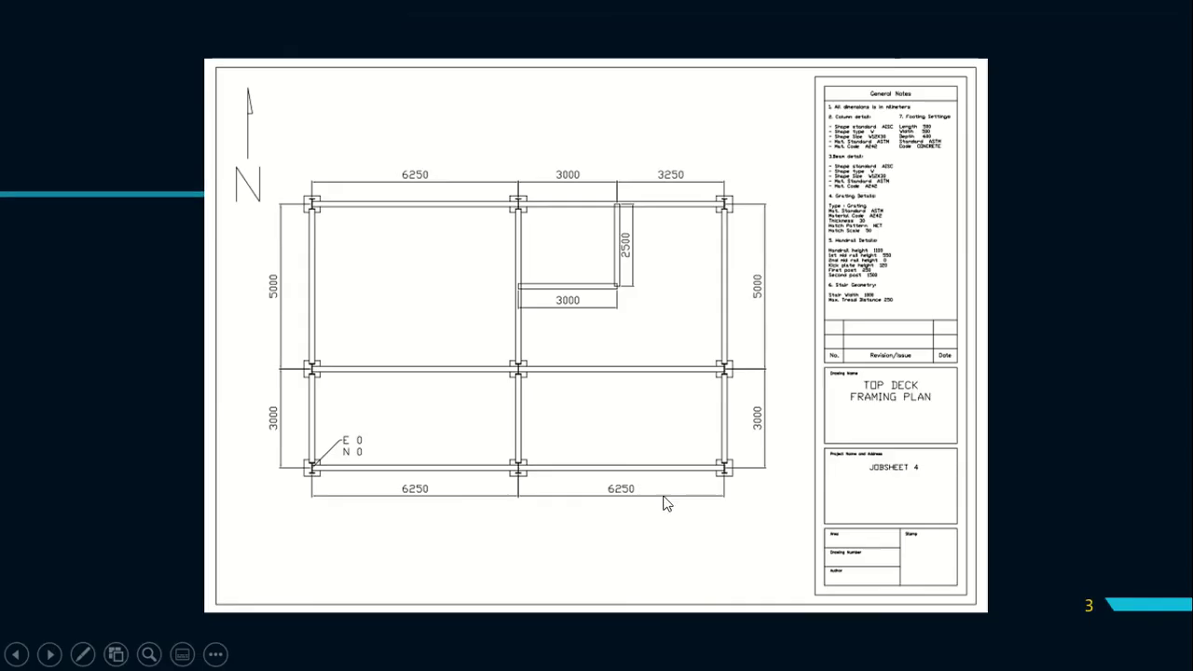
Step: Advance the slide show to slide 4, the Key Elevation sheet with Looking East and North views
left_click(656, 492)
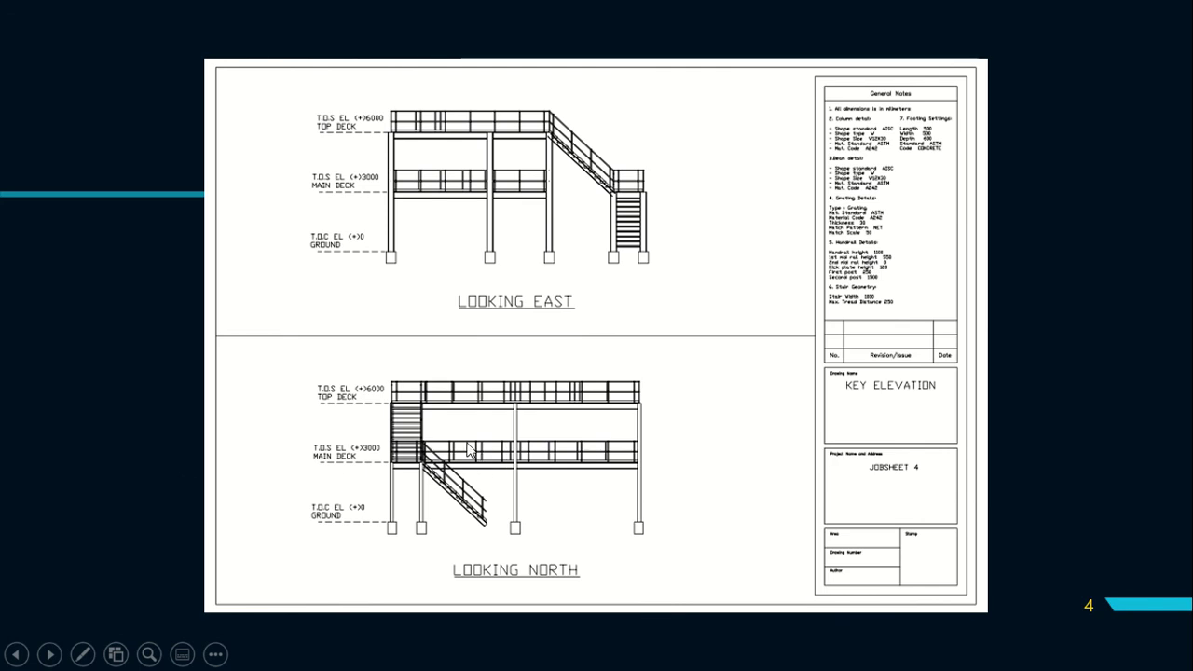
key("alt+Tab")
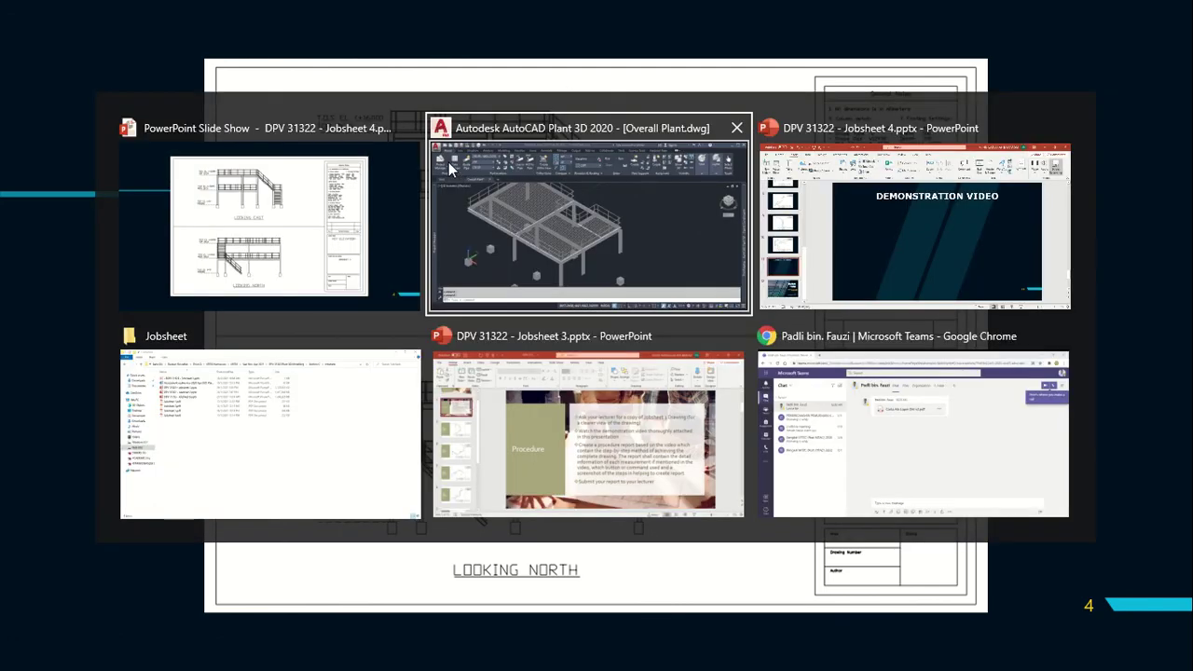
Step: Switch on the StructureMain Deck layer in Overall Plant from the Layers drop-down
left_click(435, 162)
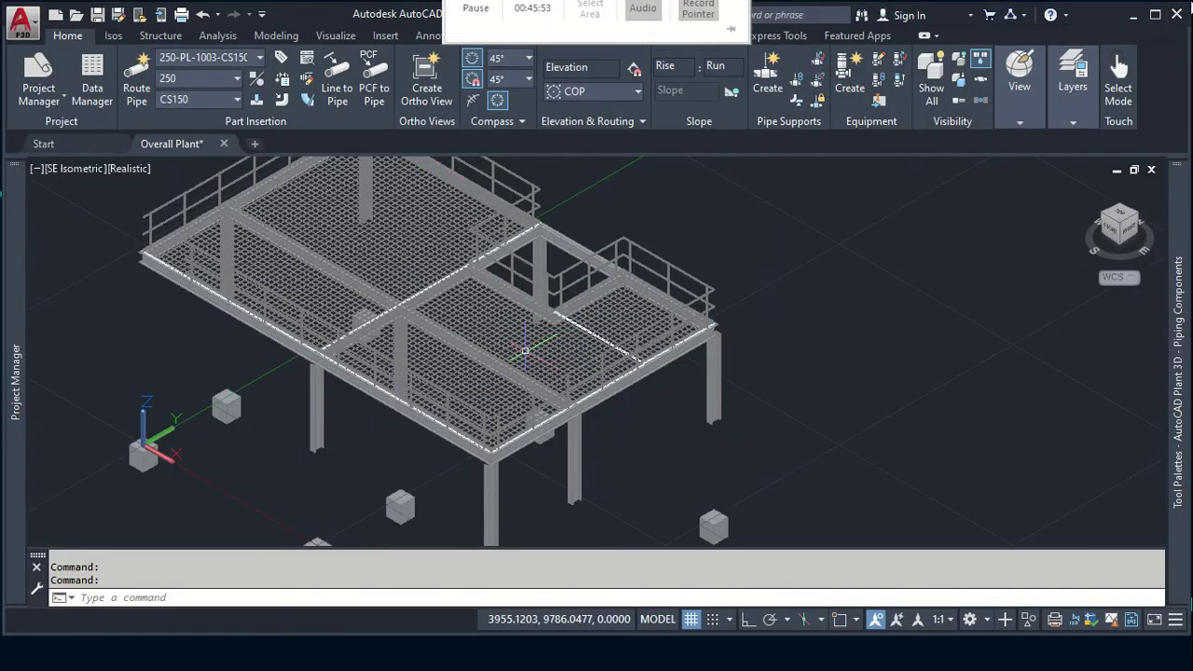
left_click(1081, 110)
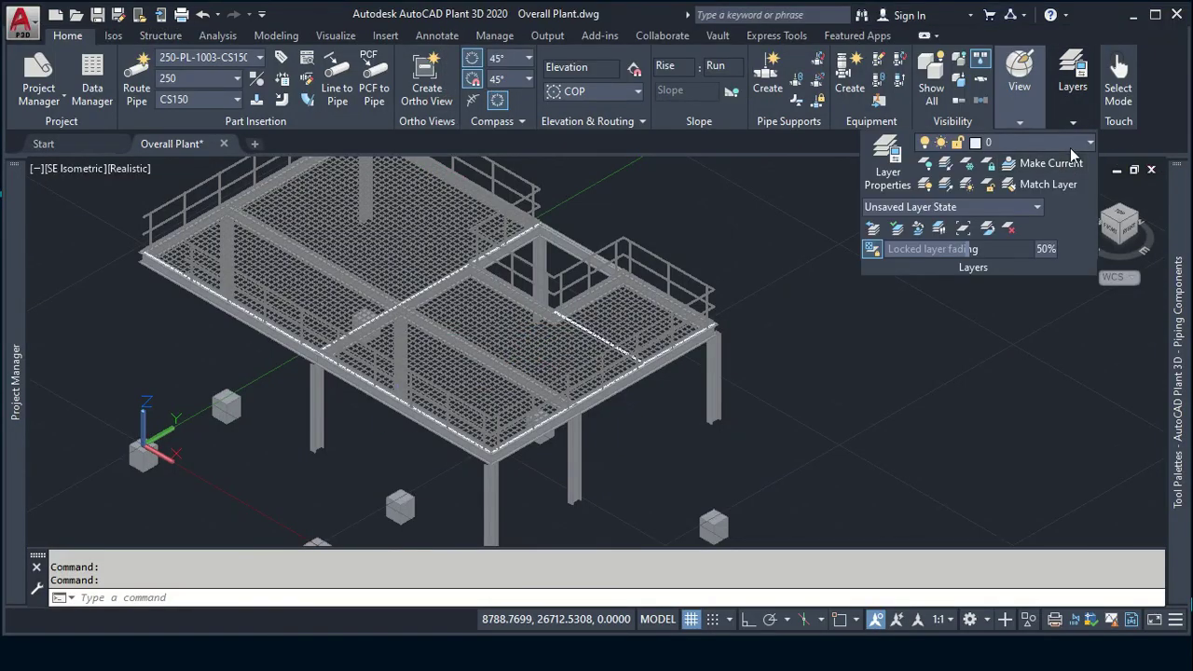
left_click(1074, 146)
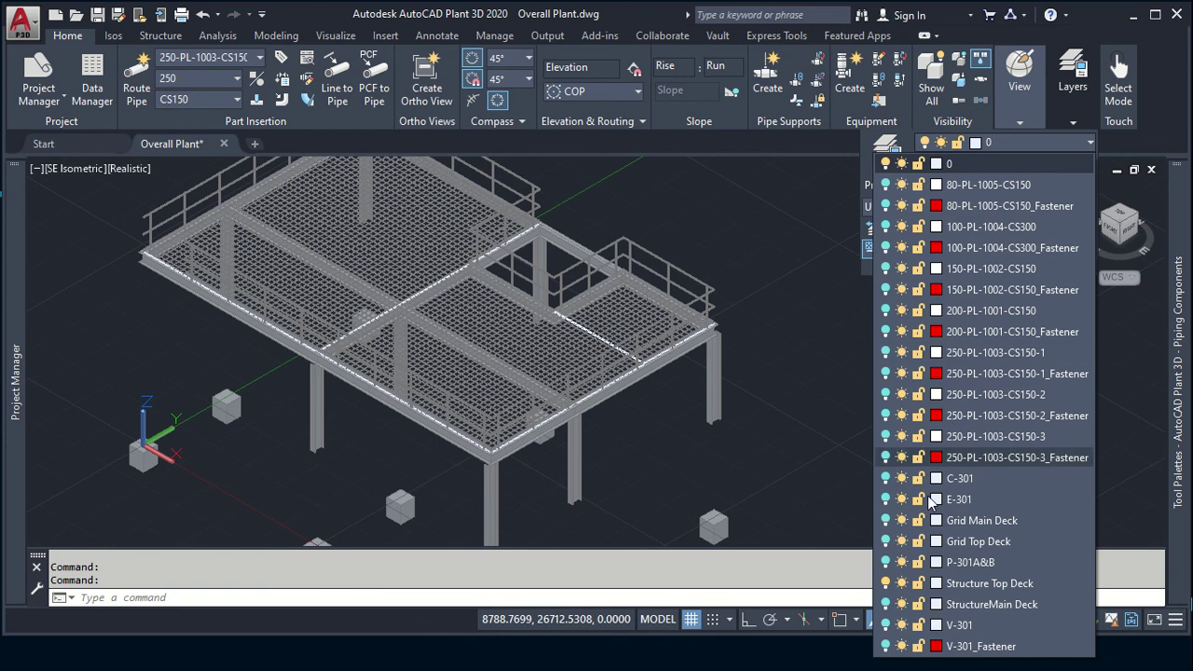
left_click(885, 604)
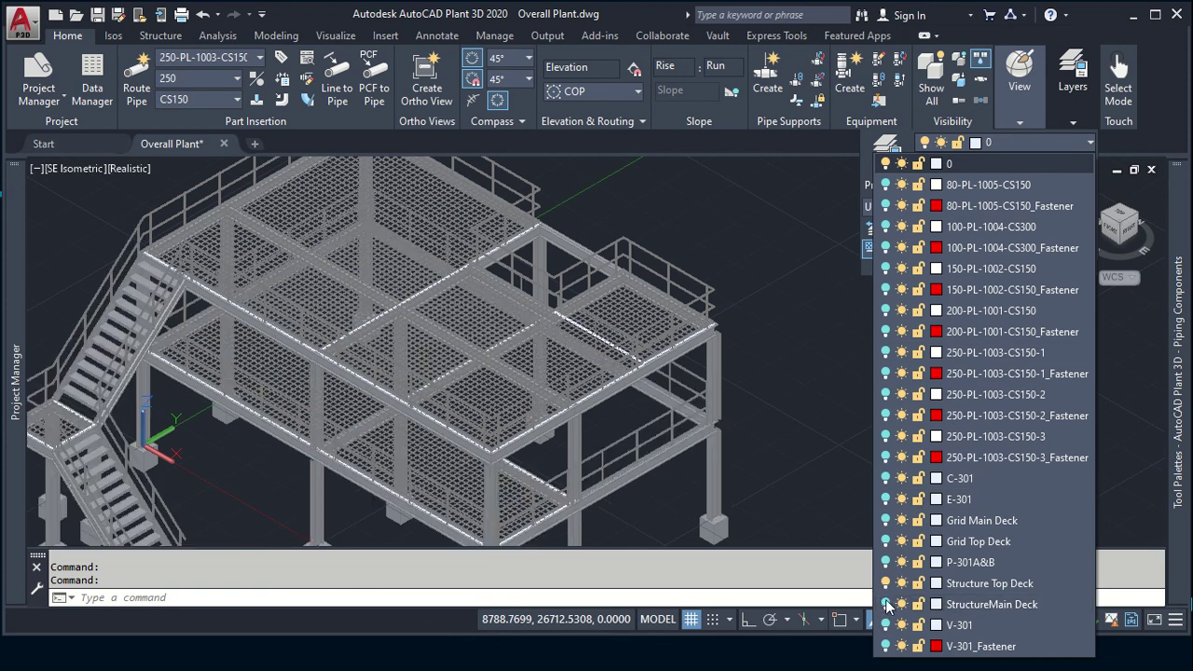
key("Escape")
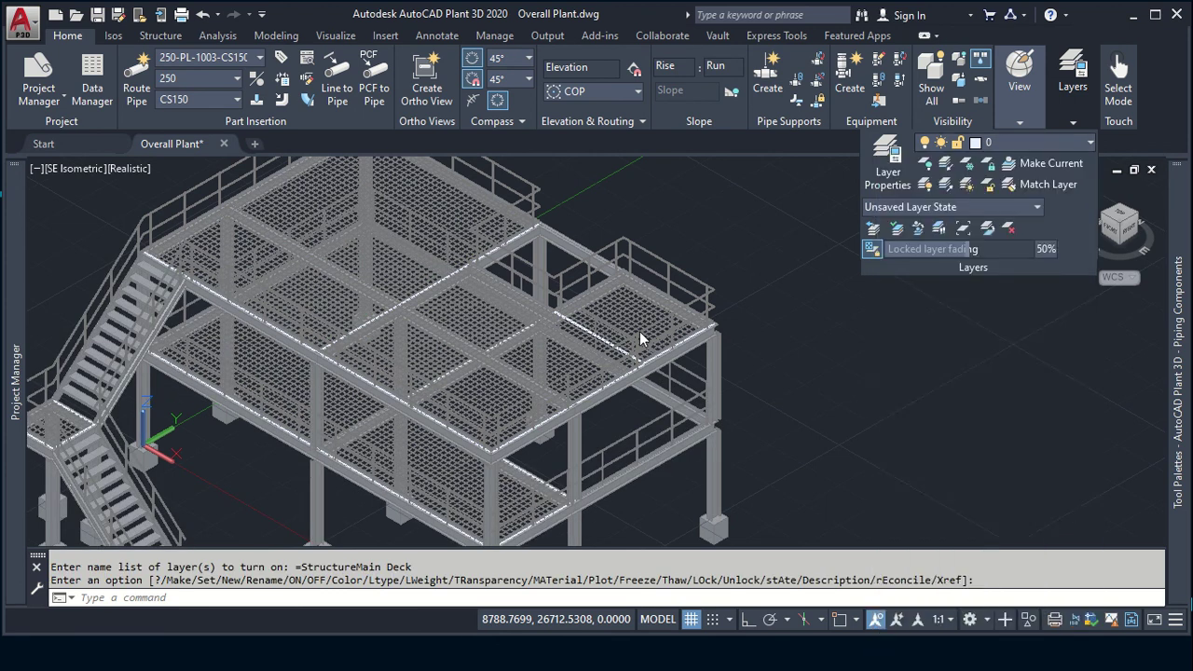
scroll(652, 337, "down", 2)
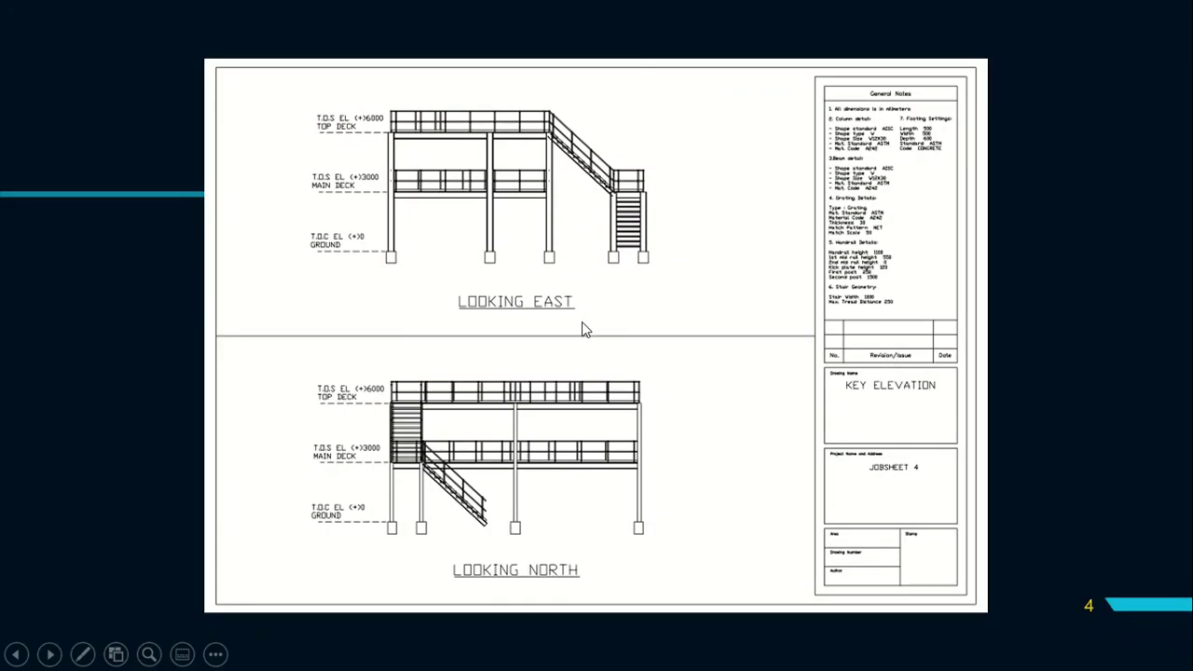
key("alt+Tab")
left_click(677, 295)
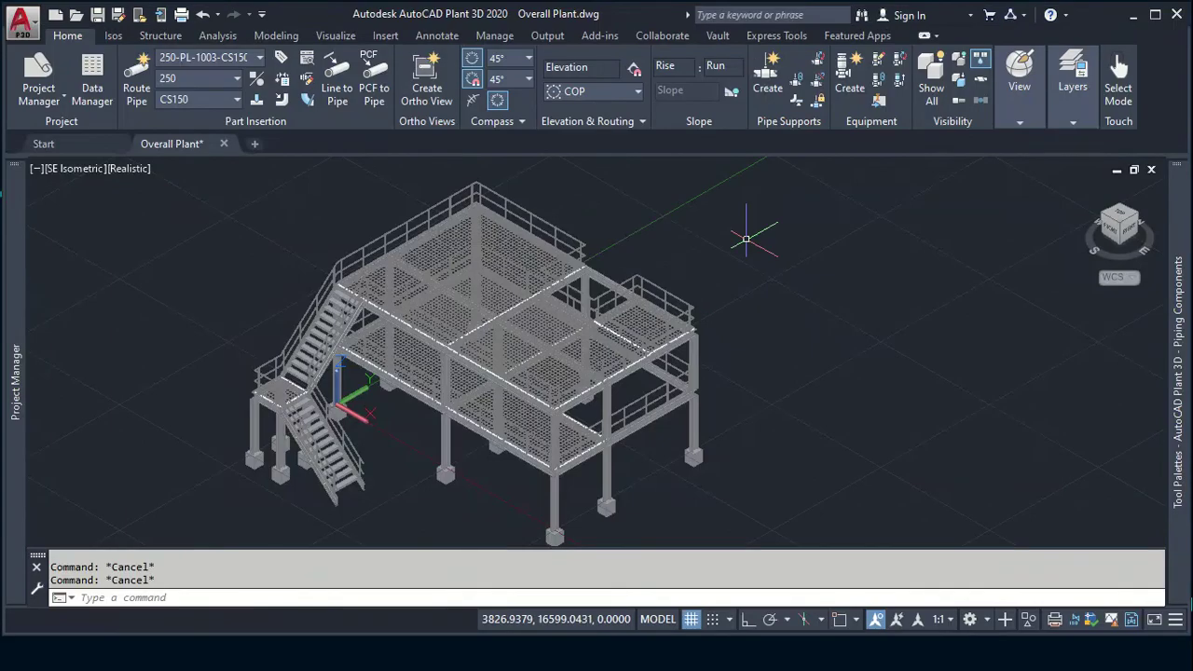
Step: View Overall Plant from the LEFT ViewCube face and expand Project Manager's orthographic drawings
left_click(1105, 222)
left_click(1115, 232)
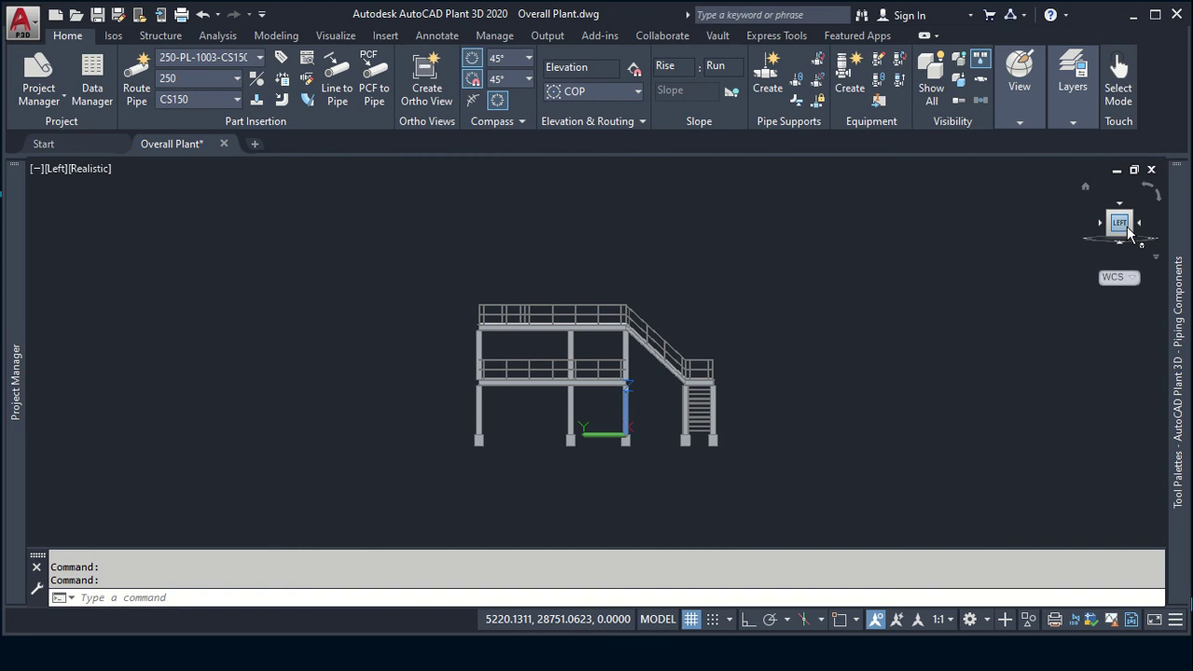
scroll(625, 396, "up", 3)
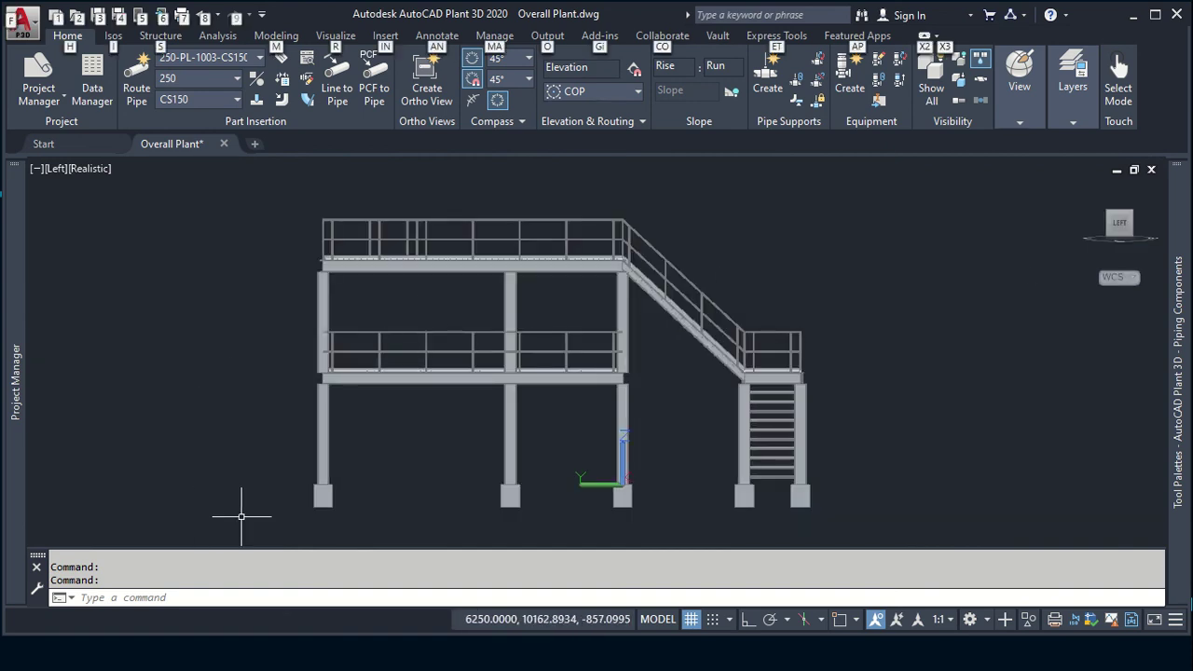
key("alt+Tab")
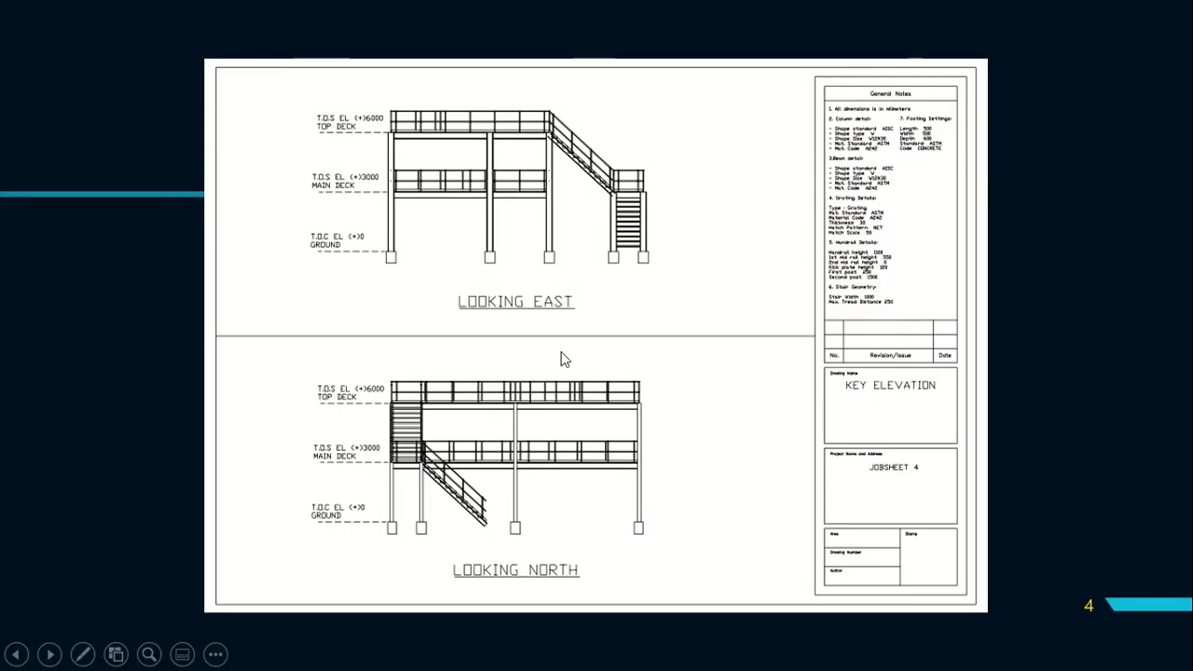
key("alt+Tab")
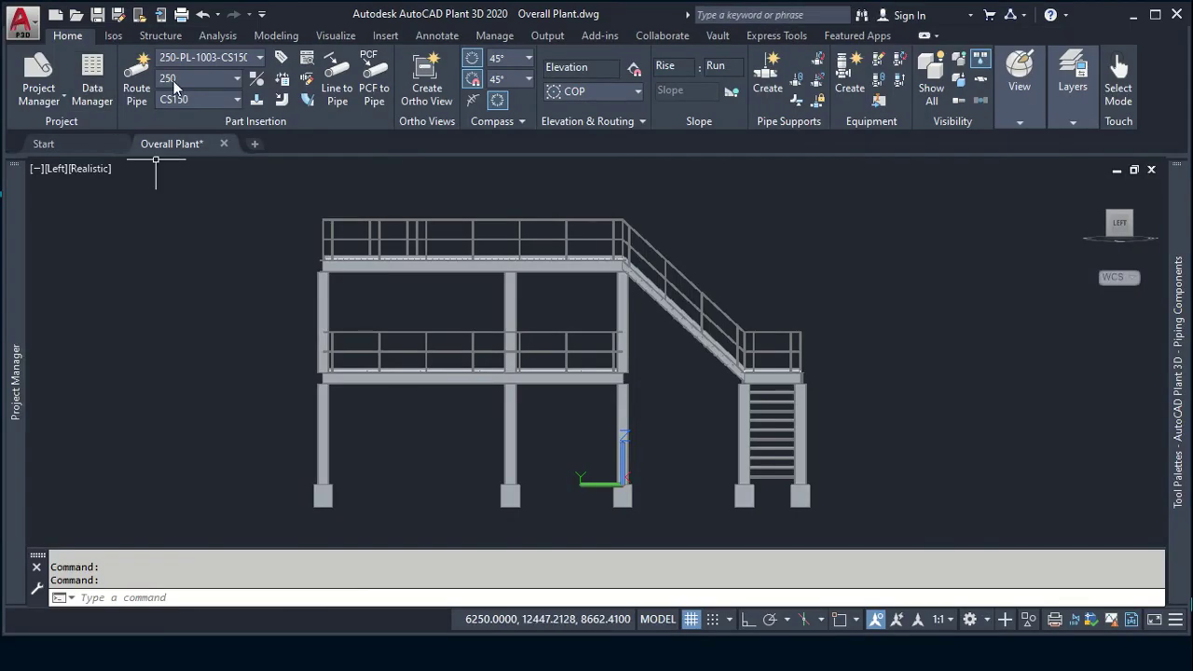
left_click(39, 77)
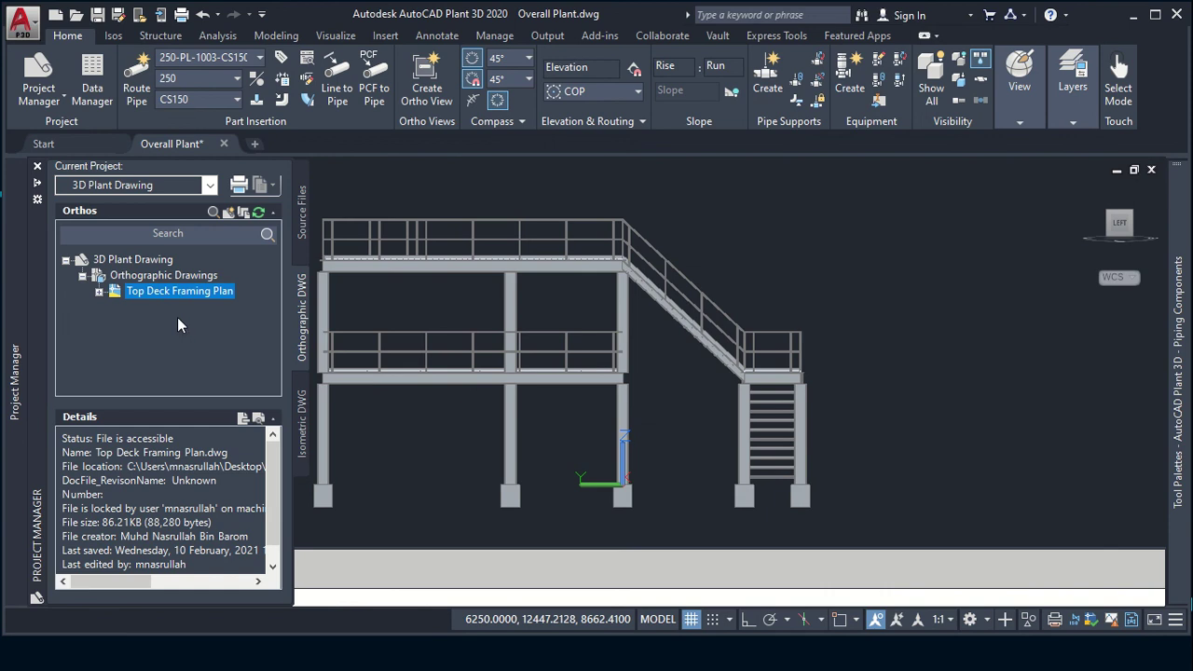
Step: Create a new orthographic drawing named Key Elevation, entering the author's name
right_click(164, 284)
left_click(201, 292)
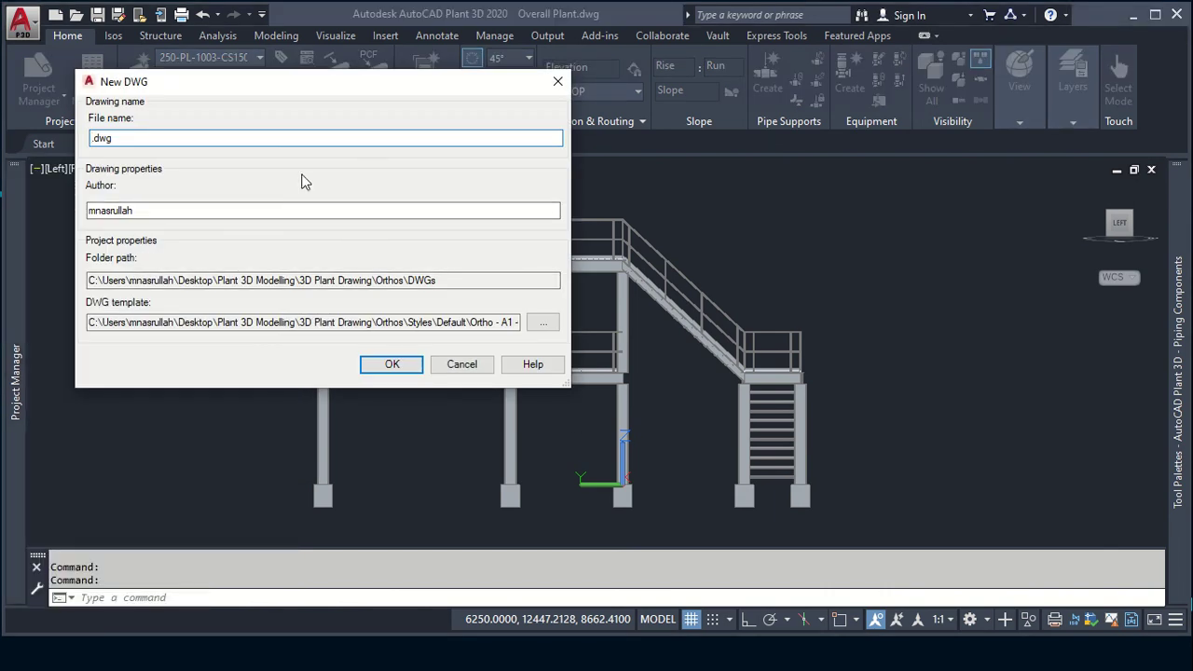
type("k")
double_click(187, 207)
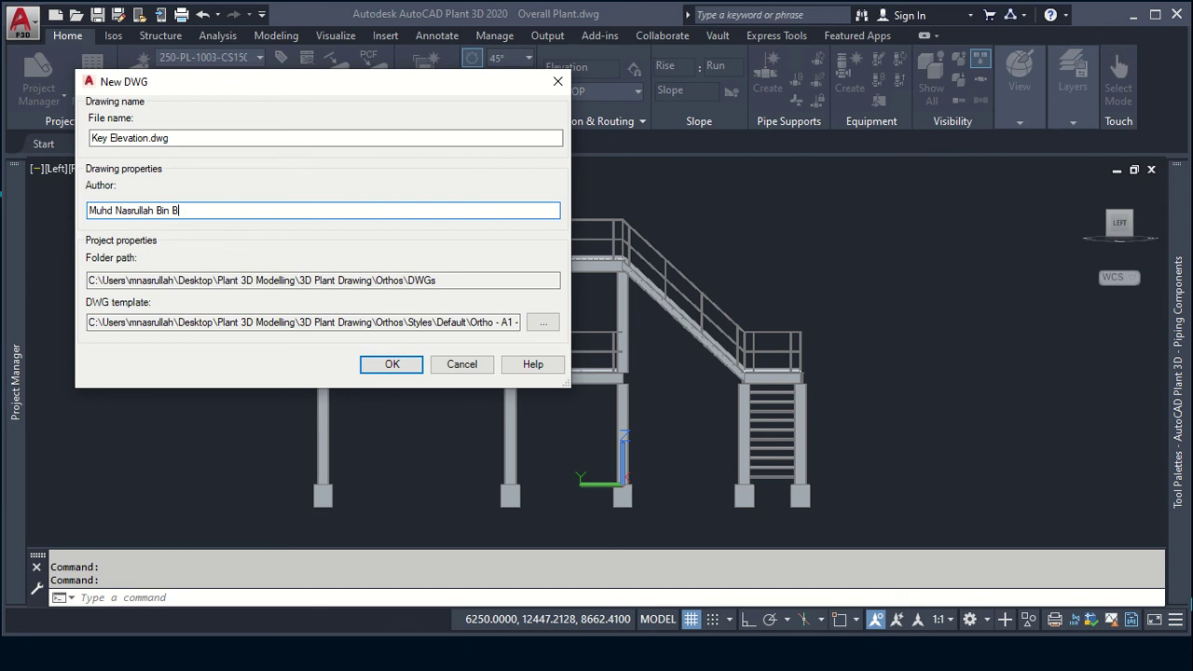
left_click(381, 363)
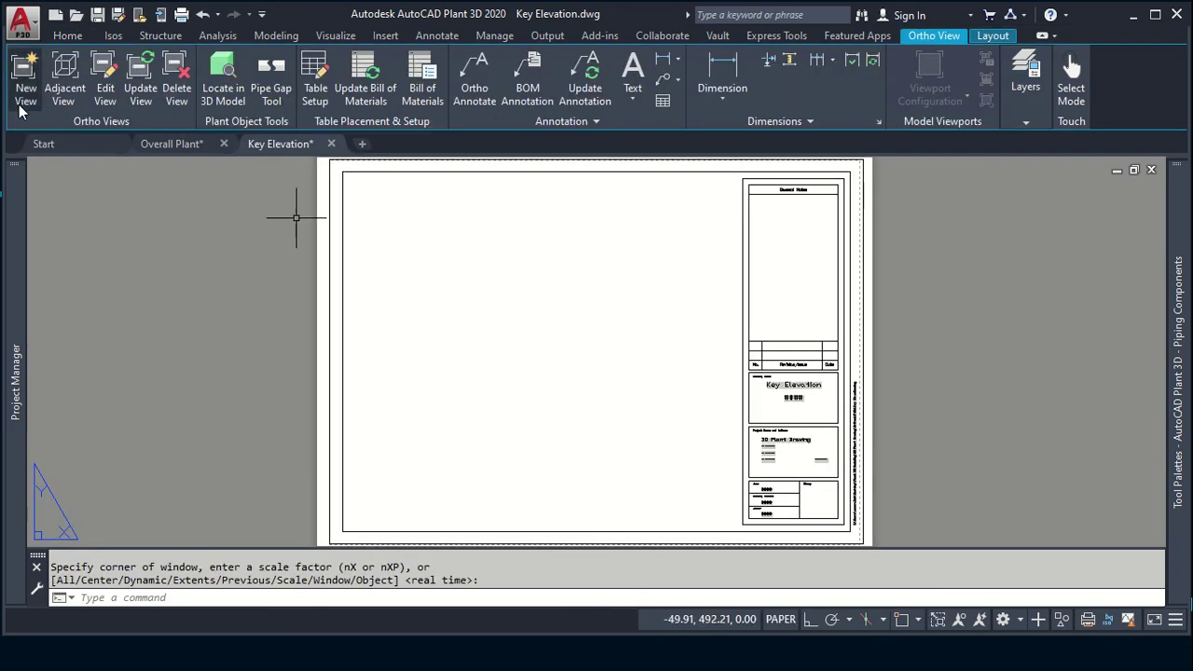
Step: Define a Left ortho view of Overall Plant at 1:30 with Paper Check on, and accept it
left_click(20, 110)
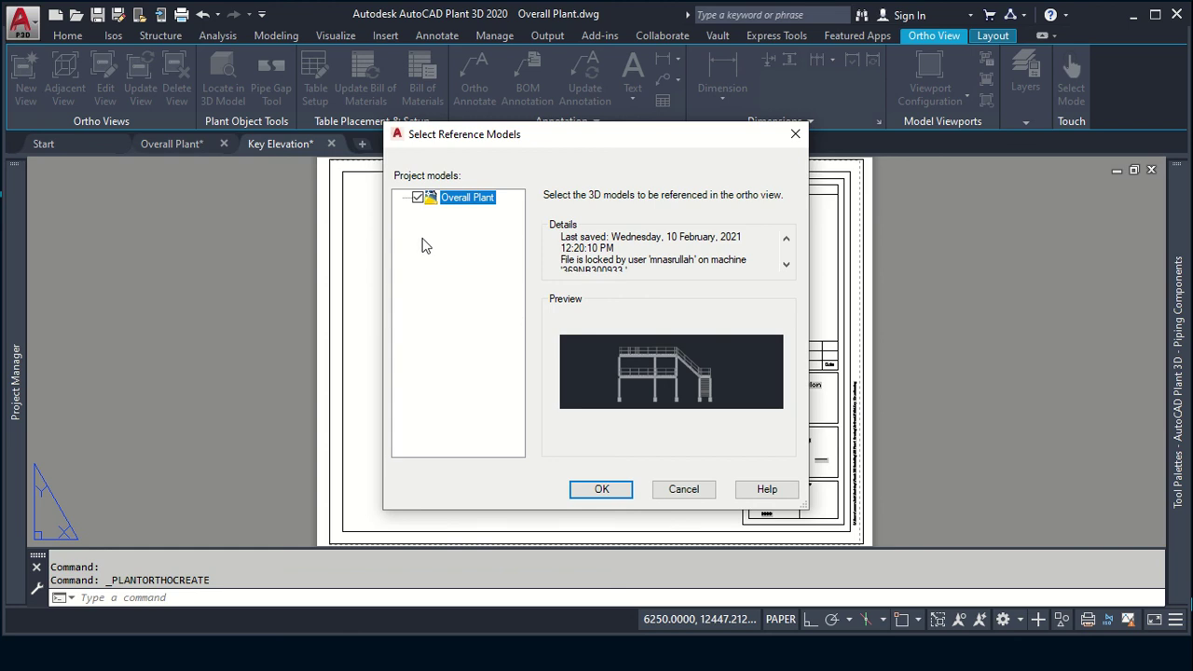
left_click(575, 489)
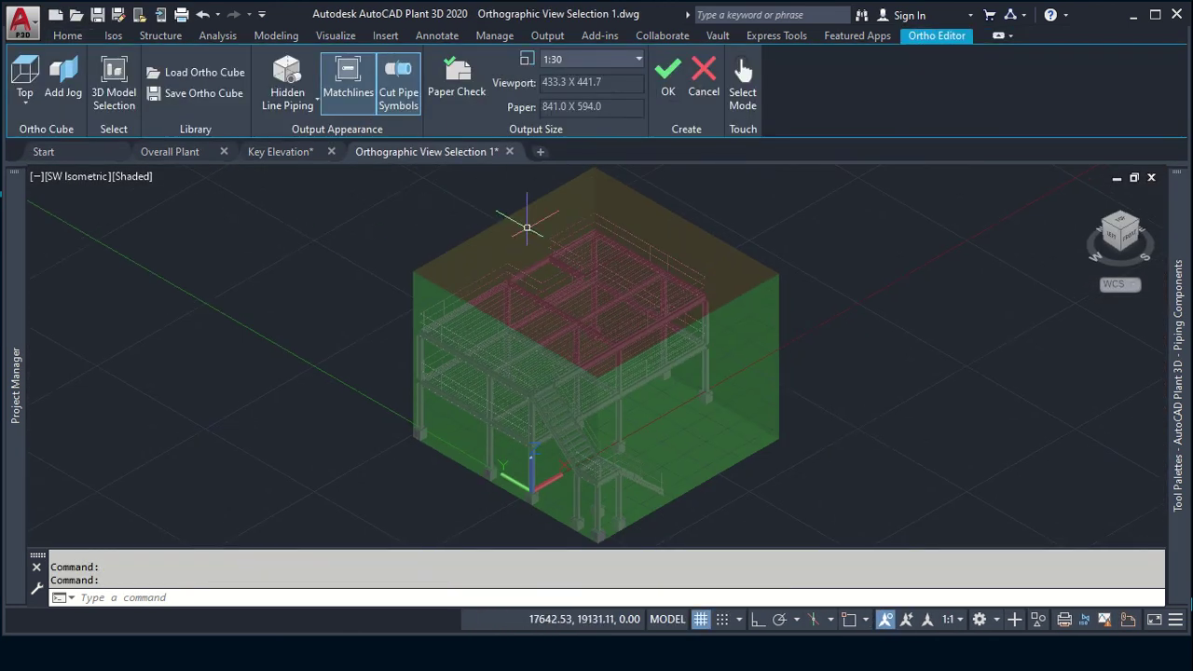
mouse_move(1119, 232)
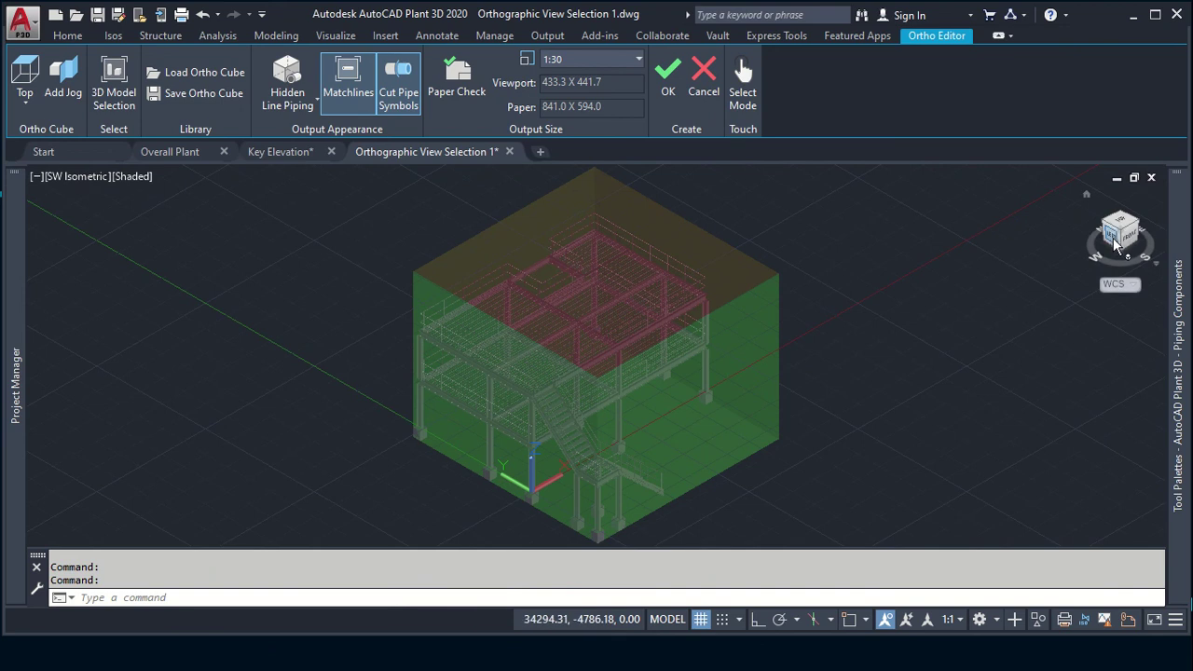
left_click(1113, 235)
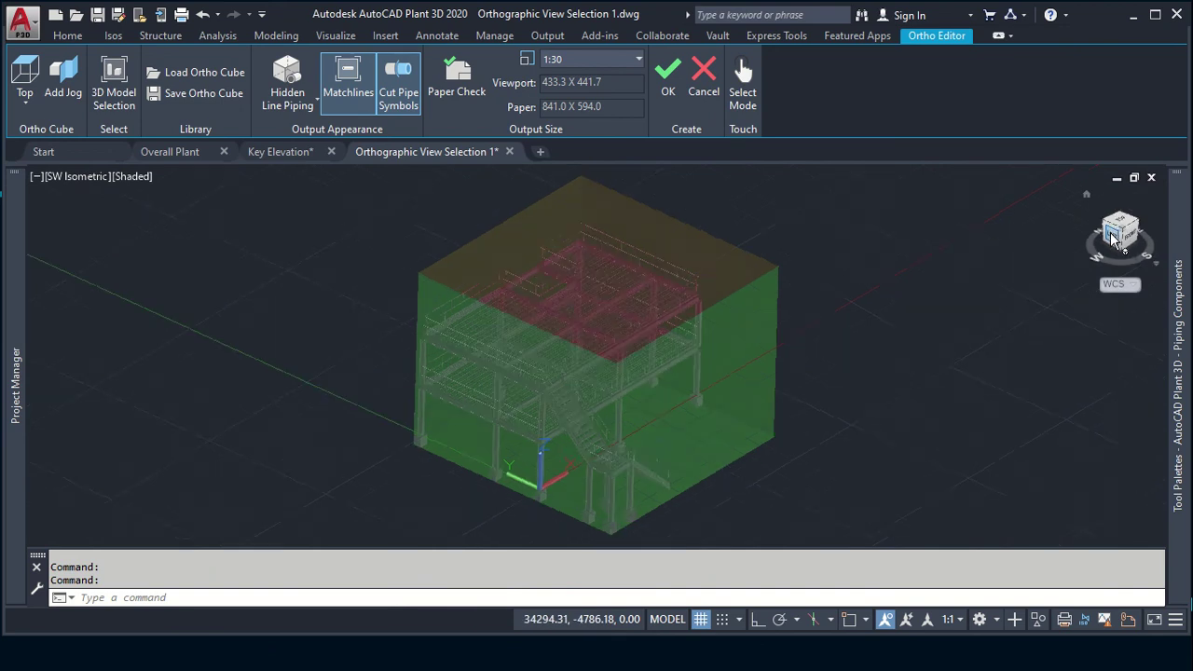
left_click(24, 89)
left_click(59, 213)
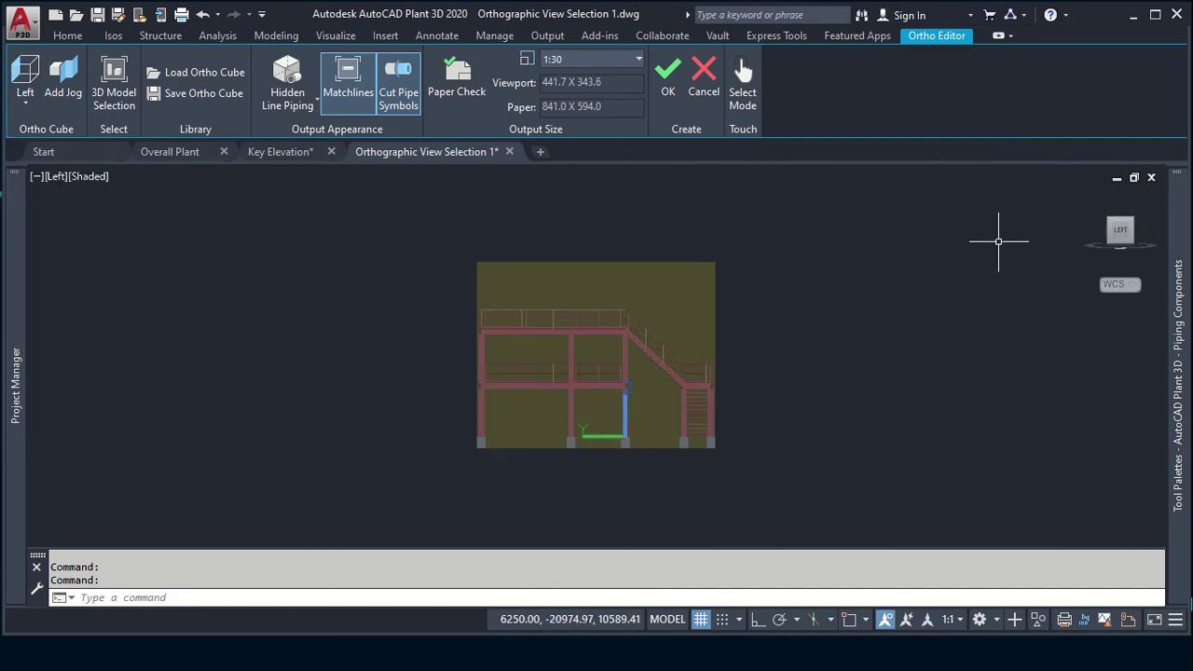
mouse_move(1121, 231)
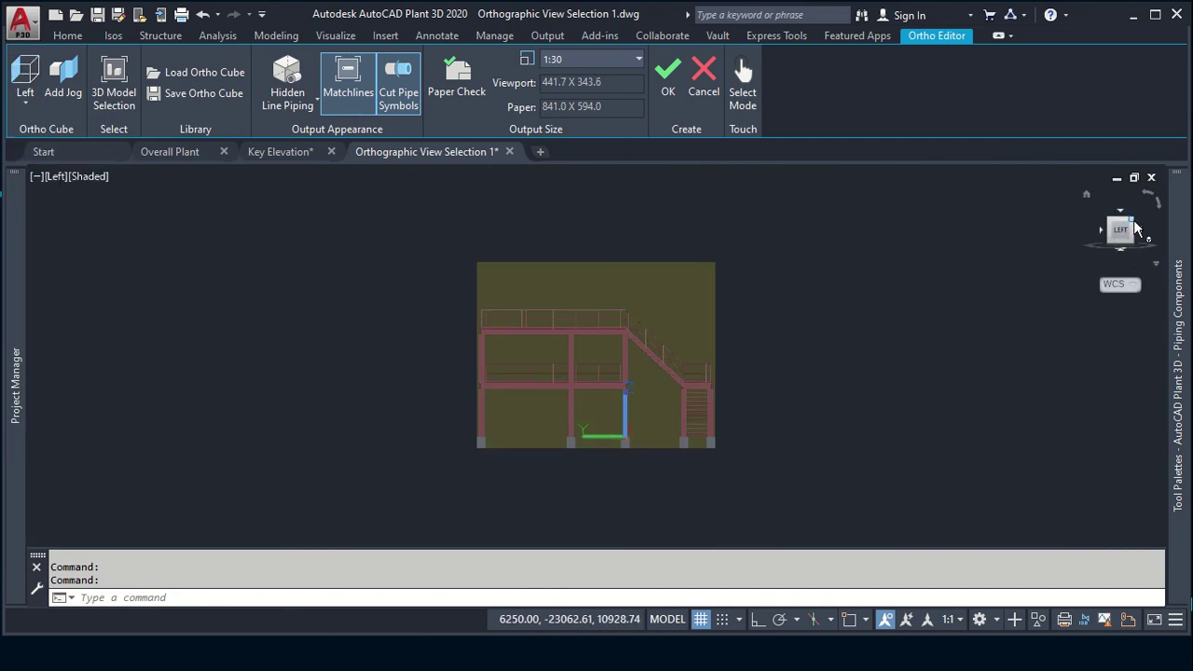
left_click(1133, 222)
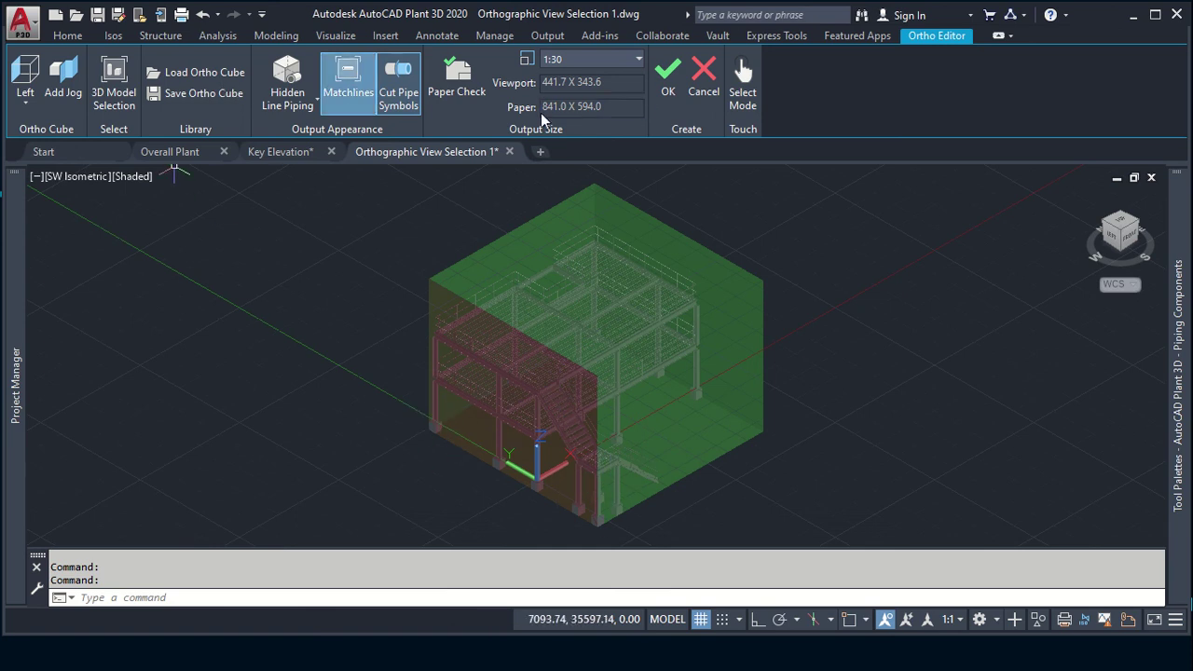
left_click(462, 88)
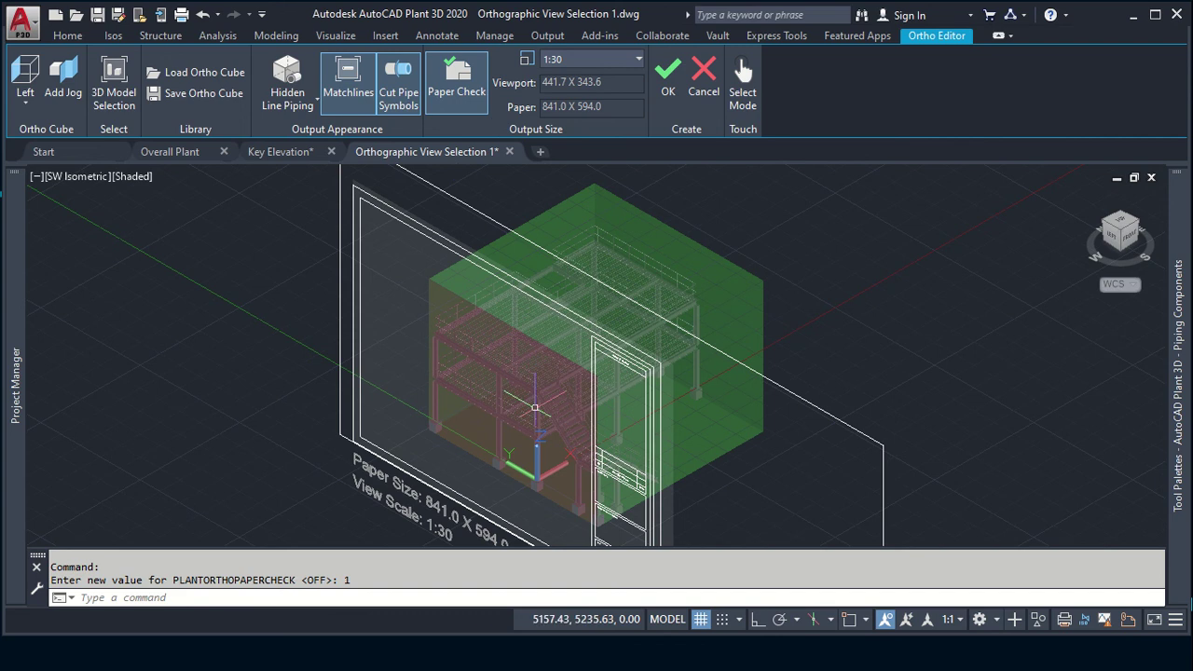
mouse_move(1119, 234)
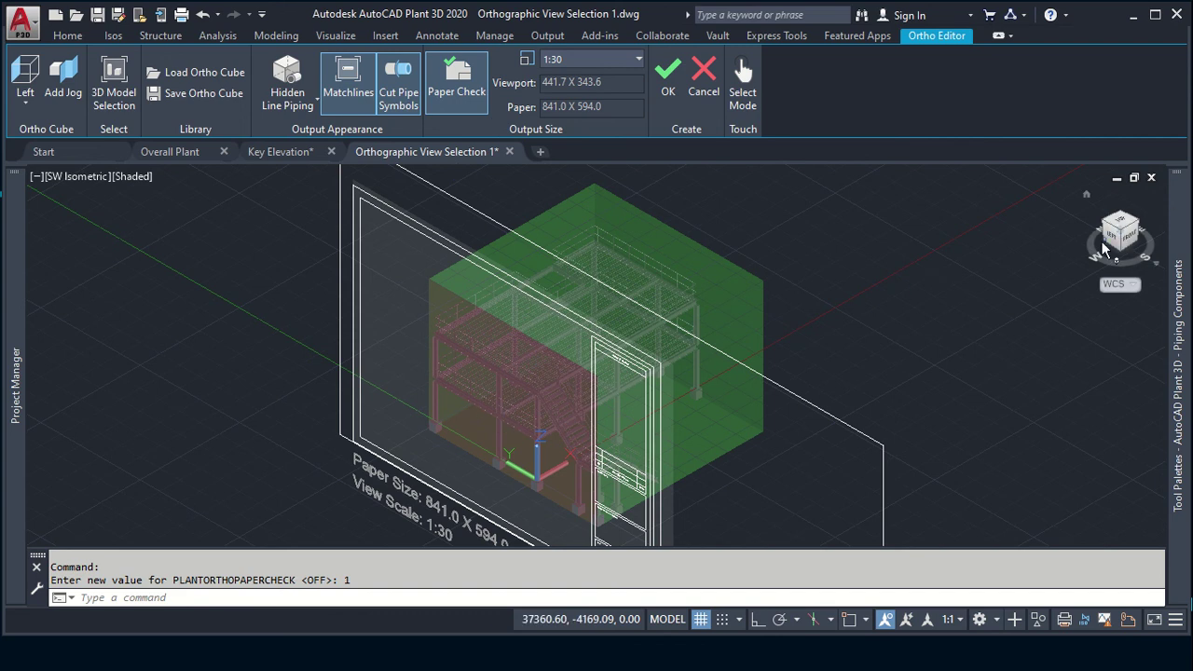
left_click(1115, 240)
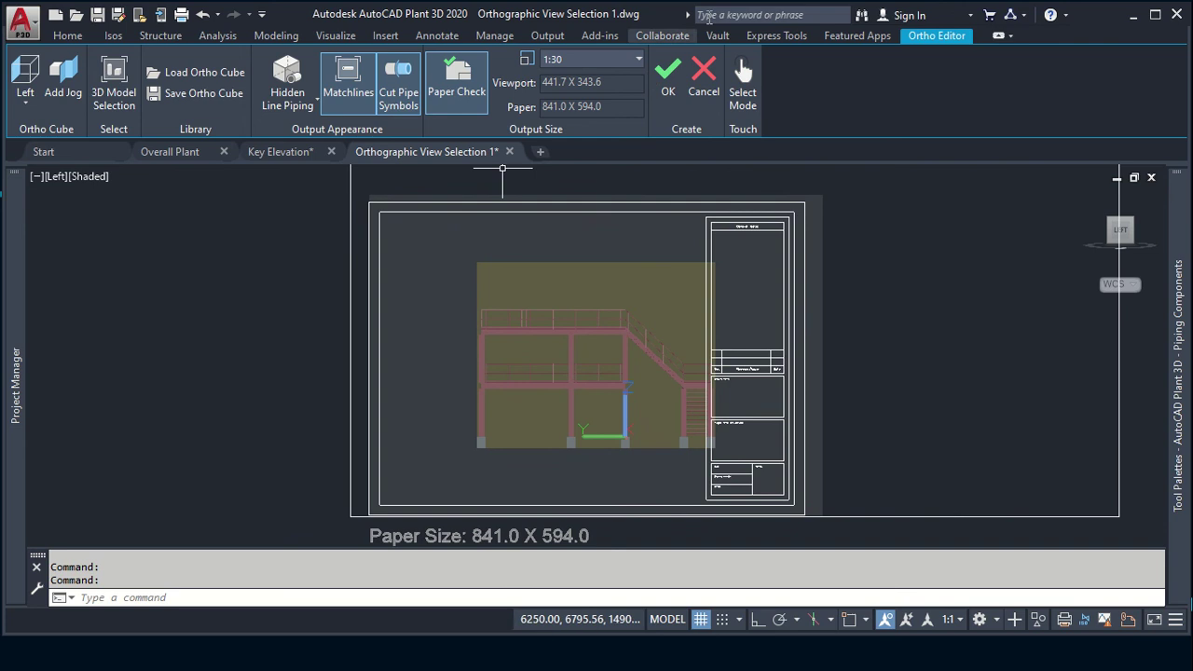
left_click(671, 89)
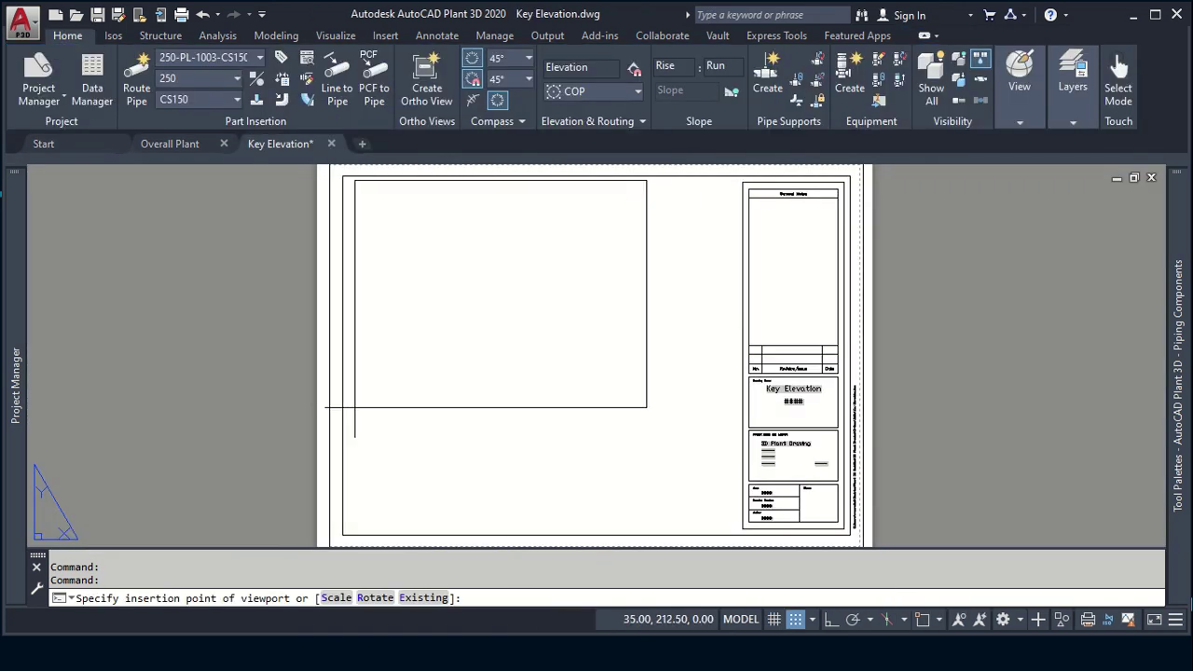
Step: Place the elevation viewport on the sheet and set its scale to 1:40
left_click(380, 408)
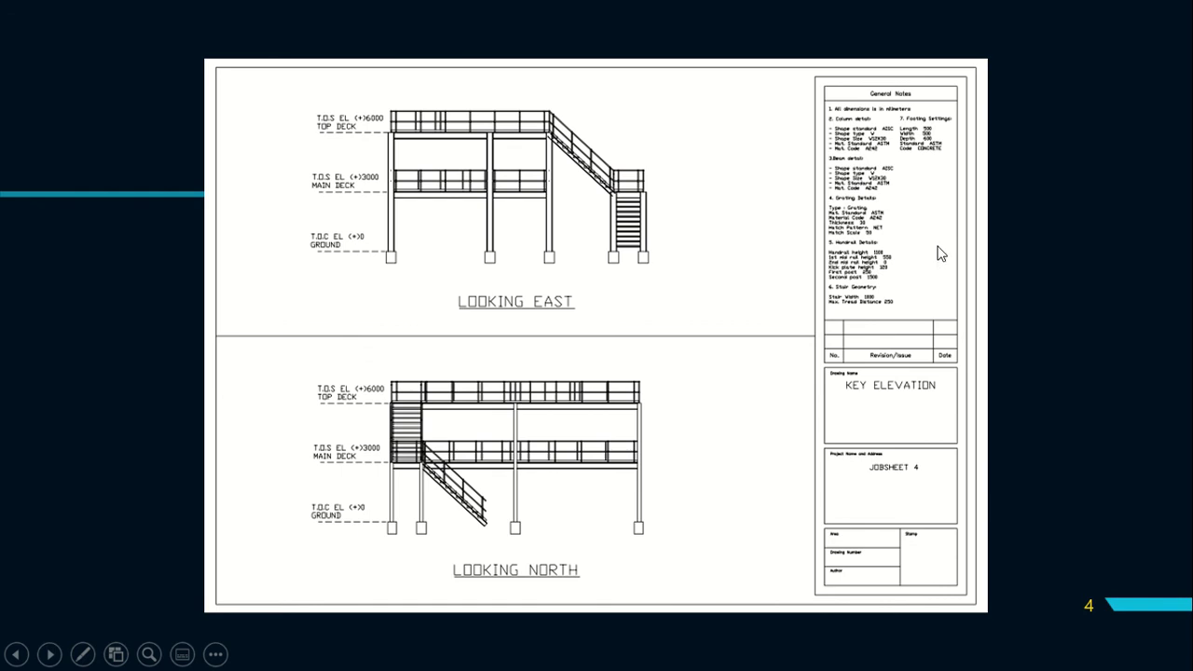
key("alt+Tab")
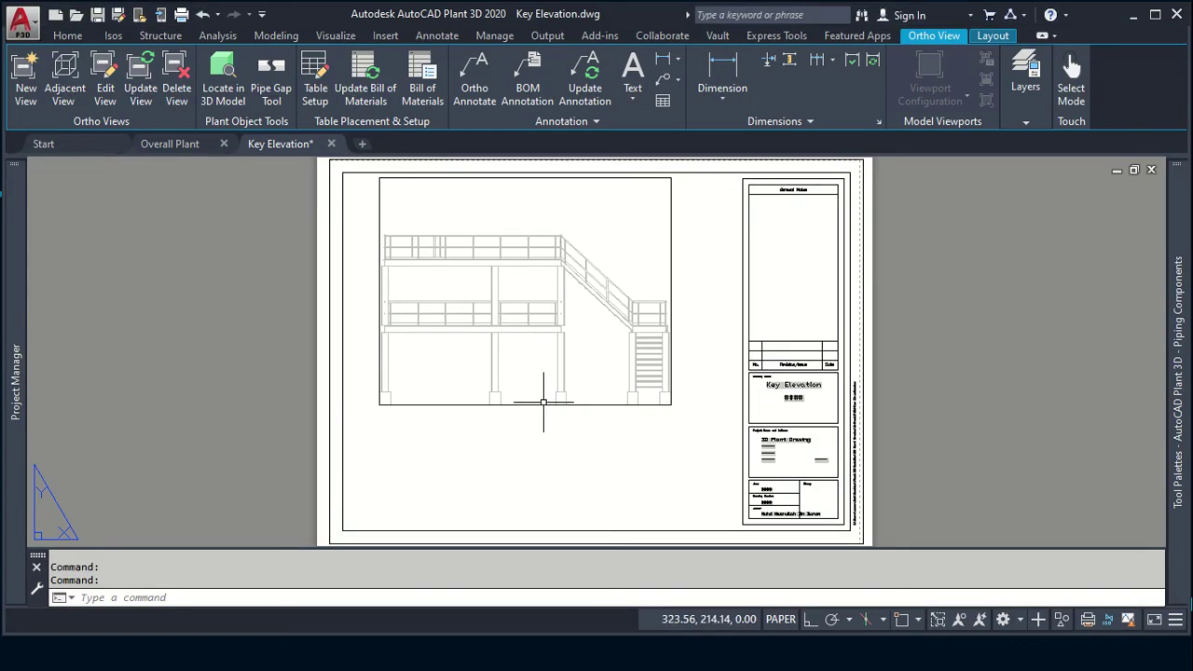
double_click(532, 338)
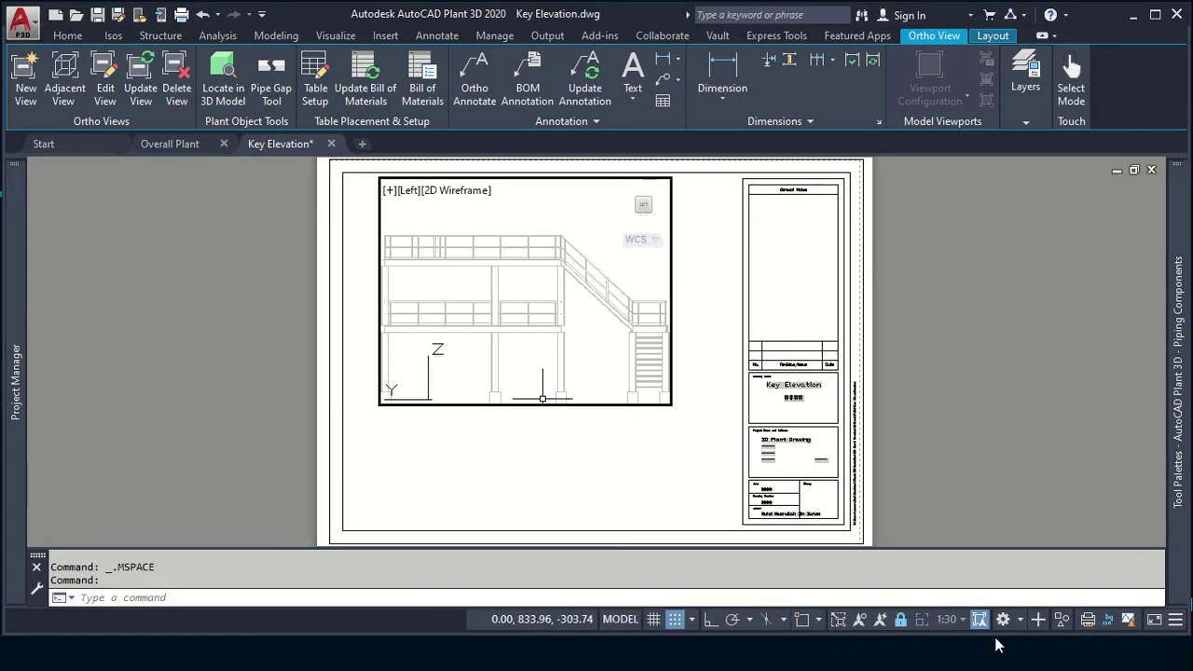
left_click(961, 618)
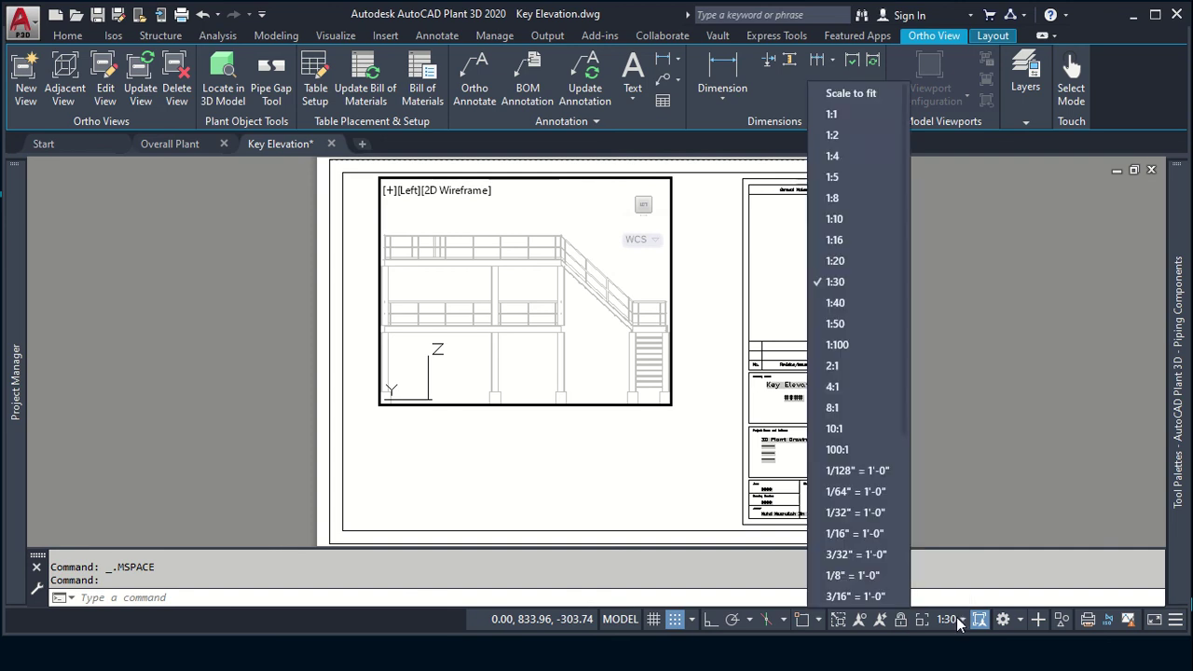
left_click(835, 260)
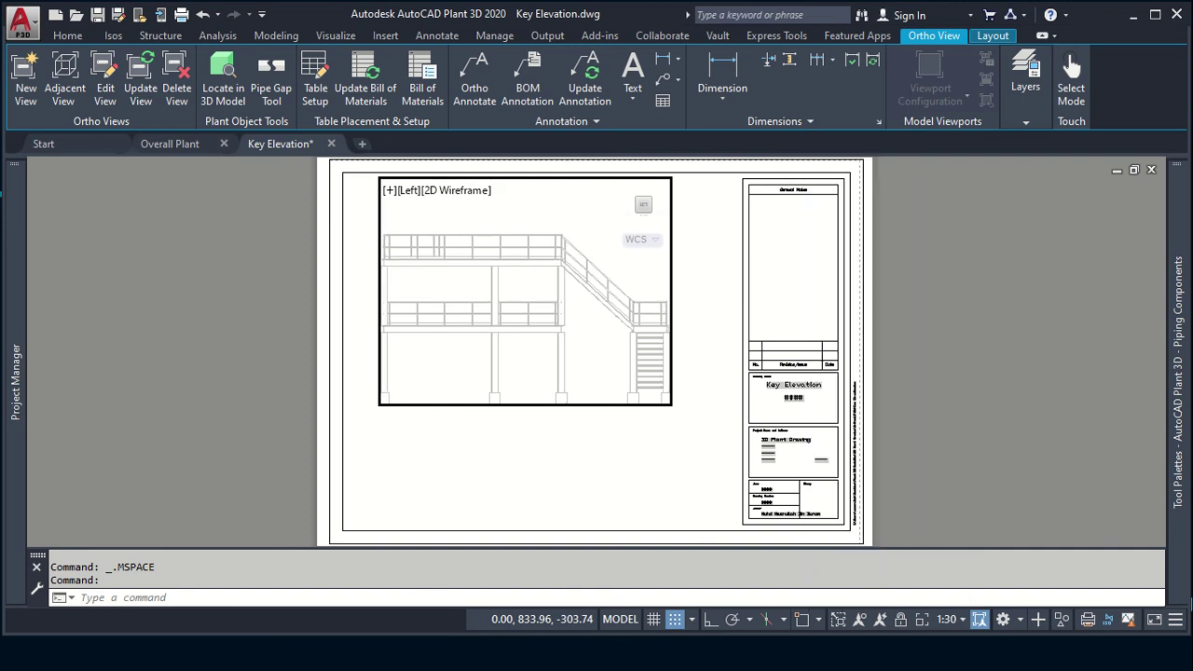
left_click(943, 622)
left_click(834, 302)
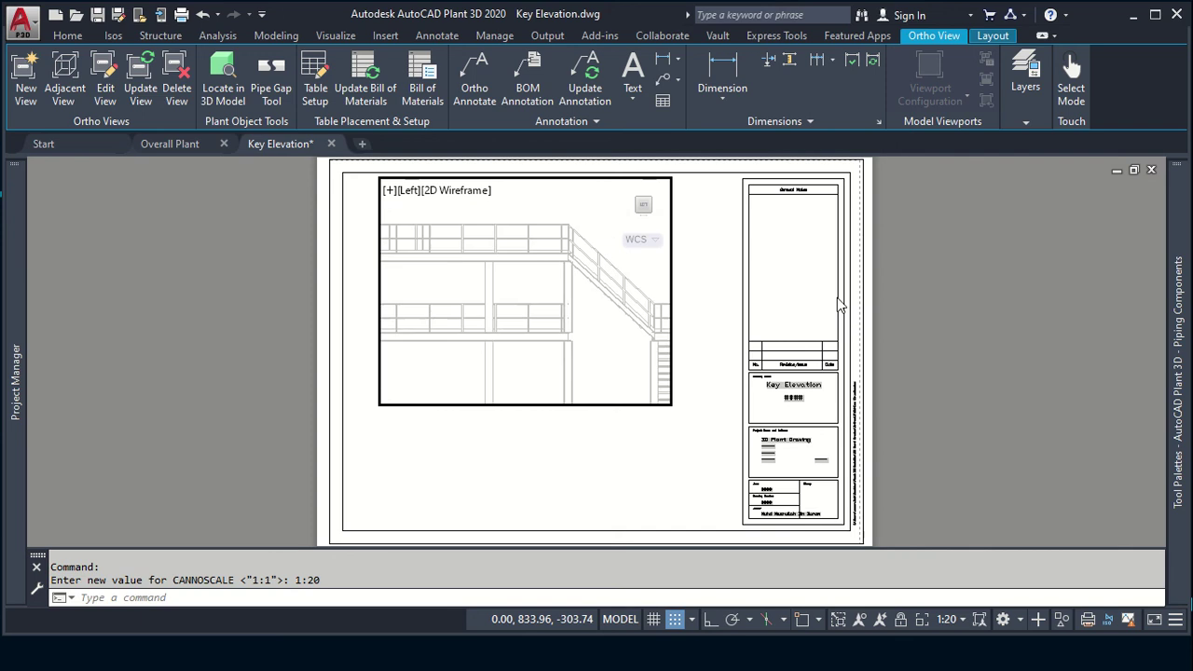
double_click(923, 308)
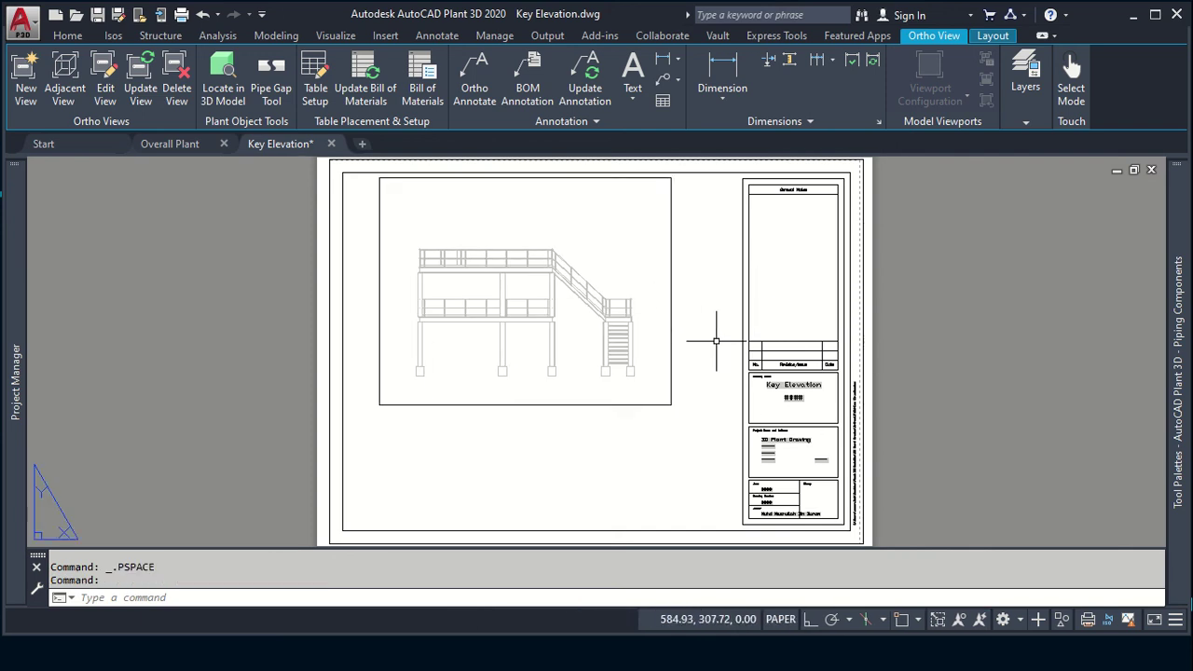
Step: Lock the viewport's scale and view, then select its frame
double_click(618, 324)
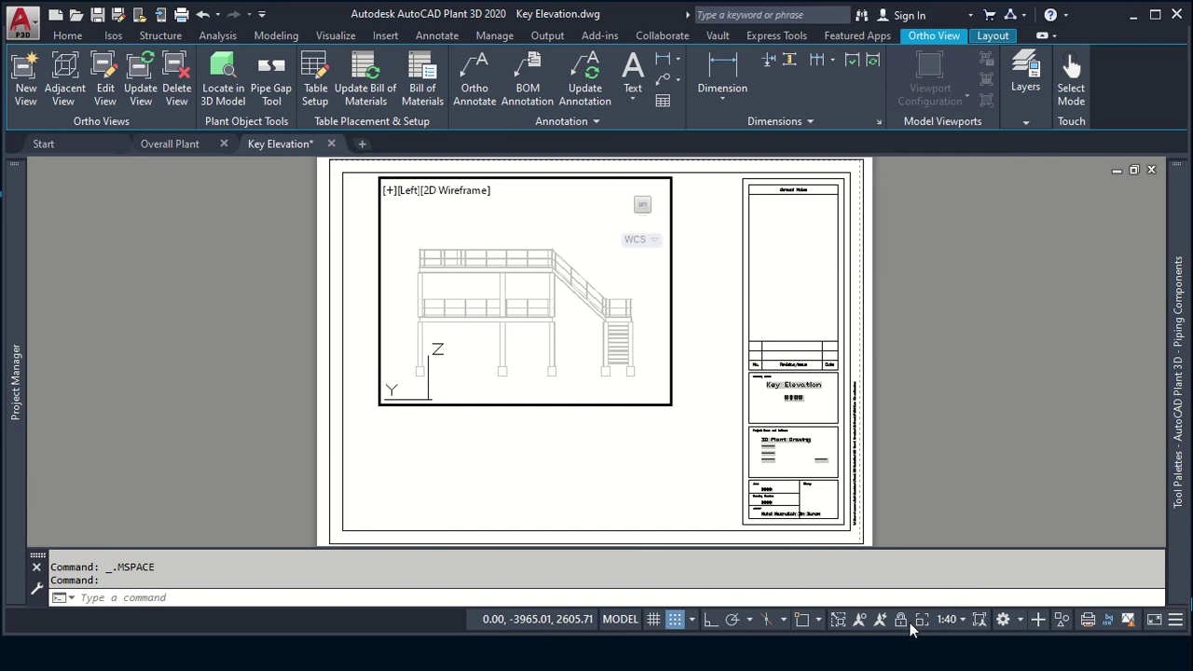
left_click(900, 620)
double_click(919, 372)
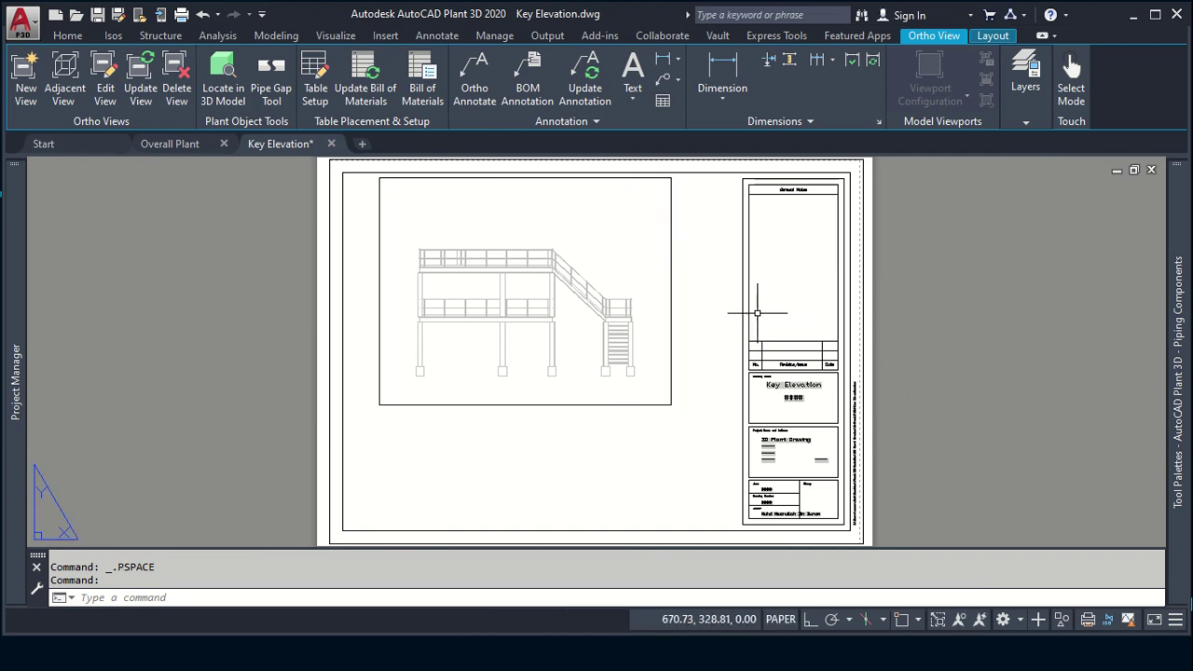
left_click(671, 246)
left_click(652, 248)
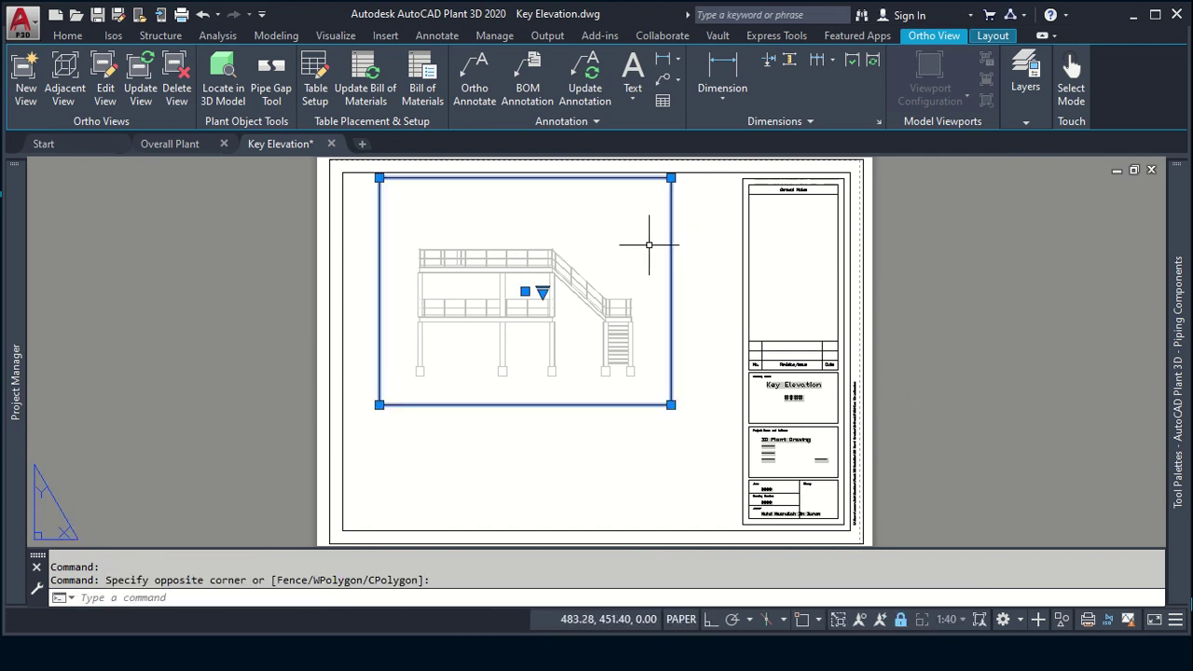
Step: Shrink and move the viewport, pinning its top-left corner at the border intersection
left_click(670, 178)
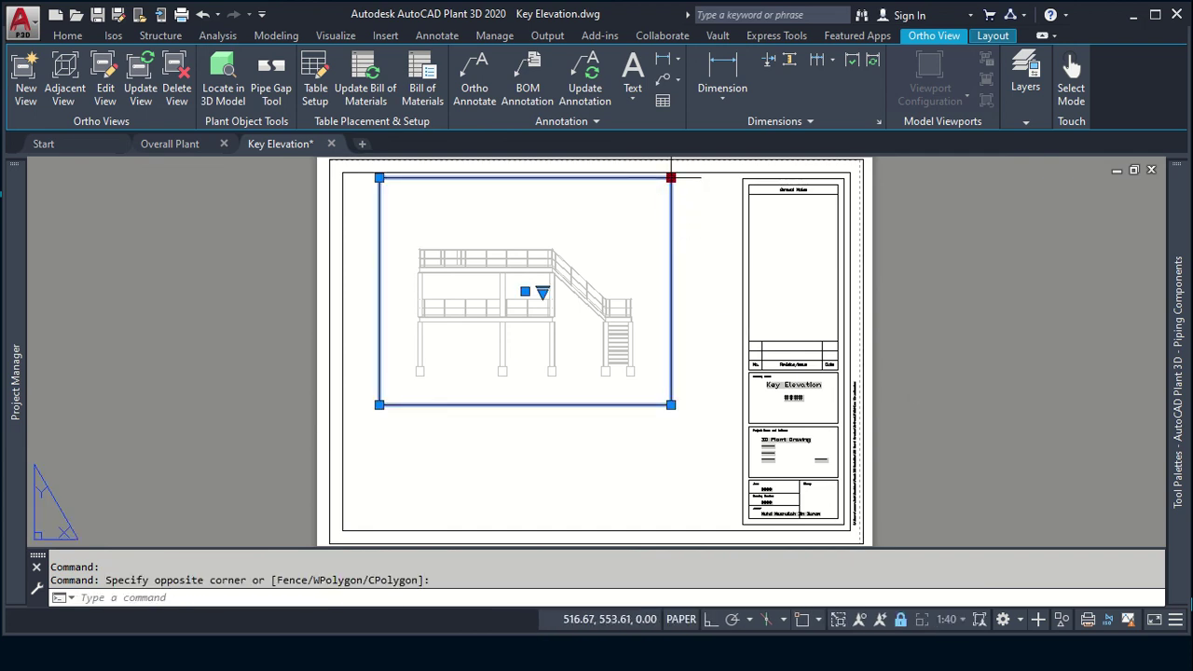
left_click(656, 238)
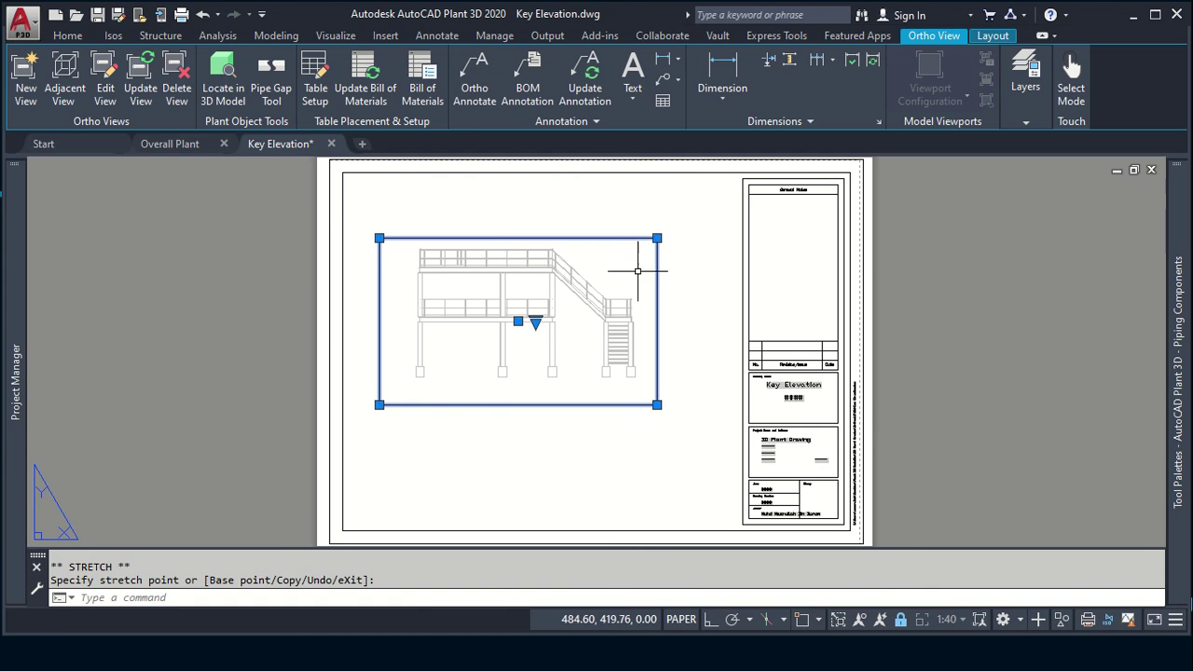
left_click(519, 321)
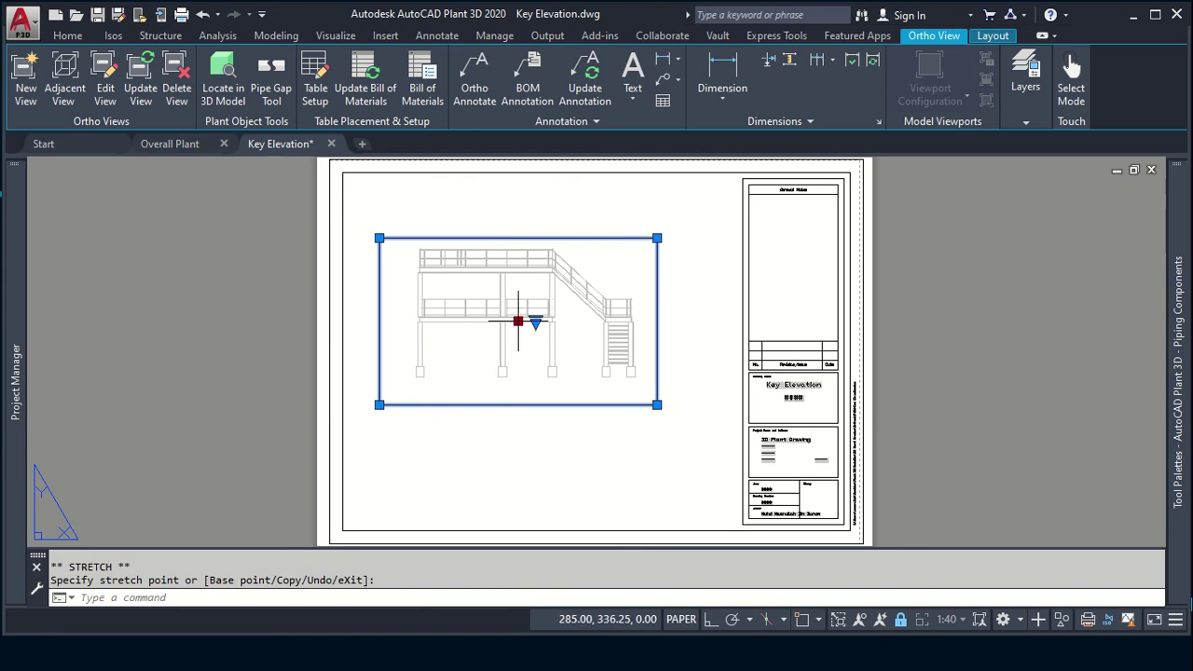
left_click(509, 270)
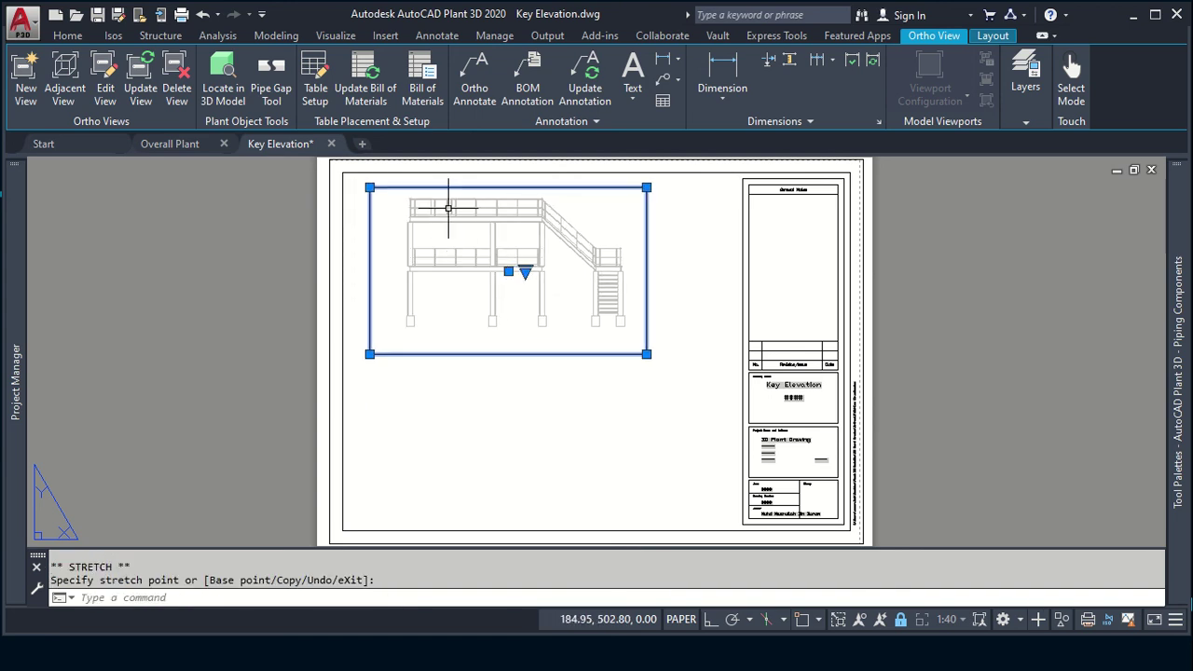
left_click(370, 187)
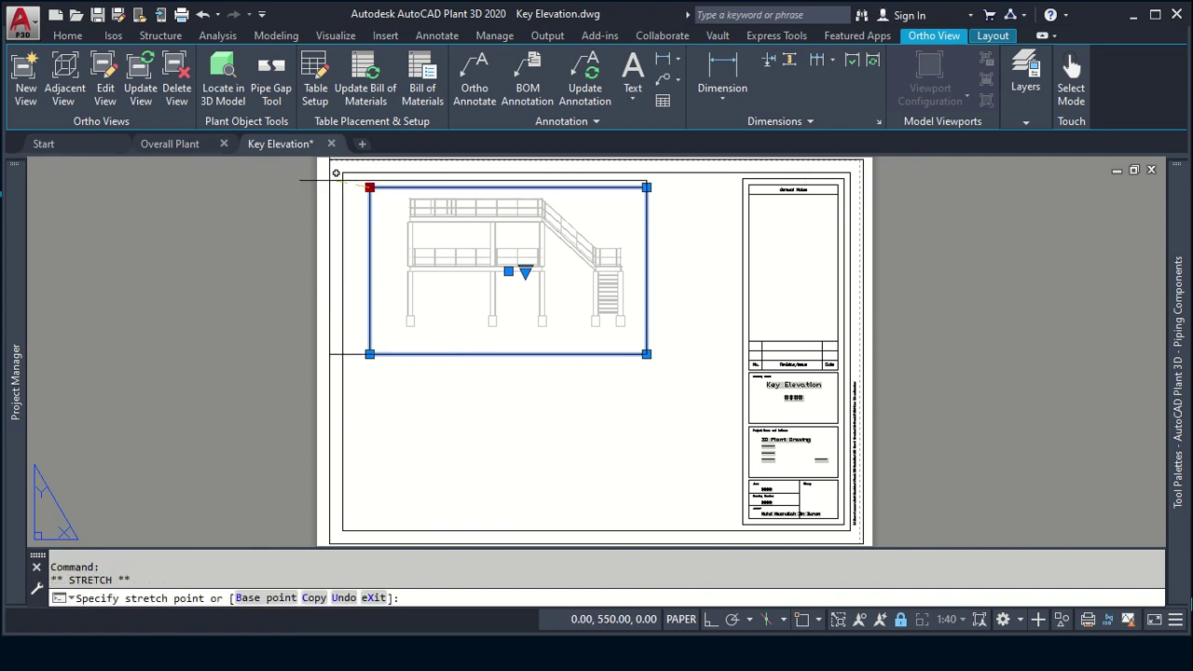
right_click(350, 182, "shift")
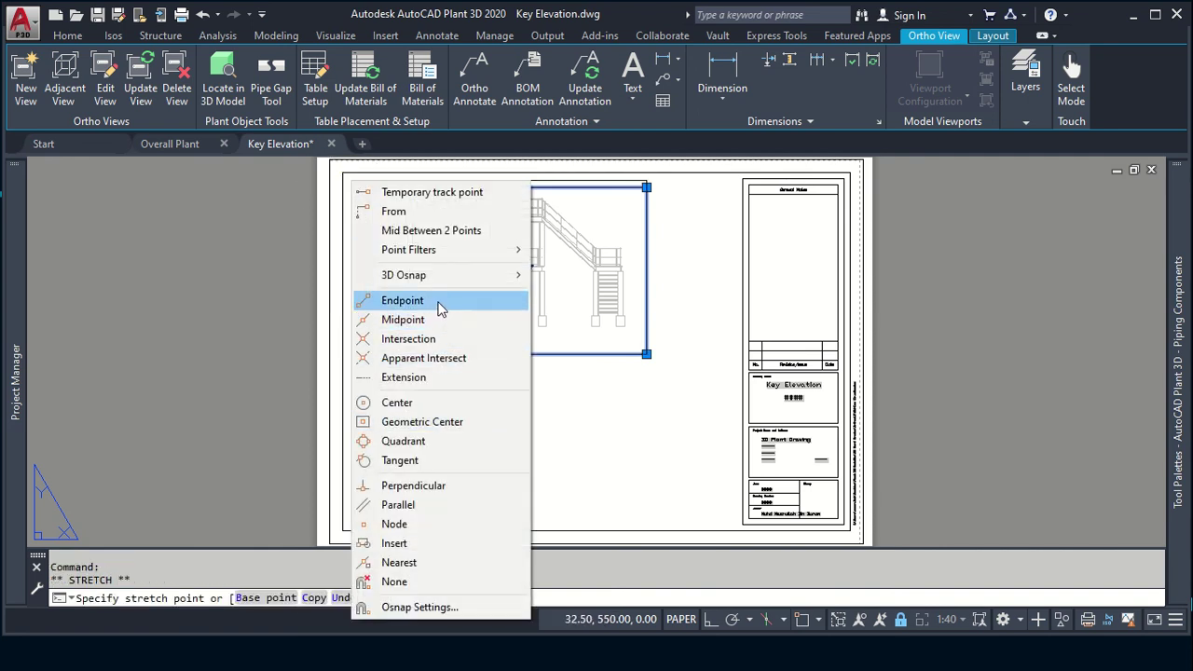
left_click(420, 346)
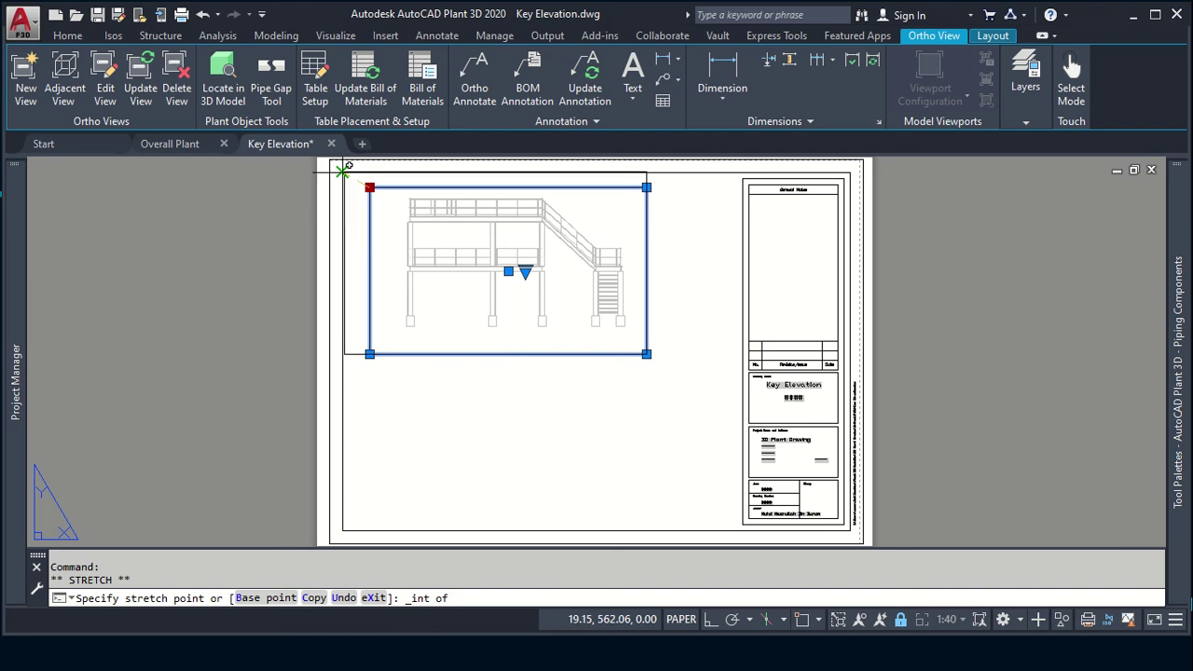
left_click(343, 171)
Step: Stretch the viewport's bottom-right corner to the title-block line's midpoint
left_click(646, 354)
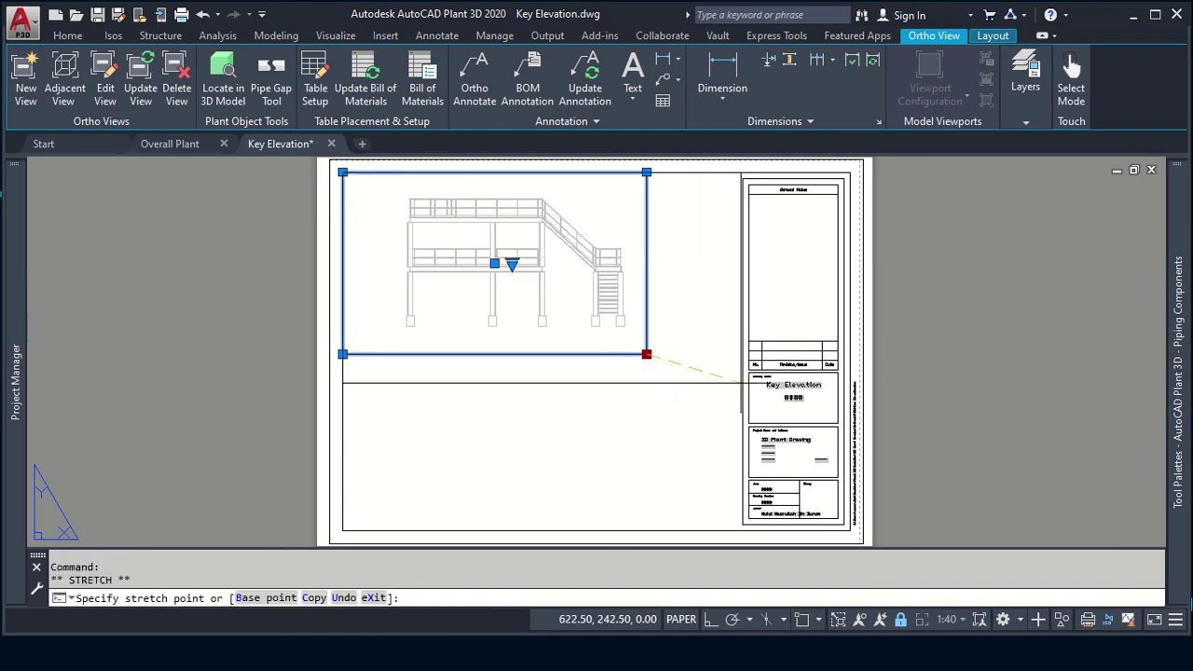
right_click(745, 382, "shift")
left_click(791, 336)
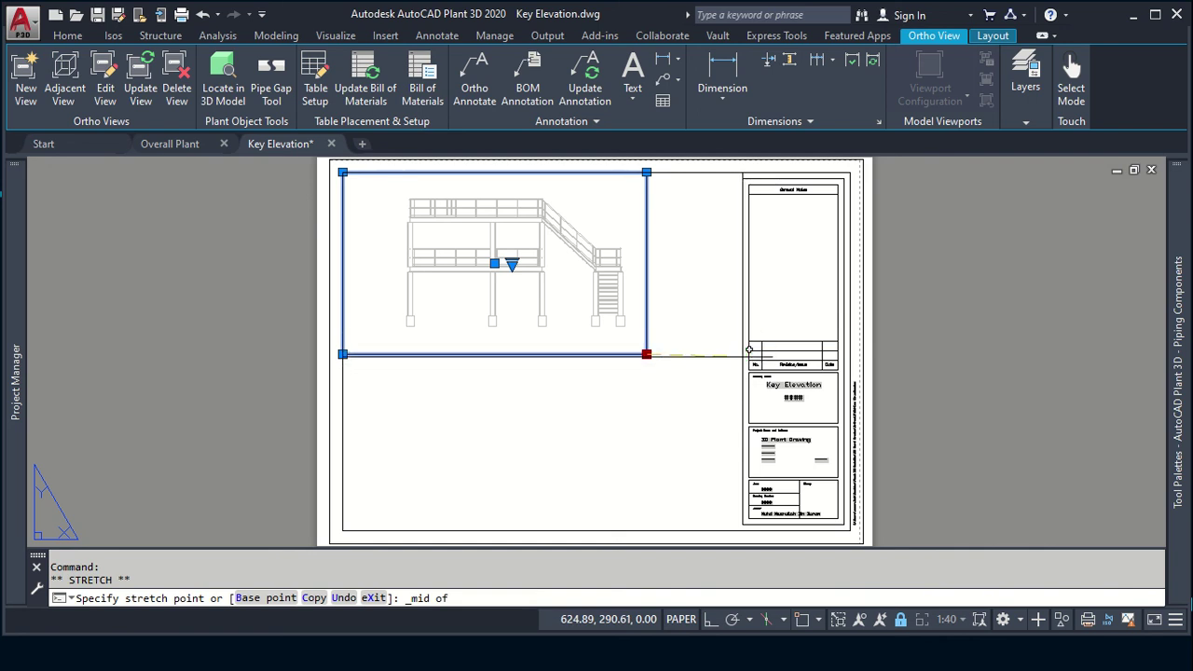
left_click(746, 354)
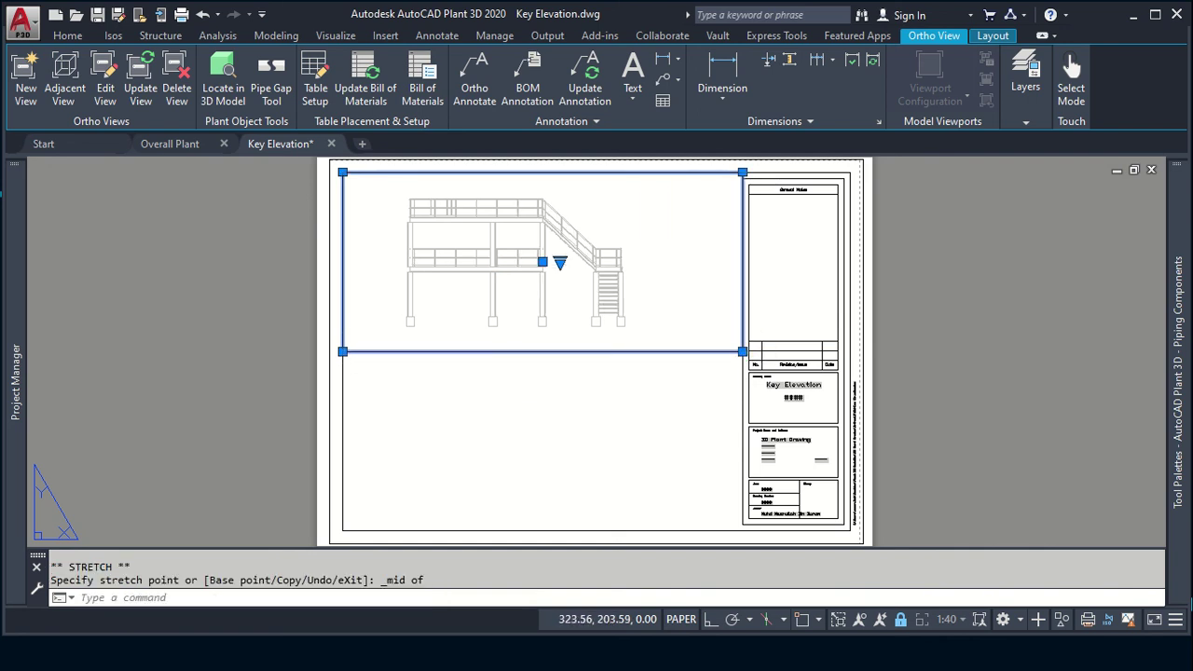
key("Escape")
key("Escape")
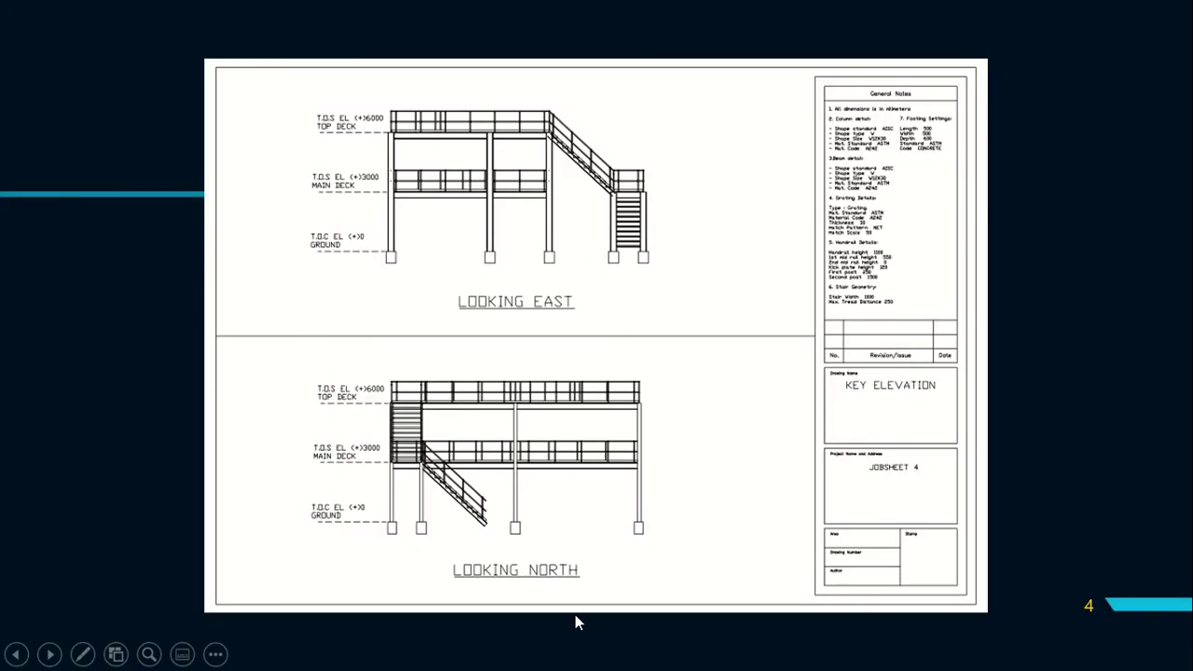
key("alt+Tab")
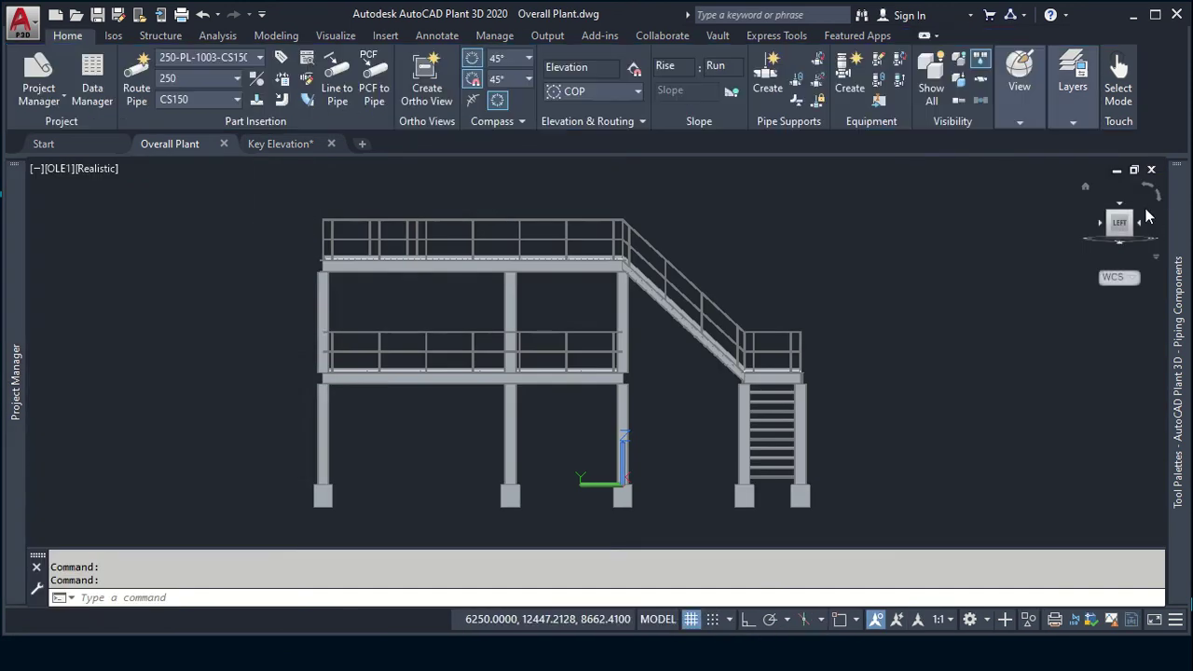
Step: Put the Overall Plant model back in southwest isometric view, then switch to the Key Elevation sheet
left_click(1131, 219)
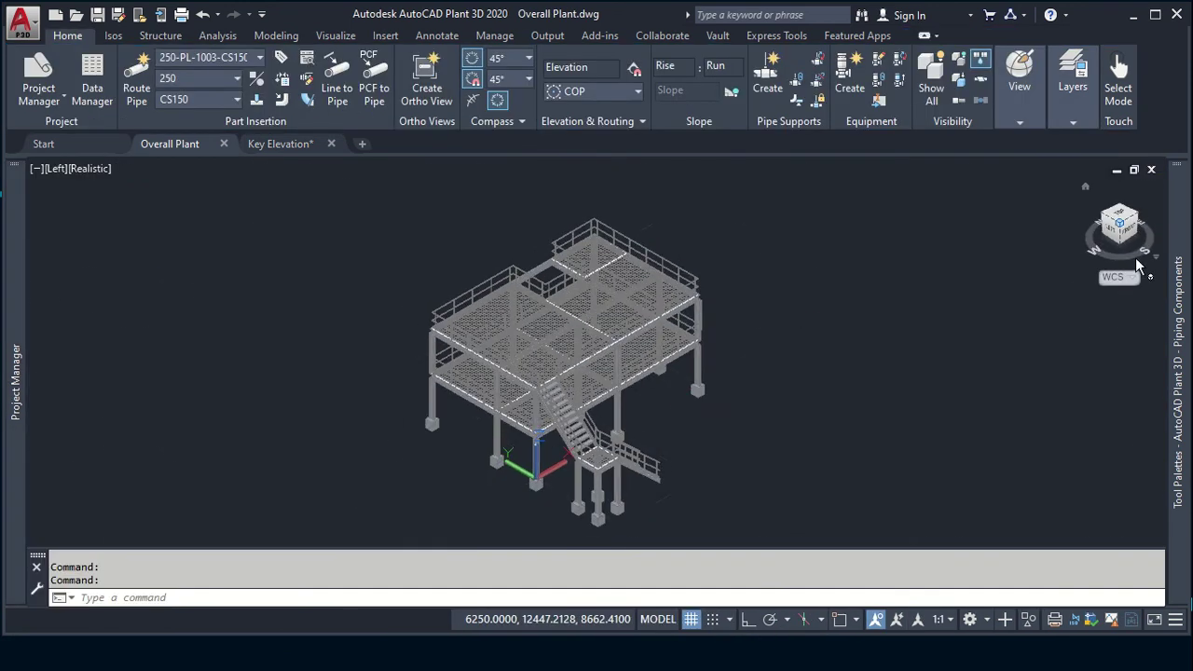
left_click(1133, 238)
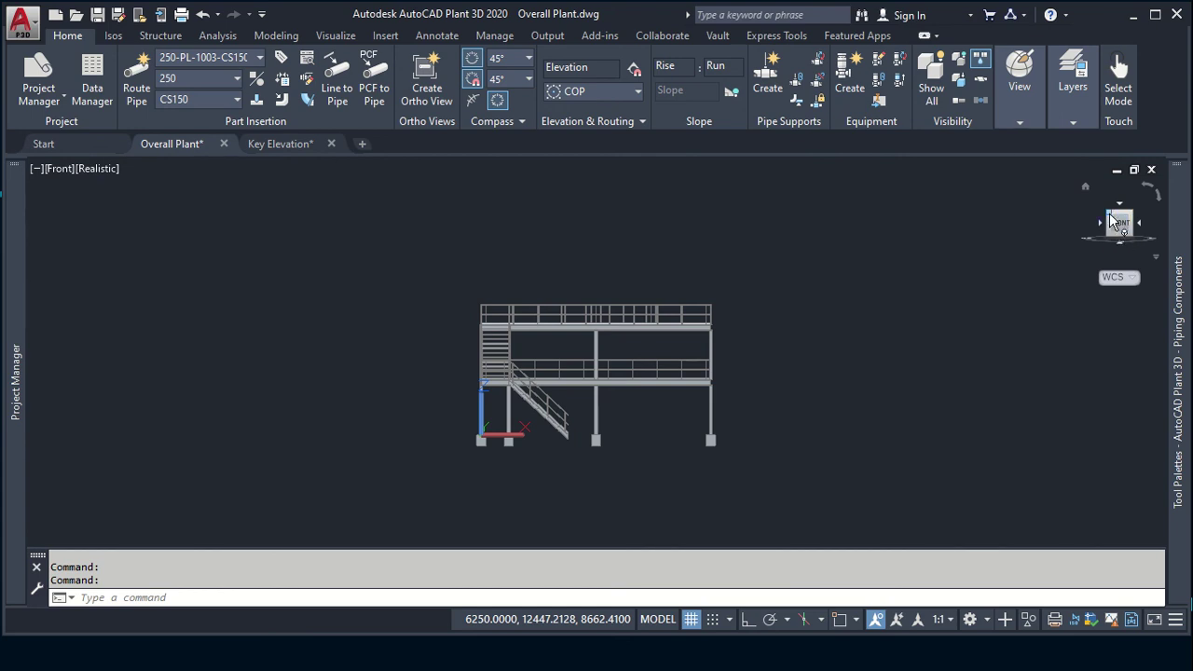
left_click(1113, 220)
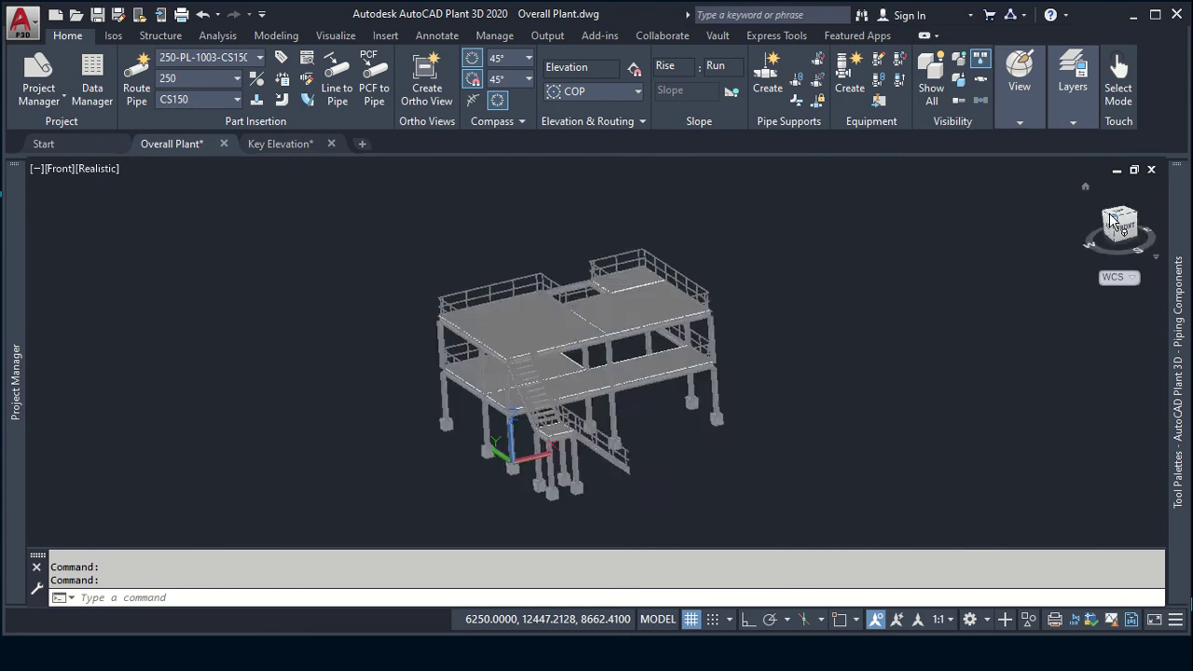
left_click(266, 152)
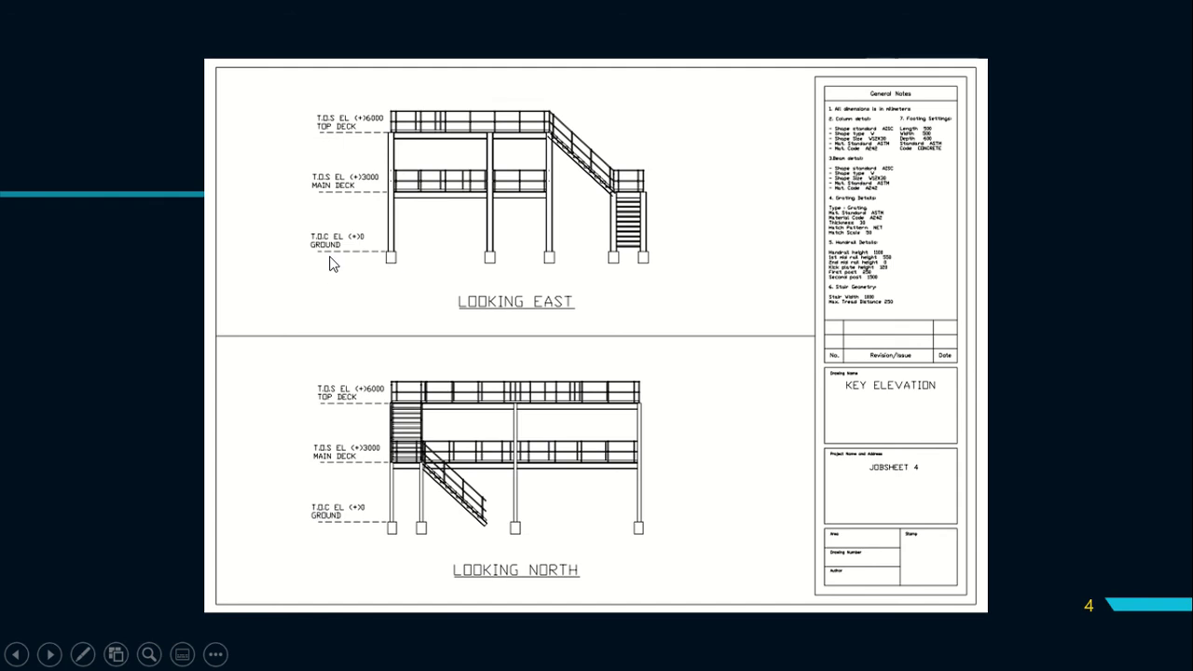
Step: Advance to slide 5, the C-301 Phonium Column reference, then return to AutoCAD
key("Right")
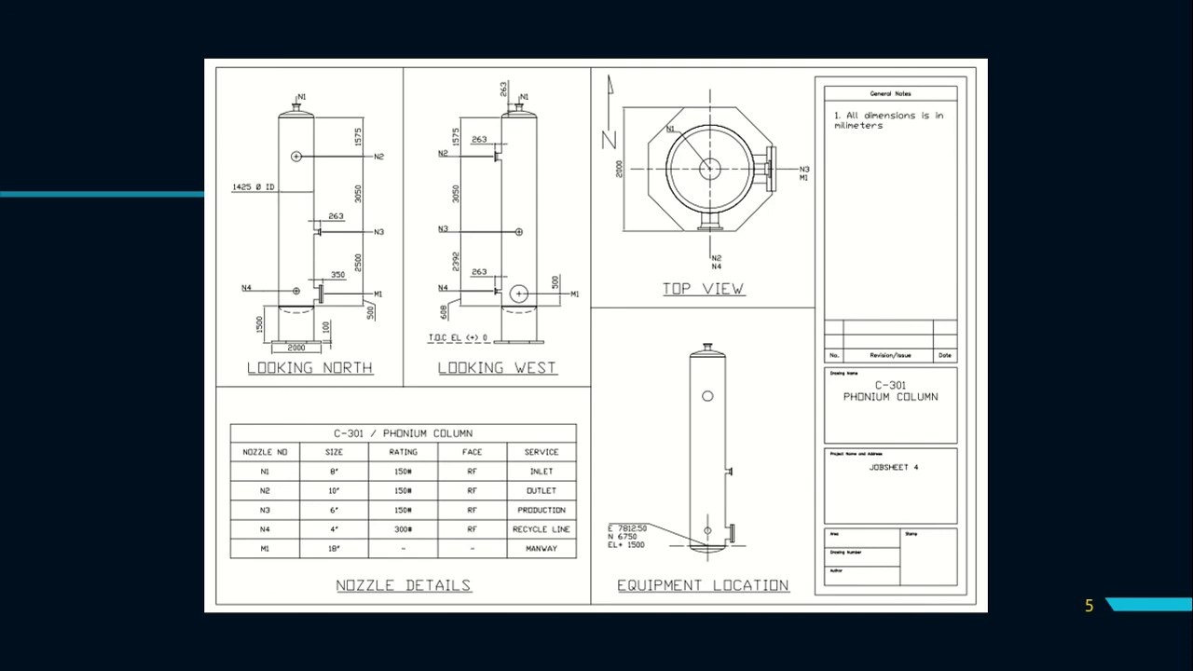
key("alt+Tab")
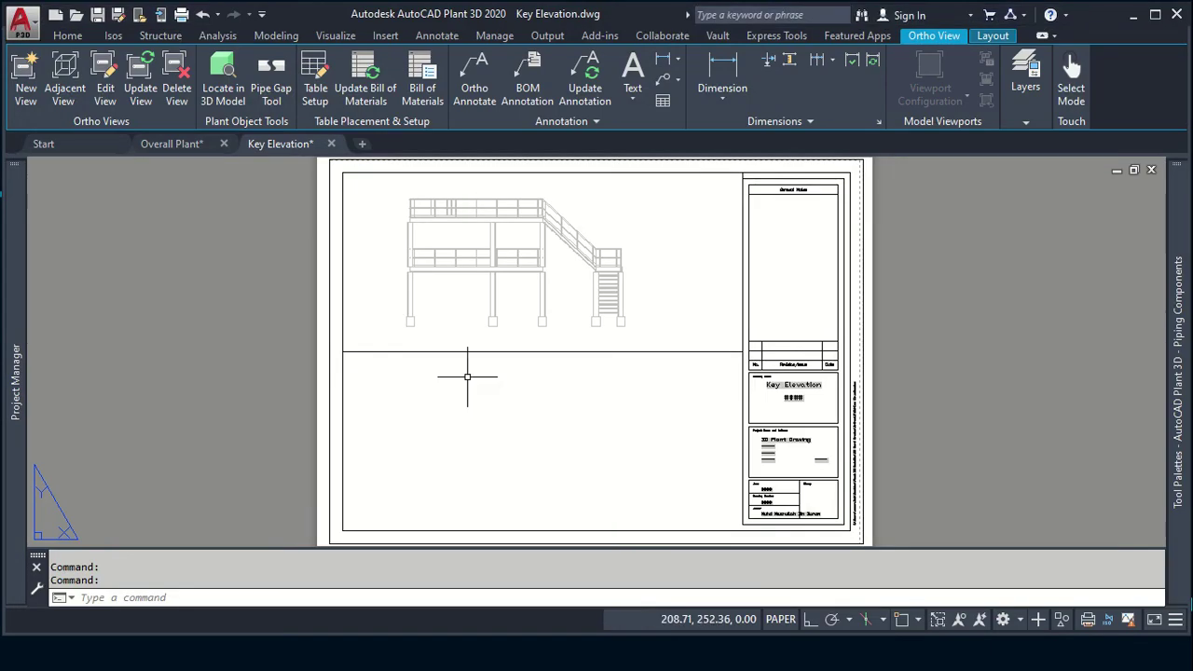
Step: Save and close Key Elevation, then turn off both deck layers so only layer C-301 shows
left_click(333, 145)
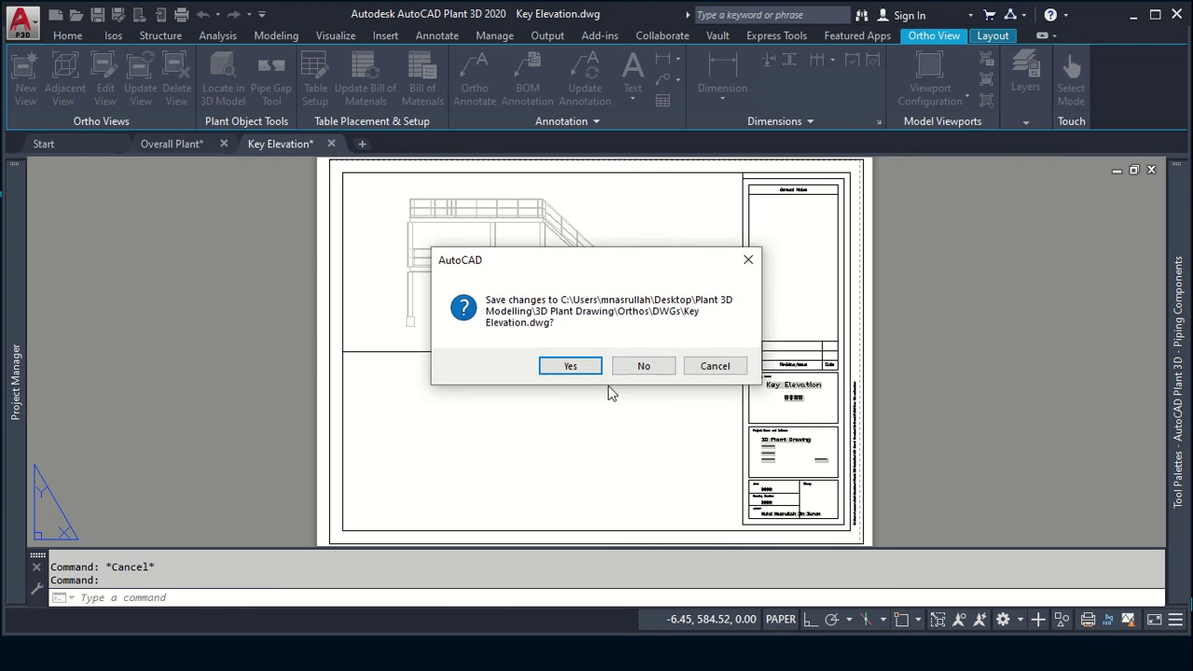
left_click(570, 366)
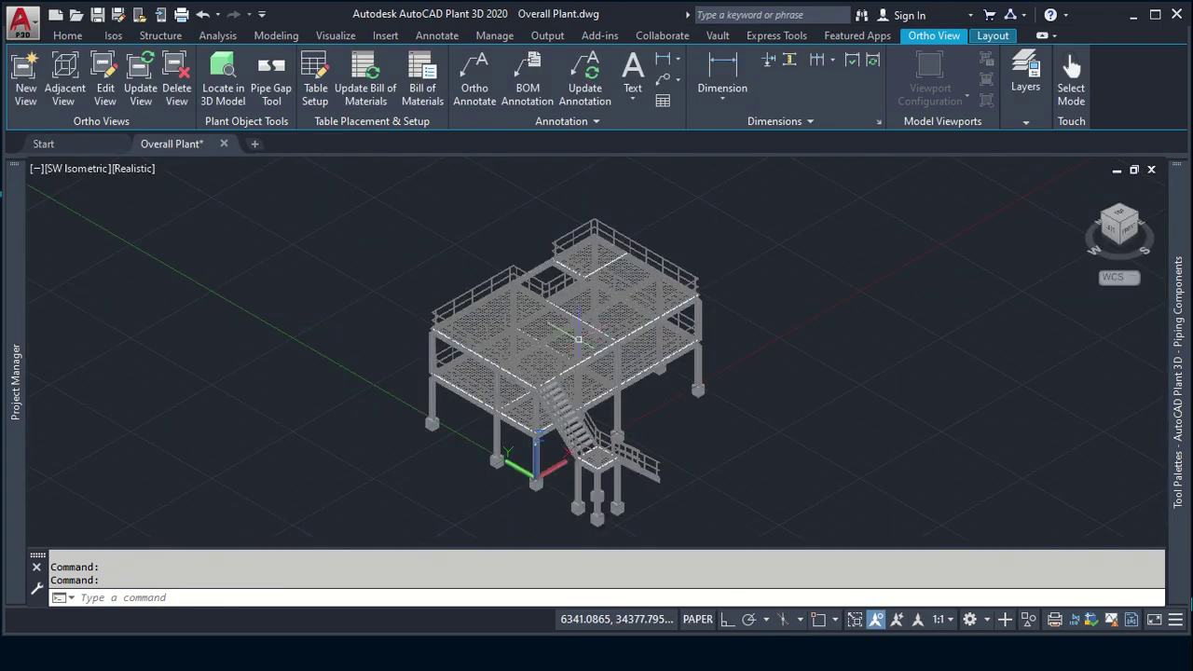
left_click(1082, 121)
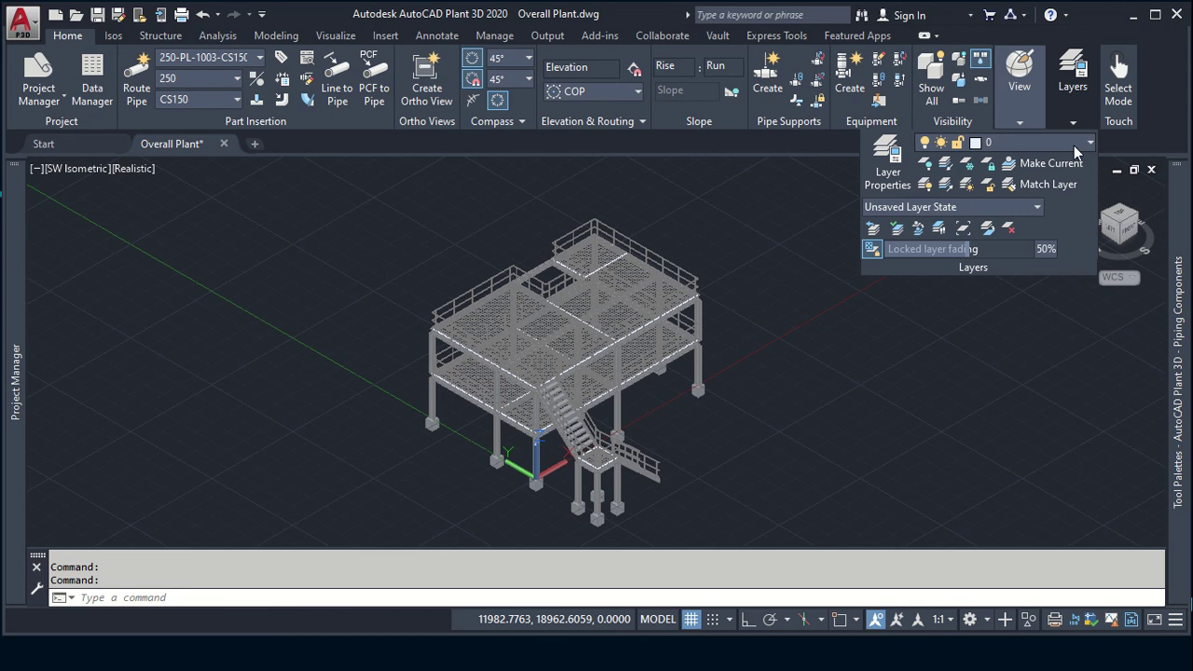
left_click(1073, 146)
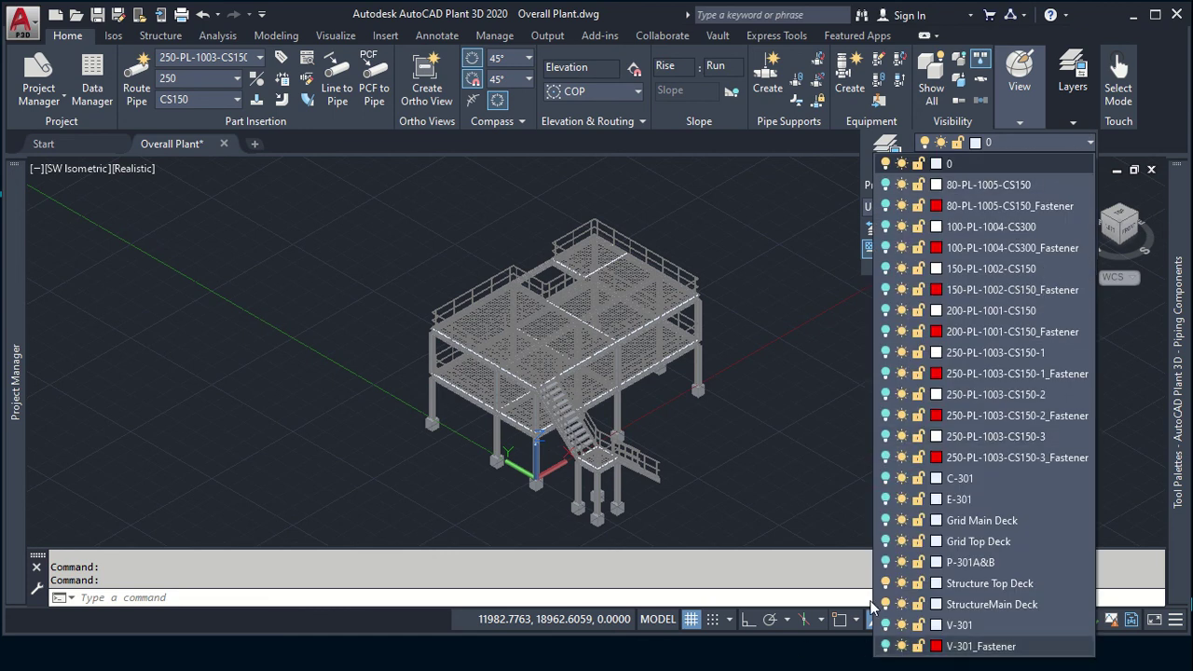
left_click(885, 582)
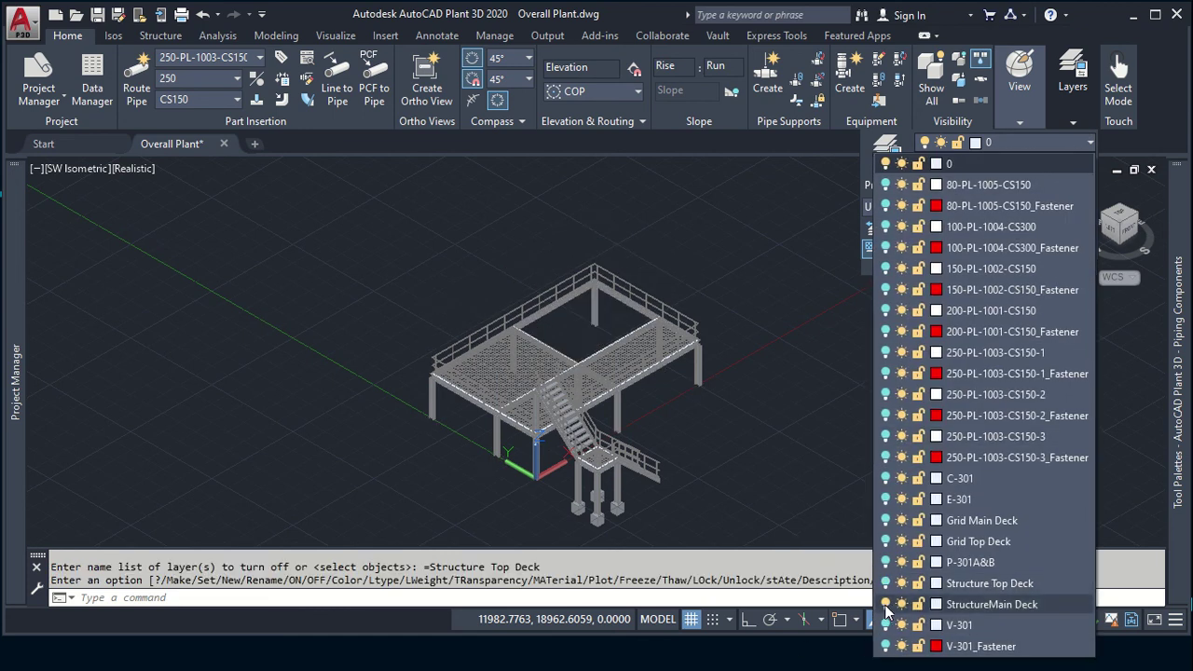
left_click(886, 604)
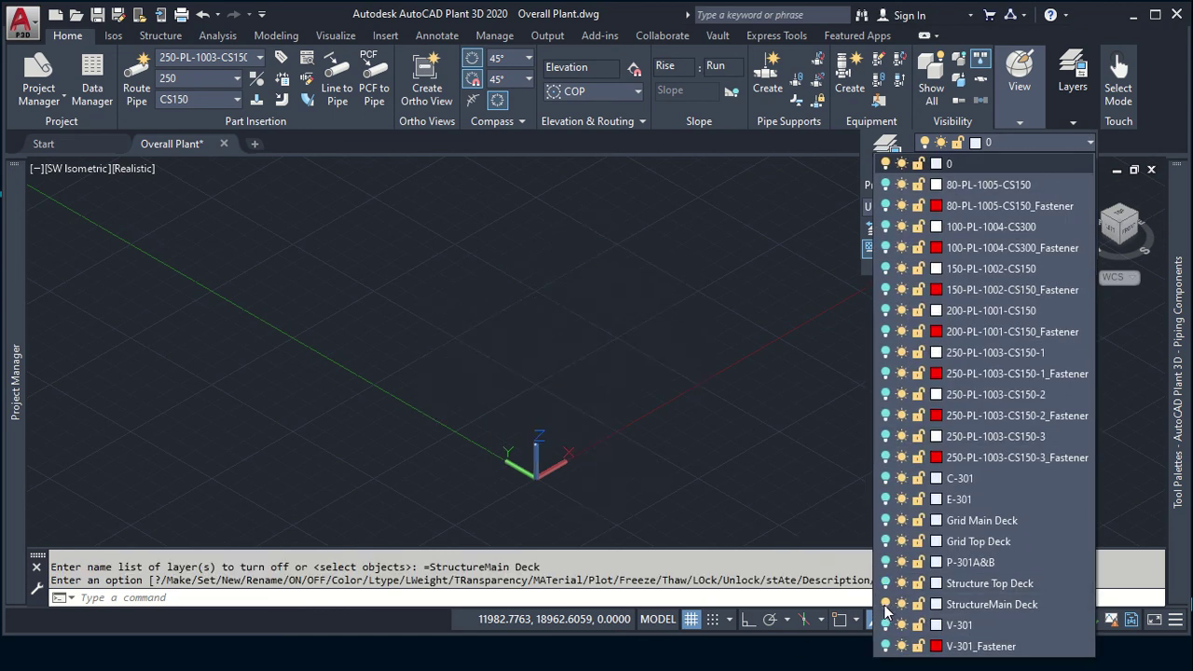
left_click(885, 478)
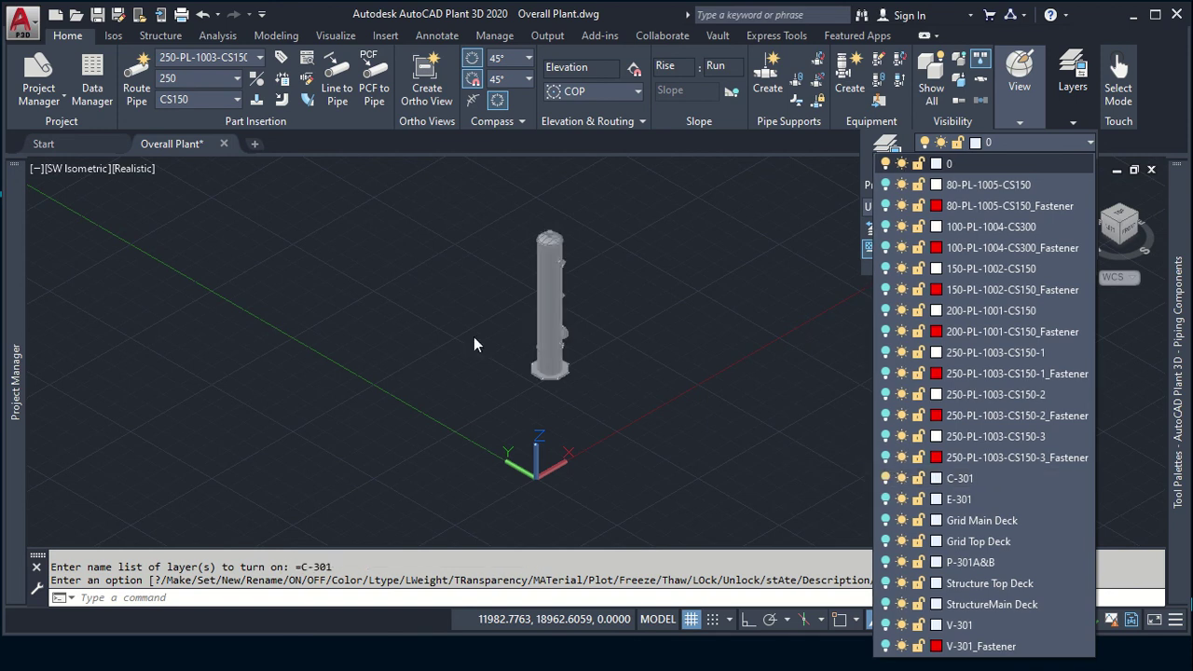
left_click(615, 348)
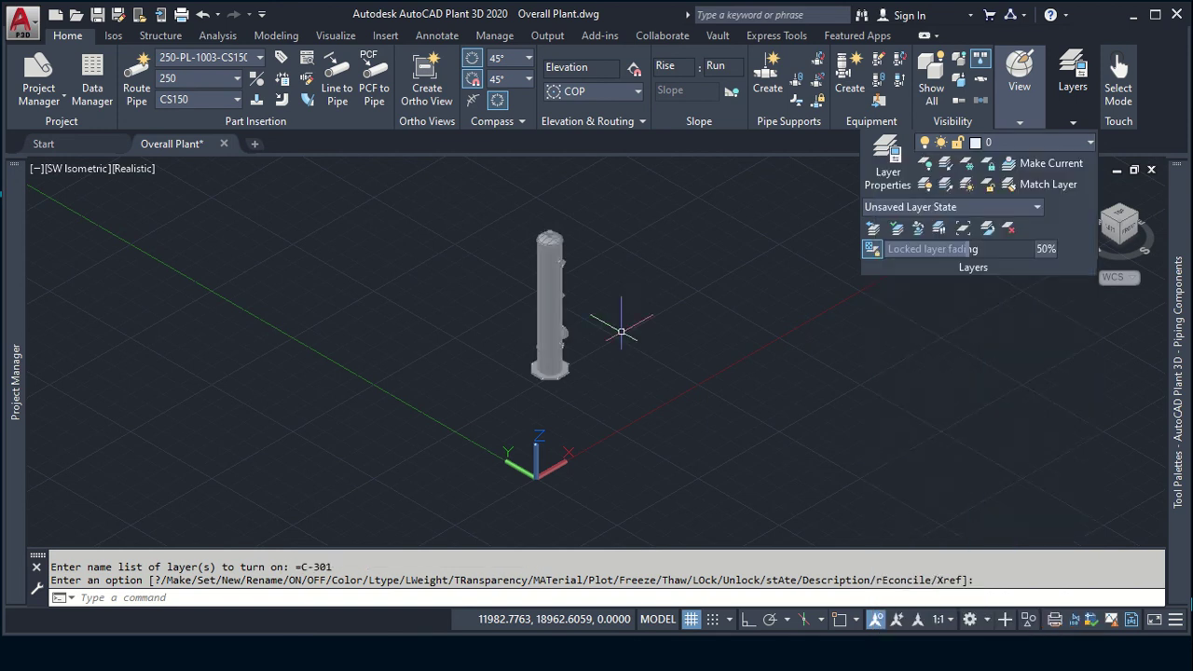
mouse_move(748, 330)
middle_mouse_down()
mouse_move(656, 410)
mouse_move(700, 408)
middle_mouse_up()
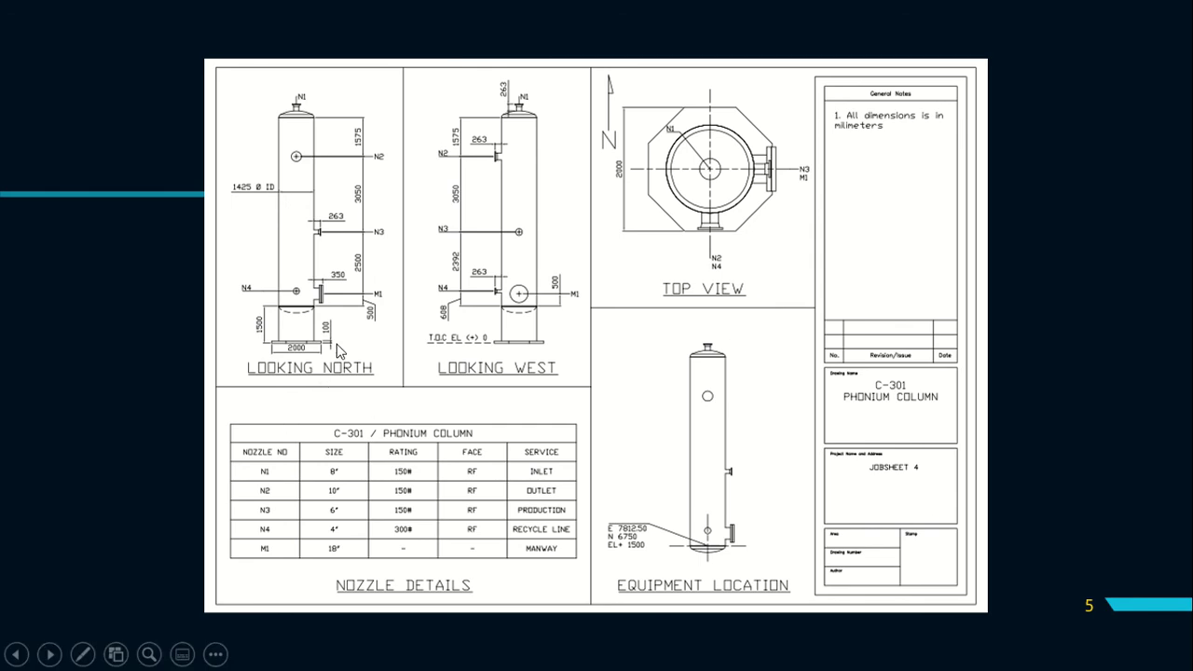
Step: Review the C-301 Phonium Column slide and return to the AutoCAD Plant 3D model
key("alt+Tab")
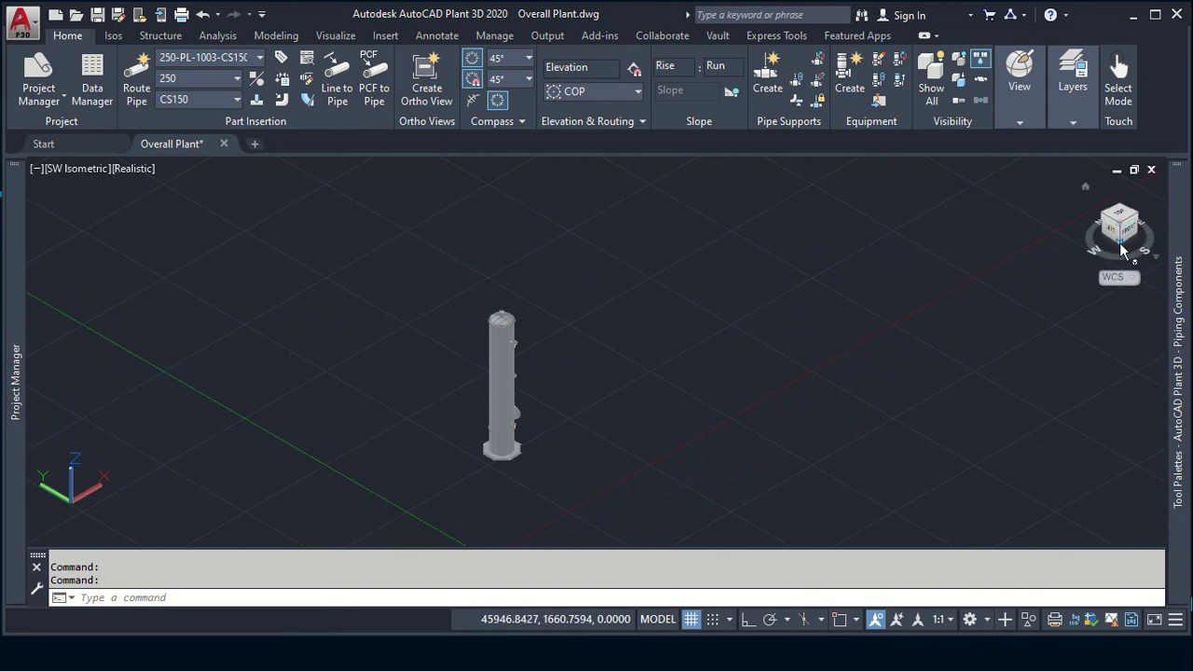
Step: Turn the model to Front view and start a new orthographic drawing named C-301.dwg
left_click(1130, 237)
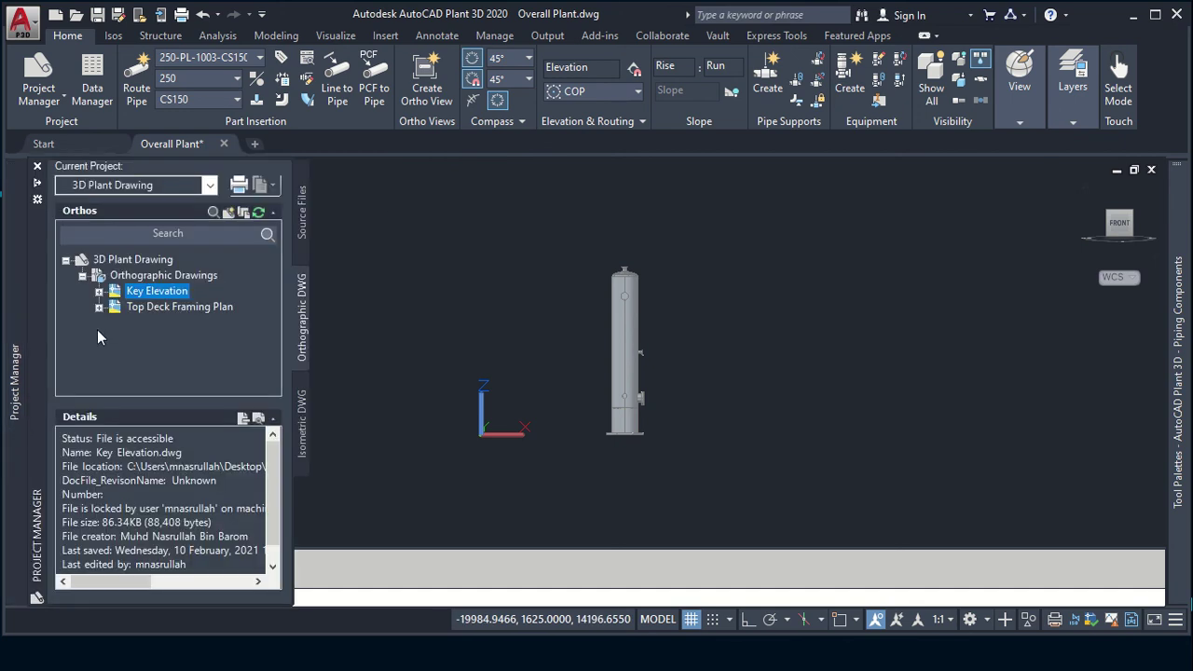
left_click(191, 278)
right_click(193, 277)
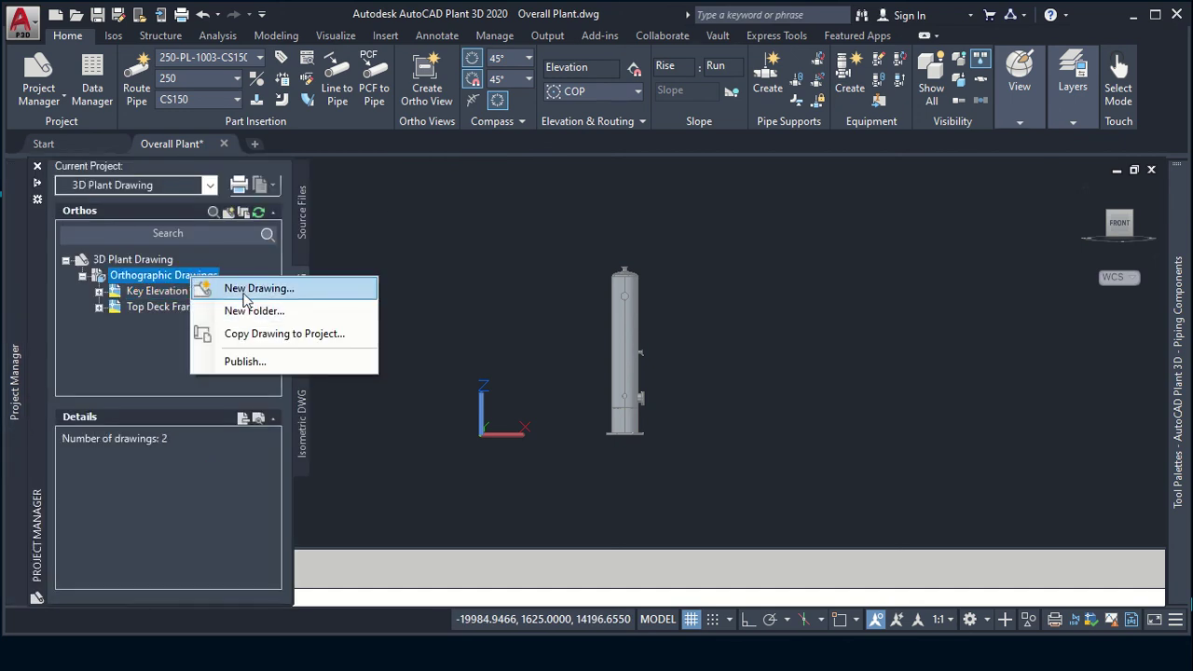
left_click(238, 289)
type("C-301.dwg")
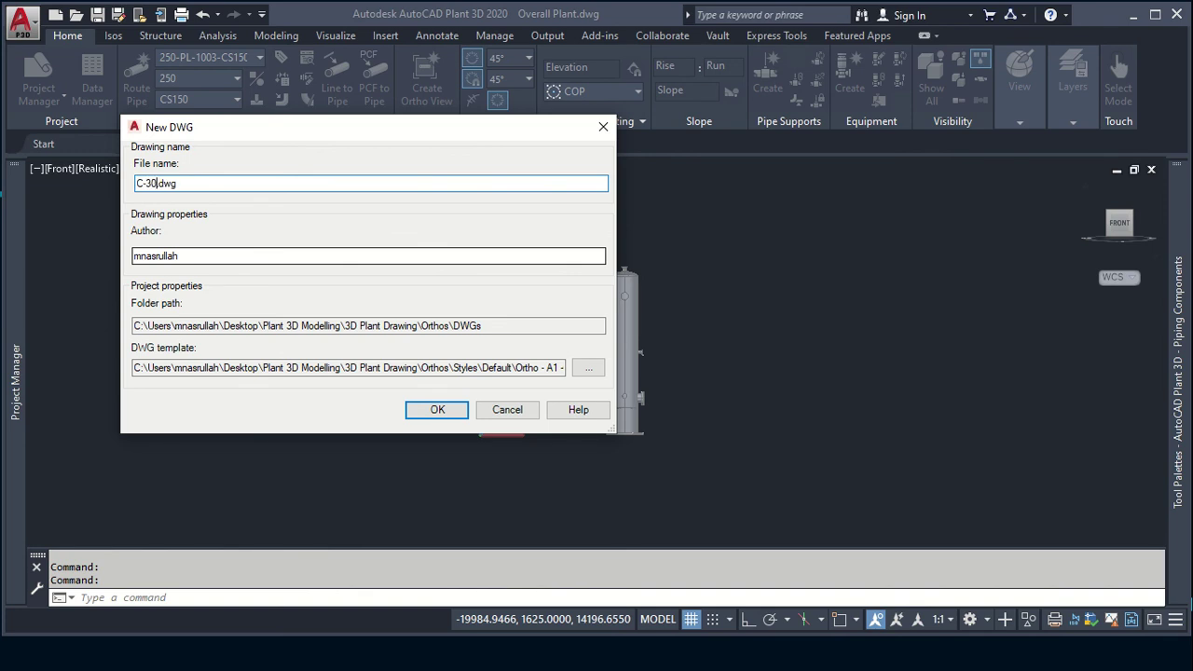
left_click(223, 255)
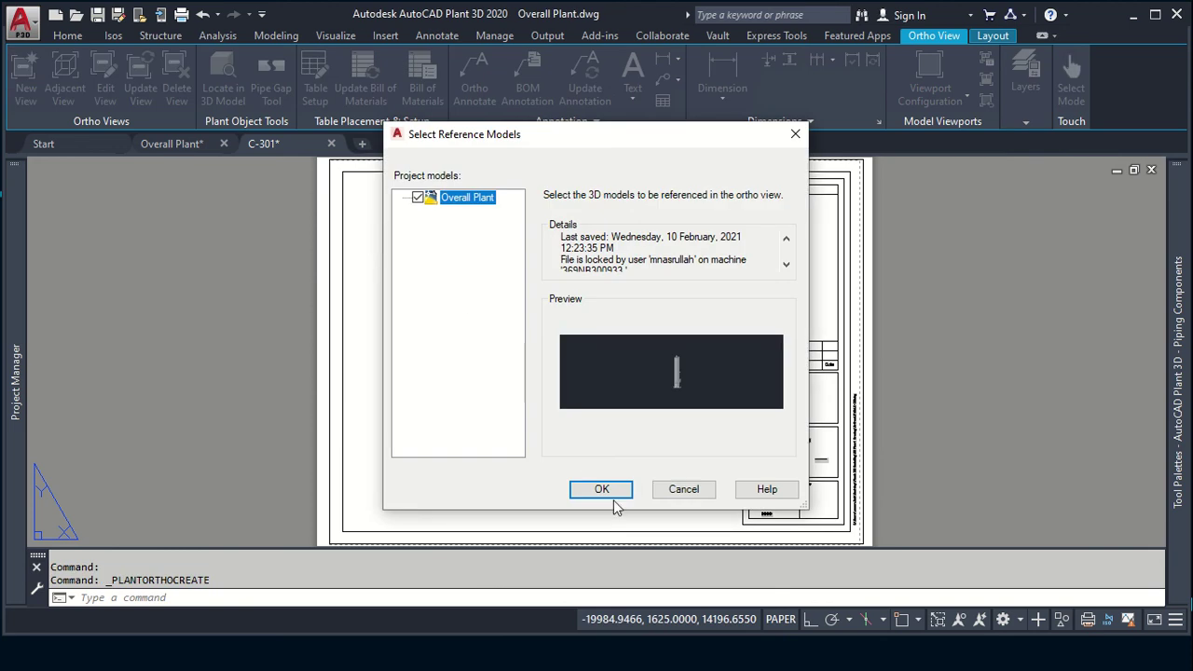
Step: Confirm Overall Plant as the reference, set the ortho direction to Front, and turn off Paper Check
left_click(615, 495)
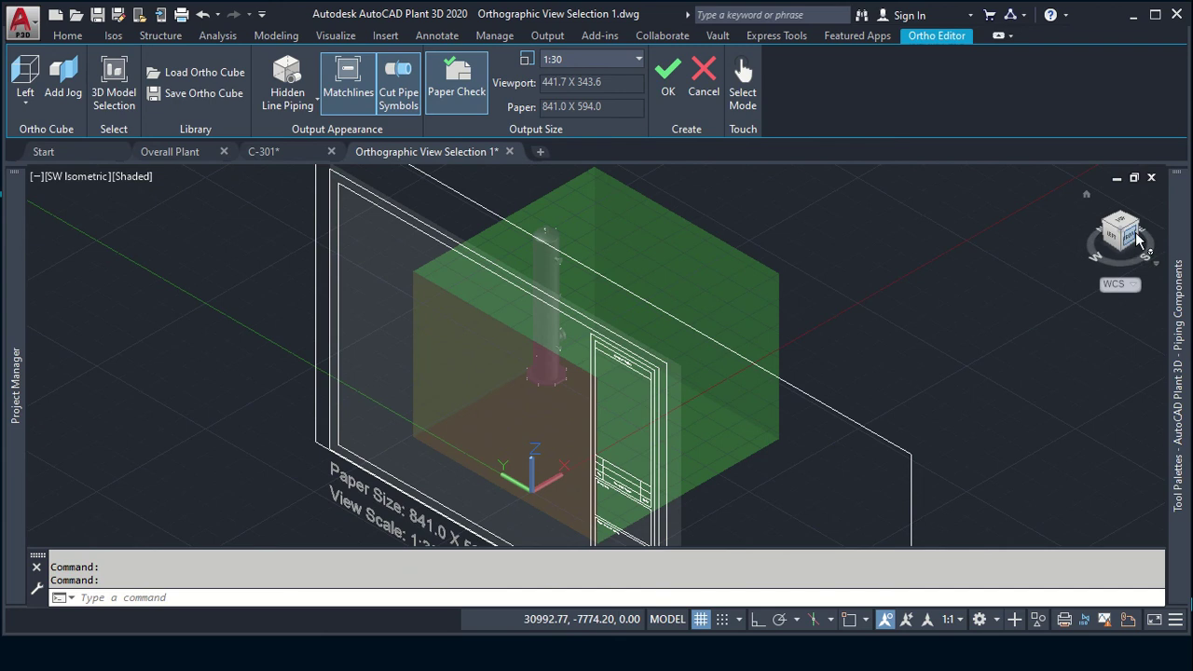
left_click(39, 110)
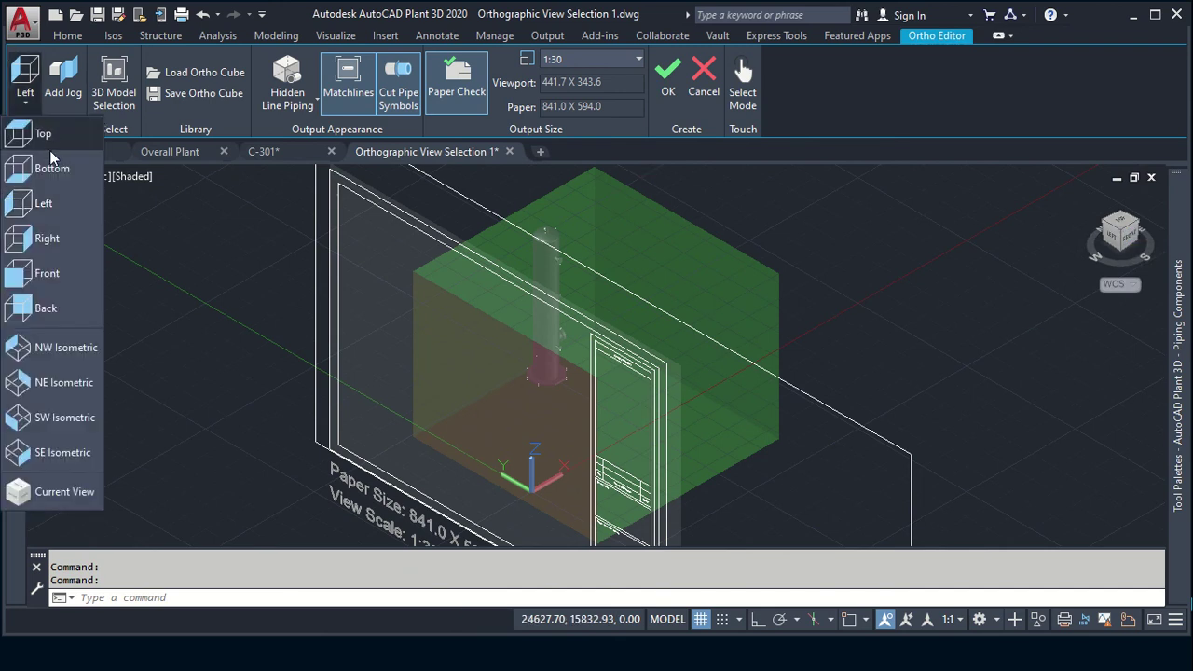
left_click(47, 273)
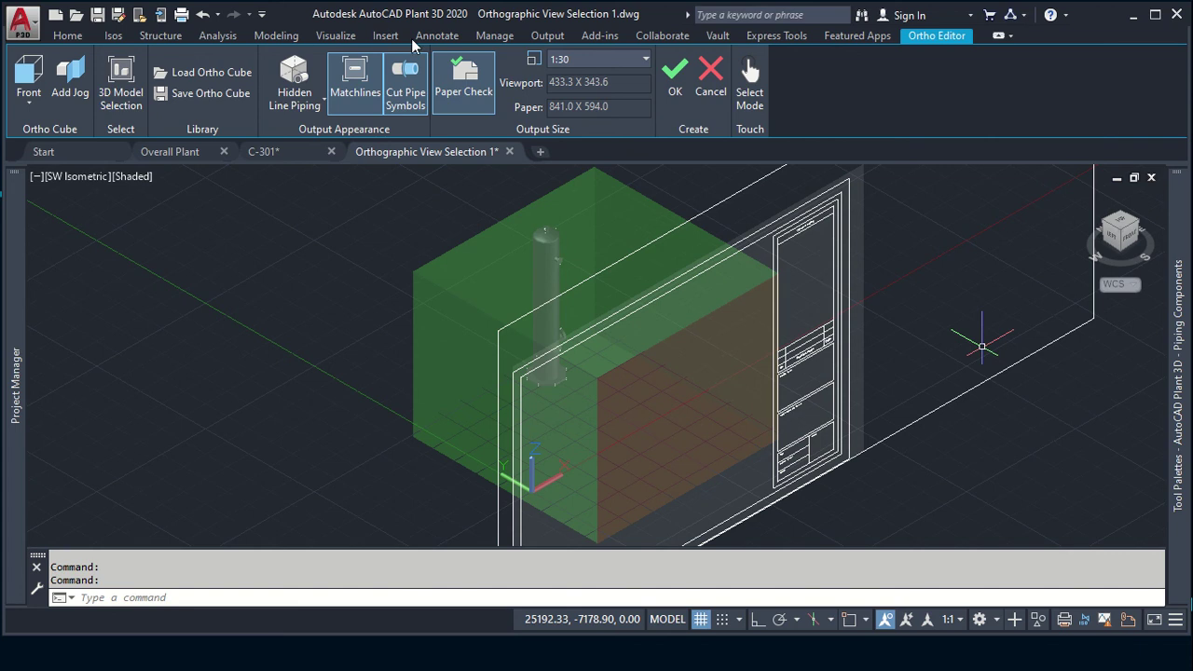
left_click(464, 82)
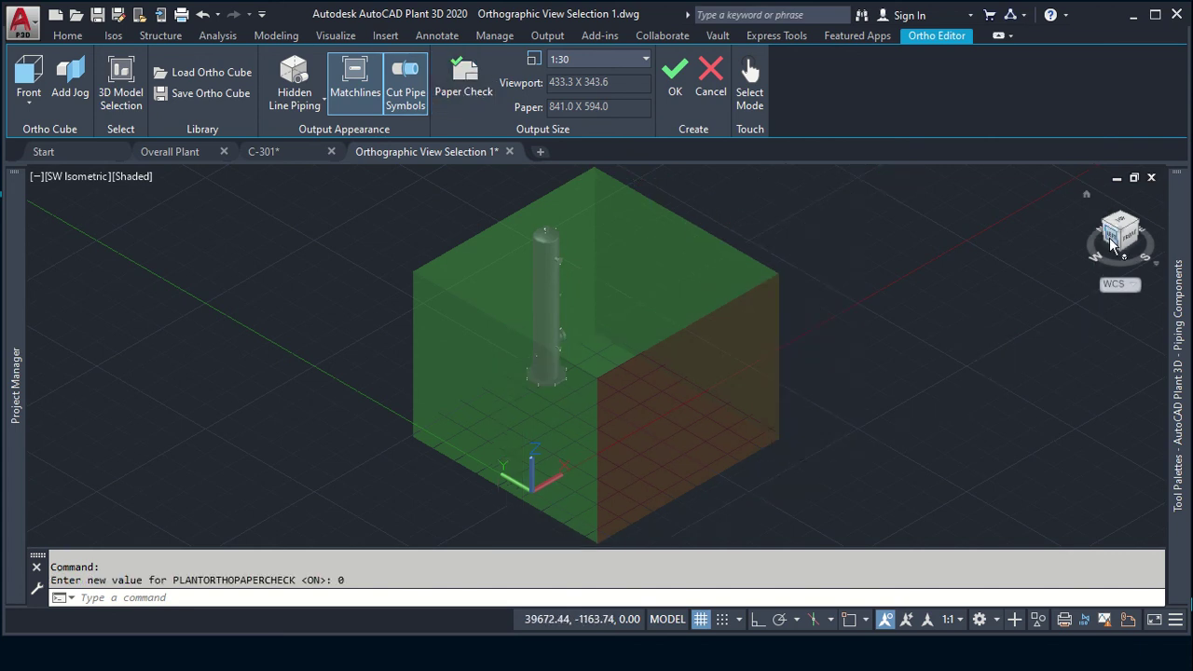
Step: From Top view, trim the ortho cube's bottom, left and right faces around the column, then accept
left_click(1123, 227)
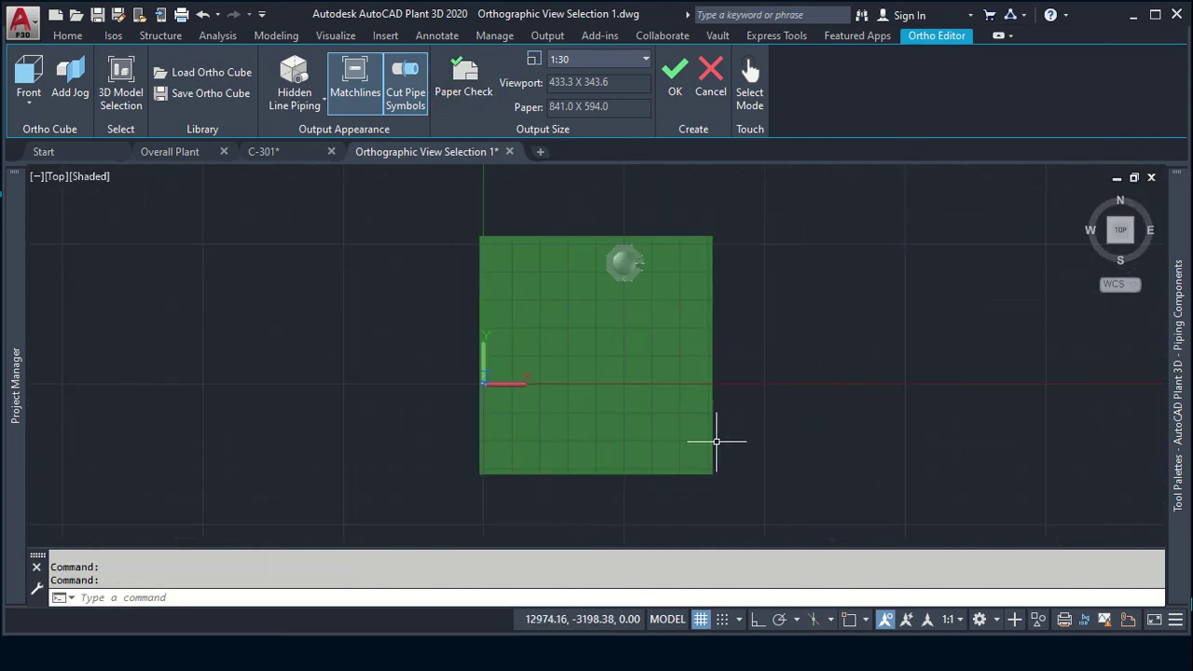
left_click(643, 470)
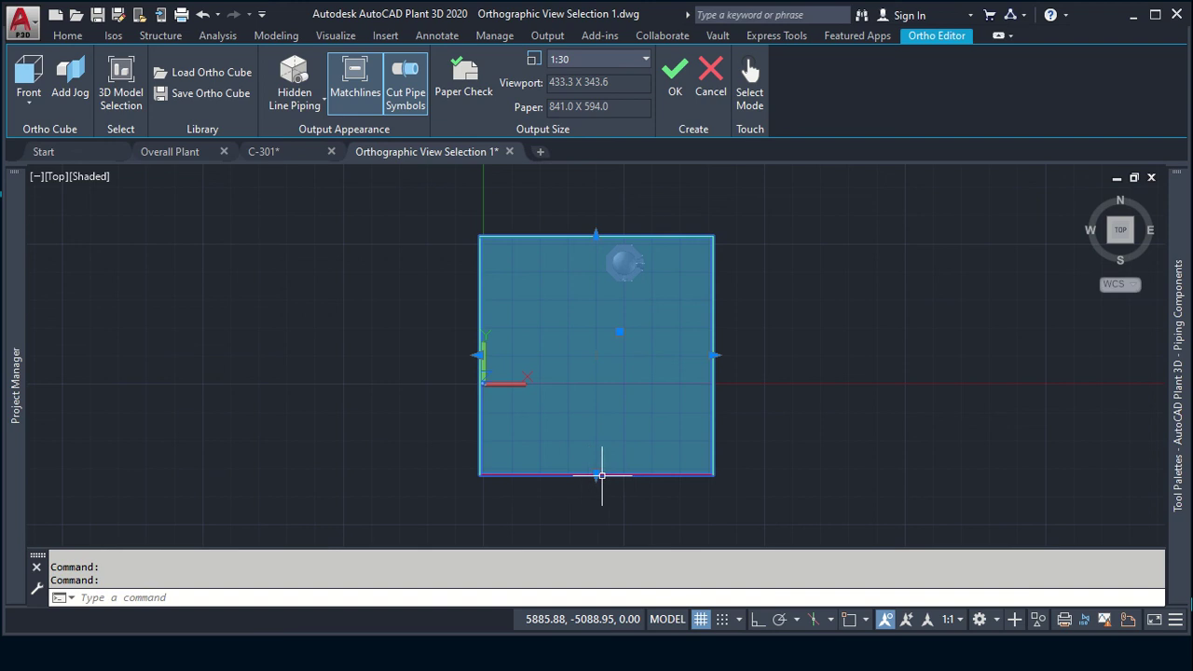
left_click(598, 475)
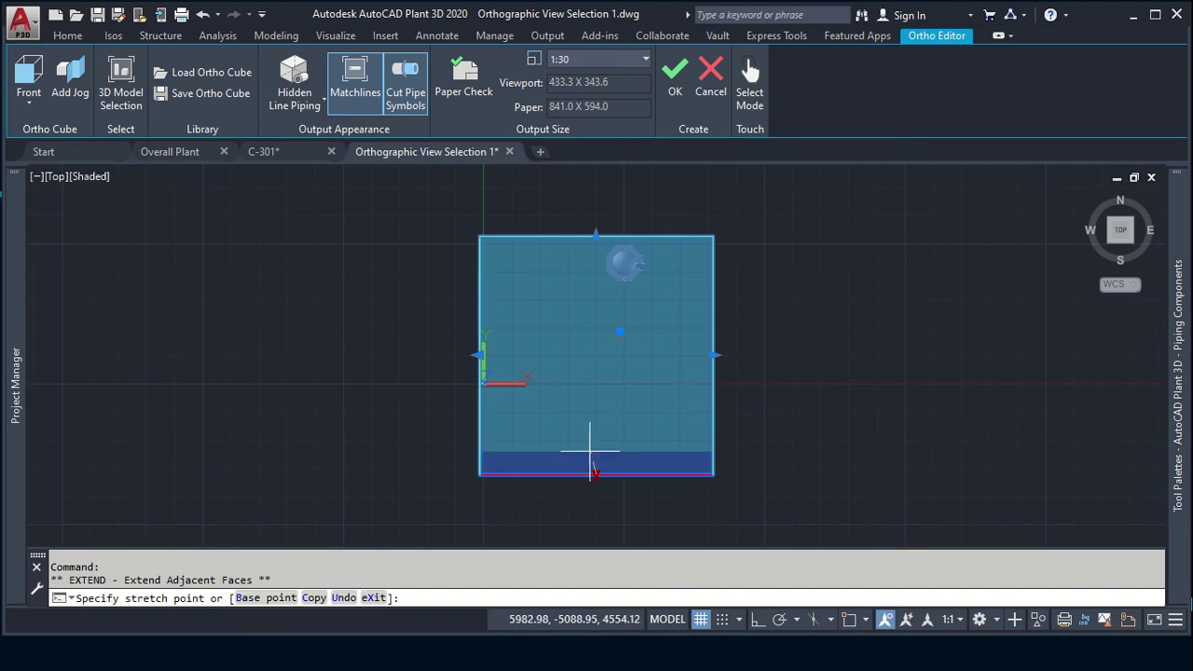
left_click(585, 293)
scroll(579, 275, "up", 3)
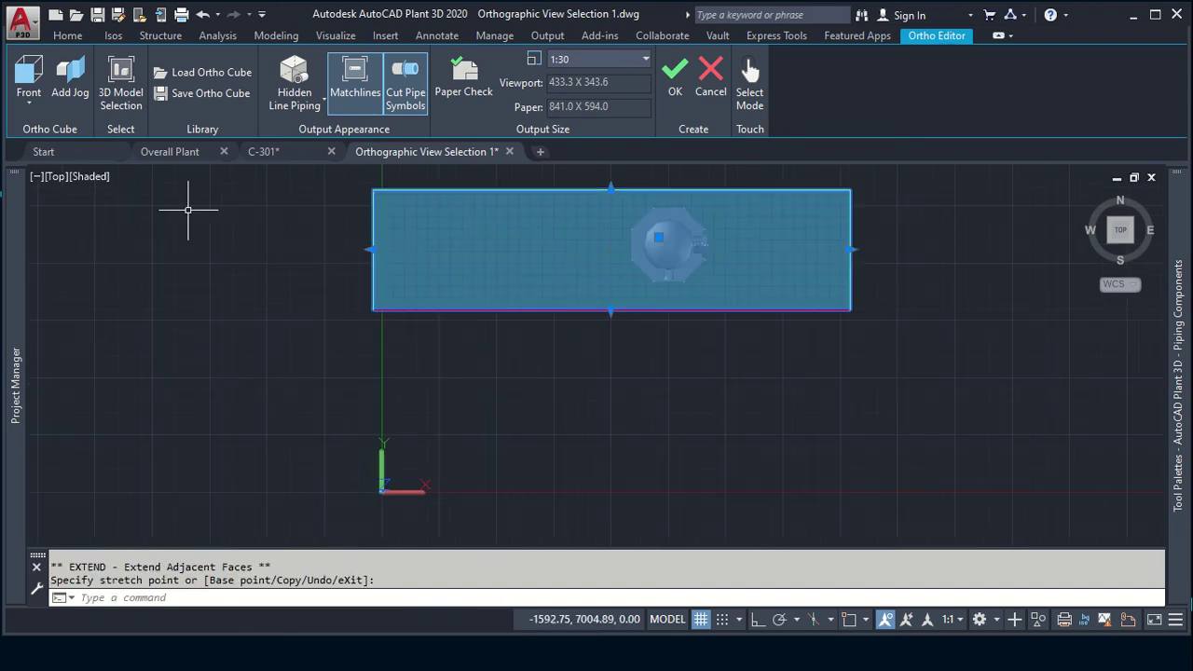
left_click(371, 250)
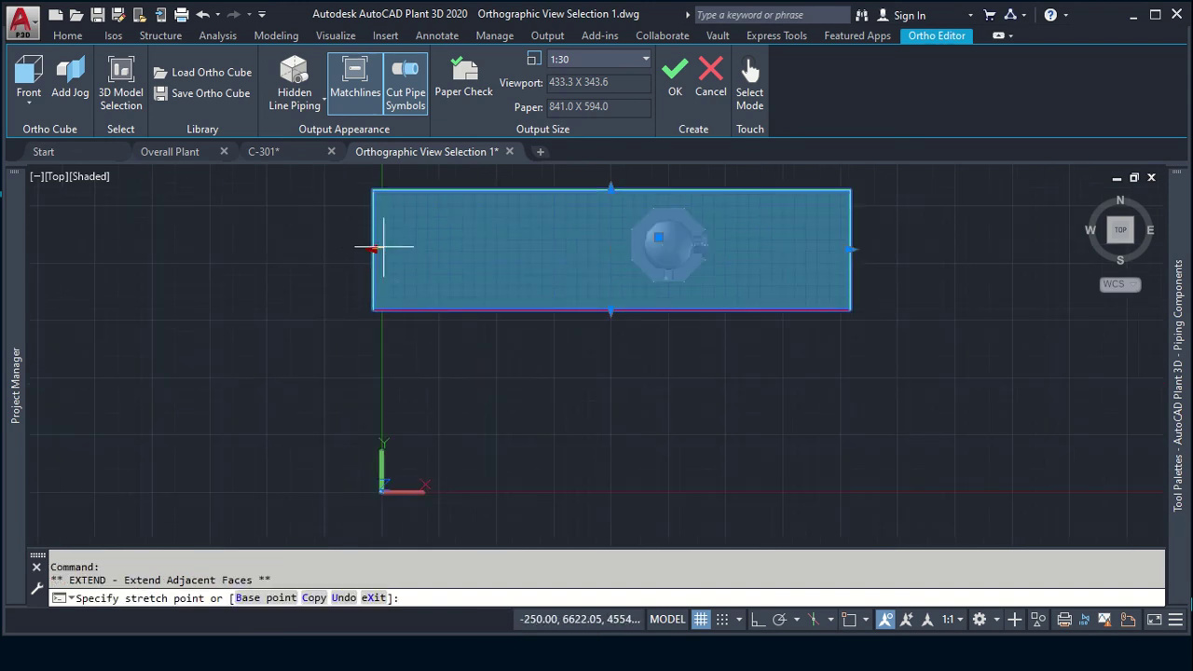
left_click(615, 250)
left_click(850, 250)
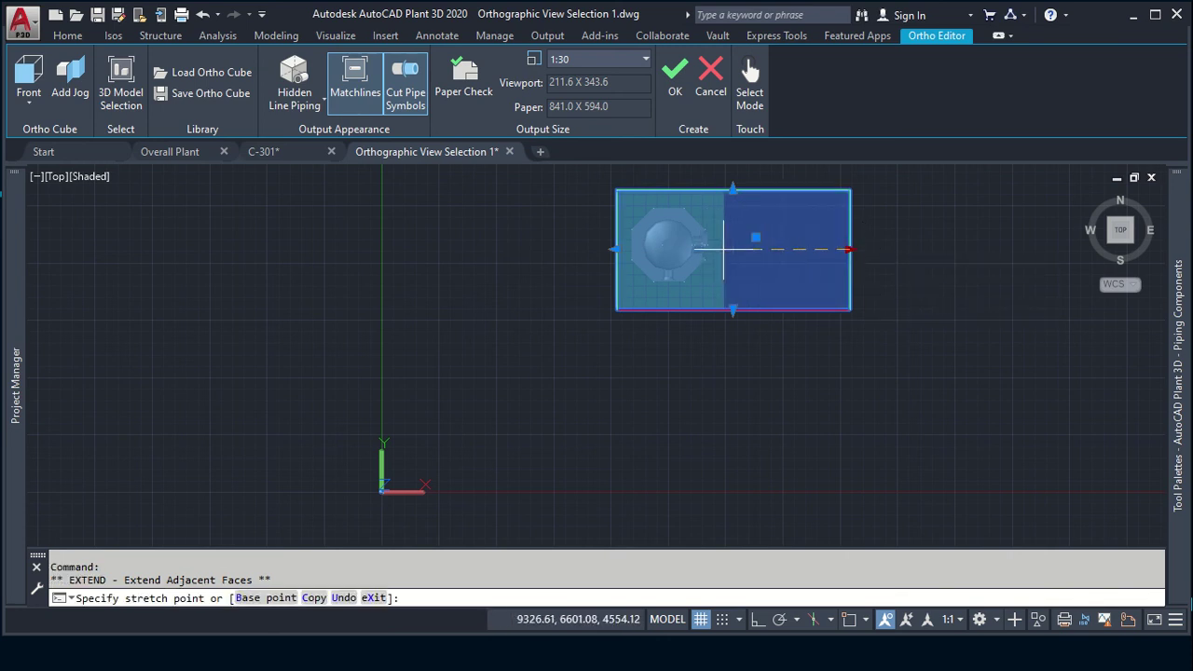
left_click(719, 248)
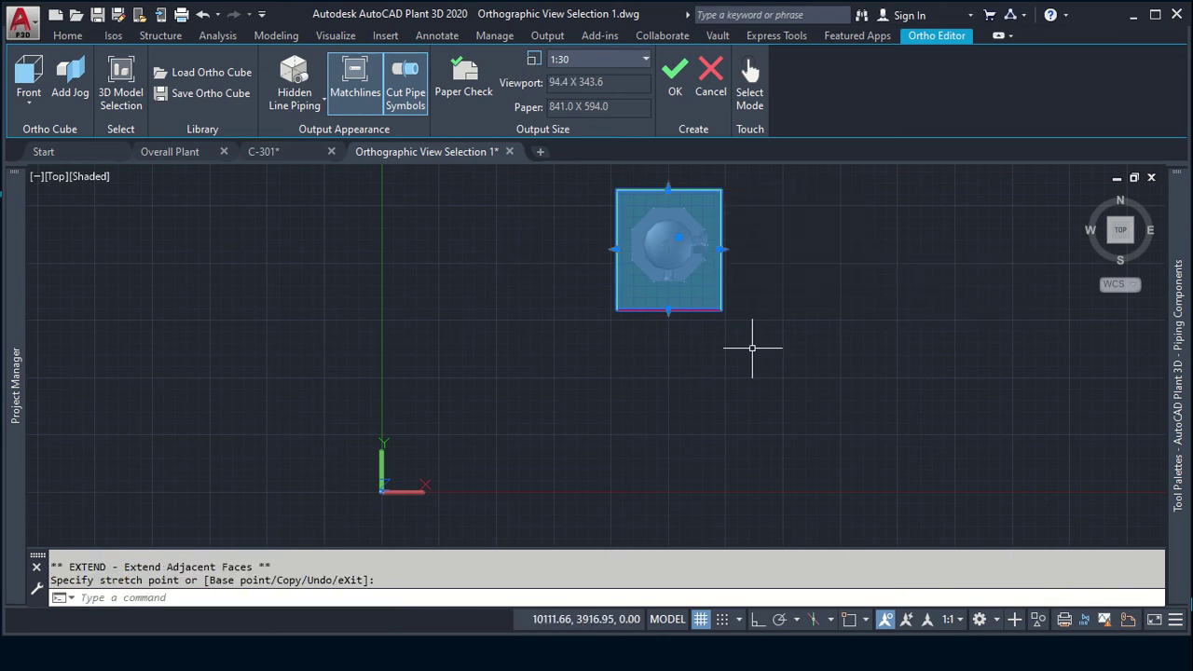
left_click(674, 82)
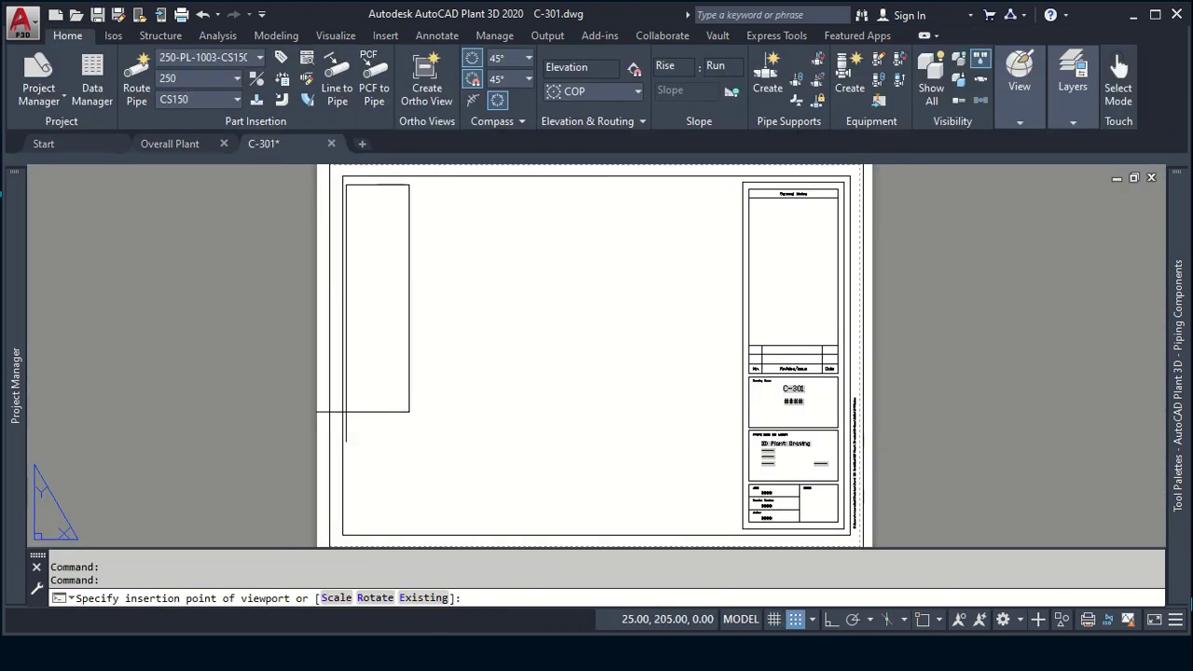
Step: Place the column's elevation viewport at the top-left of the C-301 sheet
left_click(354, 410)
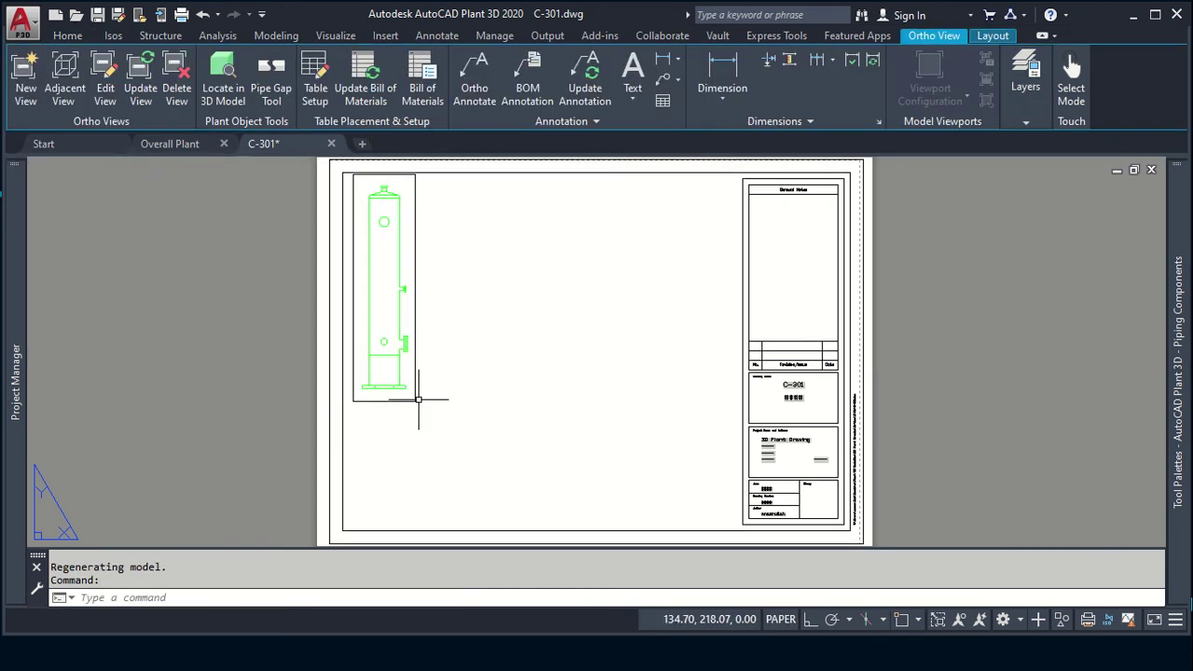
scroll(402, 398, "up", 3)
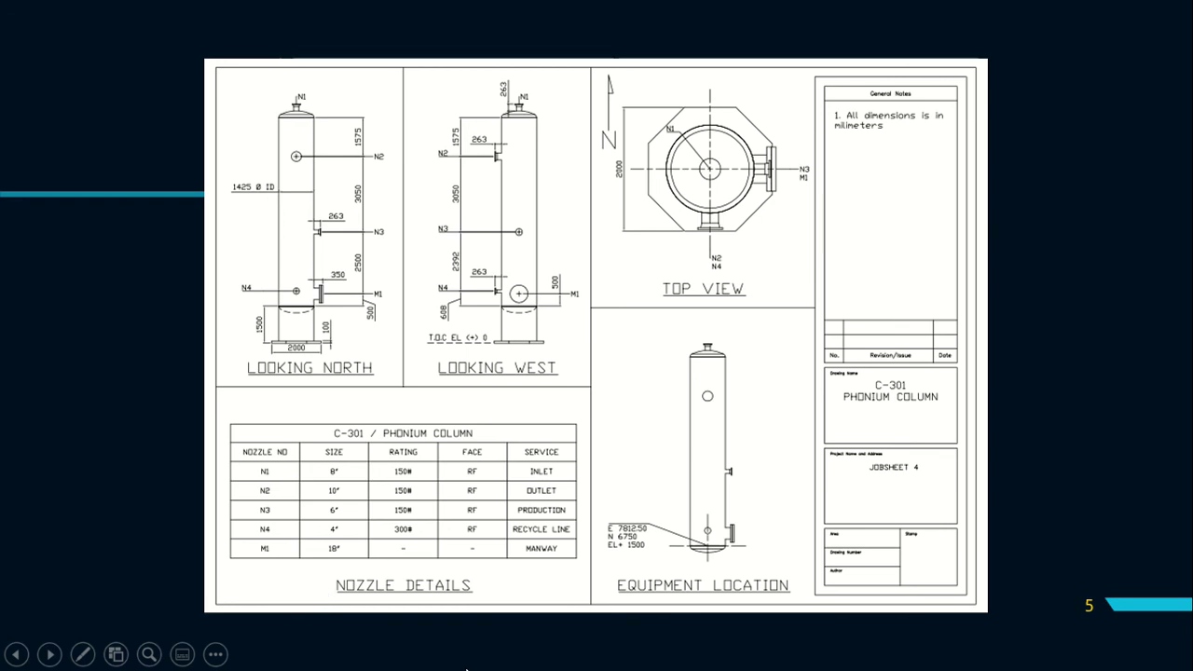
key("alt+Tab")
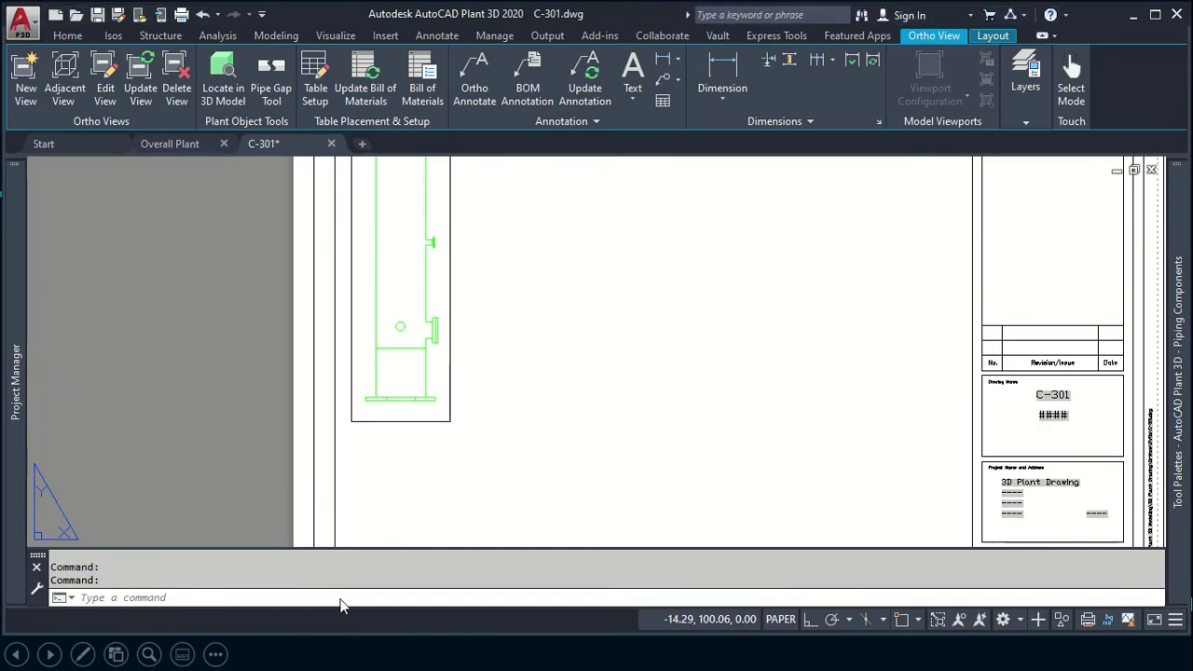
scroll(788, 261, "down", 1)
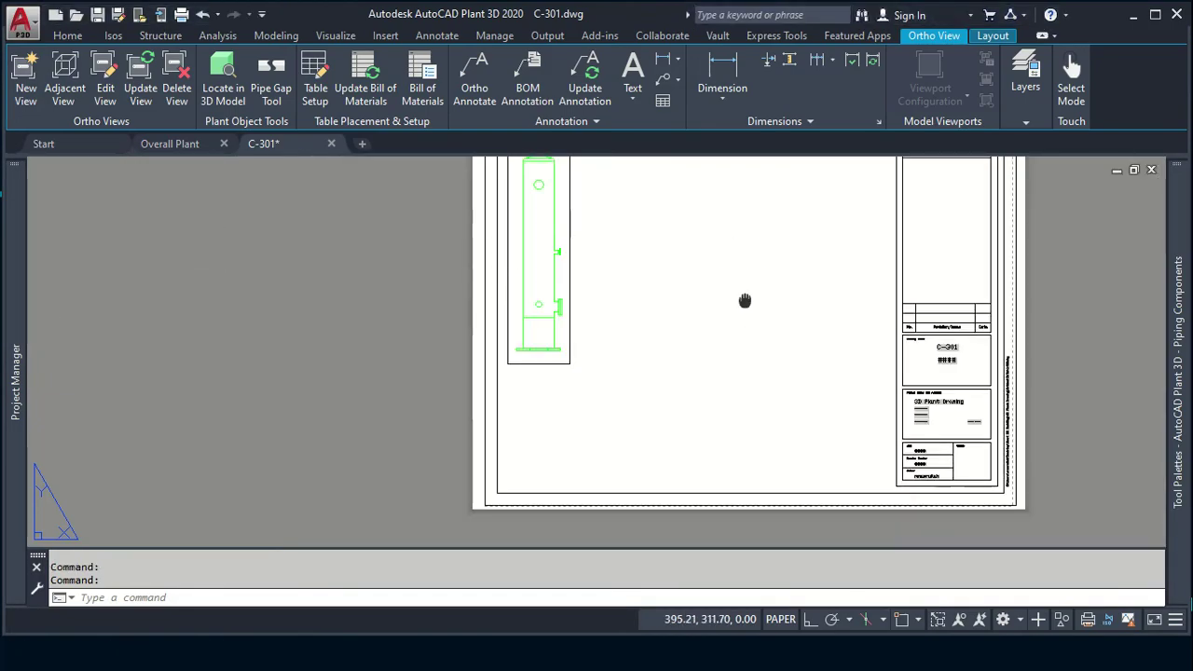
scroll(720, 300, "down", 1)
scroll(445, 417, "down", 1)
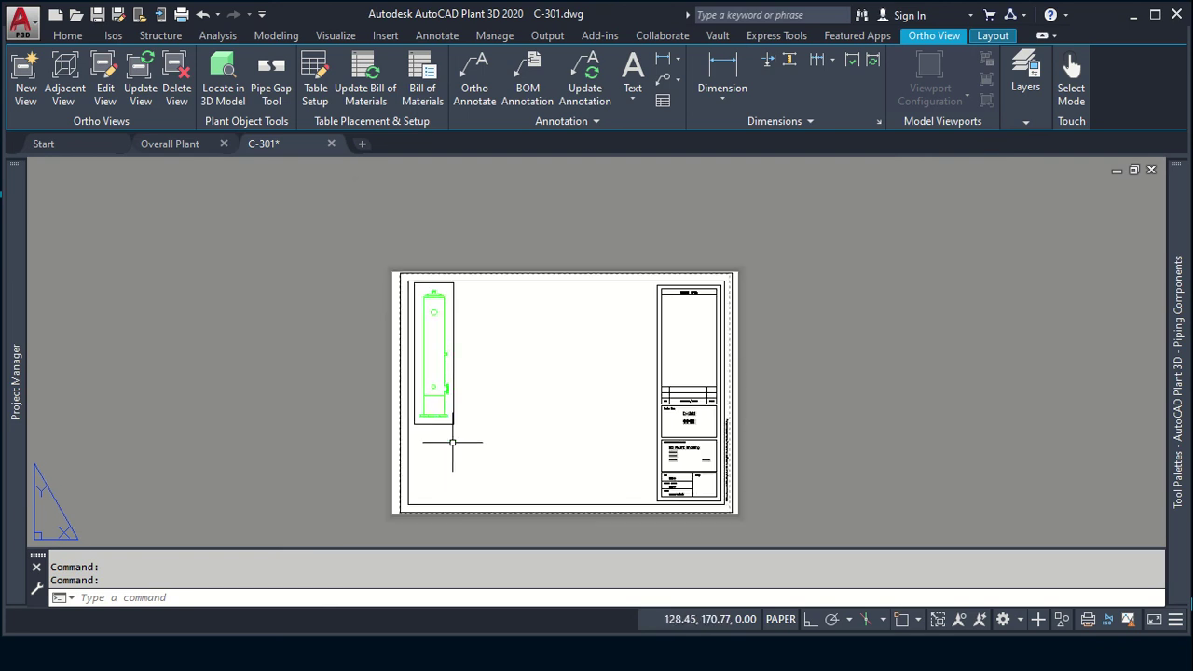
scroll(442, 433, "up", 1)
scroll(442, 433, "up", 2)
left_click(402, 418)
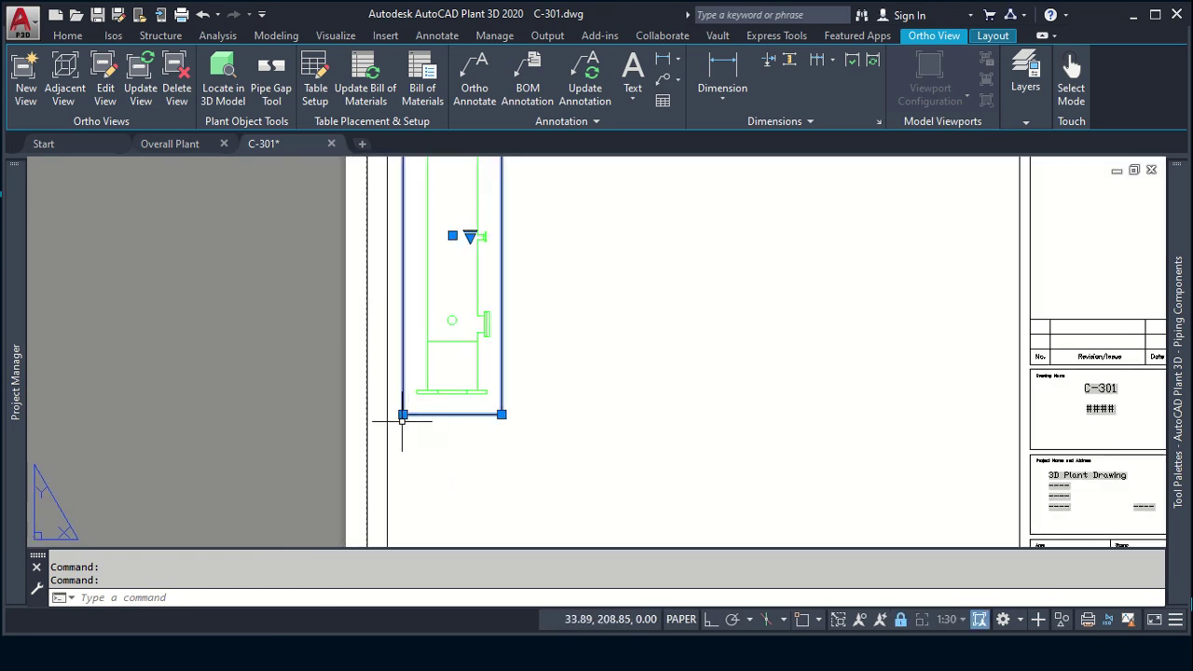
left_click(402, 414)
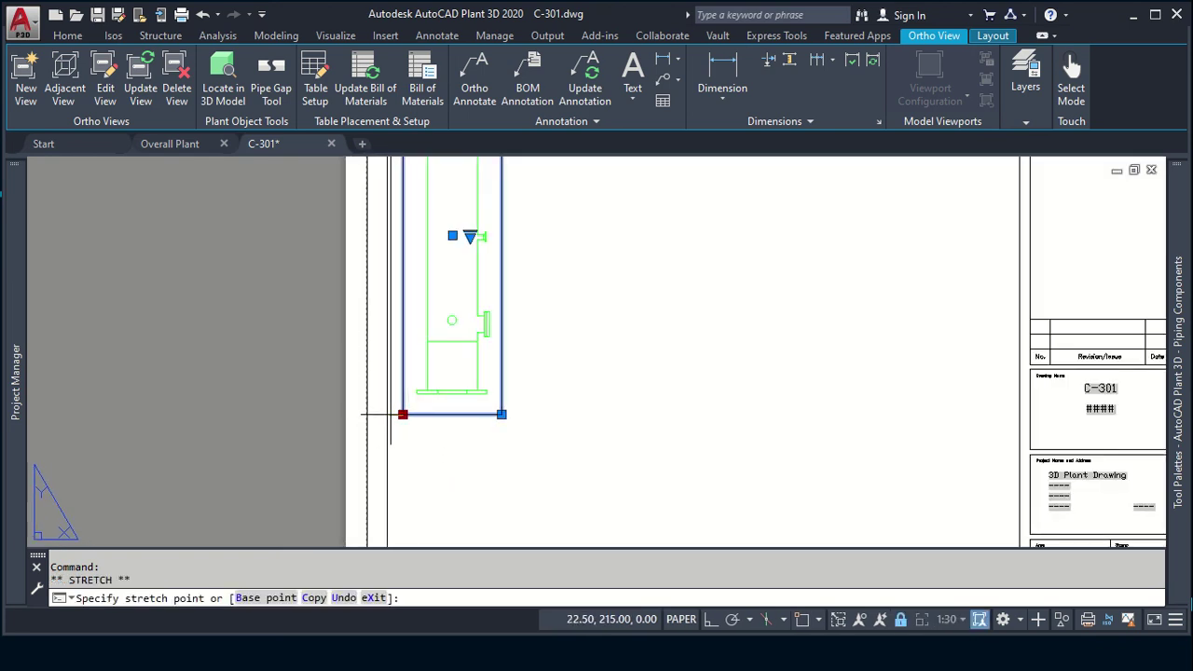
left_click(390, 414)
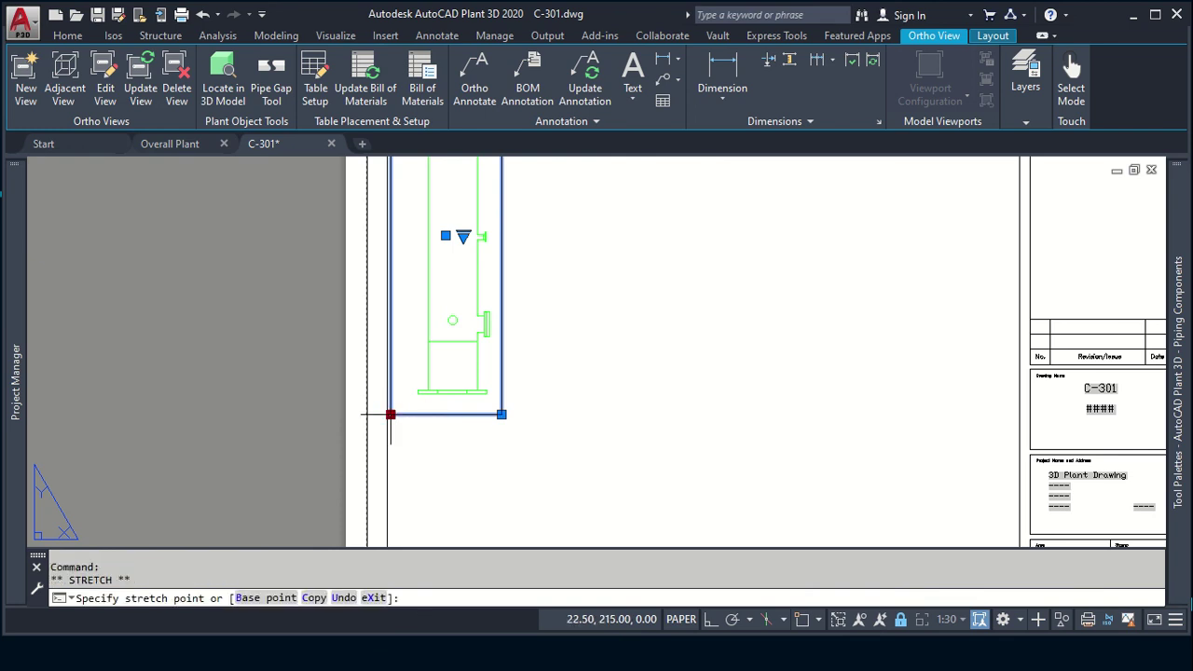
right_click(390, 415, "shift")
left_click(420, 357)
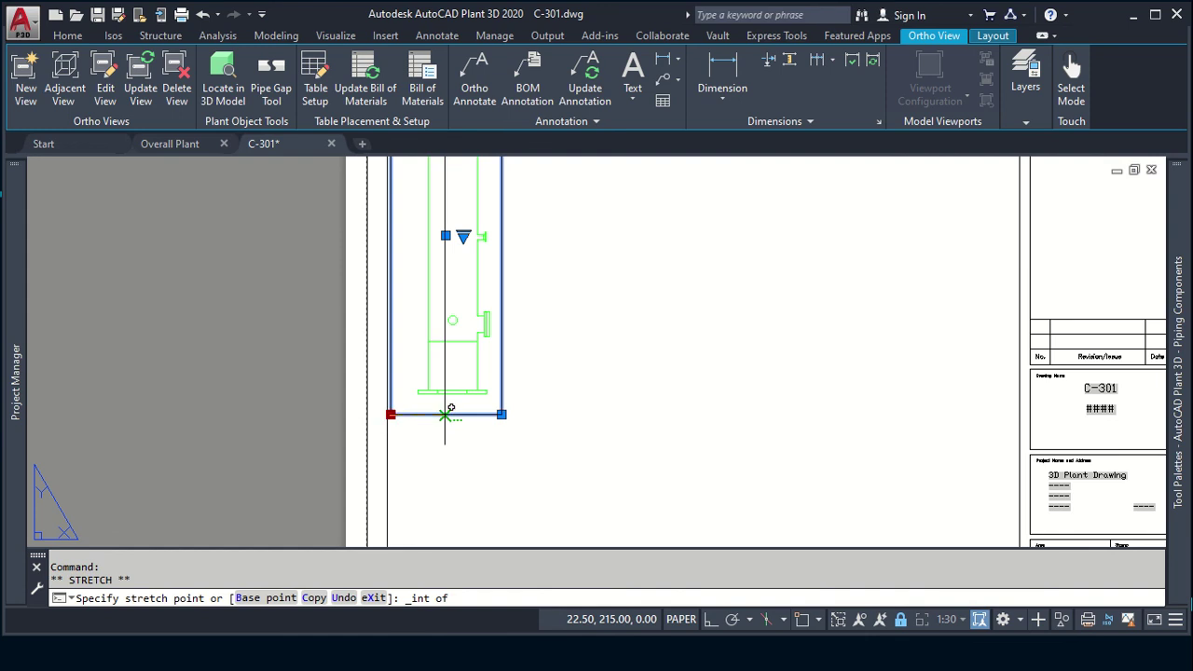
left_click(395, 414)
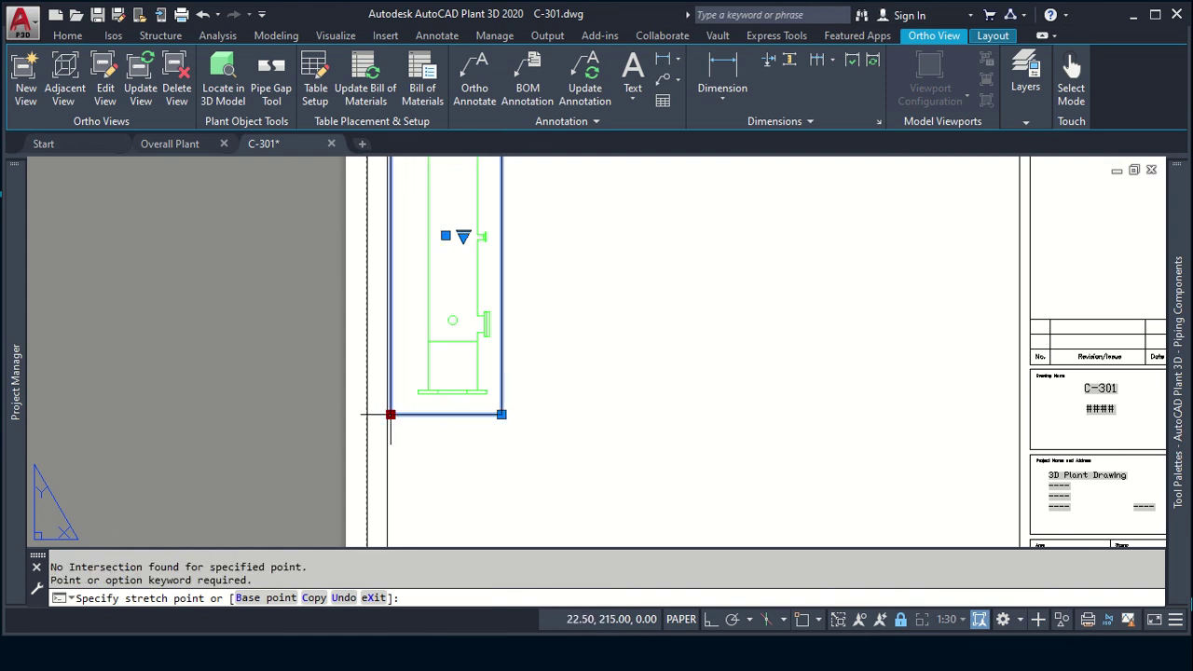
key("Escape")
scroll(391, 414, "up", 2)
scroll(321, 419, "up", 3)
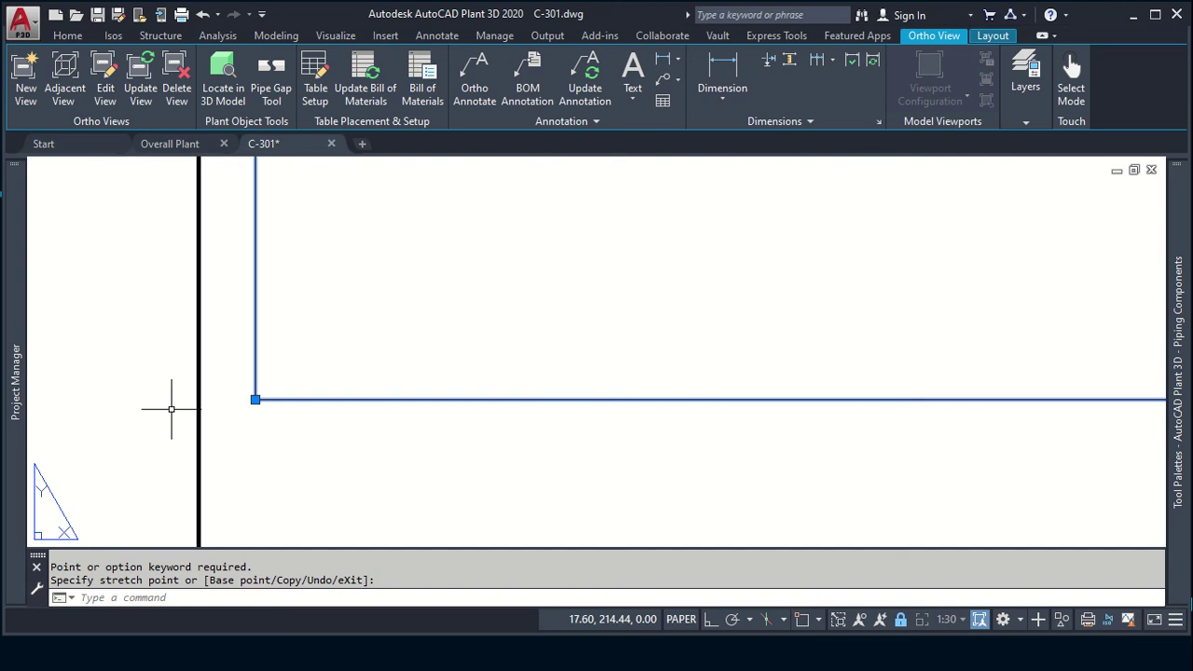
right_click(207, 400, "shift")
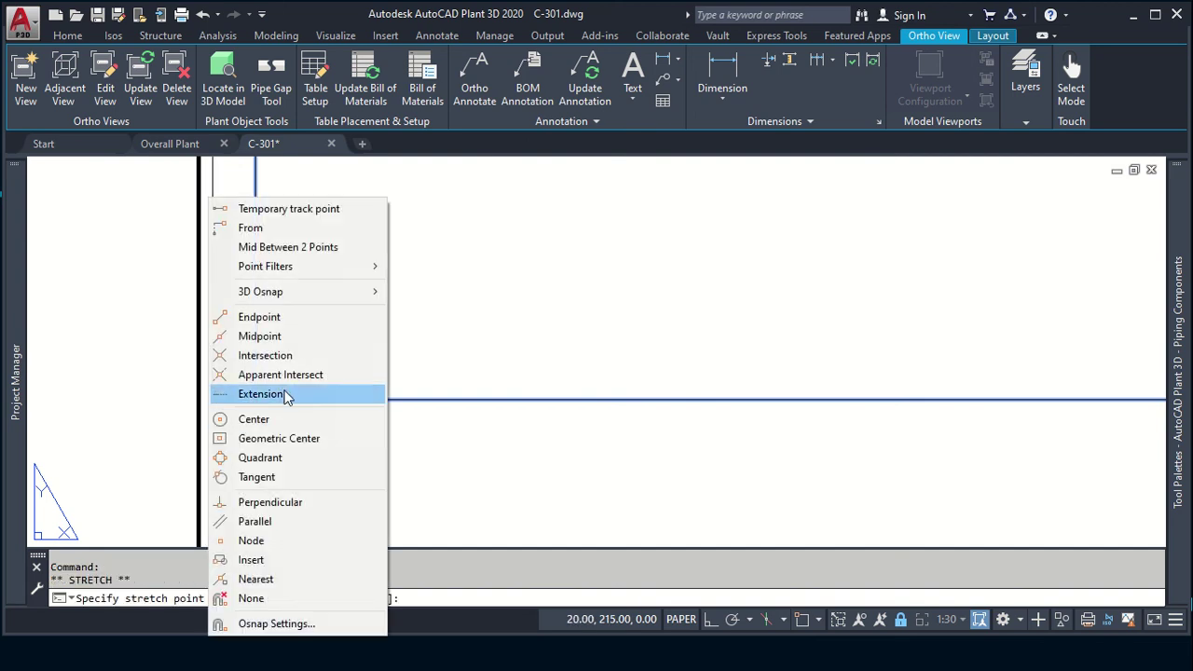
left_click(280, 356)
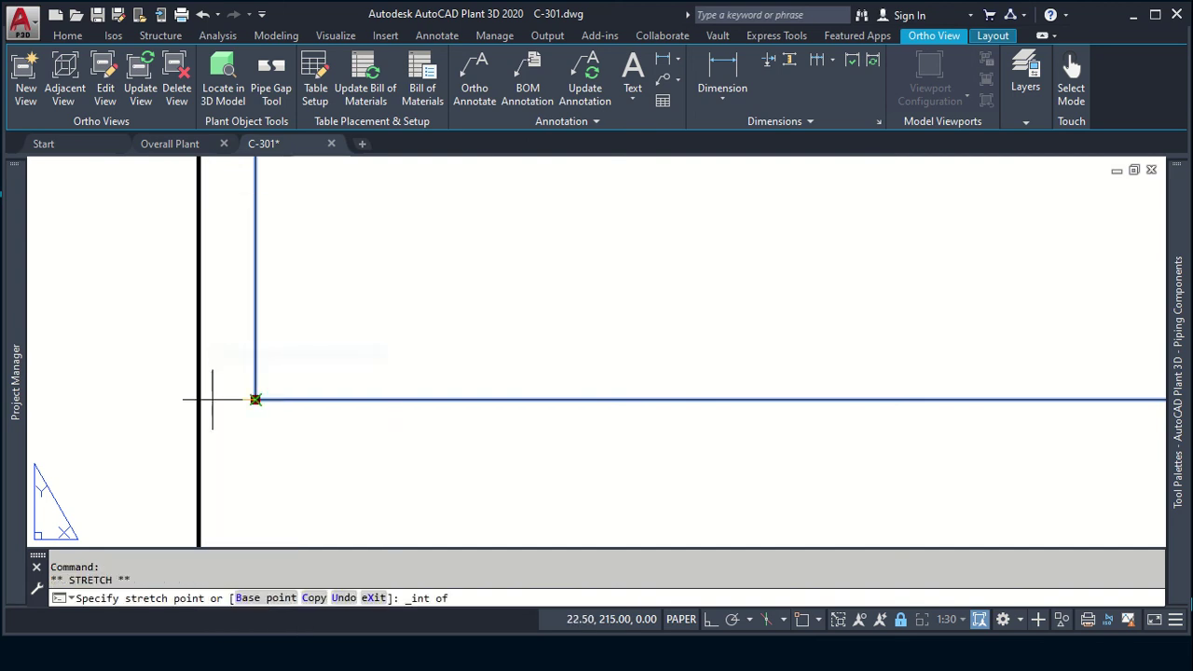
left_click(212, 400)
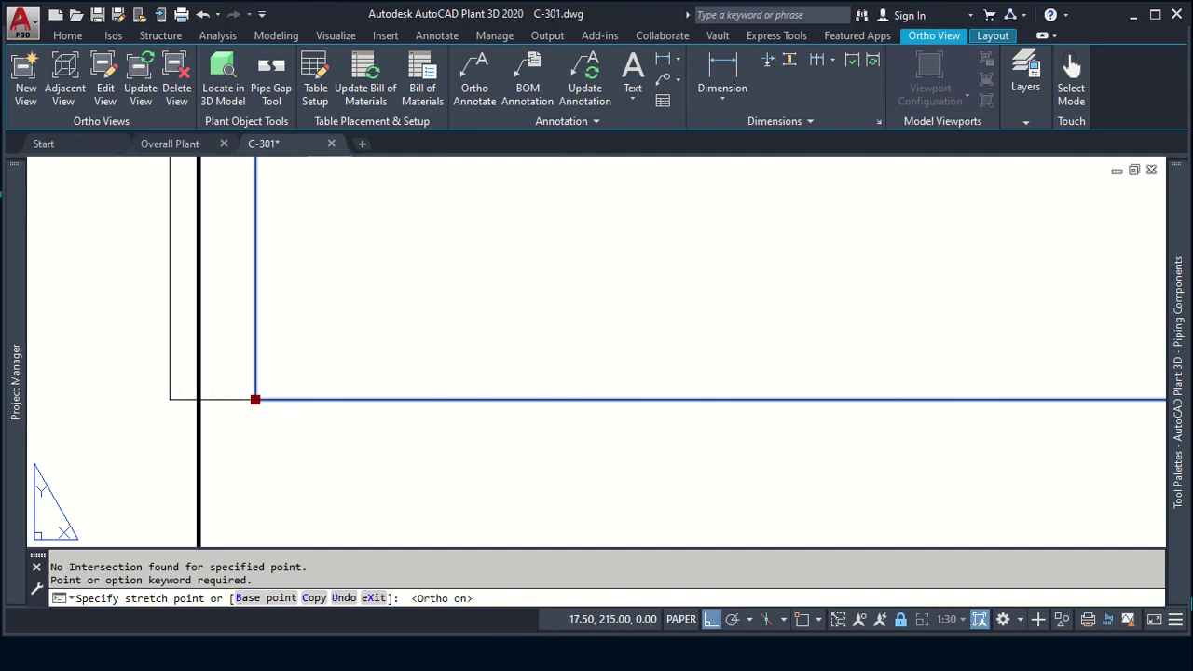
key("F9")
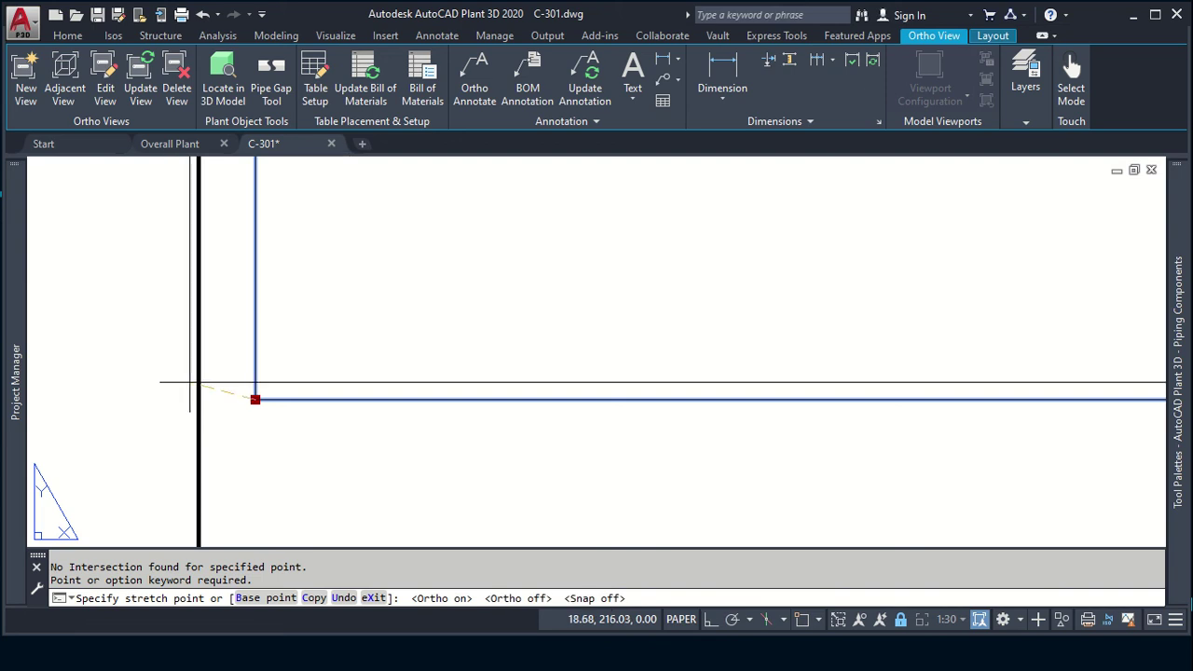
right_click(197, 403, "shift")
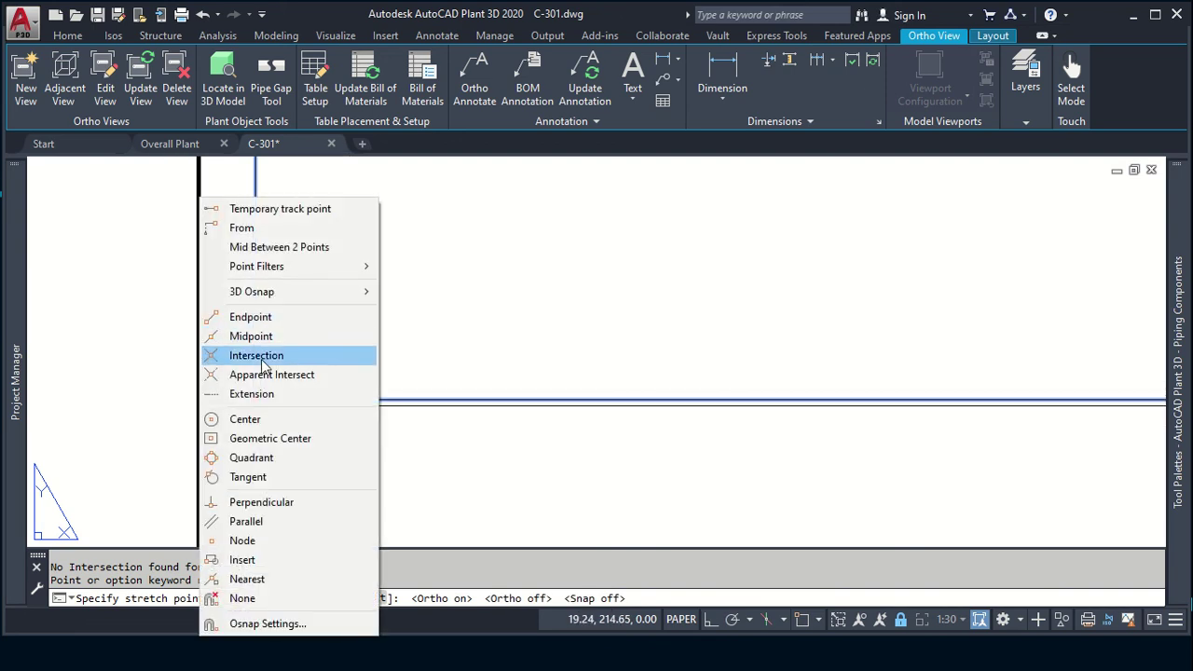
left_click(263, 361)
left_click(198, 403)
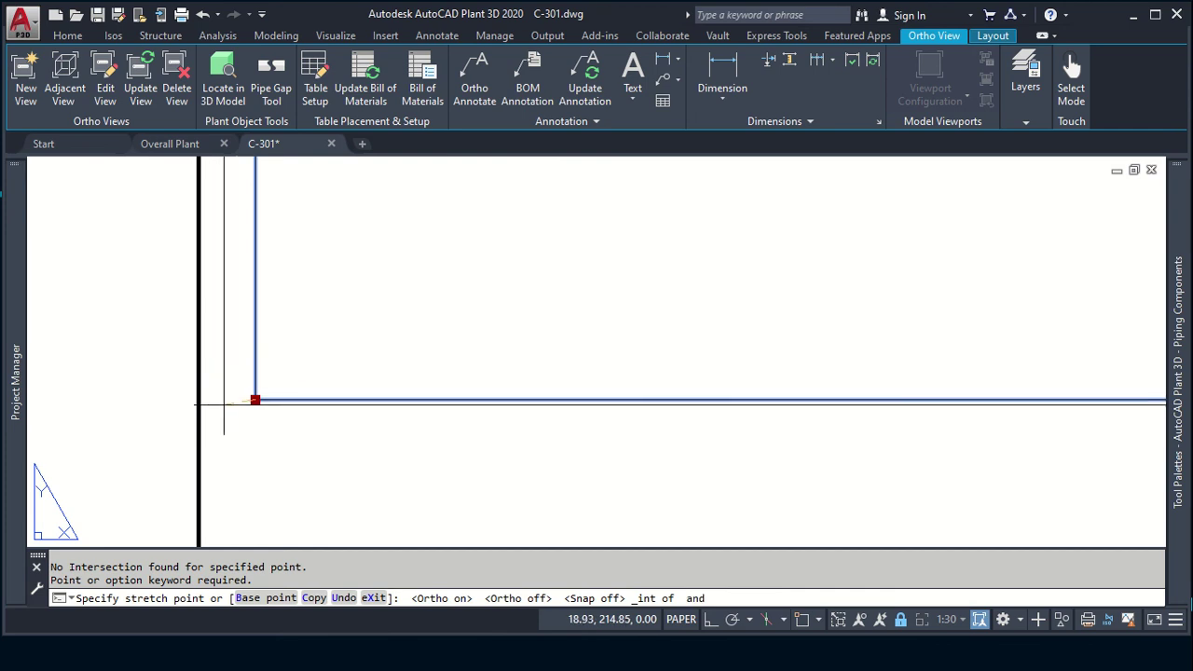
left_click(203, 395)
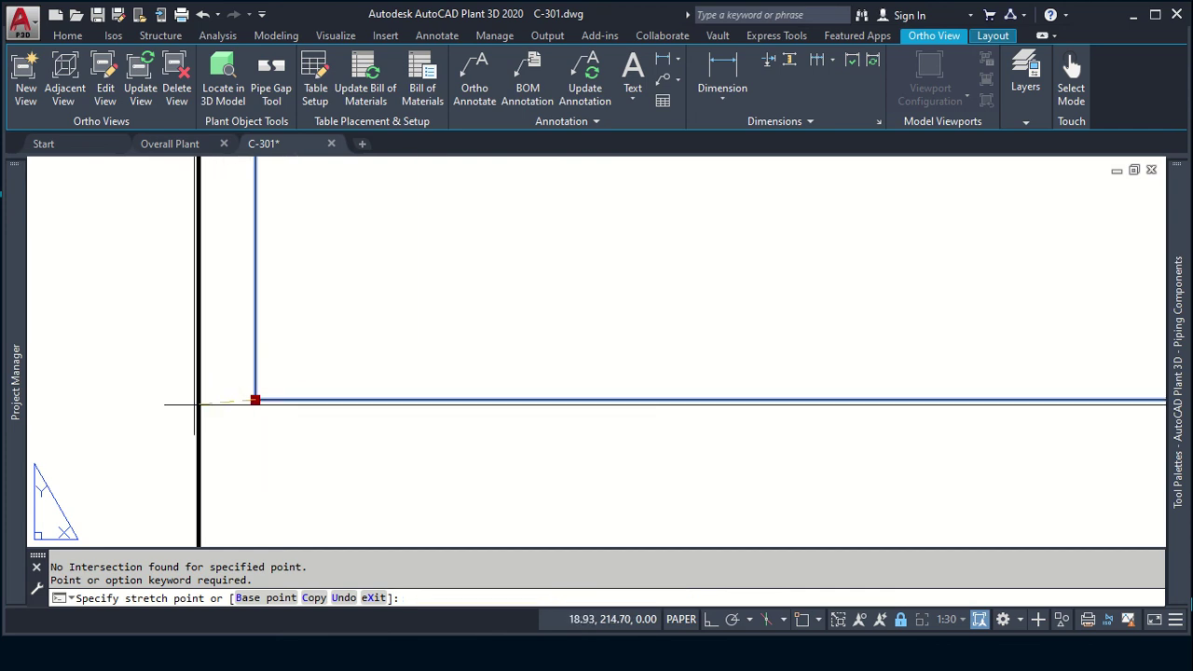
Step: Cancel the corner stretch and try a window selection inside the viewport's model view
key("Escape")
double_click(200, 395)
mouse_move(1176, 382)
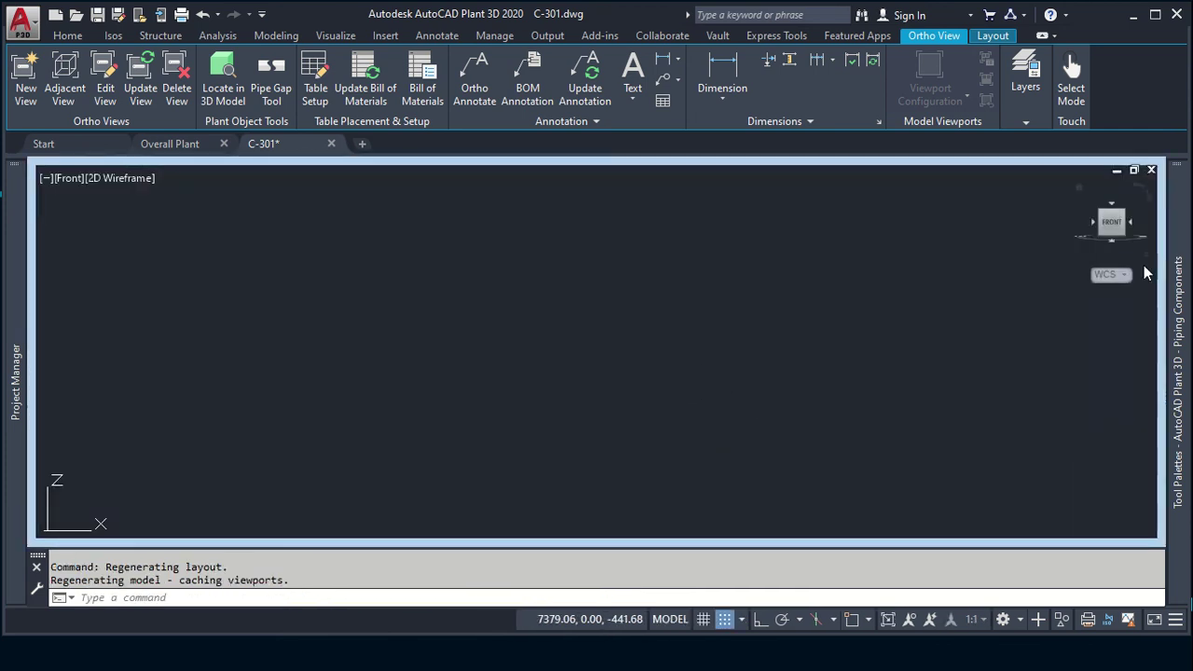
left_click(796, 236)
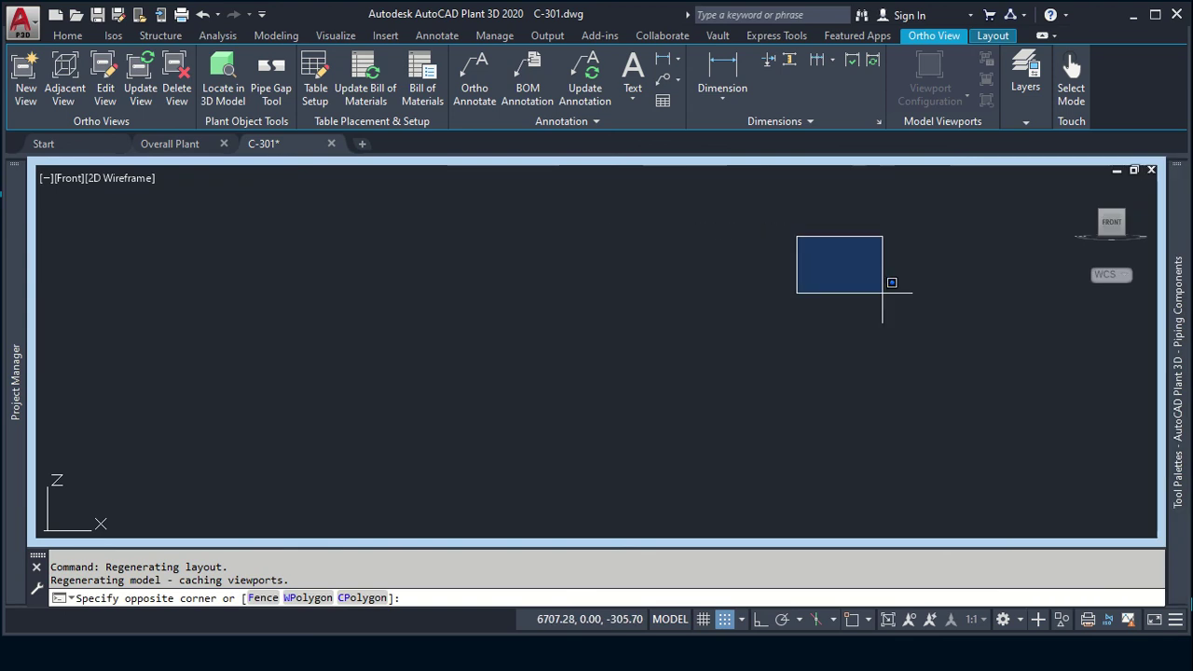
left_click(892, 282)
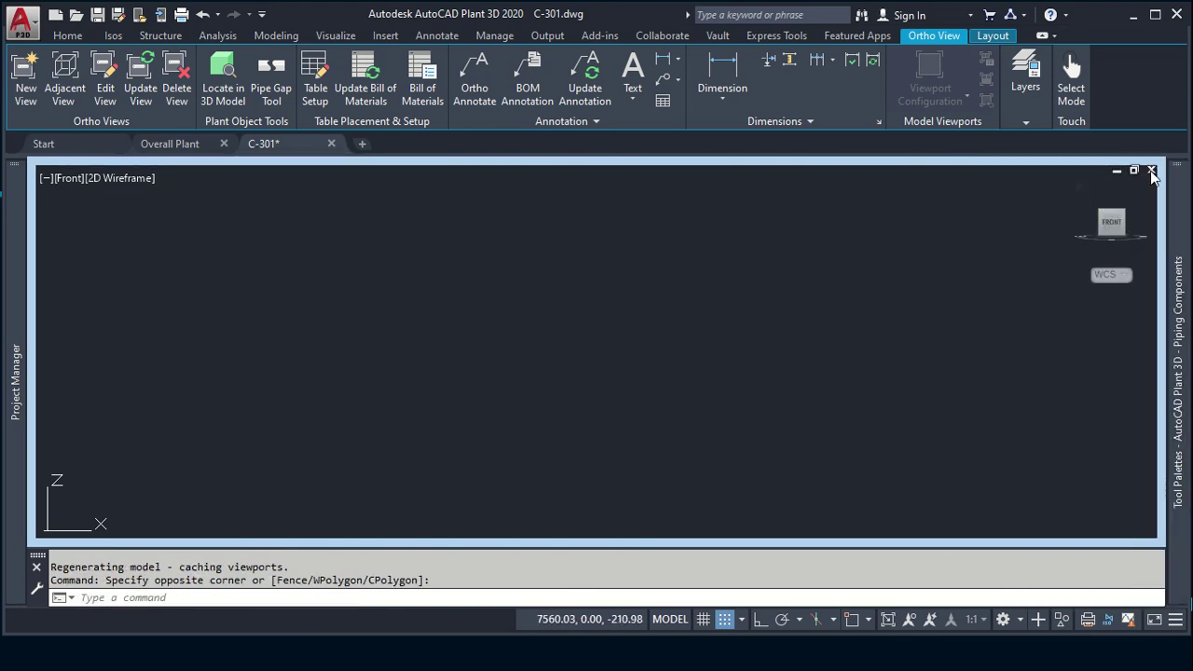
key("Escape")
Step: Close C-301 without saving and reopen it from Orthographic Drawings
key("ctrl+F4")
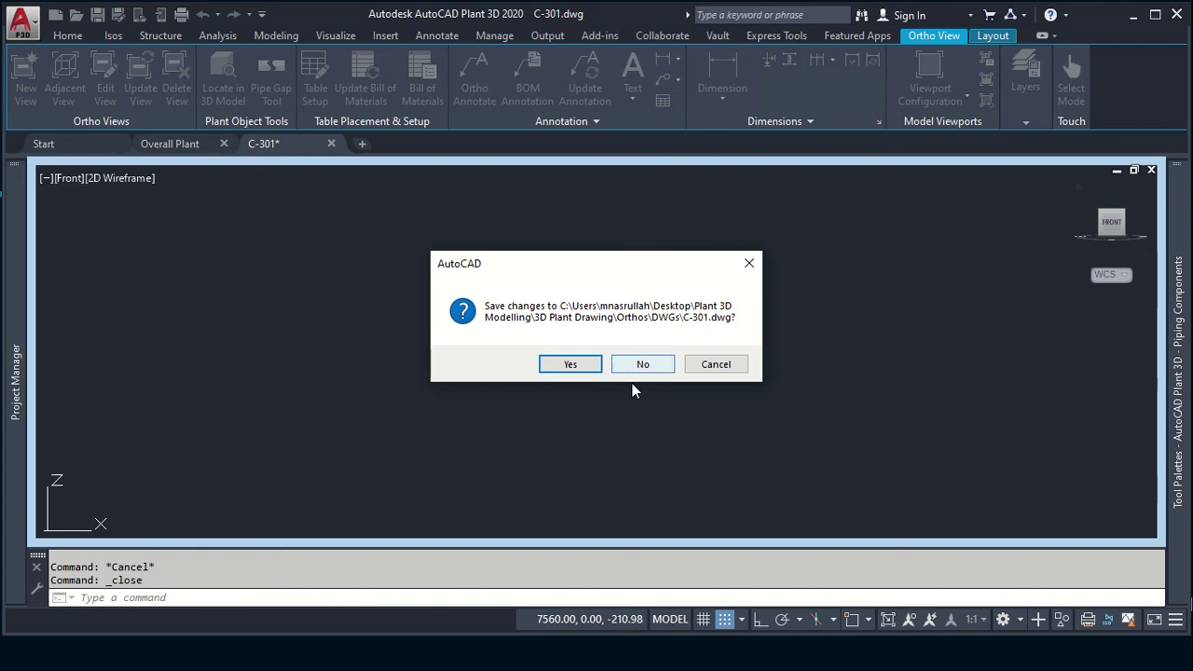
left_click(643, 367)
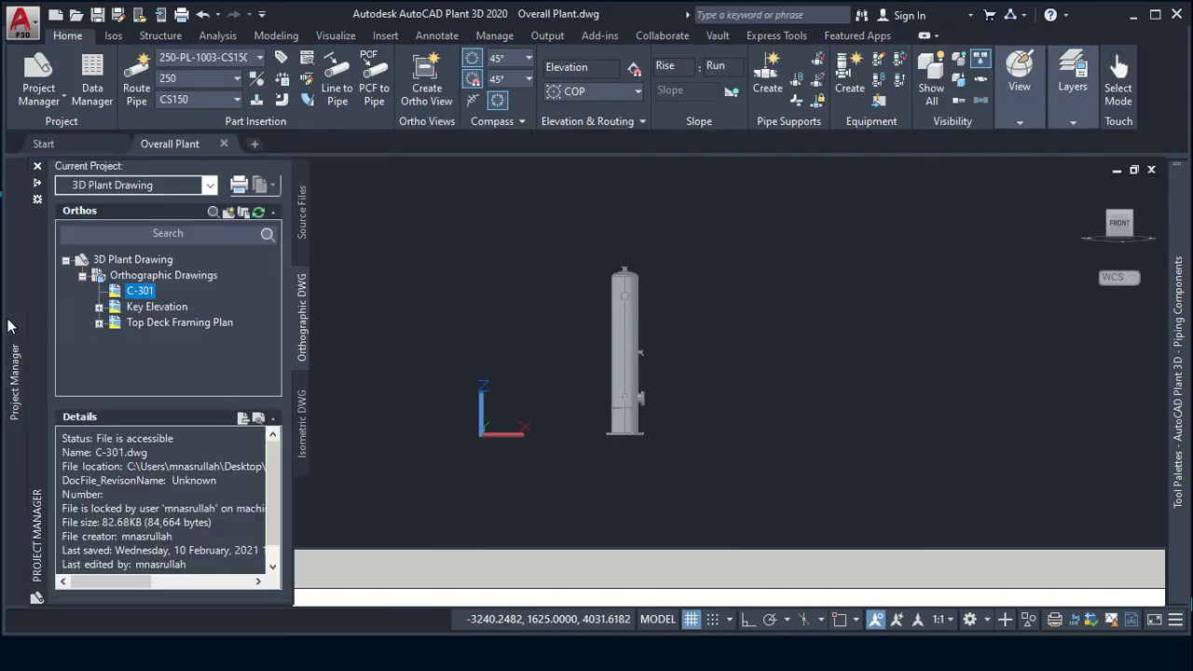
double_click(138, 292)
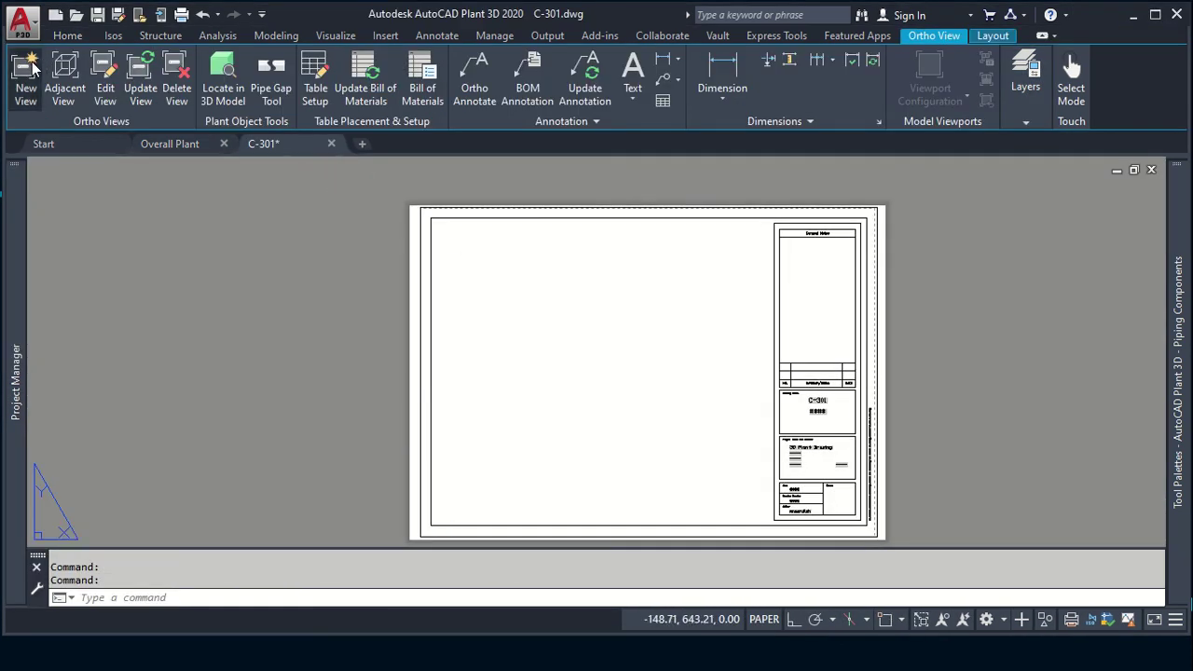
Step: Start a new ortho view on the reference model and select its ortho cube from Top view
left_click(31, 65)
left_click(613, 488)
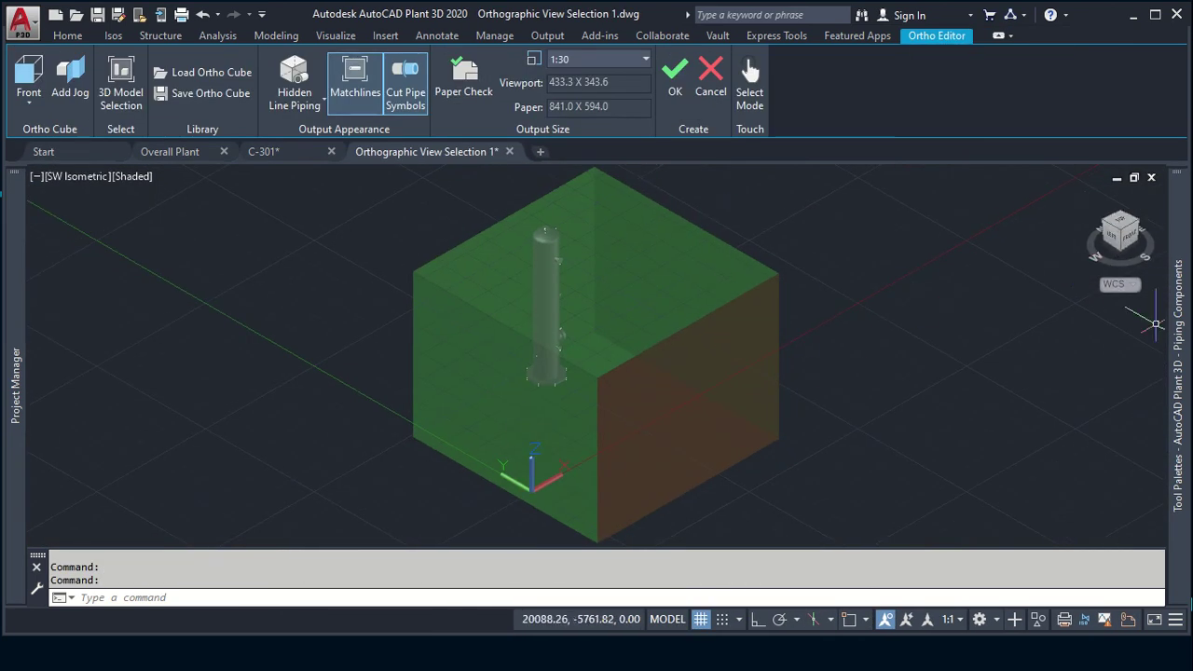
mouse_move(1119, 228)
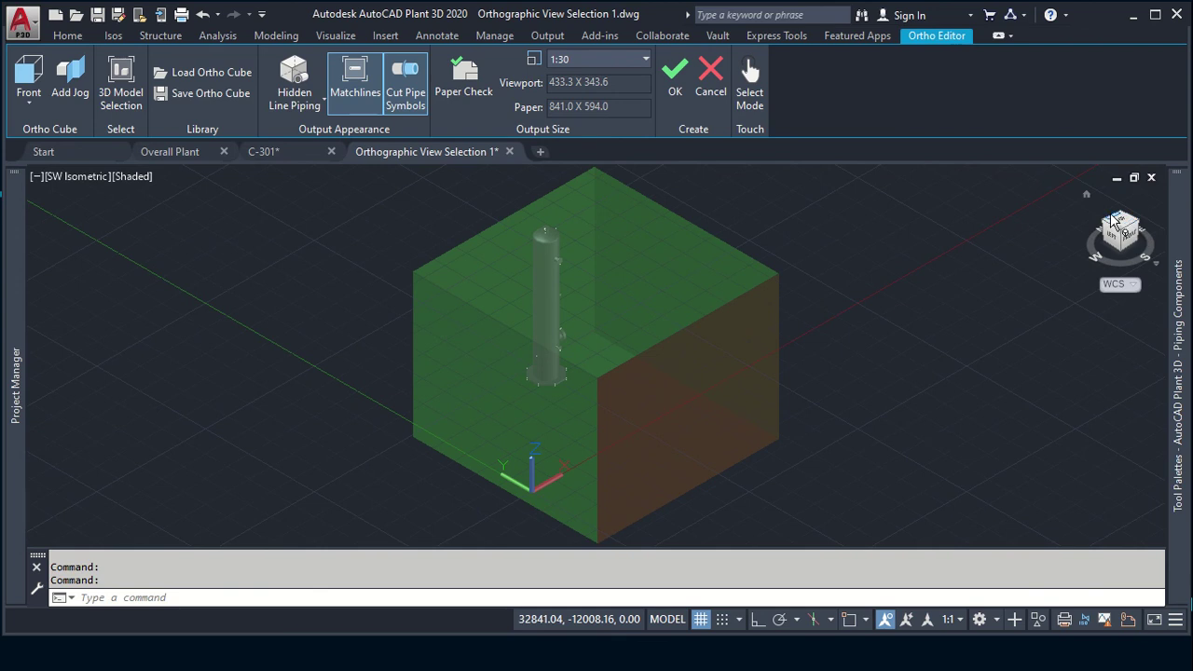
left_click(1124, 232)
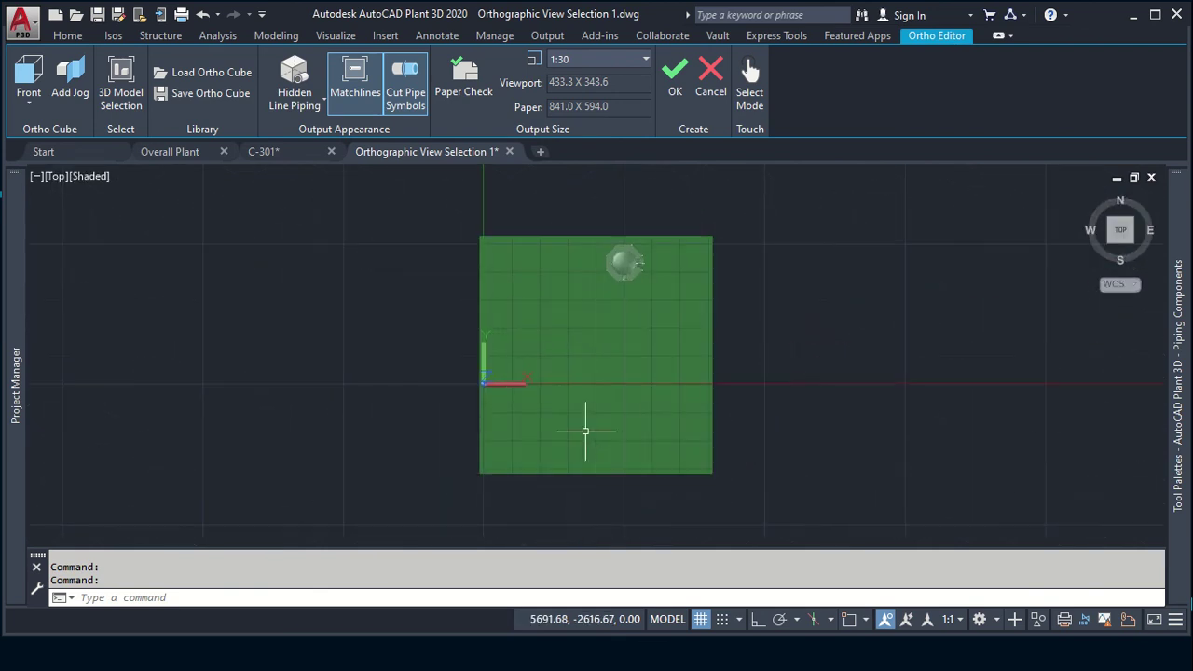
left_click(618, 470)
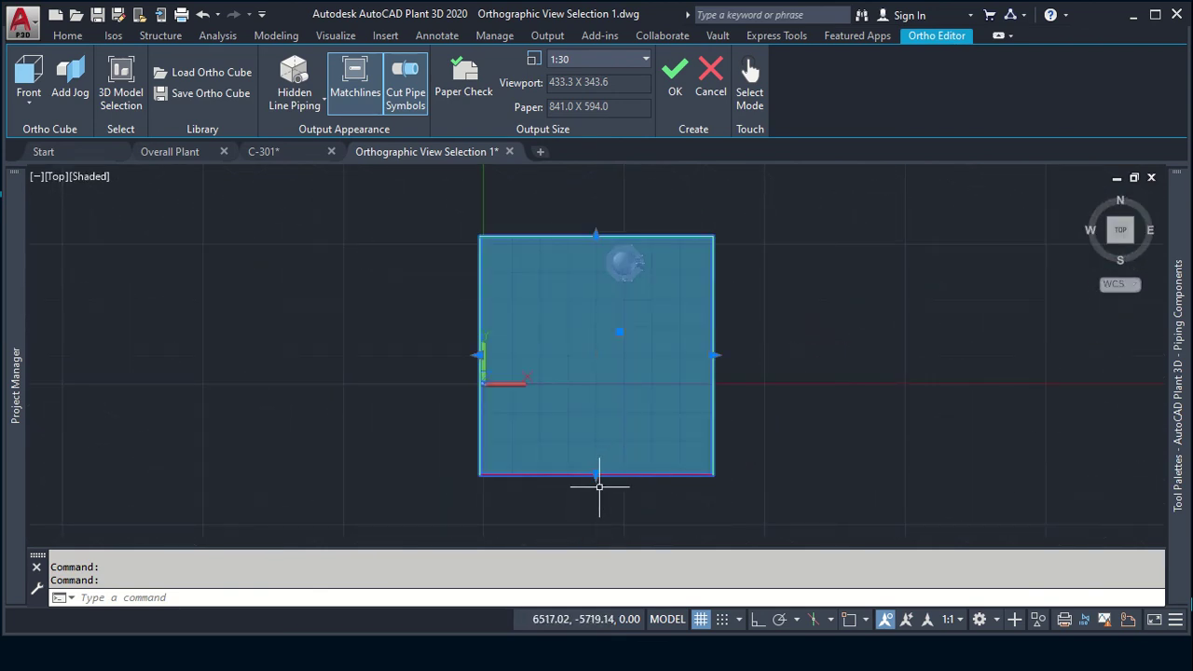
left_click(602, 482)
left_click(594, 480)
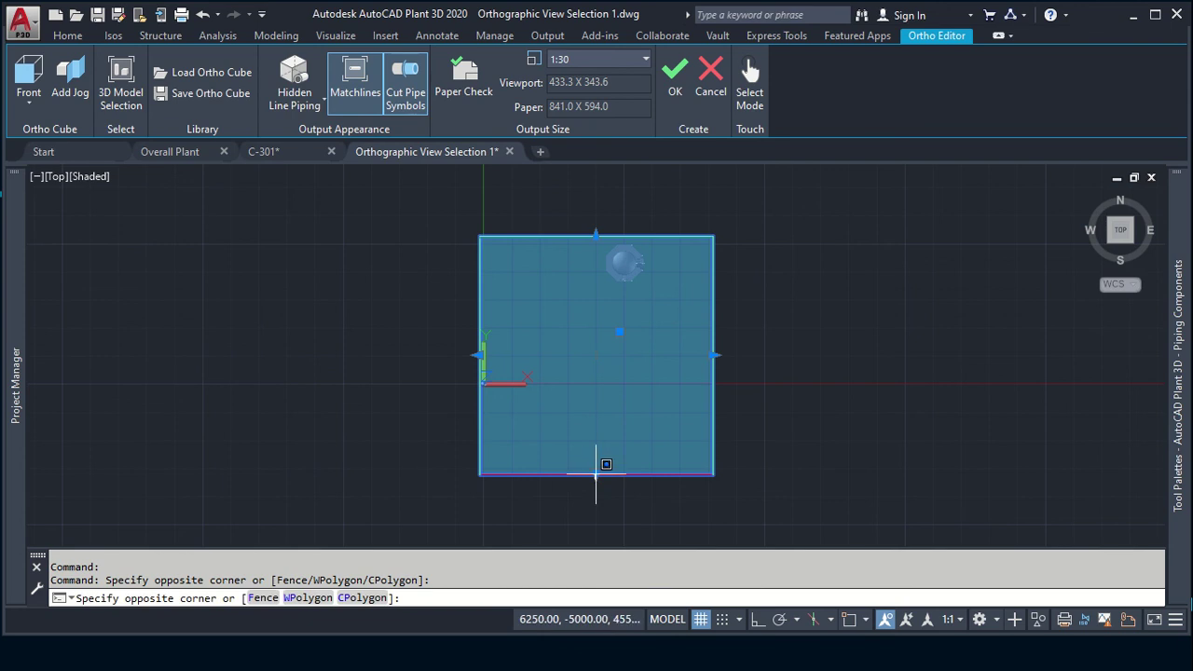
left_click(619, 406)
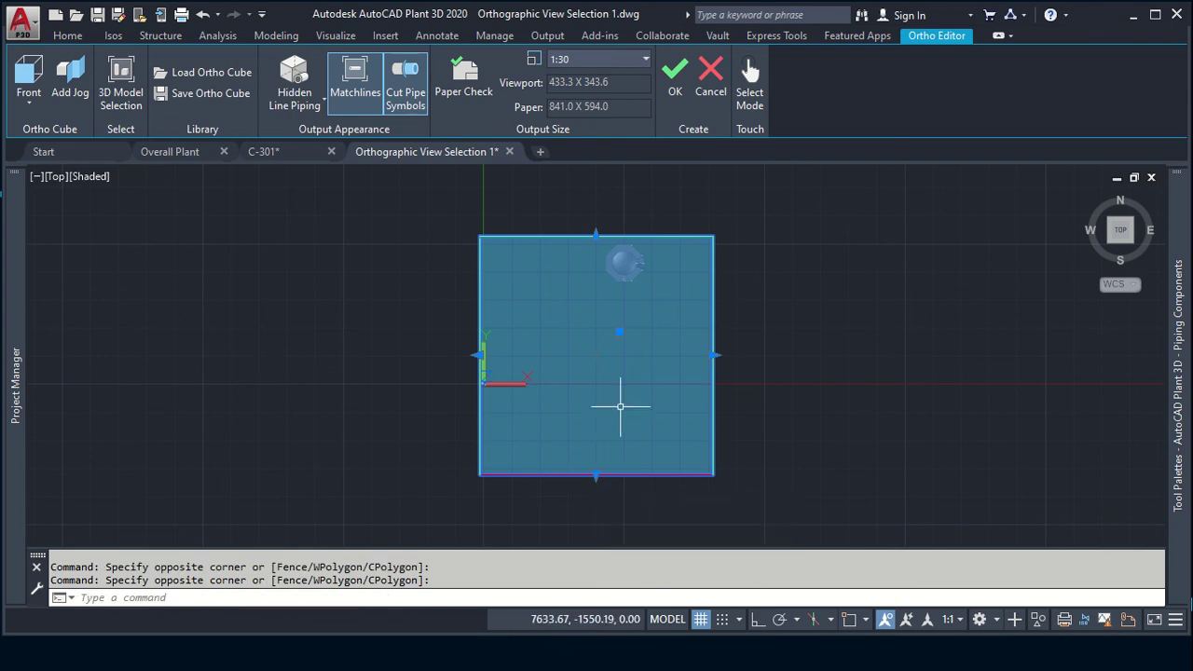
Step: Pull the cube's bottom, left and right faces tightly around the column and accept the 1:30 view
left_click(596, 473)
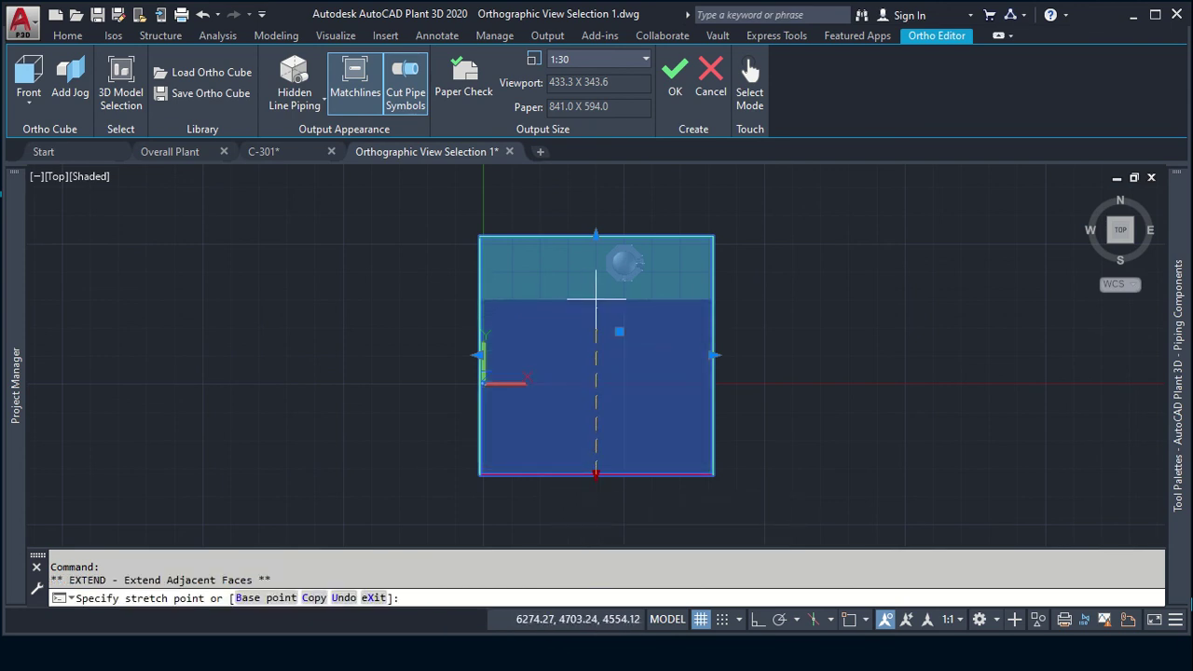
left_click(546, 289)
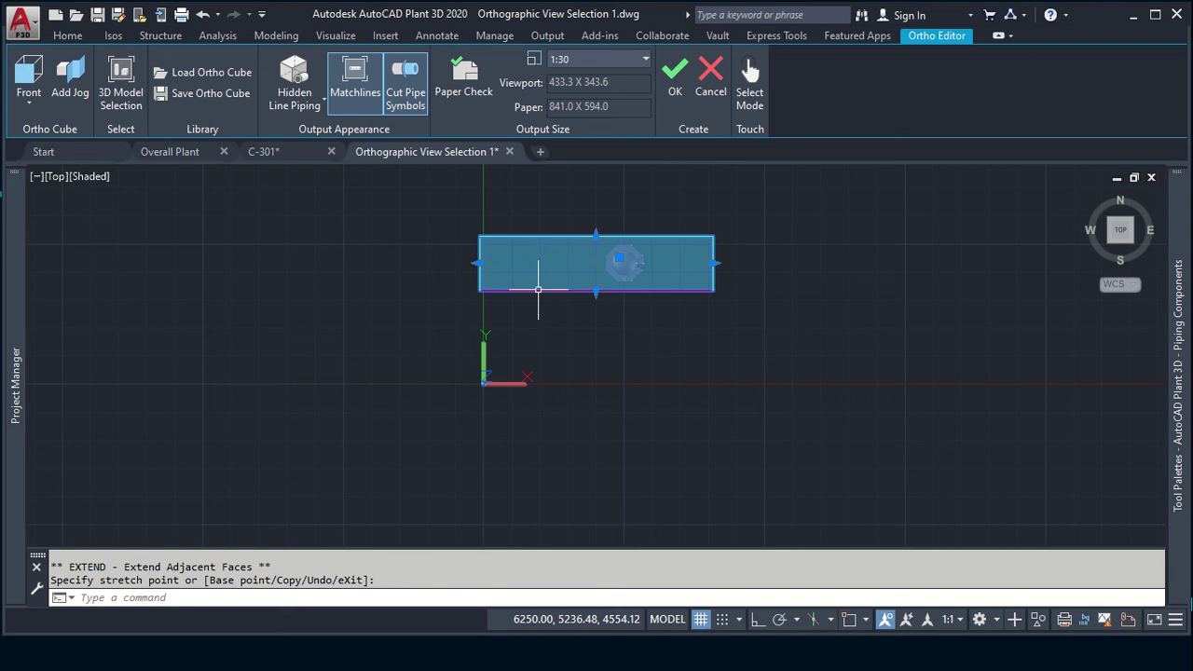
left_click(478, 261)
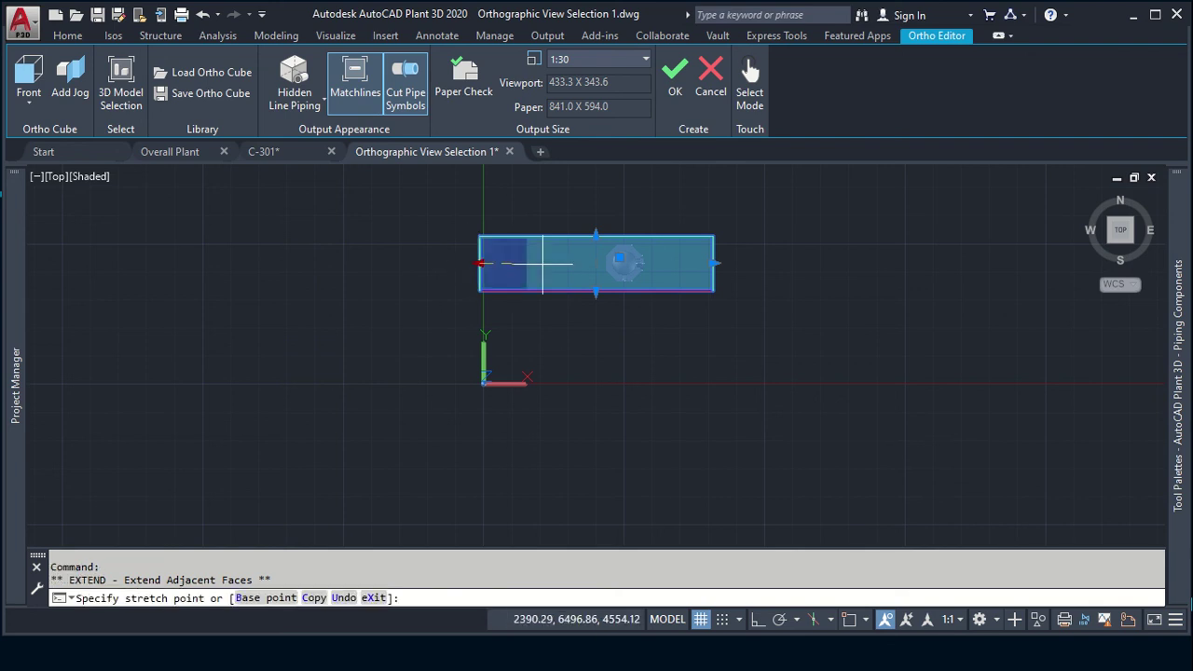
left_click(595, 263)
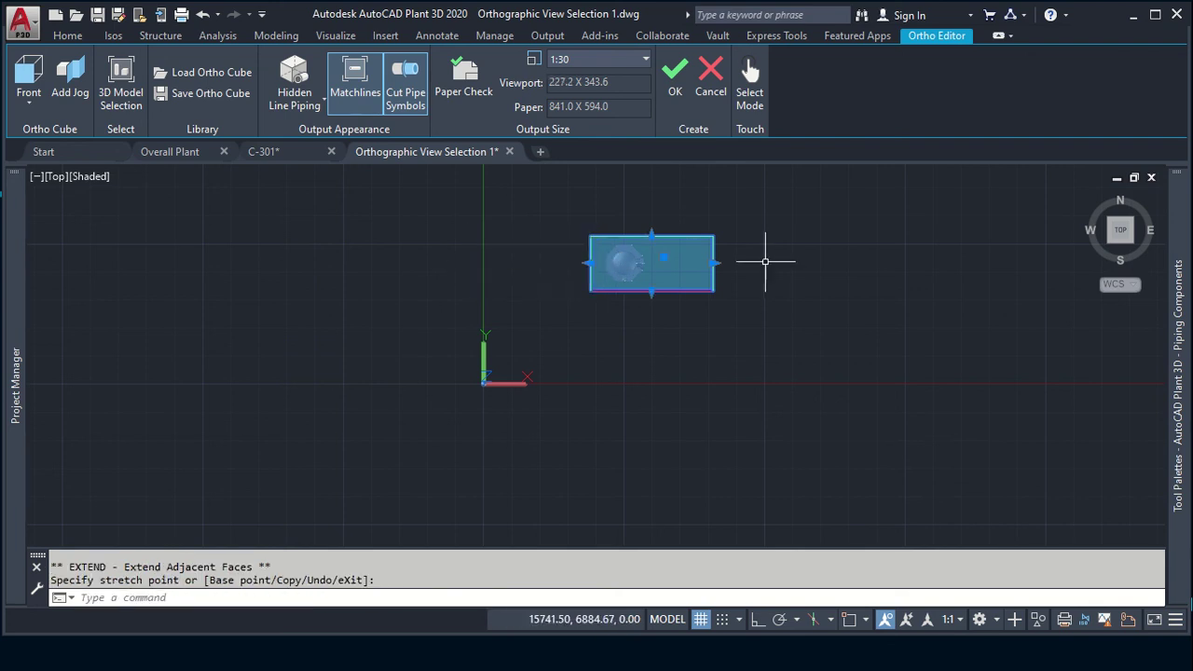
left_click(713, 262)
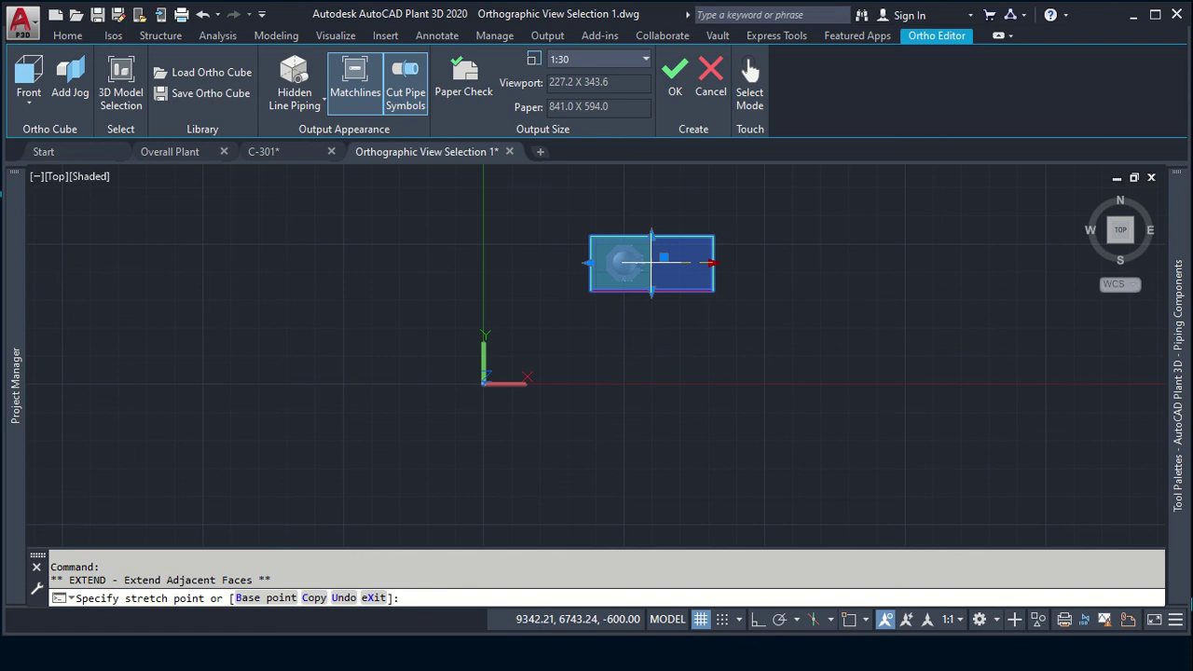
left_click(653, 263)
left_click(681, 90)
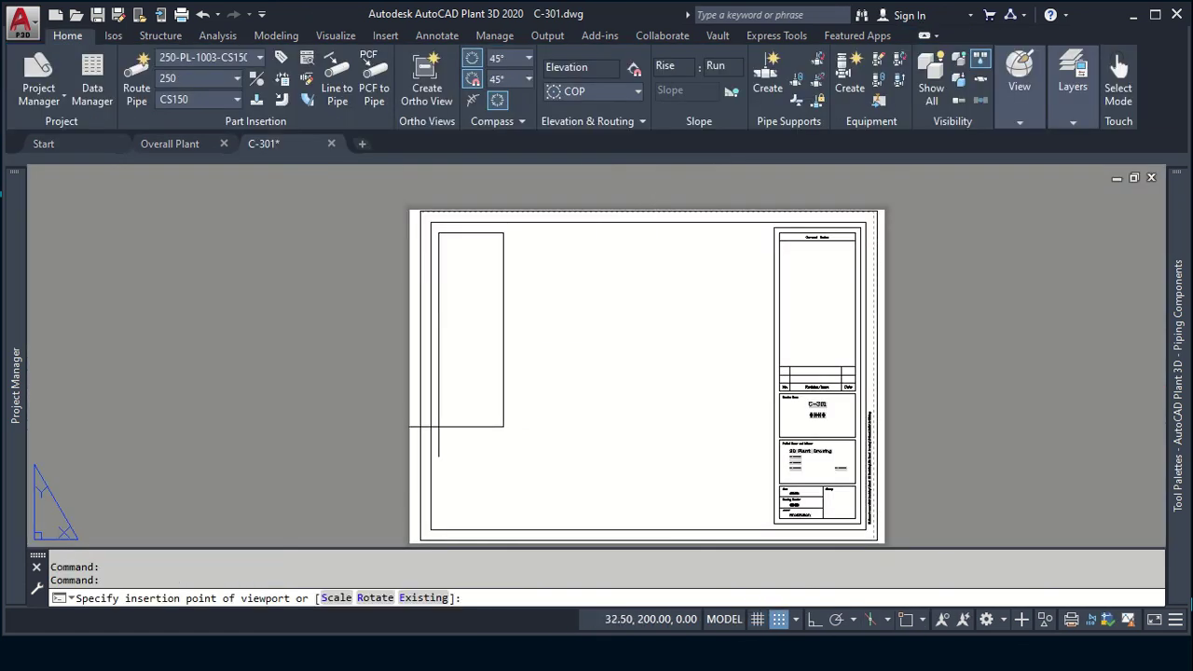
Step: Place the new ortho view at the left side of the C-301 sheet
left_click(439, 418)
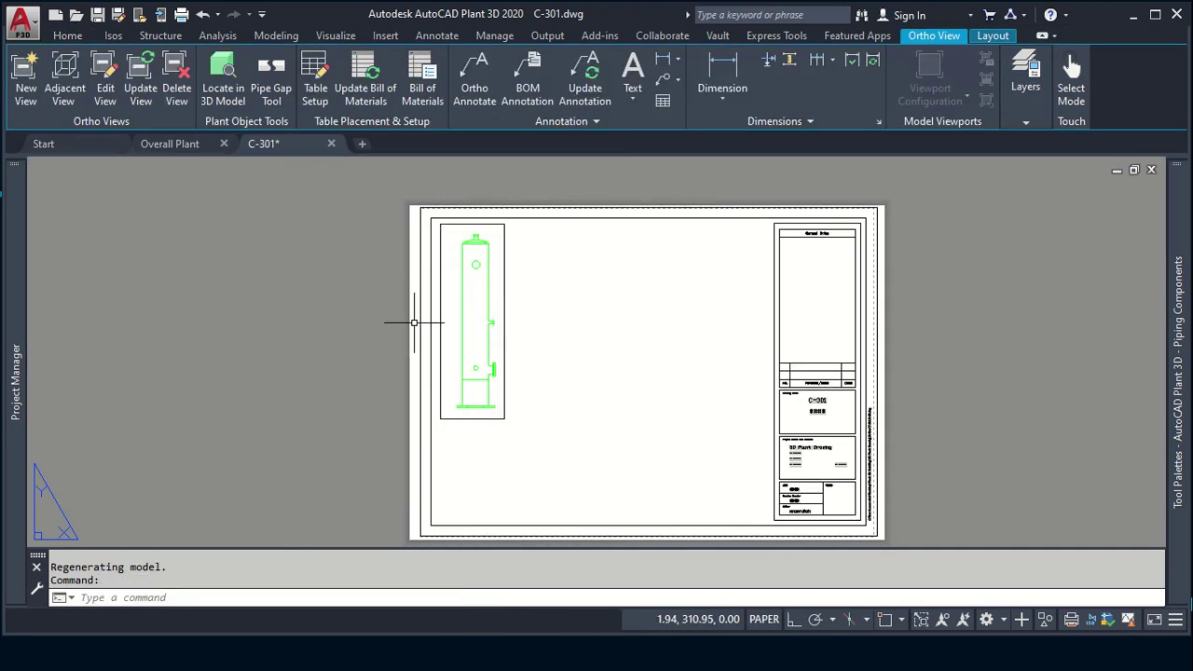
scroll(448, 273, "up", 3)
scroll(493, 321, "up", 2)
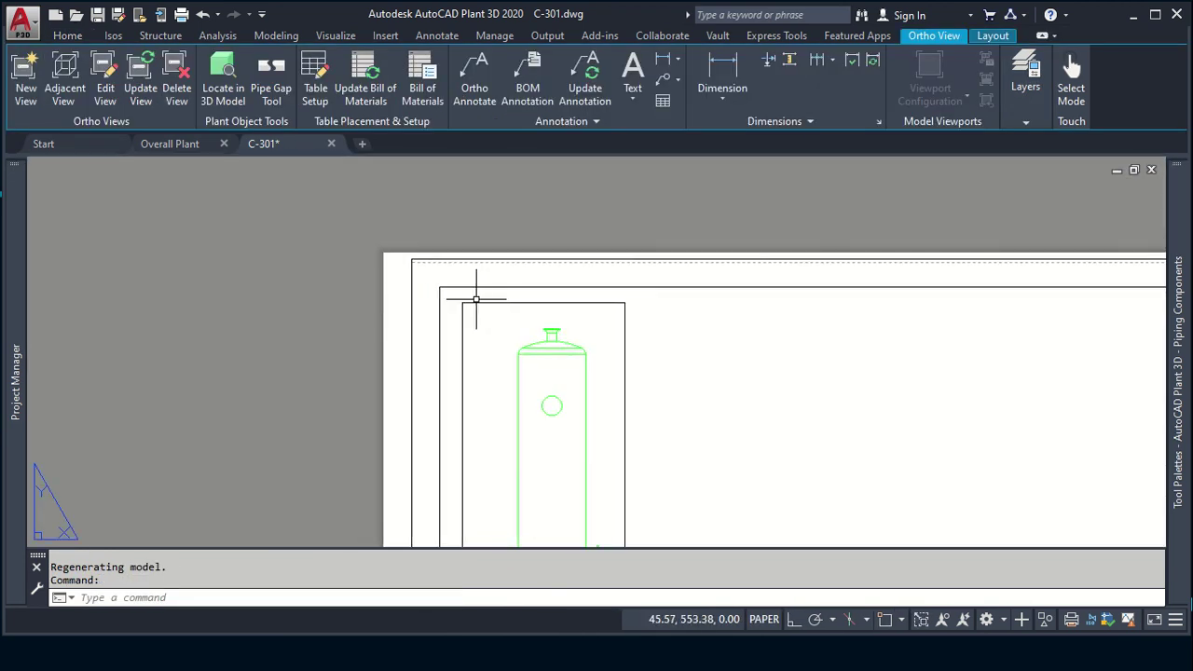
Step: Stretch the viewport's top-left corner to snap onto the sheet border intersection
left_click(470, 302)
left_click(462, 302)
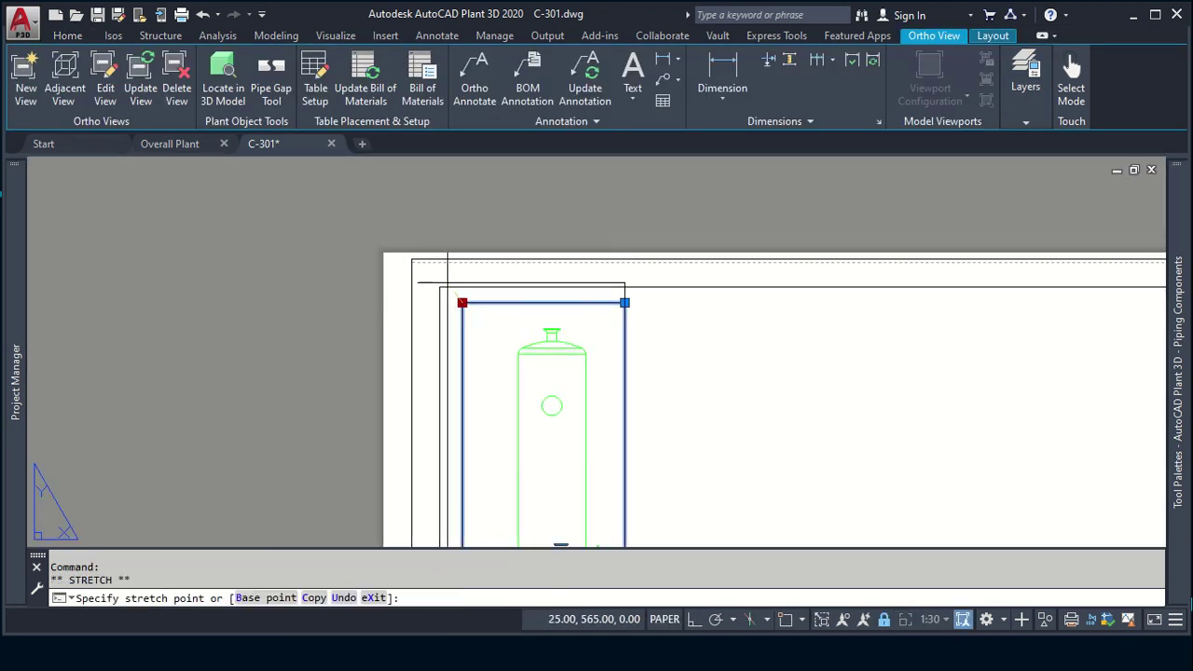
right_click(438, 289, "shift")
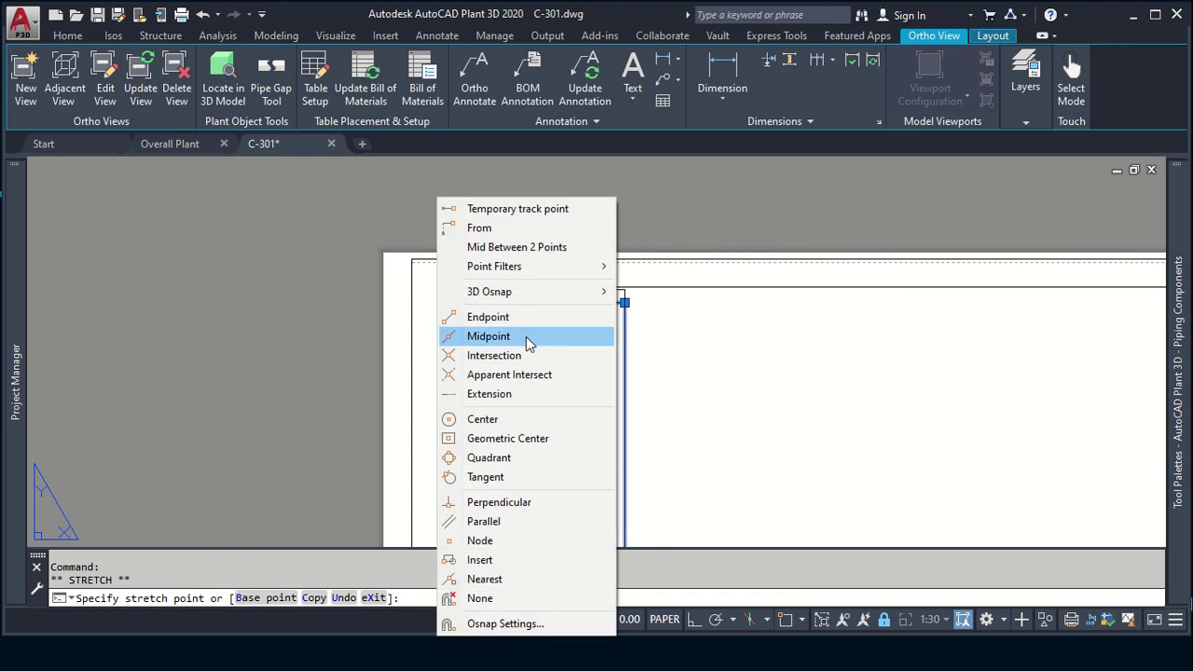
left_click(533, 355)
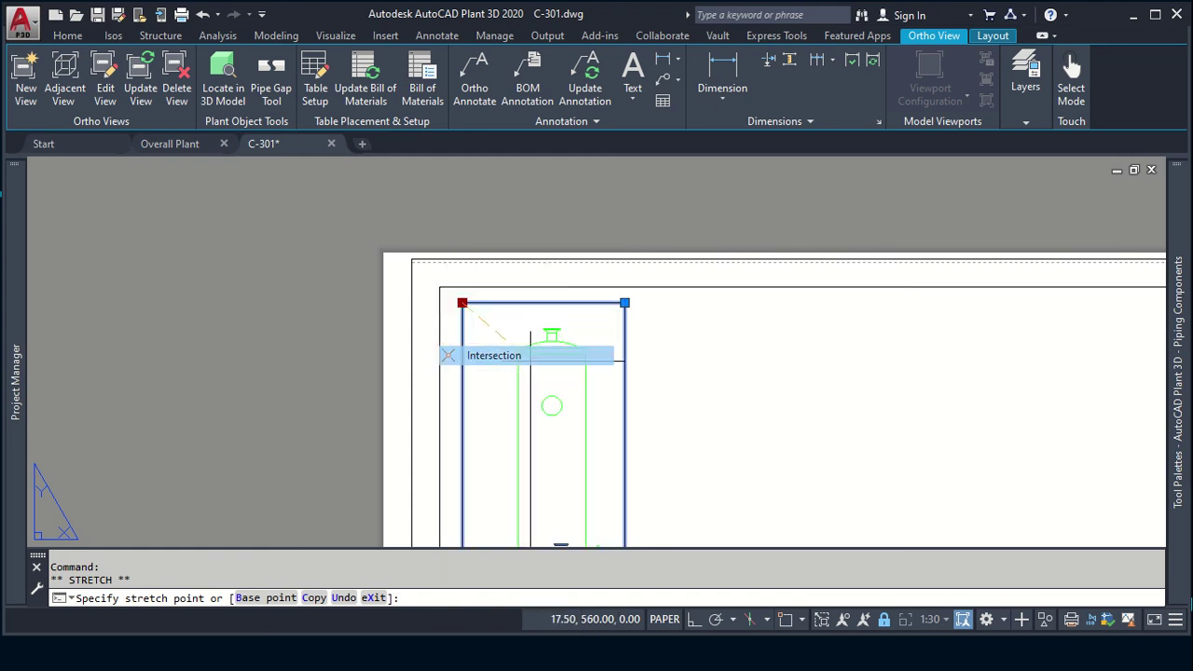
left_click(439, 287)
scroll(700, 352, "down", 2)
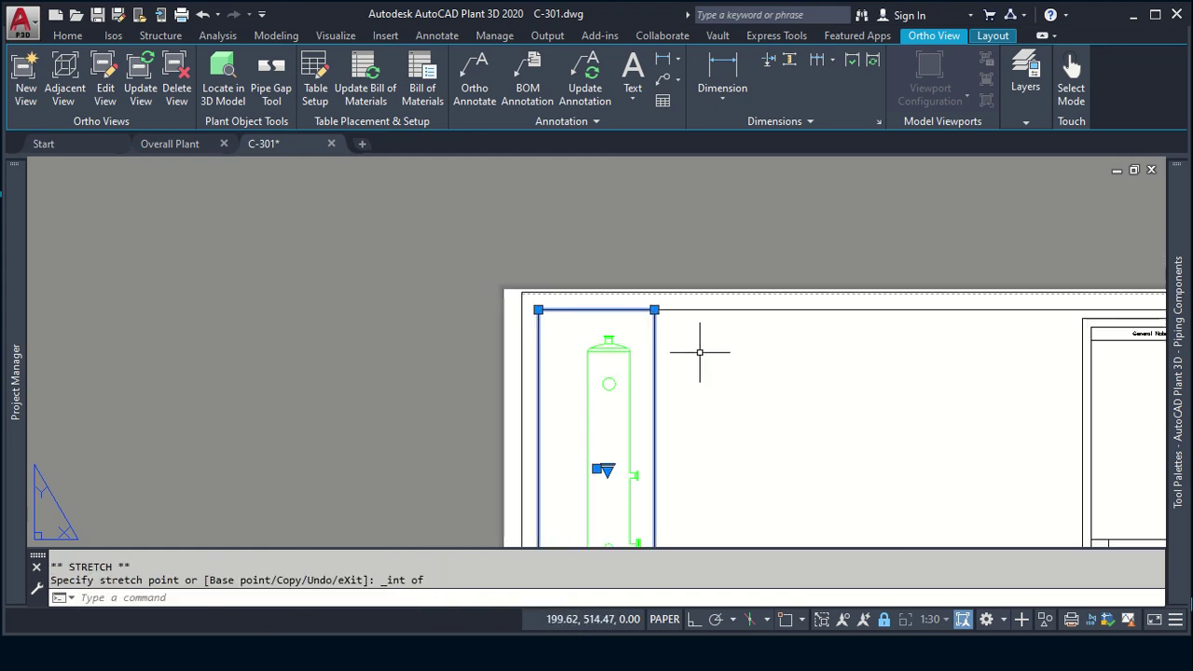
middle_click_drag(719, 447, 679, 253)
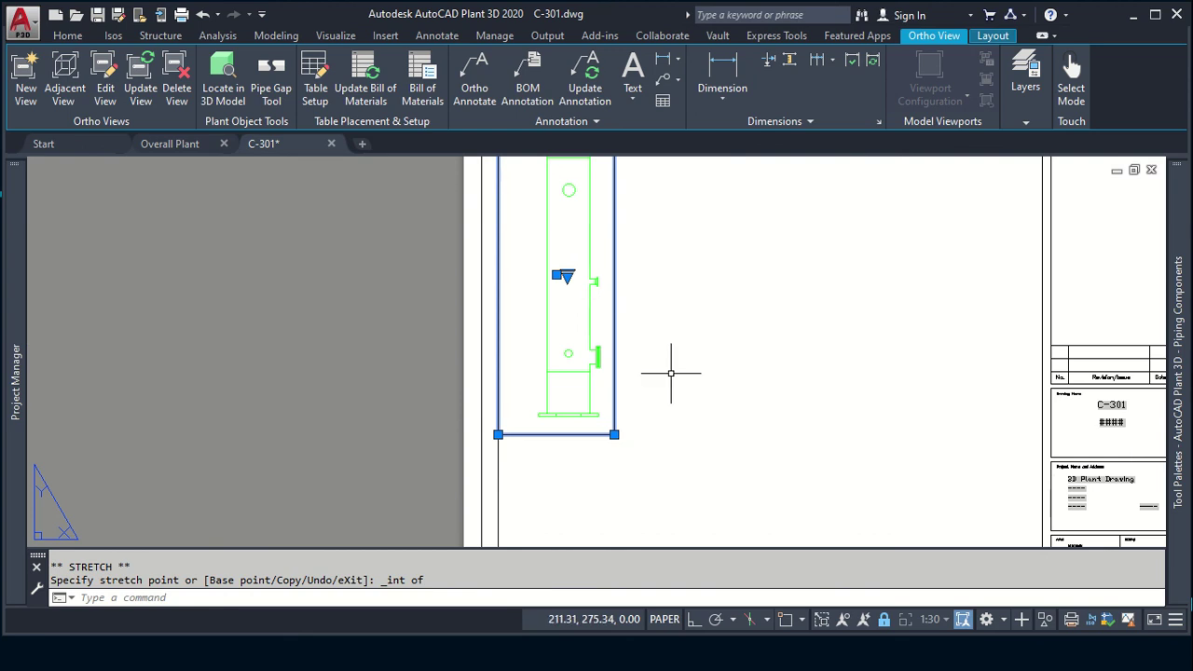
key("Escape")
key("Escape")
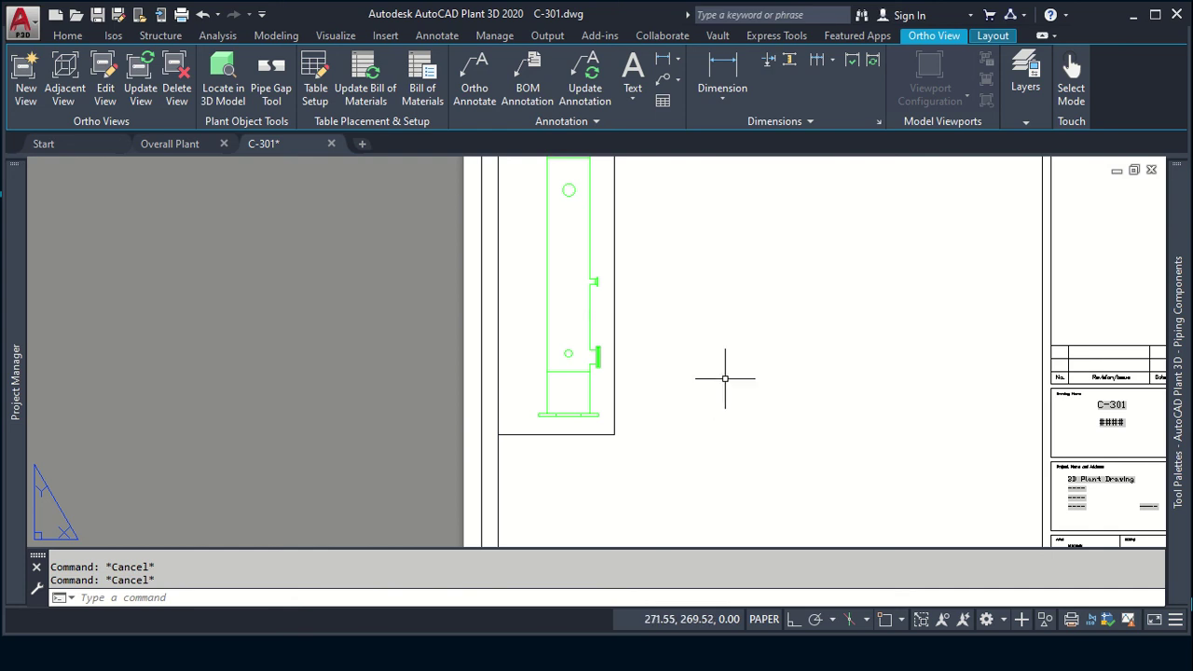
scroll(724, 376, "down", 2)
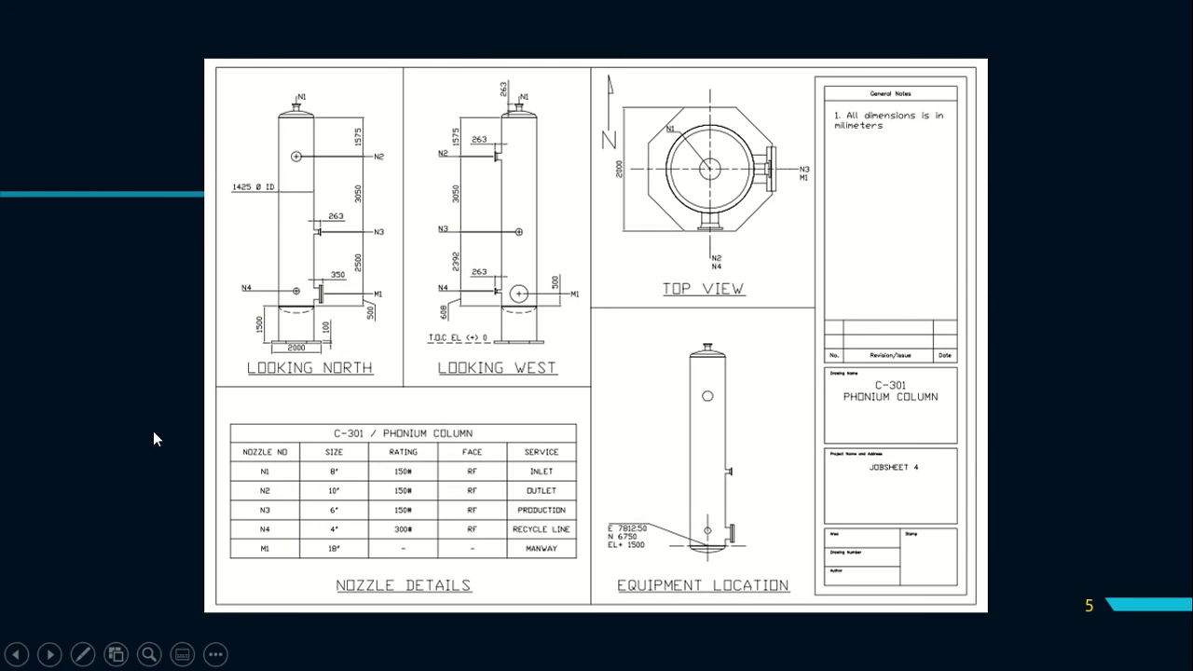
key("alt+Tab")
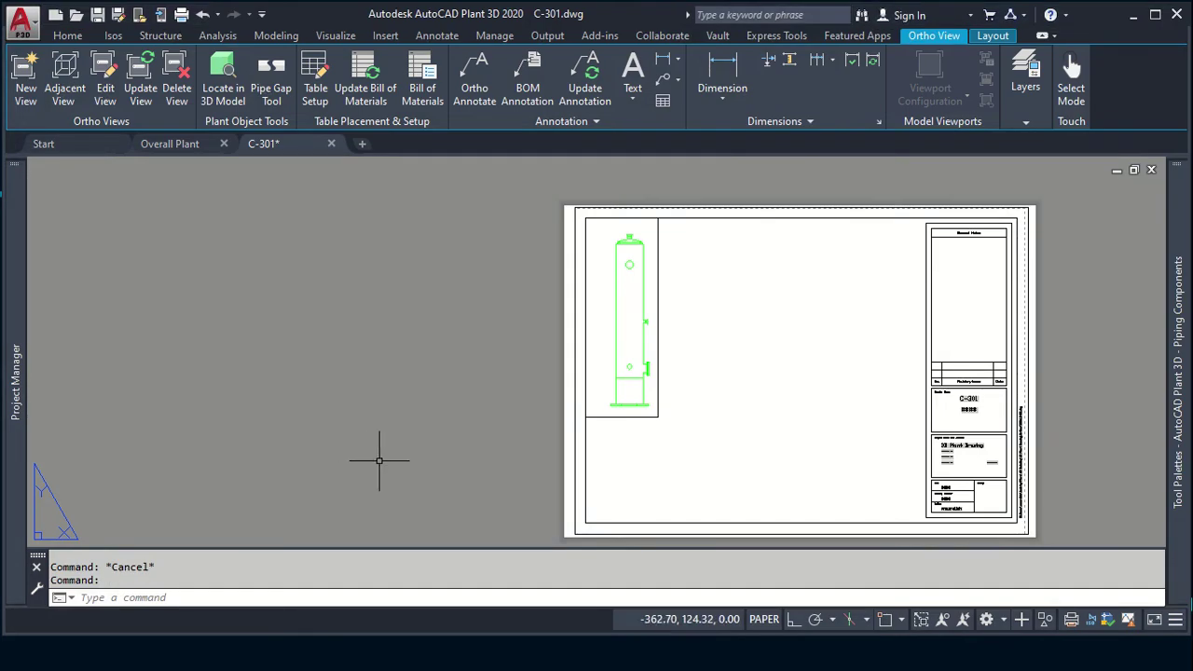
left_click(309, 72)
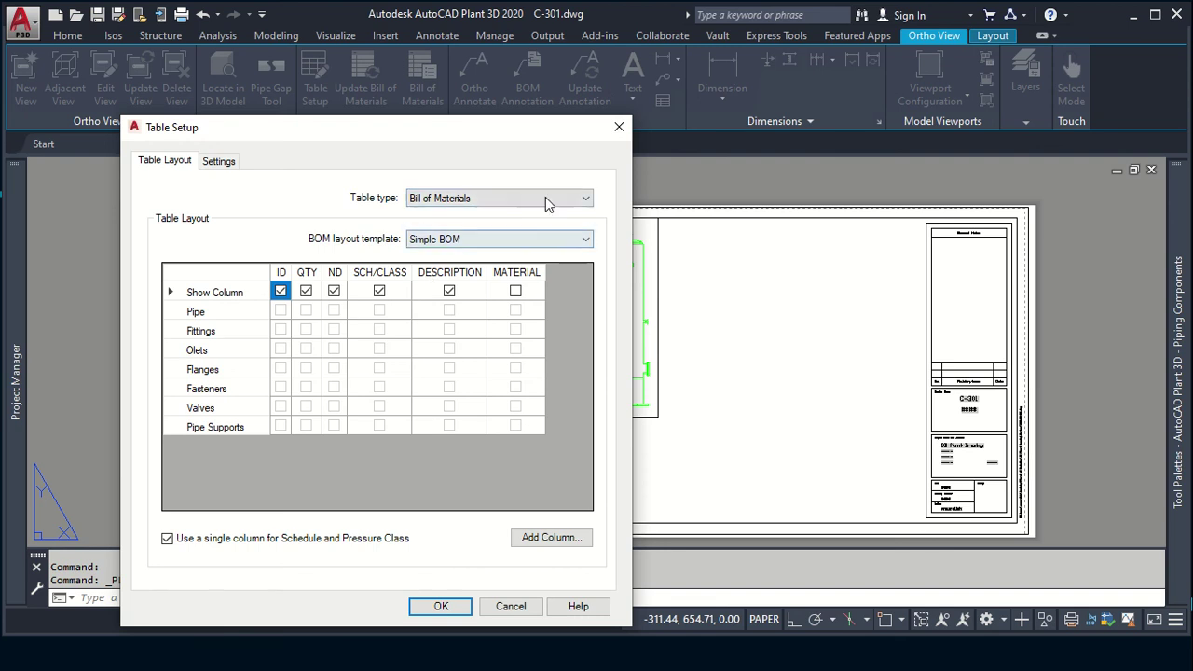
left_click(220, 162)
left_click(170, 166)
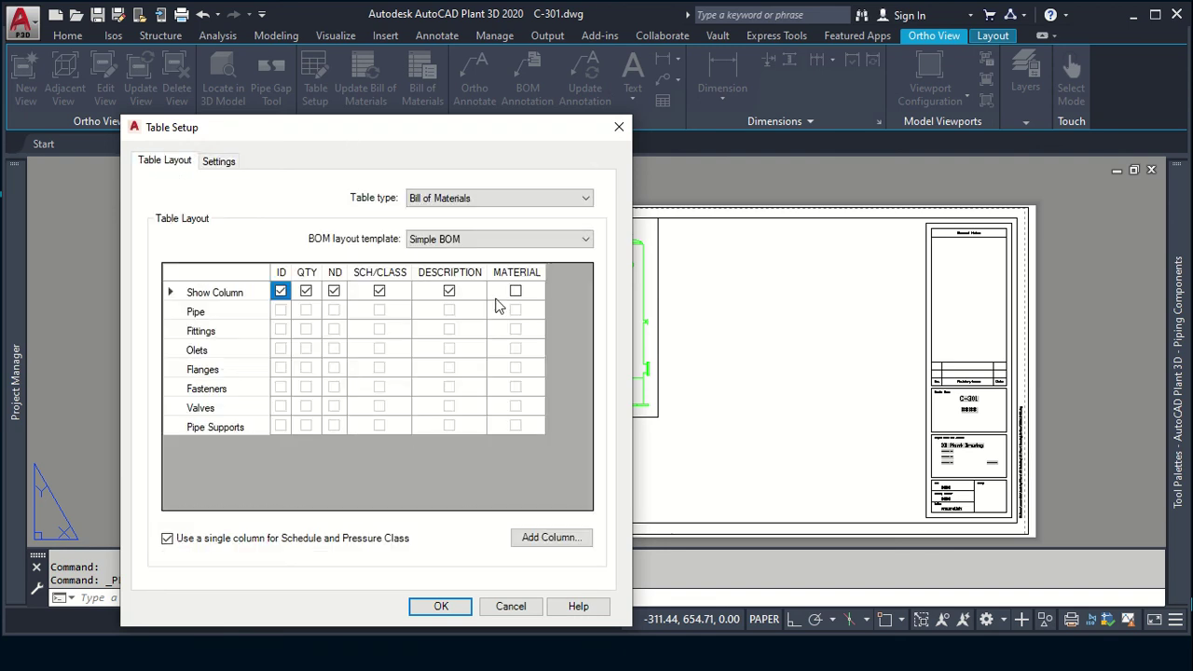
left_click(513, 199)
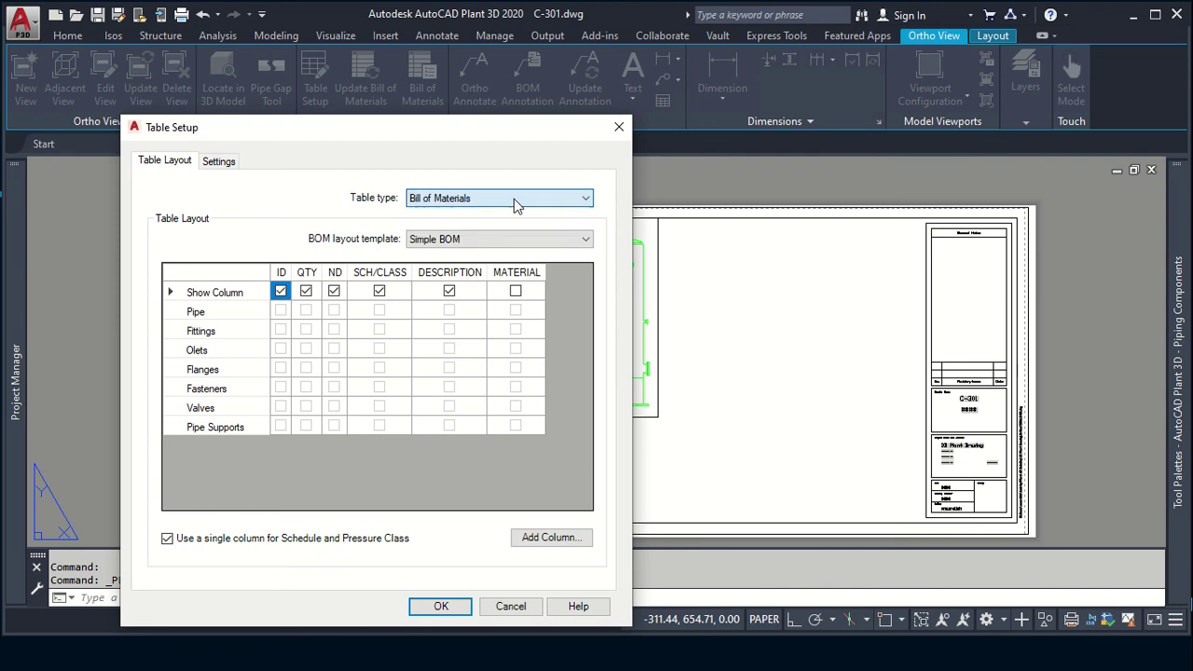
left_click(513, 198)
left_click(500, 225)
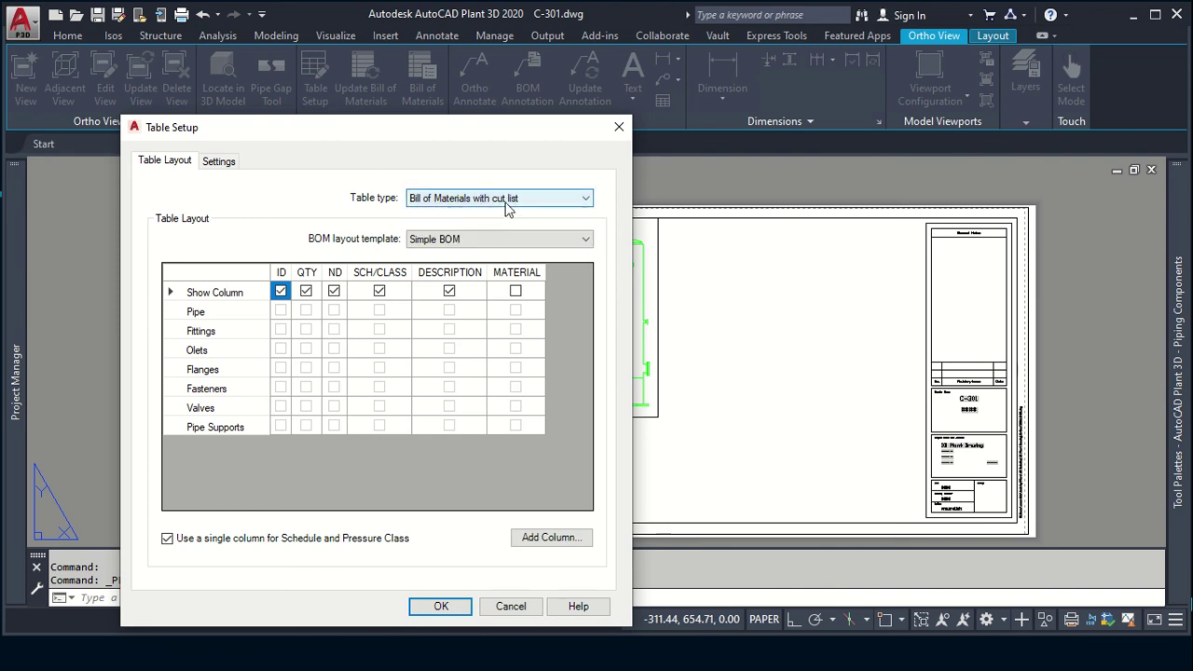
left_click(505, 198)
left_click(490, 234)
left_click(504, 198)
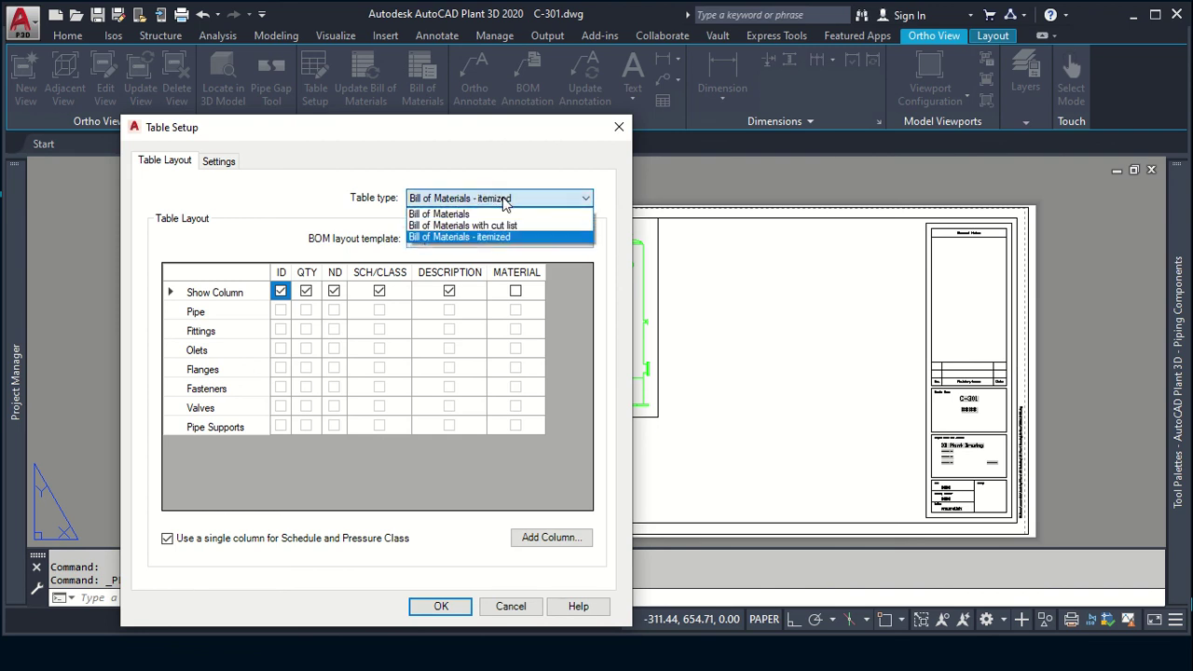
left_click(500, 225)
left_click(503, 199)
left_click(500, 214)
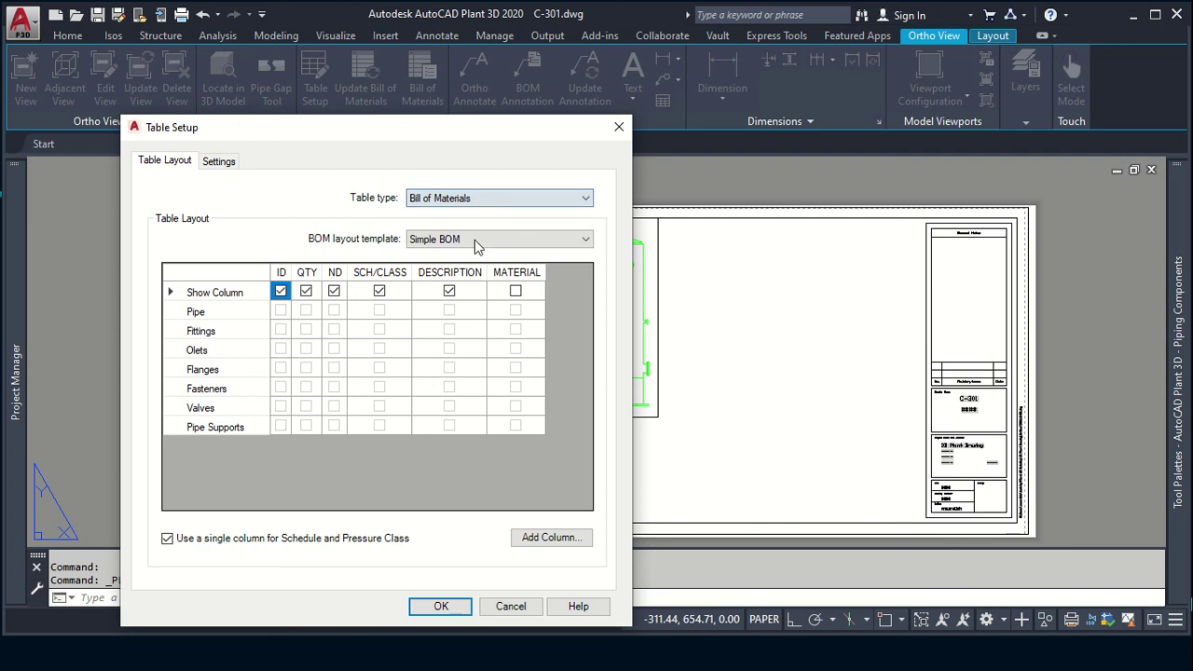
left_click(551, 240)
left_click(457, 267)
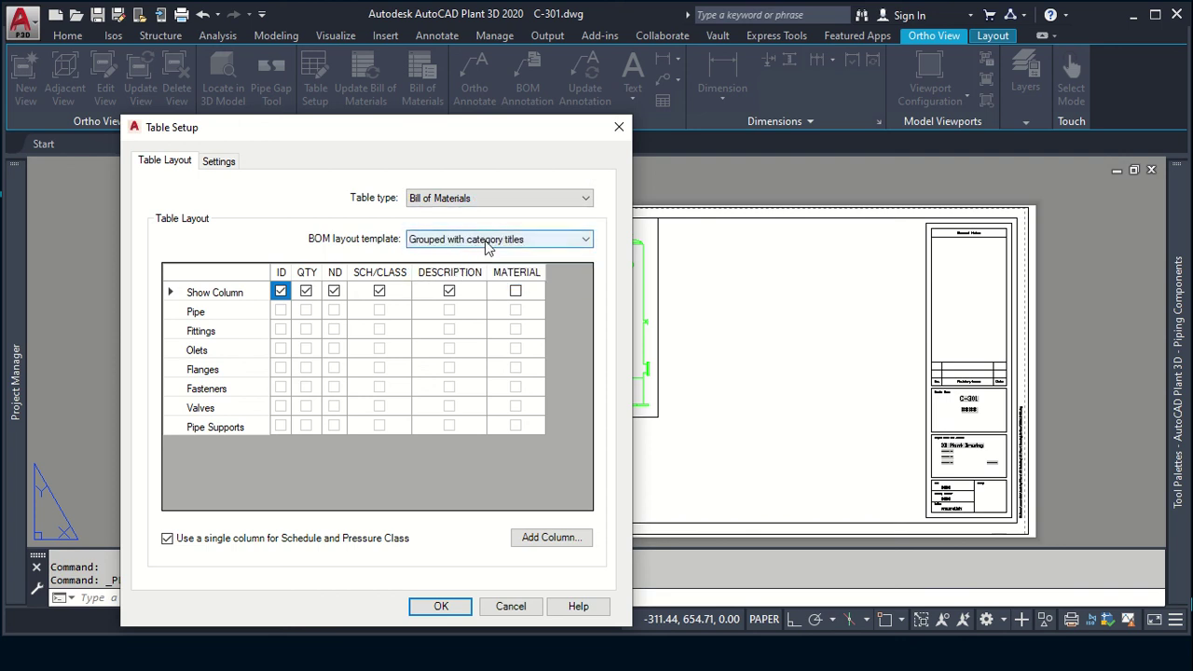
left_click(475, 240)
left_click(461, 250)
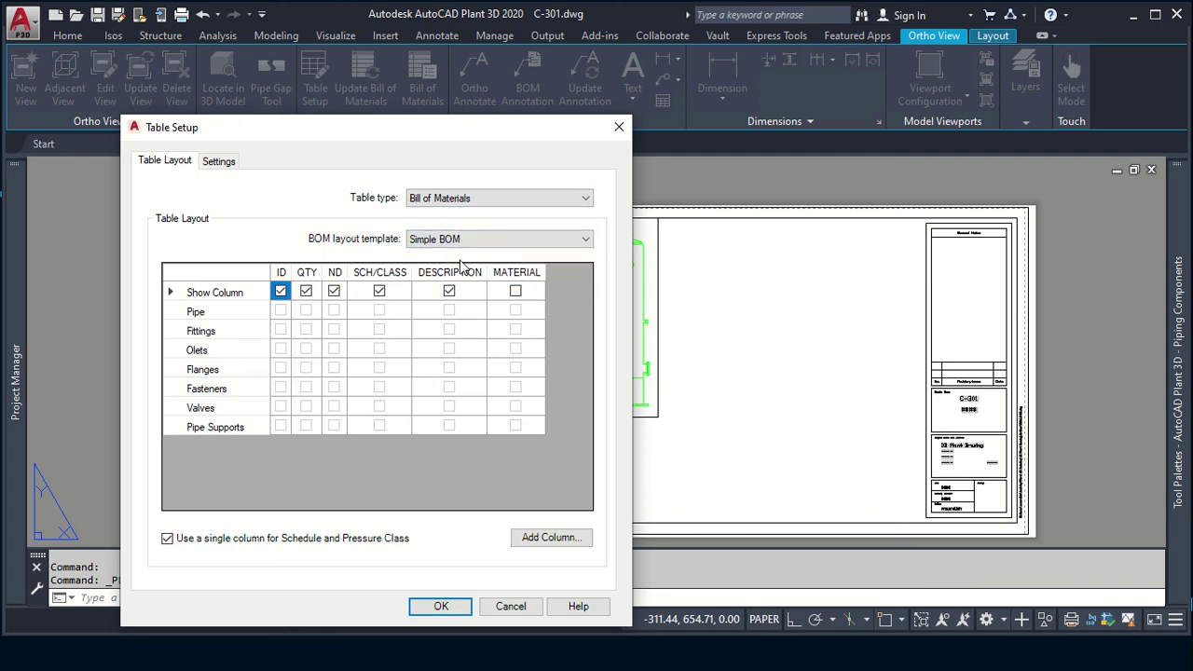
left_click(268, 543)
left_click(268, 543)
left_click(269, 543)
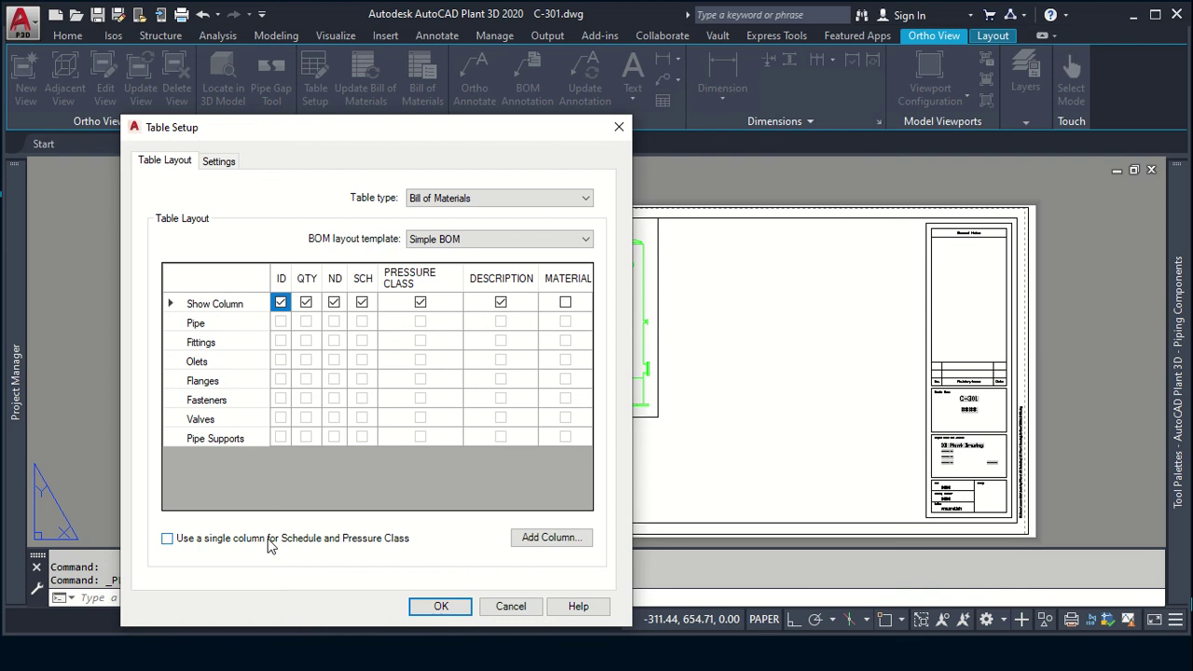
left_click(269, 543)
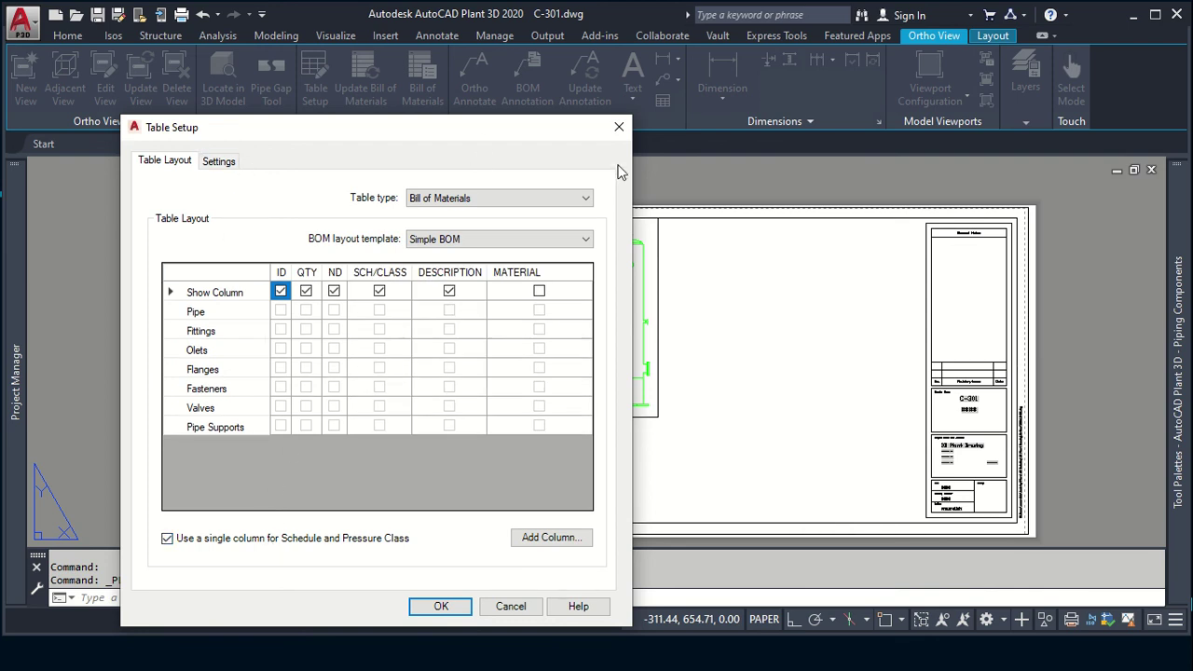
left_click(619, 127)
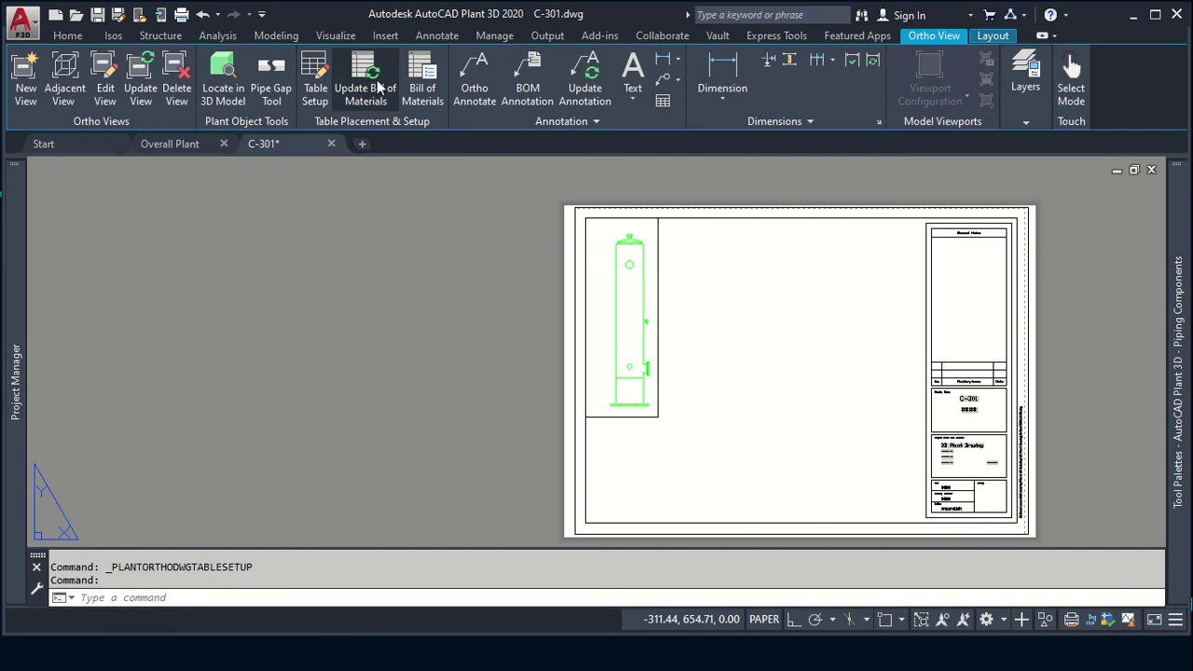
Step: Open the Insert Table settings from the Annotate tab's Table tool
left_click(663, 100)
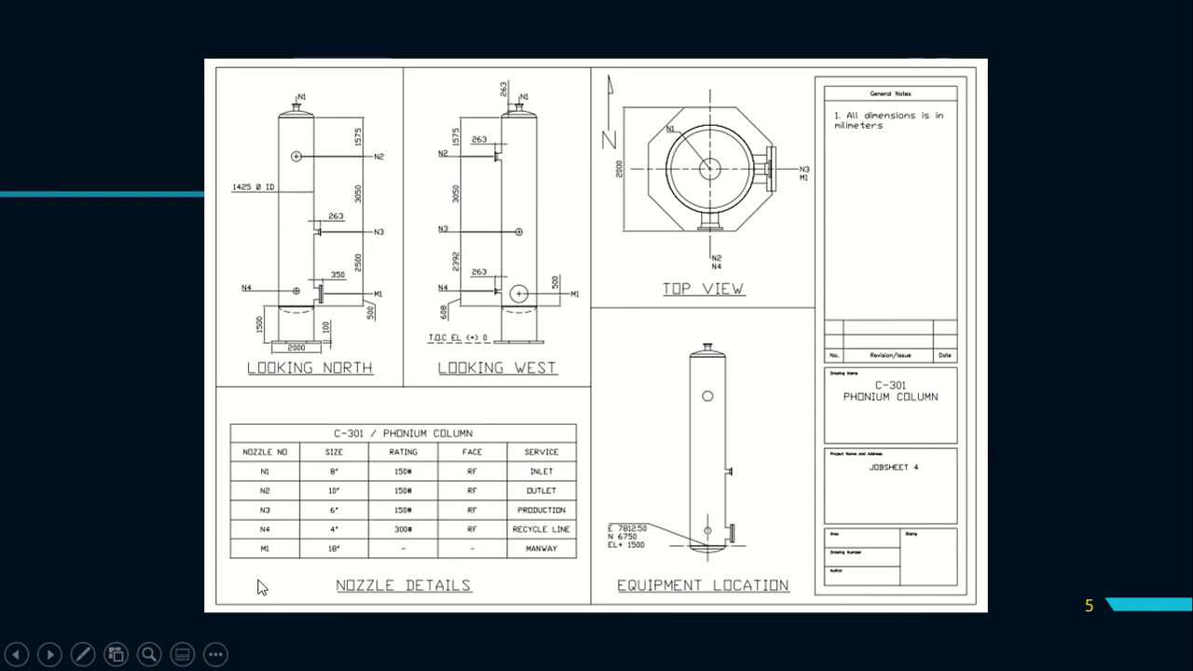
Step: Insert an empty 5-column, 7-data-row table below the column viewport on the C-301 sheet
key("alt+Tab")
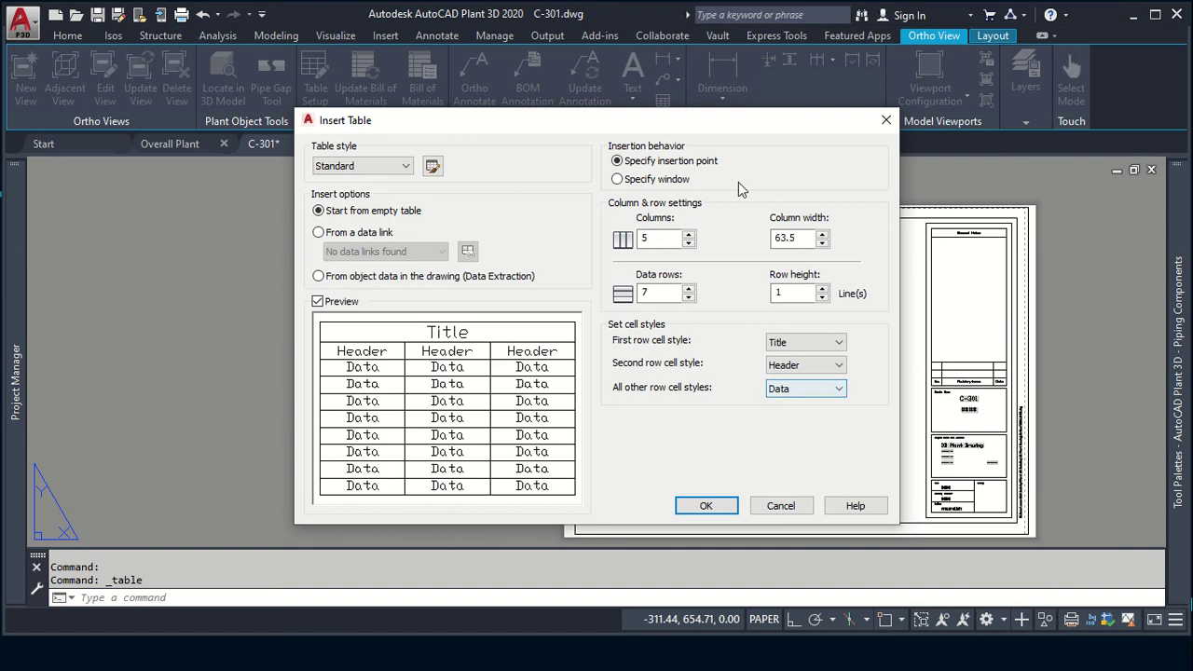
left_click(678, 237)
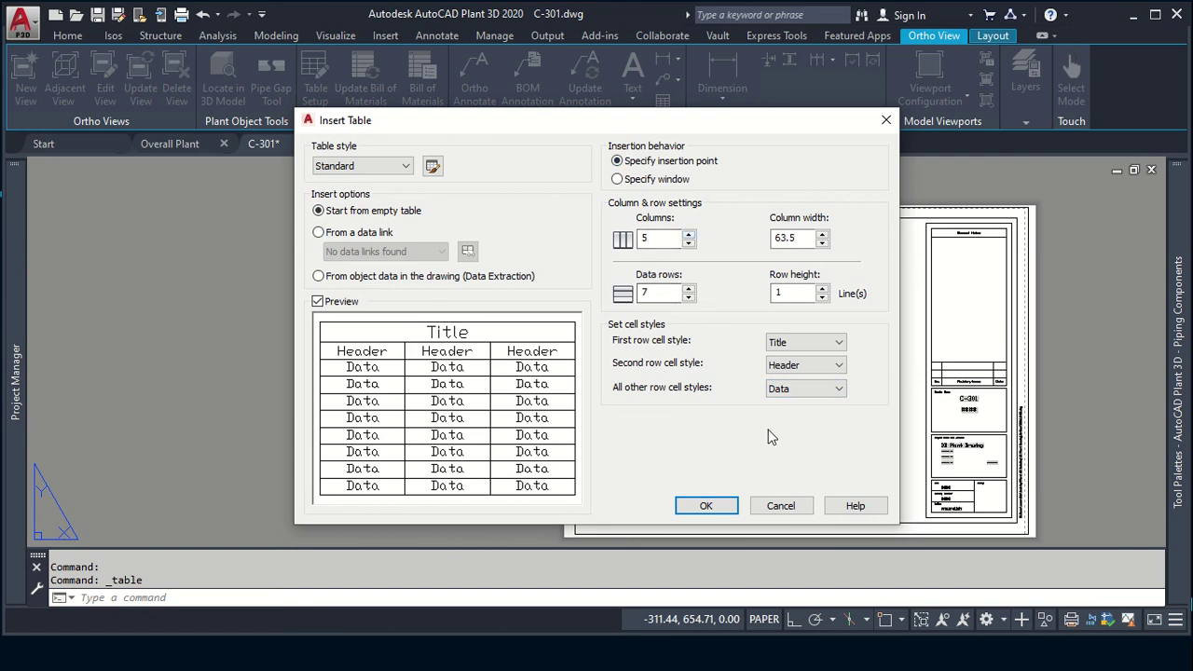
left_click(715, 503)
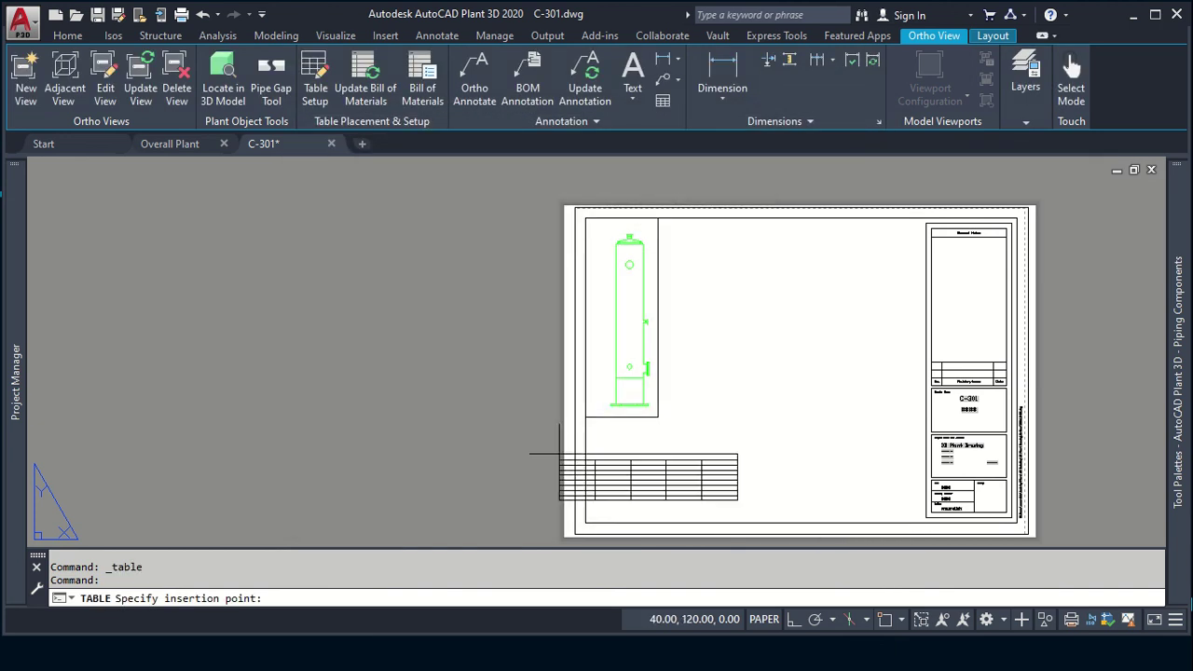
left_click(598, 441)
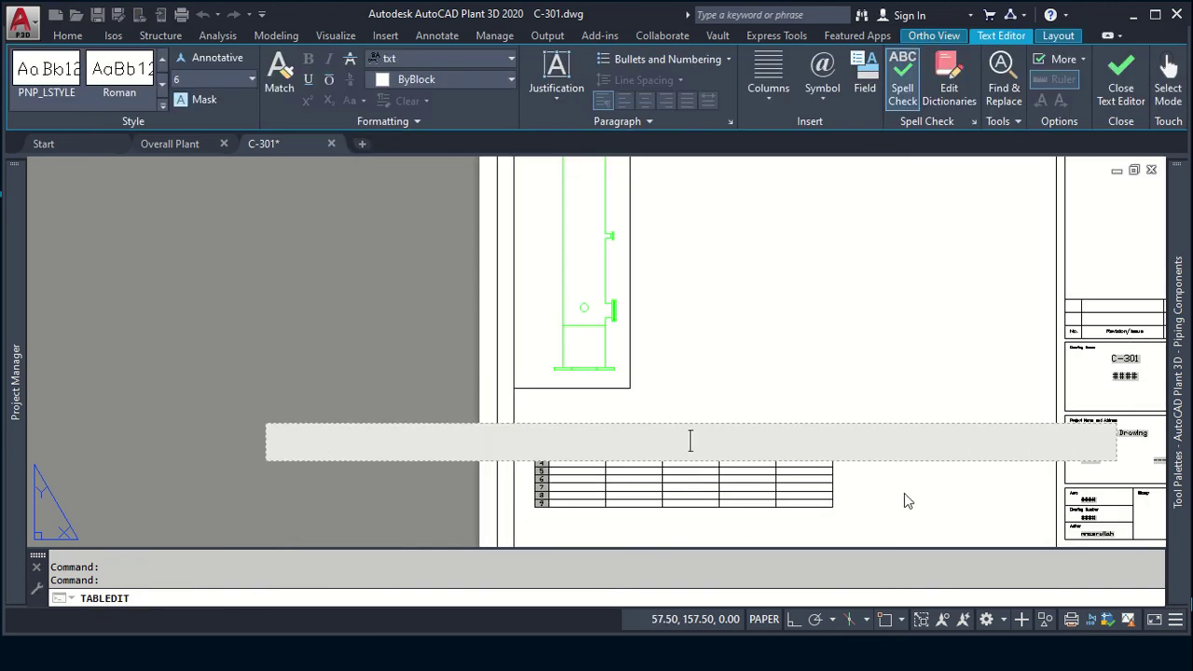
left_click(903, 501)
scroll(625, 457, "up", 2)
scroll(679, 431, "up", 3)
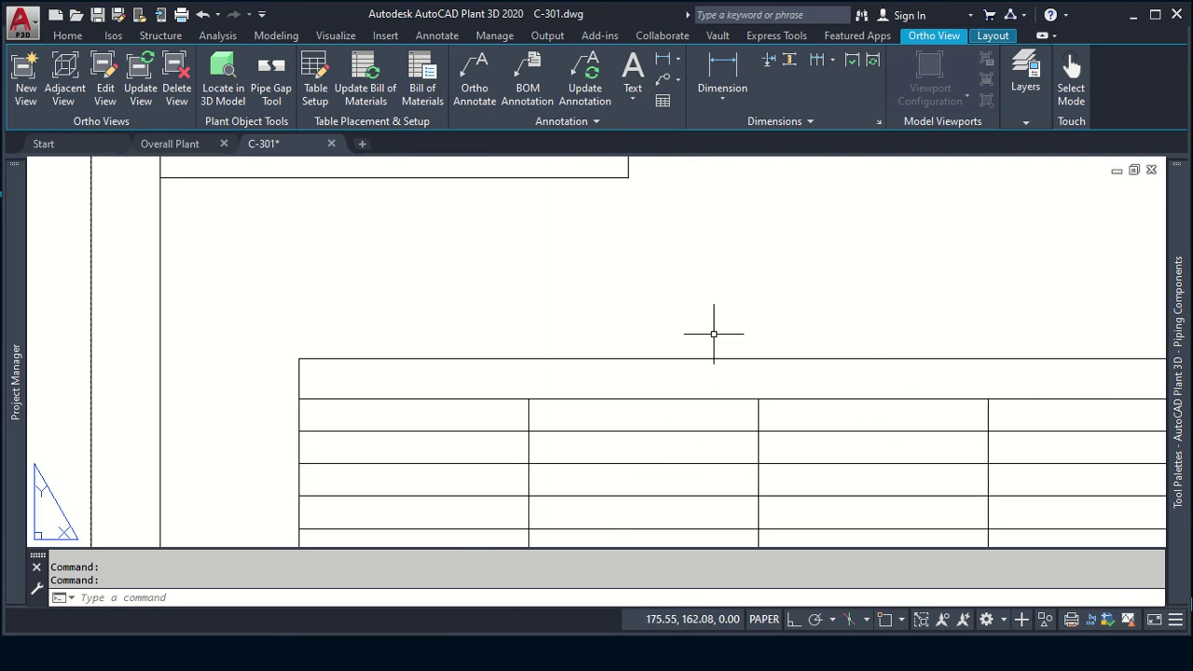
scroll(727, 335, "down", 4)
scroll(711, 338, "down", 2)
scroll(712, 340, "down", 4)
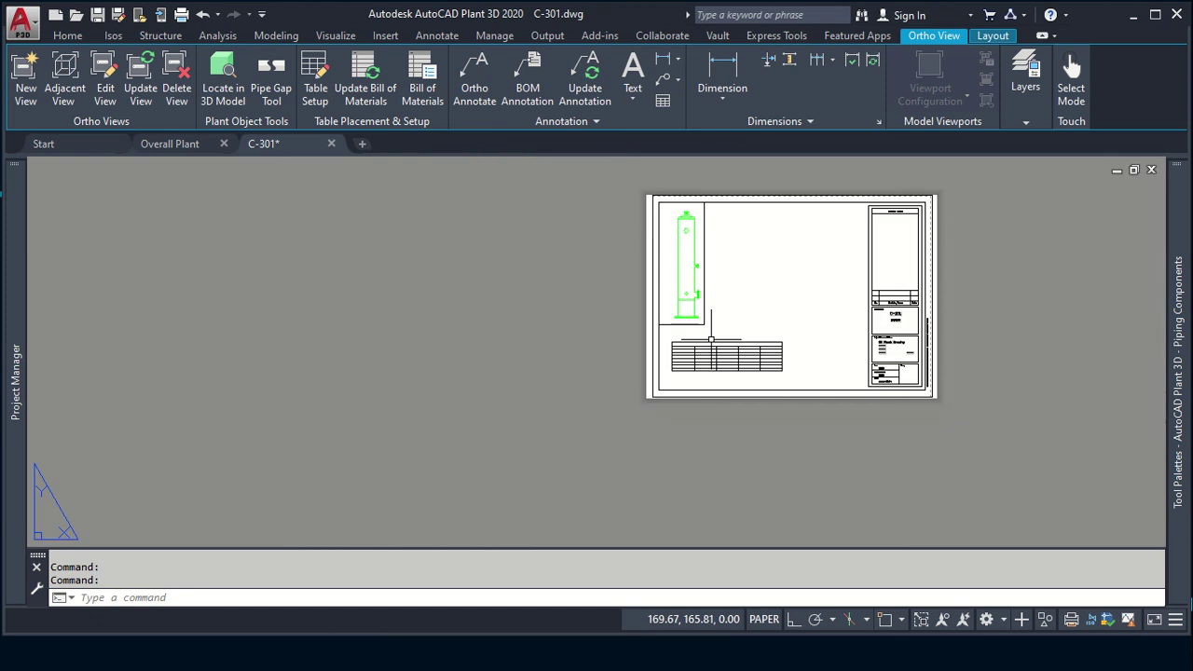
scroll(712, 340, "up", 2)
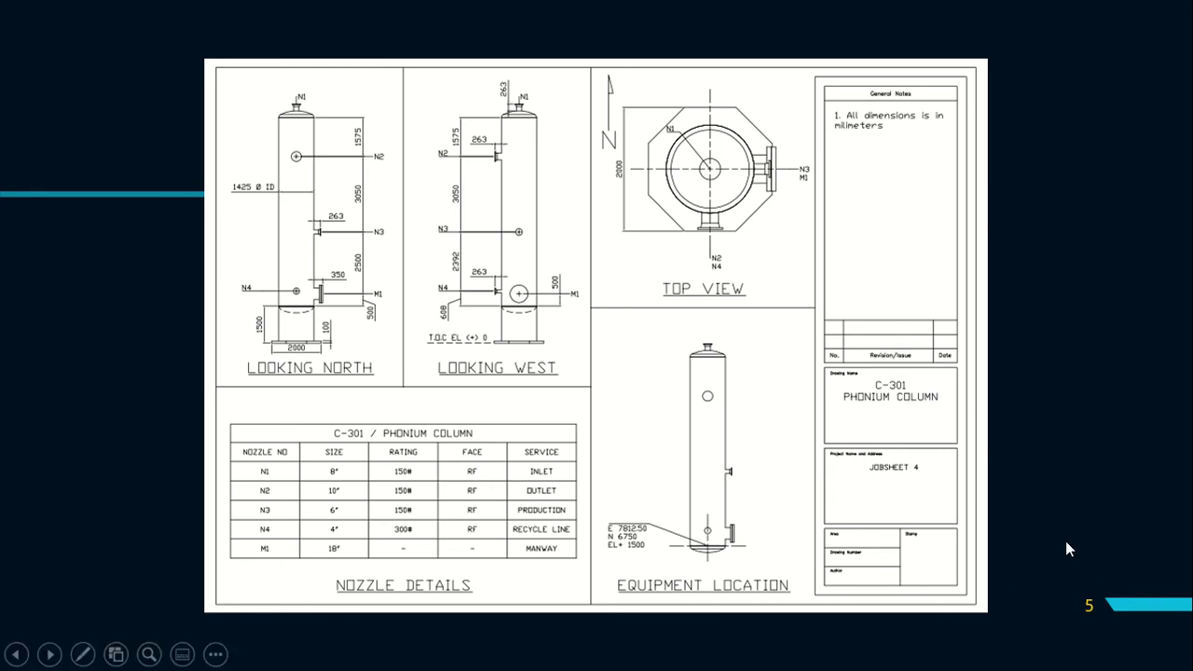
Step: Advance the slide show to slide 6, the V-301 condensate/water separator drawing
left_click(1040, 428)
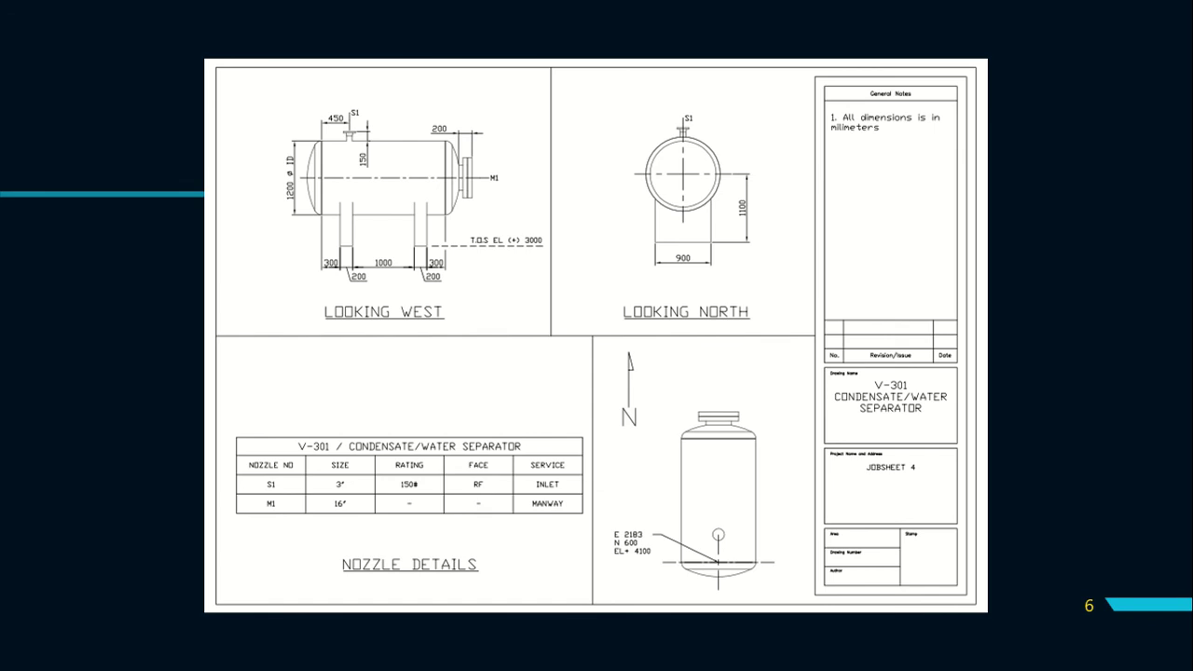
key("Right")
key("Left")
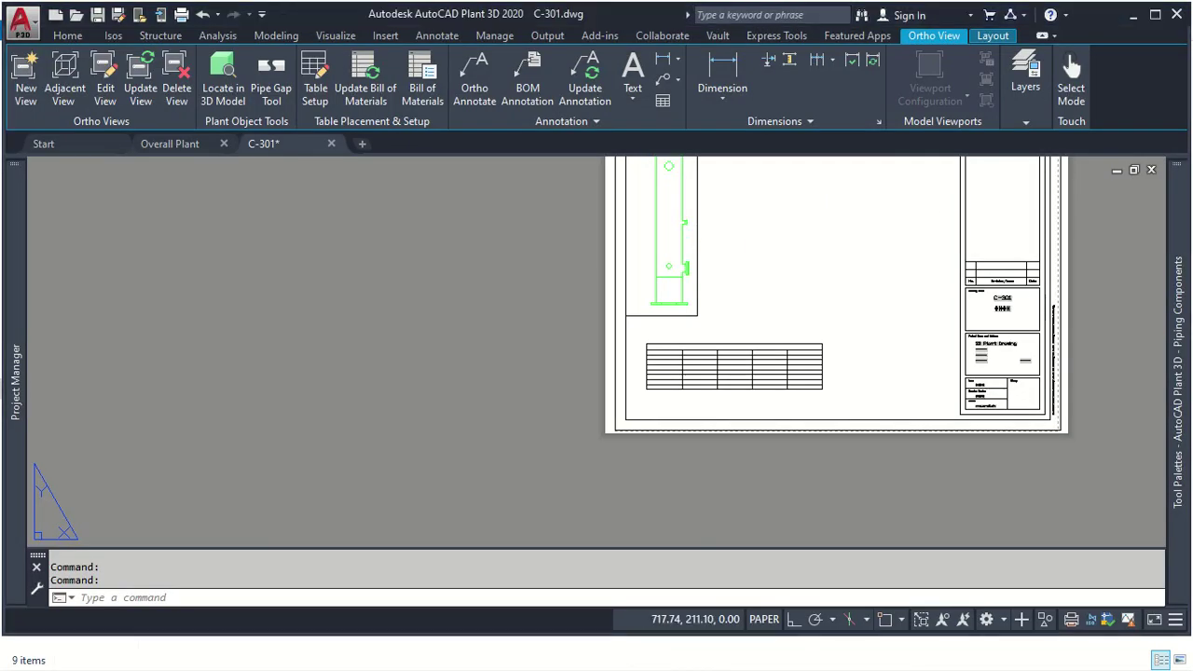
Step: Close the C-301 drawing, saving its changes
middle_click_drag(1018, 291, 670, 334)
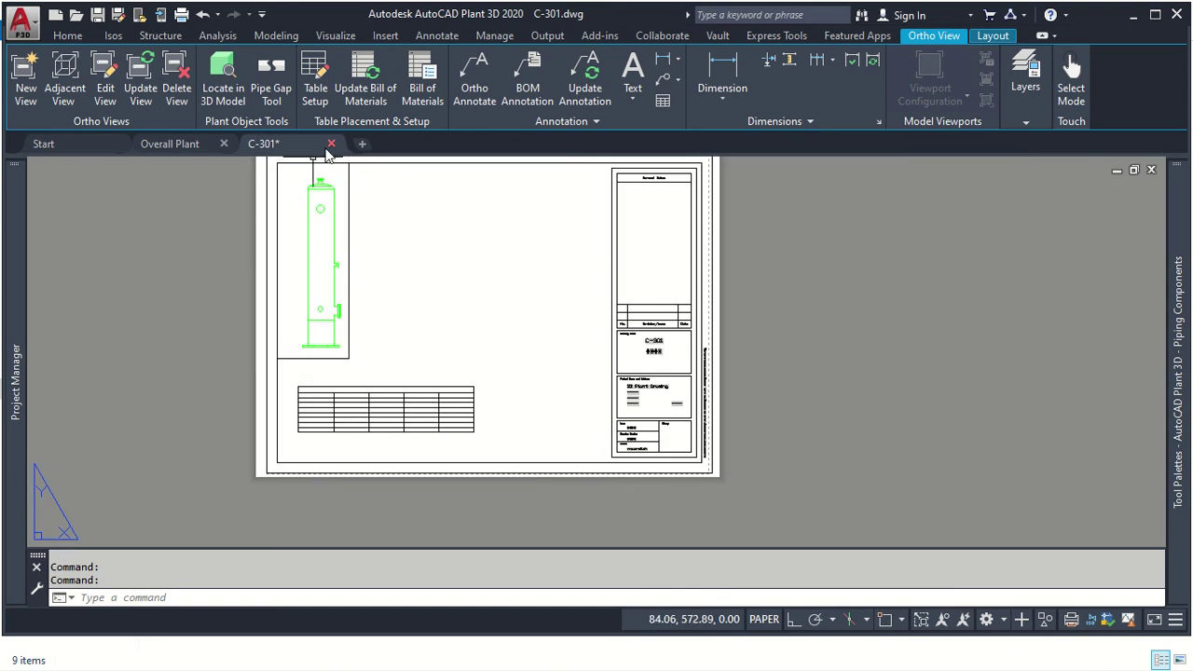
left_click(331, 144)
left_click(550, 363)
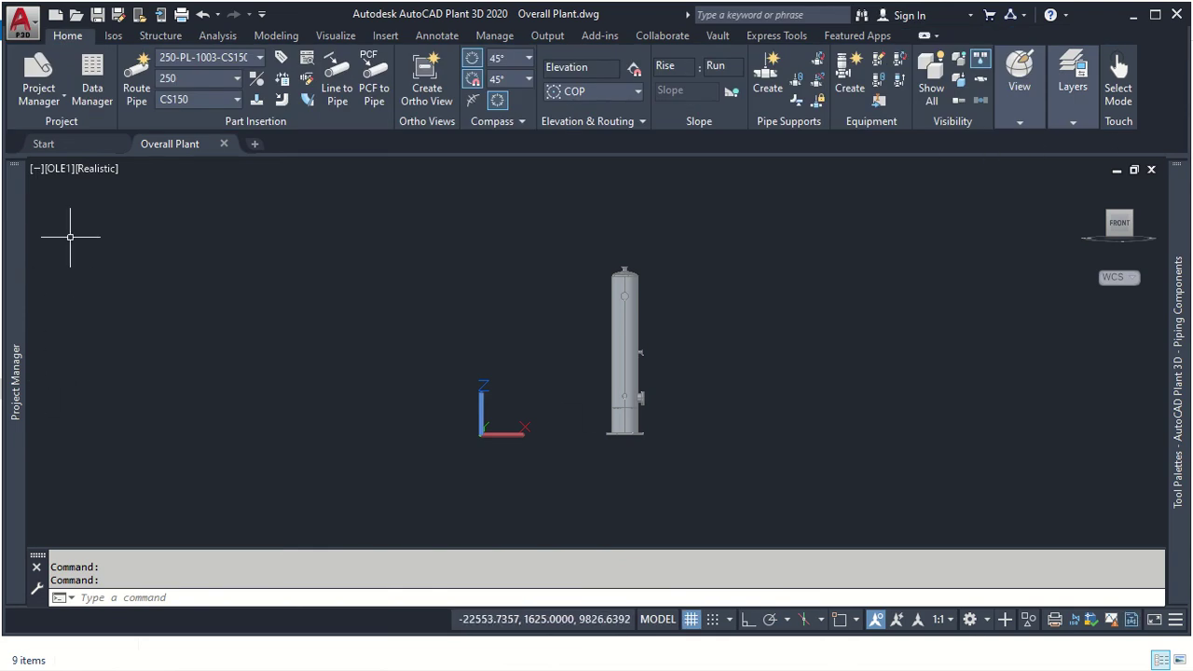
Step: Turn on the V-301, V-301_Fastener, Main and Top Deck, E-301 and P-301A&B layers
left_click(1079, 110)
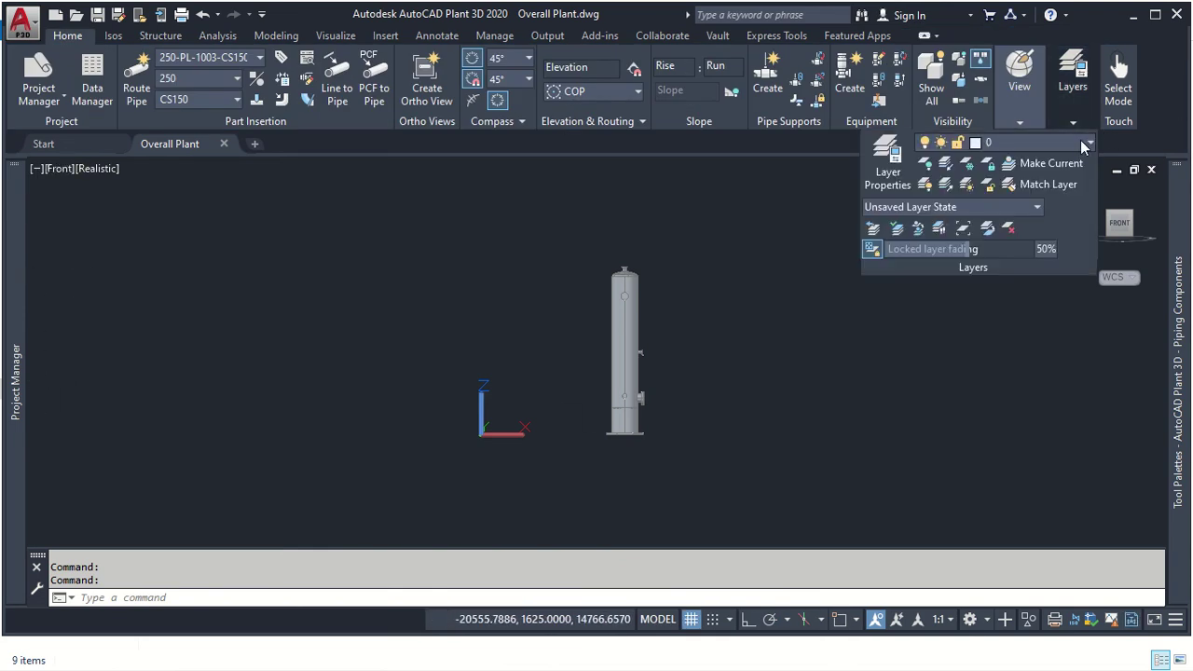
left_click(1041, 143)
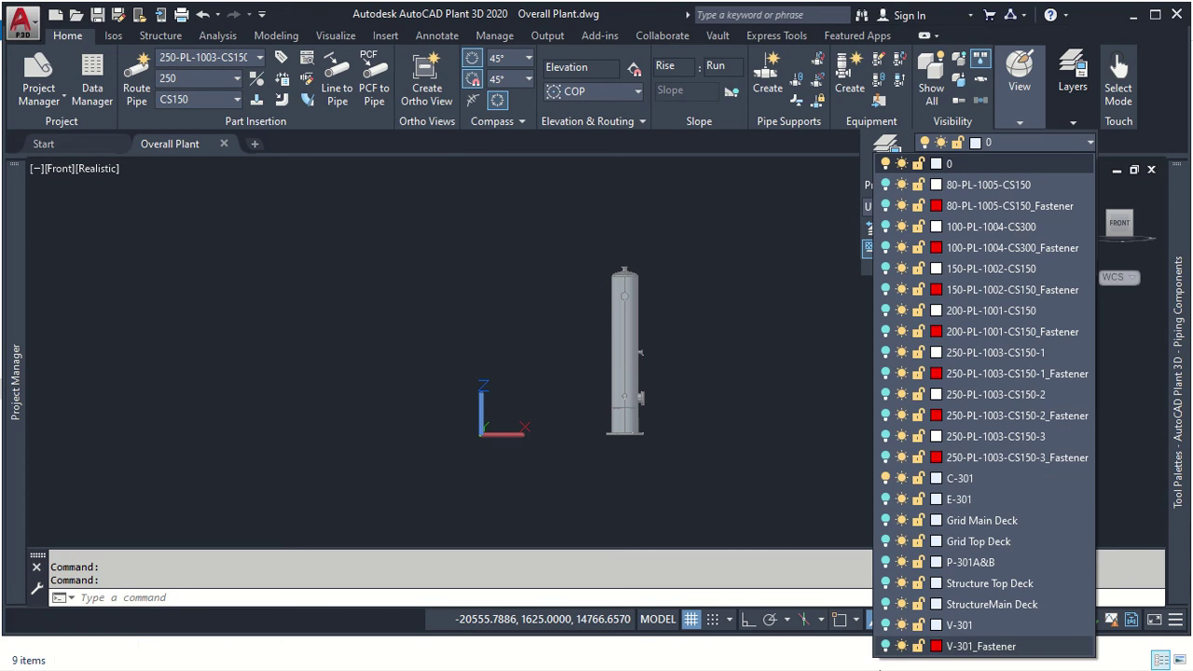
left_click(886, 646)
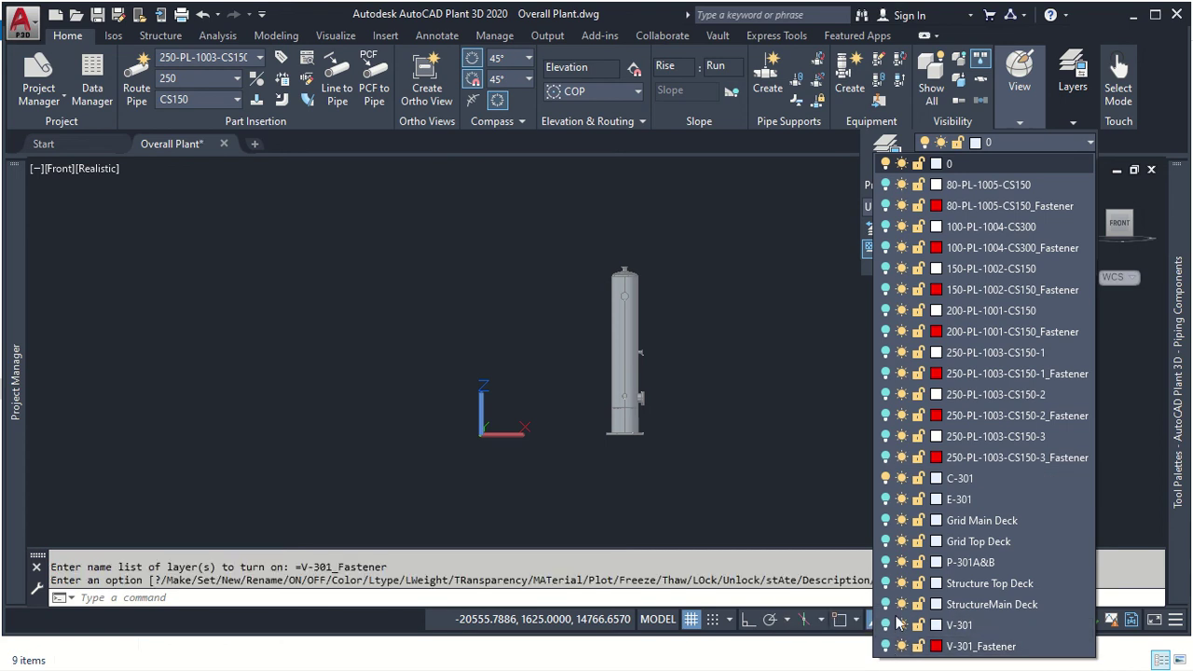
left_click(886, 624)
left_click(886, 603)
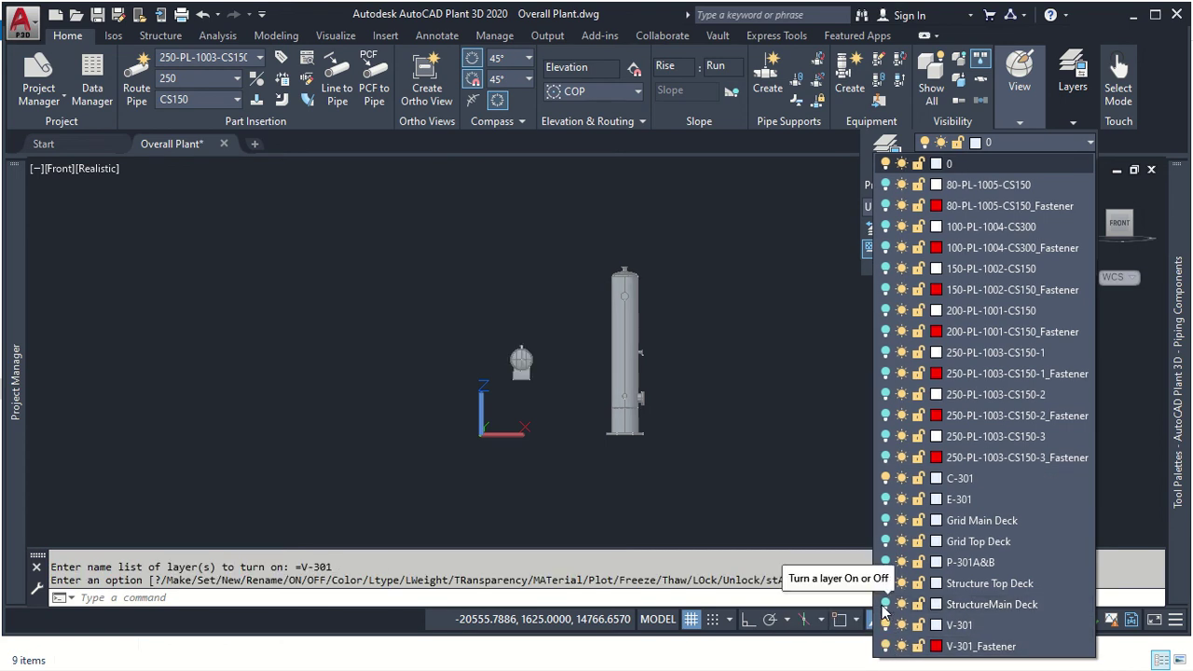
left_click(886, 583)
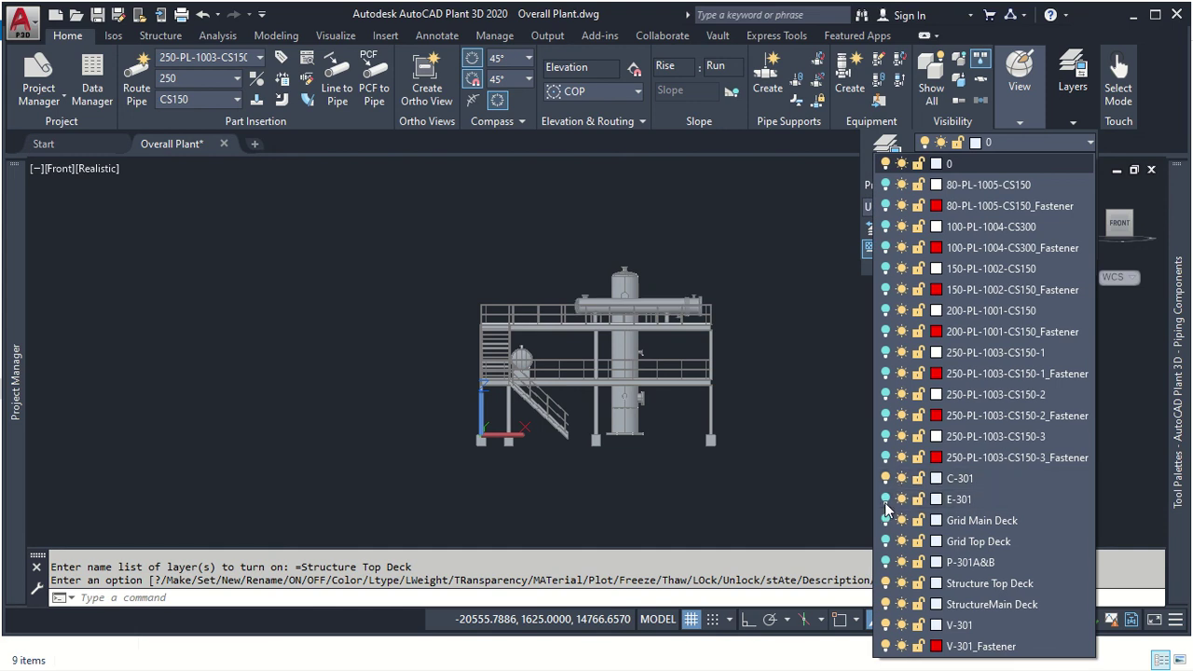
left_click(885, 500)
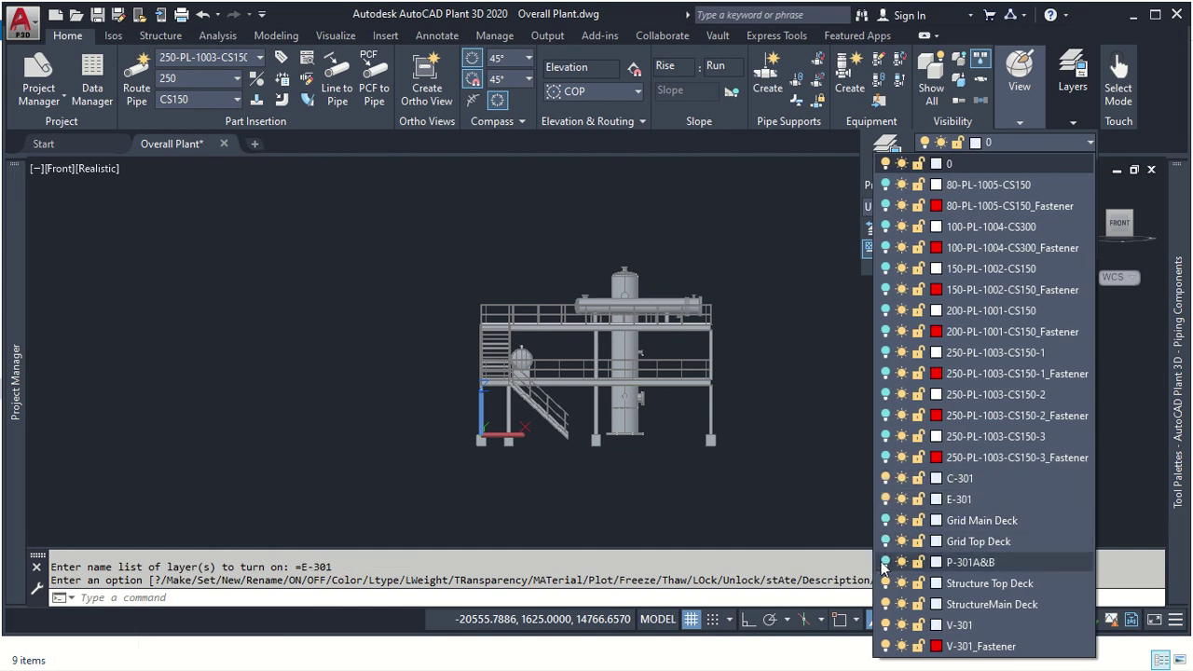
left_click(885, 562)
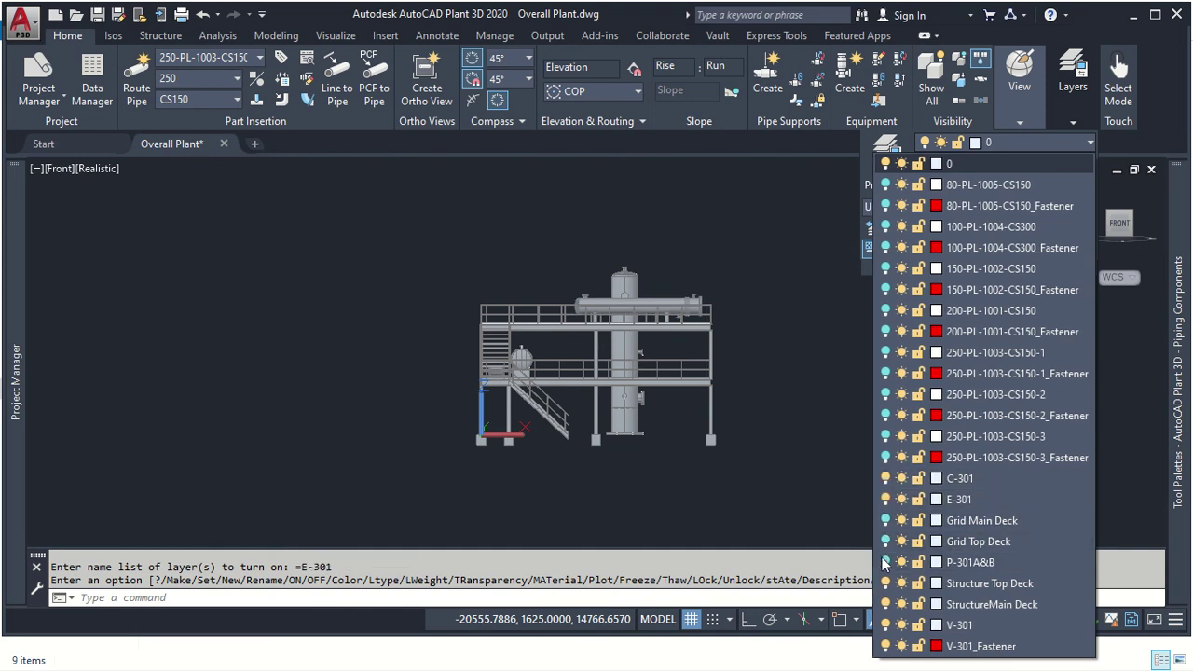
Step: Turn on the 80-PL-1005-CS150 and 100-PL-1004-CS300 pipe and fastener layers, plus 150-PL-1002-CS150
left_click(885, 184)
left_click(885, 206)
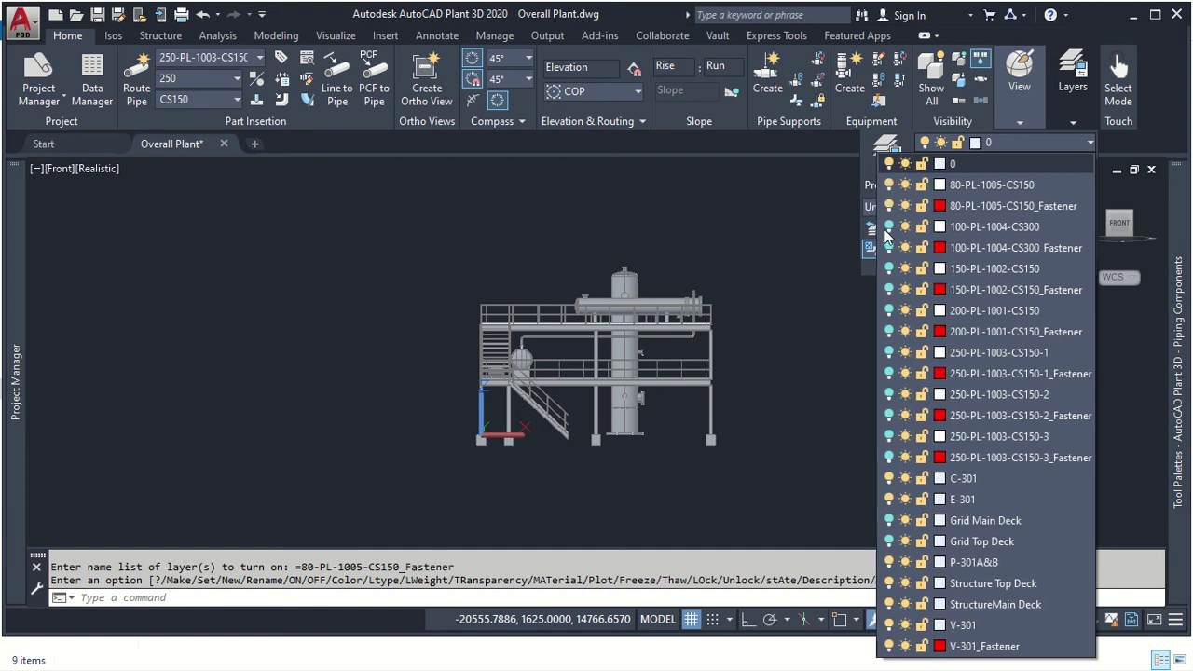
left_click(885, 227)
left_click(885, 247)
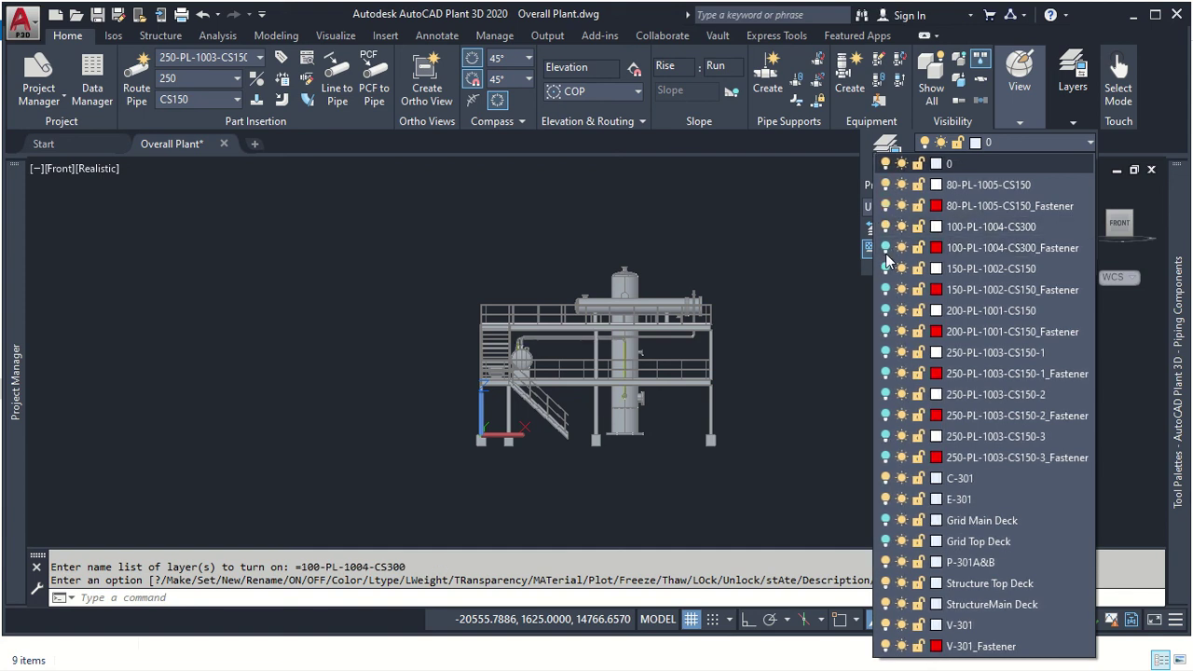
left_click(885, 268)
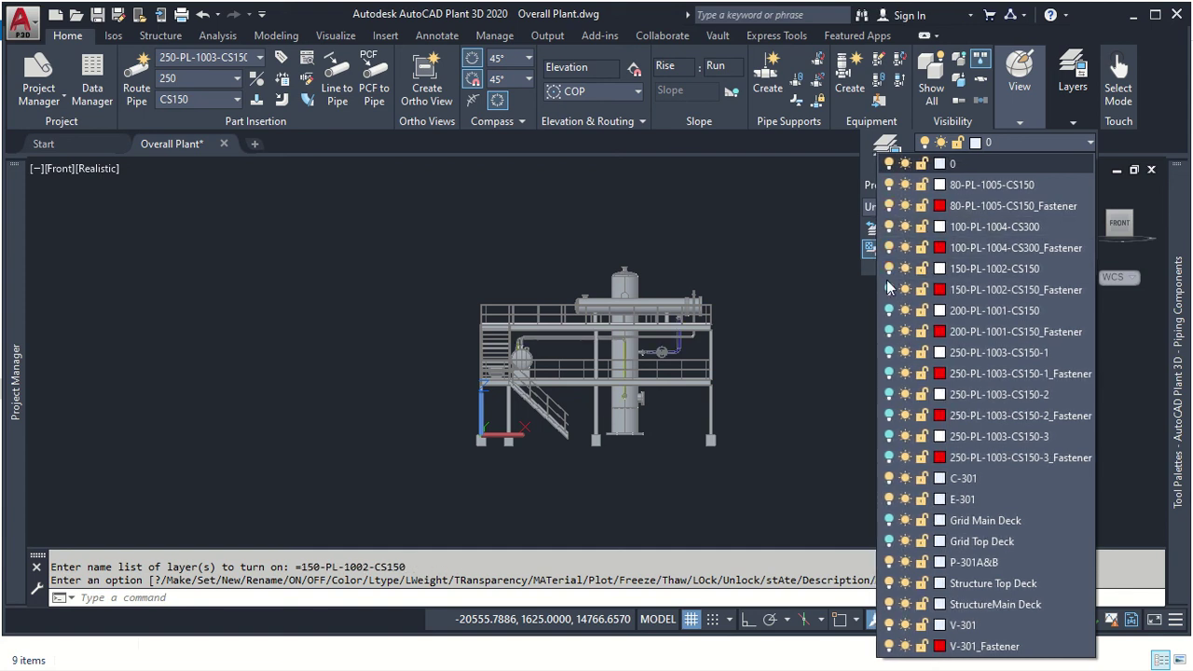
left_click(879, 287)
left_click(884, 356)
mouse_move(1178, 381)
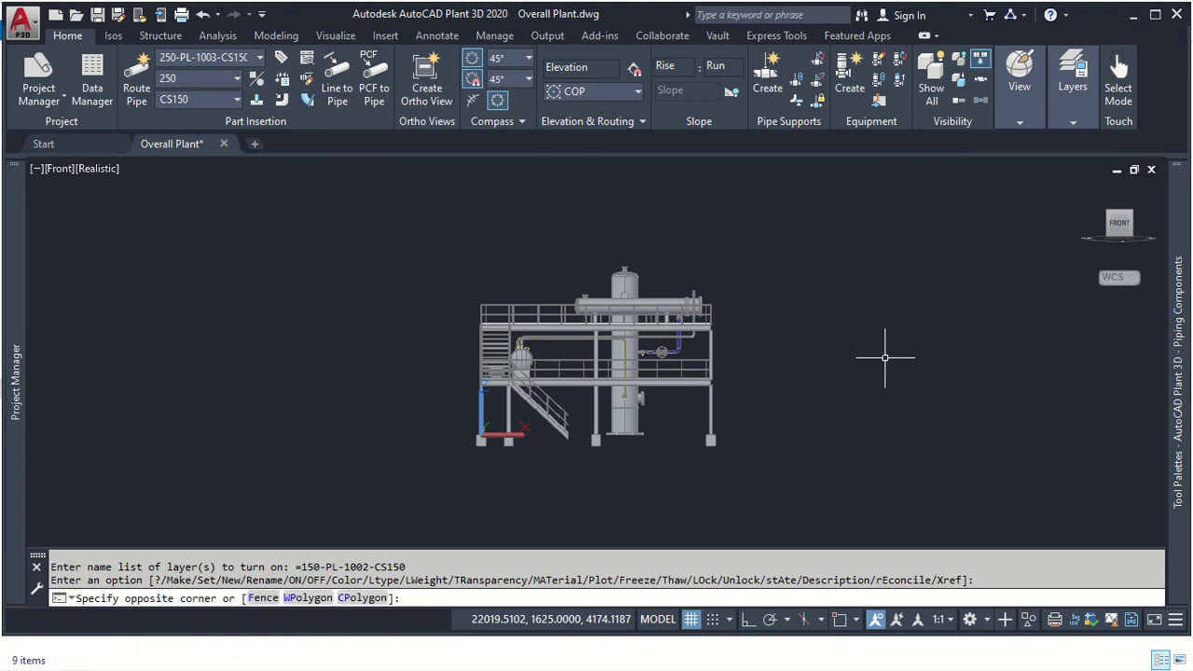
key("Escape")
key("Escape")
key("Escape")
left_click(919, 228)
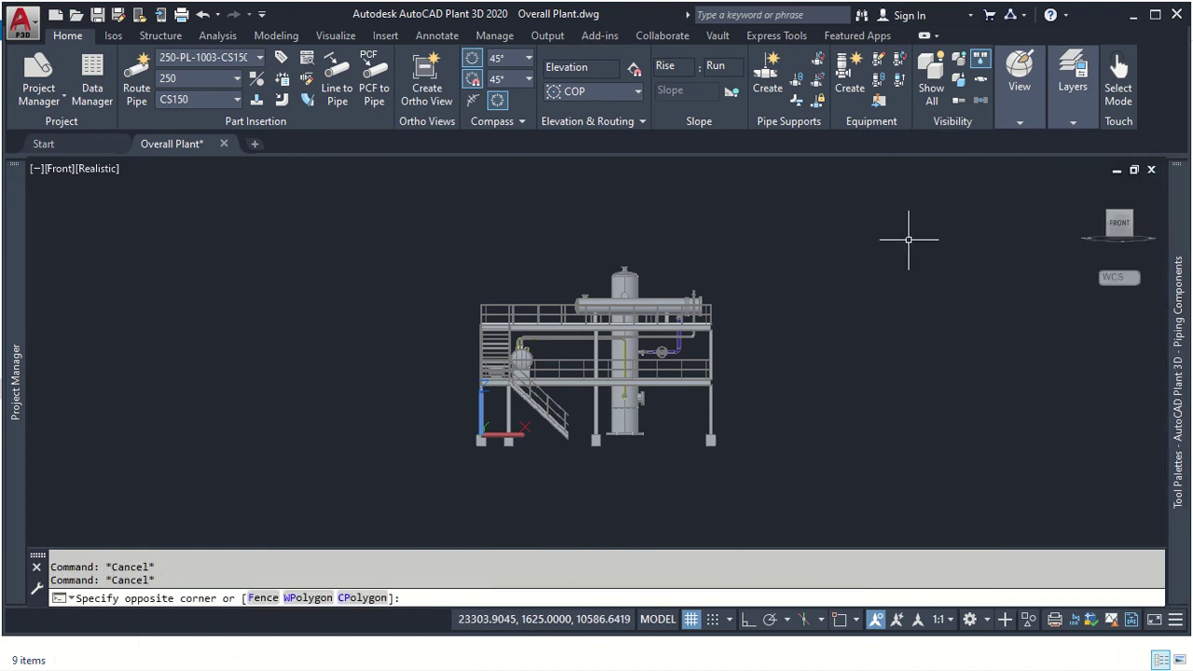
key("Escape")
key("Escape")
key("Escape")
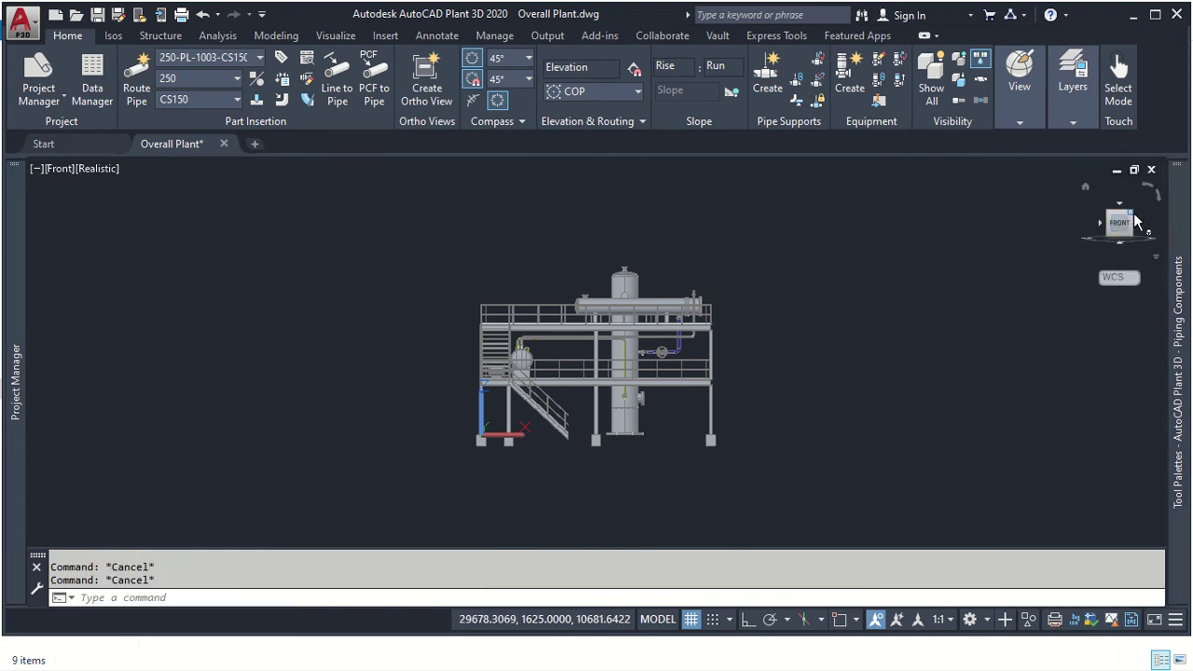
Step: Switch to southeast isometric and turn on the 150/200 fastener and 250-PL-1003-CS150-1 layers
left_click(1134, 220)
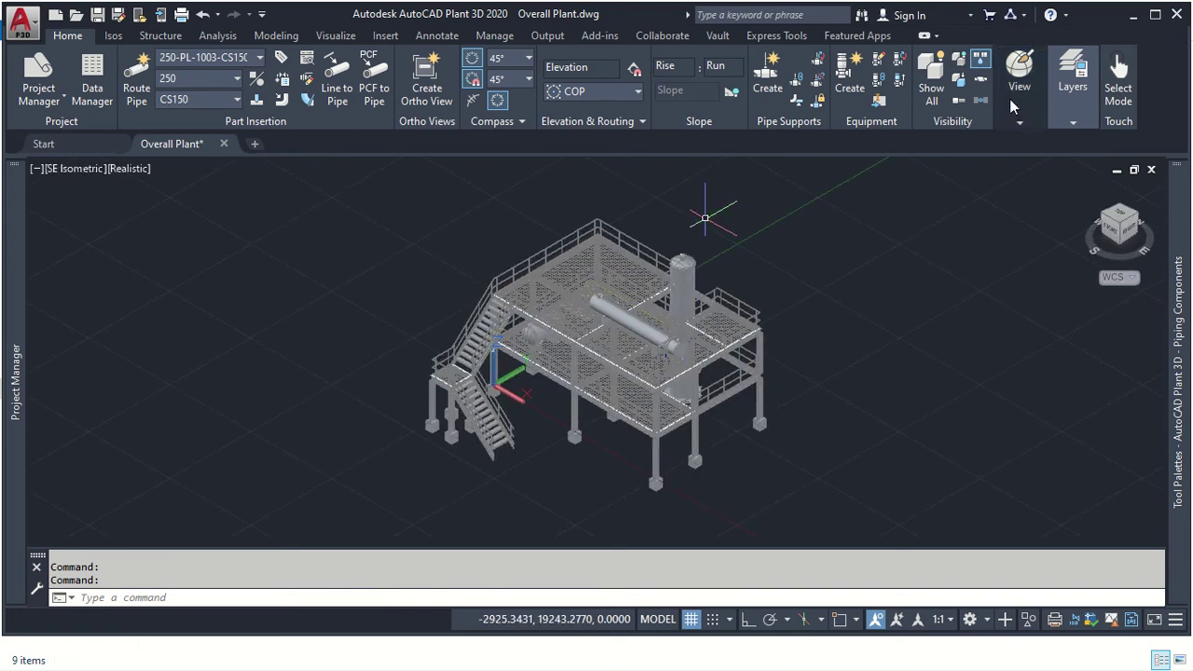
left_click(1062, 121)
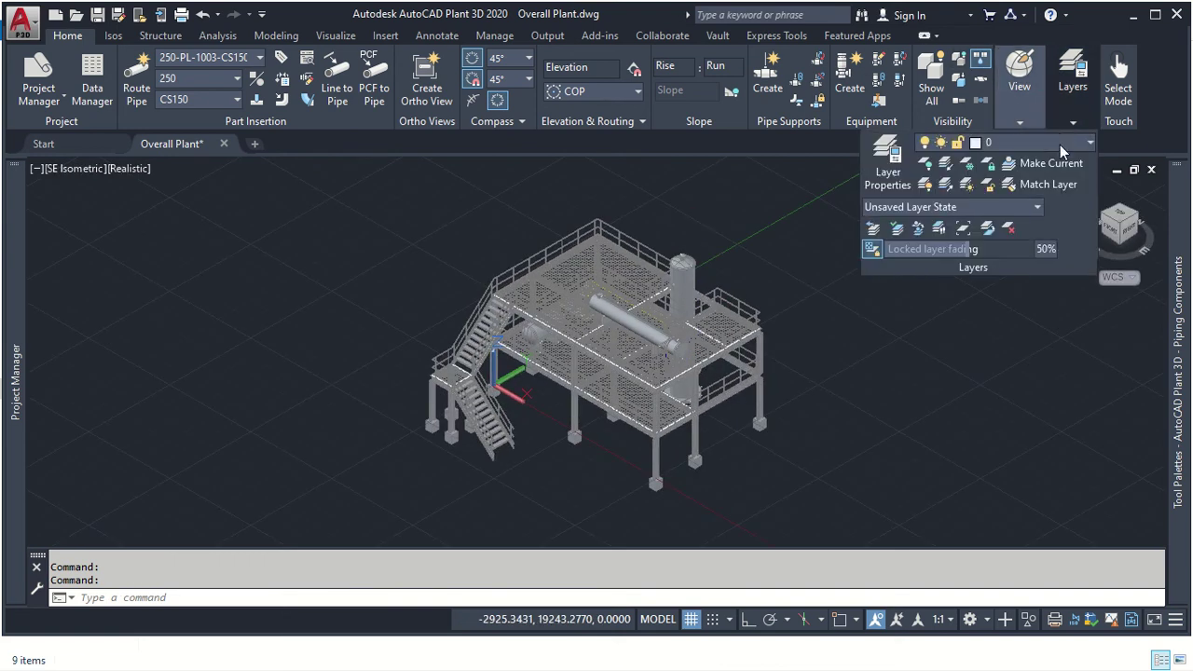
left_click(1061, 144)
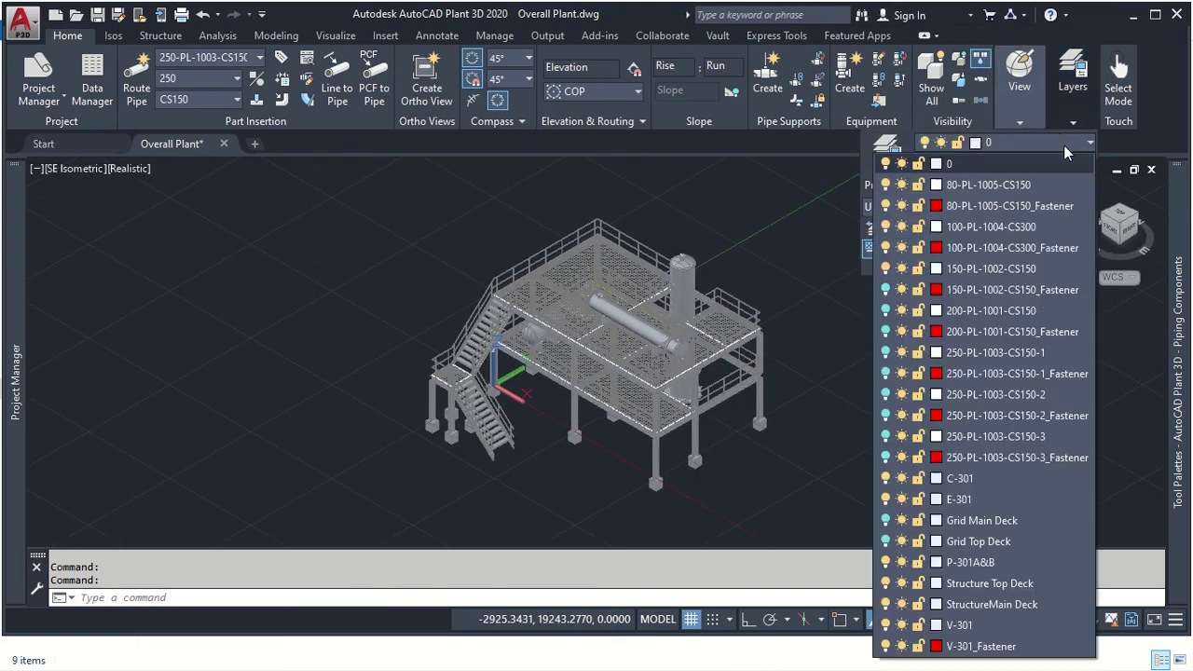
left_click(885, 290)
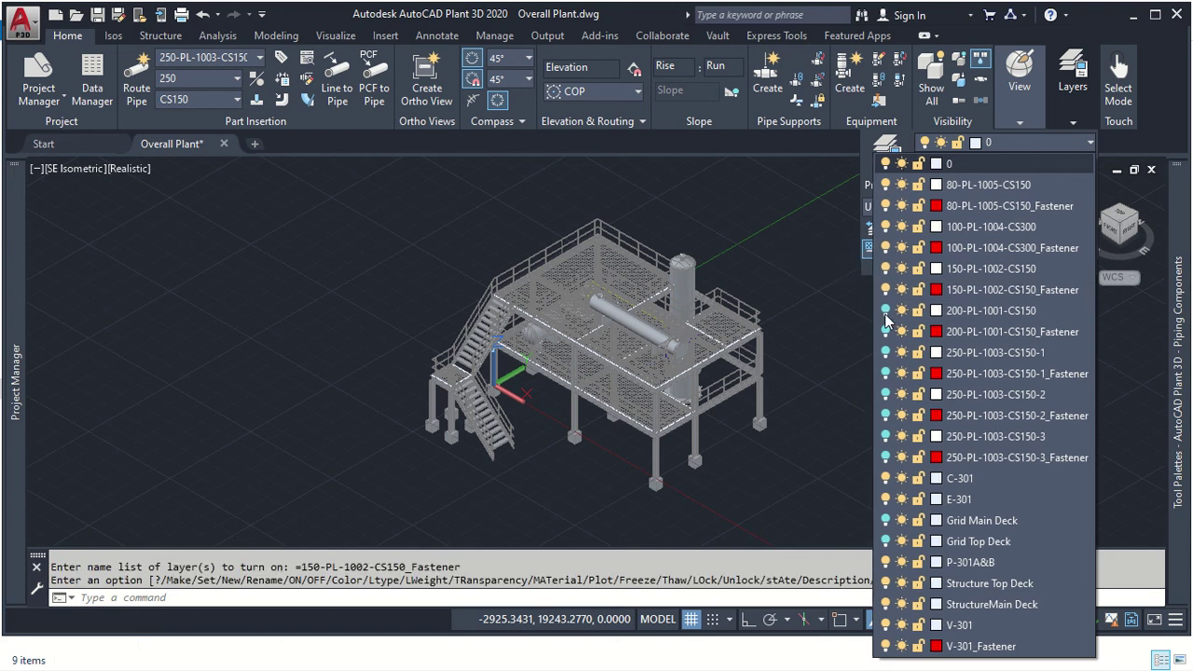
left_click(887, 331)
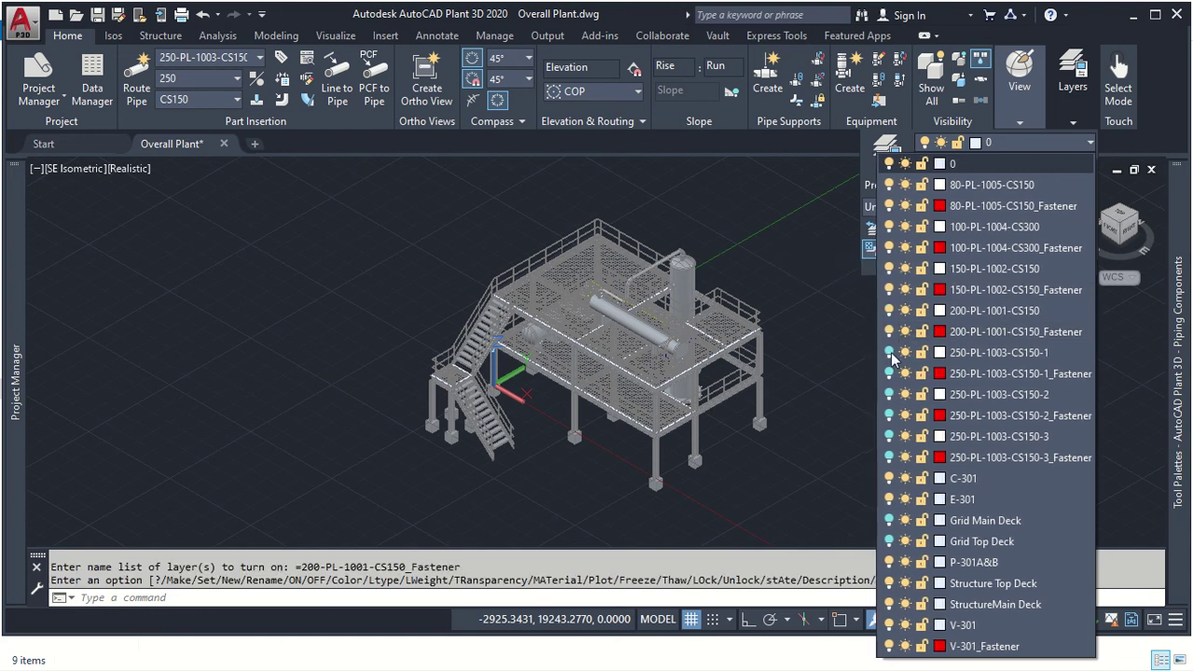
left_click(889, 352)
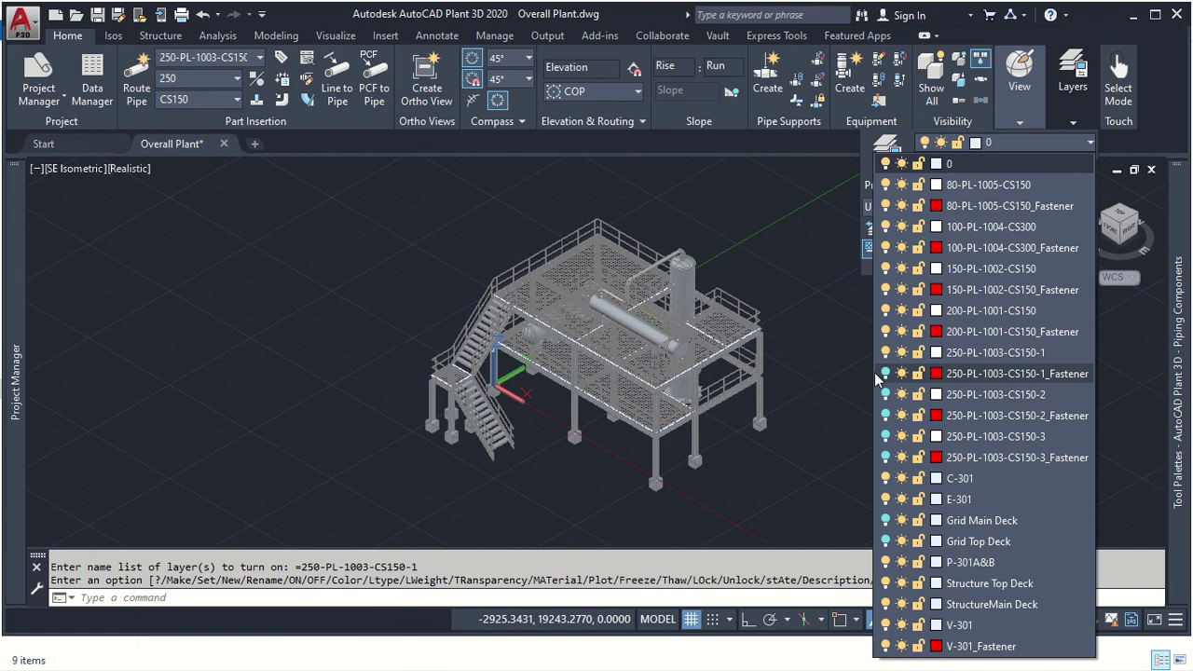
left_click(885, 373)
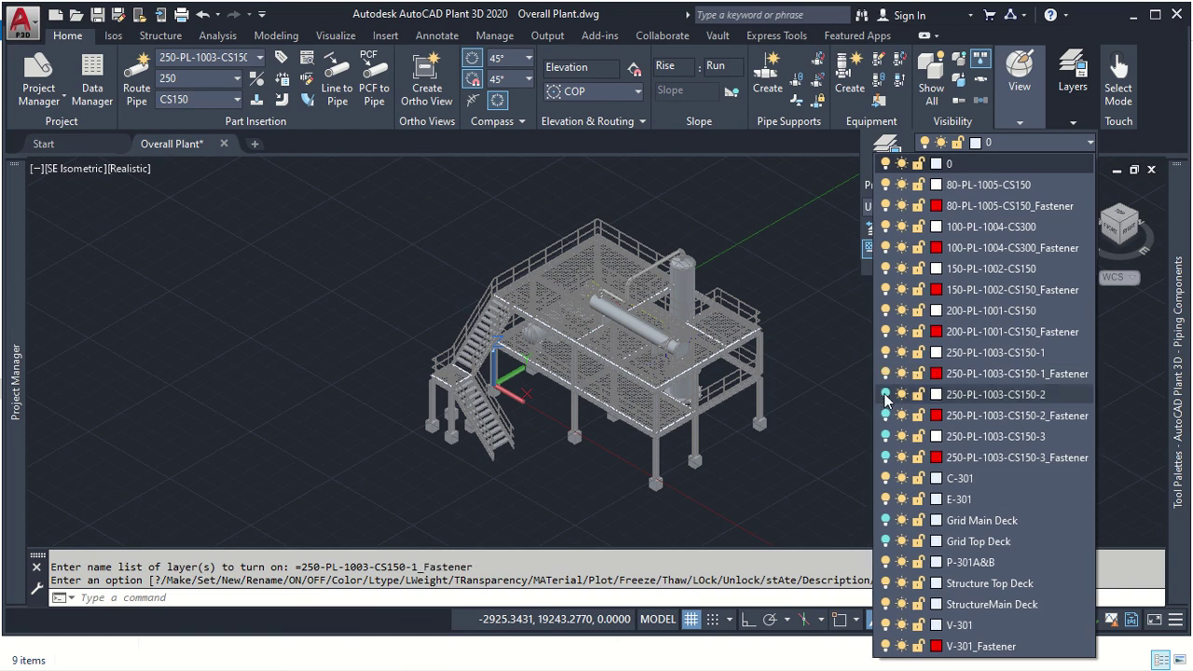
Step: Turn on the 250-PL-1003-CS150-2 and -3 pipe layers and their fastener layers
left_click(885, 394)
left_click(885, 416)
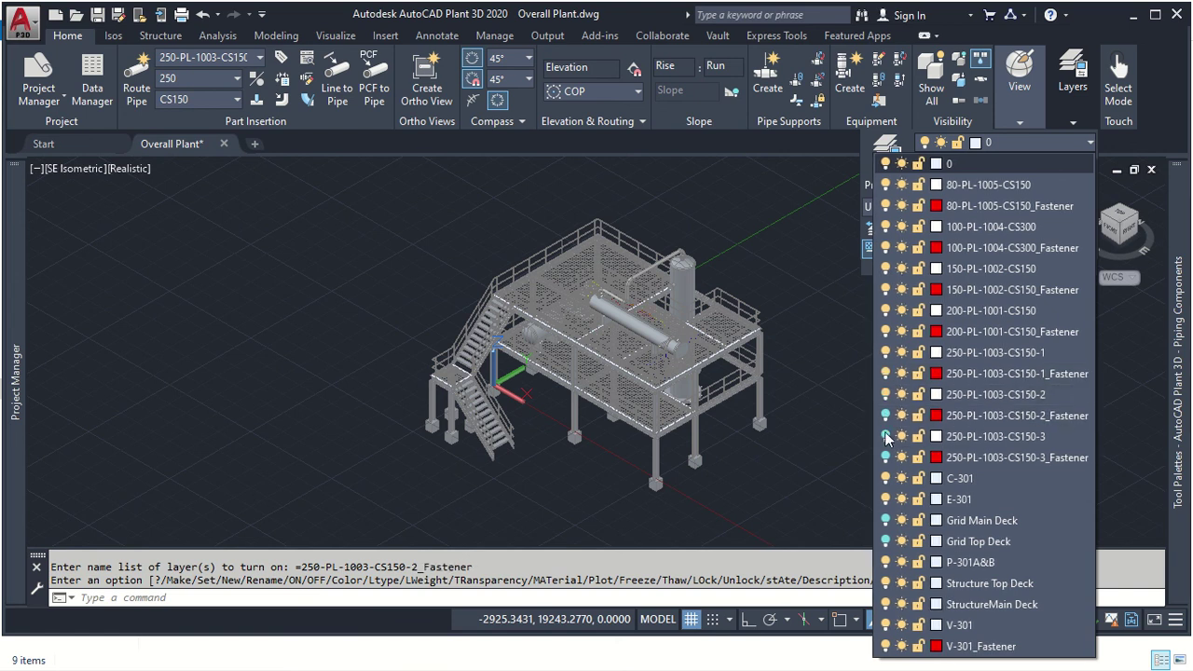
left_click(885, 436)
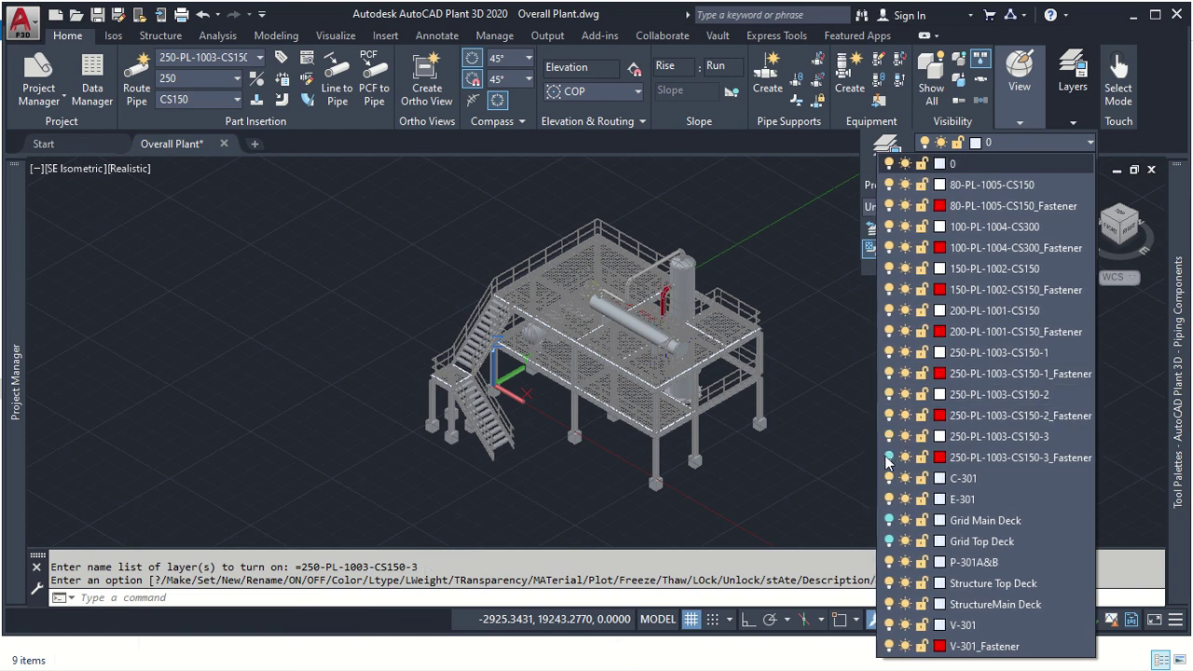
left_click(885, 458)
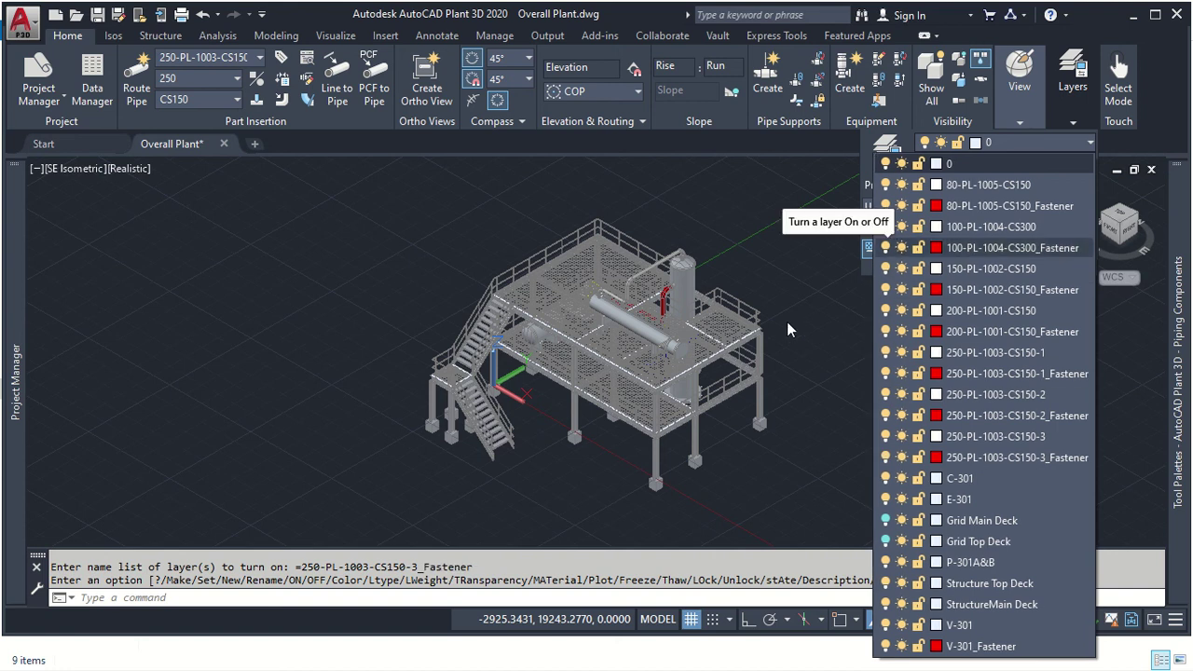
key("Escape")
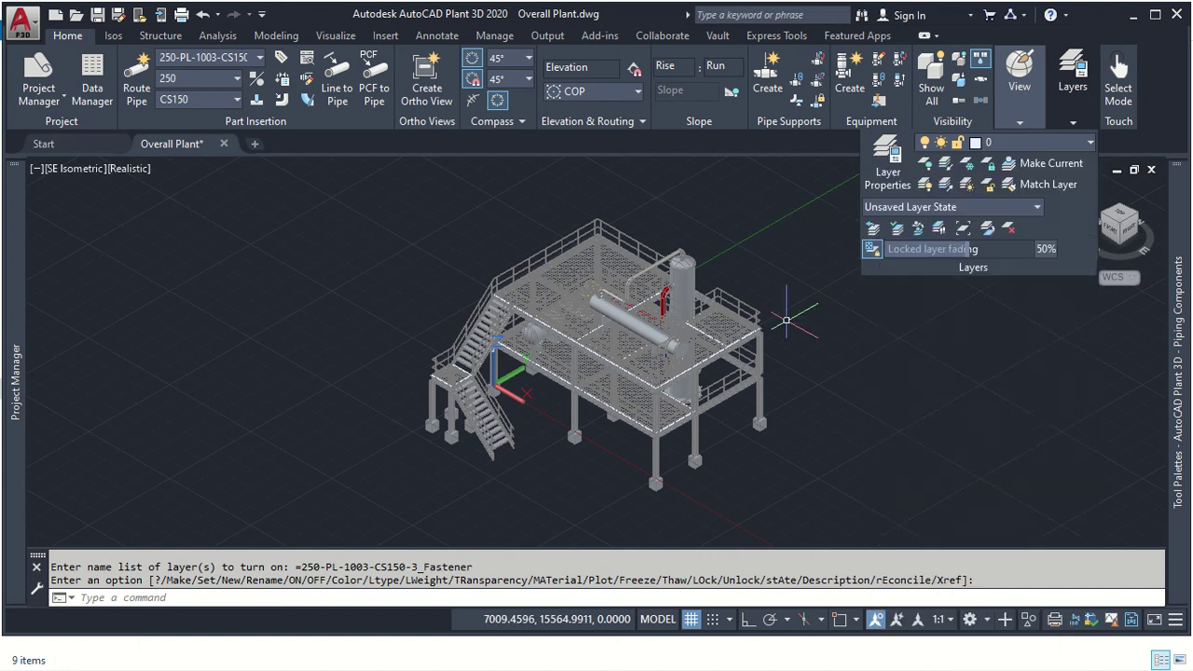
key("Escape")
key("Escape")
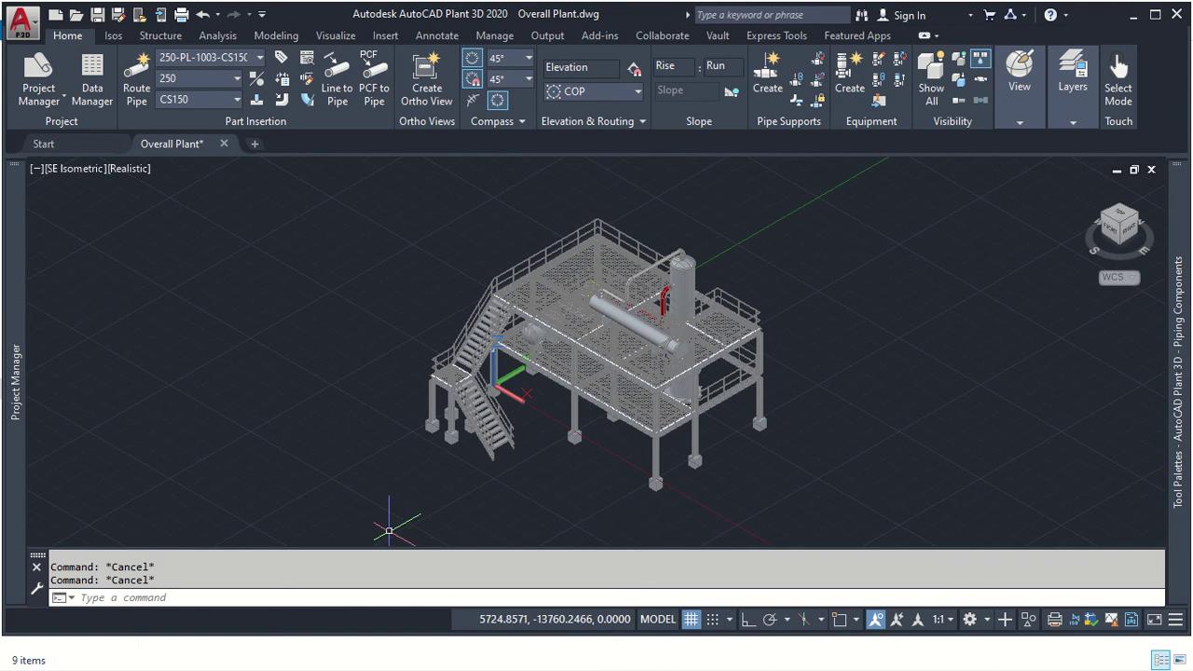
Step: Look at the Jobsheet folder window, then return to the AutoCAD plant model
left_click(266, 663)
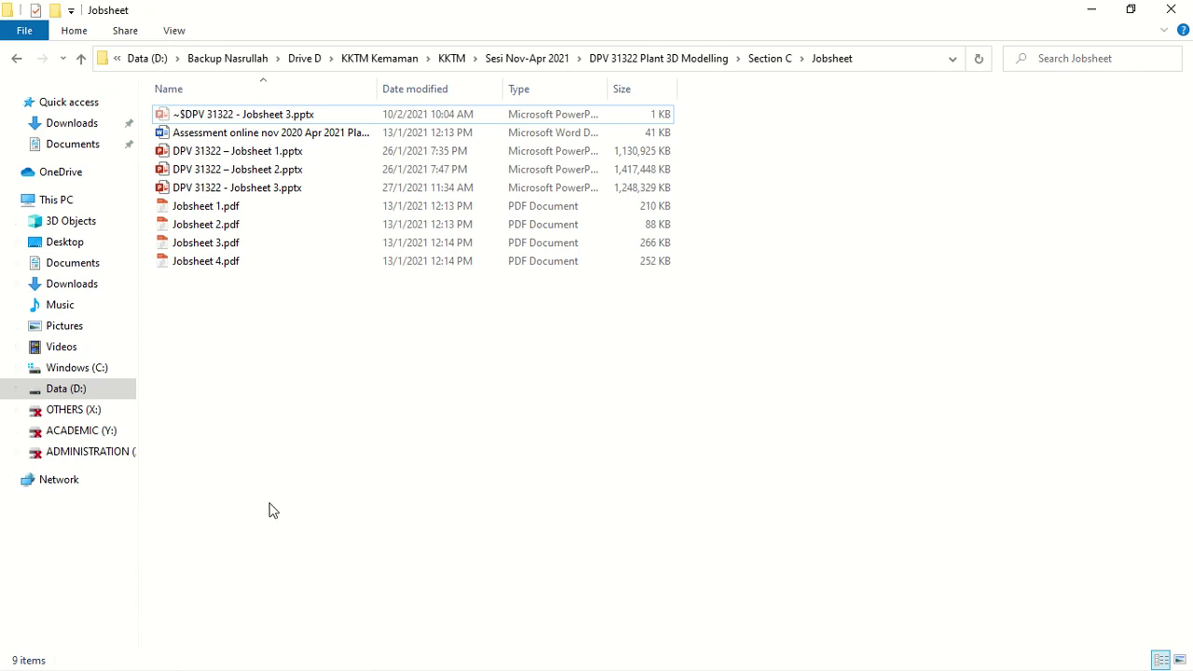
key("alt+Tab")
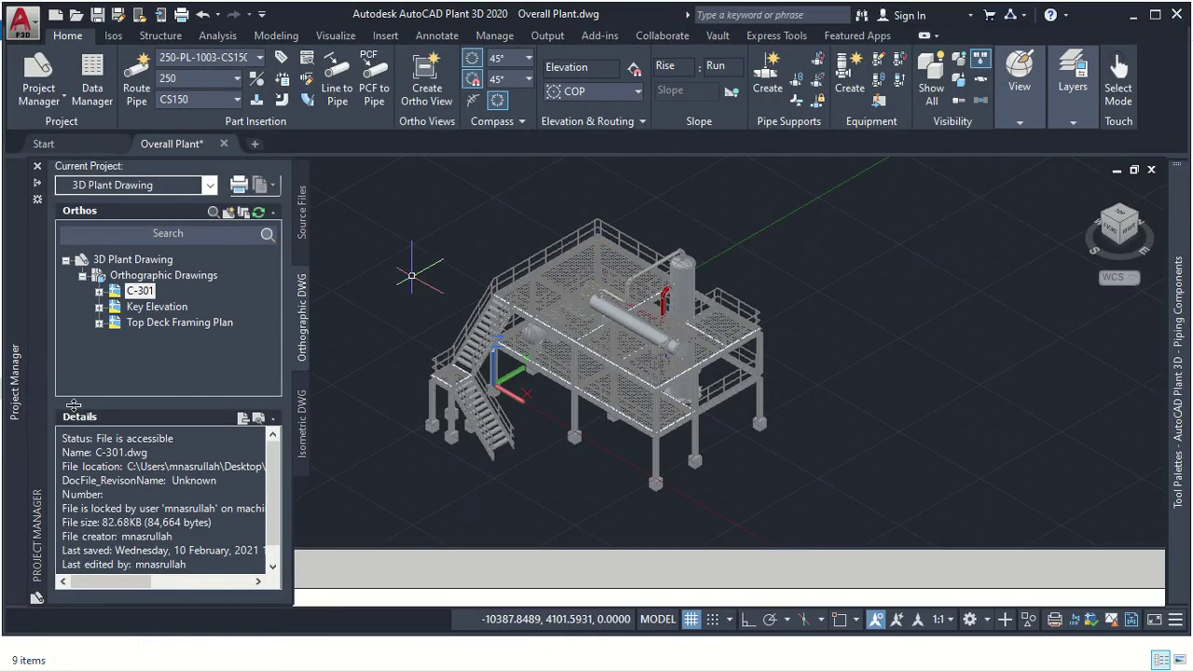
Step: Expand the C-301, Key Elevation and Top Deck Framing Plan ortho drawings to see their views
left_click(99, 290)
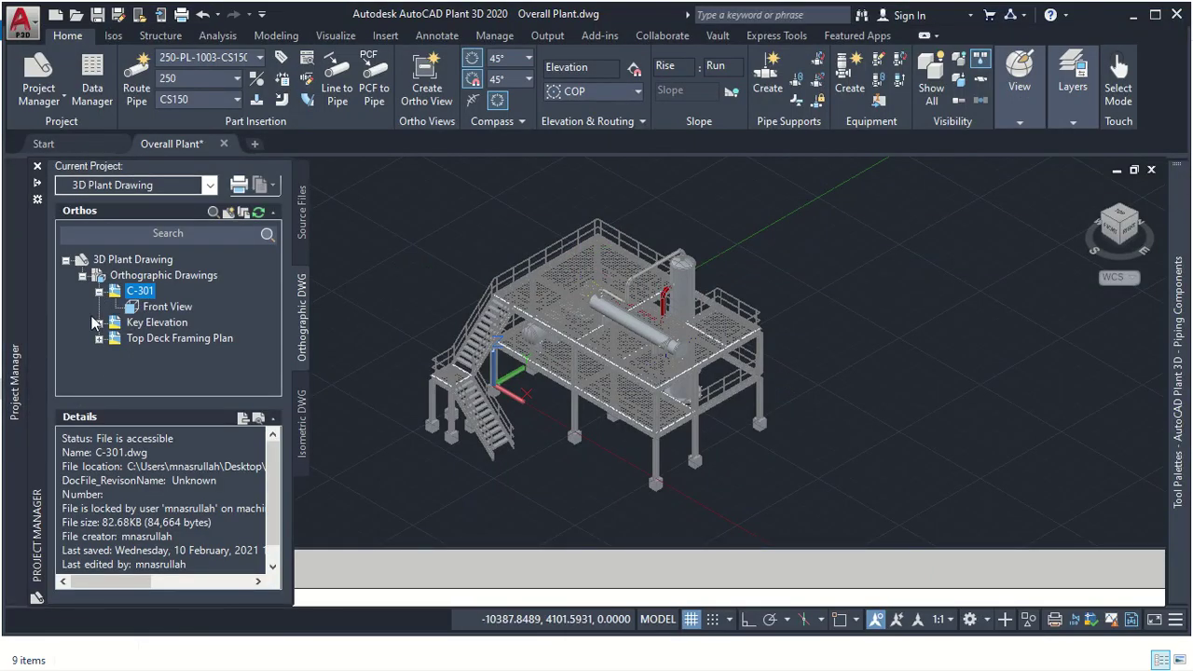
left_click(97, 323)
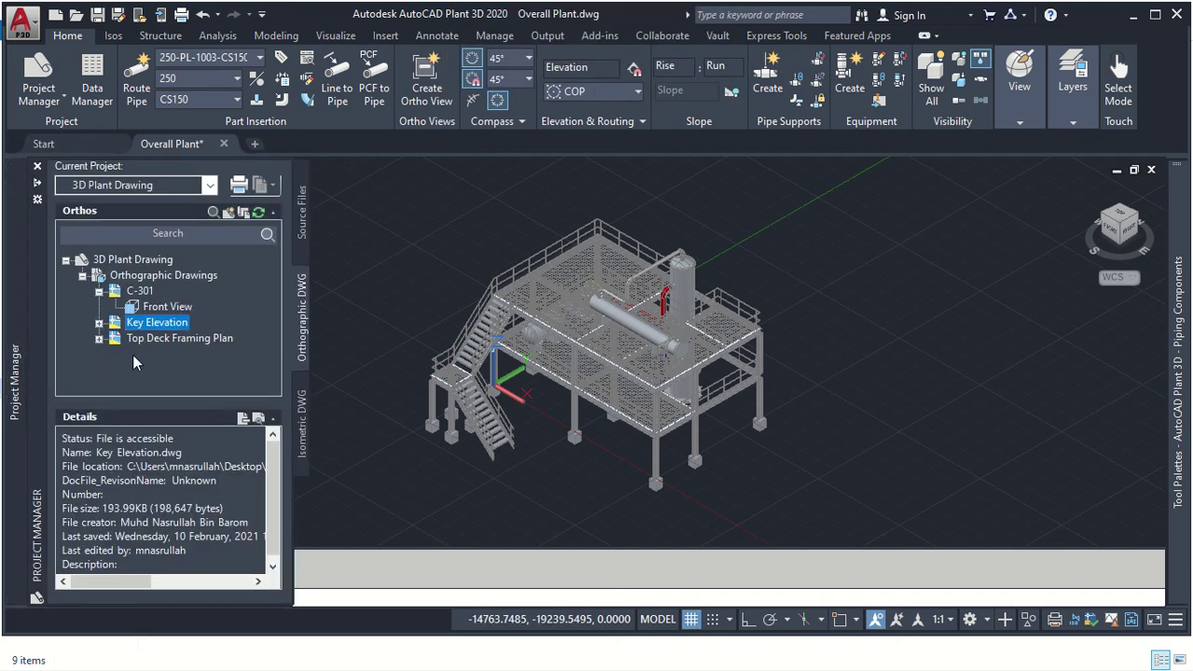
left_click(100, 323)
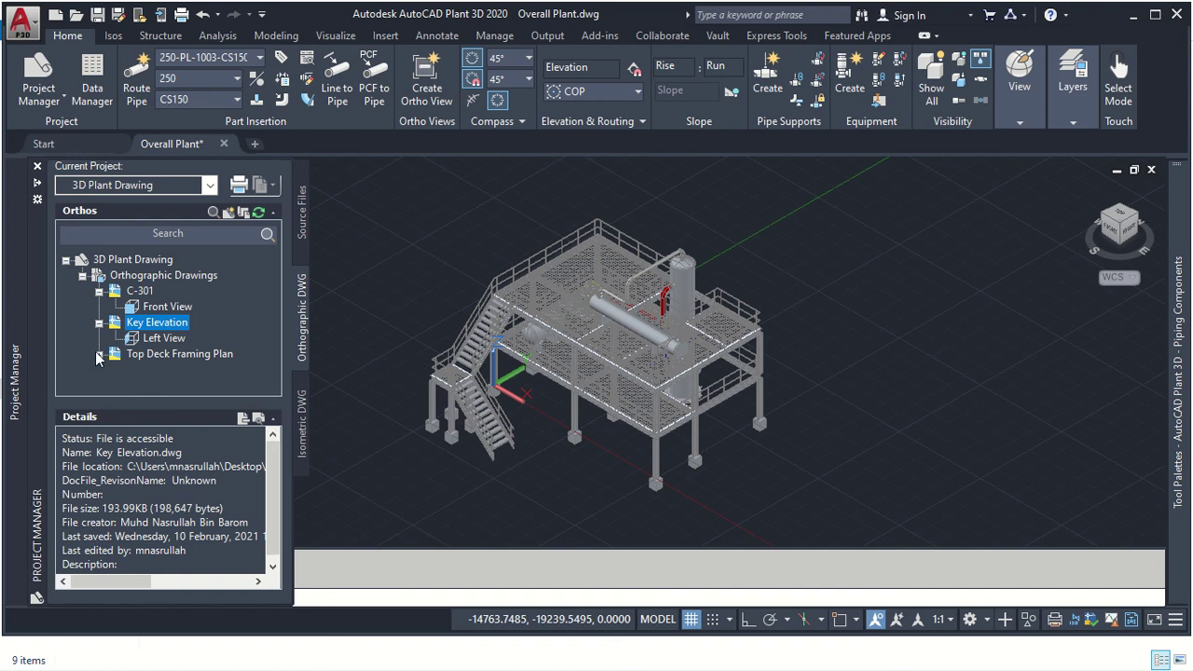
left_click(100, 355)
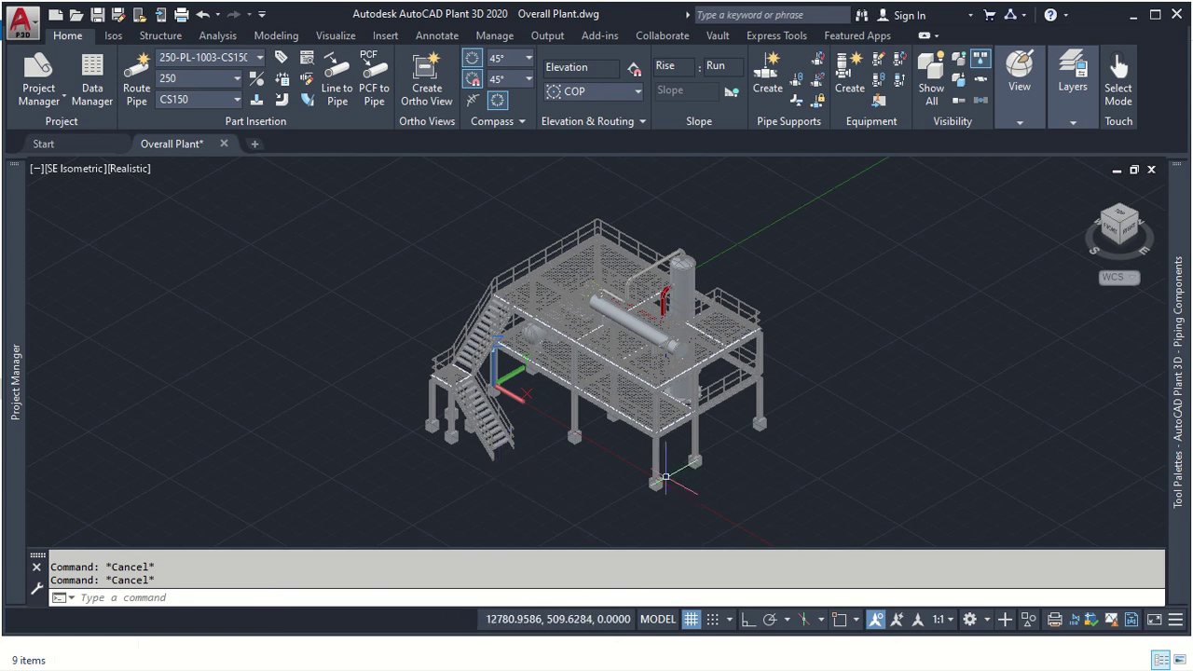
Step: Zoom in on the exchanger, piping and decks of the 3D plant model
scroll(656, 374, "up", 3)
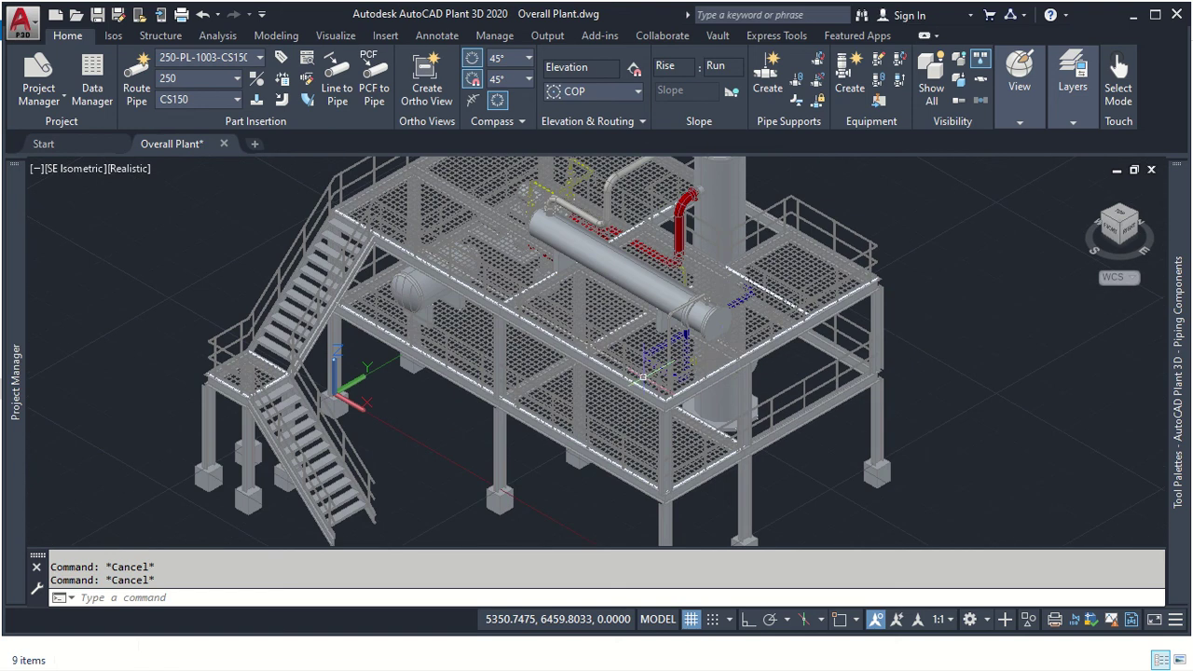